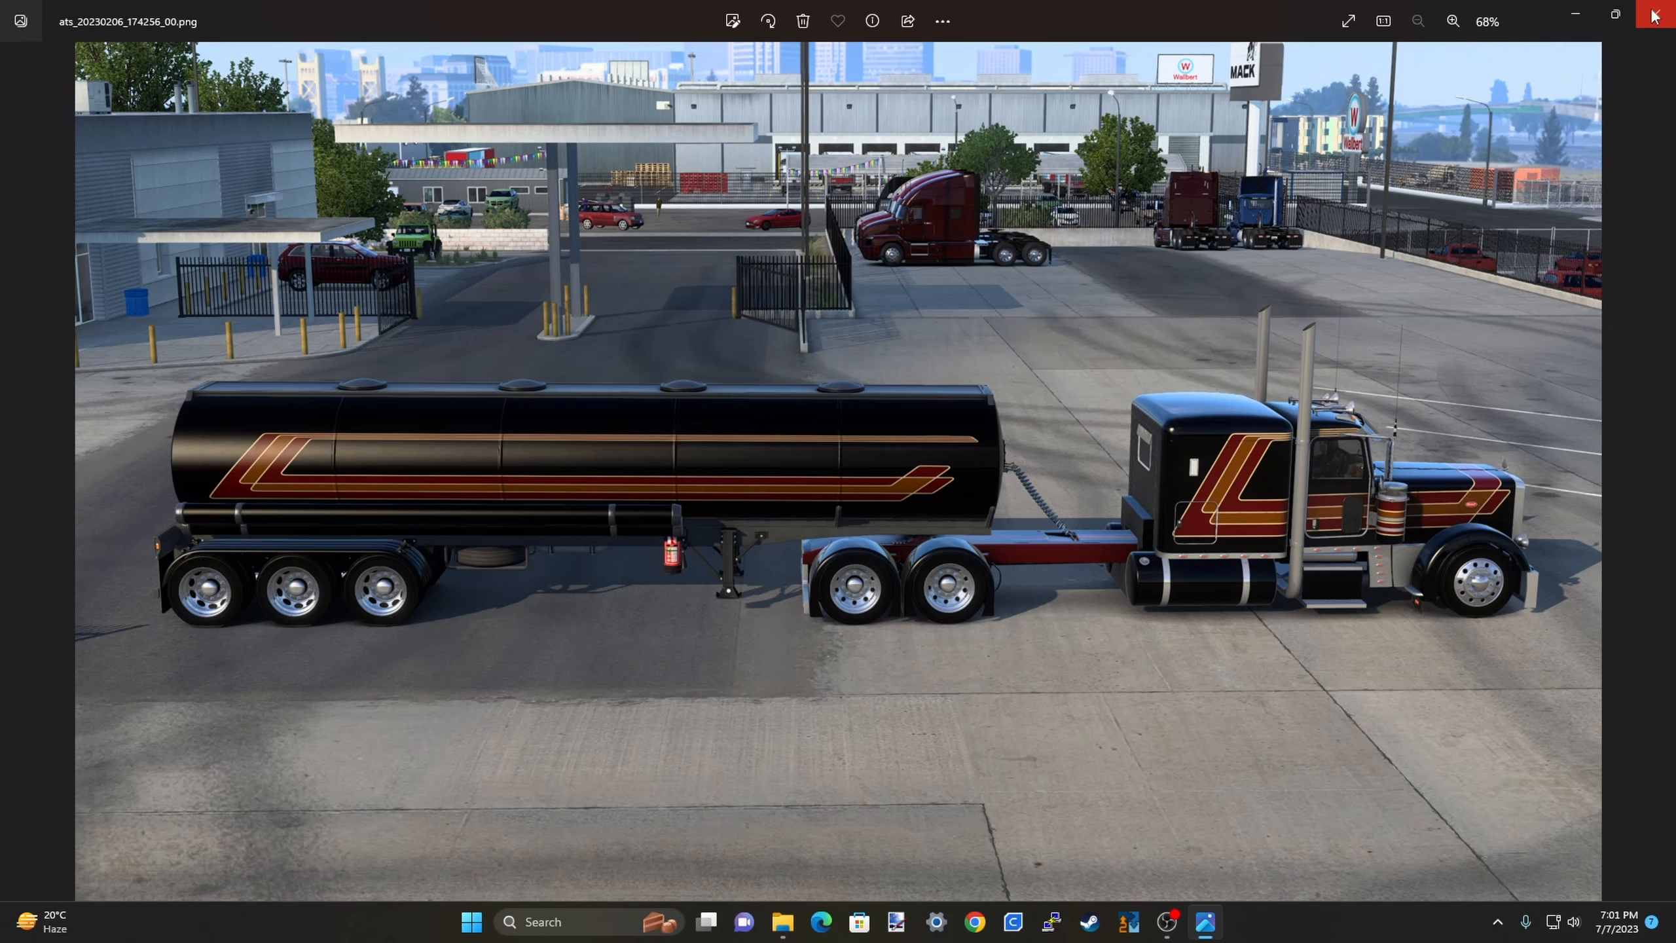
View ats_20230218_100944_00.png and examine the striping along the black truck's hood and cab up close.
left_click(1656, 13)
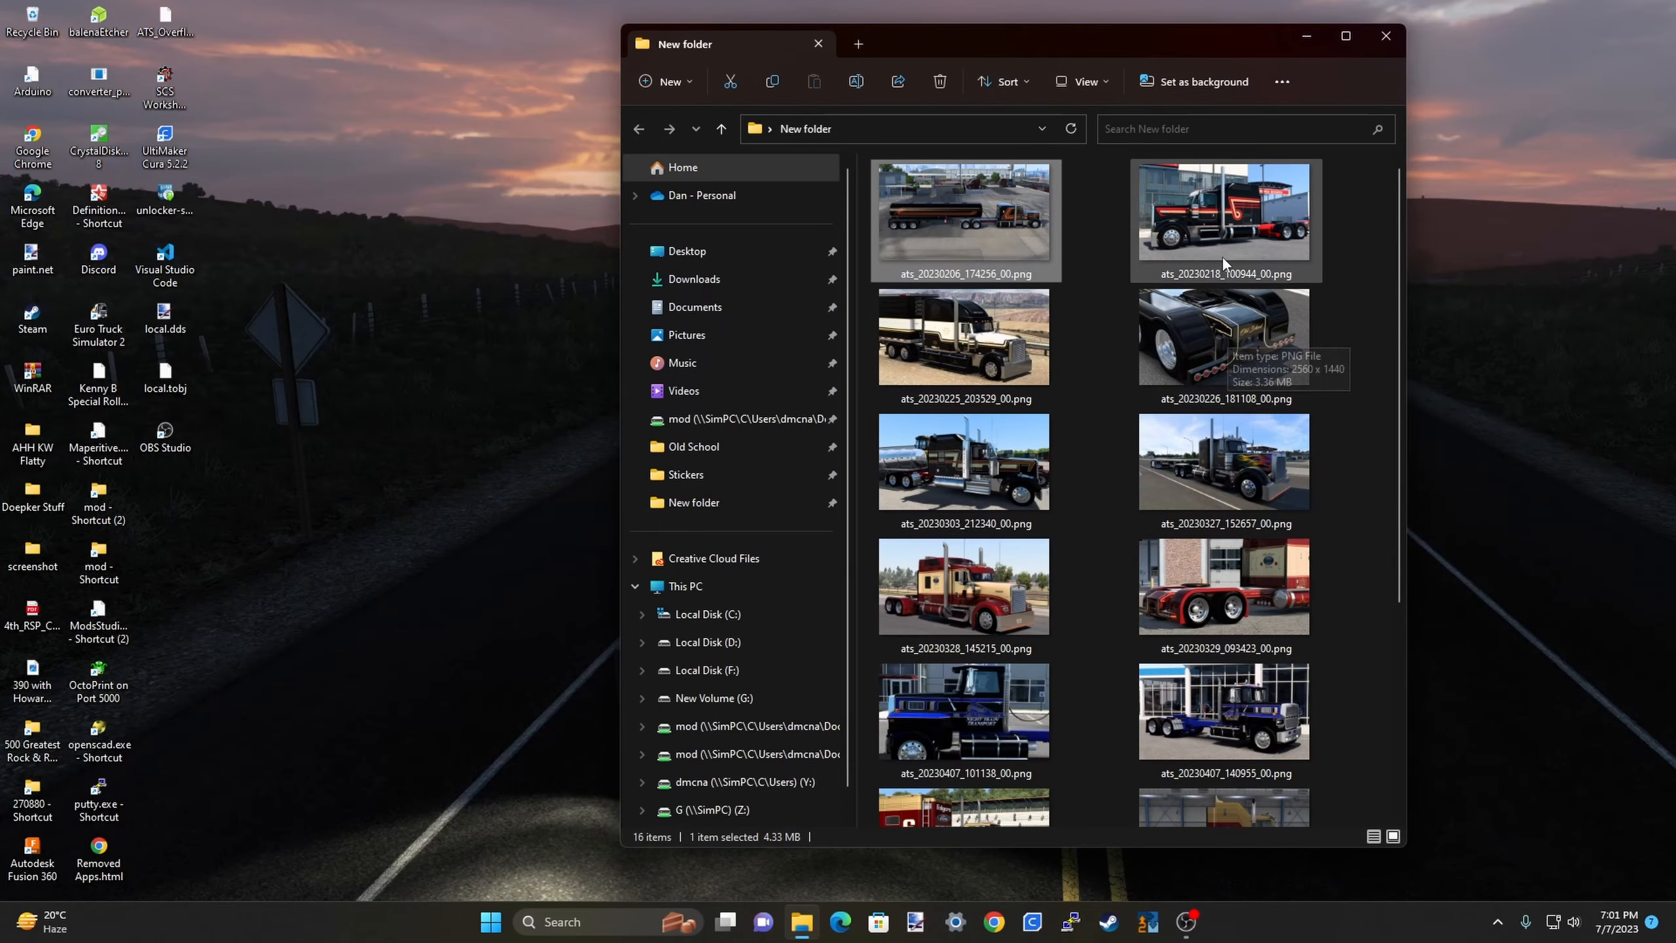
double_click(1201, 224)
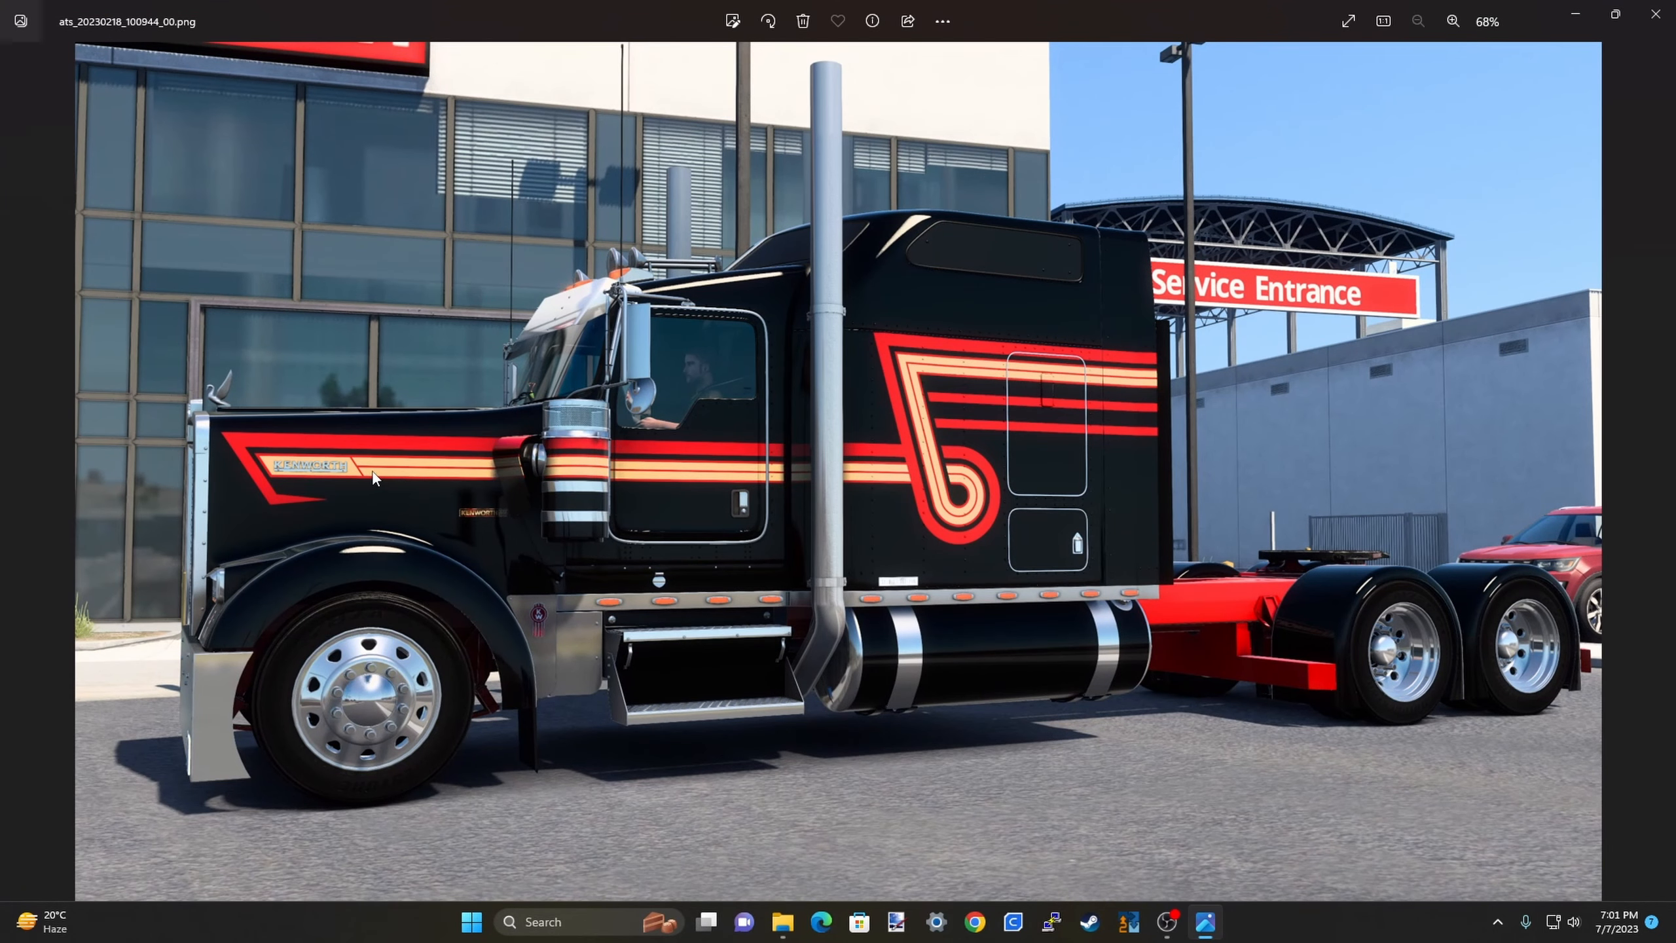
scroll(318, 468, "up", 6)
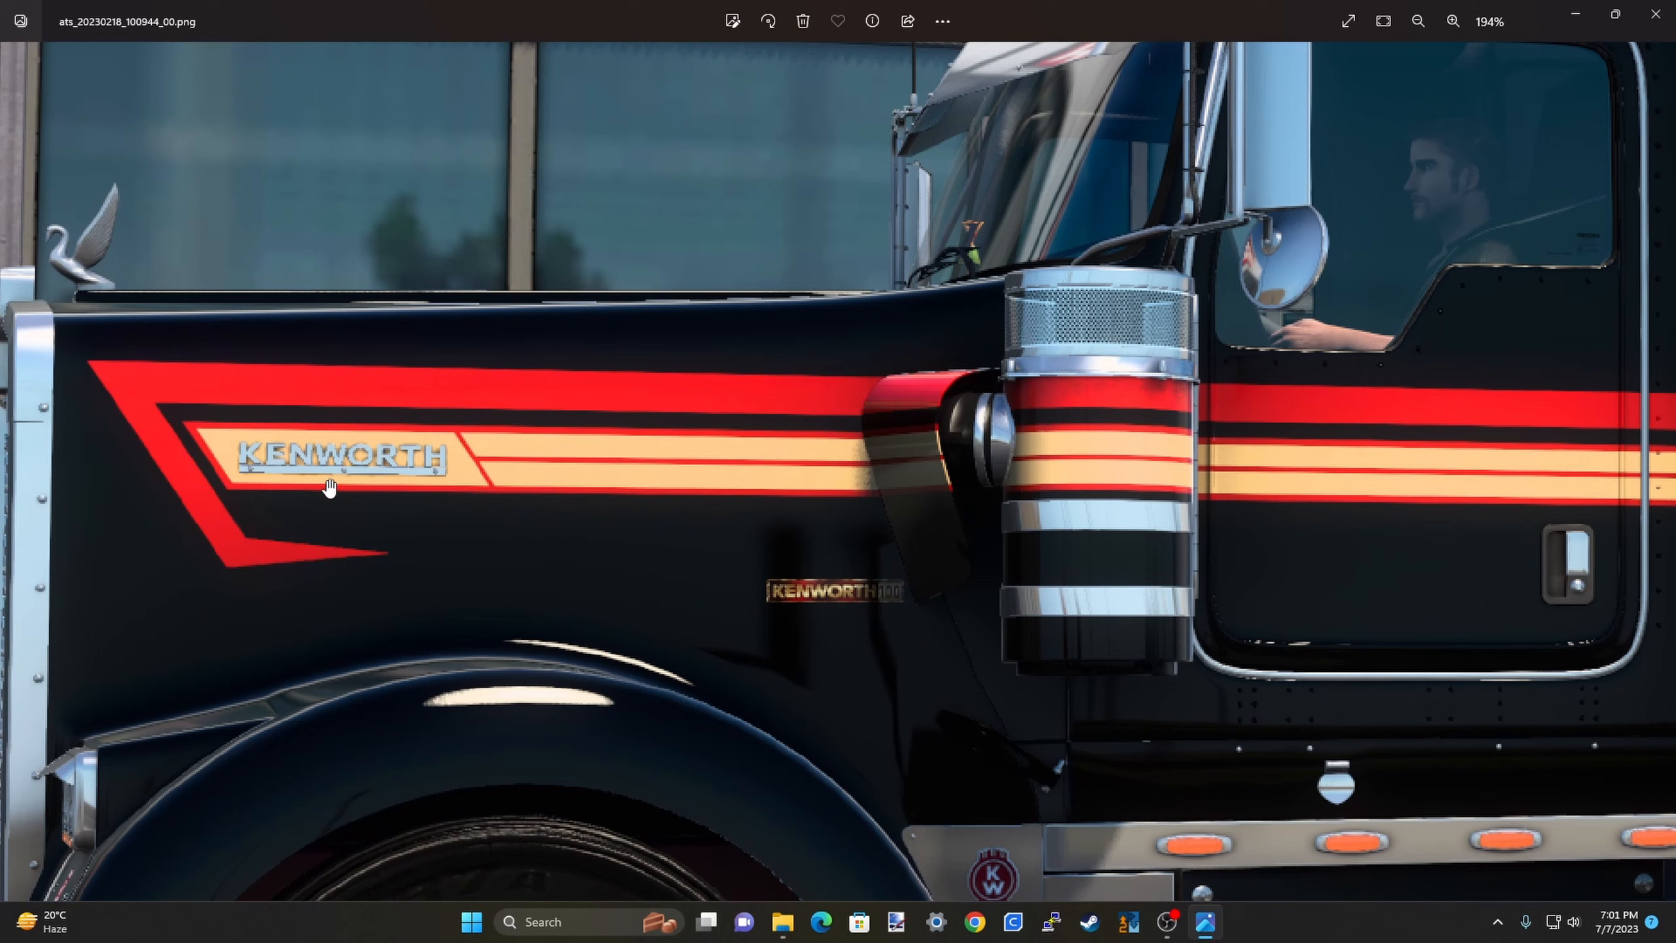
scroll(571, 422, "down", 1)
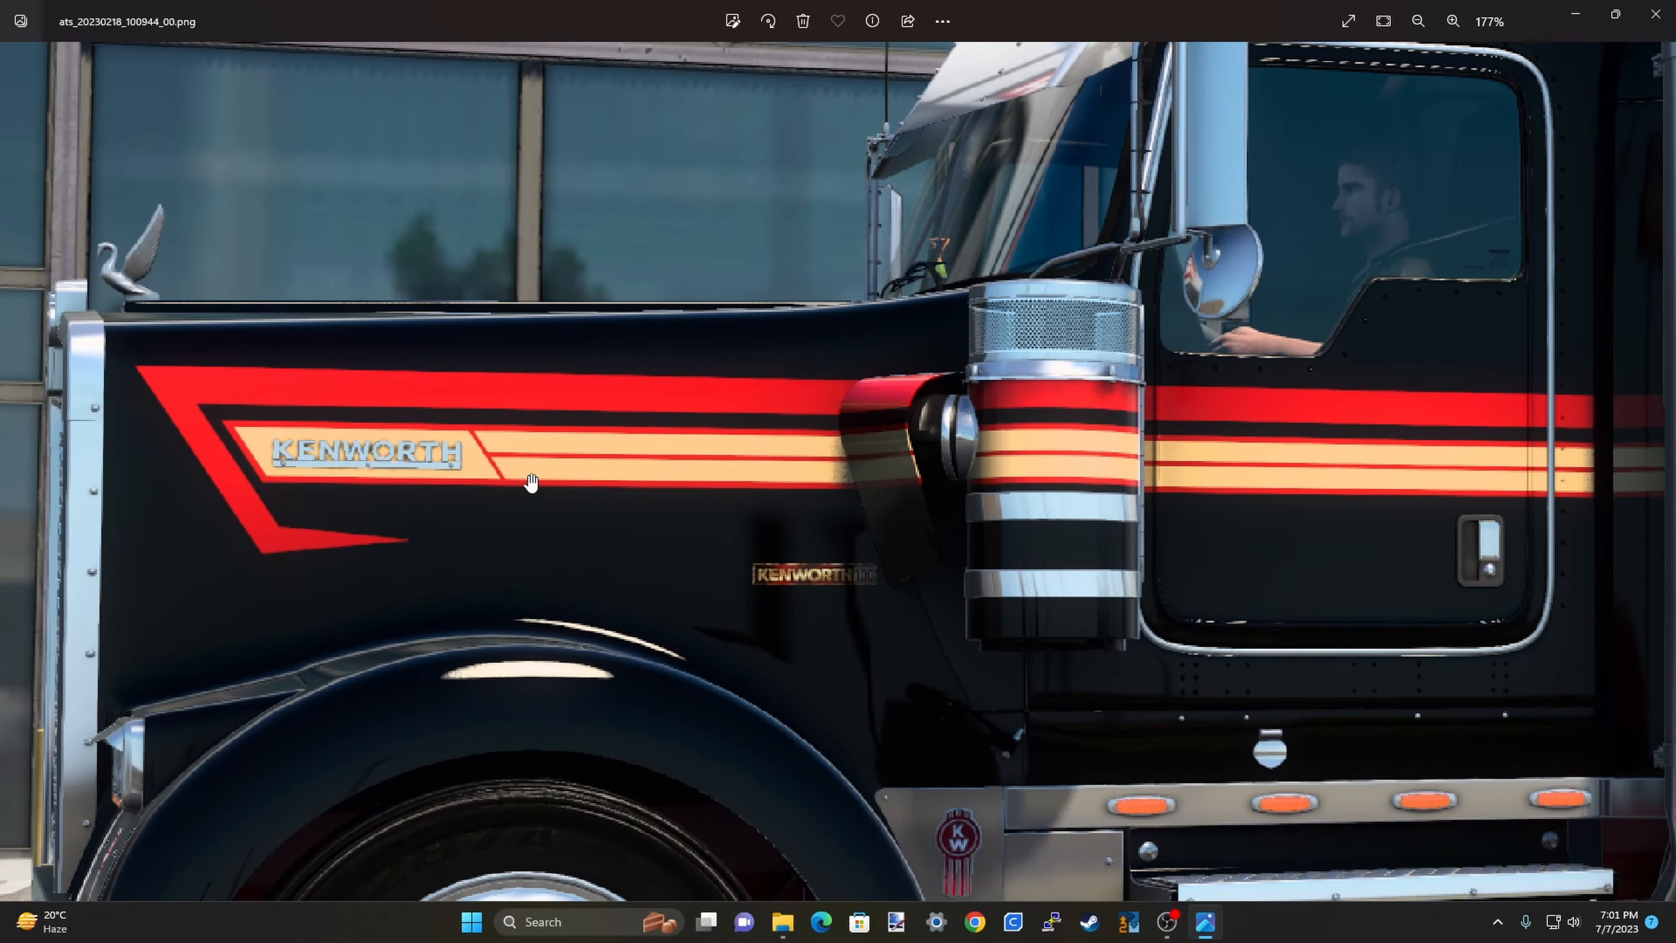
scroll(469, 470, "down", 2)
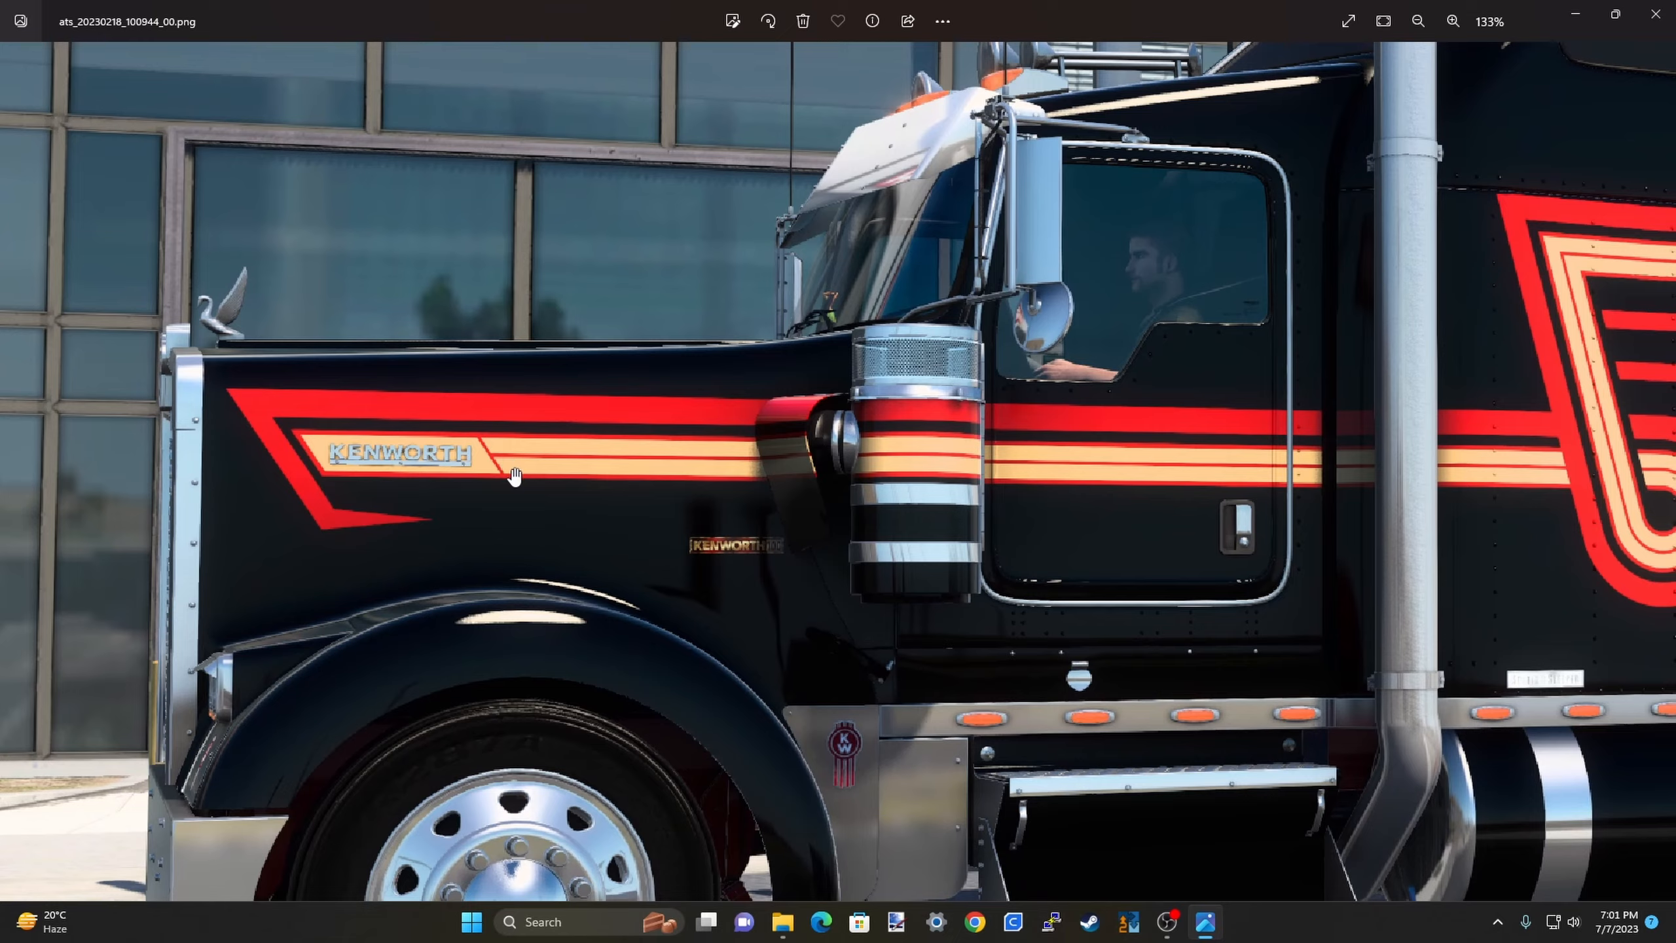
scroll(455, 474, "down", 3)
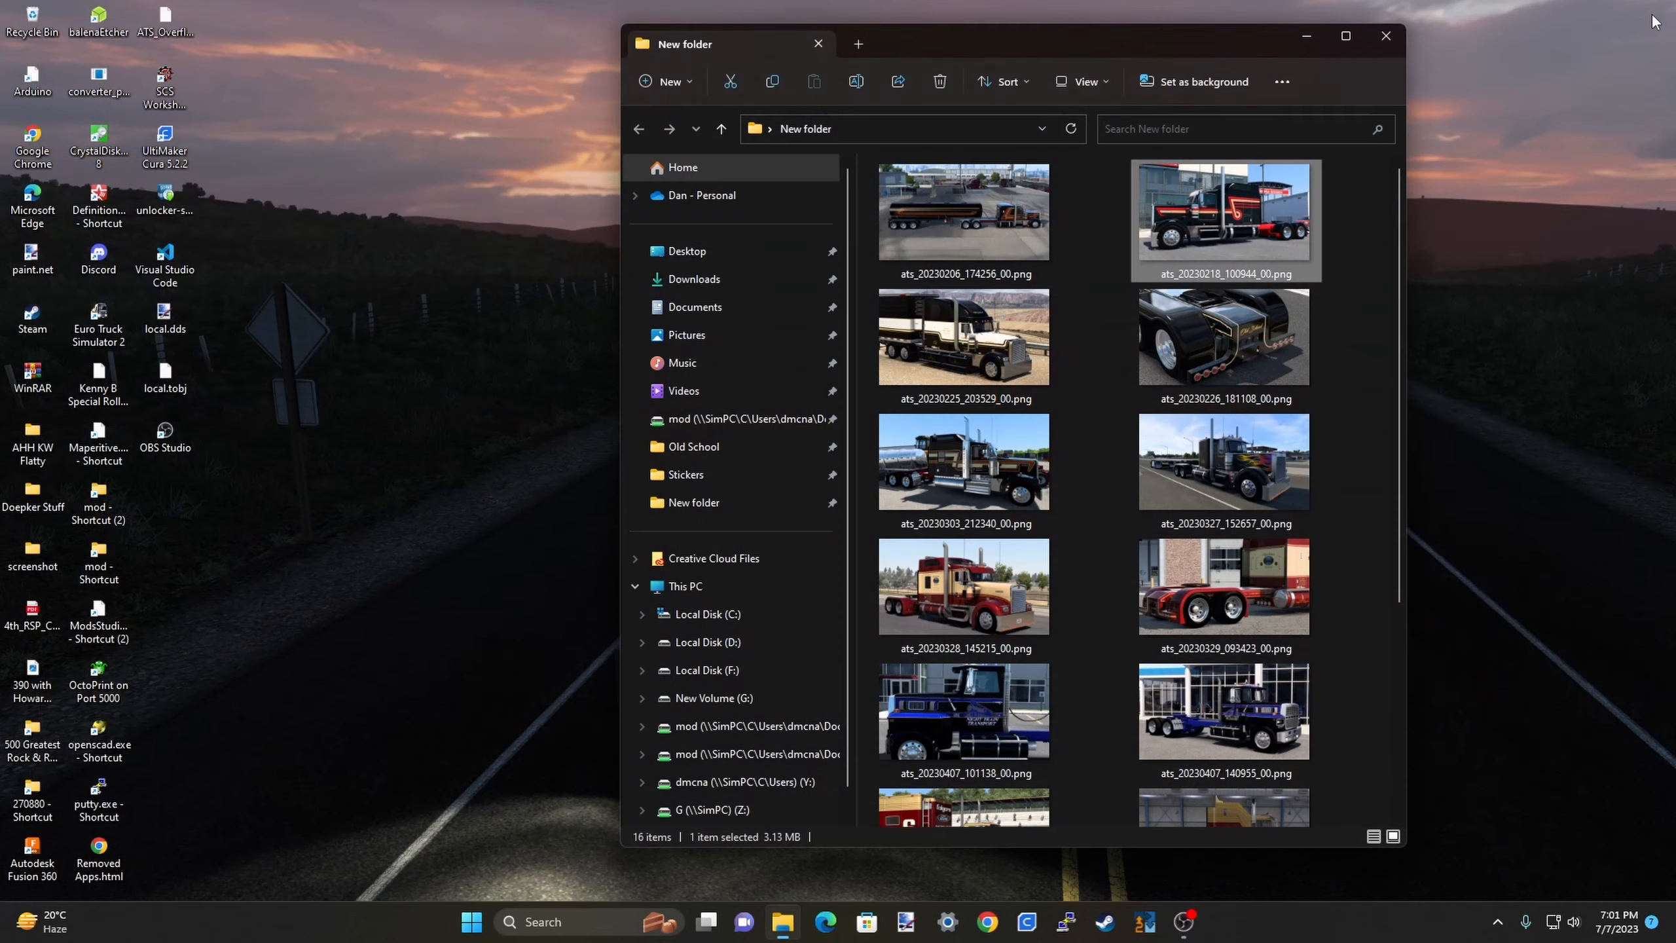
left_click(1655, 14)
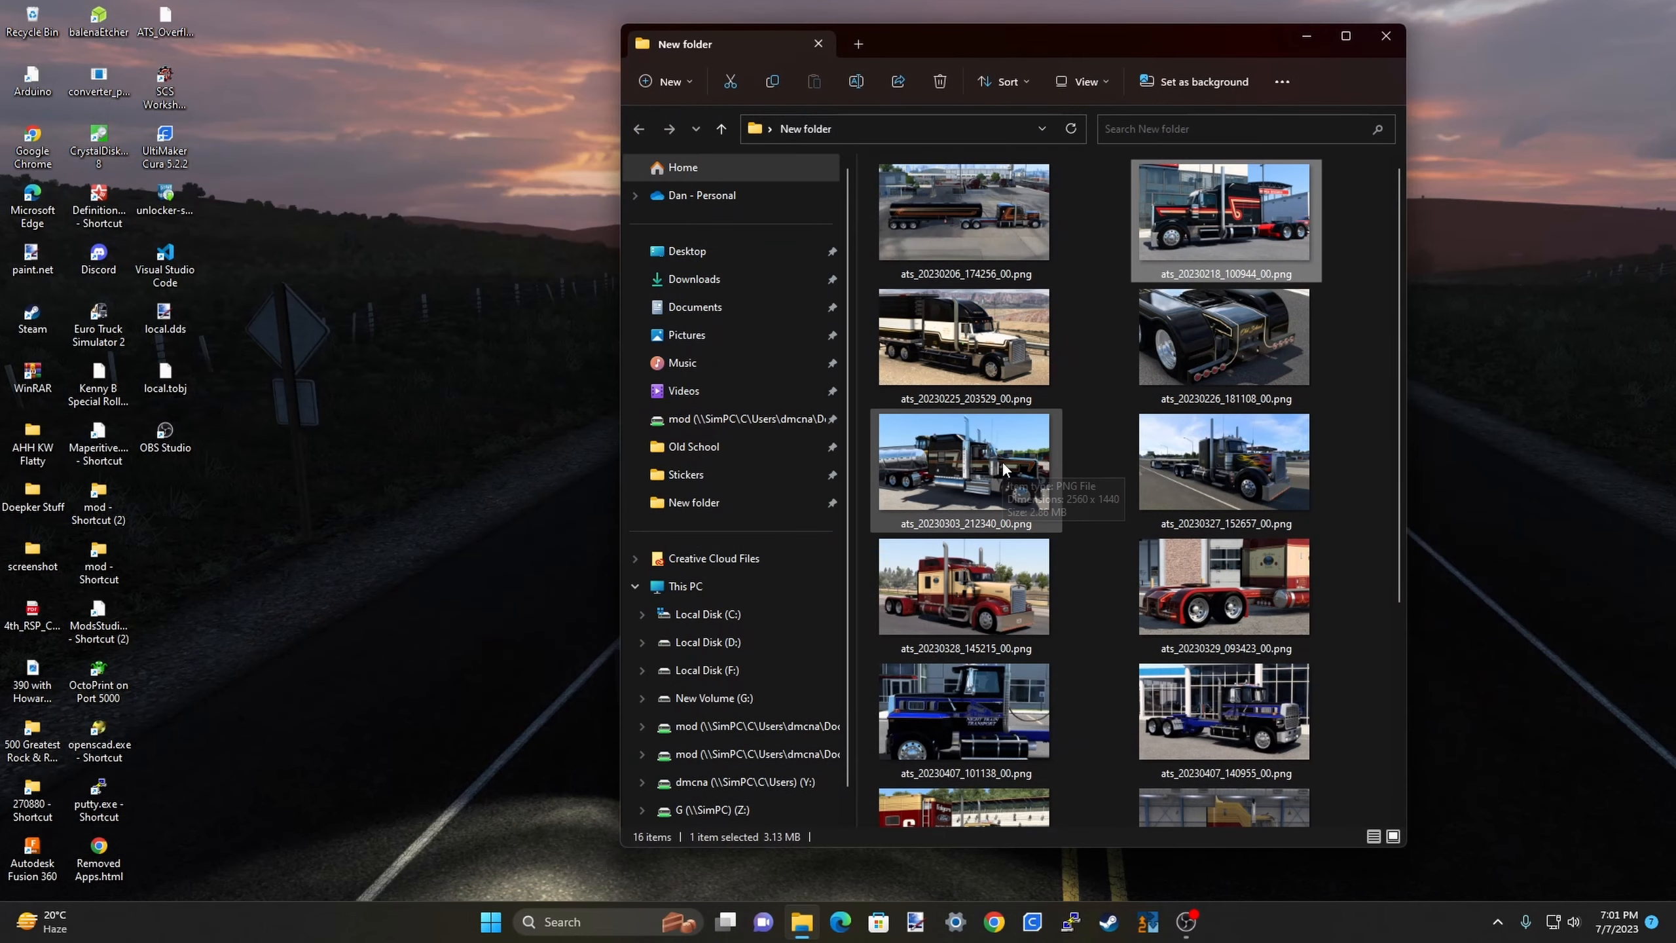
View the screenshots ats_20230226_181108_00.png and ats_20230416_085517_00.png from the same folder.
double_click(1239, 336)
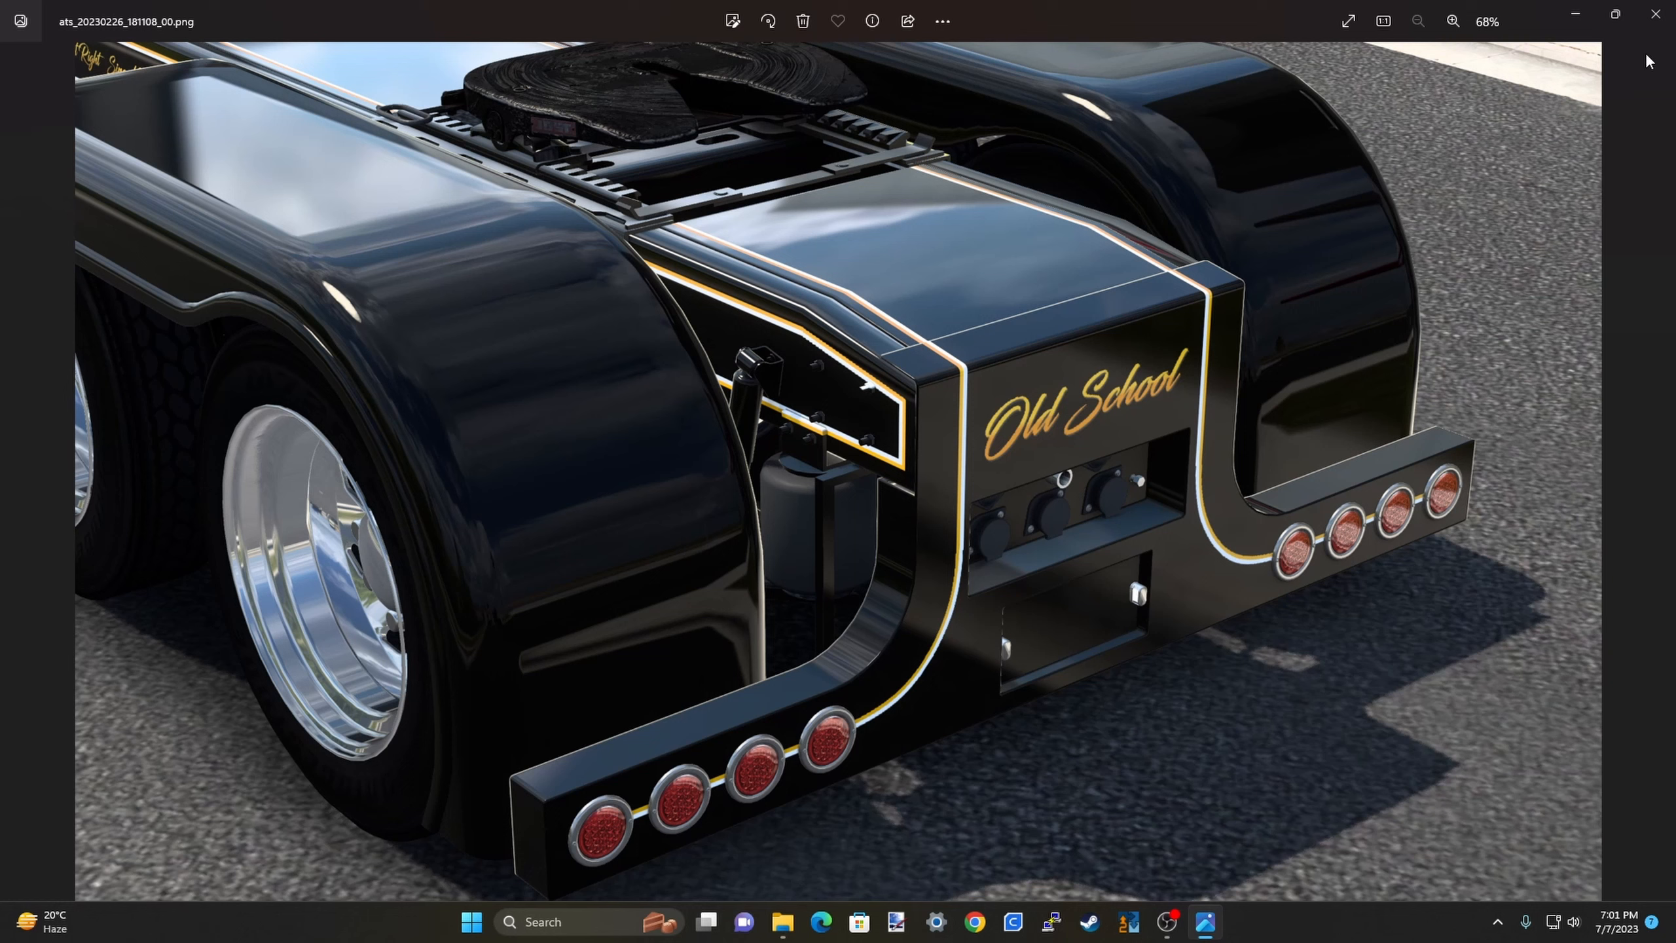
left_click(1657, 17)
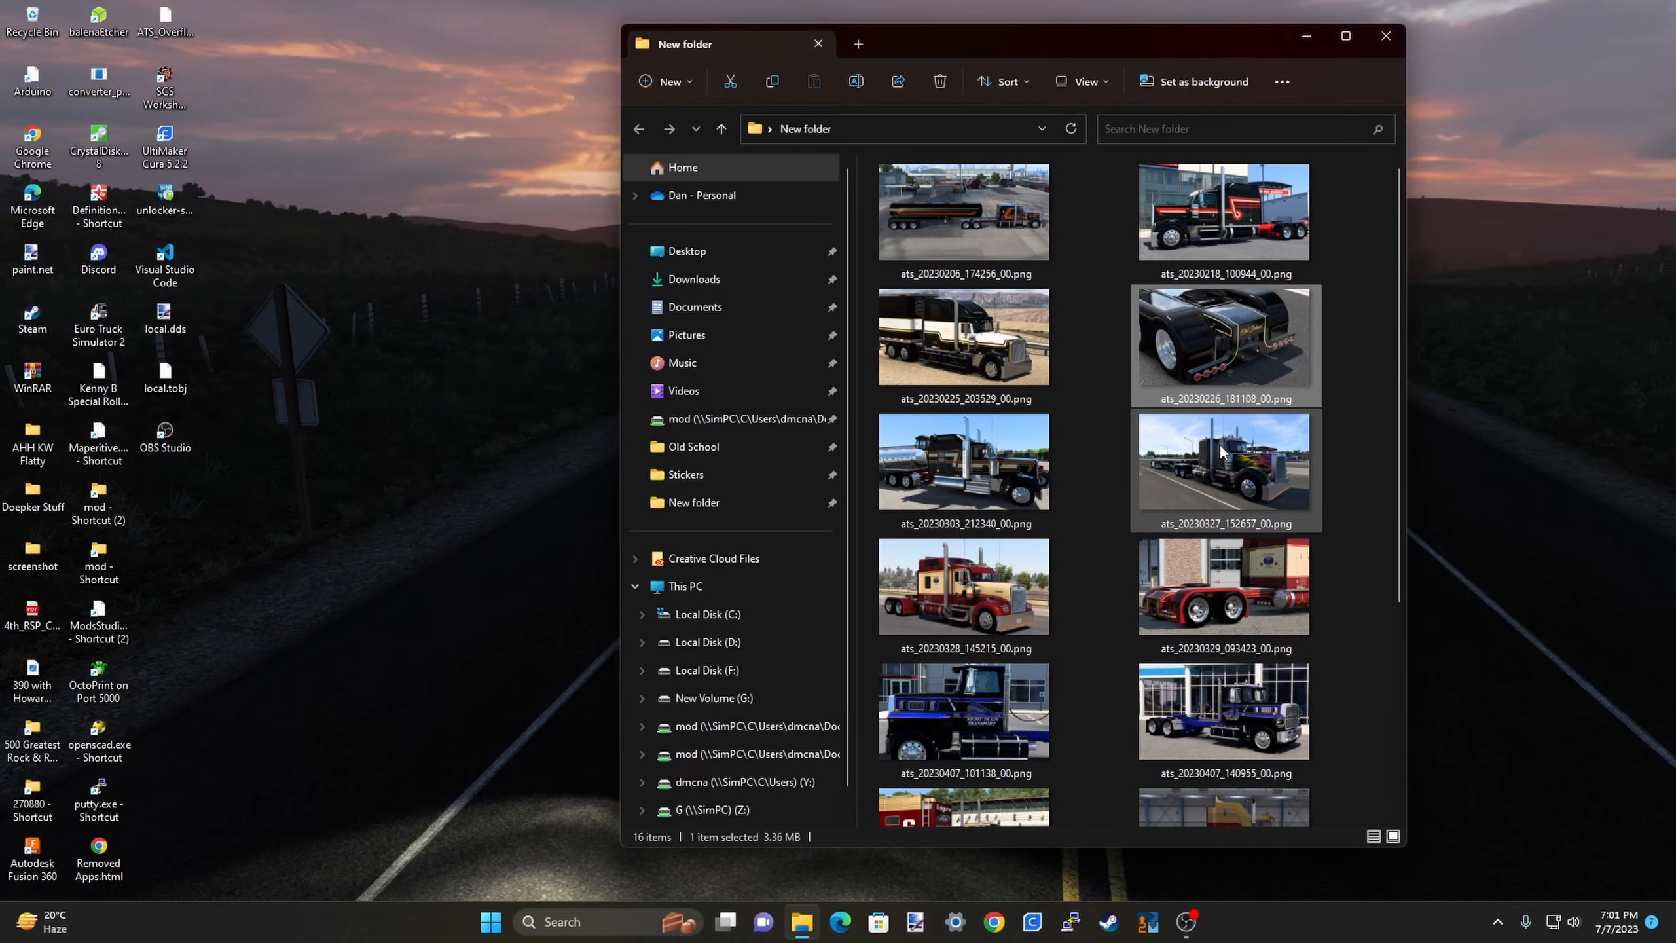
scroll(1219, 444, "down", 5)
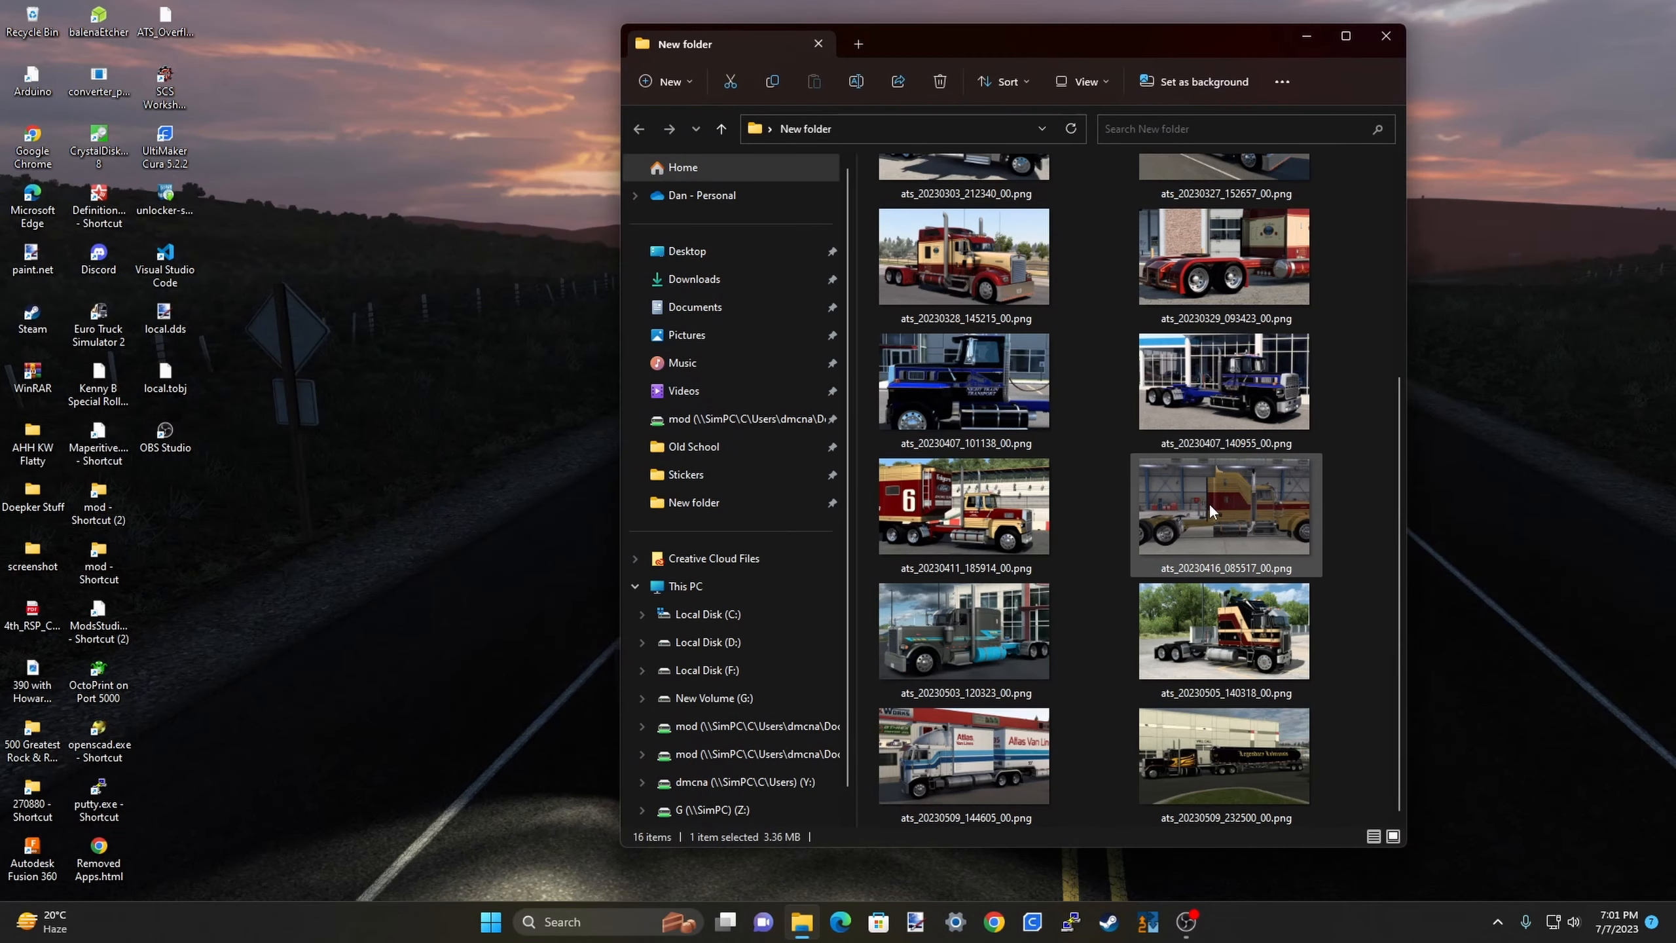
double_click(1230, 498)
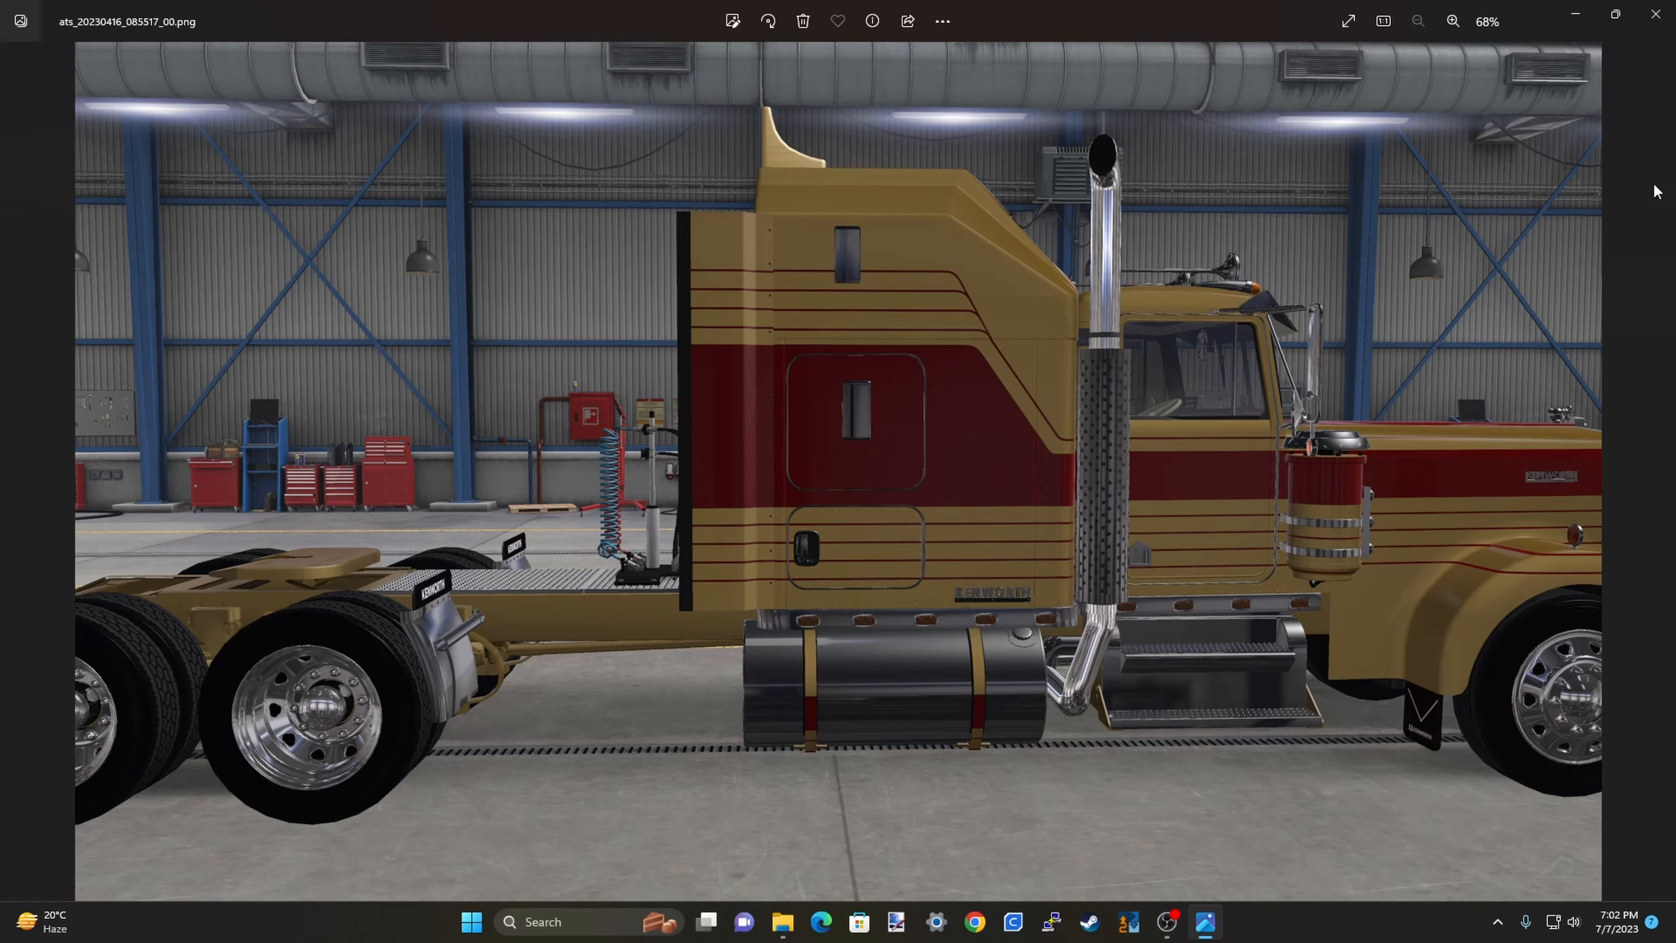
left_click(1653, 14)
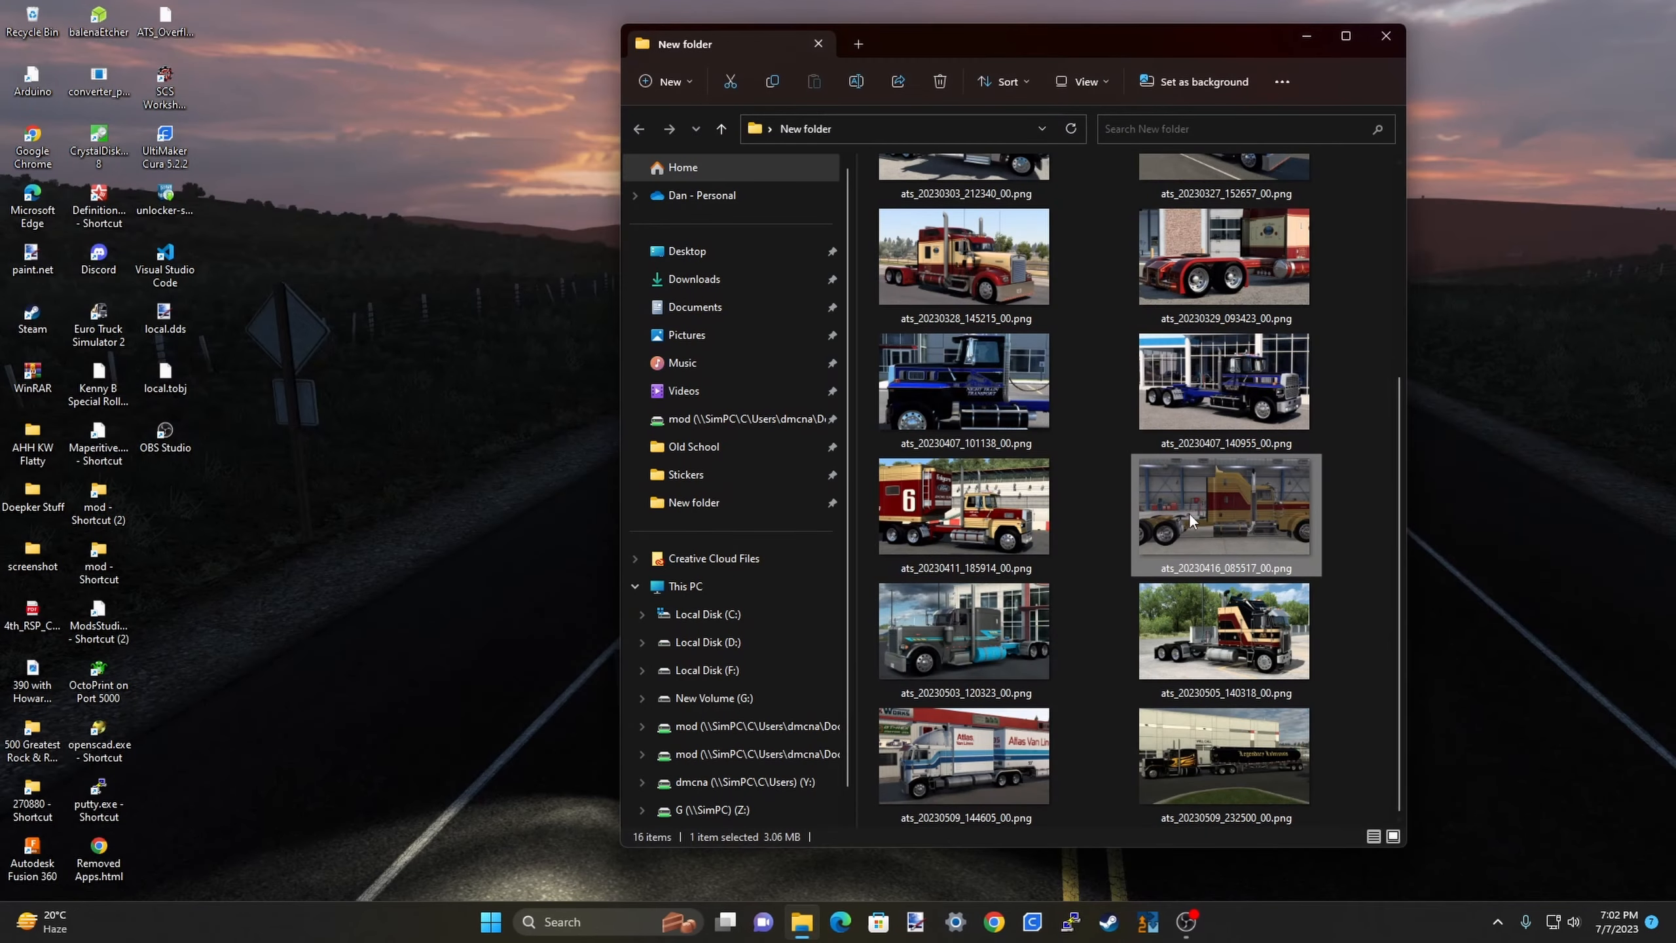
View ats_20230503_120323_00.png, examine the stripes on the grey truck's hood and sleeper up close, and close the picture folder.
left_click(978, 643)
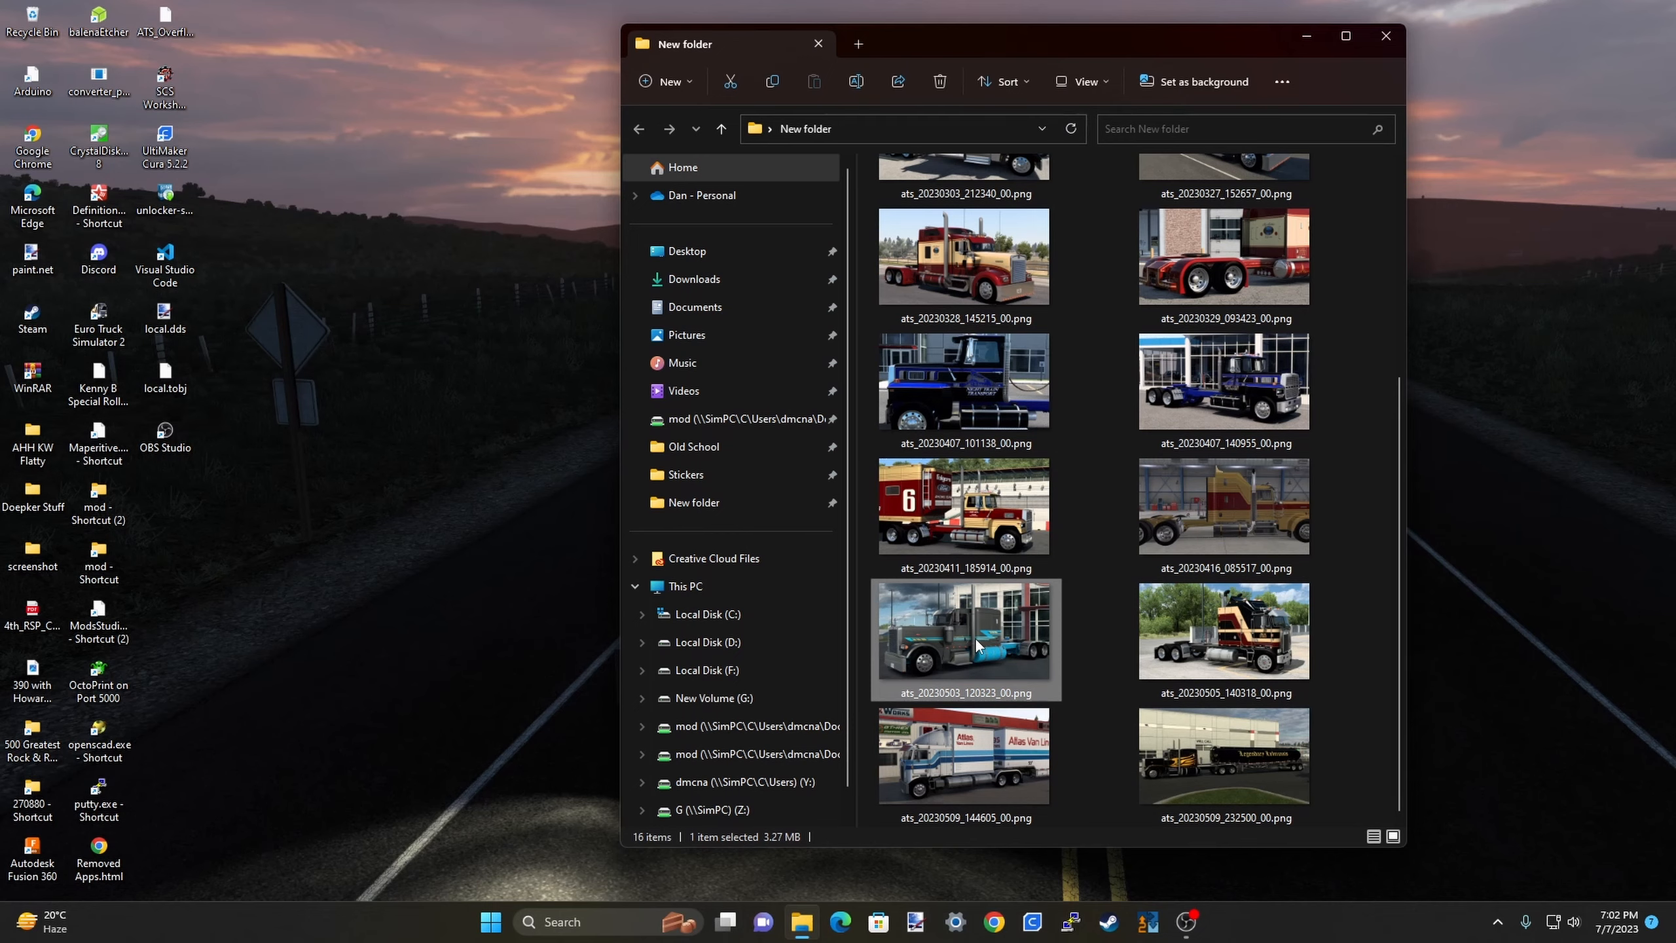
double_click(978, 644)
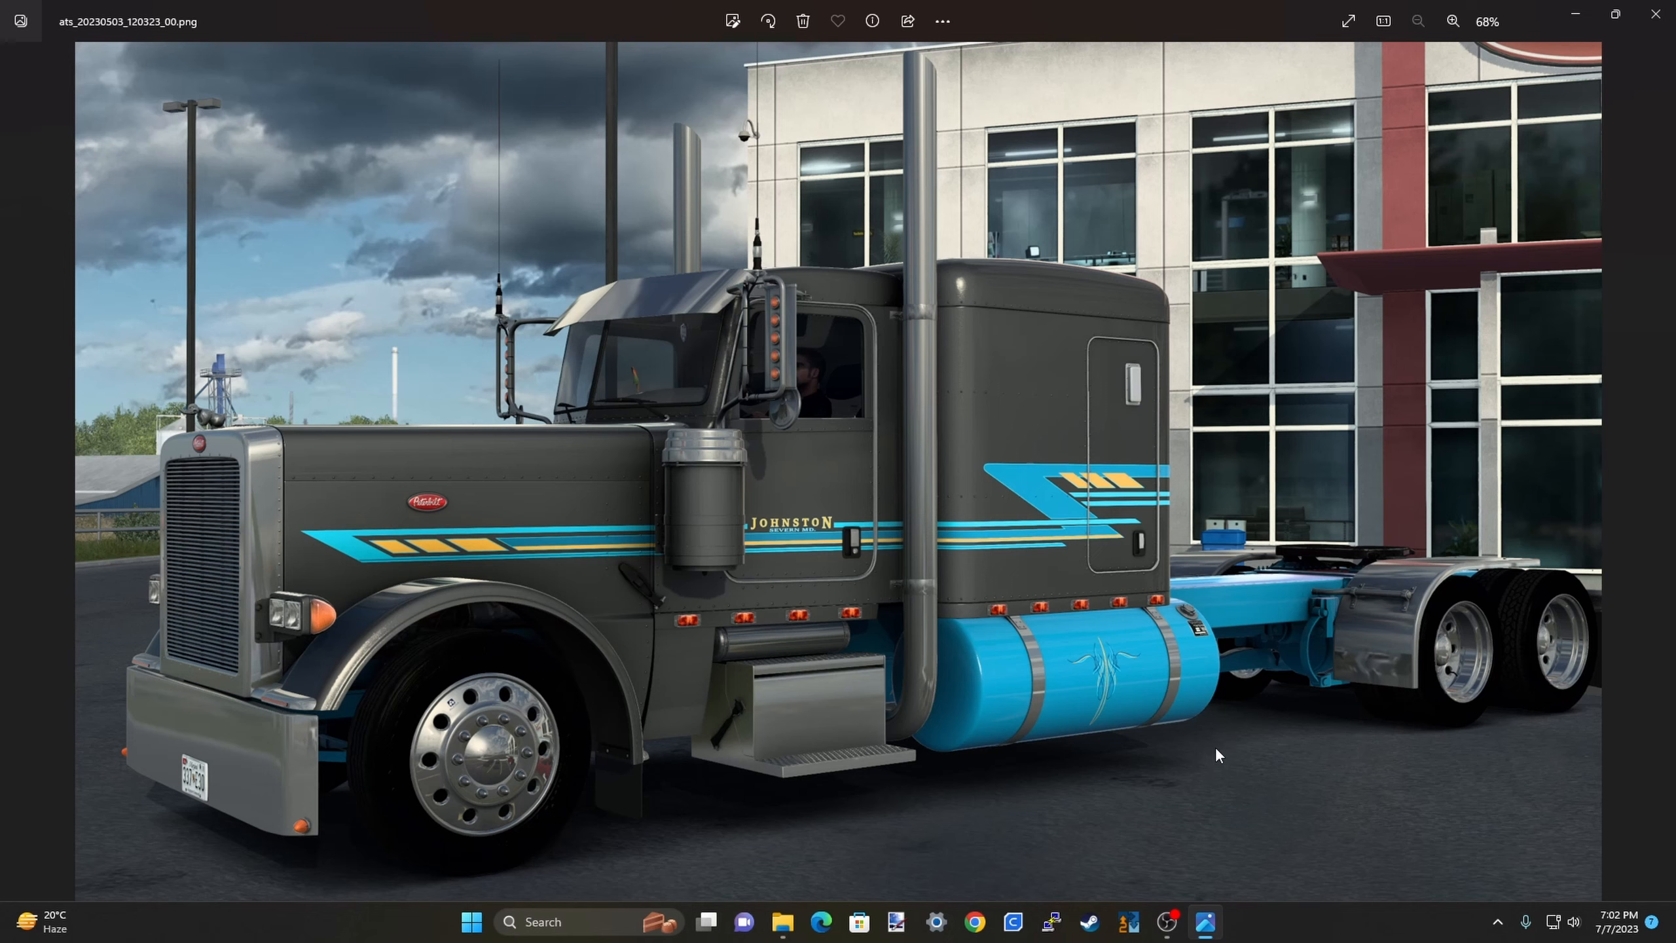
scroll(364, 544, "up", 8)
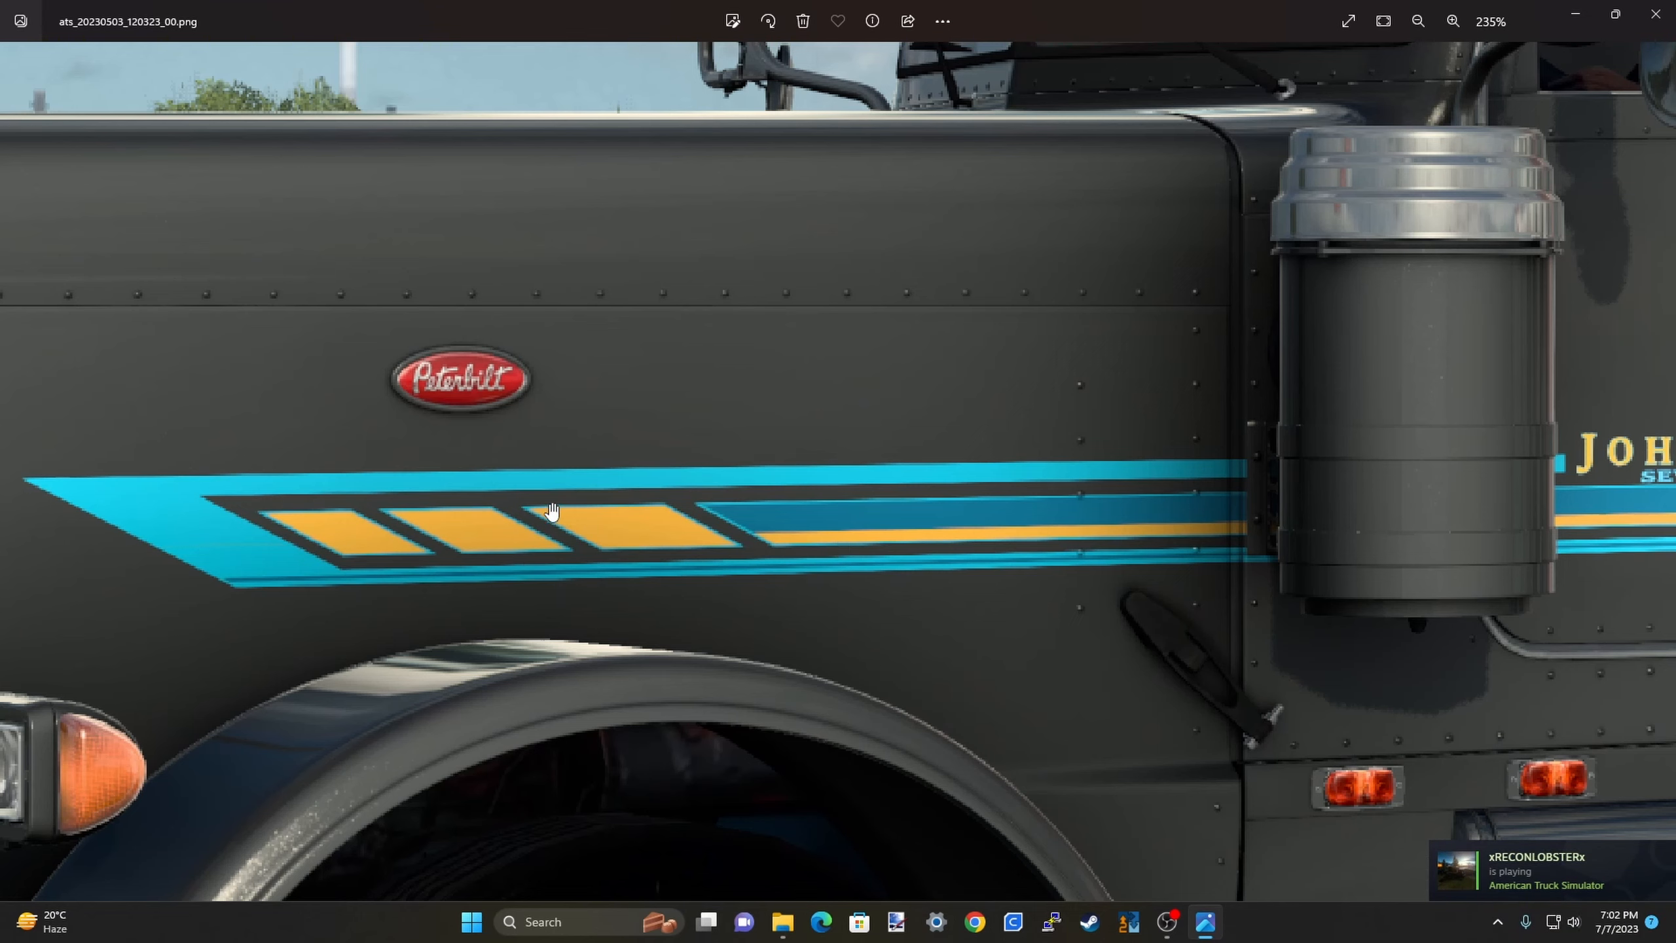
scroll(318, 497, "down", 4)
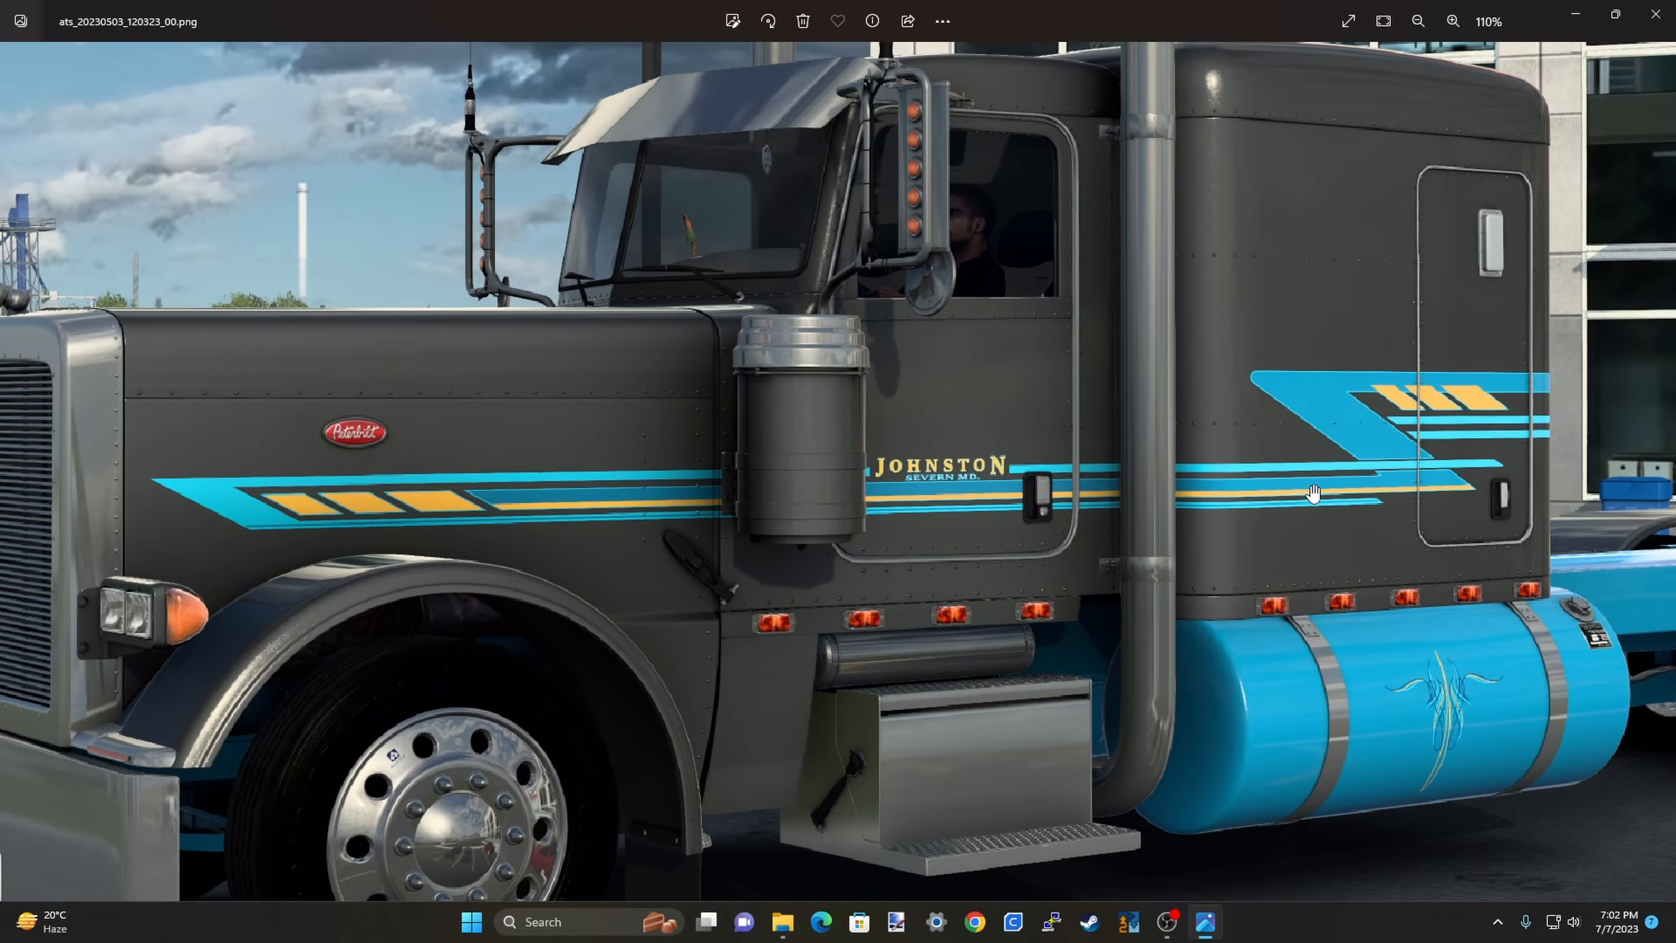
scroll(1458, 416, "up", 3)
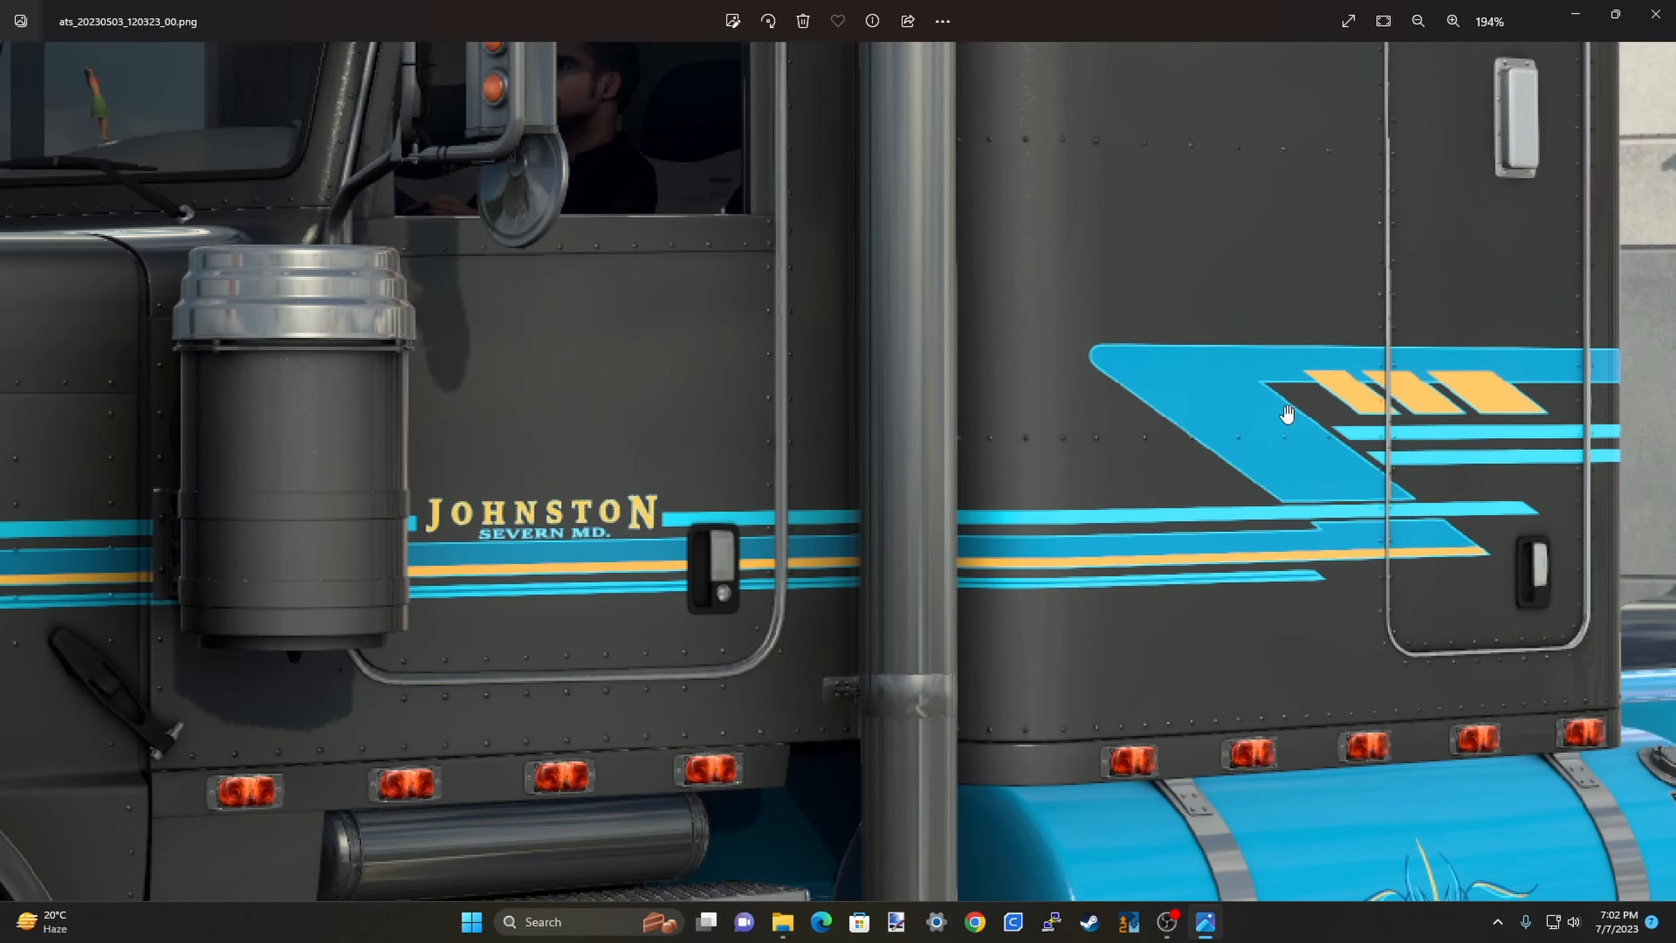
scroll(1344, 567, "down", 2)
scroll(1345, 566, "down", 3)
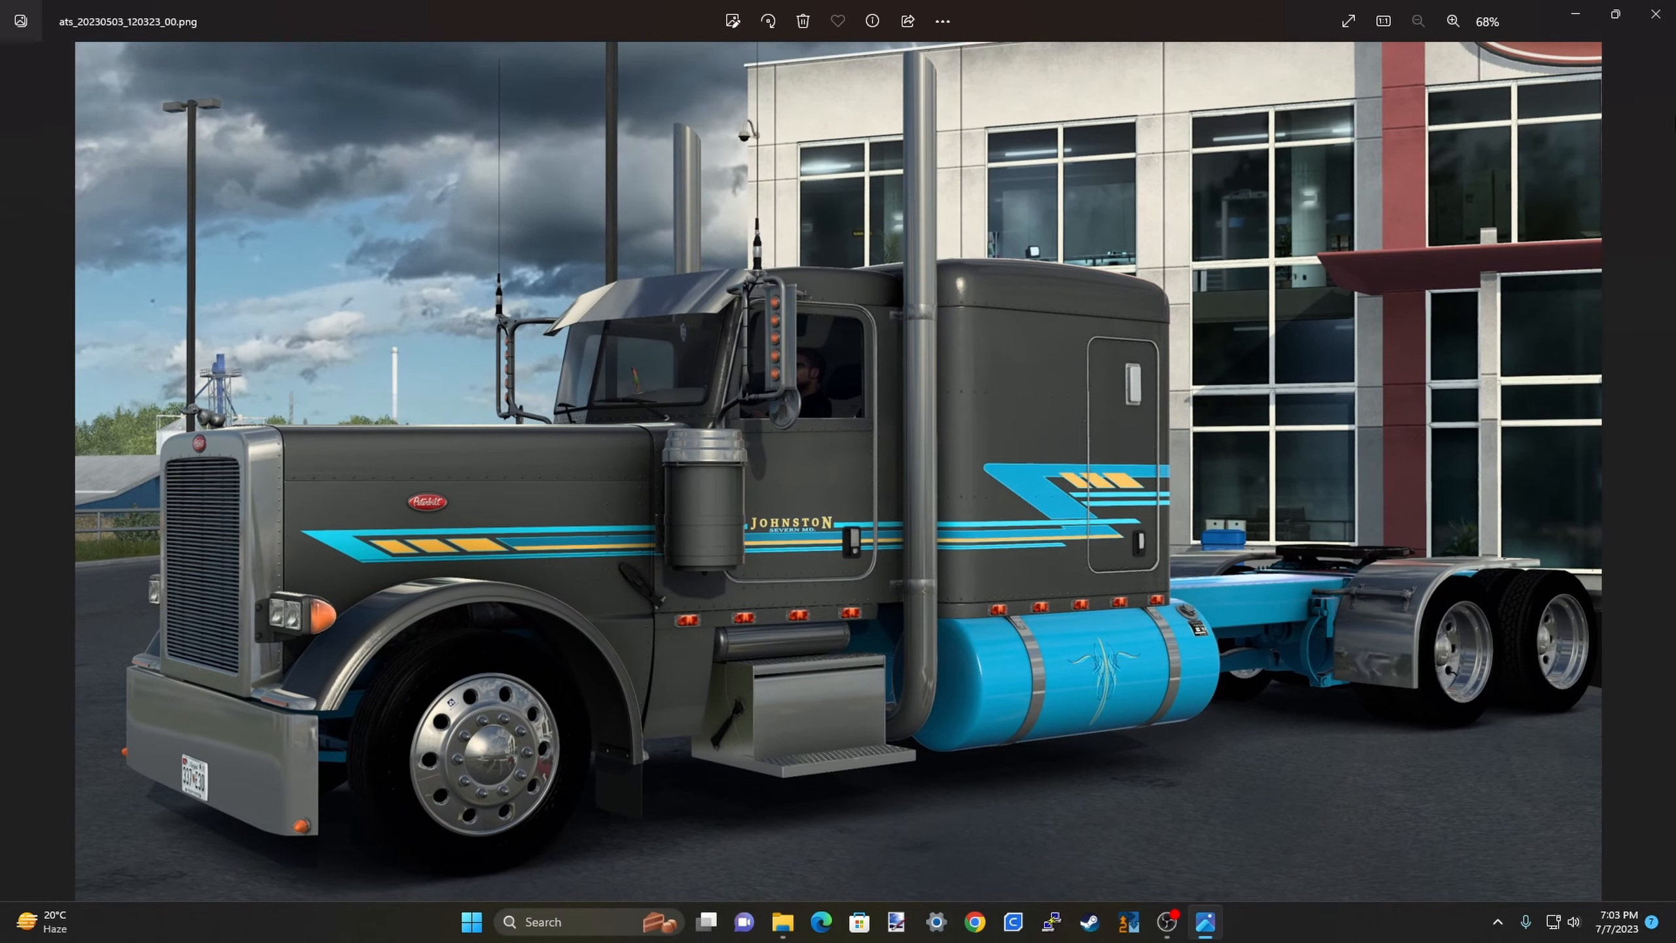
left_click(1656, 13)
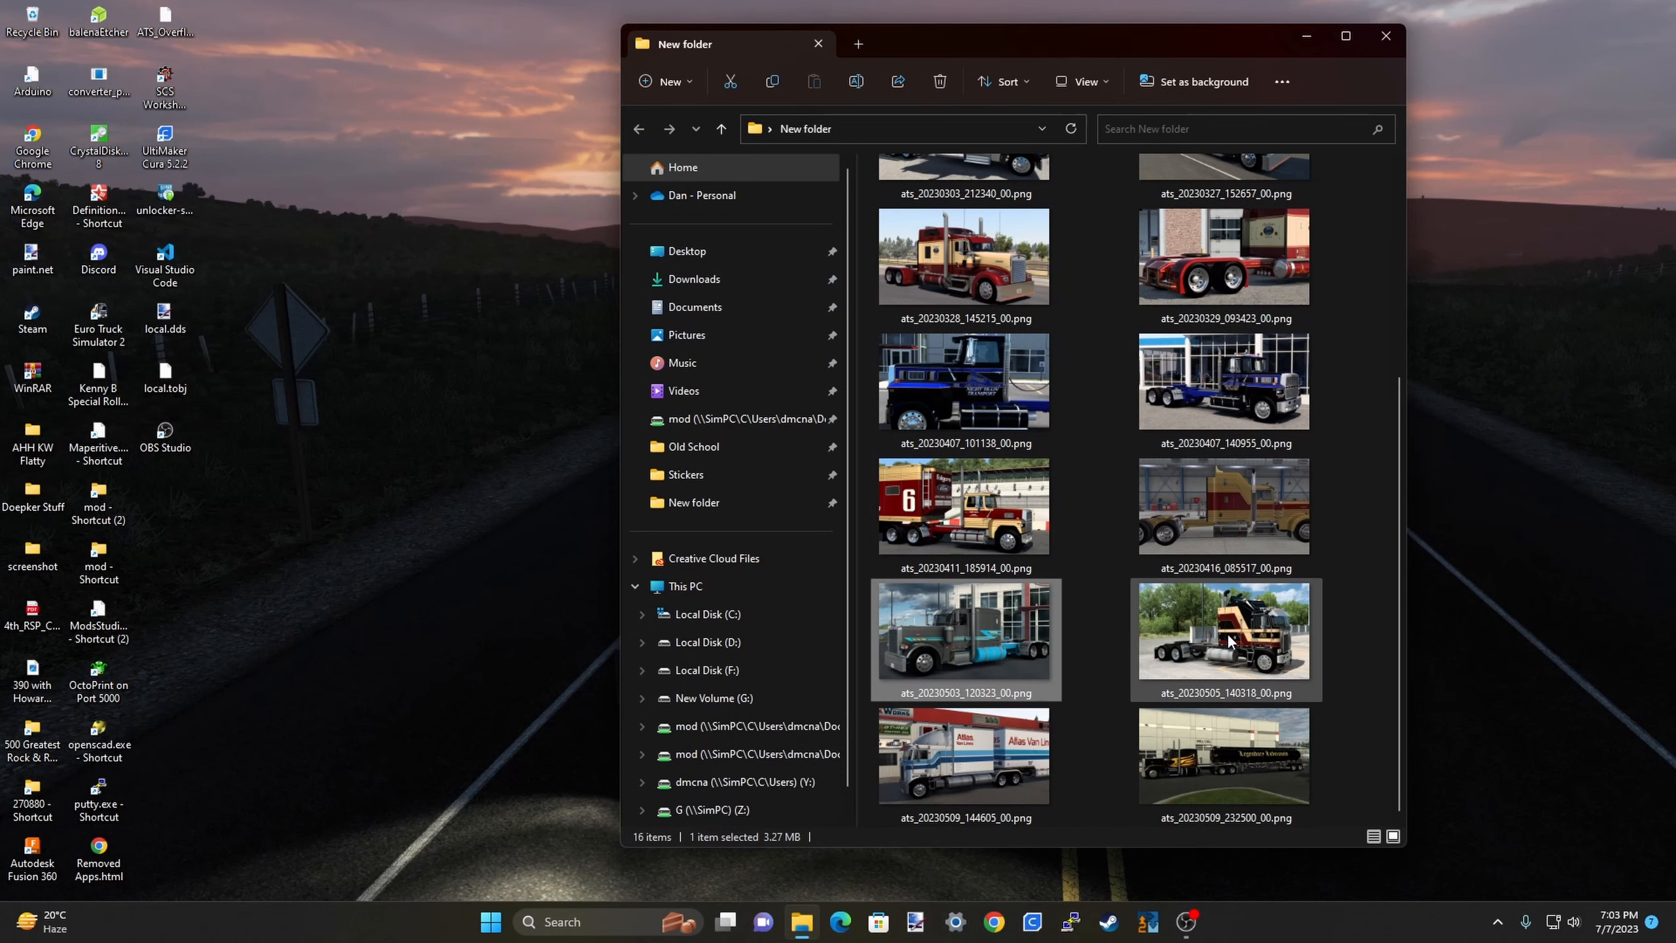
left_click(1385, 36)
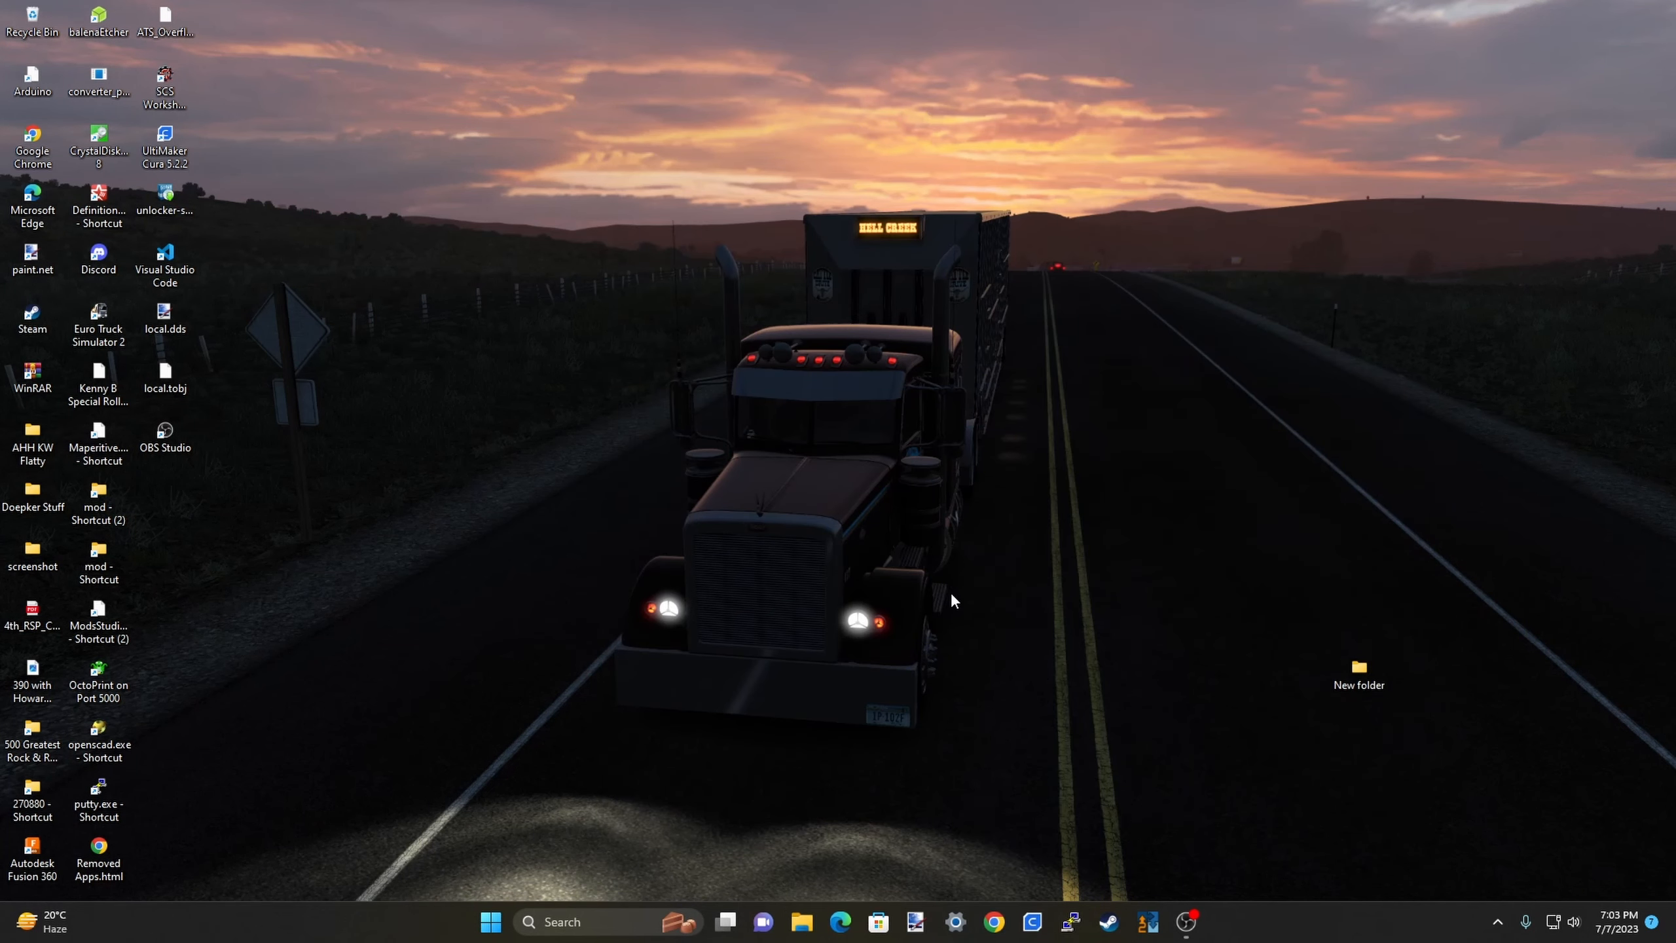
Switch to paint.net and open the reference image Paint Idea.pdn.
left_click(916, 923)
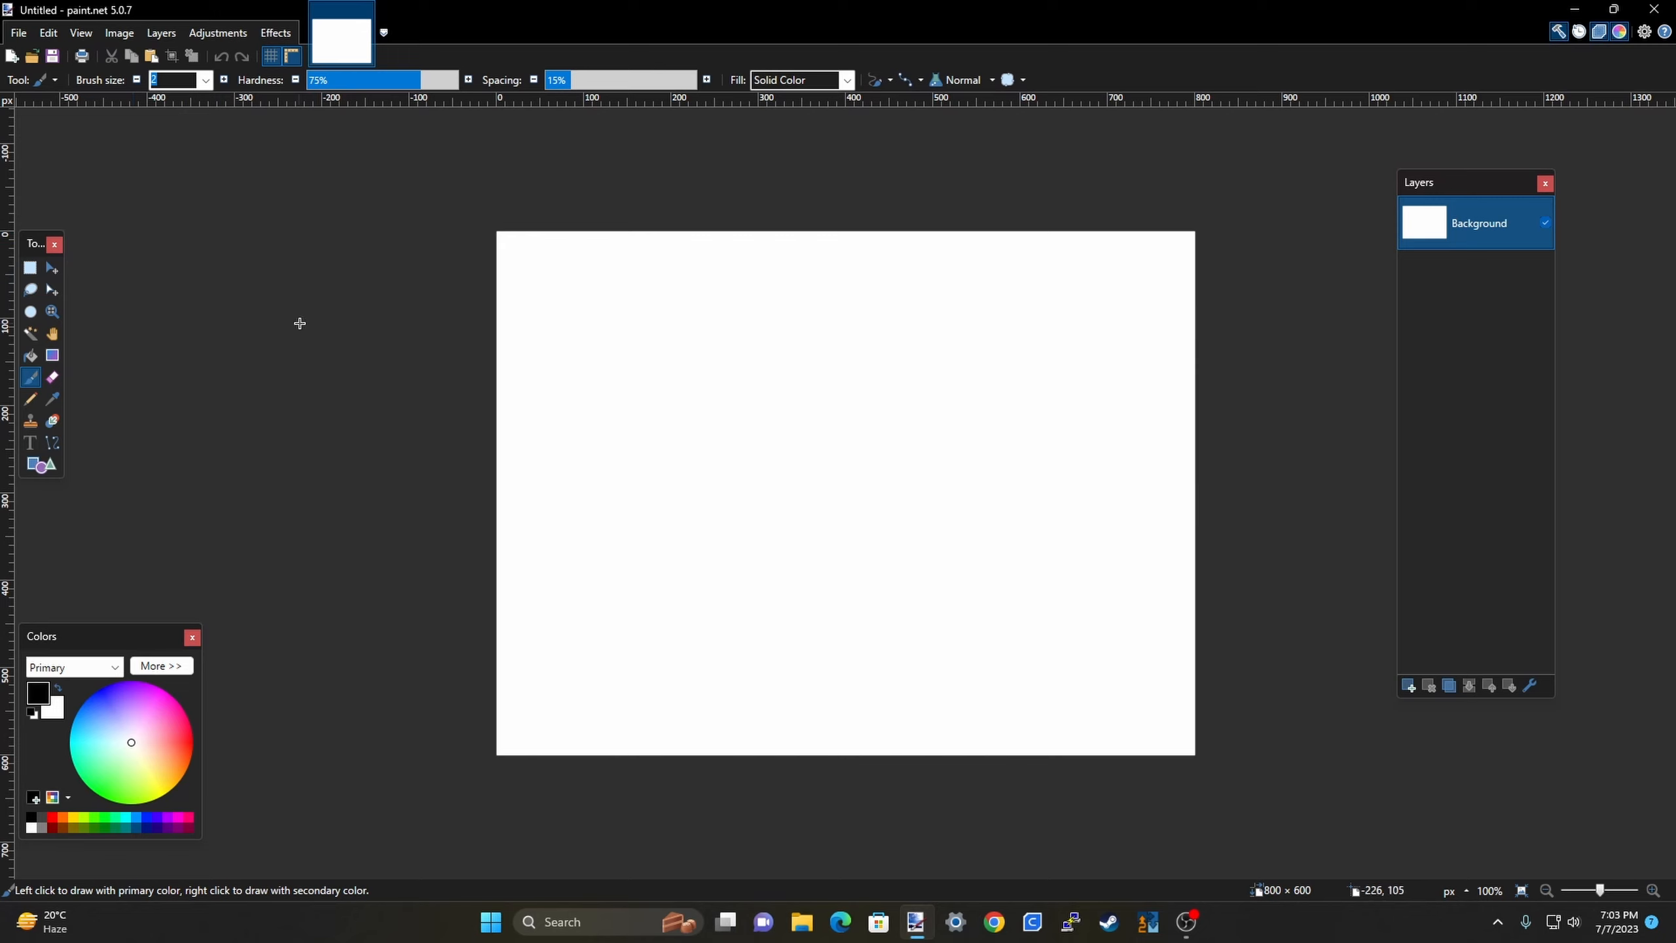
left_click(18, 34)
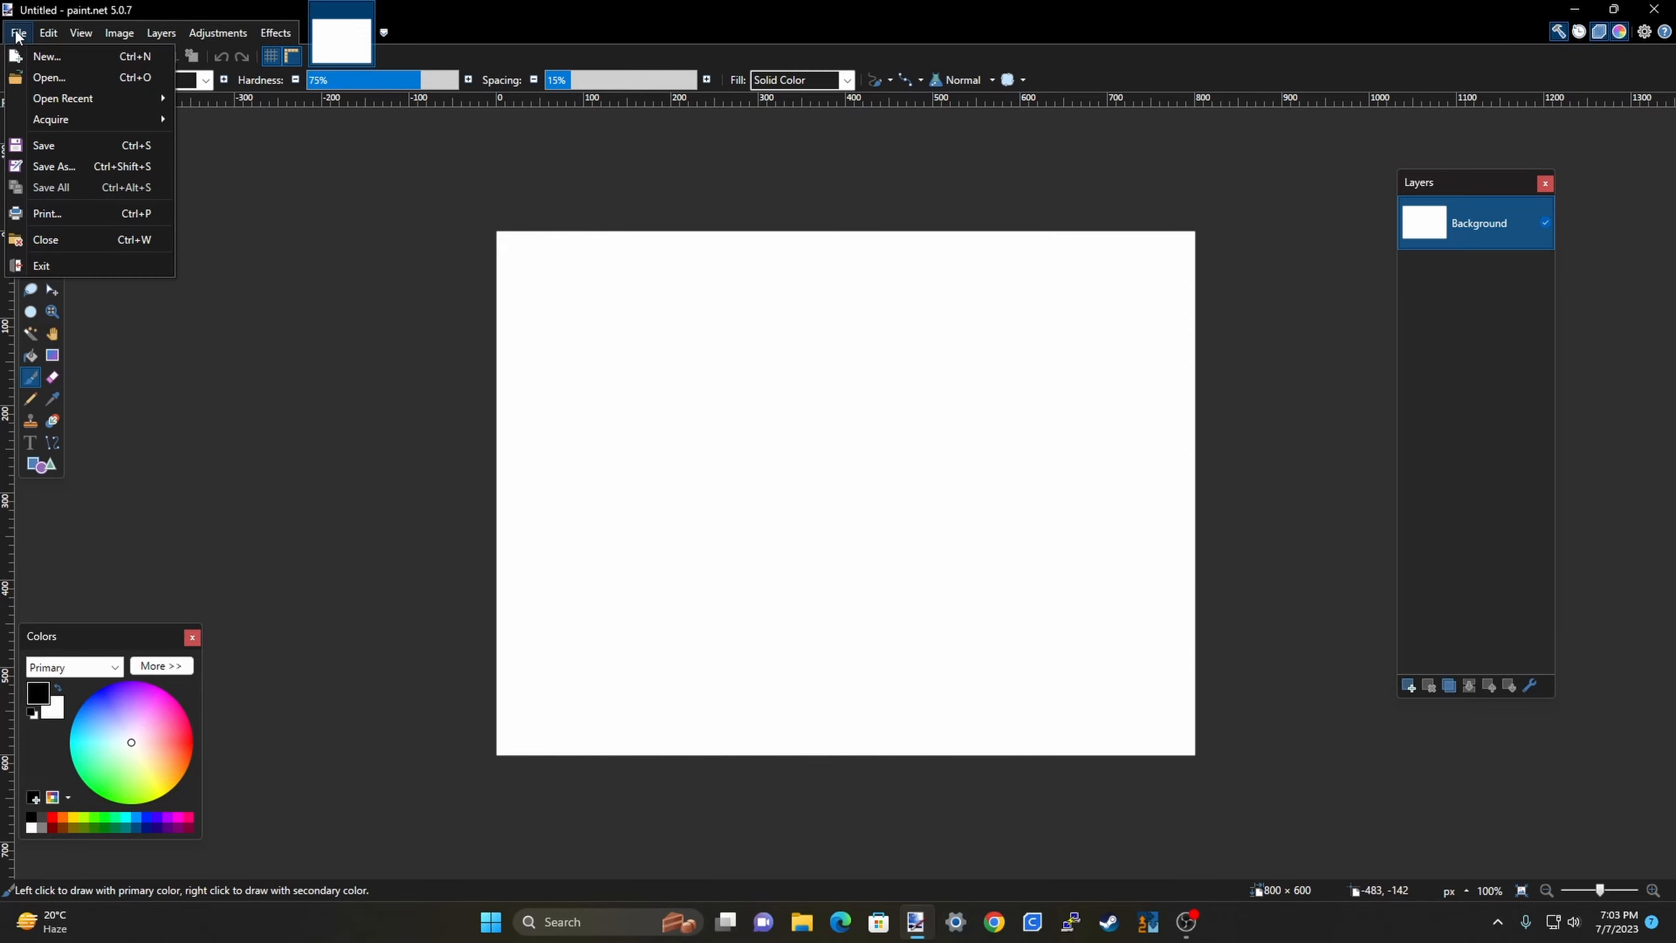
left_click(46, 78)
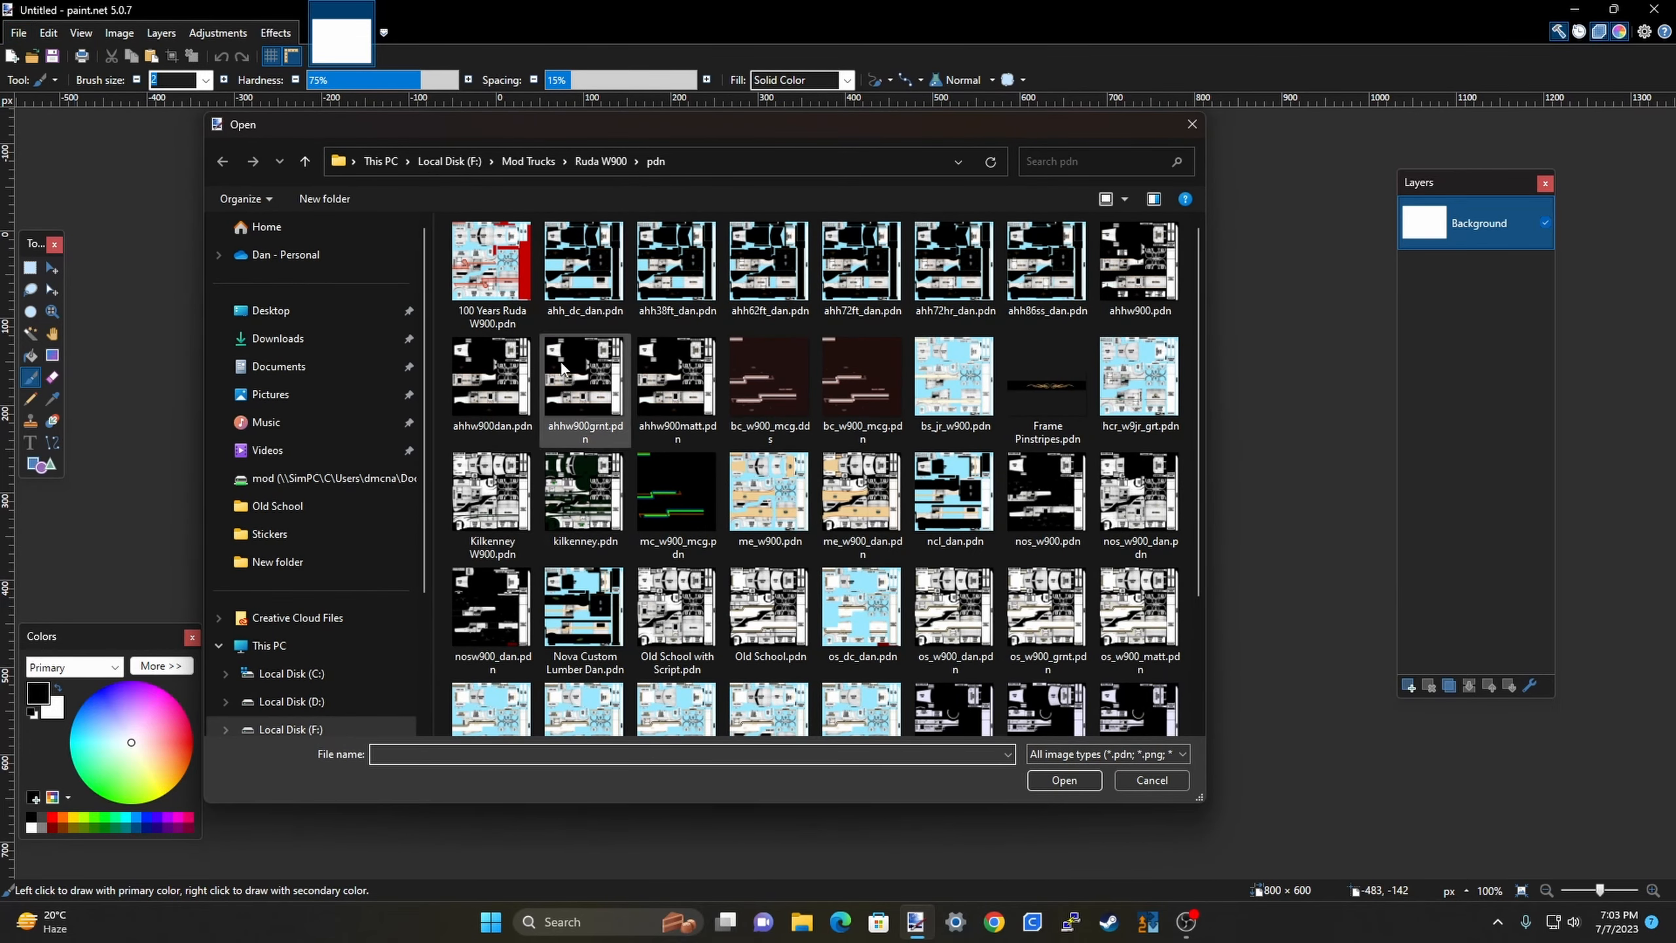
left_click(582, 163)
double_click(504, 526)
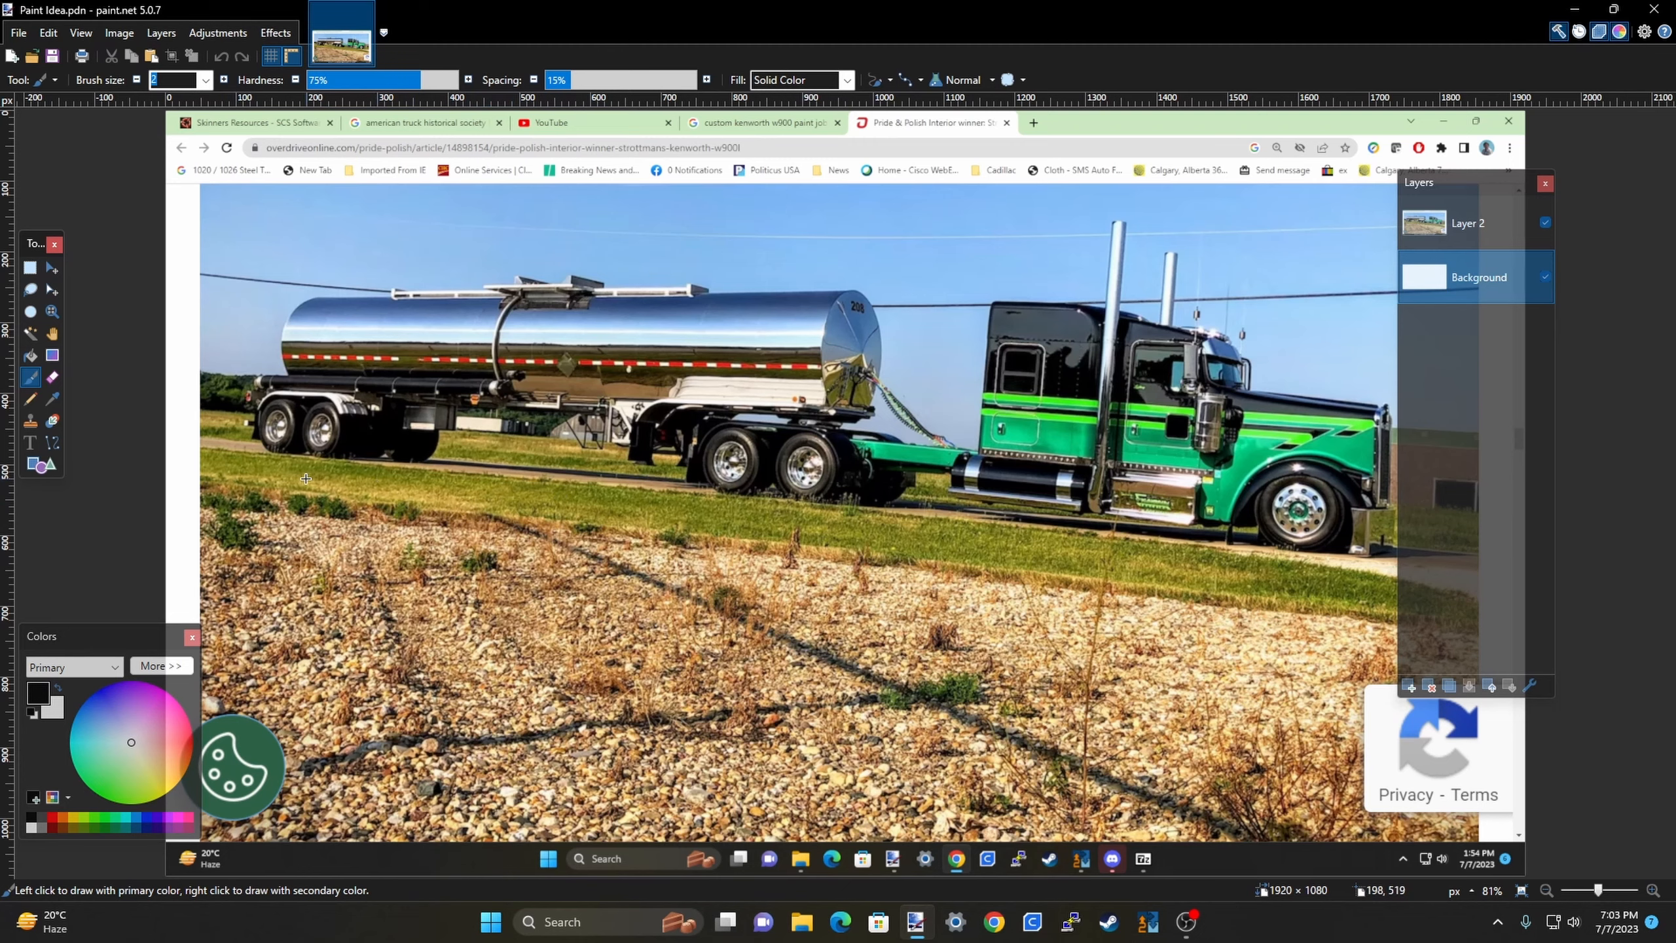
Examine the green truck's stripe layout on the sleeper, door and hood up close, and view the whole photo.
scroll(284, 474, "down", 3)
scroll(835, 376, "up", 8)
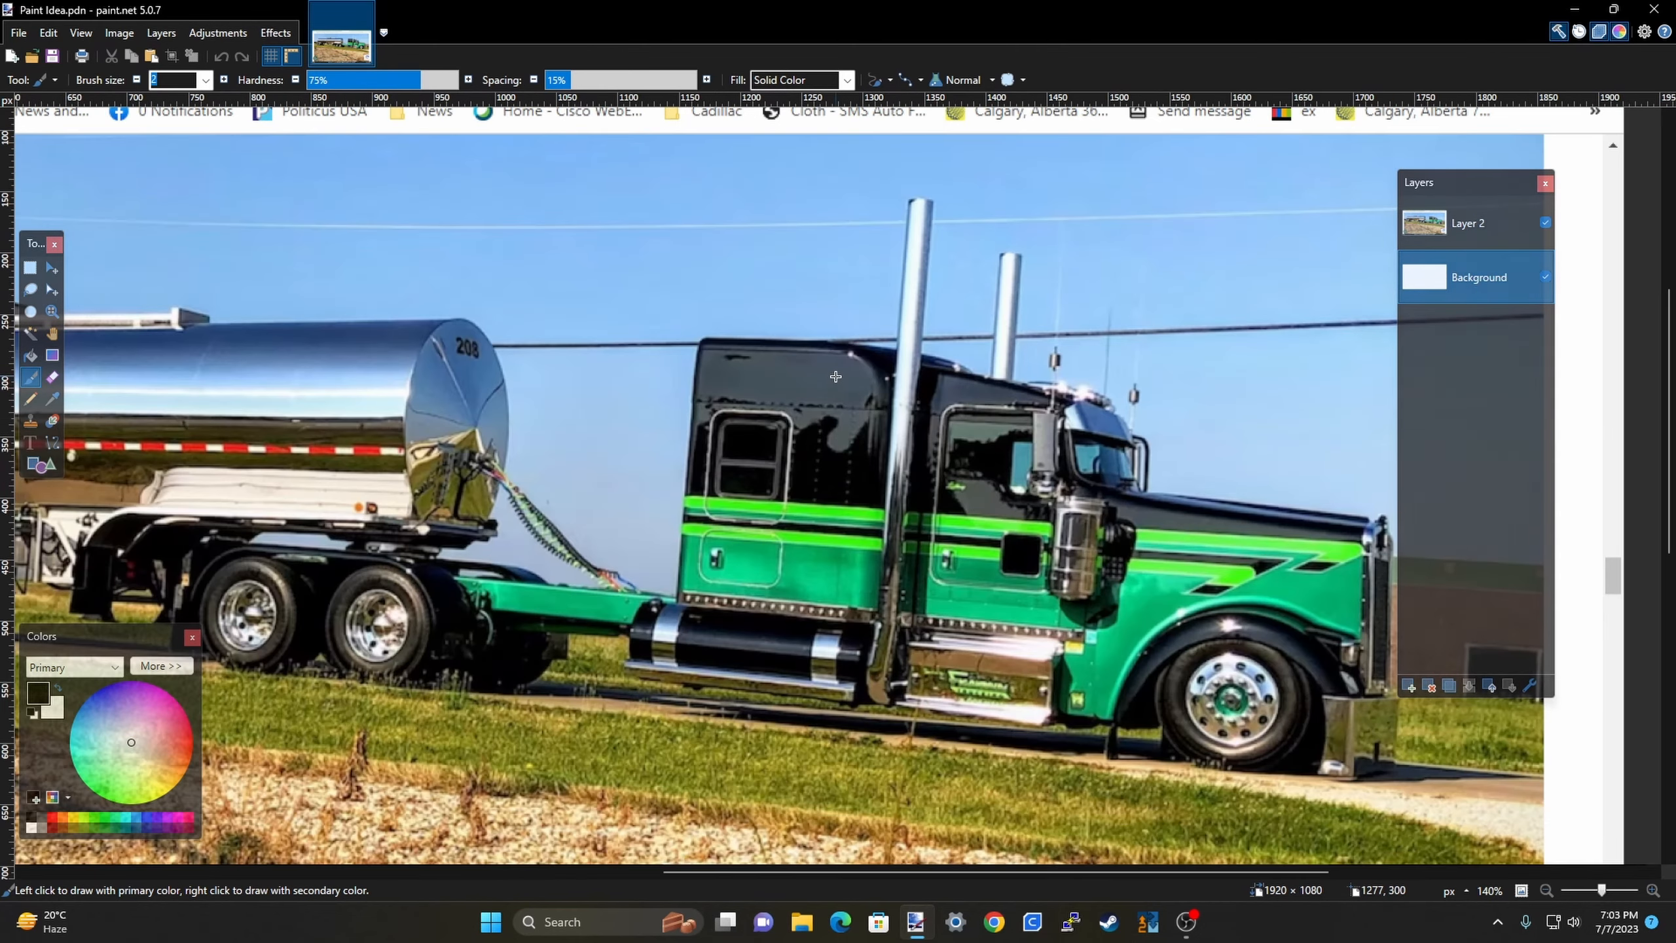
scroll(627, 374, "down", 1)
scroll(1137, 392, "up", 1)
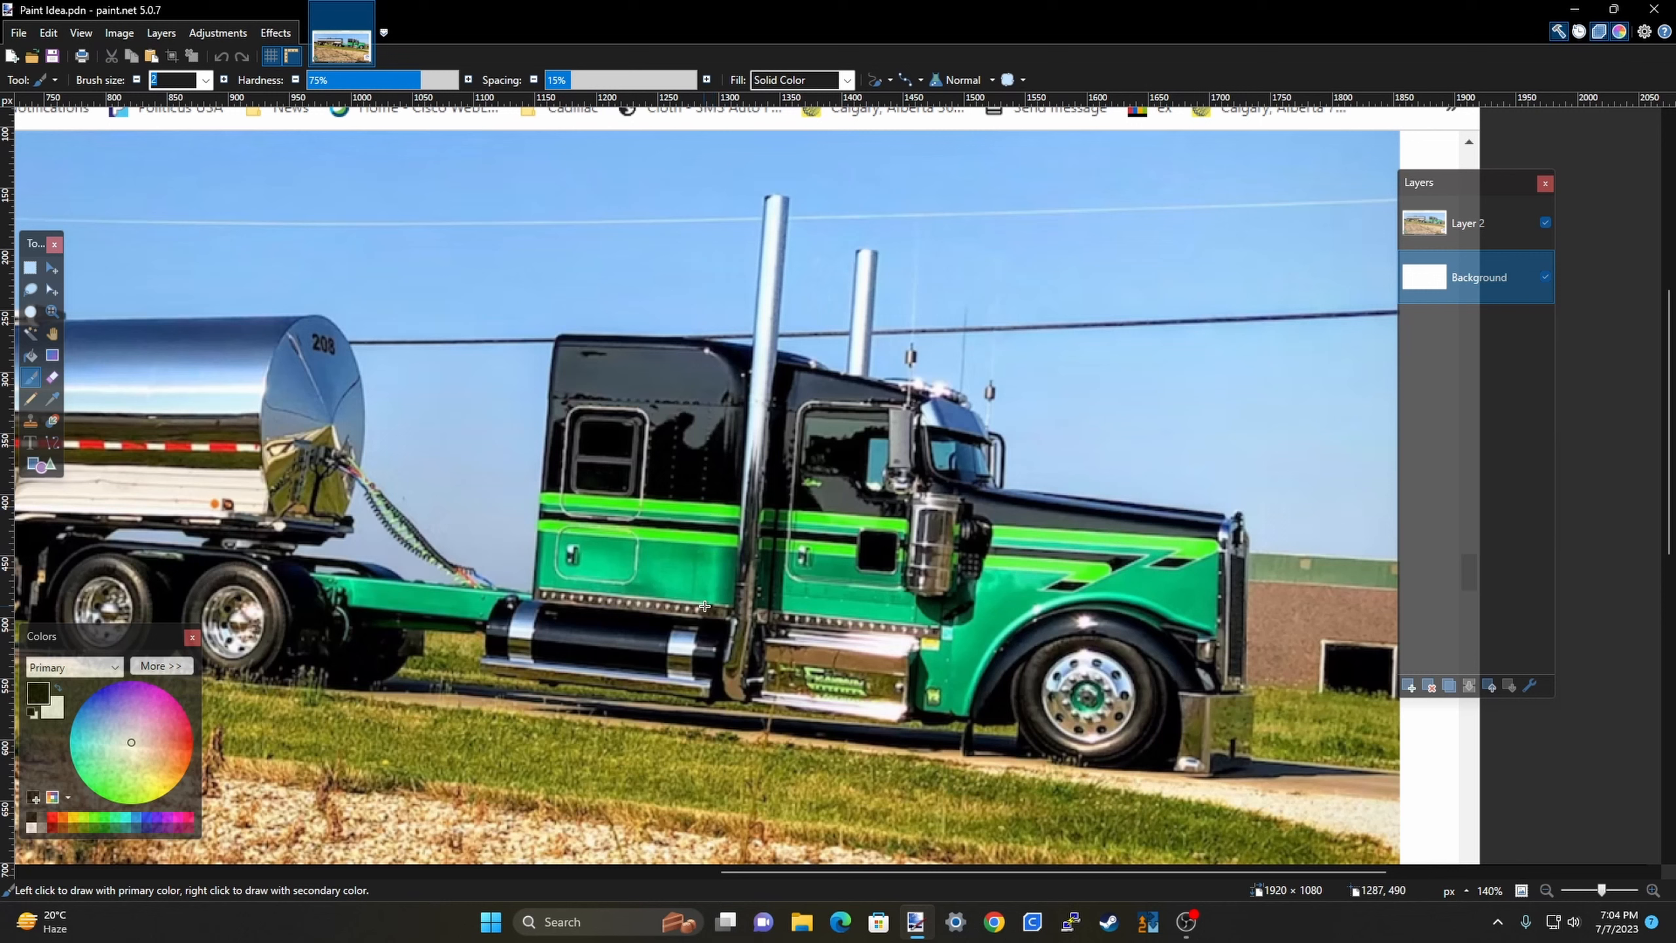
scroll(1114, 521, "down", 2)
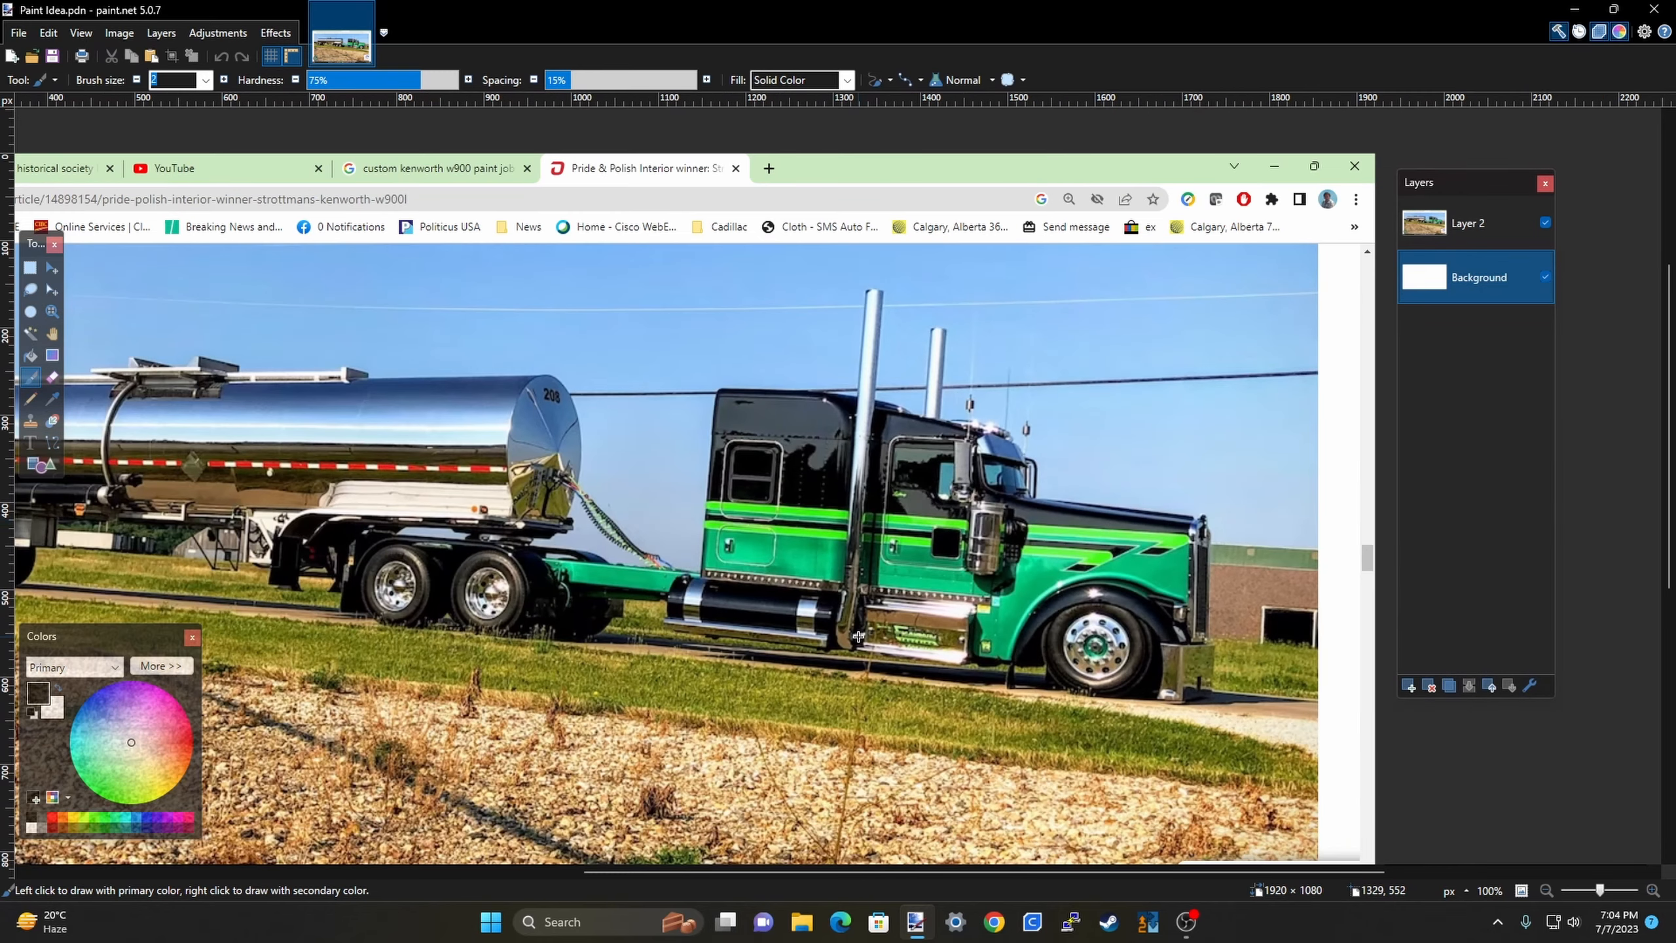
scroll(1063, 621, "up", 5)
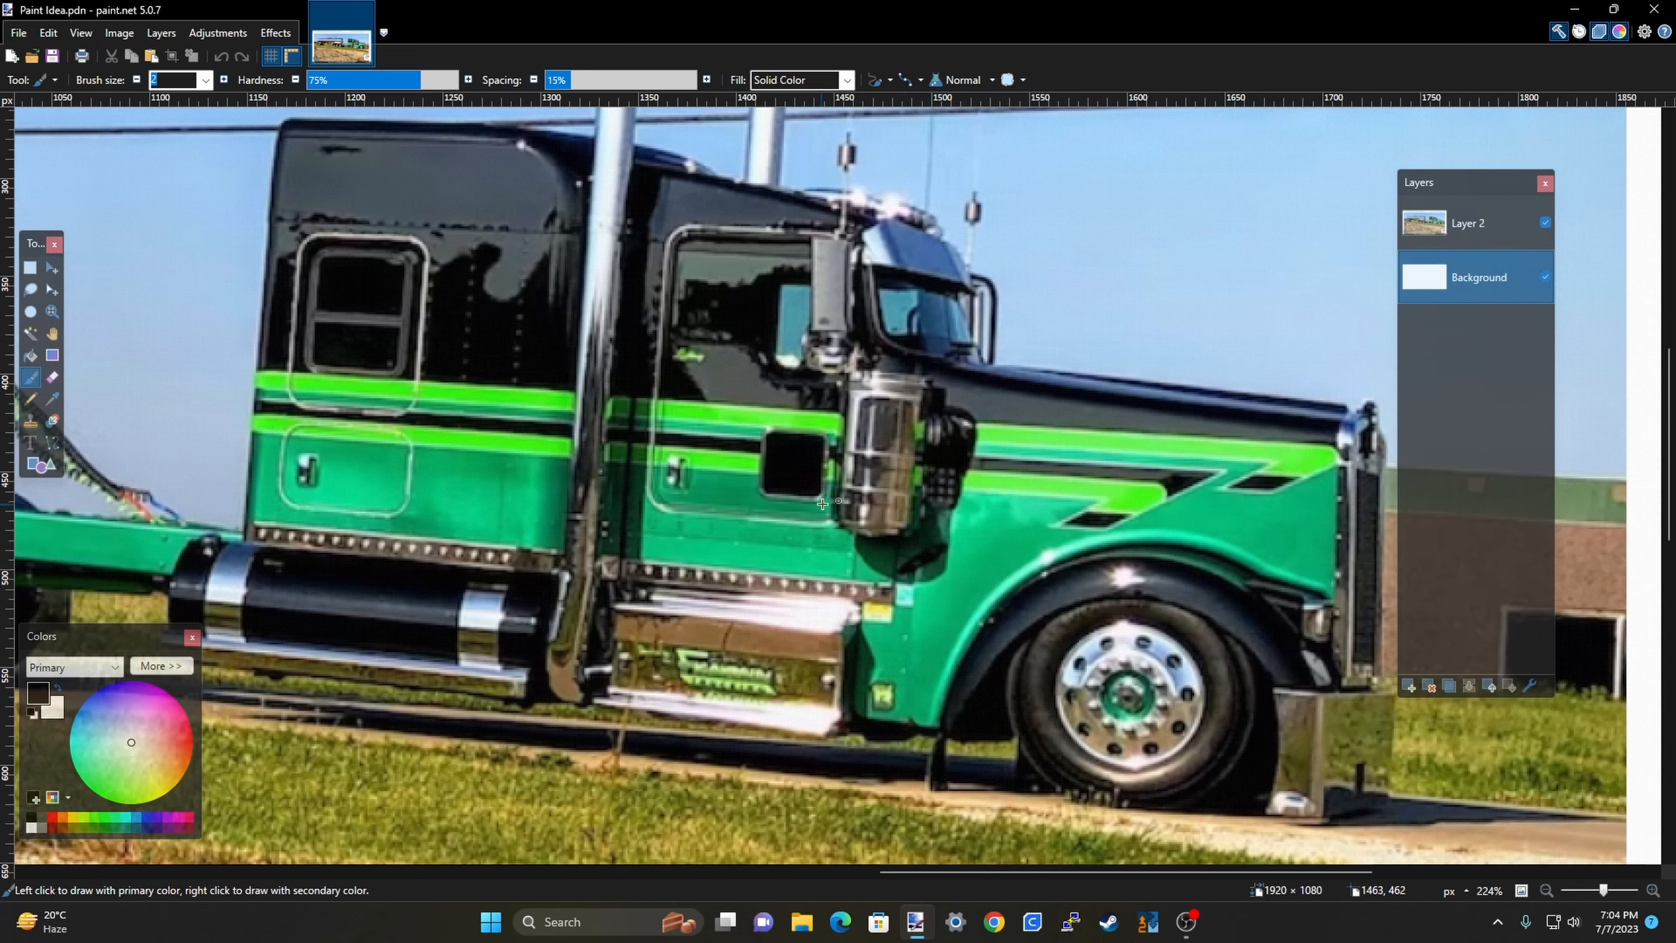
scroll(822, 502, "down", 3, "ctrl")
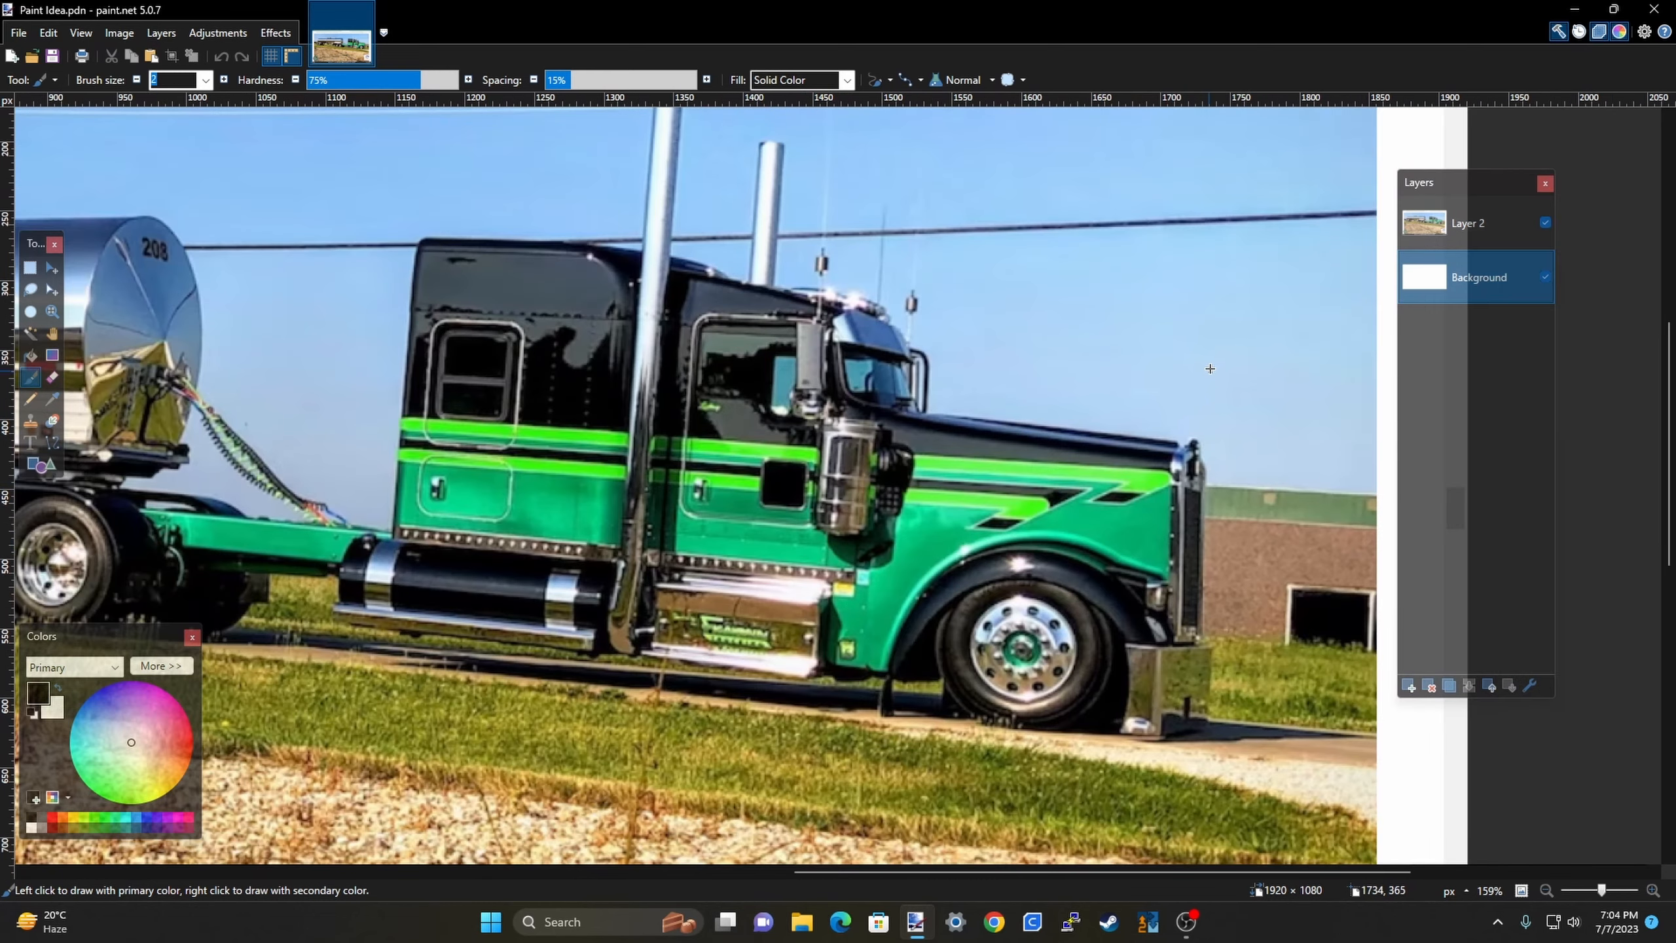
scroll(1195, 417, "down", 2, "ctrl")
scroll(1188, 422, "down", 2, "ctrl")
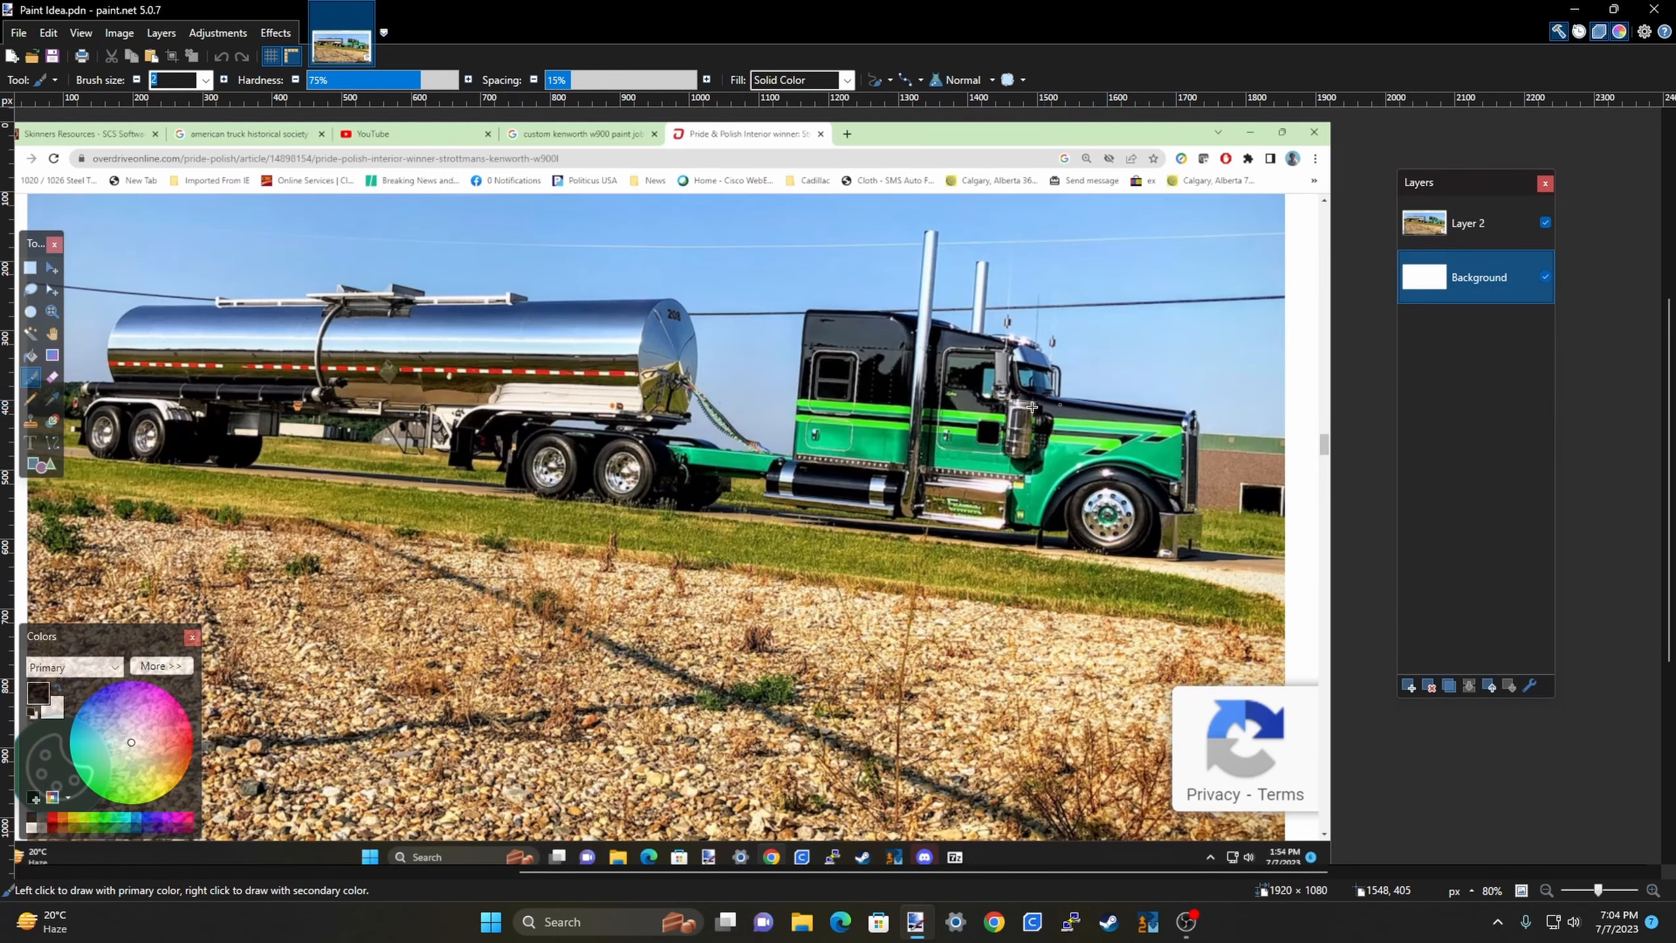
scroll(732, 473, "down", 1, "ctrl")
scroll(1274, 221, "down", 1, "ctrl")
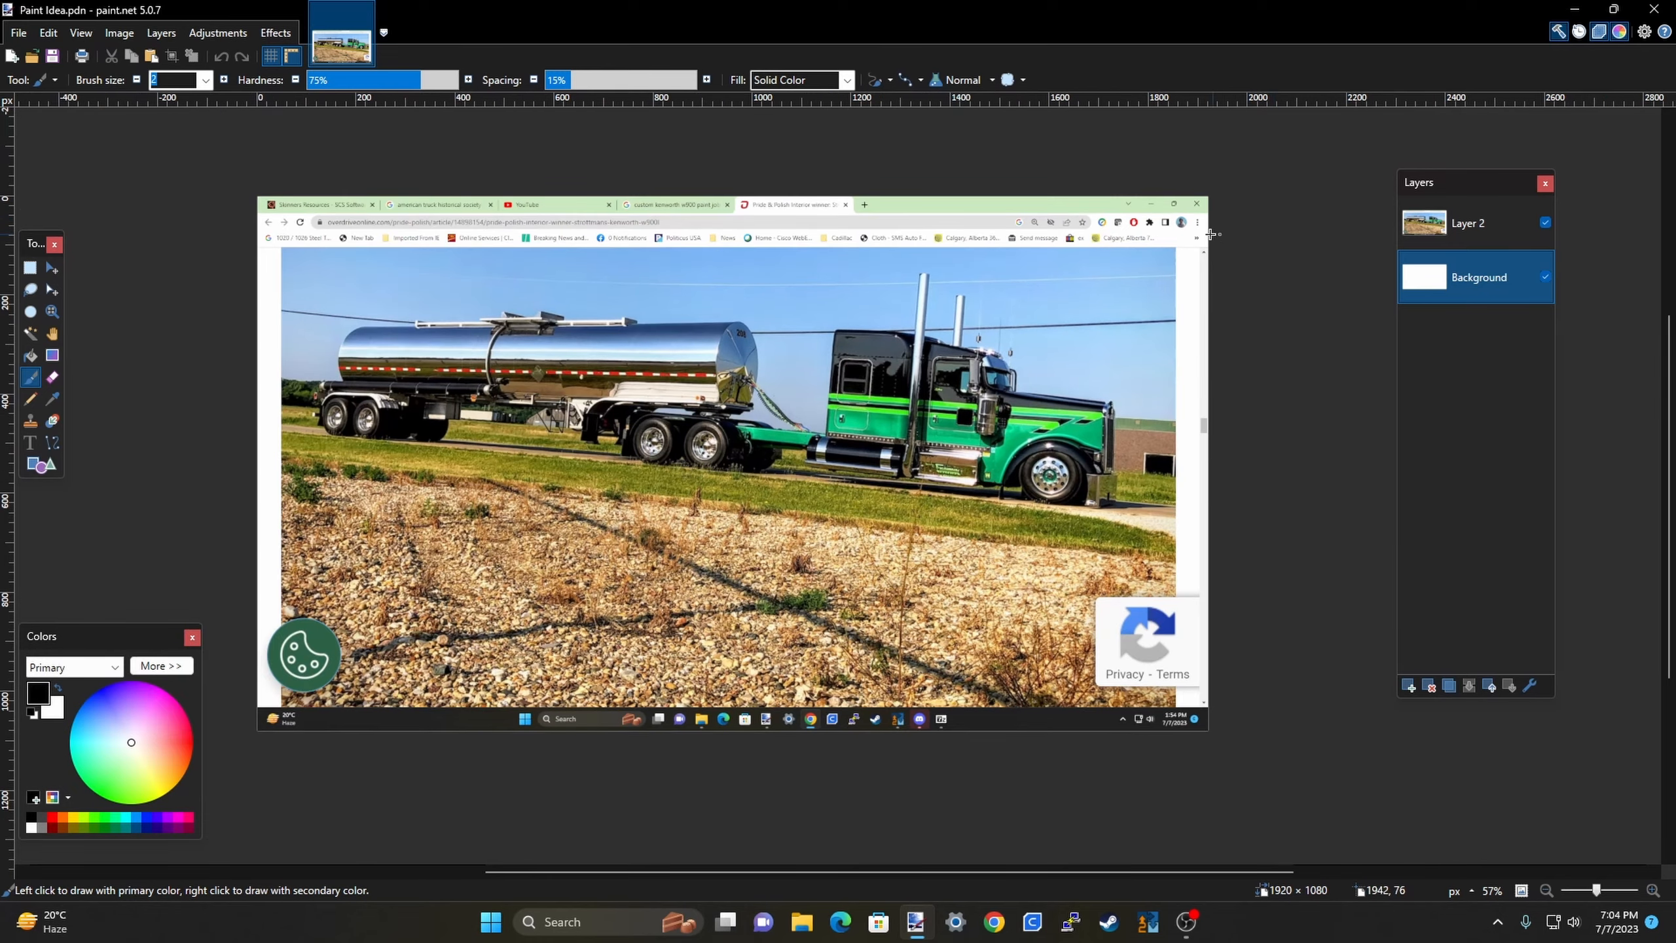
Add a new empty layer above Layer 2 and make Layer 2 the active layer again.
left_click(1466, 228)
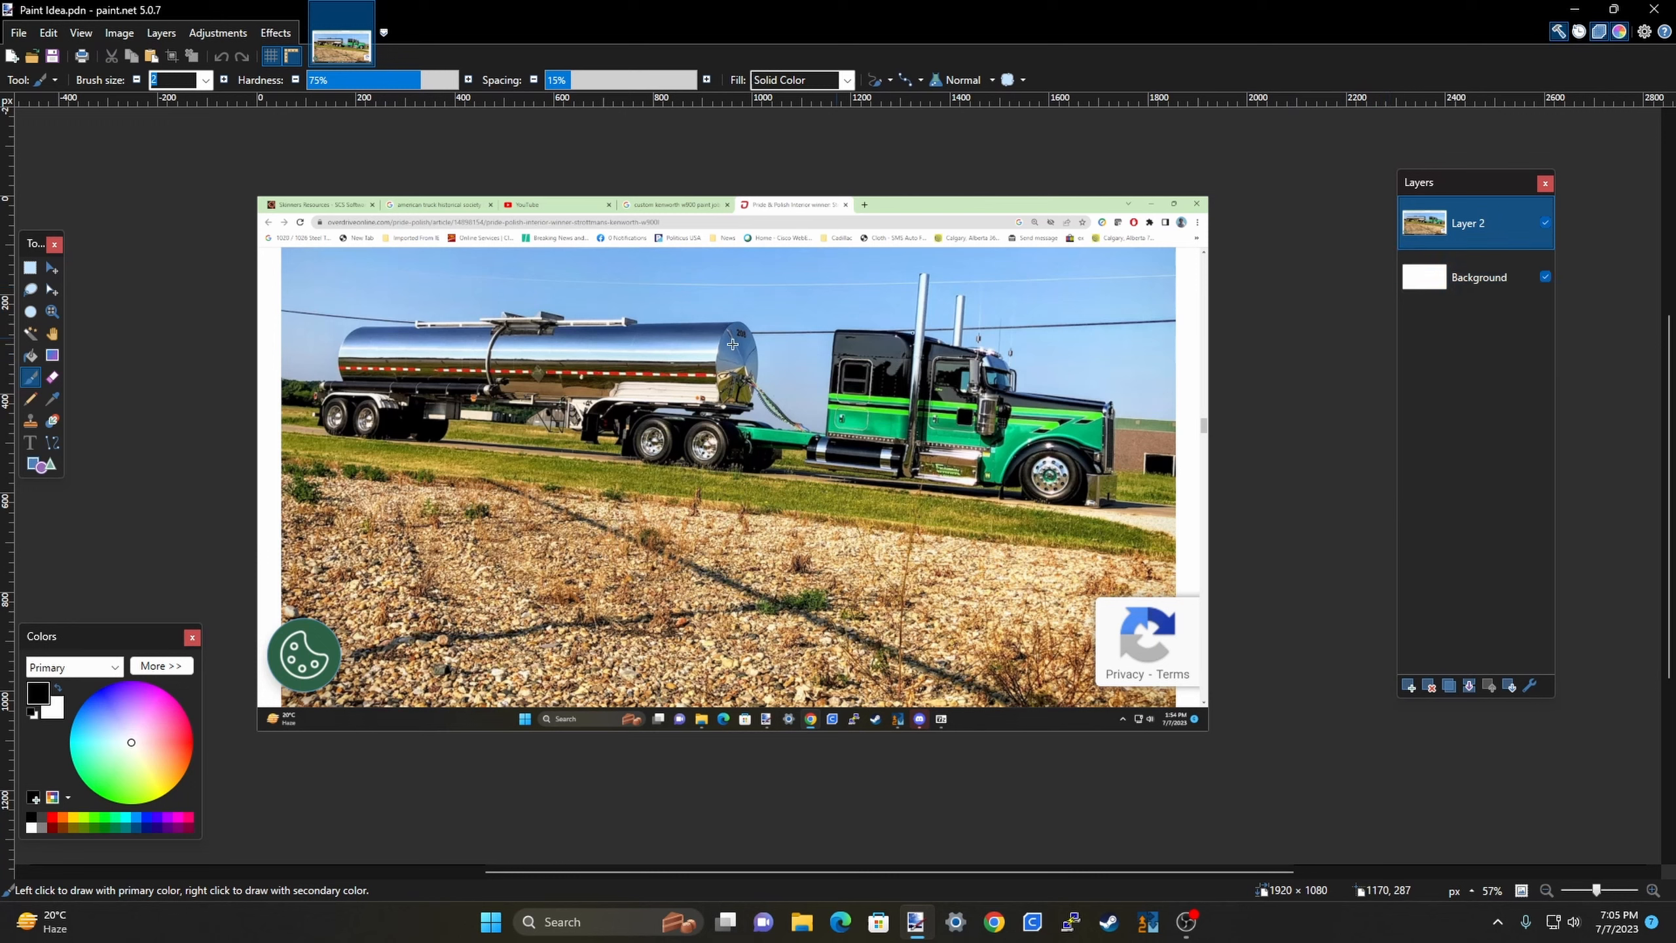
left_click(1409, 686)
left_click(1468, 281)
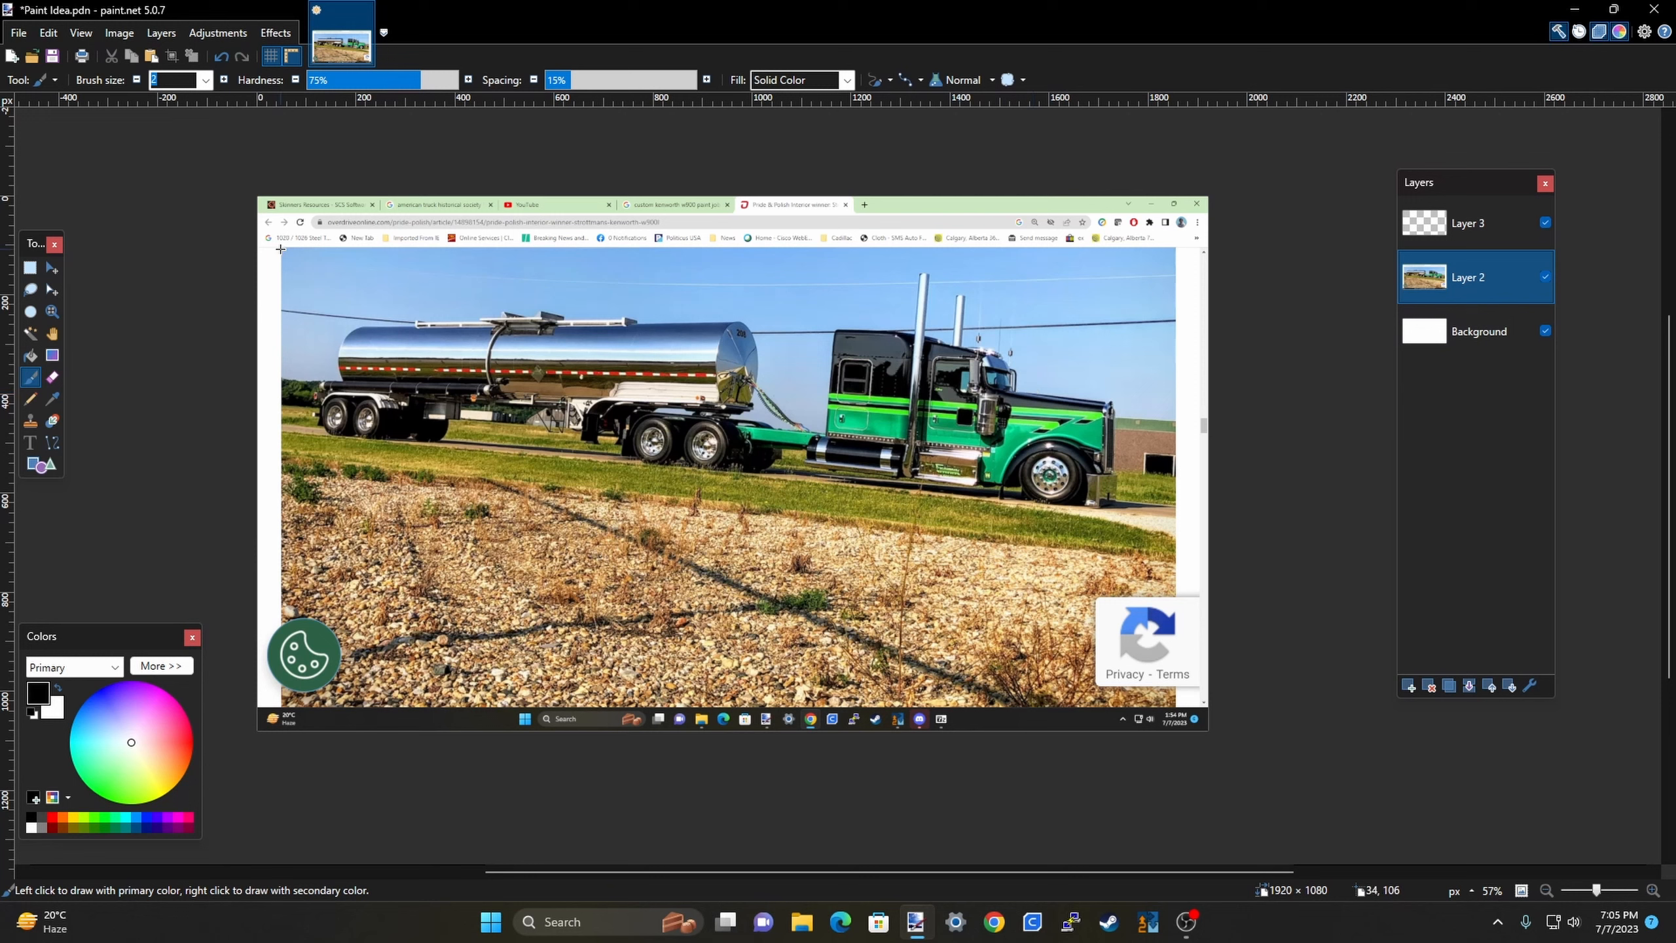
Cut the tanker truck photo out of Layer 2 with a rectangular selection of about 1809 × 920 pixels and make Layer 3 active.
mouse_move(278, 248)
left_mouse_down()
mouse_move(373, 371)
mouse_move(873, 525)
left_mouse_up()
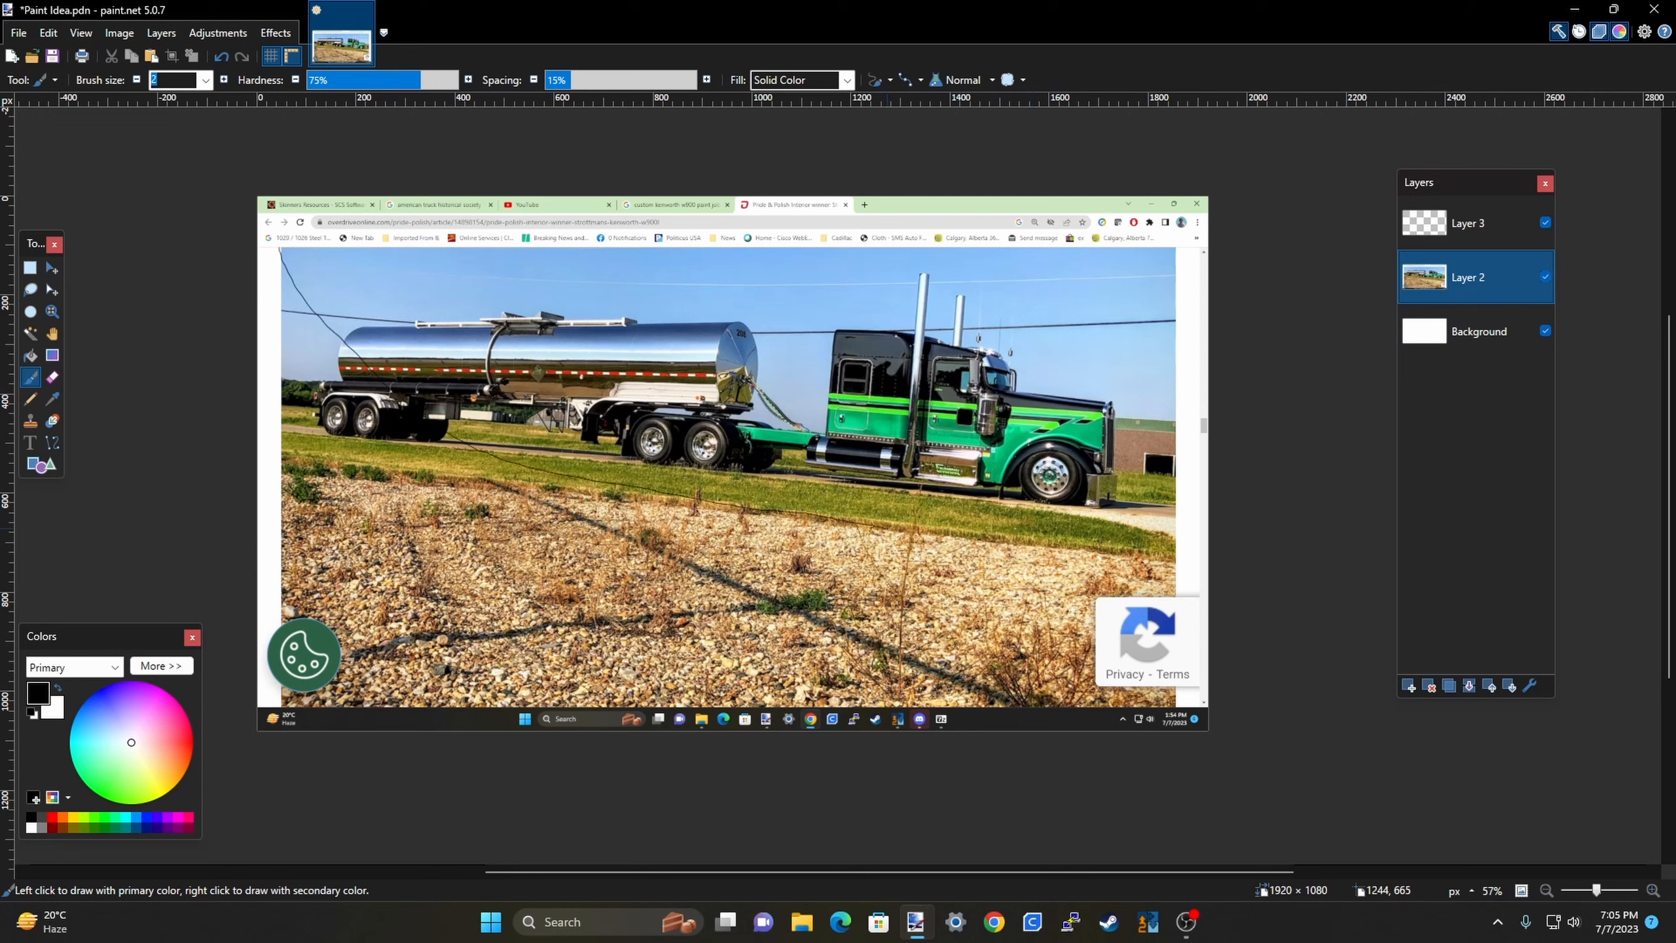
left_click(29, 267)
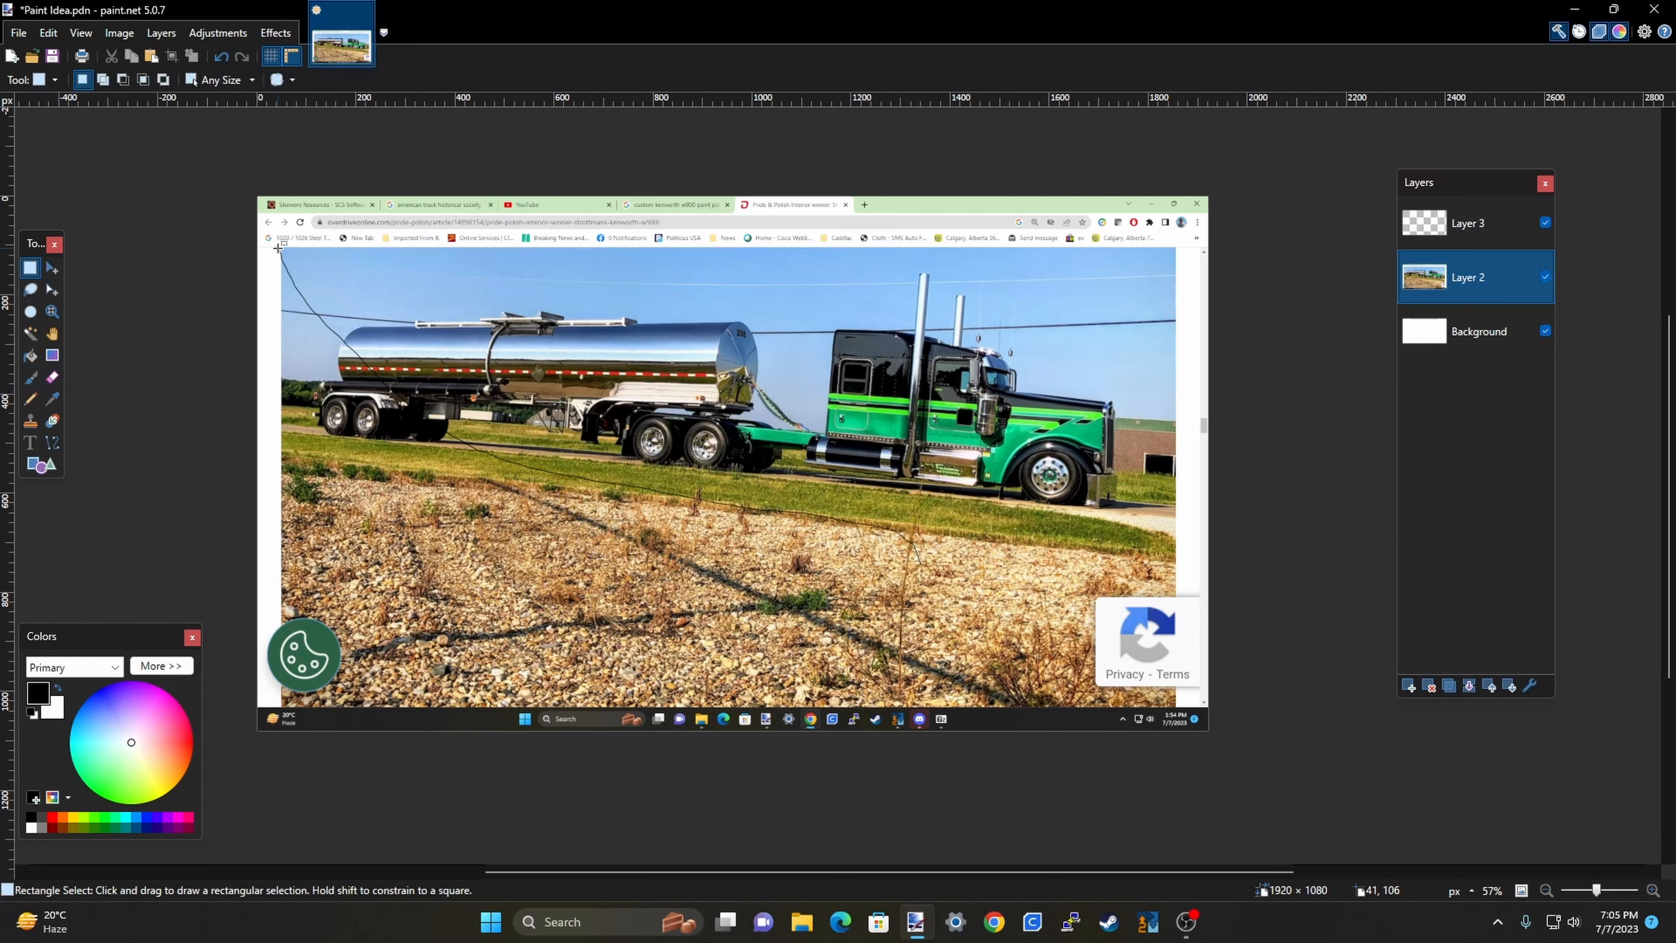
left_click_drag(278, 248, 1168, 699)
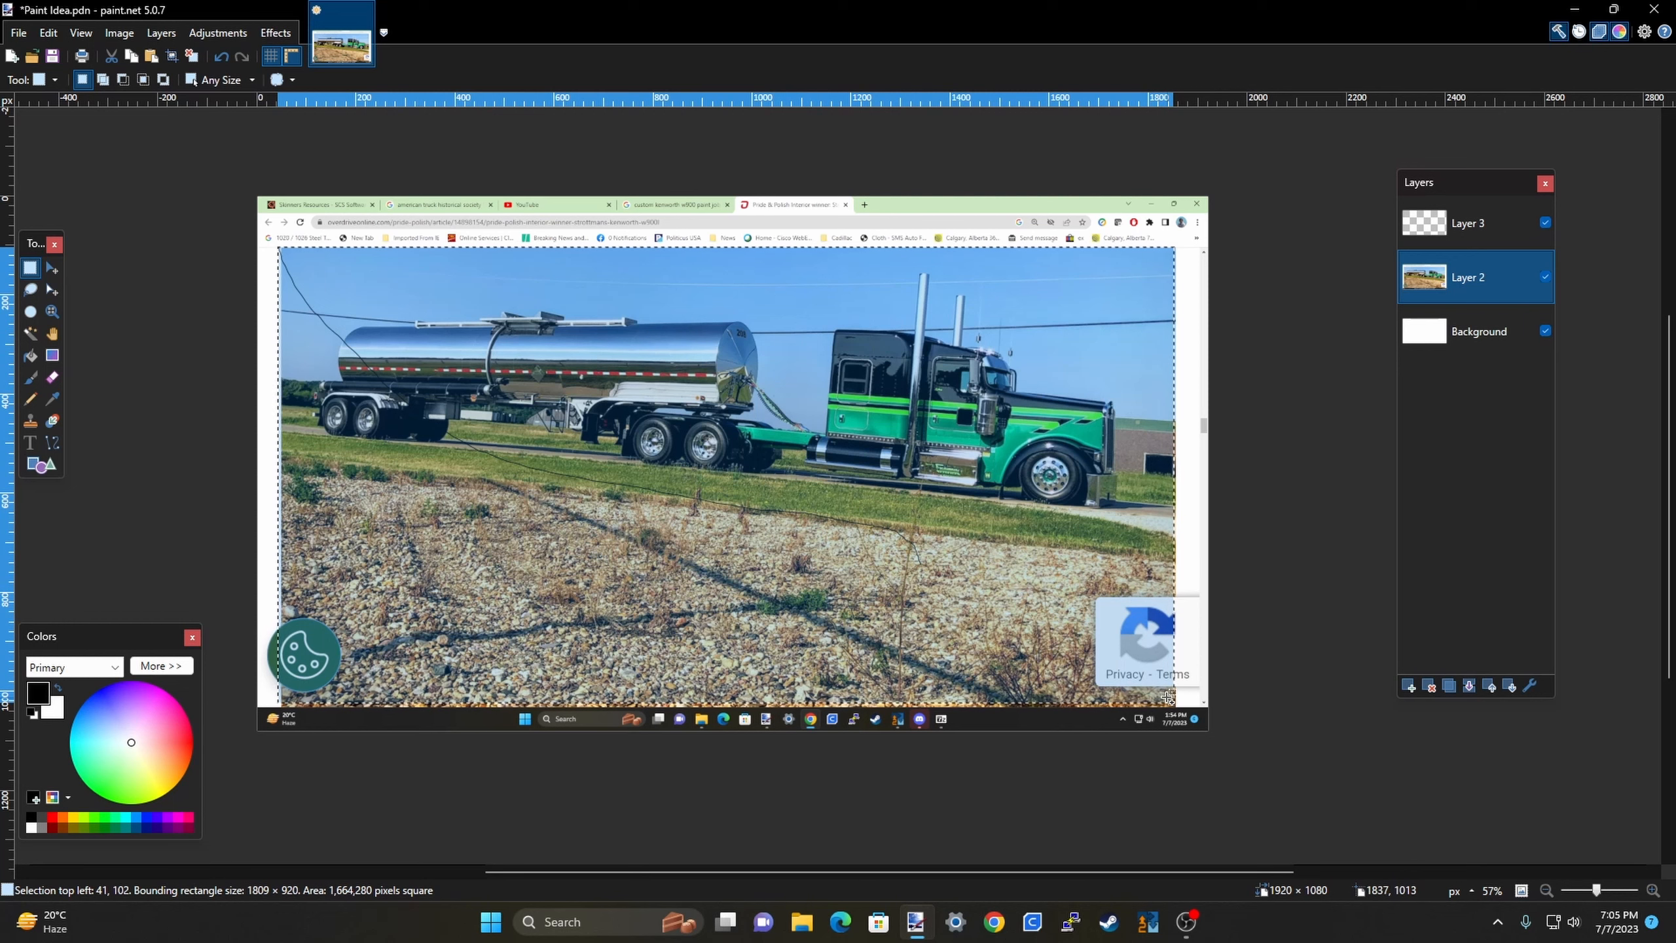
key("Delete")
left_click(1498, 217)
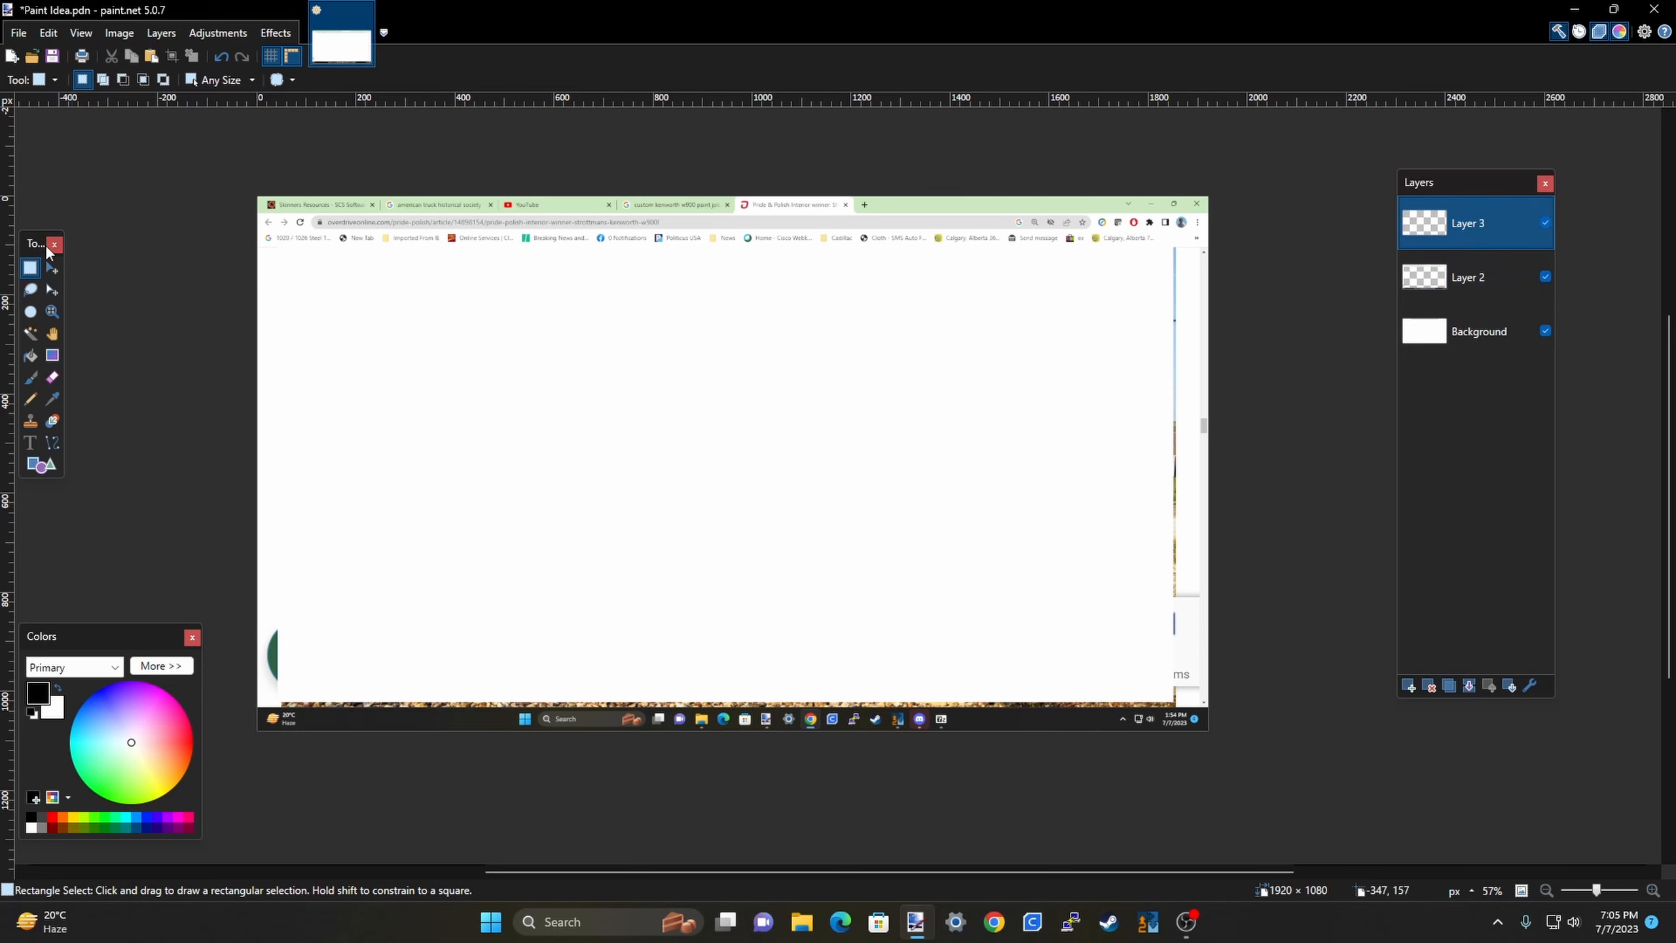
Create a new 1809 × 920 pixel image and paste the cut truck photo into it.
left_click(18, 32)
left_click(34, 54)
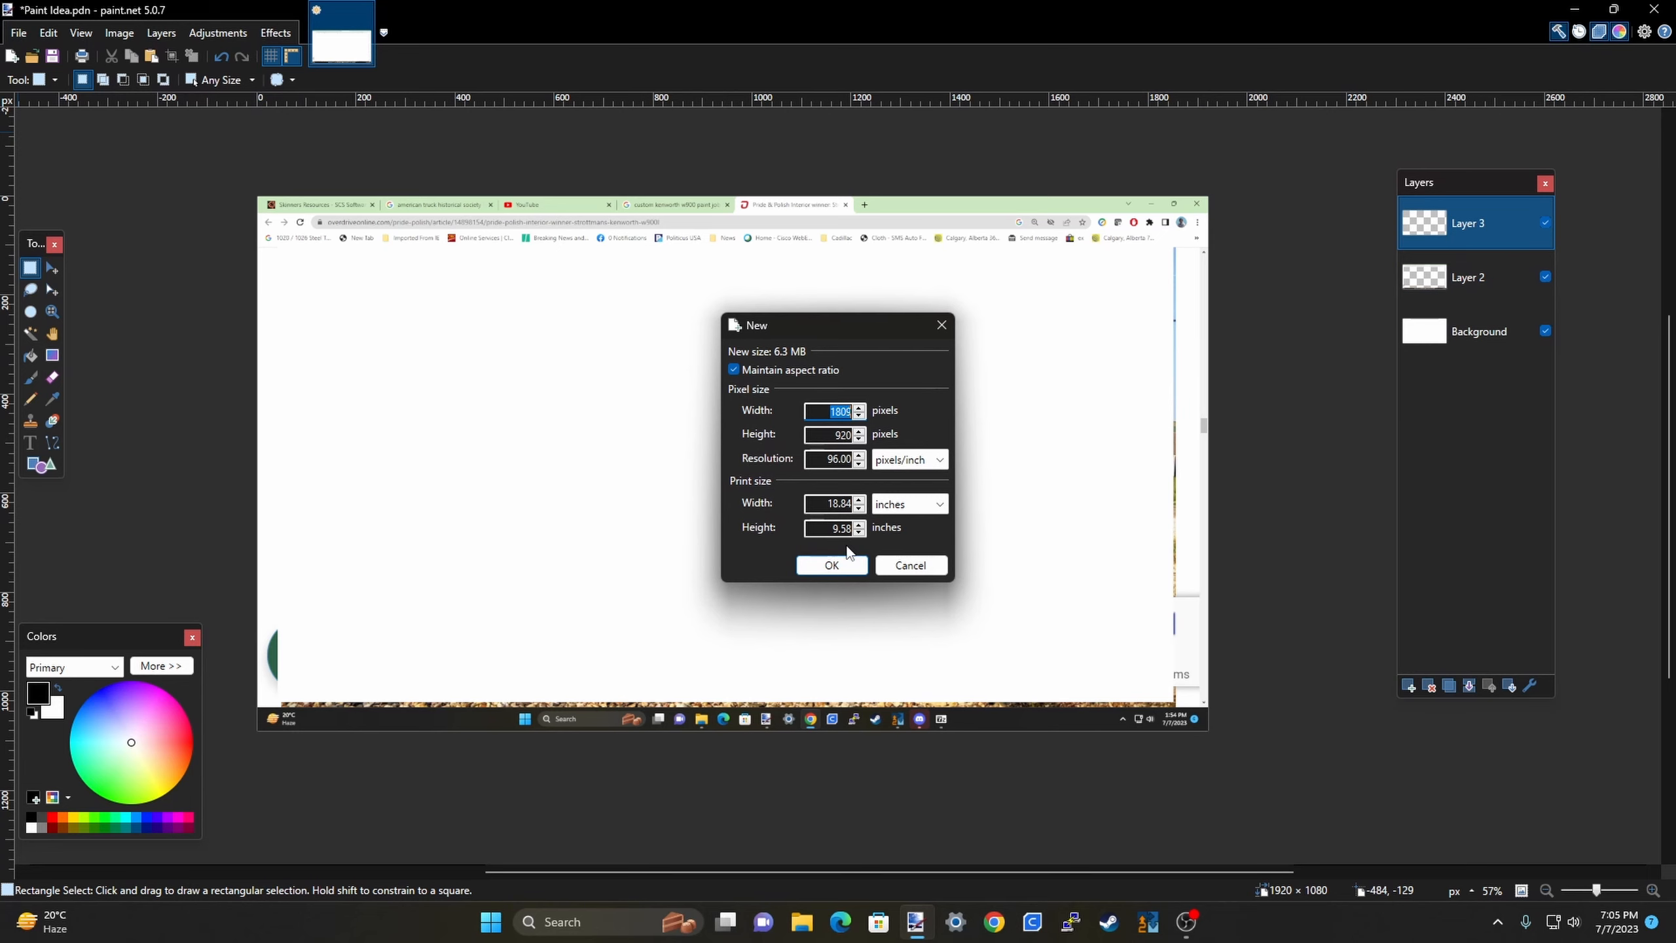
left_click(832, 564)
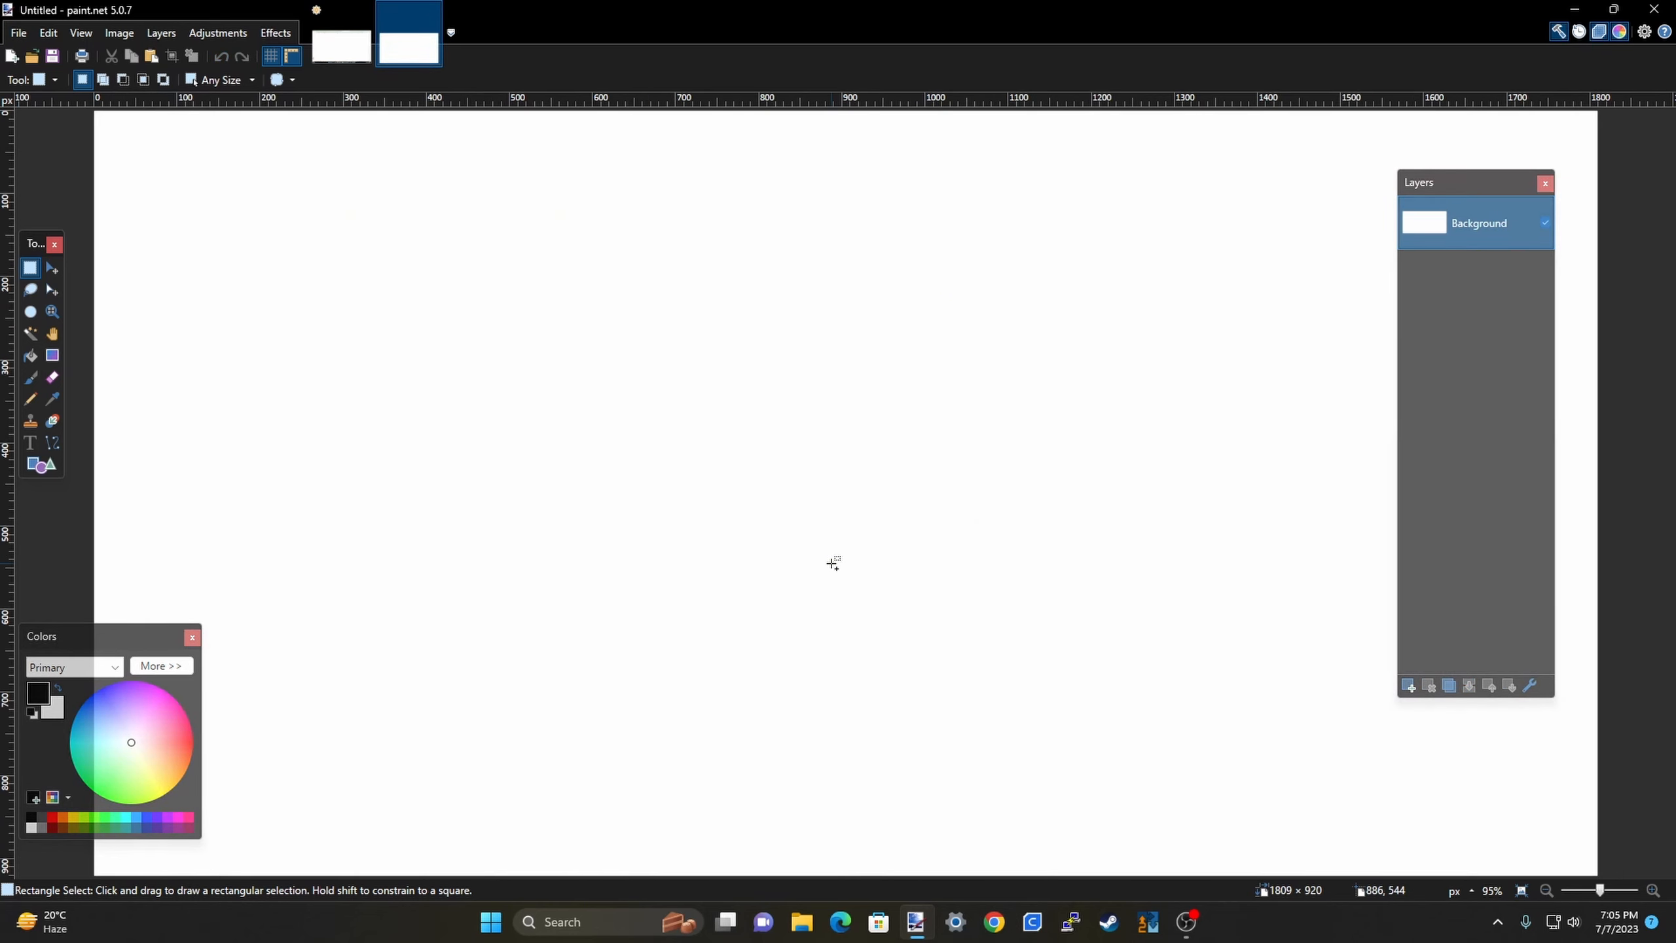
key("ctrl+v")
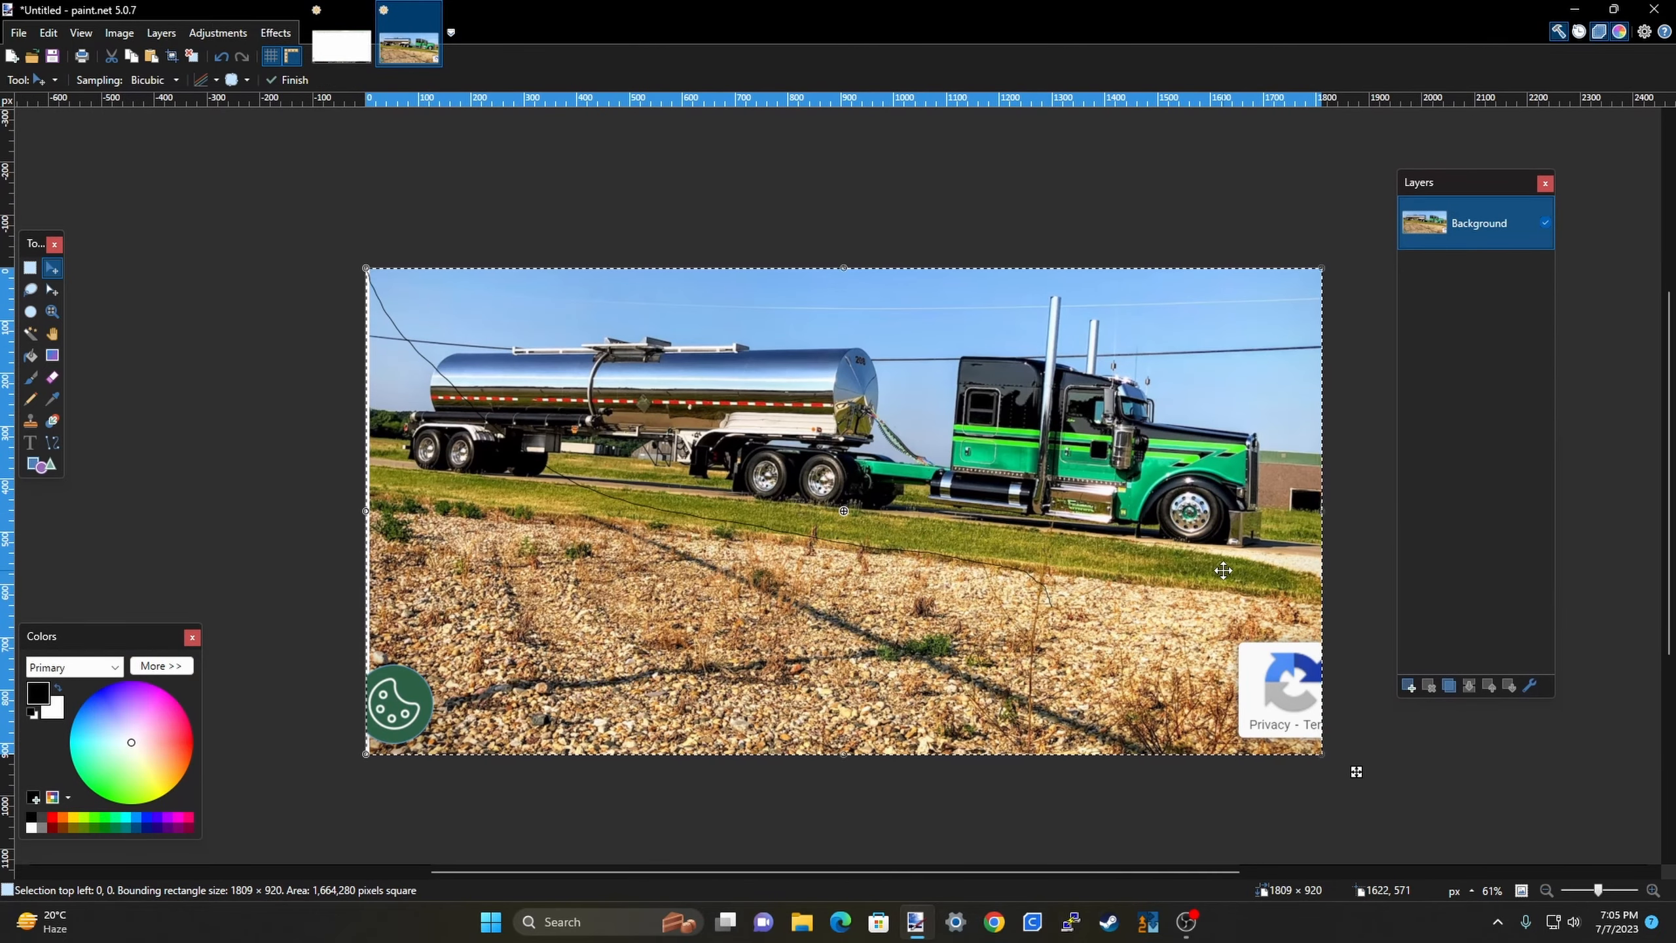
Close Paint Idea.pdn and discard its unsaved changes.
left_click(350, 36)
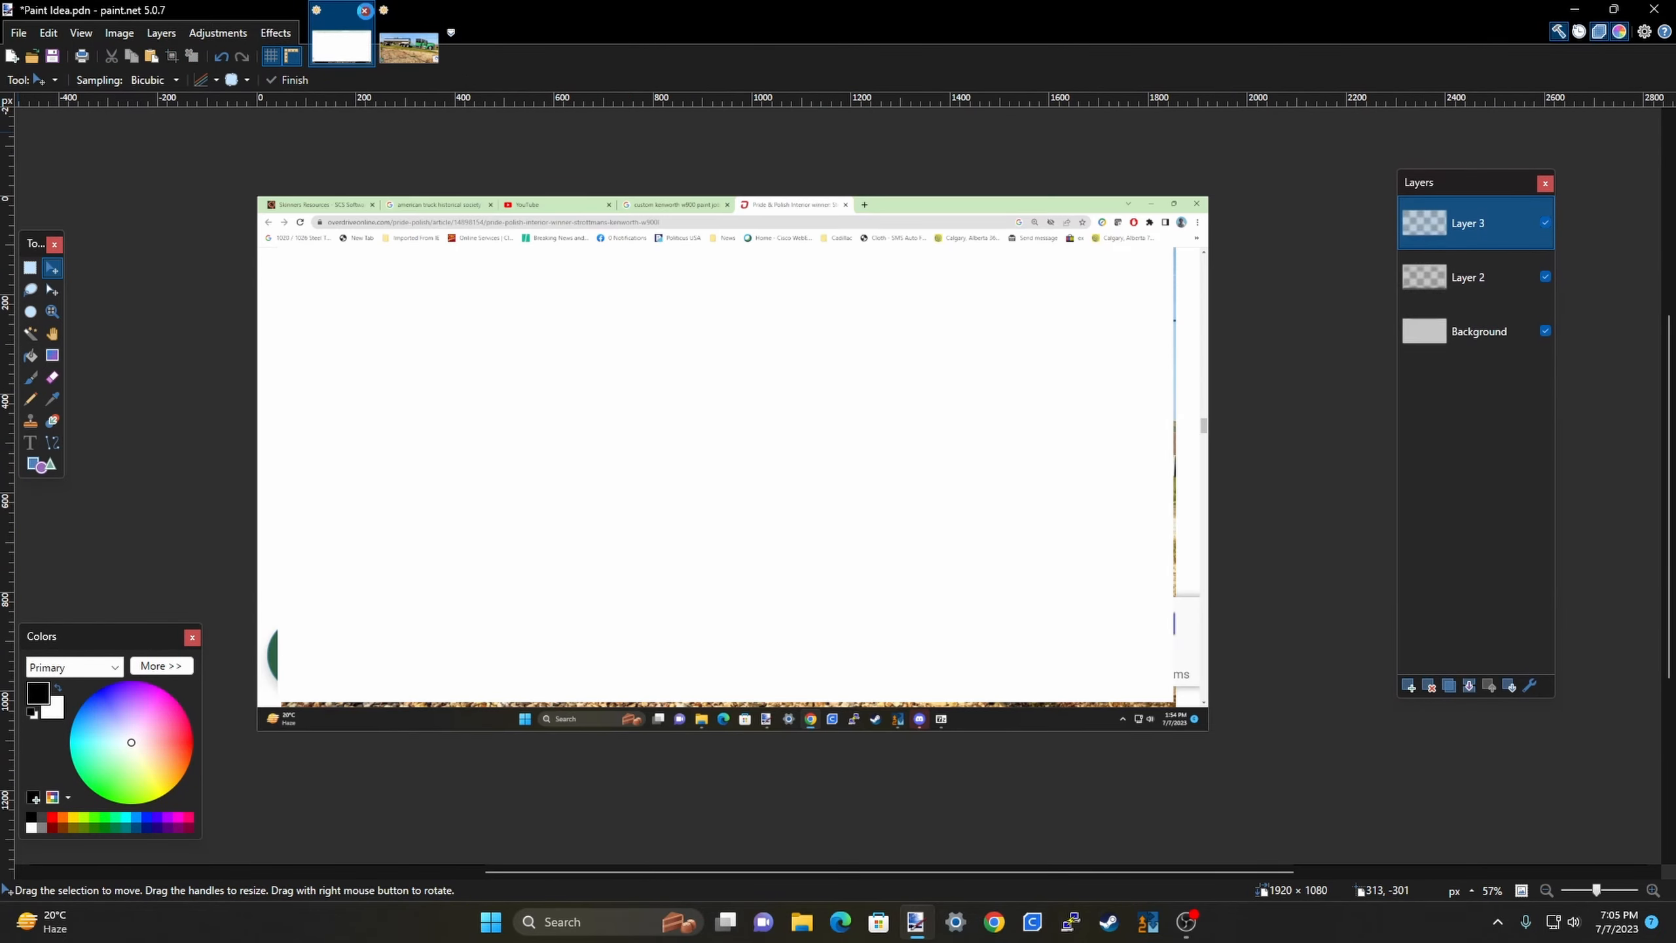
left_click(365, 11)
left_click(758, 535)
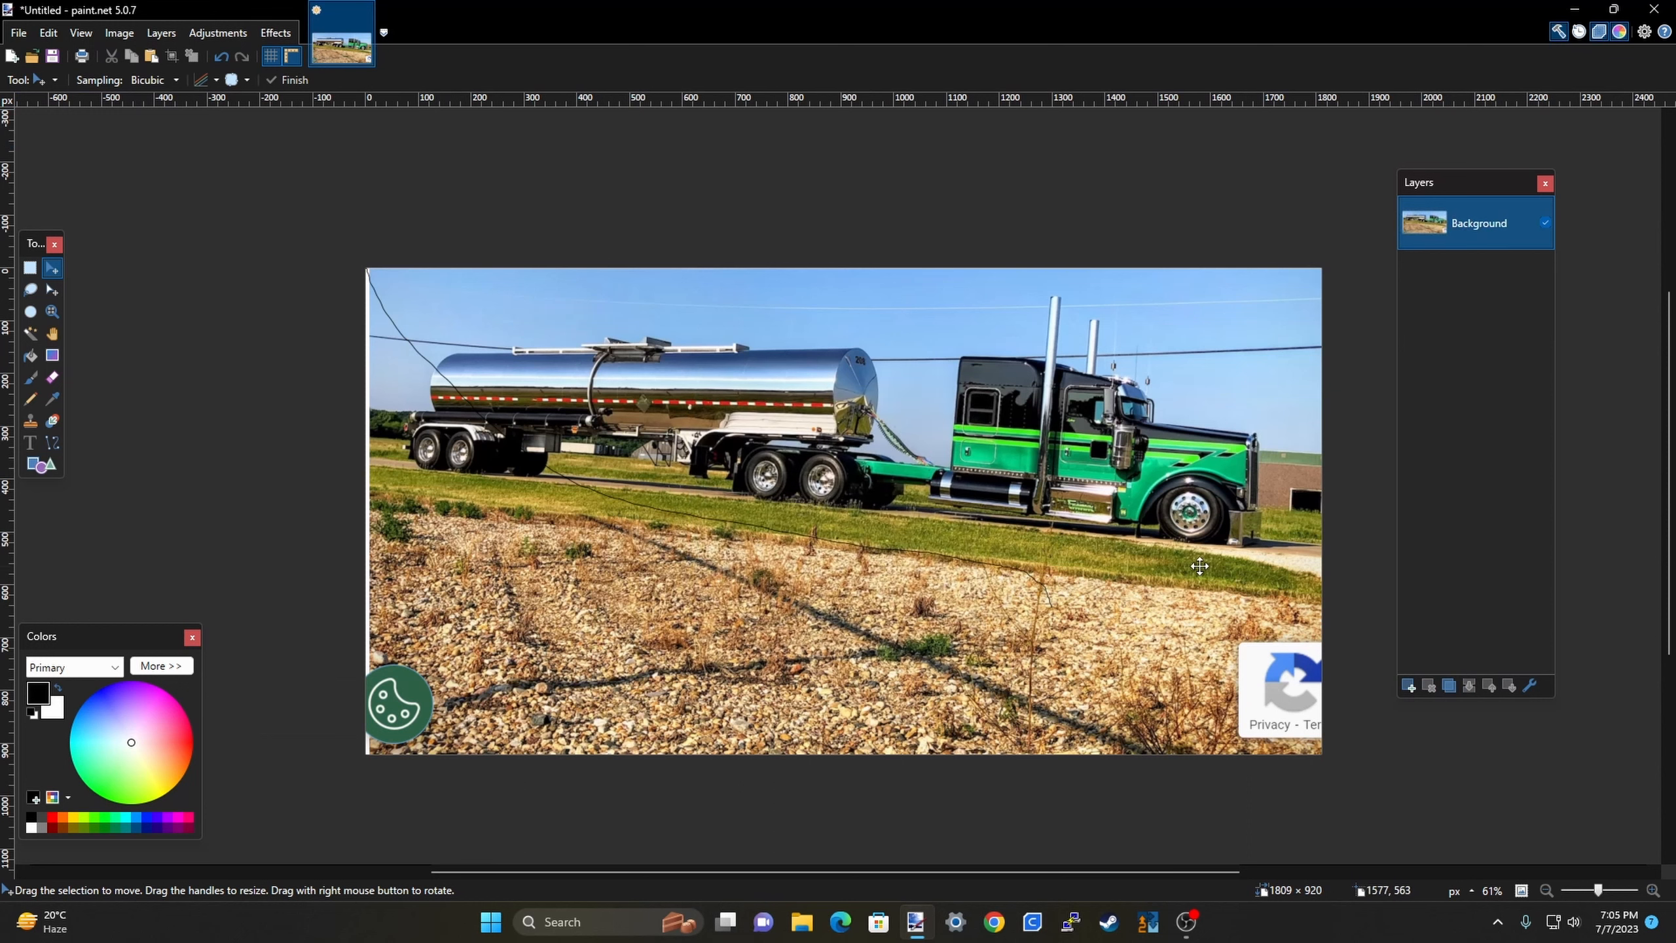
Flip the truck photo's layer horizontally.
left_click(153, 33)
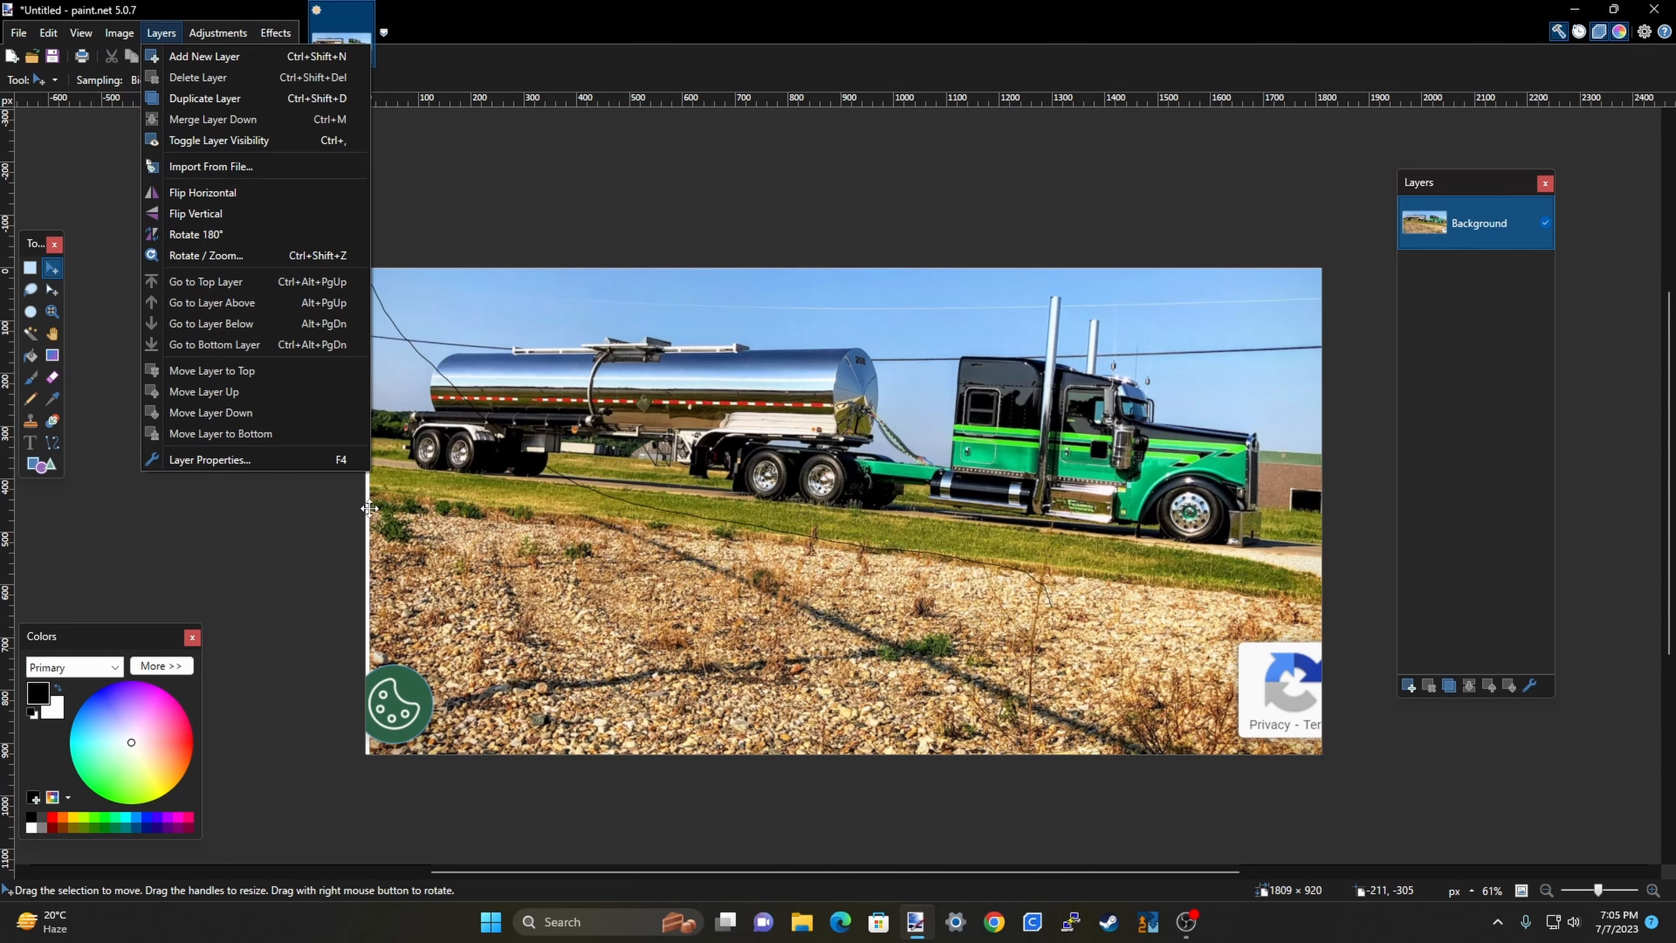
left_click(207, 191)
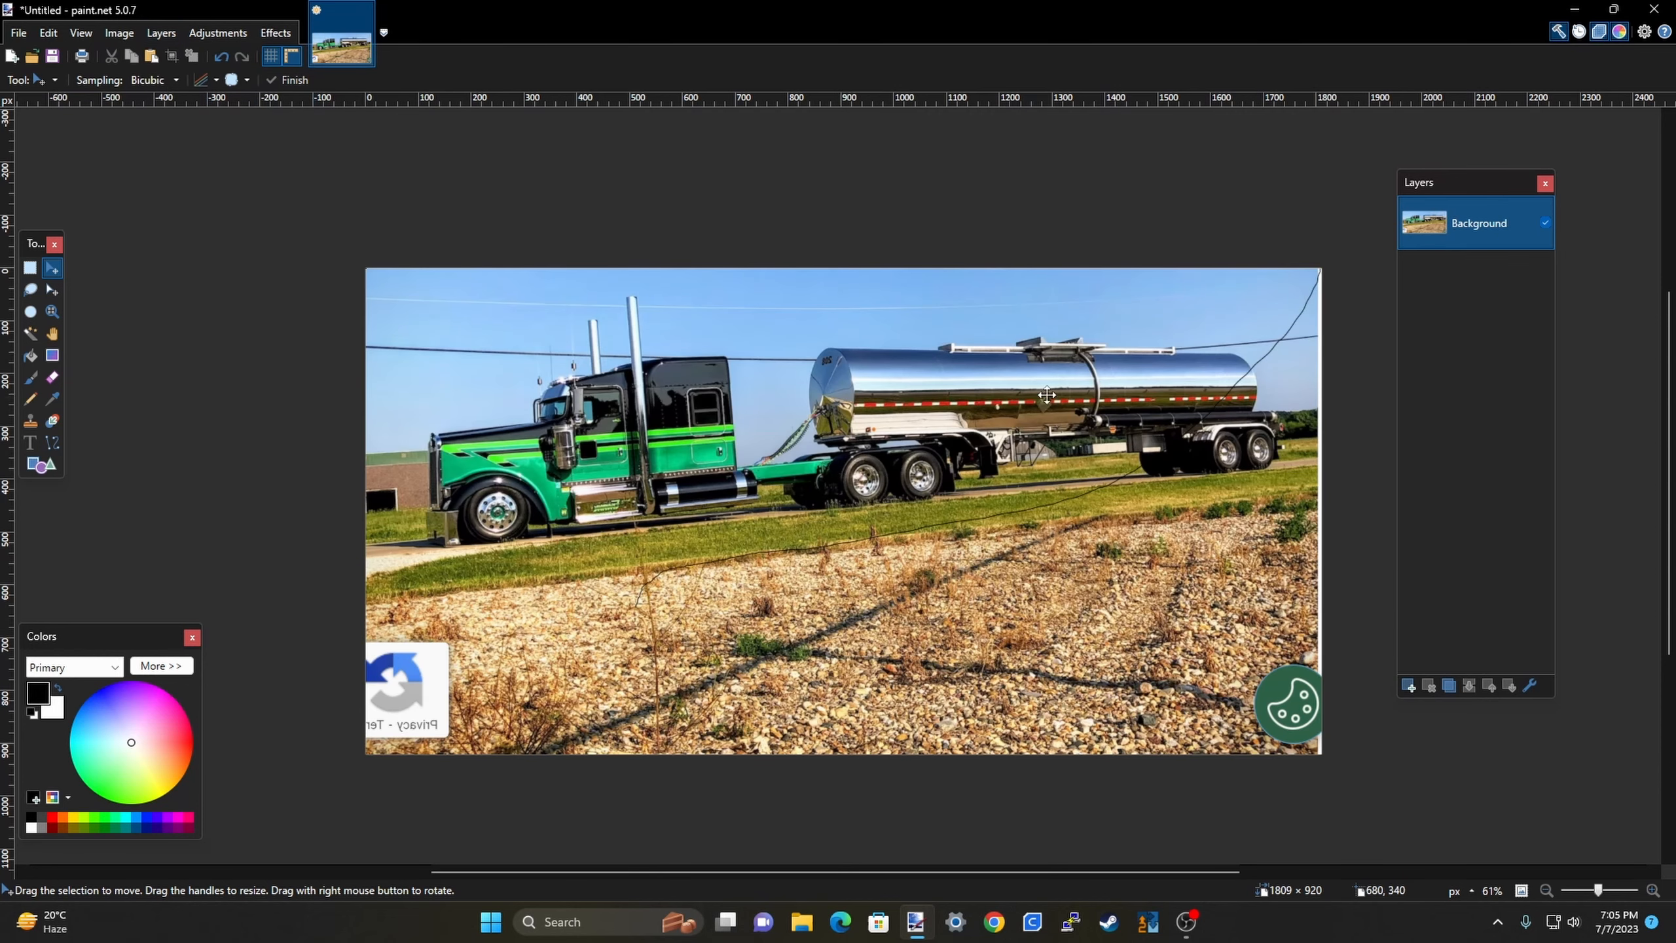
Cut an area of about 1299 × 643 pixels around the truck and paste it onto a new layer above Background.
left_click(29, 267)
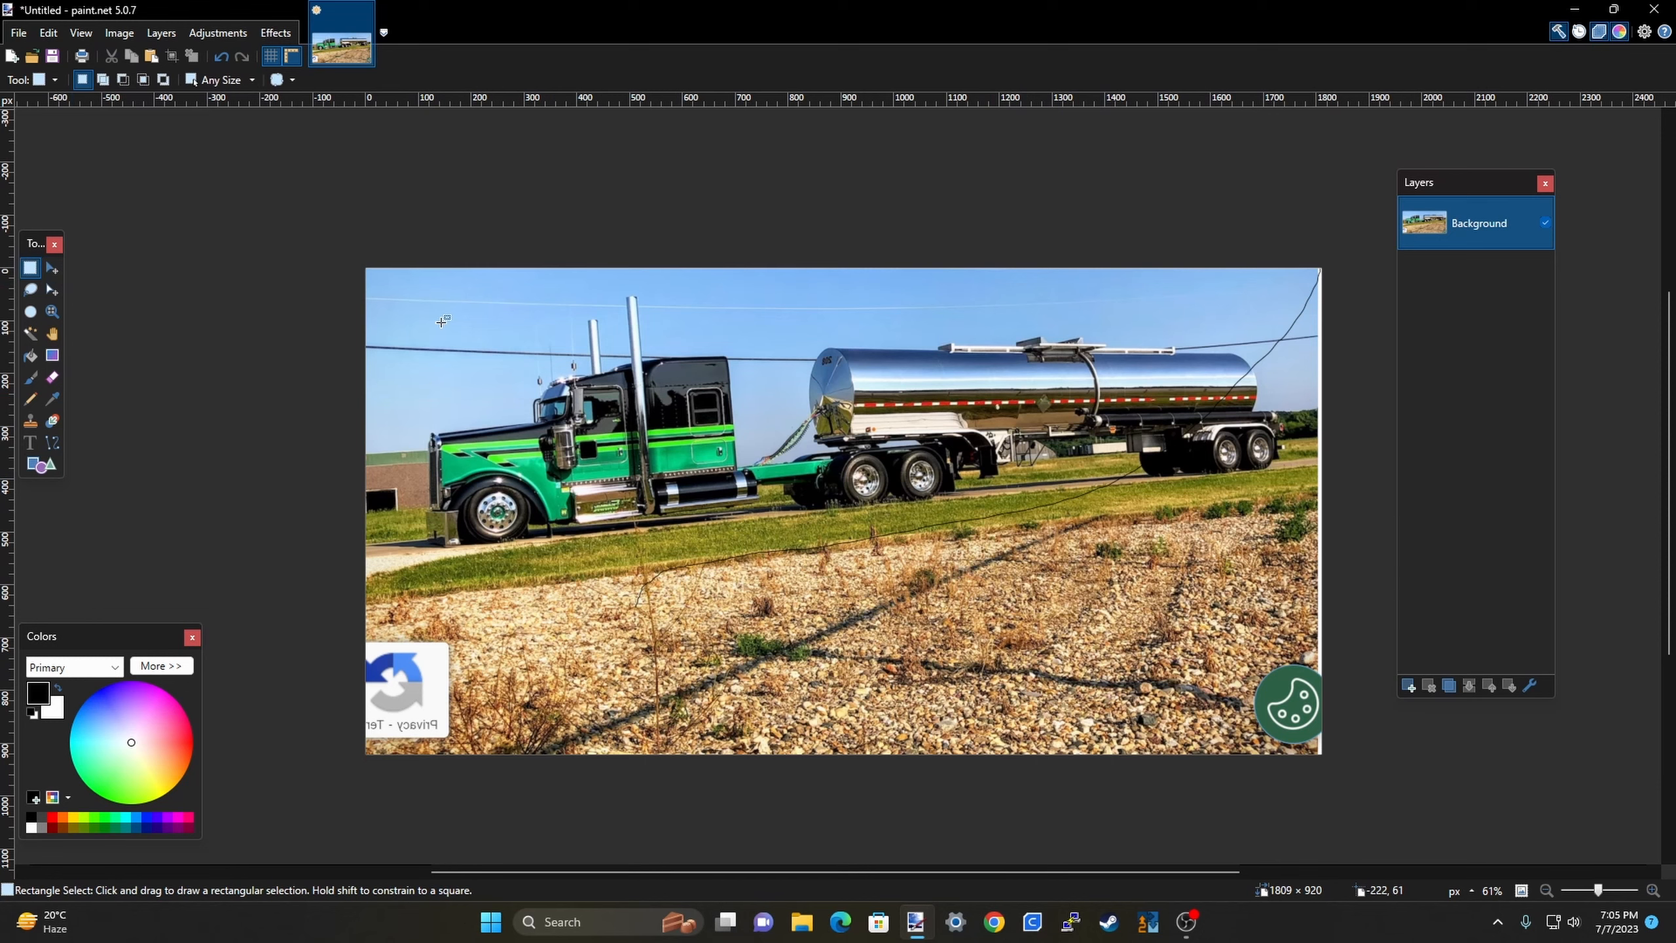
scroll(990, 376, "down", 2)
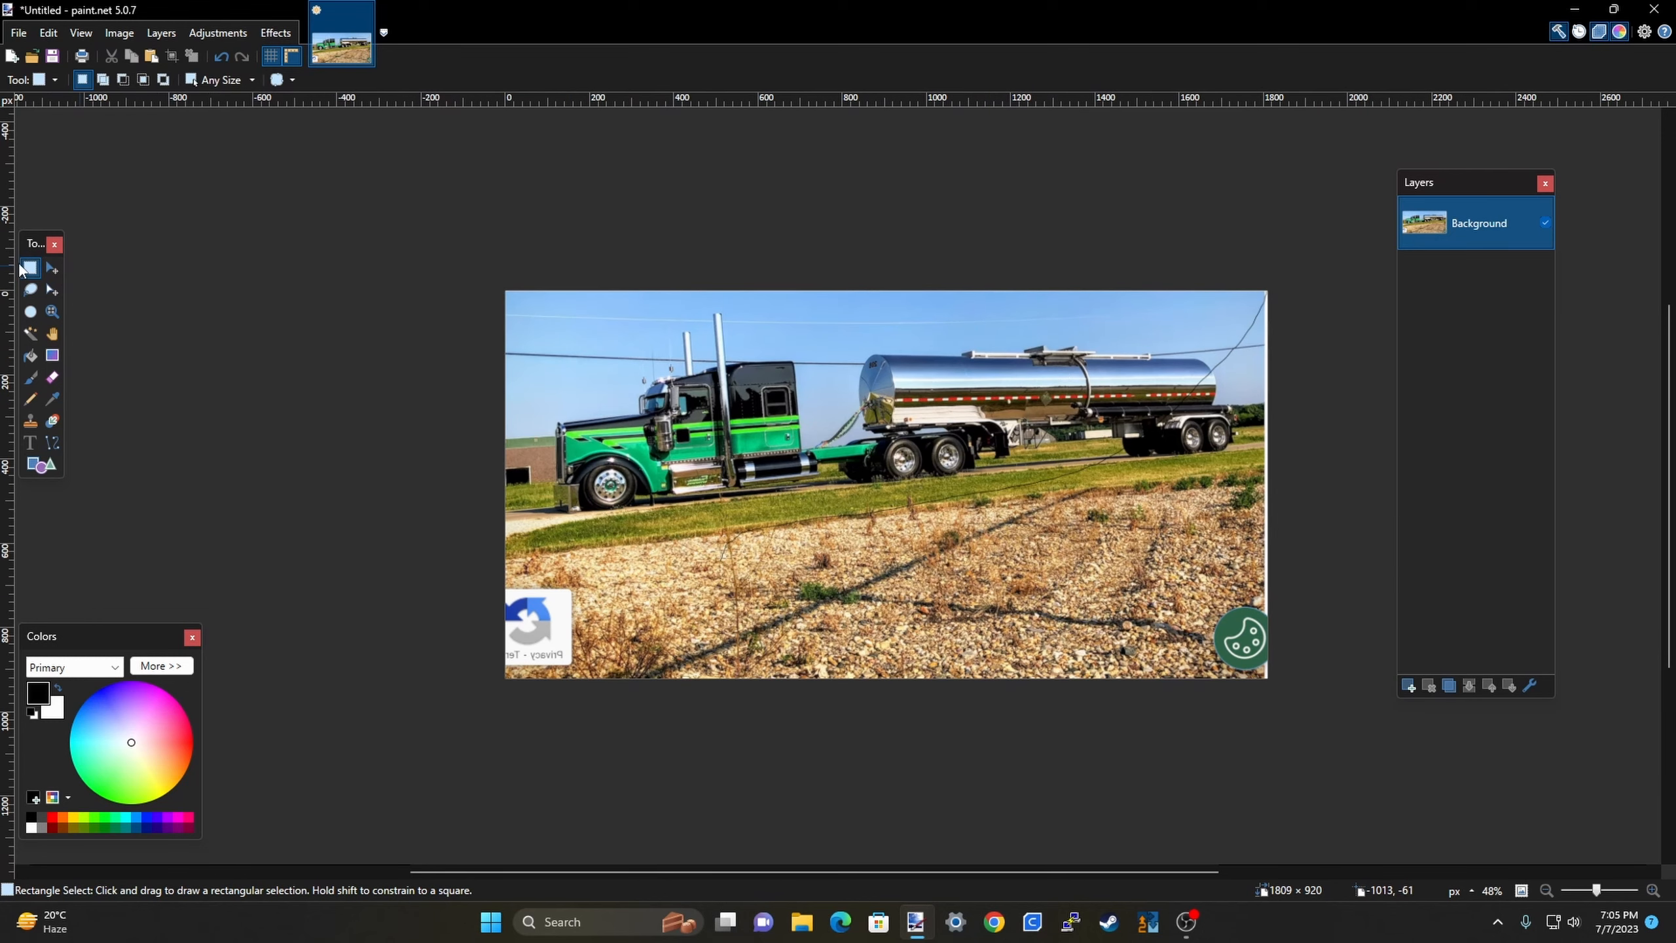
mouse_move(506, 291)
left_mouse_down()
mouse_move(1067, 563)
mouse_move(1052, 556)
left_mouse_up()
key("Delete")
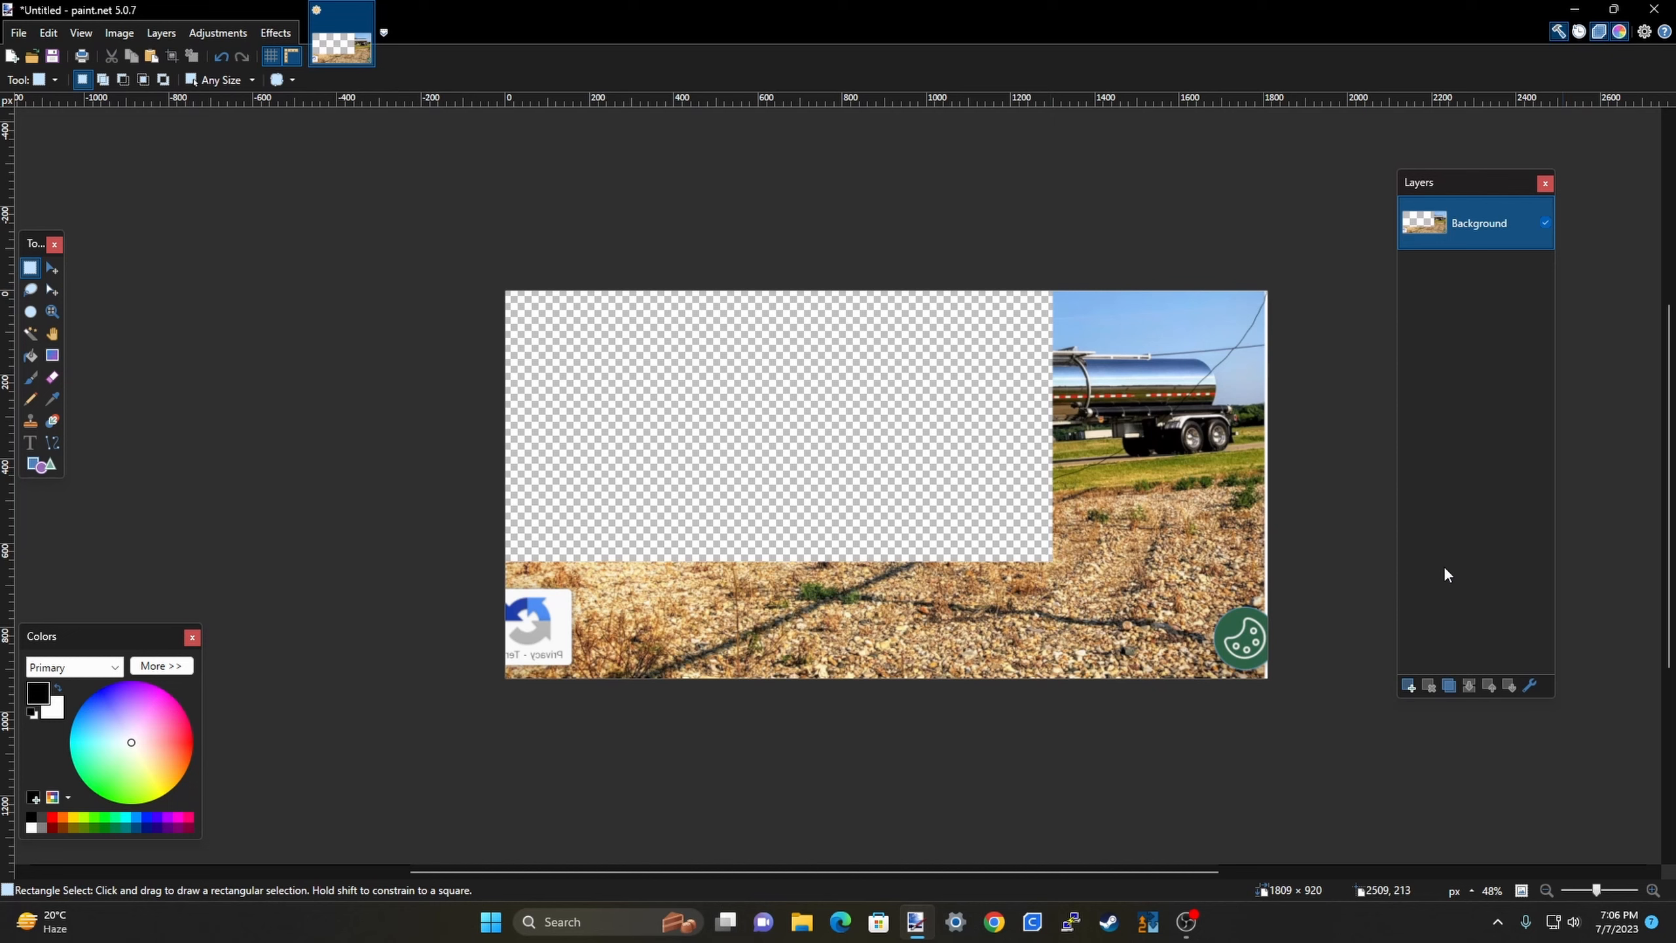
left_click(1408, 686)
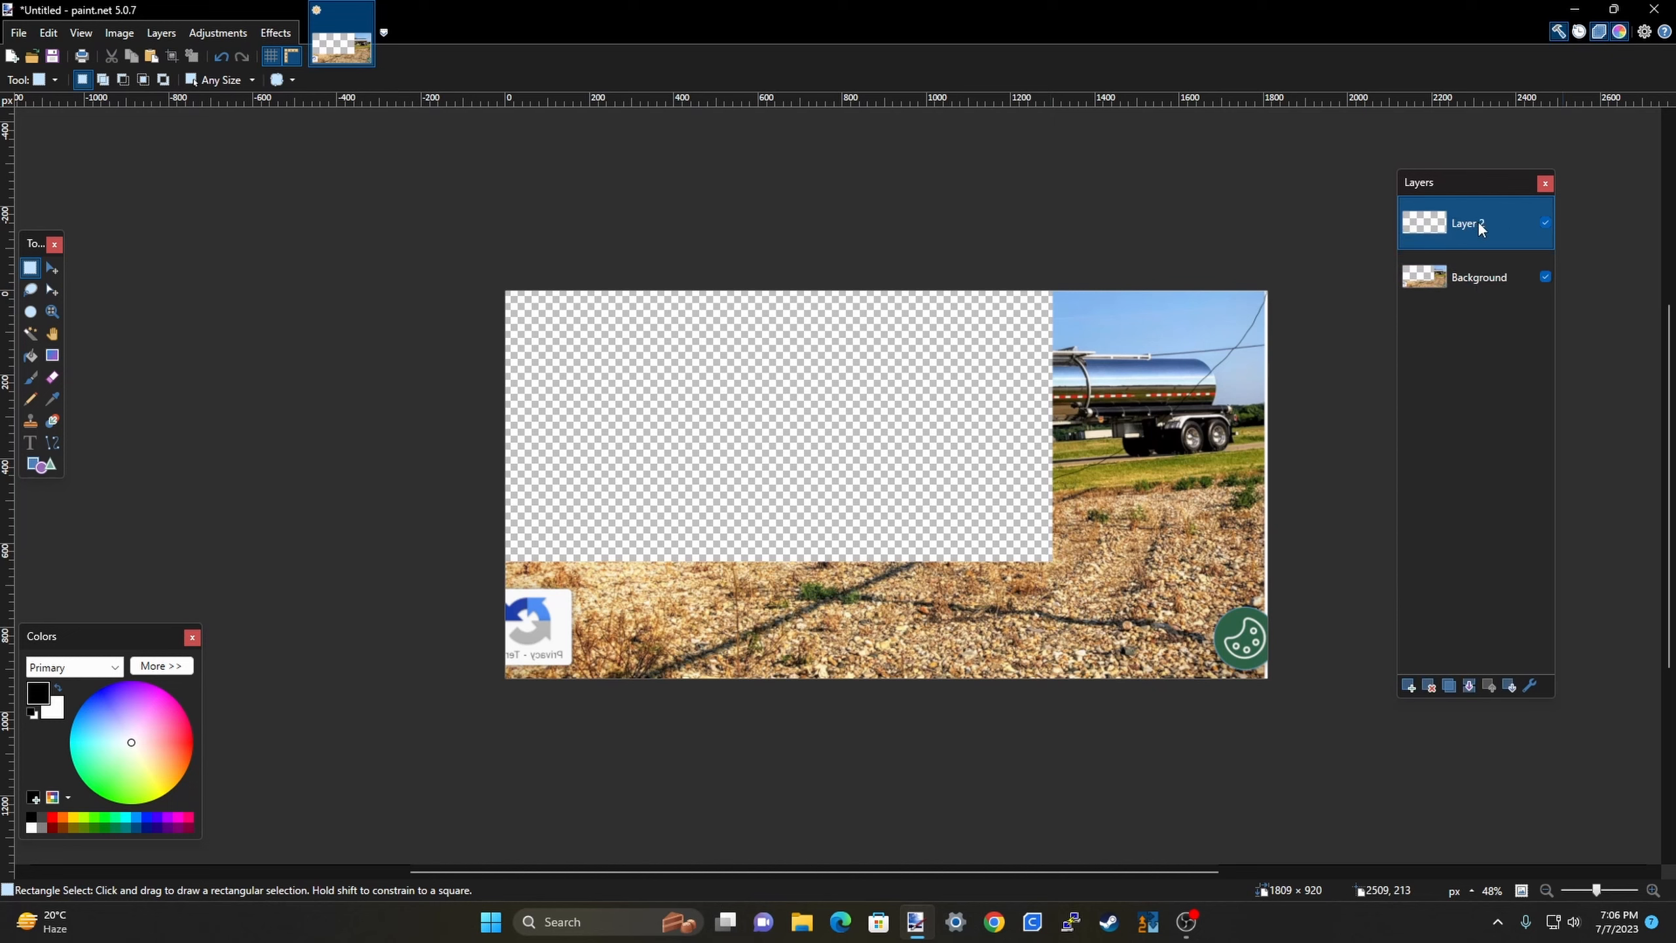
key("ctrl+v")
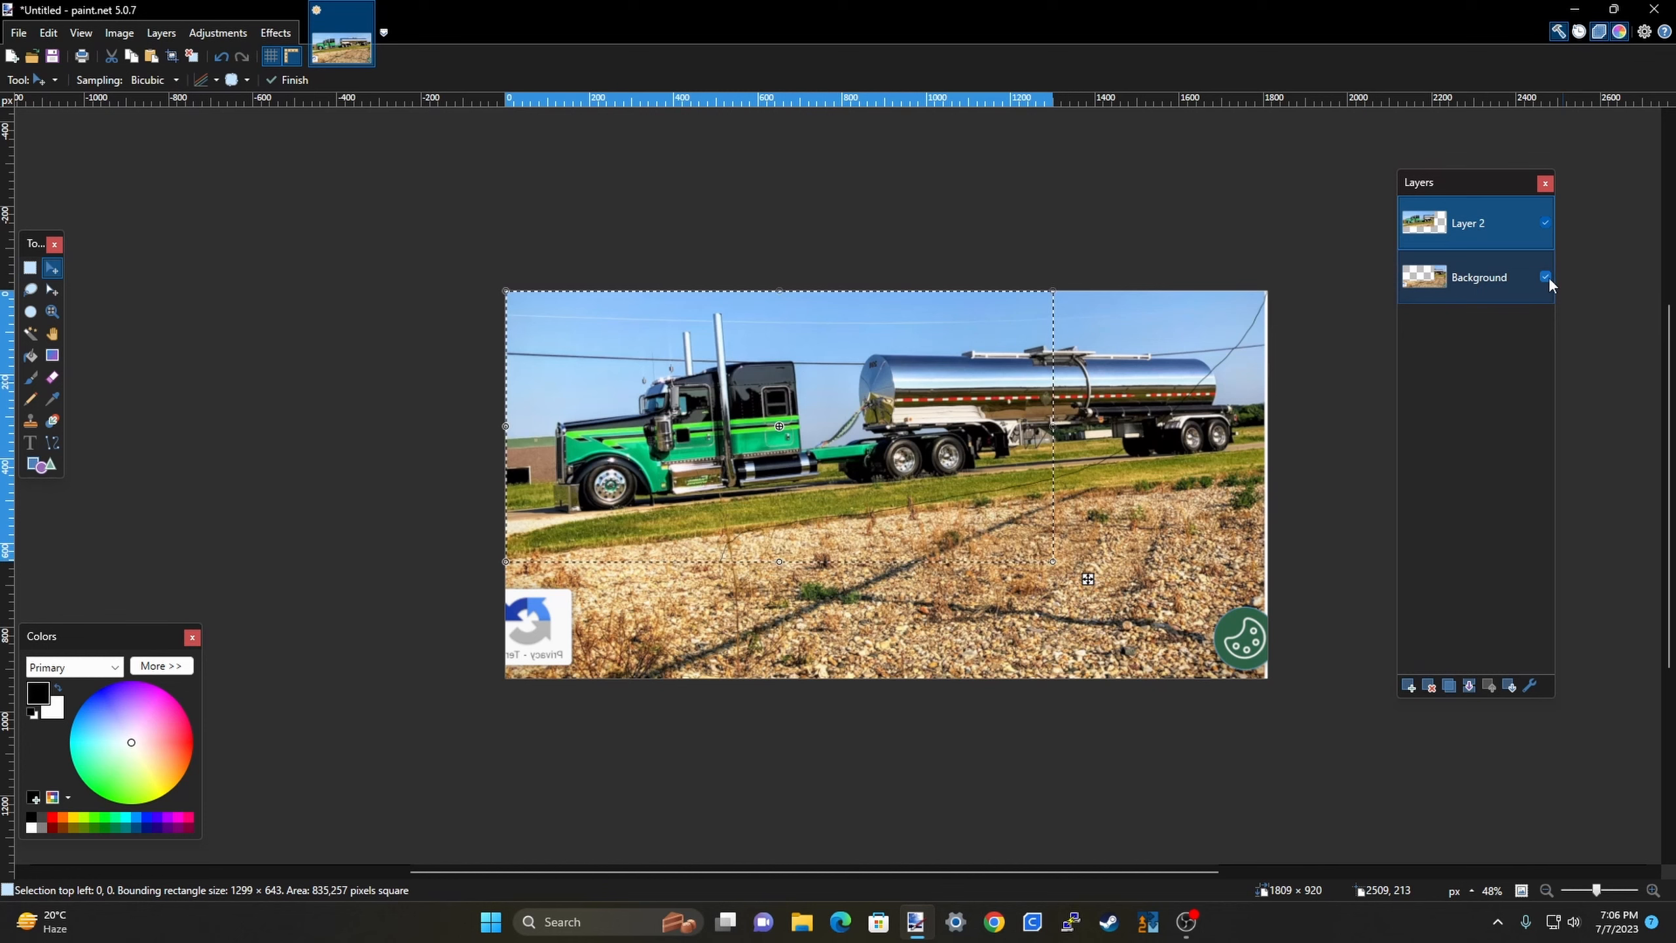
Hide the Background layer, rotate the pasted truck about 4° clockwise to level it, and deselect it.
left_click(1544, 277)
left_click_drag(1066, 269, 1077, 288)
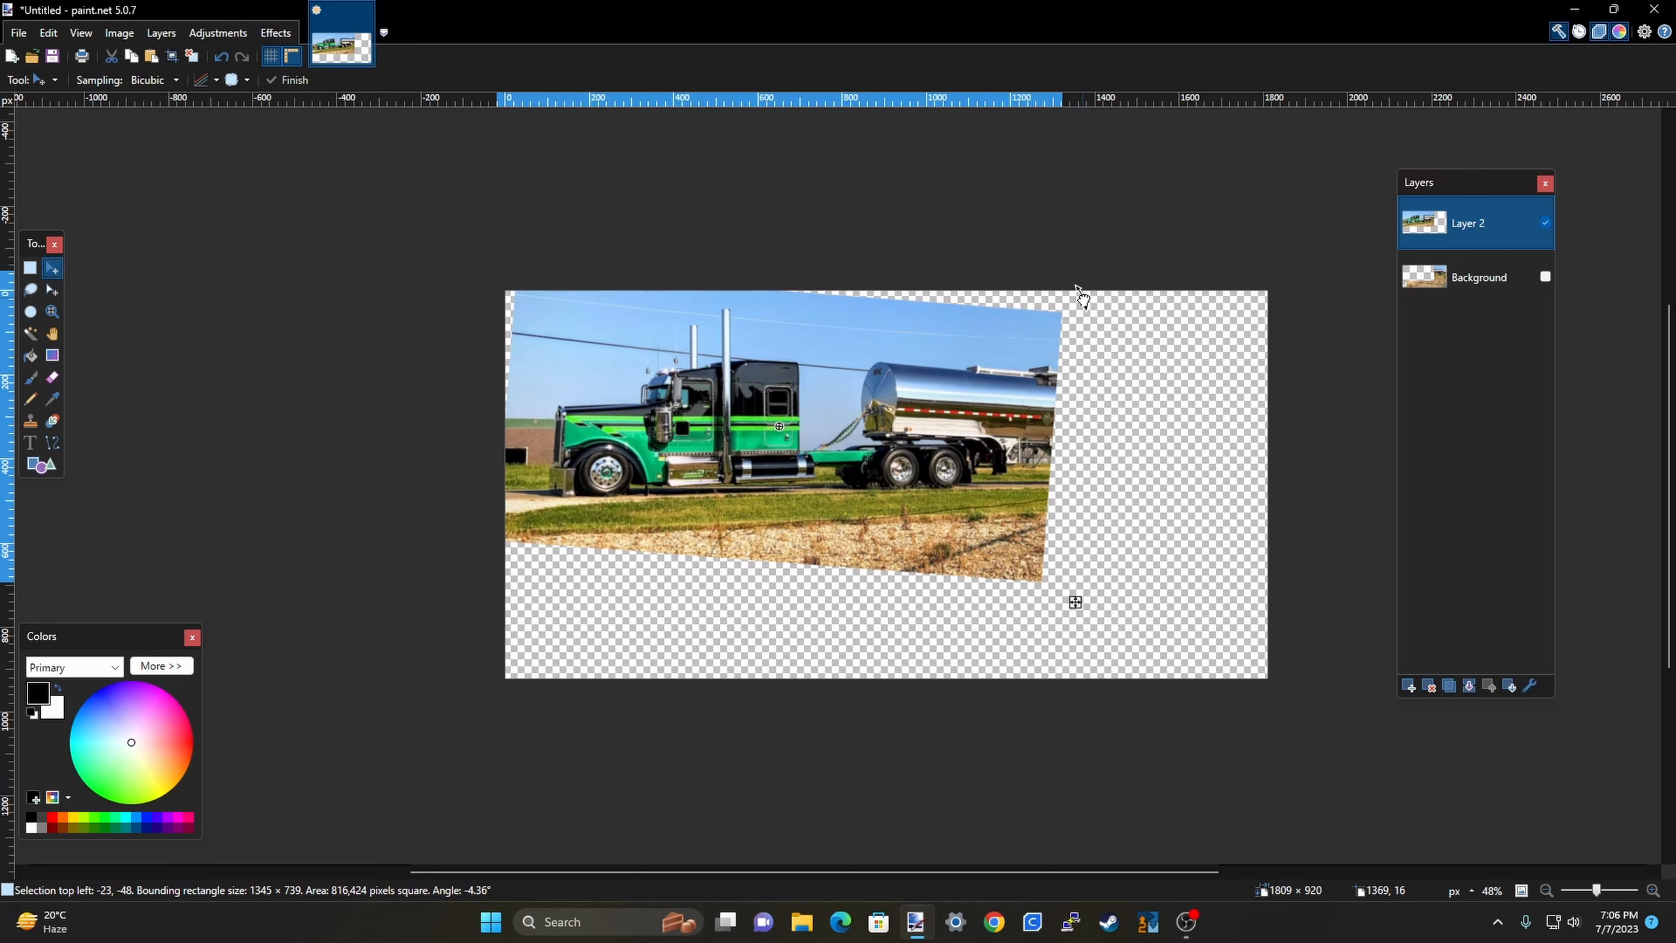
left_click_drag(1077, 288, 1077, 285)
key("ctrl+d")
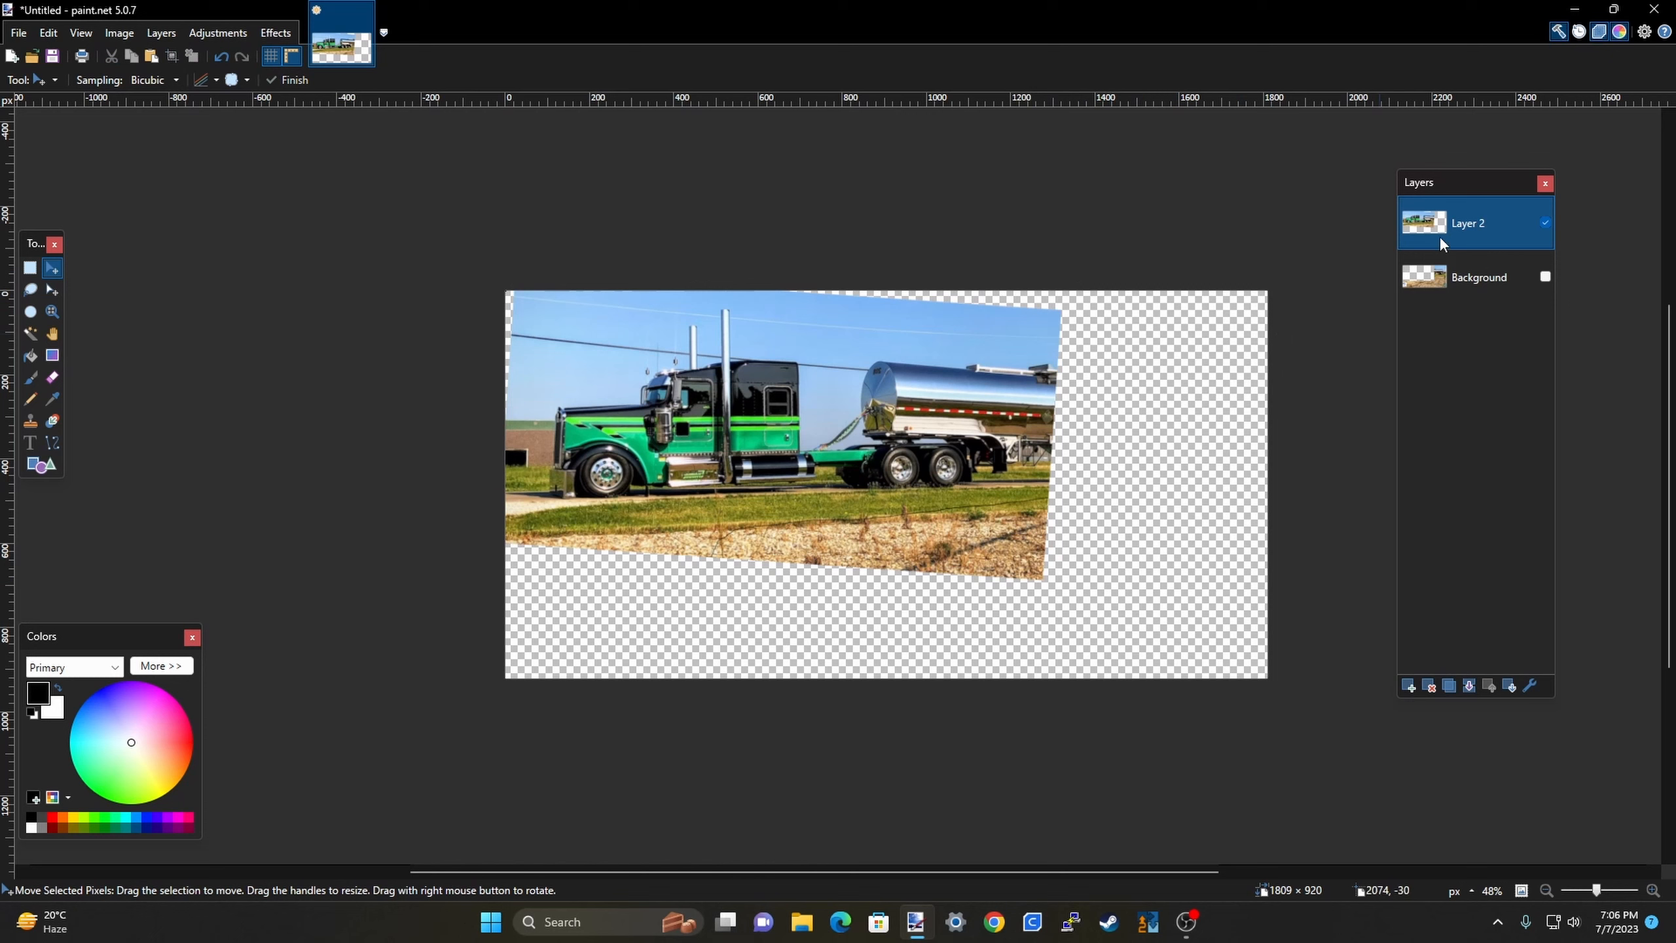
Cut a rectangular area of about 1137 × 532 pixels containing the levelled truck out of Layer 2.
left_click(29, 267)
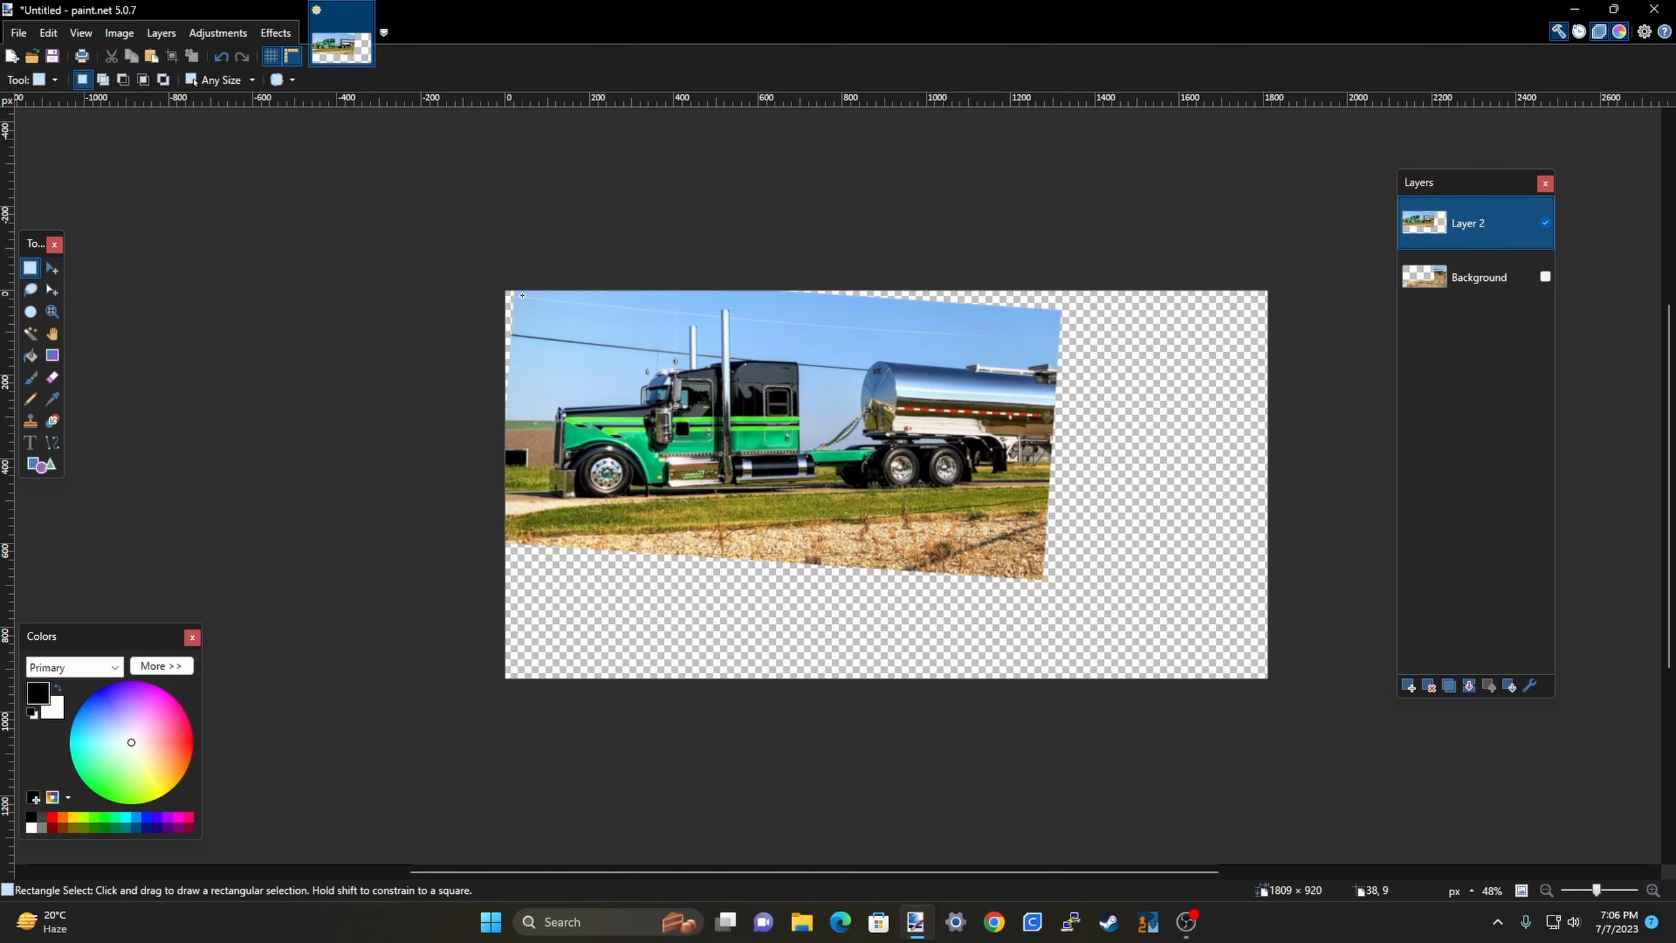
mouse_move(522, 295)
left_mouse_down()
mouse_move(744, 466)
mouse_move(980, 498)
mouse_move(990, 537)
mouse_move(1002, 522)
left_mouse_up()
key("Delete")
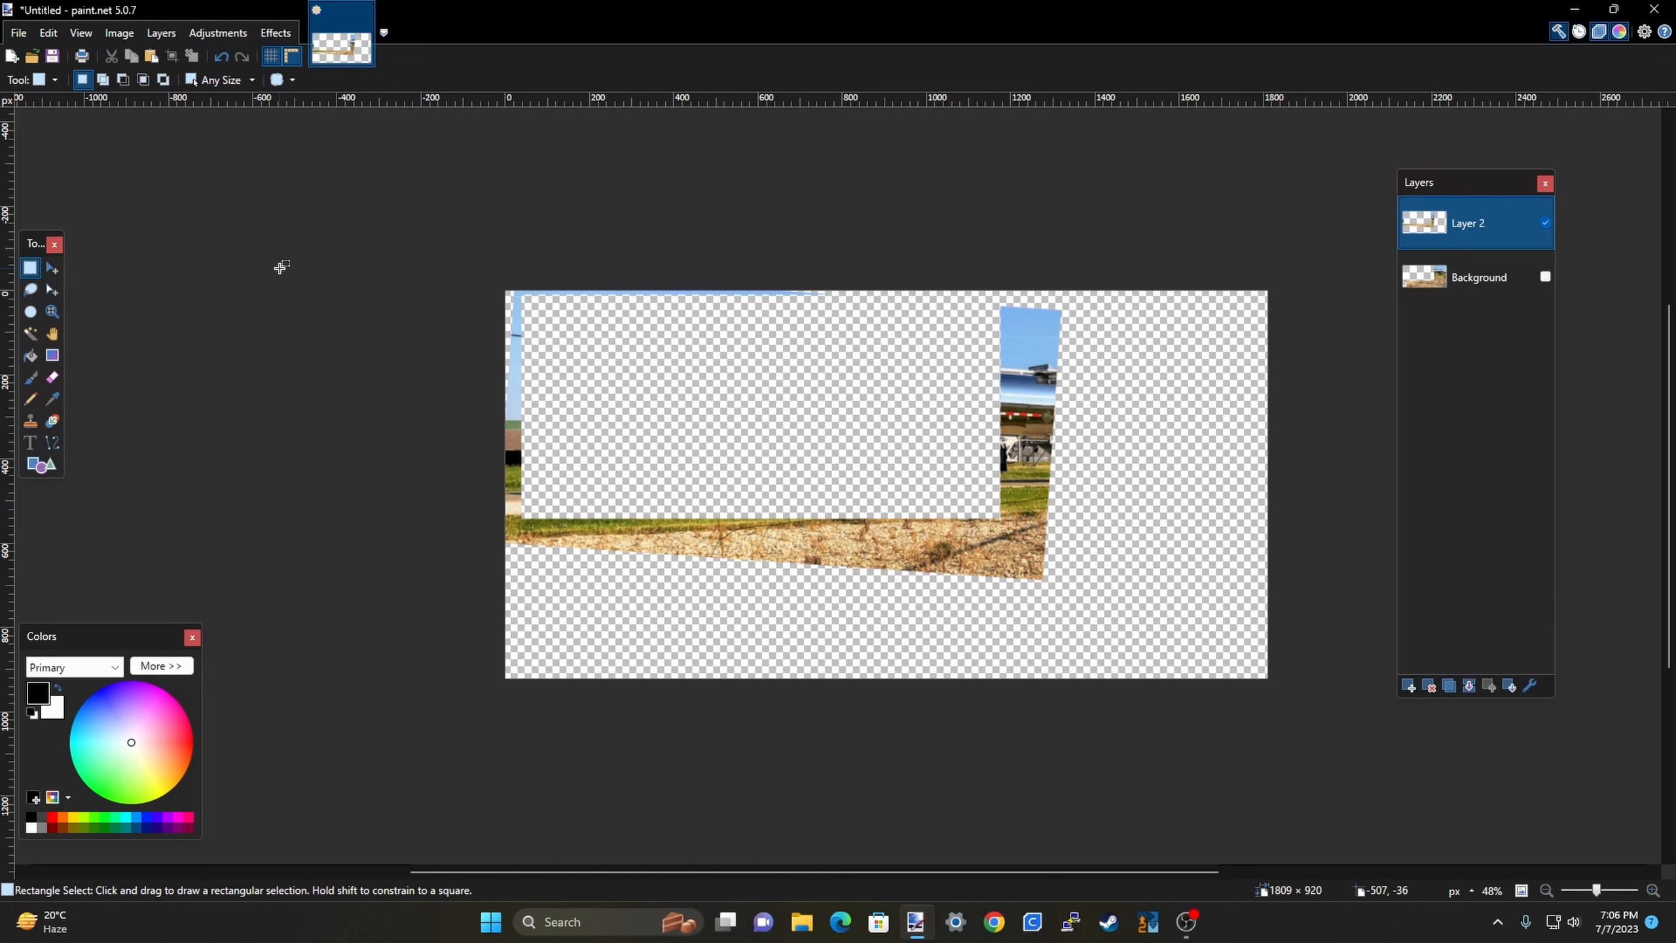
Create a new 1137 × 532 pixel image, paste the levelled truck into it, and deselect it.
left_click(18, 32)
left_click(41, 58)
left_click(825, 557)
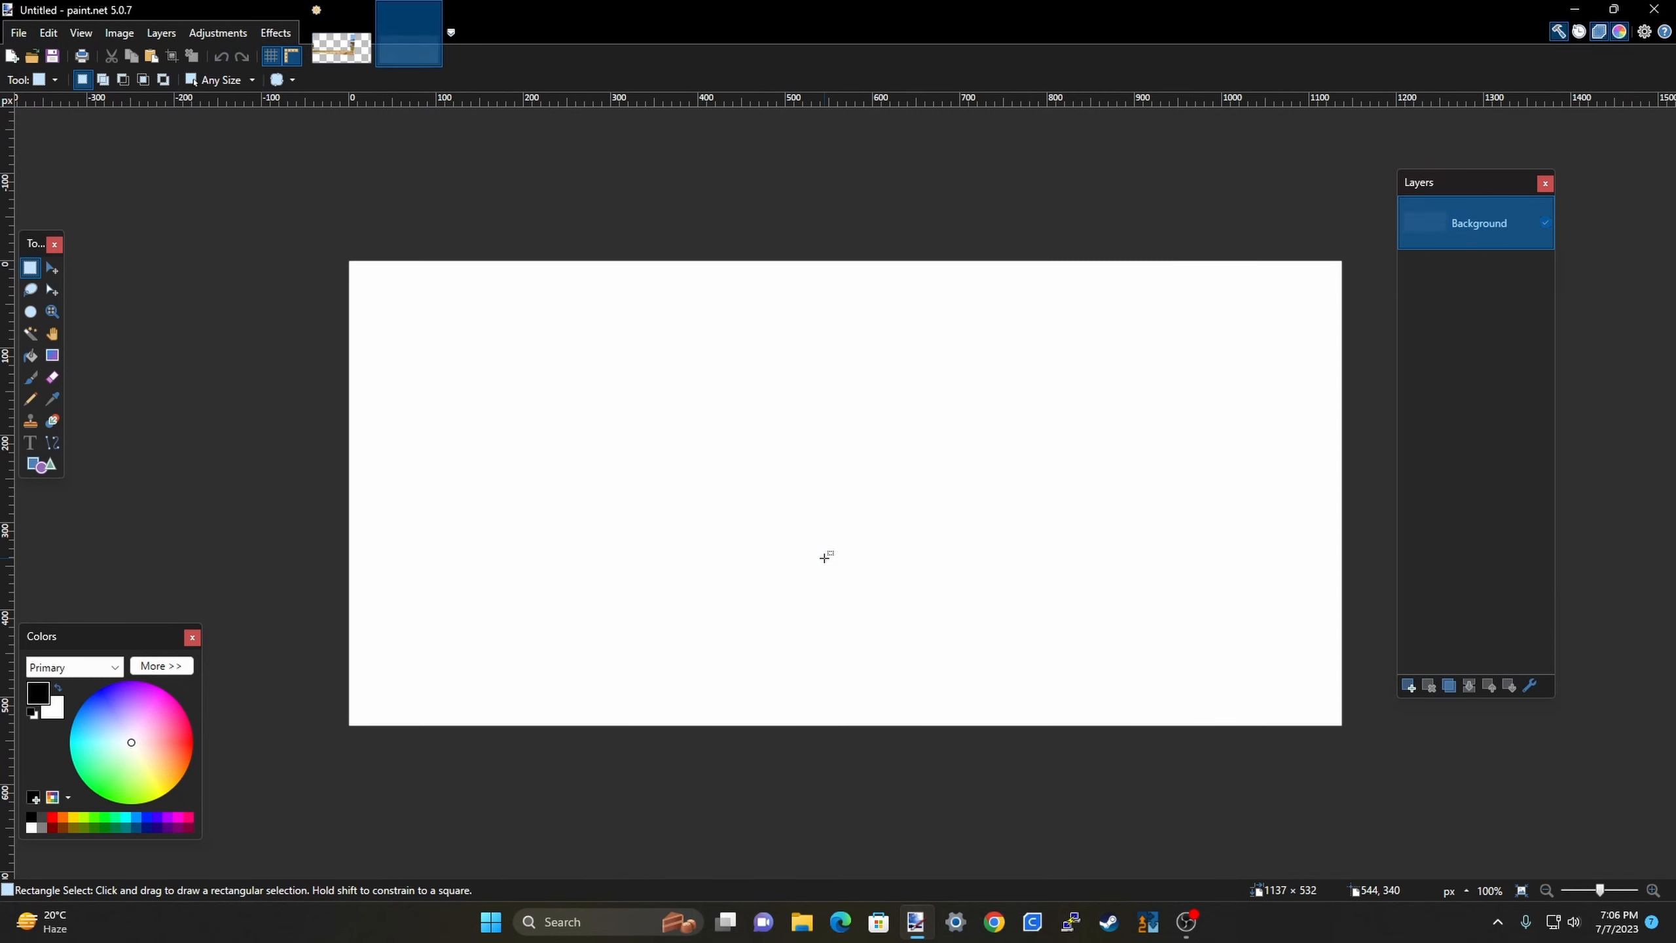
key("ctrl+v")
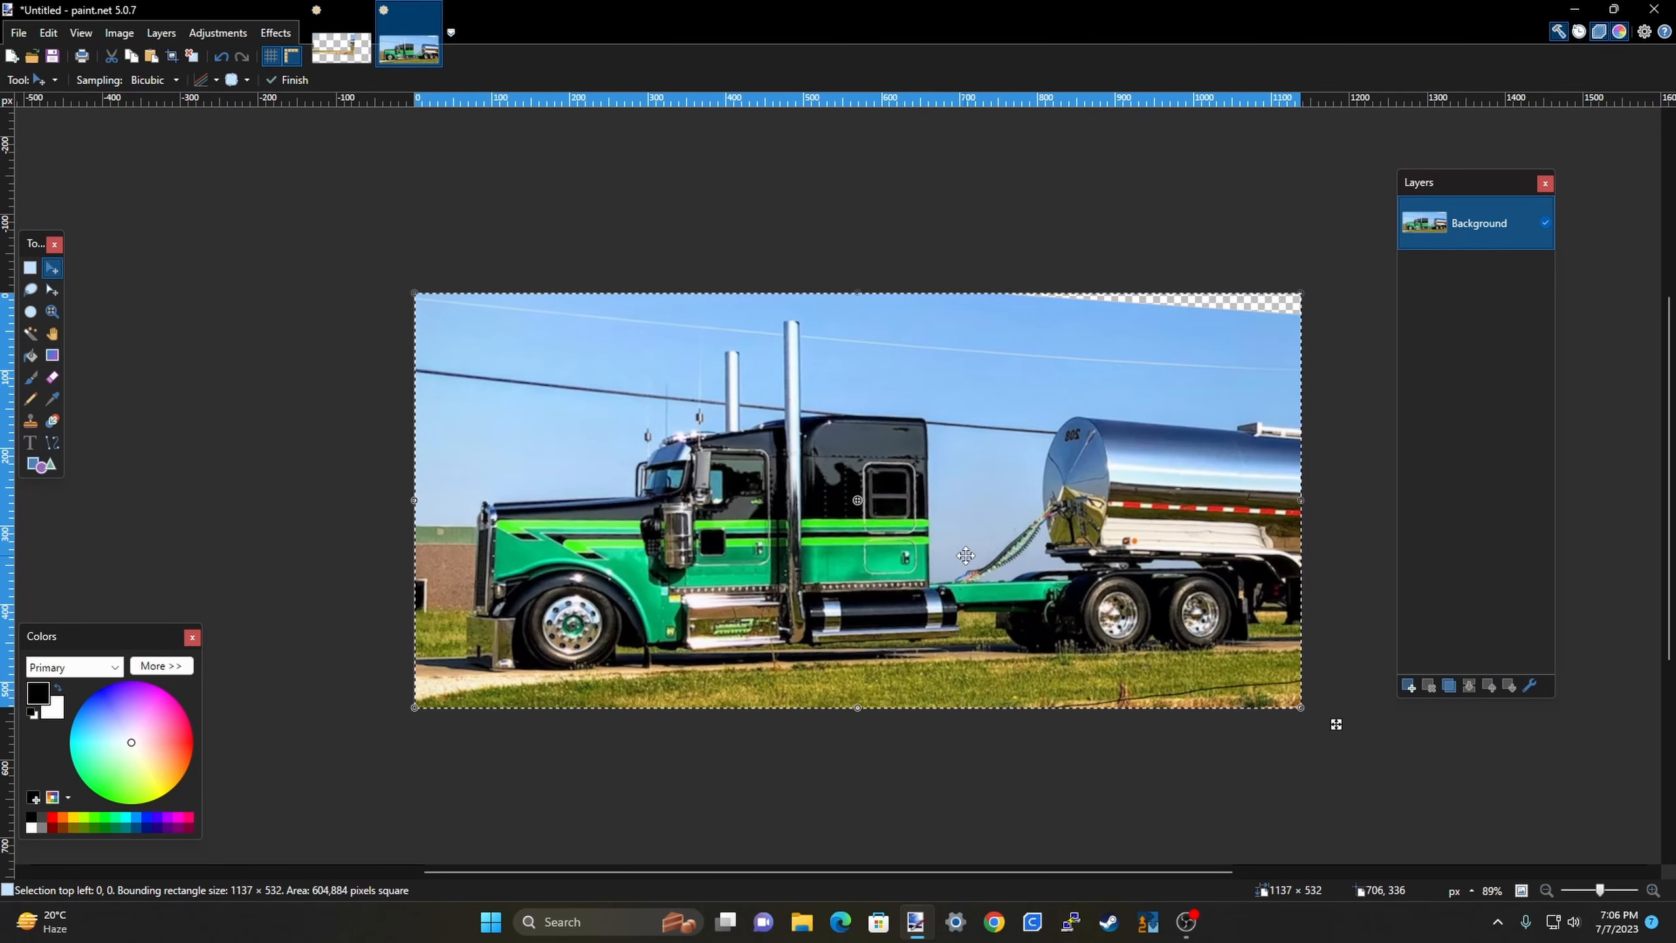
key("ctrl+d")
scroll(1063, 531, "down", 1)
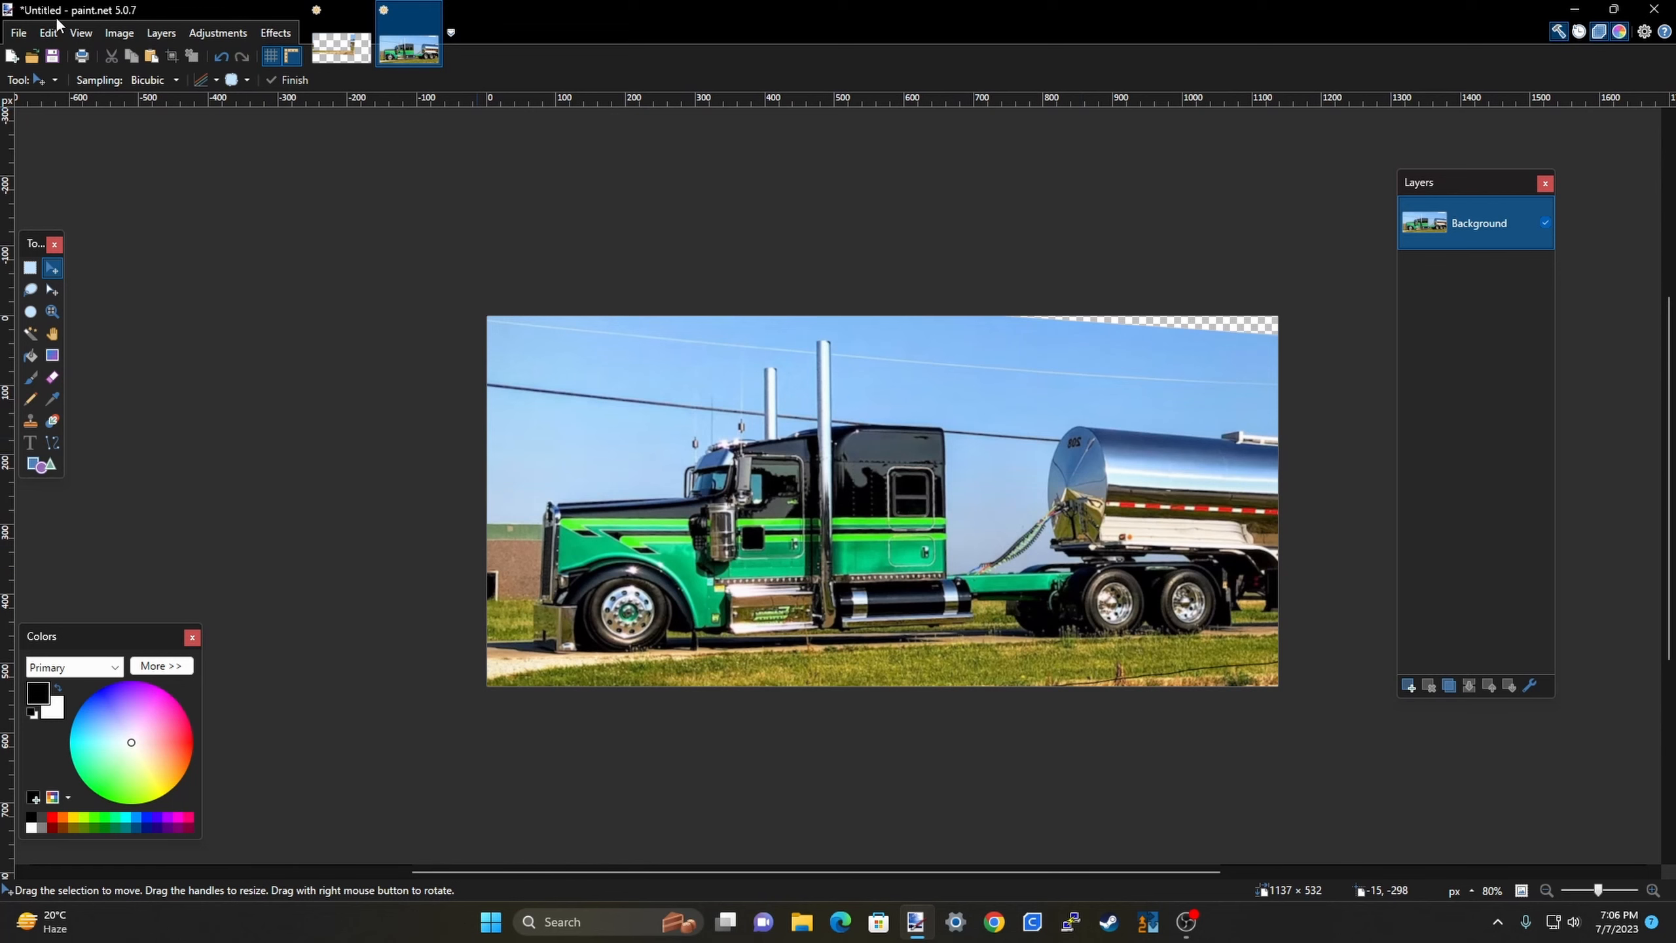
Save the cropped truck image as the JPEG file Idea.jpg in the Ruda W900 folder, keeping quality 95 and 4:4:0 chroma subsampling.
left_click(18, 32)
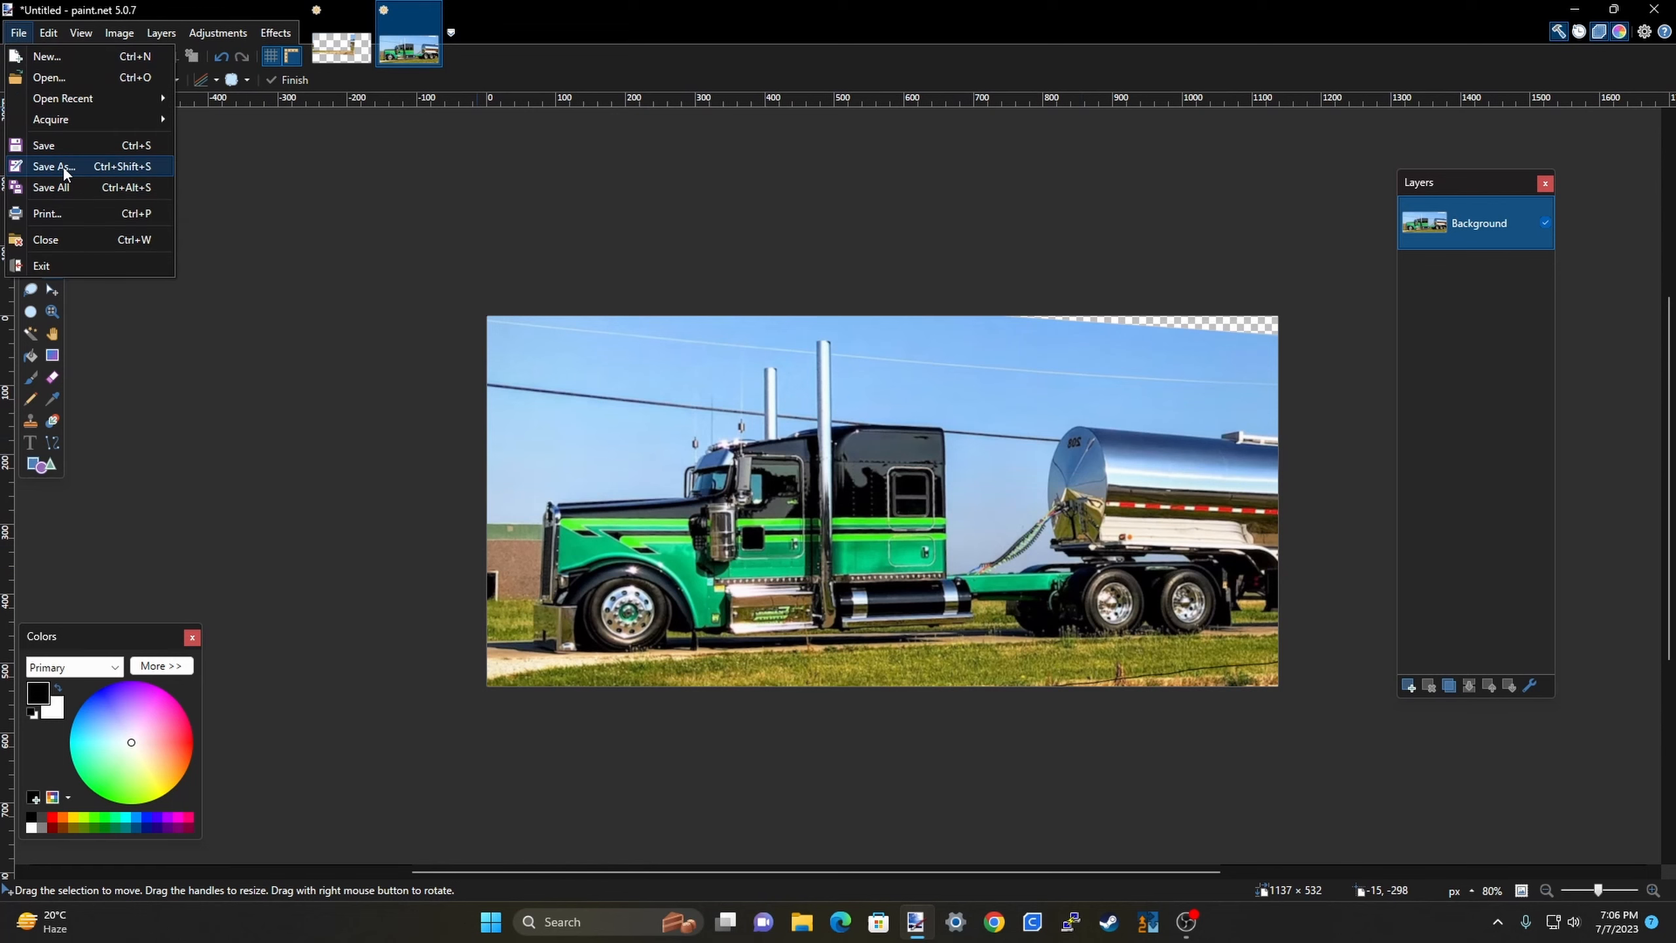
left_click(65, 168)
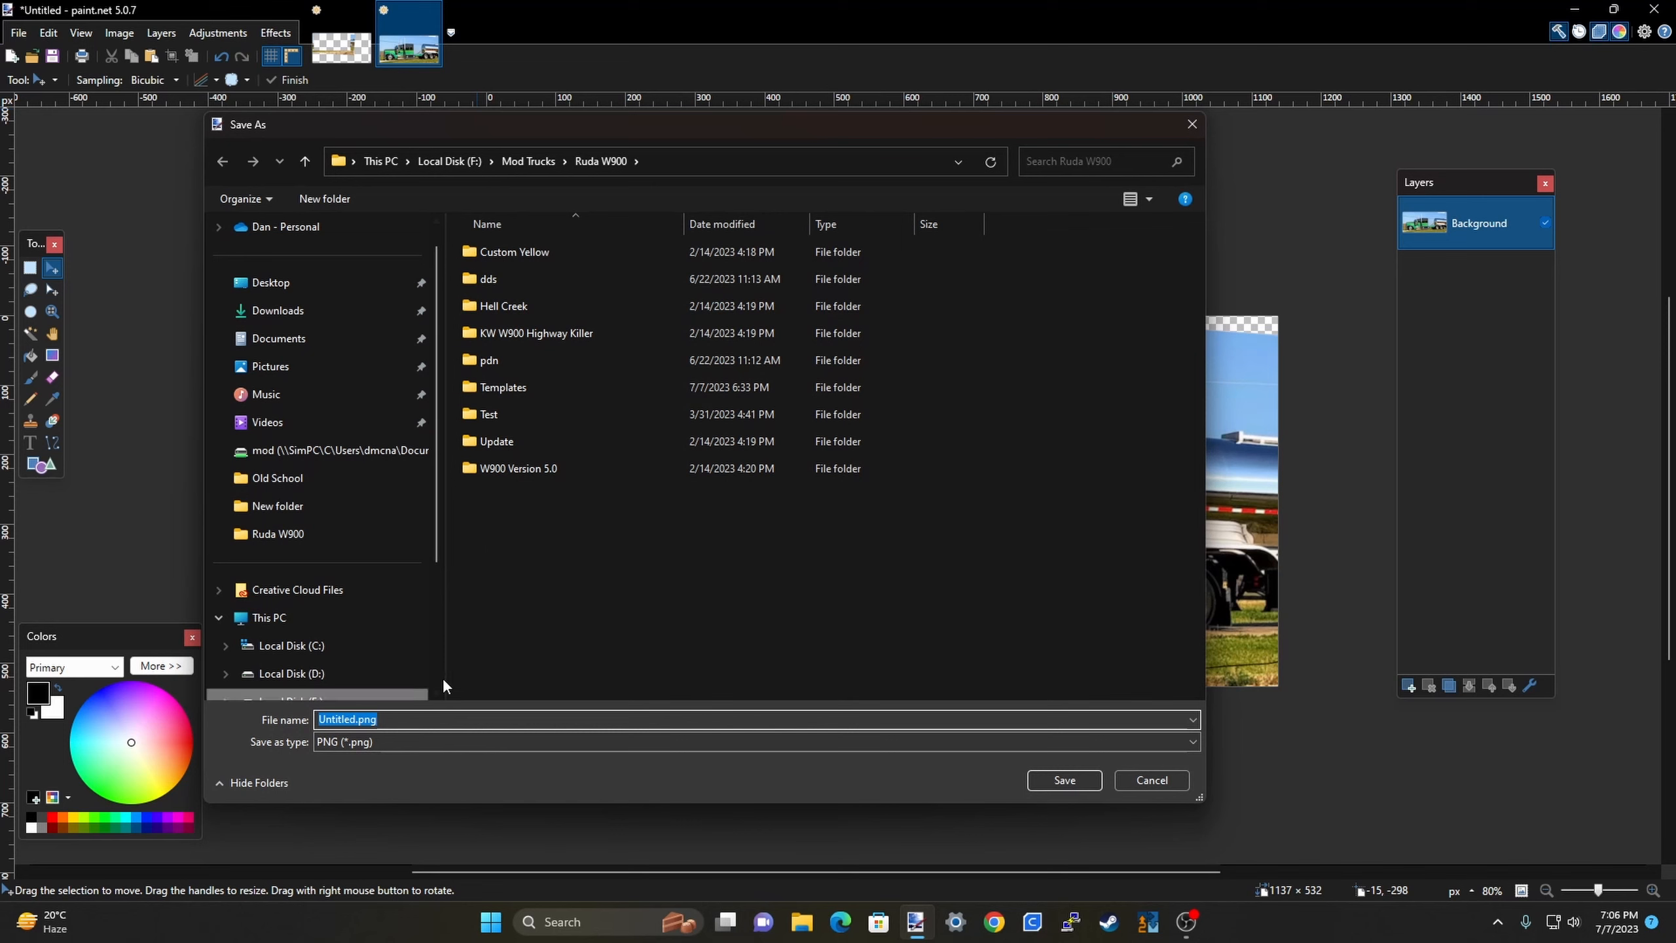
left_click(483, 740)
left_click(445, 784)
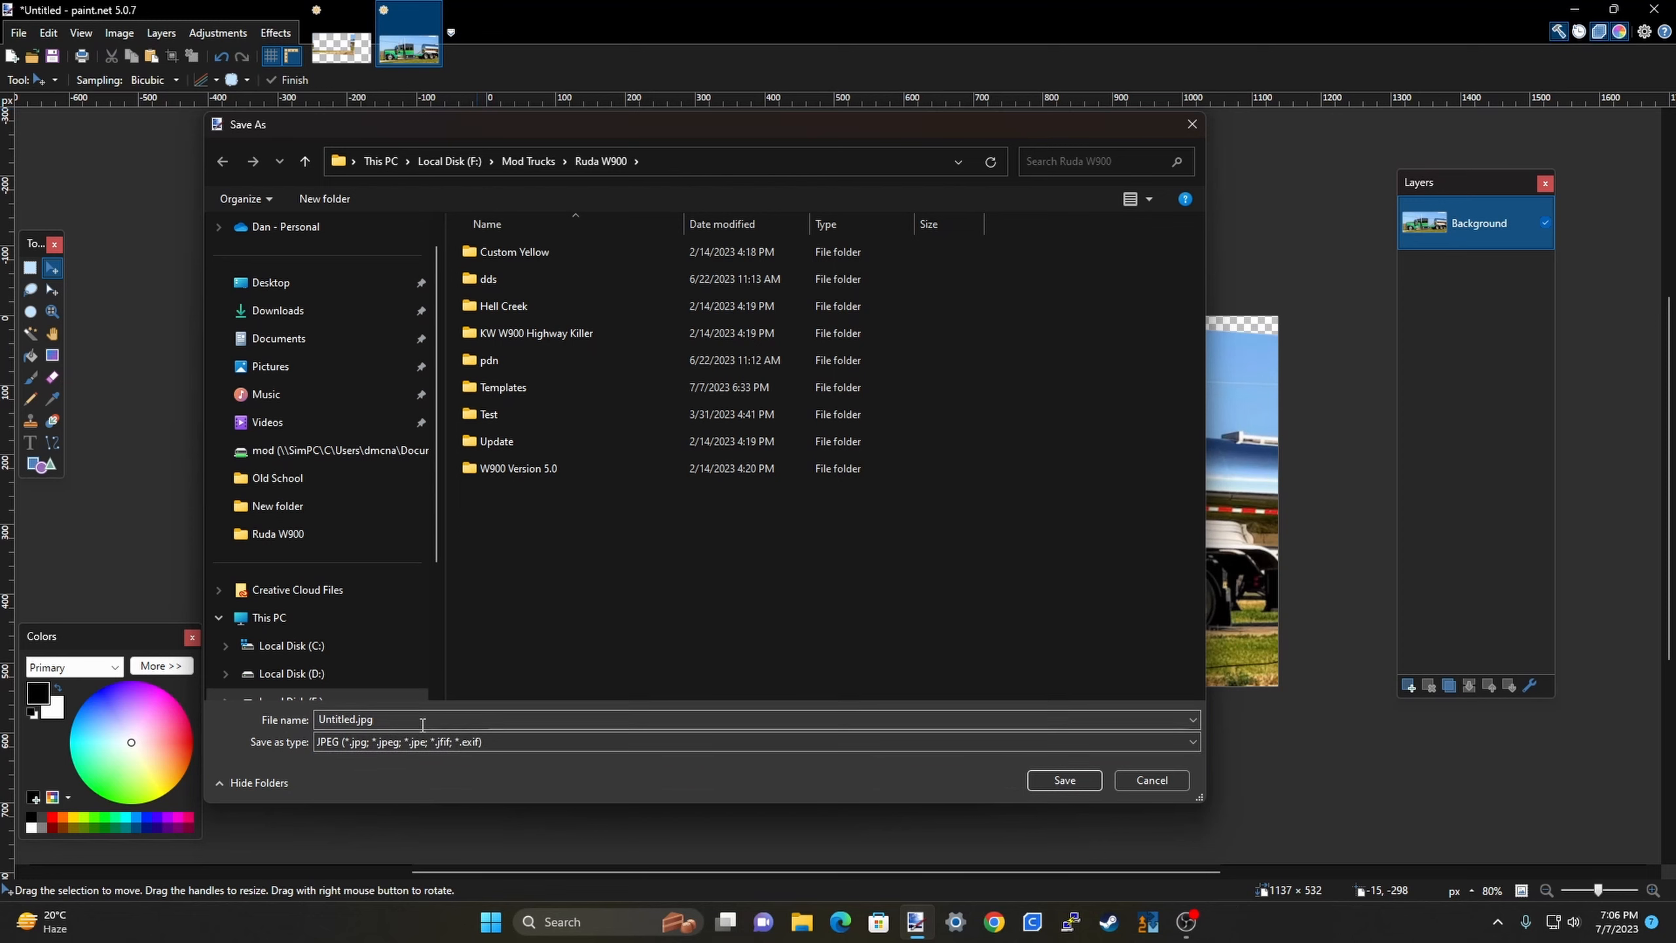
left_click_drag(422, 724, 317, 722)
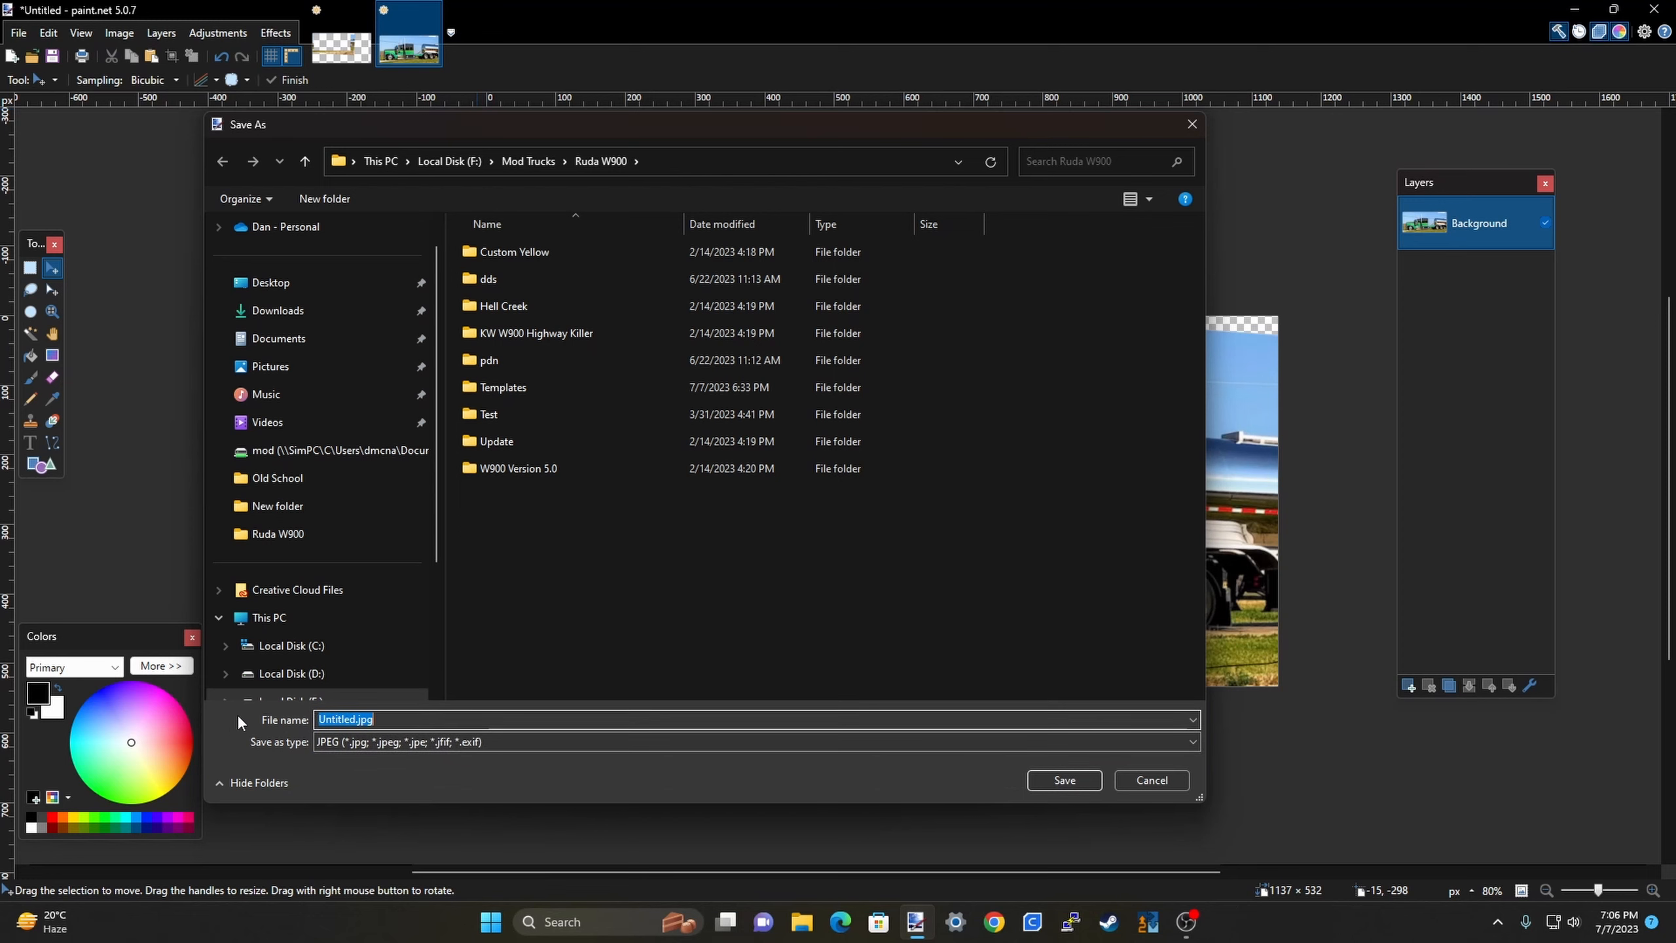
type("Idea")
key("Return")
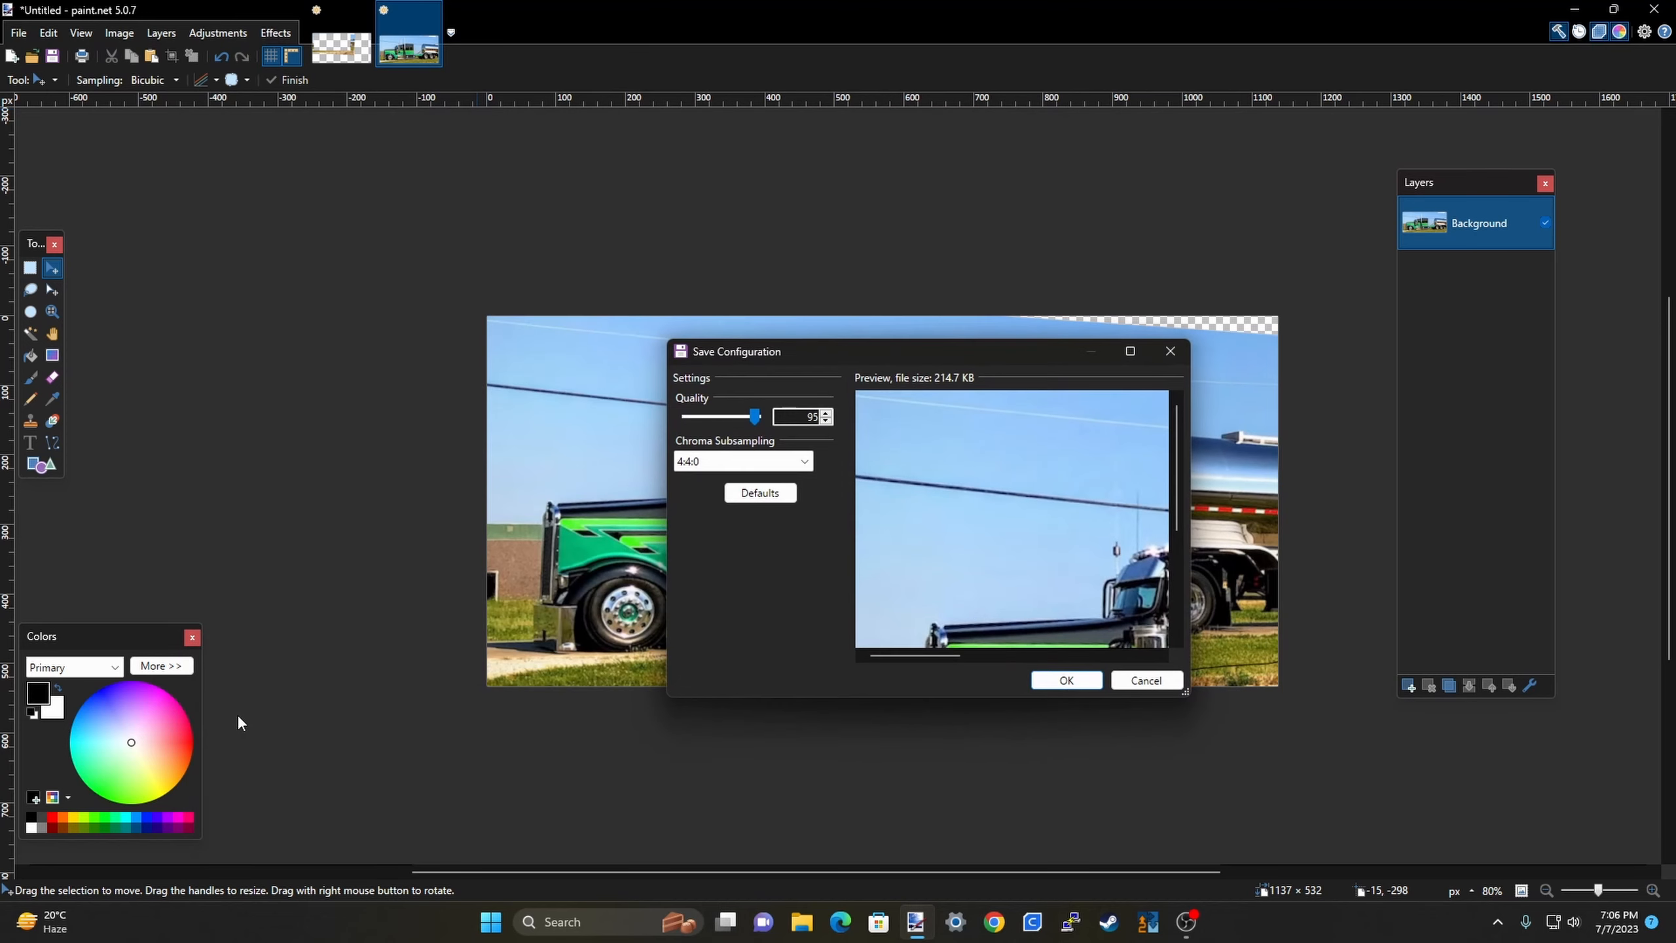
left_click(1068, 680)
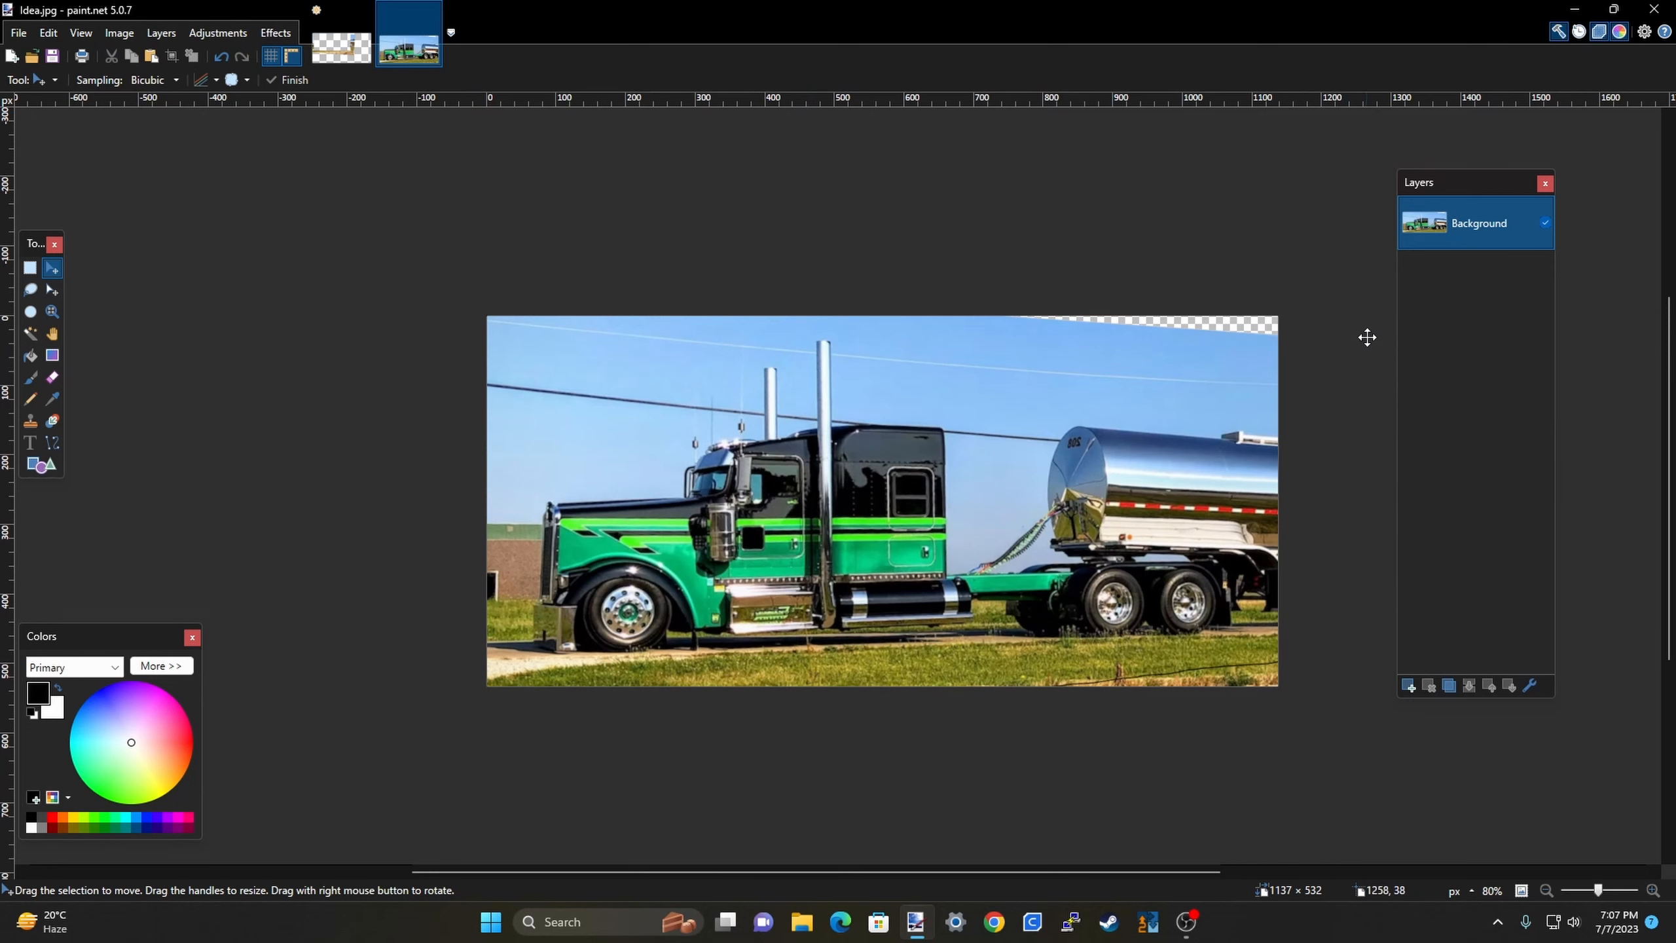
Switch to the leftover untitled image with the cut-out areas and close it.
left_click(342, 56)
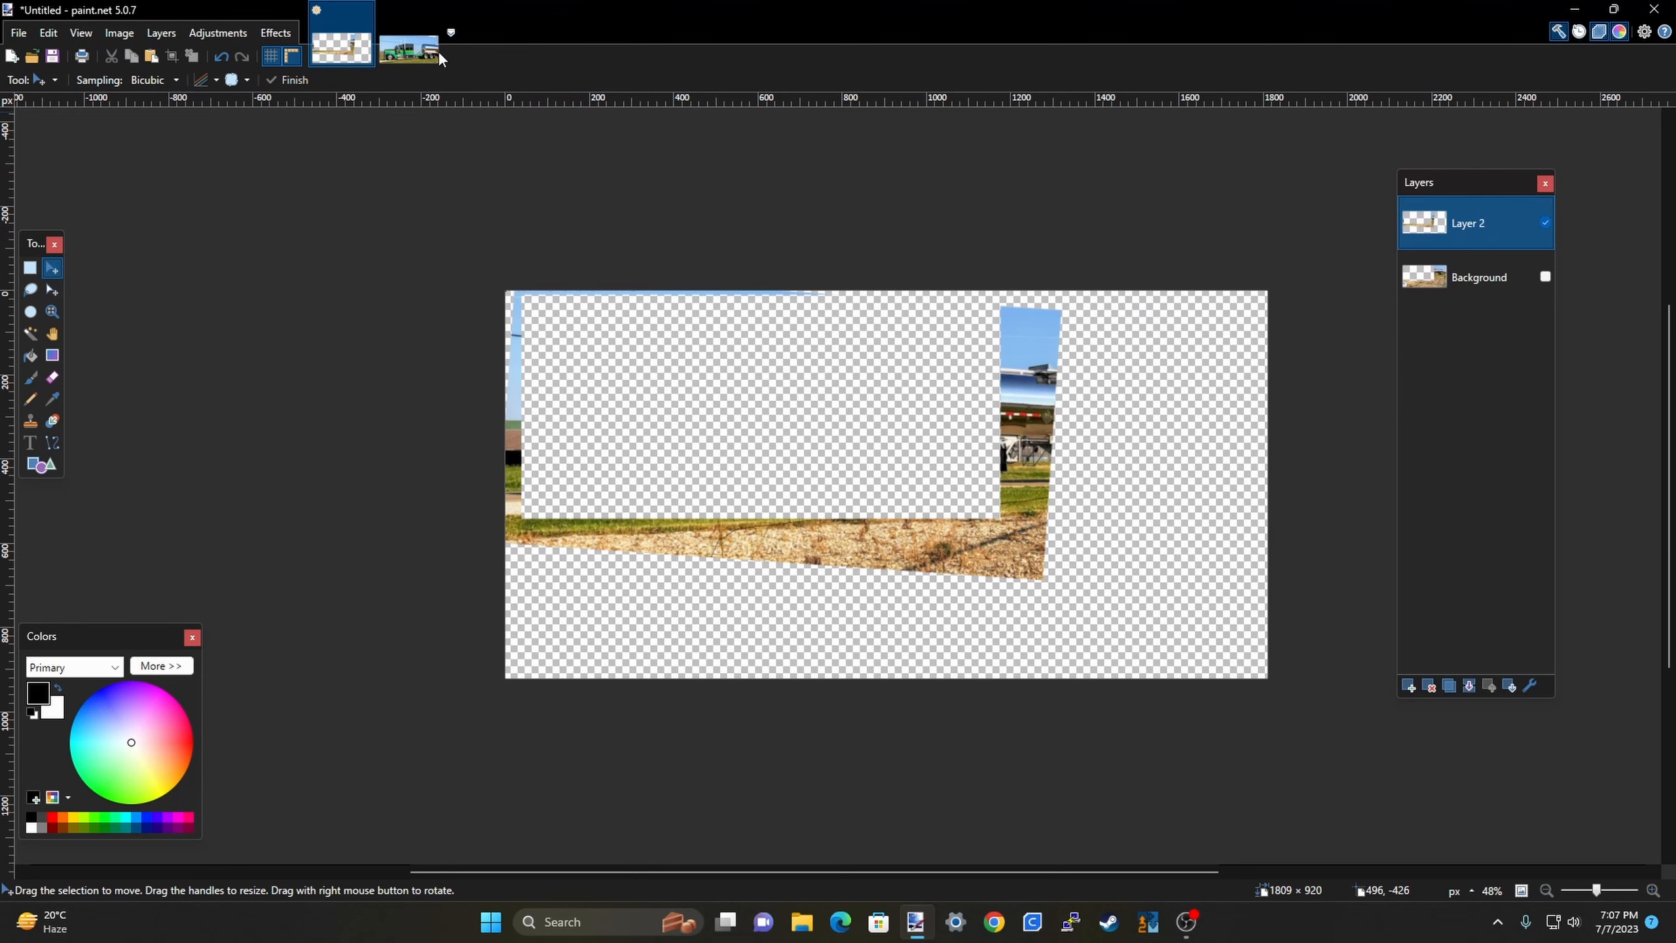
left_click(364, 12)
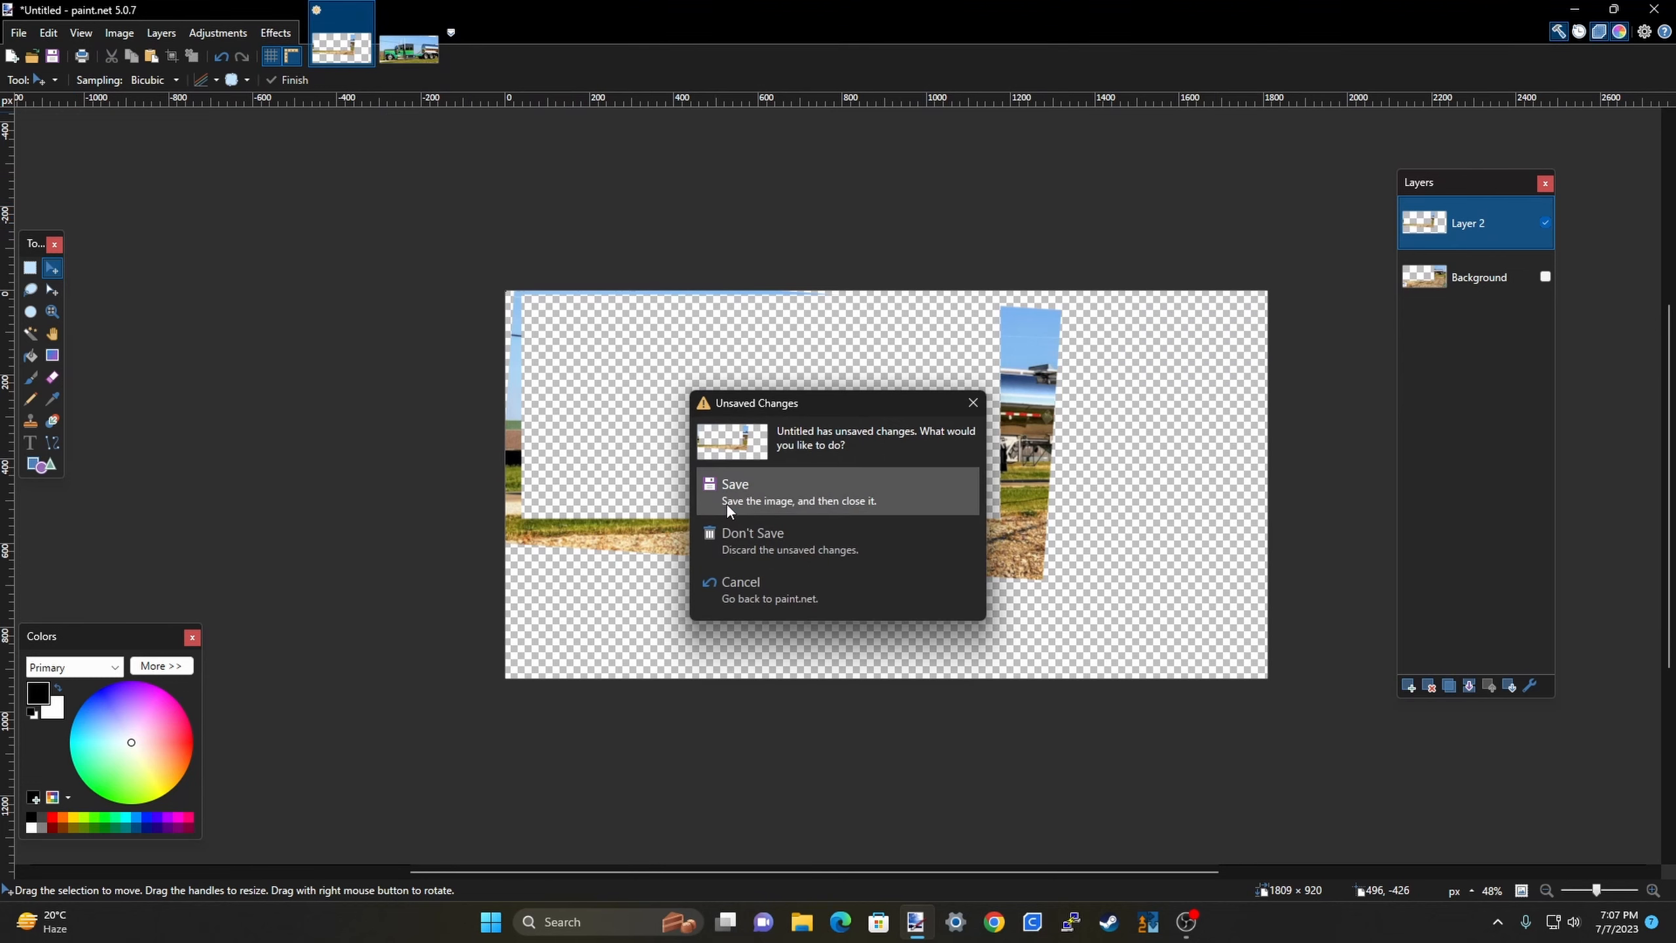
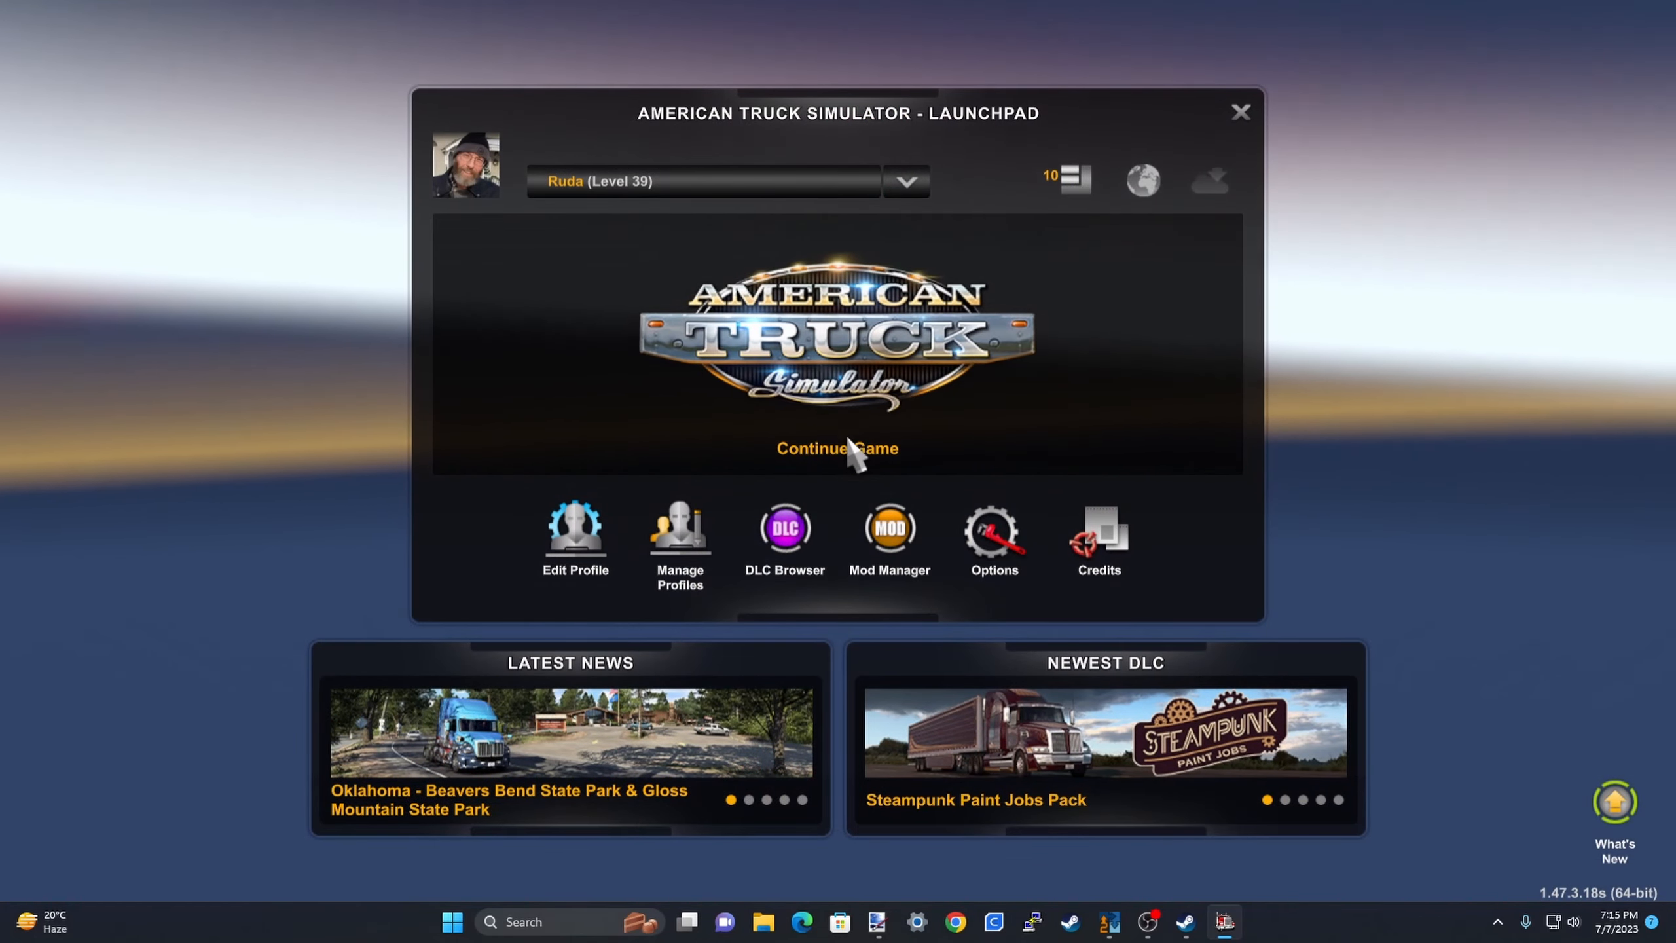
In the American Truck Simulator launchpad, activate the Ruda W900 Test mod and confirm the mod changes.
left_click(891, 528)
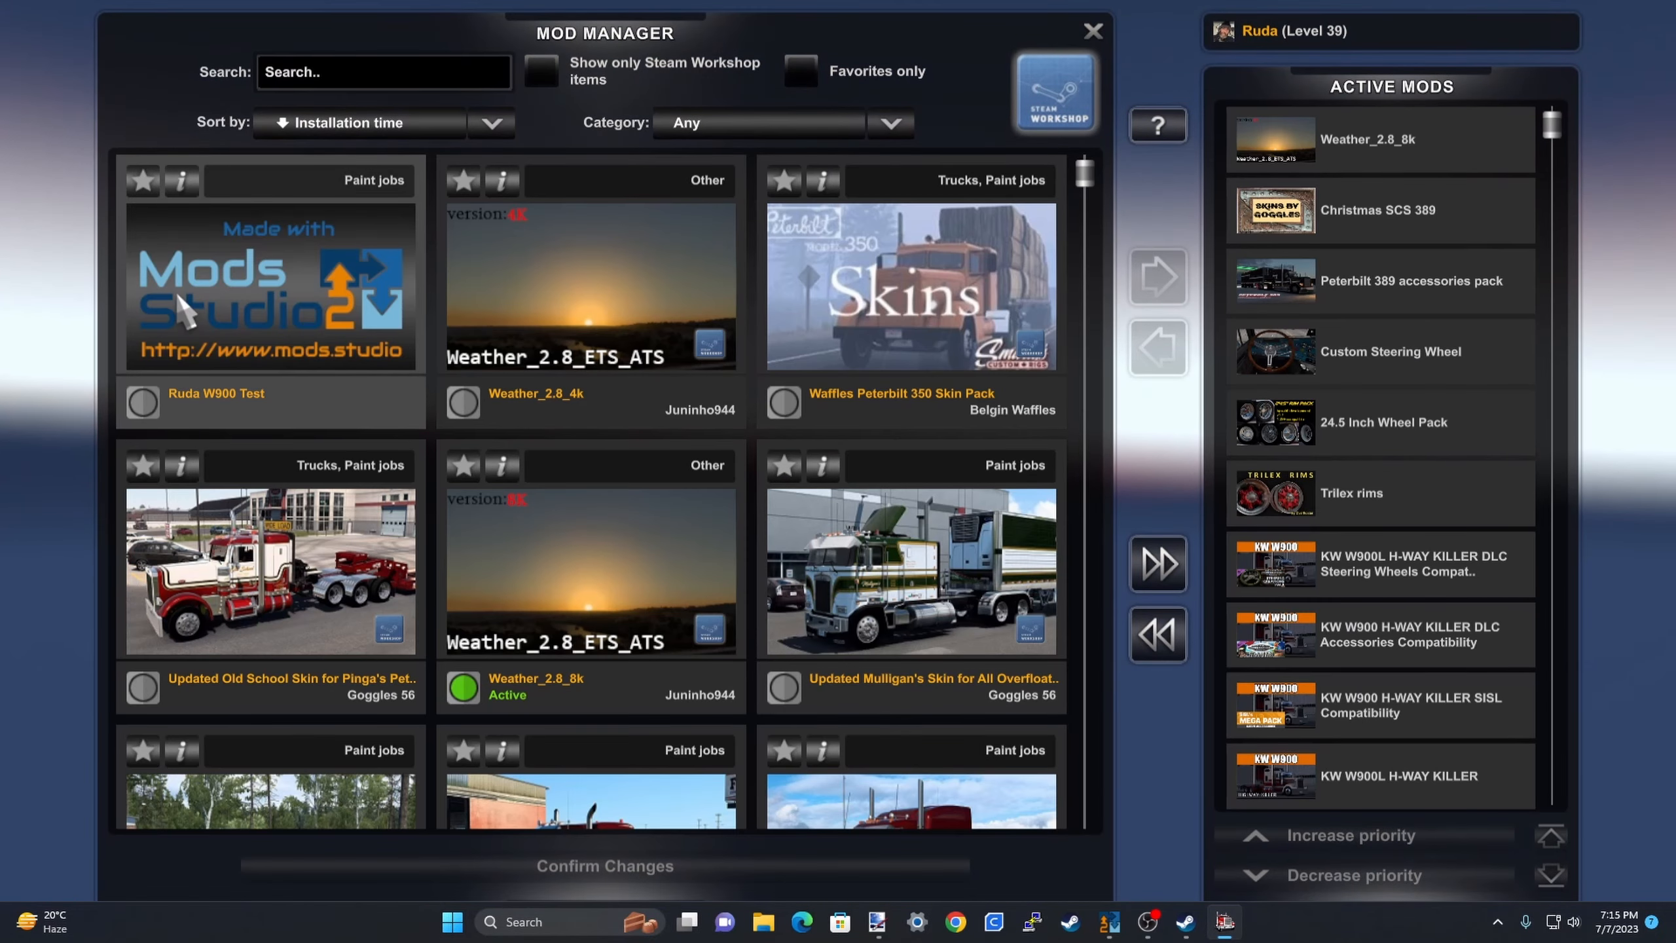
double_click(181, 307)
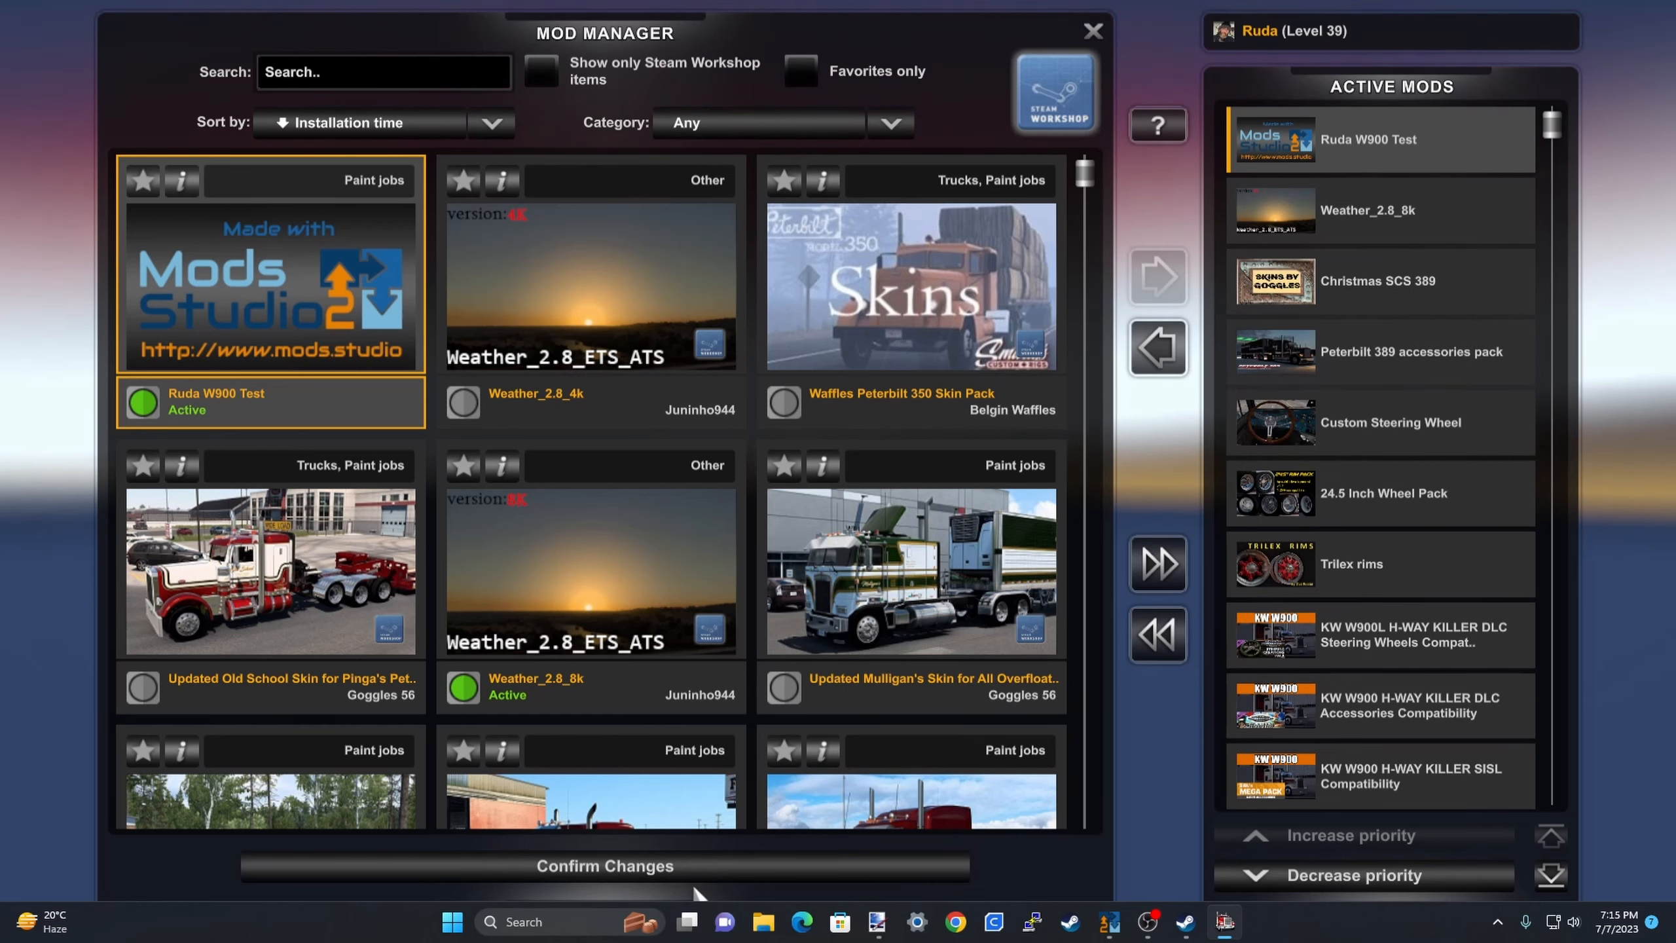
left_click(646, 868)
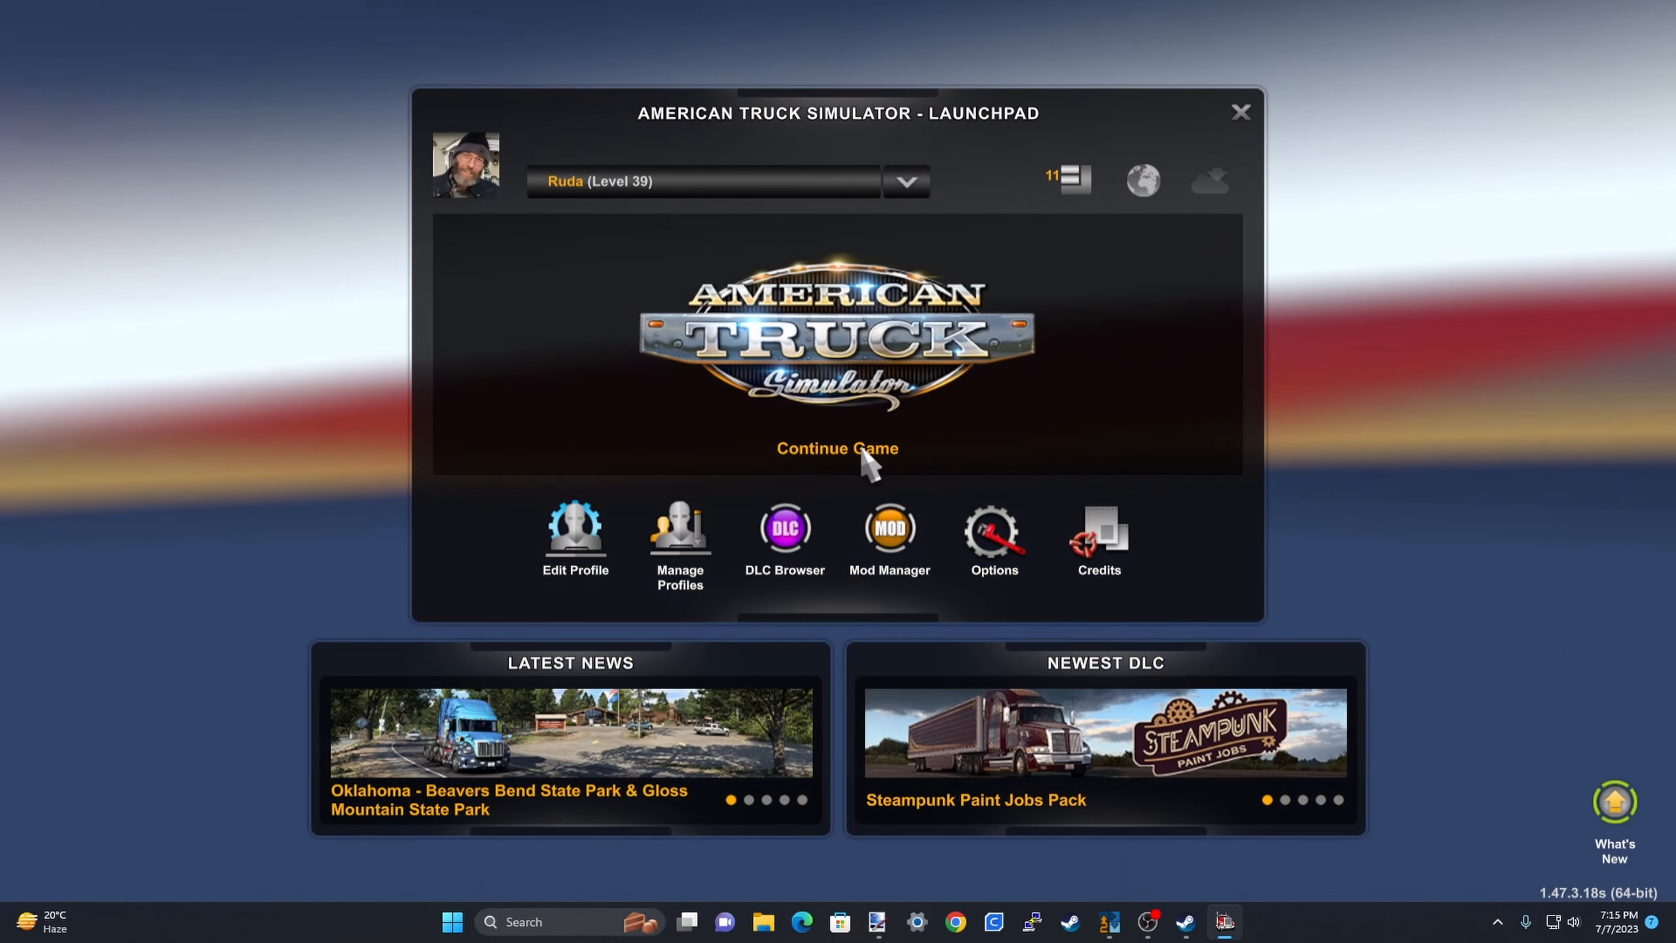
Continue the game and switch the input from the missing controllers to keyboard.
left_click(861, 449)
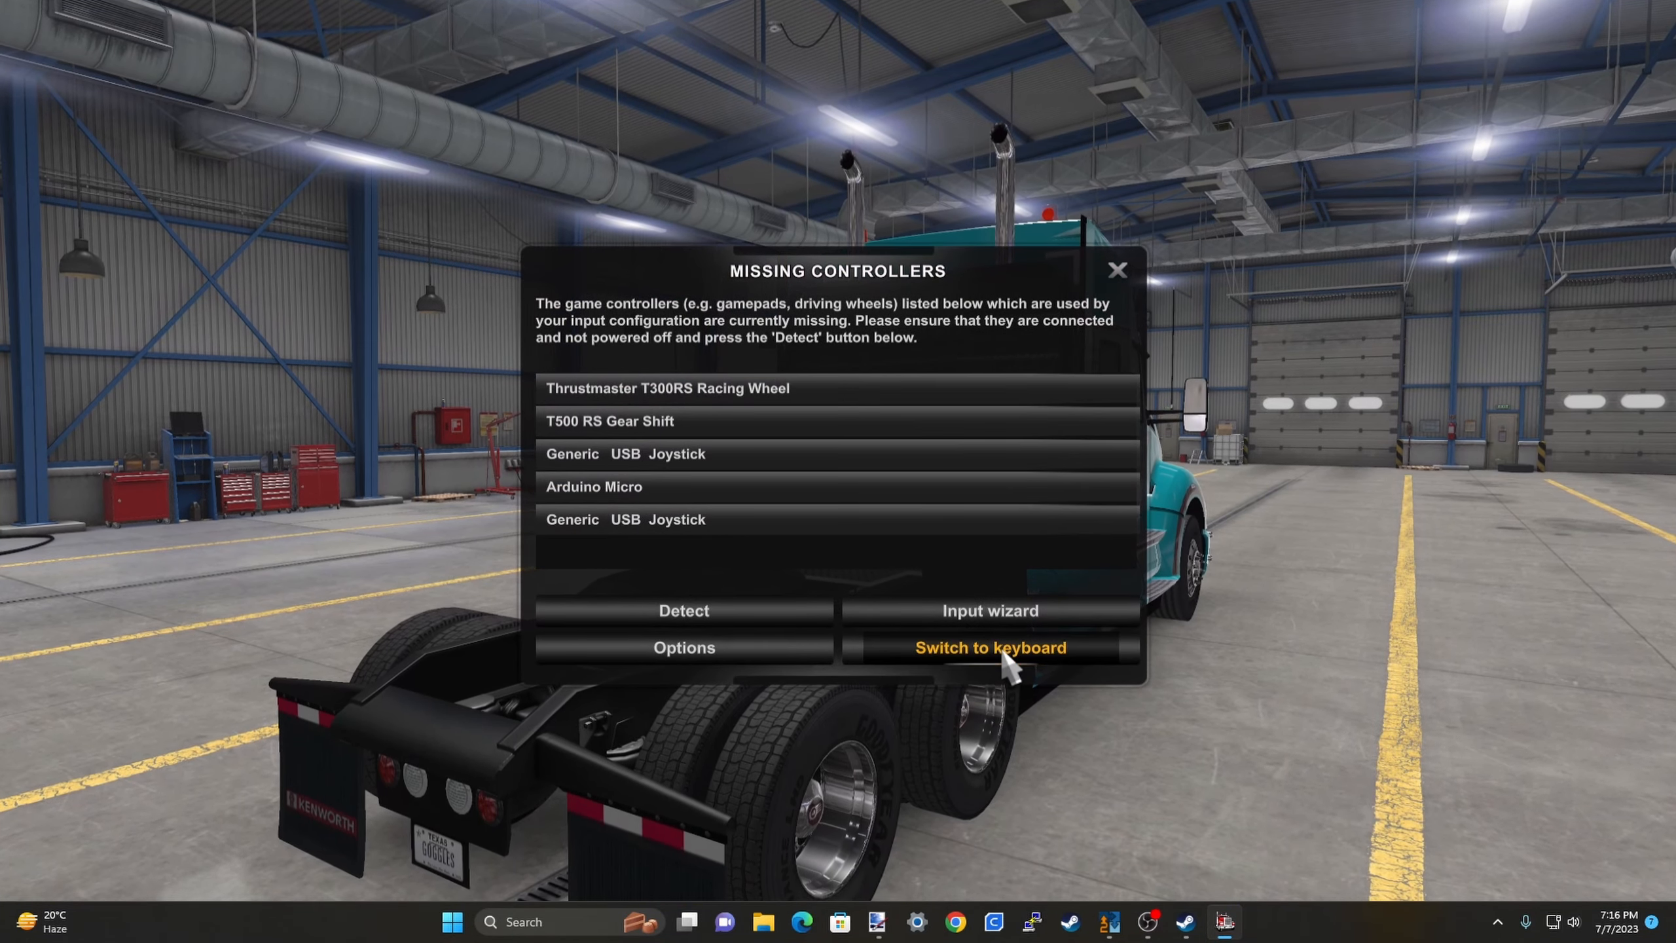
left_click(1007, 667)
left_click(795, 605)
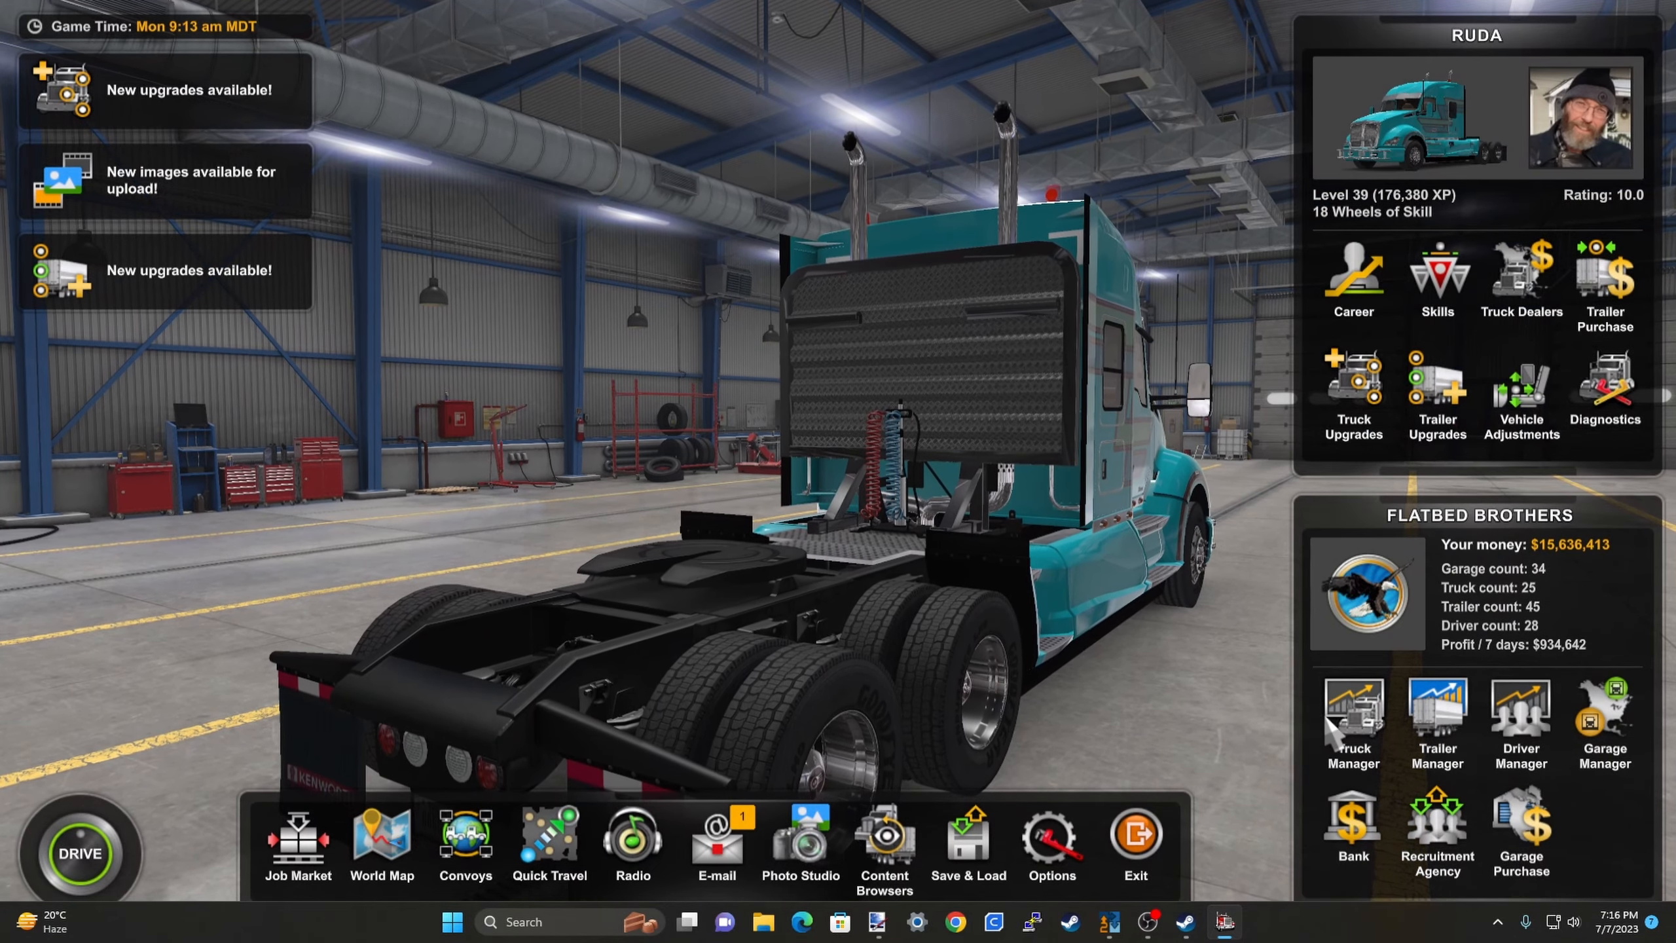
Find the KW W900 Highway Killer among the owned trucks and open it for upgrading.
left_click(1327, 724)
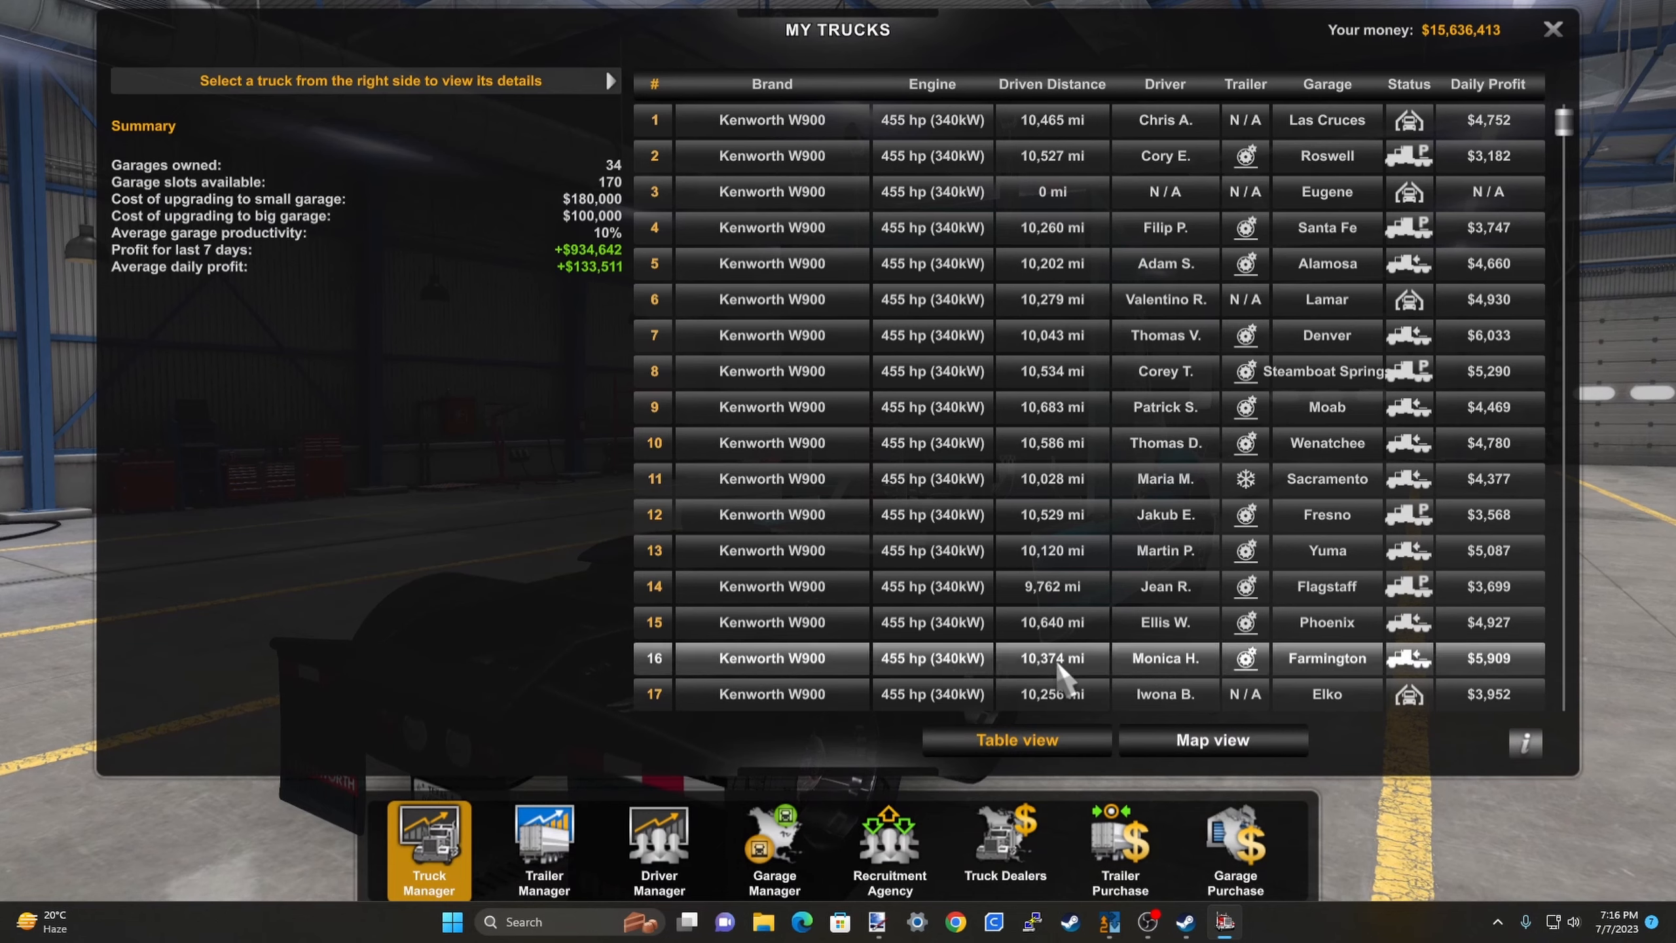
scroll(1059, 675, "down", 4)
left_click(822, 694)
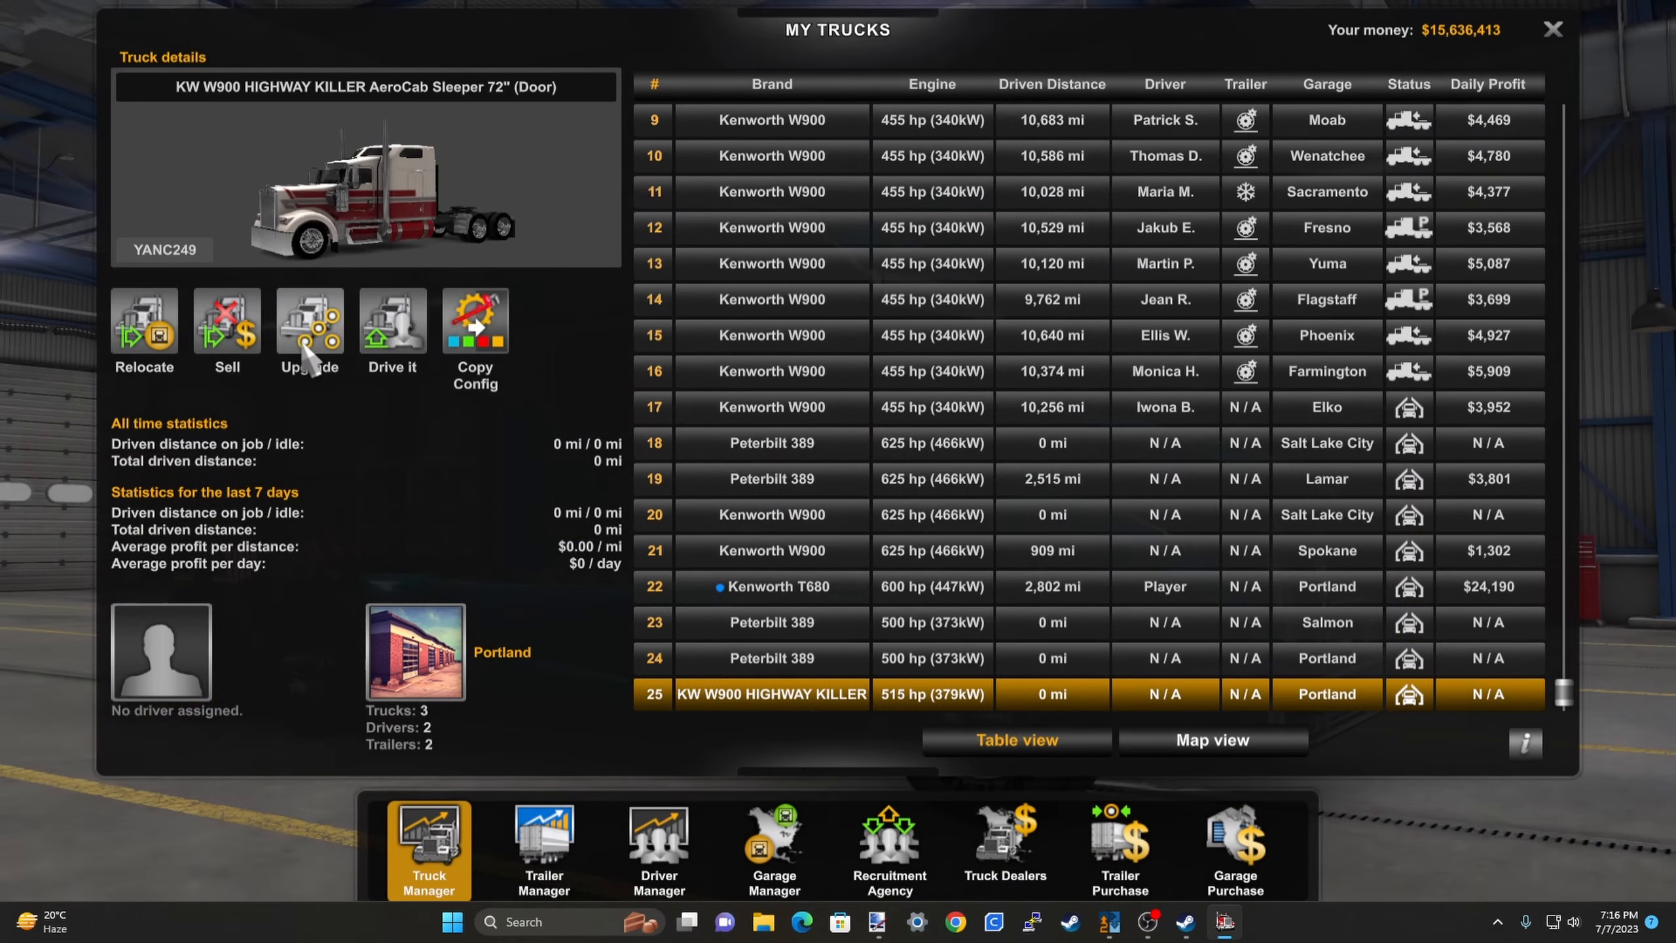
left_click(305, 350)
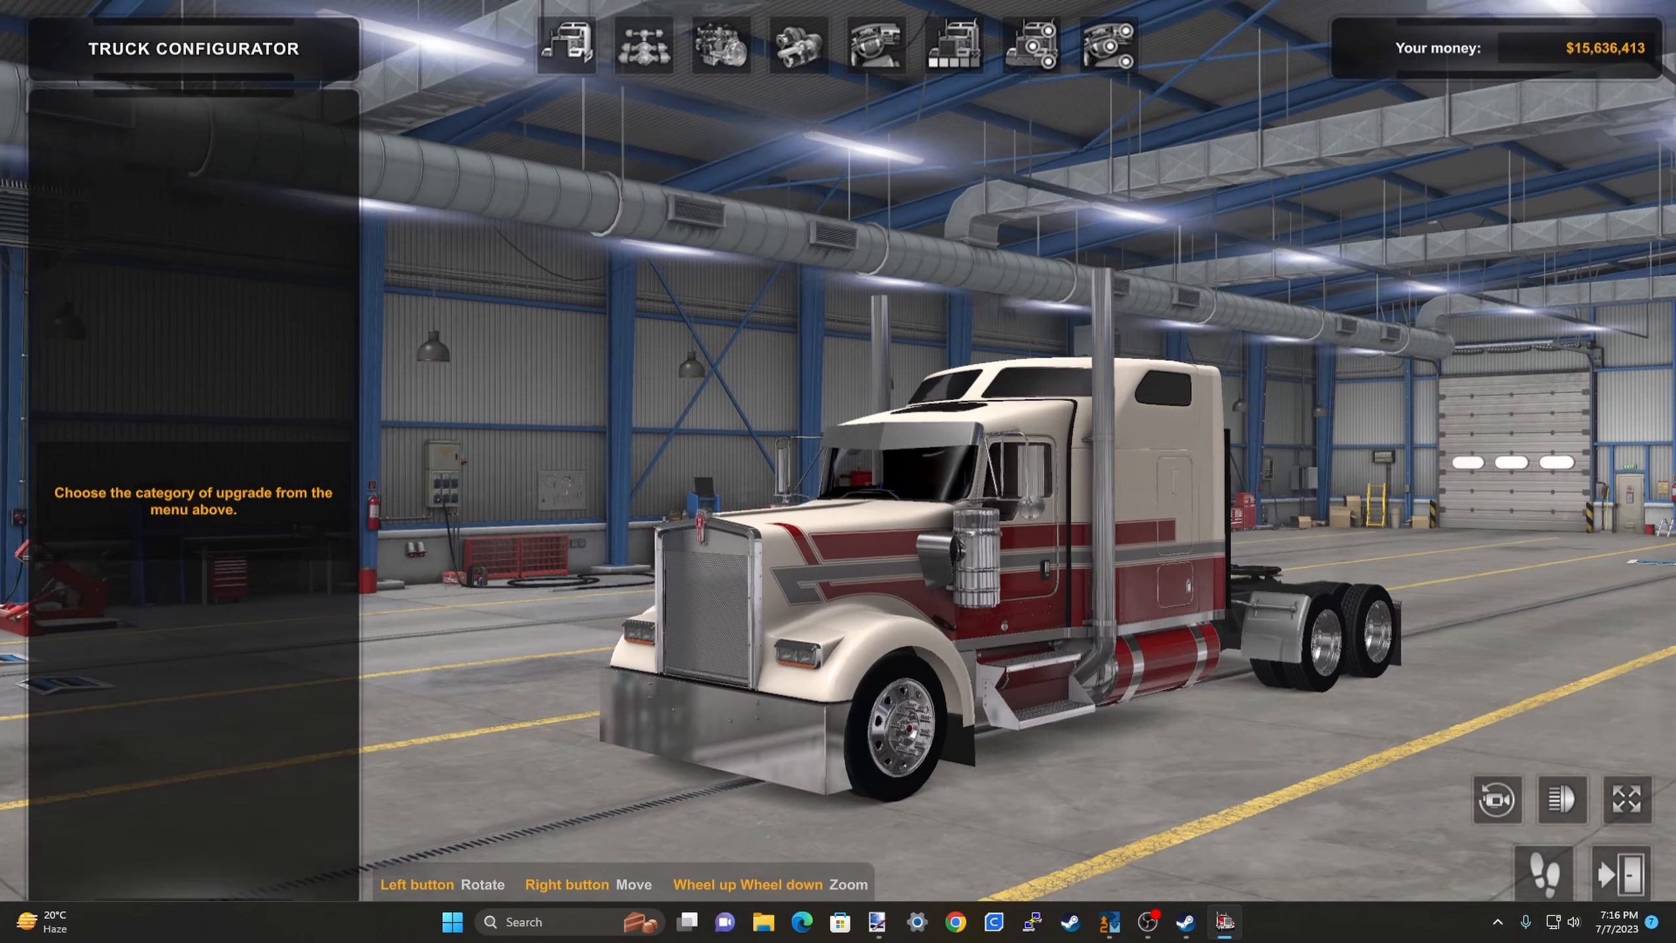
Apply the Ruda W900 Test paint job and change the cabin to Flattop Sleeper 62" (Door).
left_click(958, 63)
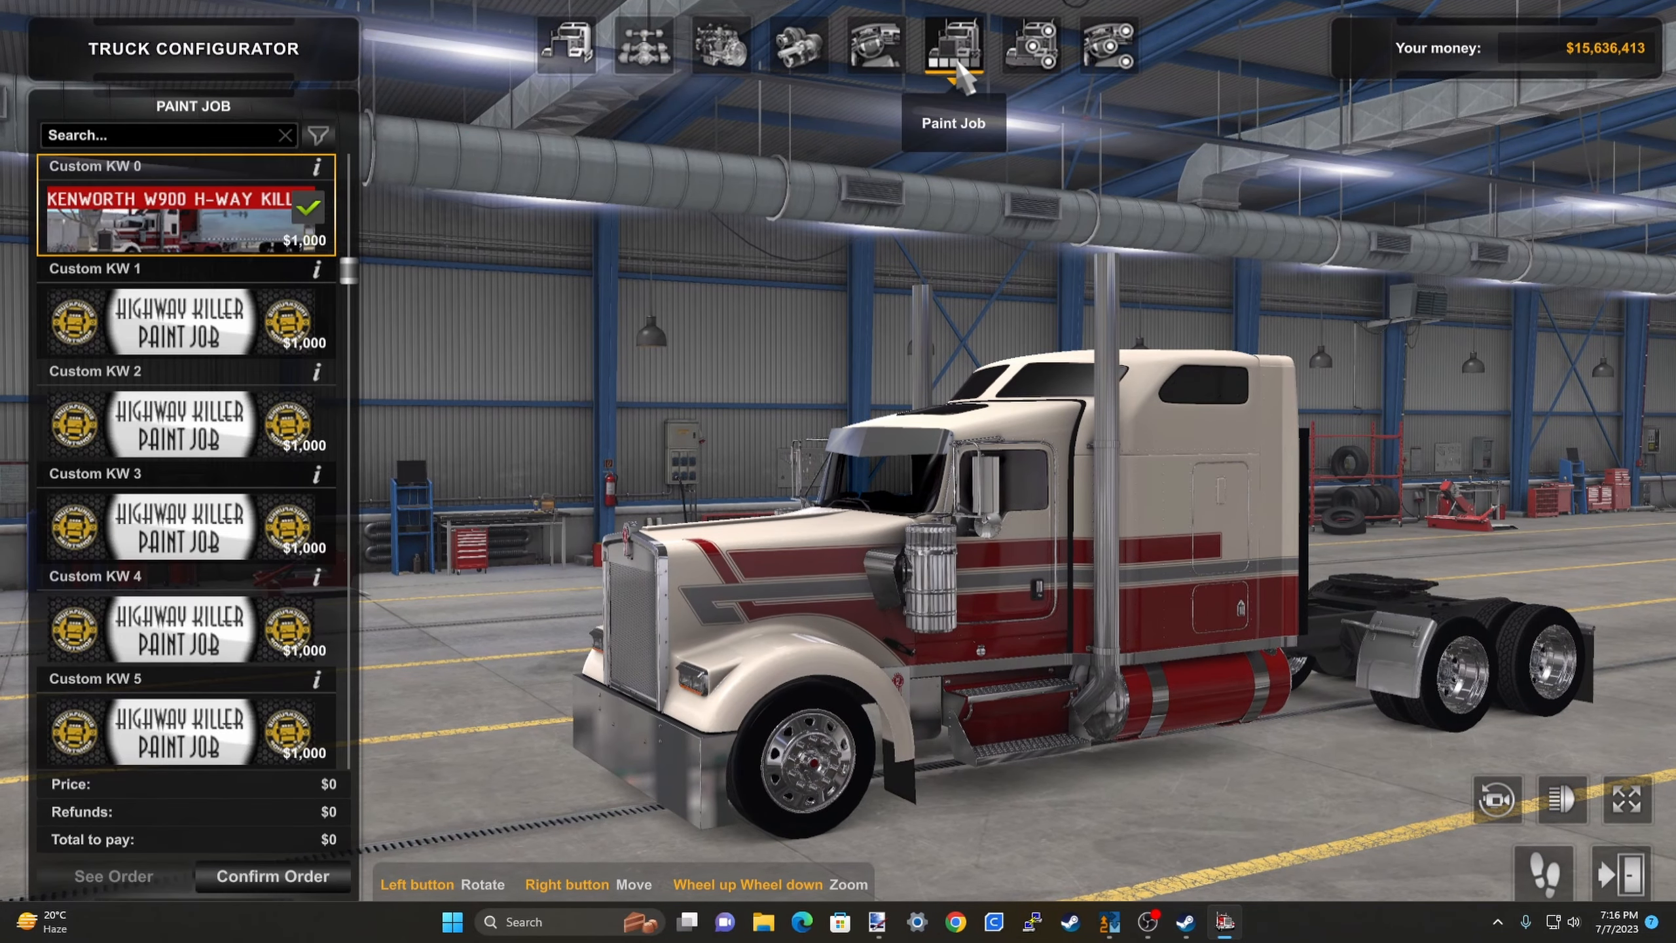
scroll(132, 463, "up", 10)
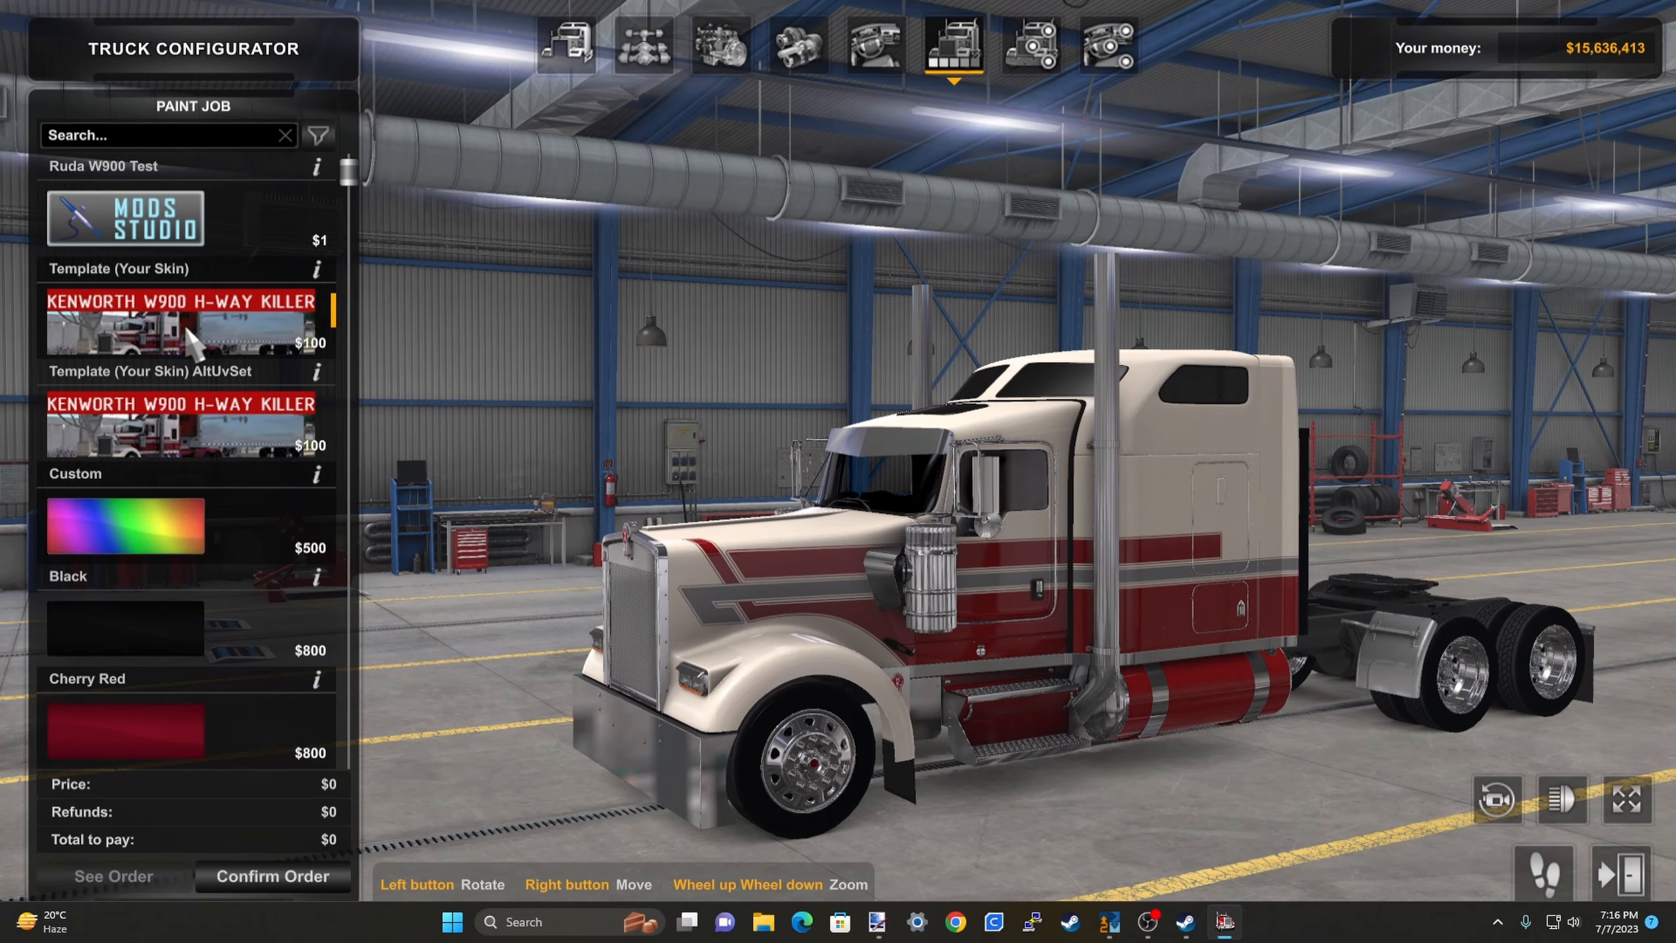
left_click(125, 211)
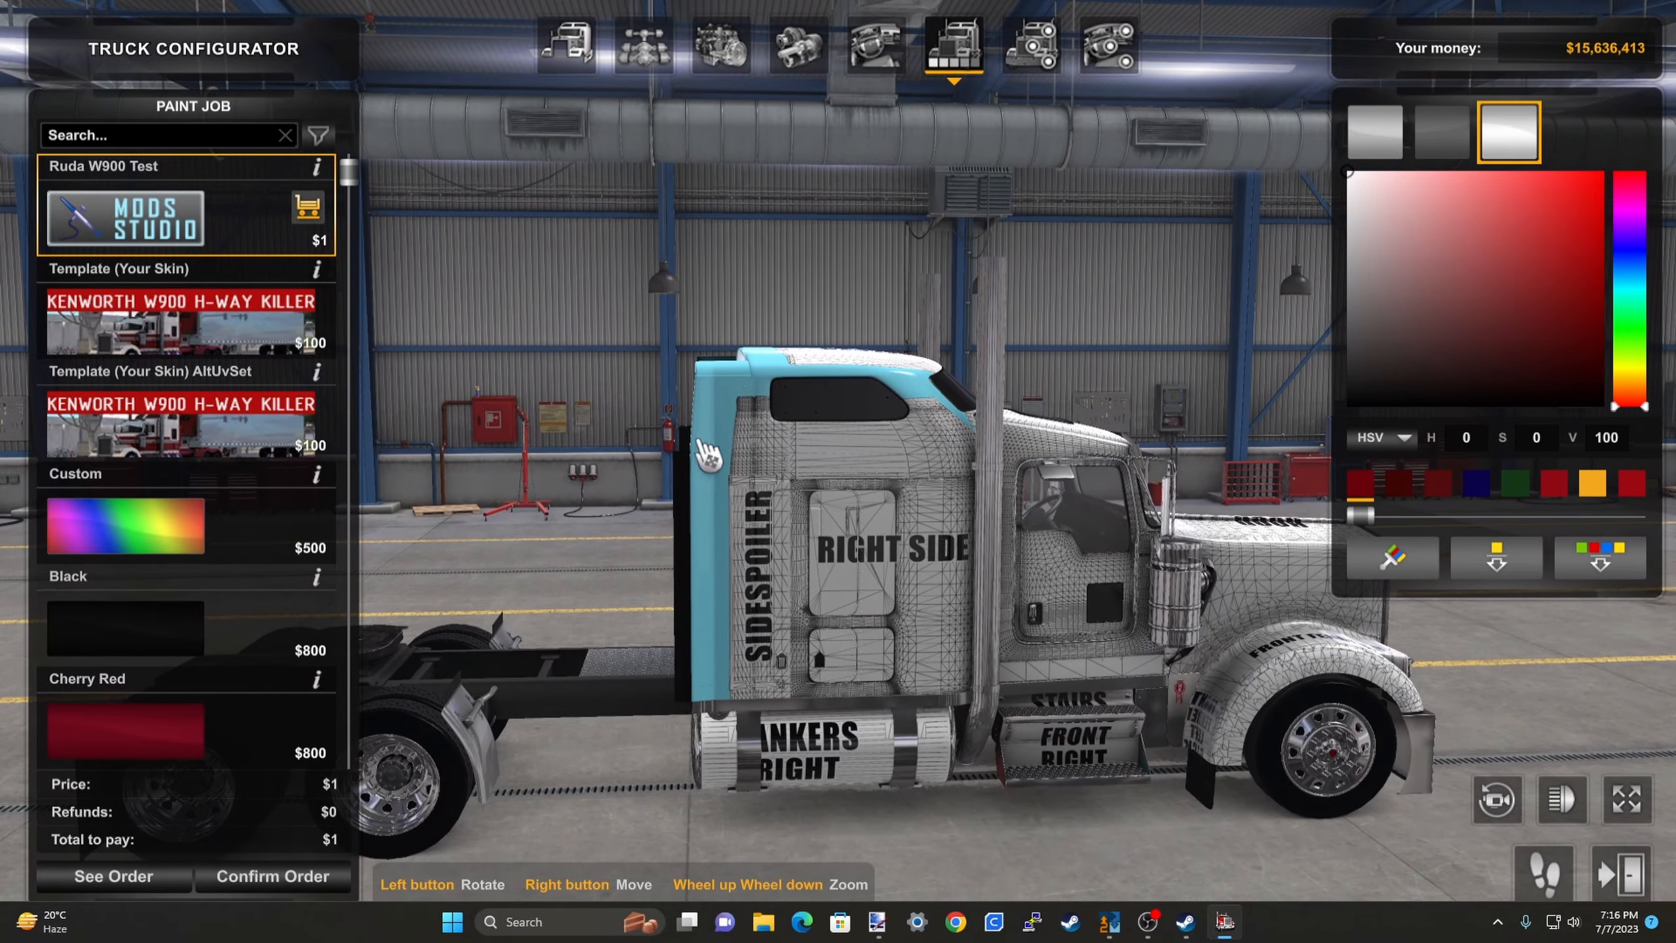
left_click(566, 46)
left_click(185, 316)
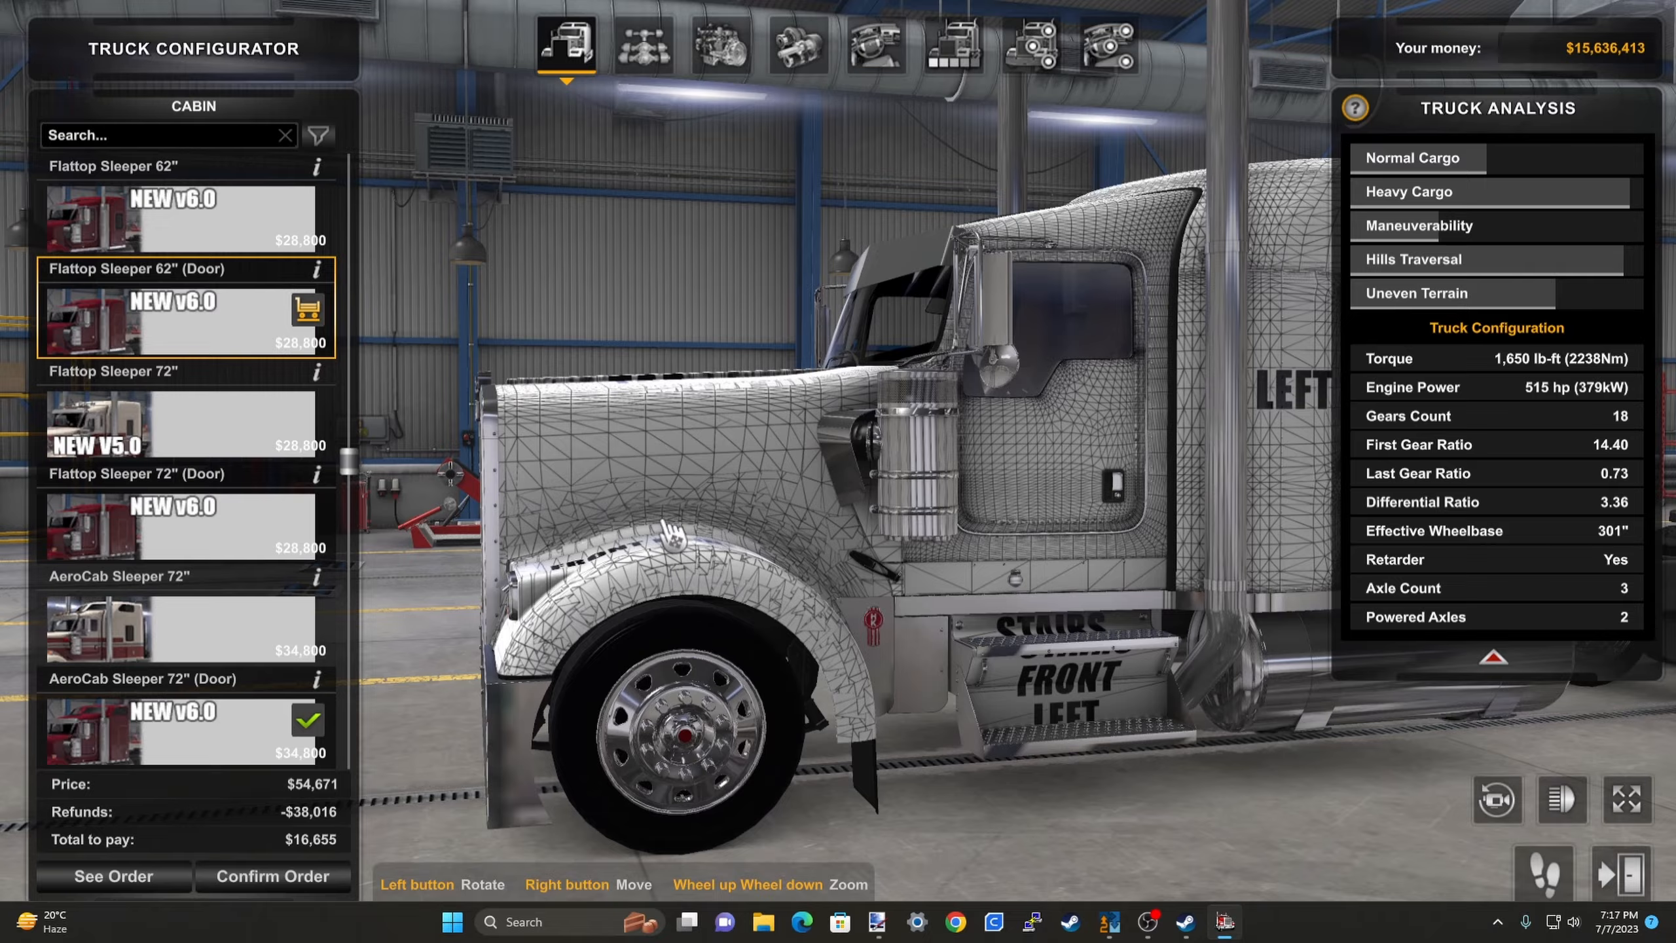
Examine how the template wireframe wraps around the truck's hood, front fenders, door and left side.
left_click_drag(683, 488, 848, 494)
left_click_drag(1043, 533, 1040, 541)
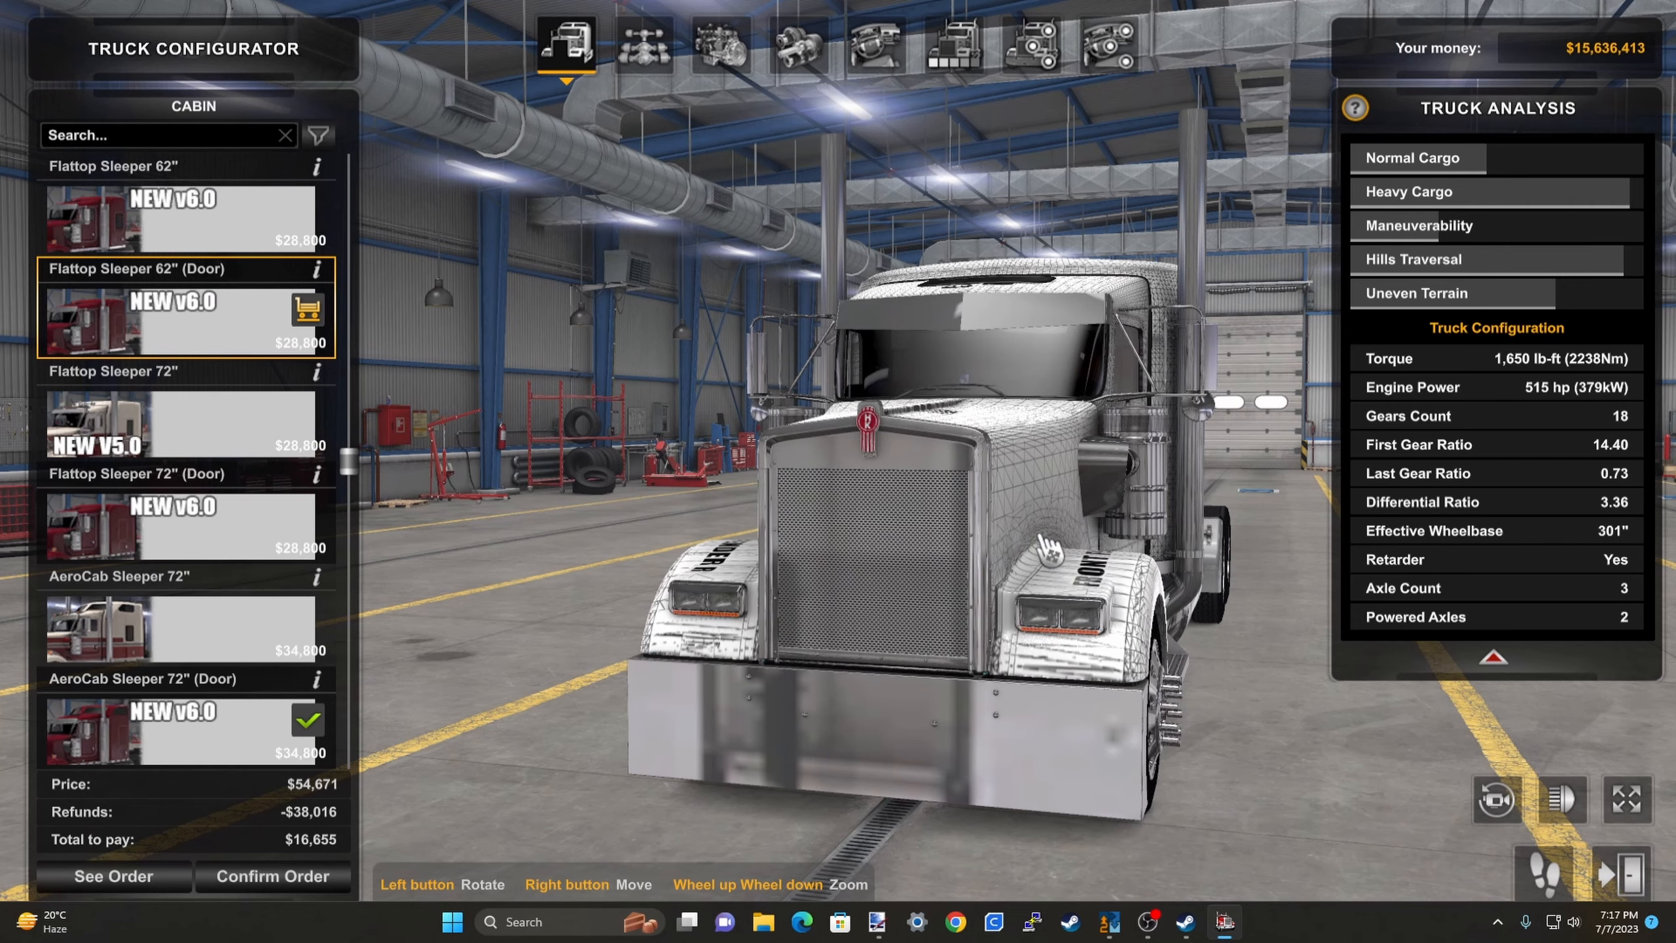
left_click_drag(1037, 533, 711, 534)
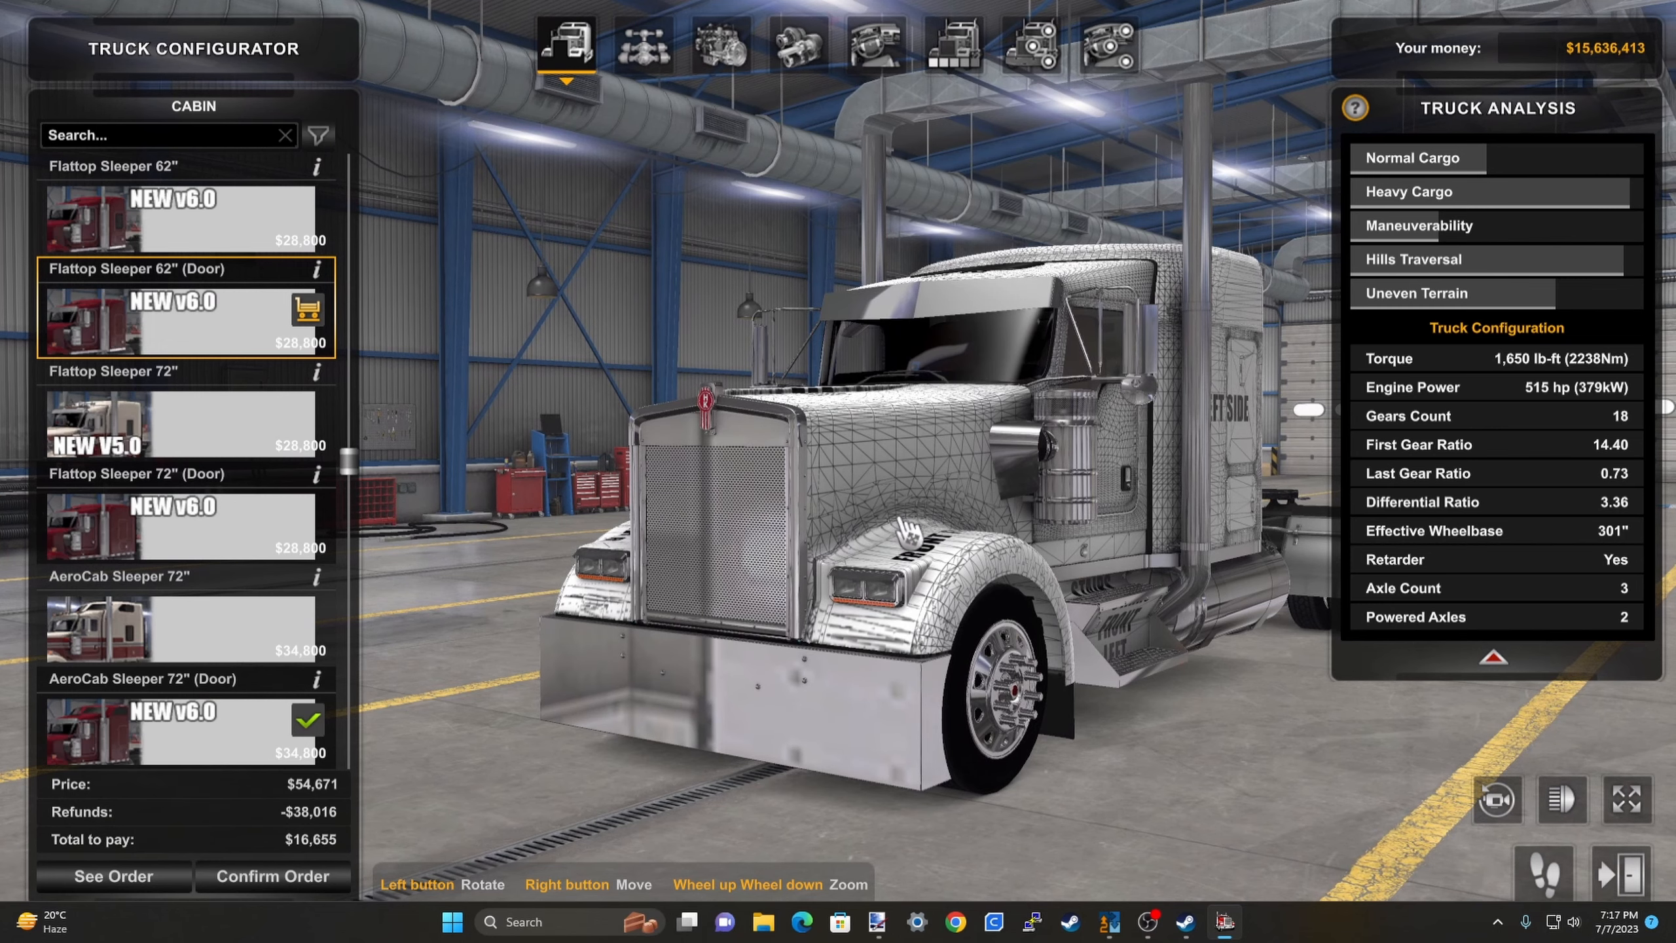
left_click_drag(826, 547, 944, 533)
left_click_drag(534, 512, 696, 503)
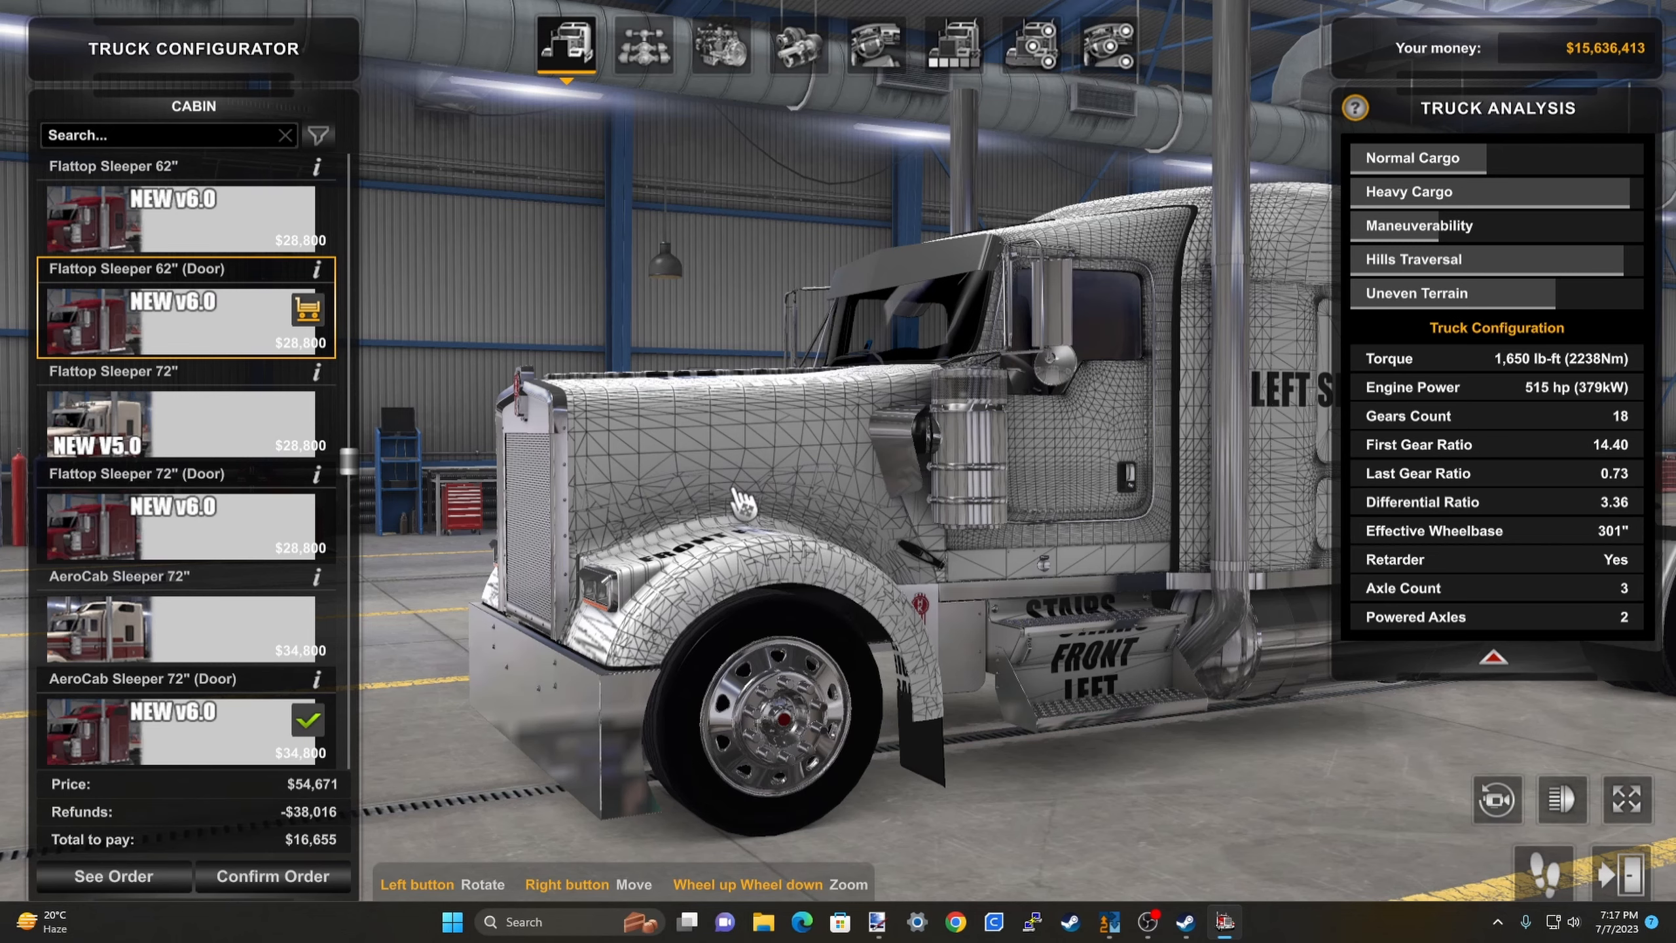
left_click_drag(742, 501, 835, 495)
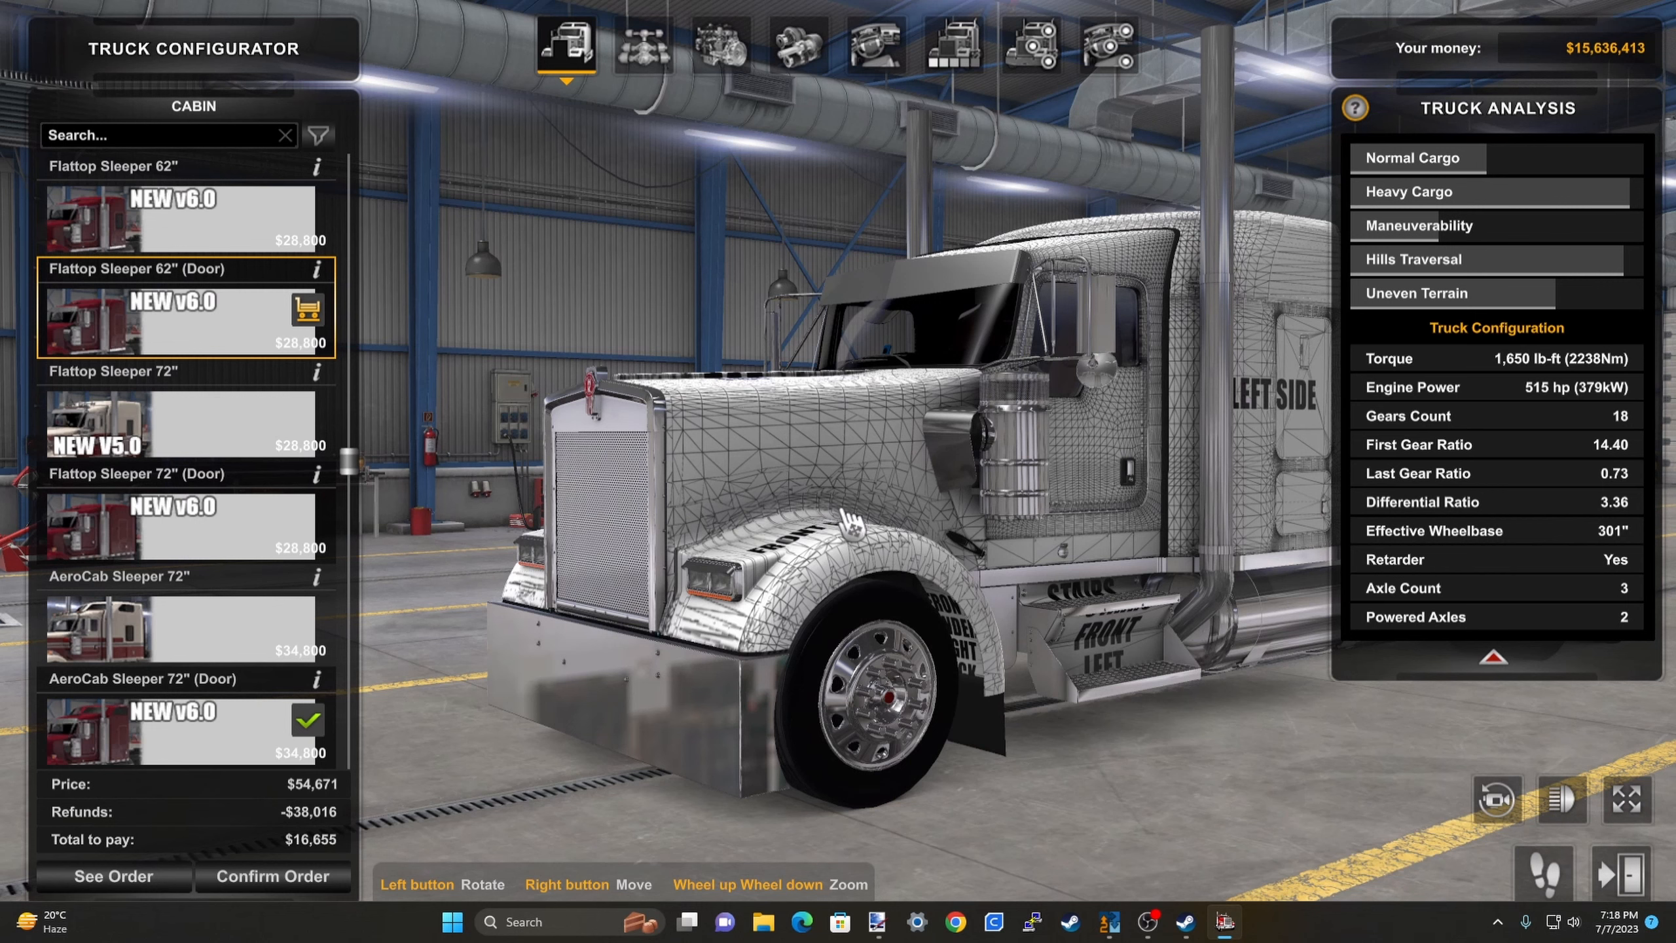
left_click_drag(923, 565, 844, 539)
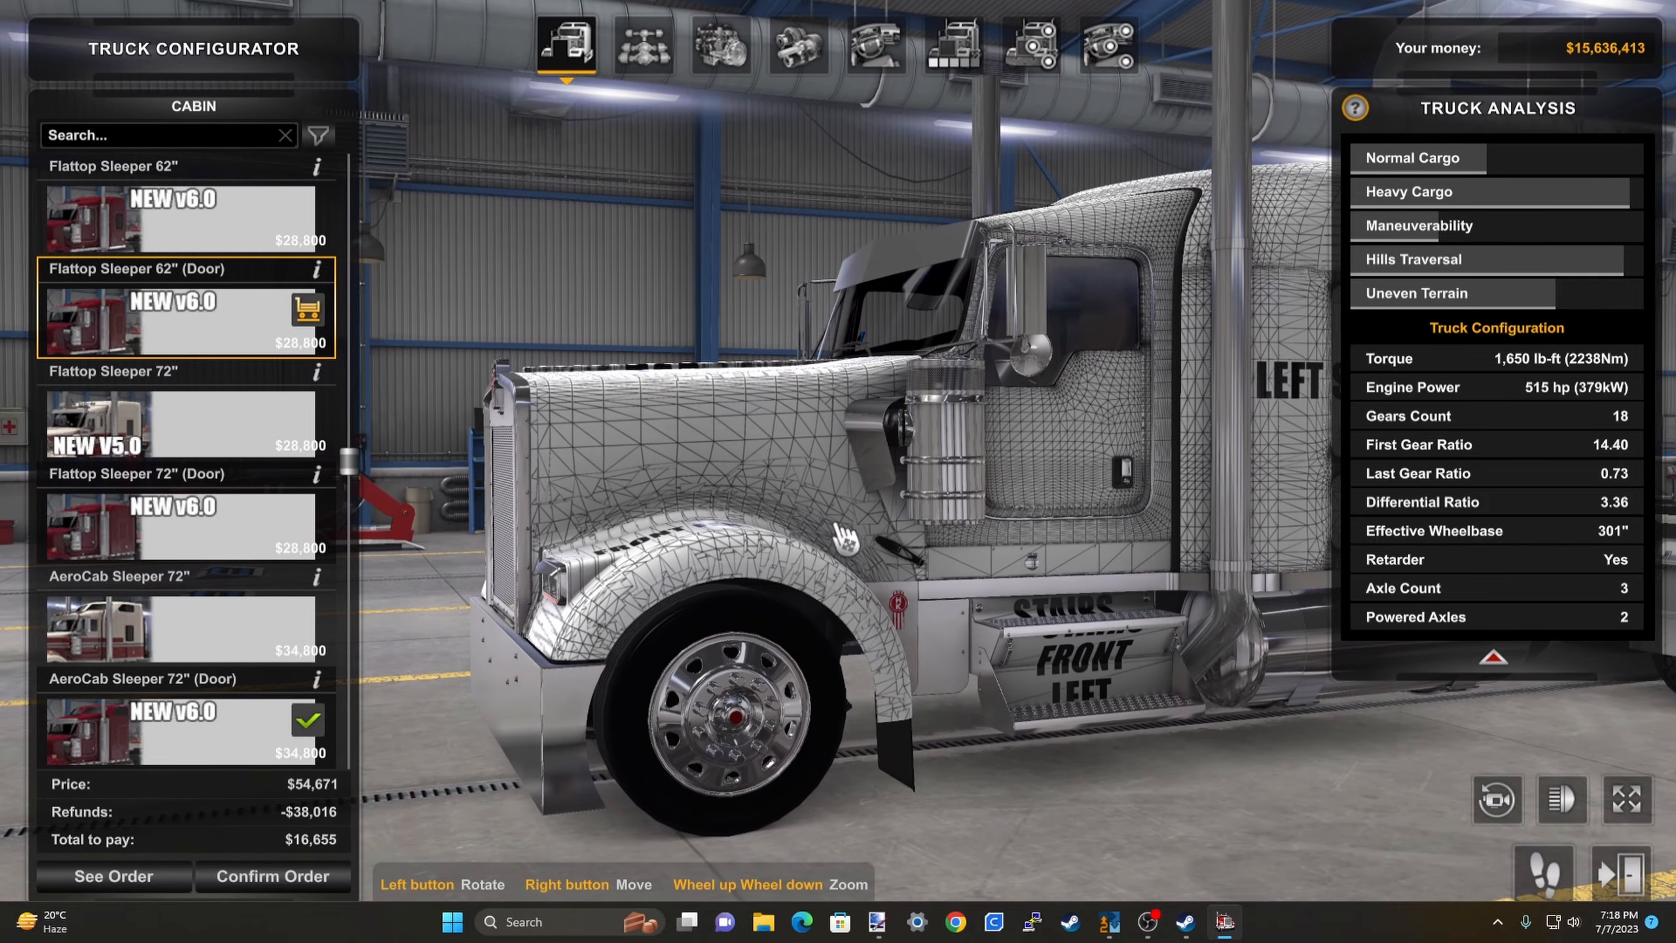
left_click_drag(972, 541, 644, 413)
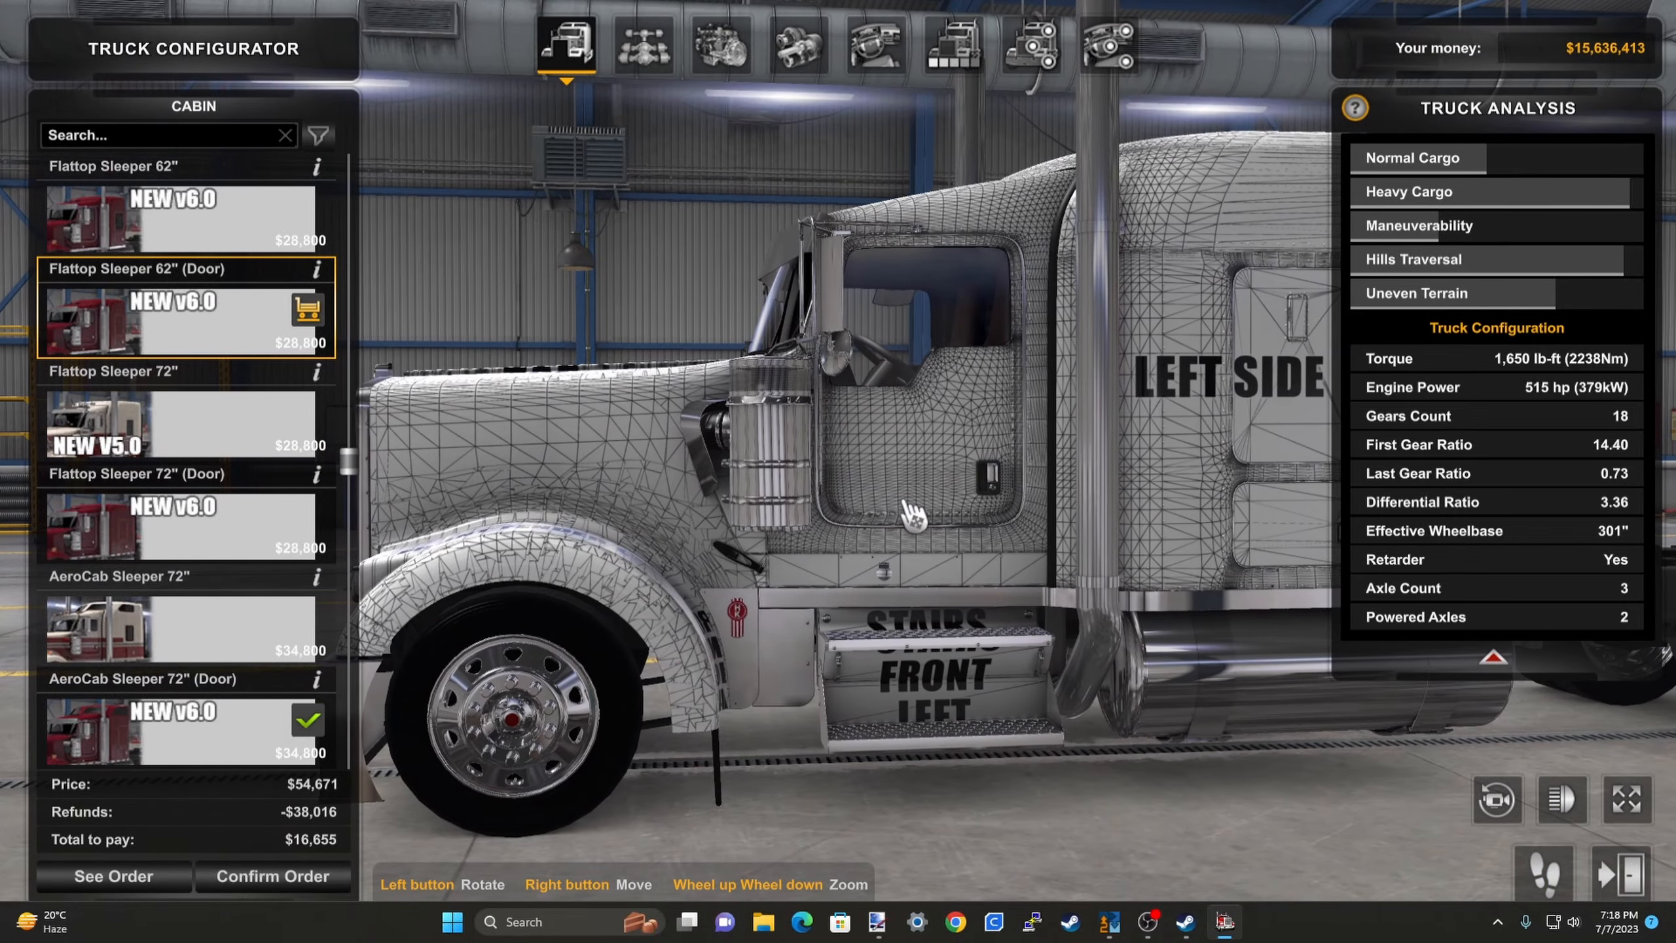
scroll(914, 504, "down", 3)
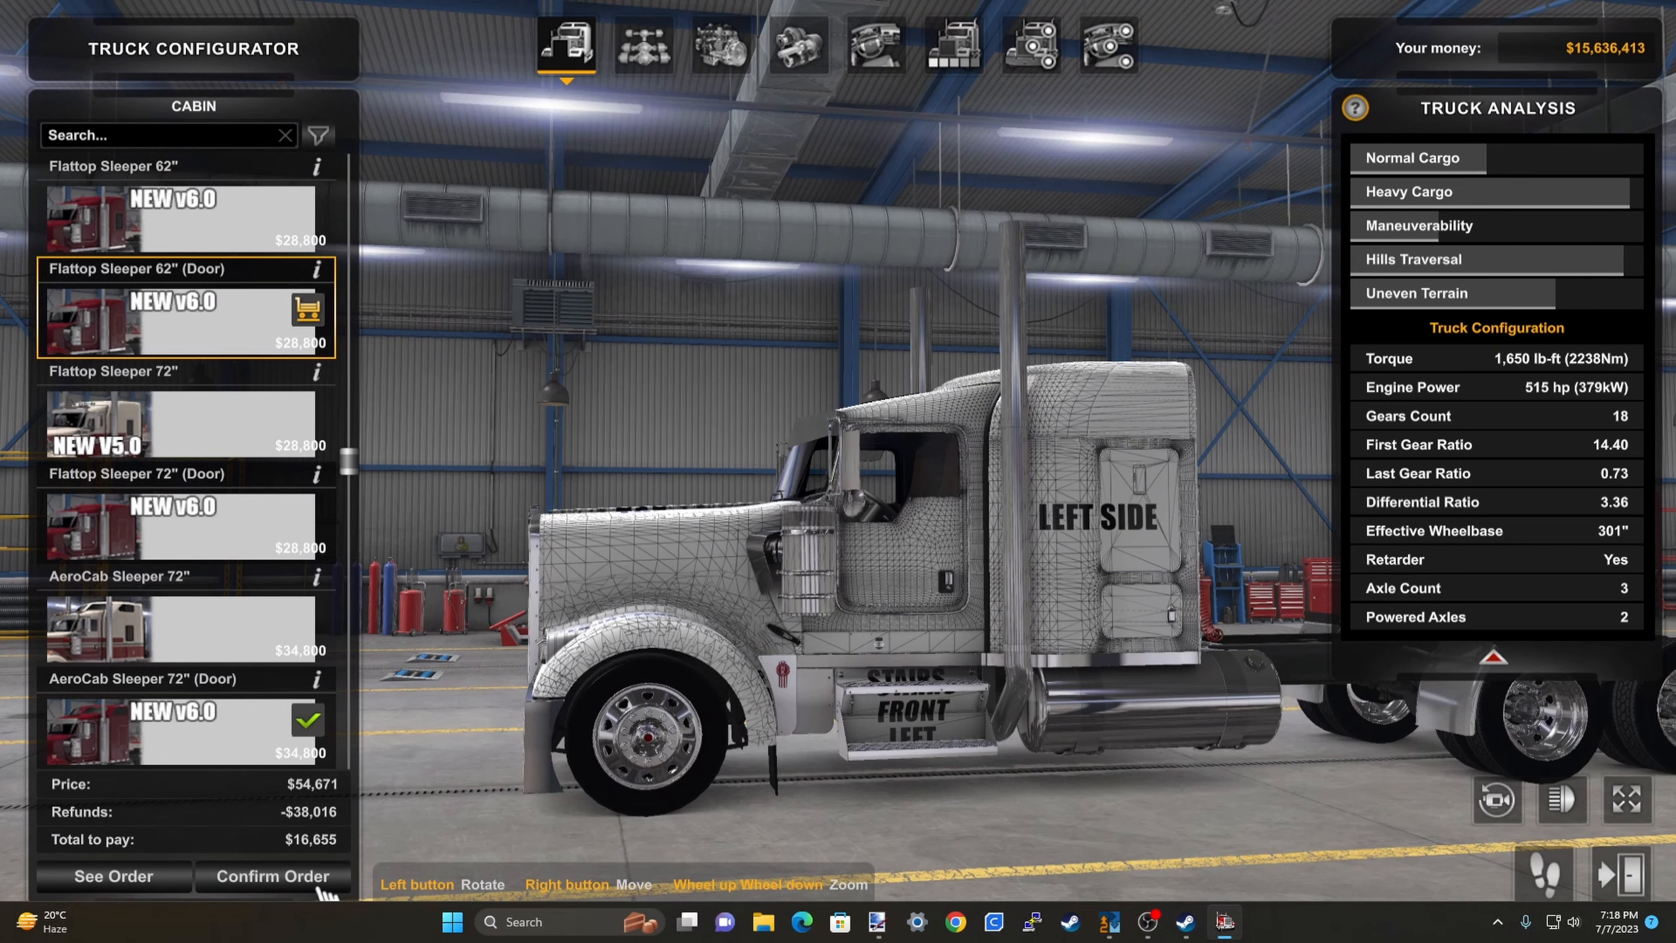
Confirm the truck's upgrade order and close the list of owned trucks.
left_click(272, 877)
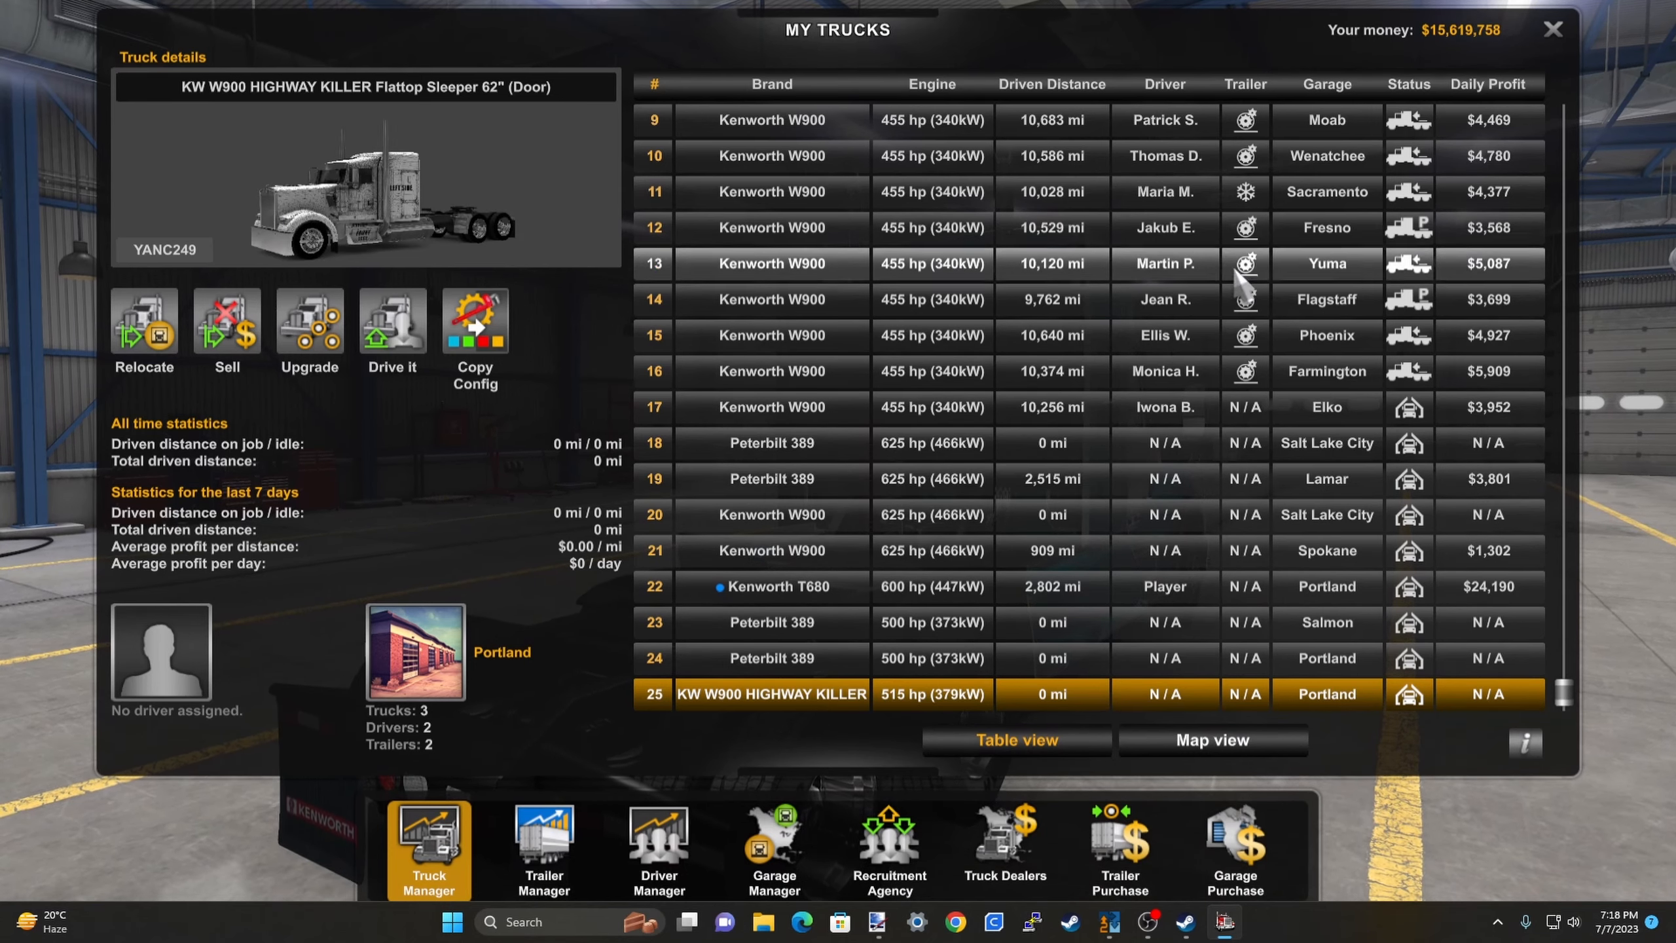
left_click(1553, 30)
left_click(1558, 34)
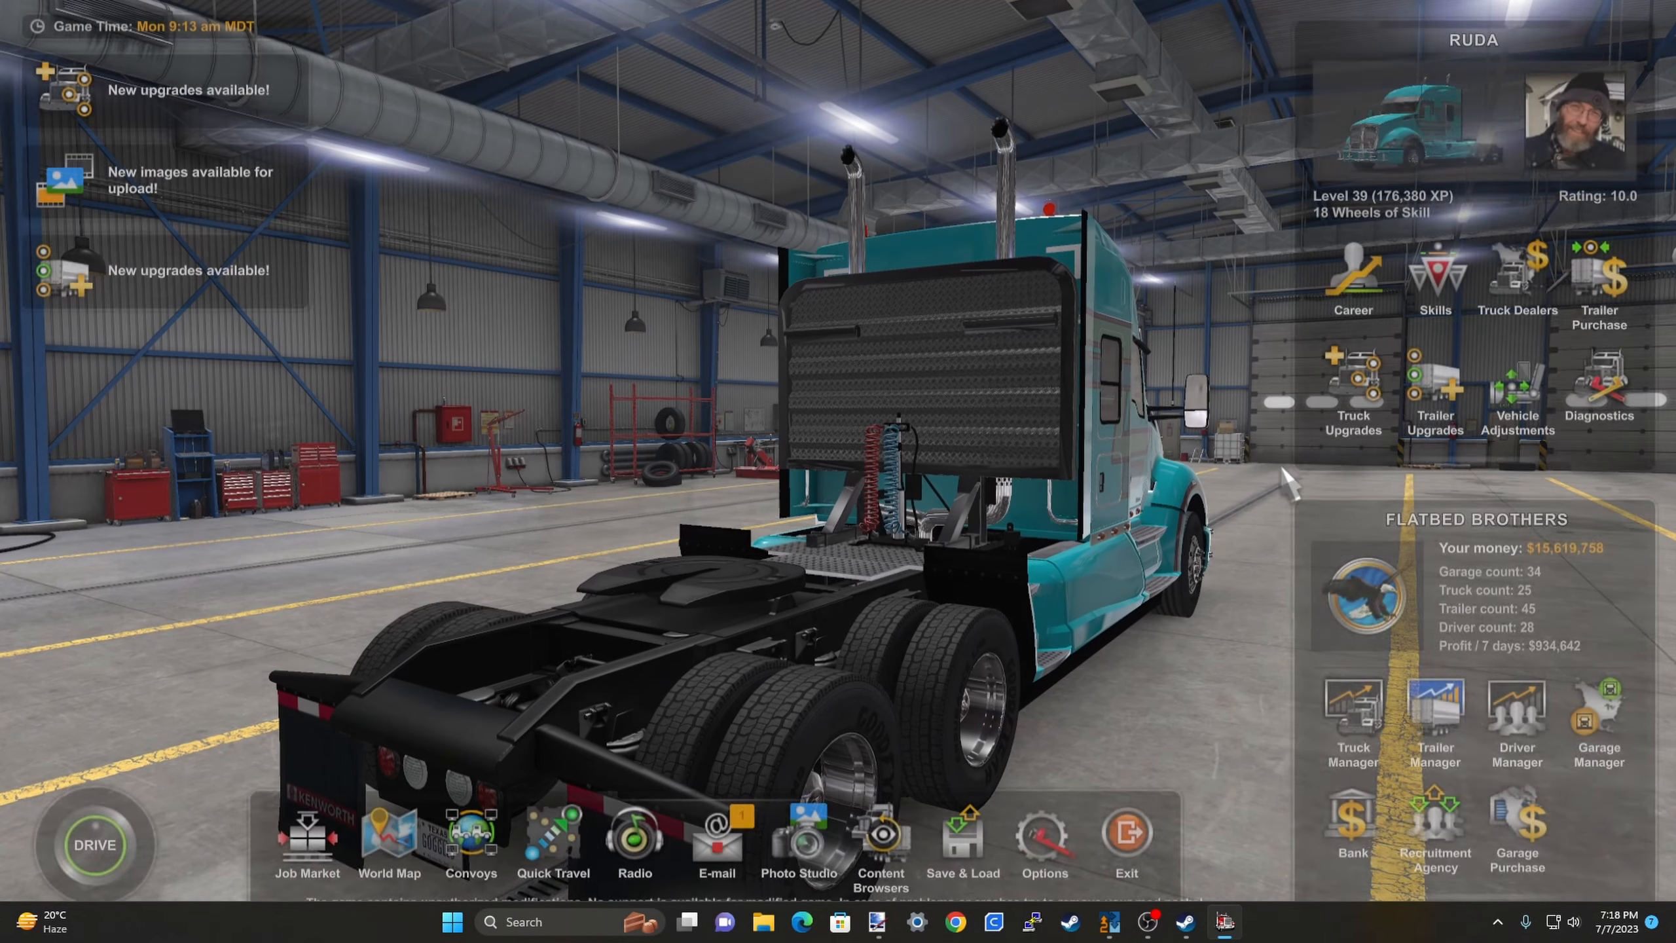
Exit the game to the launchpad and confirm leaving the current profile.
left_click(1140, 857)
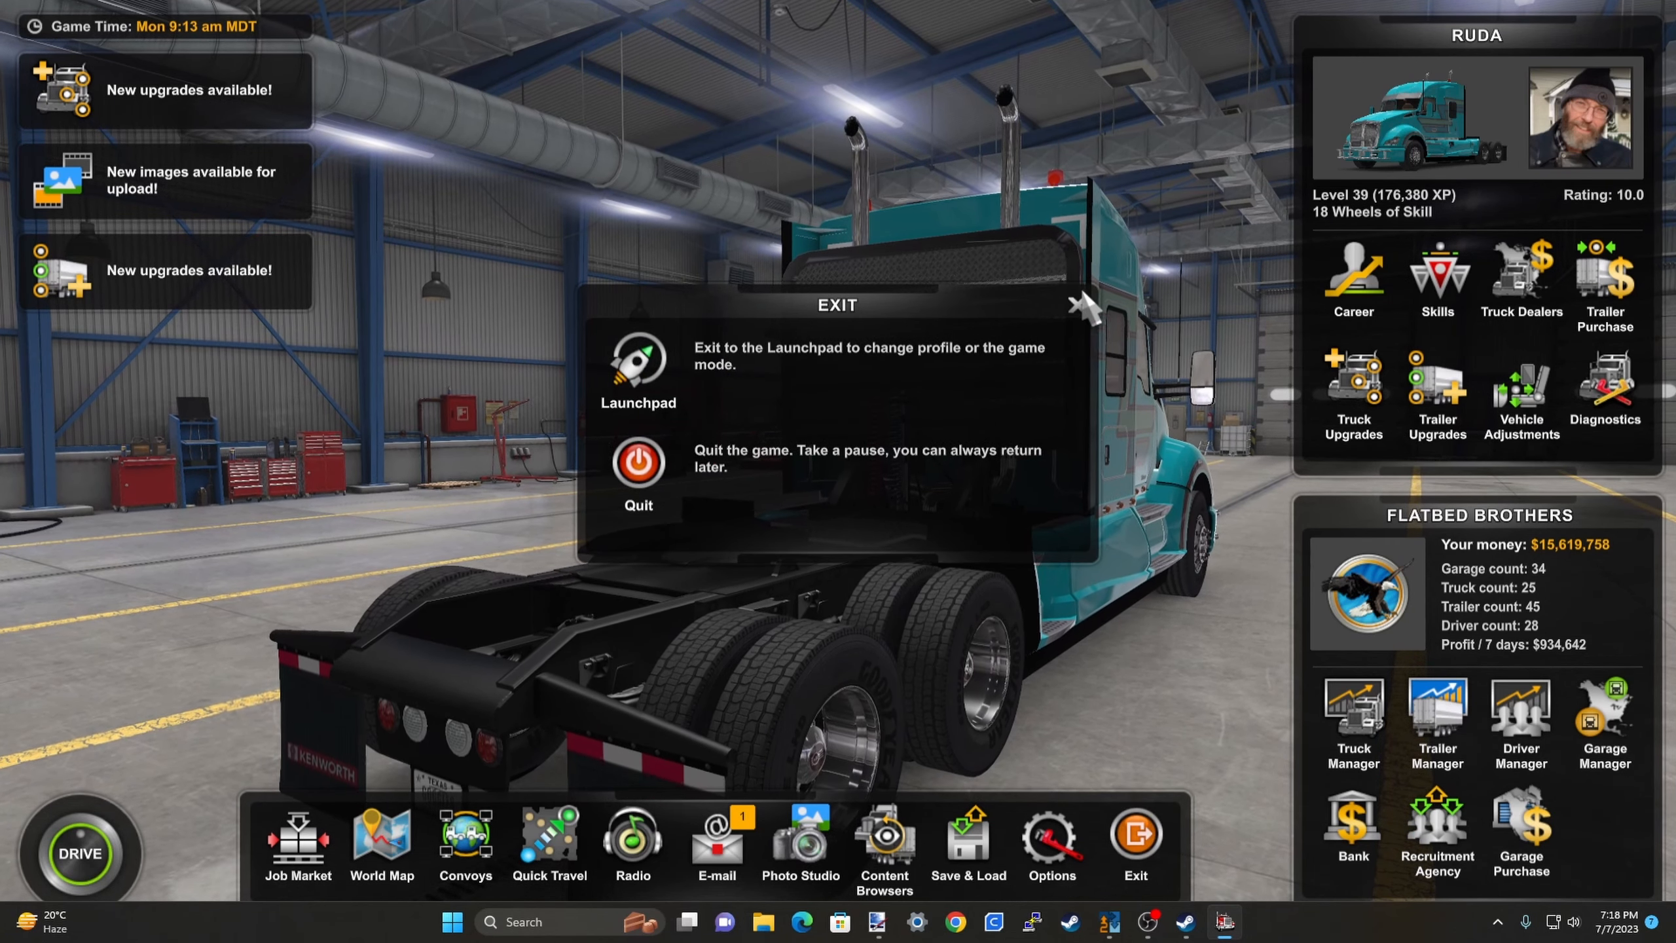
key("Escape")
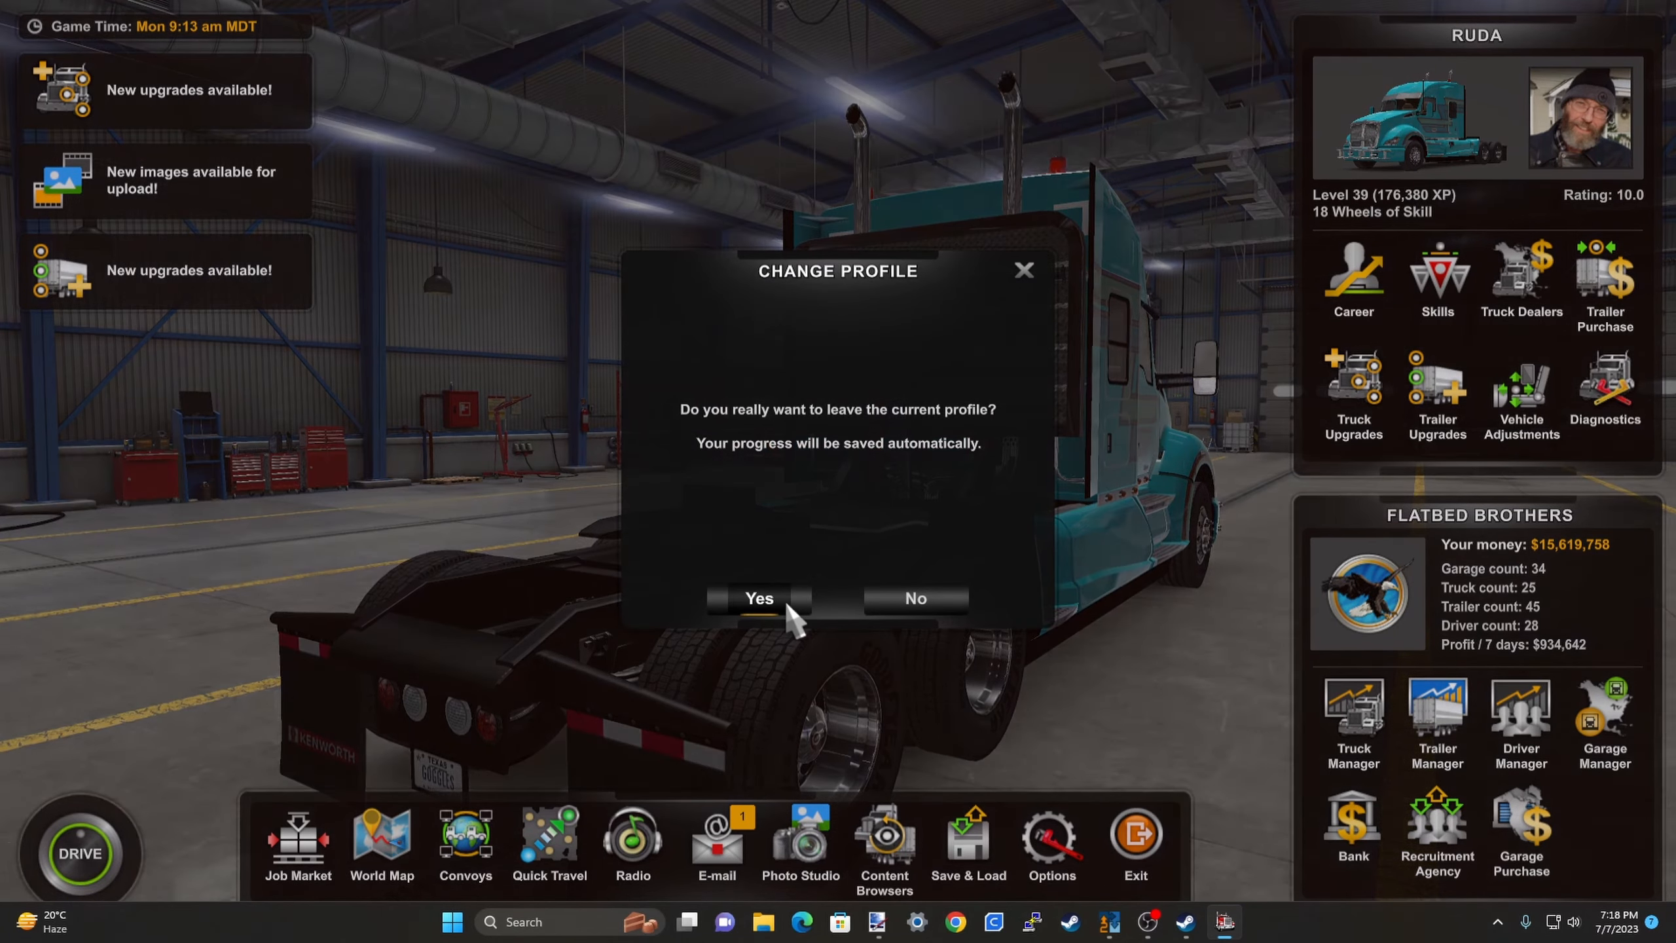
left_click(792, 609)
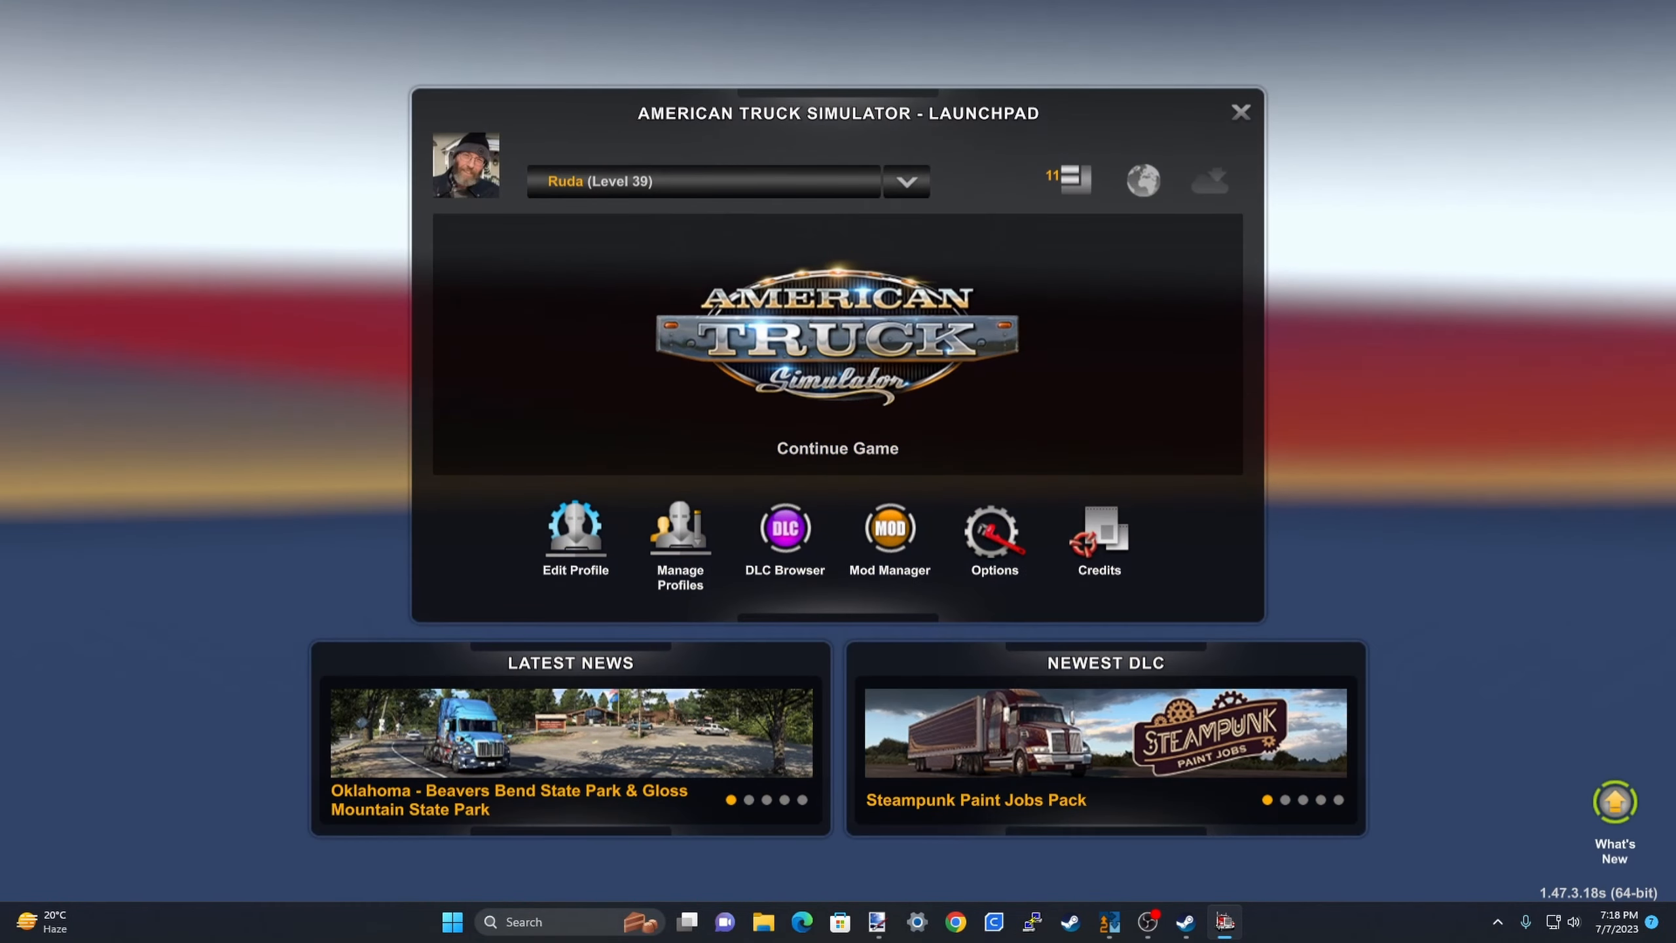
Switch to paint.net with the test.dds skin template and look over its layout of truck parts.
key("alt+Tab")
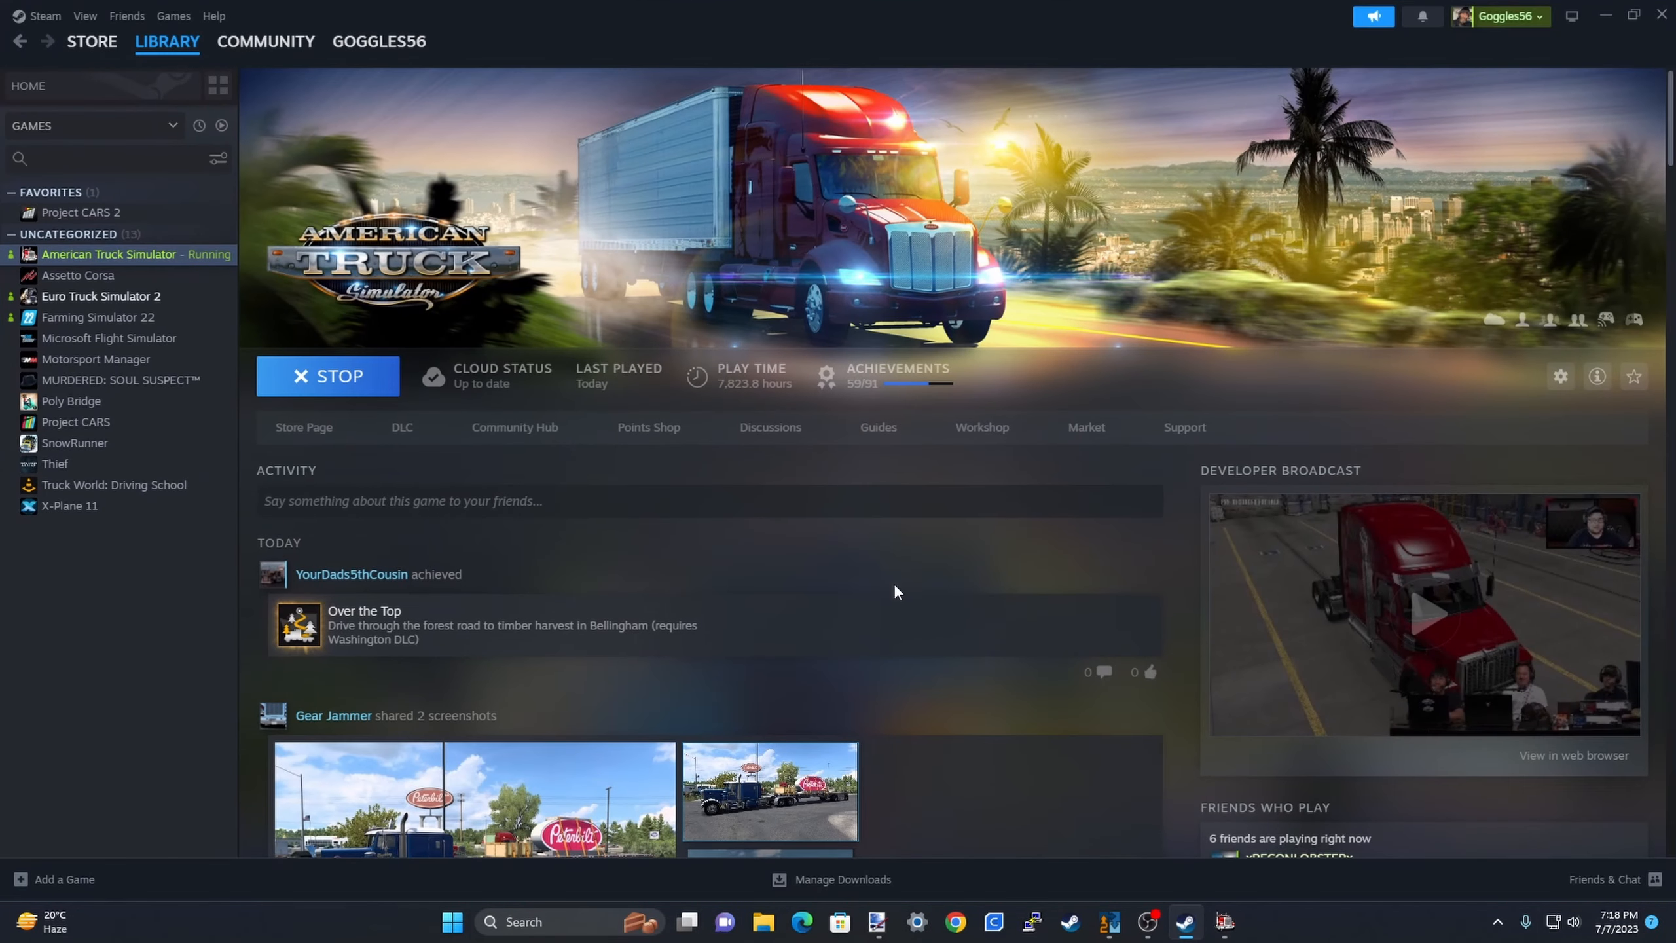
mouse_move(873, 926)
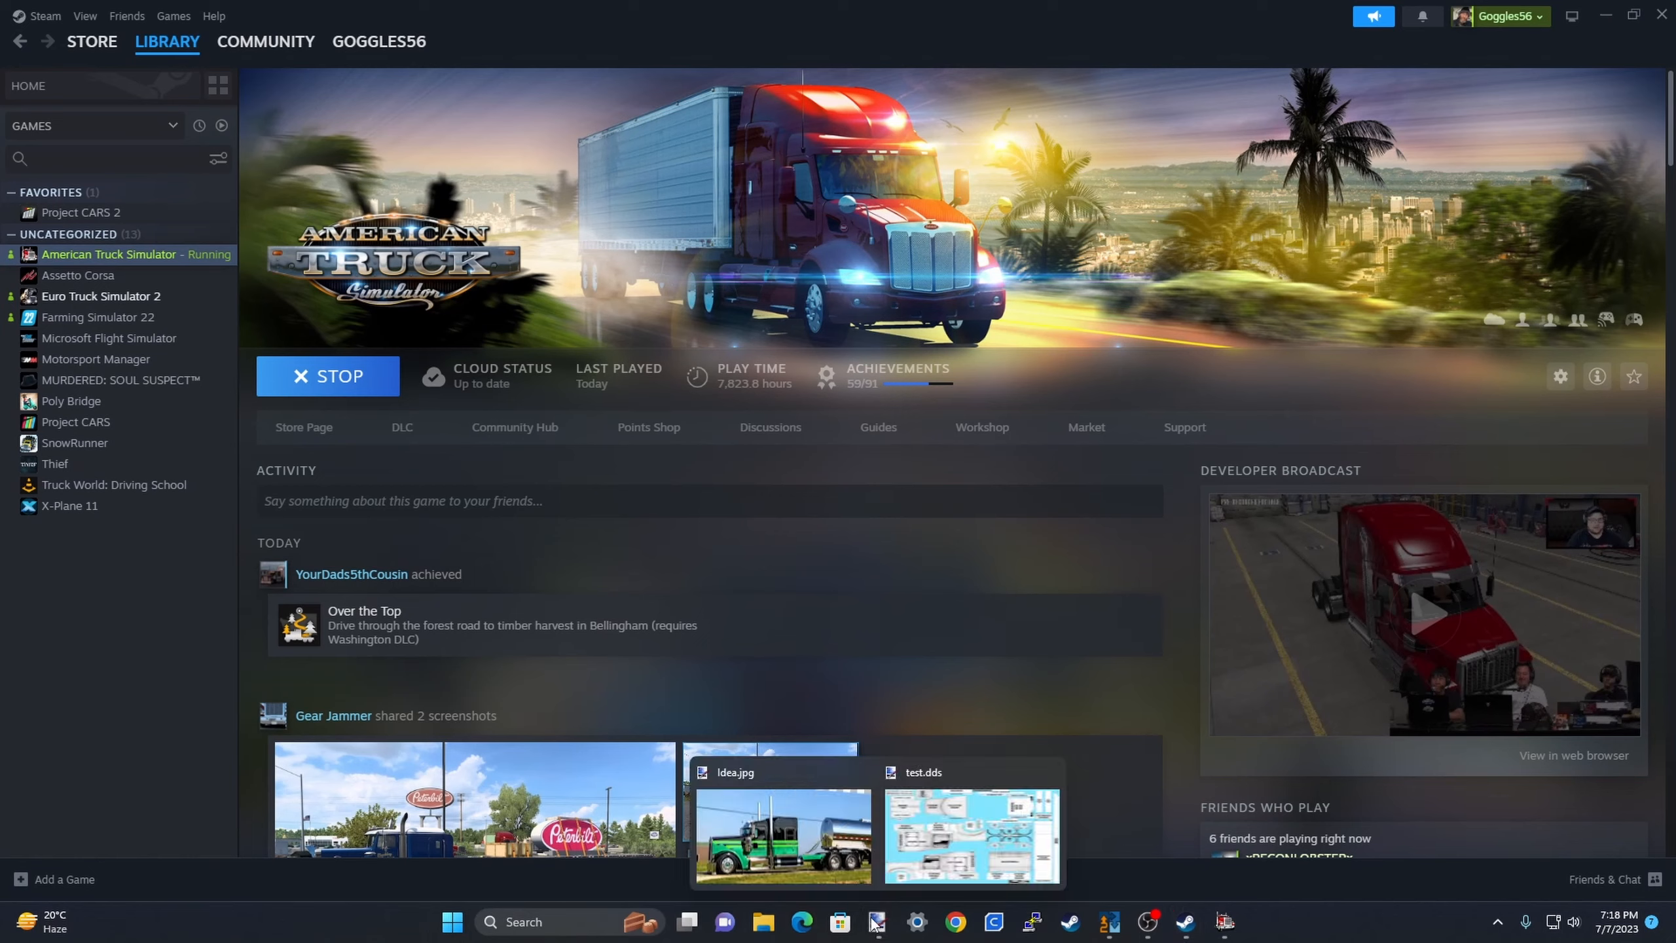
left_click(942, 848)
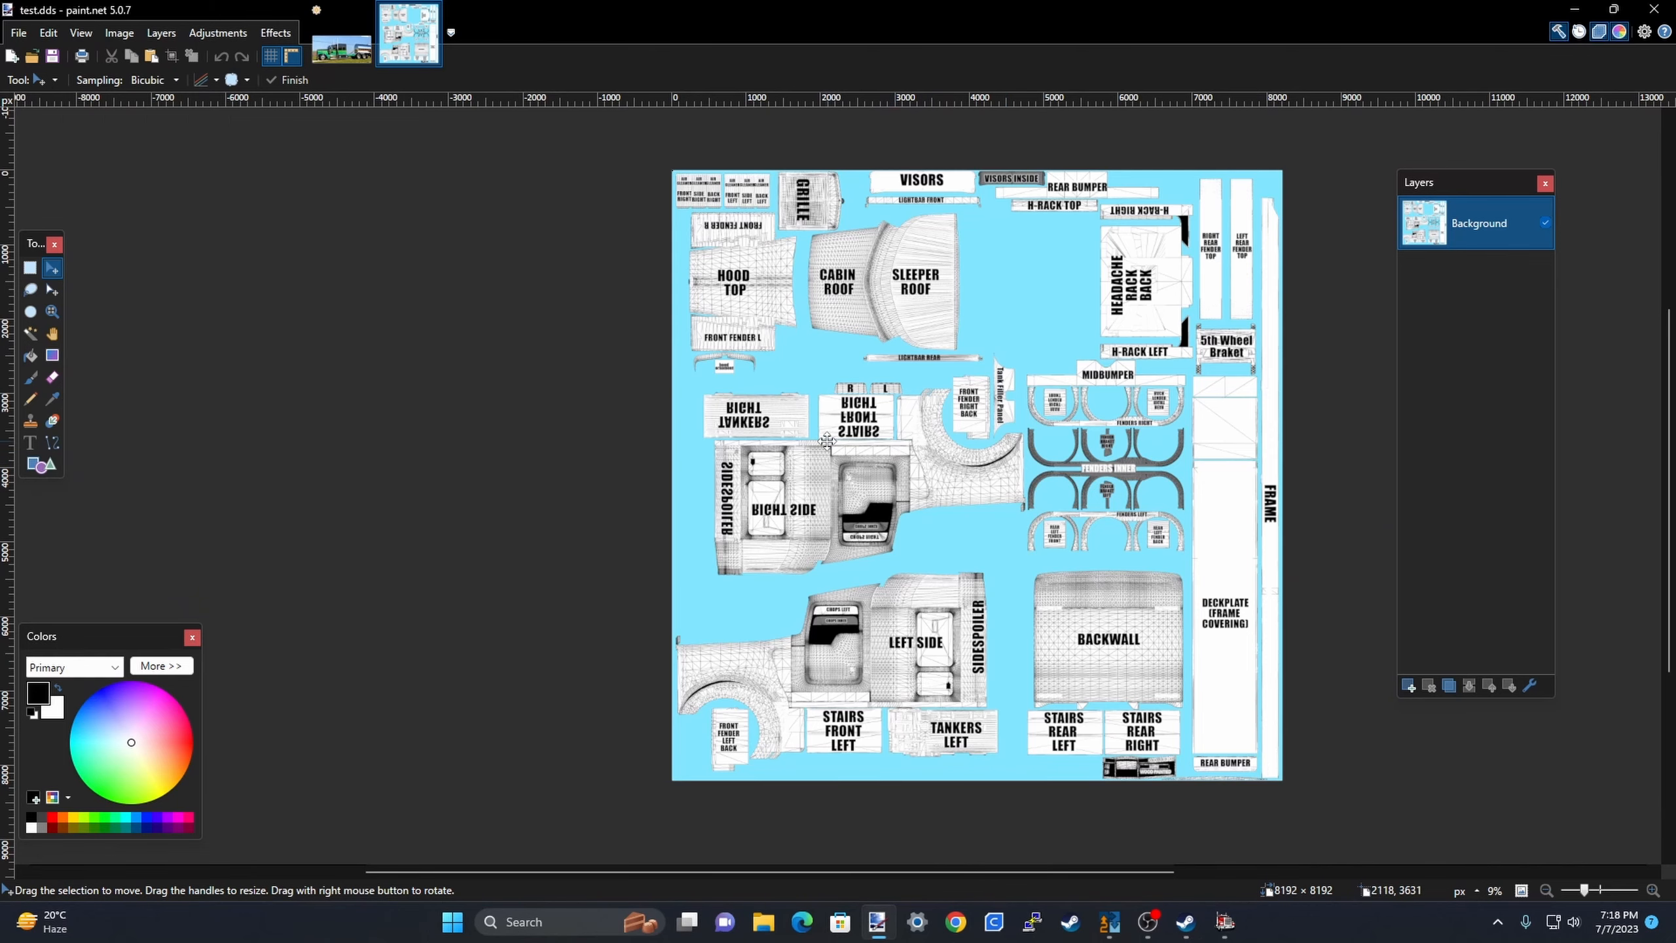
scroll(751, 435, "up", 3)
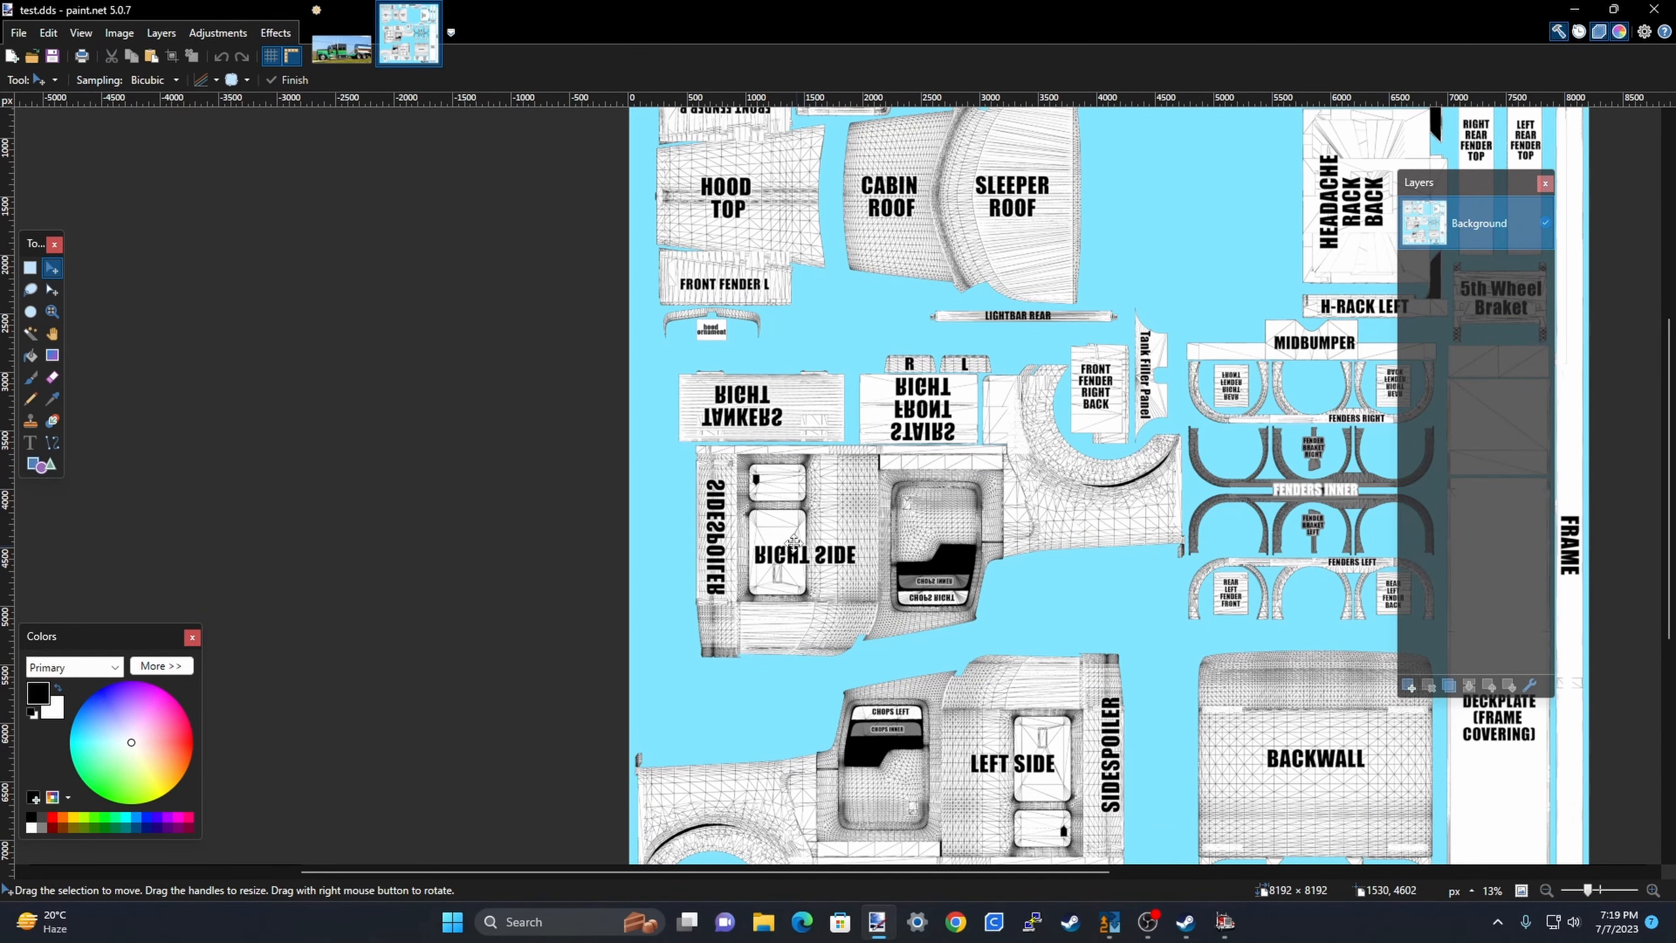
scroll(515, 423, "down", 3)
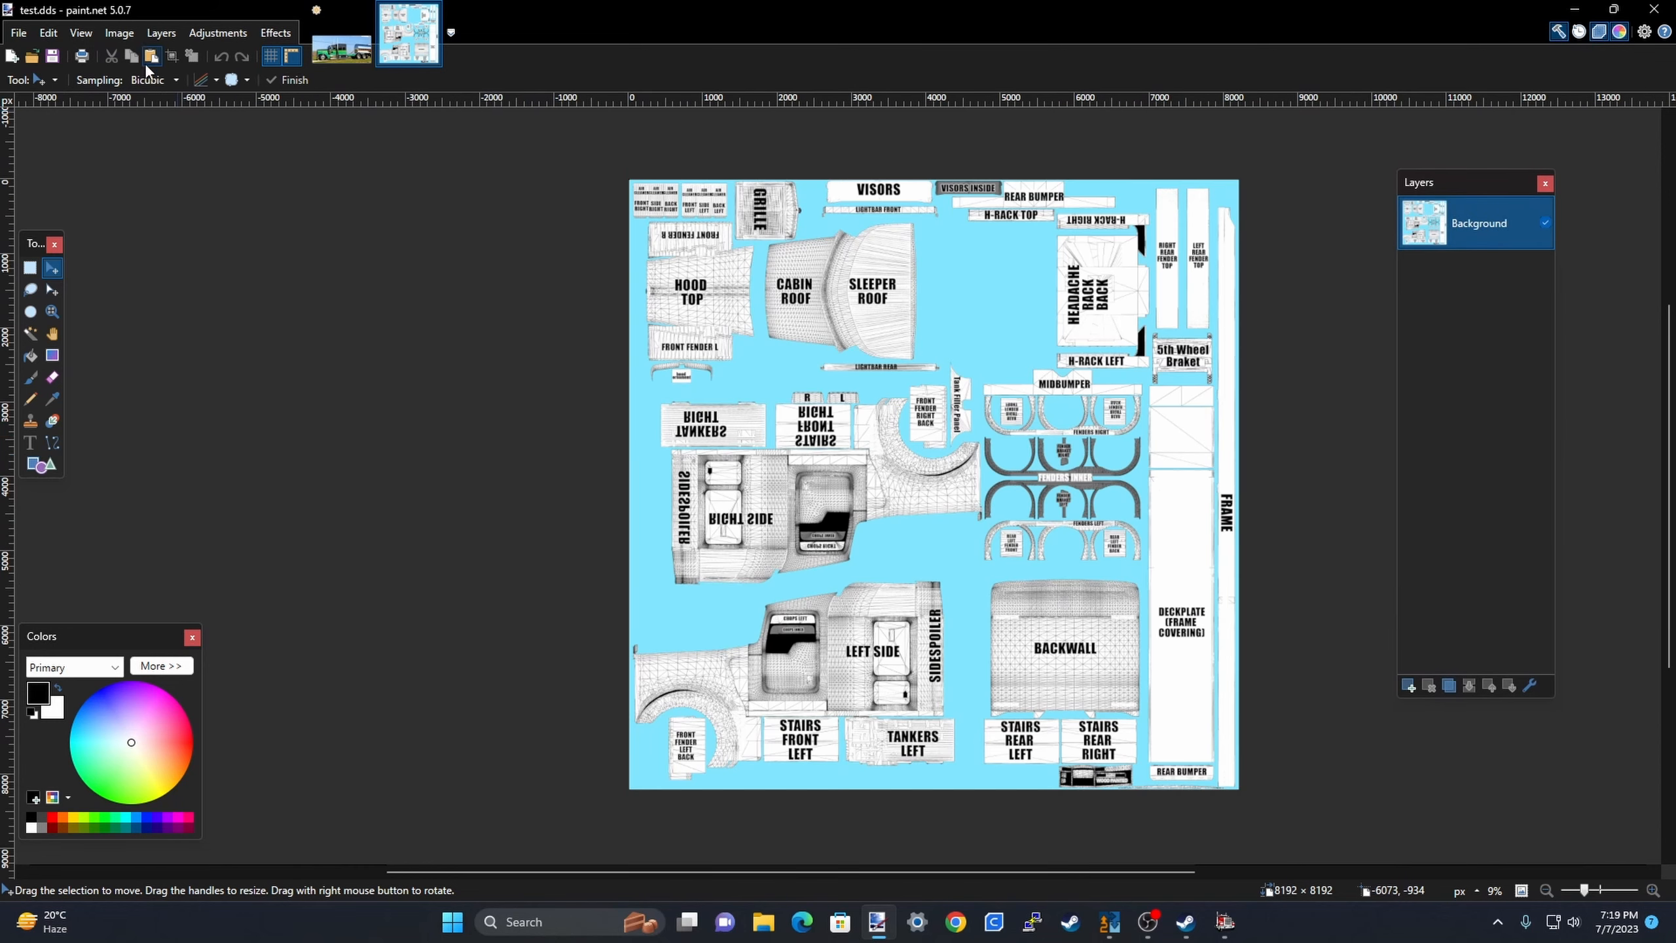
Rotate the skin template 180° to inspect the flipped right side, and rotate it back to its original orientation.
left_click(127, 36)
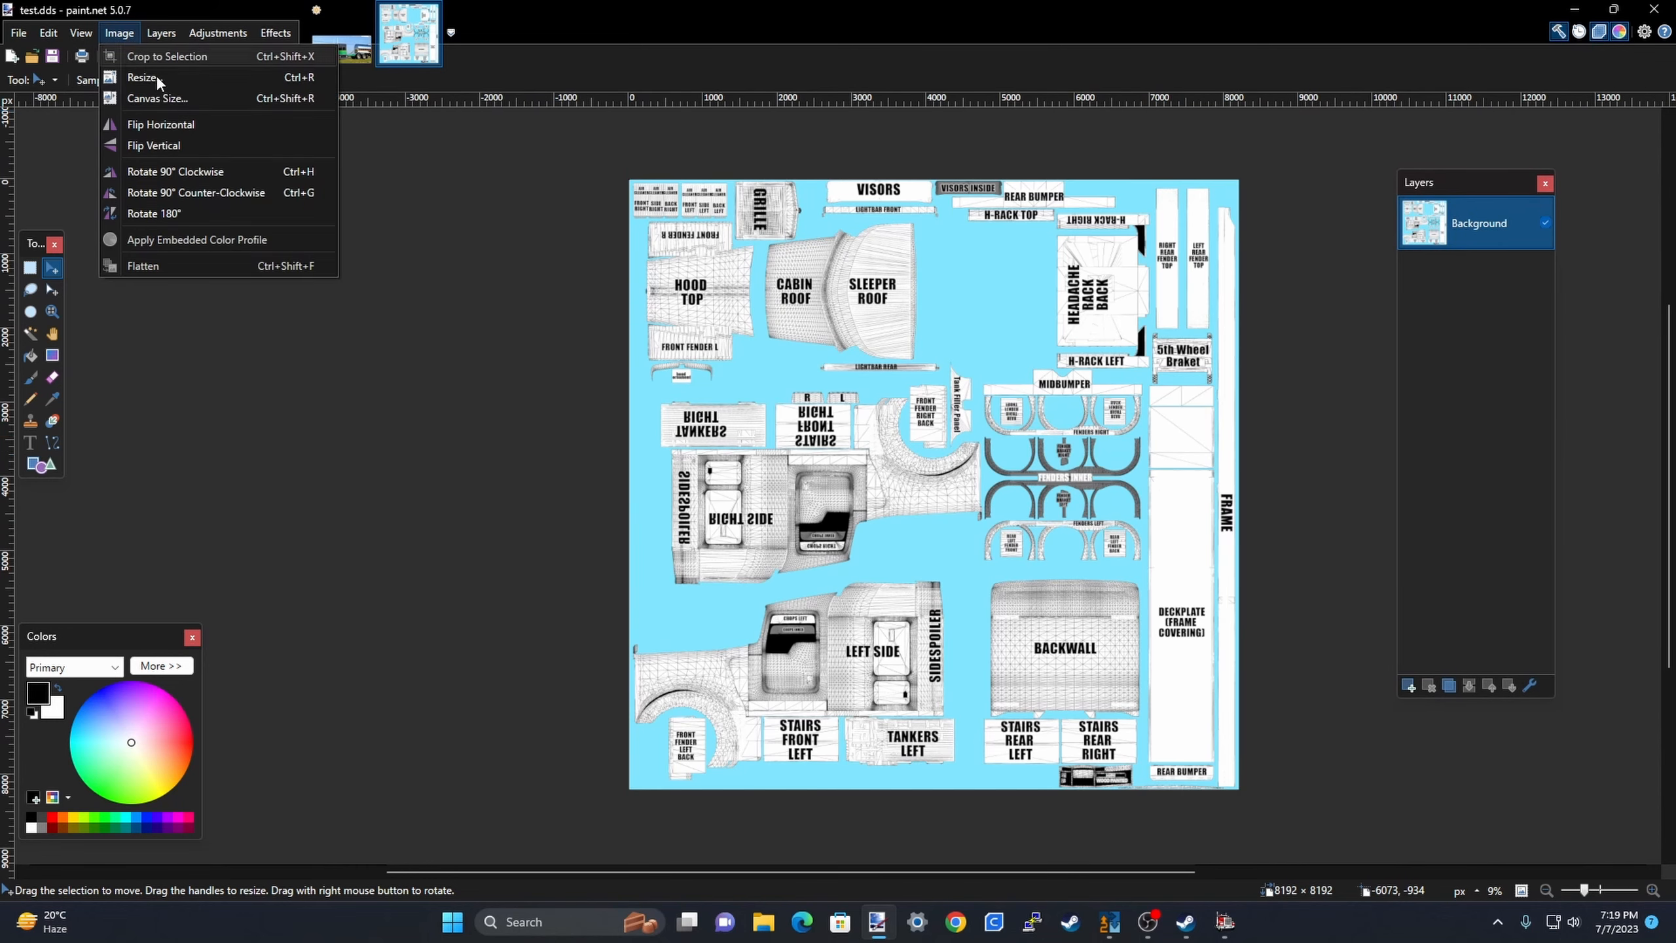
left_click(155, 214)
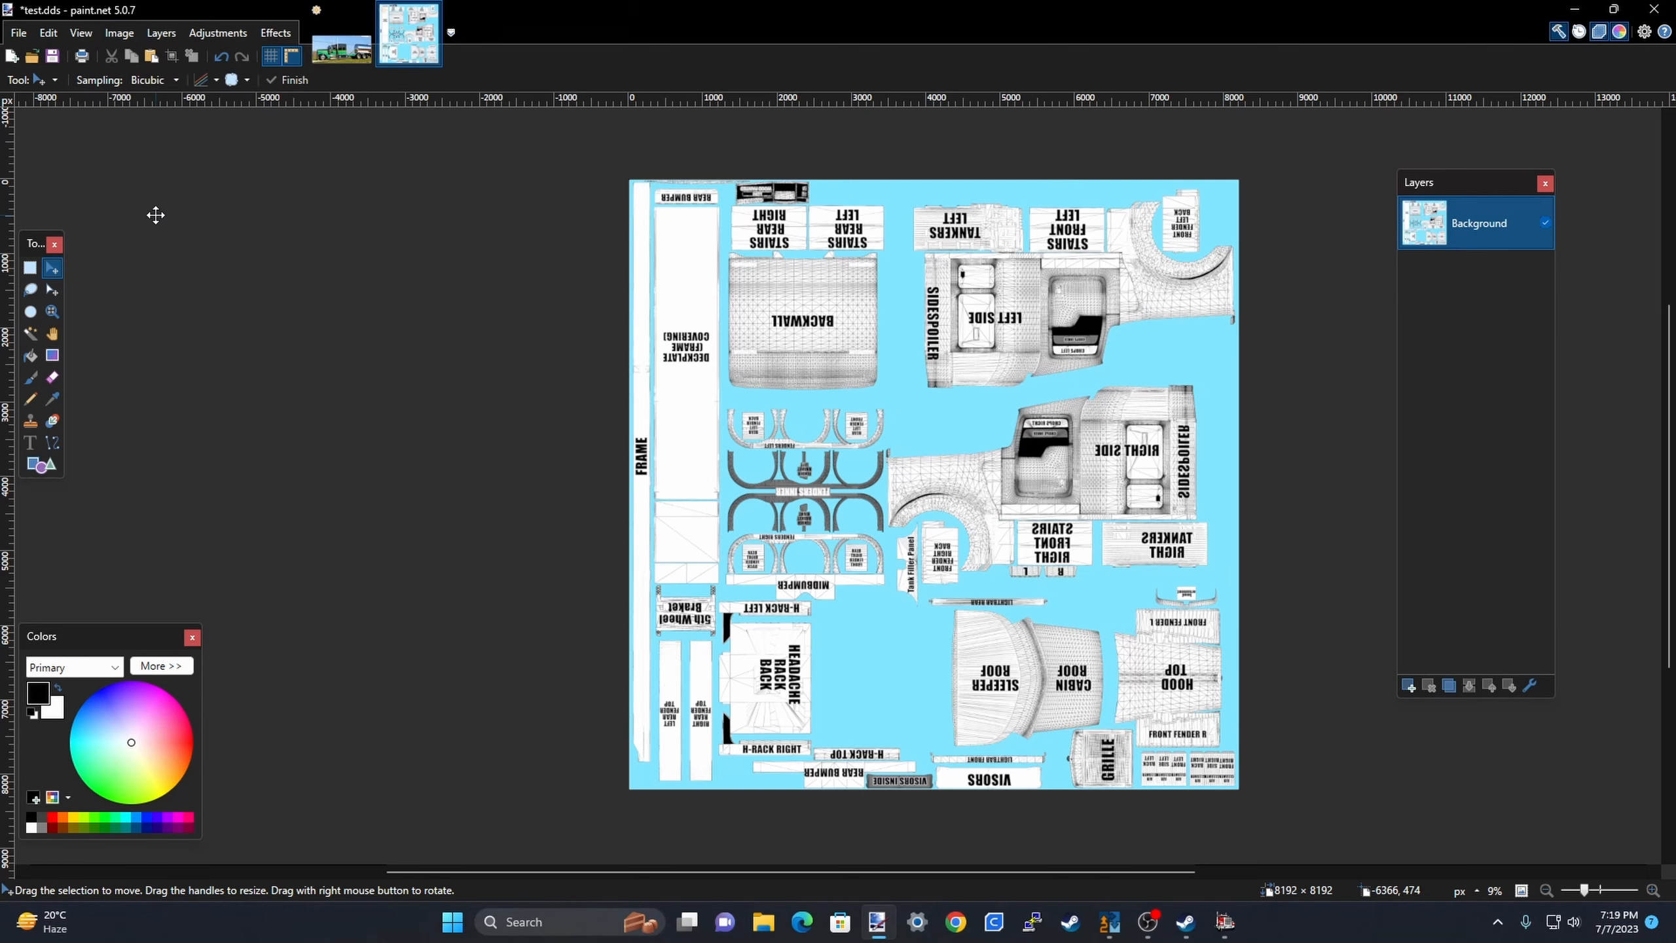
scroll(1088, 558, "up", 2)
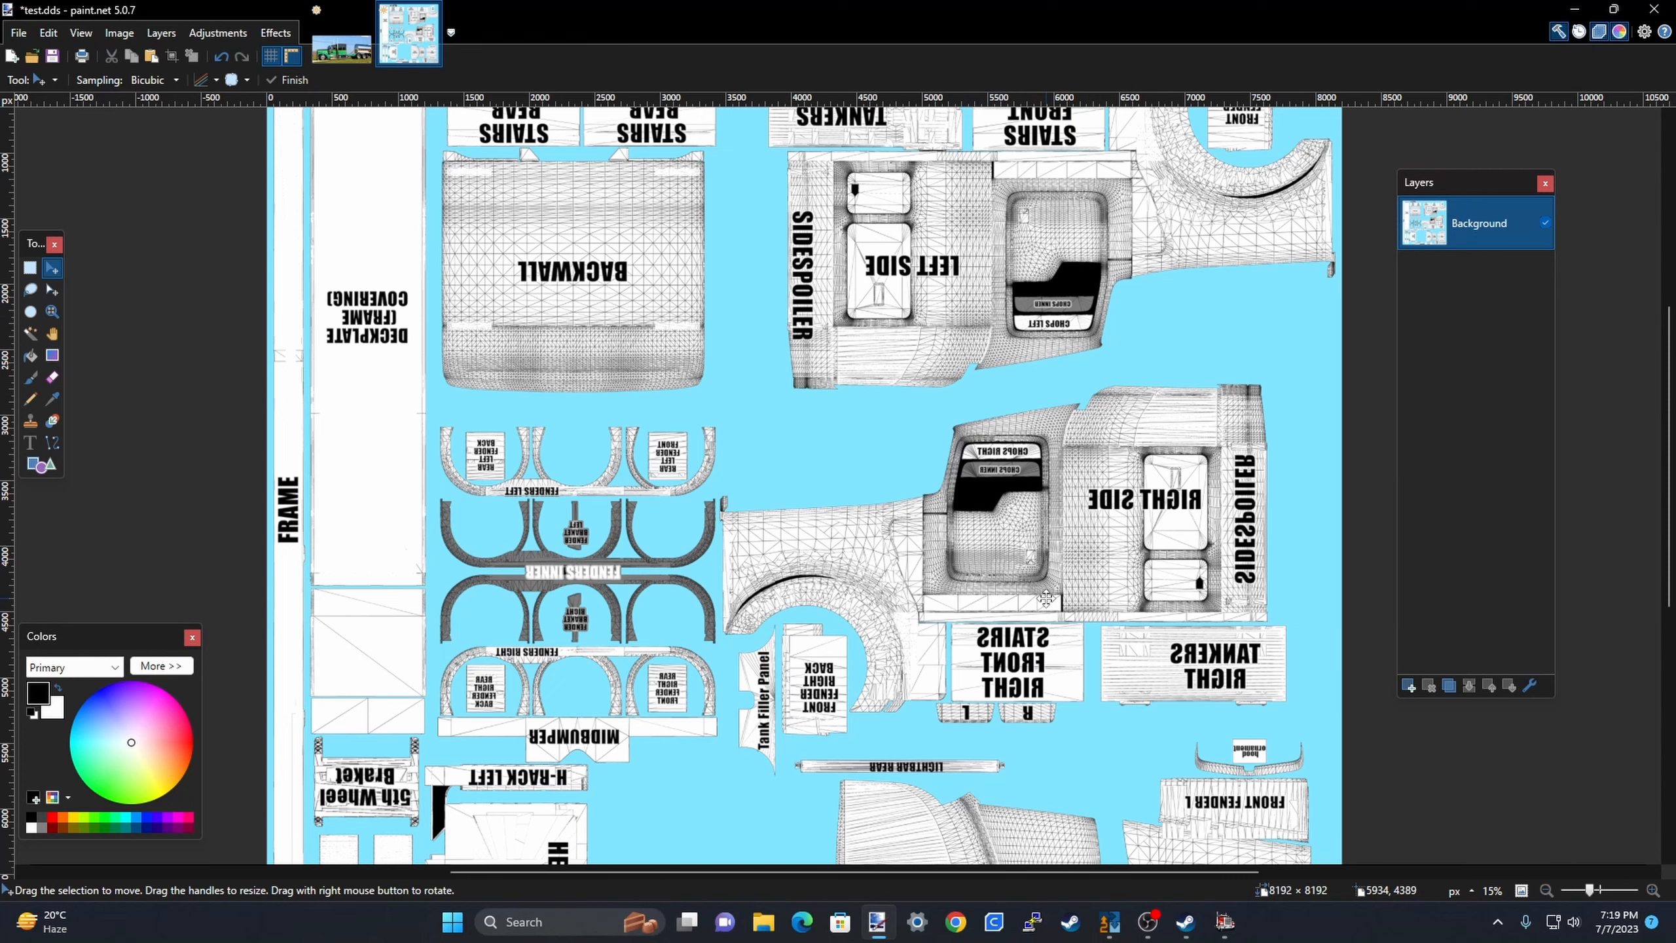
key("ctrl+minus")
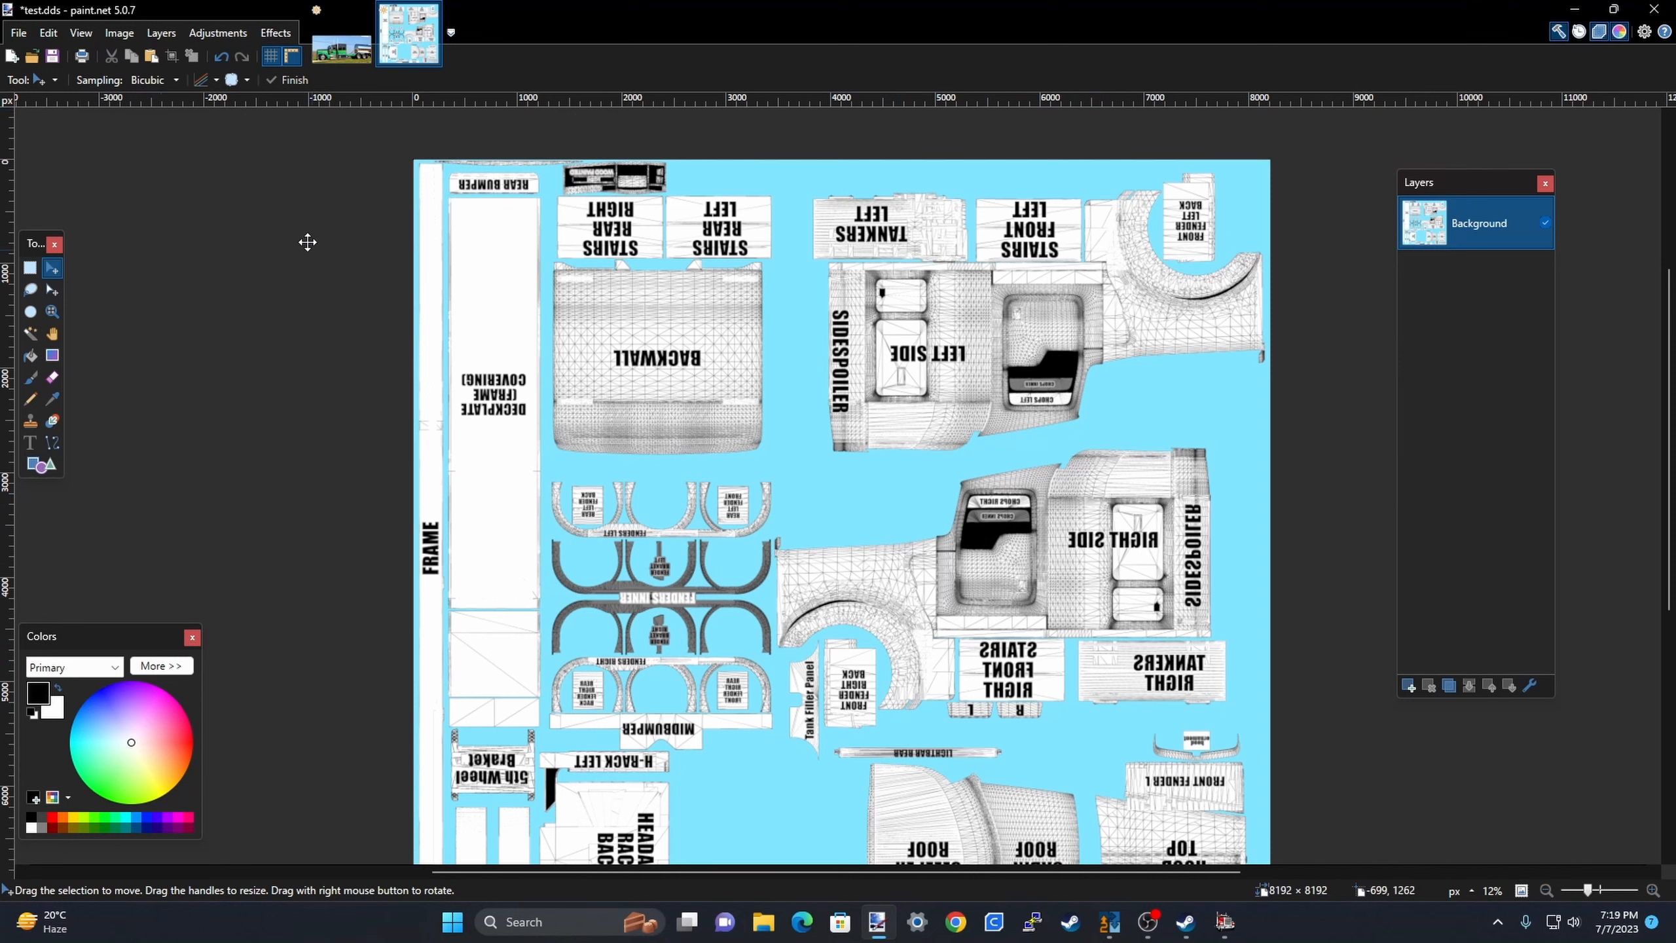
left_click(121, 33)
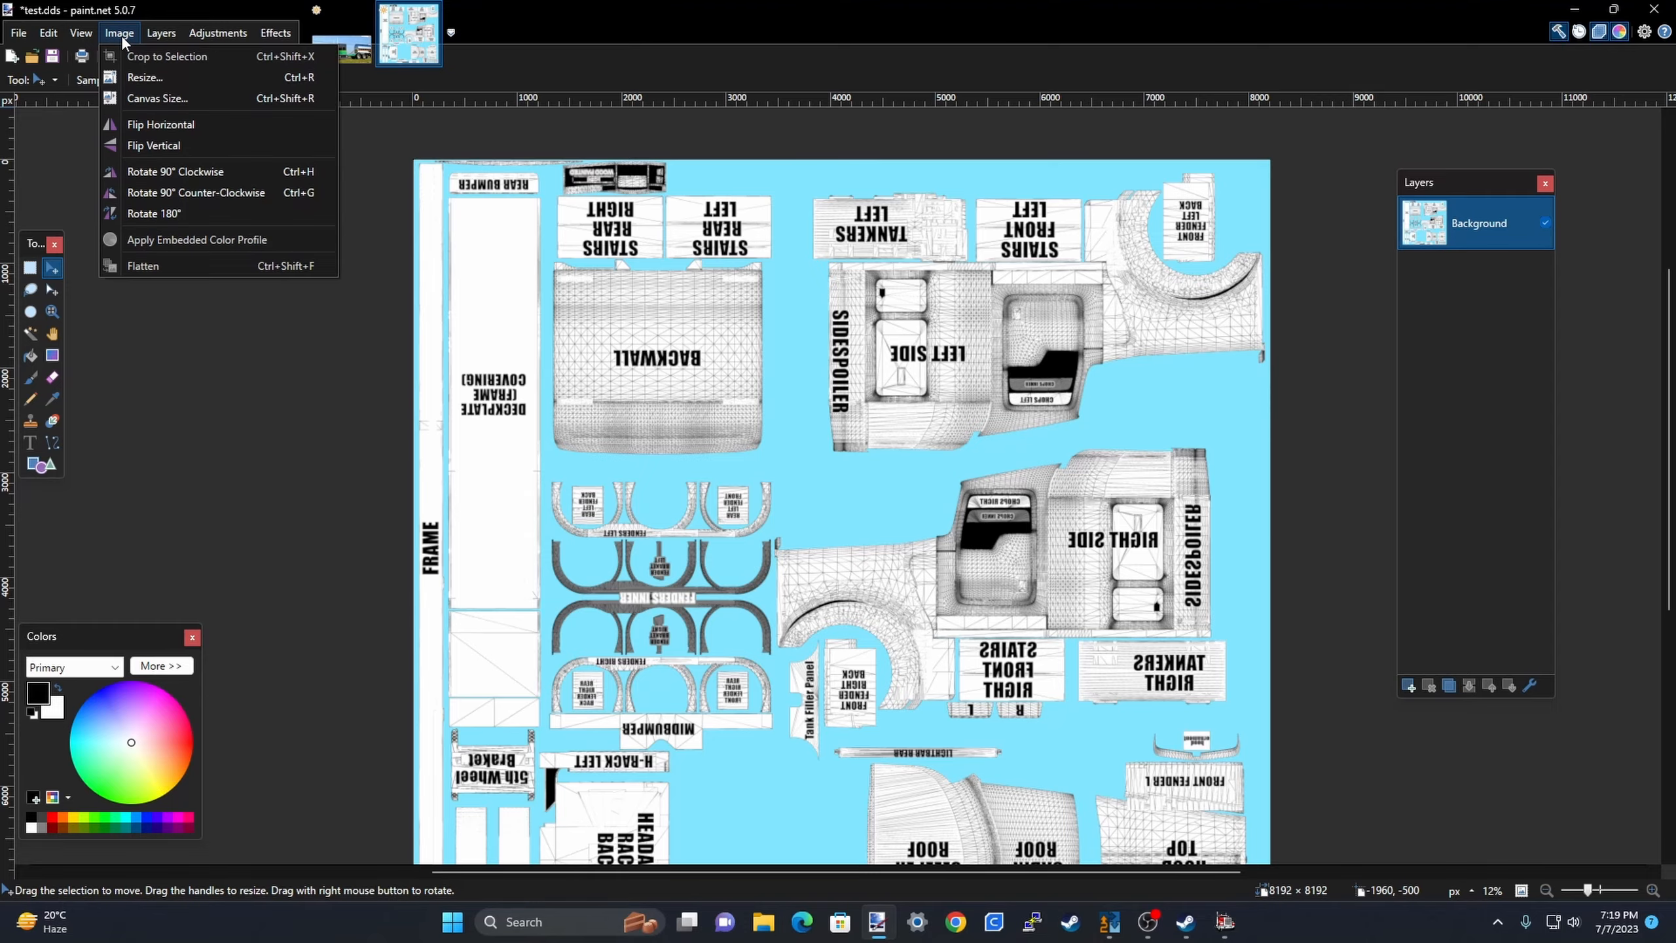
left_click(151, 213)
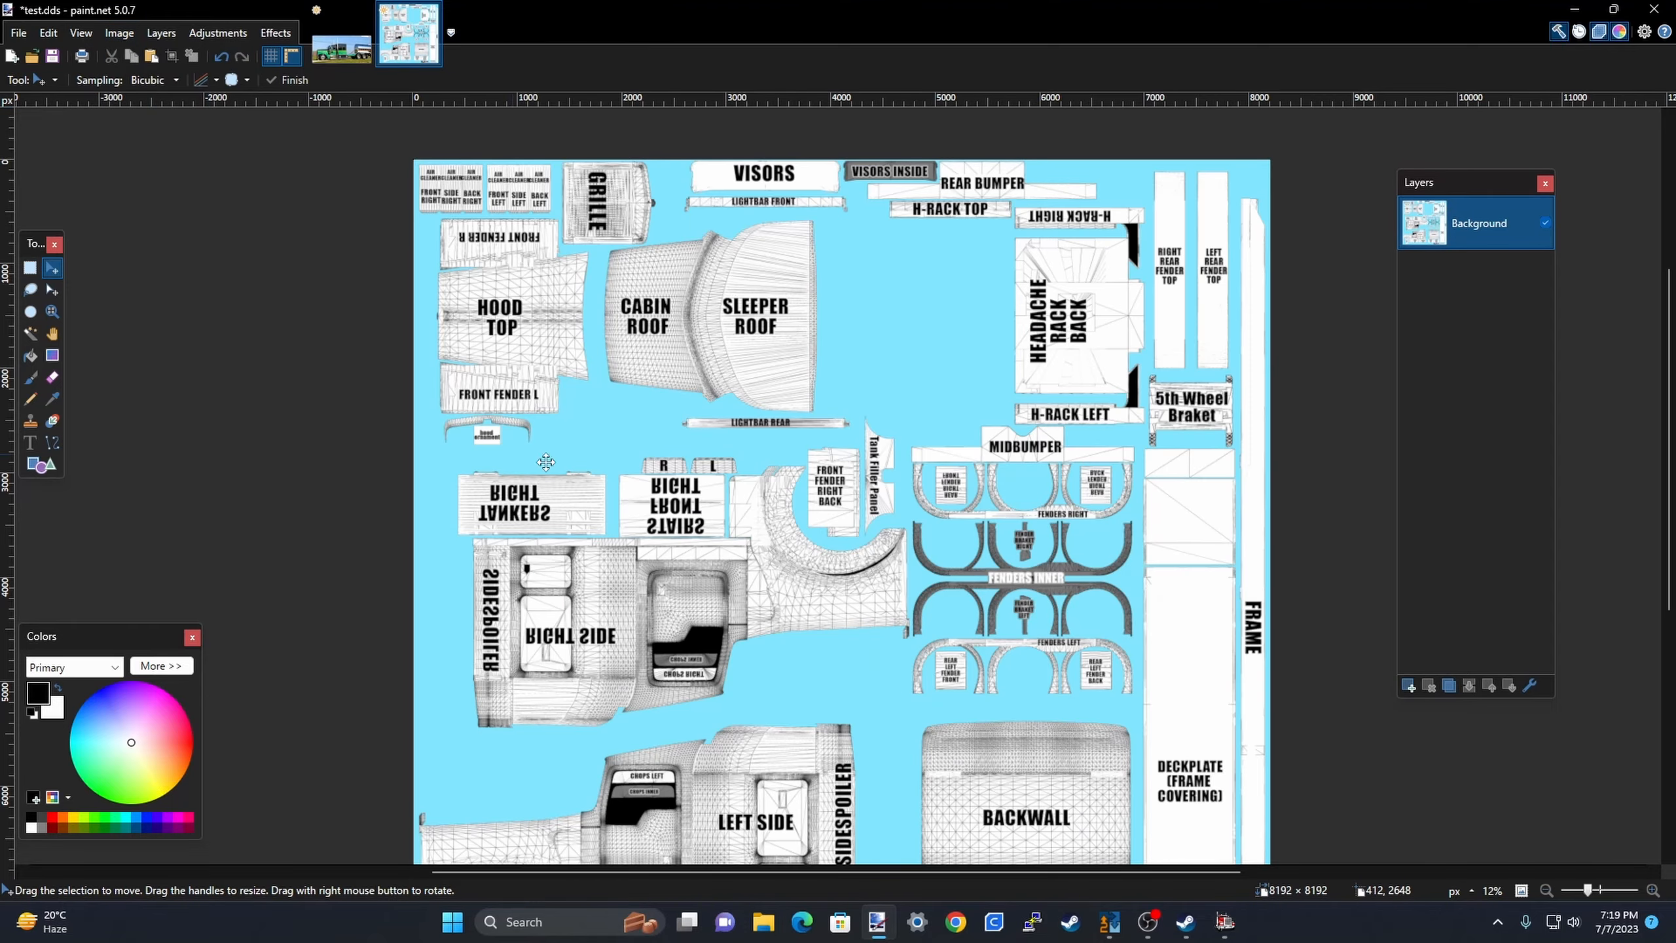
Set up the Shapes tool for ellipse outlines with a brush size of 5.
scroll(921, 326, "down", 1)
scroll(684, 599, "up", 5)
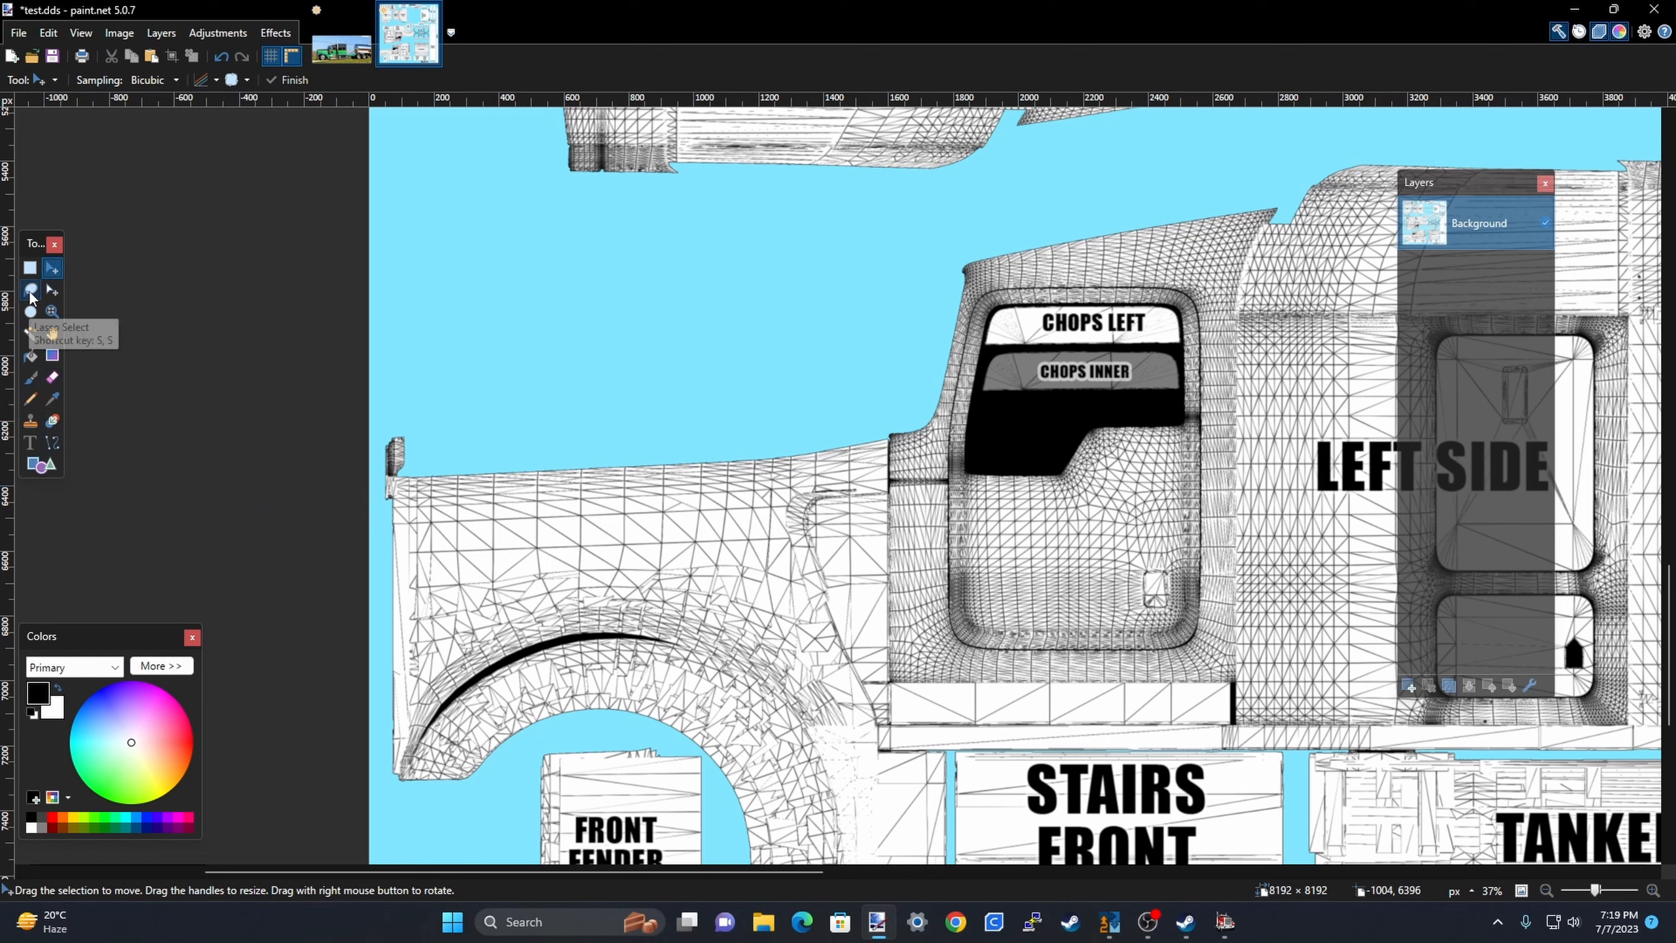
left_click(53, 466)
left_click(321, 82)
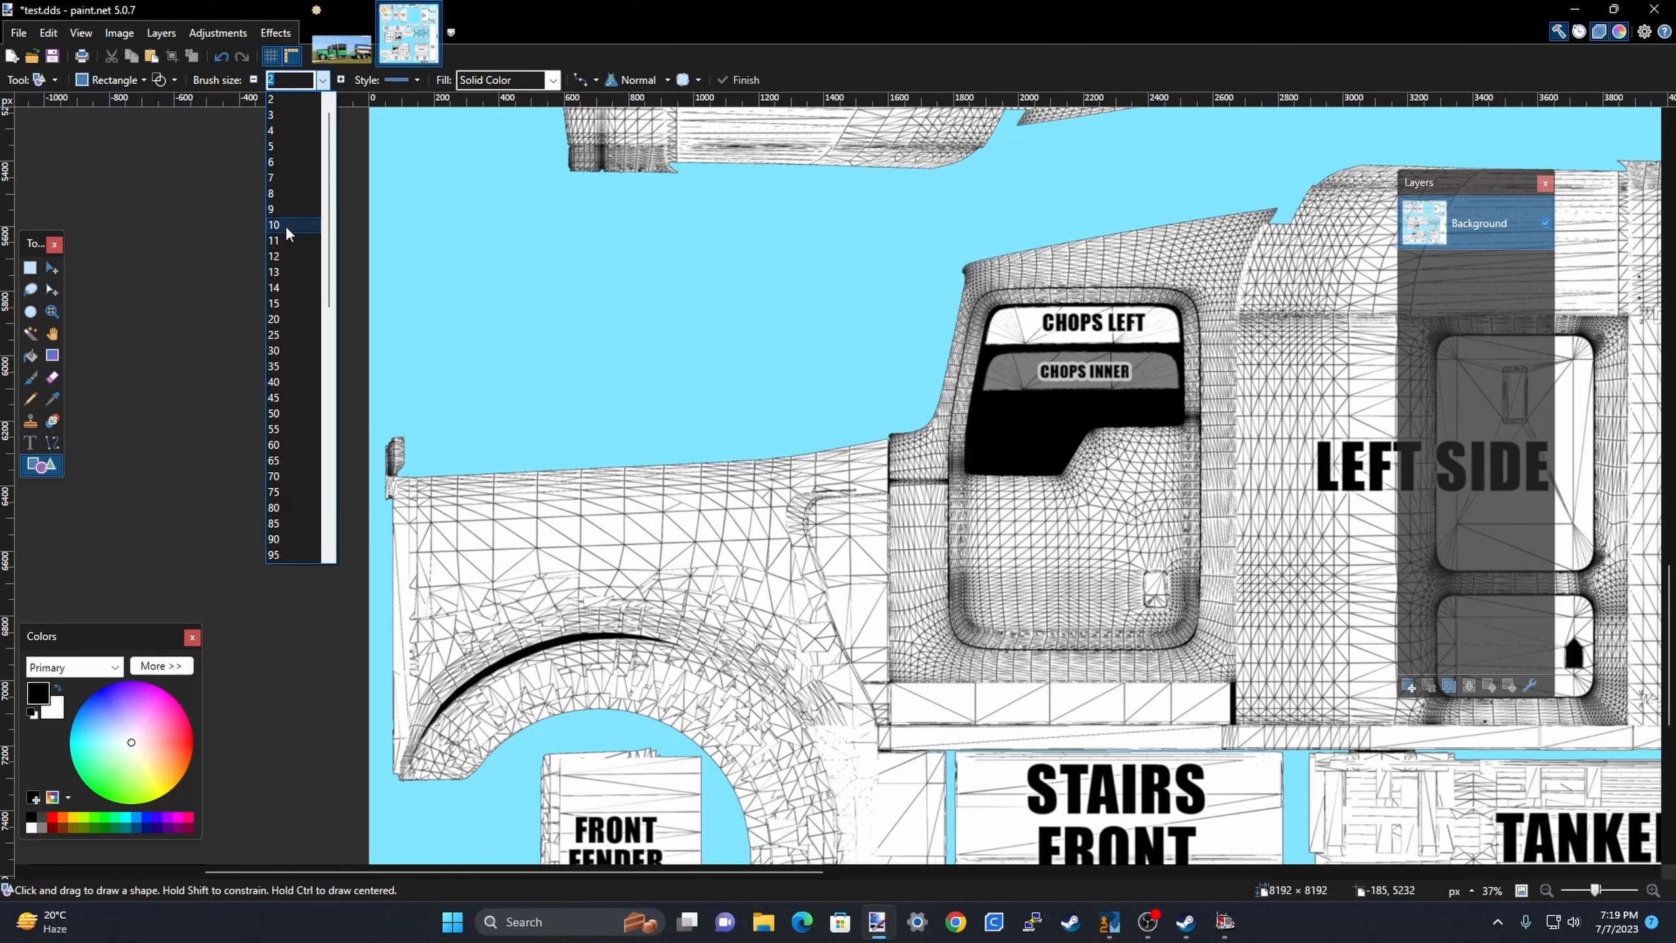
left_click(287, 146)
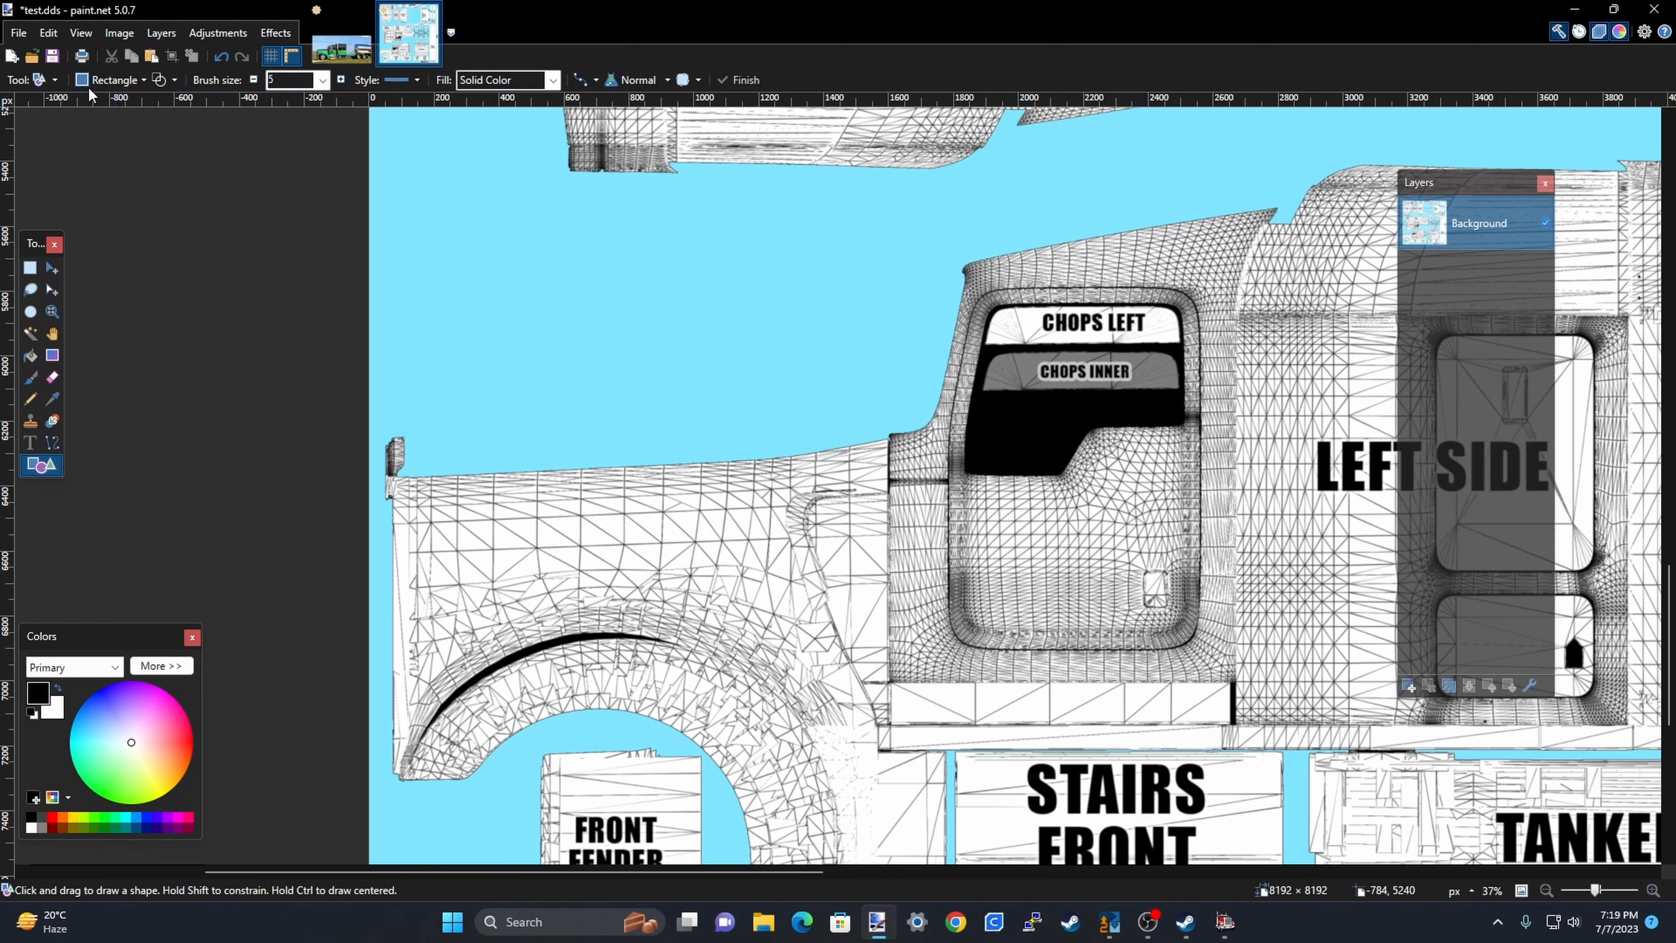
left_click(139, 81)
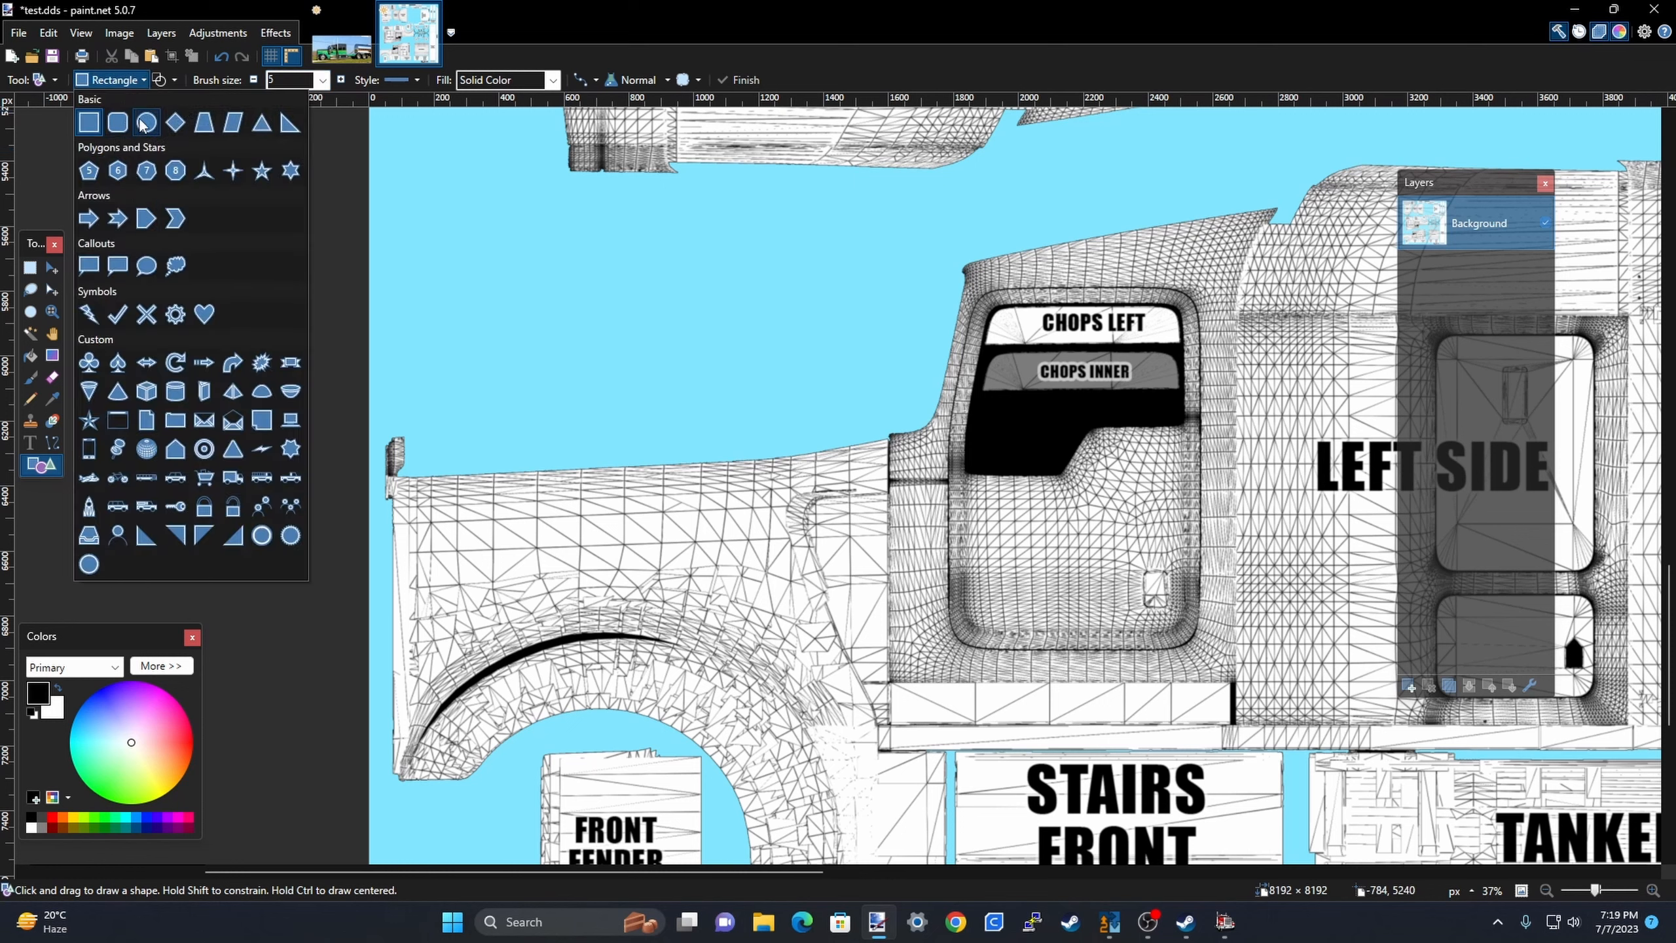
left_click(148, 123)
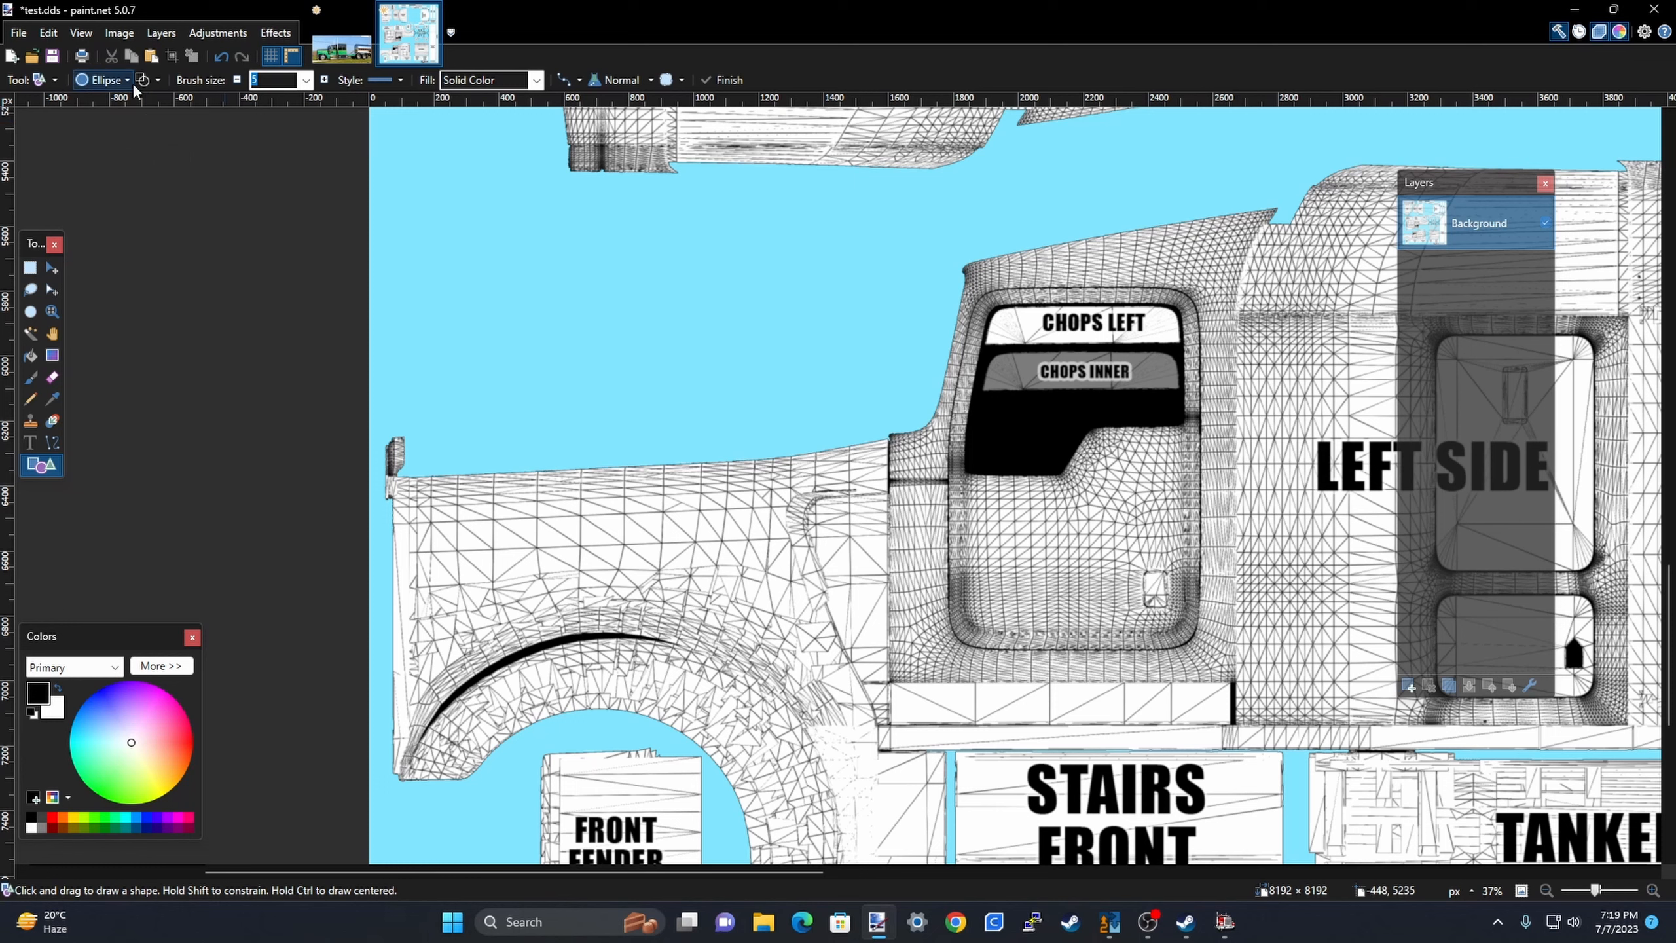
left_click(156, 78)
left_click(168, 102)
Try drawing small ellipse outlines at the front corner of the left-side hood, the largest about 79 by 68 pixels.
left_click_drag(431, 494, 437, 495)
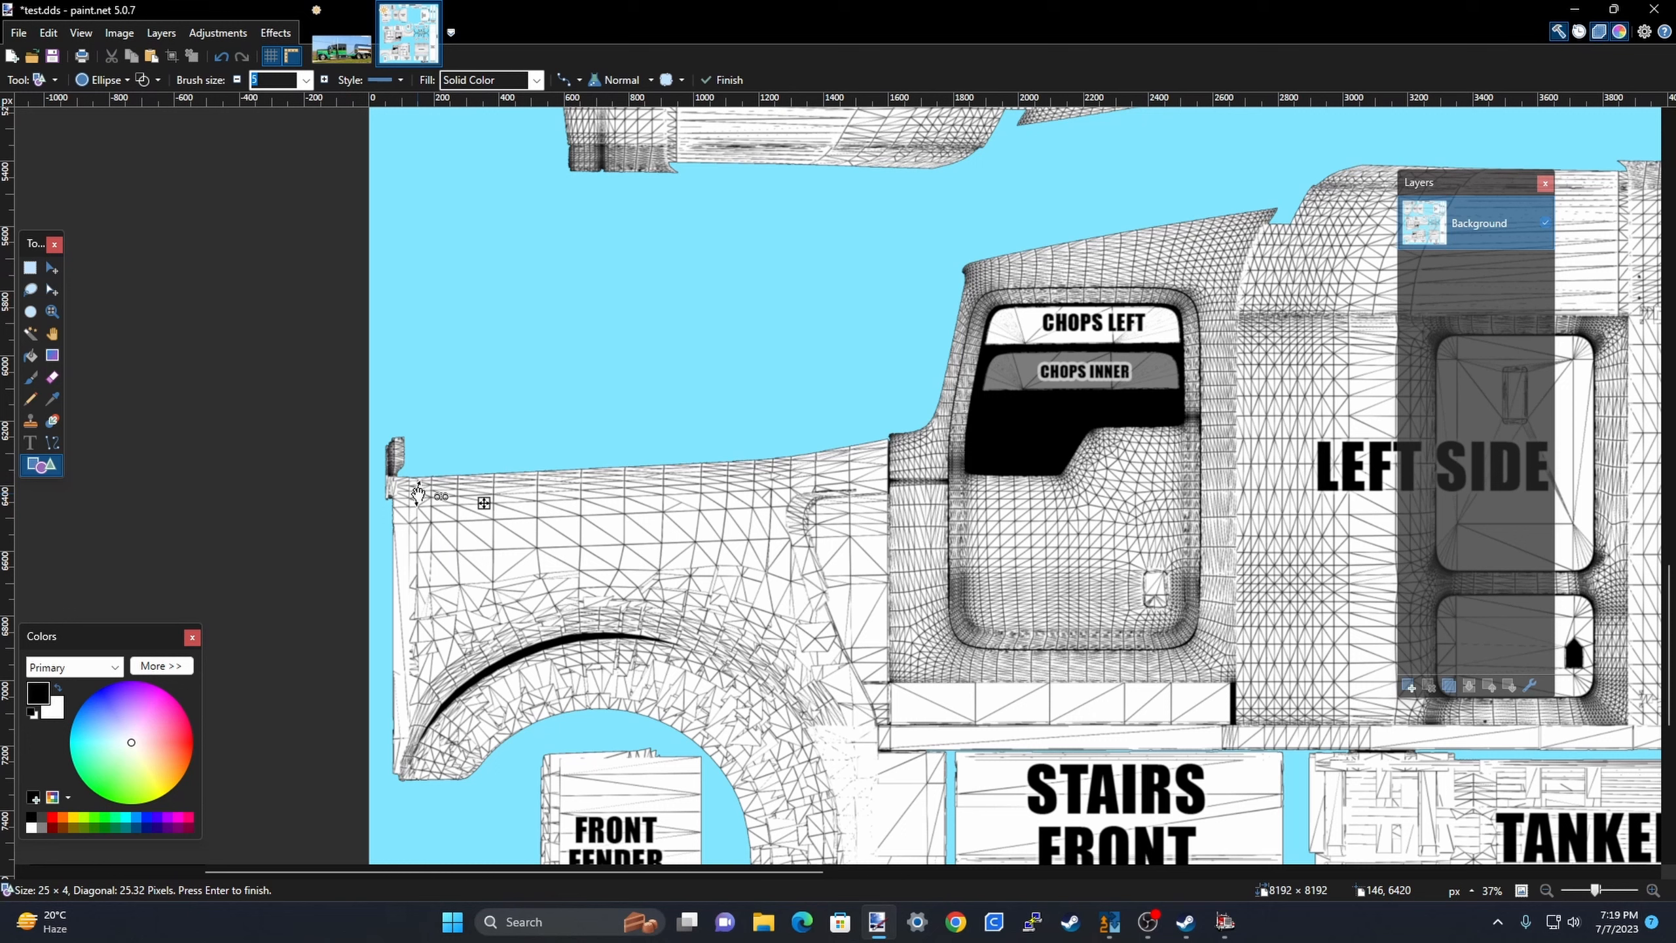
key("Return")
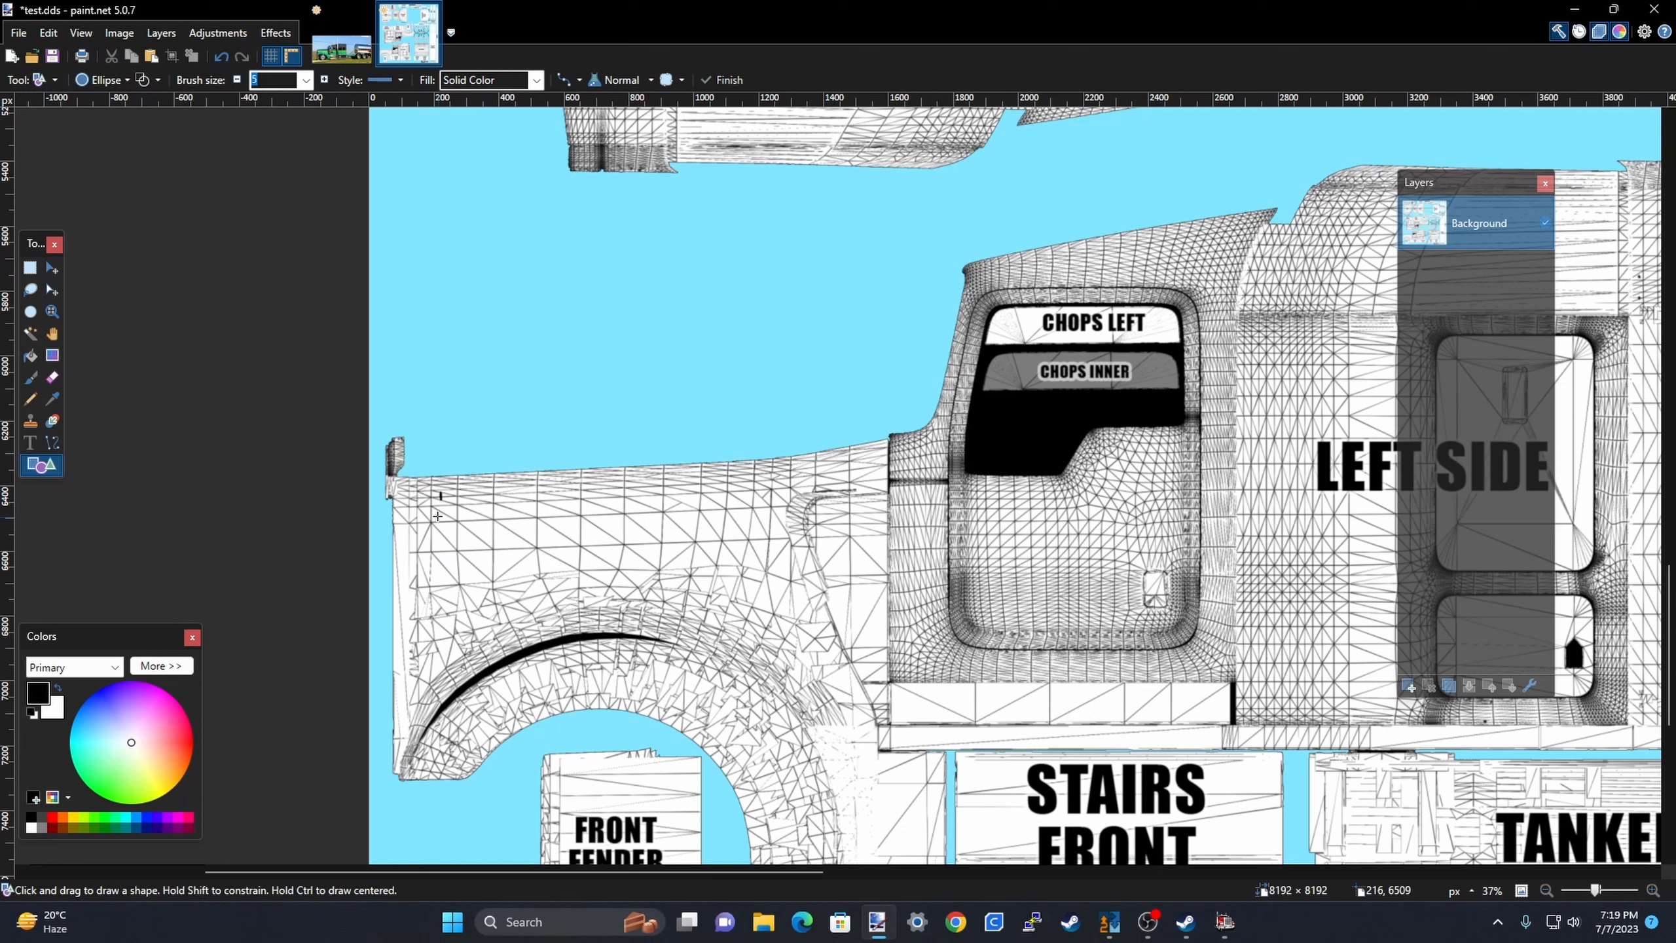
left_click(420, 495)
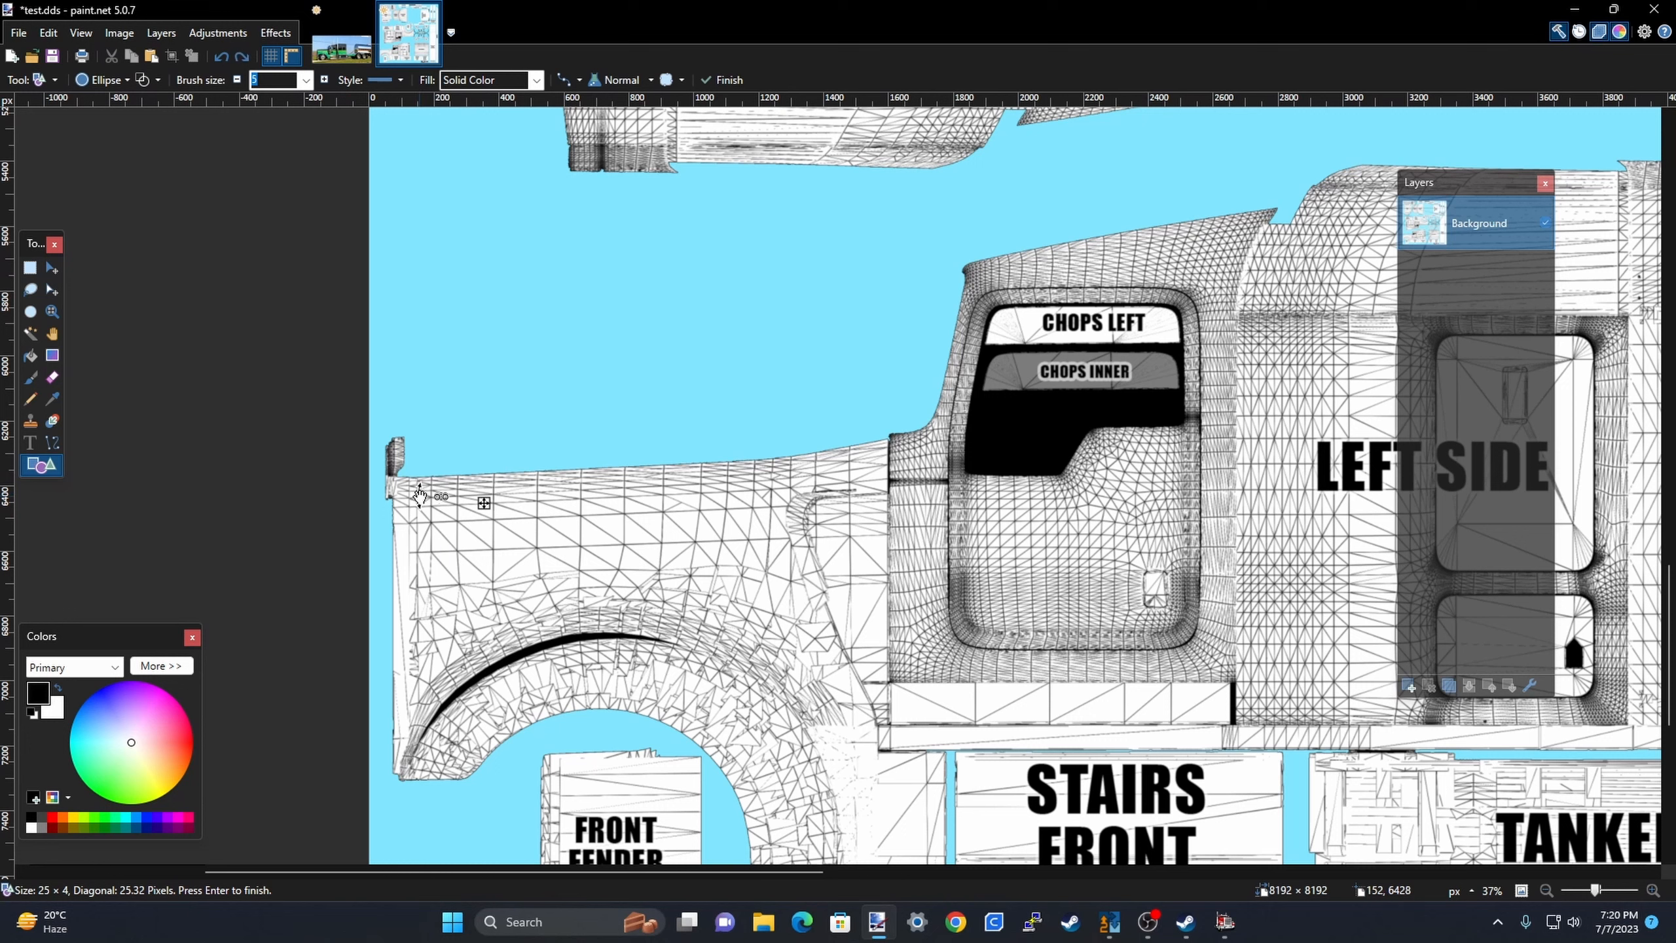
key("Return")
left_click_drag(418, 489, 442, 510)
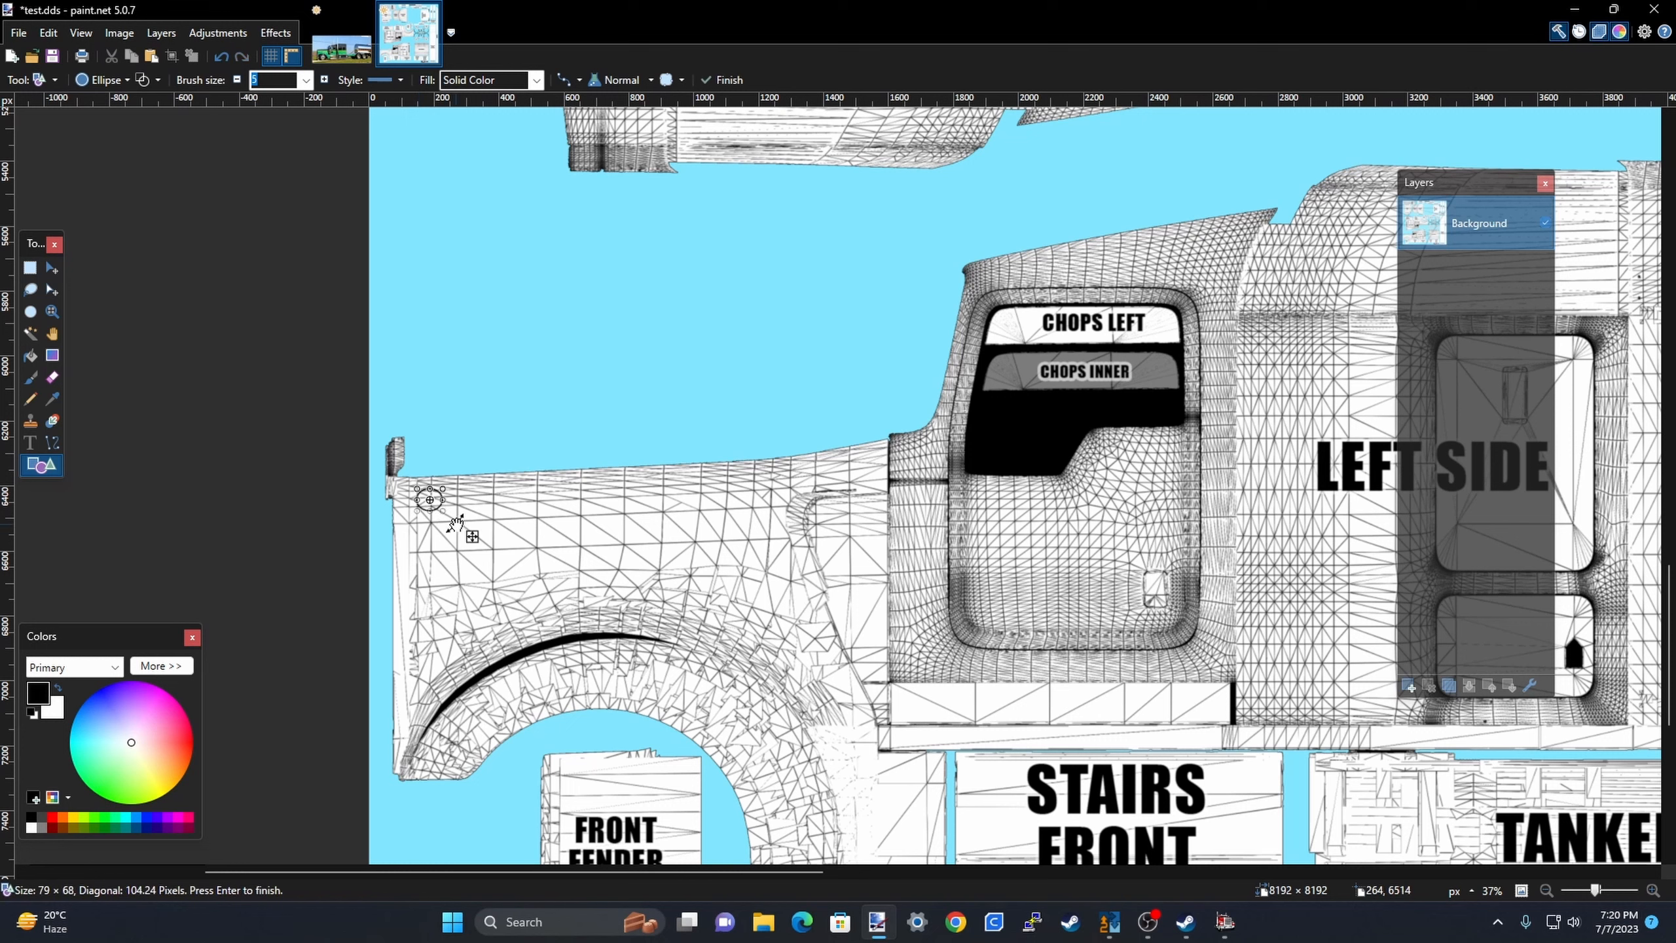
key("Return")
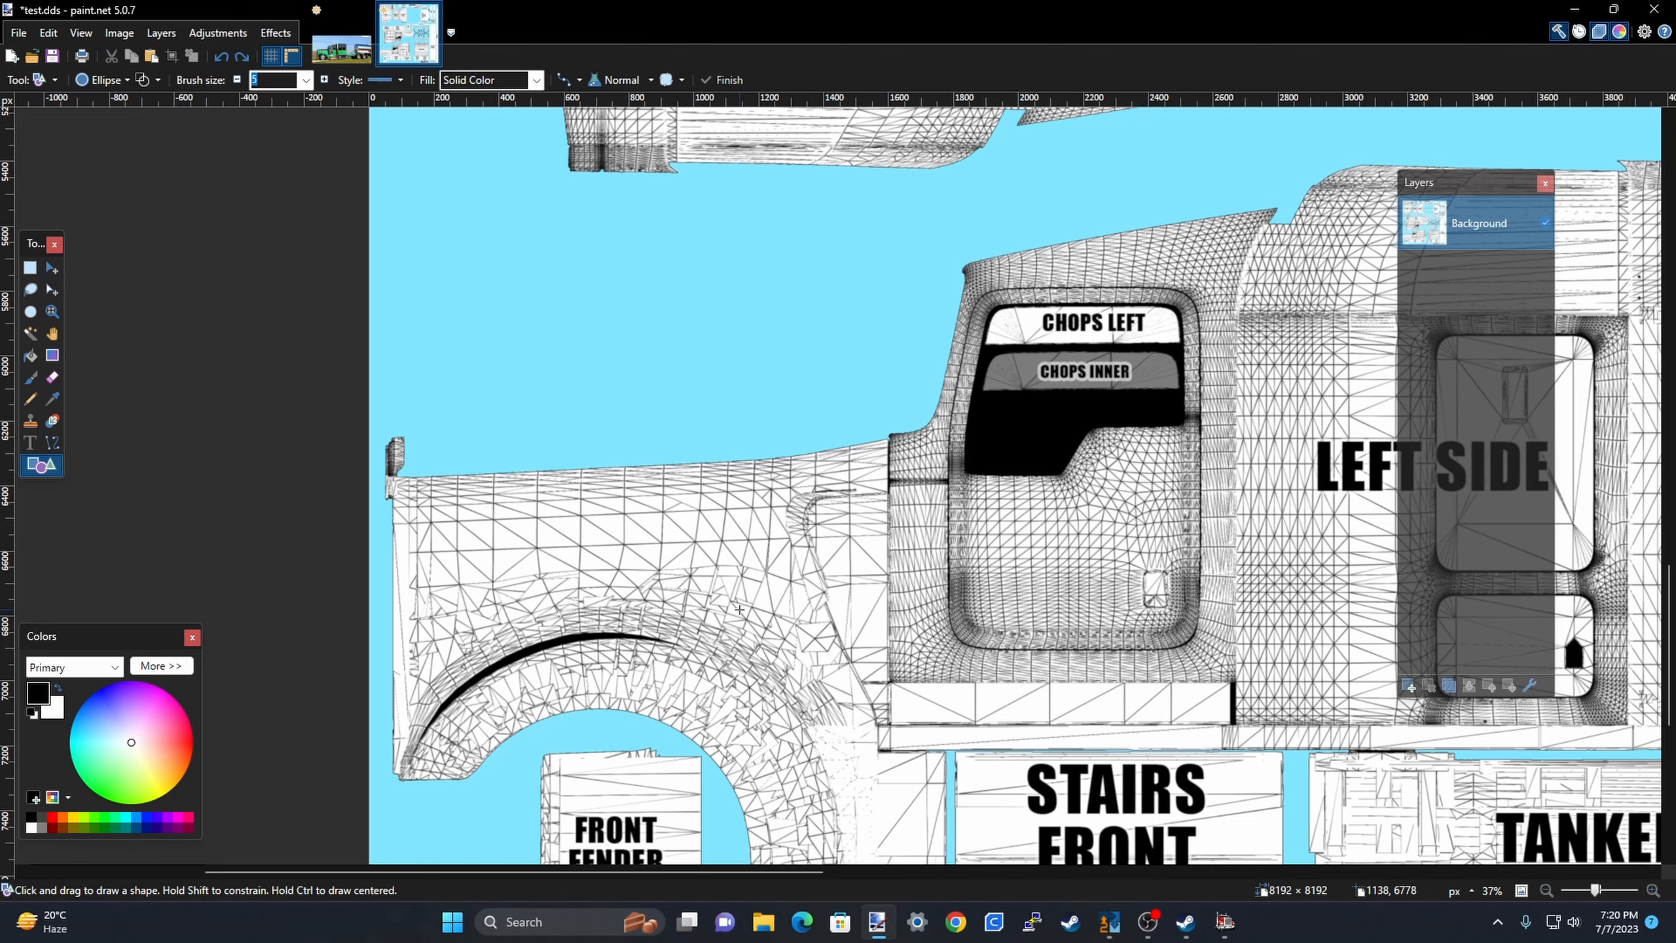
Try an ellipse outline about 74 by 68 pixels behind the left front wheel arch, and cancel it.
left_click_drag(739, 610, 762, 632)
scroll(752, 624, "up", 2)
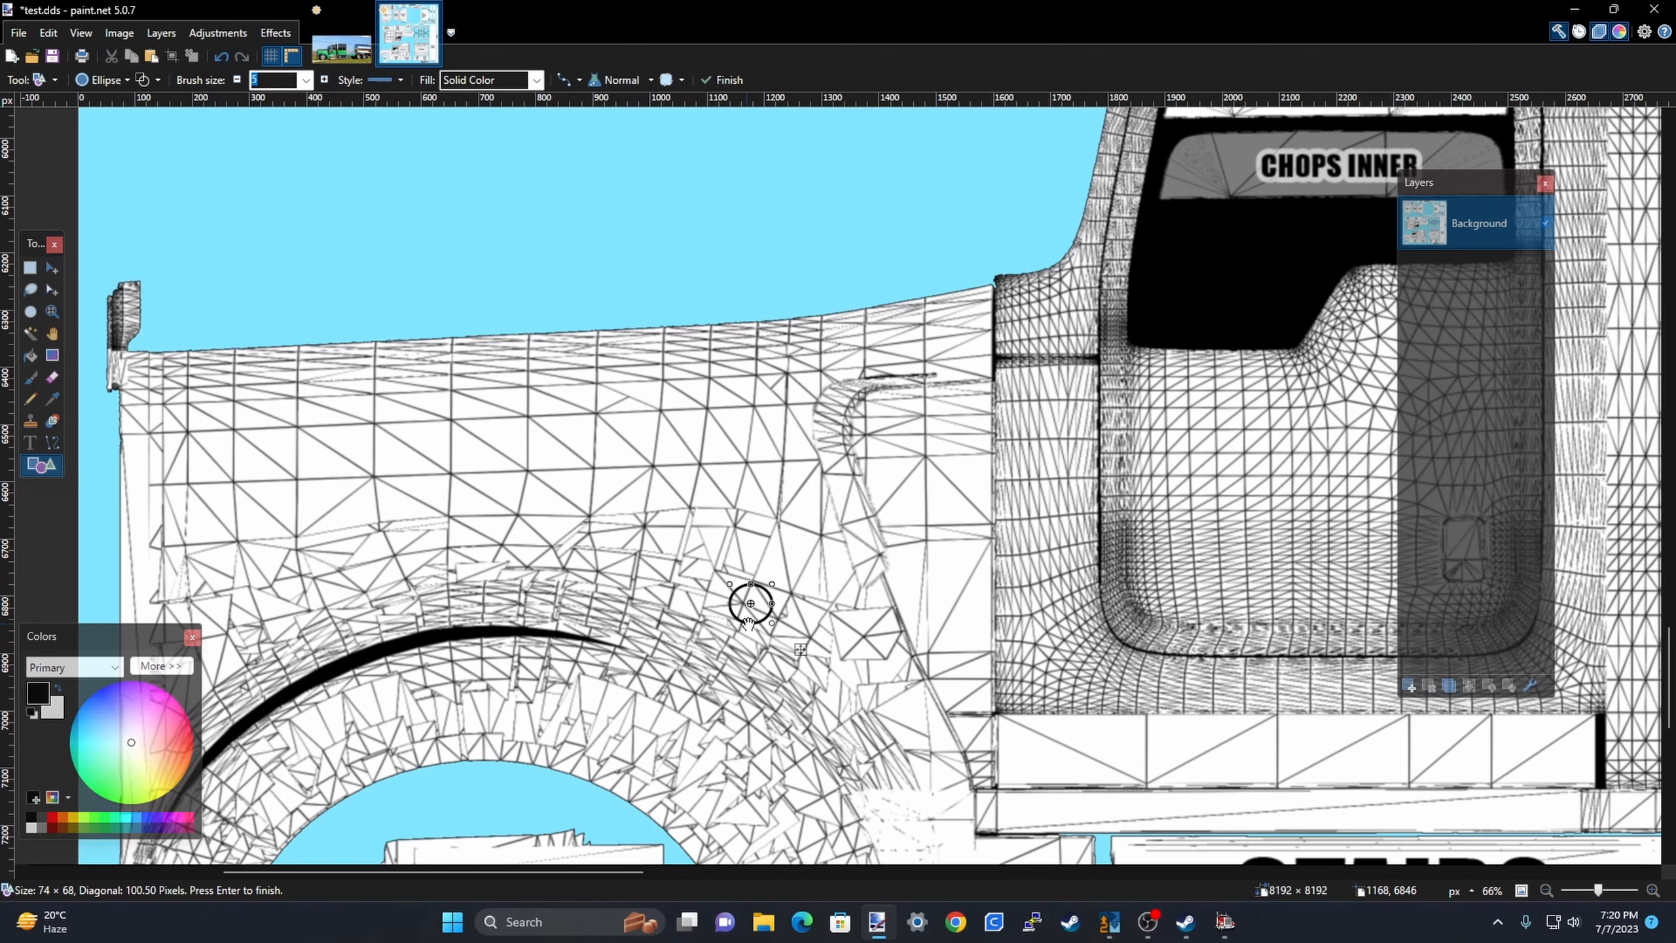
scroll(747, 623, "up", 1)
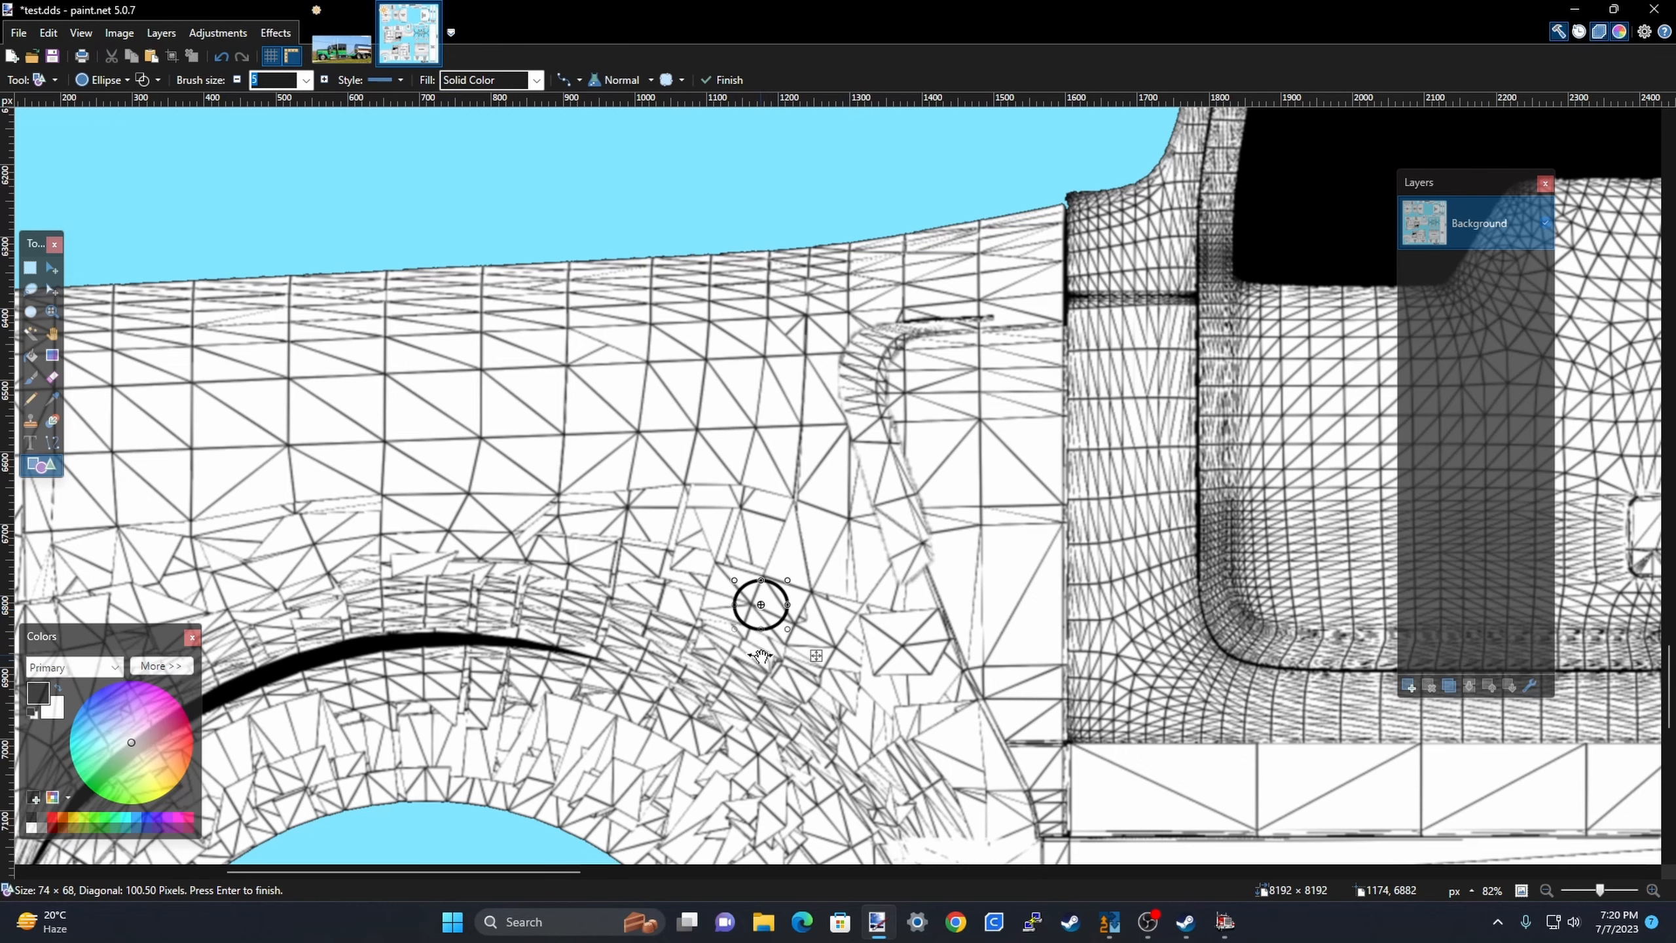
key("Escape")
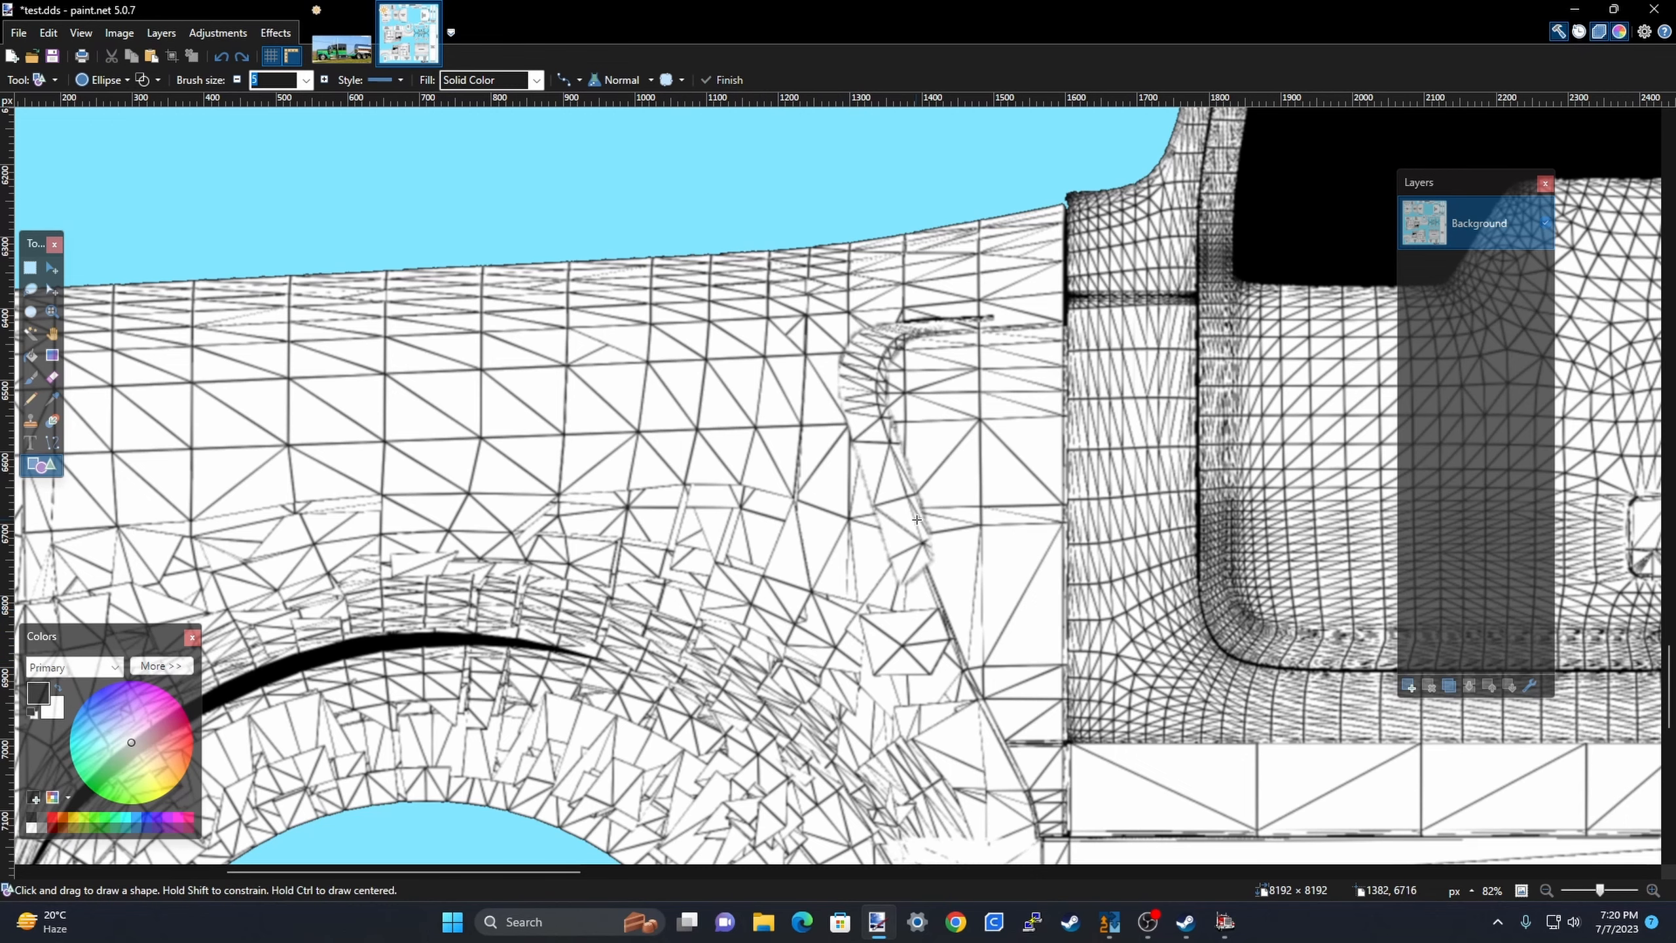
Check the striped truck in the Idea.jpg reference photo and return to the test.dds template.
scroll(917, 520, "down", 4)
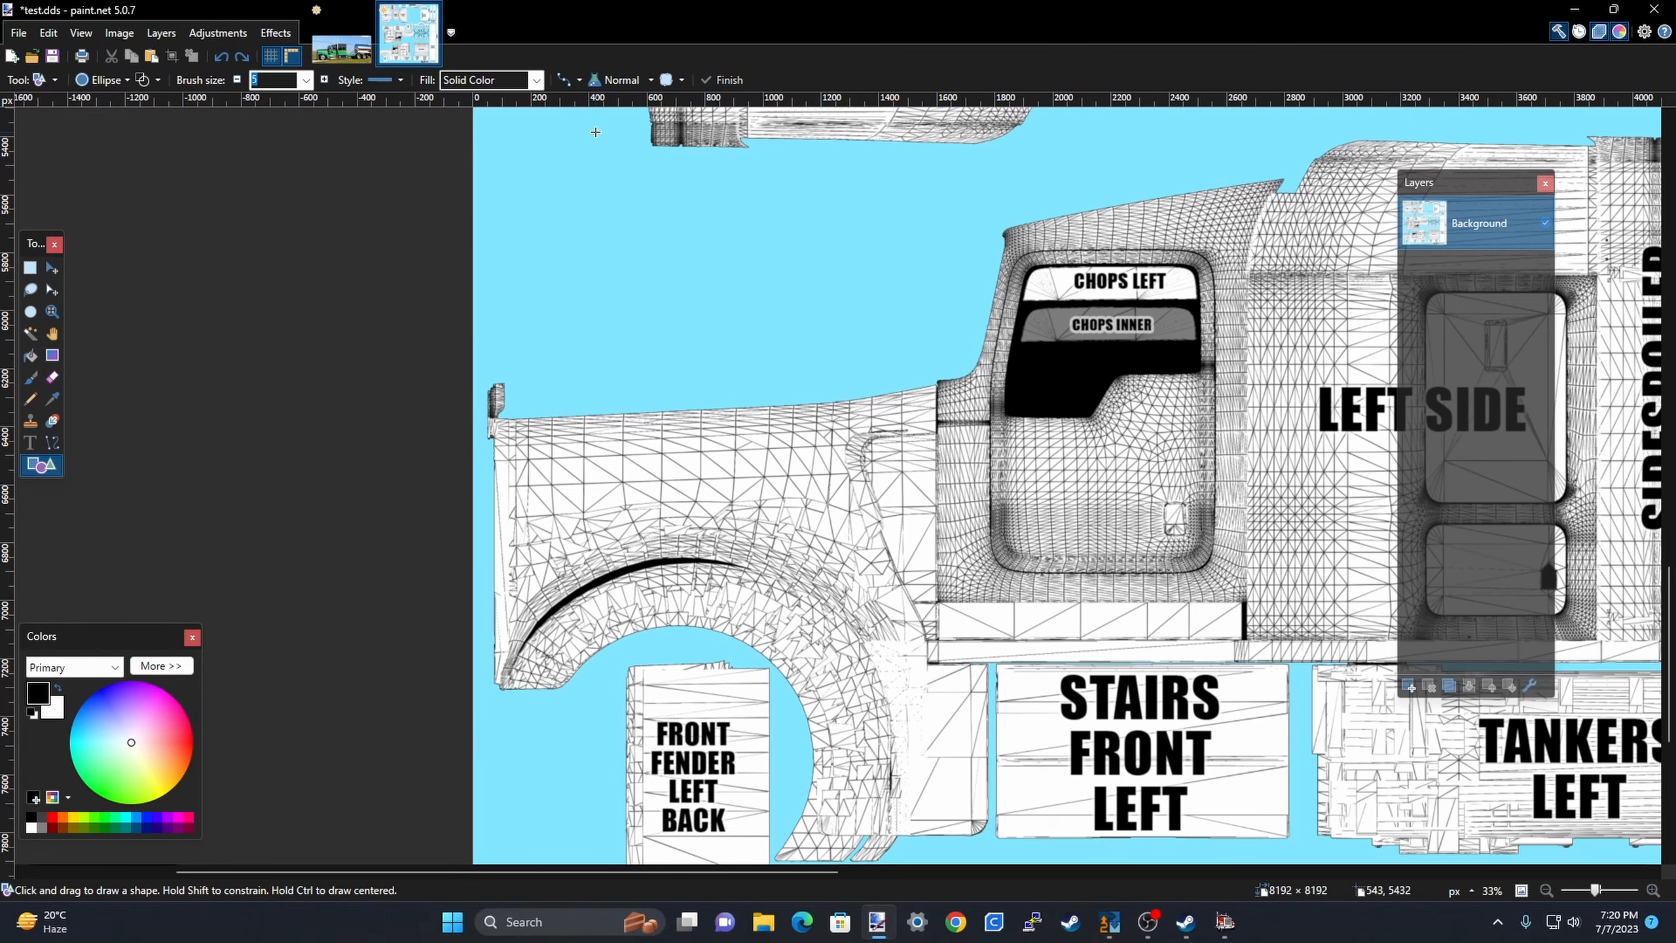
left_click(341, 48)
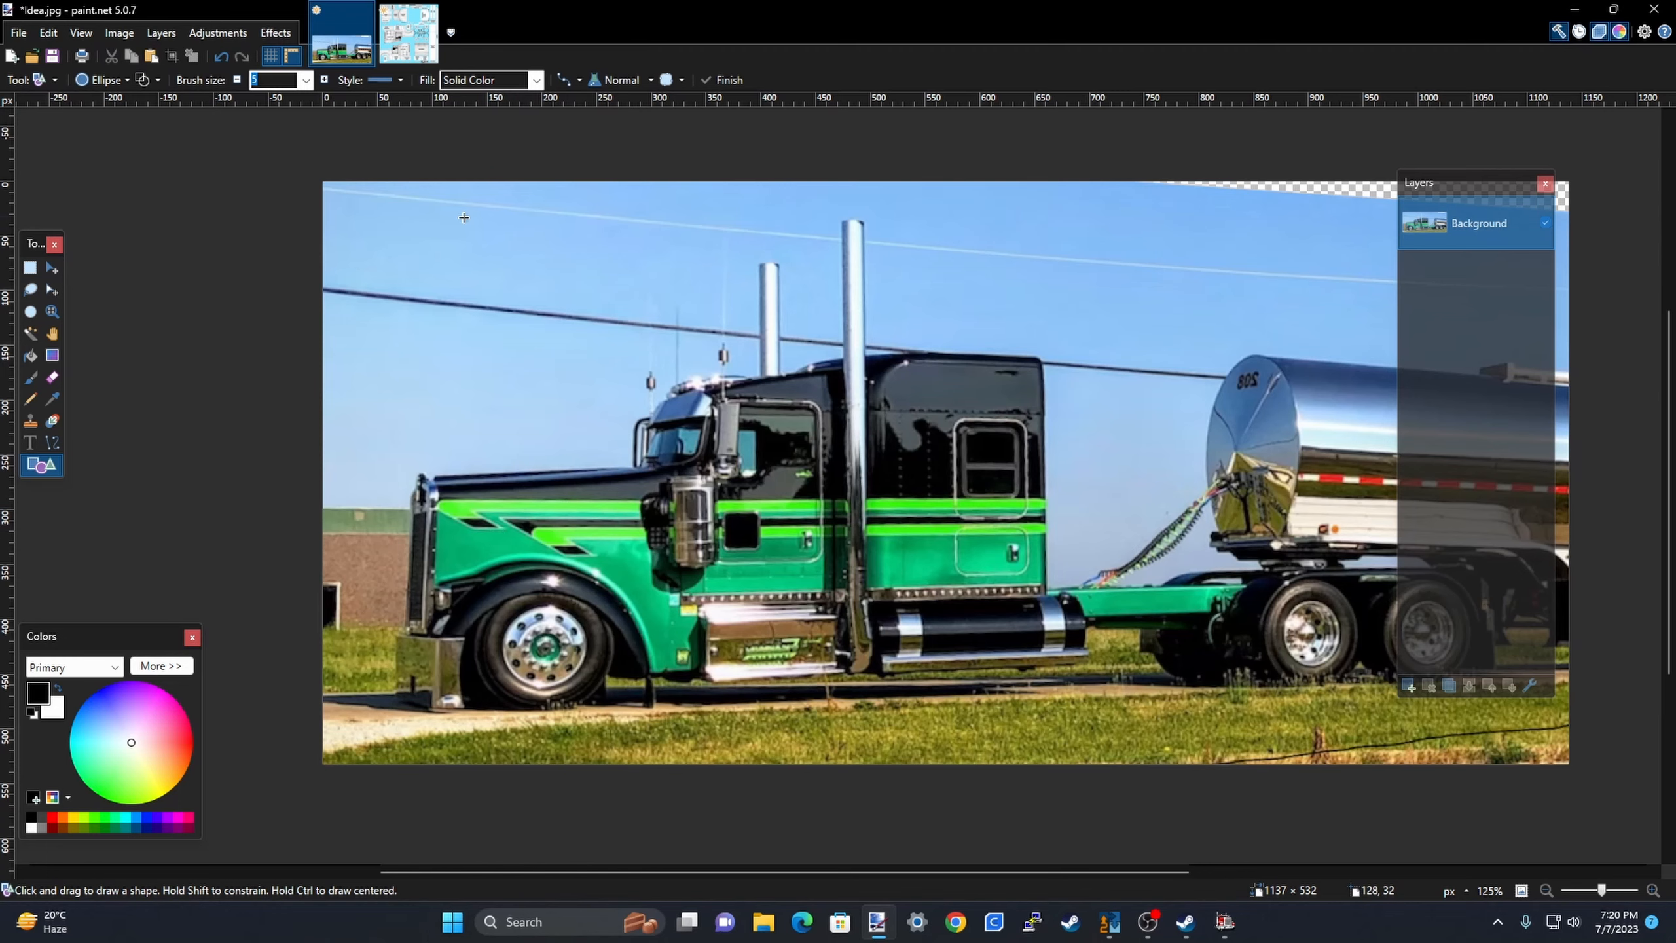
left_click(410, 36)
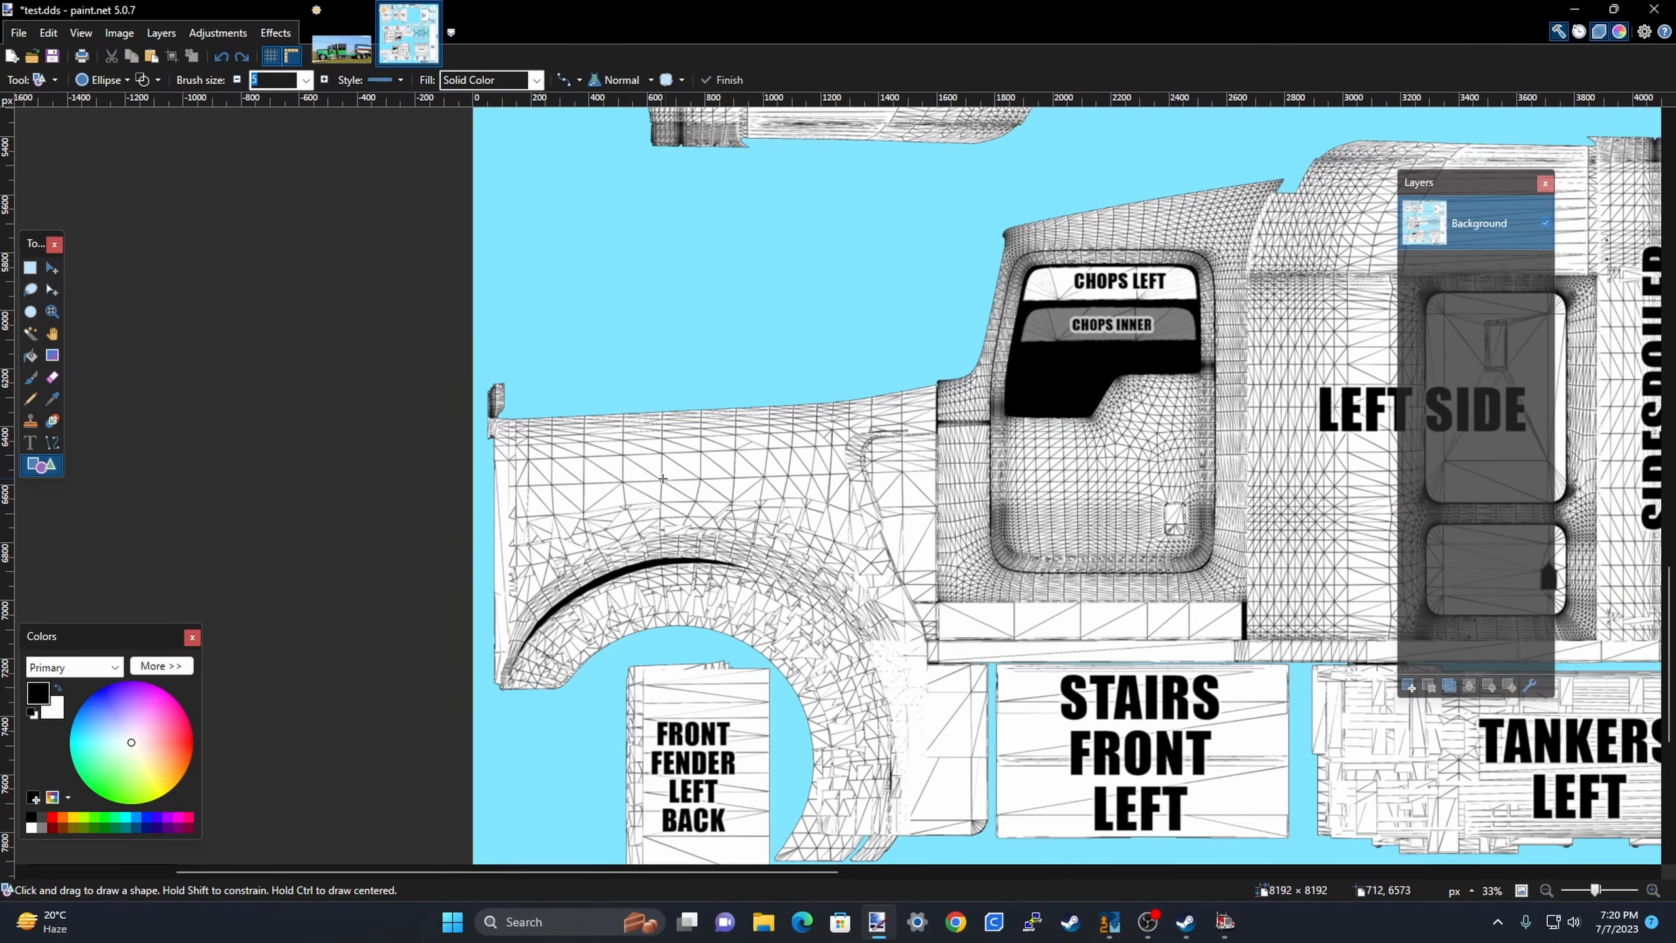
scroll(817, 425, "down", 3, "ctrl")
scroll(795, 611, "down", 3, "ctrl")
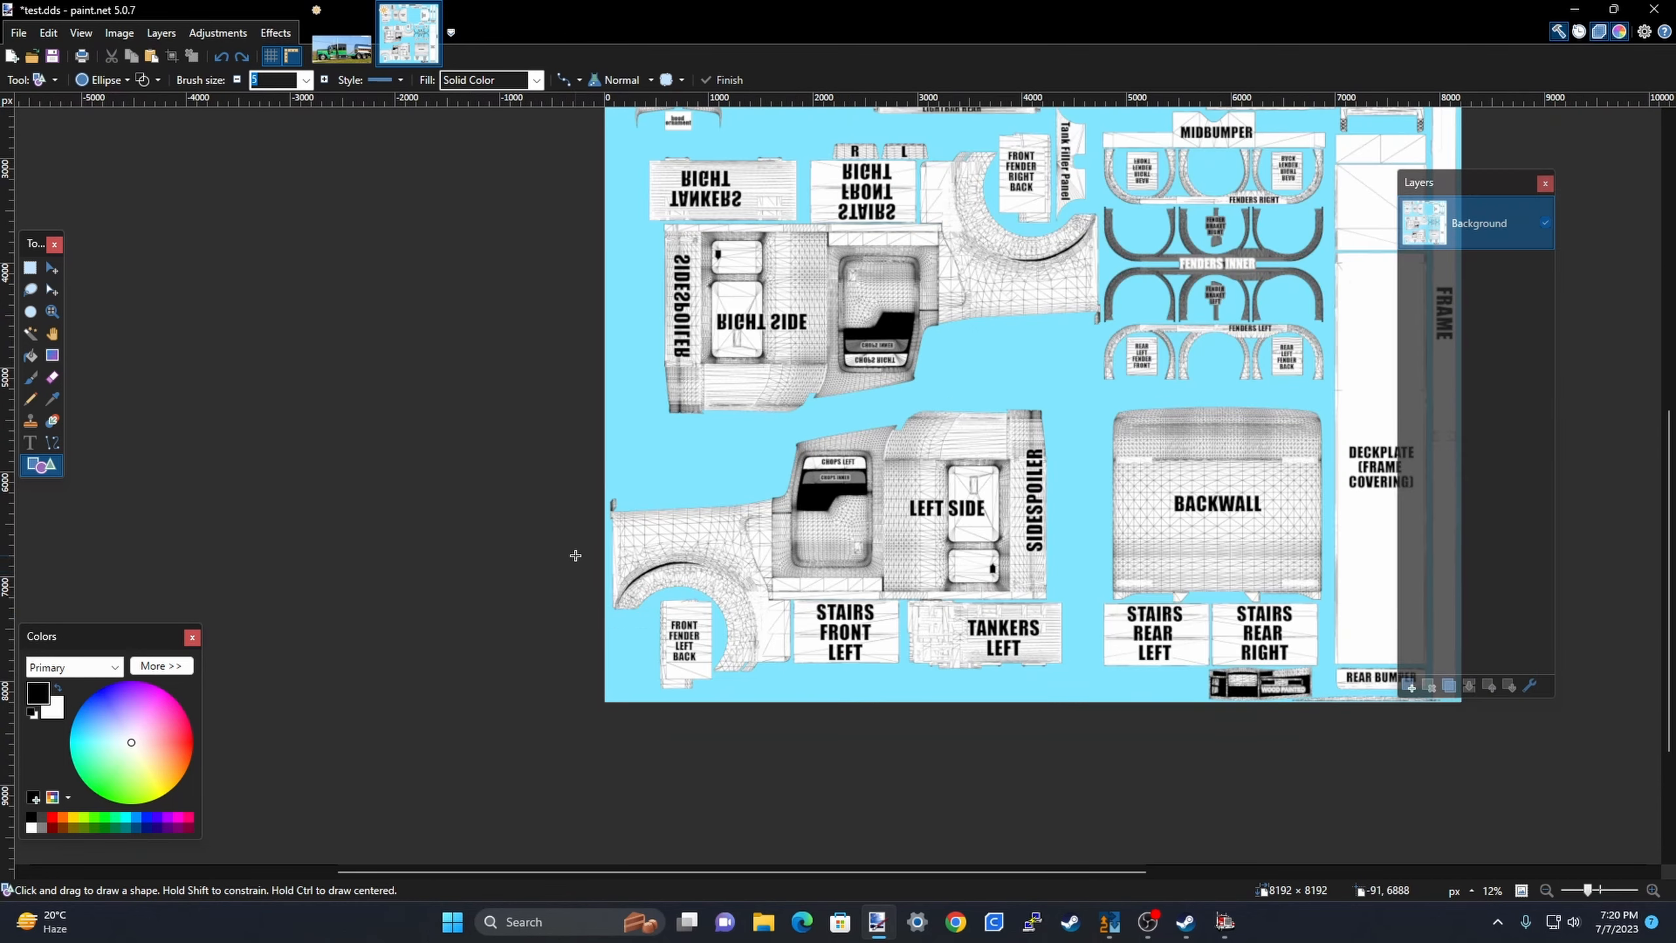
Add five new layers above the Background and make Layer 2 the active layer.
left_click(1409, 687)
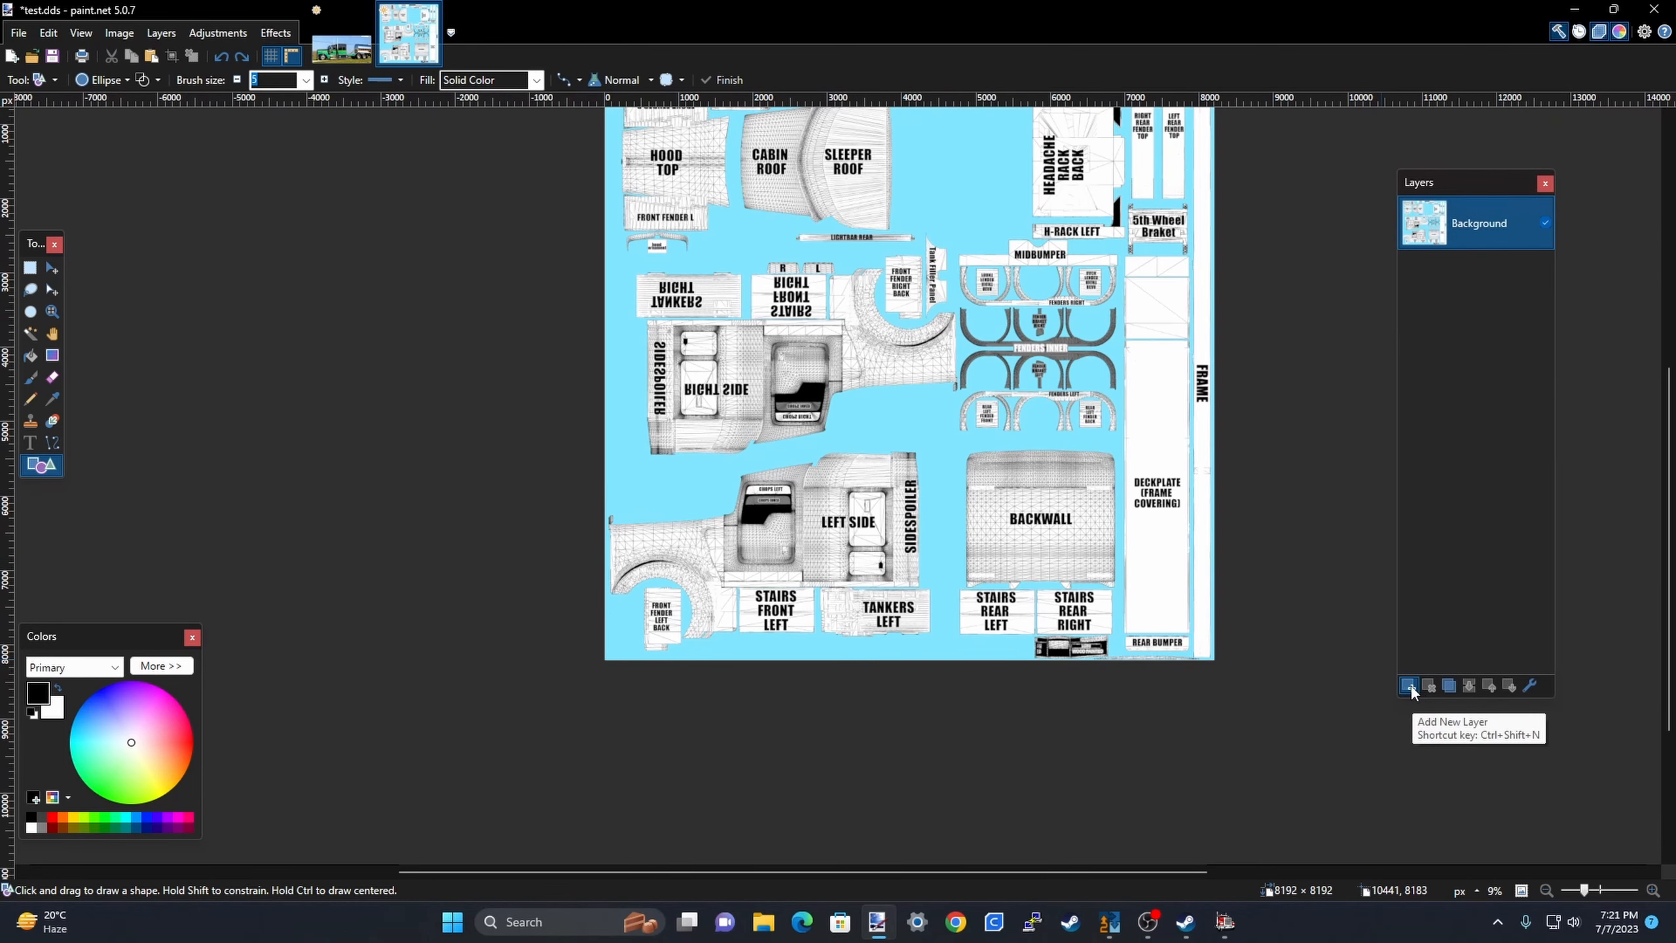
left_click(1409, 686)
left_click(1408, 687)
left_click(1409, 687)
left_click(1409, 687)
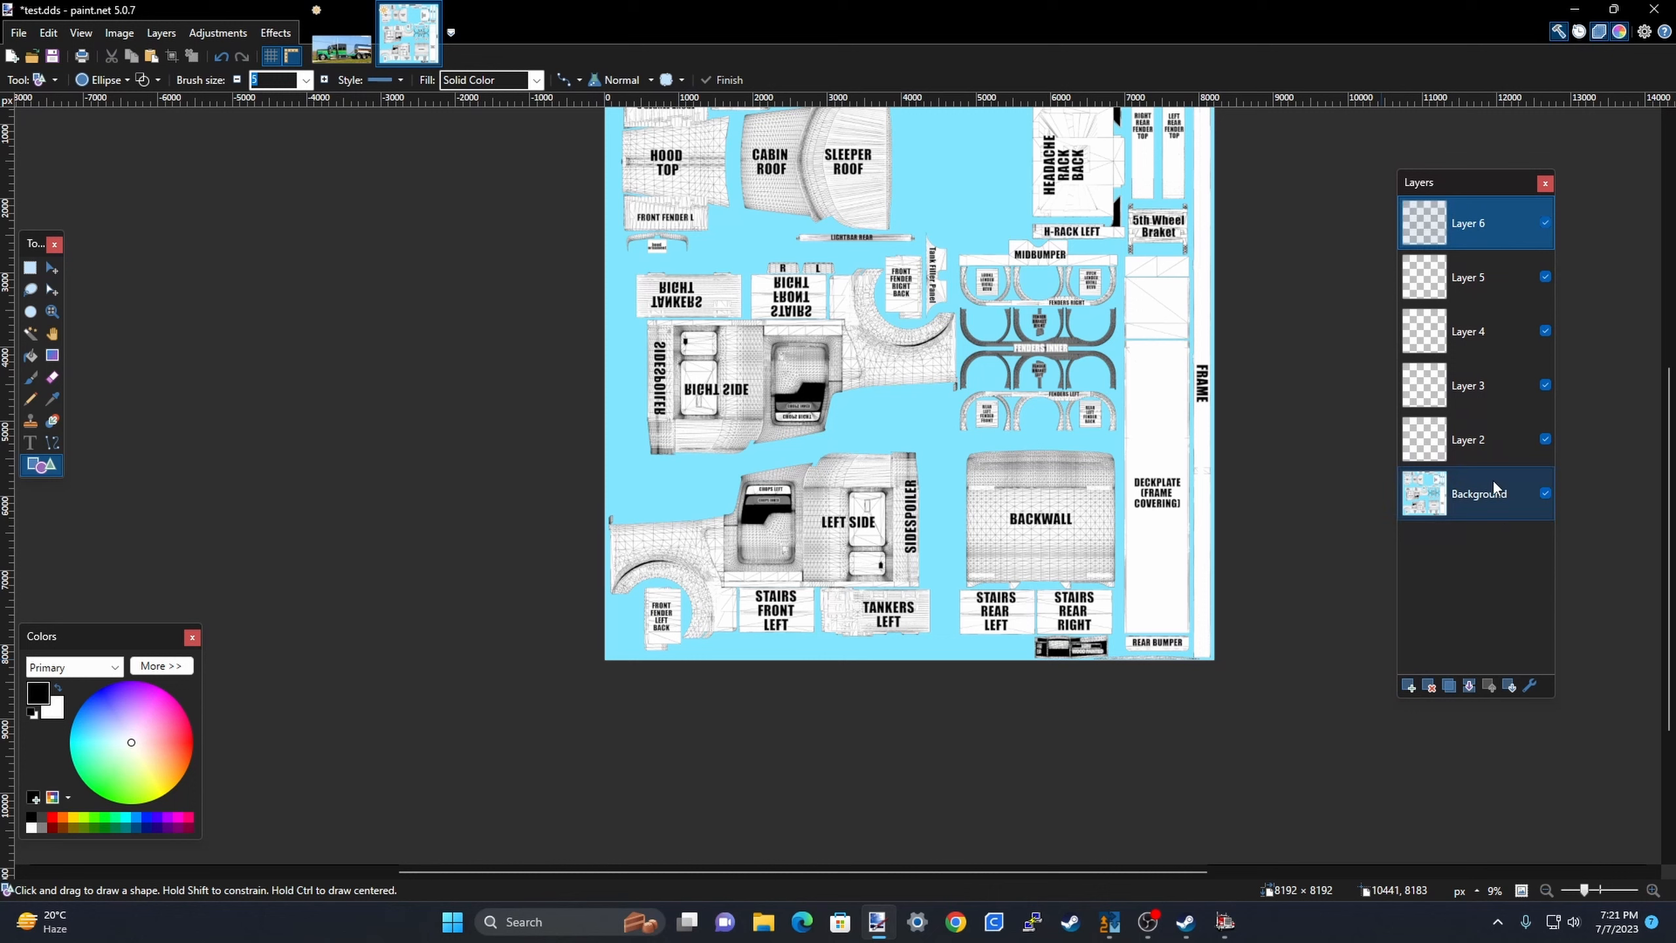
left_click(1485, 438)
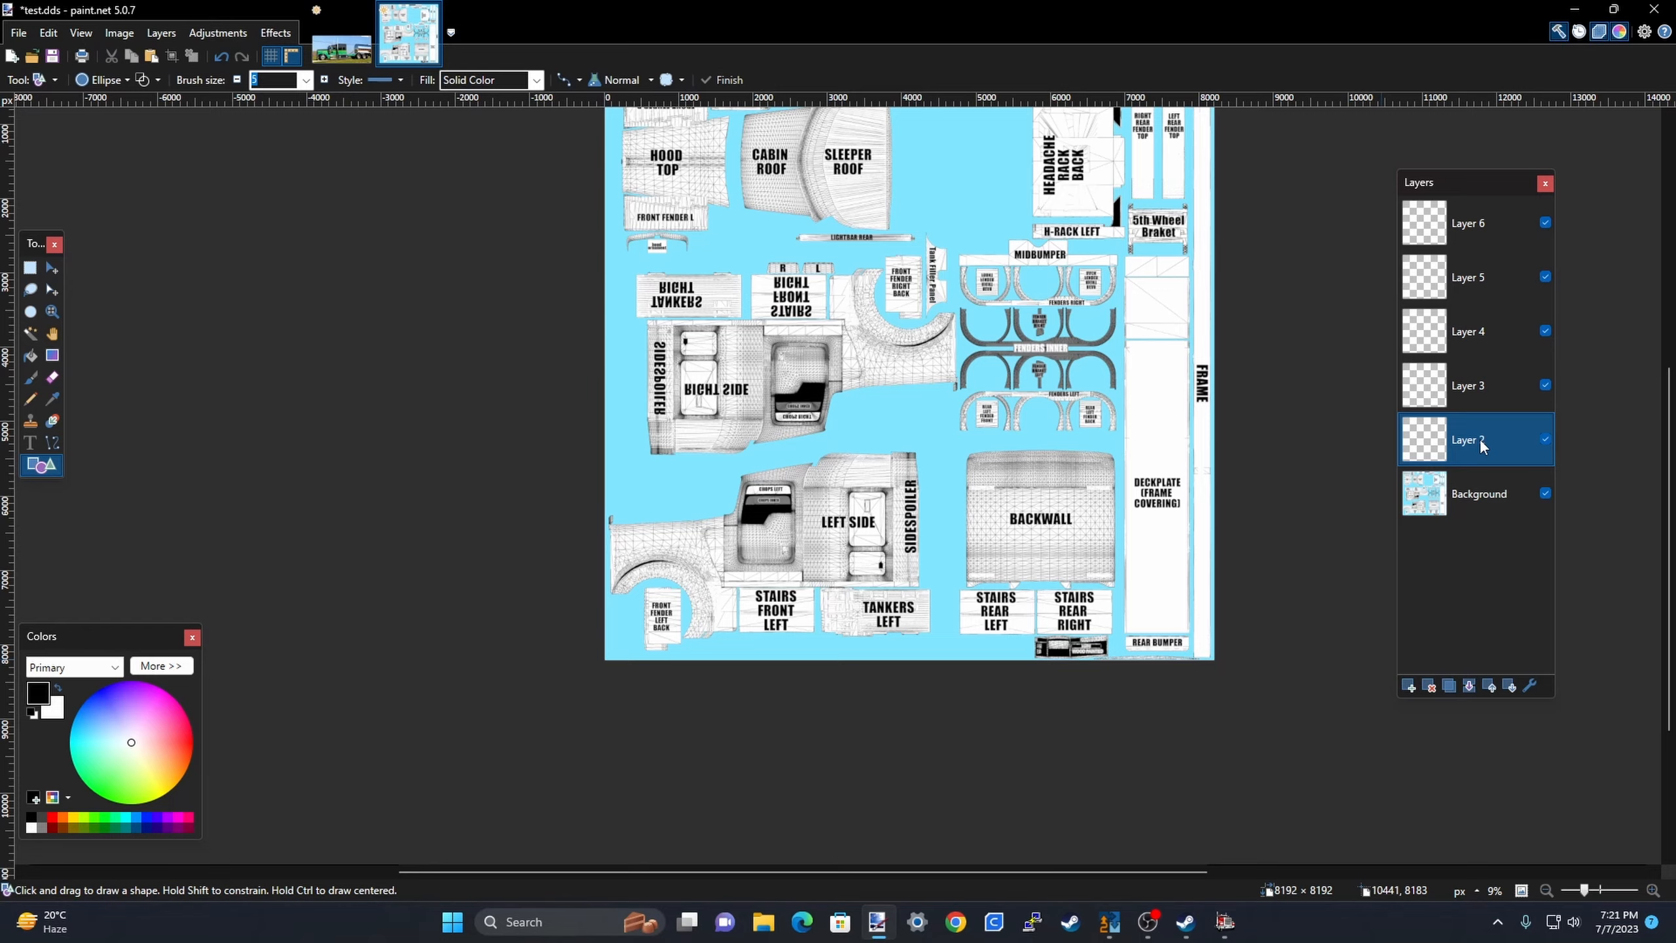
Set the primary color to muted gold D8C36E with a brightness value of 85, and choose the Line/Curve tool.
scroll(784, 588, "up", 1)
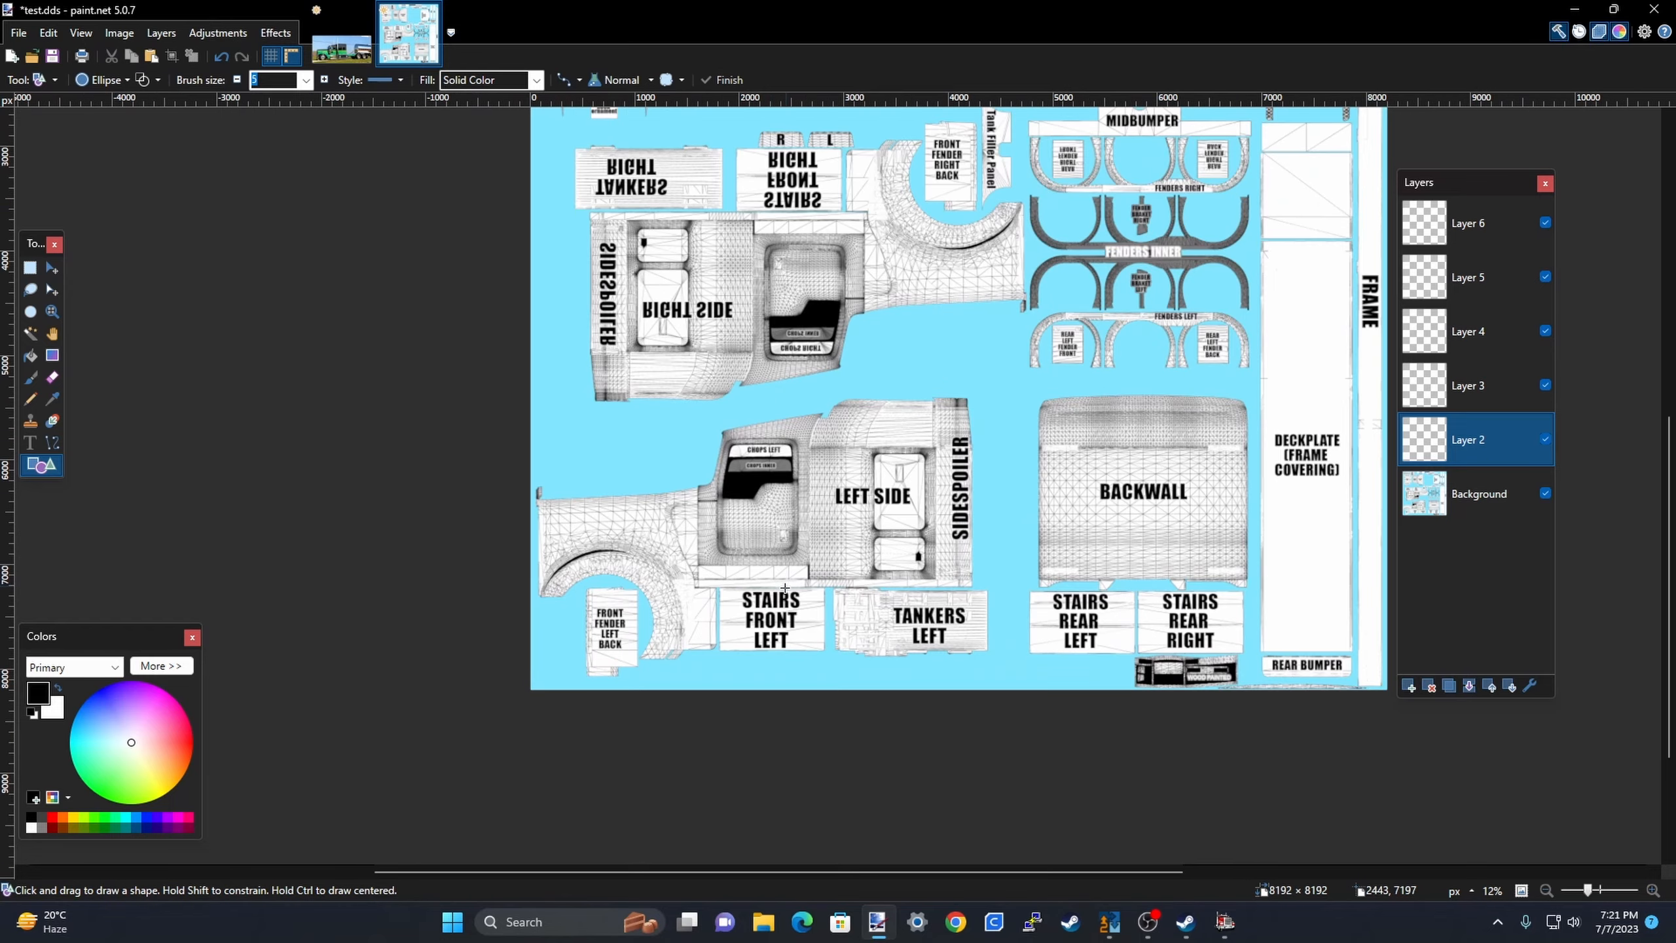
scroll(783, 587, "up", 4)
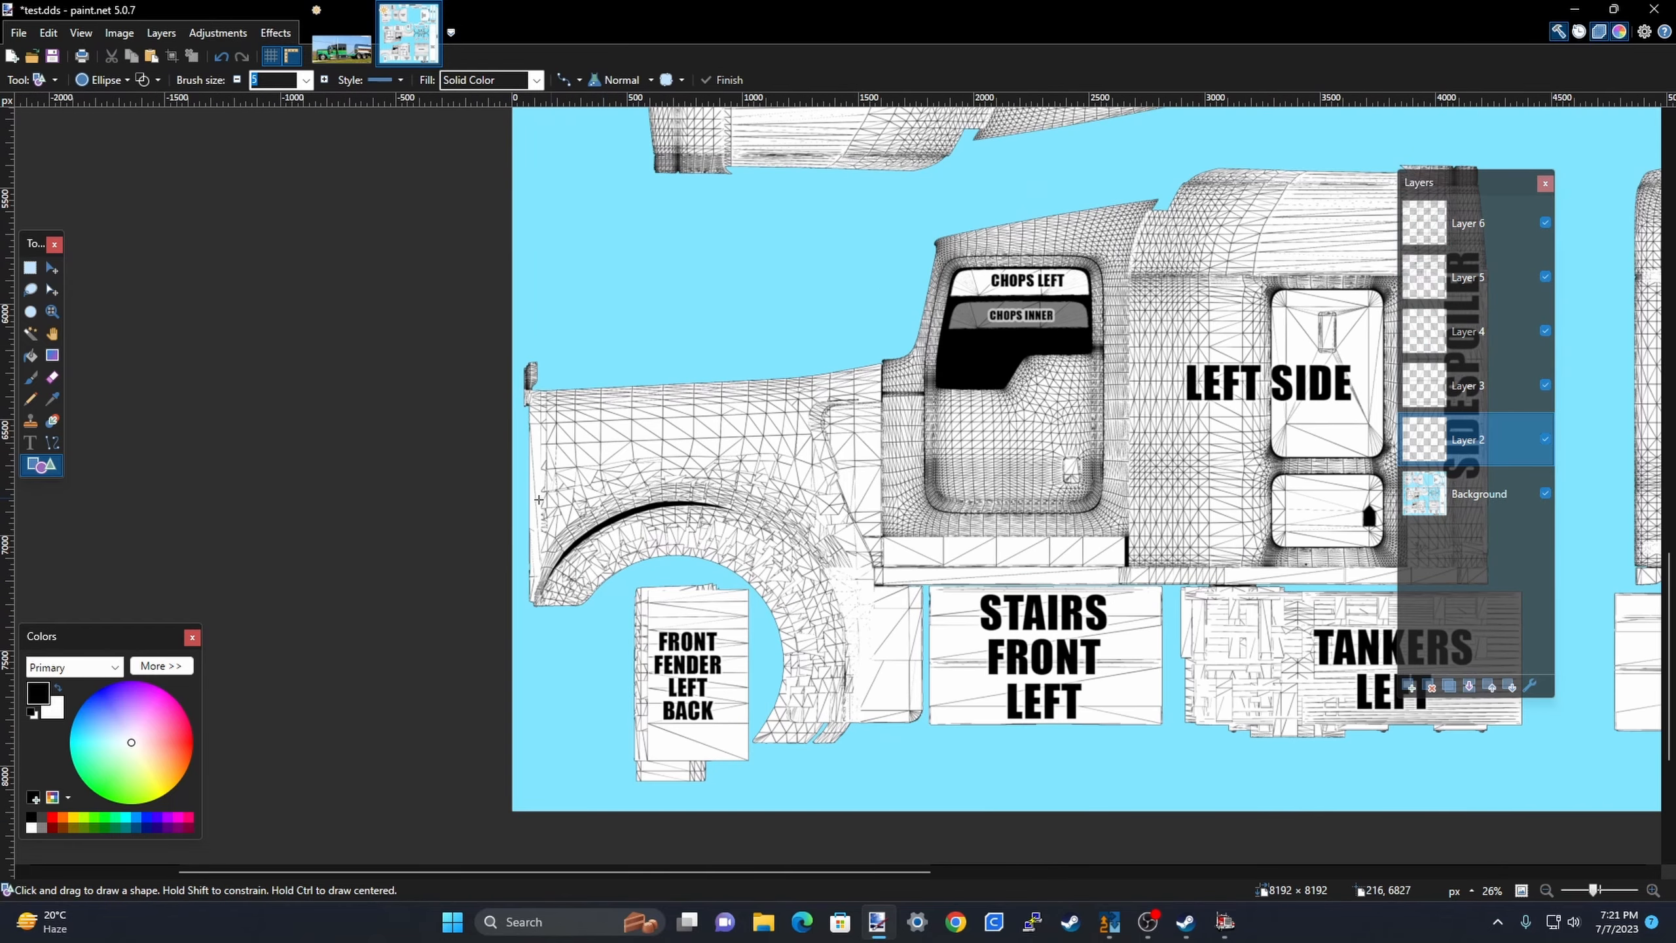
left_click(123, 760)
left_click(143, 764)
mouse_move(152, 761)
left_mouse_down()
mouse_move(165, 766)
mouse_move(144, 773)
left_mouse_up()
left_click(161, 665)
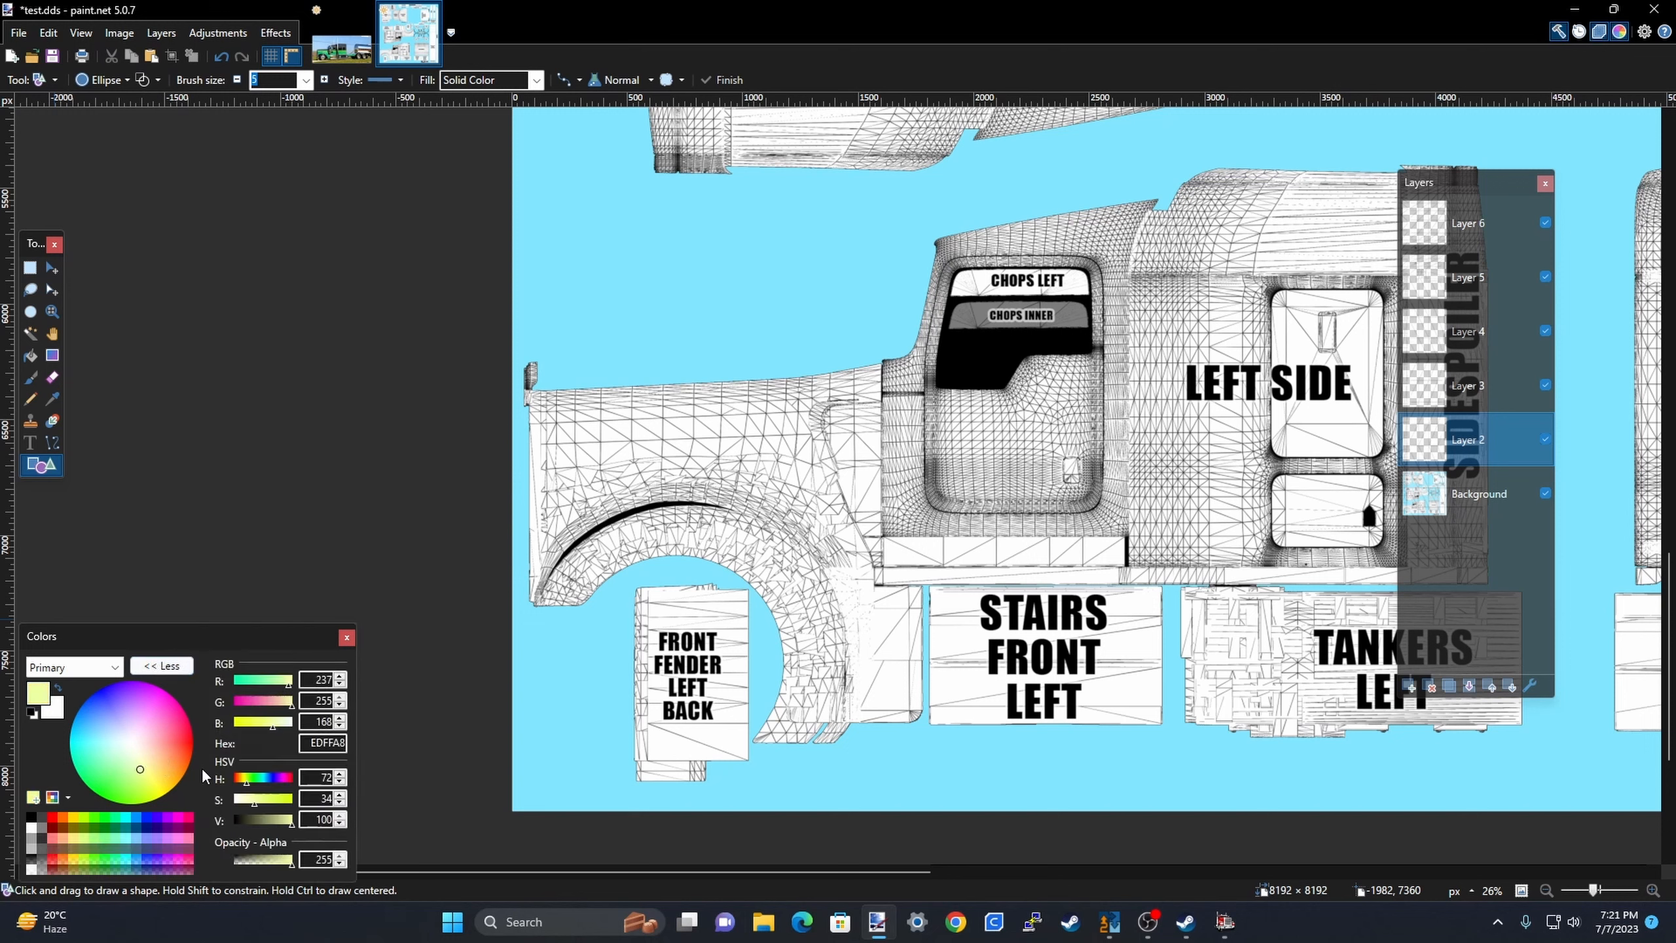
left_click_drag(155, 772, 156, 771)
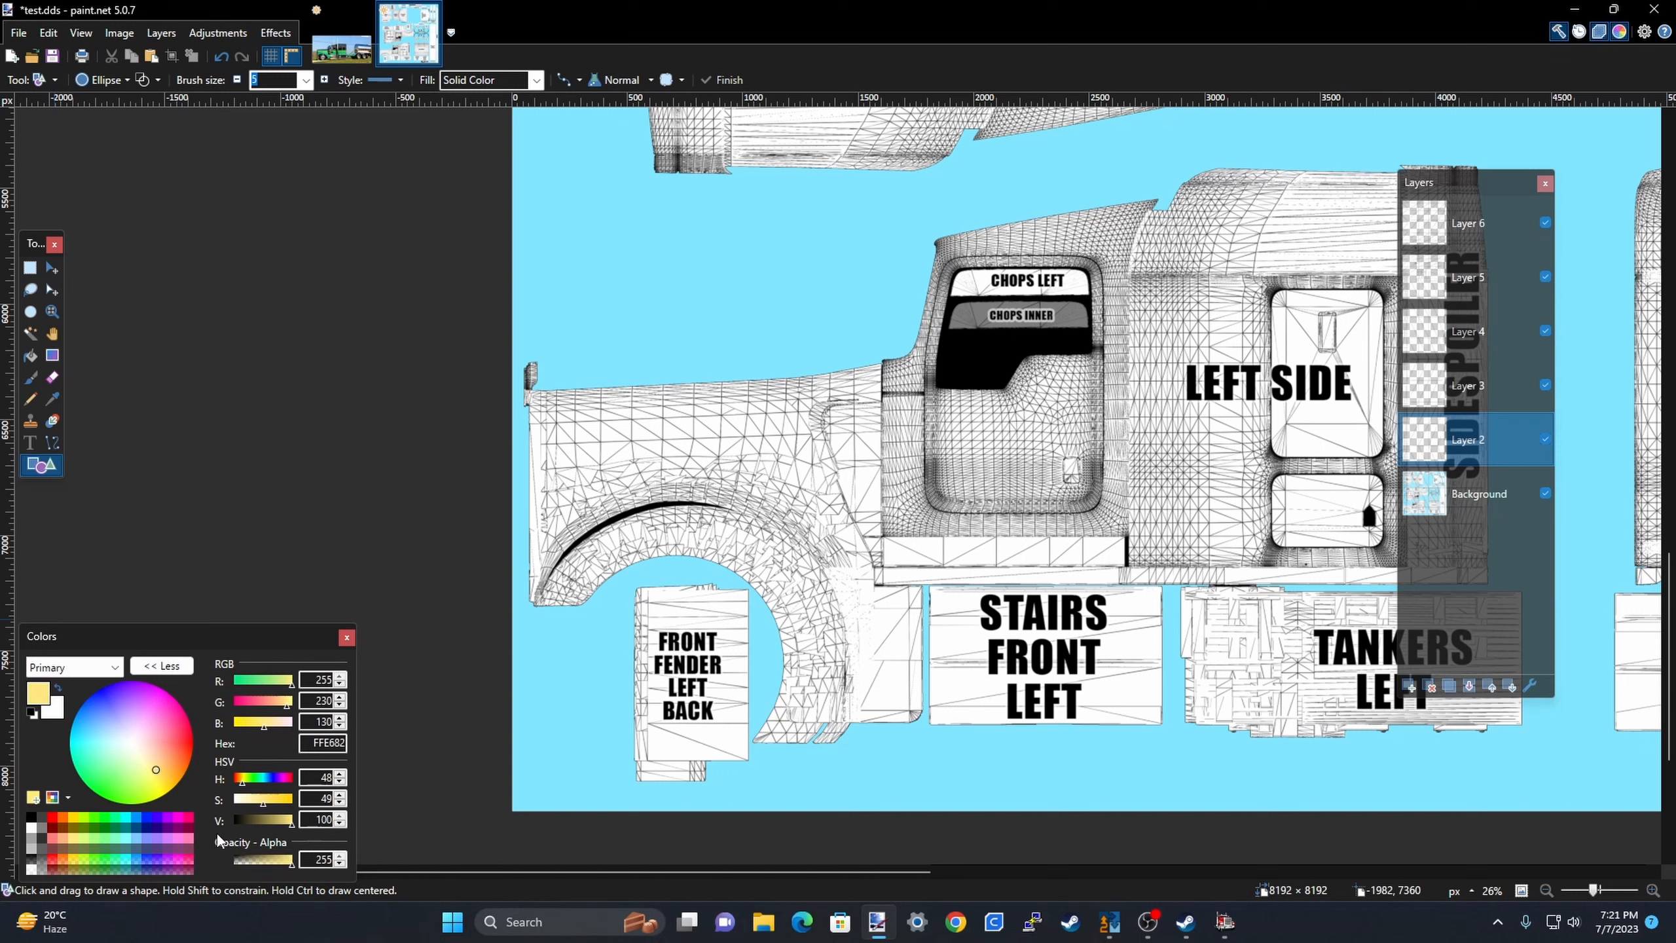
left_click_drag(288, 826, 283, 820)
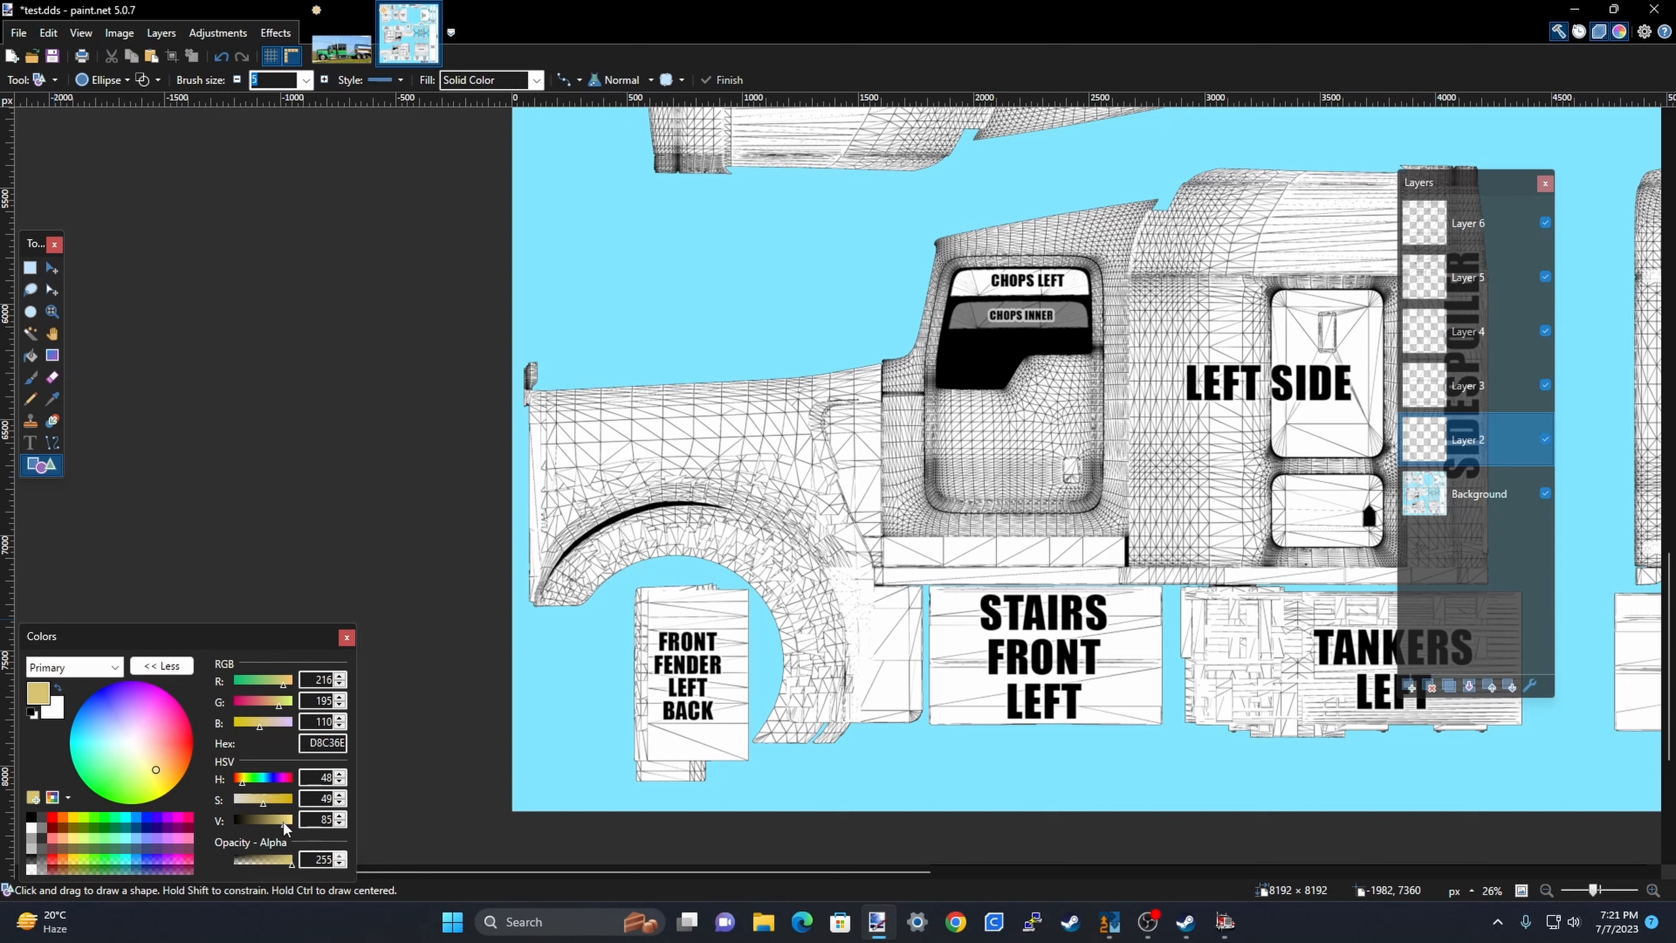
left_click(52, 442)
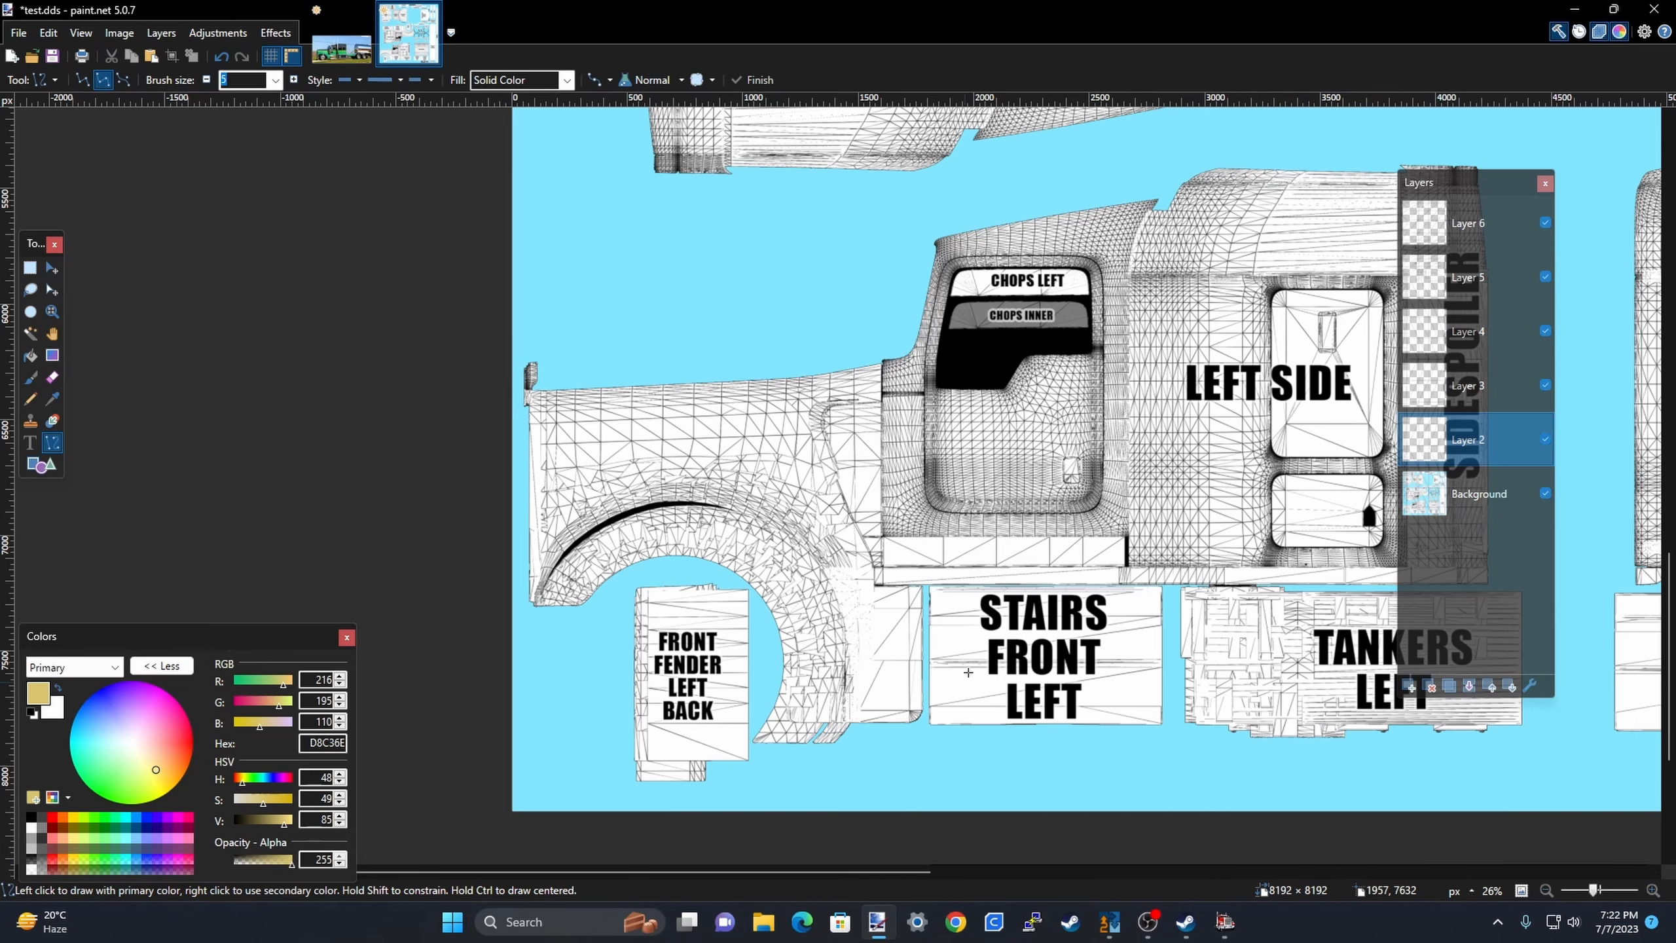
Examine the pixel grid up close at the gap beside the STAIRS FRONT LEFT part, and return to the wider template.
scroll(972, 678, "up", 7)
scroll(938, 707, "up", 8)
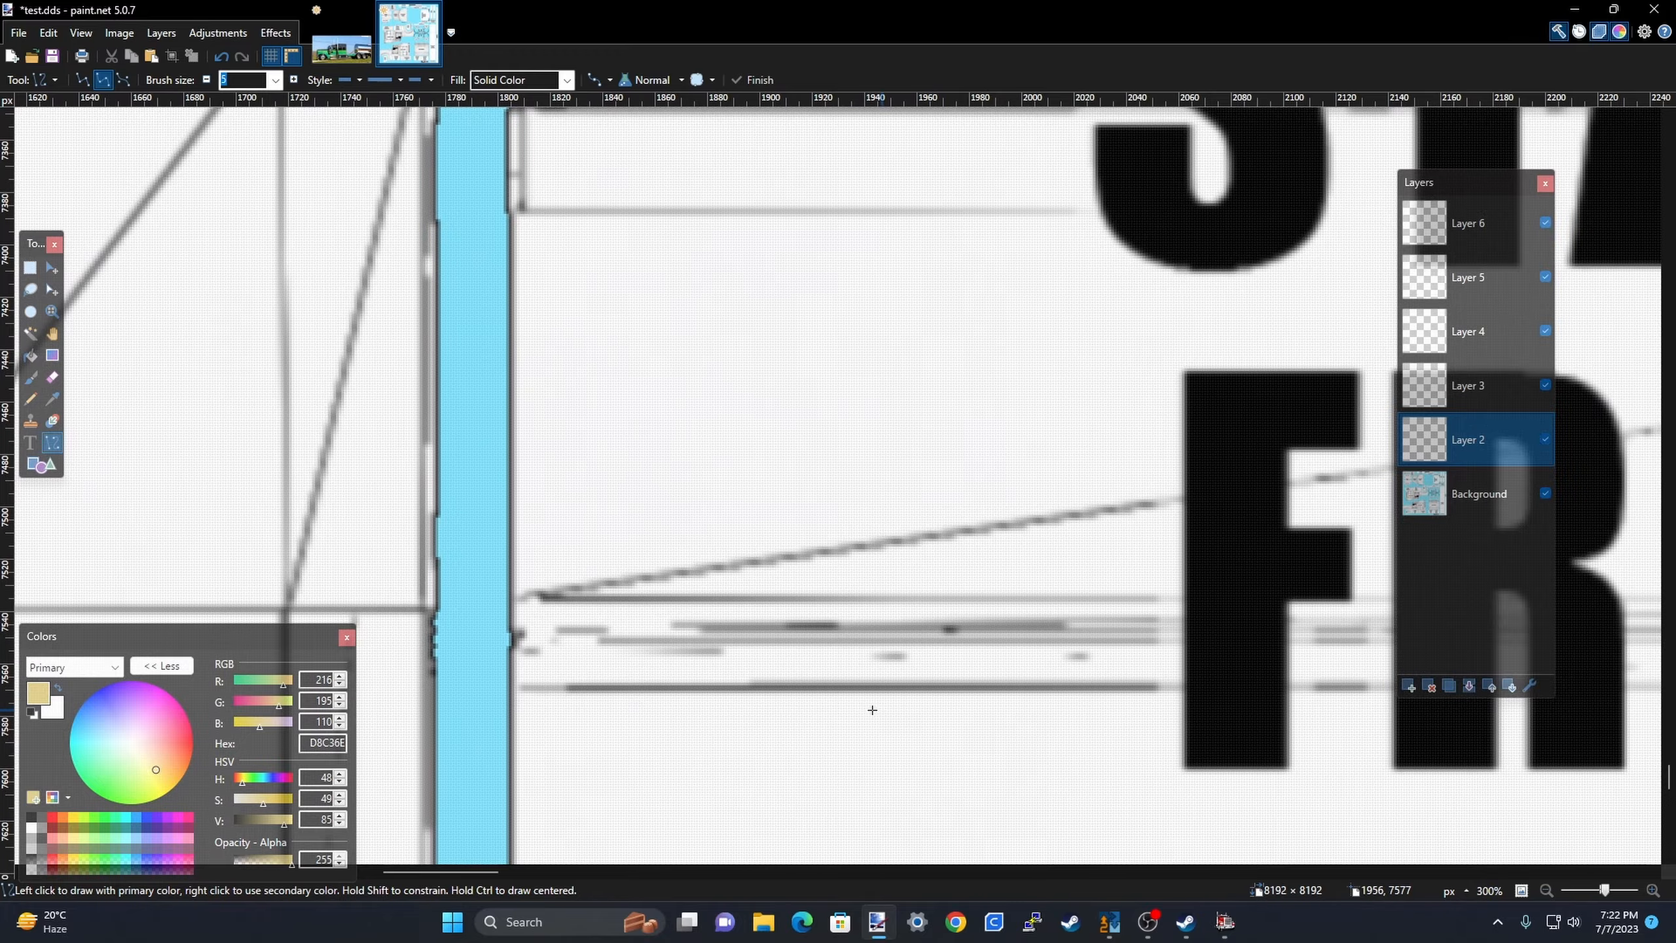
scroll(797, 611, "up", 4)
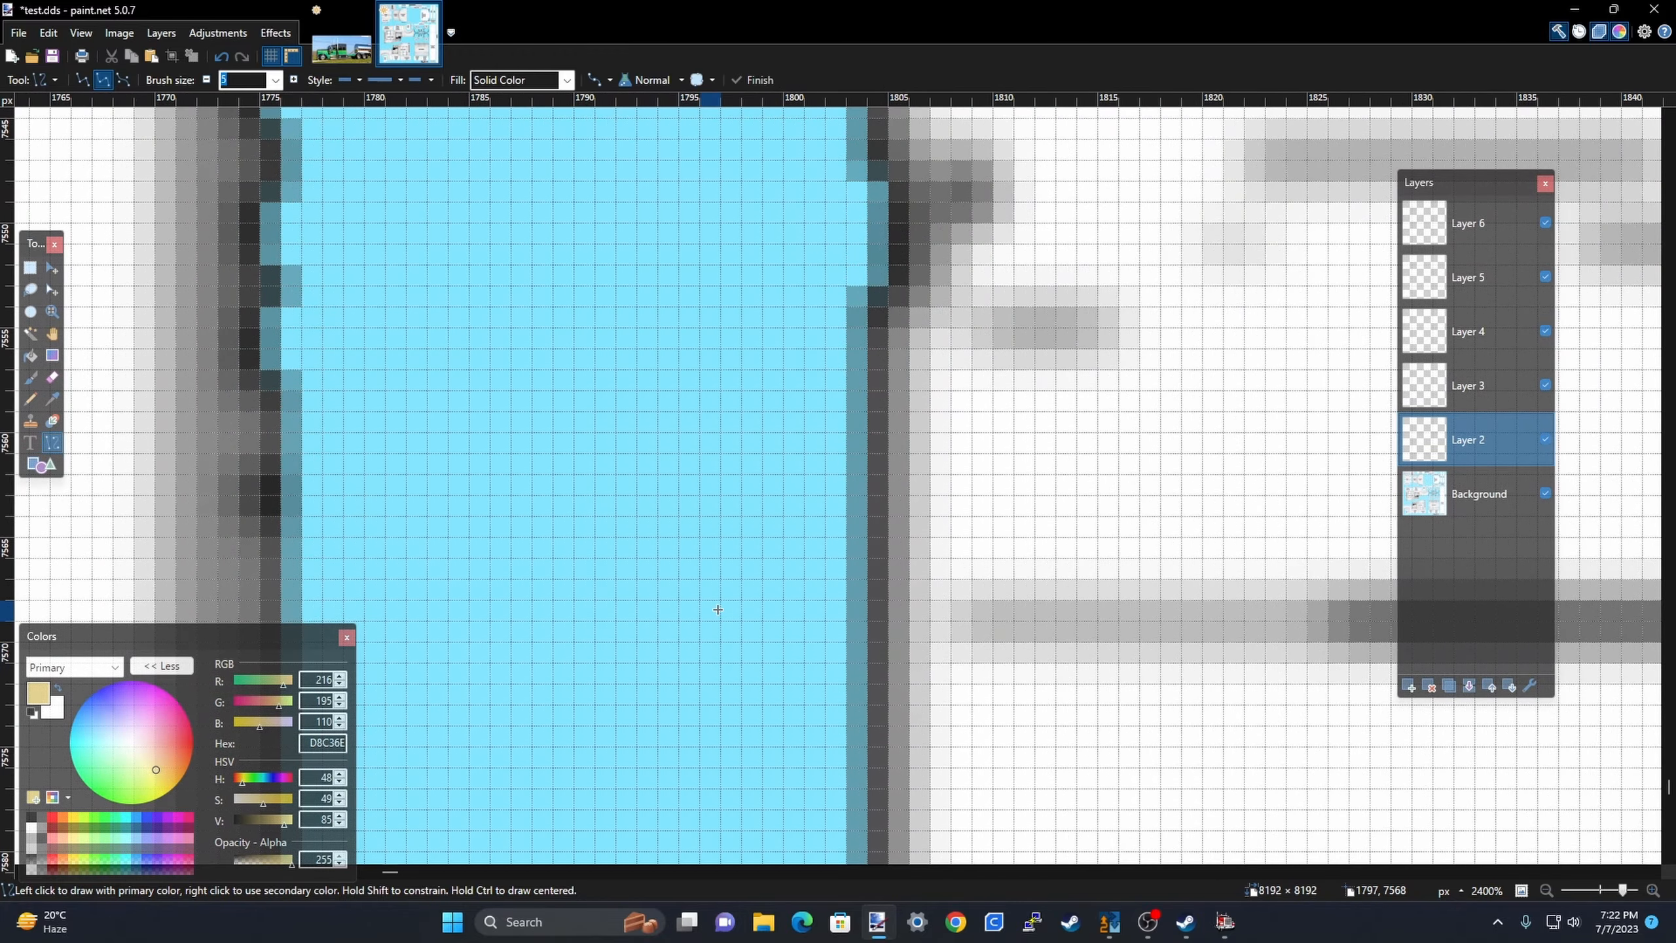
scroll(693, 614, "down", 4)
scroll(703, 613, "down", 8)
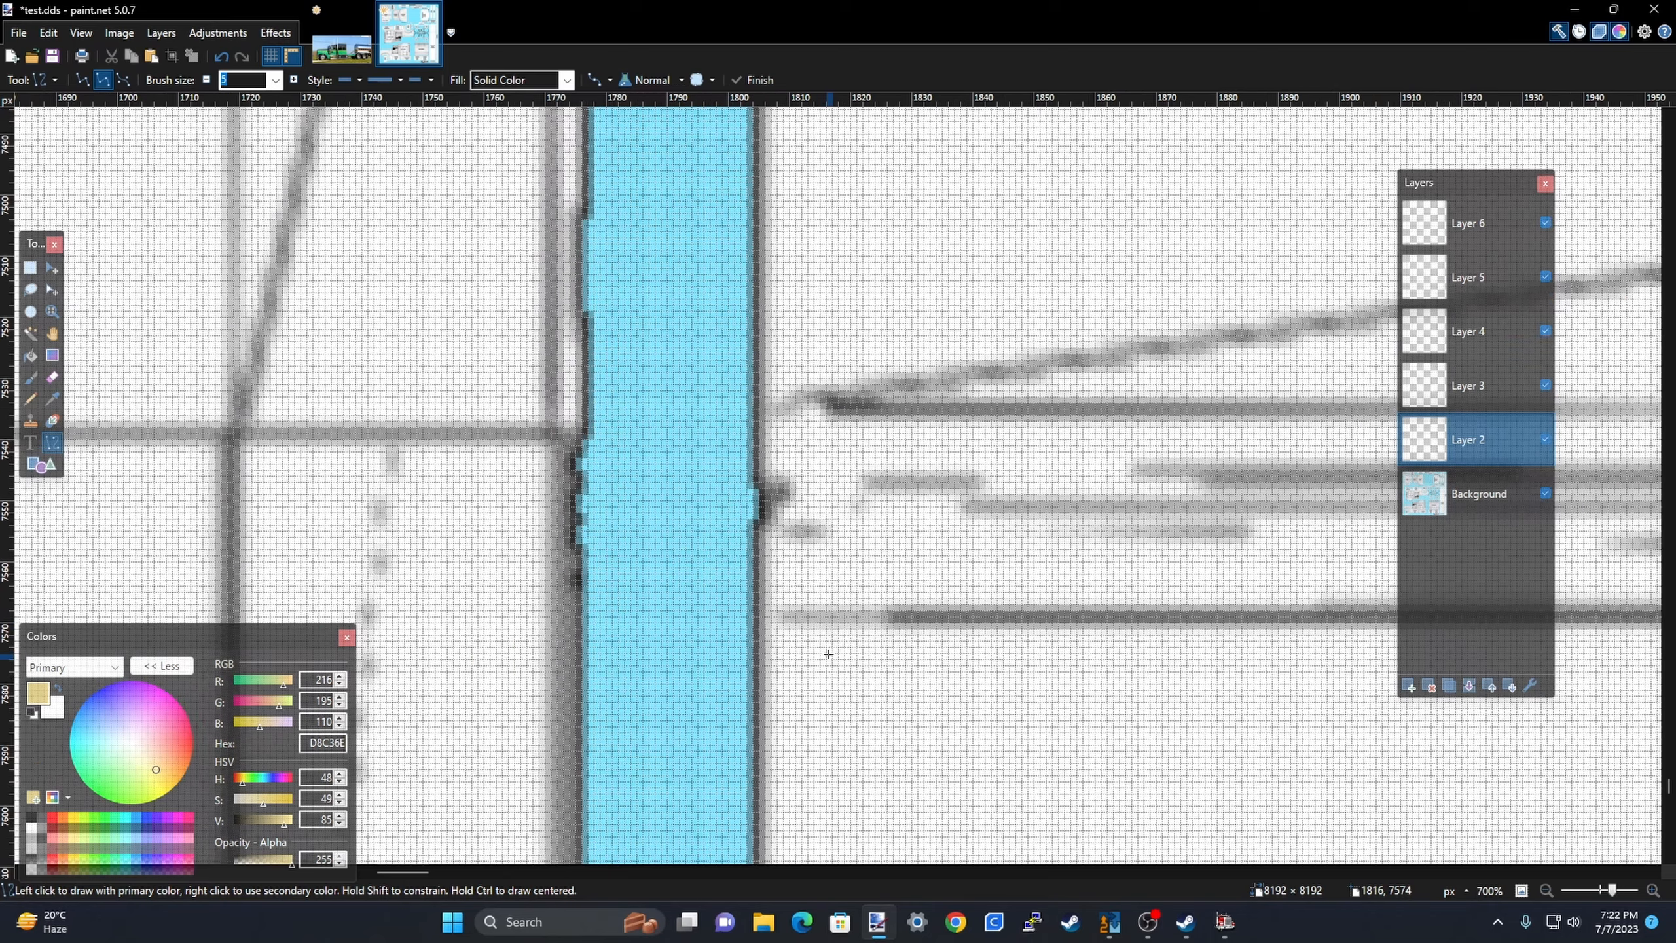
scroll(763, 712, "down", 3)
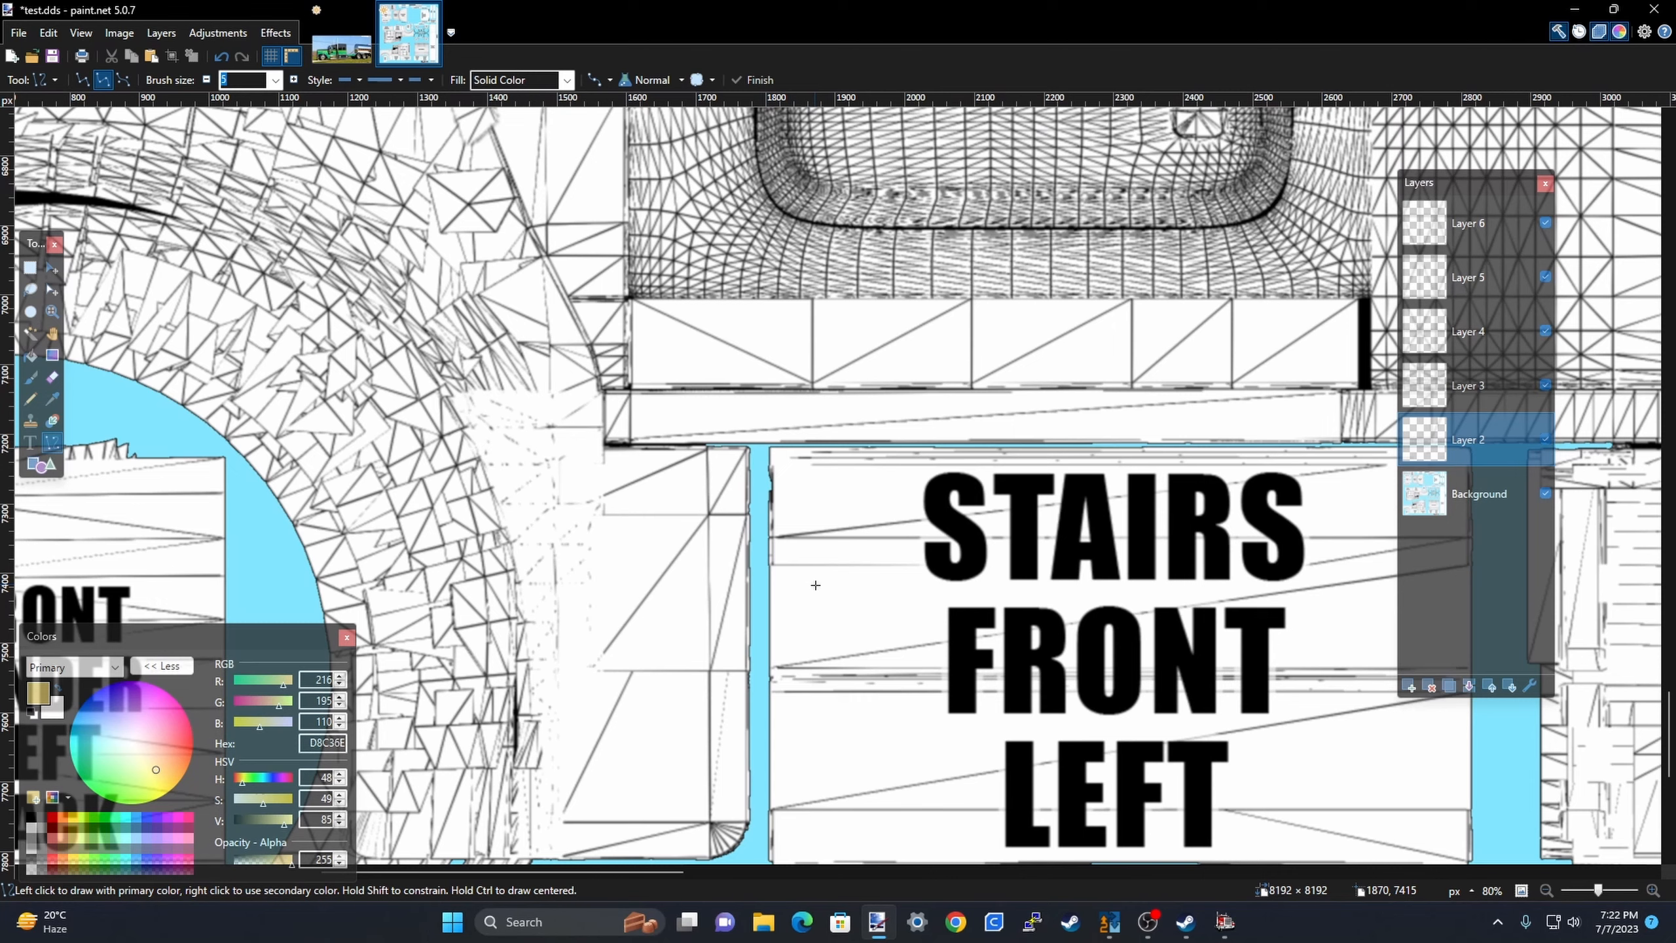
scroll(858, 574, "down", 3)
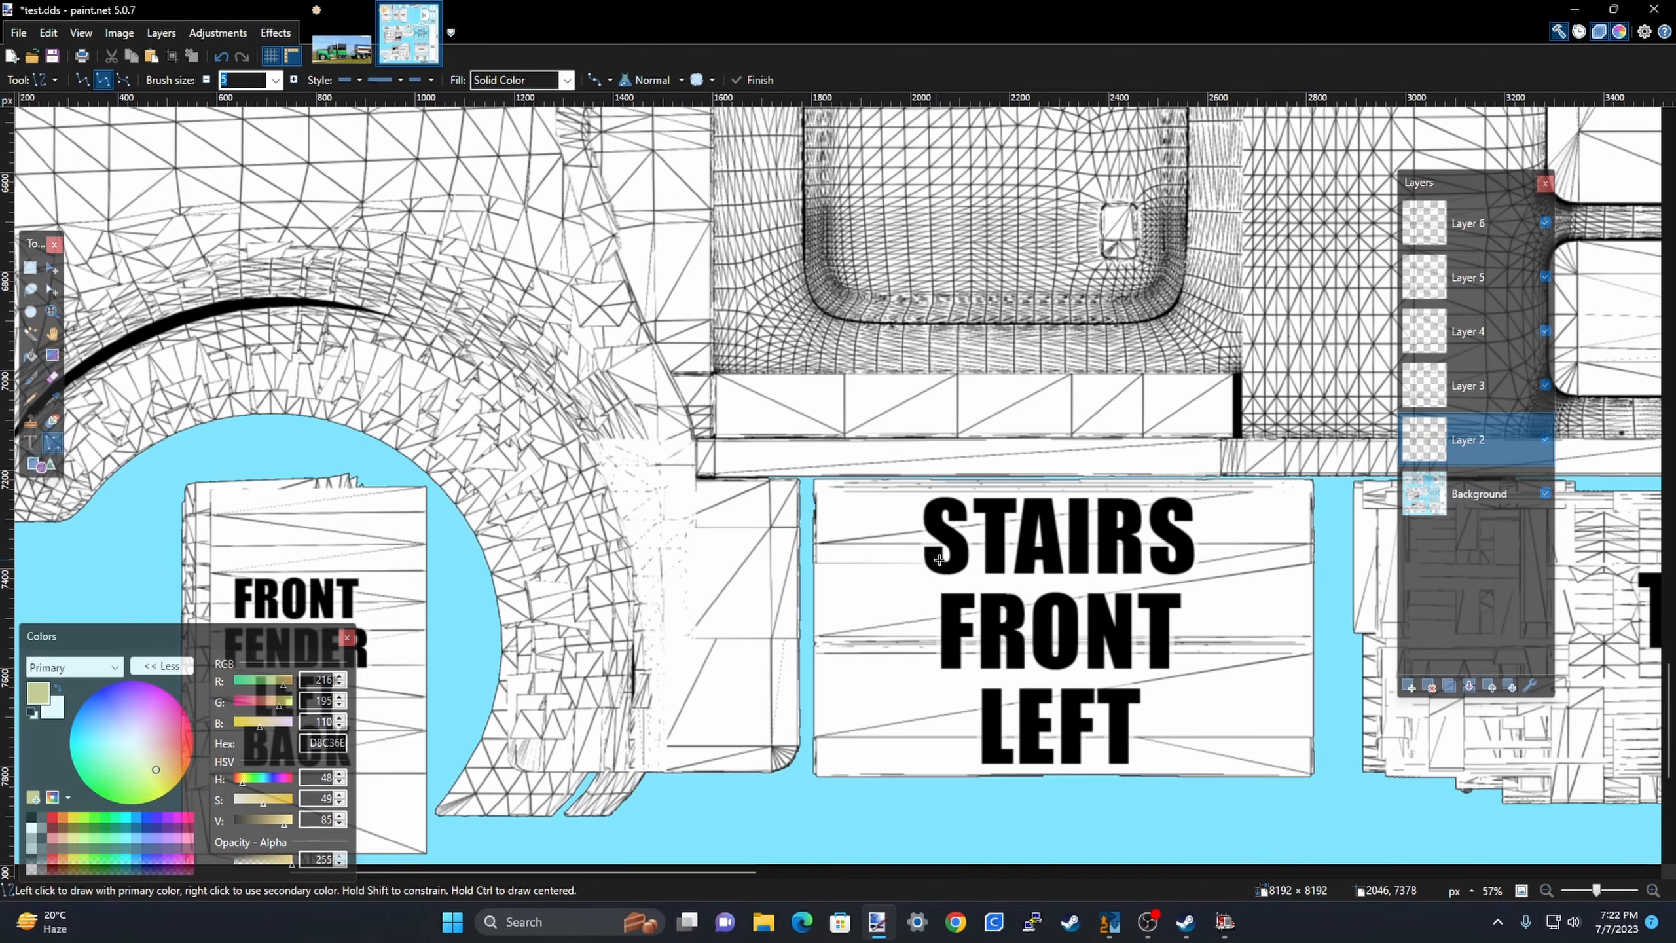
scroll(983, 576, "down", 2)
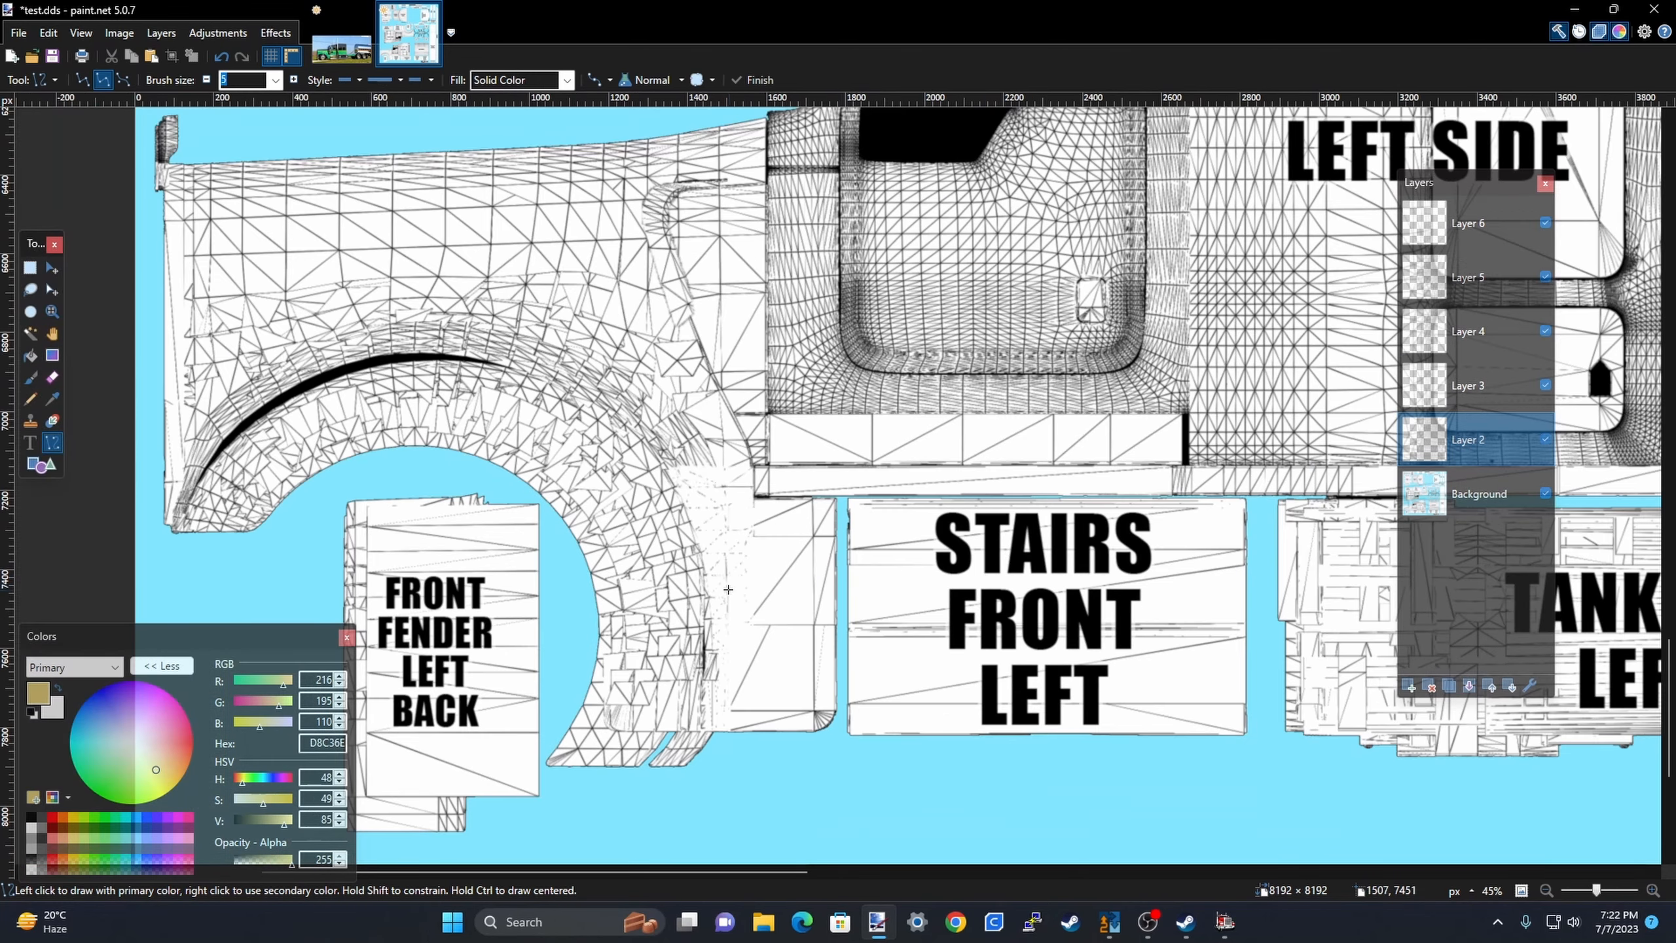
scroll(649, 486, "up", 1)
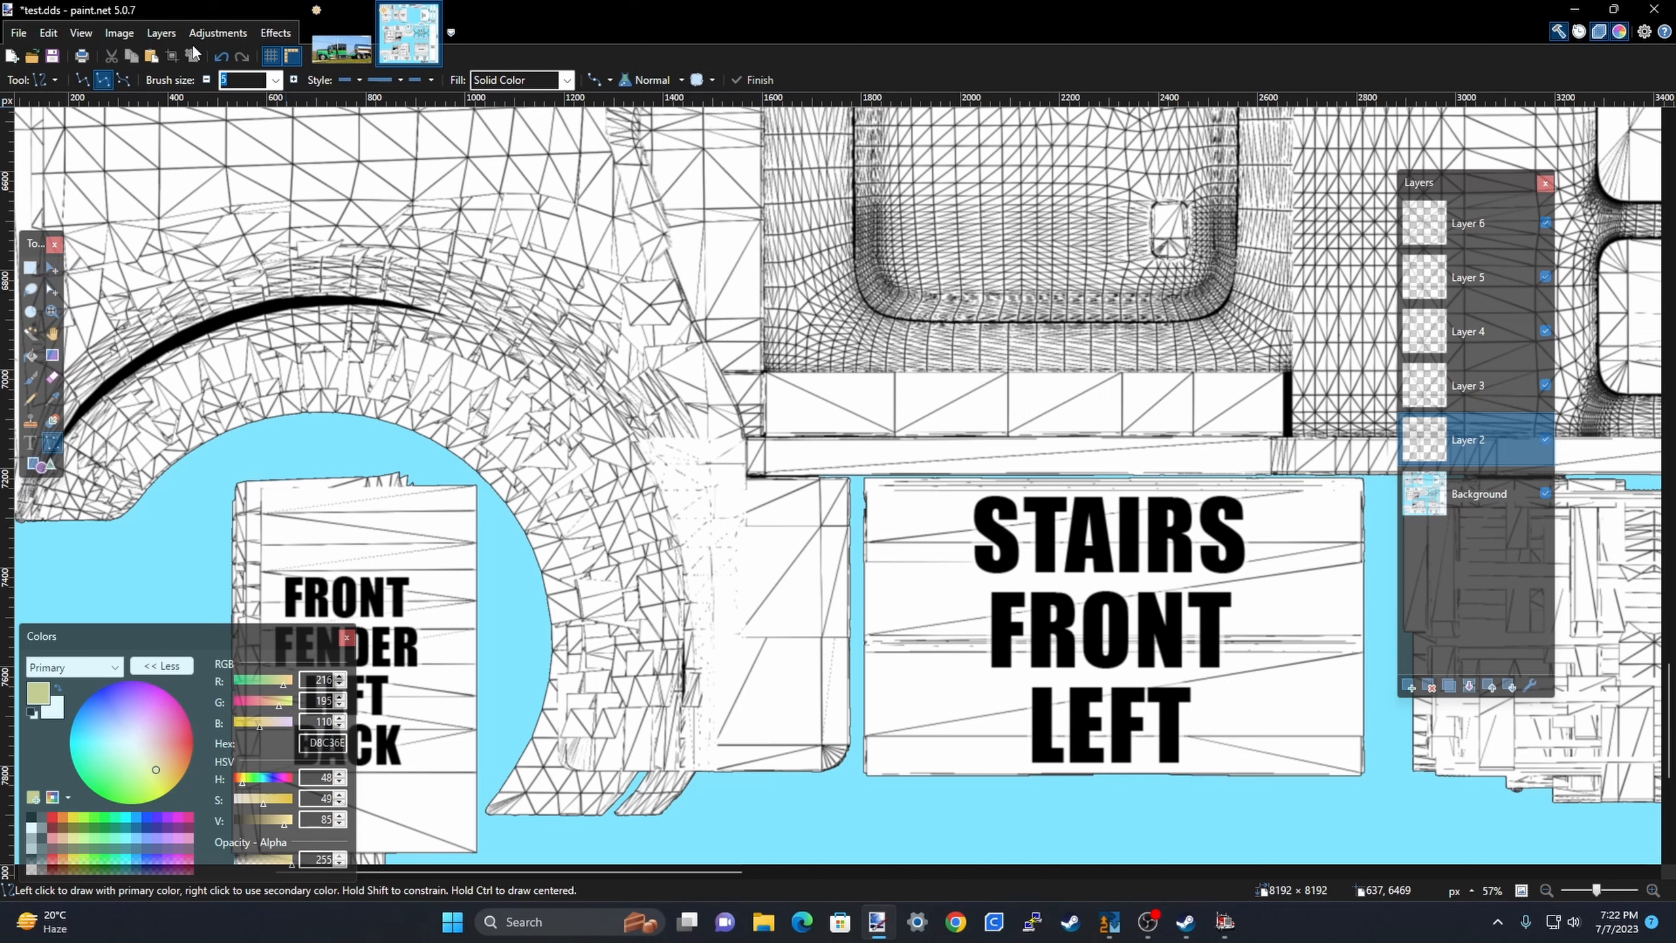
Look over the pixel grid, ruler and measurement unit options, leaving them as they are.
left_click(89, 35)
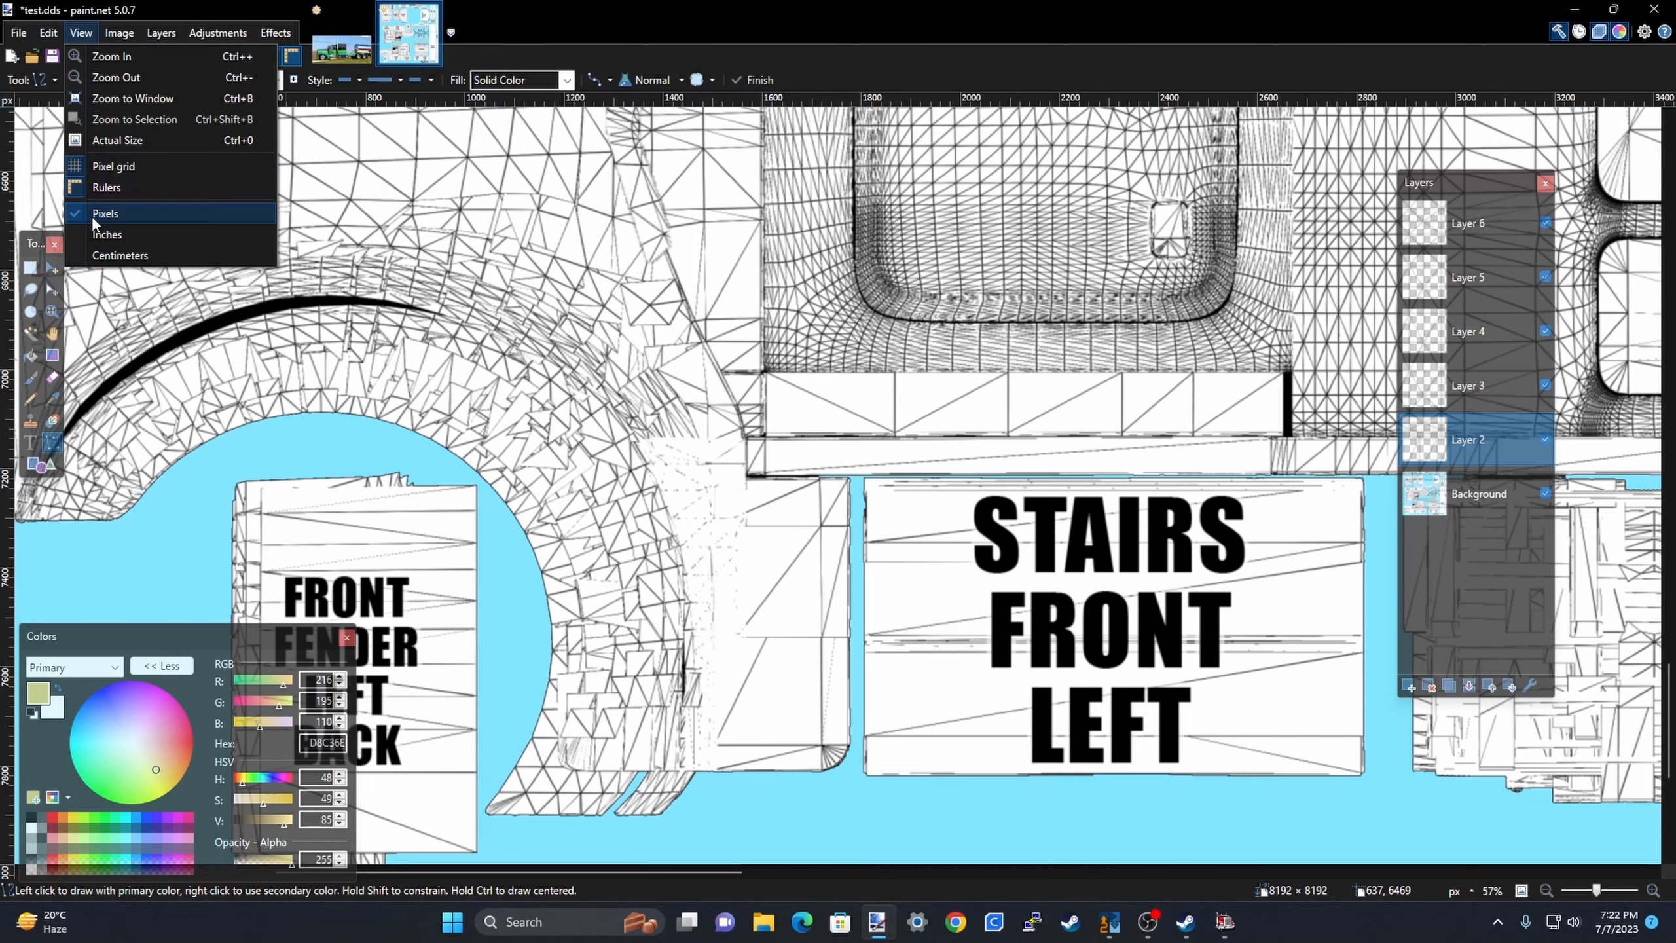
left_click(889, 17)
scroll(858, 291, "down", 5)
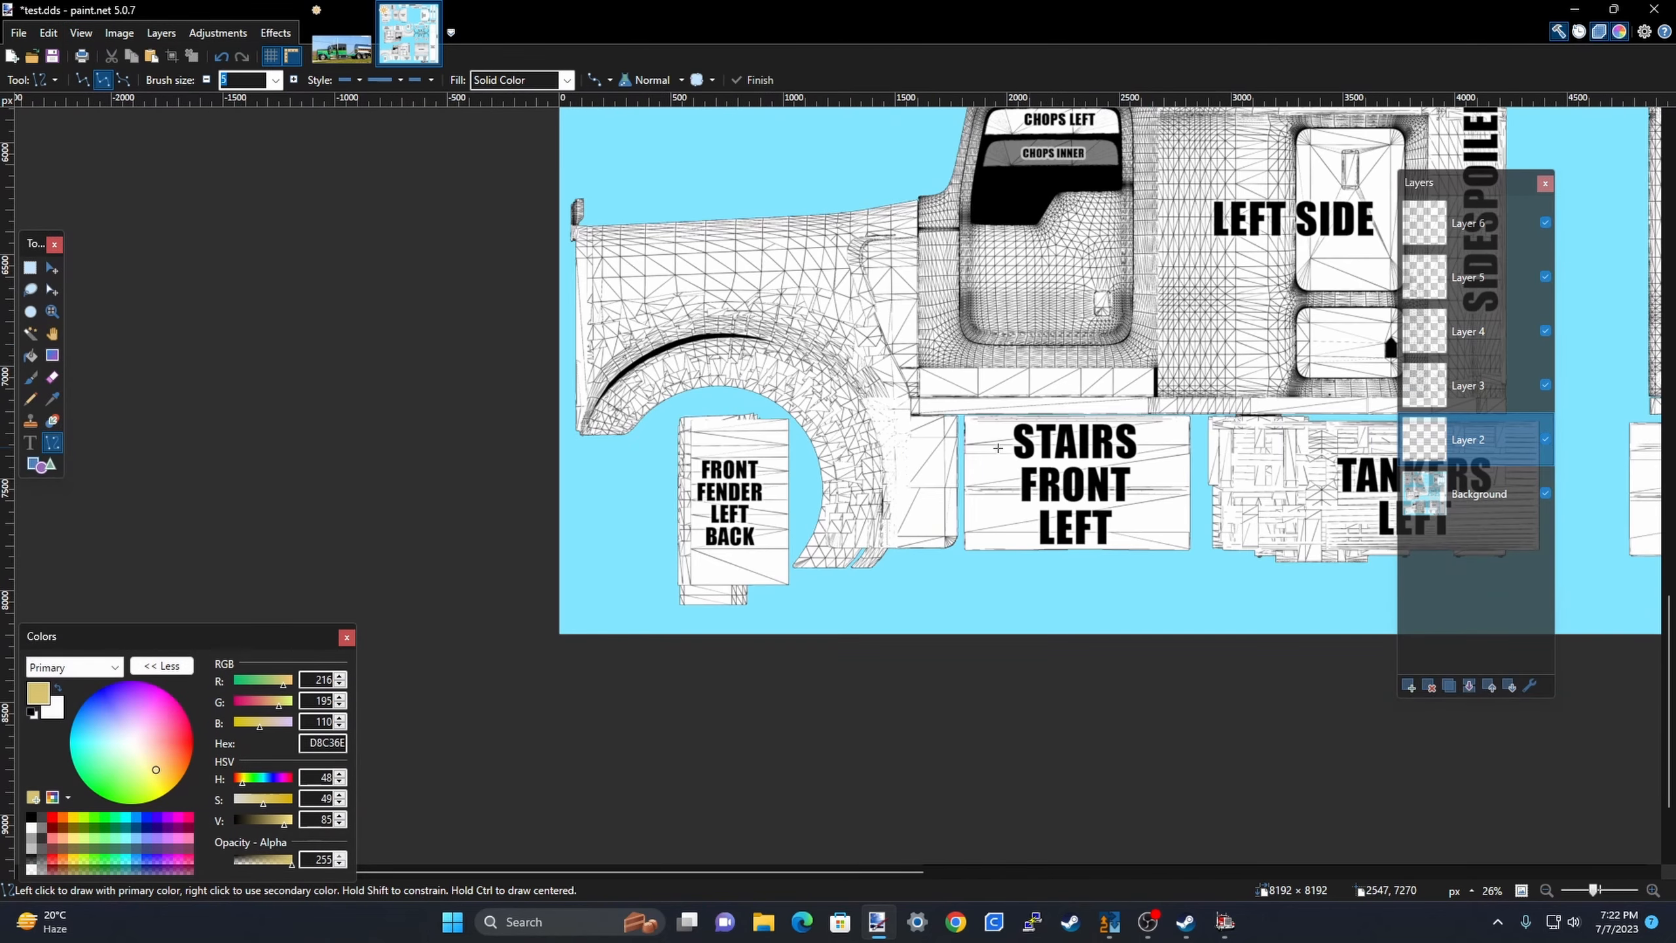
Draw a horizontal gold test line about 514 px long across the hood side and set its brush size to 7.
scroll(758, 451, "down", 1)
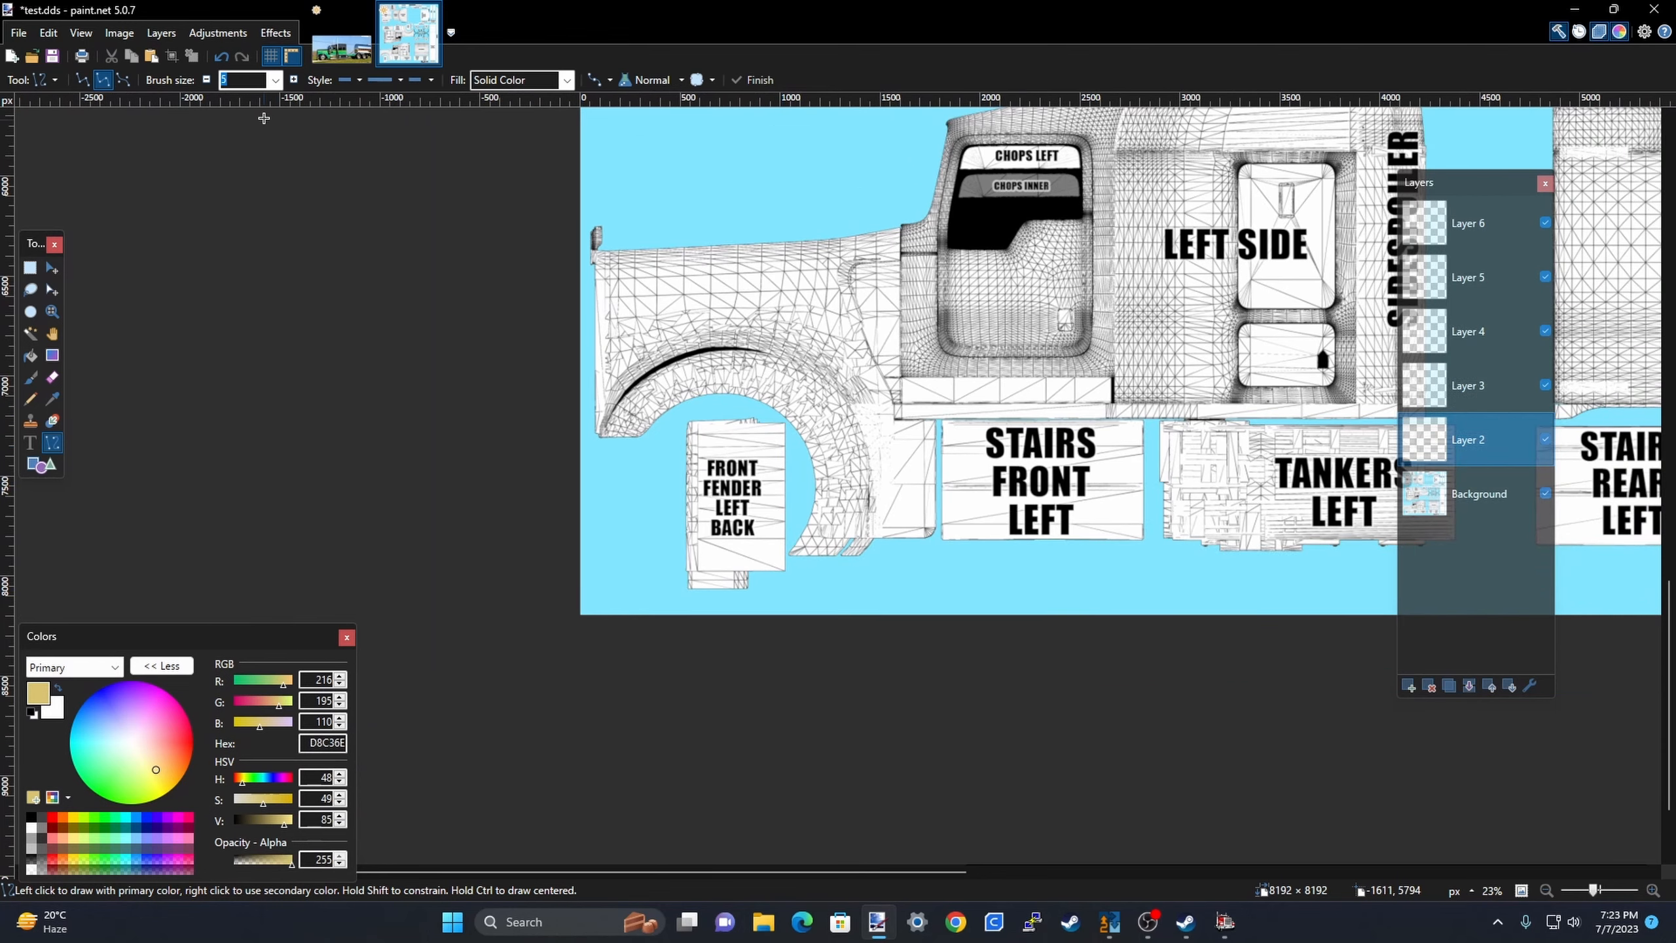
scroll(264, 117, "left", 2)
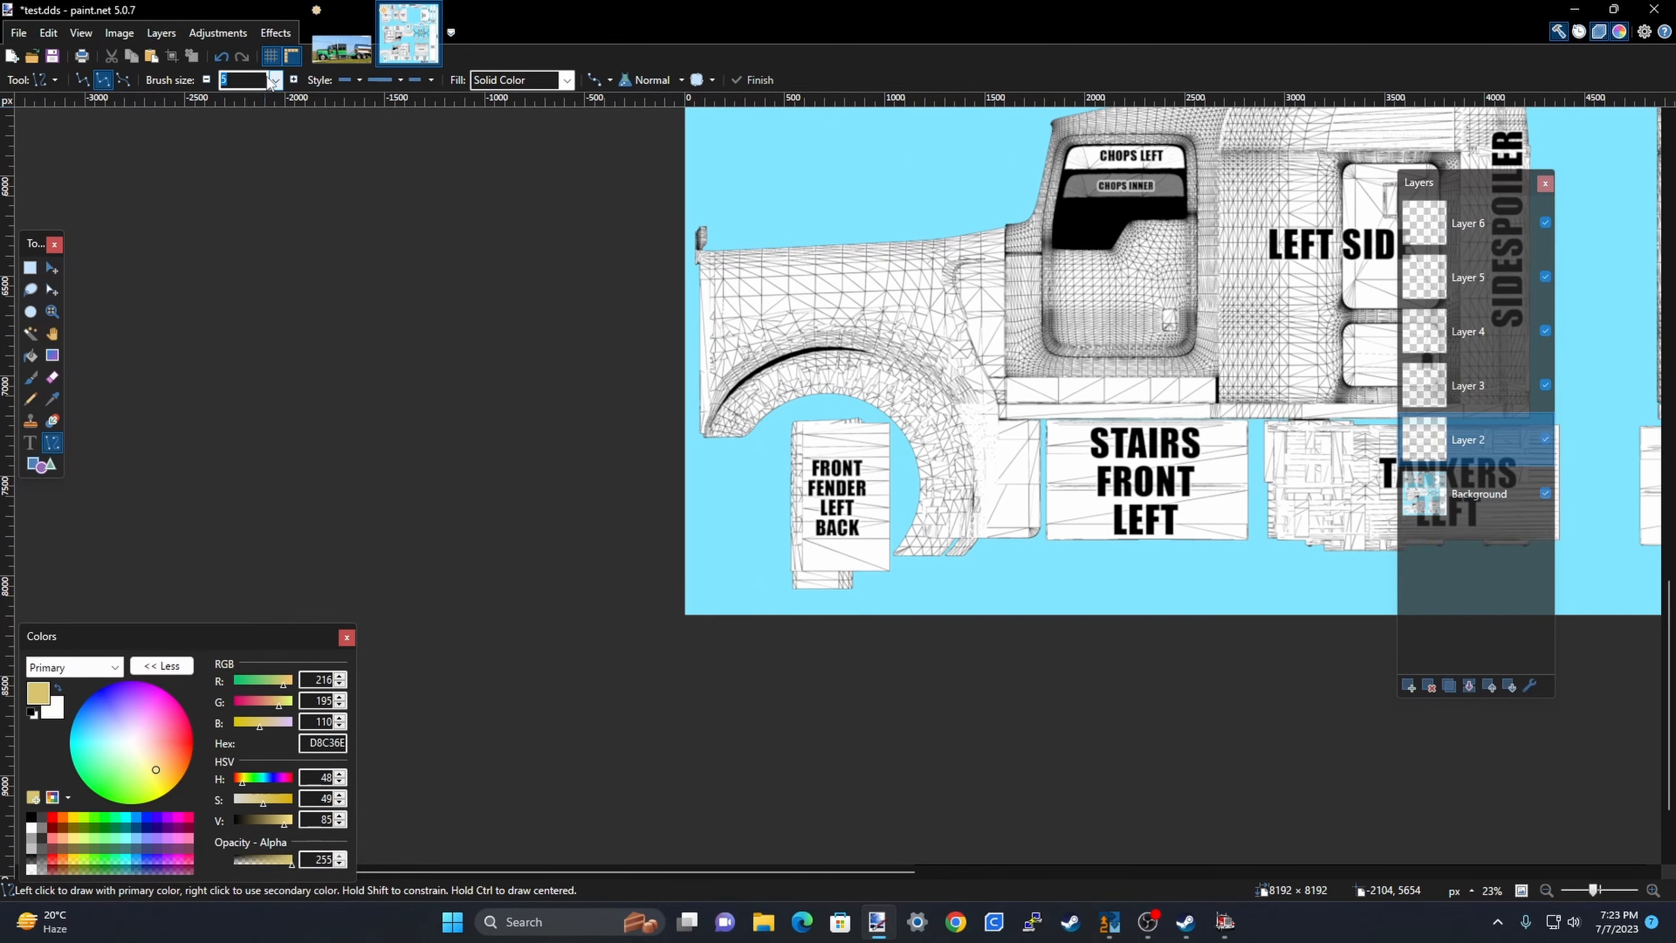
scroll(749, 310, "up", 3)
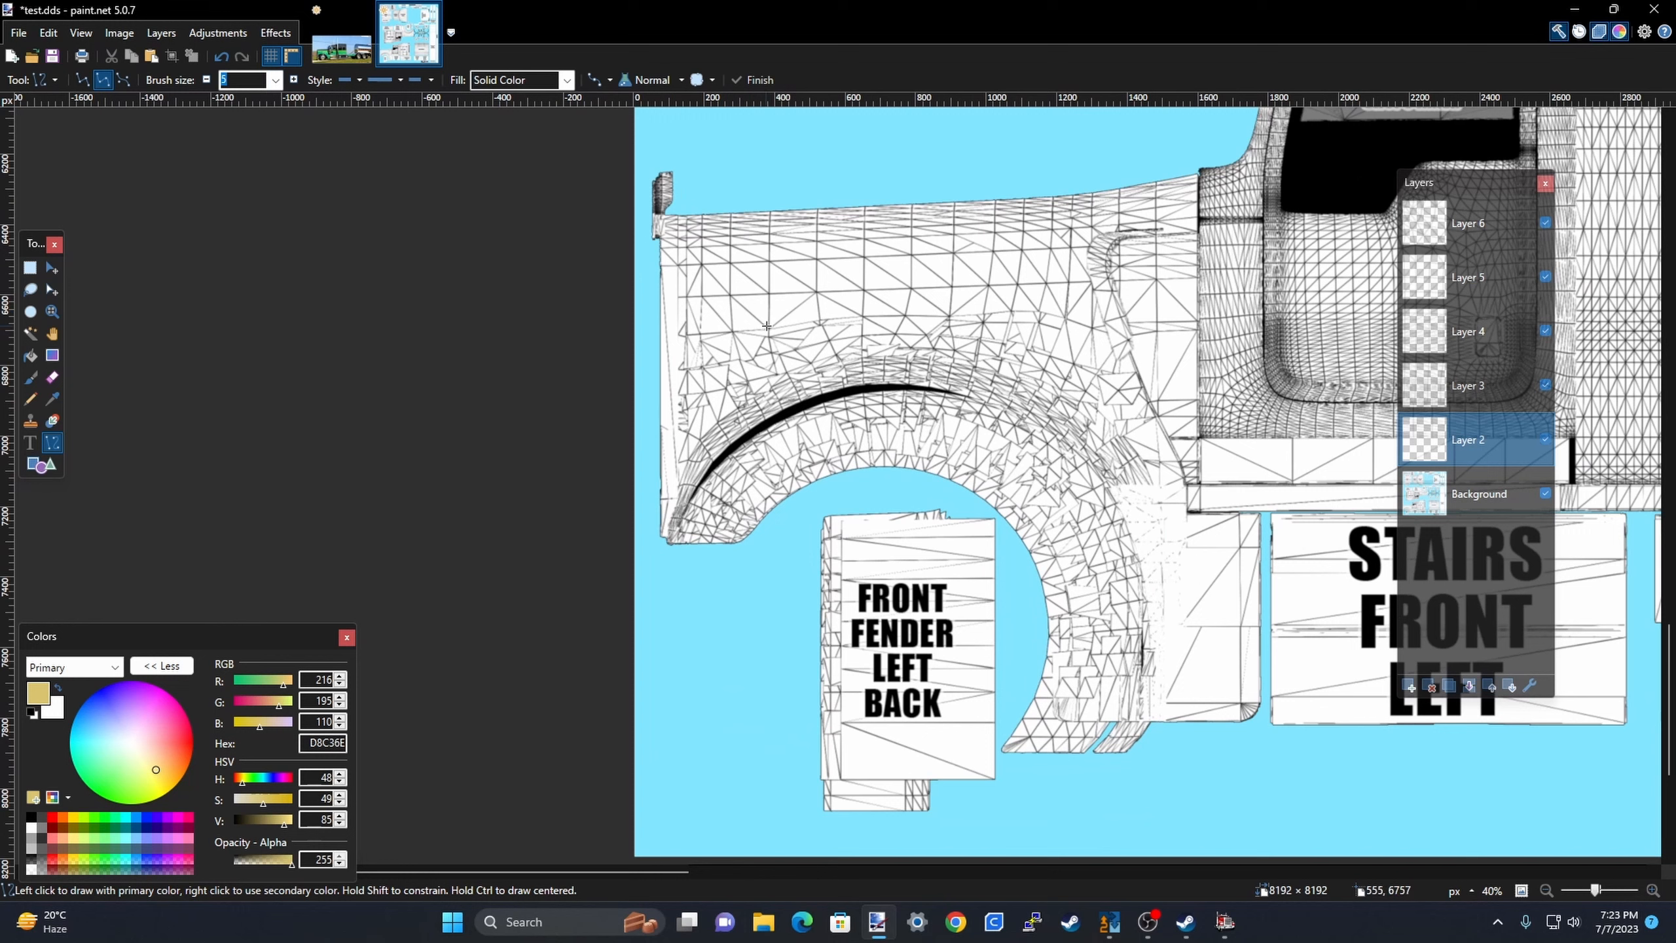
left_click_drag(738, 323, 919, 323)
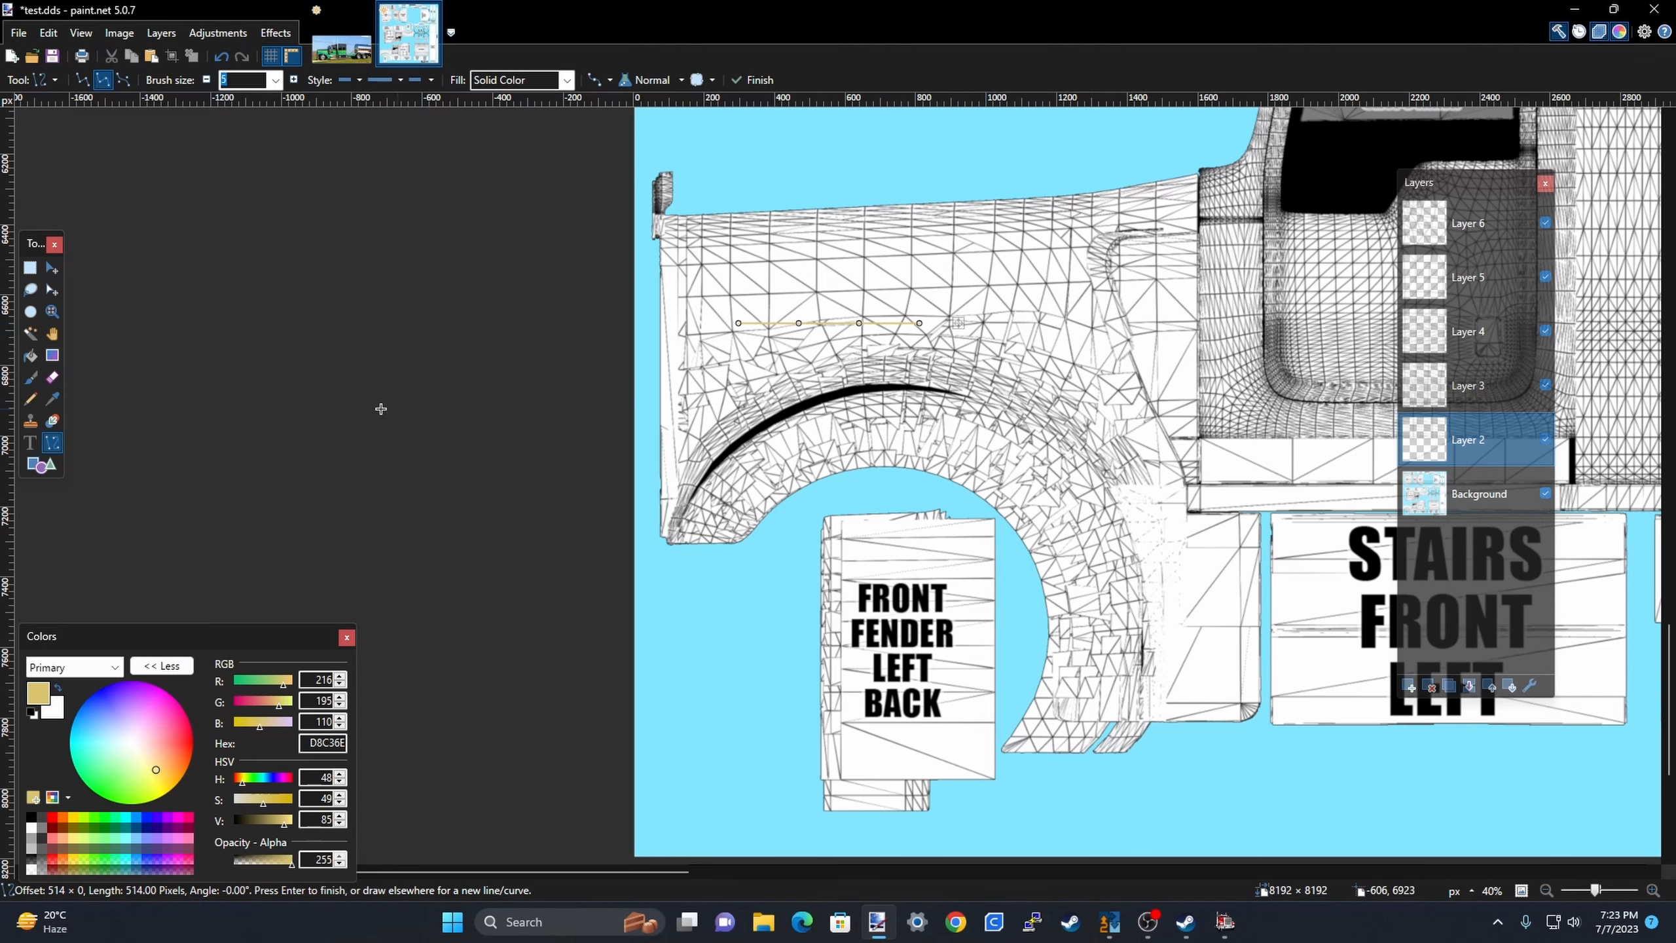
scroll(381, 409, "right", 3)
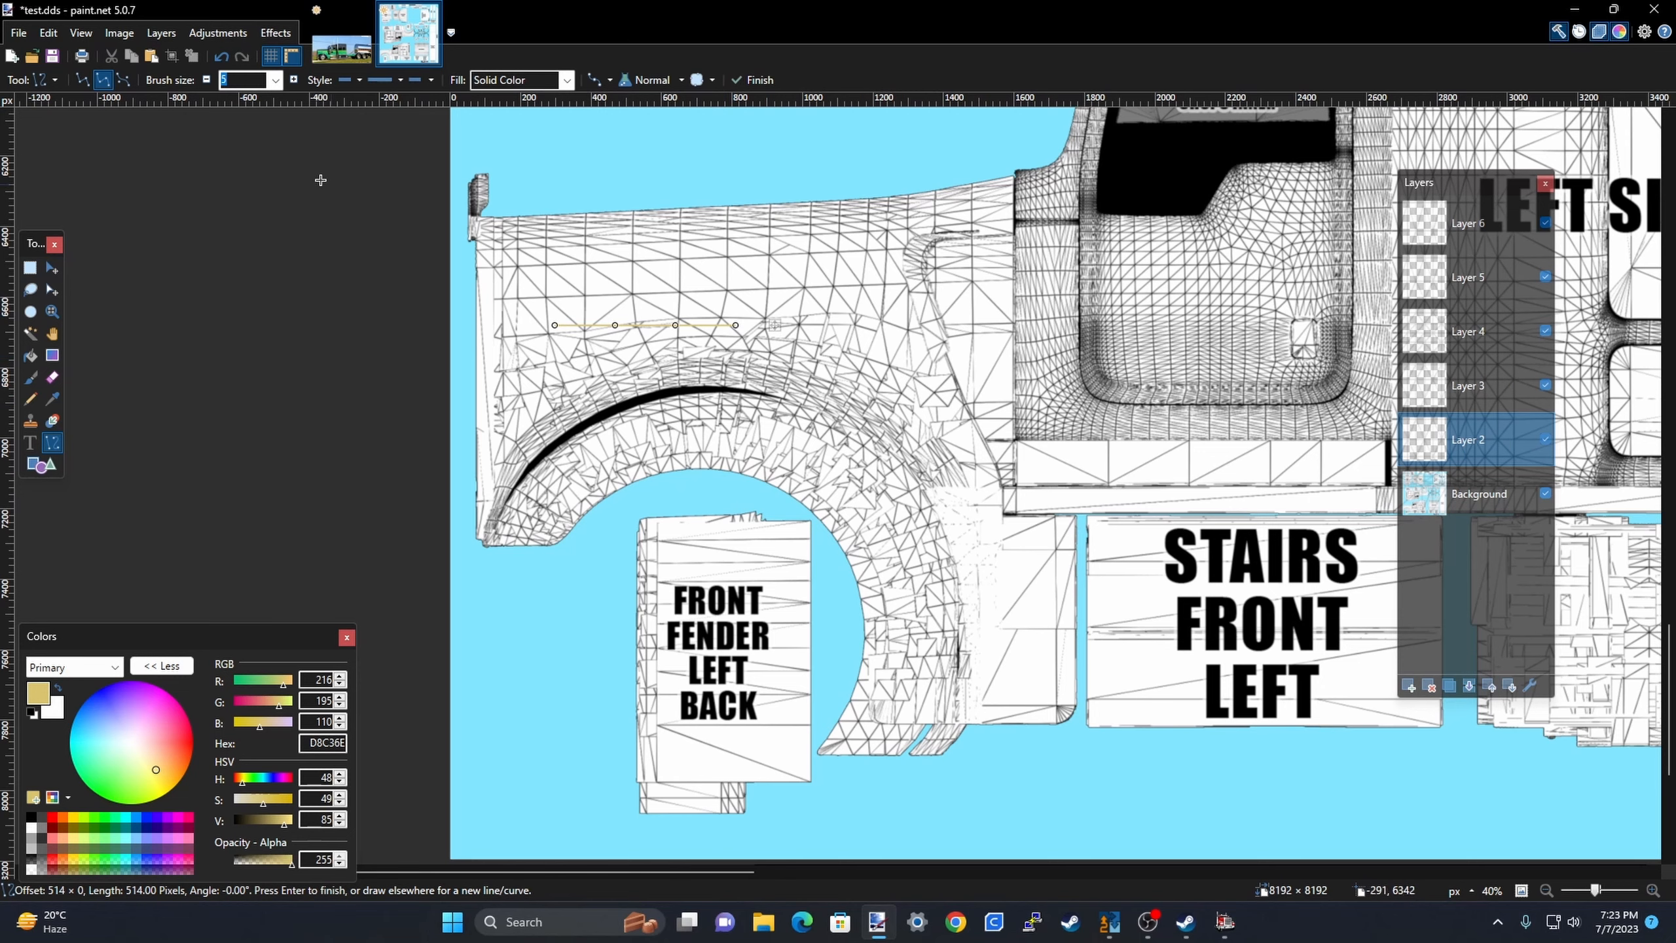
left_click(275, 80)
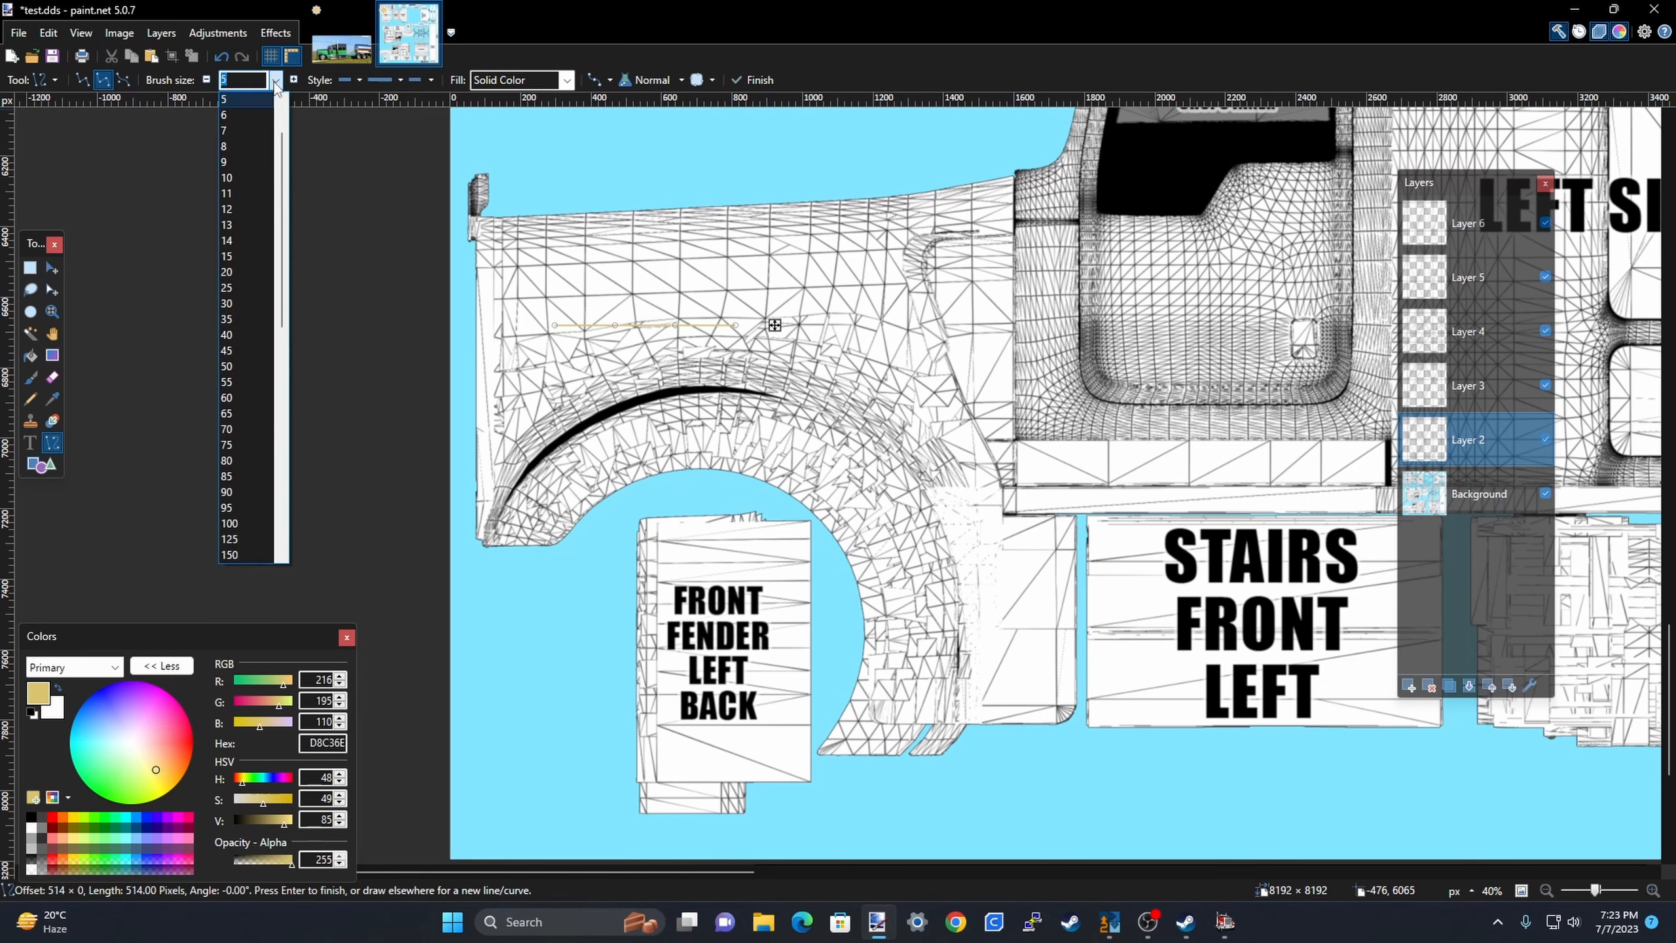
left_click(233, 132)
scroll(627, 334, "up", 3)
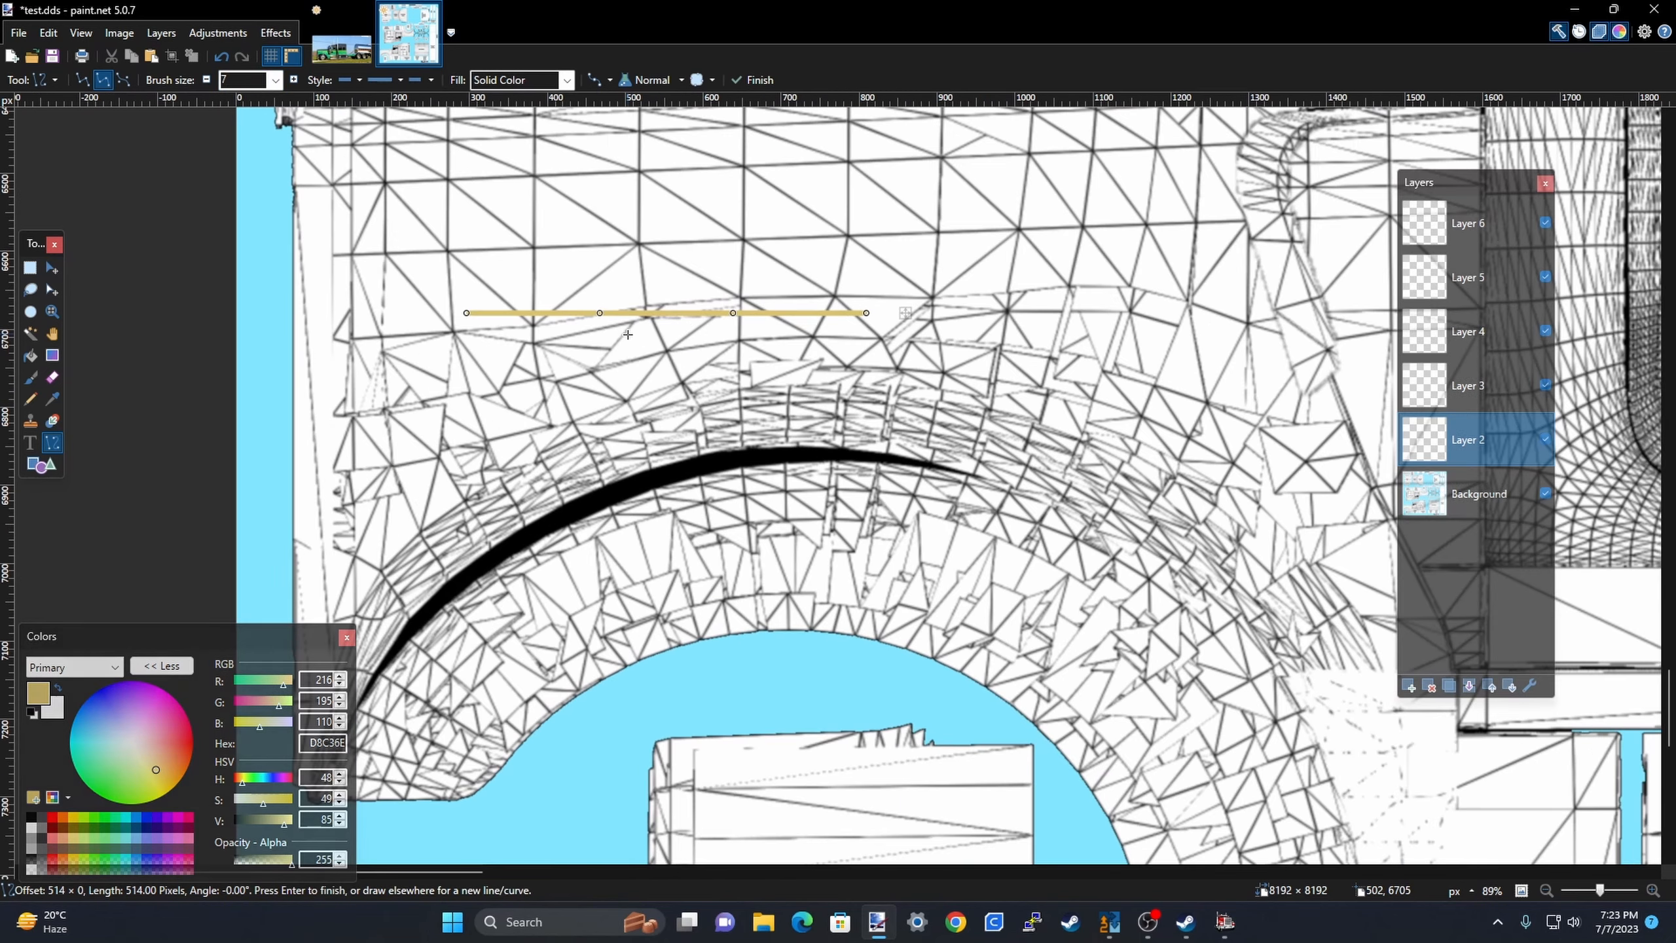
scroll(627, 335, "down", 3)
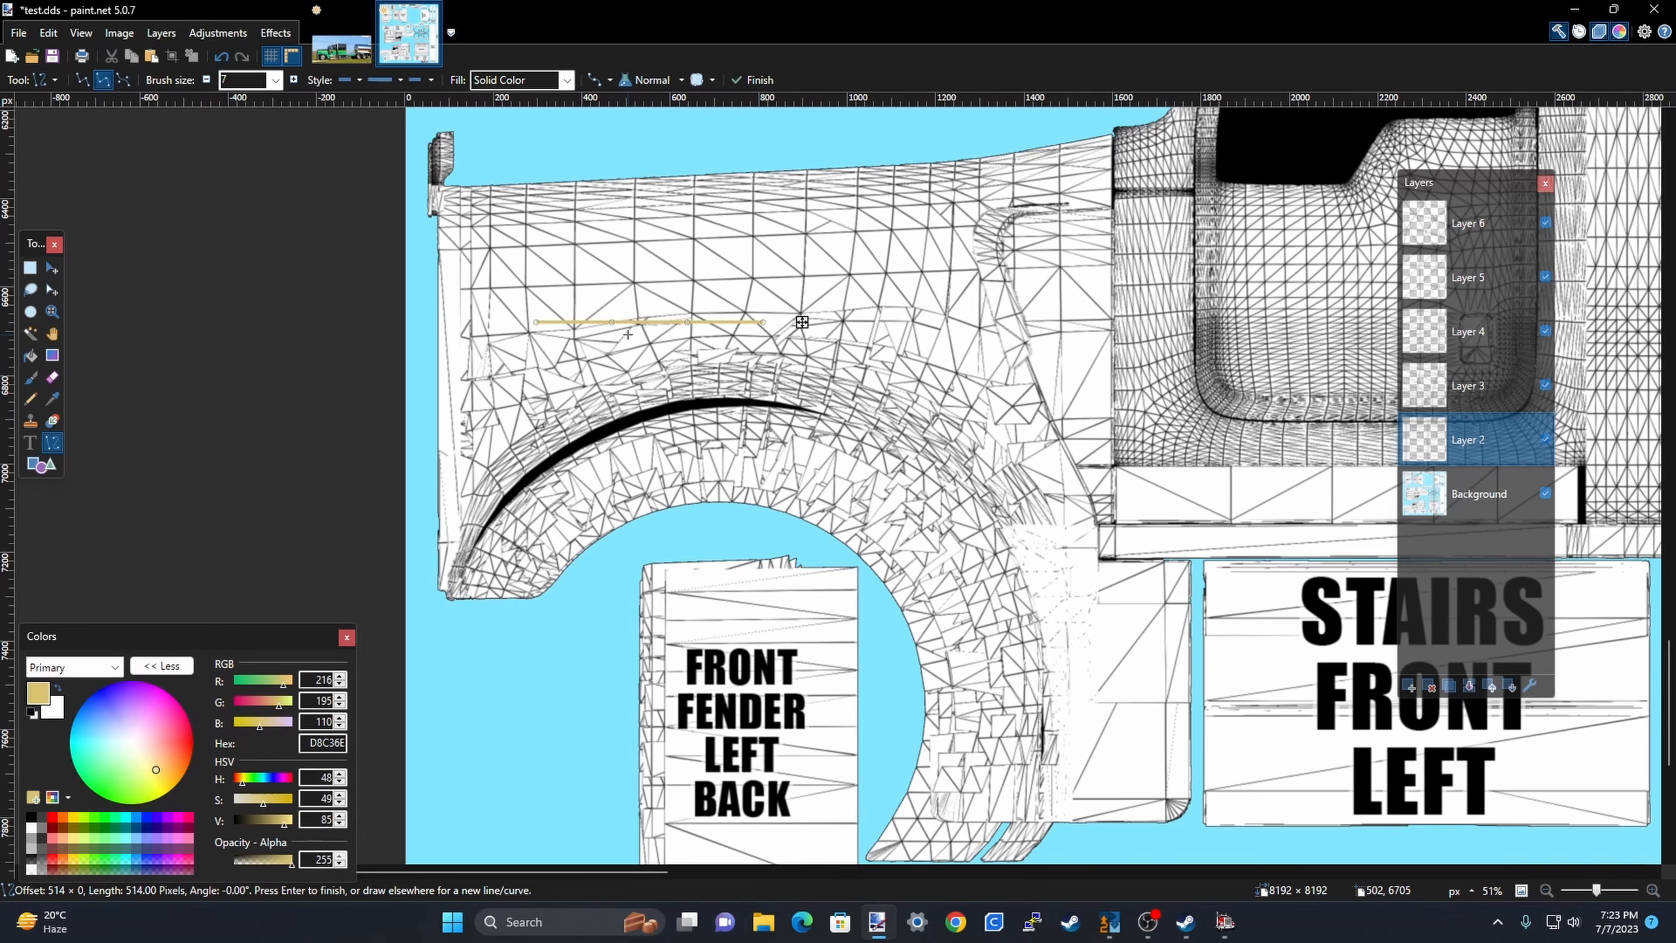
Set the hood test line's brush size to 11 and compare it with the truck's stripes in Idea.jpg.
left_click(275, 81)
left_click(241, 131)
left_click(270, 84)
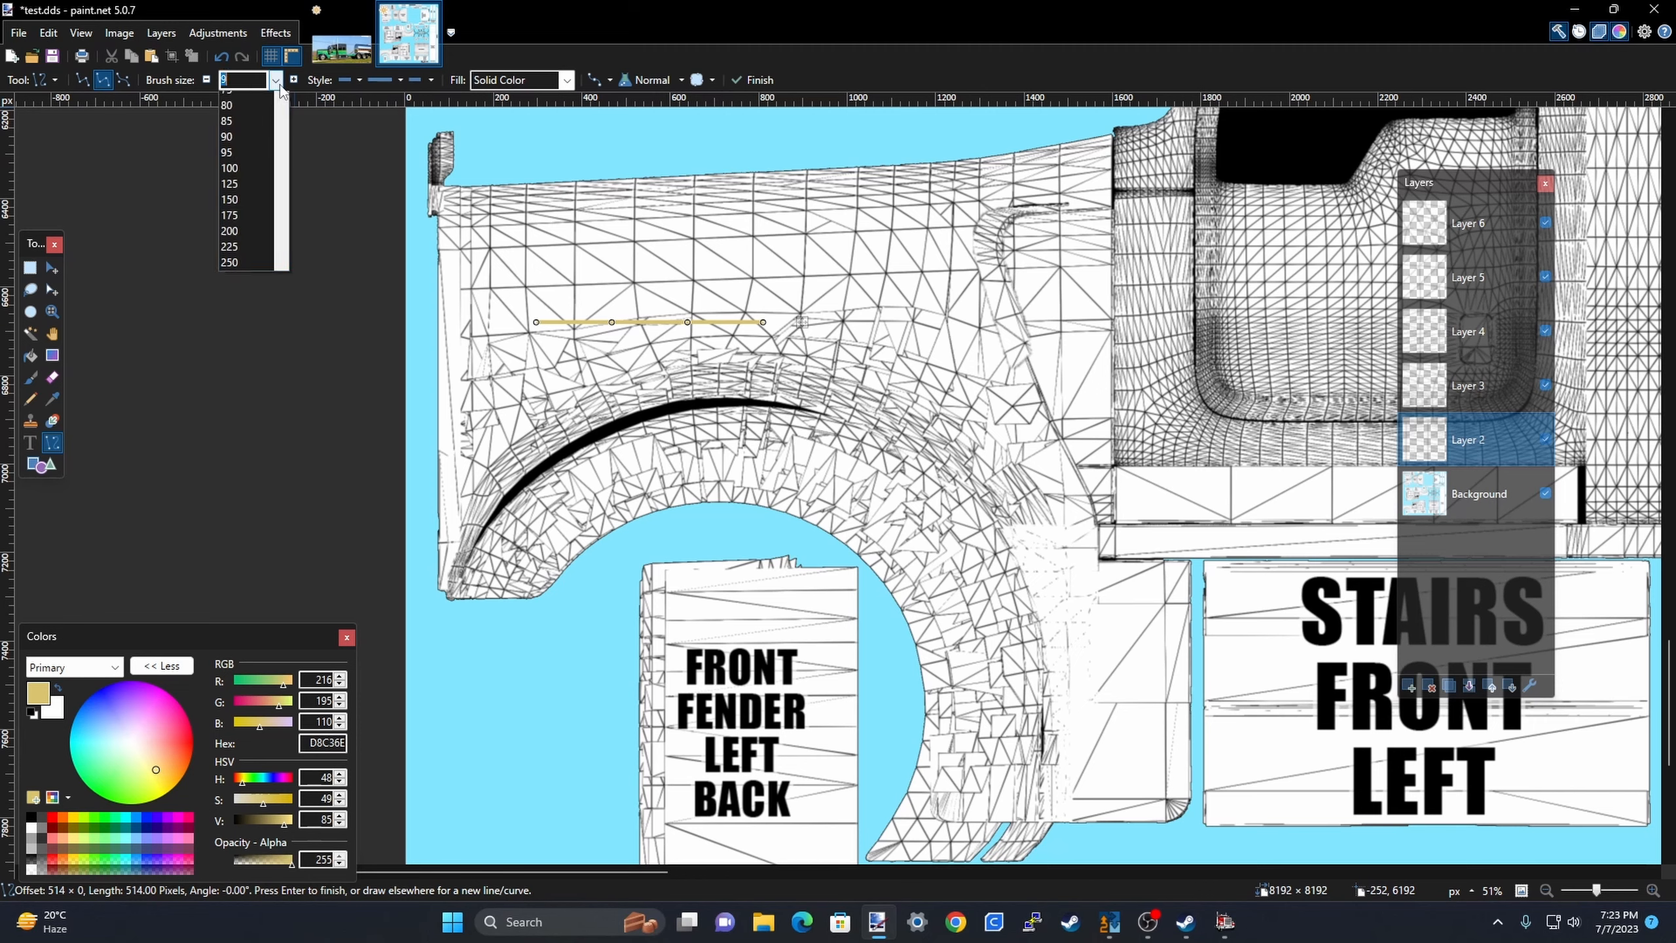
left_click(256, 130)
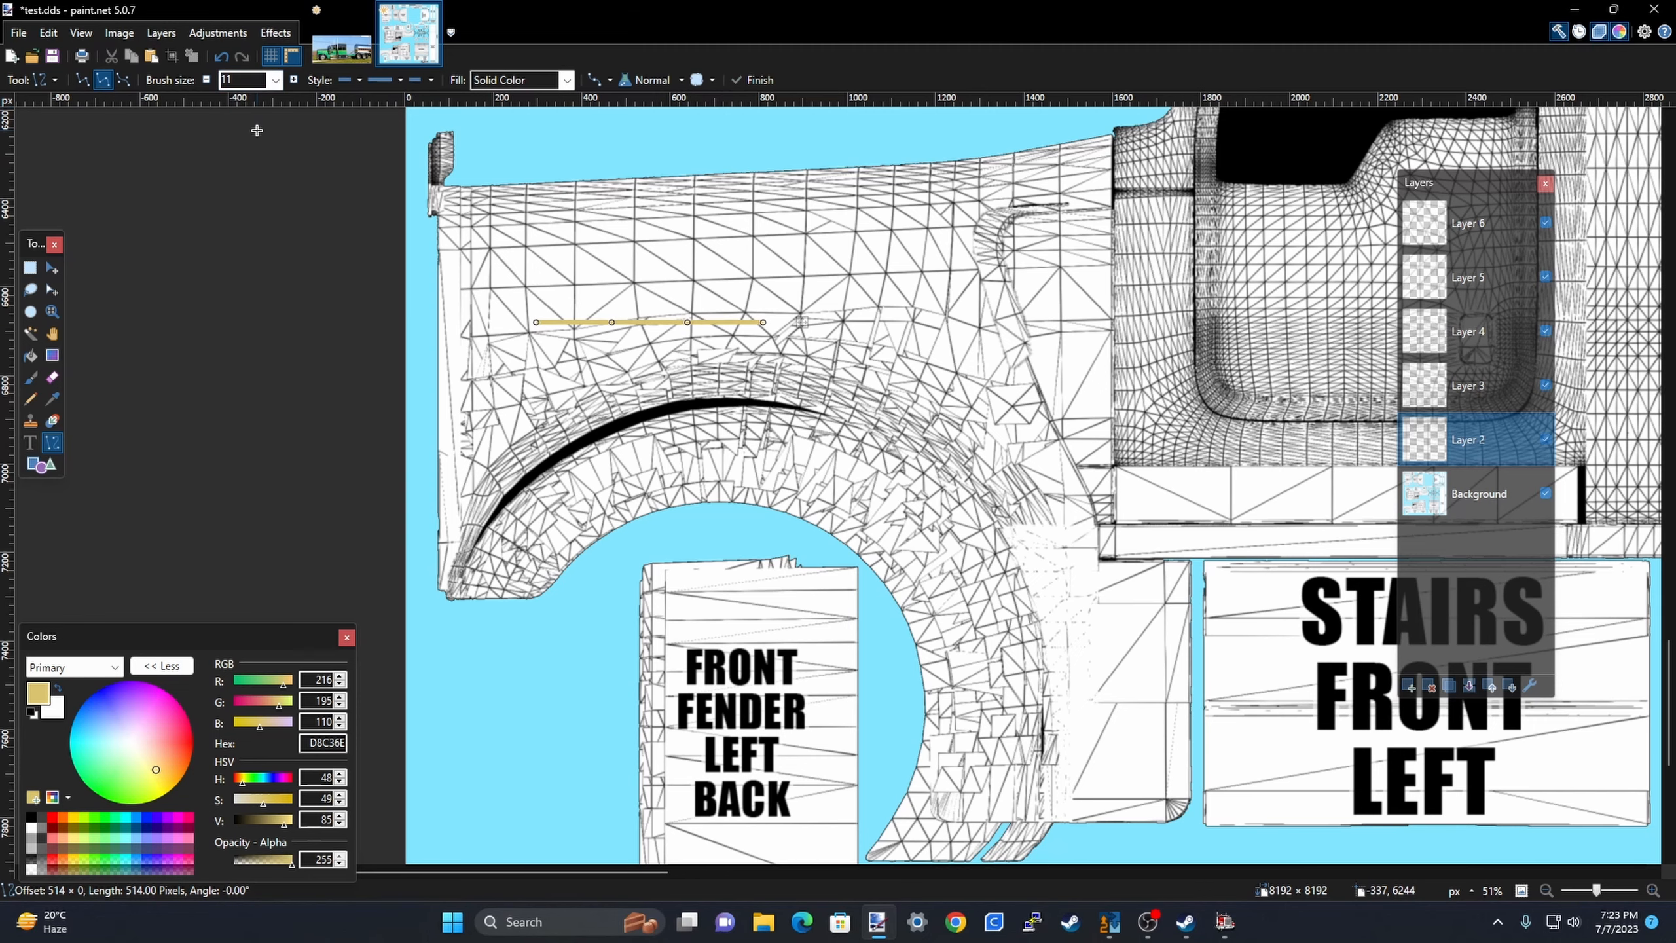
scroll(749, 216, "down", 1, "ctrl")
scroll(749, 216, "down", 1, "ctrl")
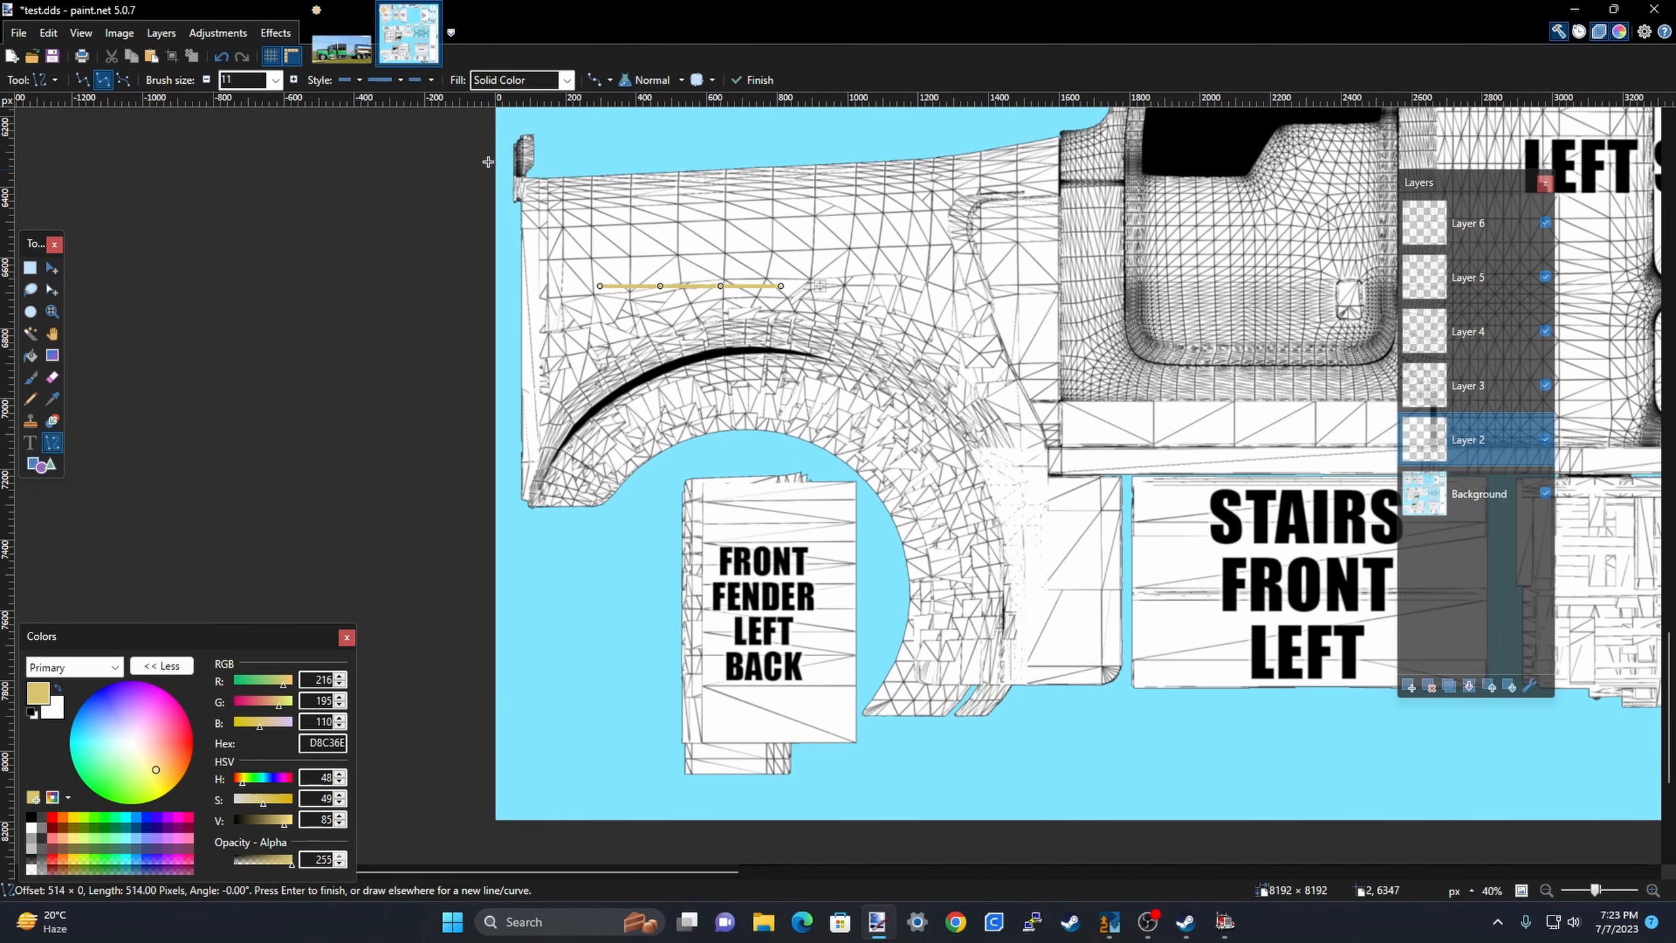
left_click(345, 54)
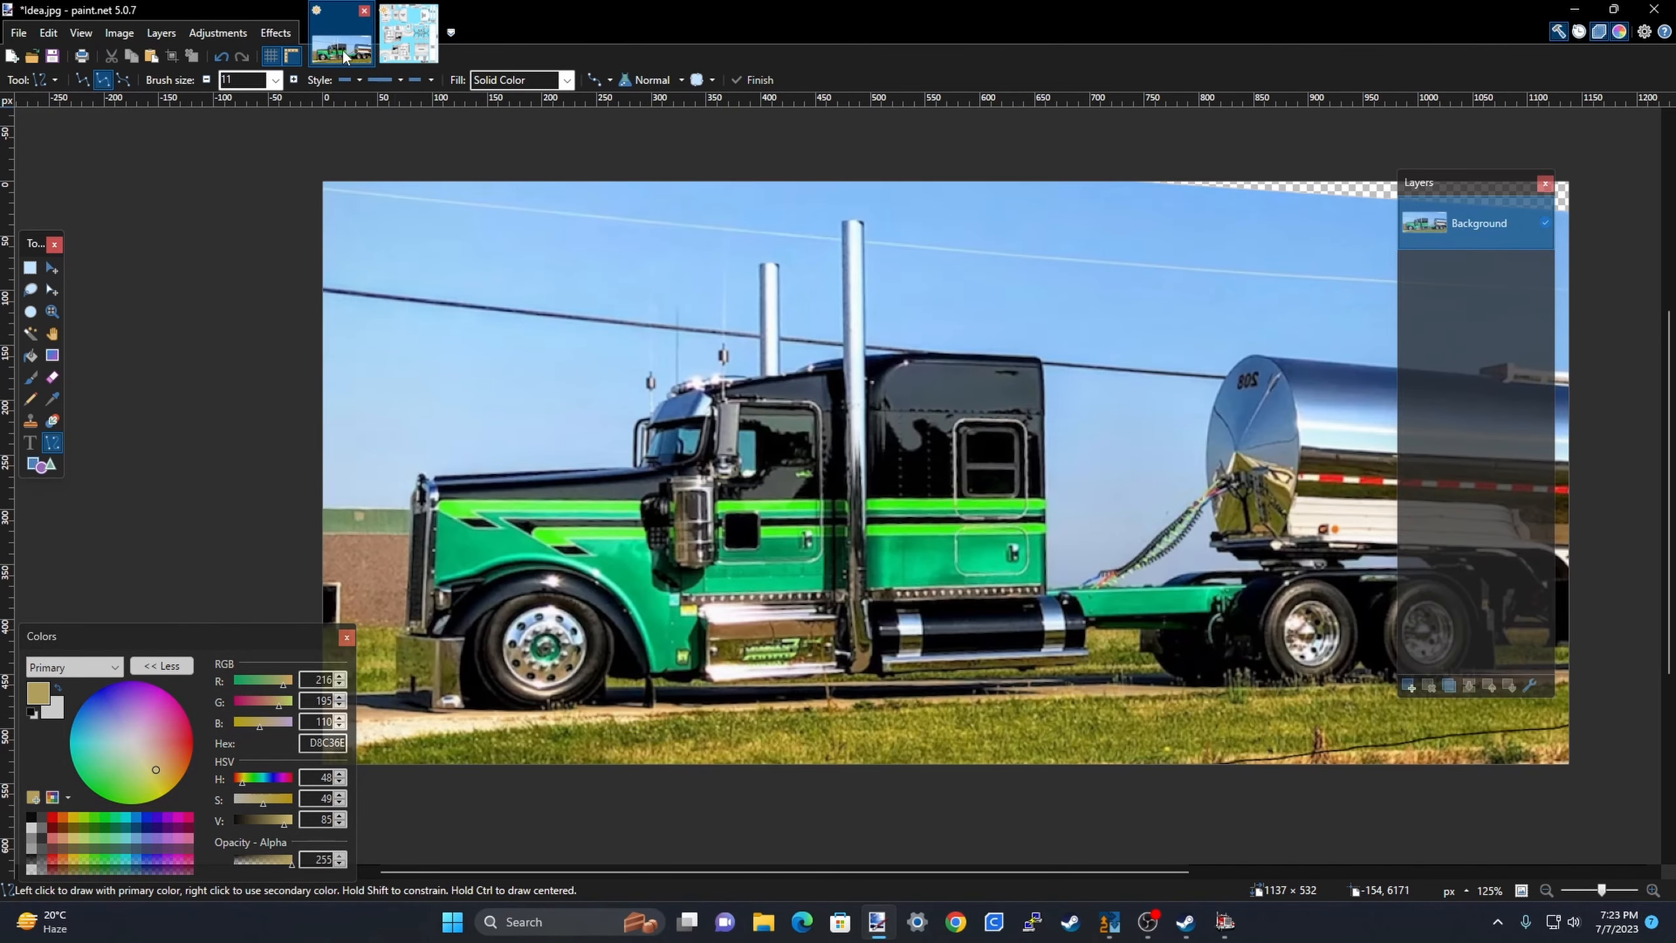
left_click(410, 46)
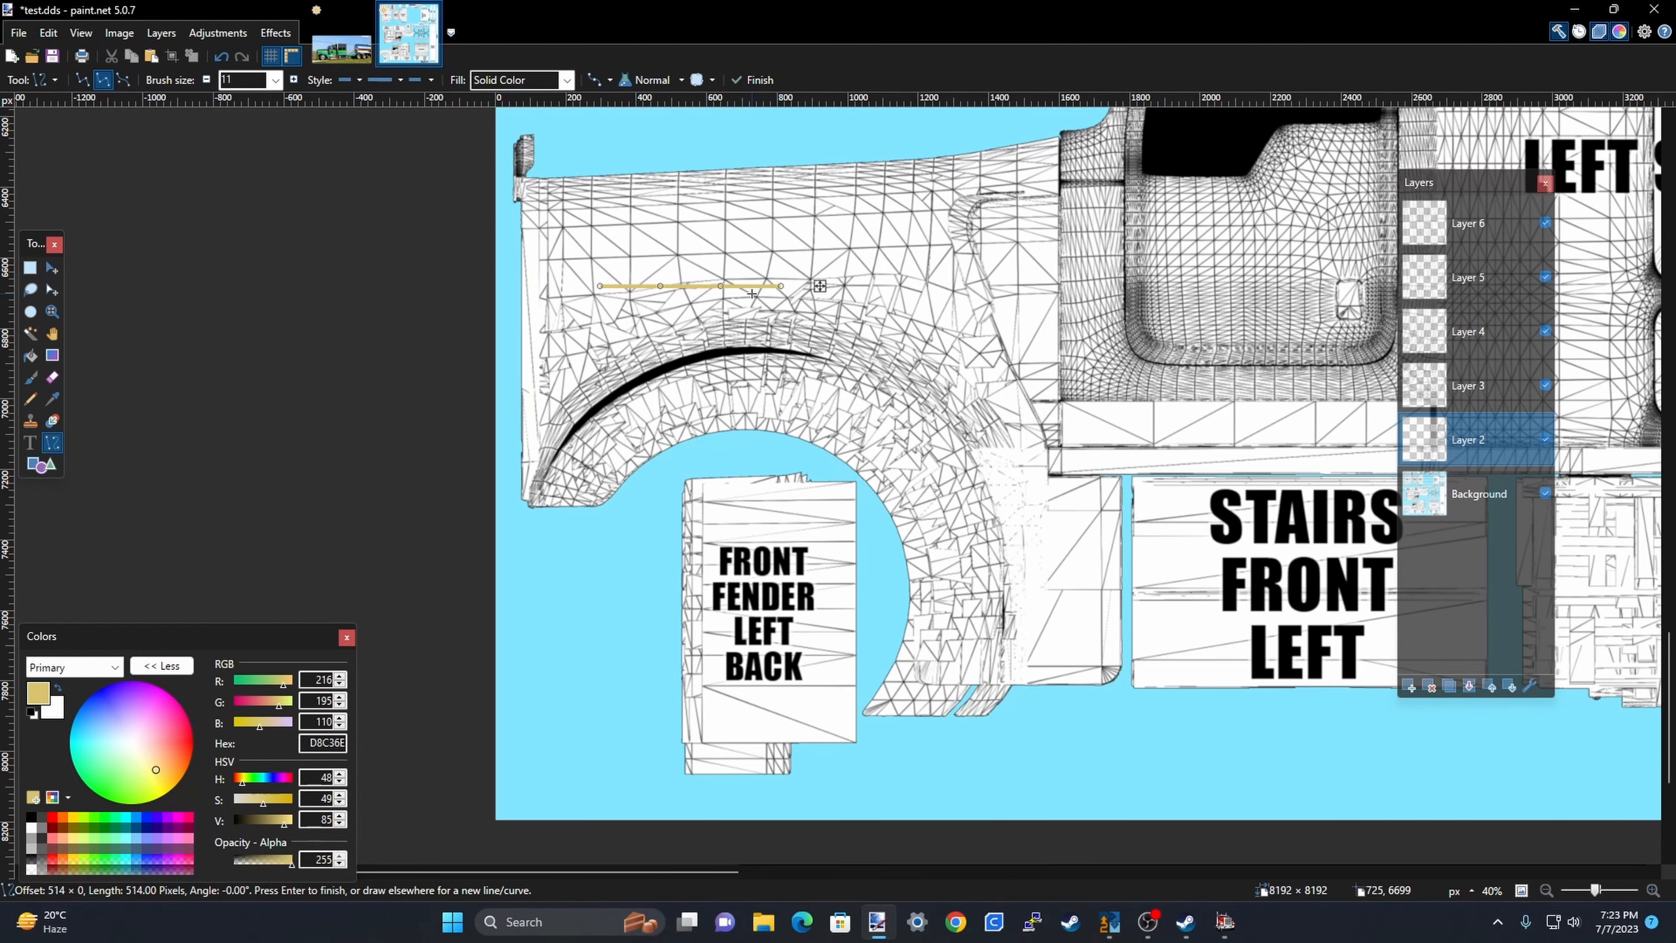
Reduce the hood test line's brush size to 9, move it slightly up and toward the cab, and commit it.
left_click(275, 82)
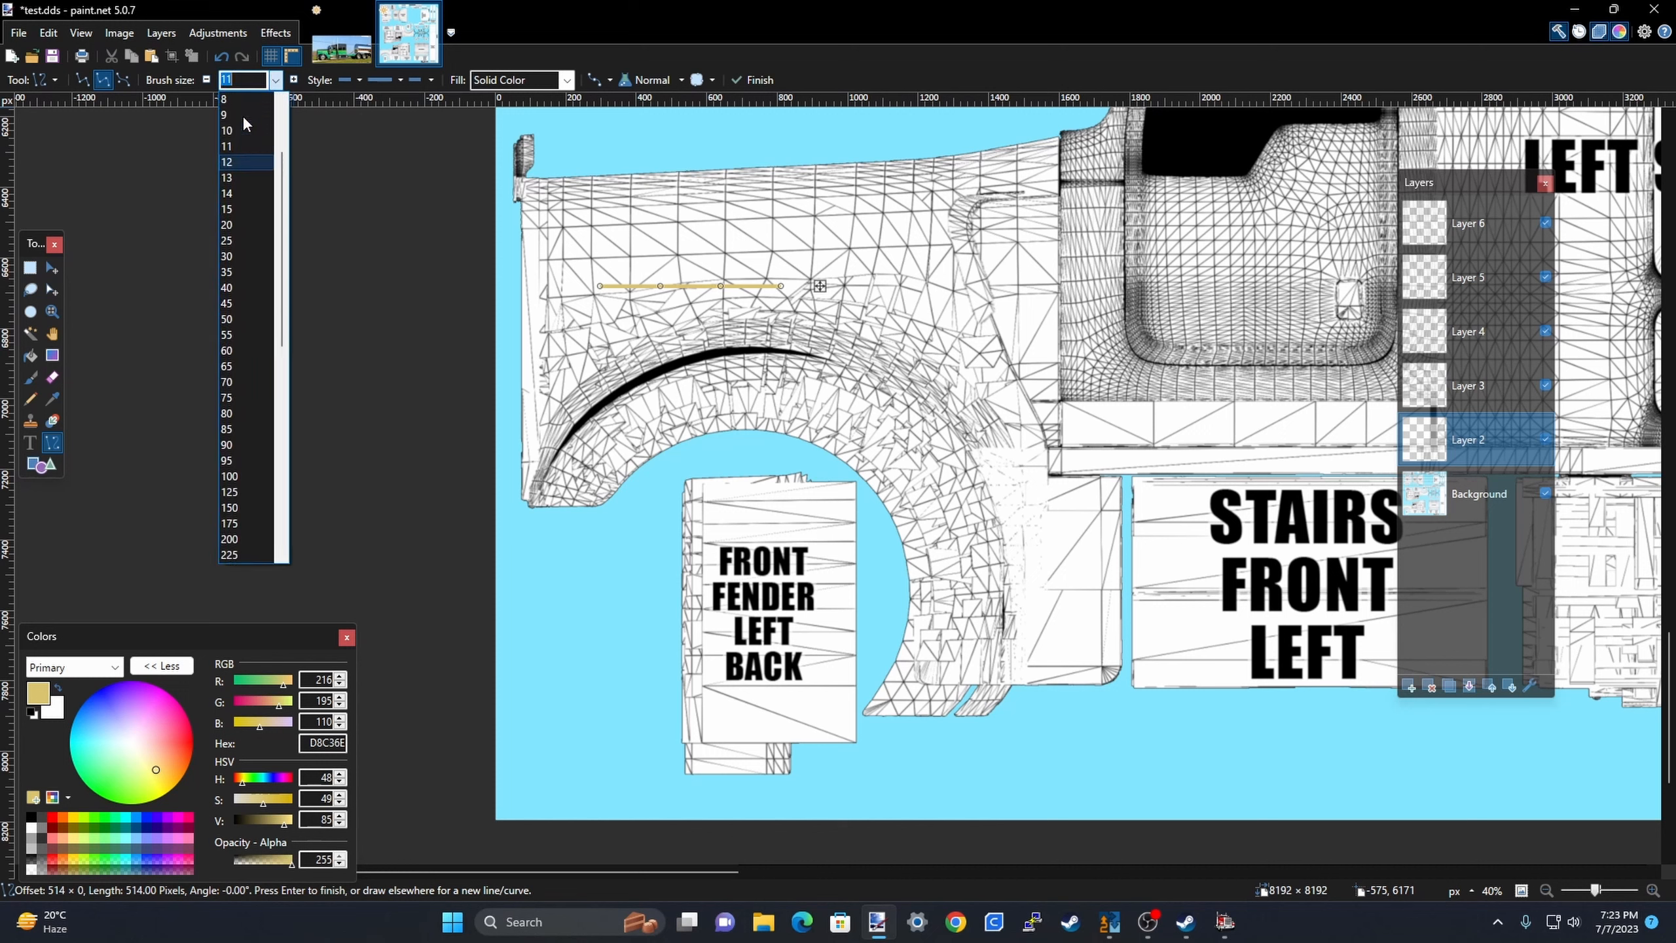
type("9")
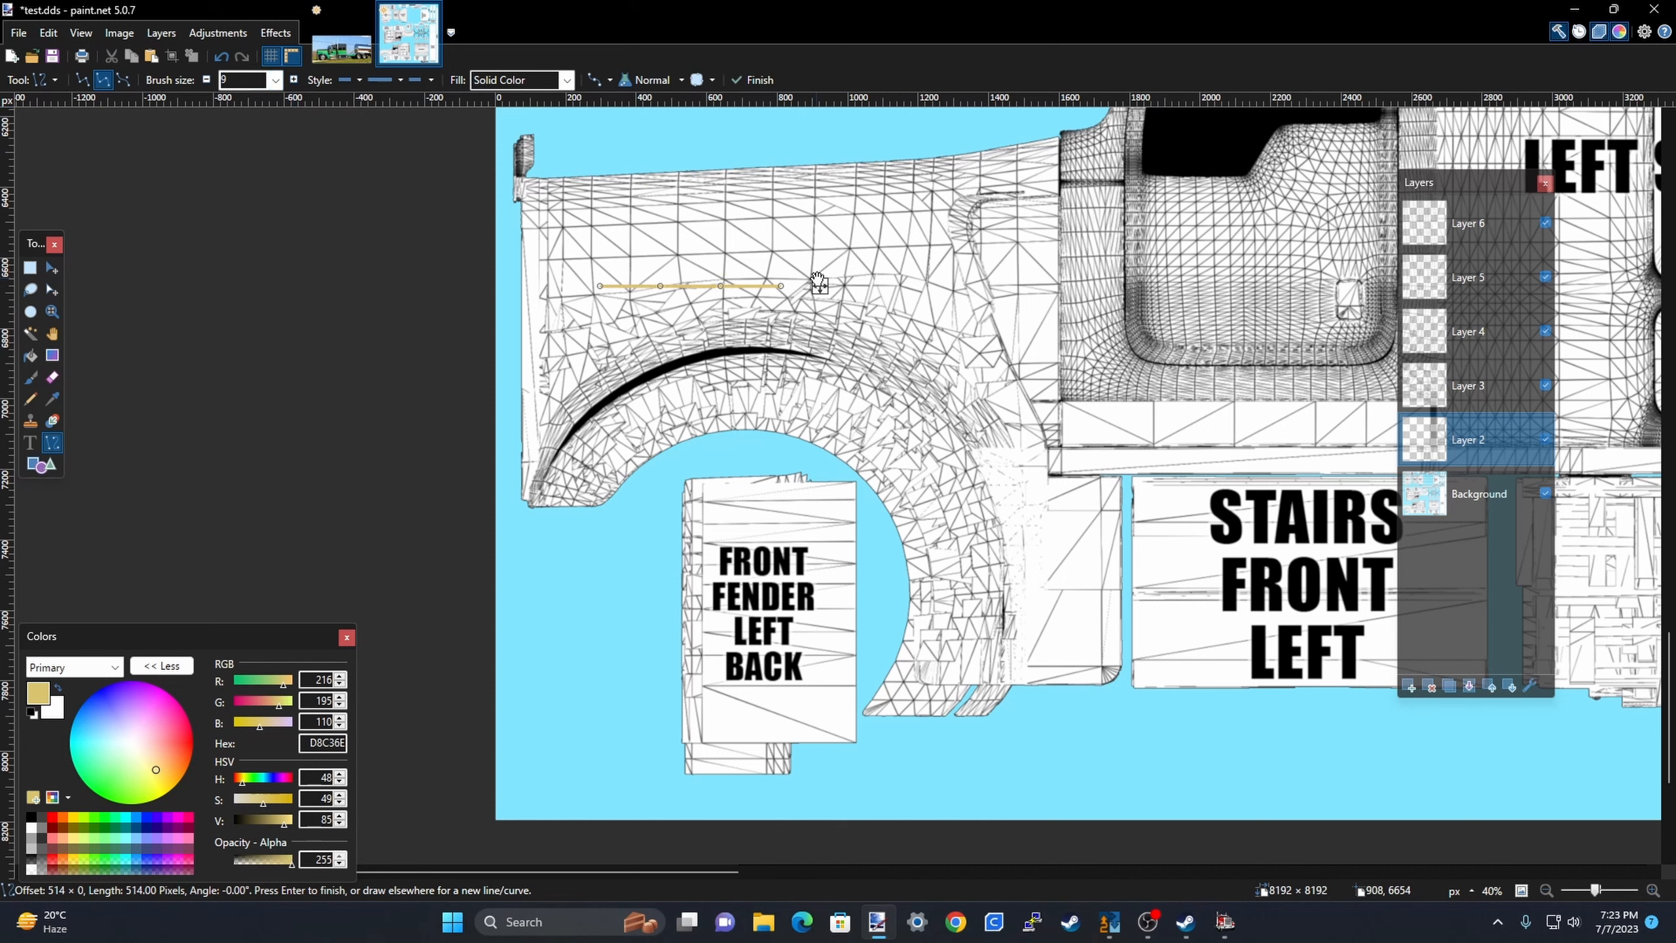
left_click_drag(819, 286, 854, 261)
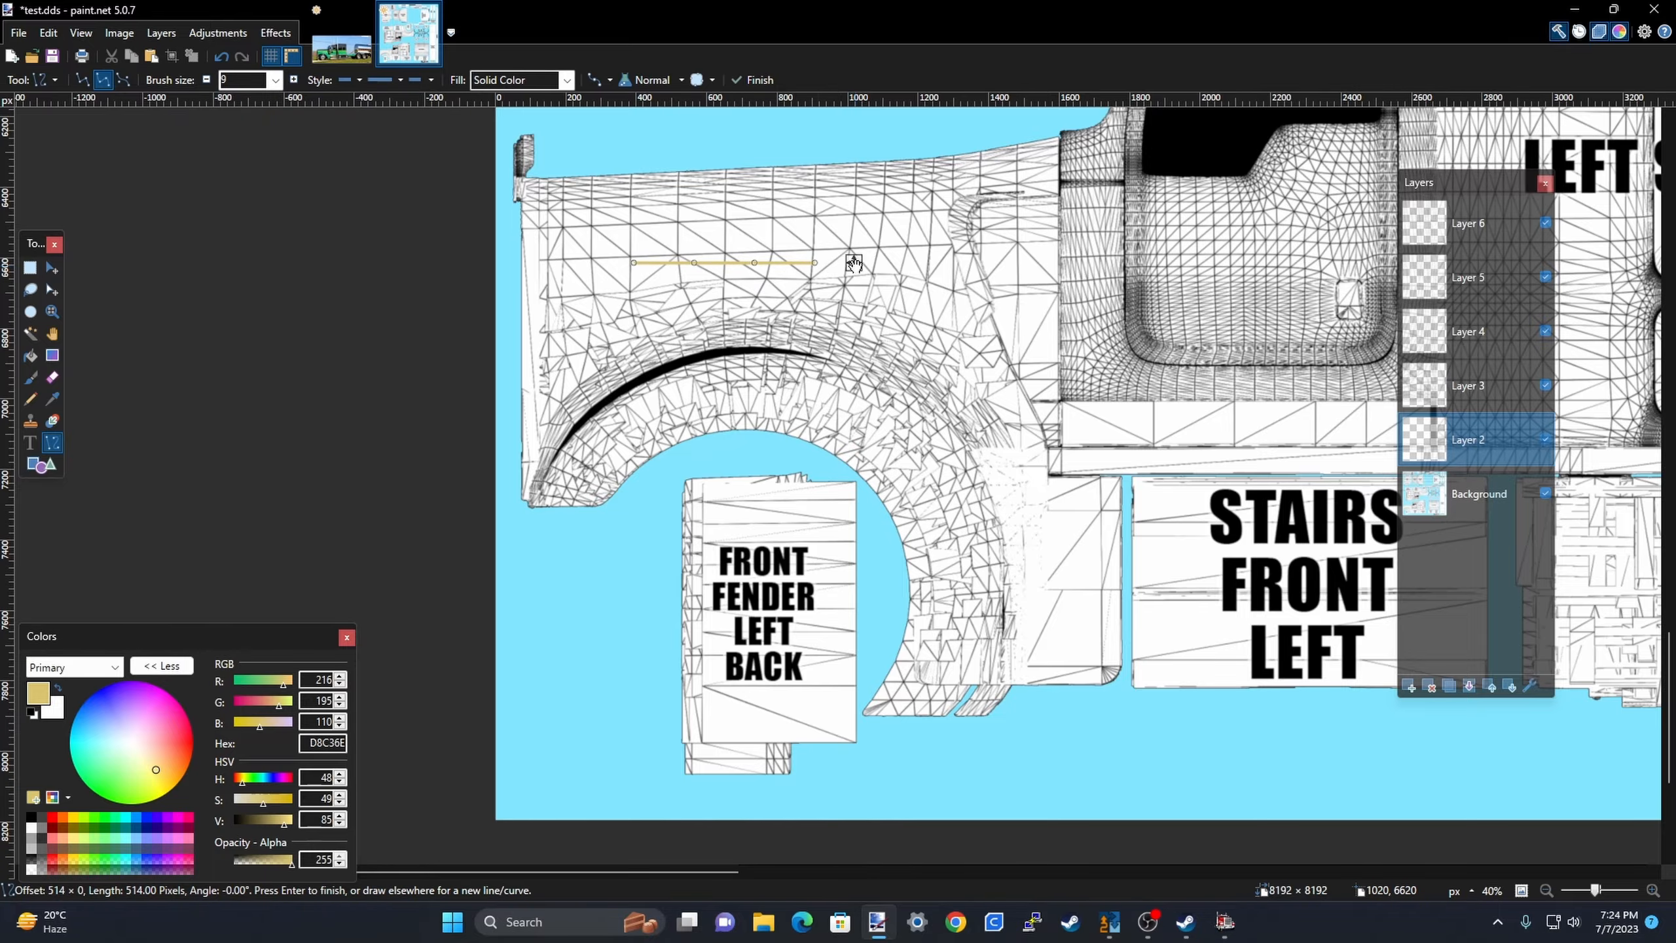
scroll(720, 301, "up", 8)
scroll(721, 300, "up", 7)
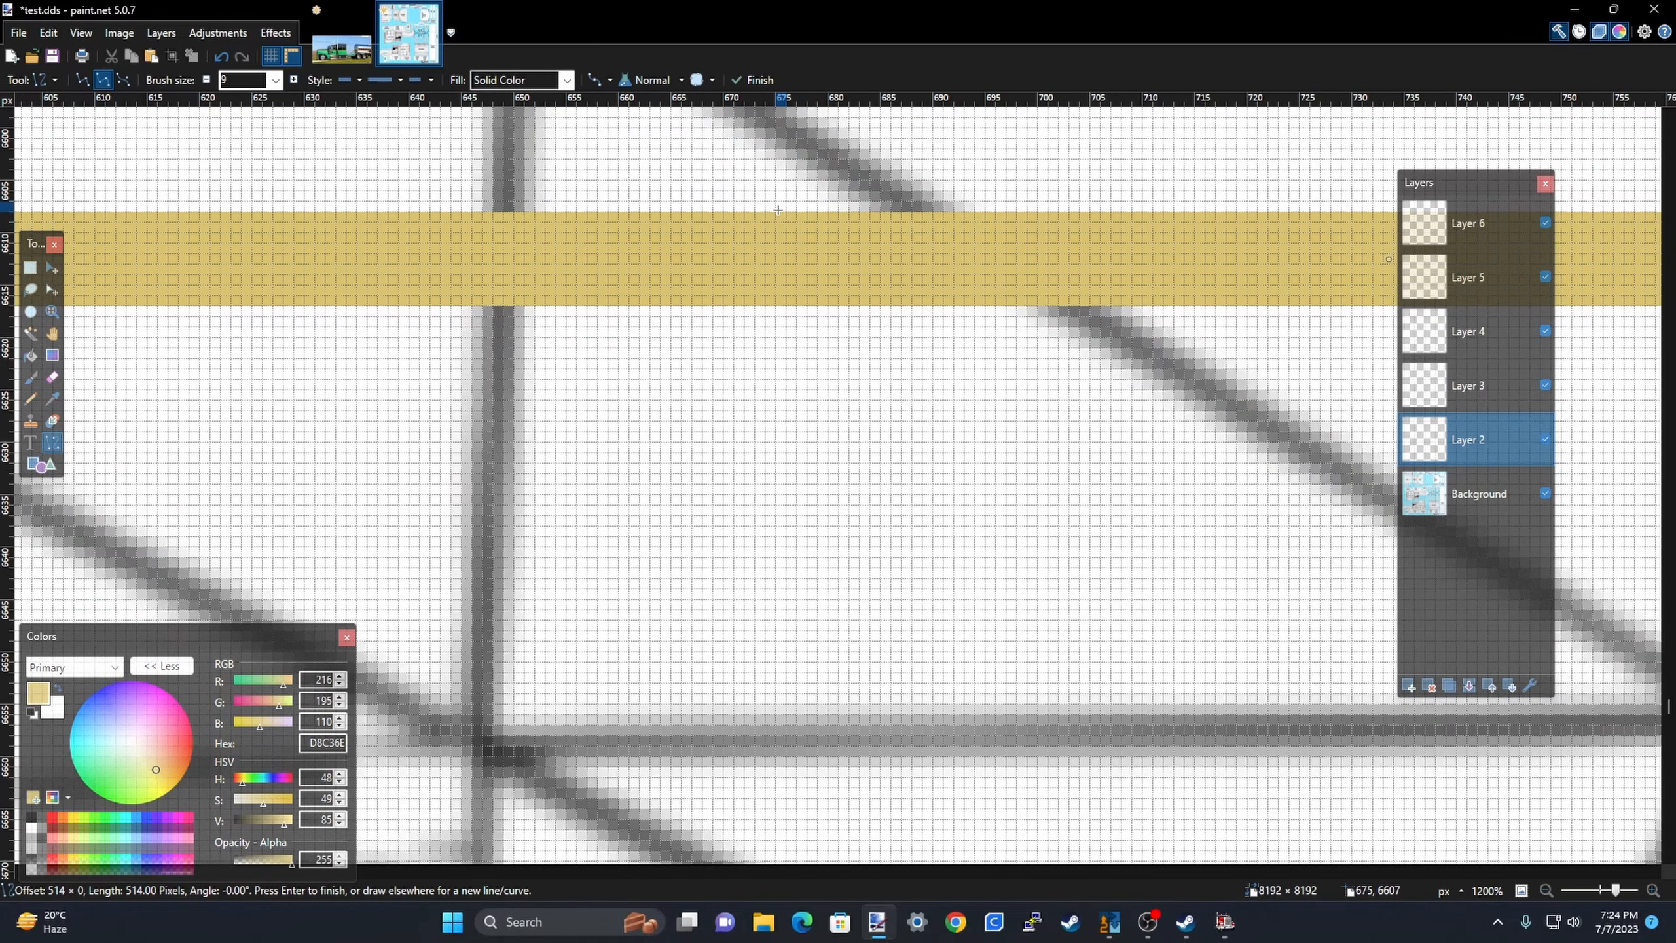
key("Return")
scroll(799, 265, "down", 8)
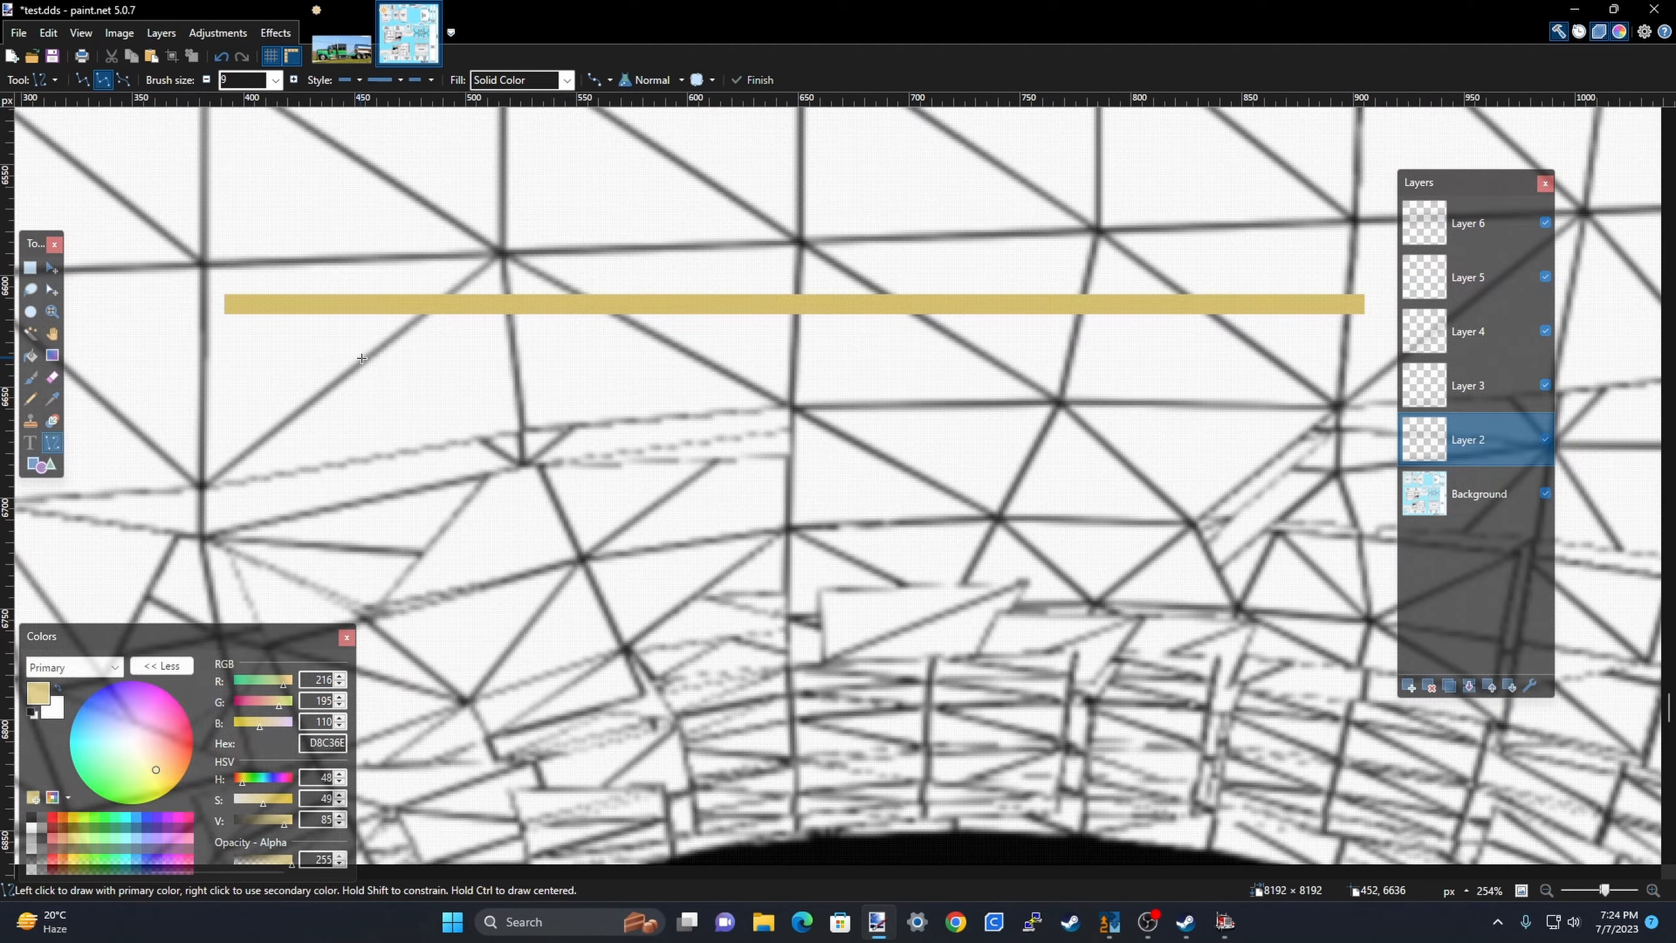
Try a parallel line about 348 px long below the first at brush size 10, inspect its edge pixels, and discard it.
left_click(275, 80)
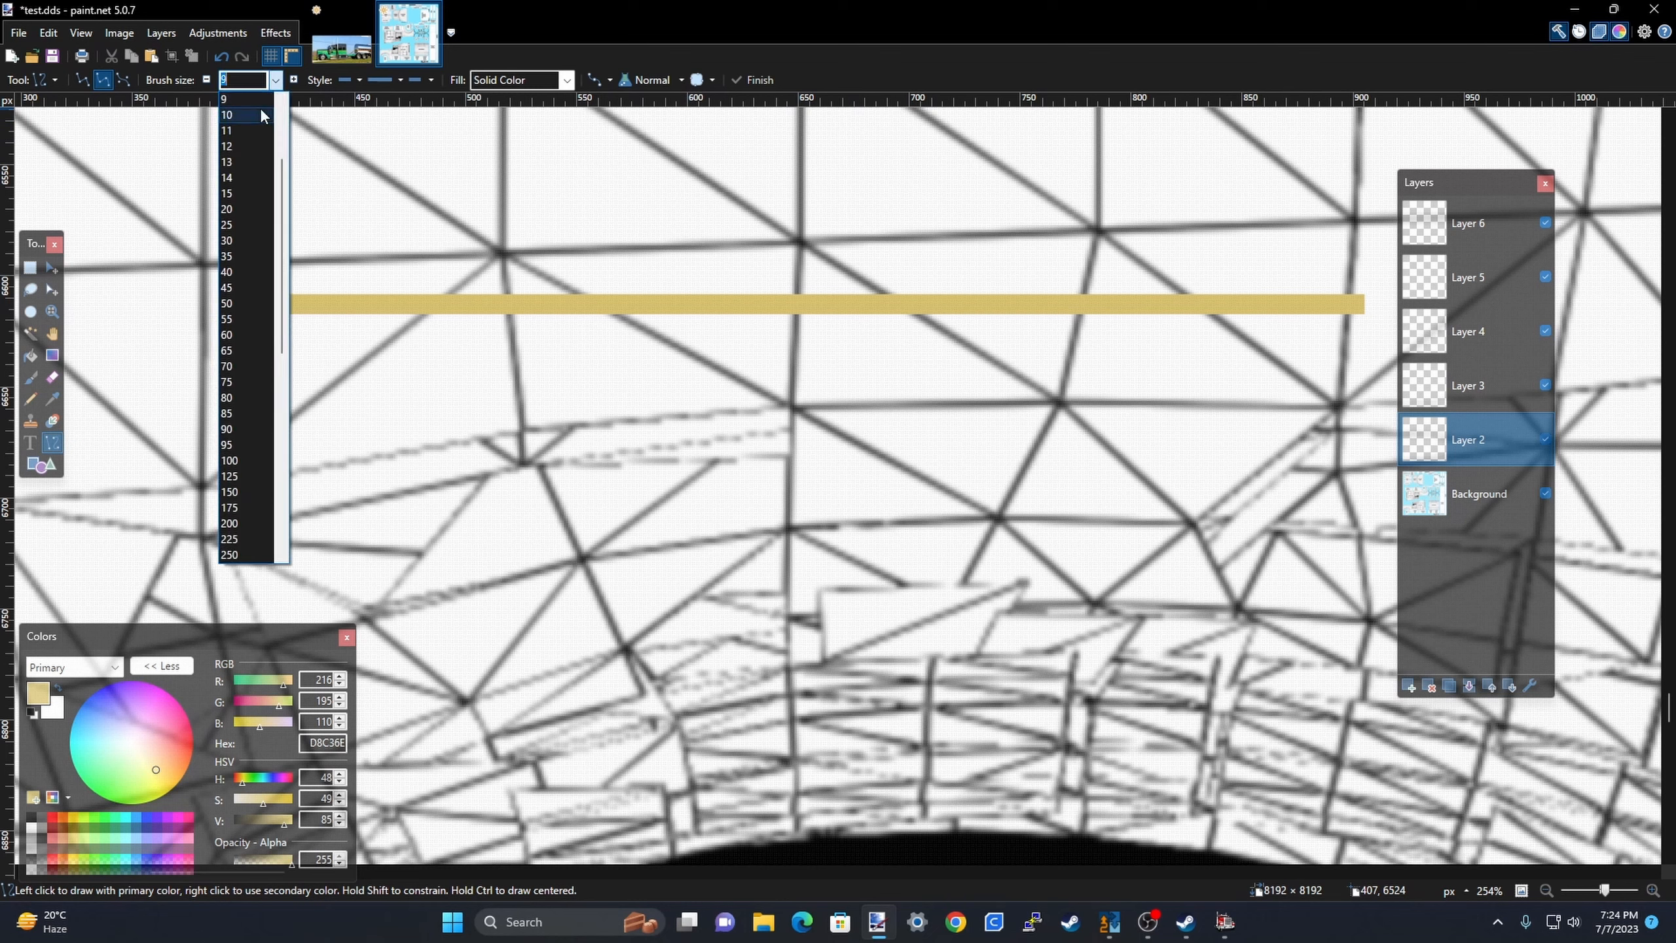
left_click(261, 115)
mouse_move(382, 342)
left_mouse_down()
mouse_move(766, 364)
mouse_move(1140, 358)
mouse_move(1151, 342)
left_mouse_up()
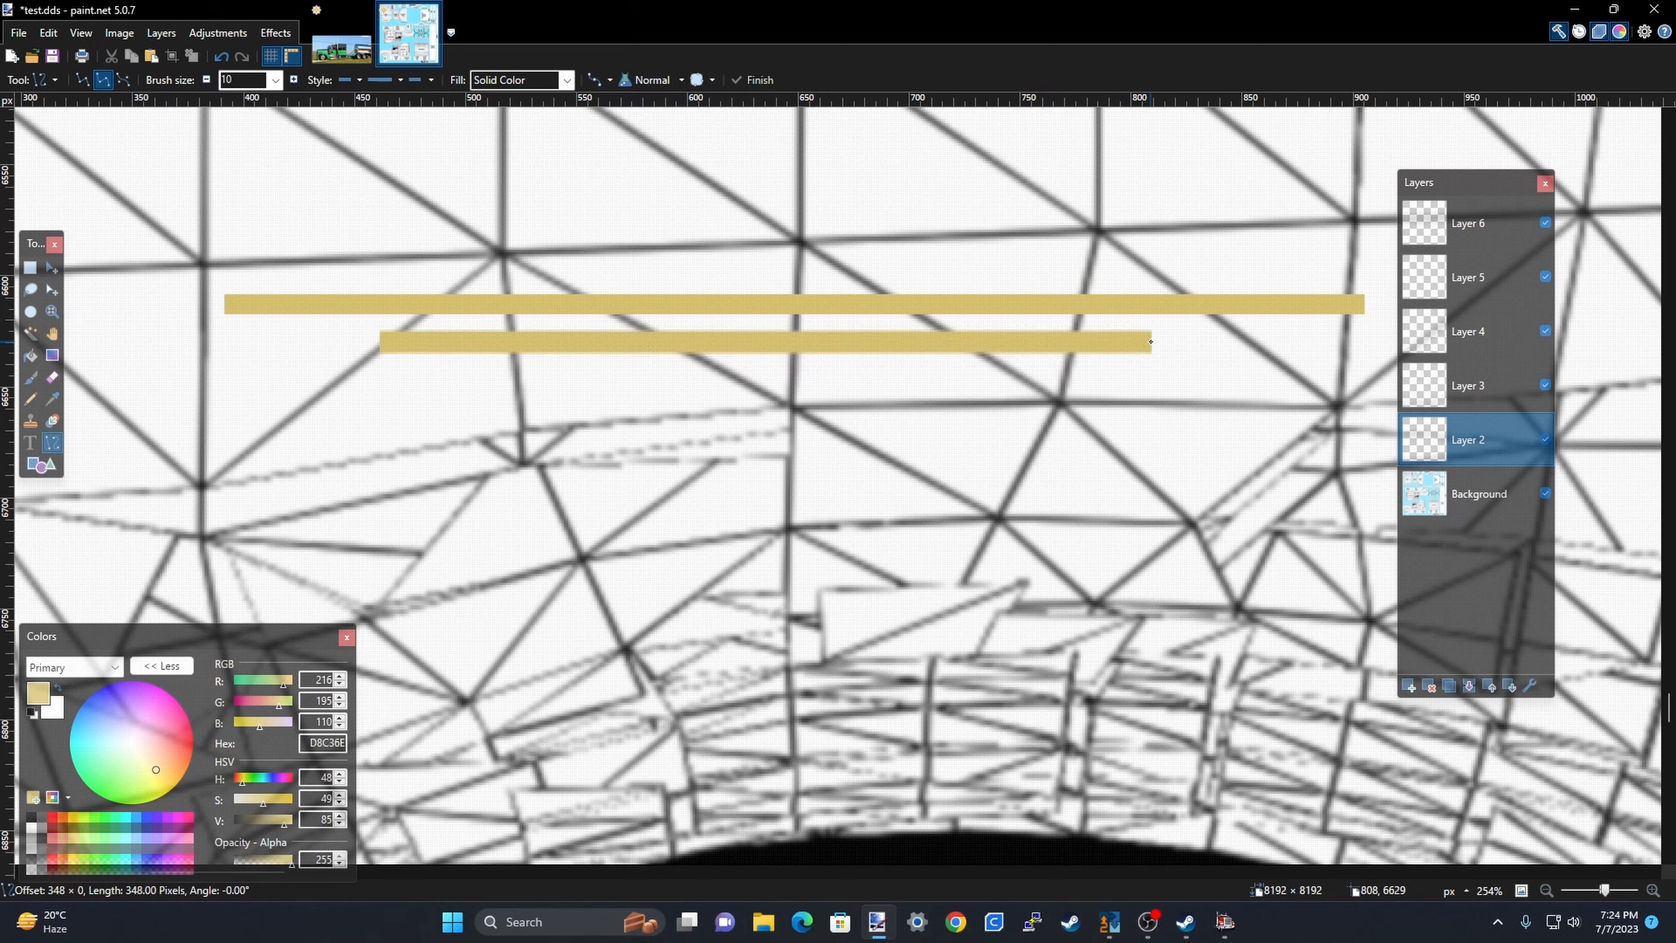
left_click_drag(1151, 341, 1151, 342)
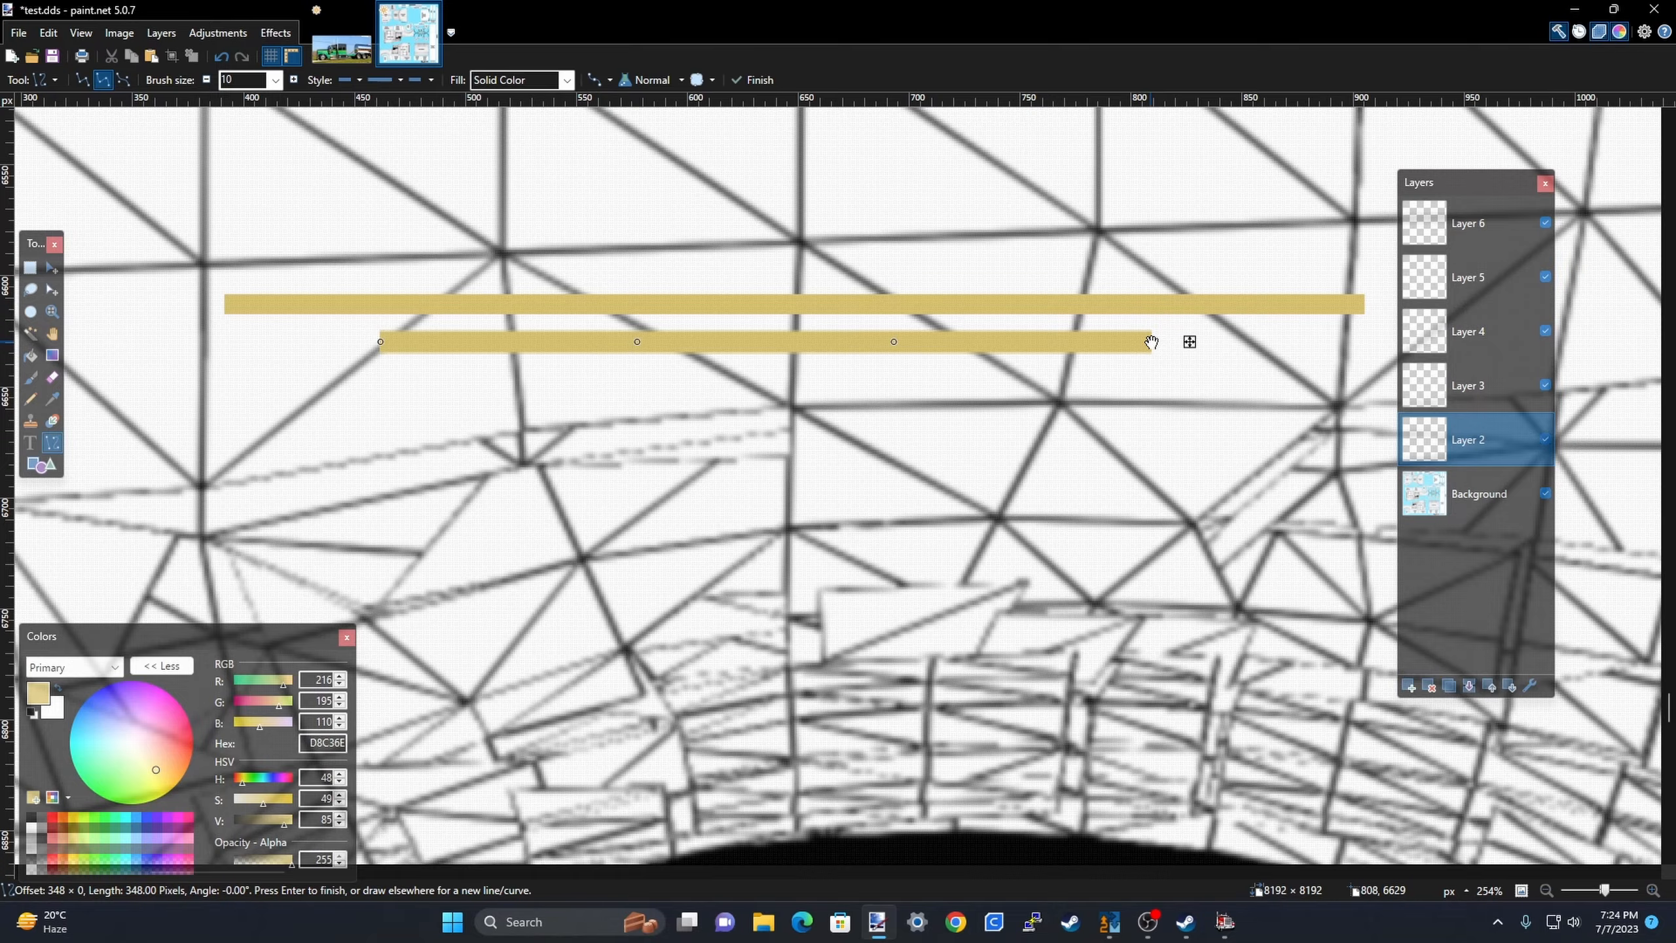
scroll(1151, 344, "up", 5)
scroll(1099, 339, "up", 3)
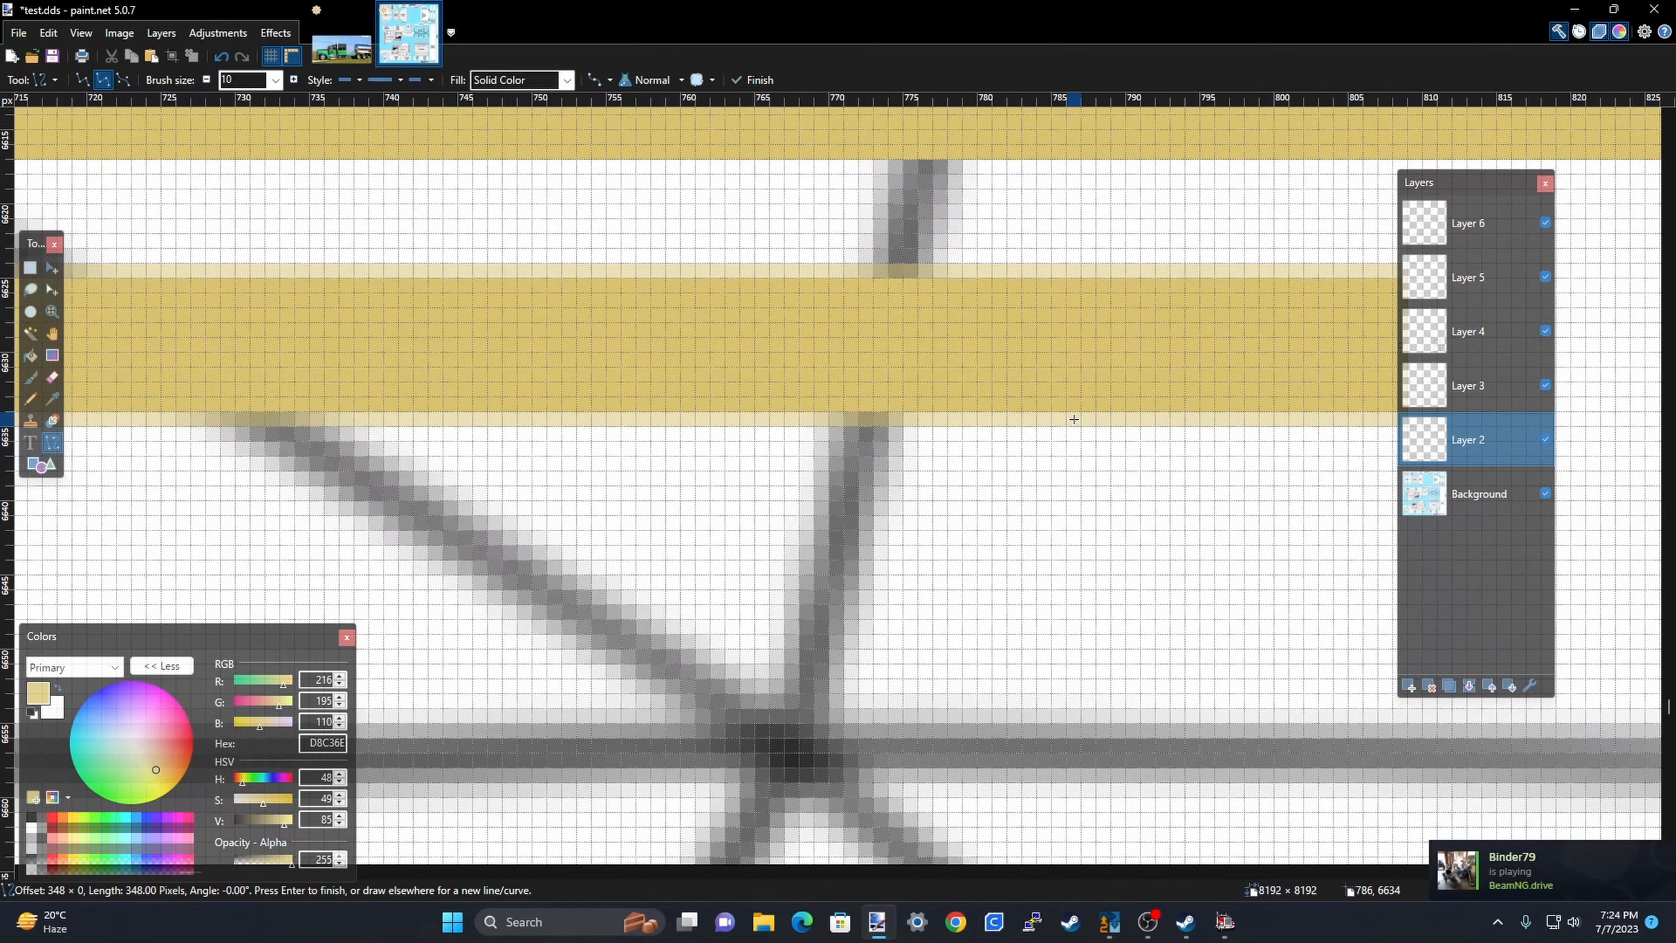
scroll(1085, 459, "down", 1)
scroll(1181, 489, "down", 5)
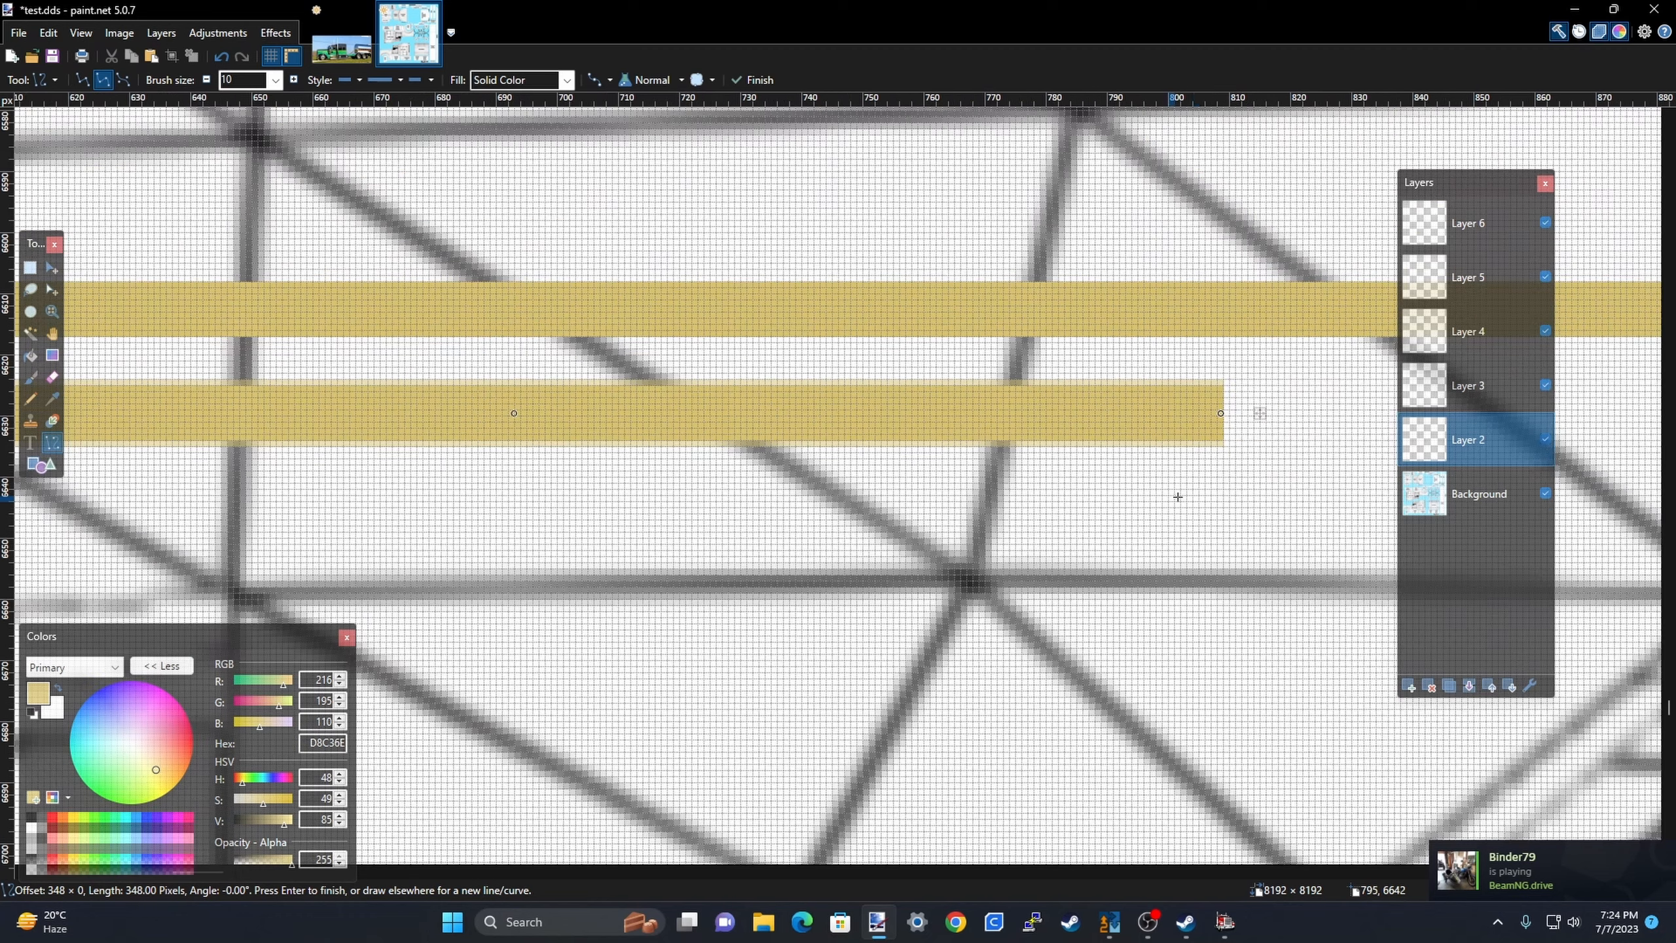
scroll(1205, 490, "up", 1)
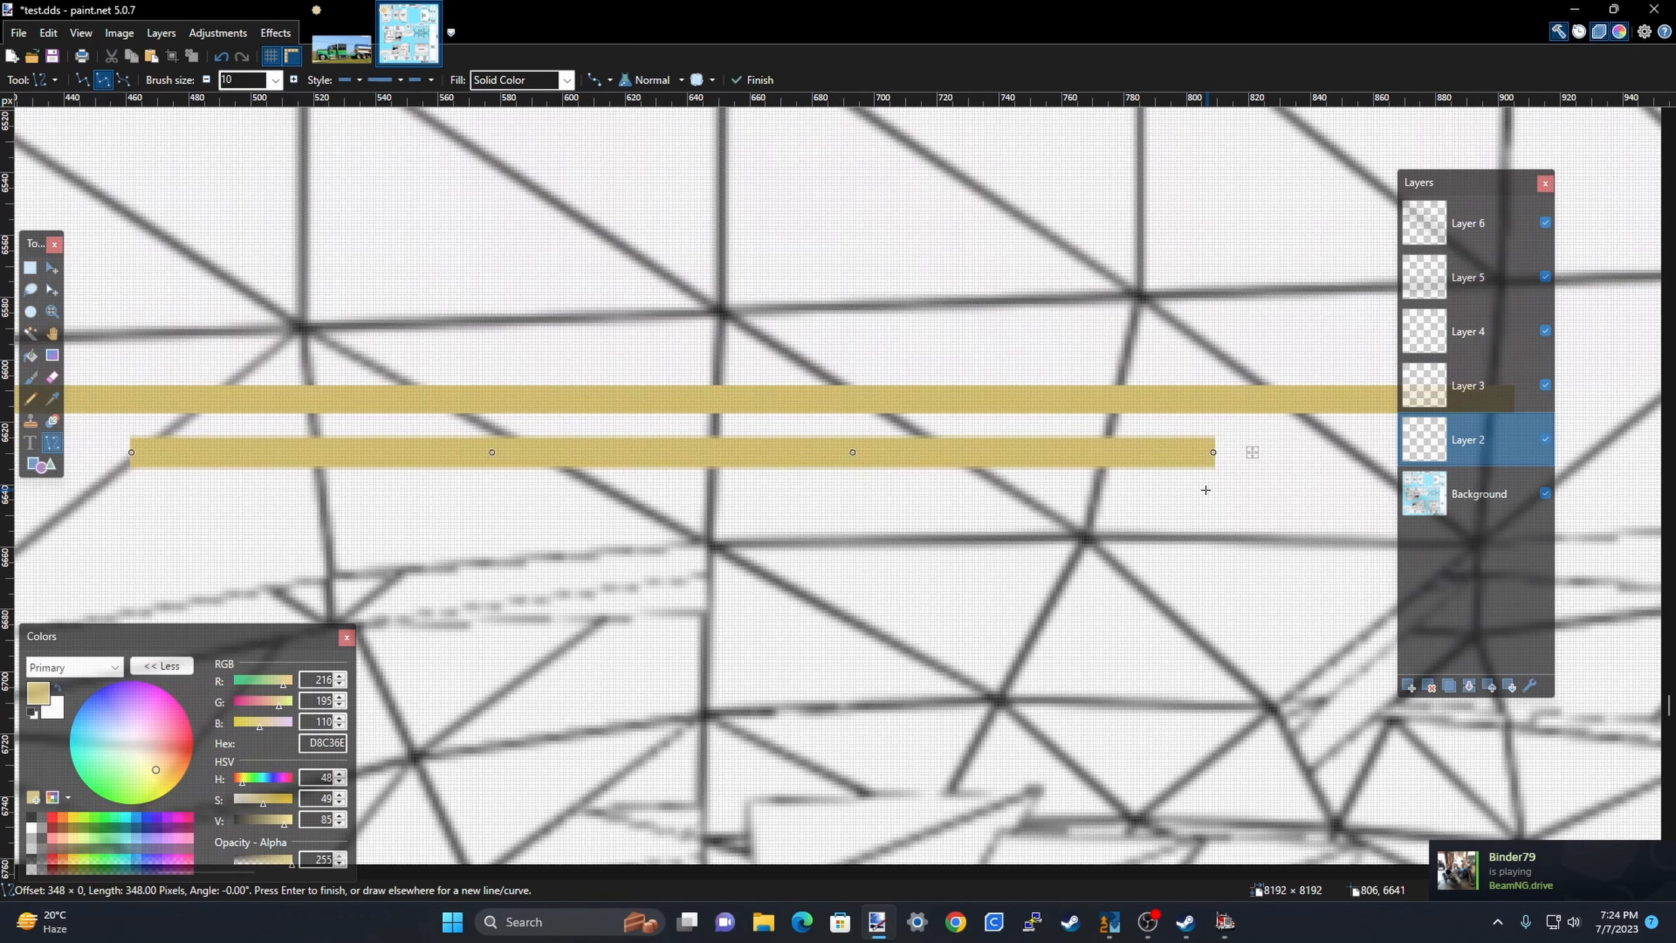
key("Escape")
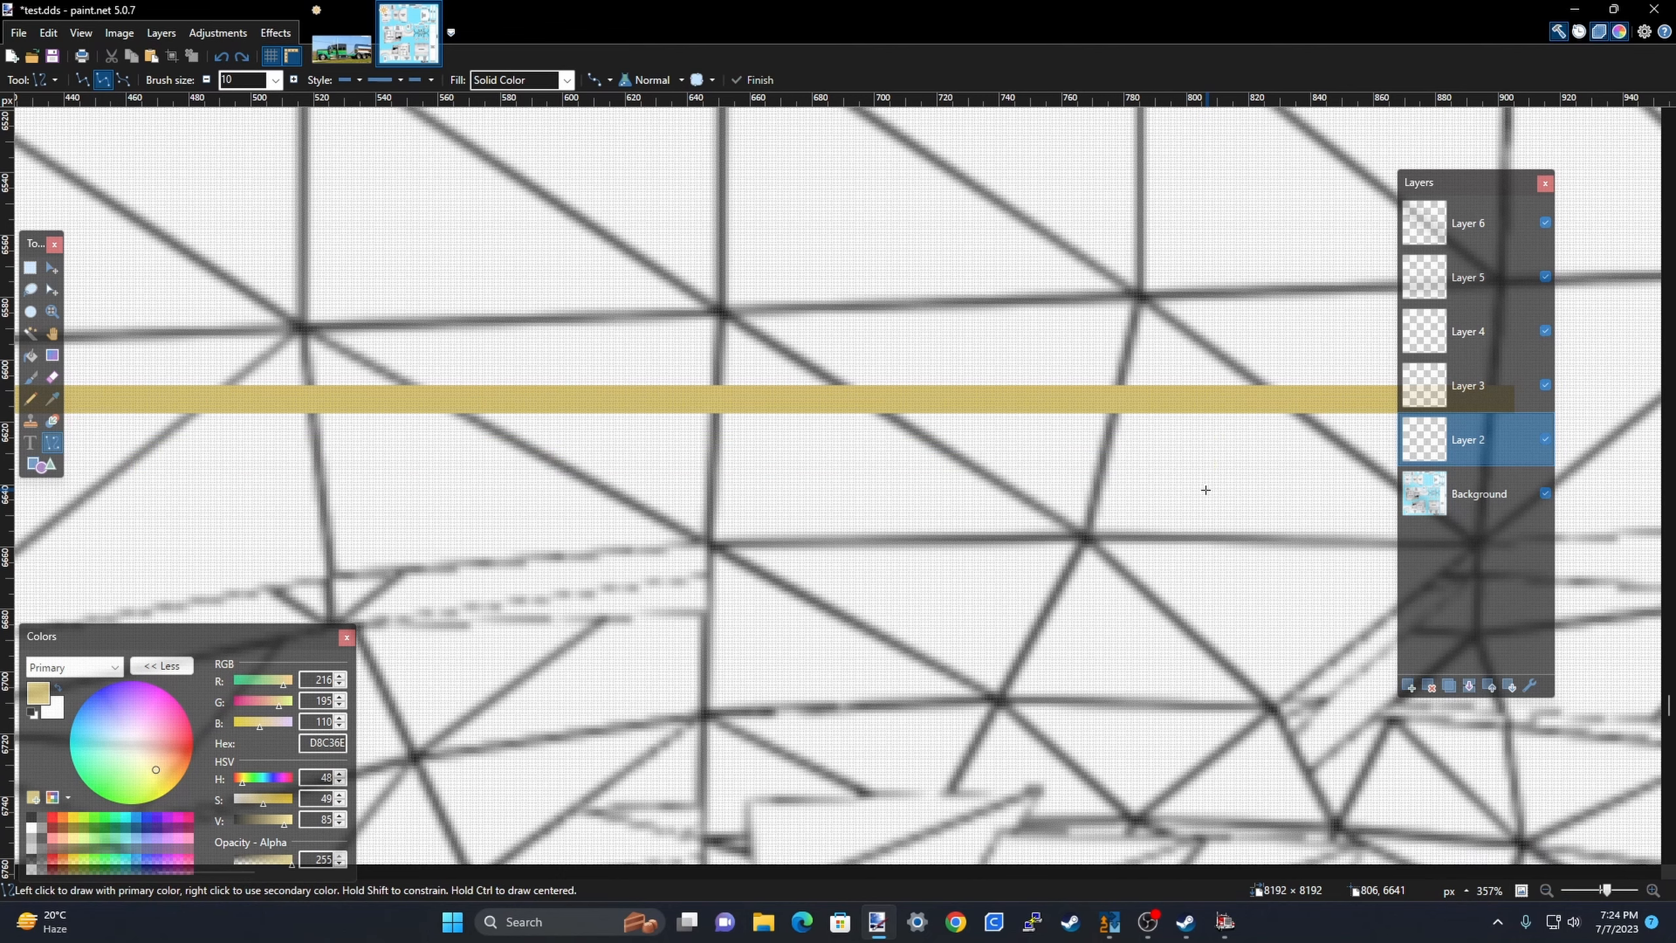
Select the area around the remaining gold test line on the hood with Rectangle Select and delete it.
scroll(1227, 495, "down", 4)
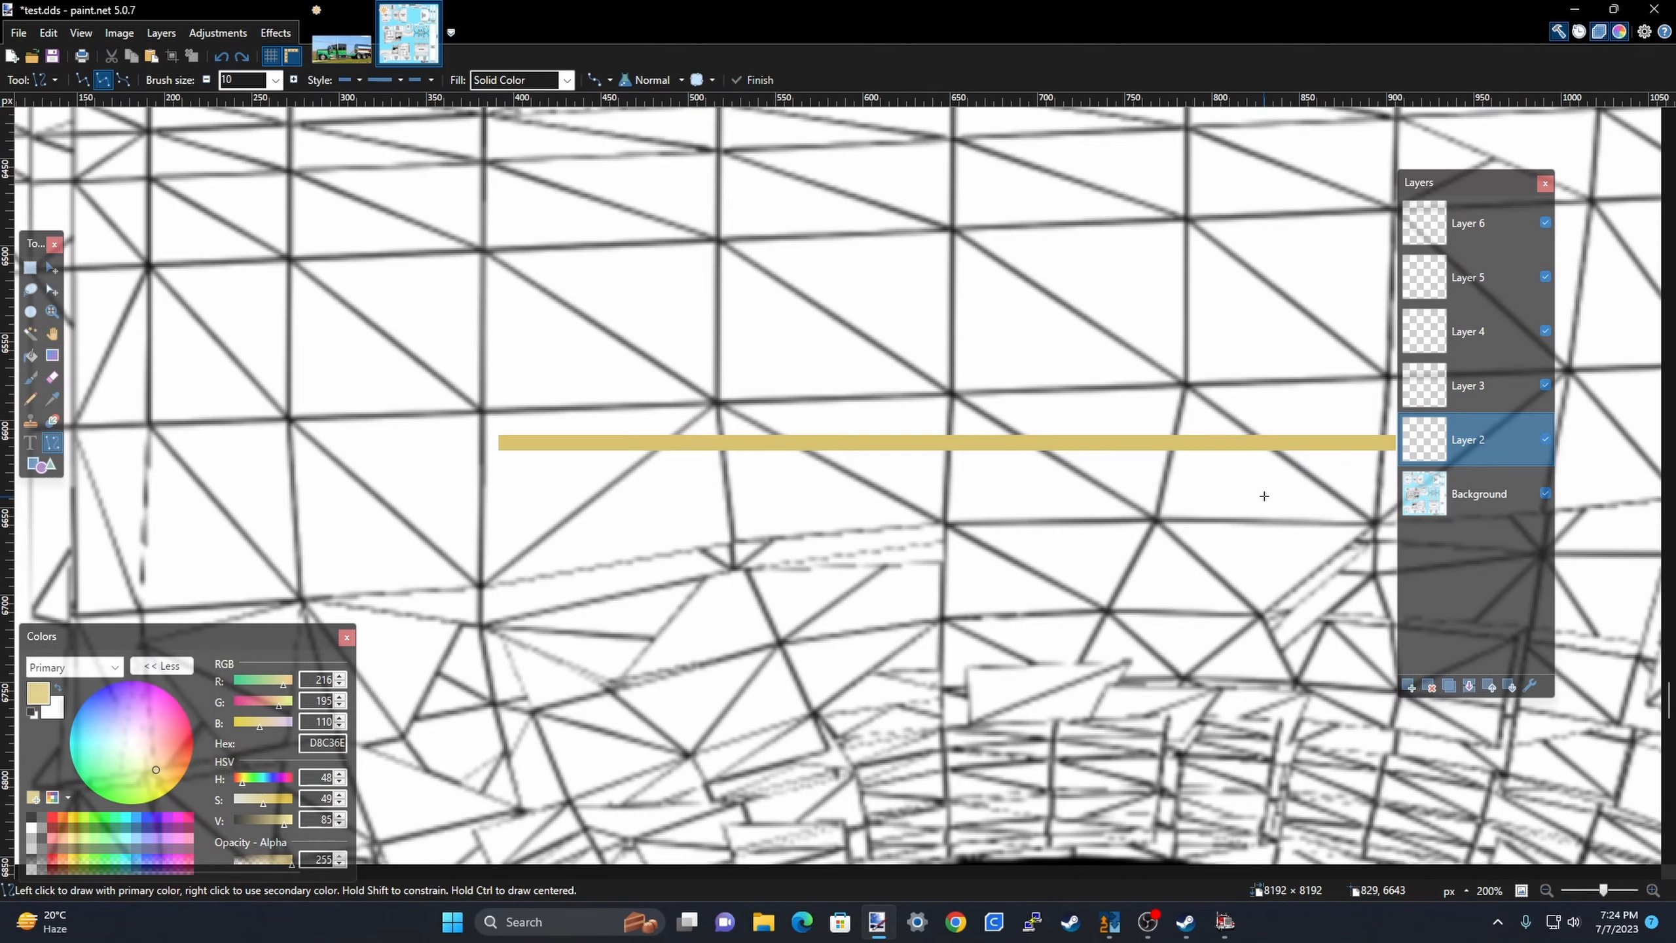
scroll(969, 449, "down", 2)
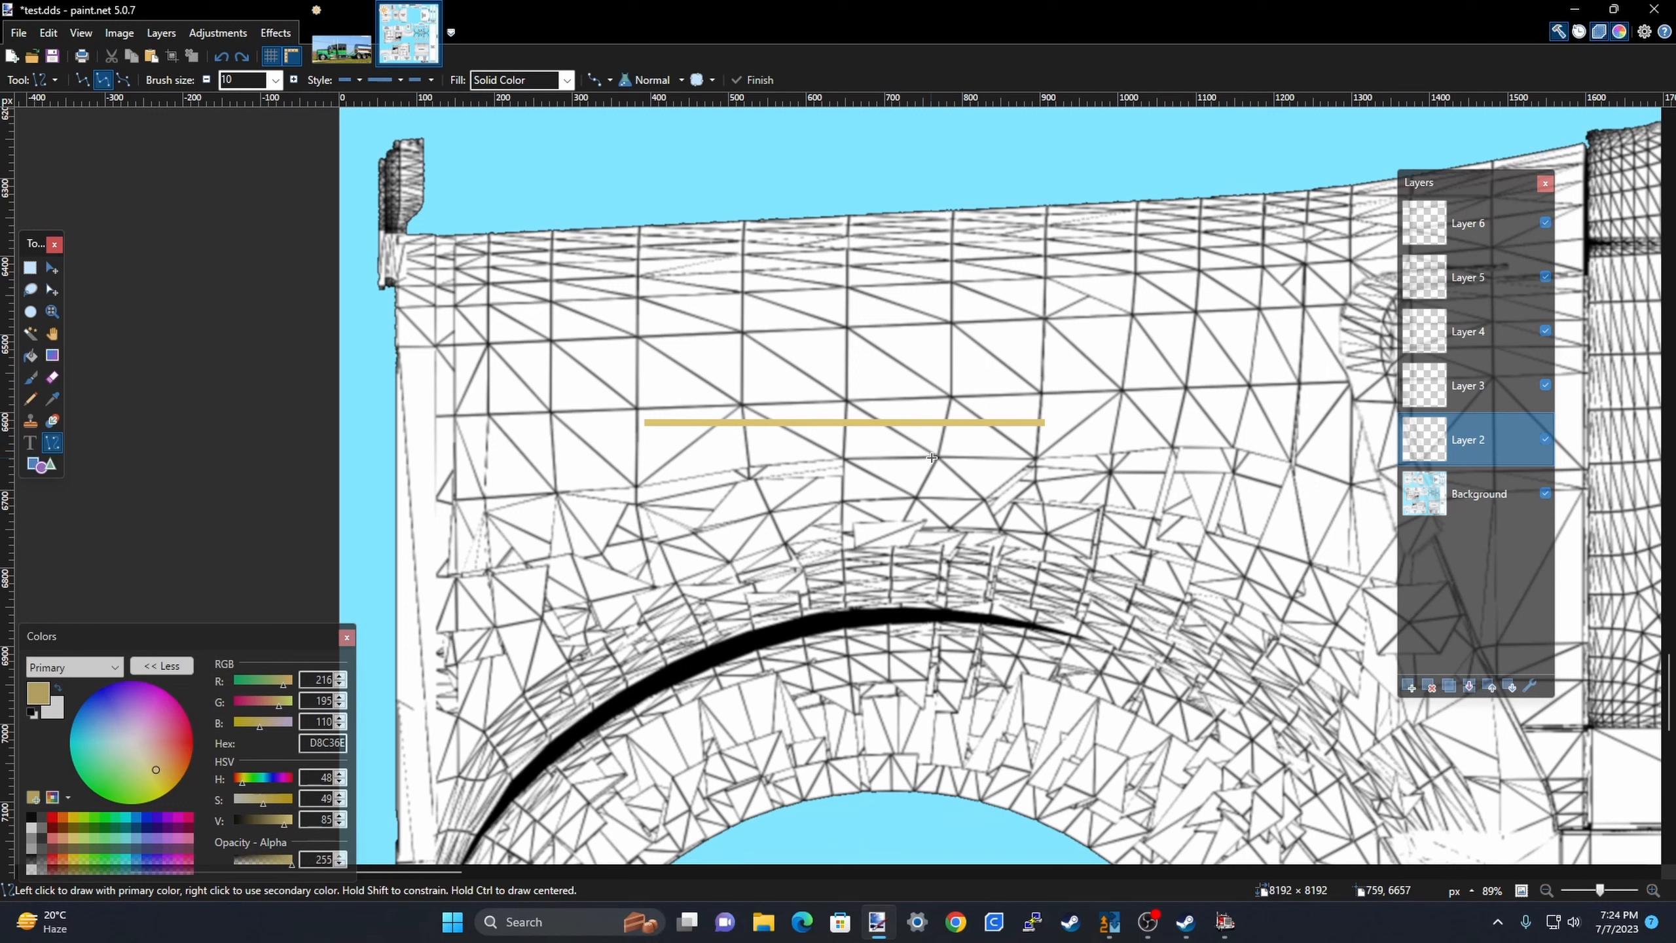
left_click(30, 267)
left_click_drag(601, 400, 1098, 468)
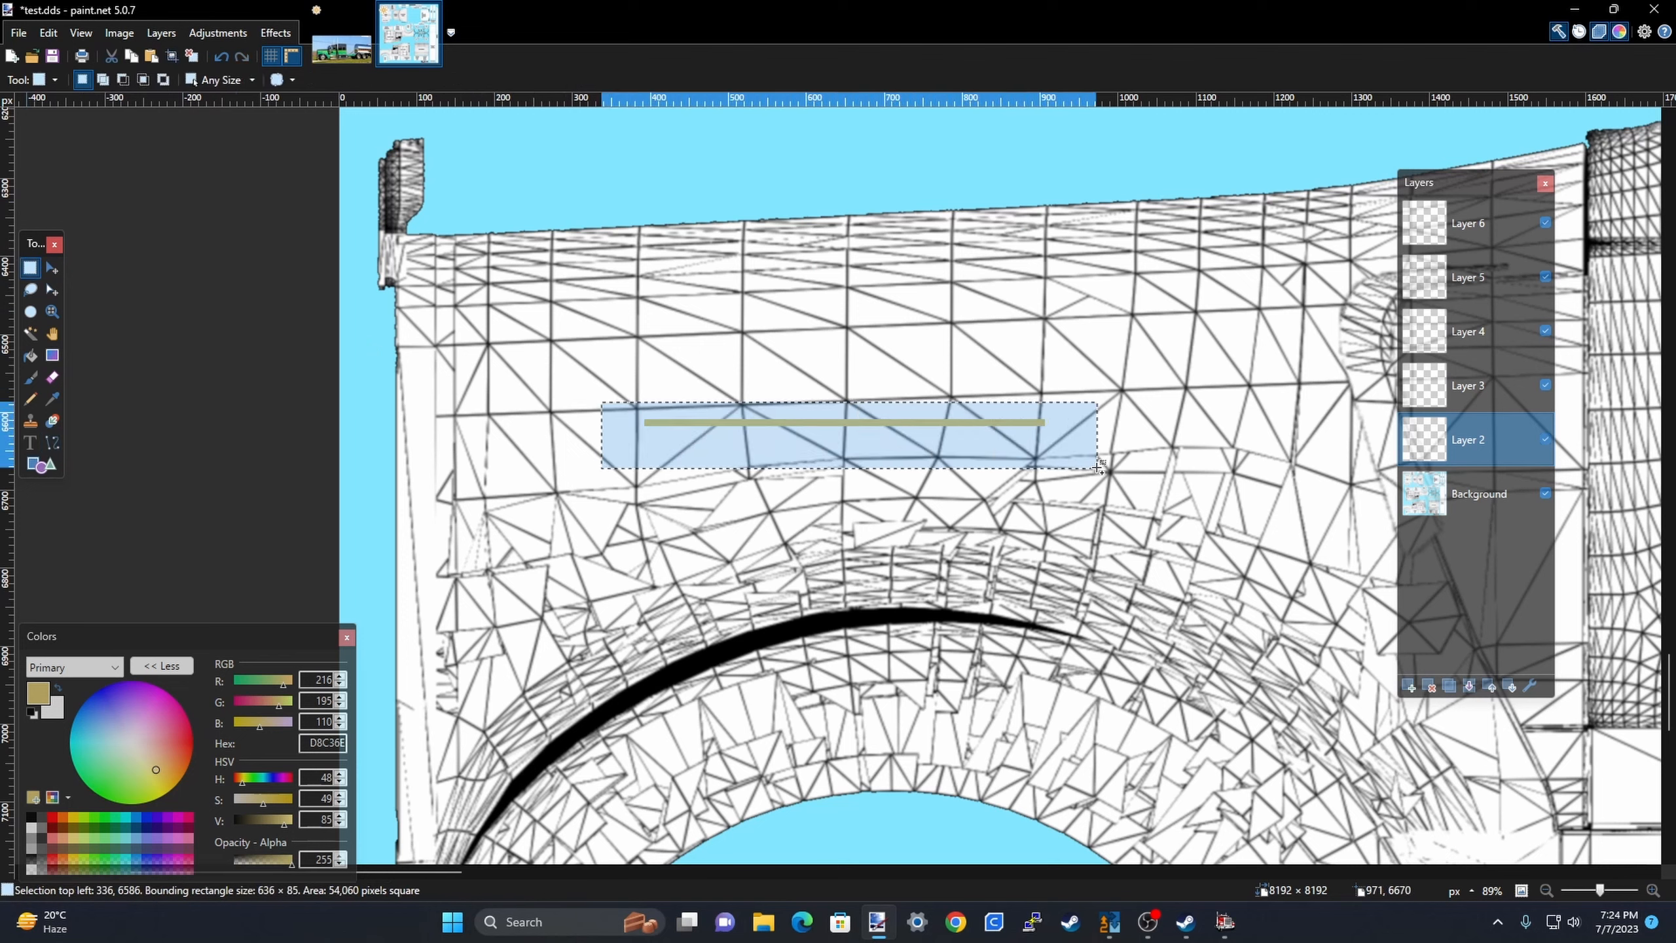
key("Delete")
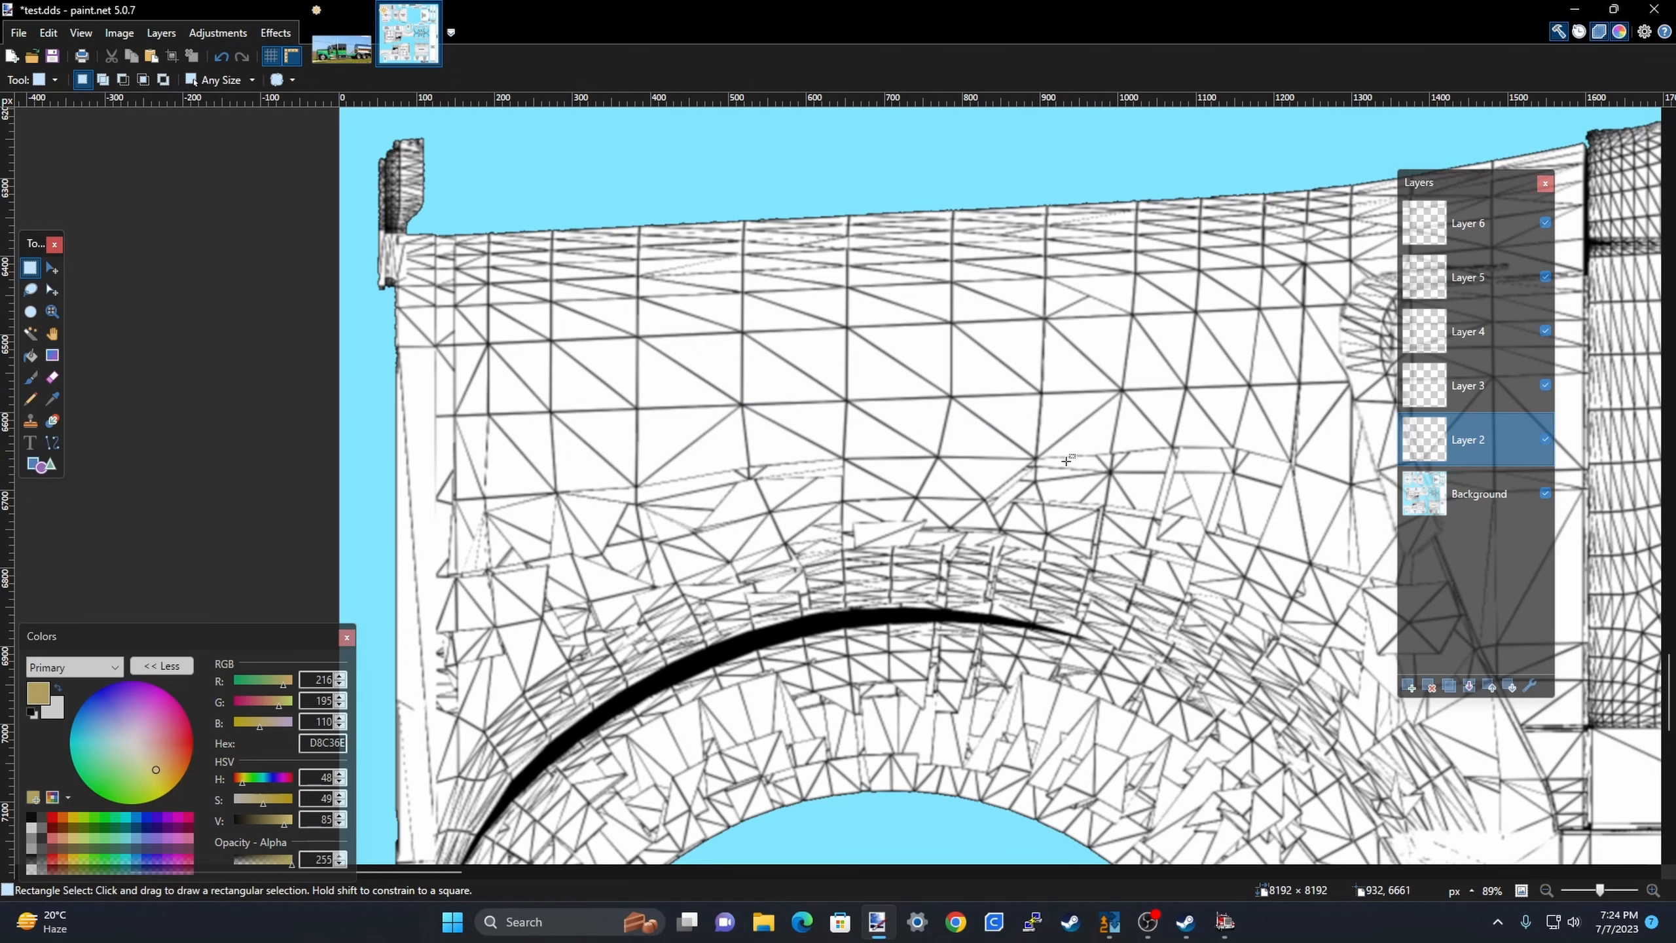
scroll(500, 396, "down", 2)
scroll(492, 333, "up", 3)
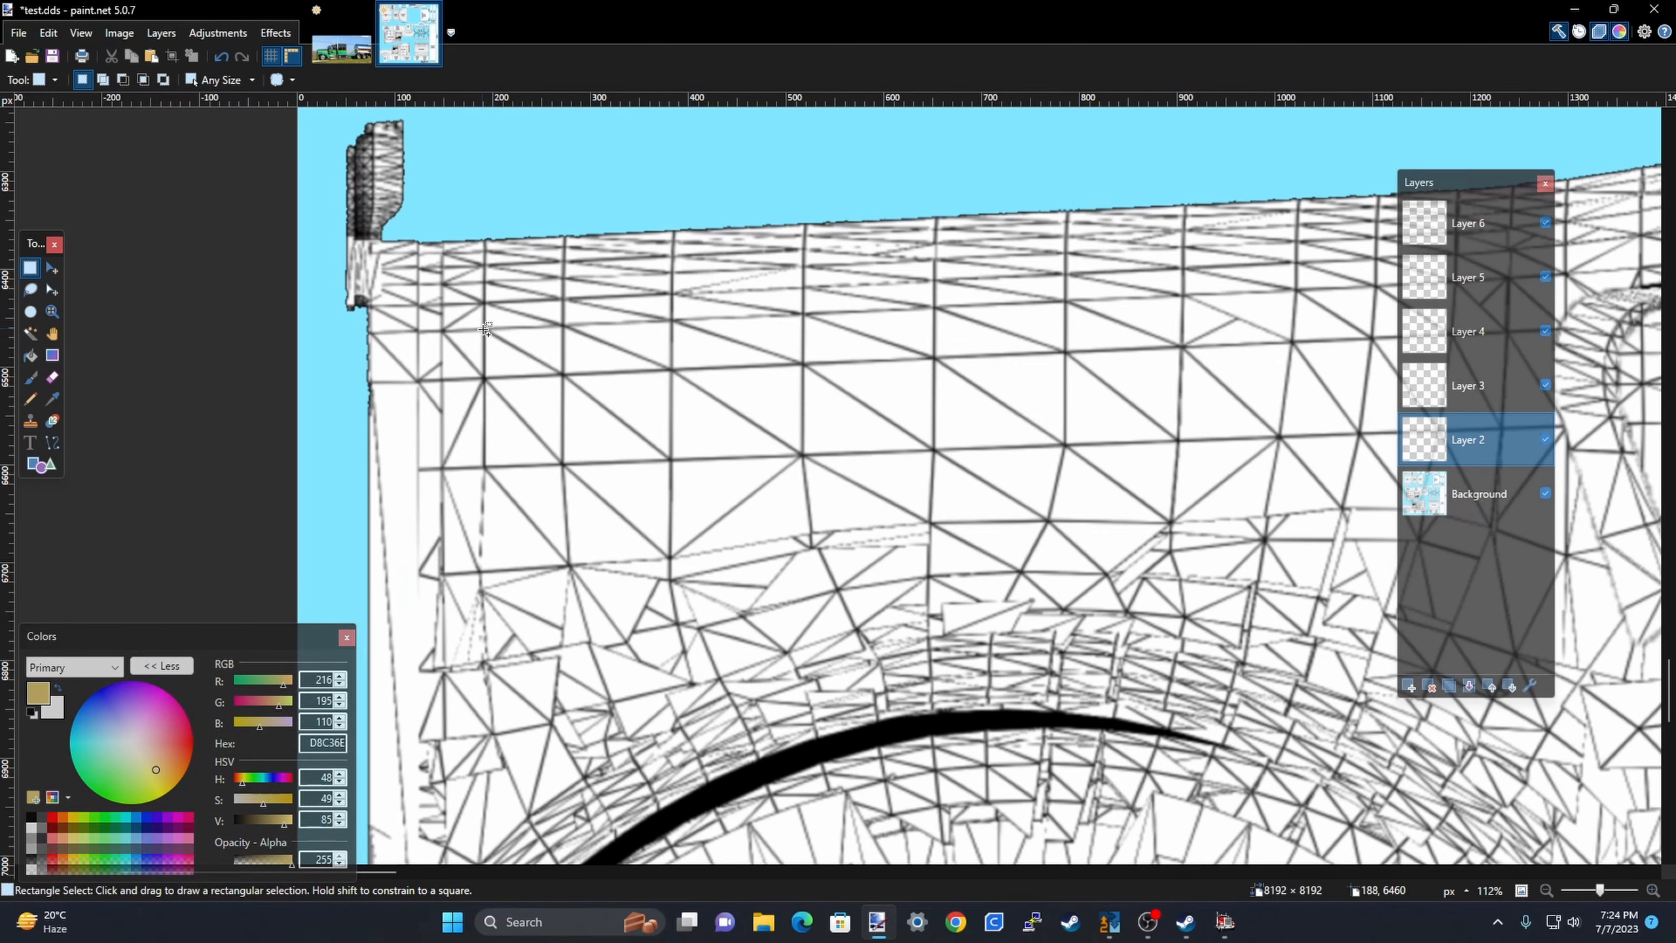
scroll(485, 329, "down", 3)
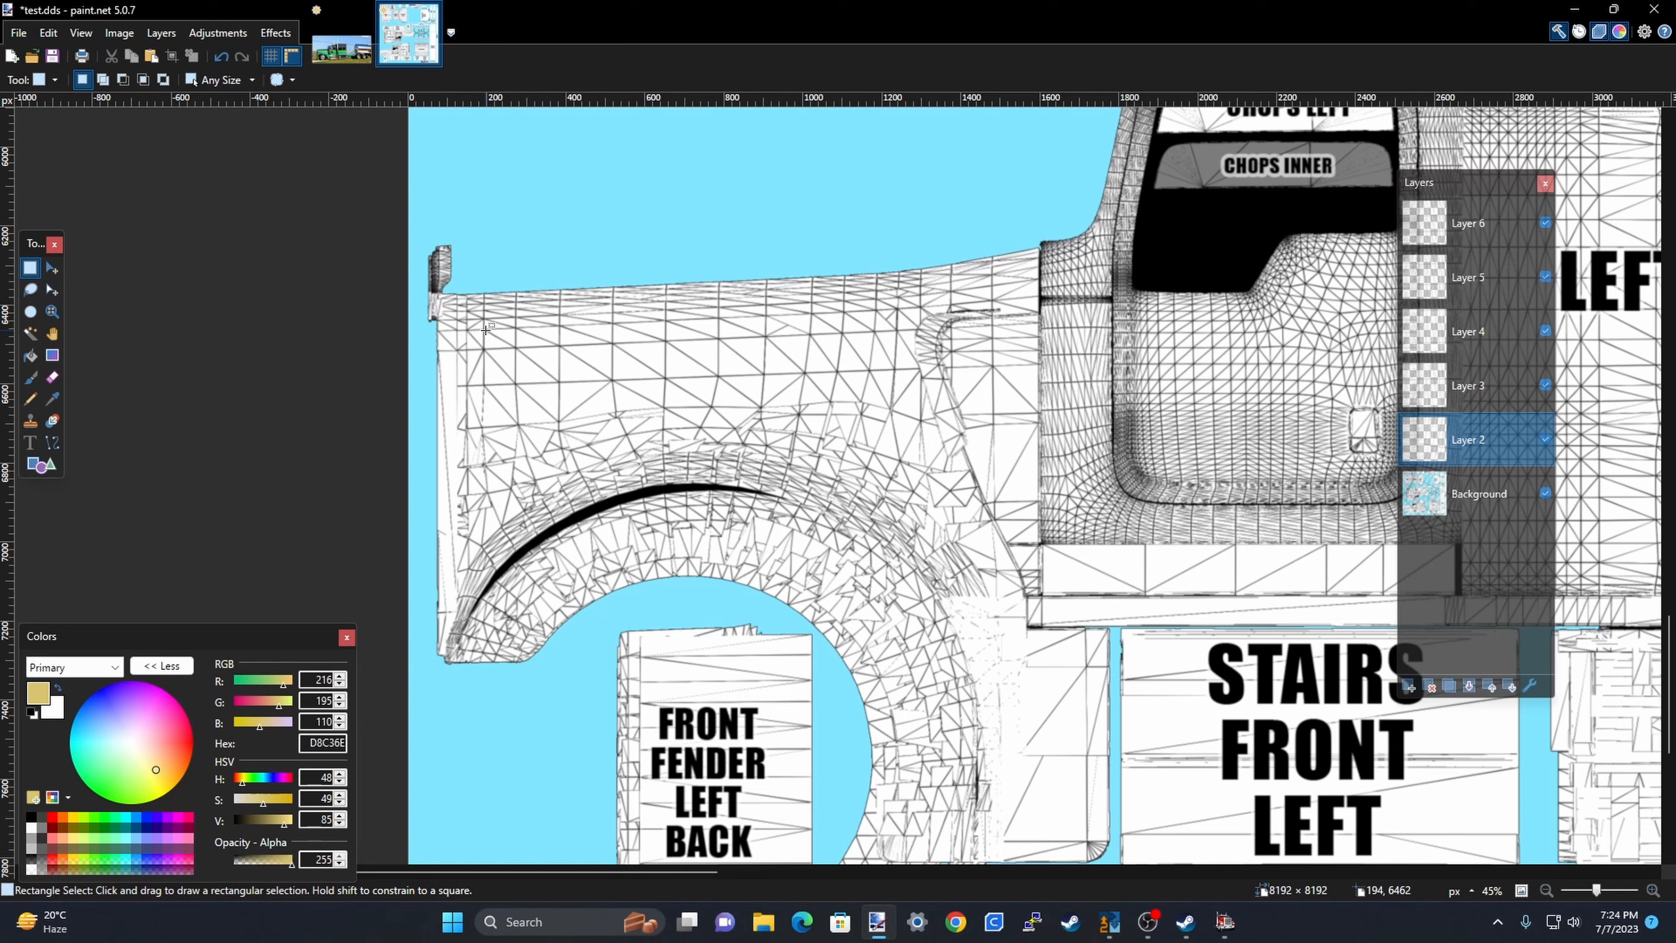
Try a long gold line about 2448 px from the hood's front across the door, undo it, and recheck Idea.jpg.
left_click_drag(486, 330, 1468, 409)
left_click(632, 417)
left_click(52, 442)
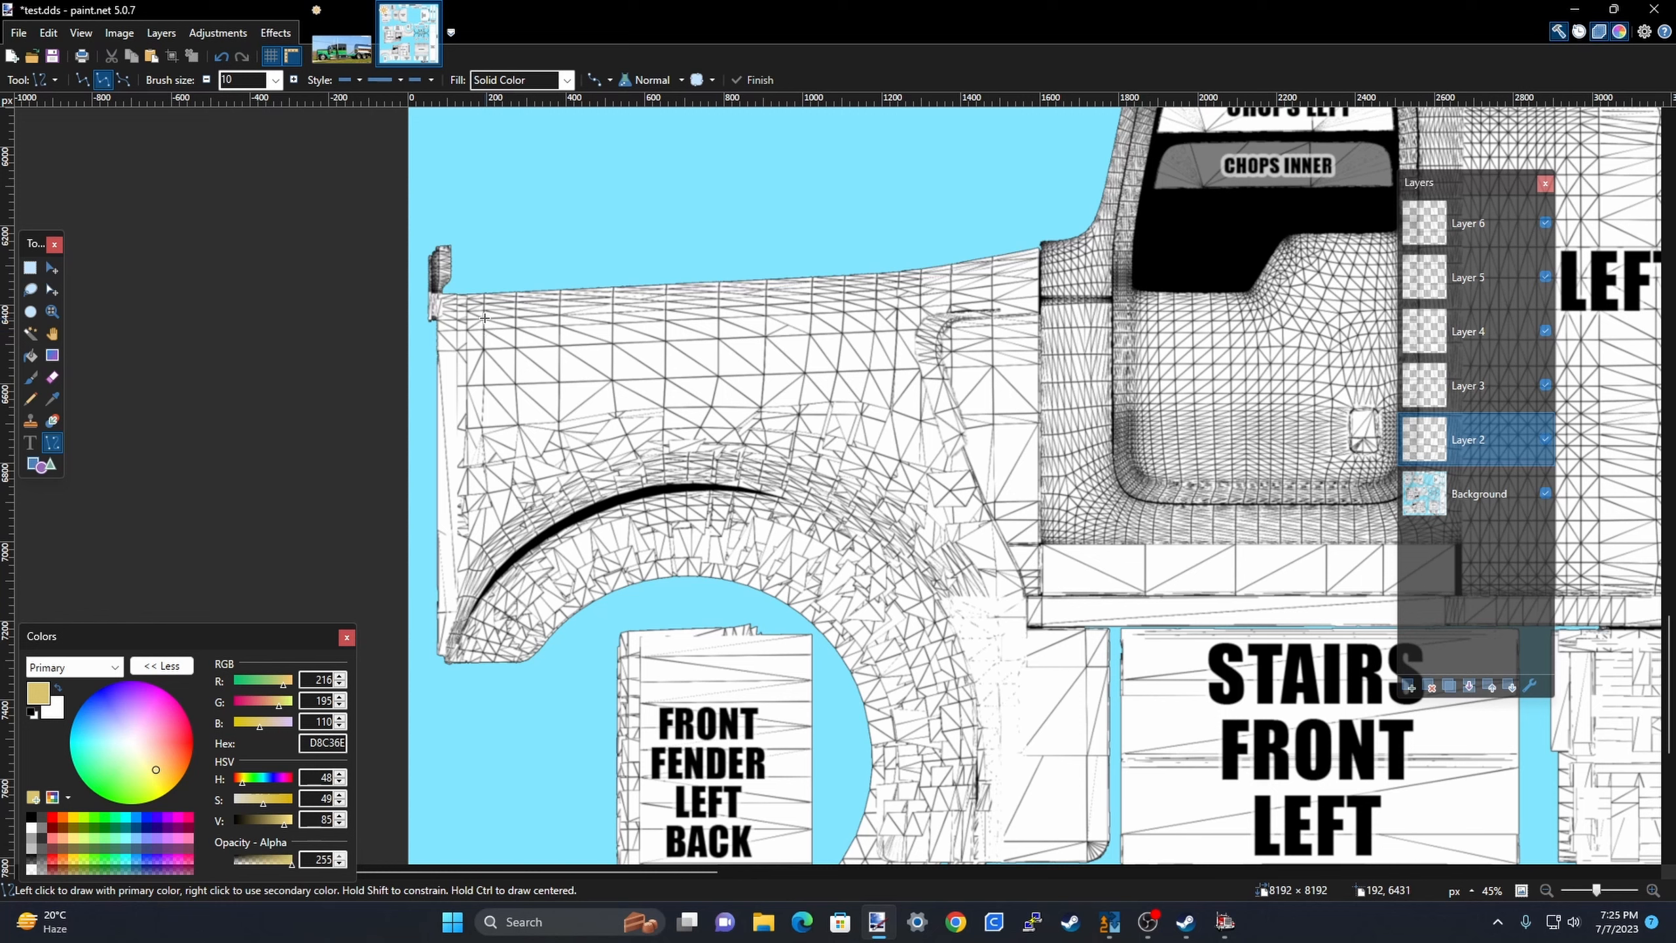
left_click_drag(484, 318, 1450, 319)
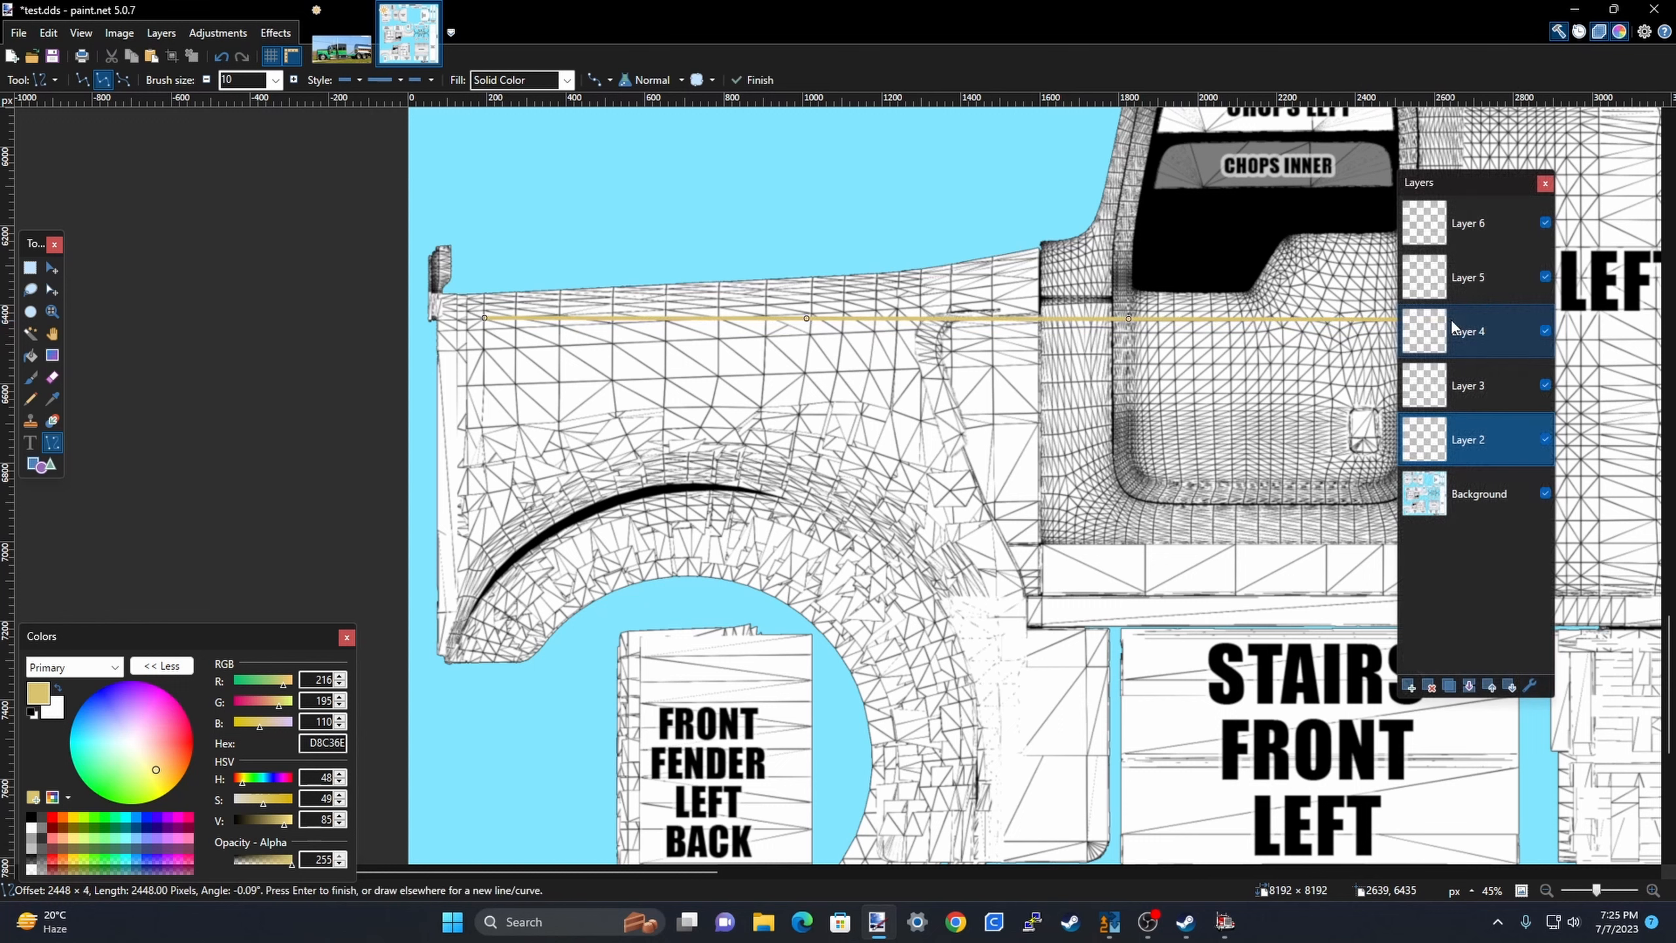
key("ctrl+z")
left_click(340, 51)
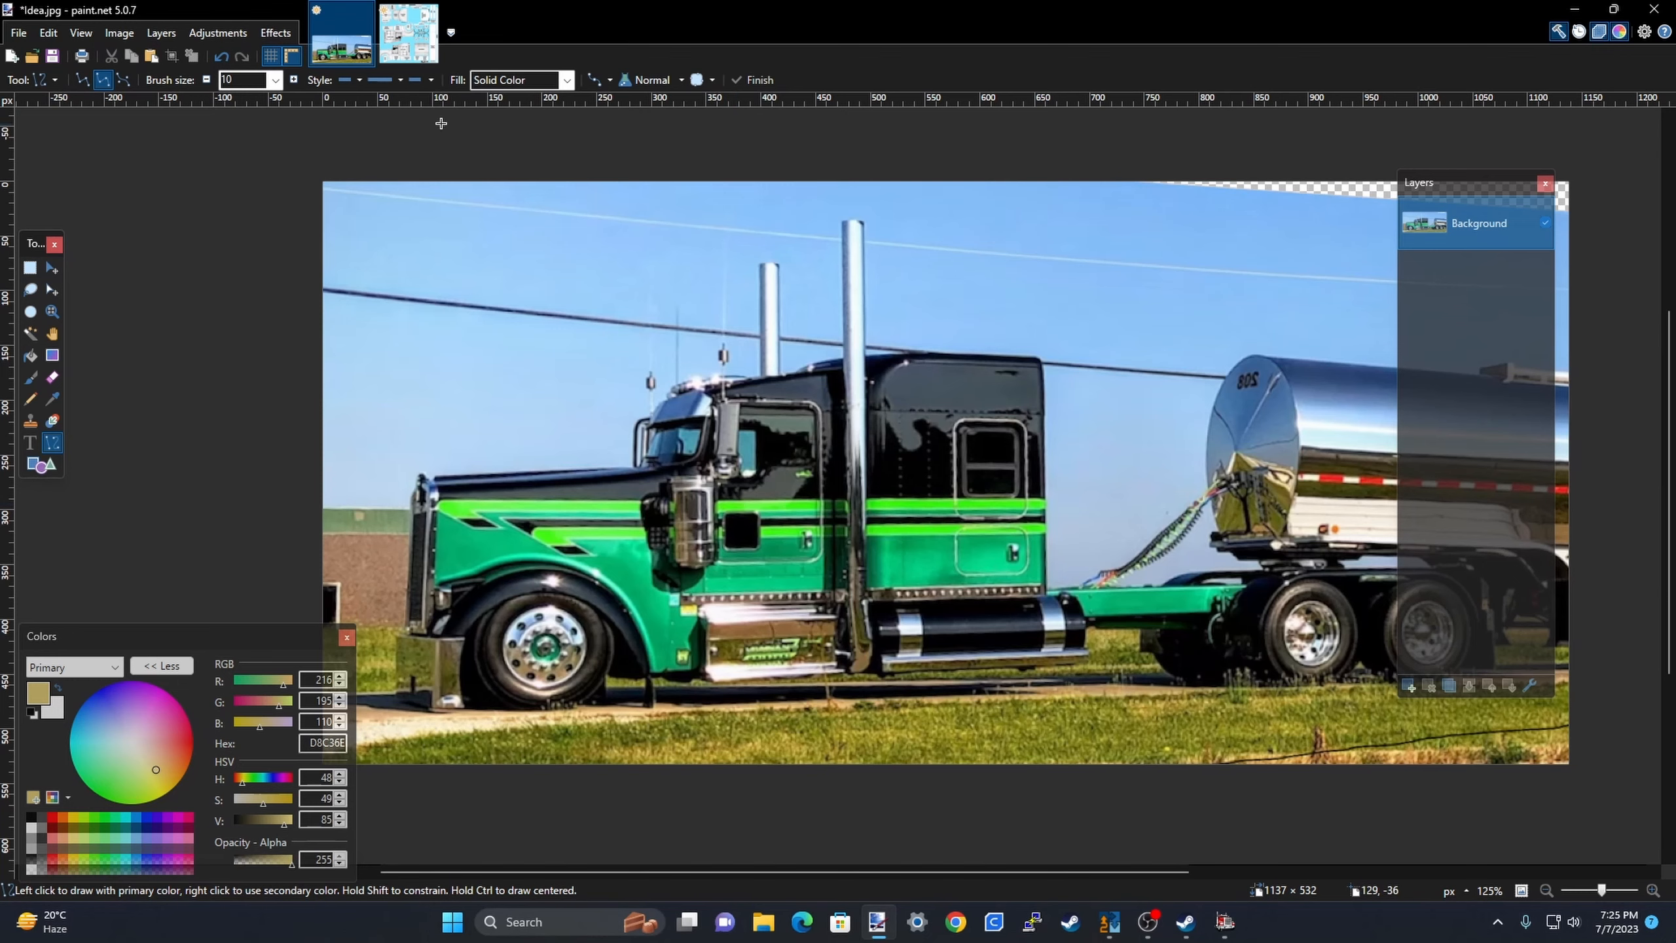
left_click(407, 33)
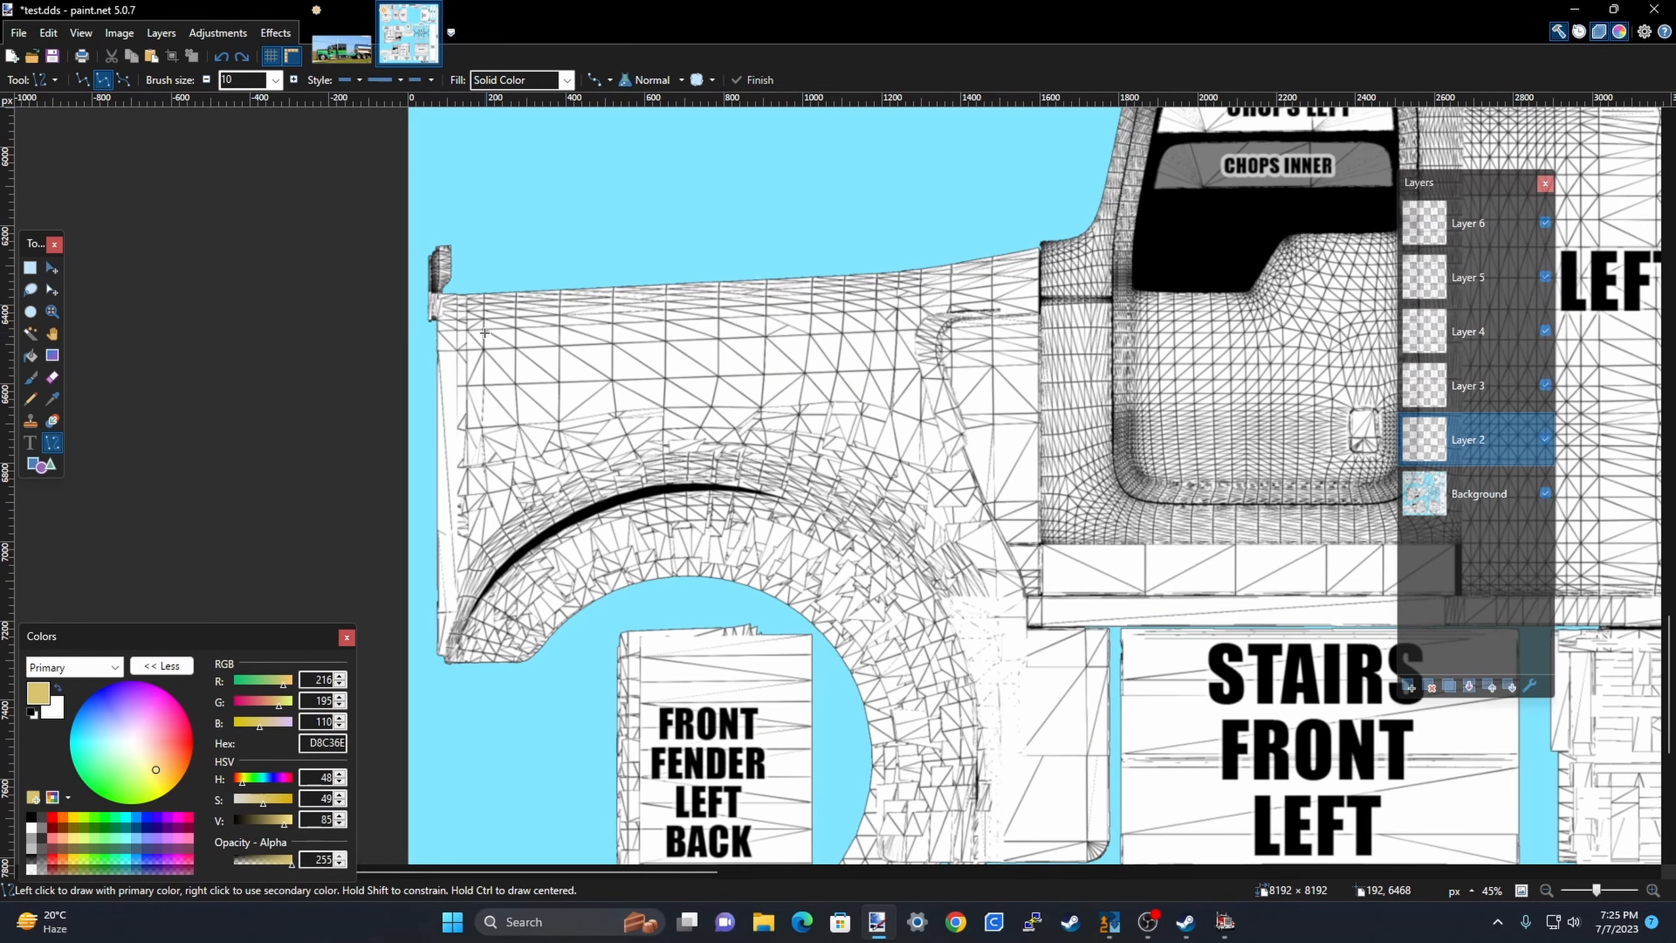
Draw a horizontal gold line about 4248 px long from the hood's front past the SIDESPOILER on Layer 2 and commit it.
left_click_drag(484, 330, 1161, 331)
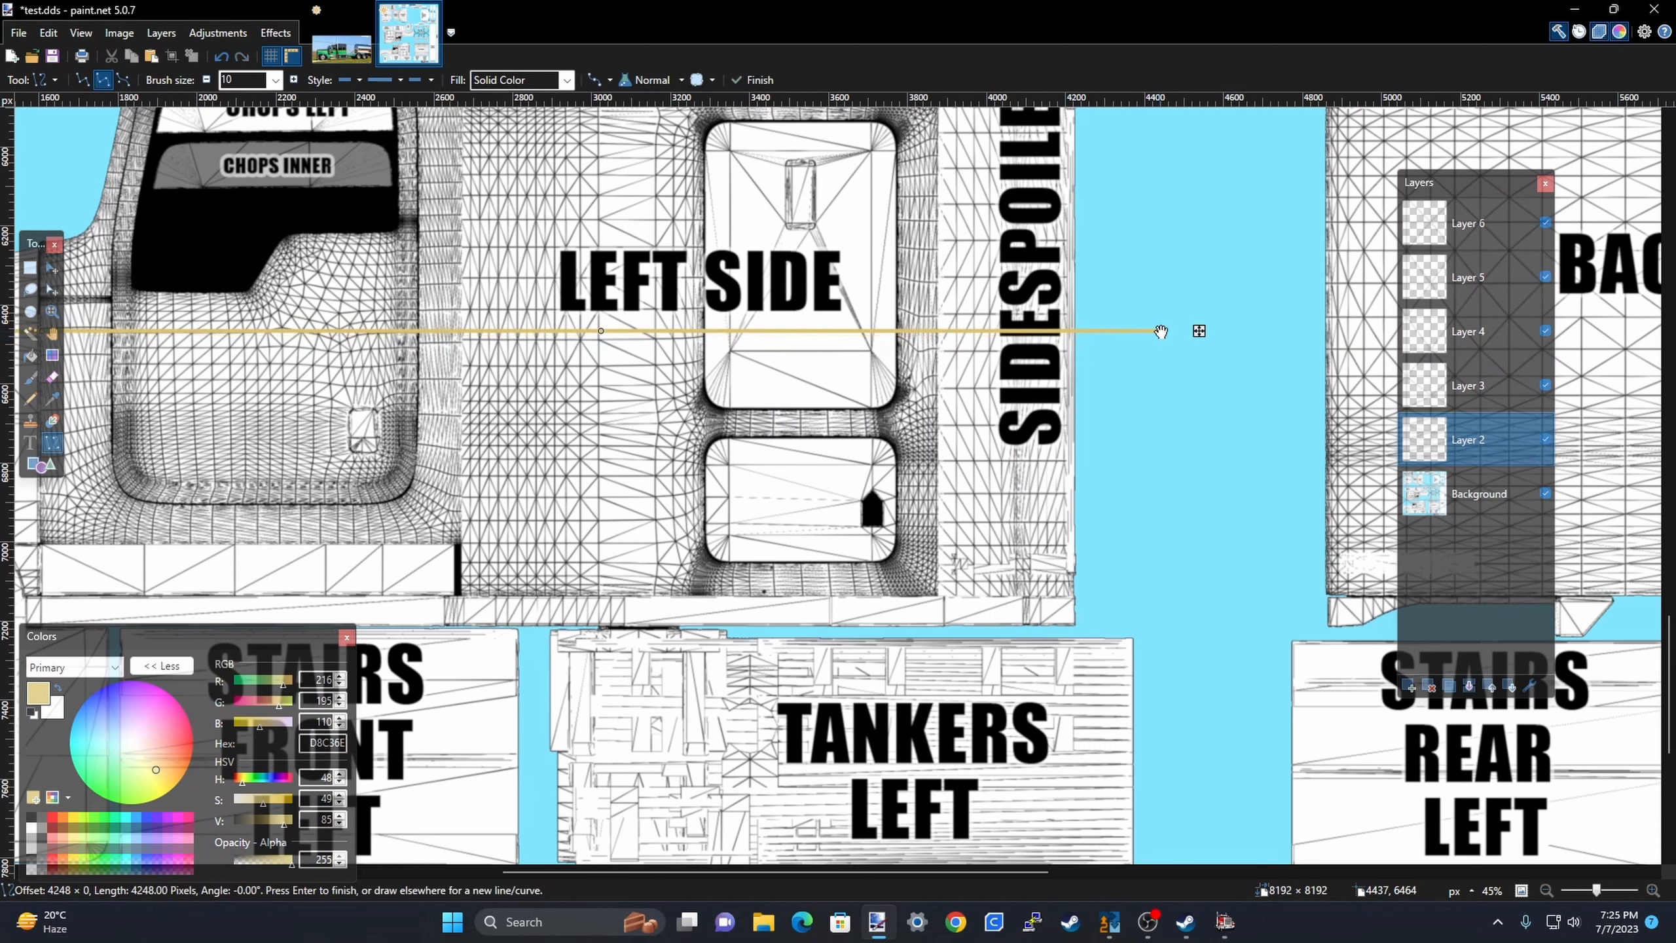
key("Return")
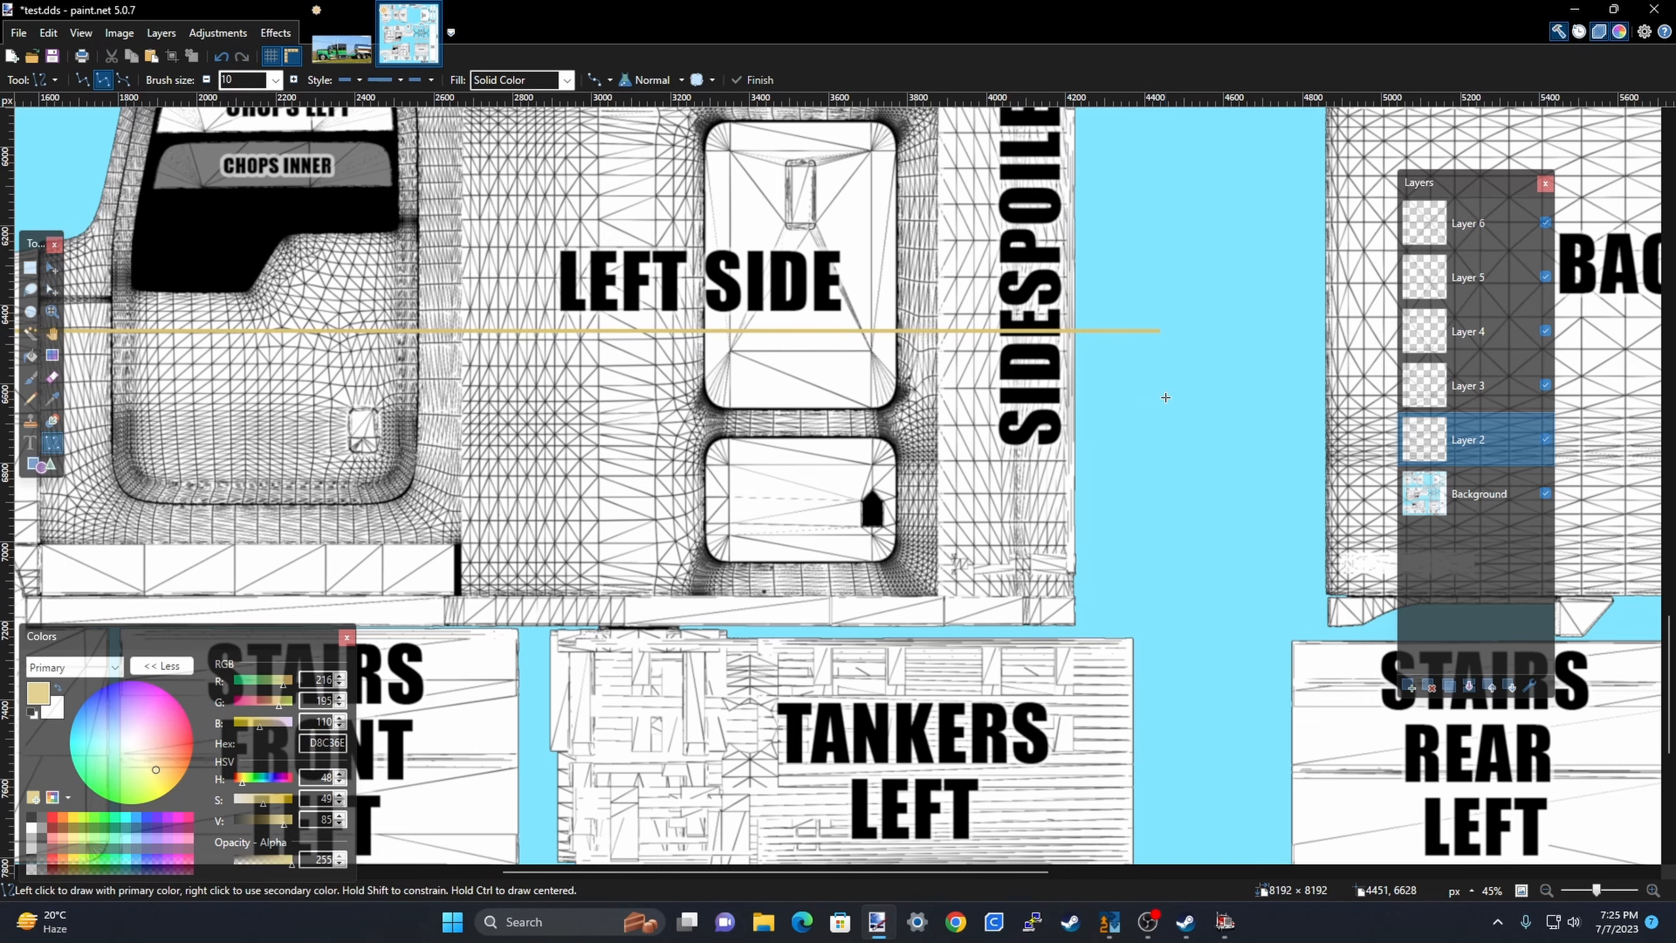
Try a second horizontal gold line about 4330 px long below the first, running from behind the SIDESPOILER to the hood's front.
scroll(1216, 379, "down", 3)
left_click_drag(1202, 389, 228, 404)
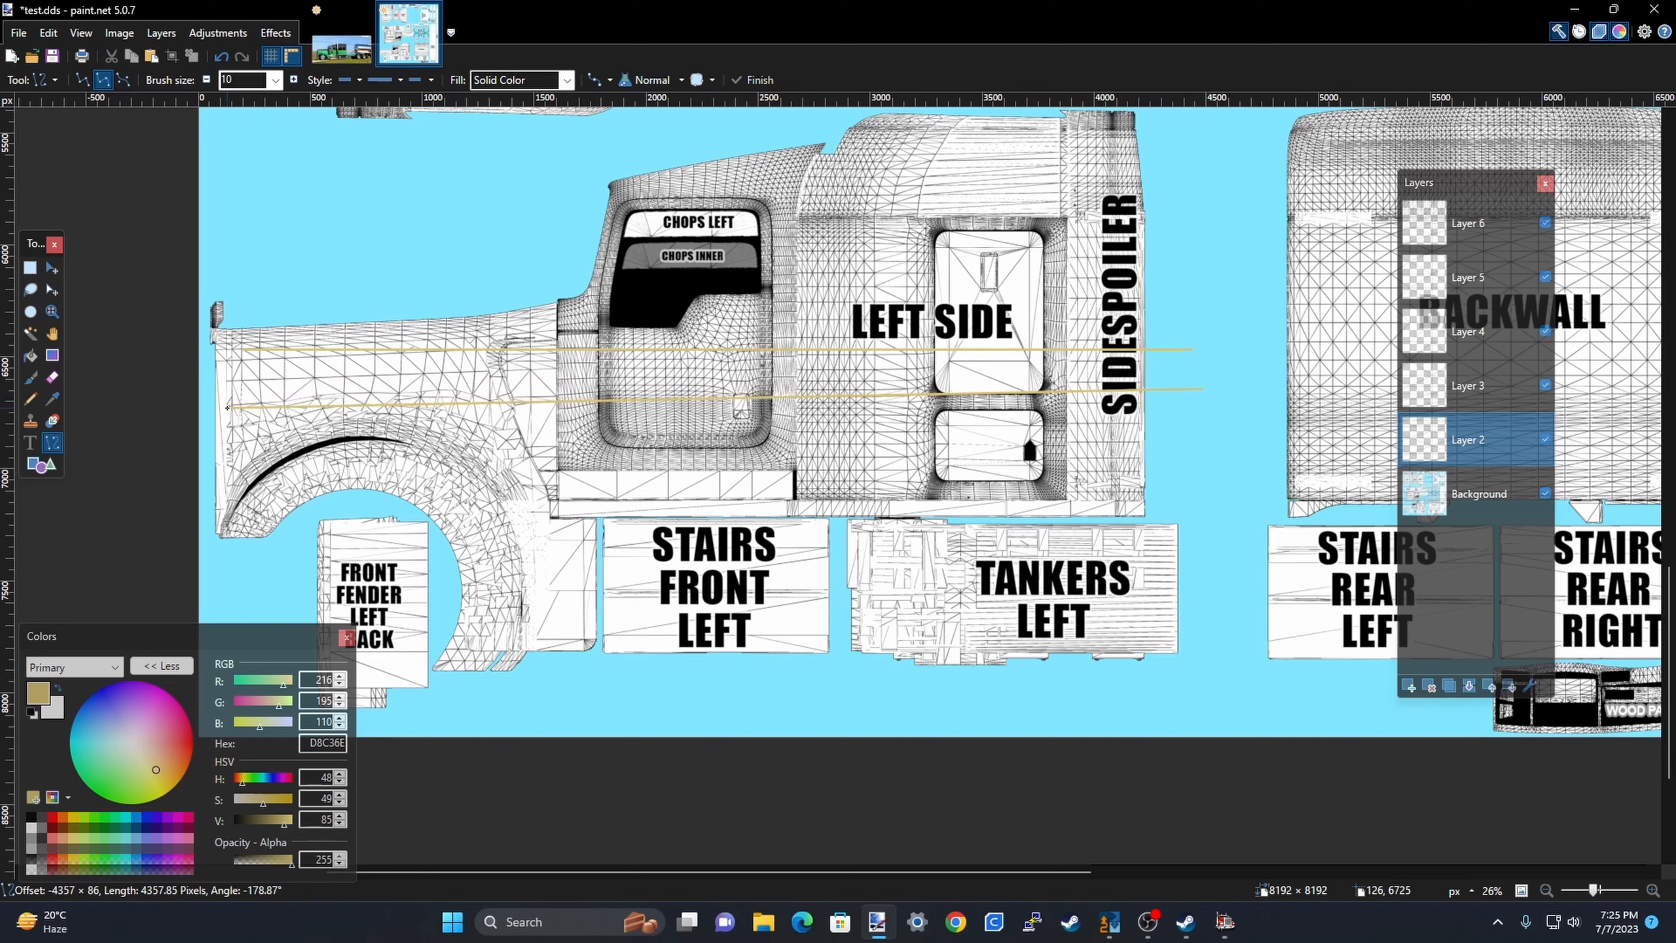
left_click_drag(228, 407, 233, 389)
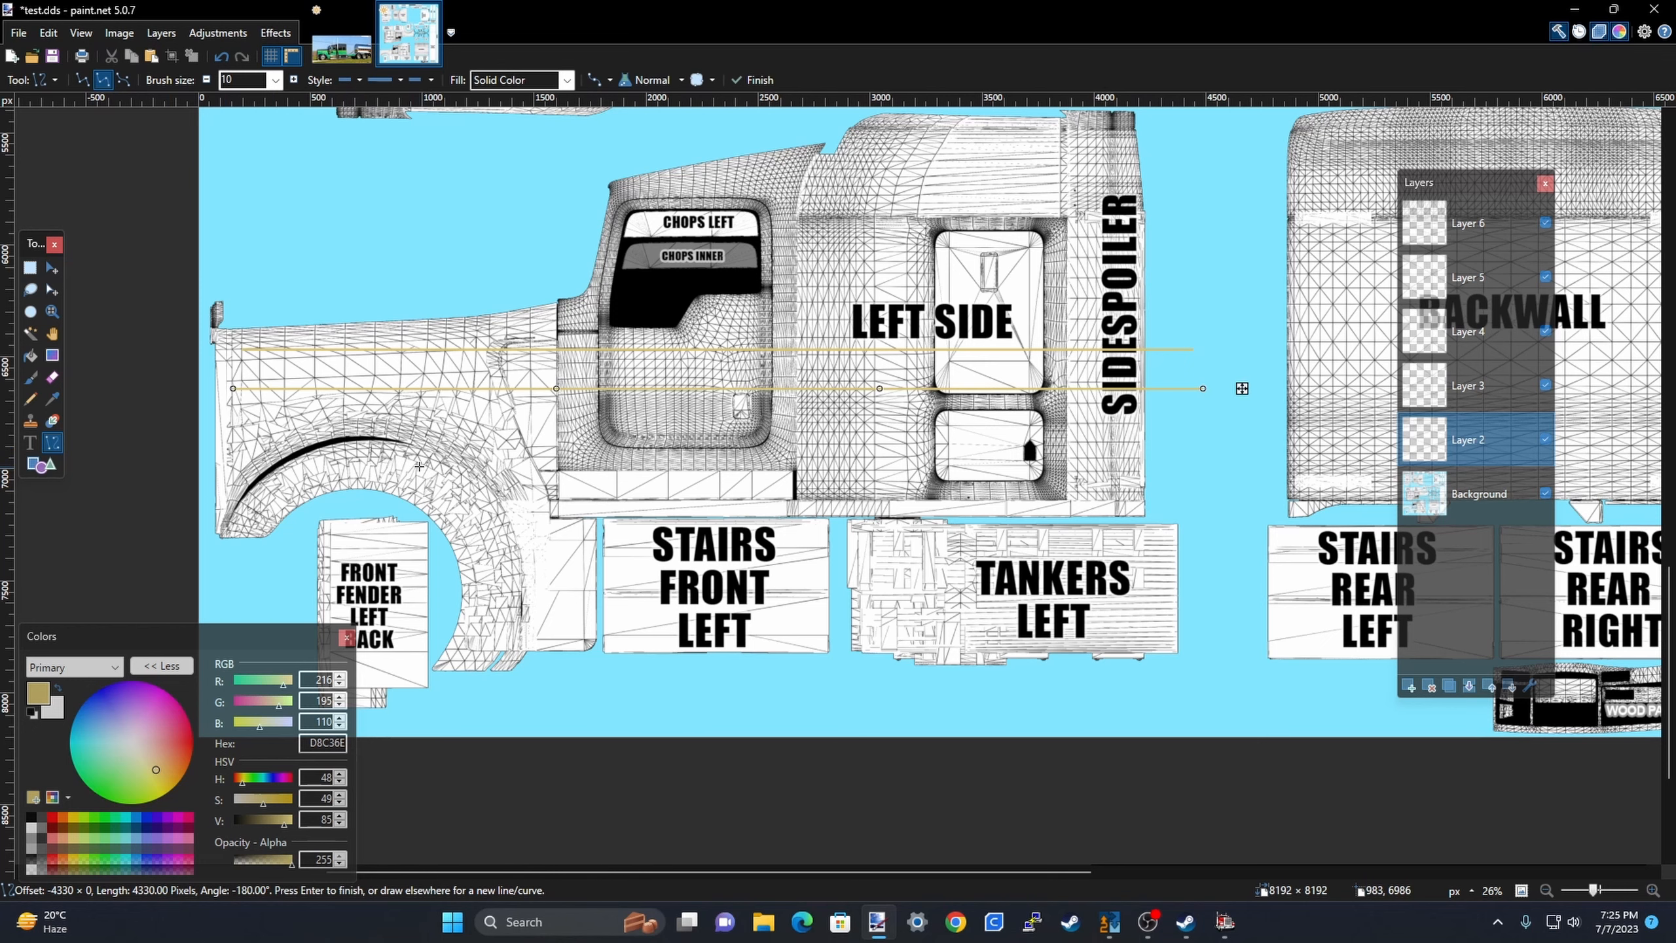
key("Escape")
scroll(436, 465, "down", 1)
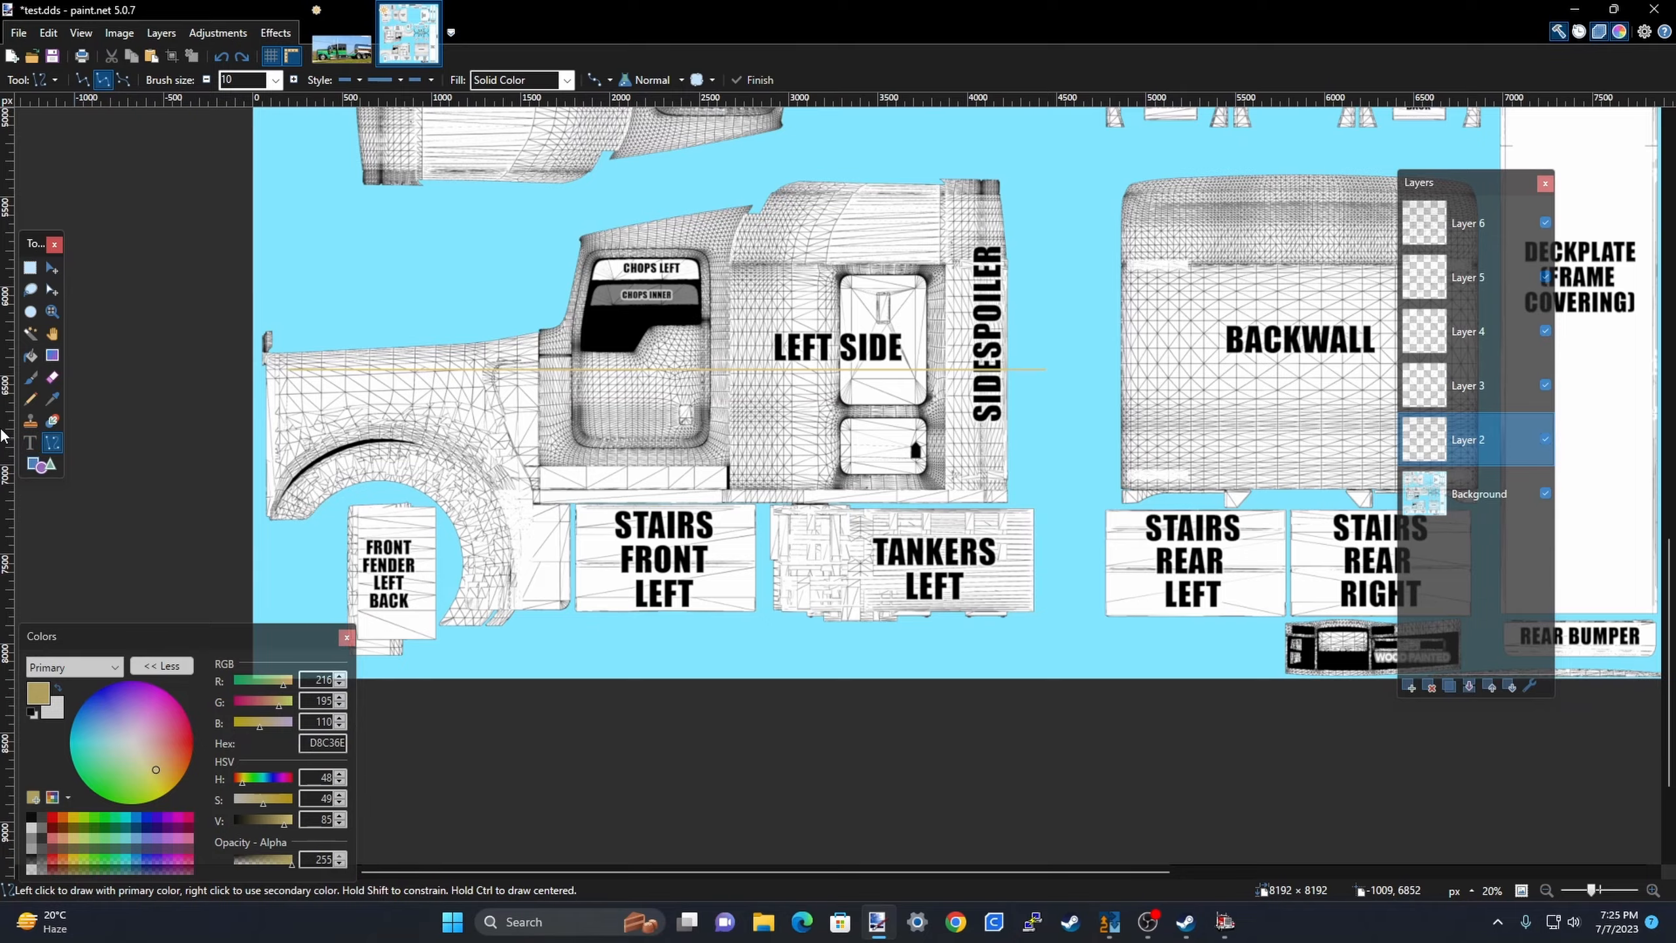
Examine the gold line on the hood and compare it with the stripe layout on the door, sleeper and hood in Idea.jpg.
scroll(4, 418, "up", 4)
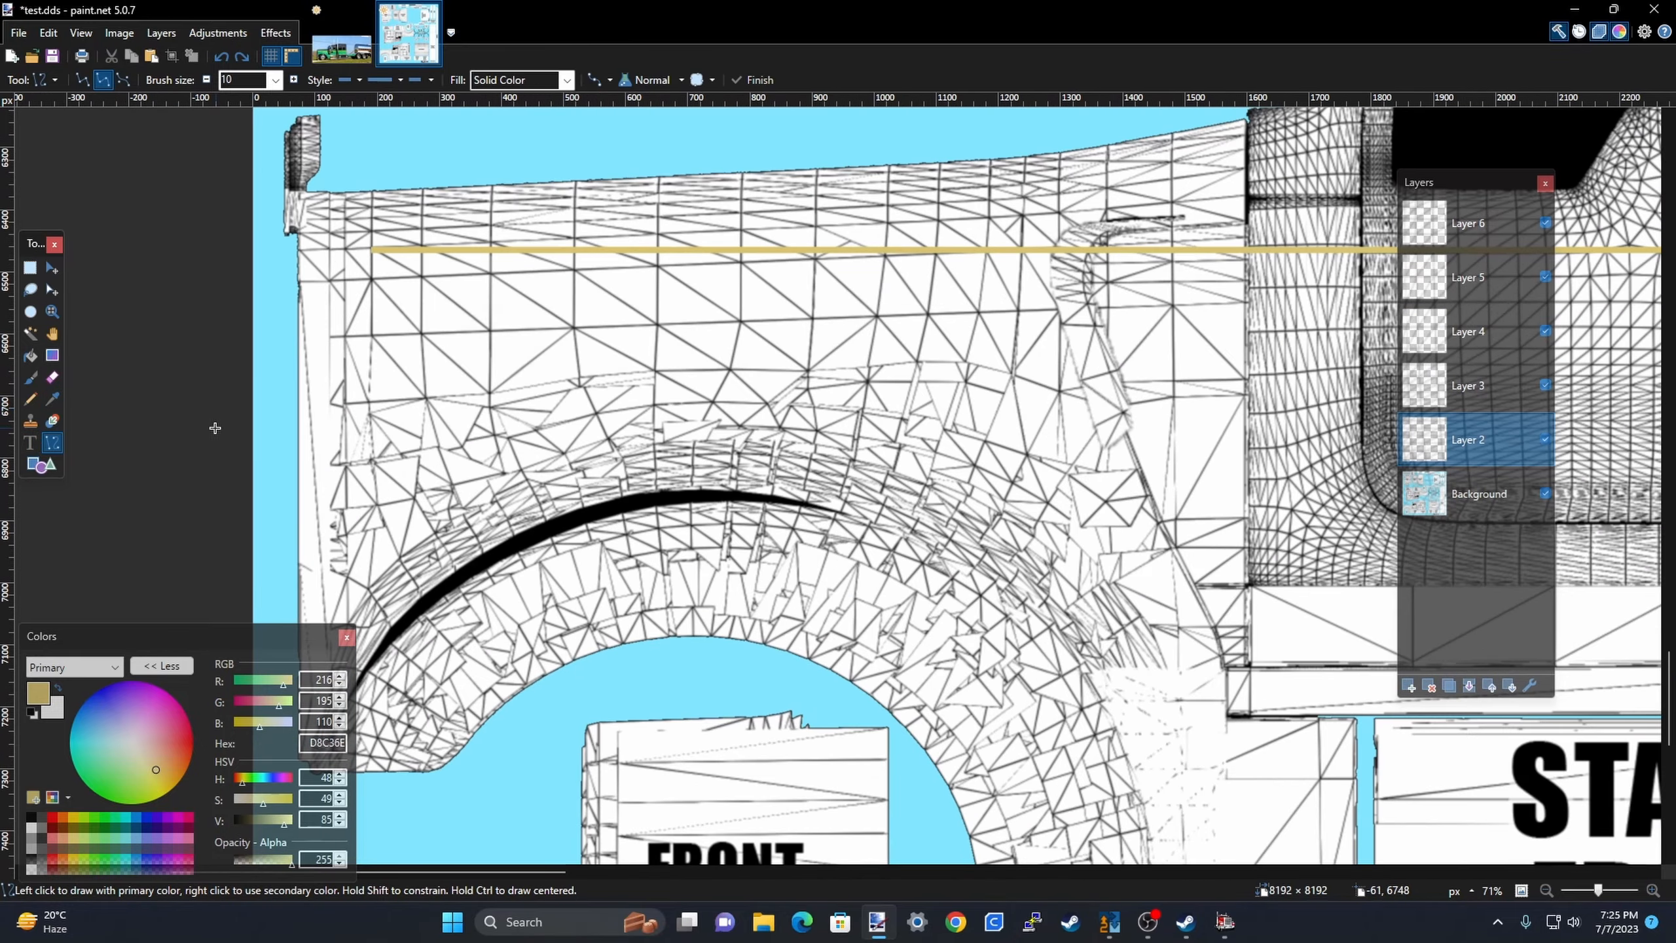
scroll(213, 430, "down", 1)
scroll(278, 374, "down", 2)
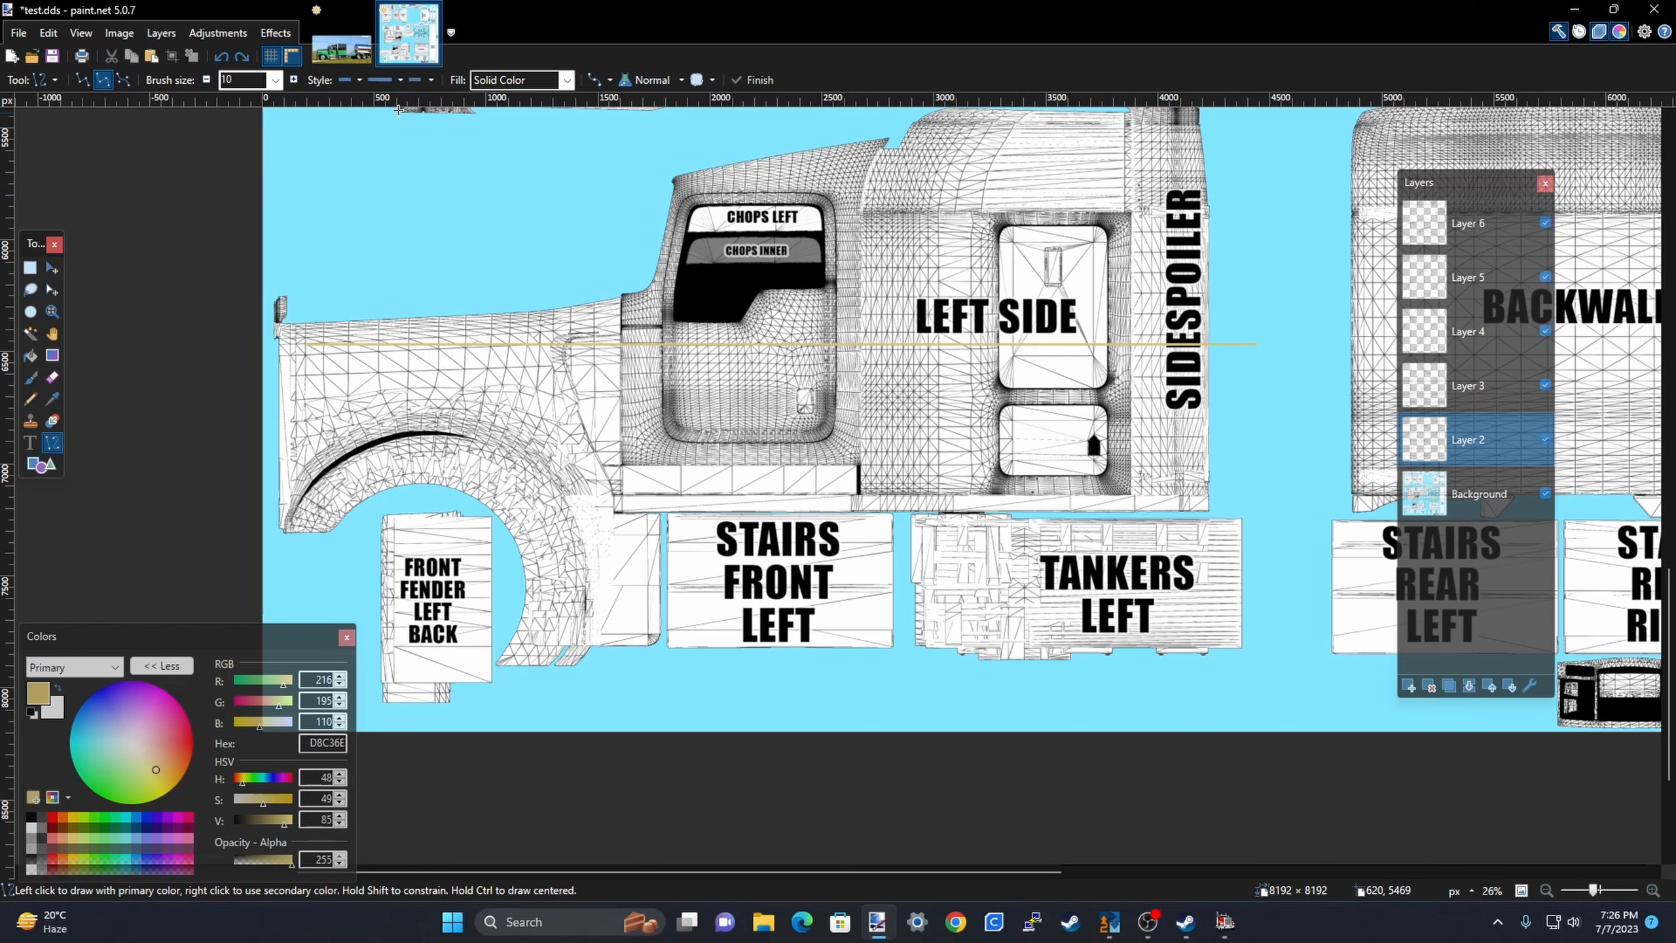
left_click(342, 58)
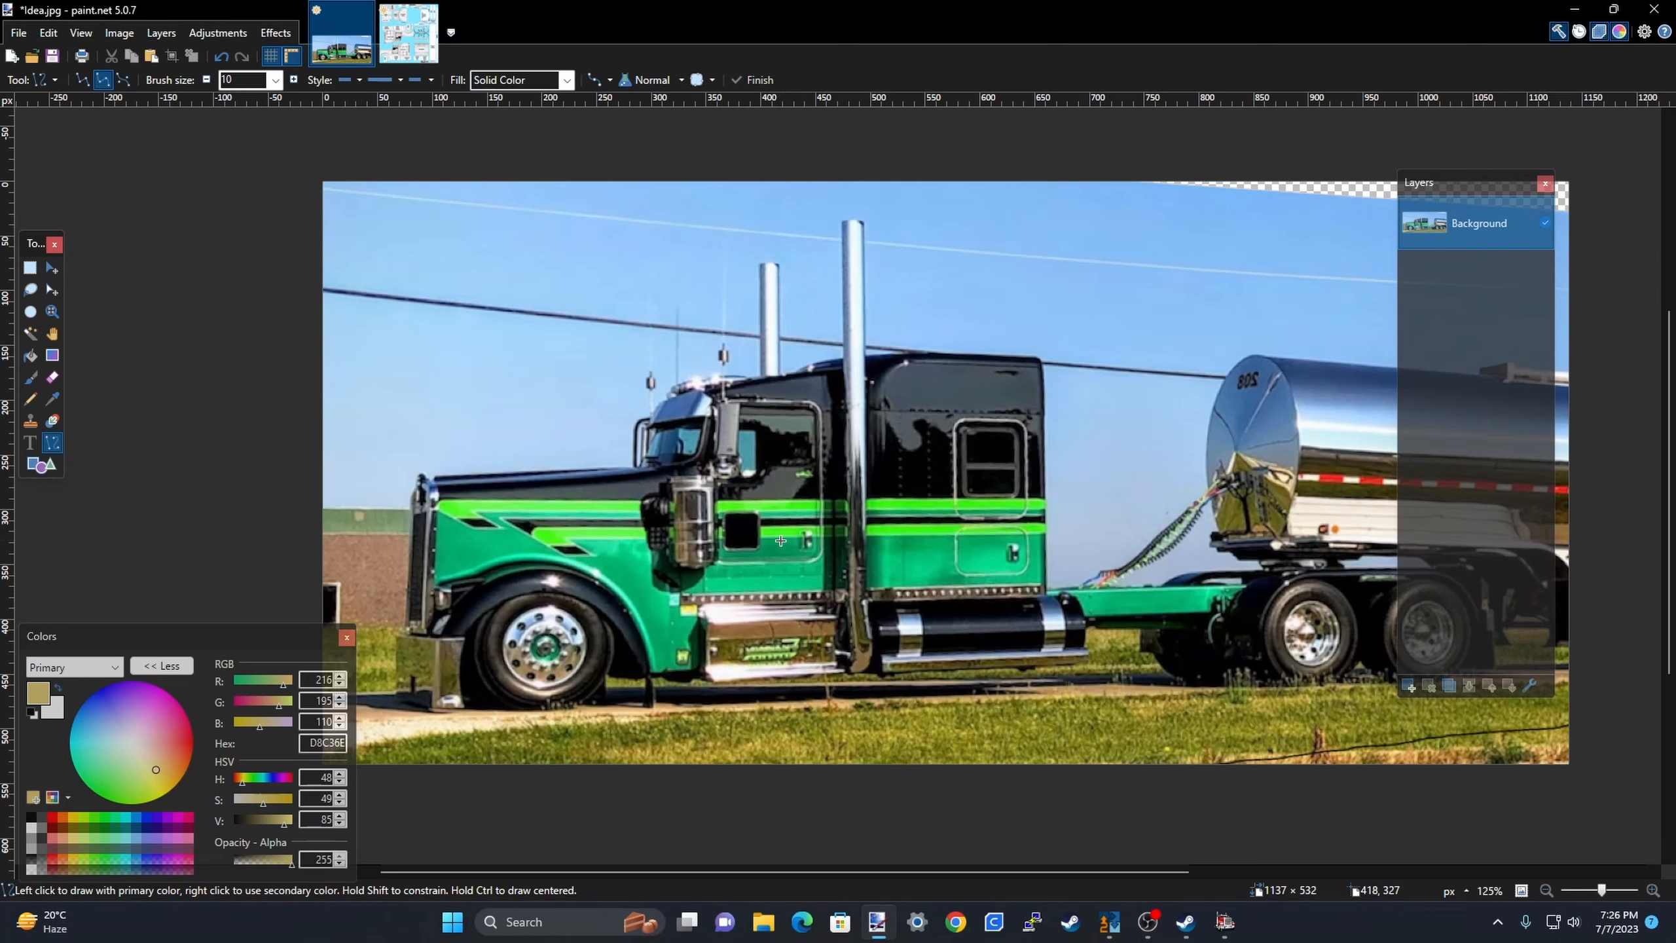
scroll(783, 512, "up", 5)
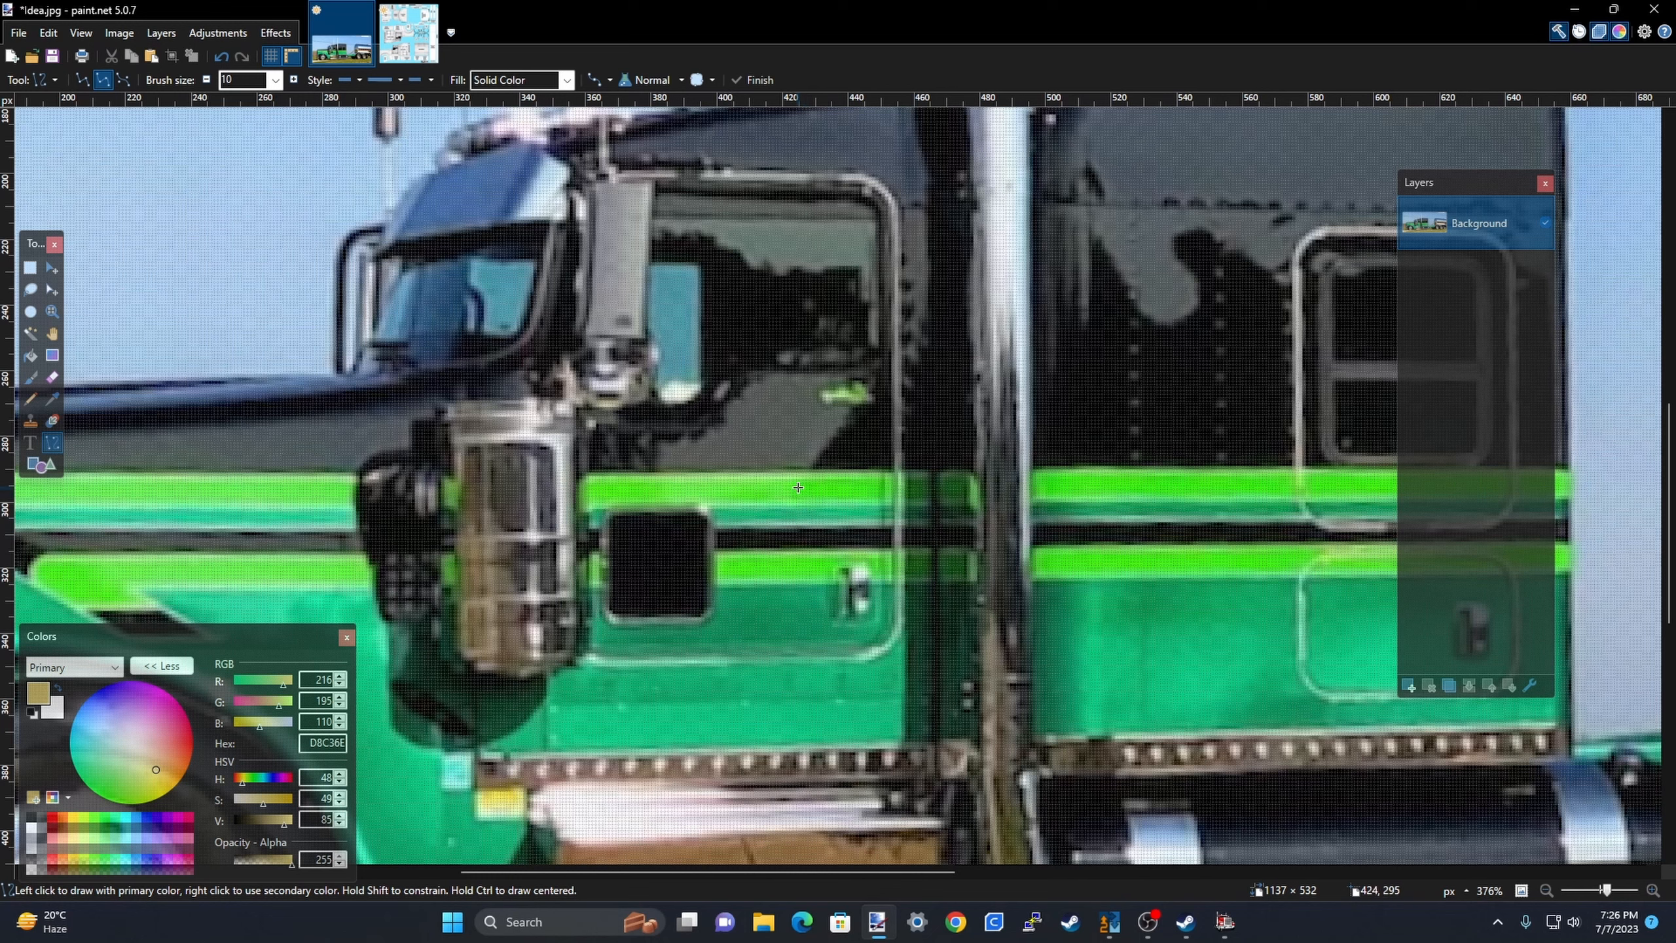
scroll(798, 488, "down", 5)
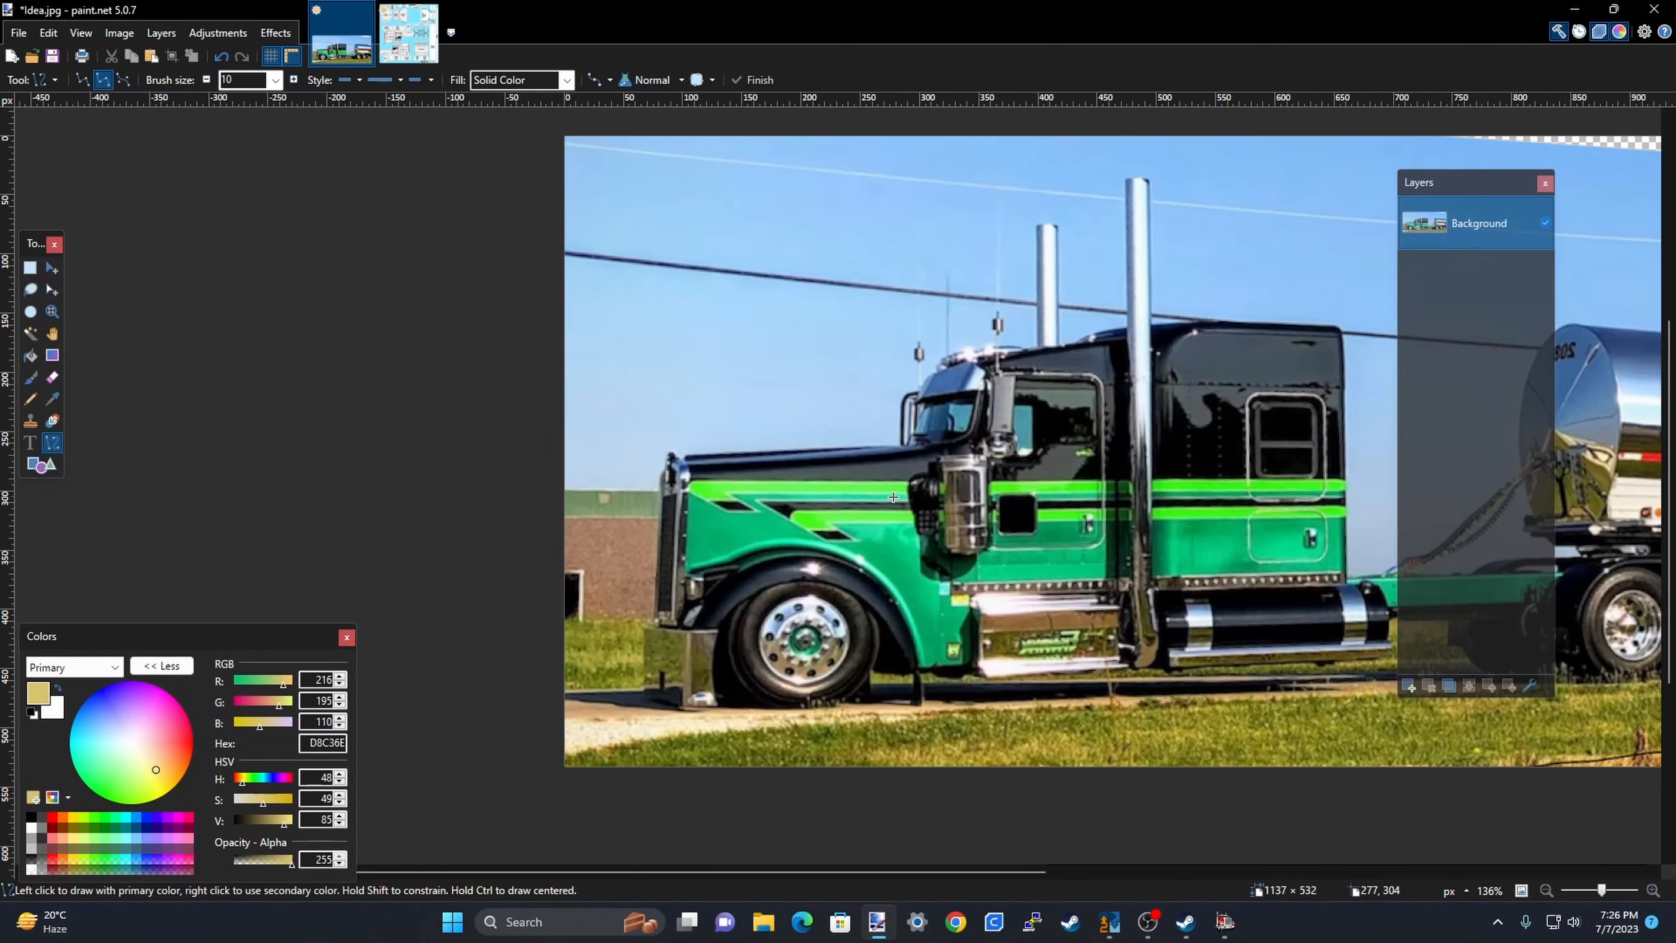
scroll(889, 487, "up", 3)
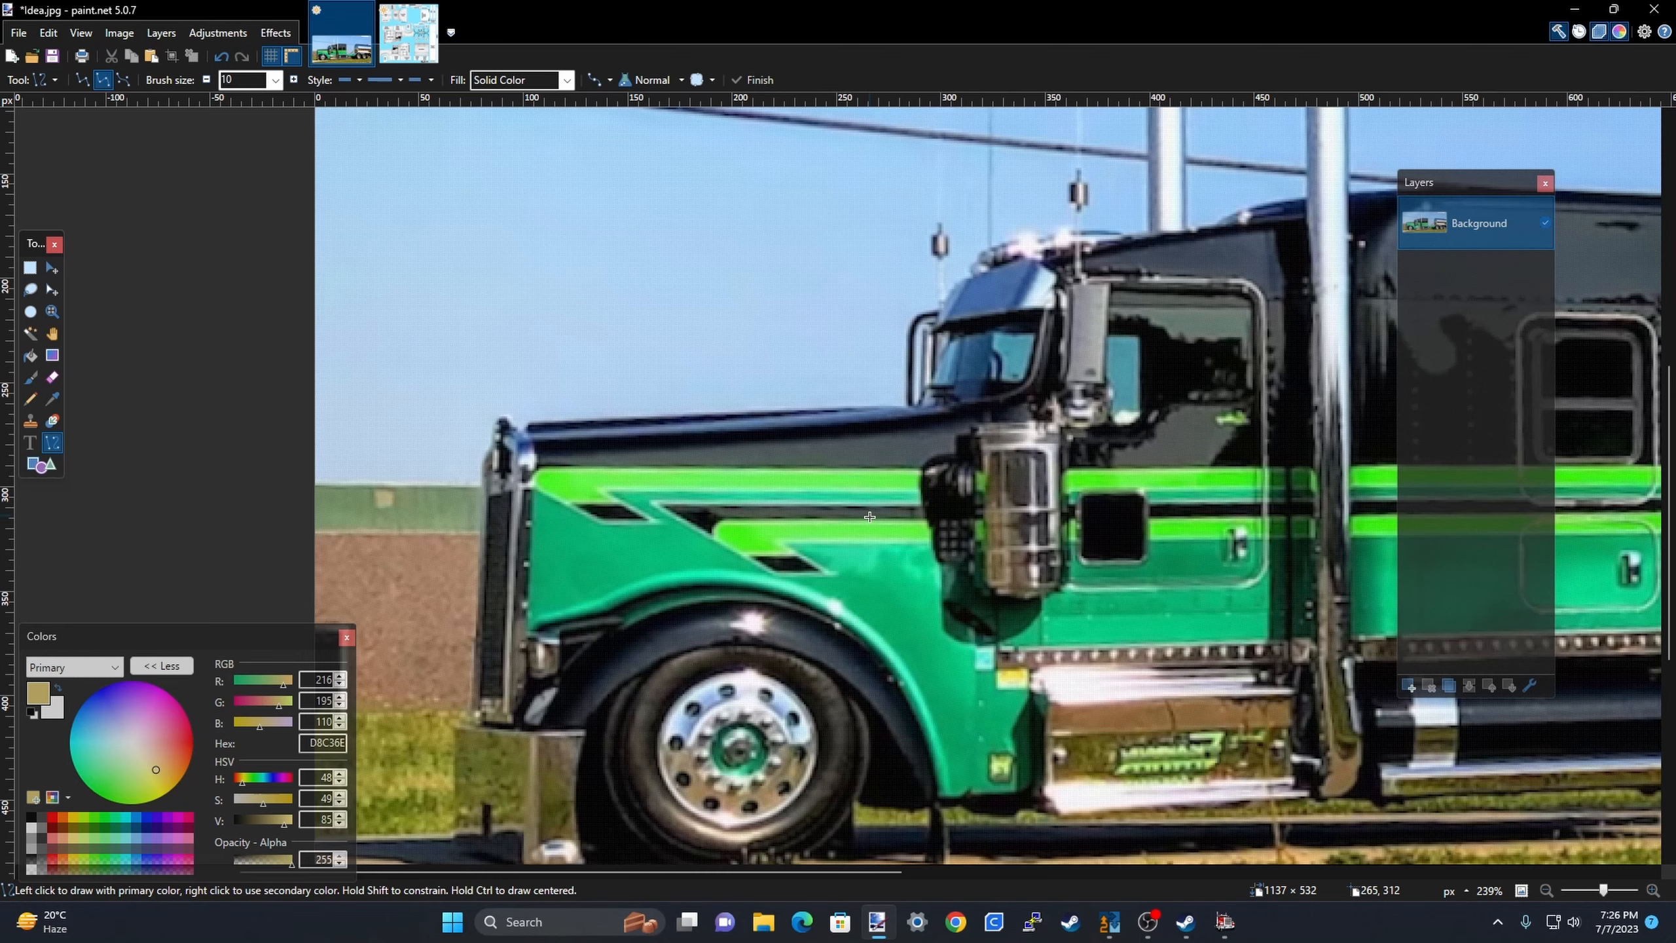
scroll(922, 630, "down", 5)
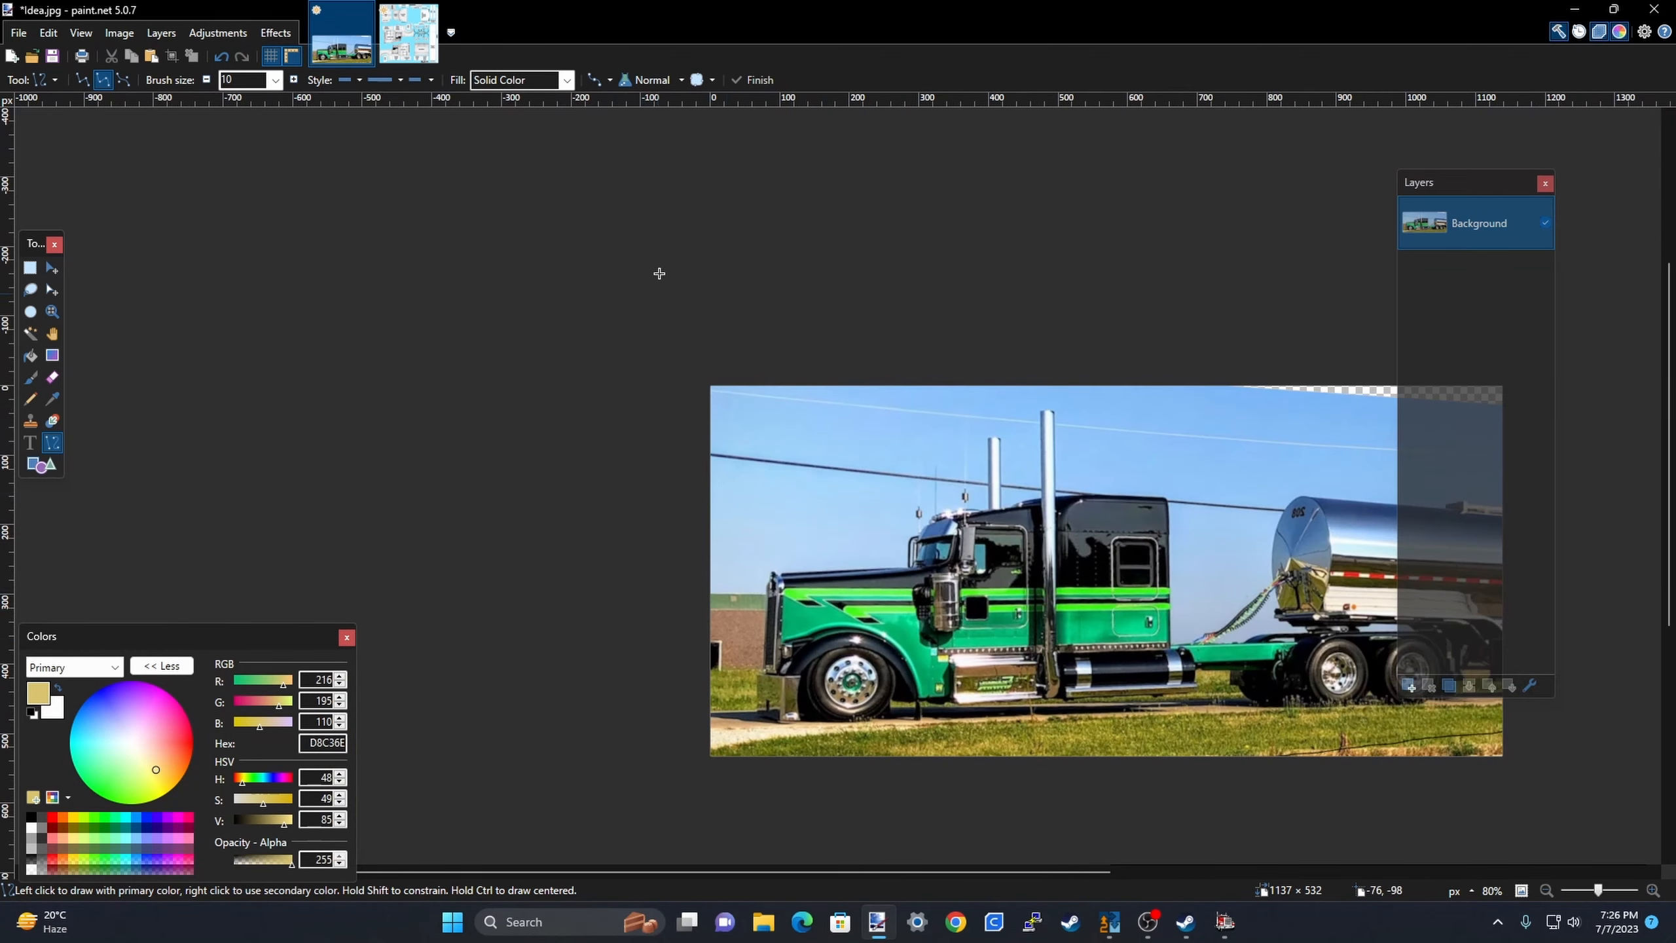
In test.dds, set the primary colour to black (000000) and the line's brush size to 35.
left_click(408, 32)
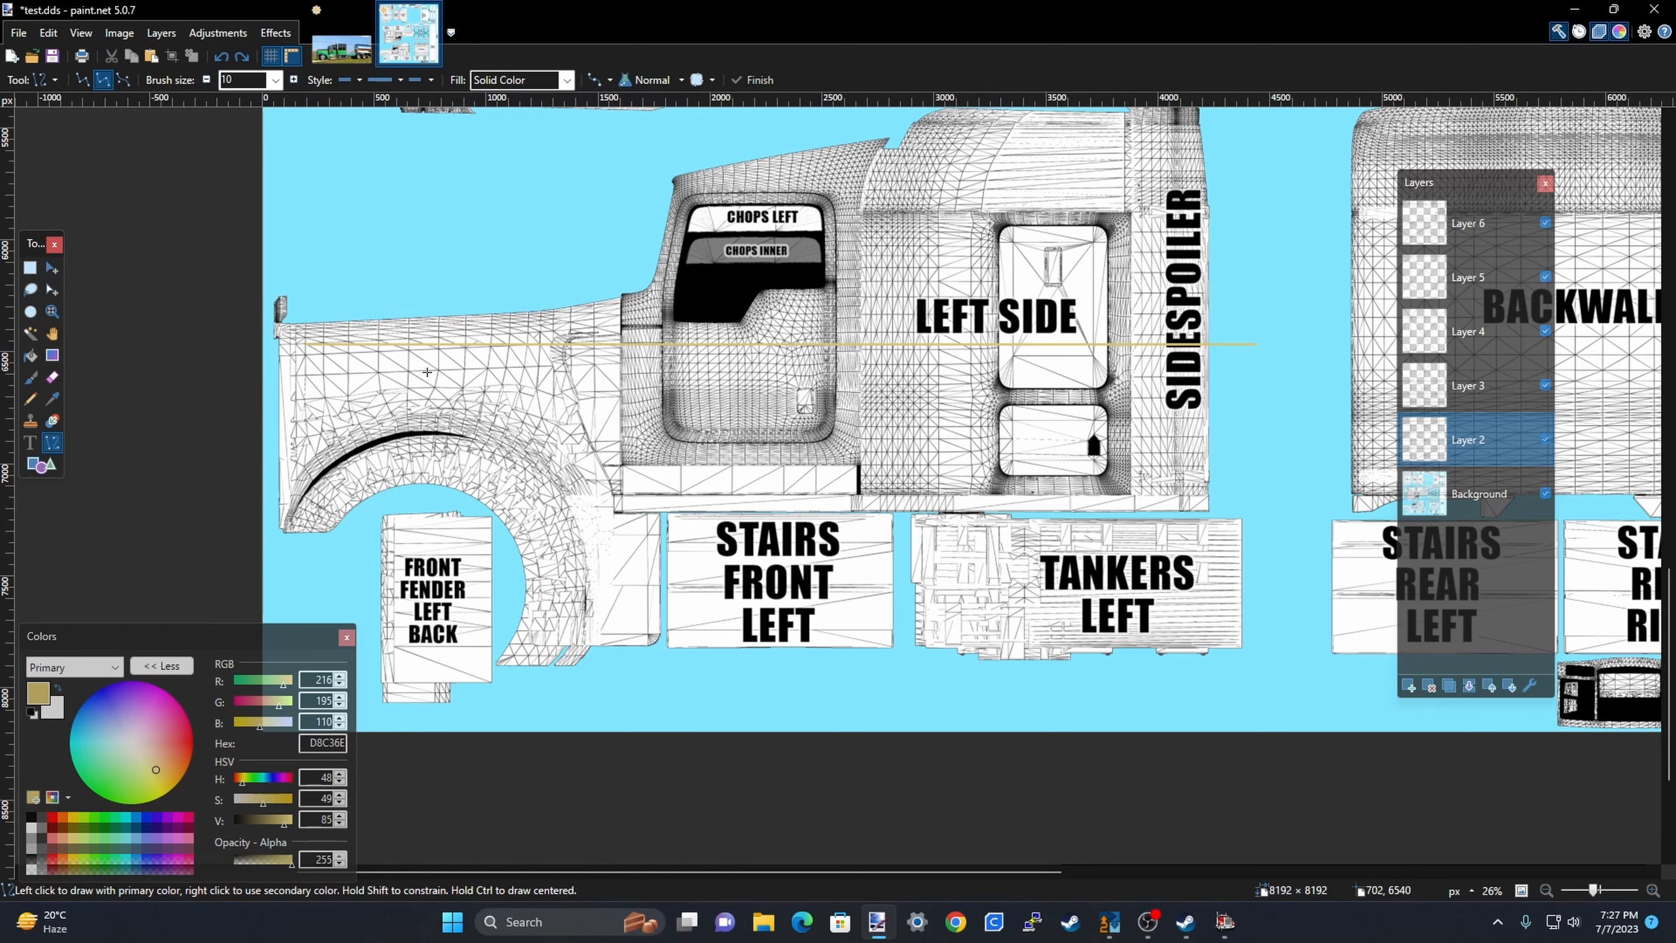
scroll(490, 499, "down", 2)
scroll(463, 462, "up", 4)
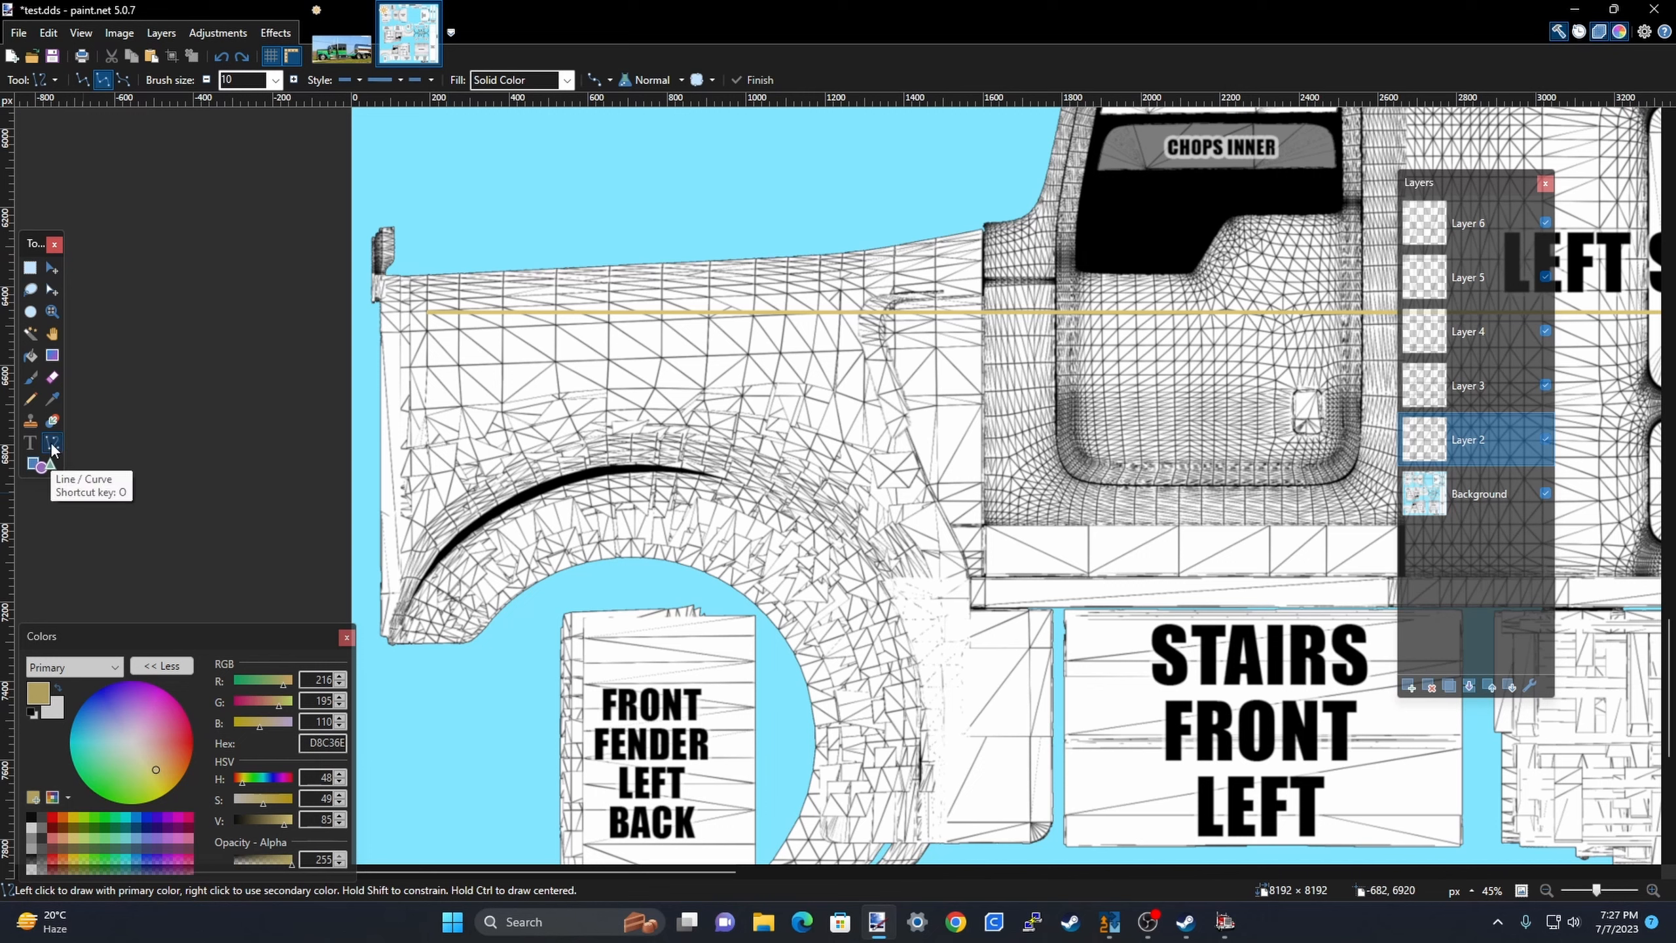
left_click(59, 689)
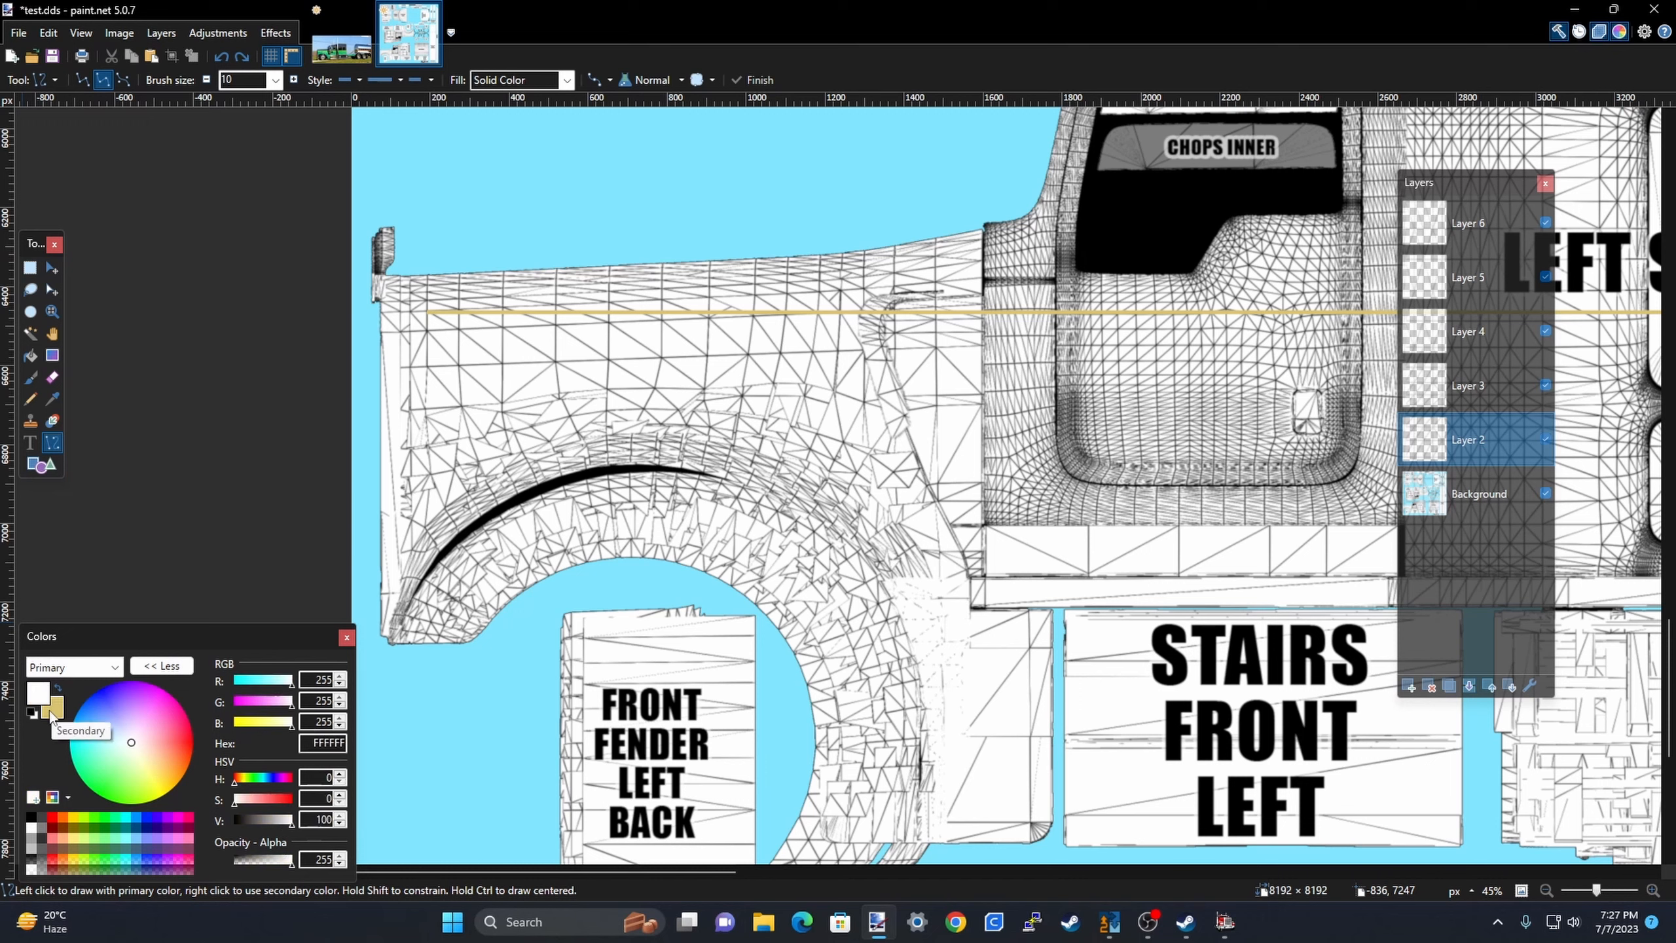
left_click(31, 817)
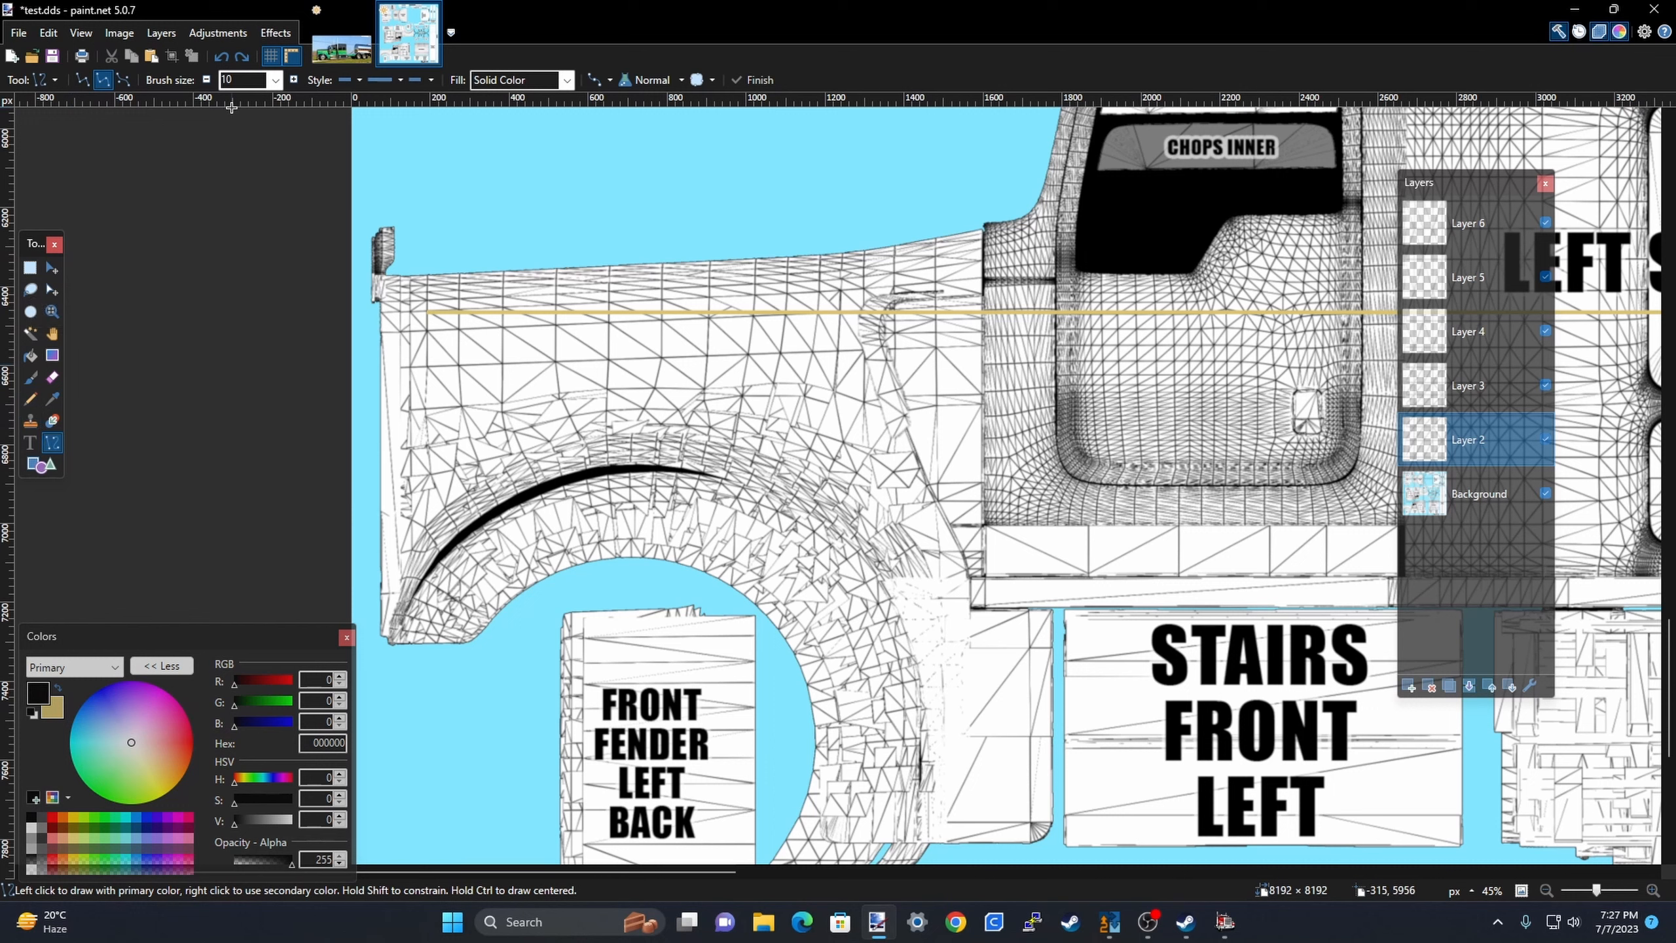
left_click(273, 80)
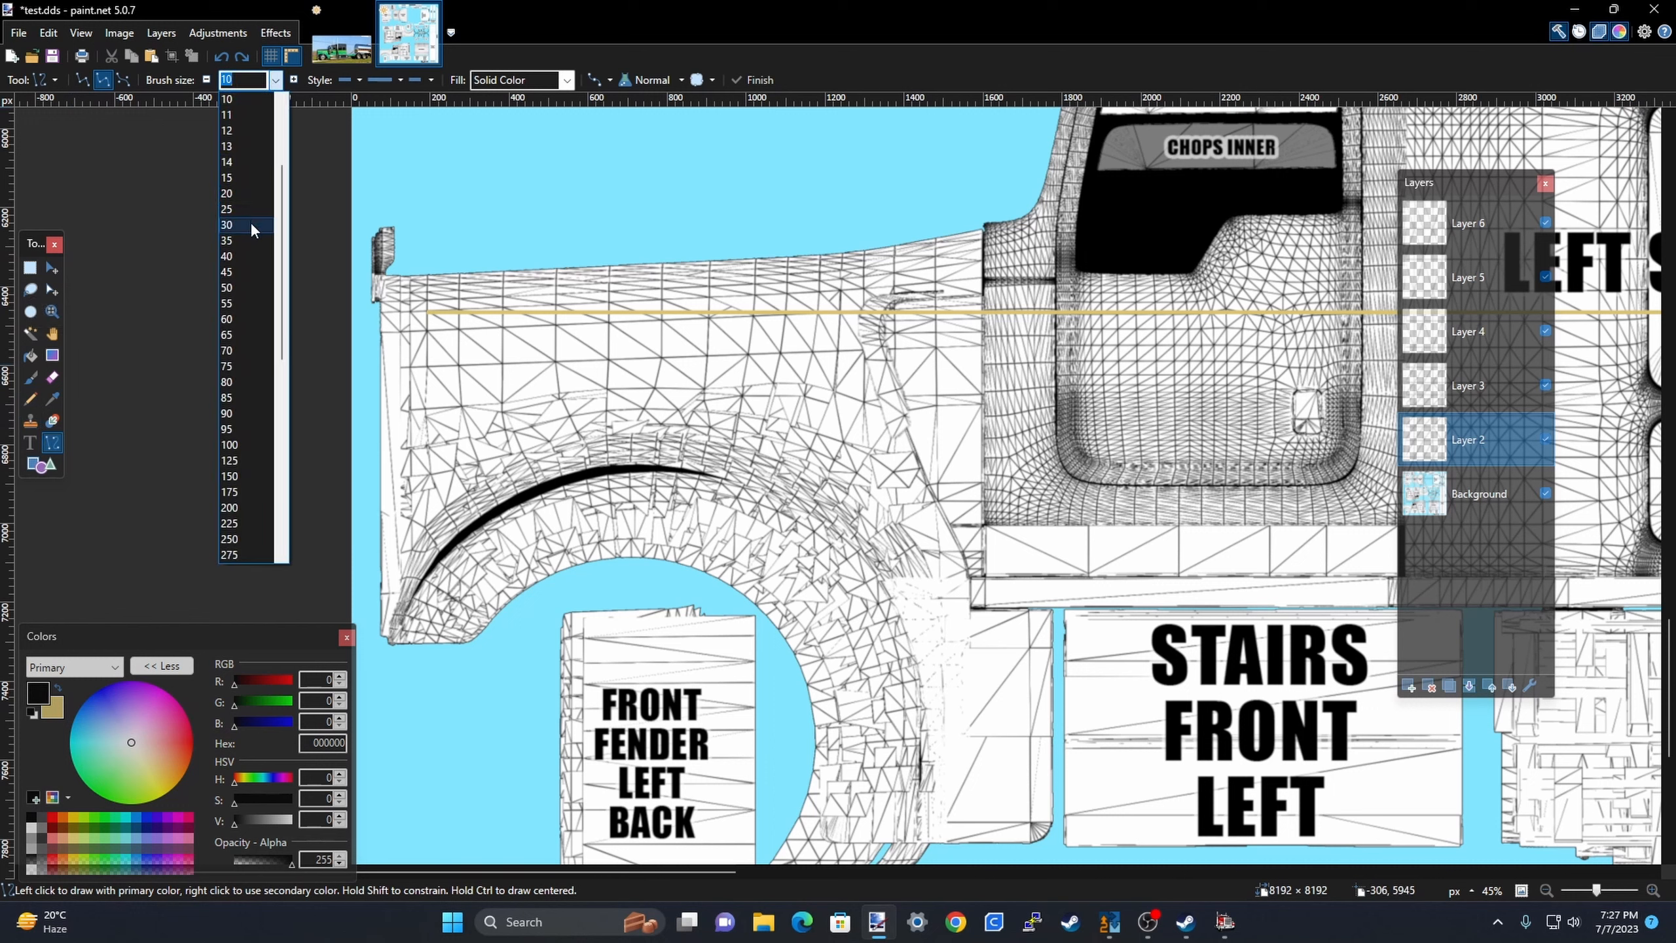
left_click(251, 242)
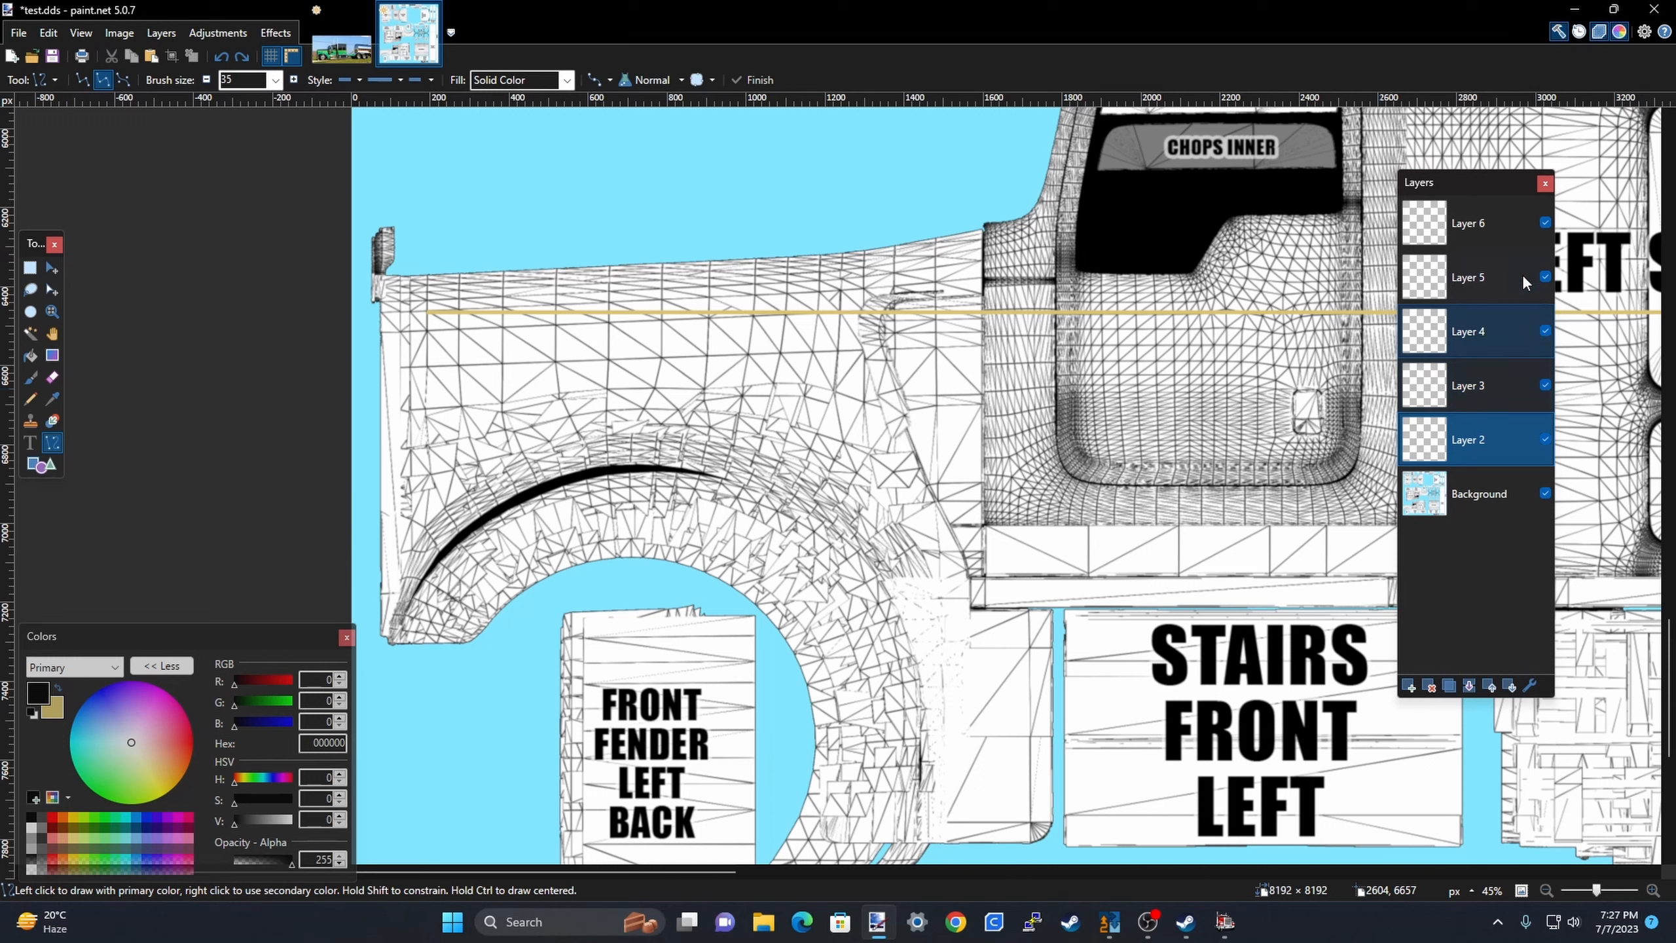
Rename Layer 6 as Test.
double_click(1474, 225)
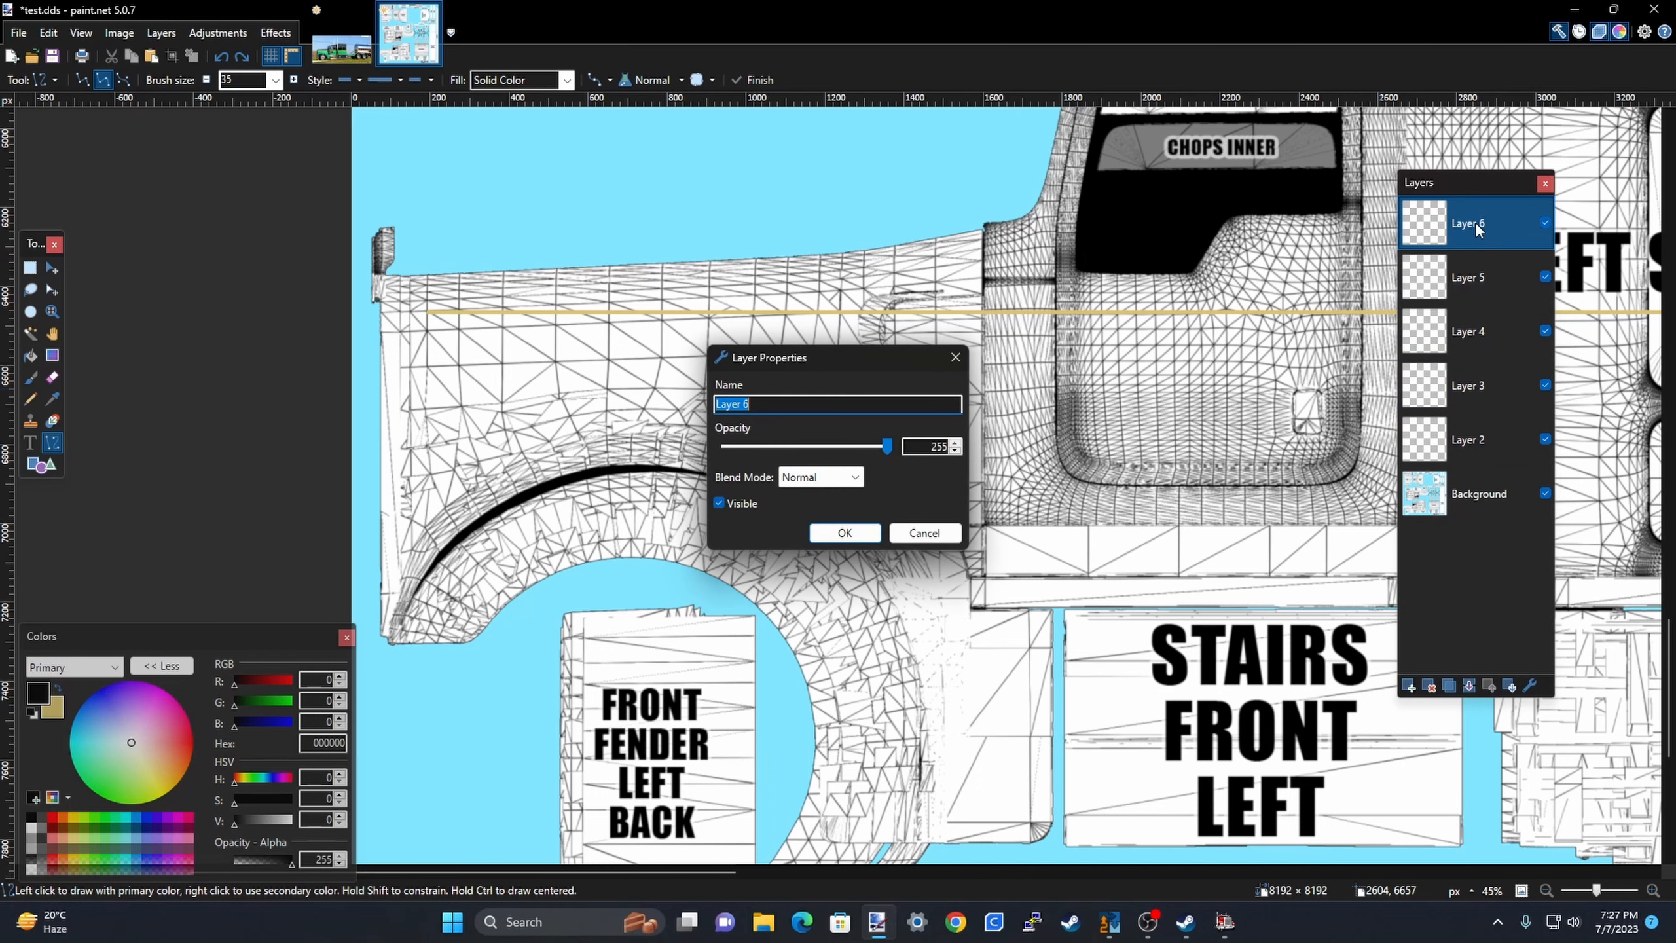
type("Test")
key("Return")
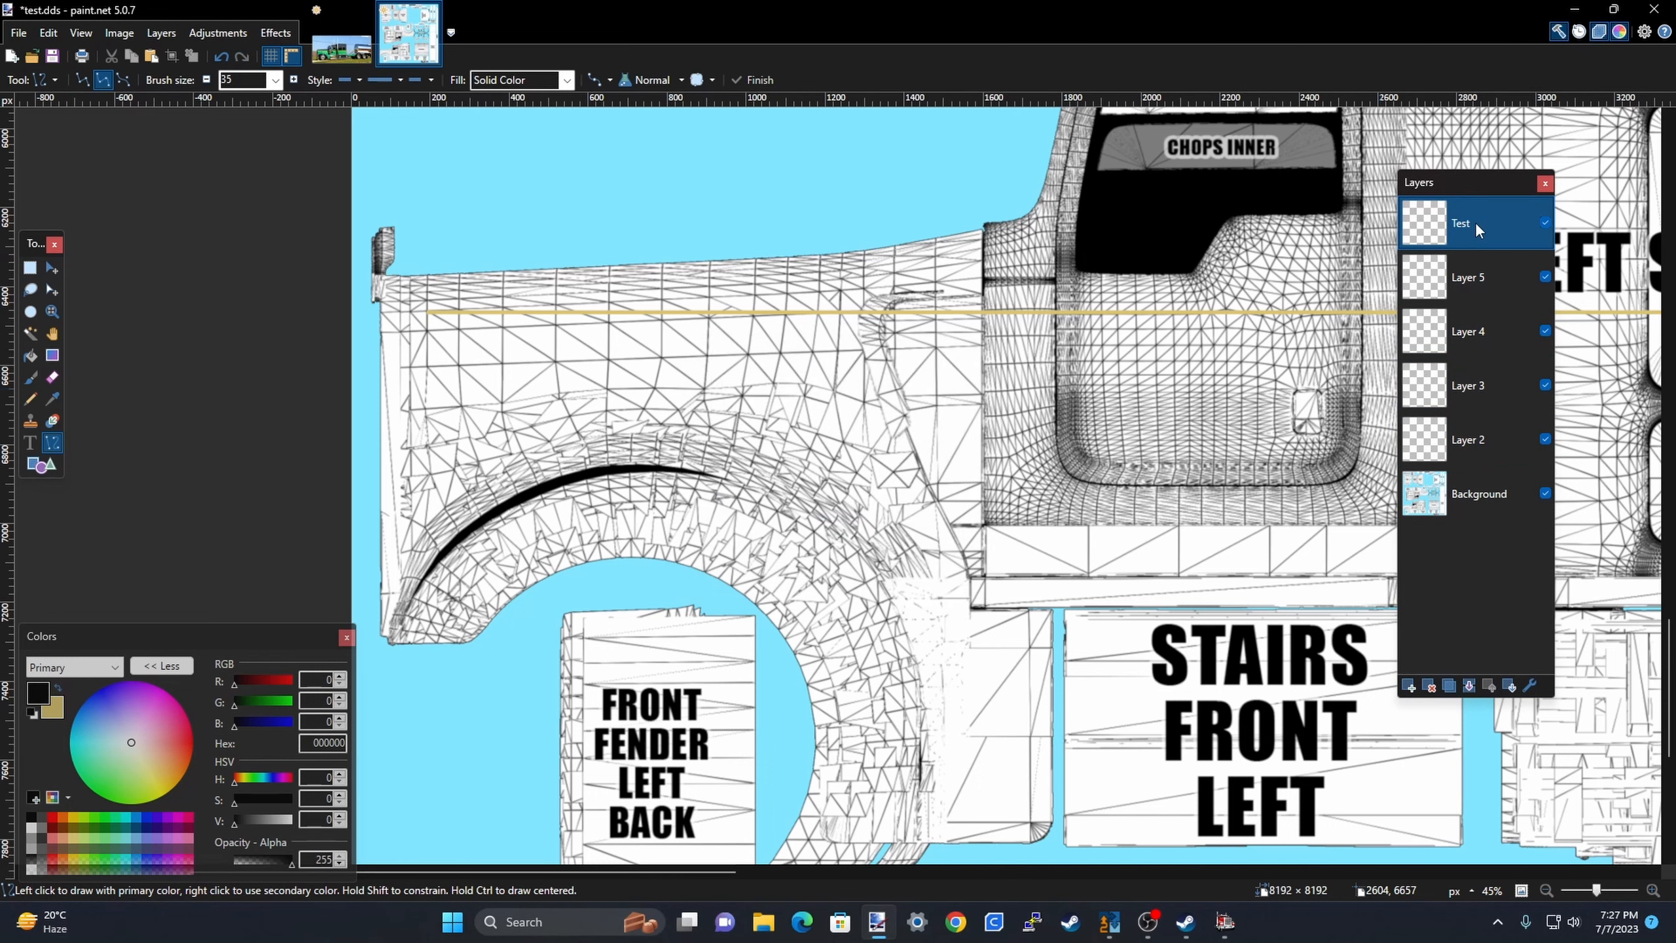
Inspect the gold line near the hood's rear edge and compare it with the stripe spacing on the door in Idea.jpg.
scroll(829, 317, "up", 3)
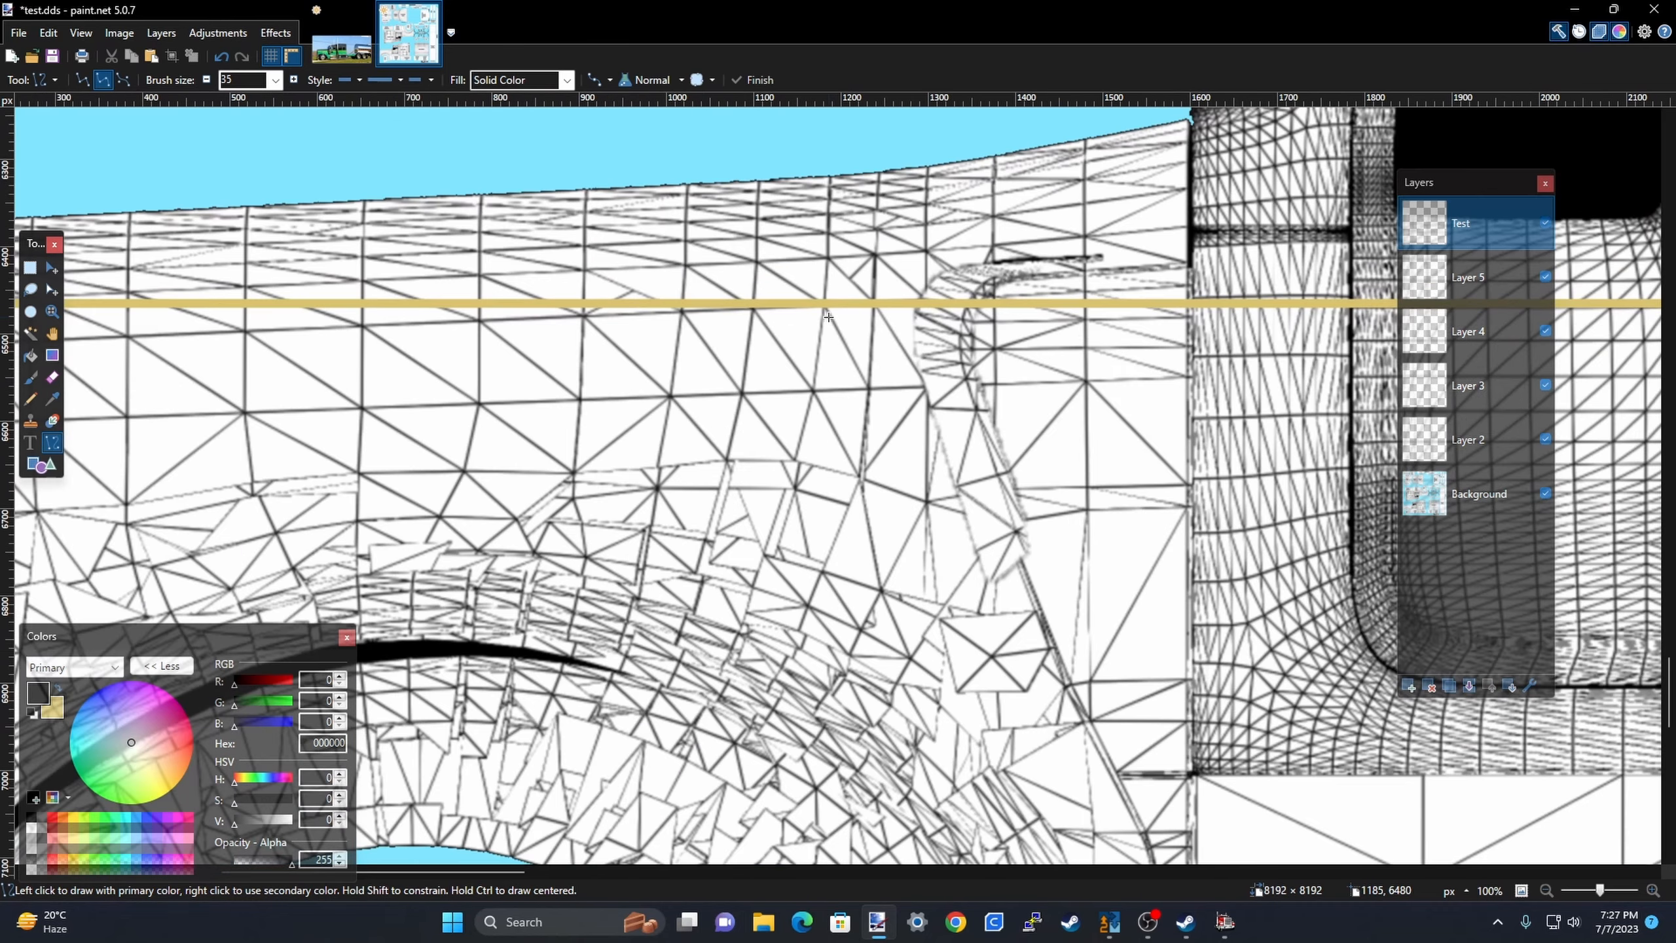
scroll(828, 317, "up", 1)
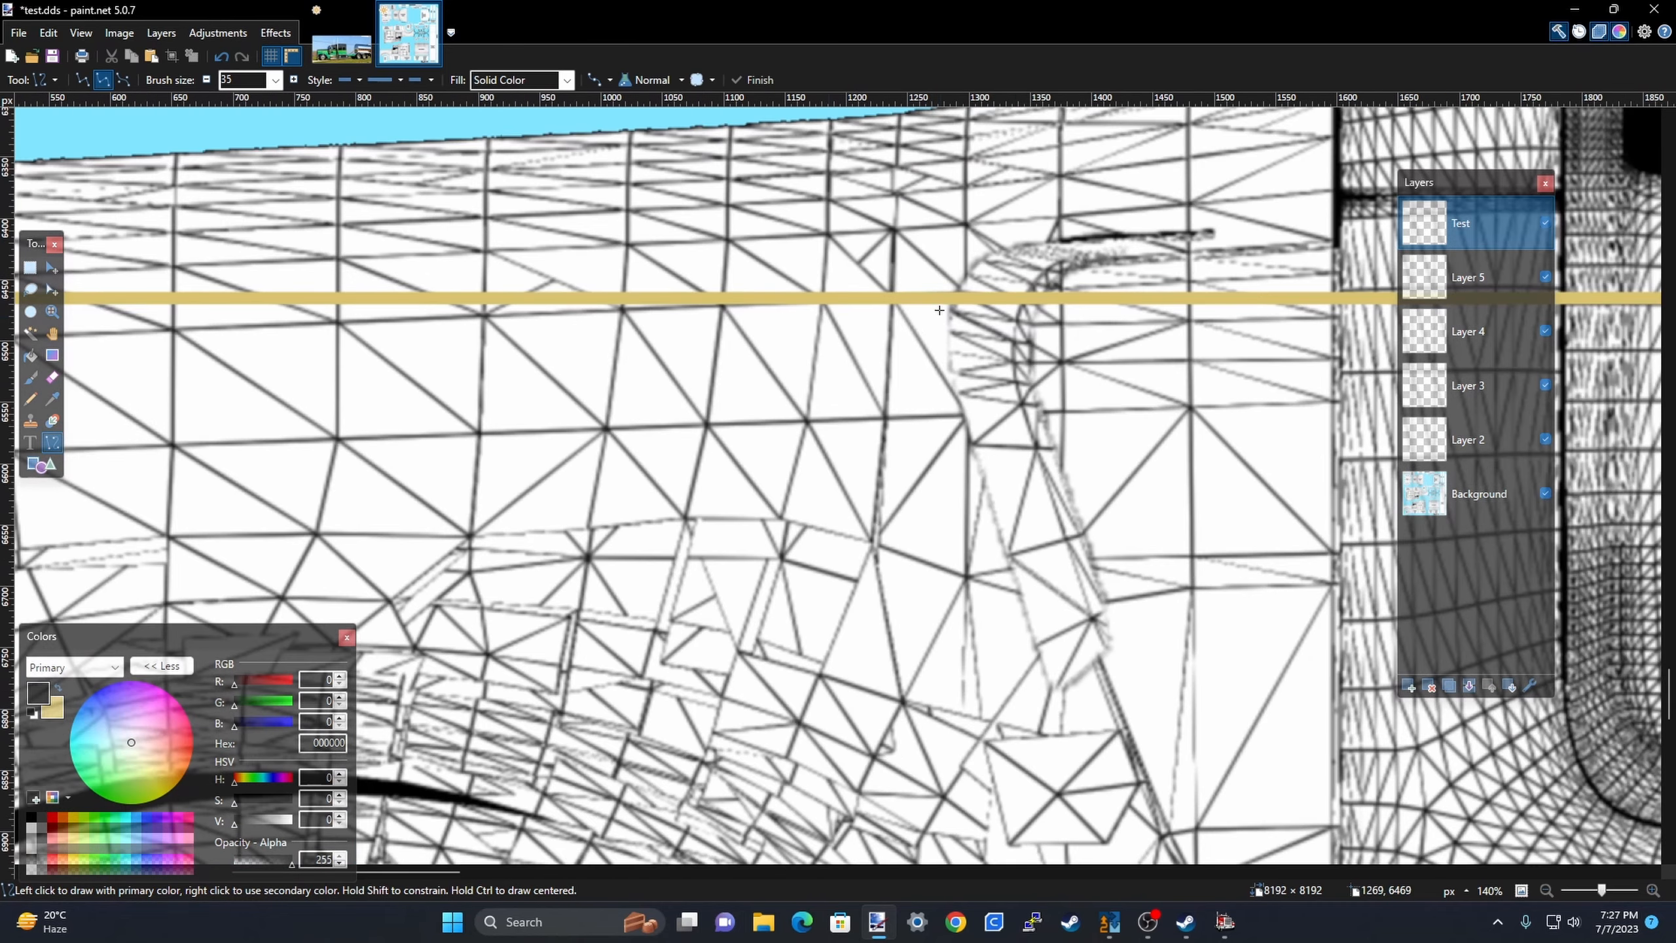
scroll(939, 310, "down", 3)
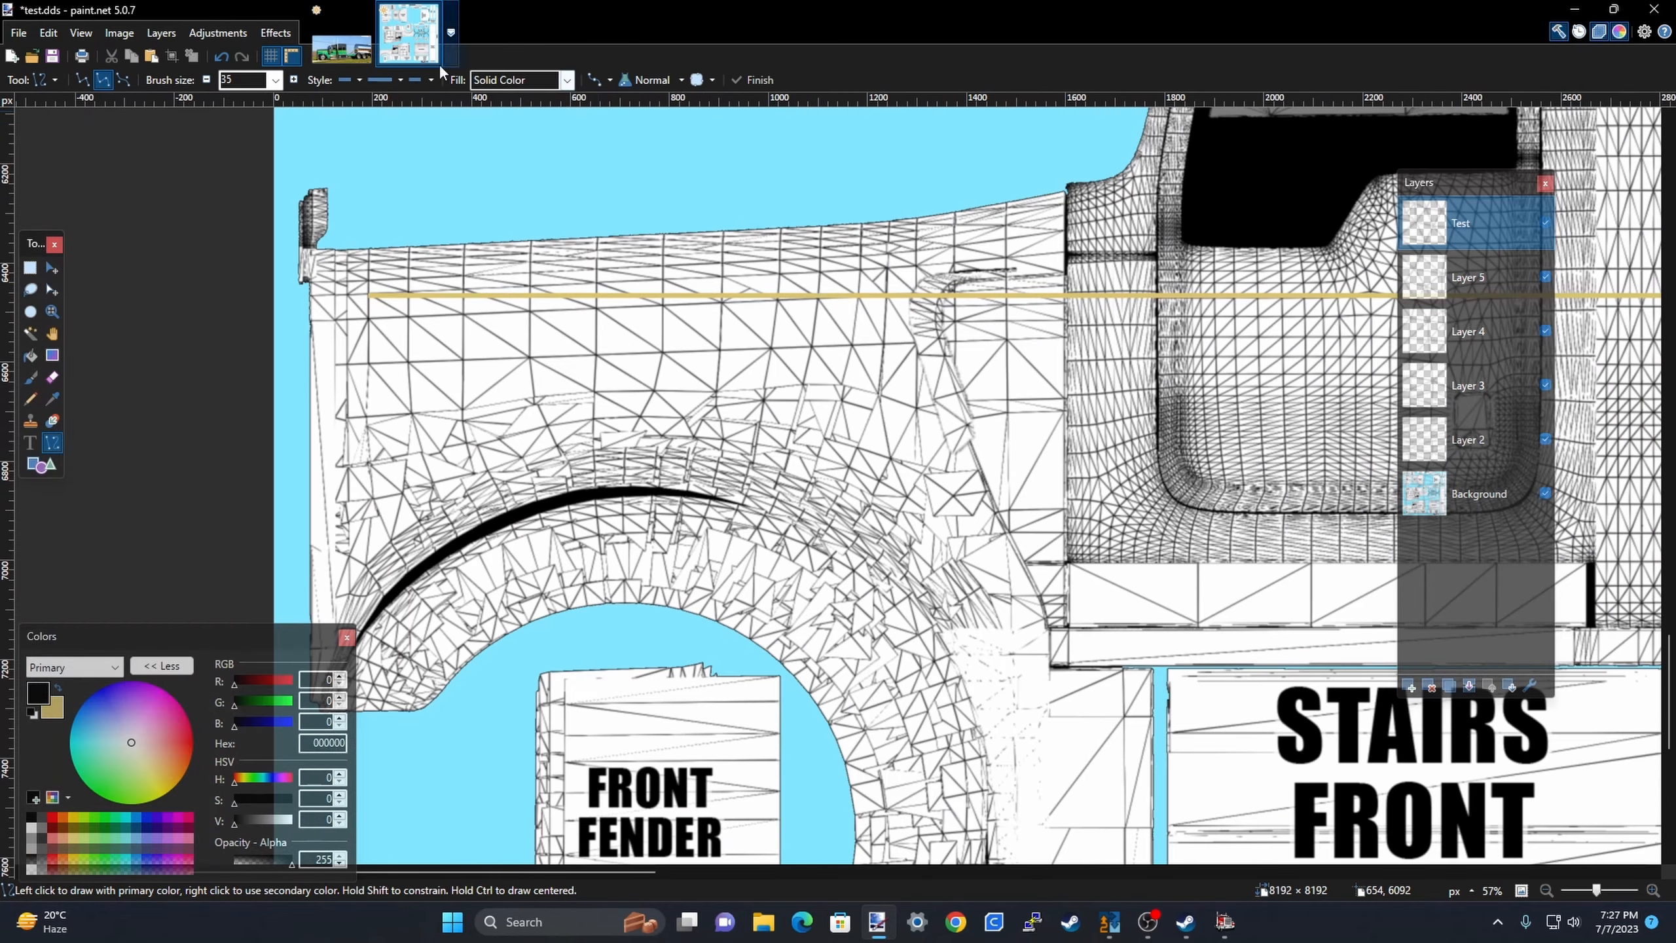
left_click(341, 48)
scroll(999, 618, "up", 2)
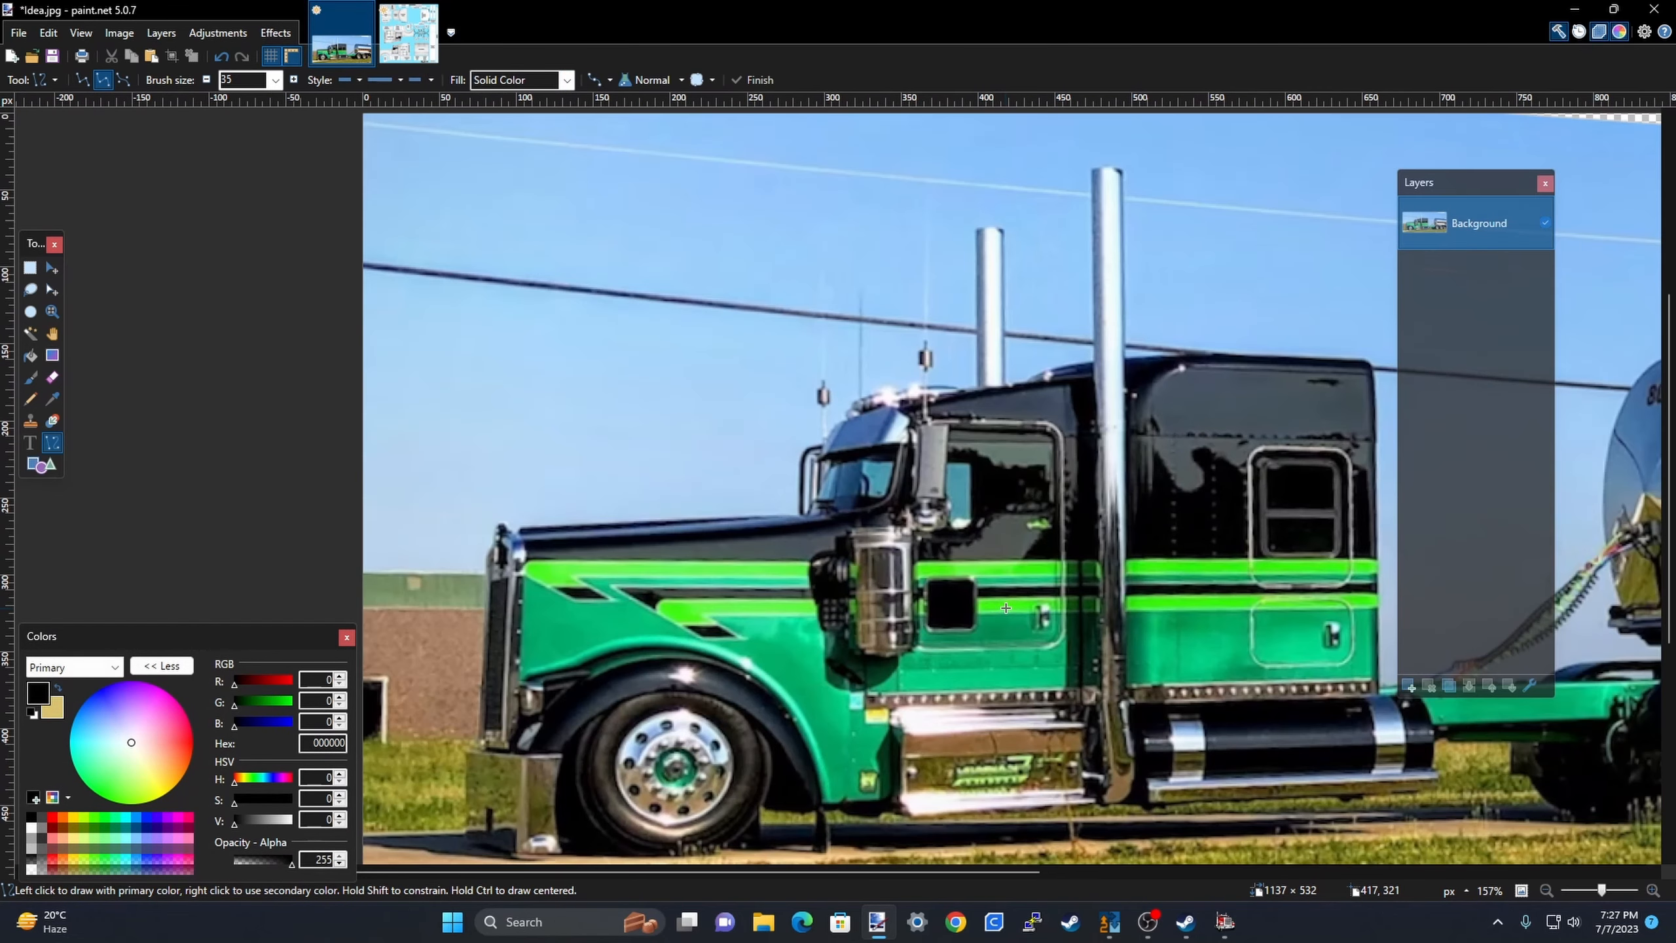
scroll(1006, 607, "up", 1)
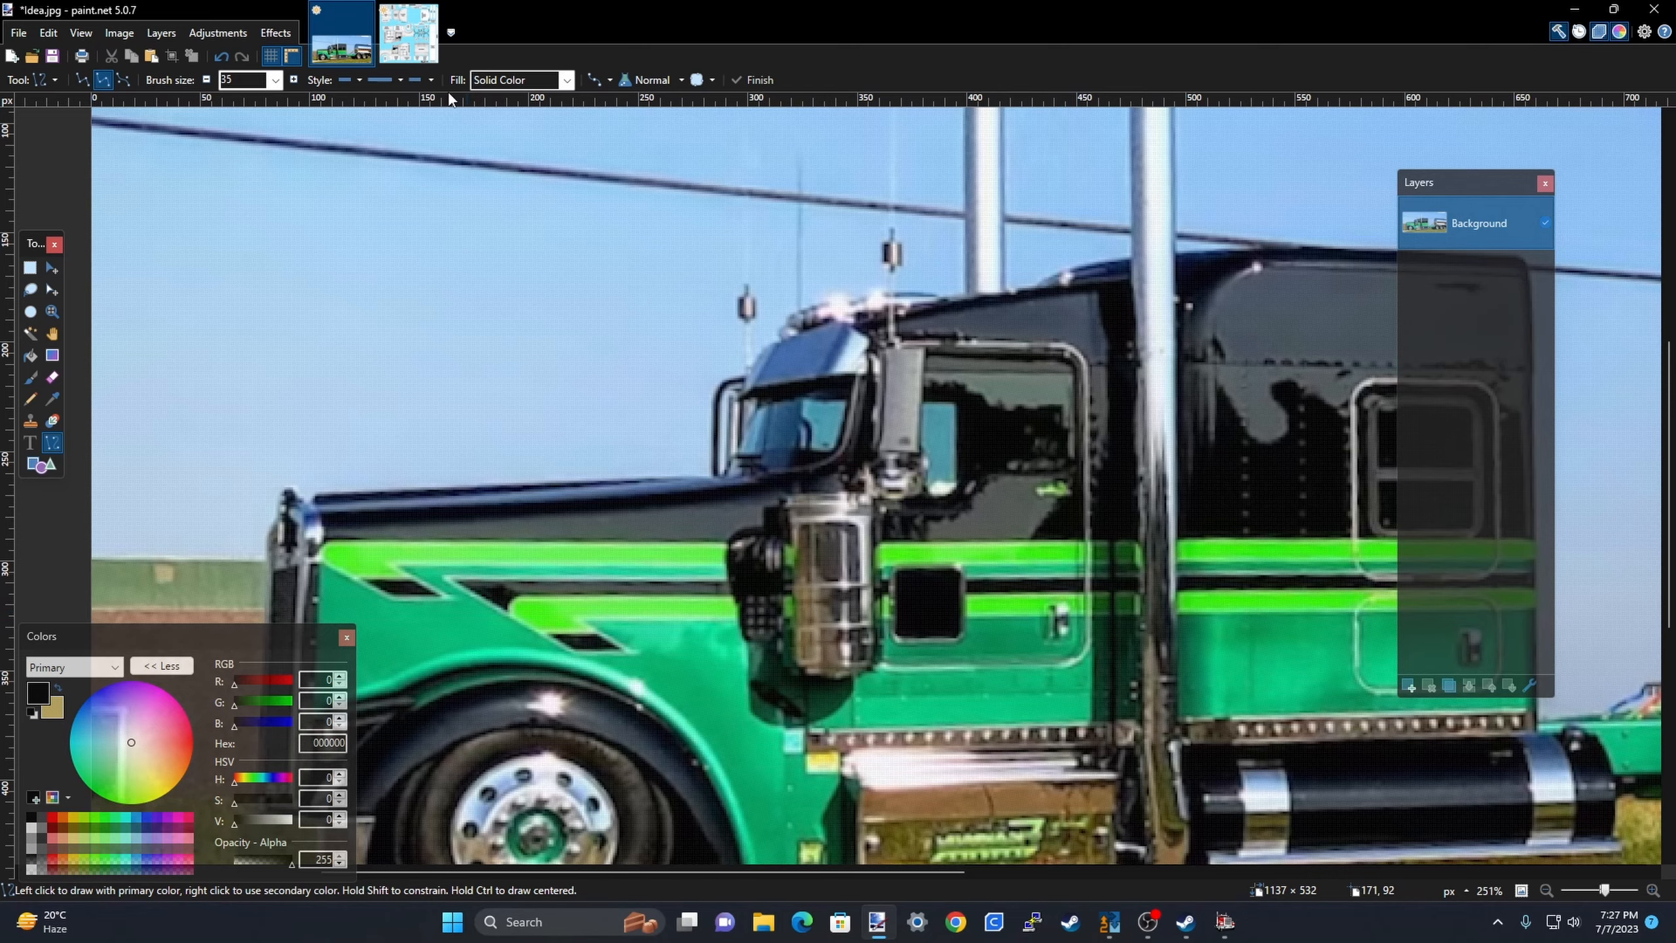
left_click(408, 33)
Draw a vertical black measuring line about 243 px long on the Test layer, from the gold line down to the door handle.
scroll(408, 362, "down", 2)
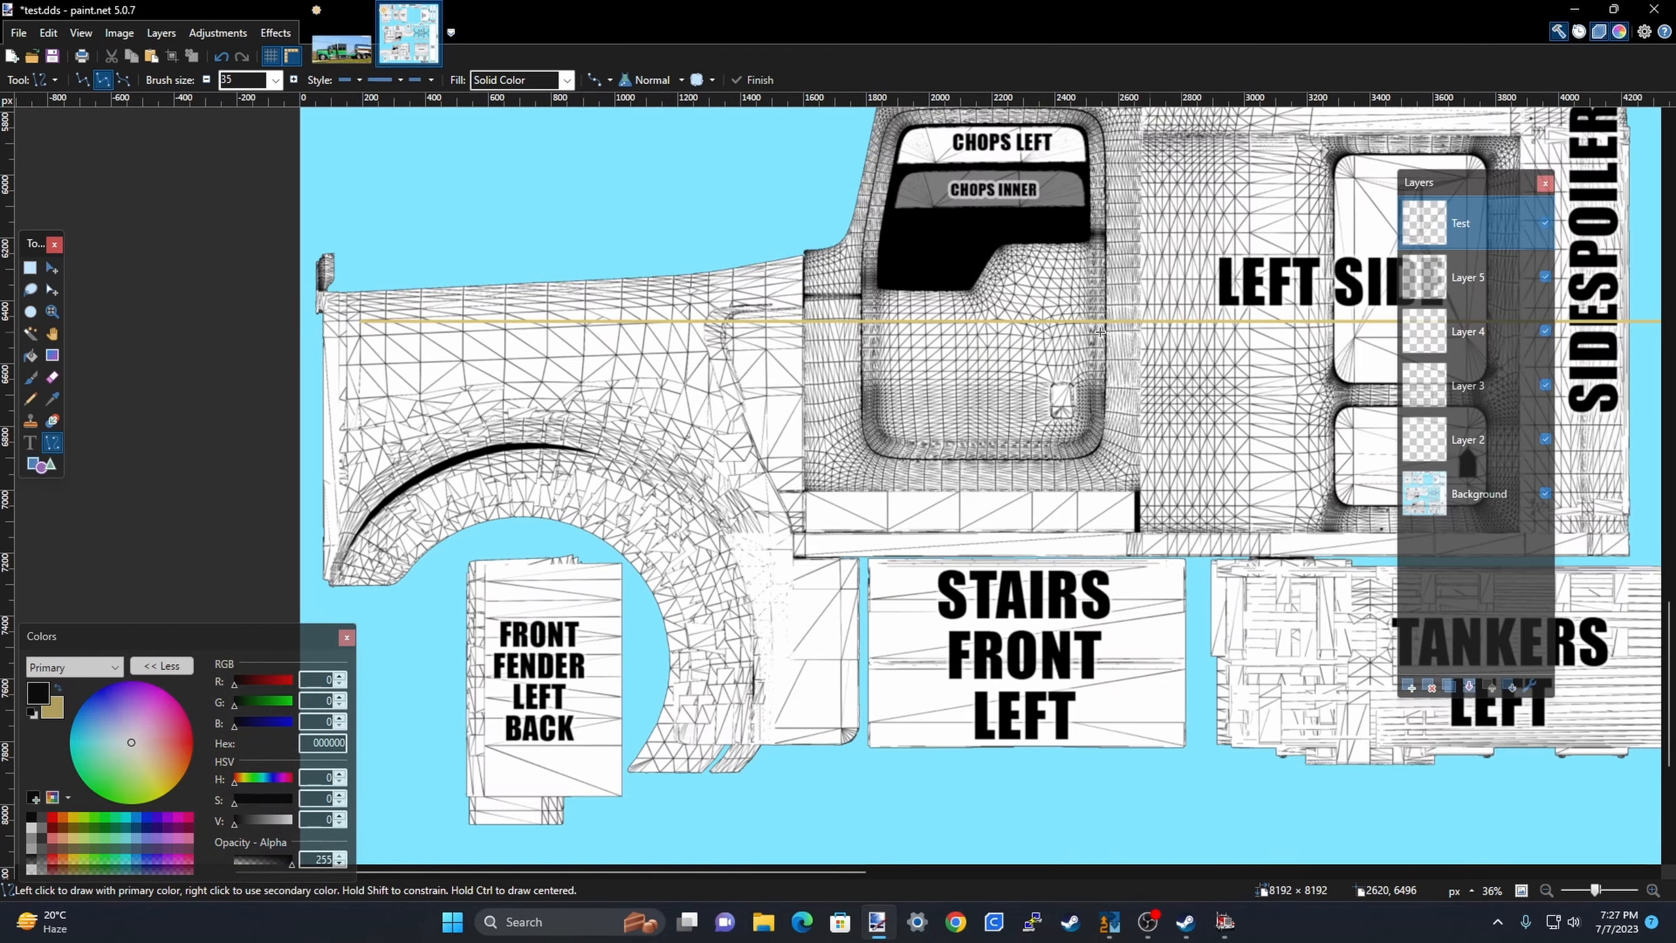
scroll(1101, 331, "up", 3)
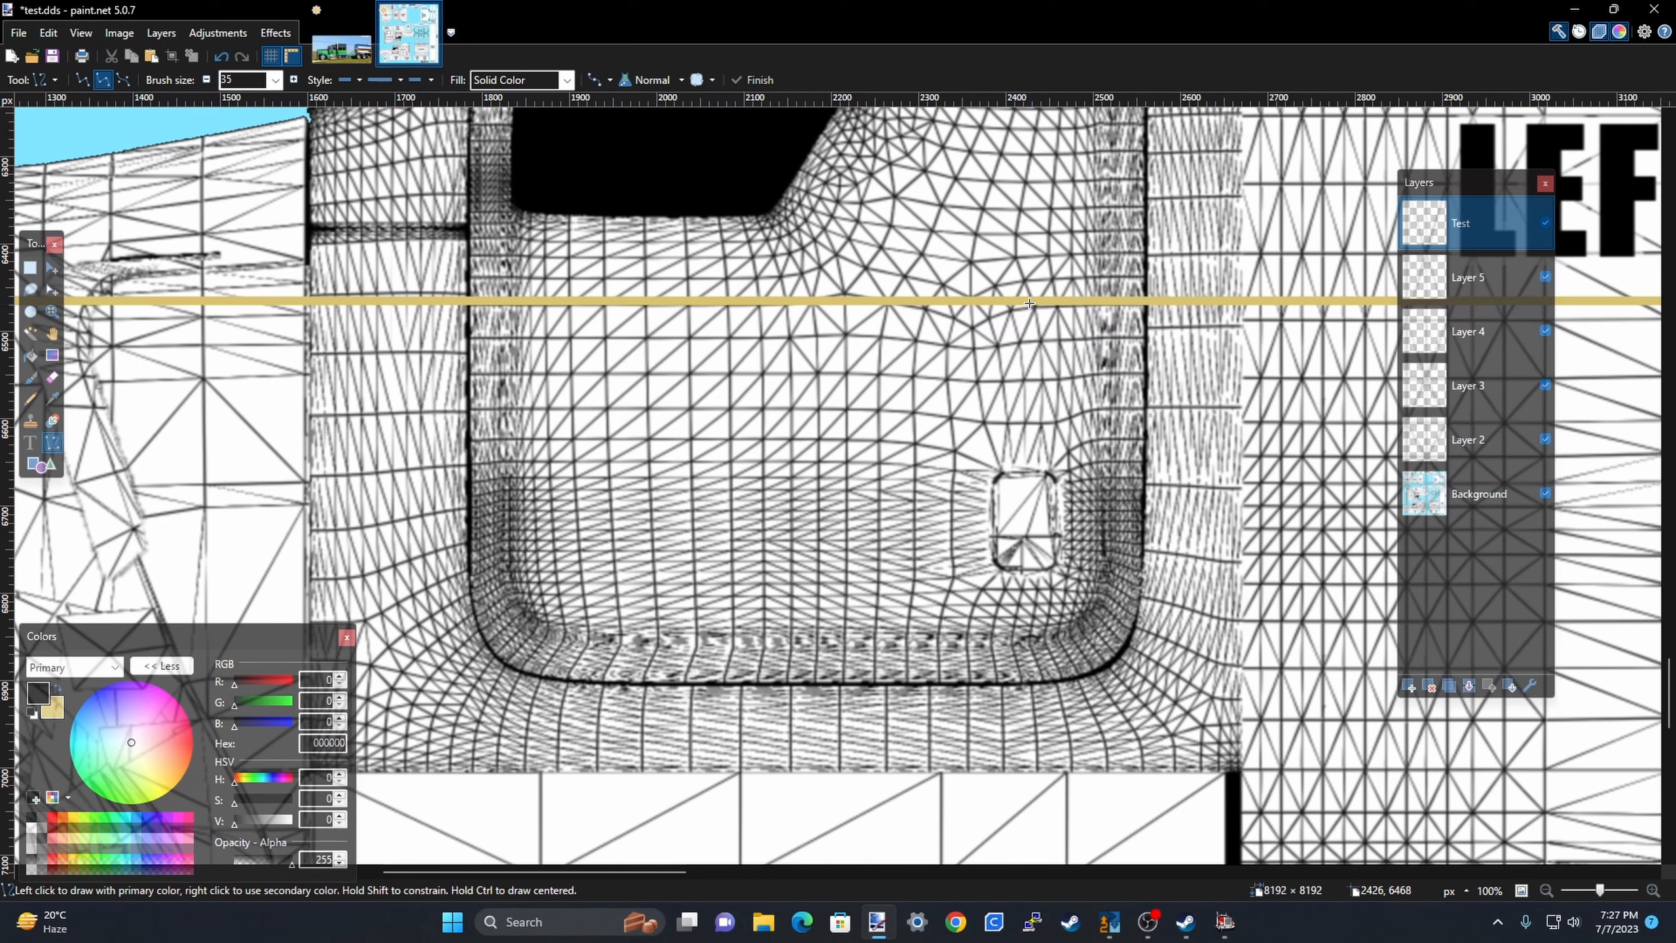
left_click_drag(1029, 304, 1028, 518)
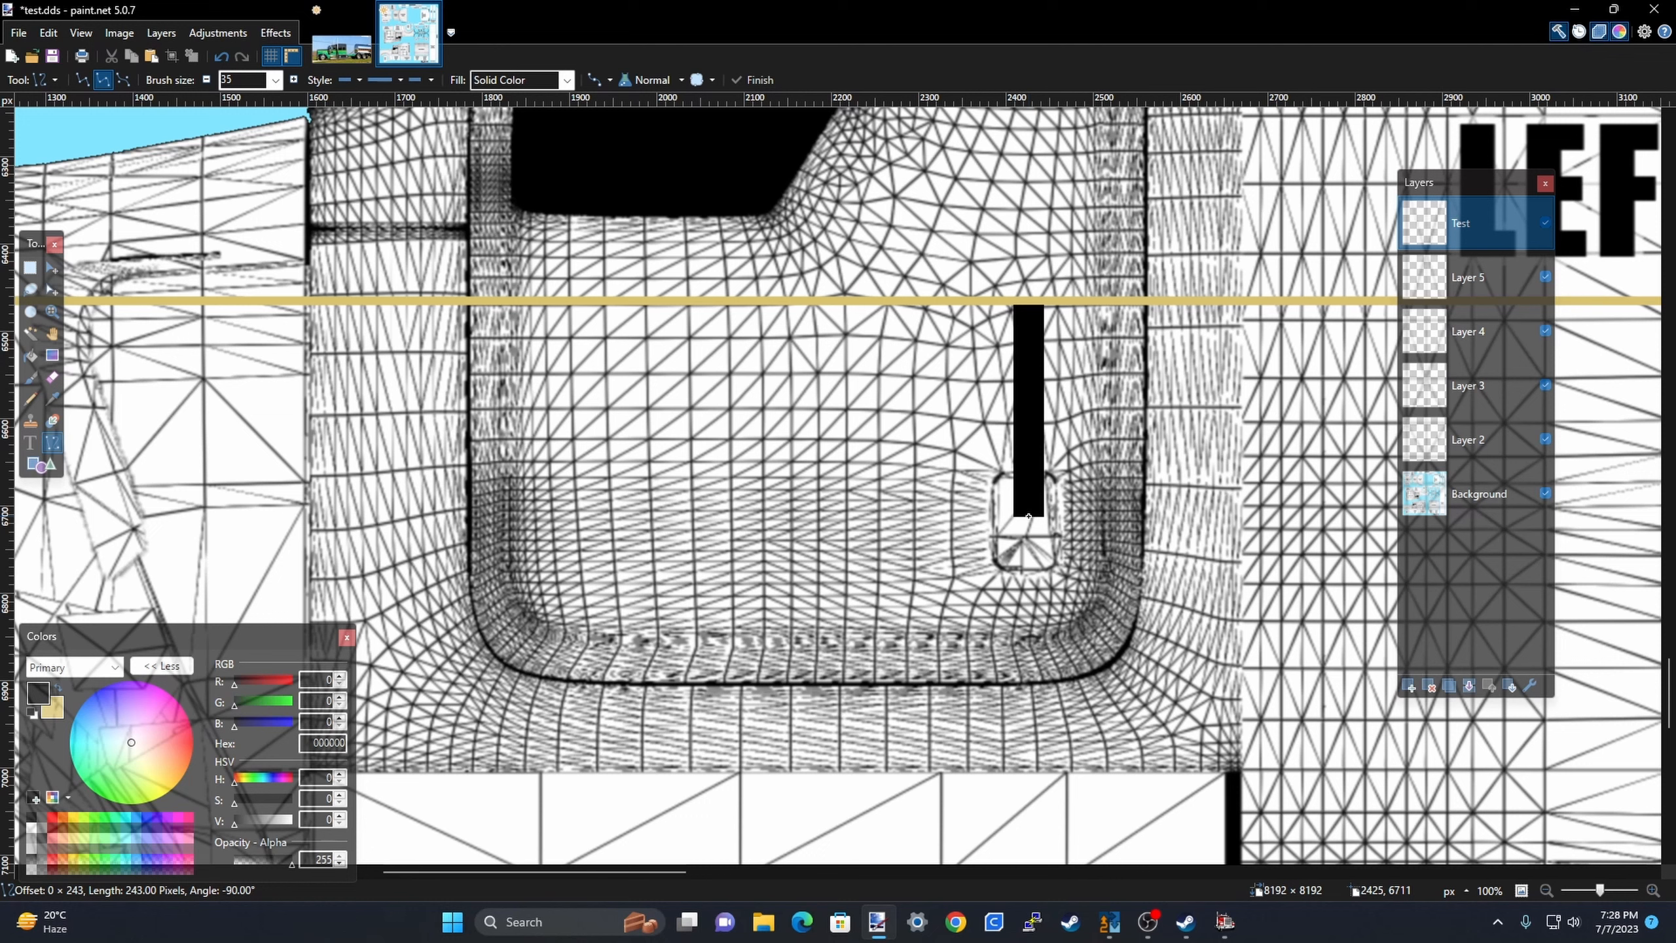
left_click_drag(1028, 517, 1029, 518)
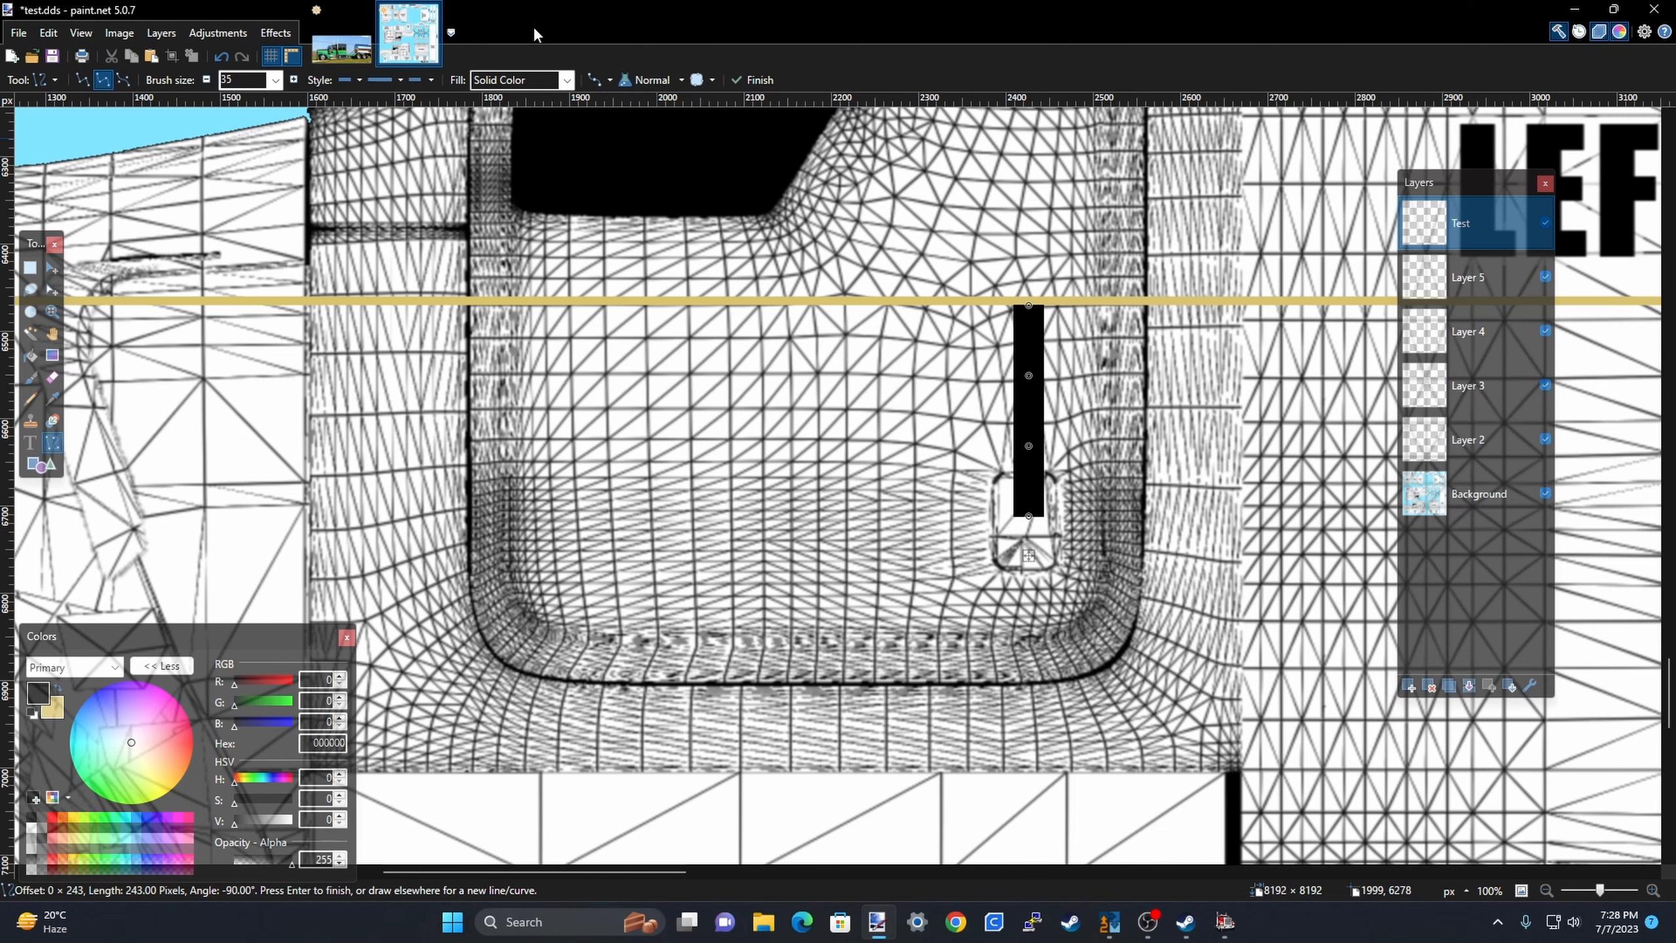
Recheck the stripes in Idea.jpg, extend the black line's lower end to a length of about 248 px, and commit it.
left_click(316, 42)
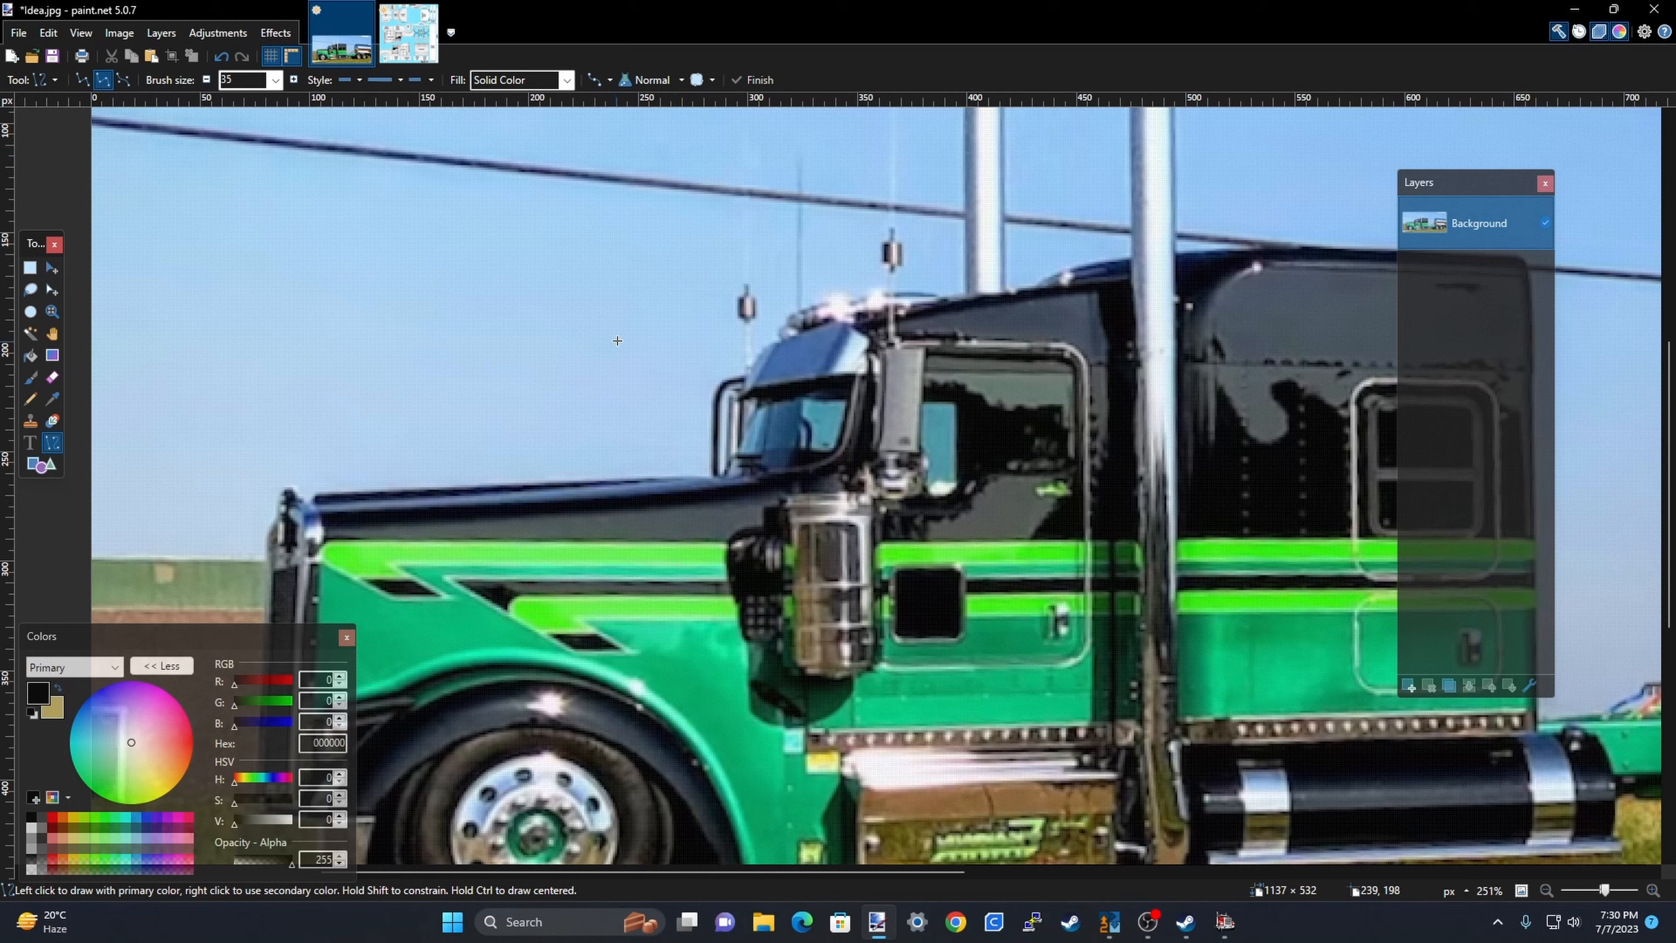
scroll(515, 198, "left", 3)
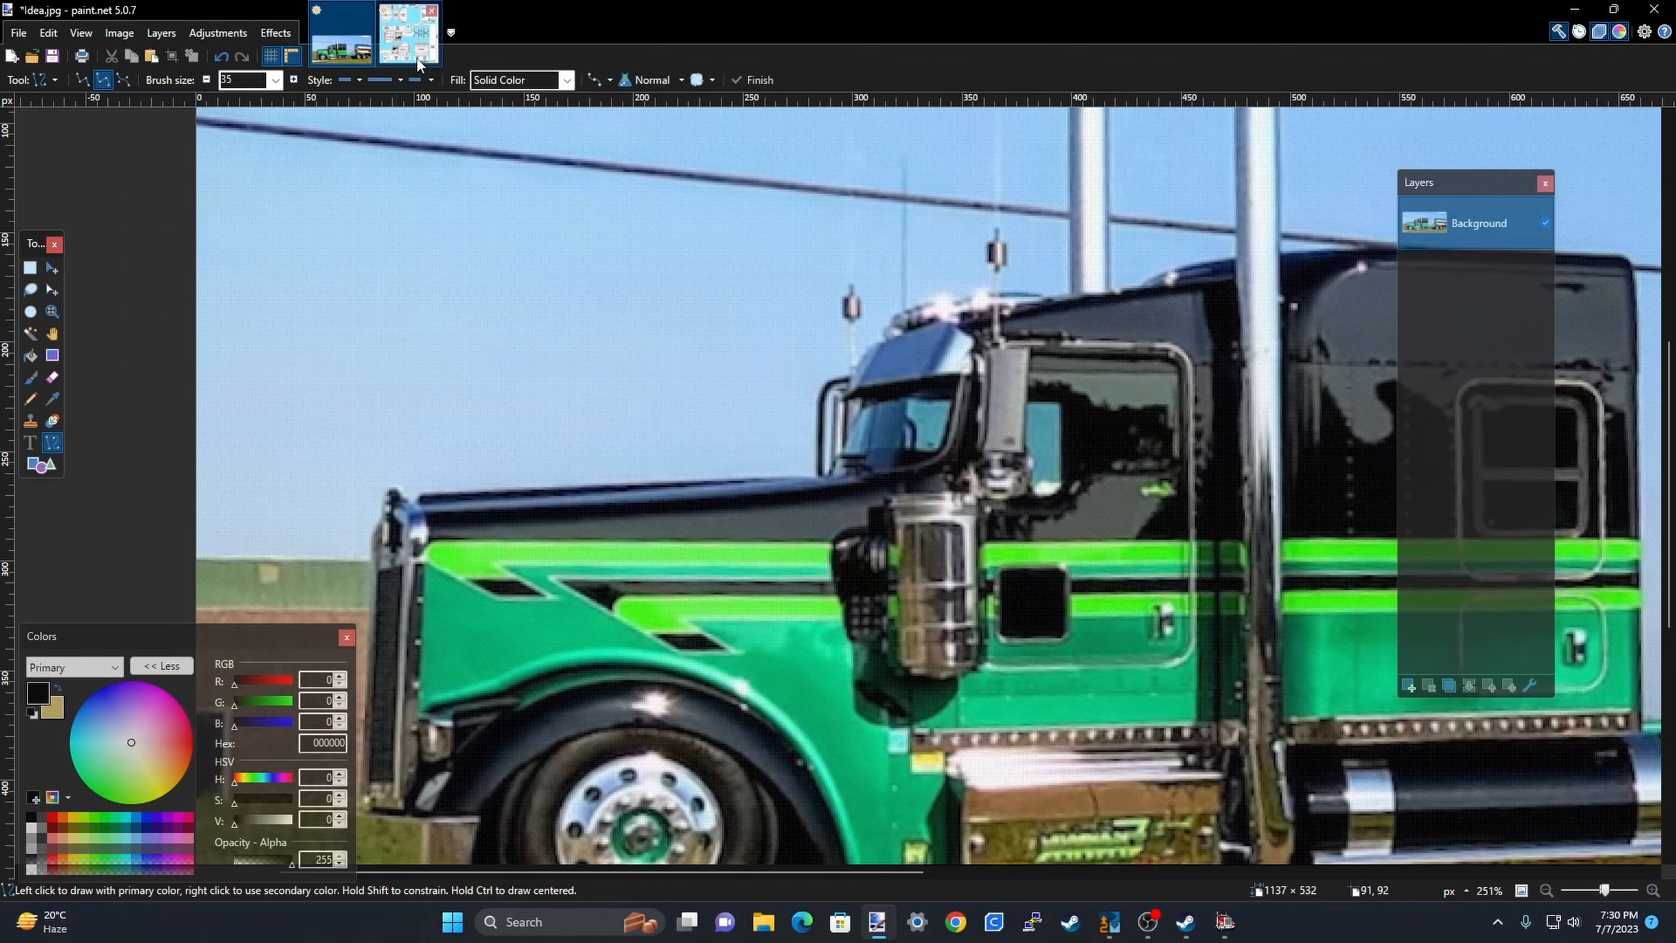
left_click(416, 57)
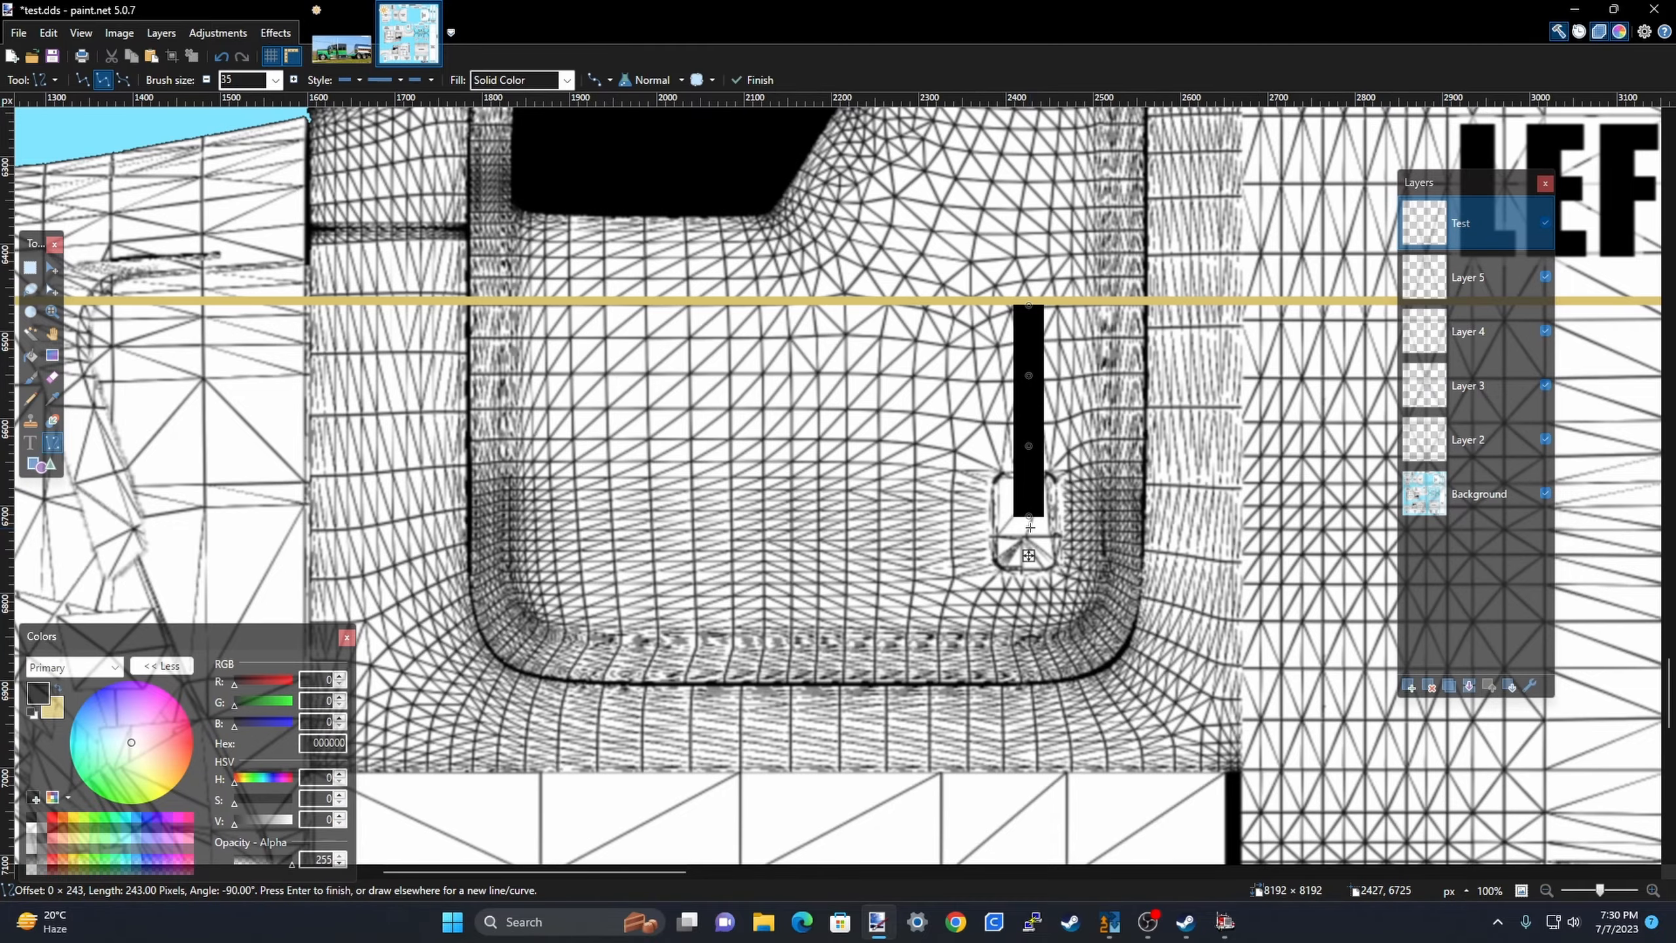
scroll(1030, 528, "up", 8)
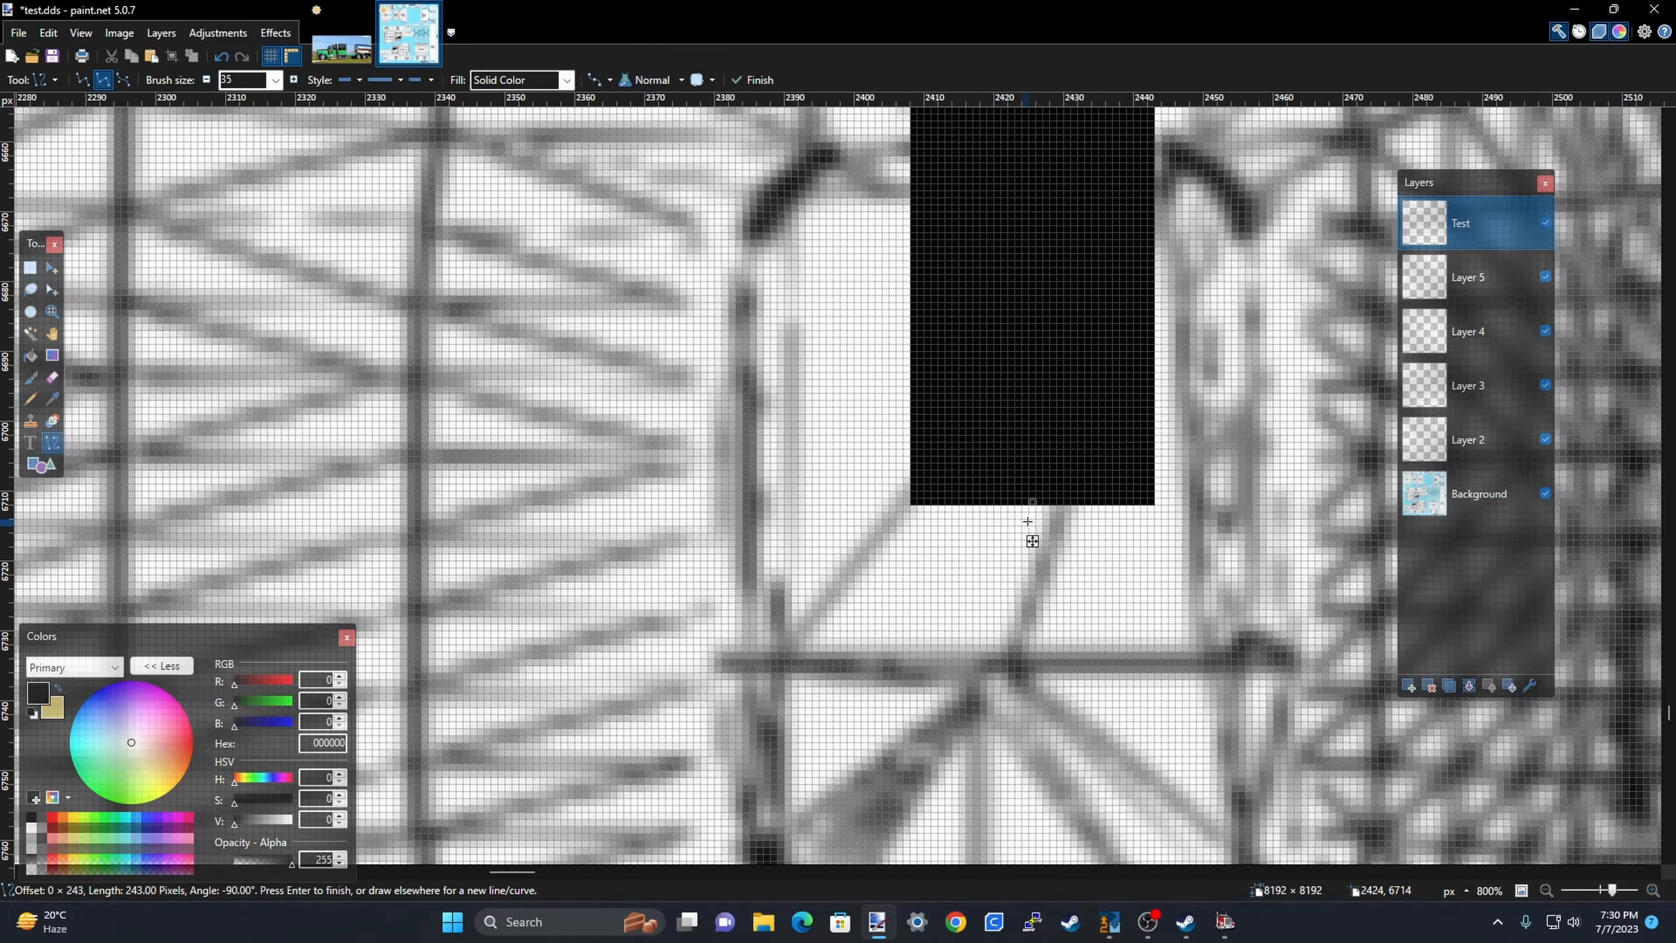
scroll(1027, 522, "up", 4)
left_click_drag(1049, 483, 1047, 557)
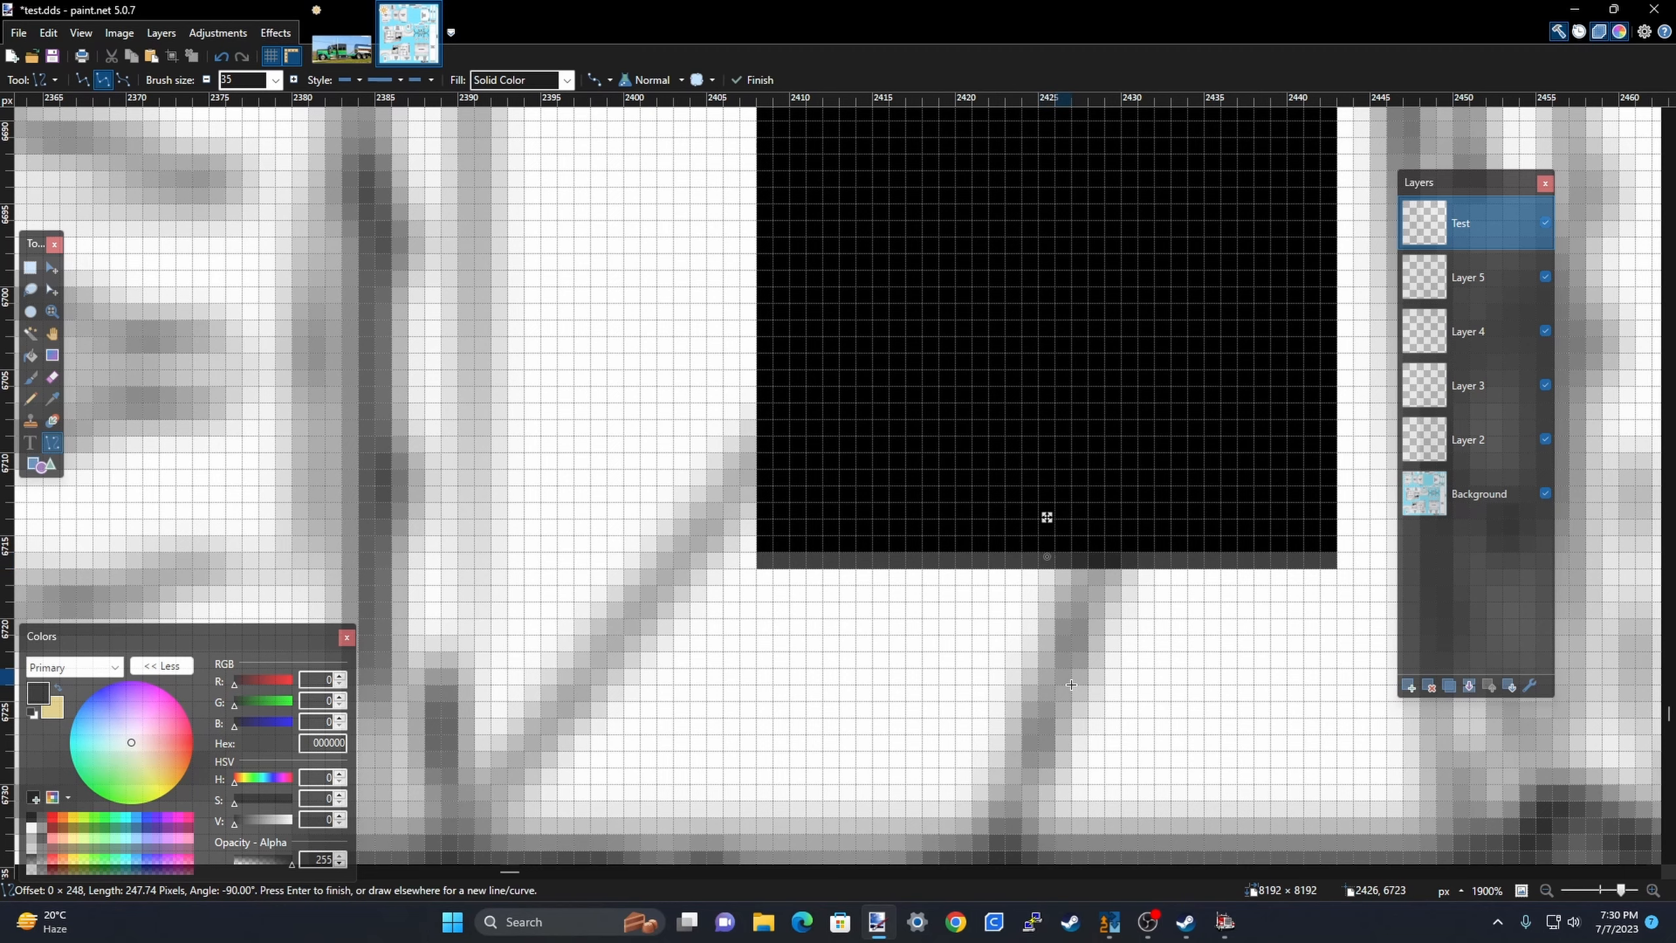
key("Return")
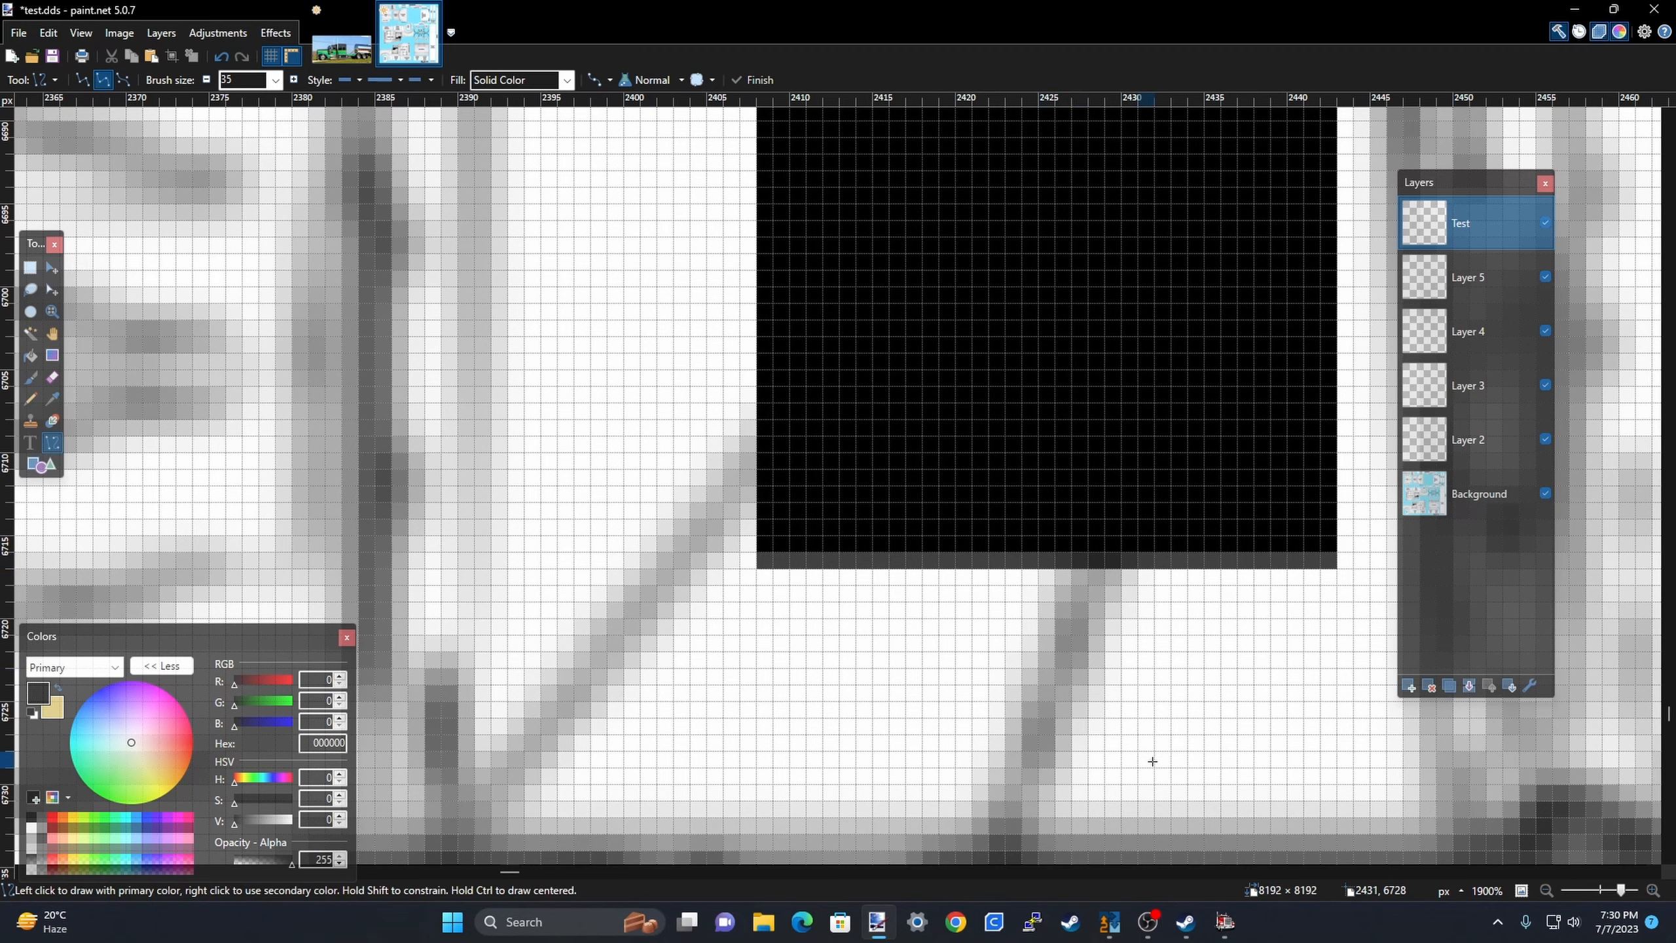
On Layer 2, draw a horizontal gold line about 3533 px long across the door handle and past the sidespoiler, with brush size 9.
scroll(1148, 764, "down", 10)
scroll(1256, 681, "down", 5)
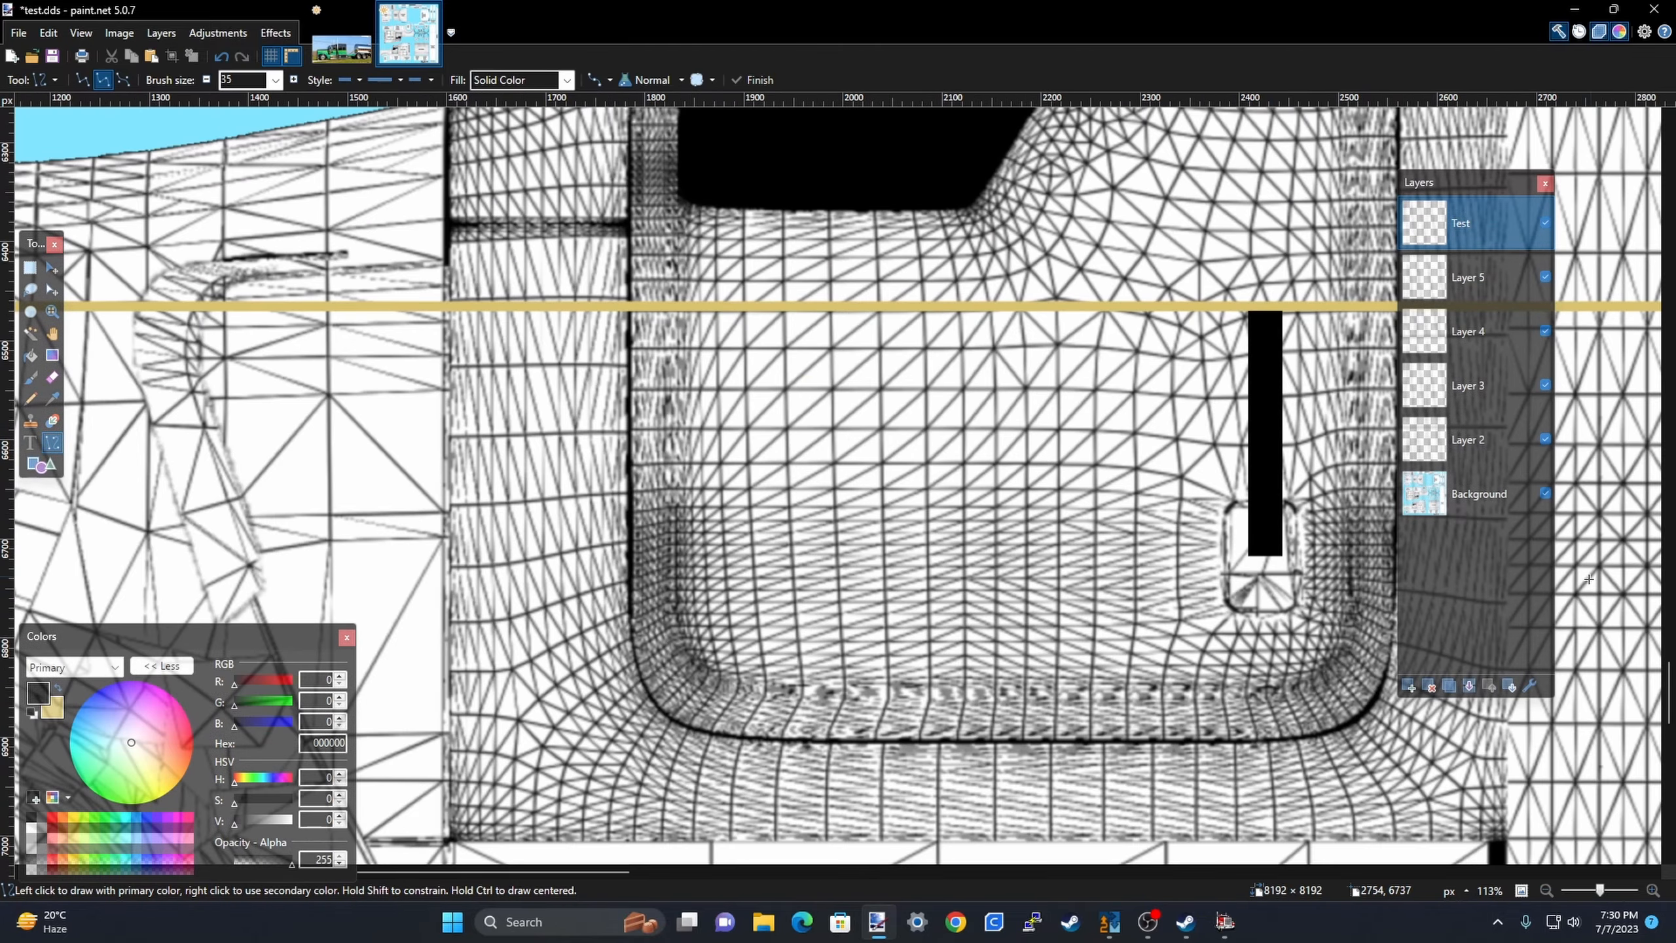
left_click(1475, 441)
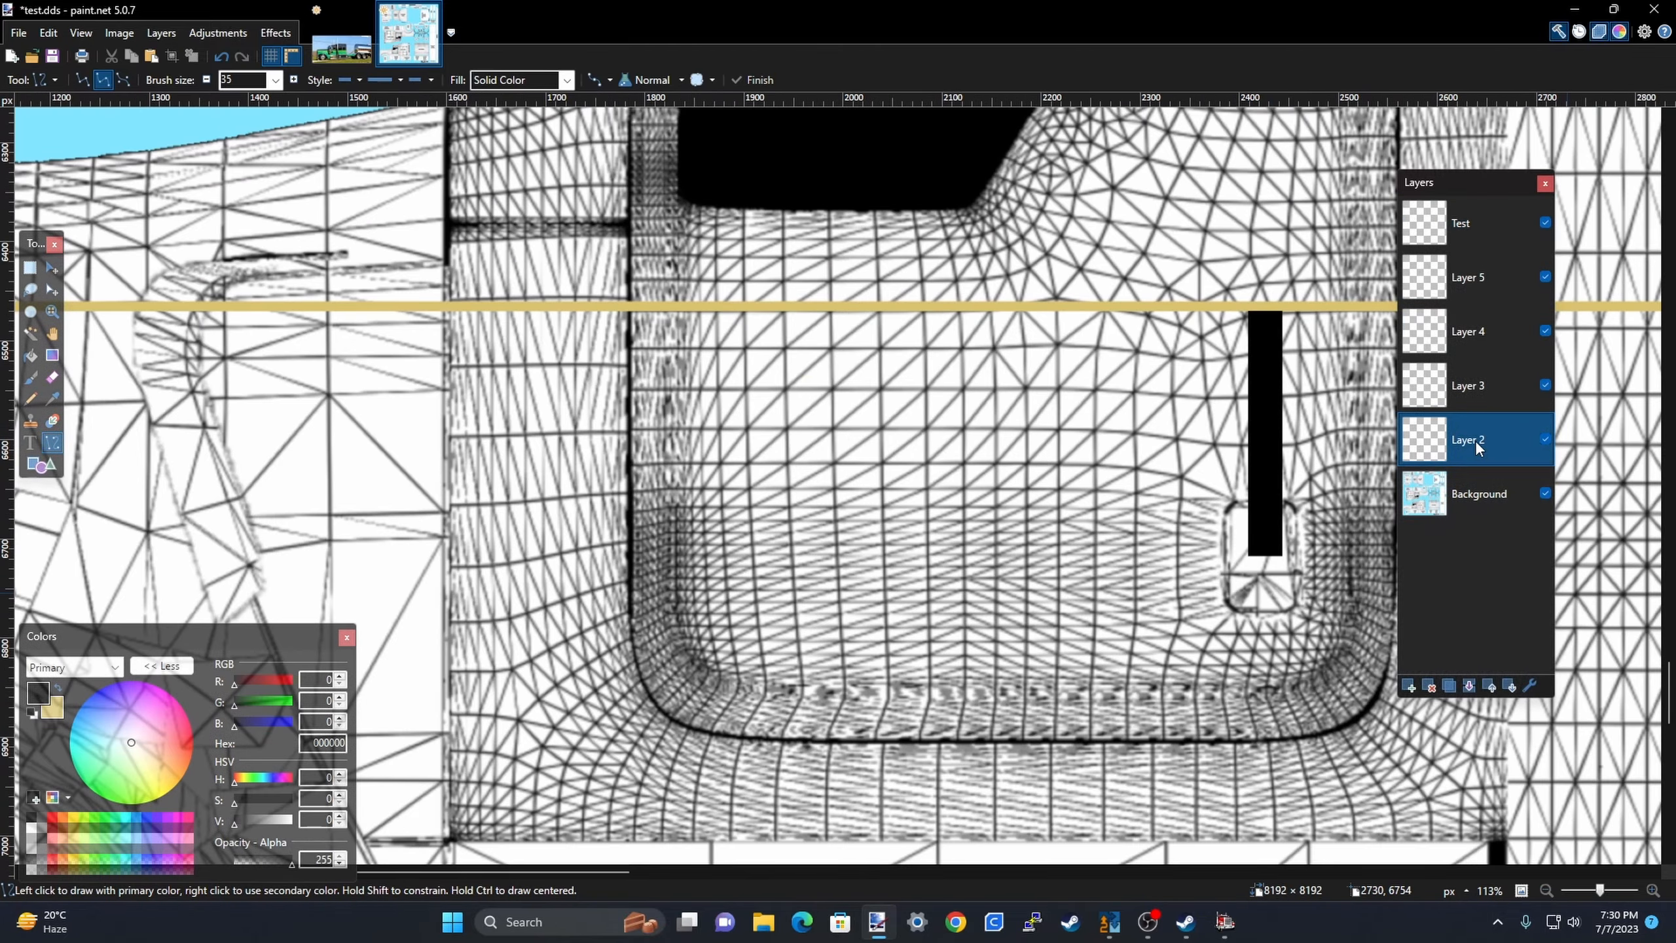
left_click(61, 689)
scroll(549, 530, "down", 5)
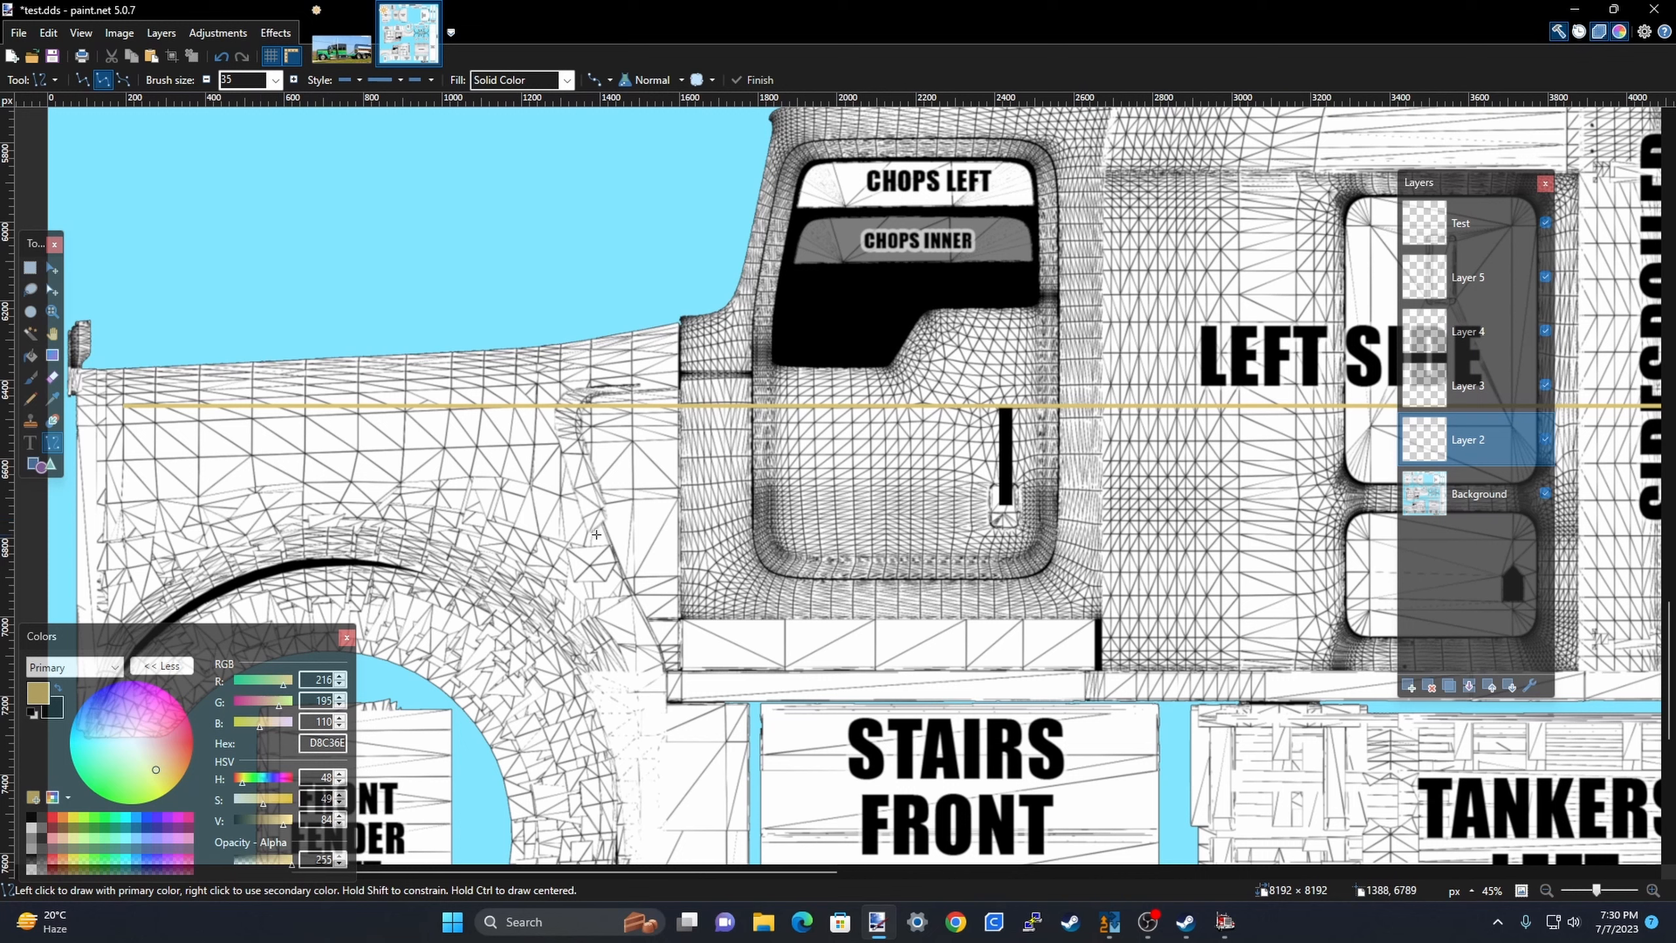
mouse_move(506, 526)
left_mouse_down()
mouse_move(1343, 543)
mouse_move(1666, 501)
mouse_move(895, 507)
mouse_move(906, 526)
left_mouse_up()
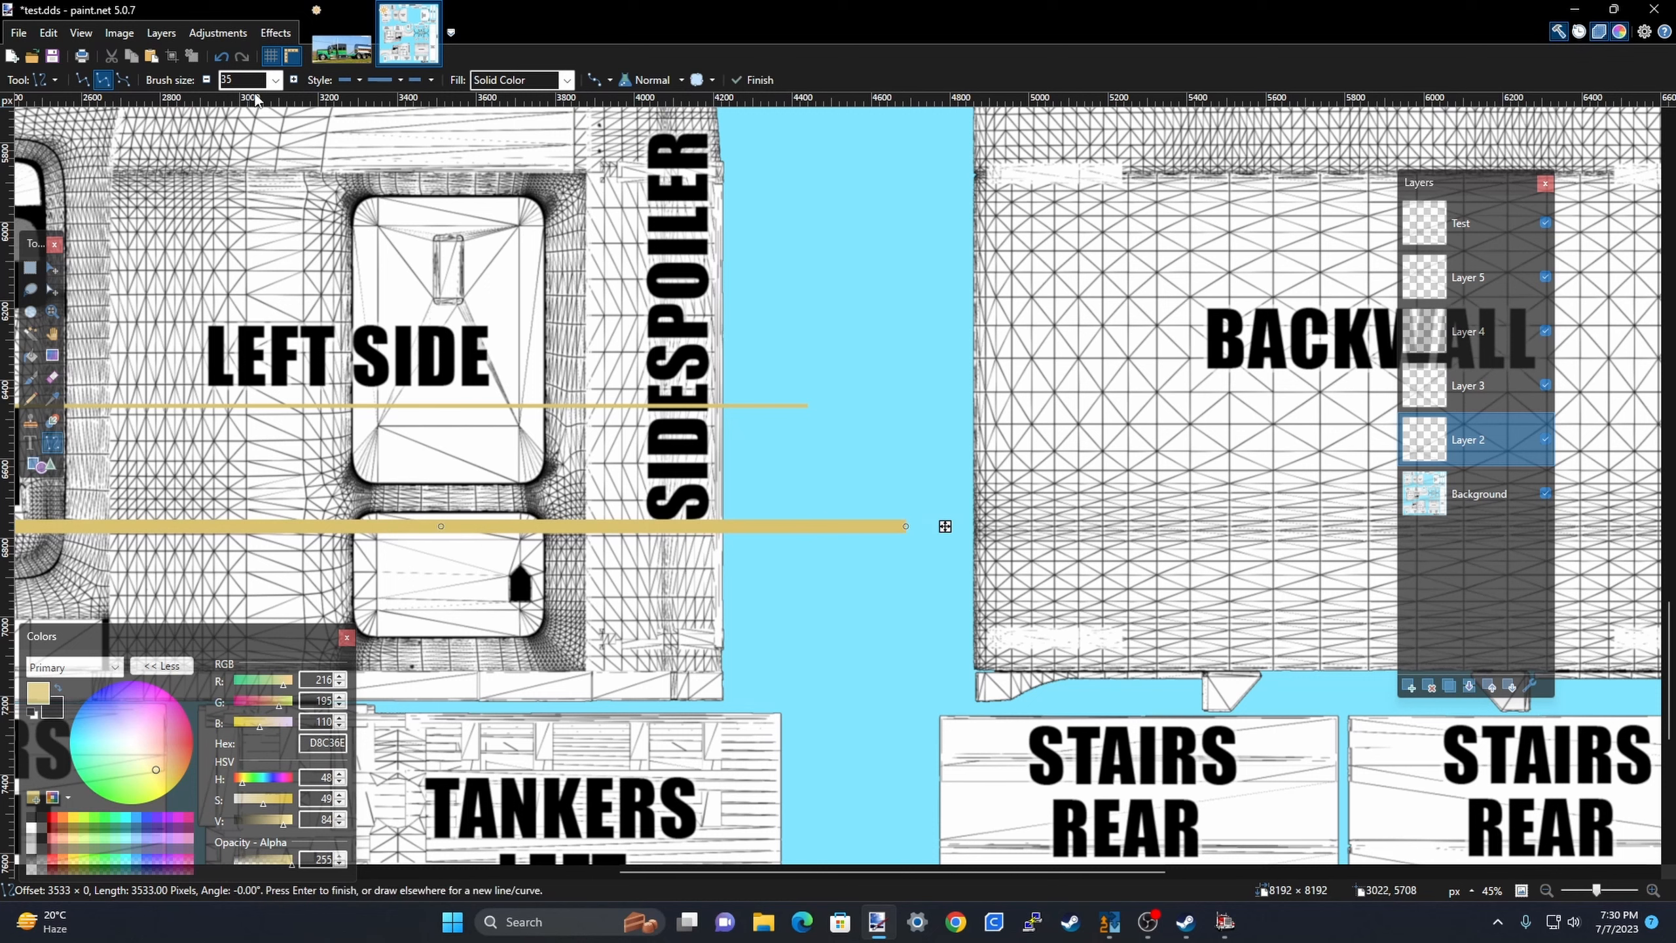
left_click(274, 81)
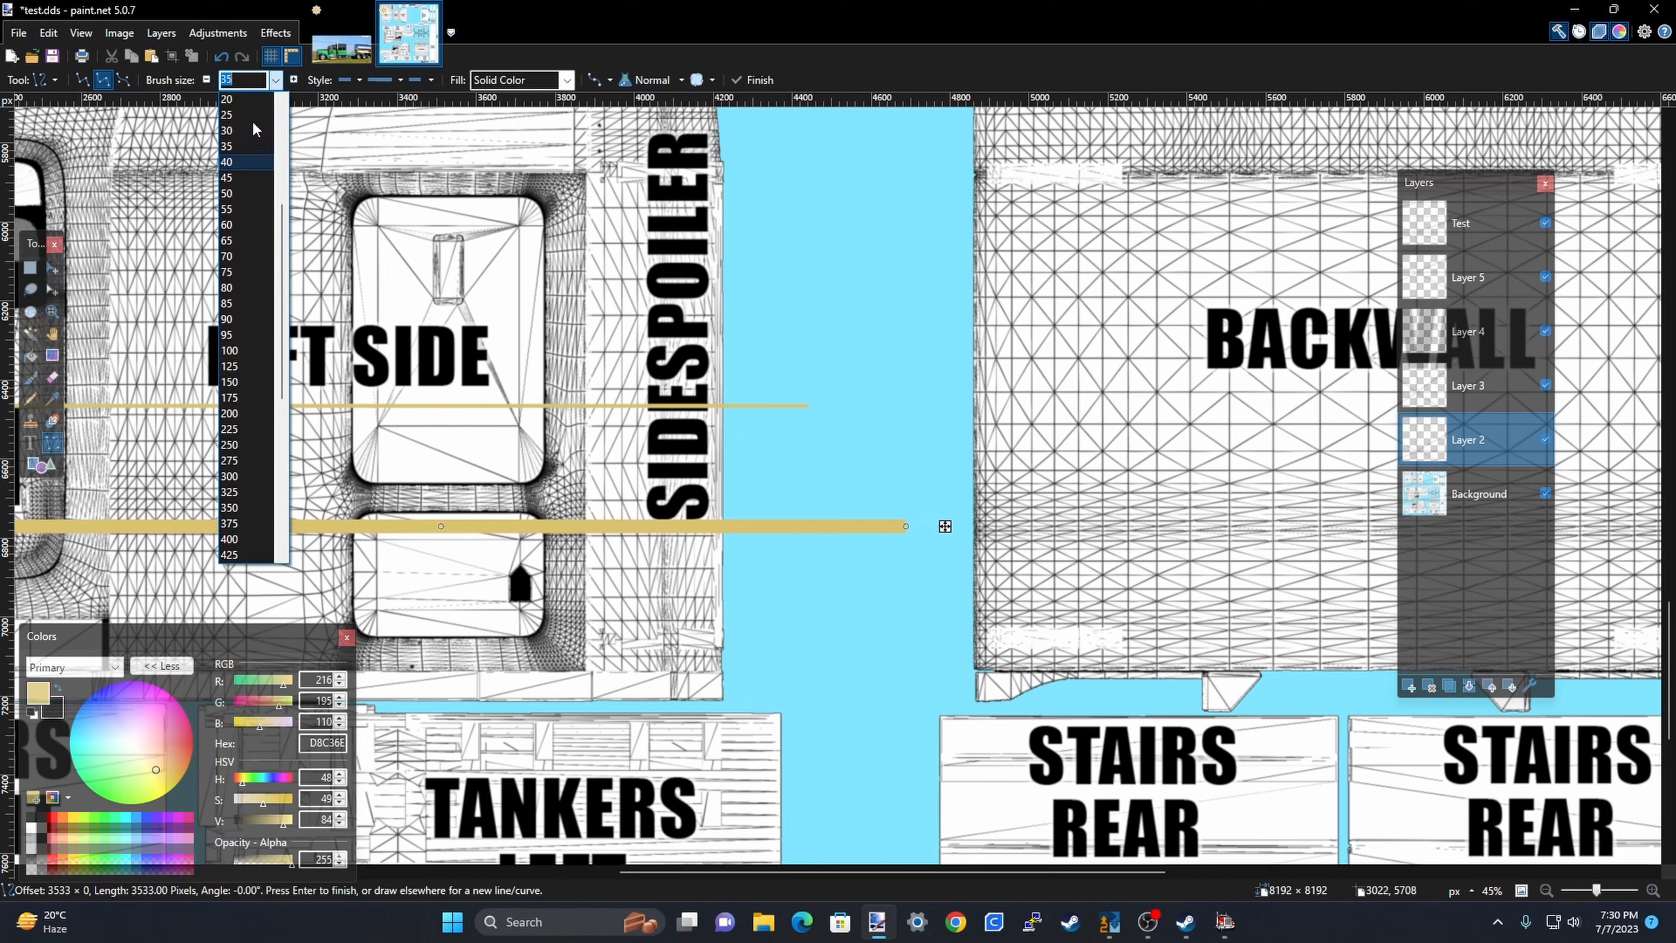
scroll(251, 121, "up", 3)
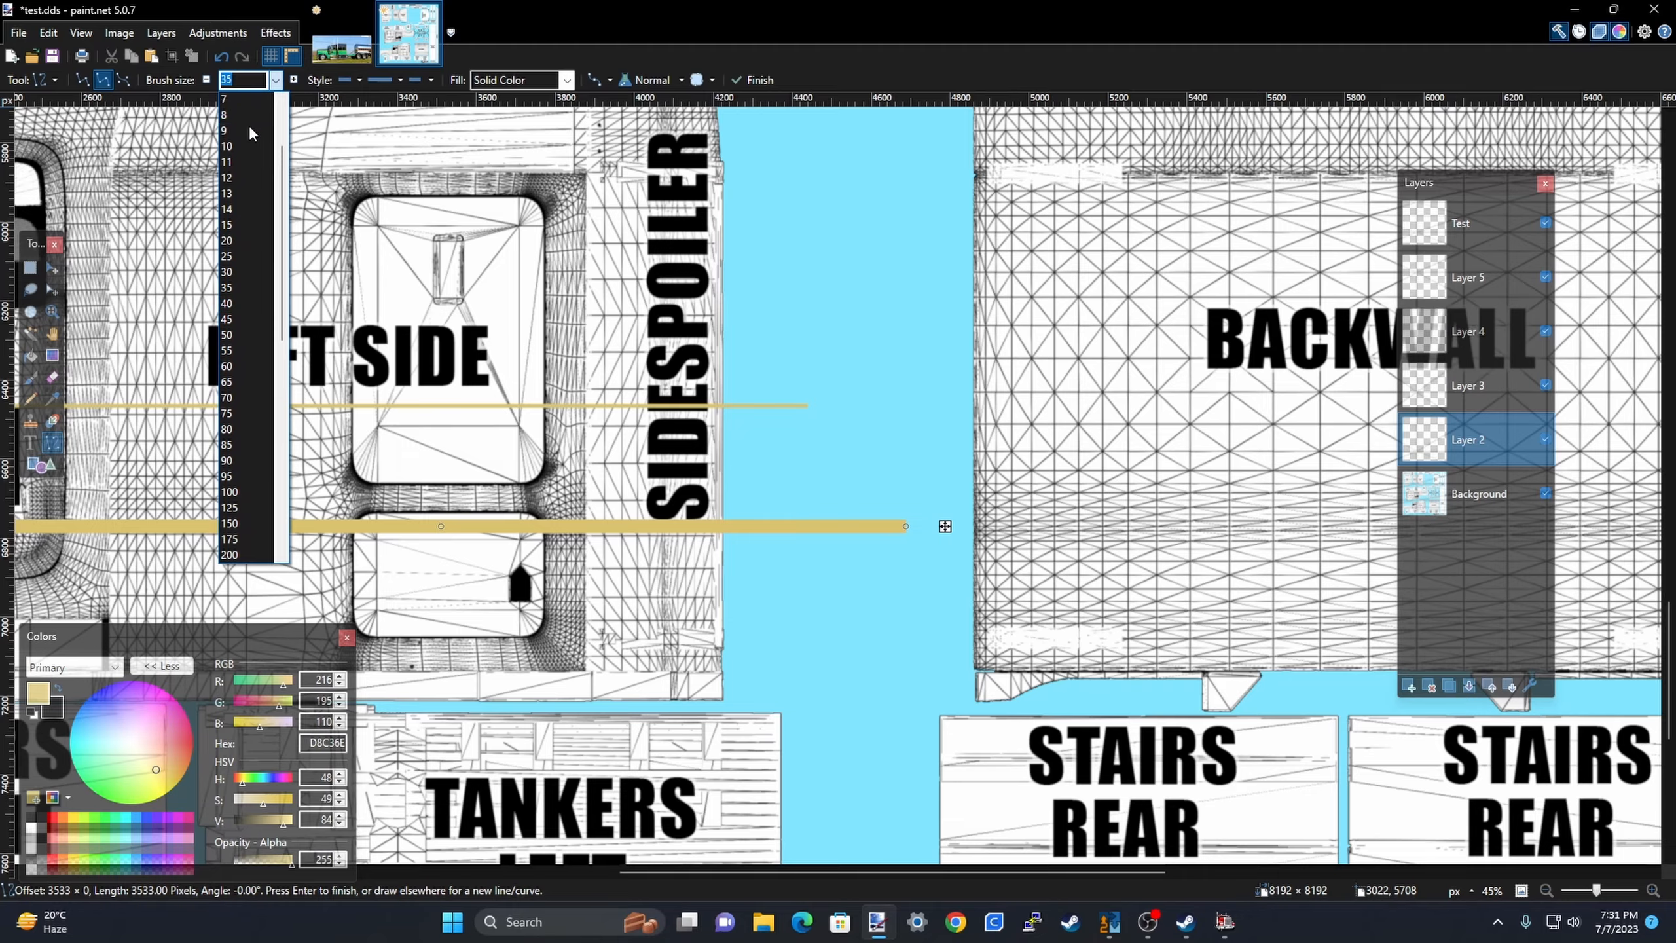
left_click(249, 125)
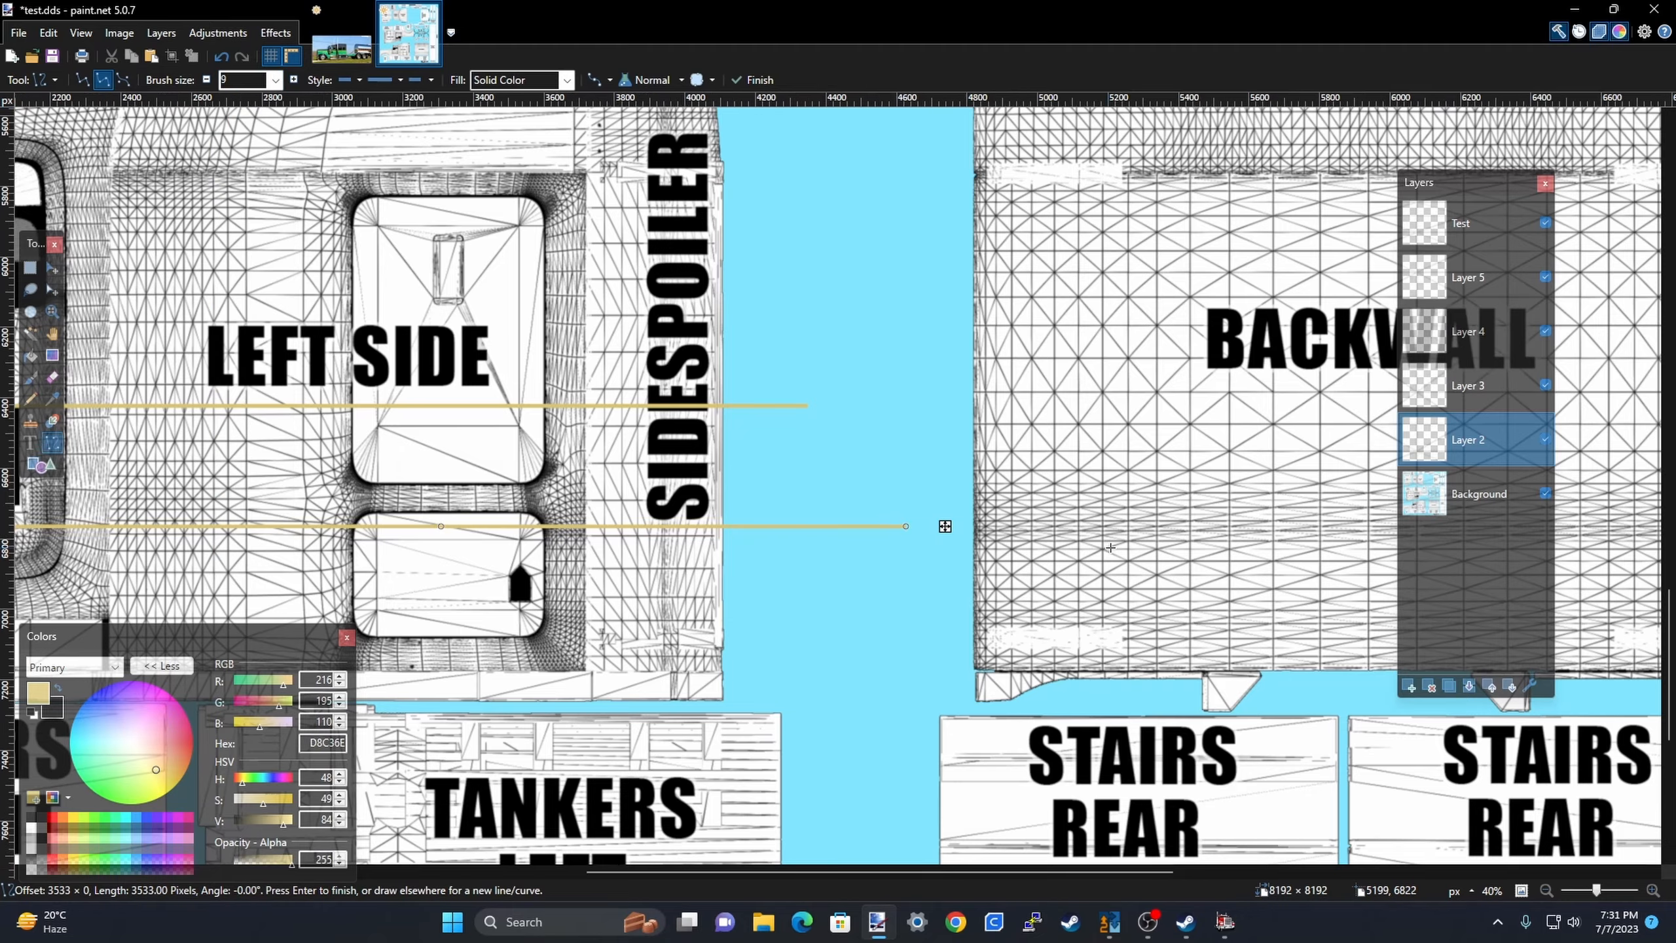
Move the new gold line up to meet the lower end of the black measuring line and commit it.
scroll(1049, 565, "down", 5)
scroll(1050, 565, "up", 4)
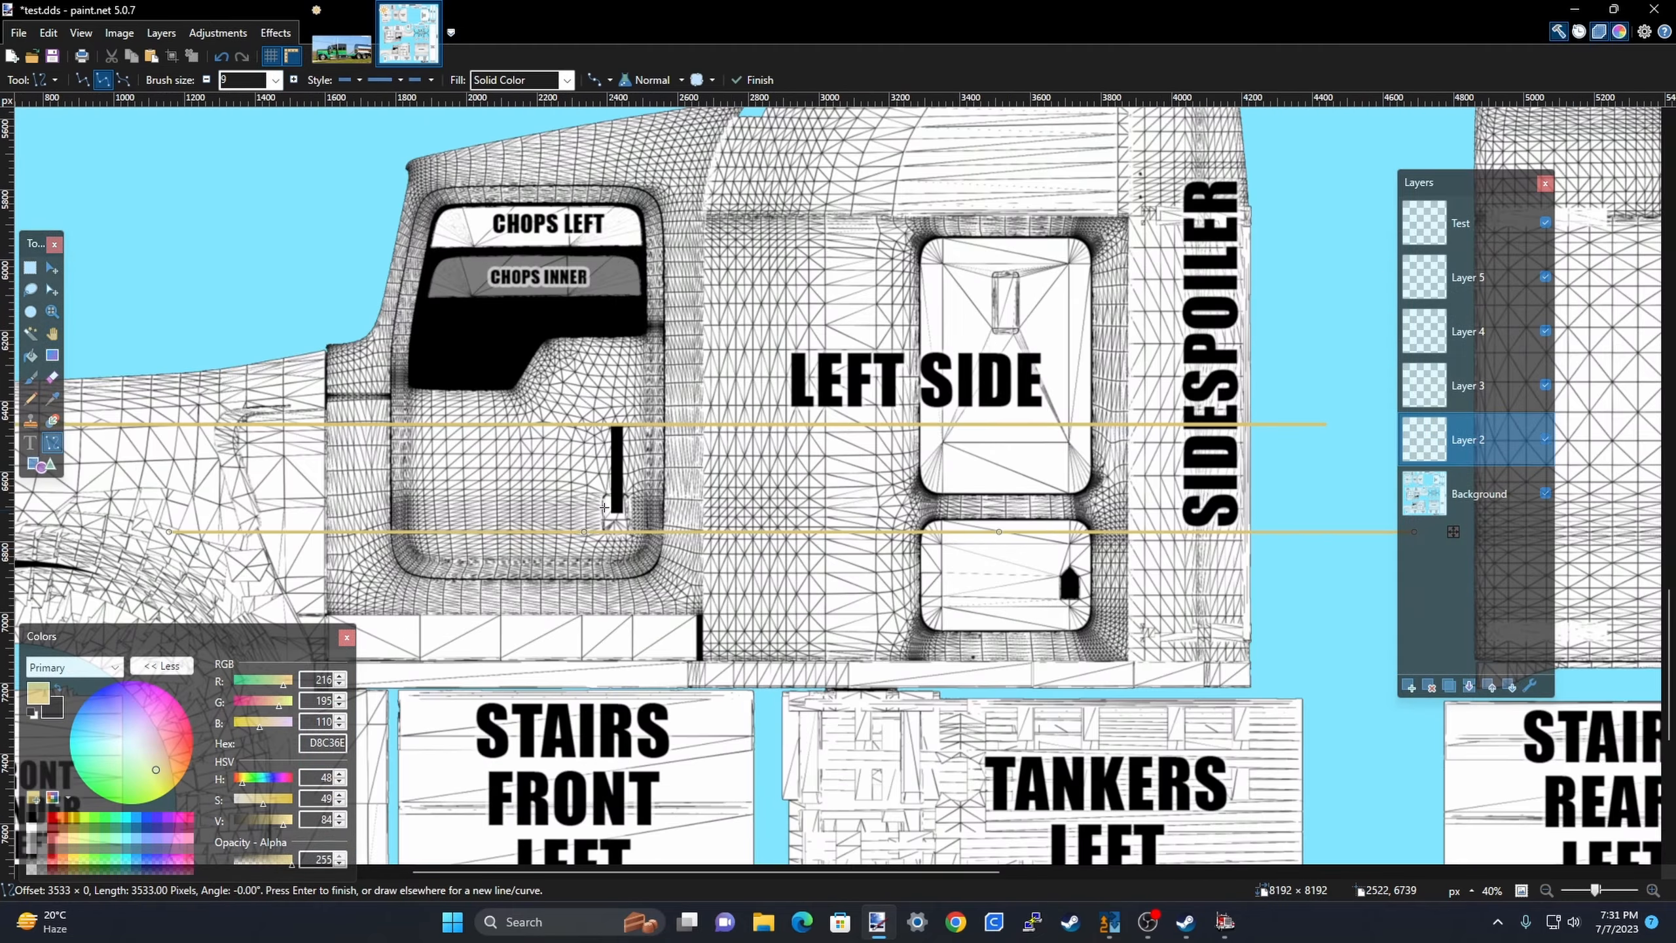
scroll(957, 534, "down", 1)
left_click_drag(1109, 515, 1107, 506)
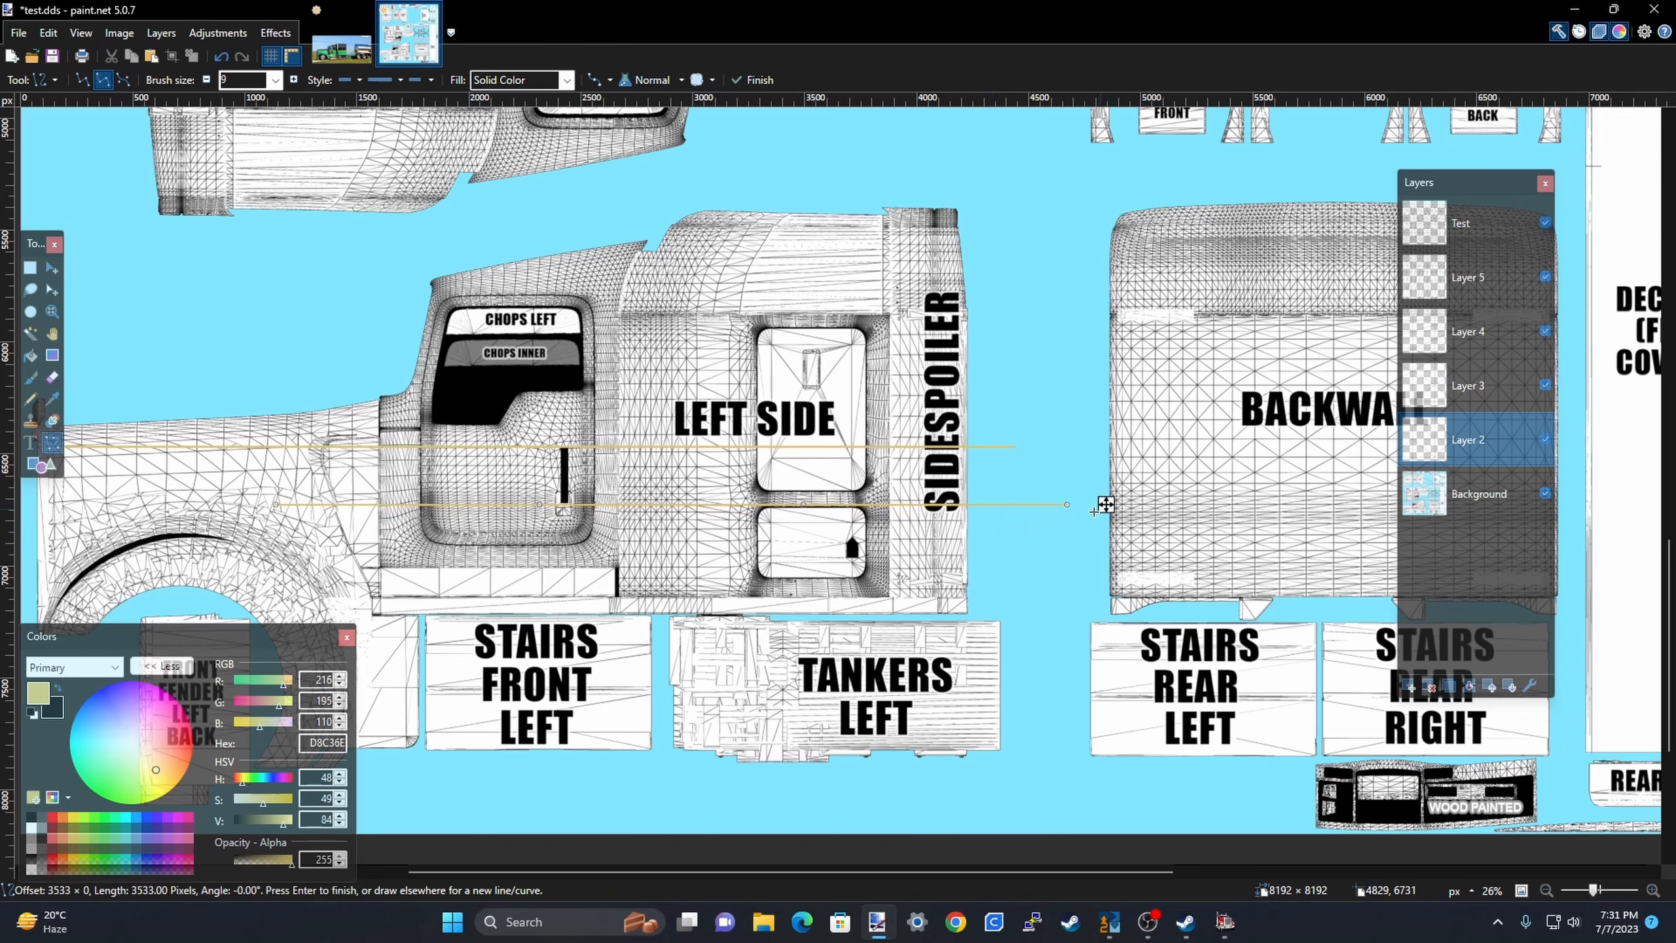
scroll(1107, 506, "up", 1)
scroll(552, 504, "up", 8)
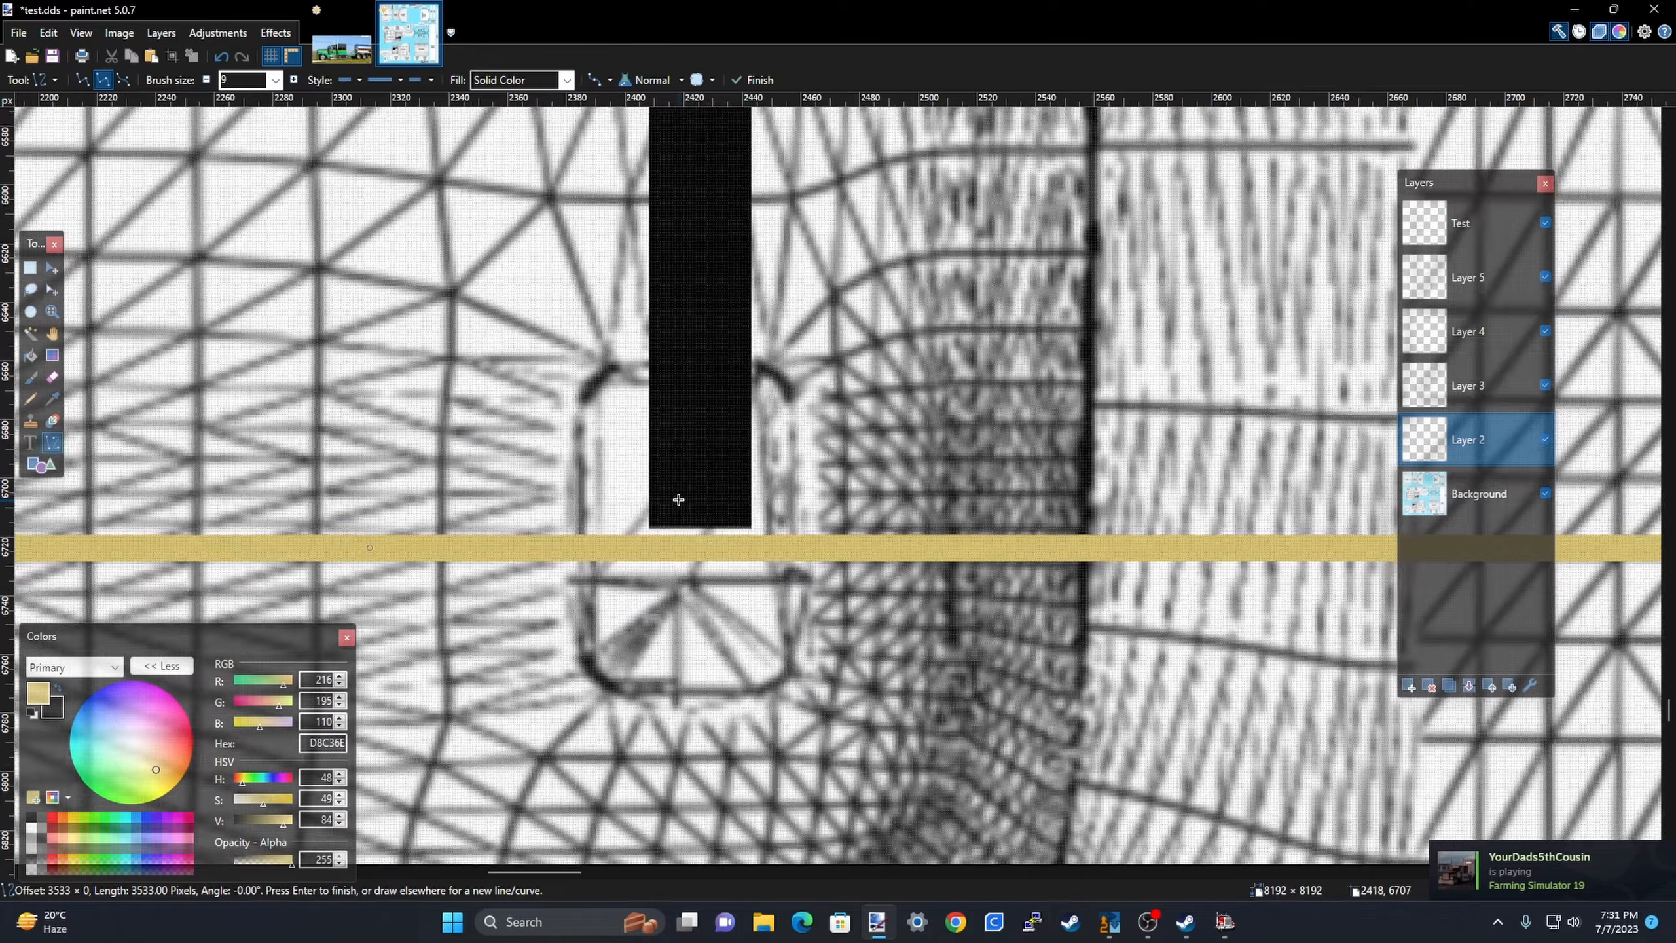
scroll(699, 540, "down", 7)
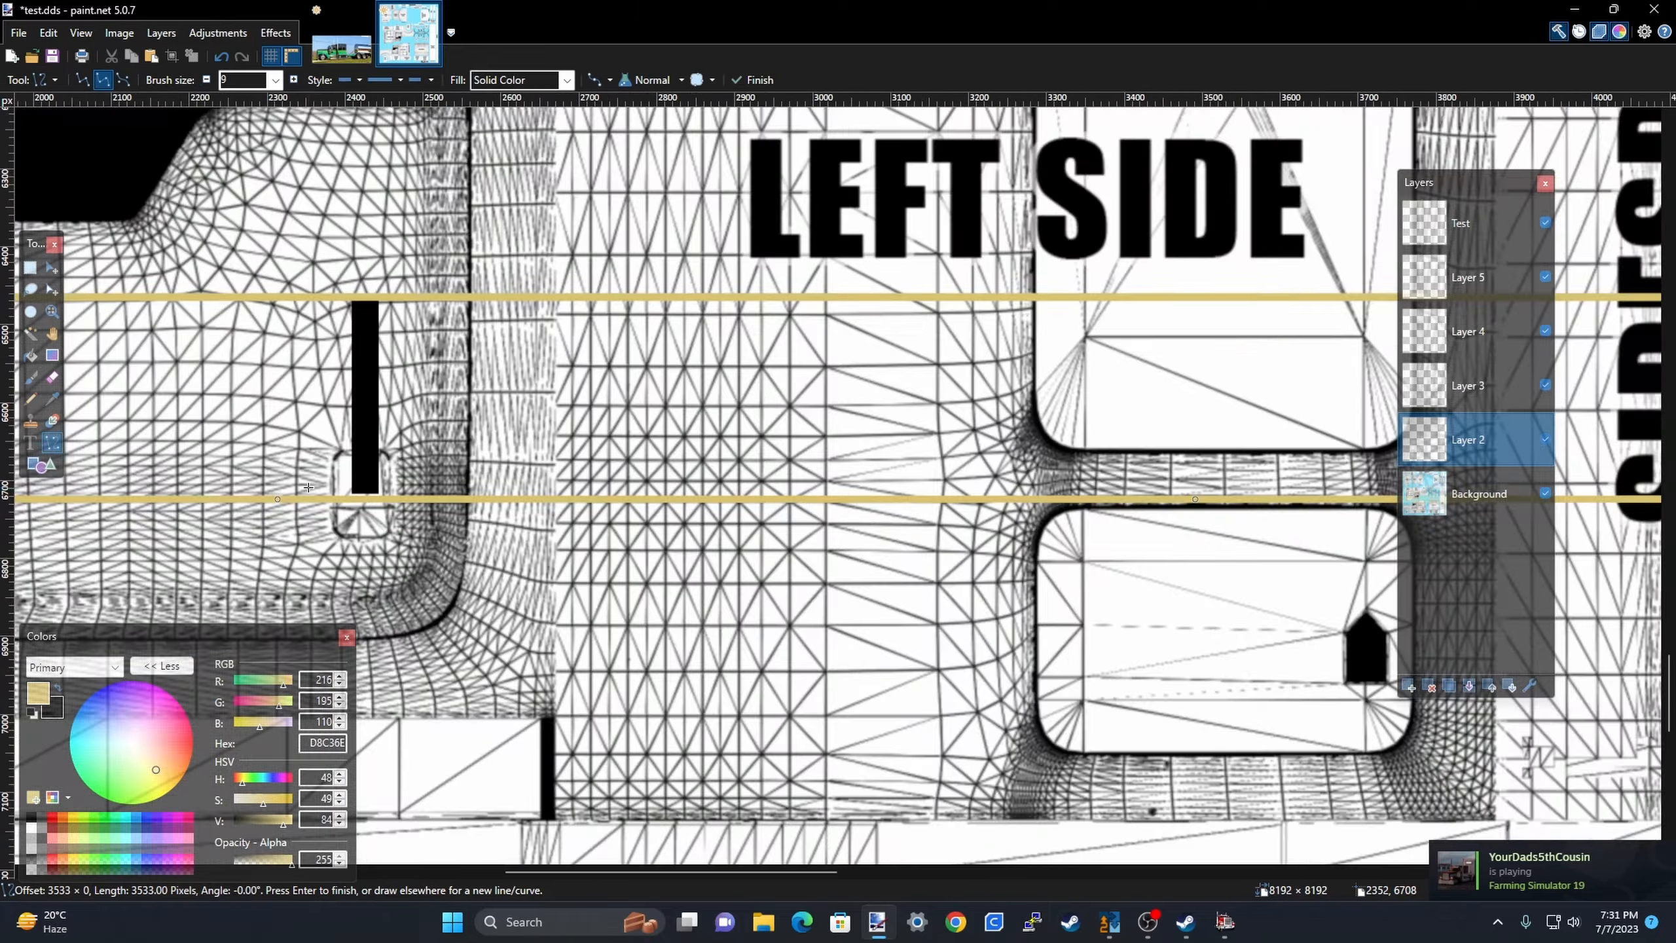
scroll(1076, 492, "up", 8)
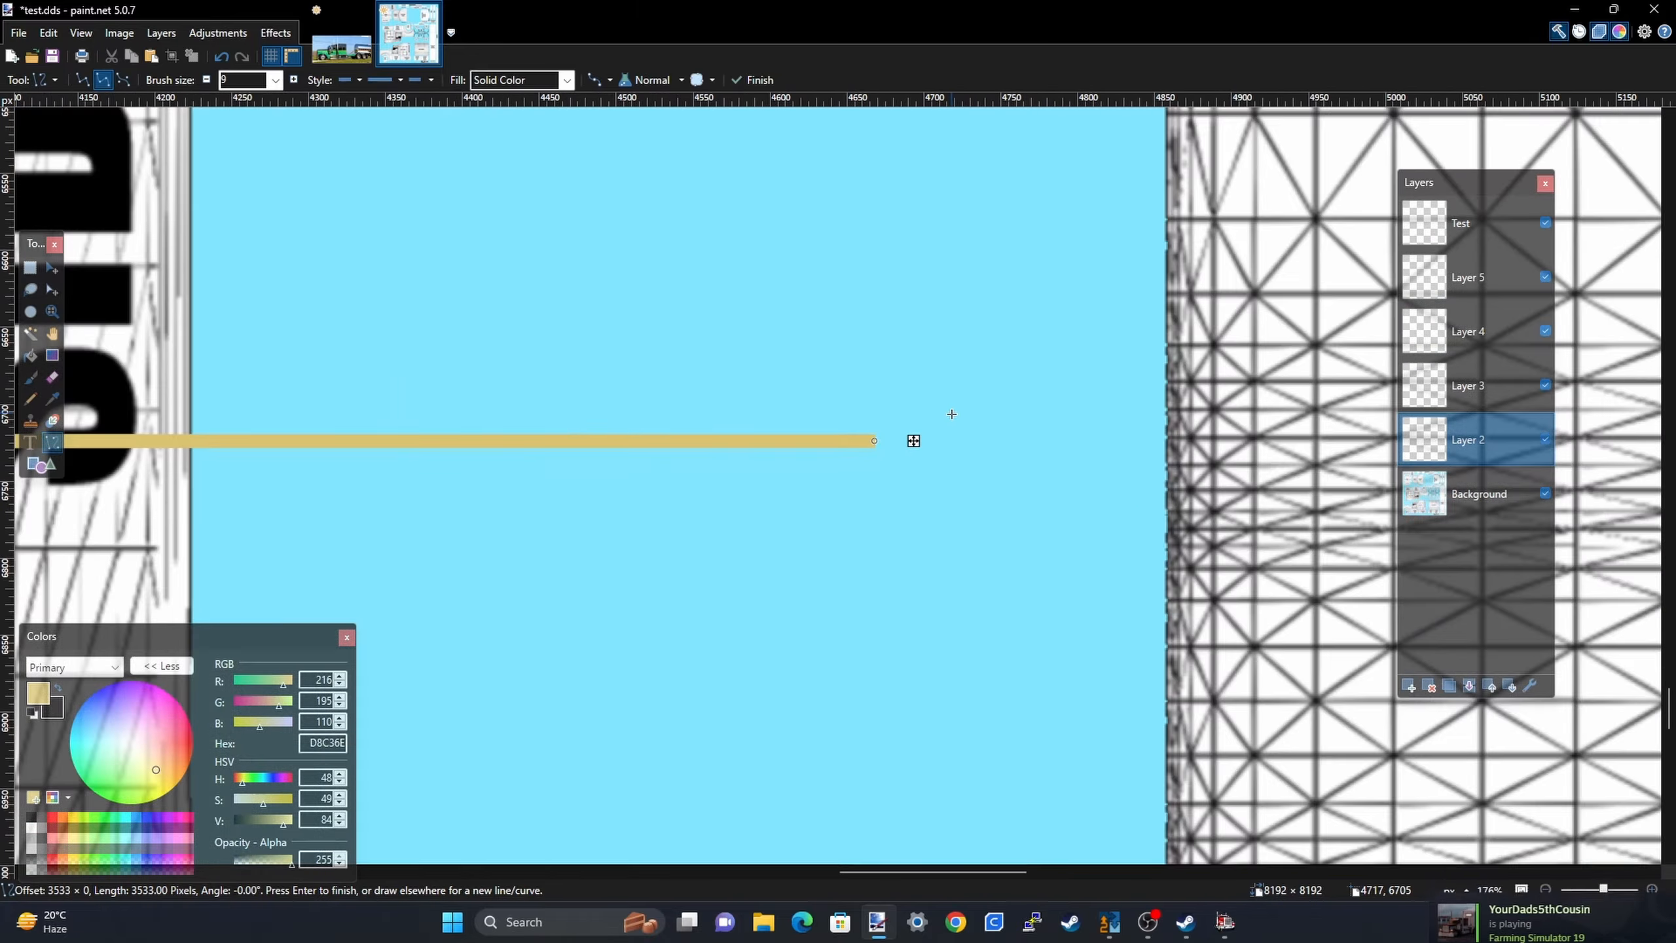
scroll(857, 446, "up", 4)
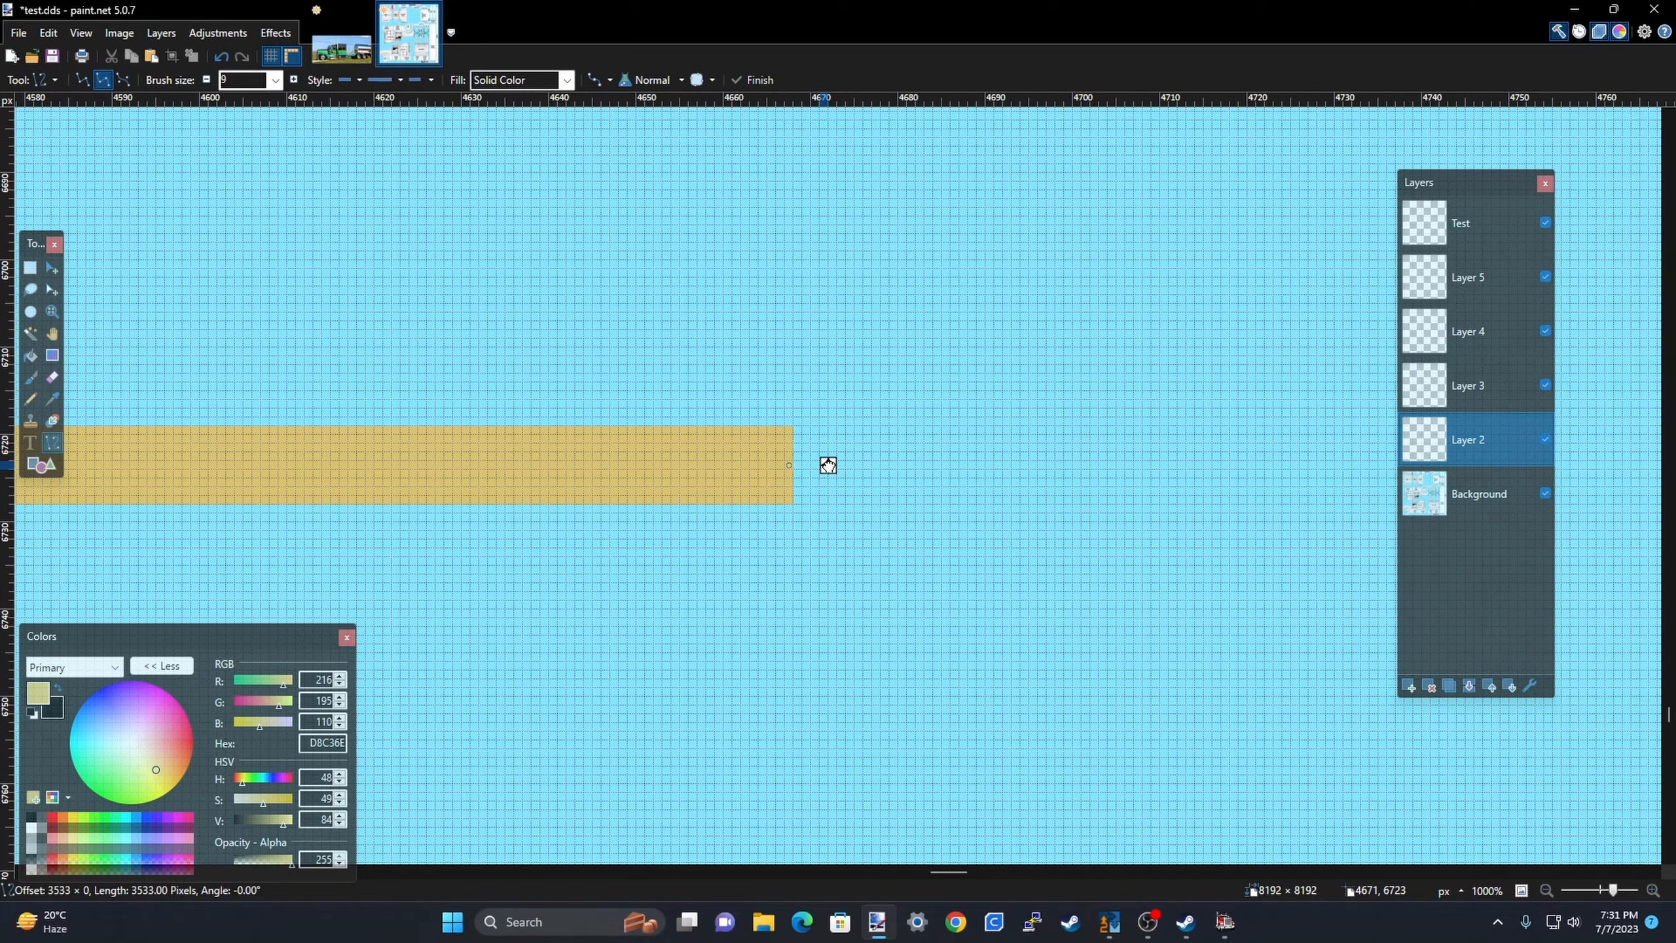
scroll(828, 465, "down", 8)
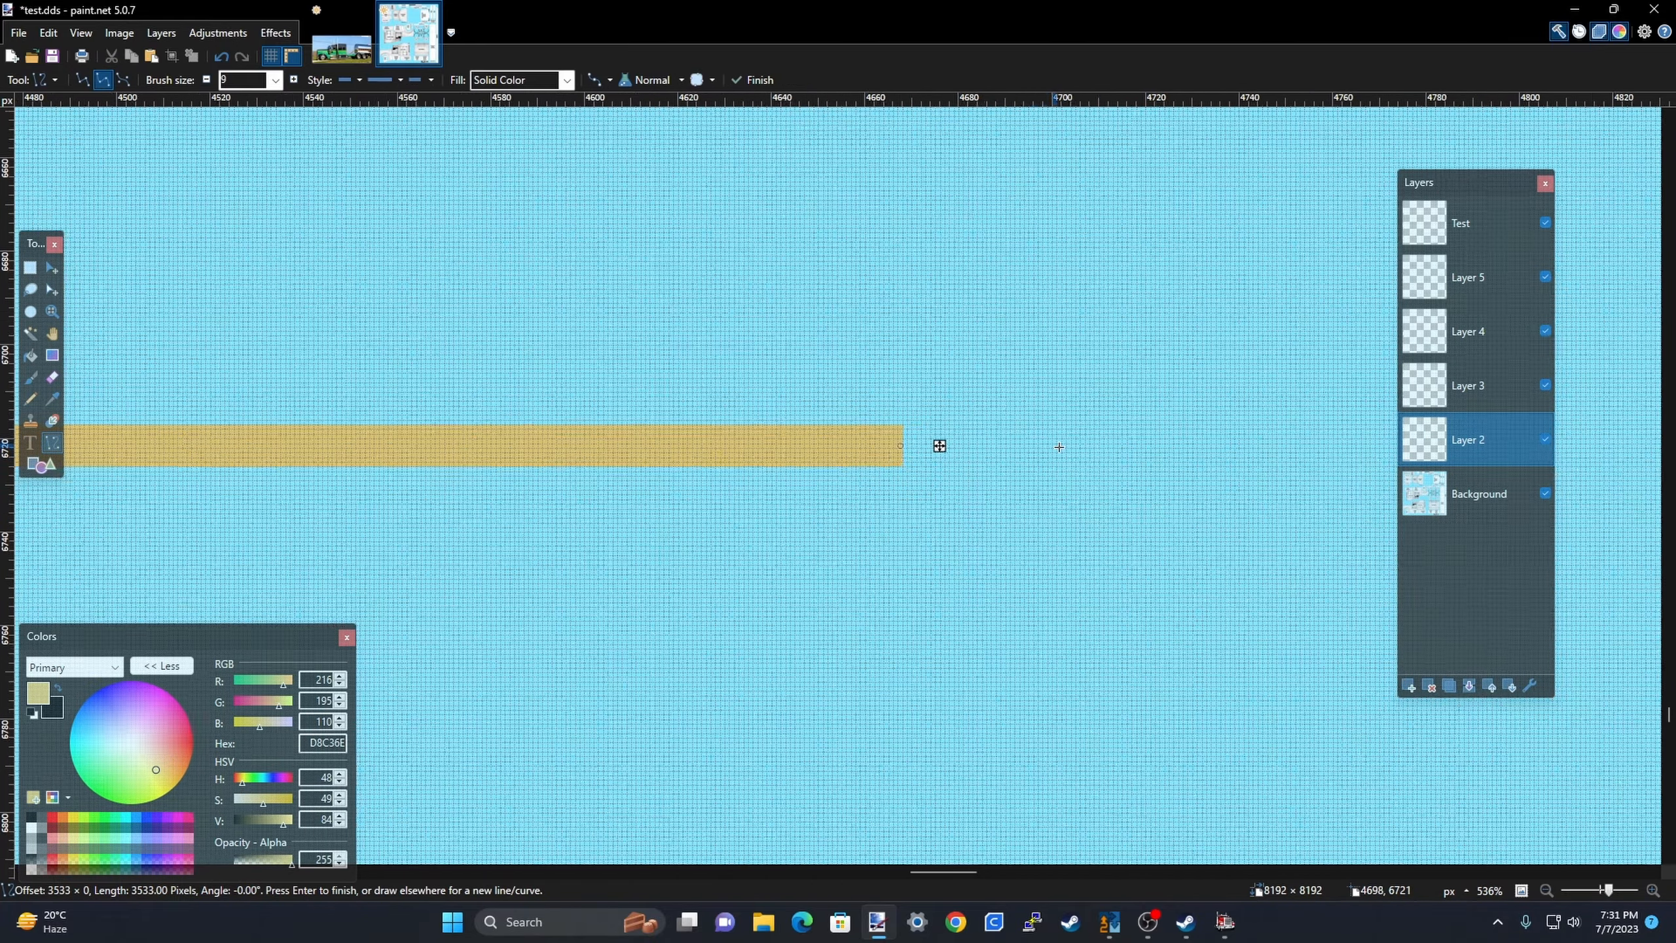
scroll(1073, 447, "down", 7)
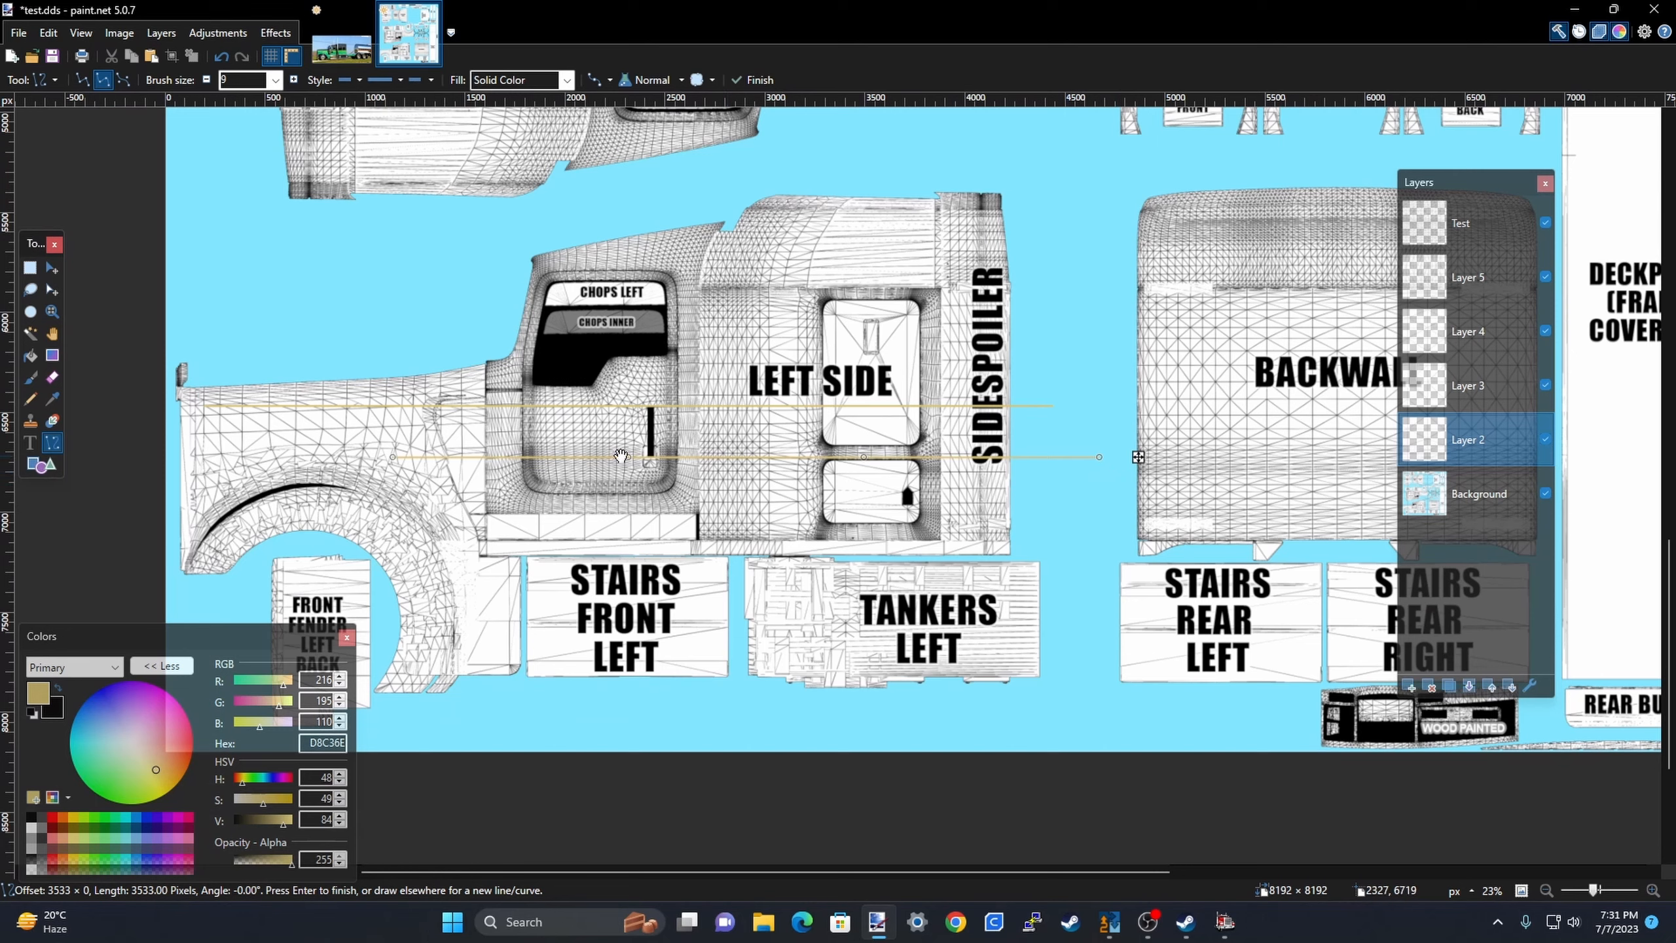
key("Return")
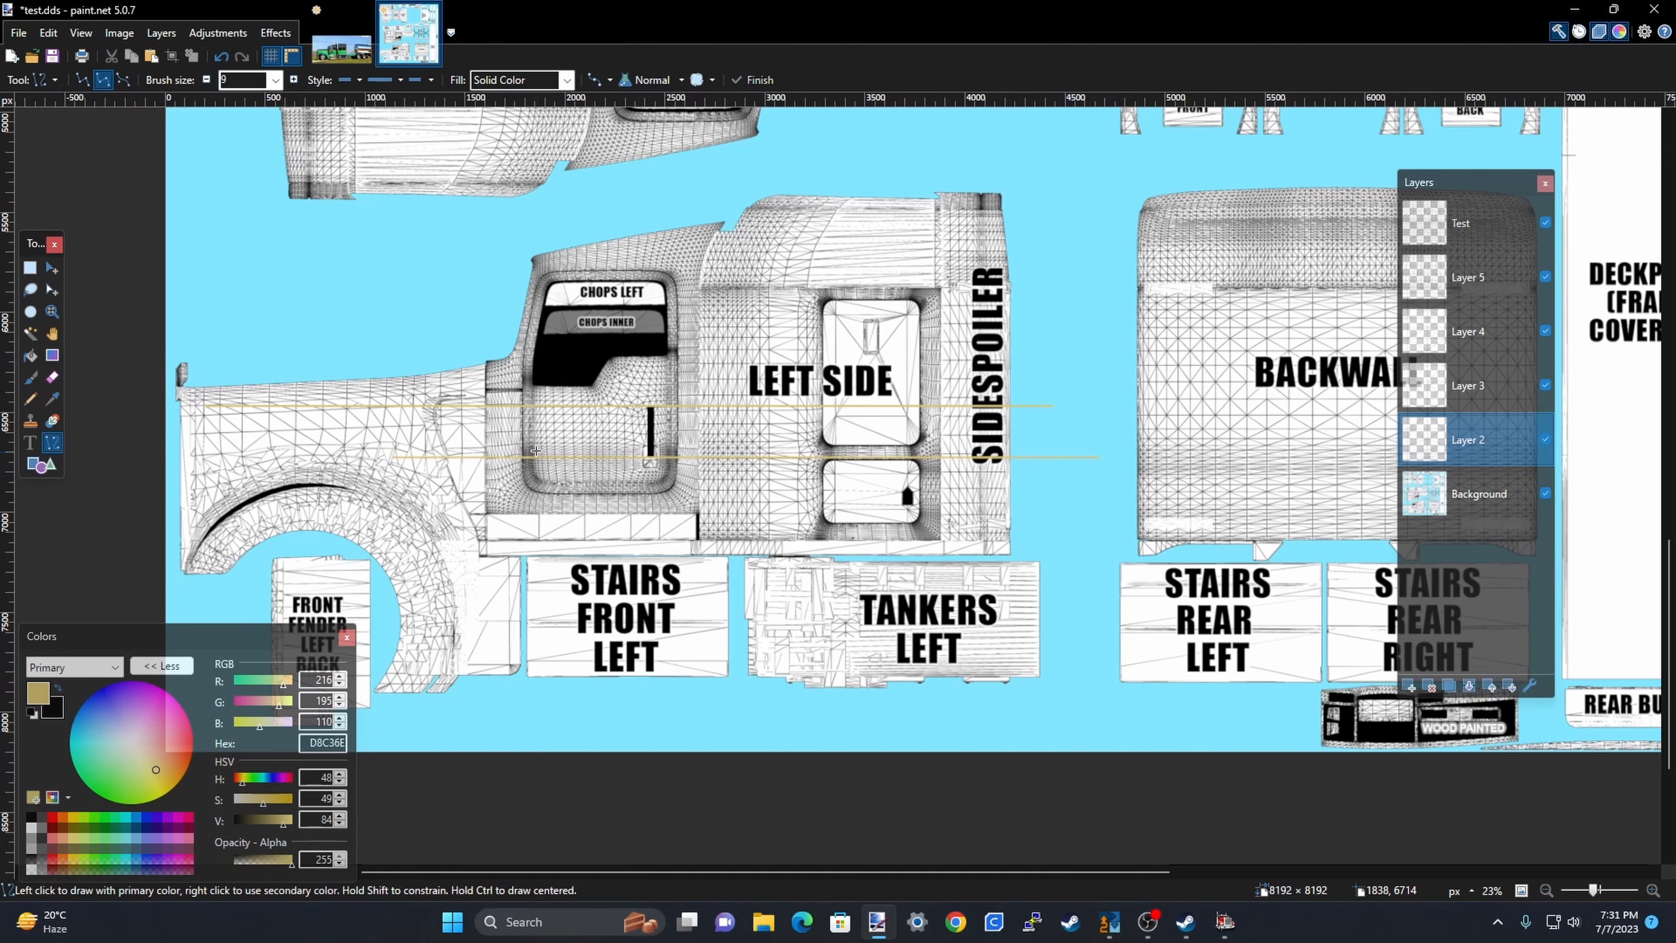
Examine how both gold lines meet the upper and lower ends of the black measuring line on the Test layer.
scroll(574, 472, "up", 4)
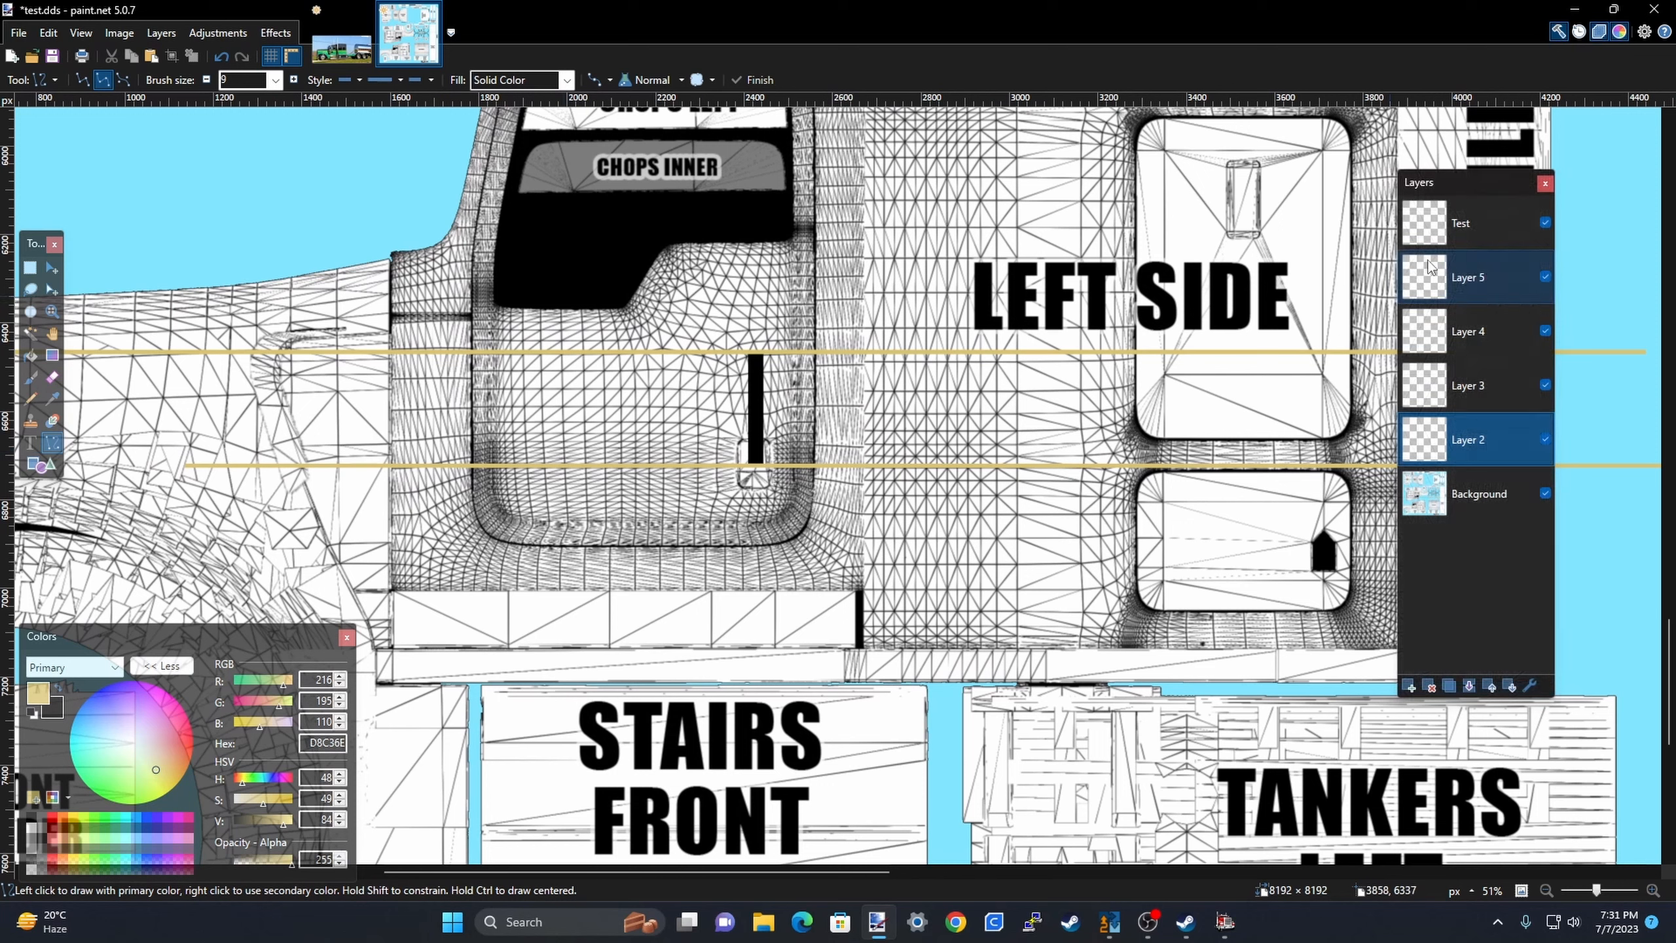
left_click(1449, 225)
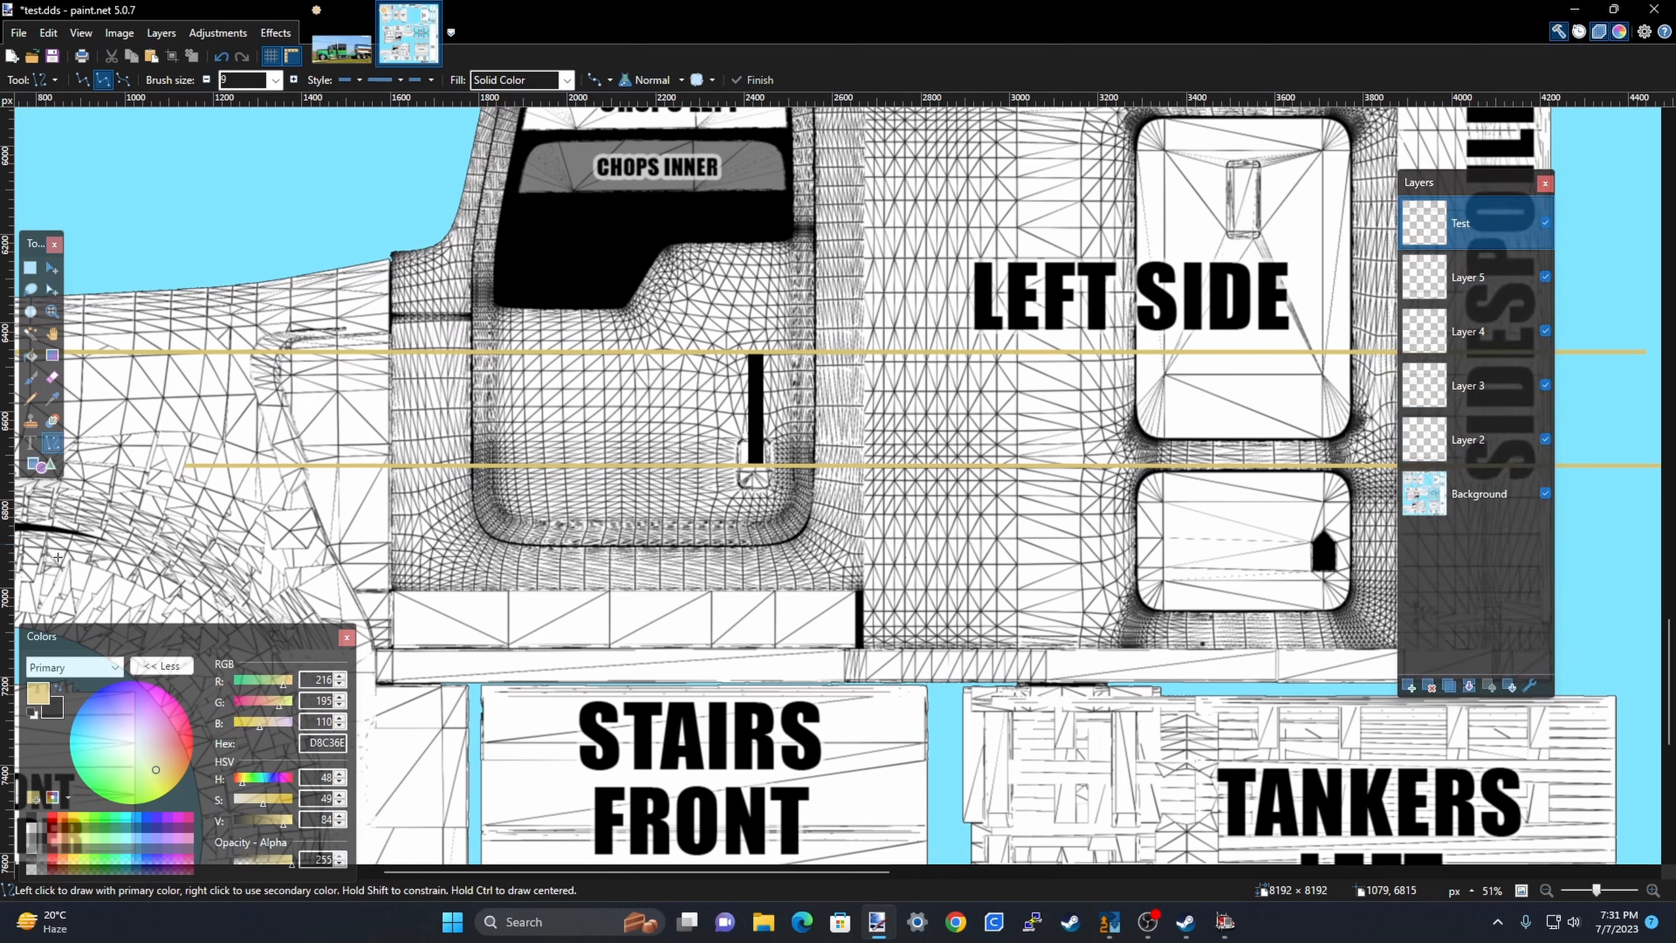
left_click(59, 687)
scroll(699, 347, "up", 4)
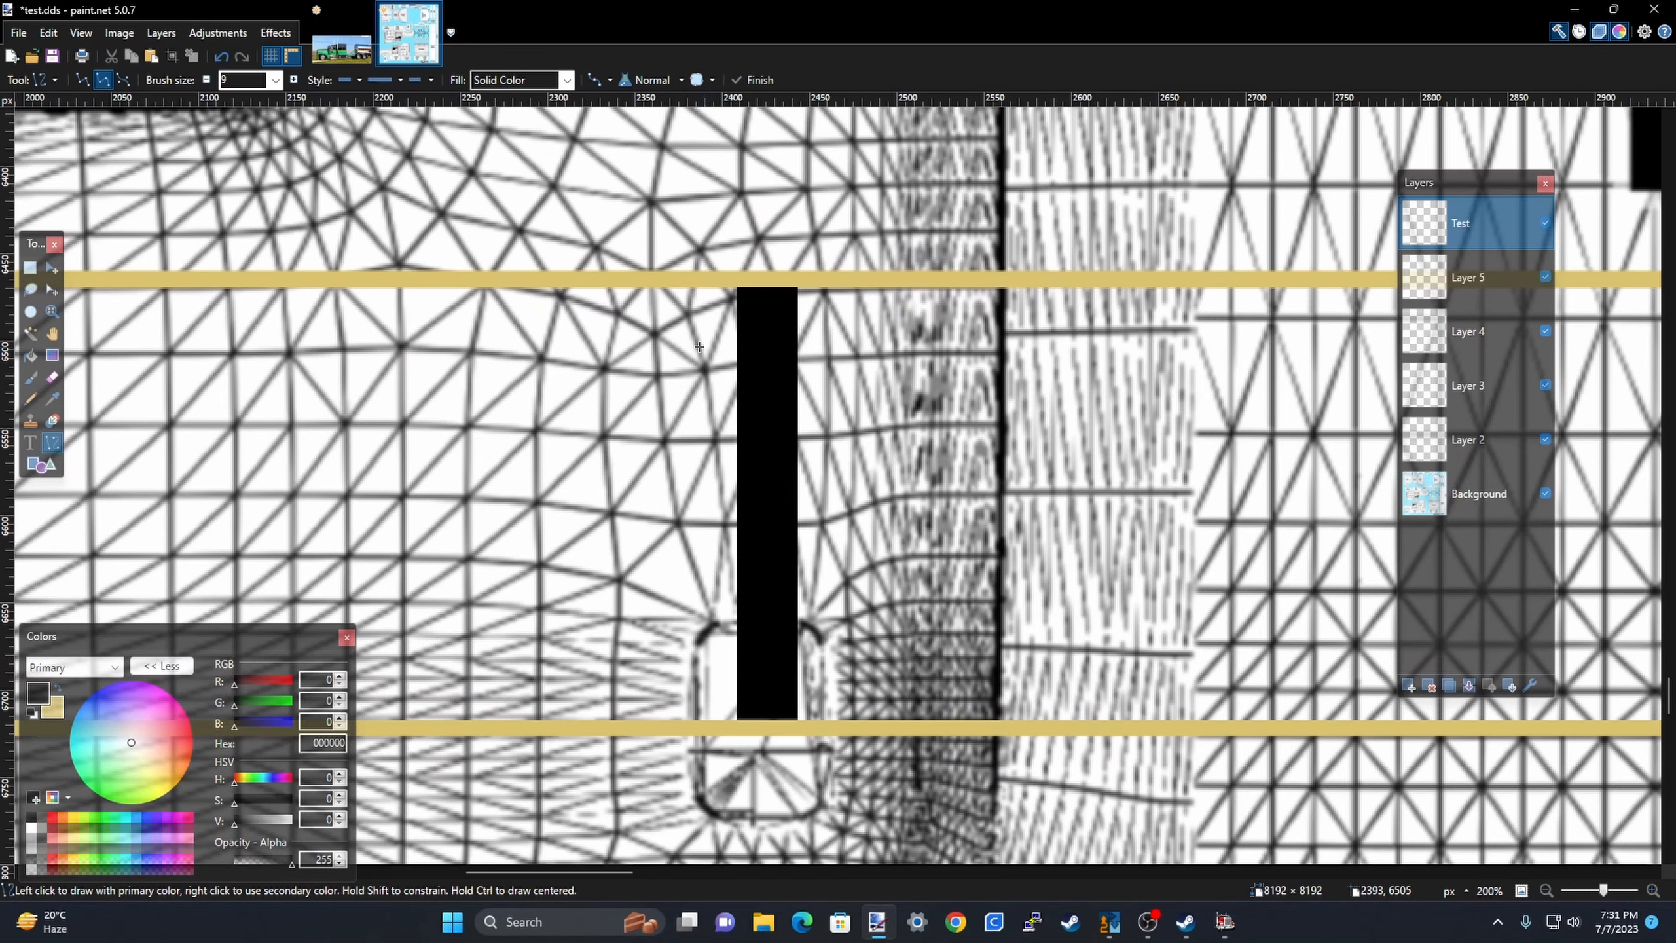
scroll(653, 287, "up", 1)
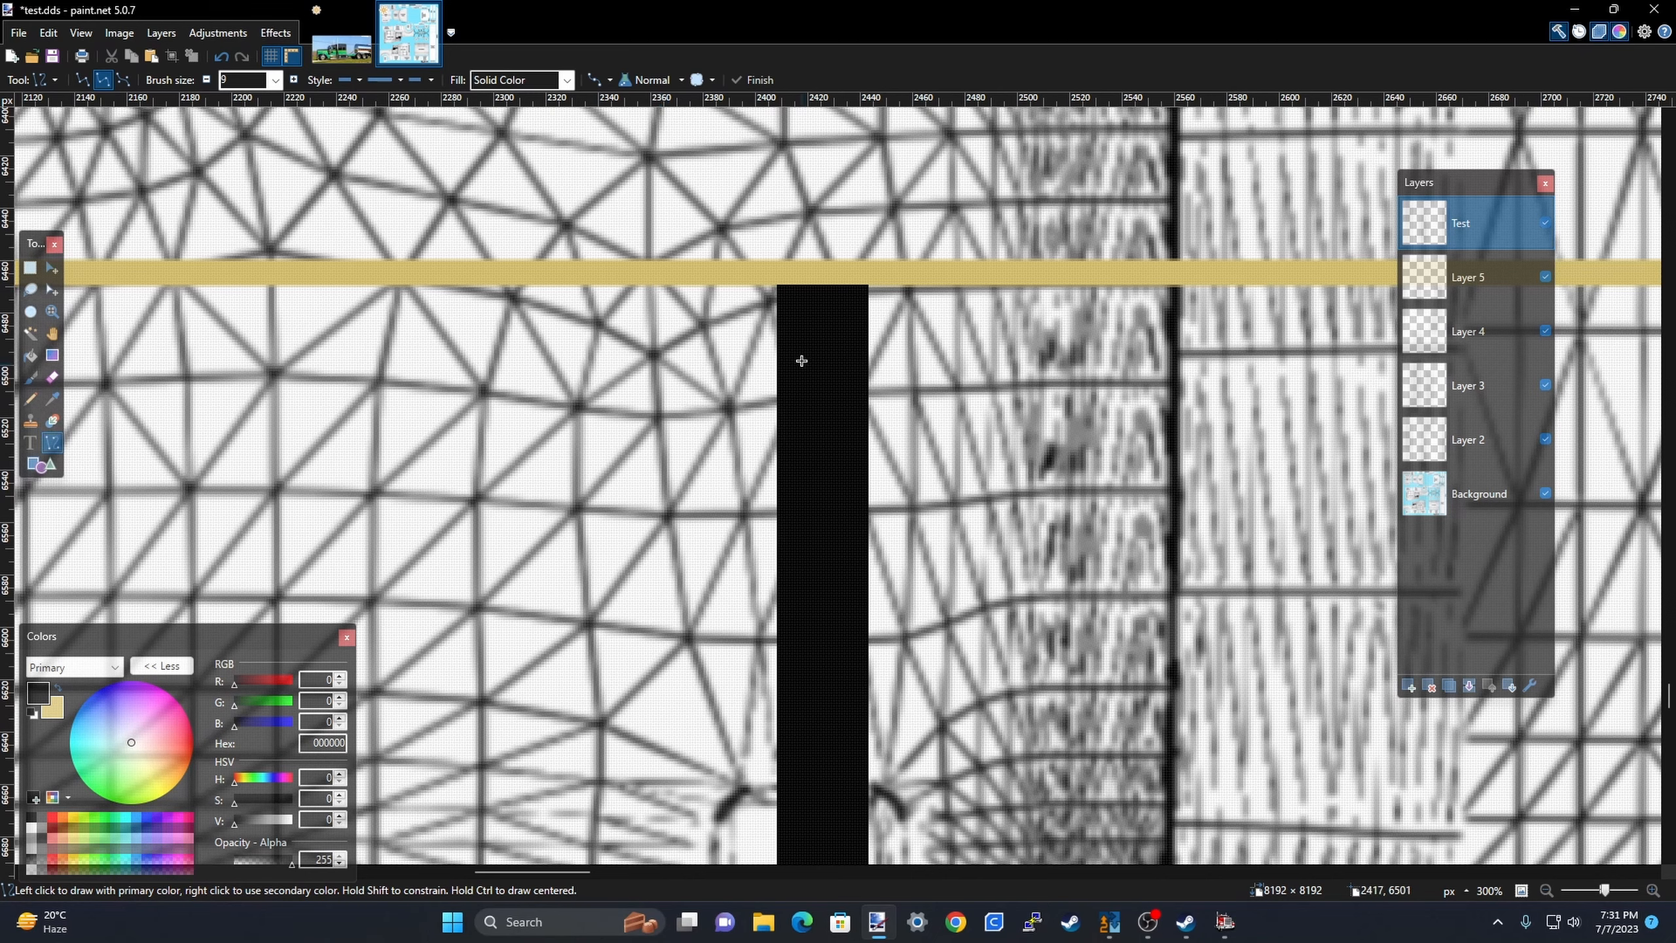
scroll(858, 294, "up", 4)
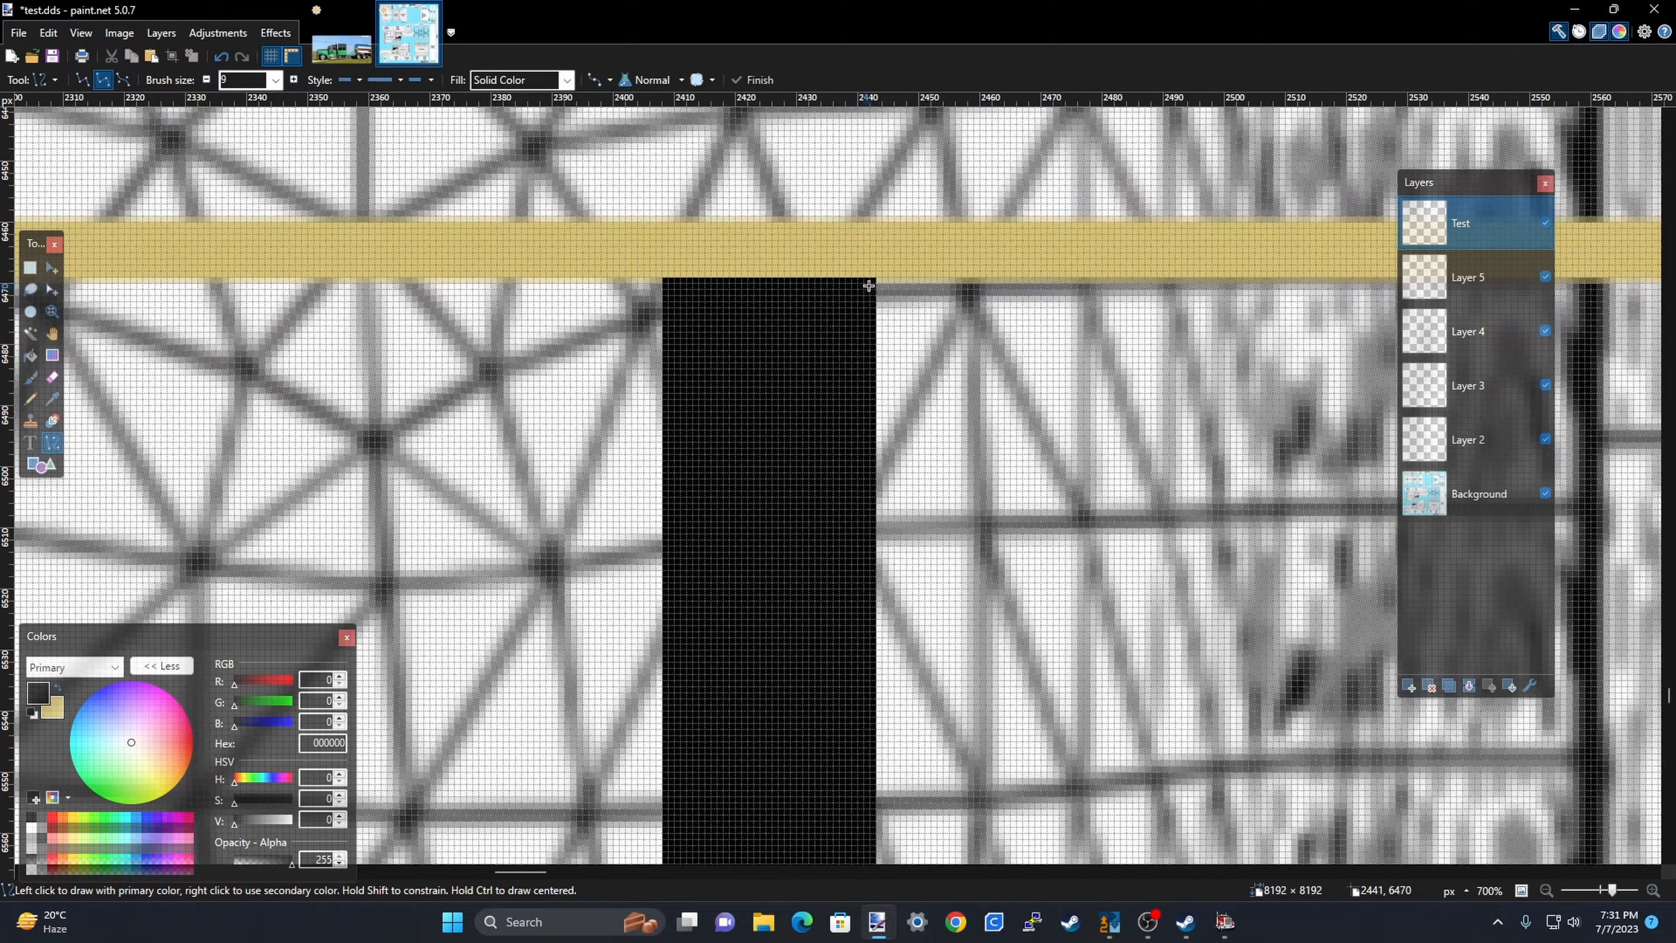
scroll(868, 288, "down", 10)
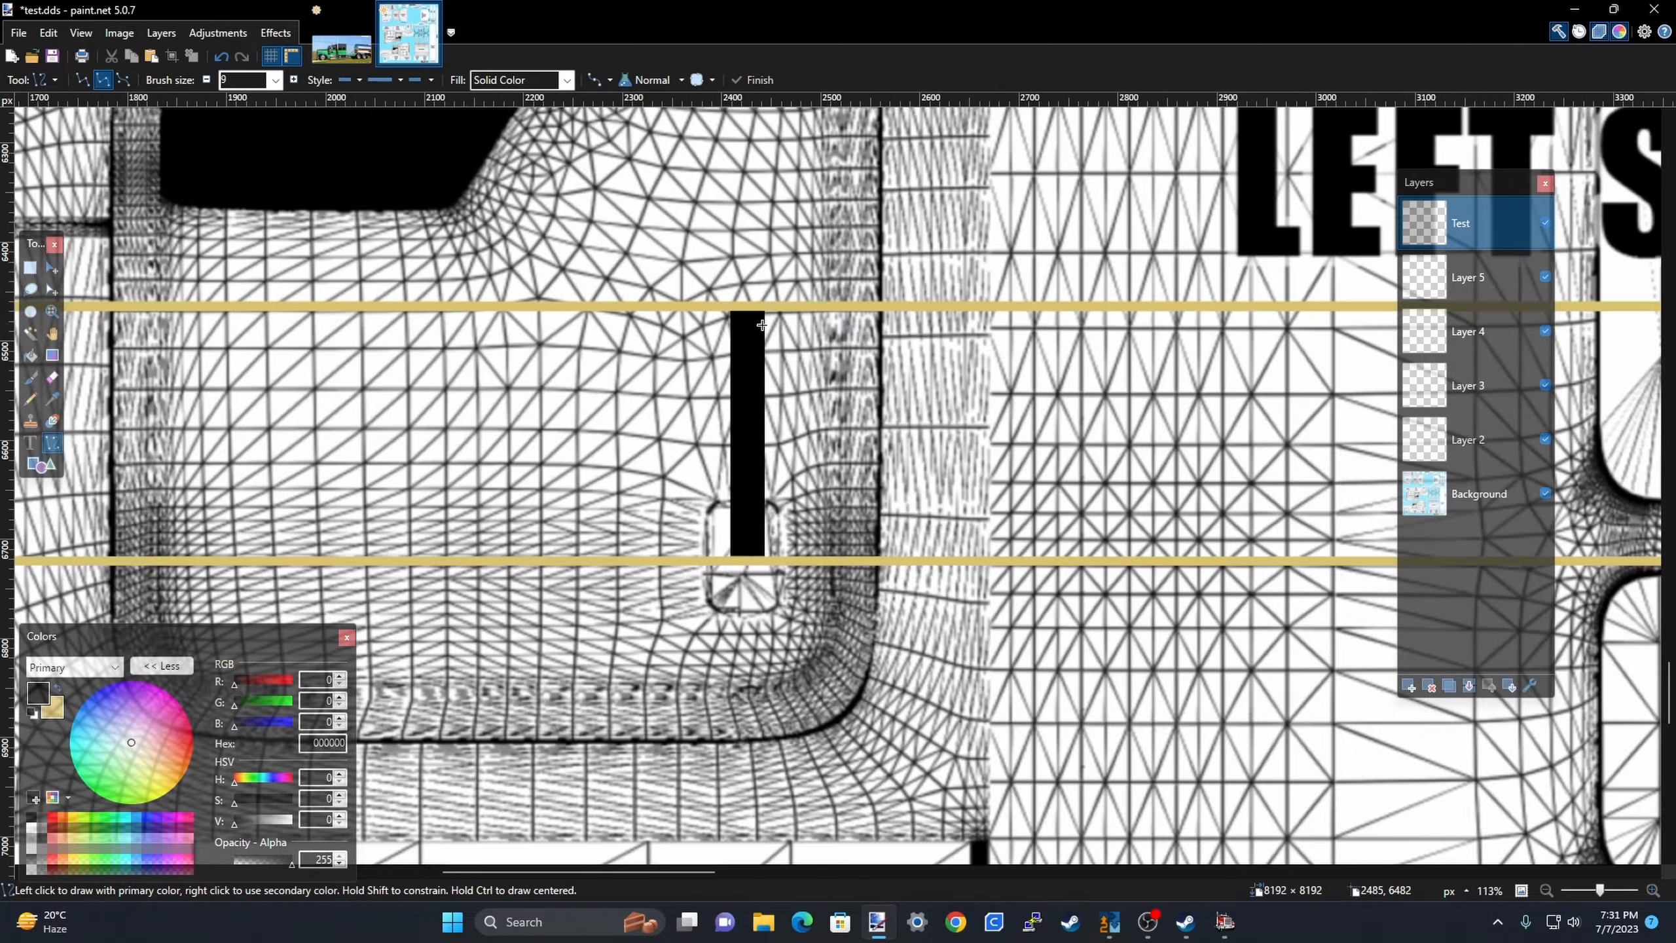
scroll(624, 328, "down", 4)
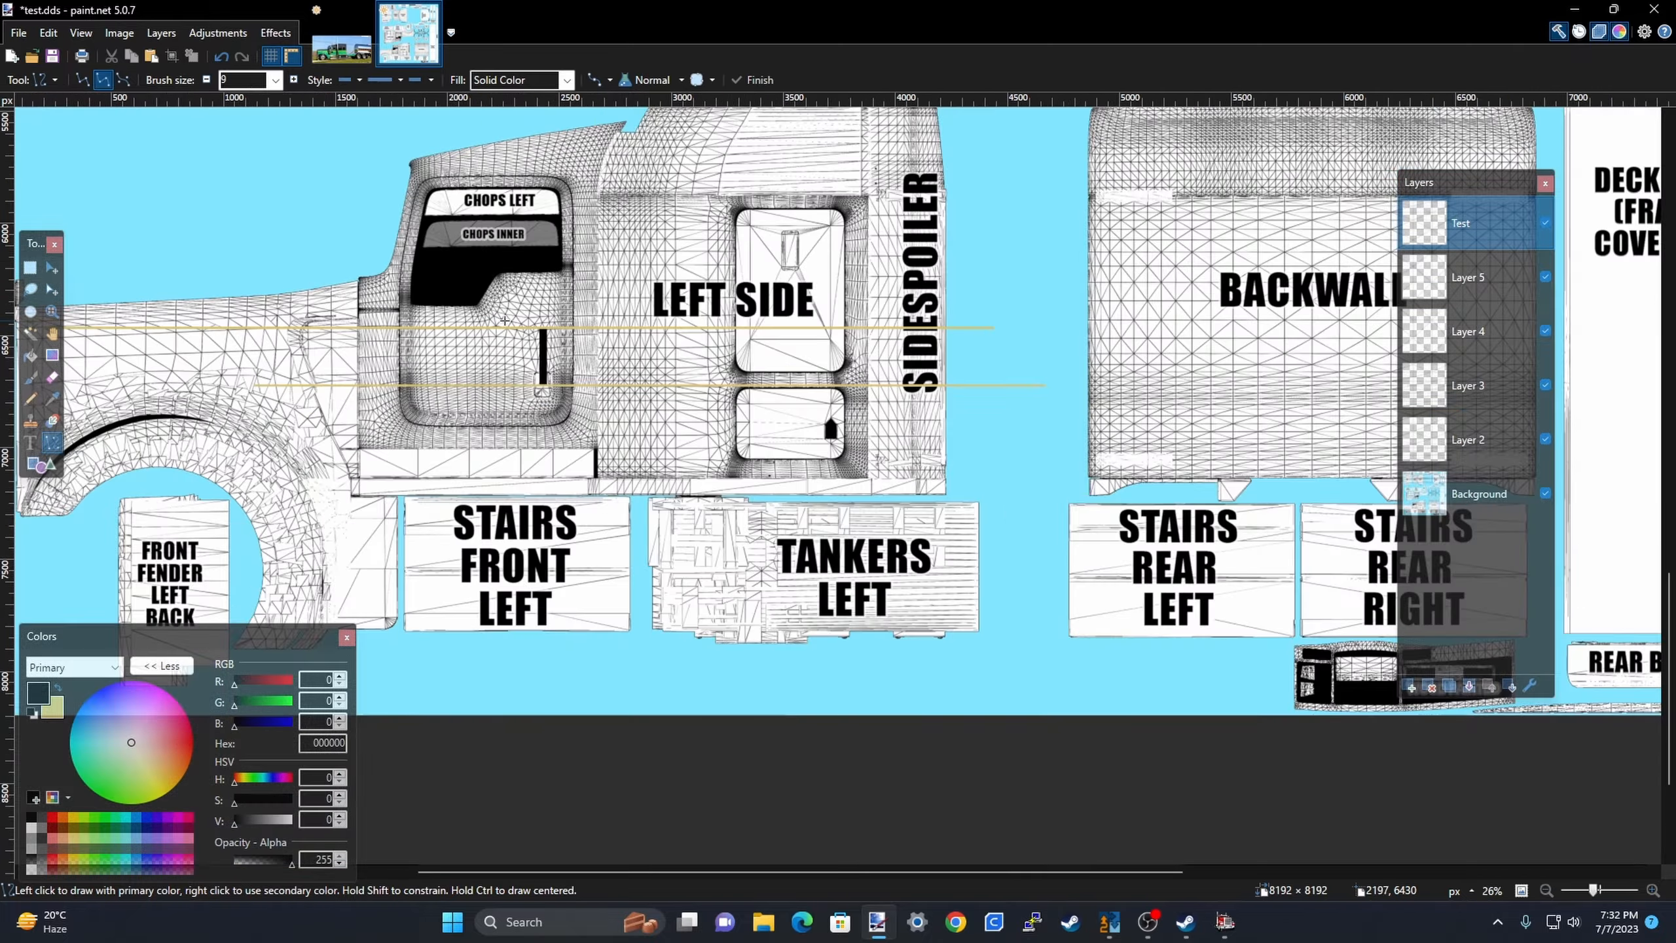
scroll(494, 339, "up", 1)
scroll(494, 339, "up", 12)
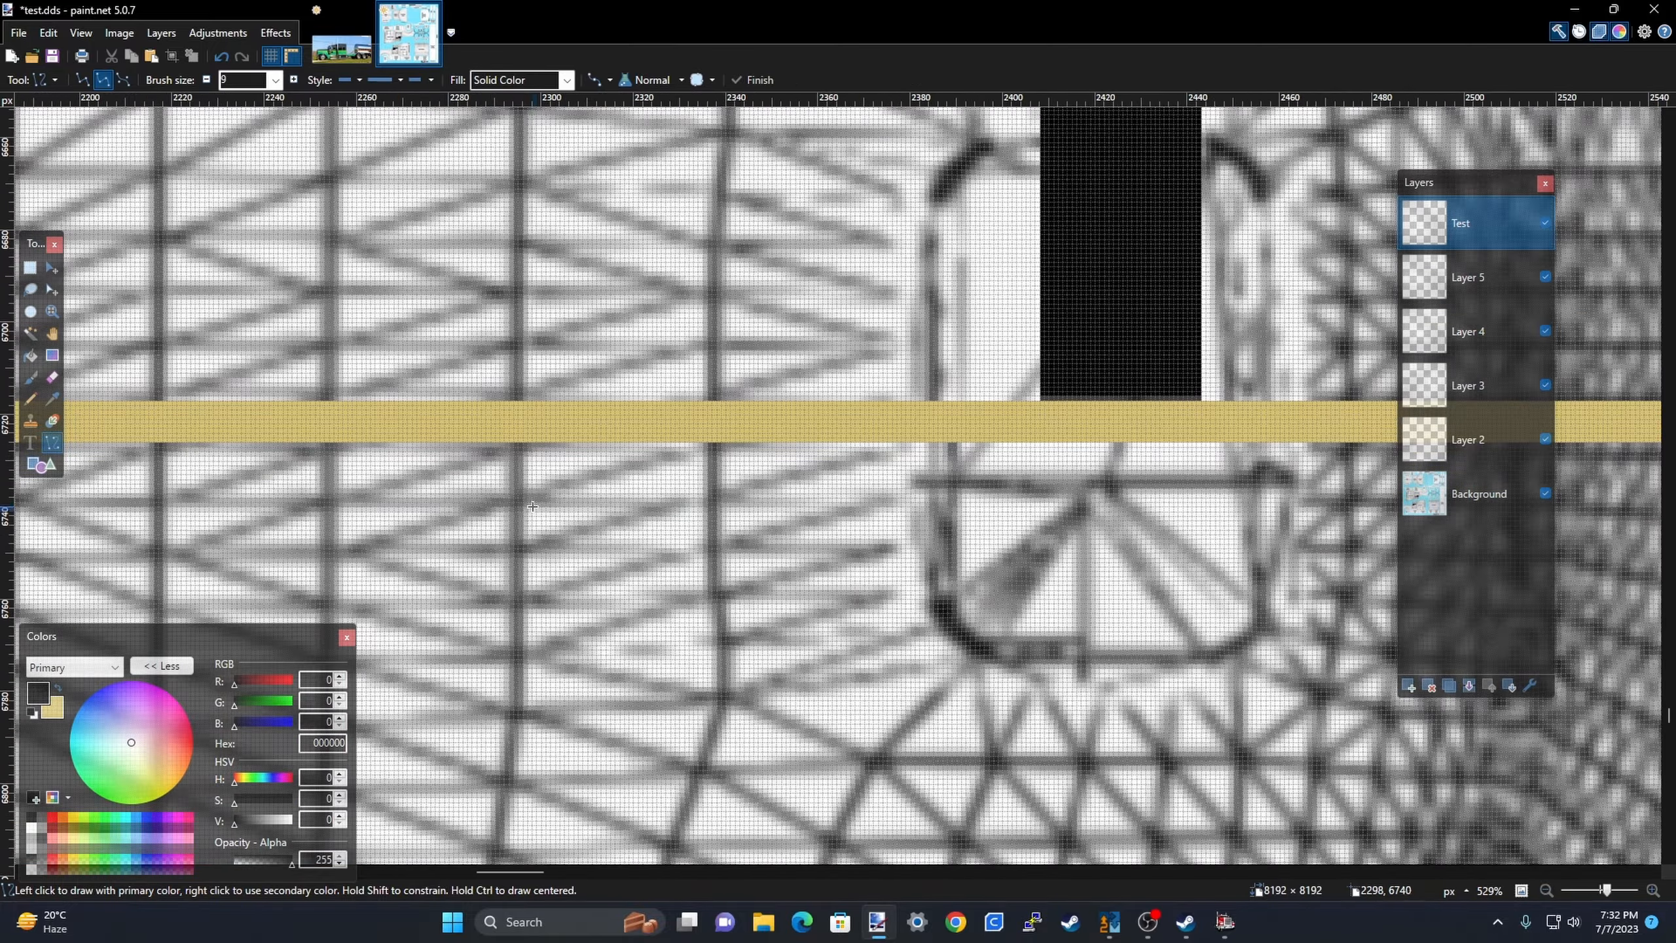
scroll(534, 498, "down", 11)
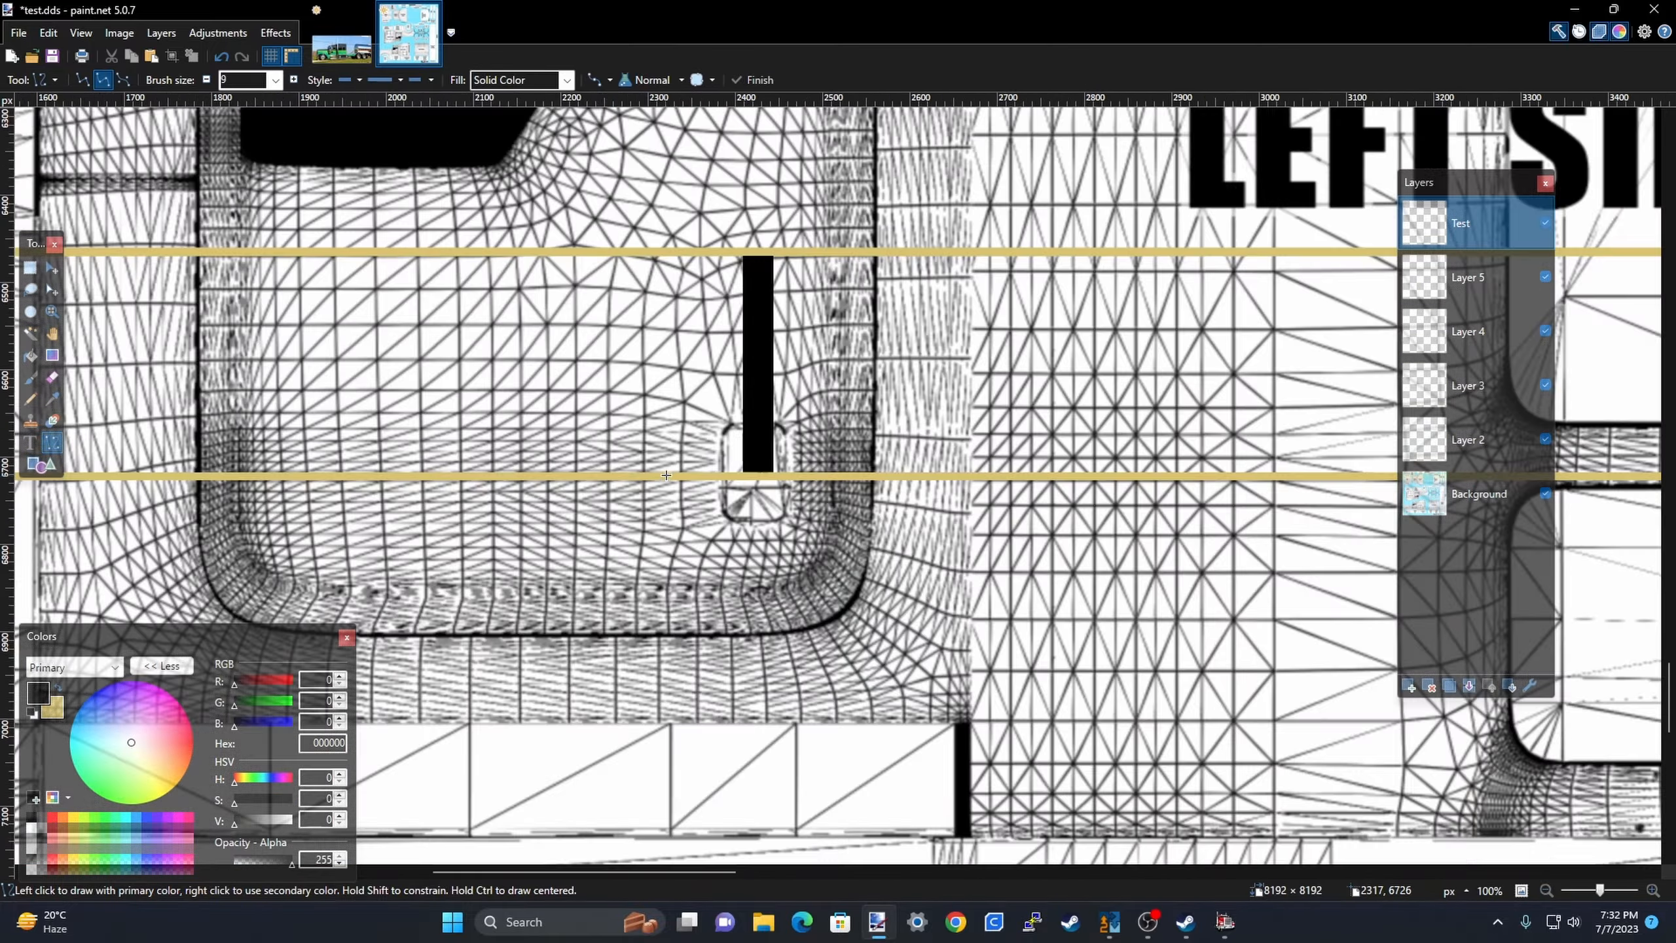
scroll(689, 412, "up", 11)
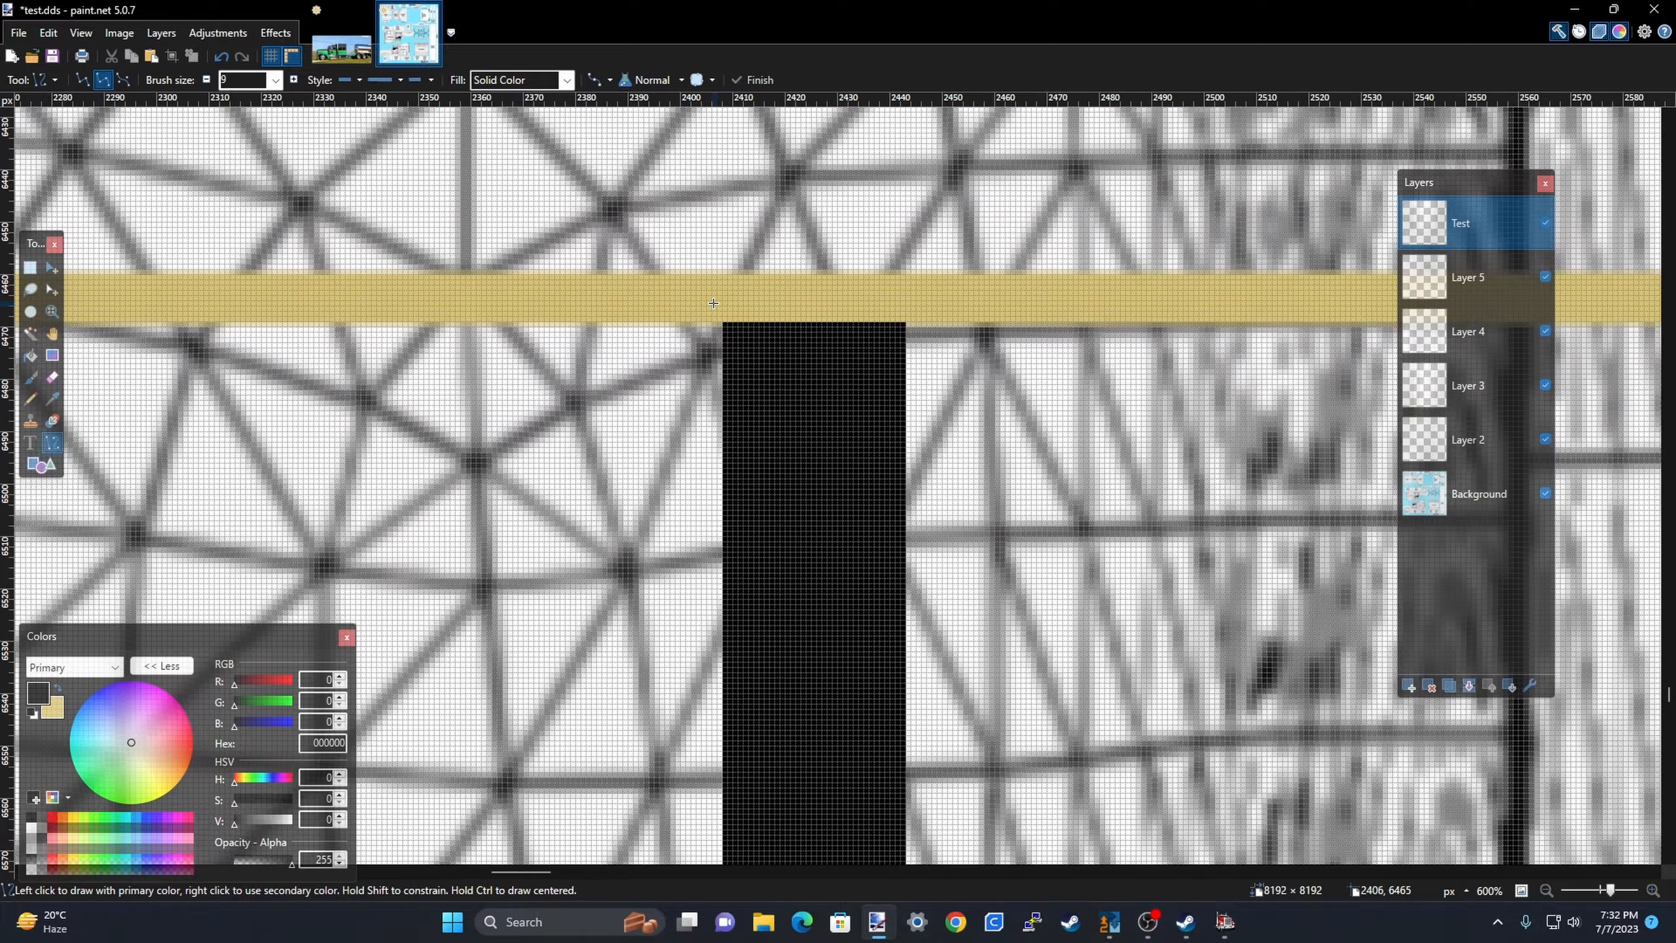
scroll(782, 291, "down", 12)
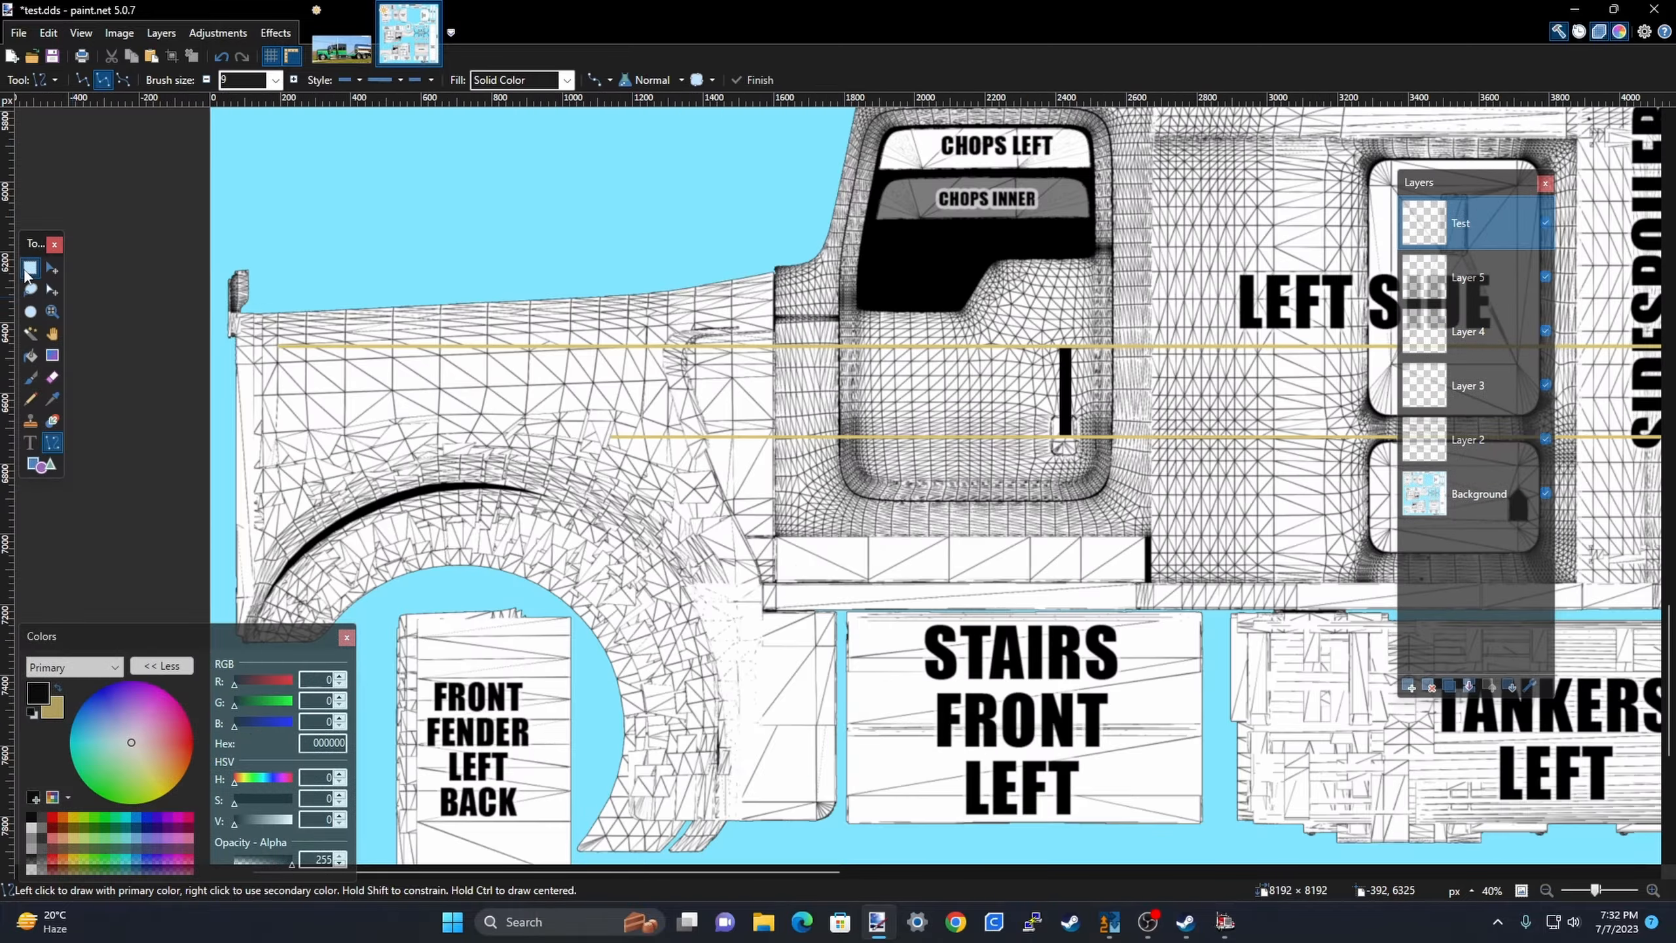
Select the upper gold line on Layer 2 across the hood, door and left side, and delete it.
left_click(27, 269)
left_click(1458, 447)
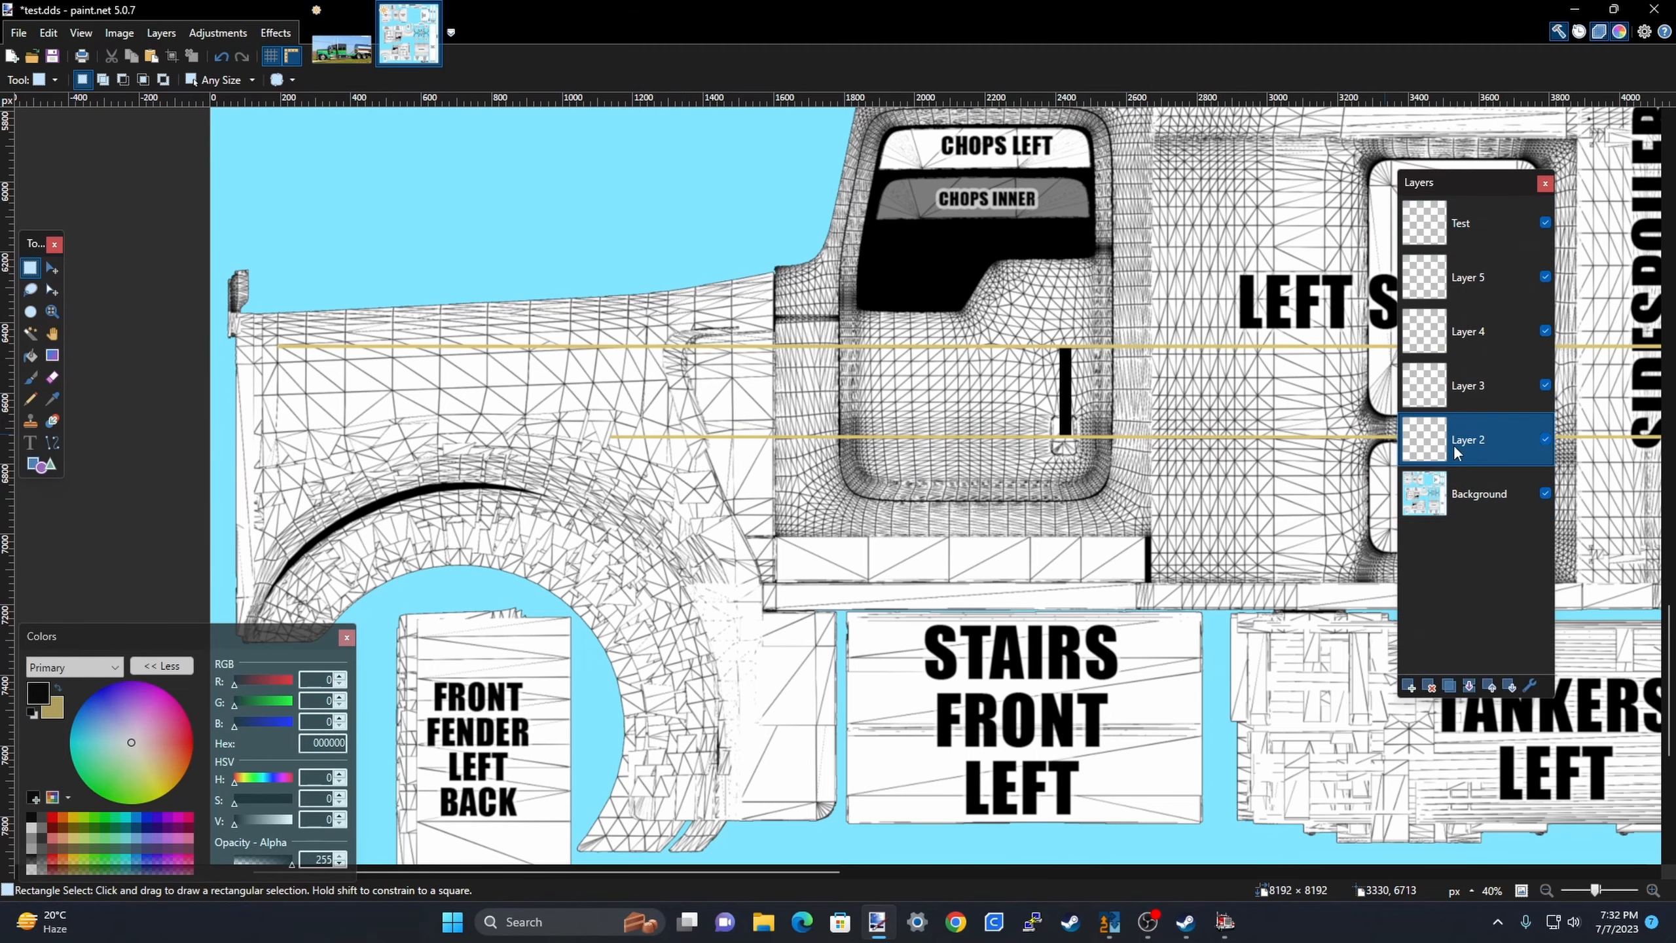
scroll(188, 323, "down", 2)
left_click_drag(242, 322, 1386, 365)
key("Delete")
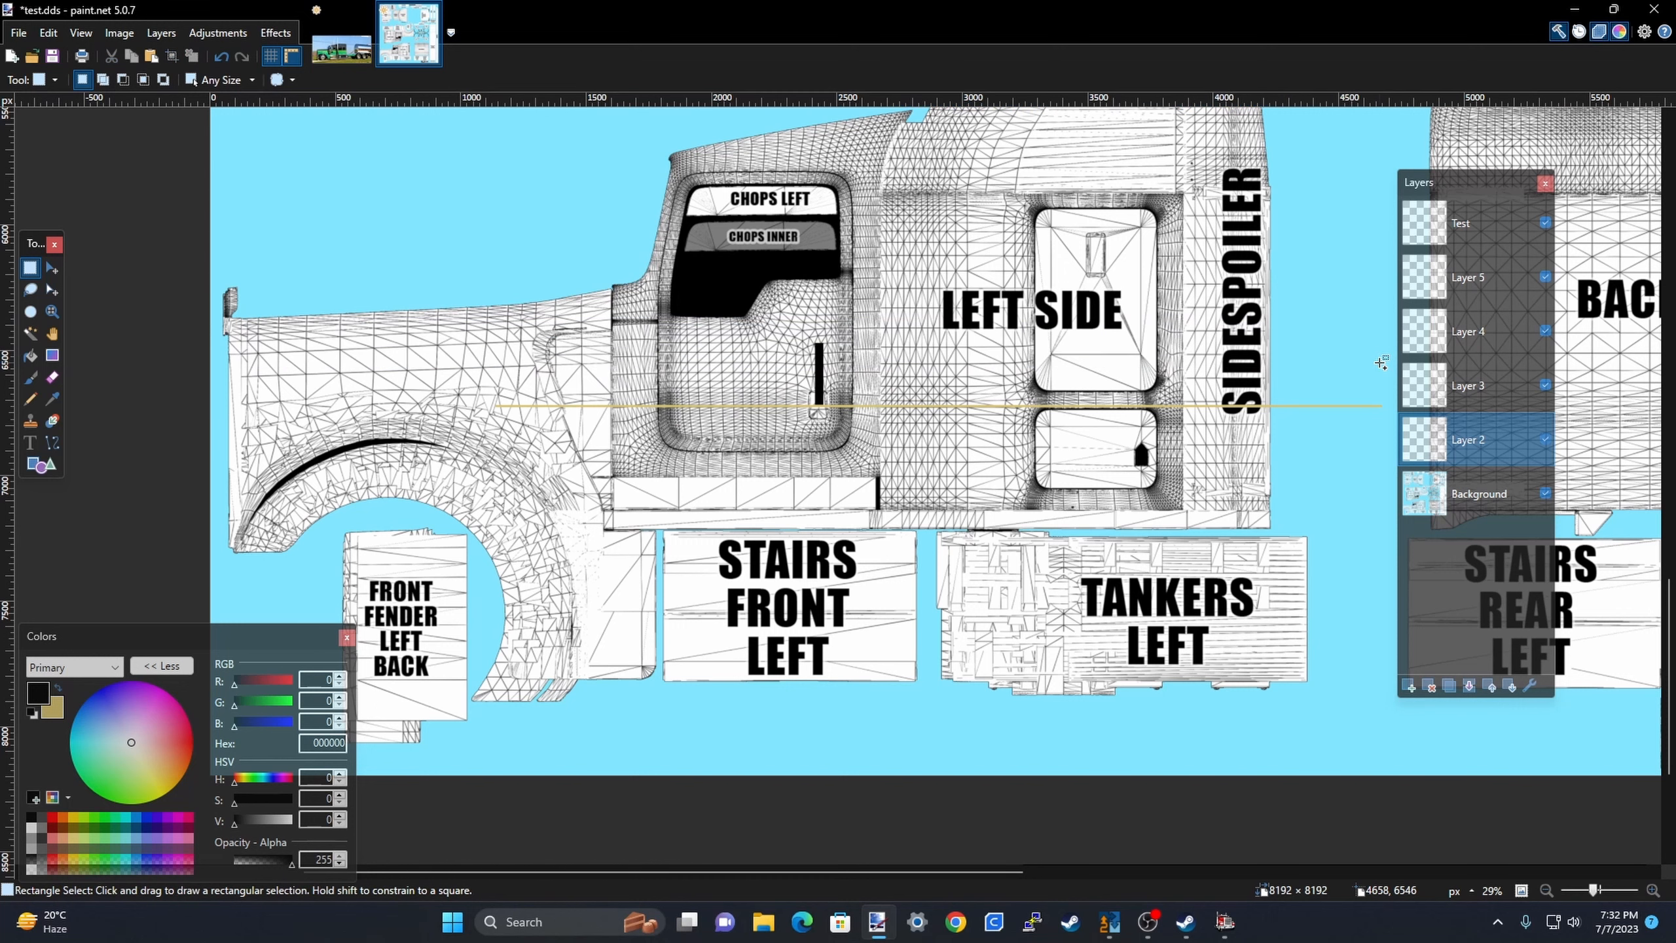
On Layer 2, draw a horizontal gold line about 4516 px long across the hood, door and left side with brush size 9.
left_click(53, 443)
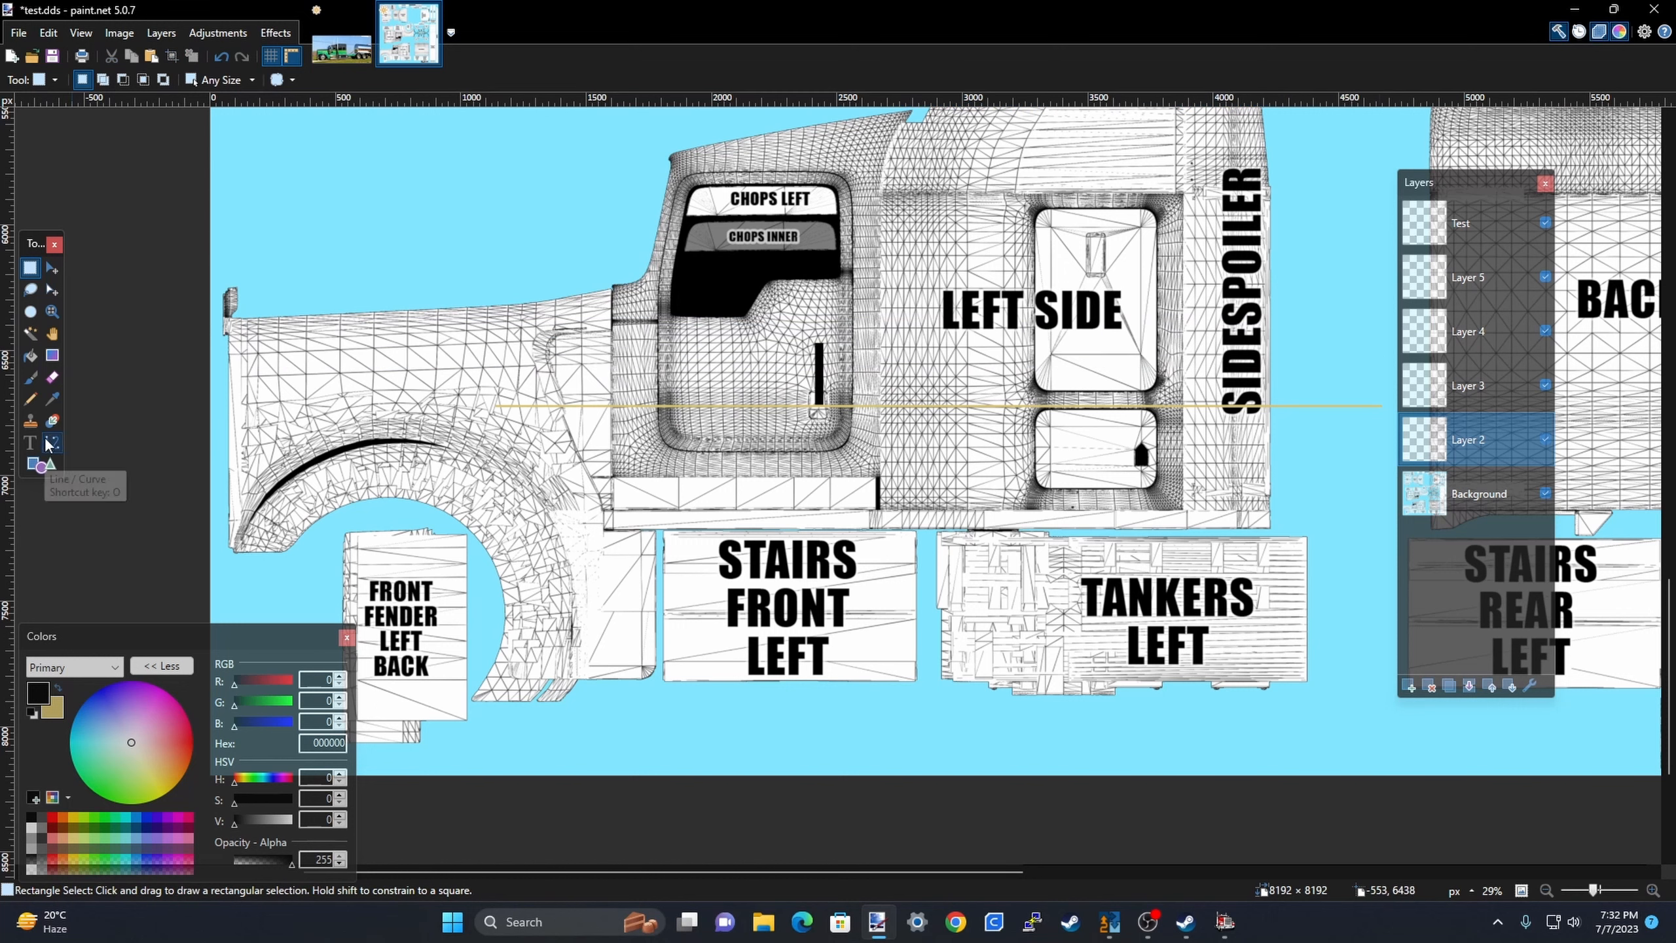
left_click(59, 688)
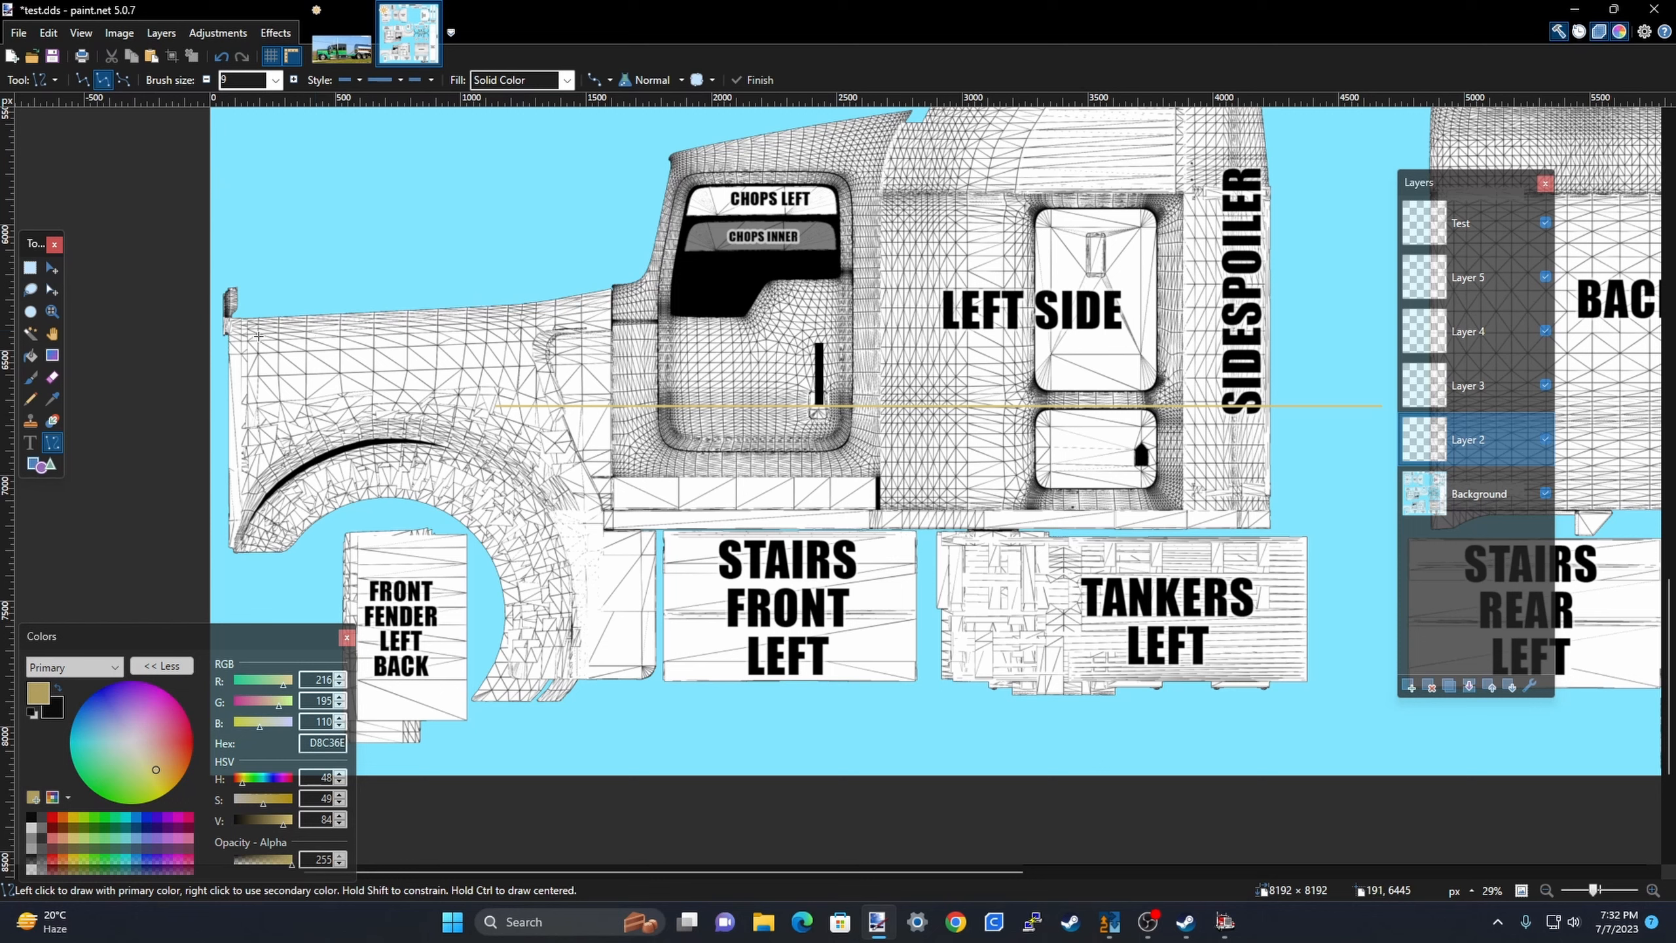
left_click_drag(256, 340, 1389, 340)
Move the new gold line down until its lower edge meets the upper end of the black measuring line.
scroll(858, 357, "up", 5)
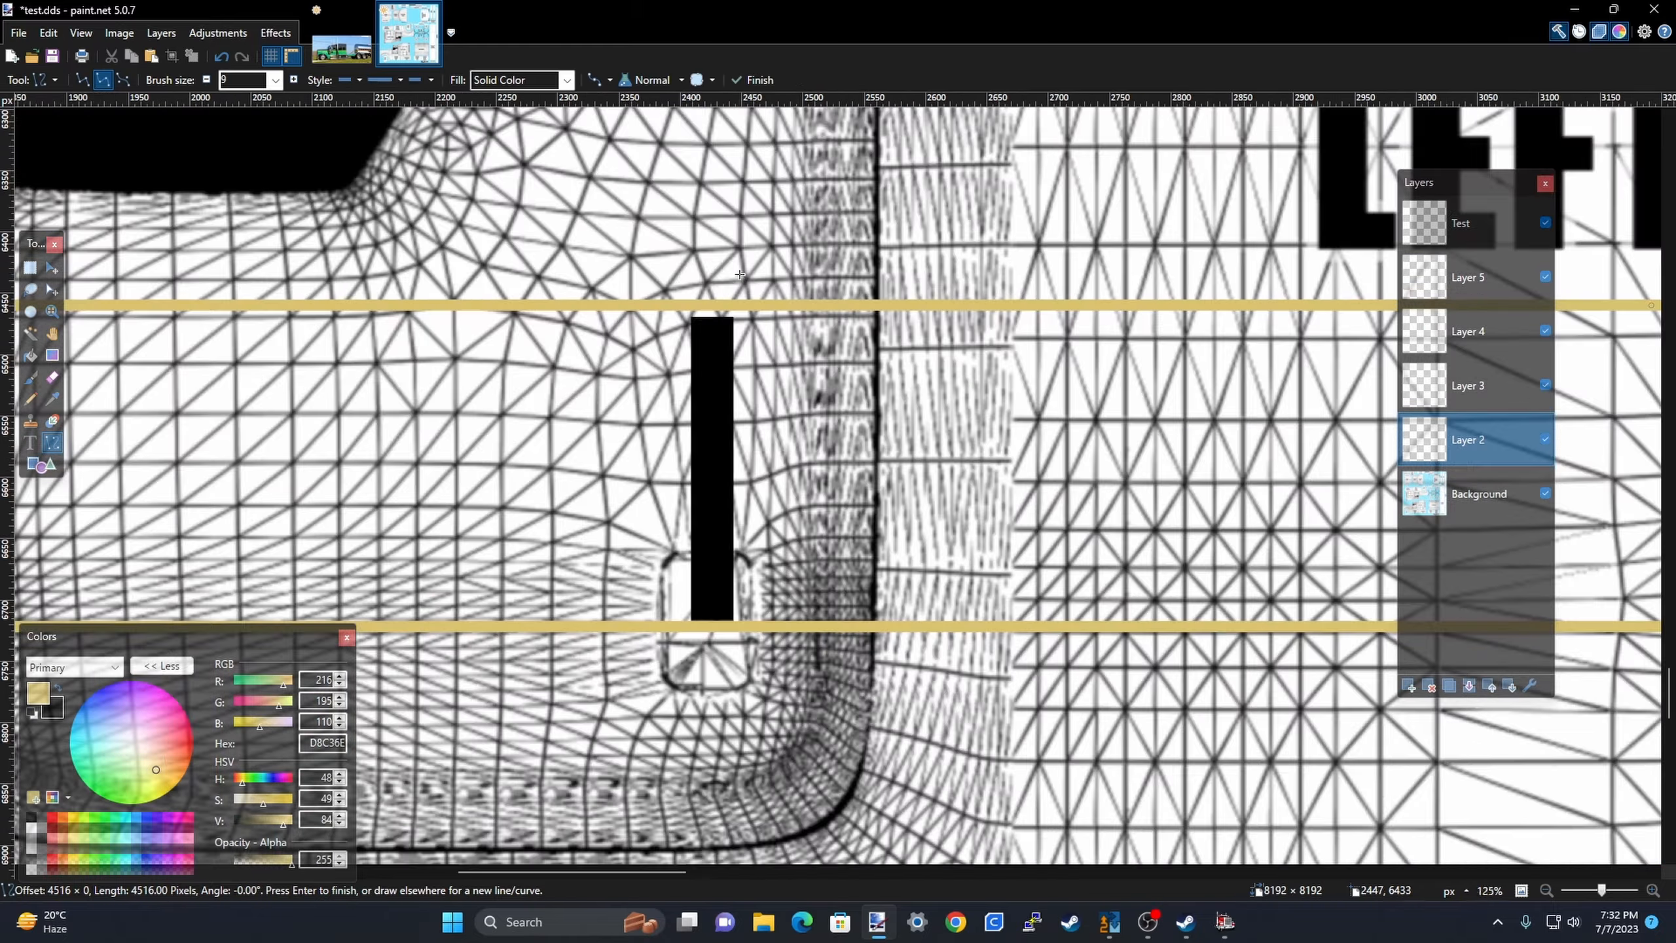
scroll(739, 274, "up", 5)
scroll(265, 341, "down", 4)
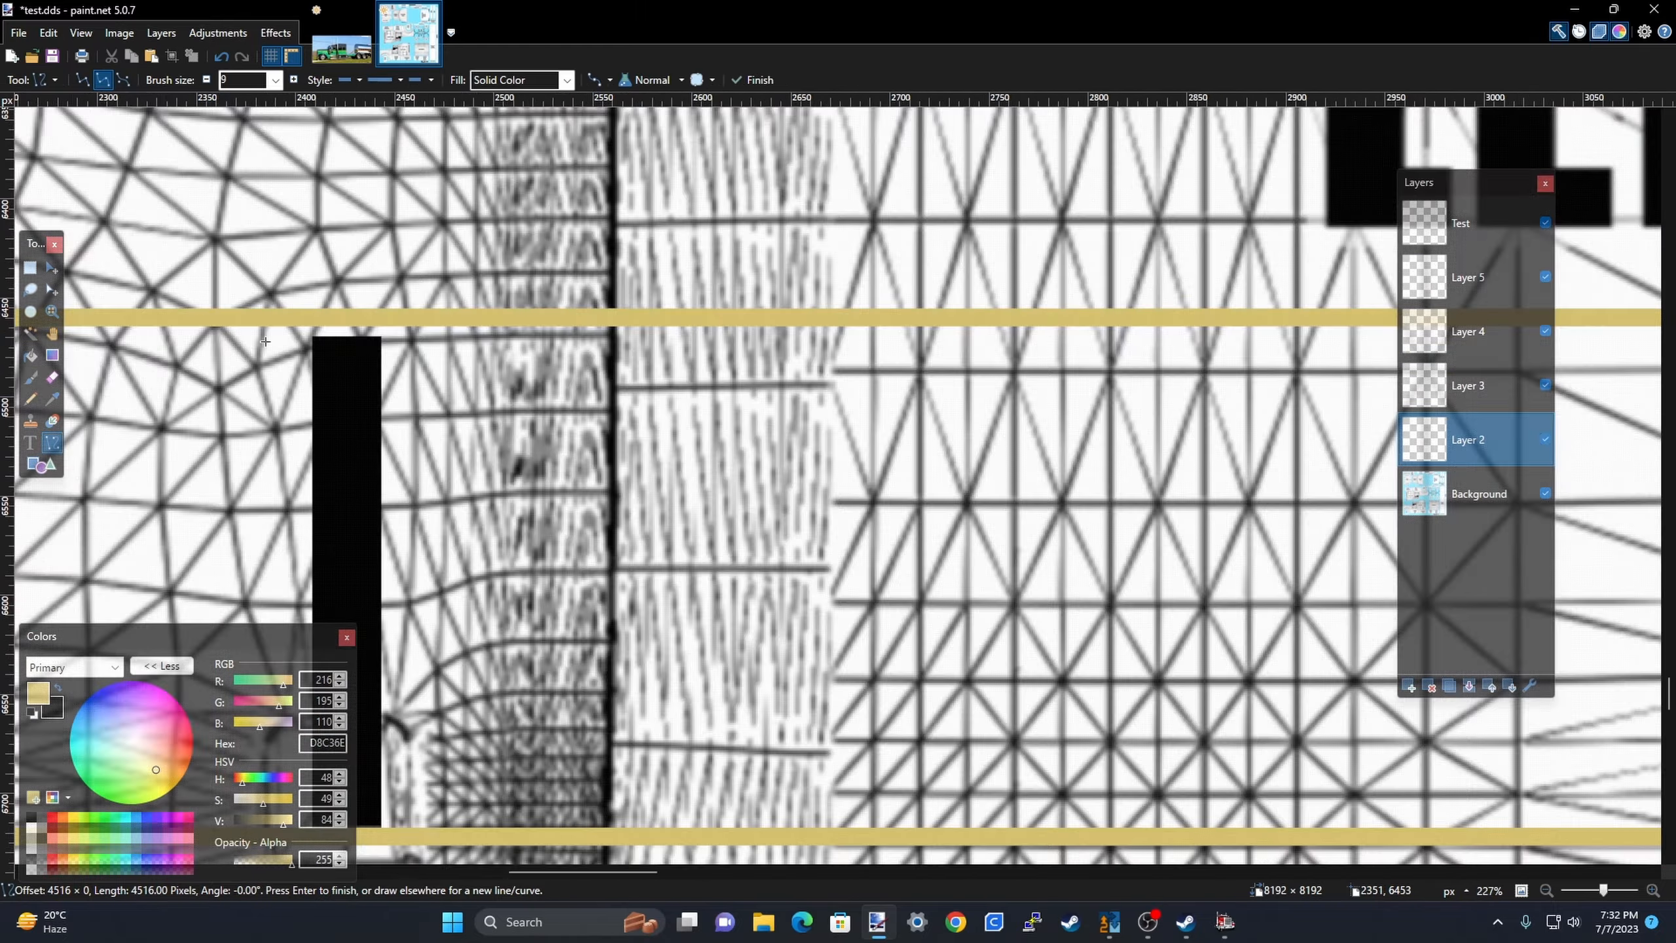
scroll(265, 341, "up", 6)
scroll(561, 236, "up", 2)
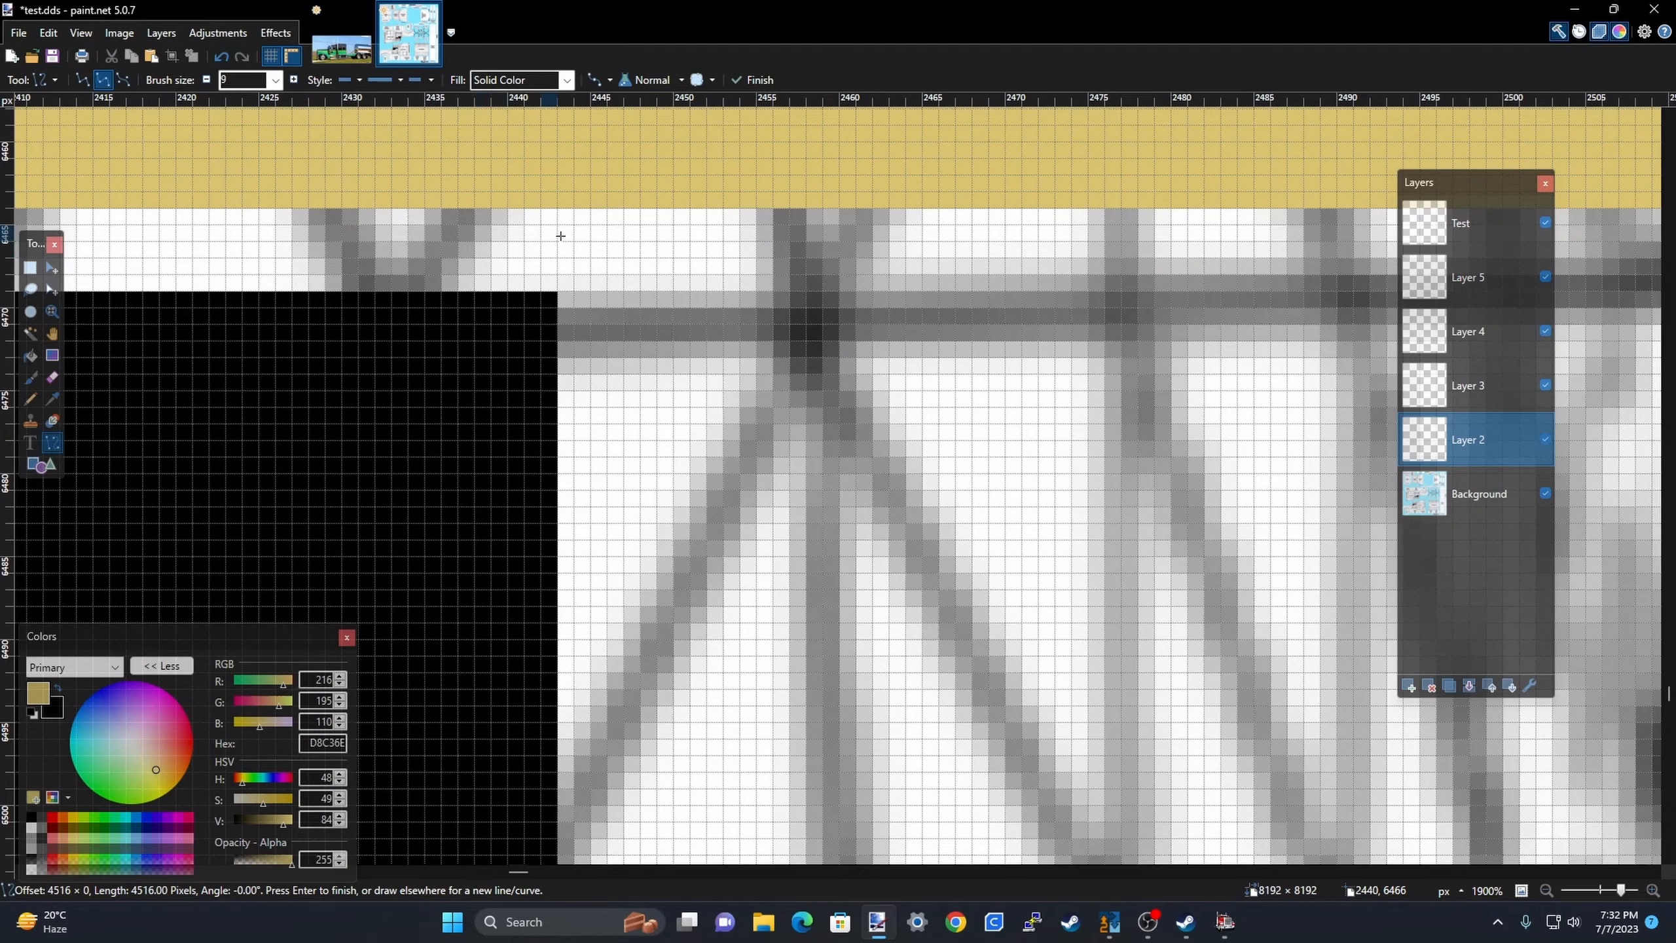
scroll(551, 255, "down", 10)
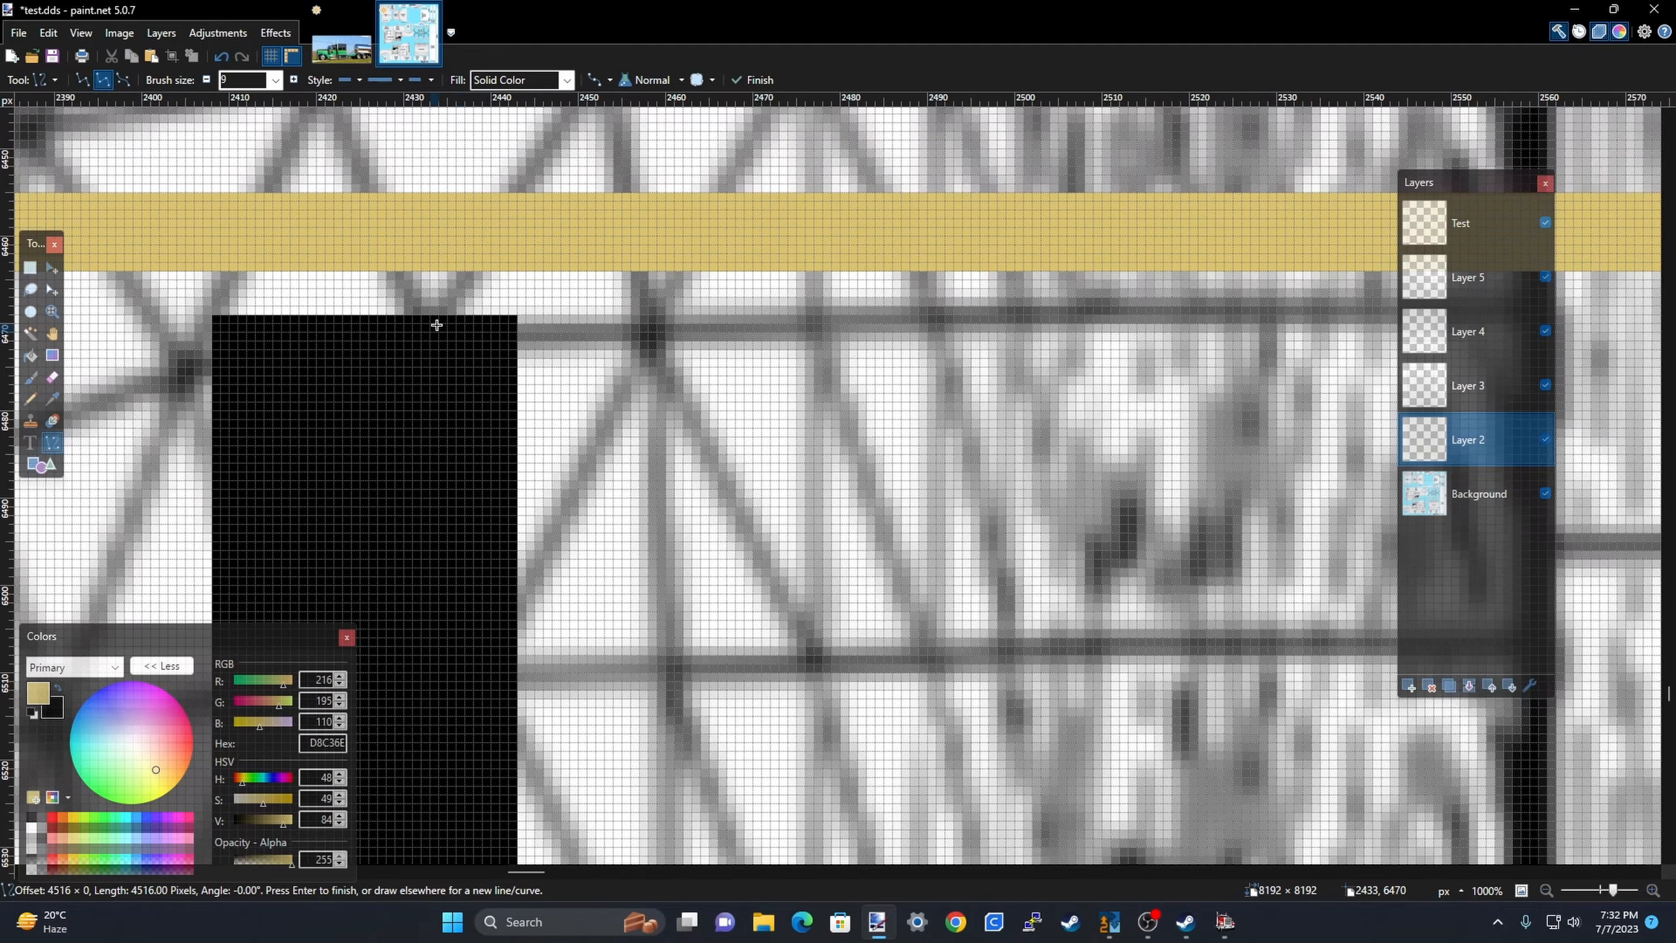
scroll(344, 317, "down", 4)
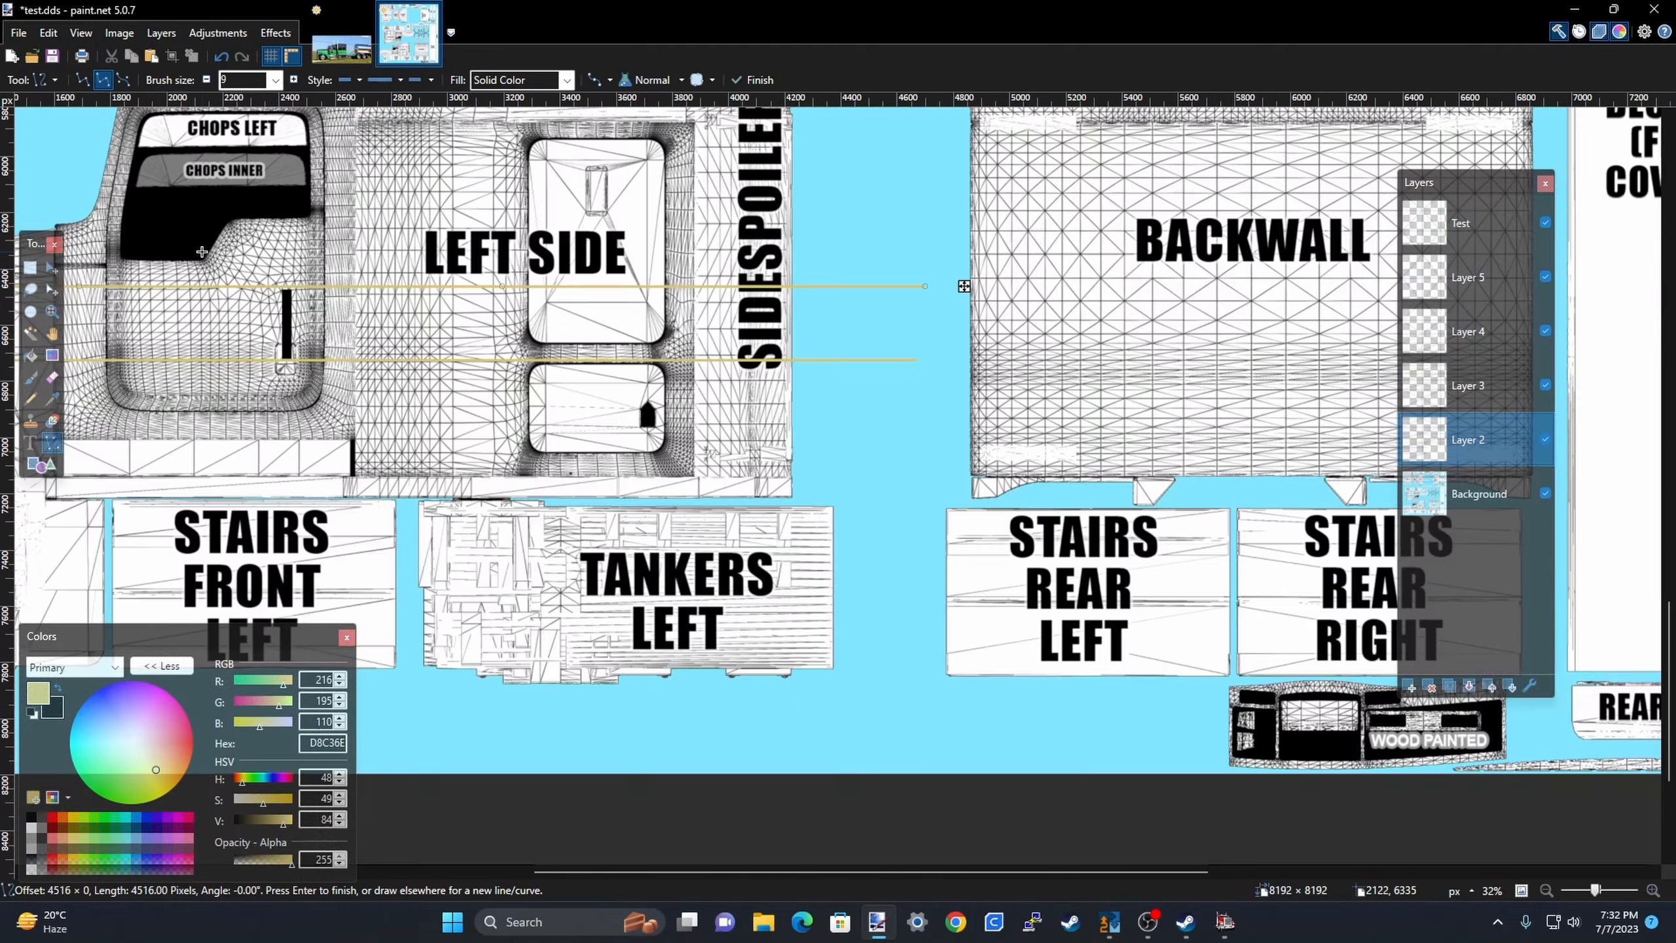
scroll(895, 291, "up", 10)
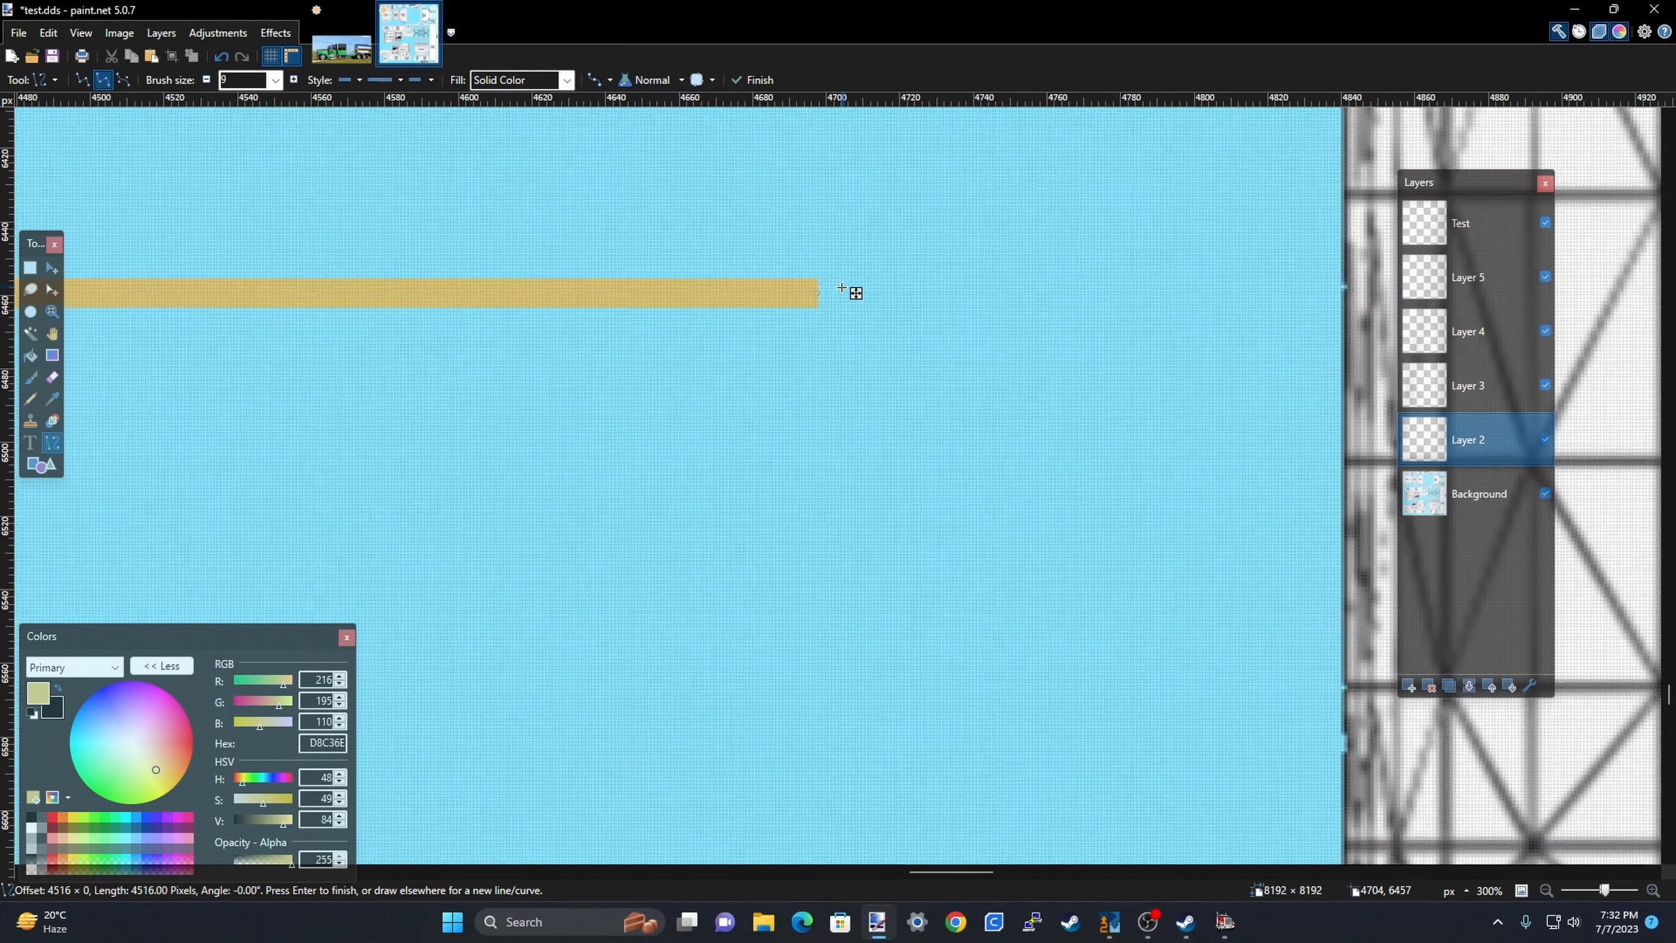
scroll(842, 297, "up", 3)
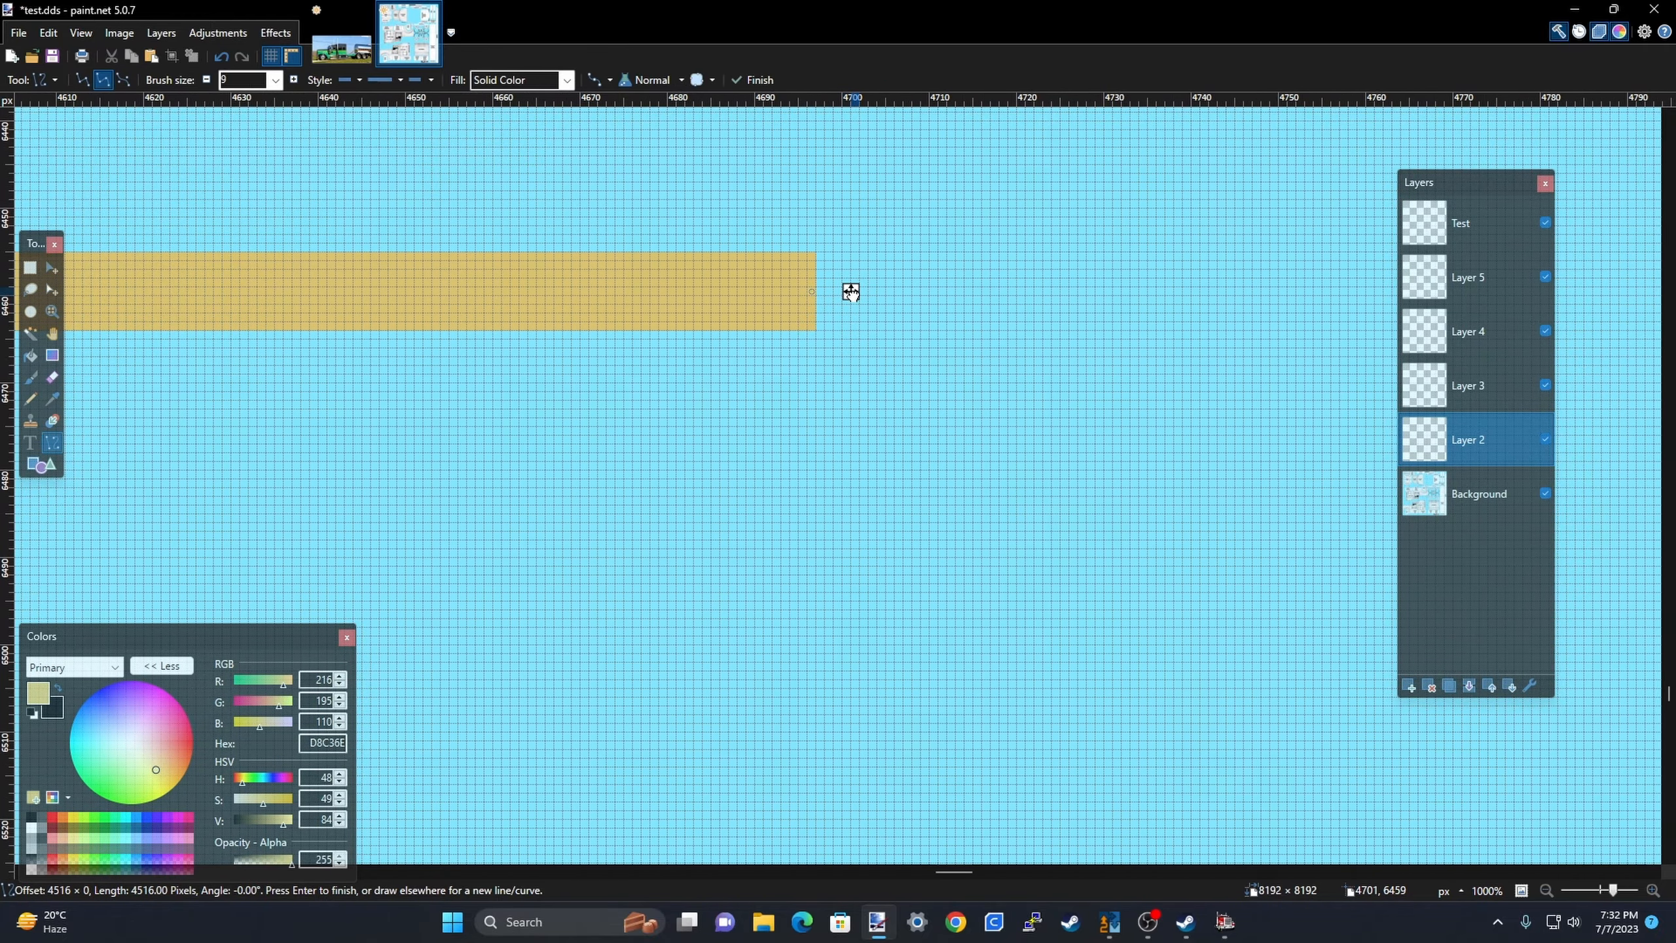
scroll(850, 293, "up", 3)
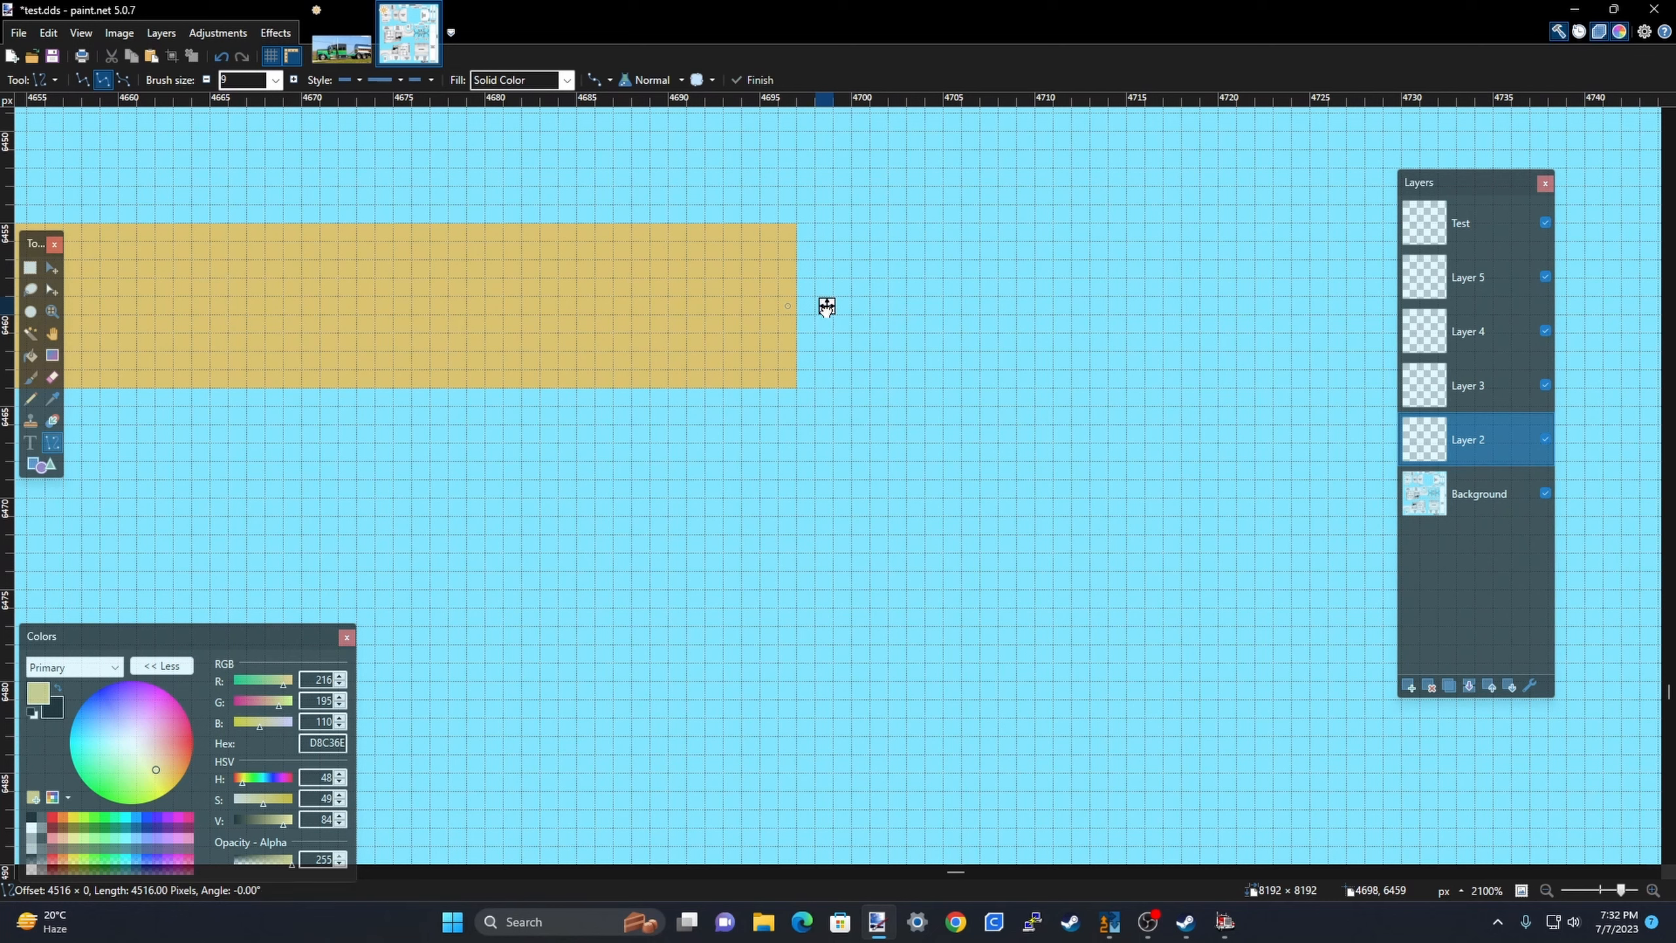
left_click_drag(827, 307, 827, 396)
scroll(1022, 326, "down", 2)
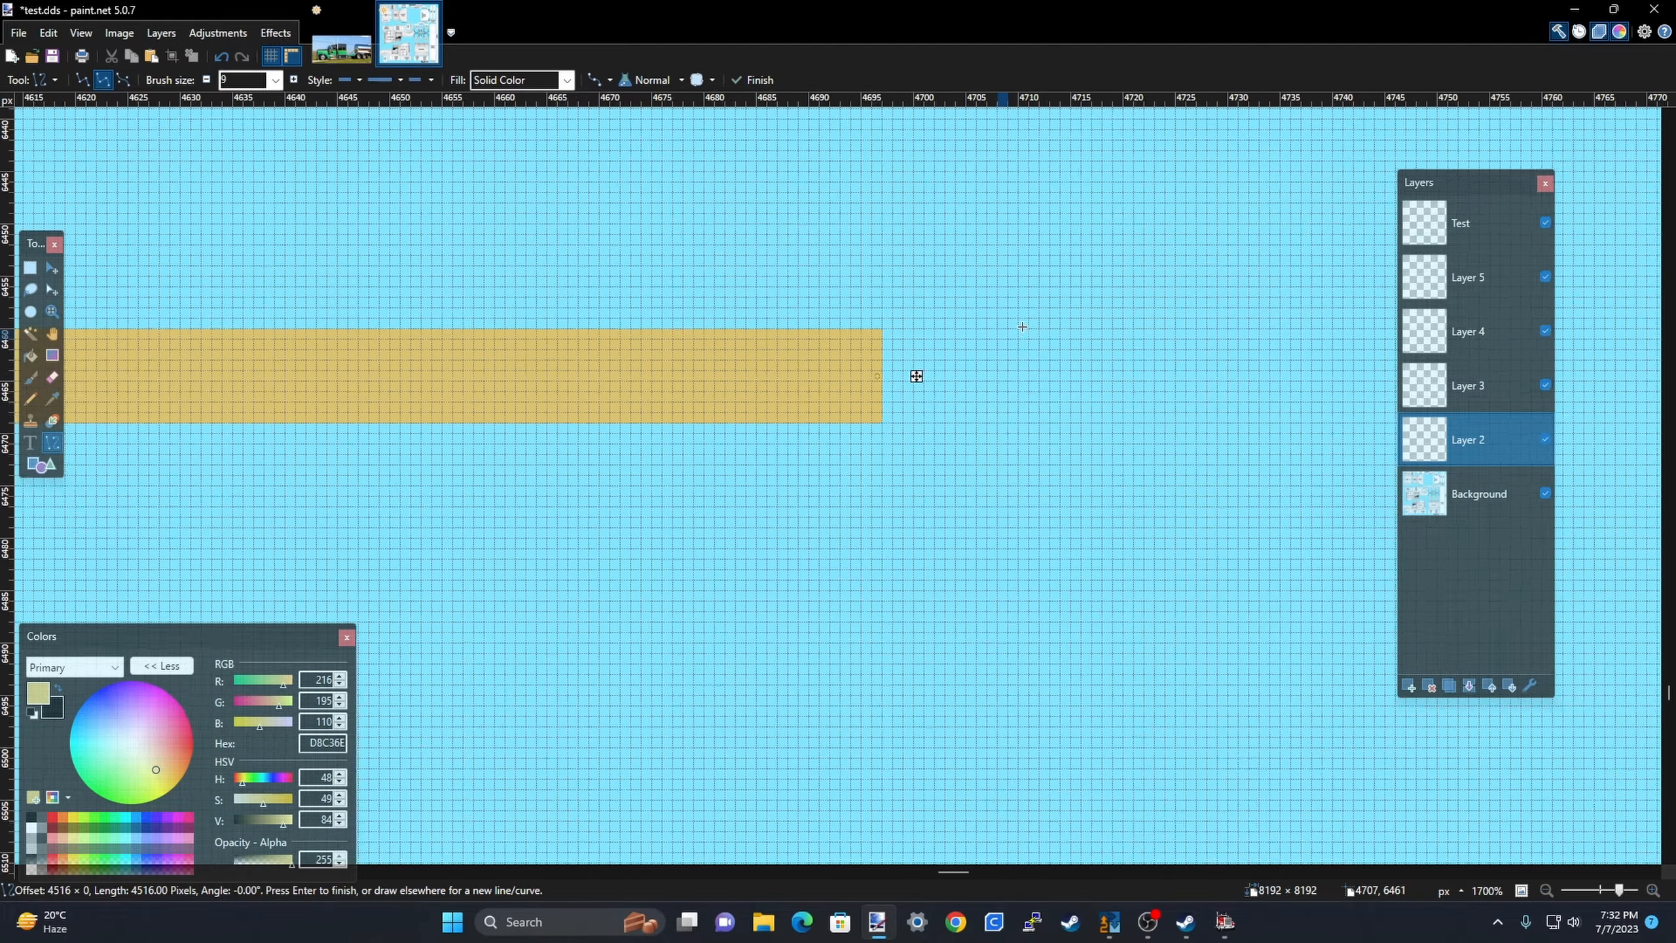
scroll(1022, 326, "down", 15)
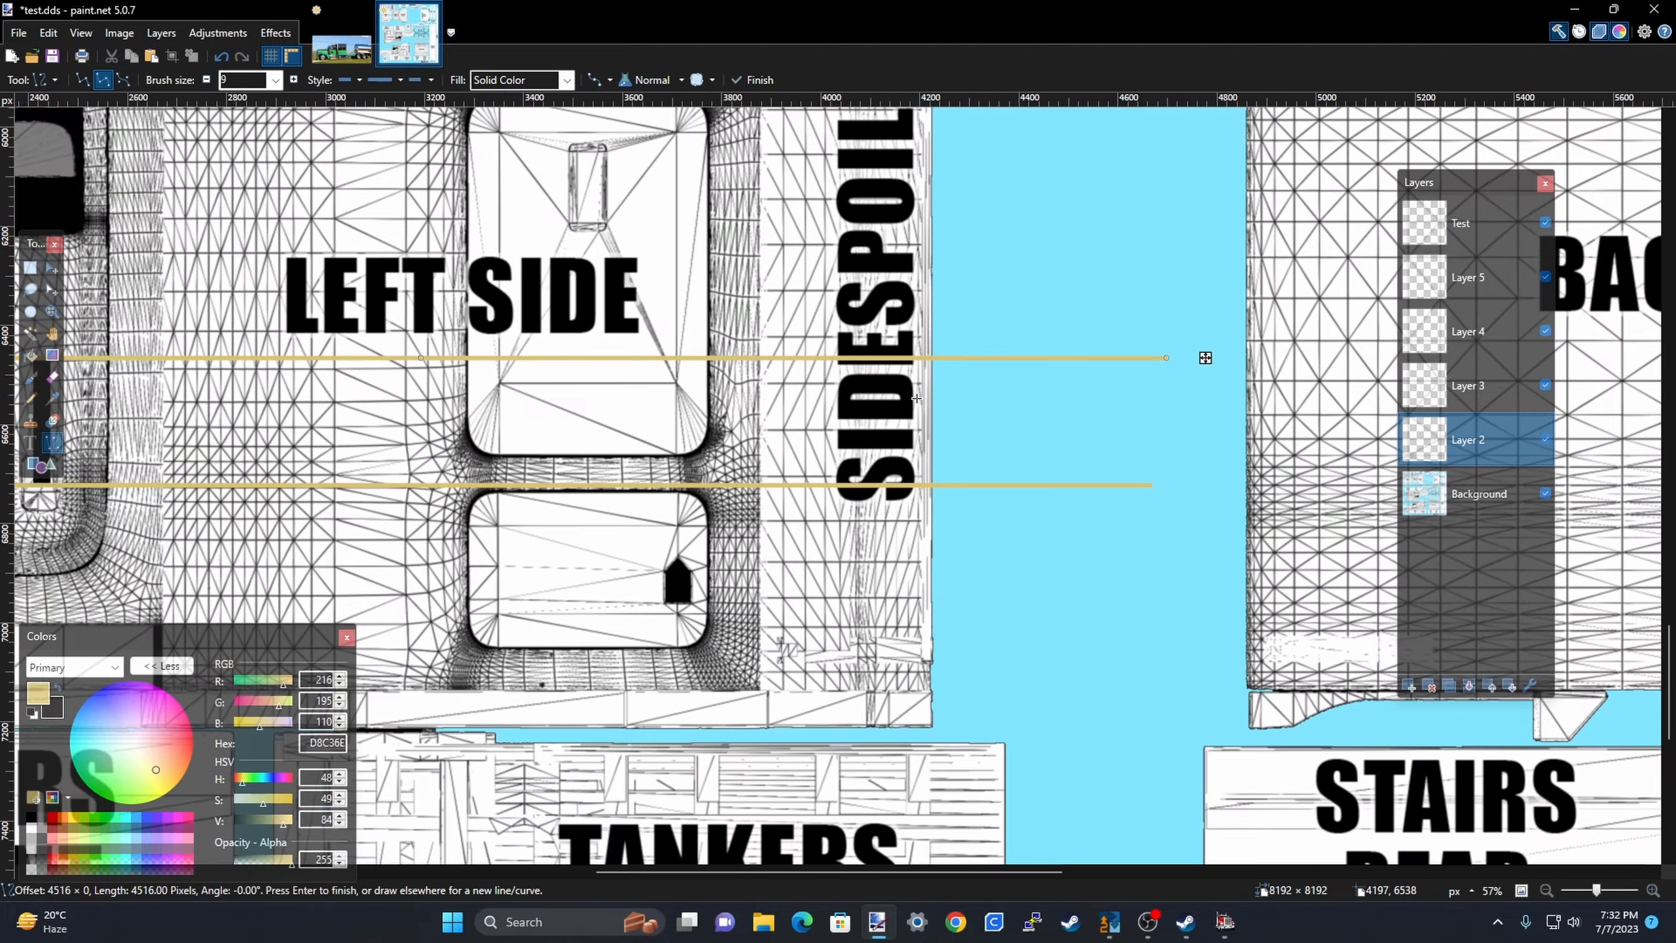
scroll(917, 398, "down", 1)
scroll(494, 344, "up", 6)
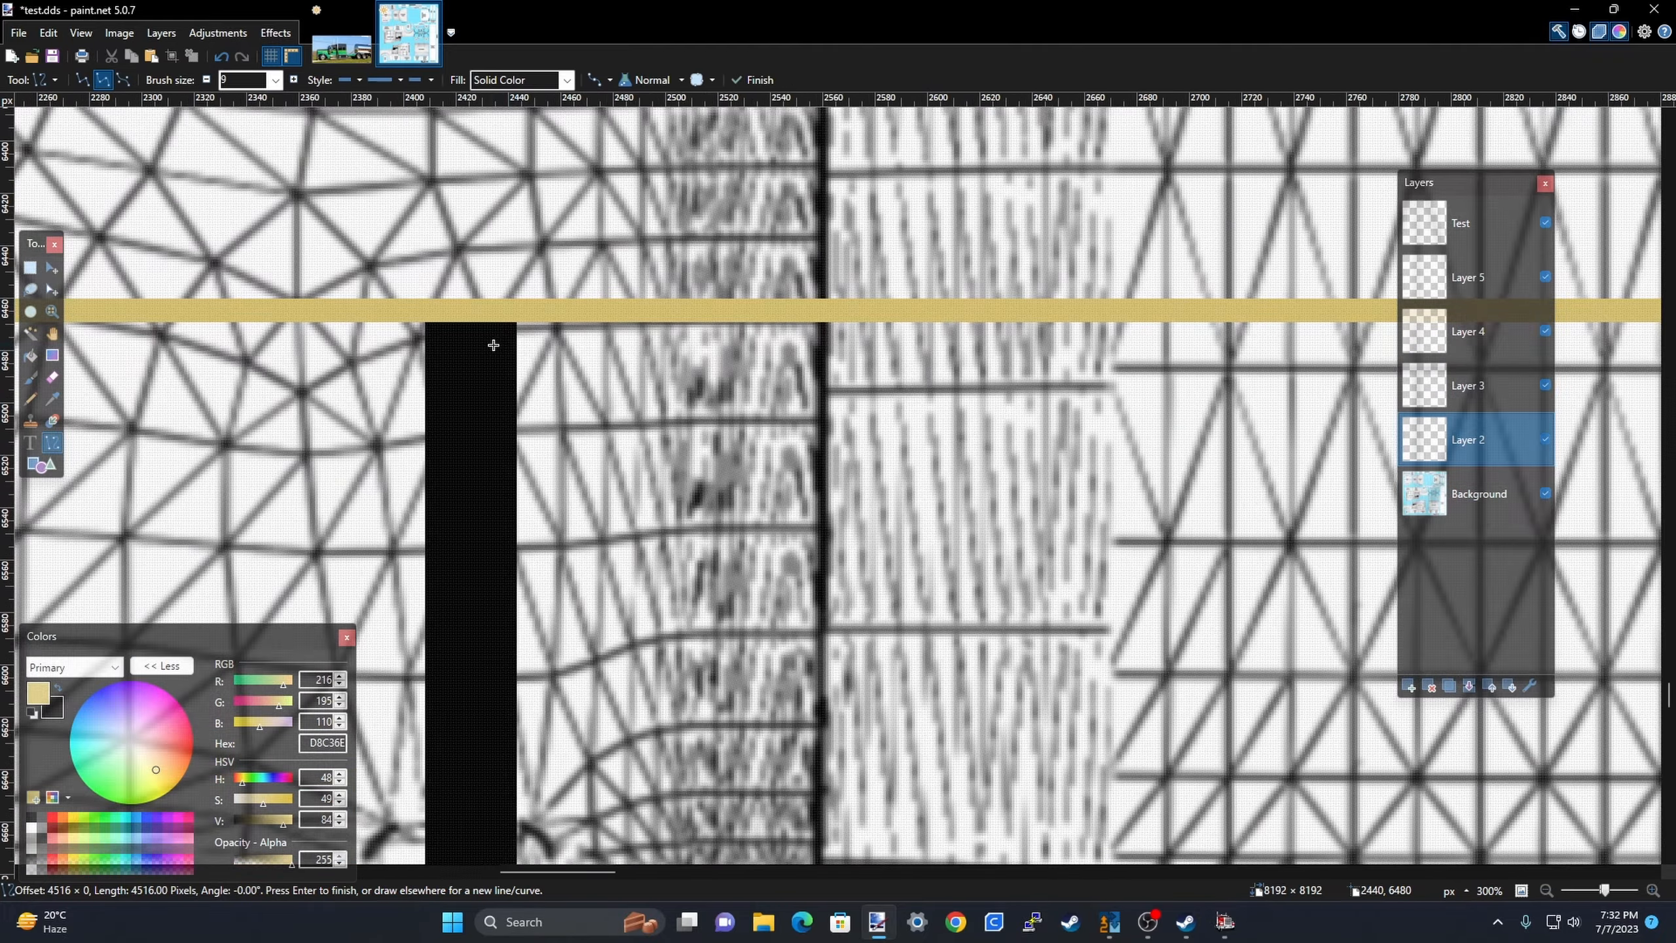
scroll(494, 345, "down", 4)
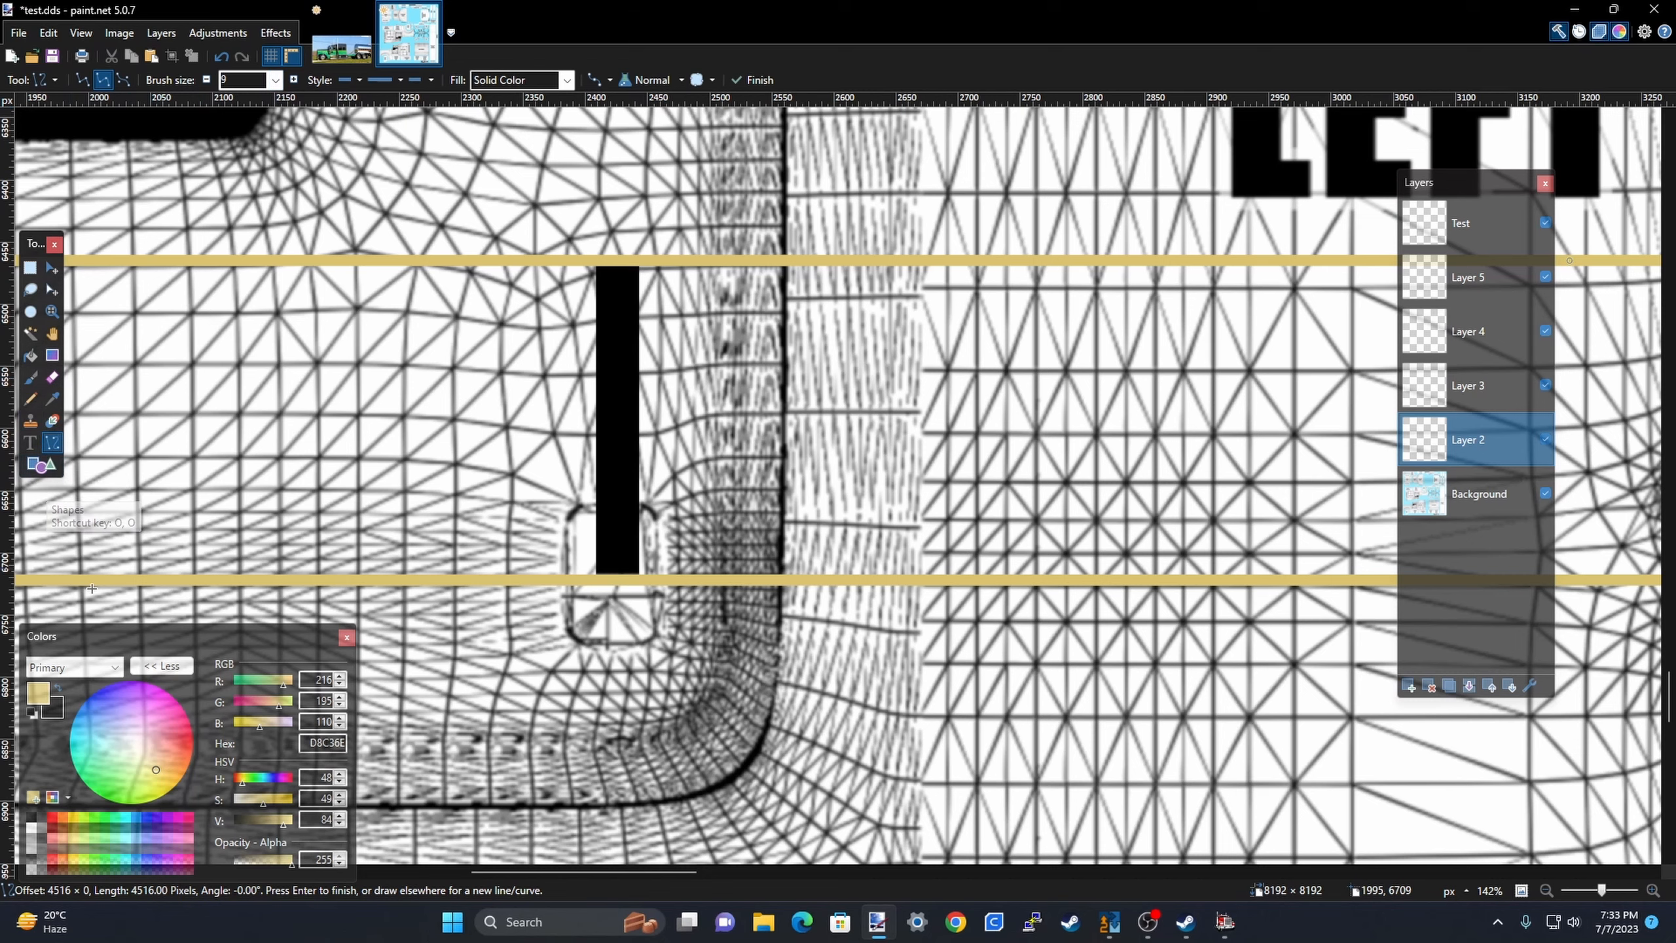
left_click(59, 688)
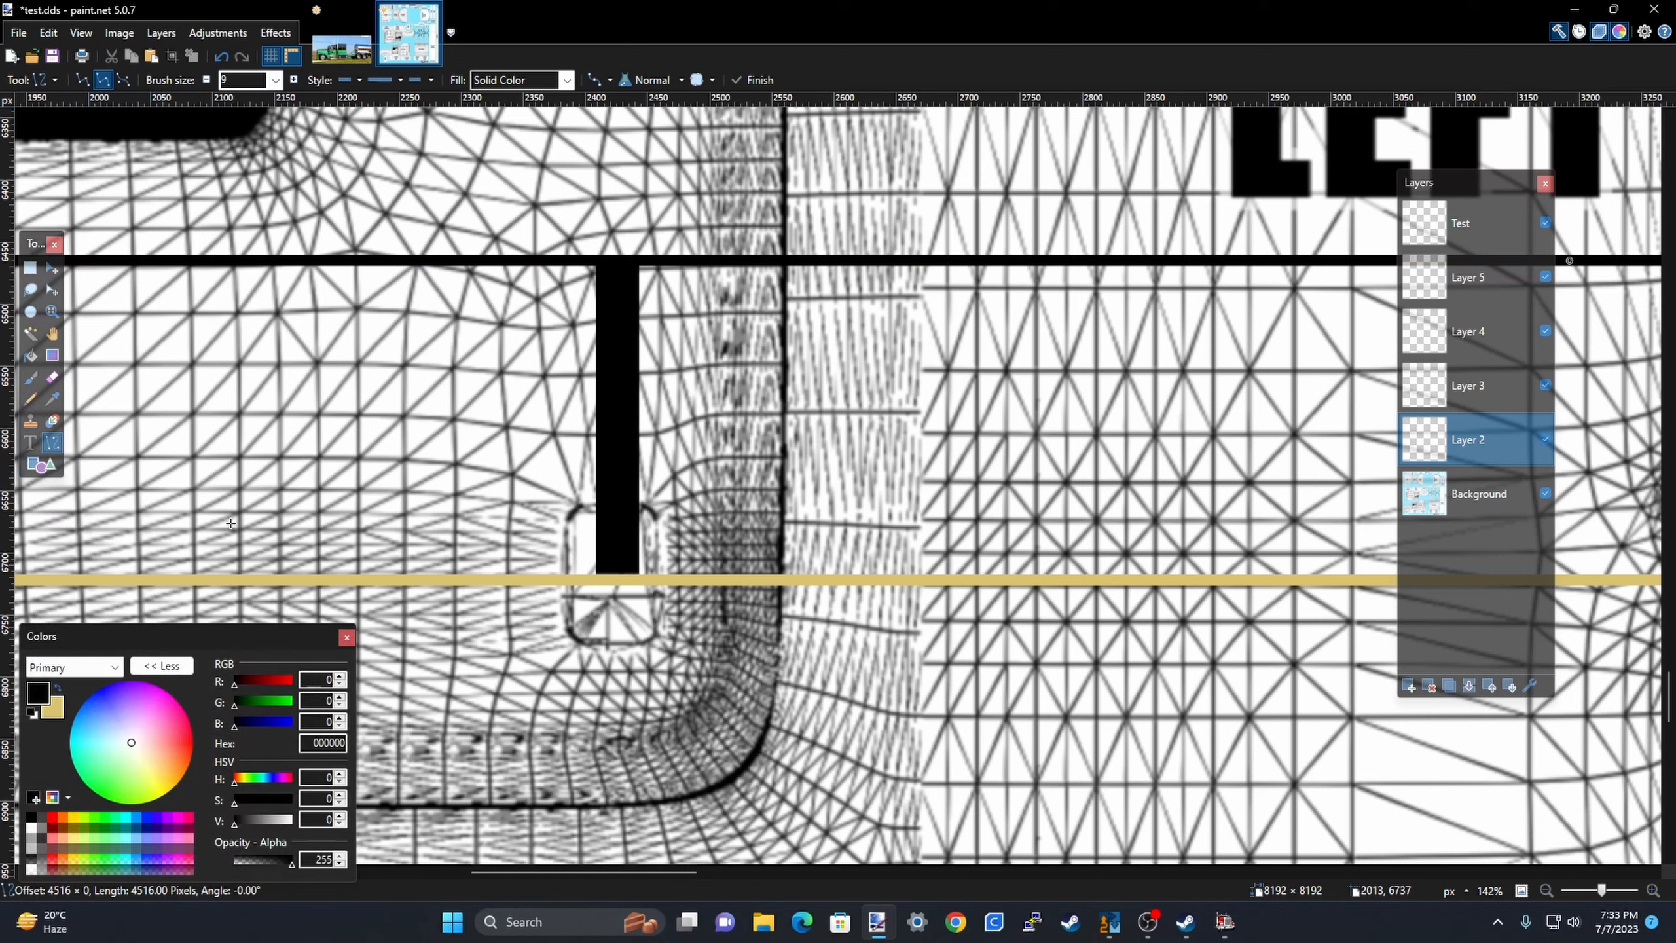
left_click(1470, 223)
scroll(846, 235, "up", 3)
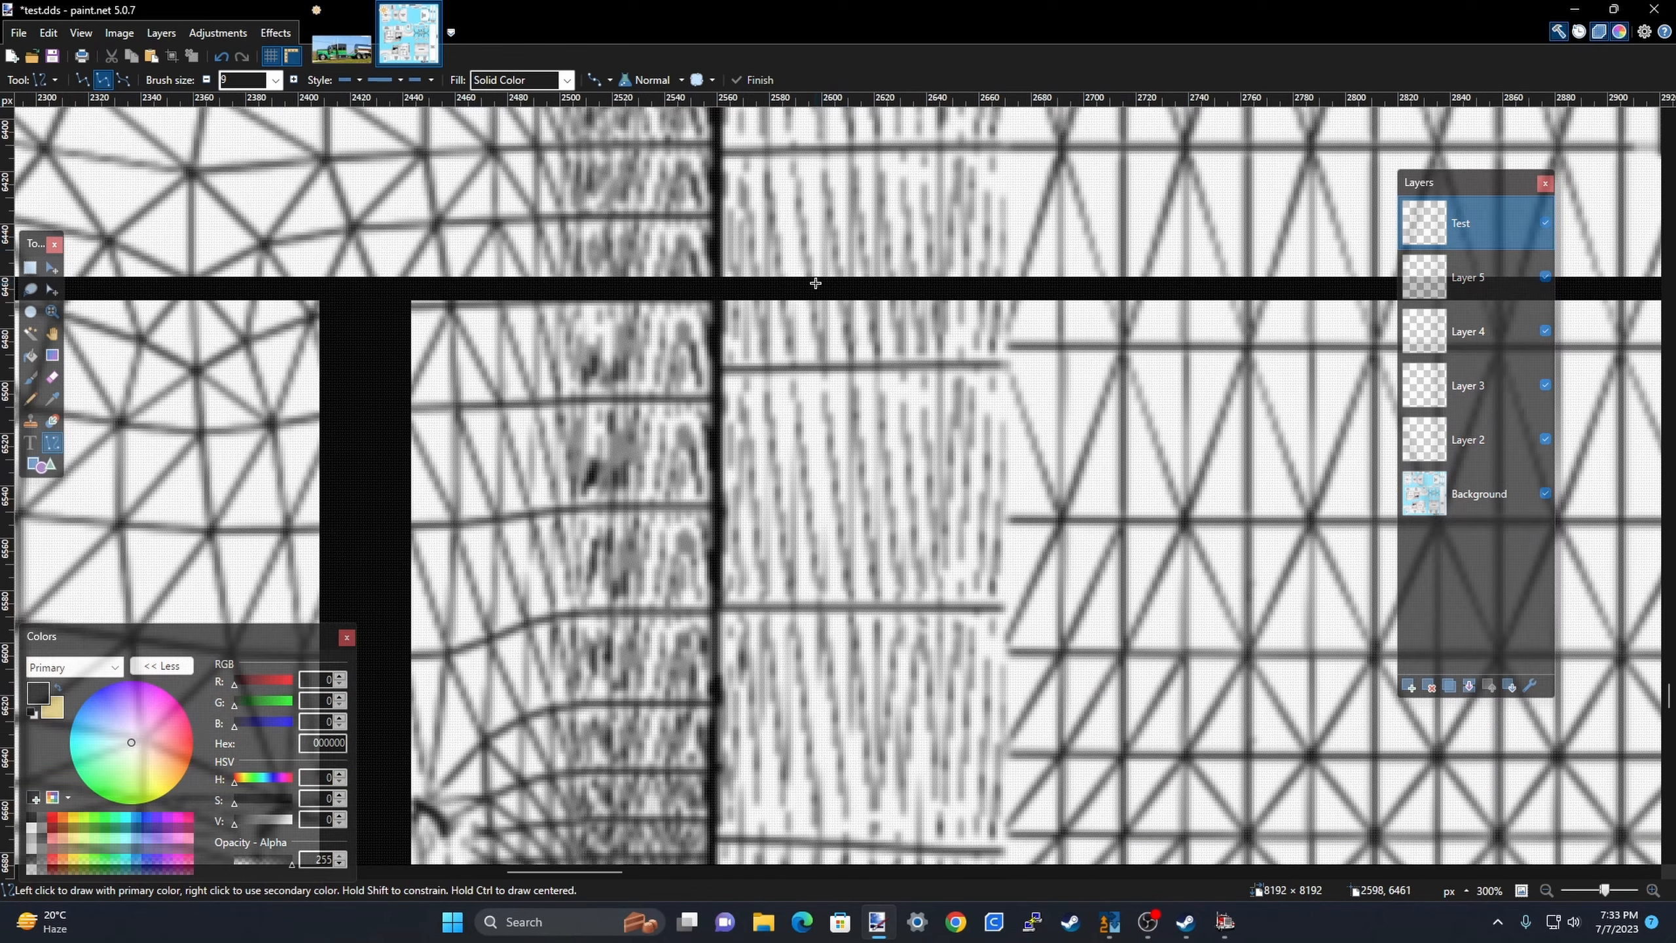
scroll(815, 283, "down", 4)
key("ctrl+z")
key("ctrl+z")
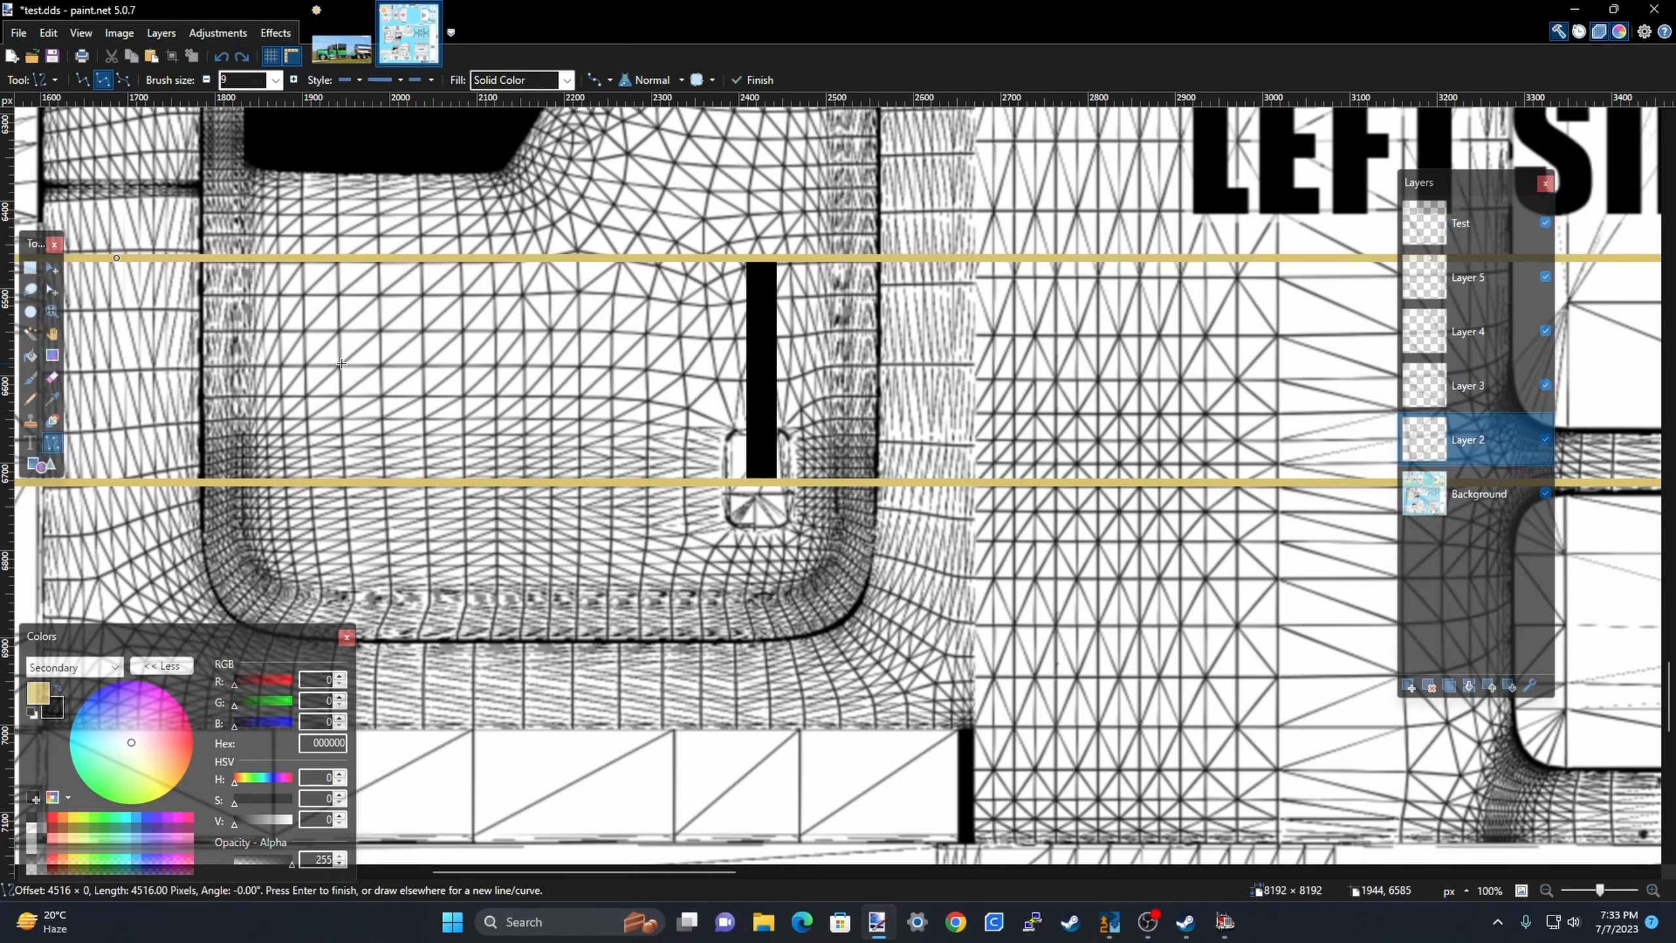
Commit the gold line and draw a vertical black line 73 px long on the Test layer, running down from it beside the measuring line.
key("Return")
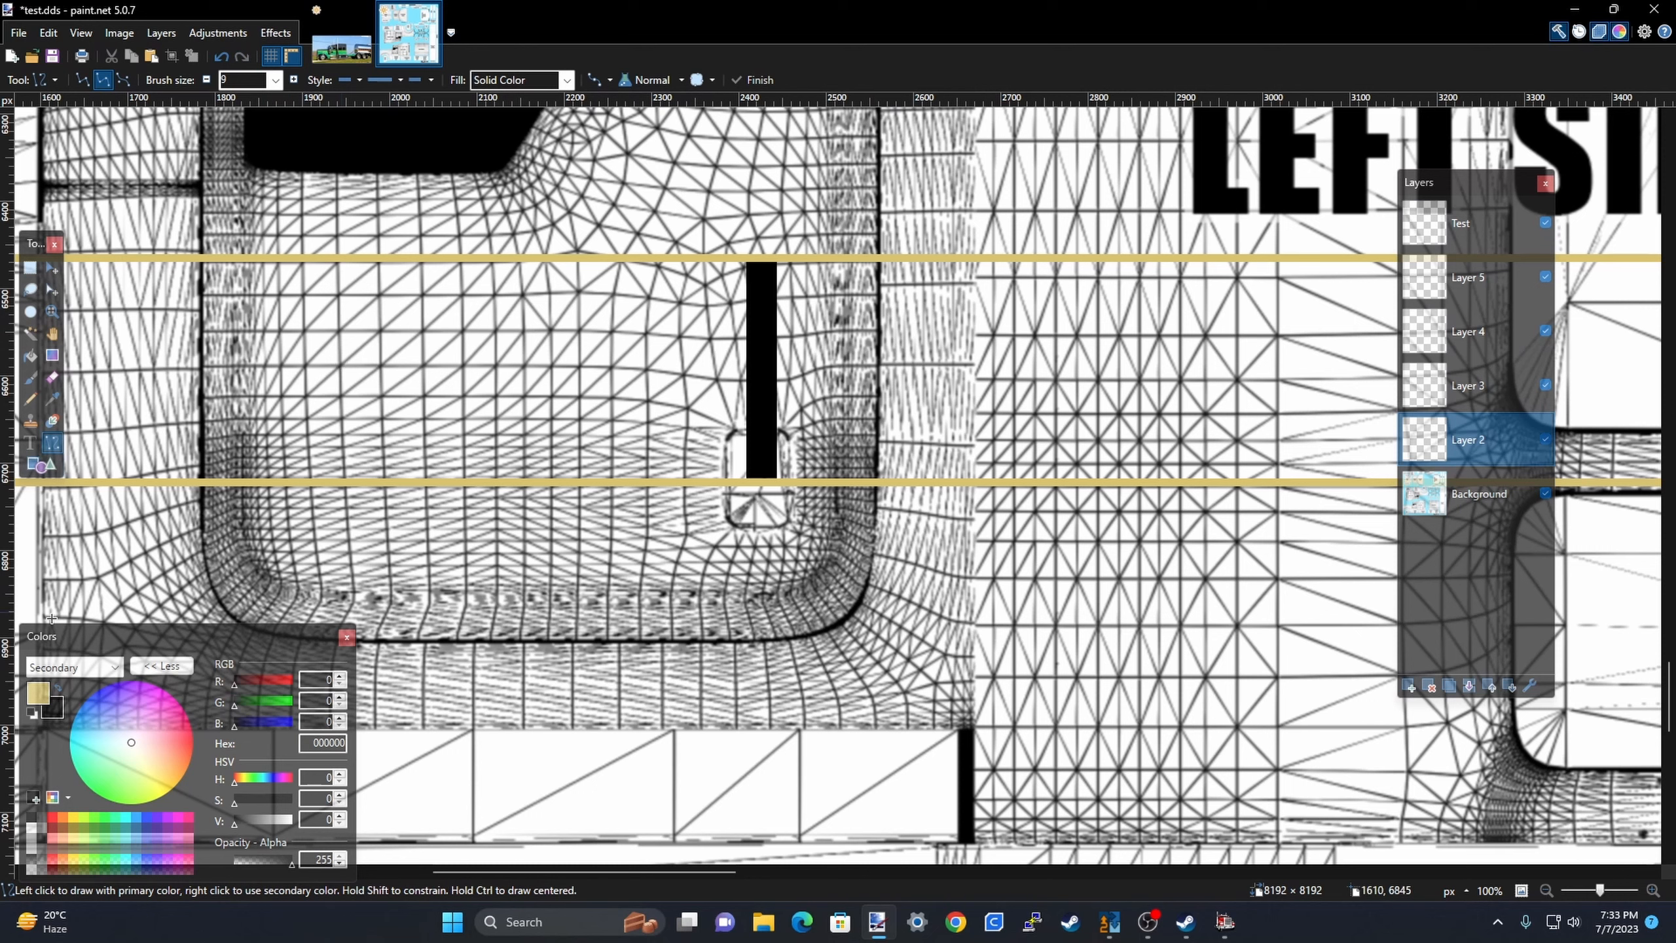
left_click(58, 684)
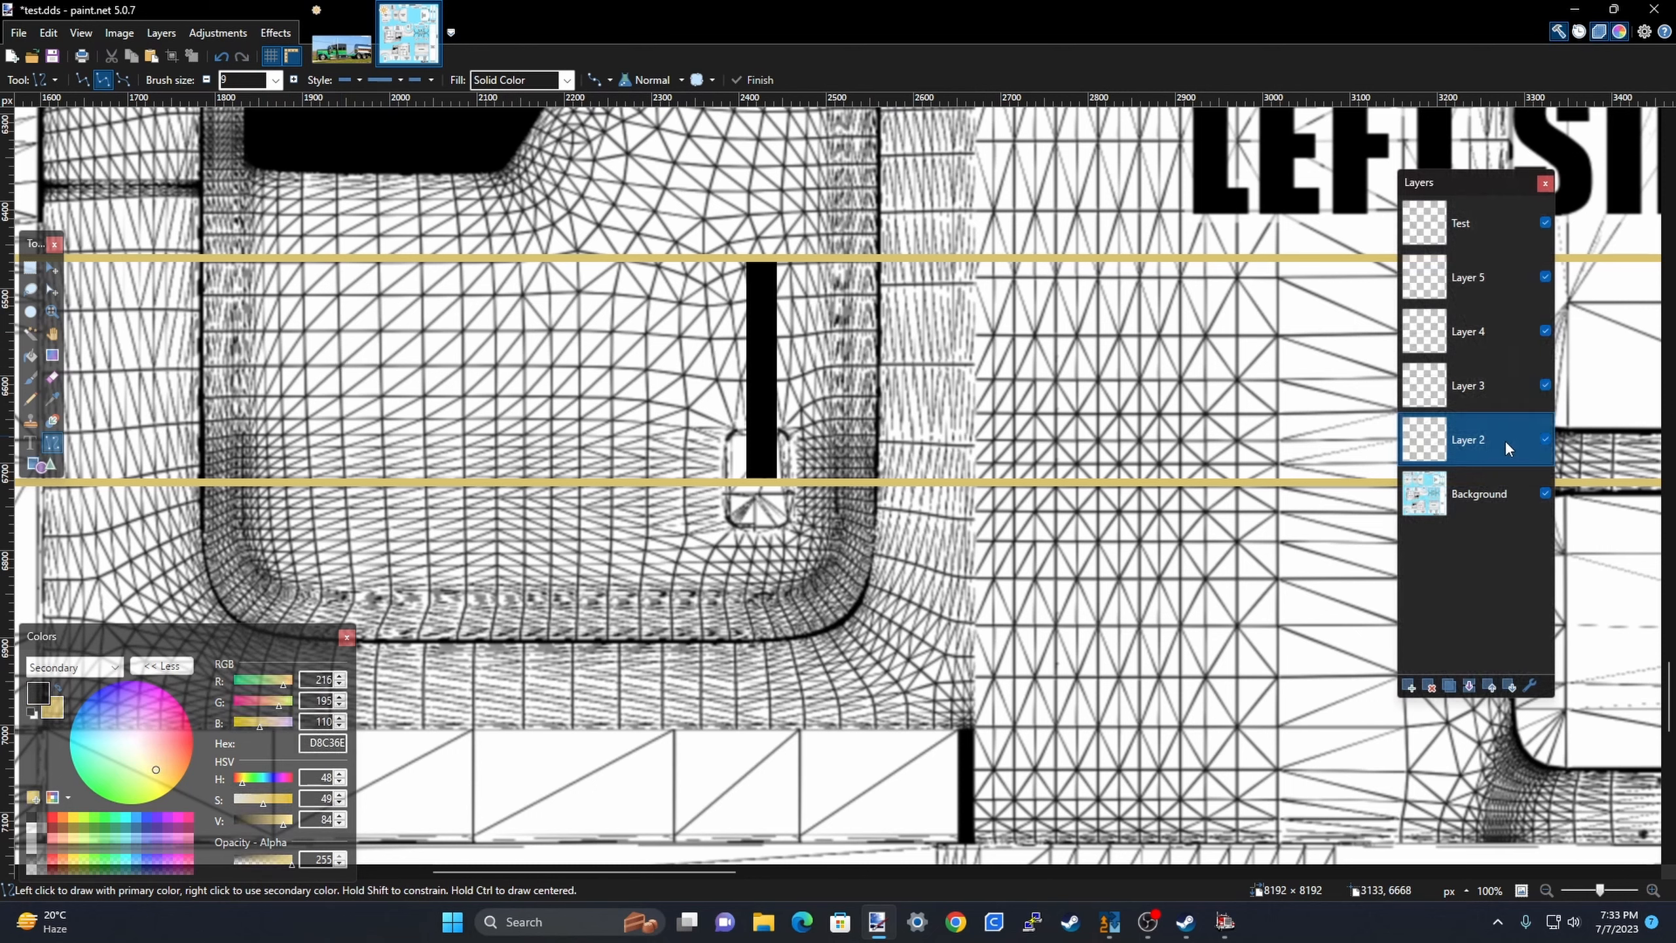
left_click(1472, 223)
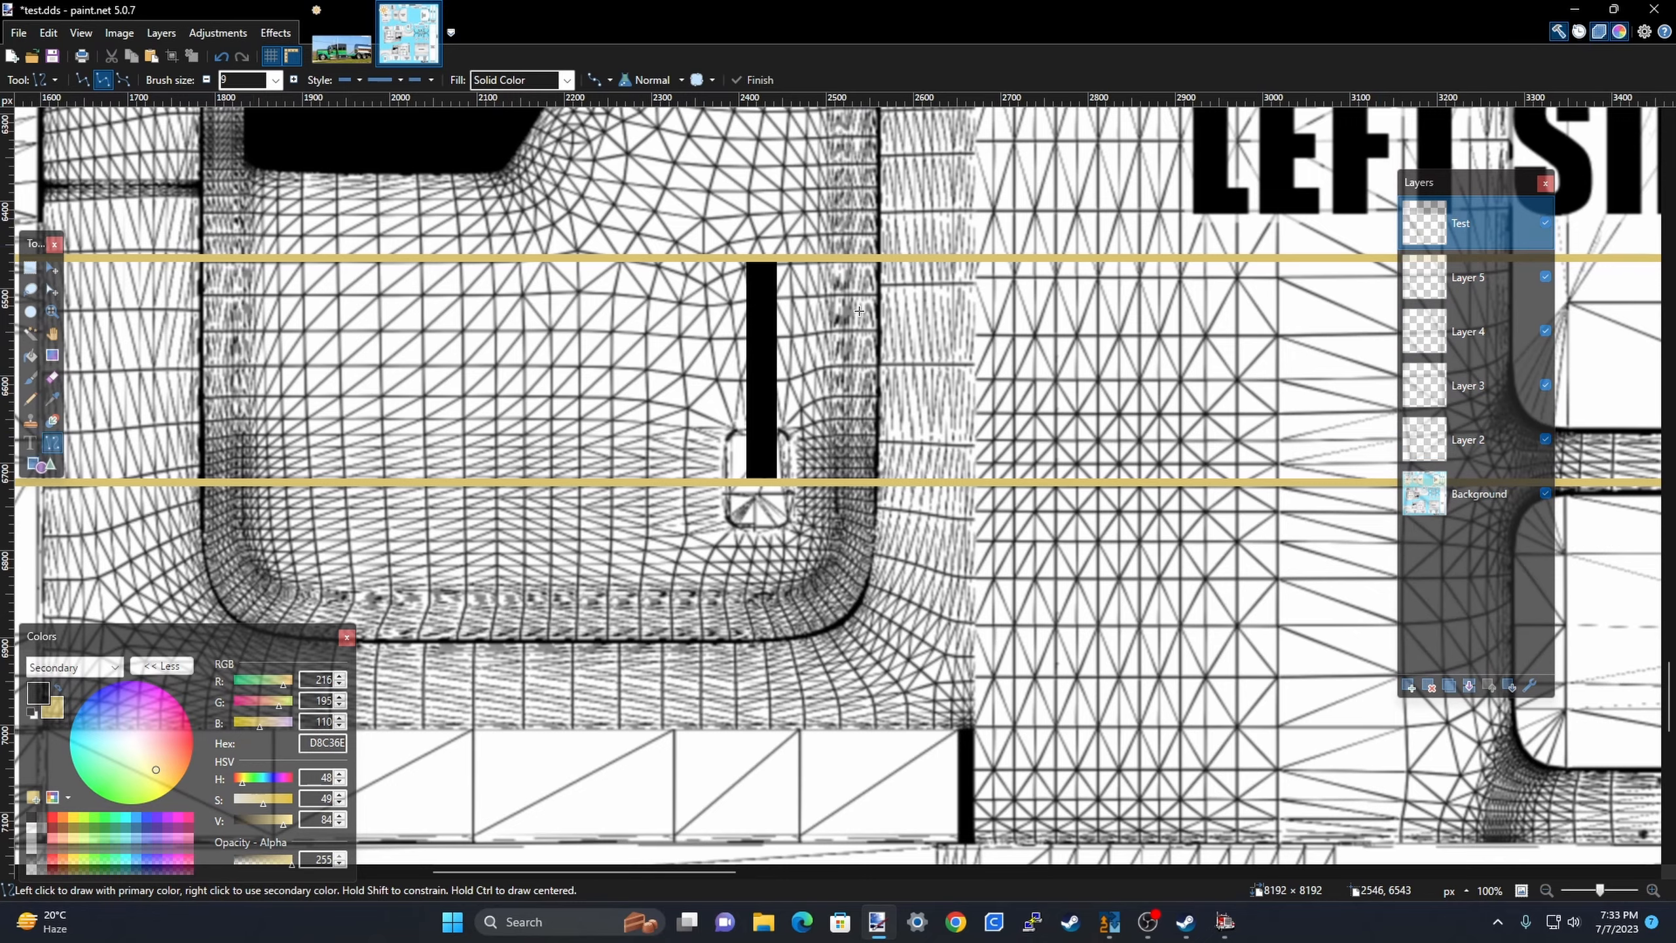
scroll(859, 311, "up", 8)
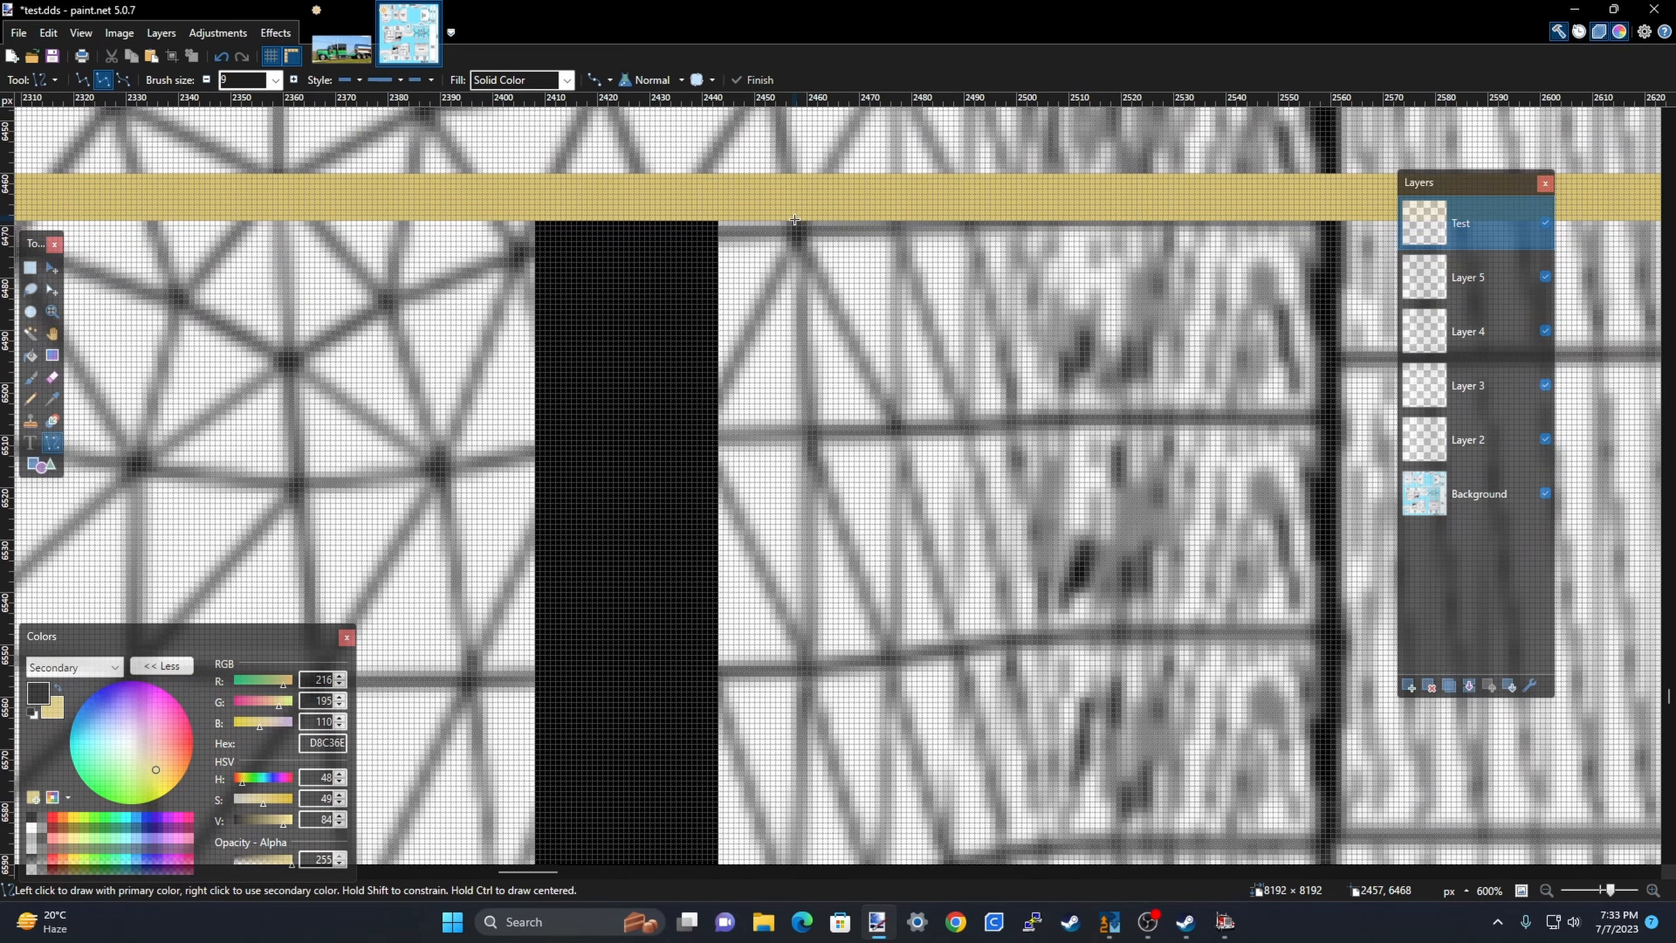
left_click_drag(795, 222, 792, 599)
scroll(792, 599, "down", 8)
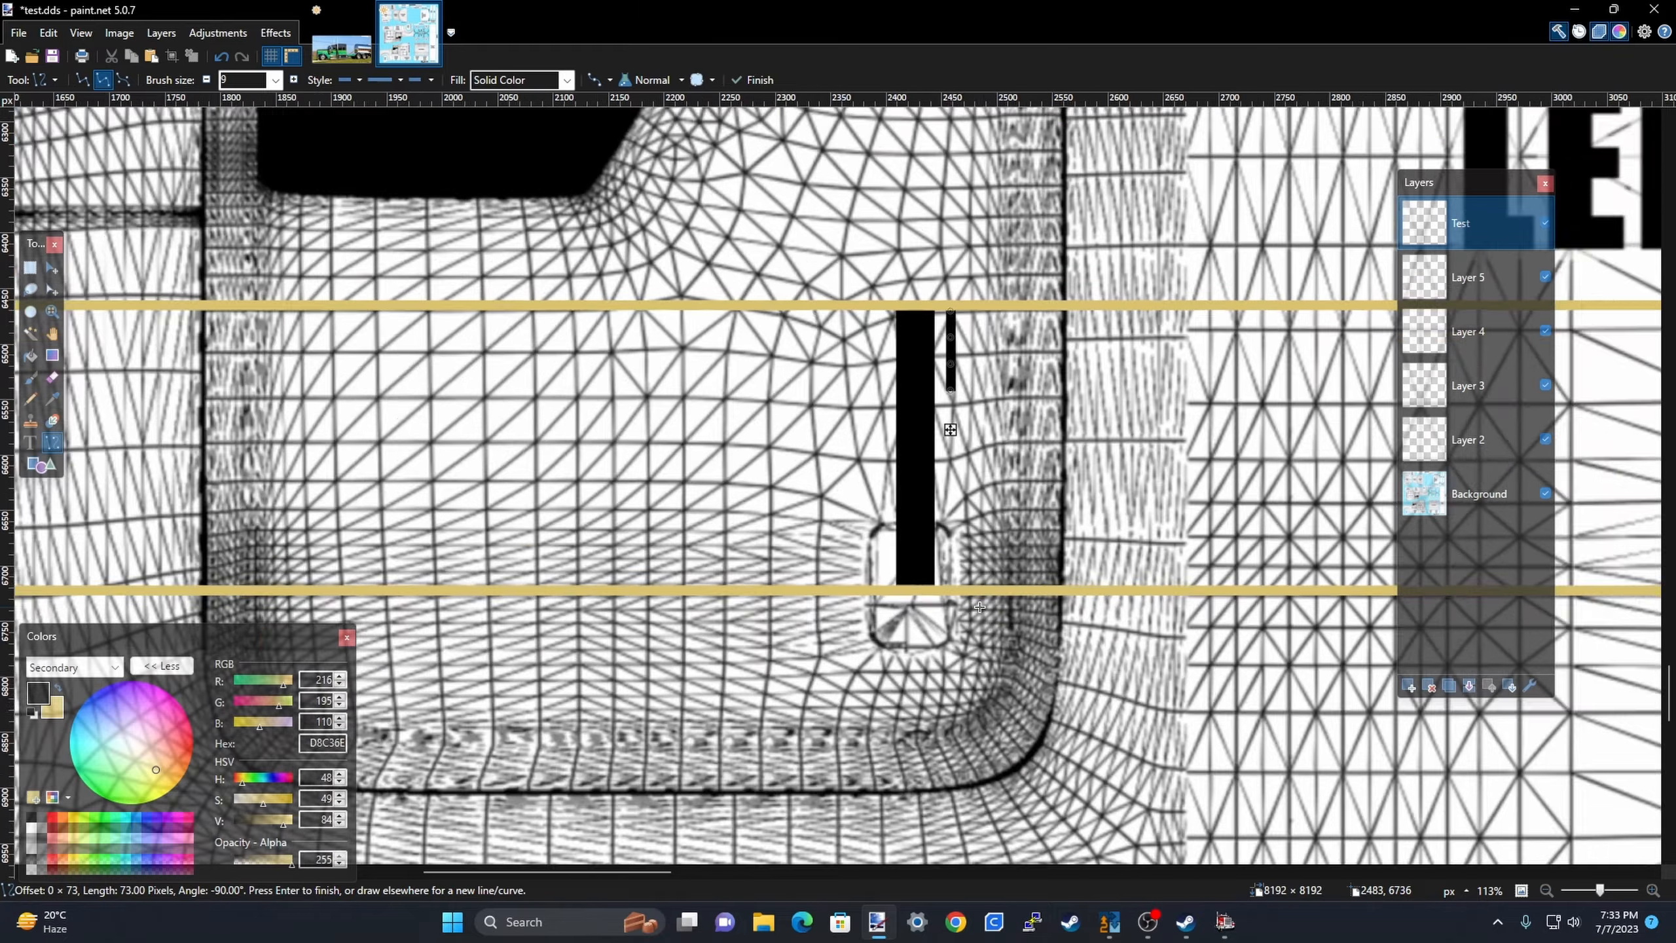
Draw a second vertical black line 73 px long on the Test layer, running up from the lower gold line, and commit it.
scroll(980, 607, "up", 3)
scroll(925, 566, "up", 5)
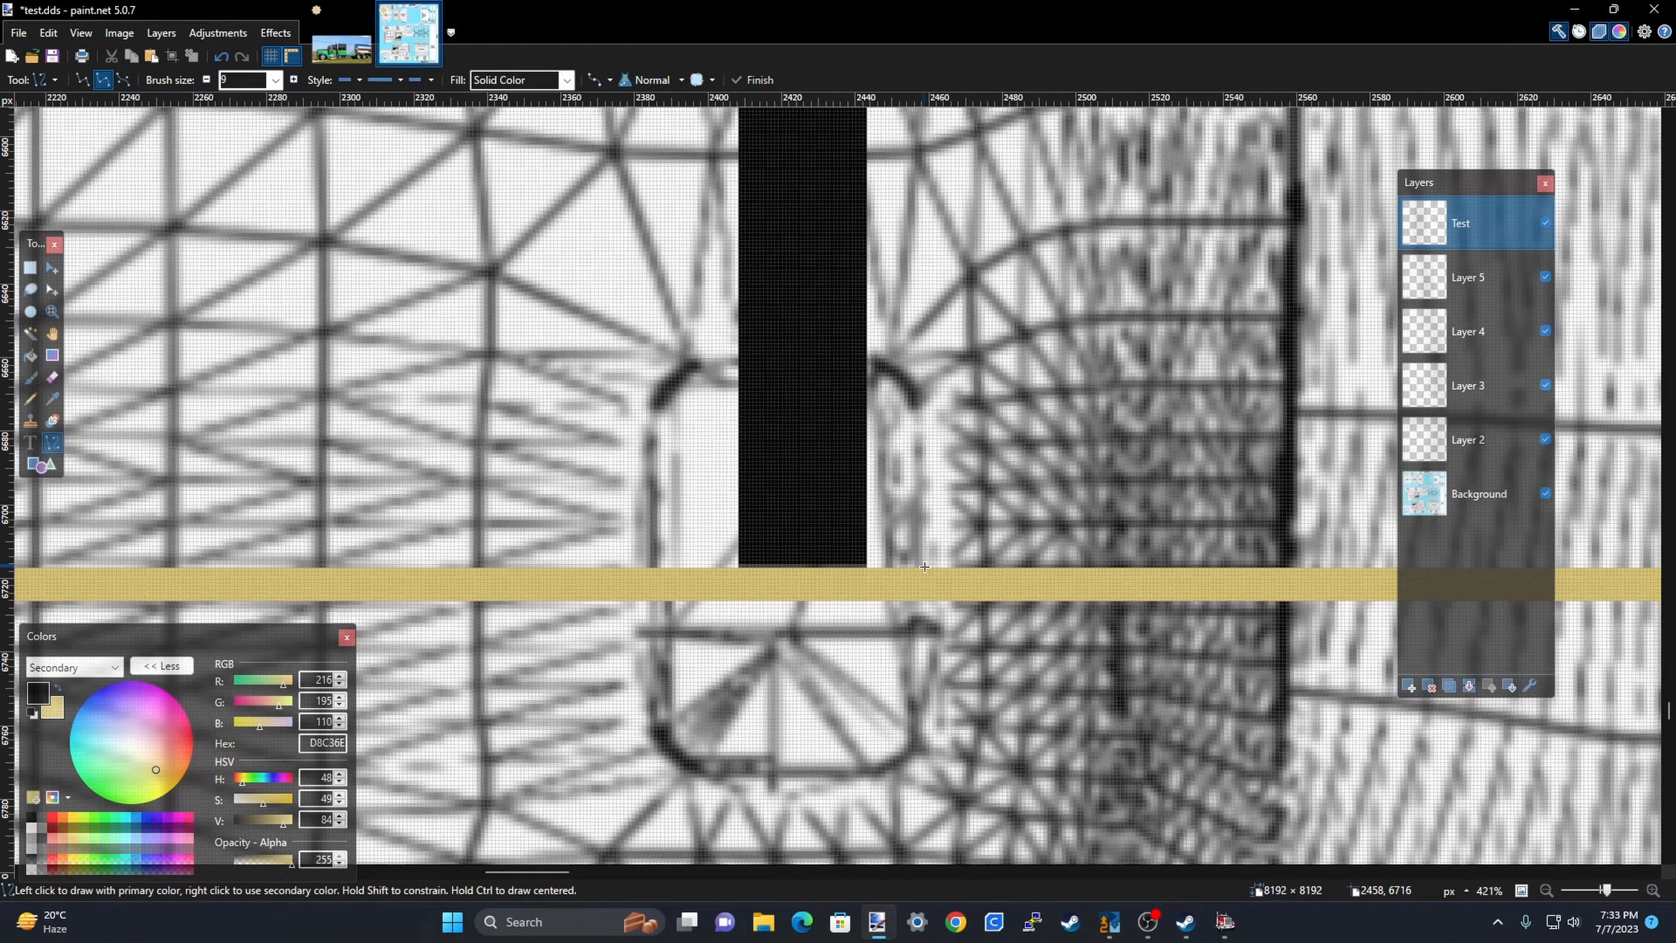
left_click_drag(925, 569, 927, 621)
scroll(928, 621, "down", 5)
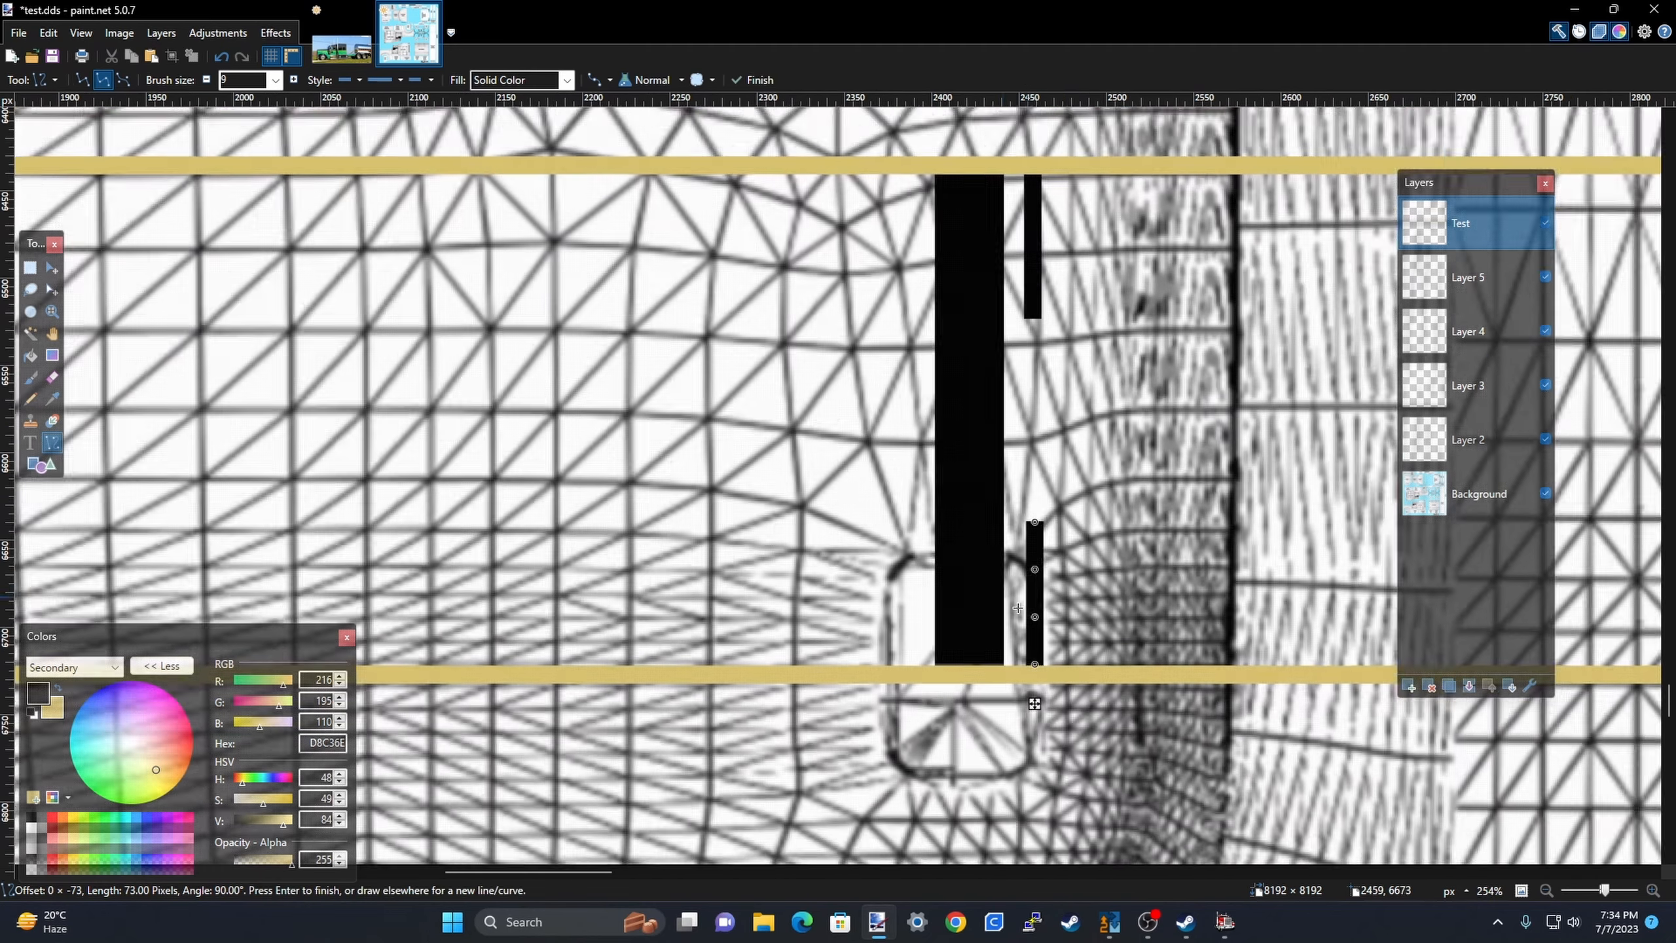
scroll(1018, 608, "down", 2)
key("Return")
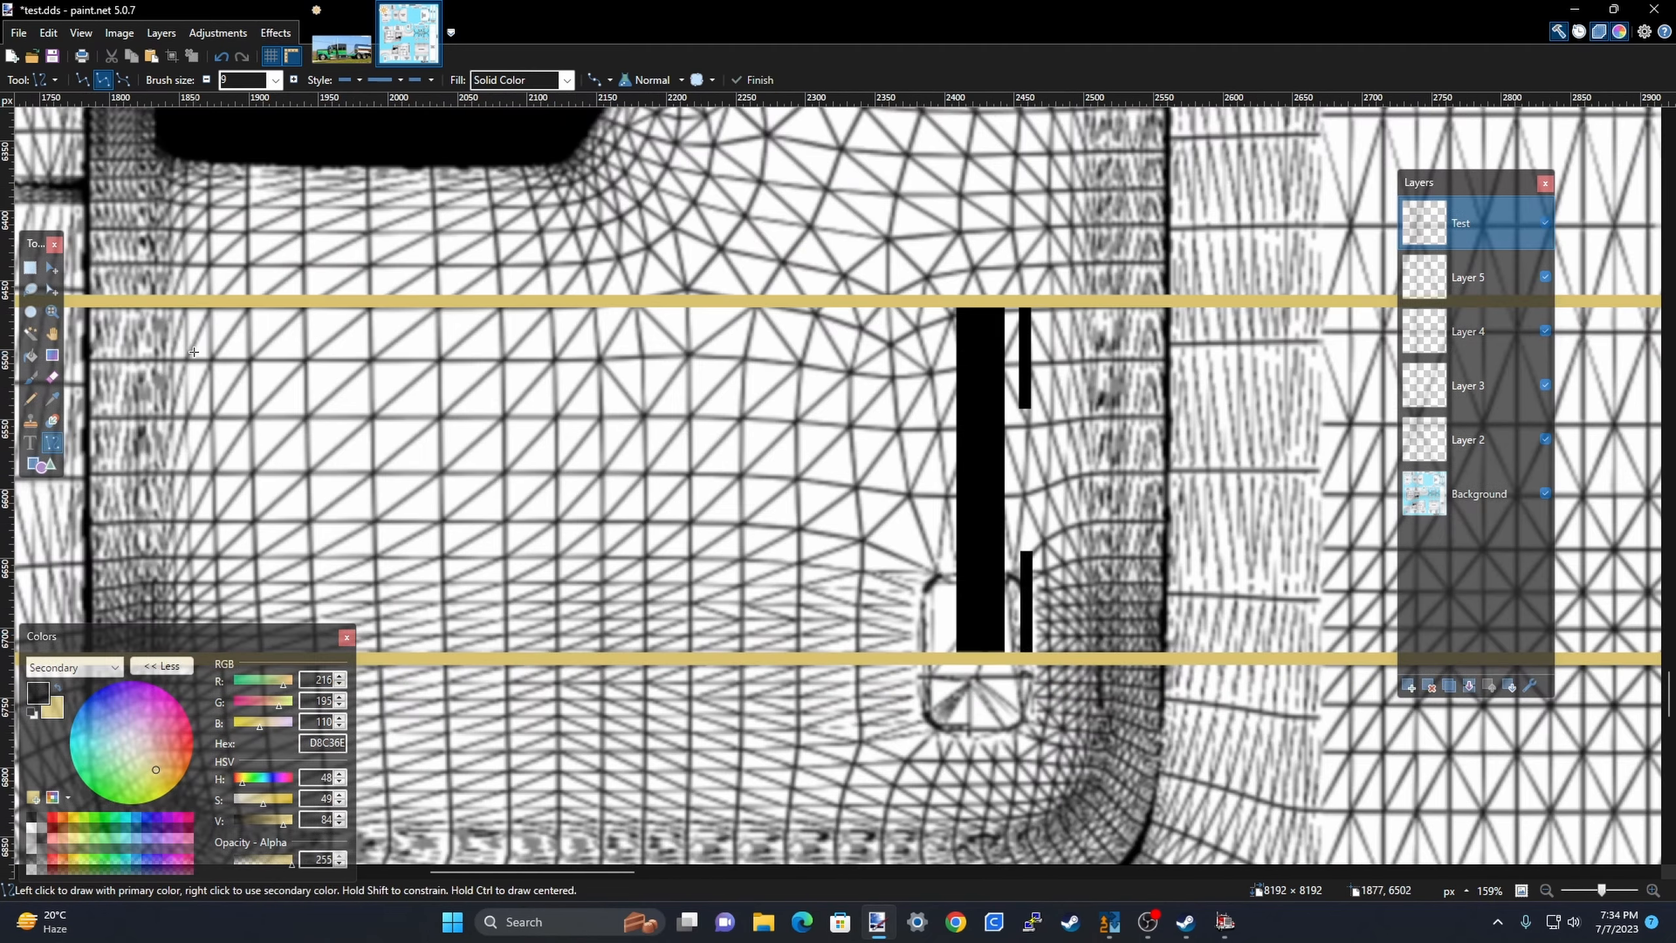
On Layer 2, draw a horizontal gold line about 2816 px long across the door and left side, between the two existing gold lines.
left_click(58, 681)
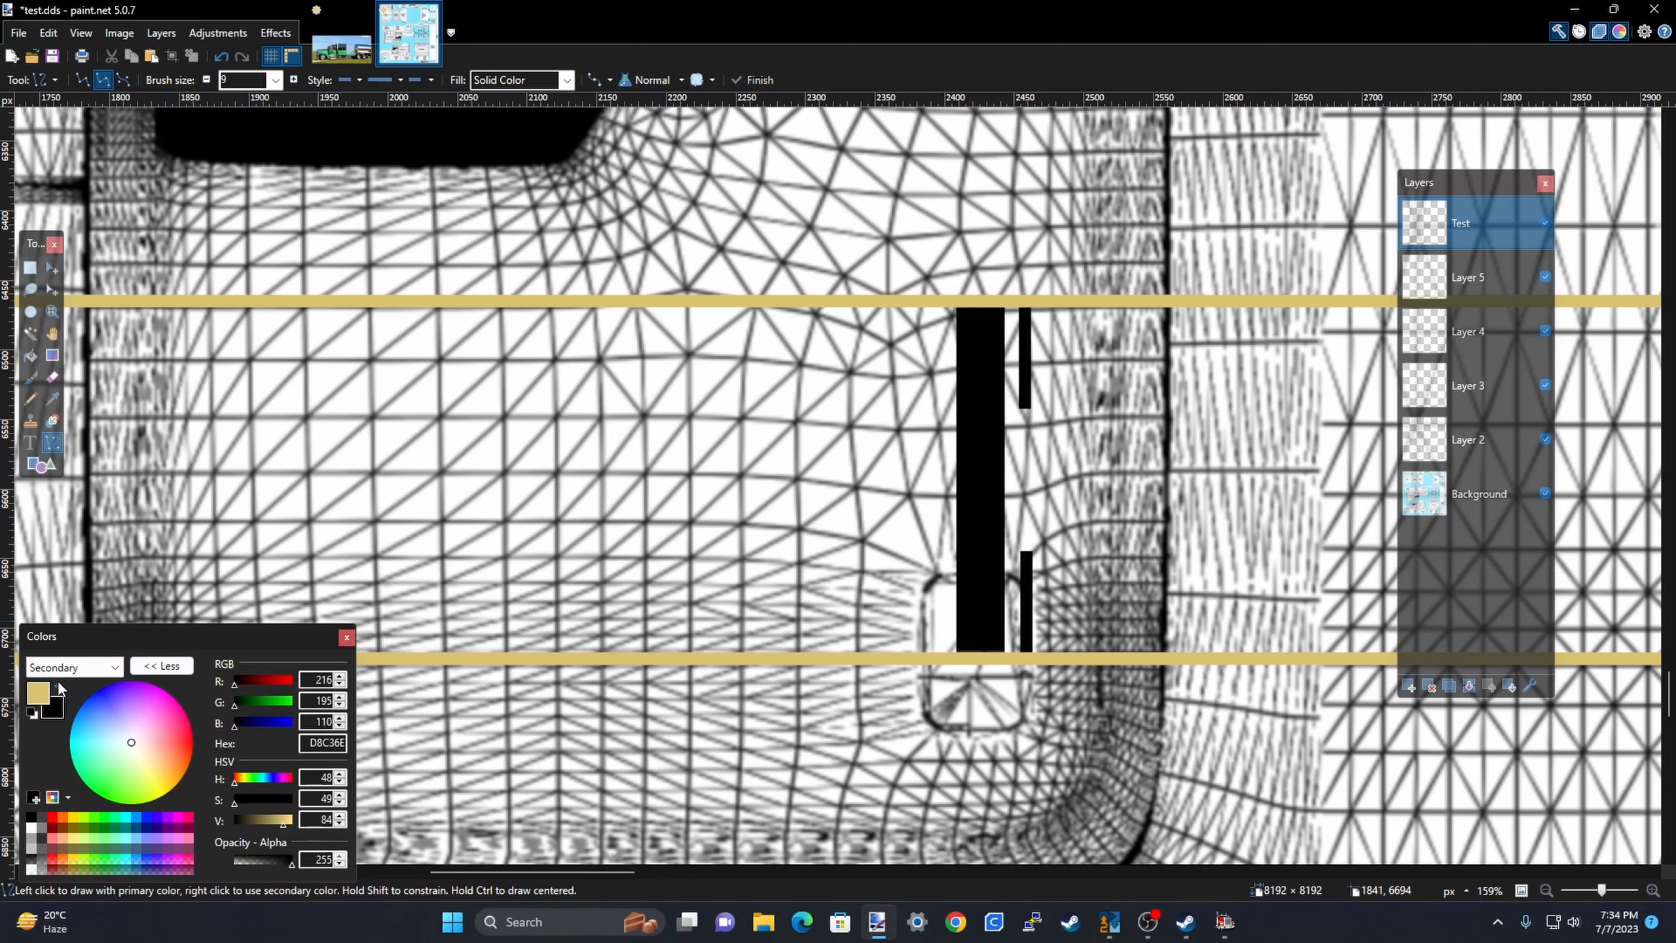
left_click(1456, 438)
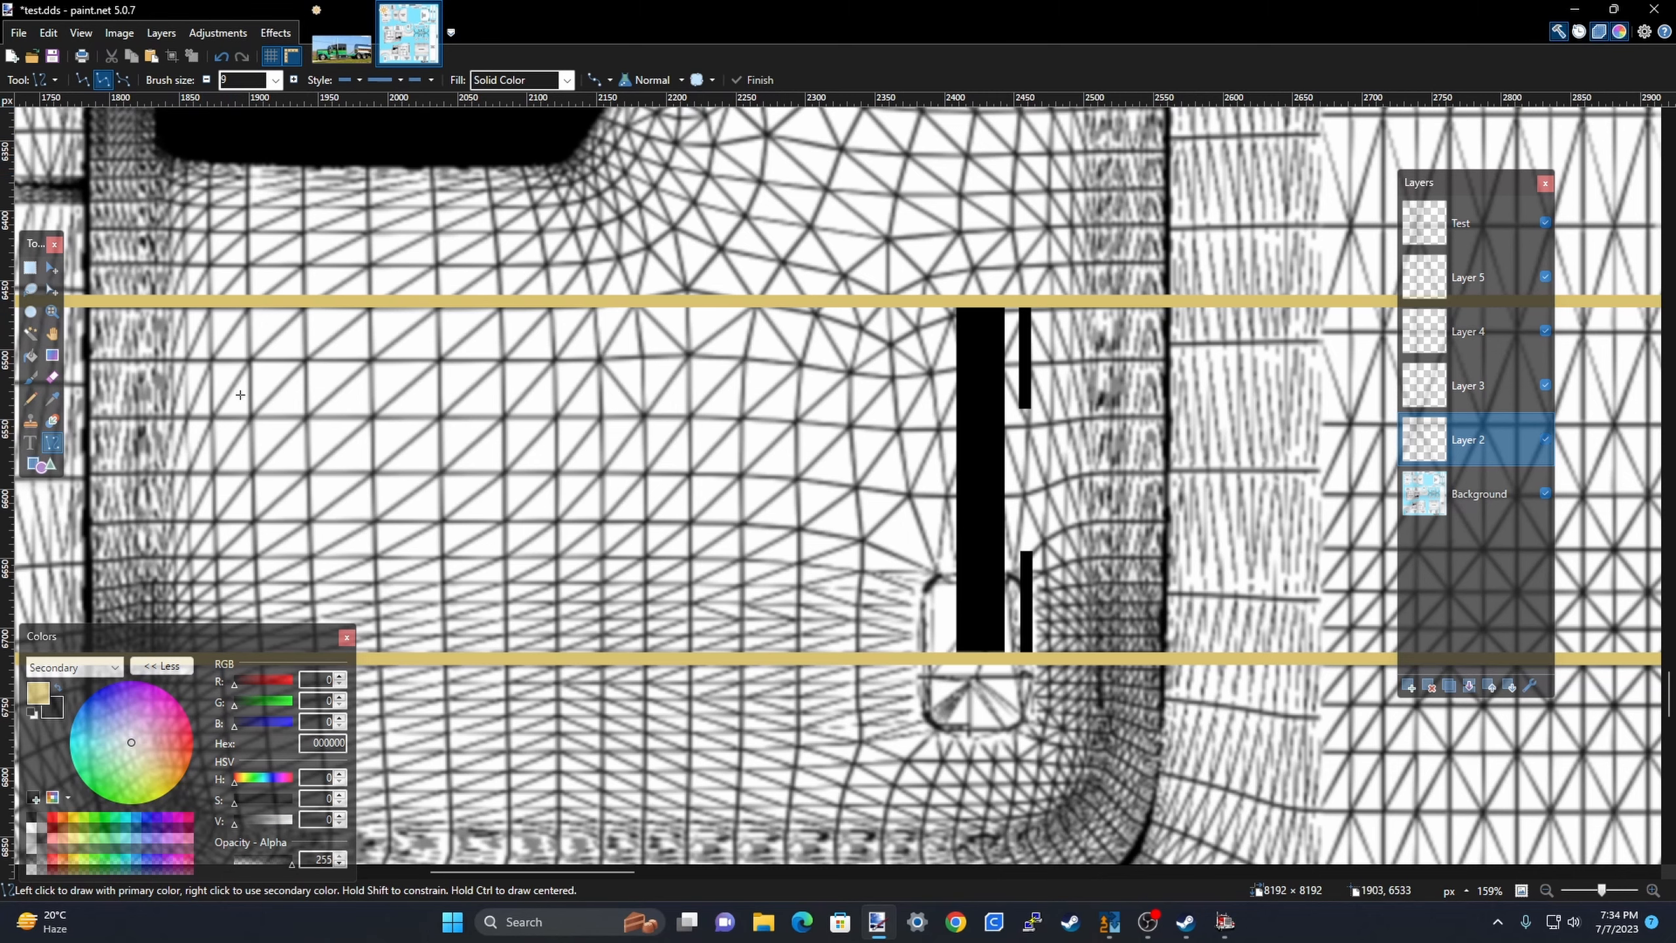
mouse_move(240, 395)
left_mouse_down()
mouse_move(225, 387)
mouse_move(1674, 372)
mouse_move(1310, 388)
left_mouse_up()
Move the new gold line down toward the lower end of the upper 73 px black measuring line.
scroll(1310, 388, "down", 5)
scroll(510, 394, "up", 6)
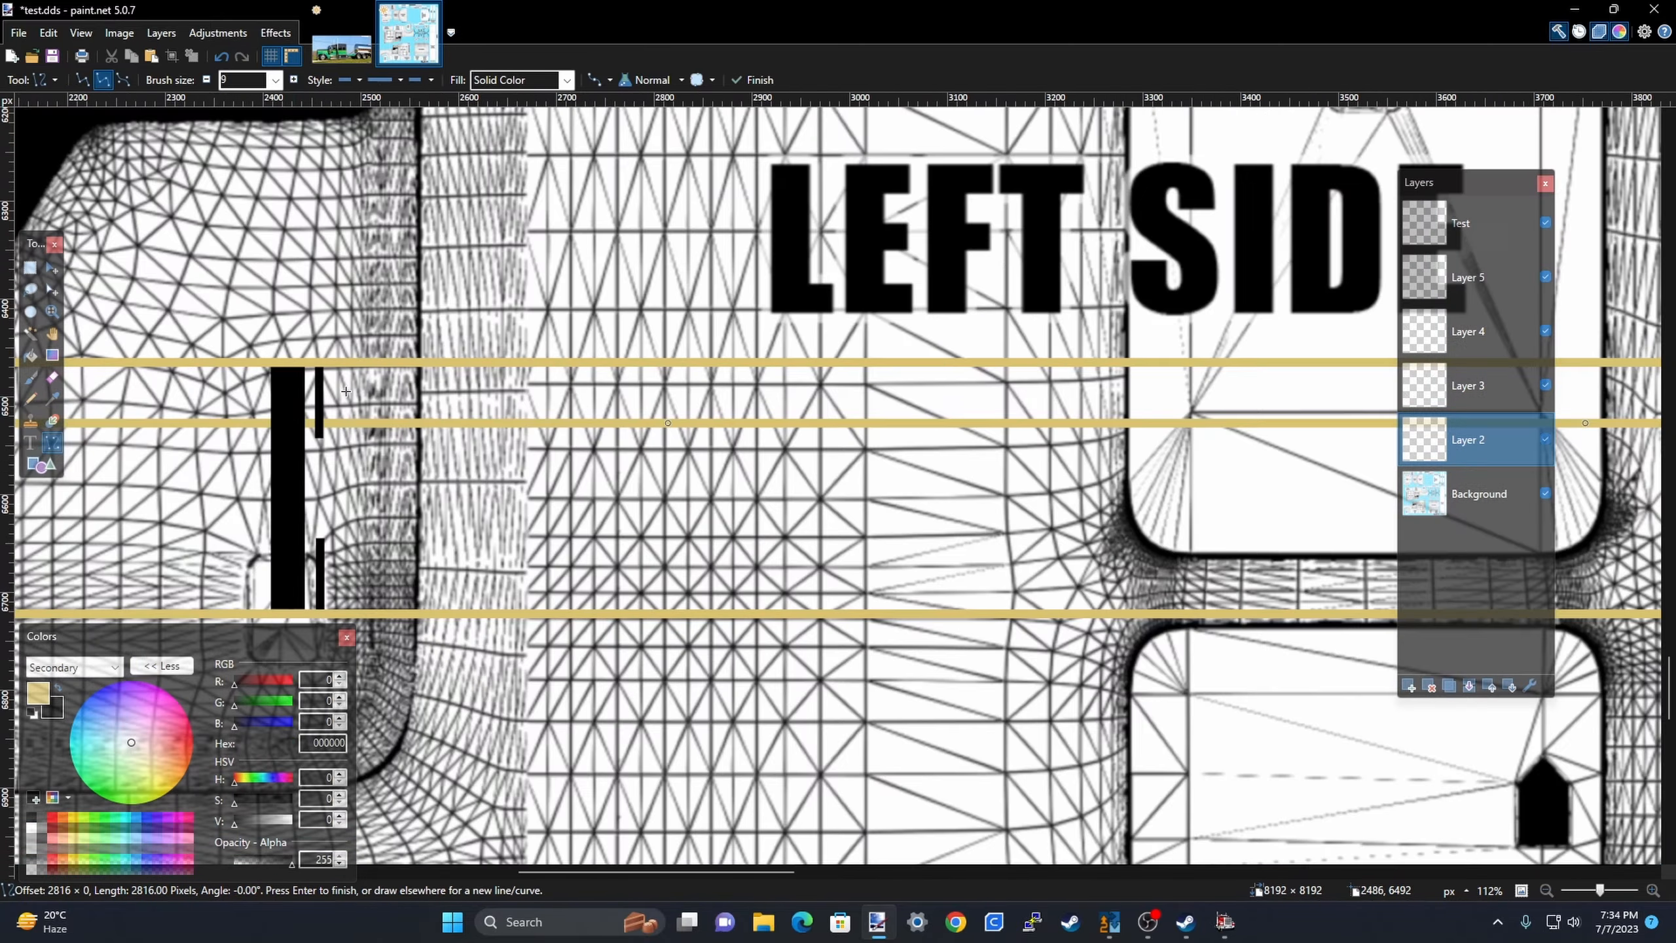
scroll(282, 366, "down", 7)
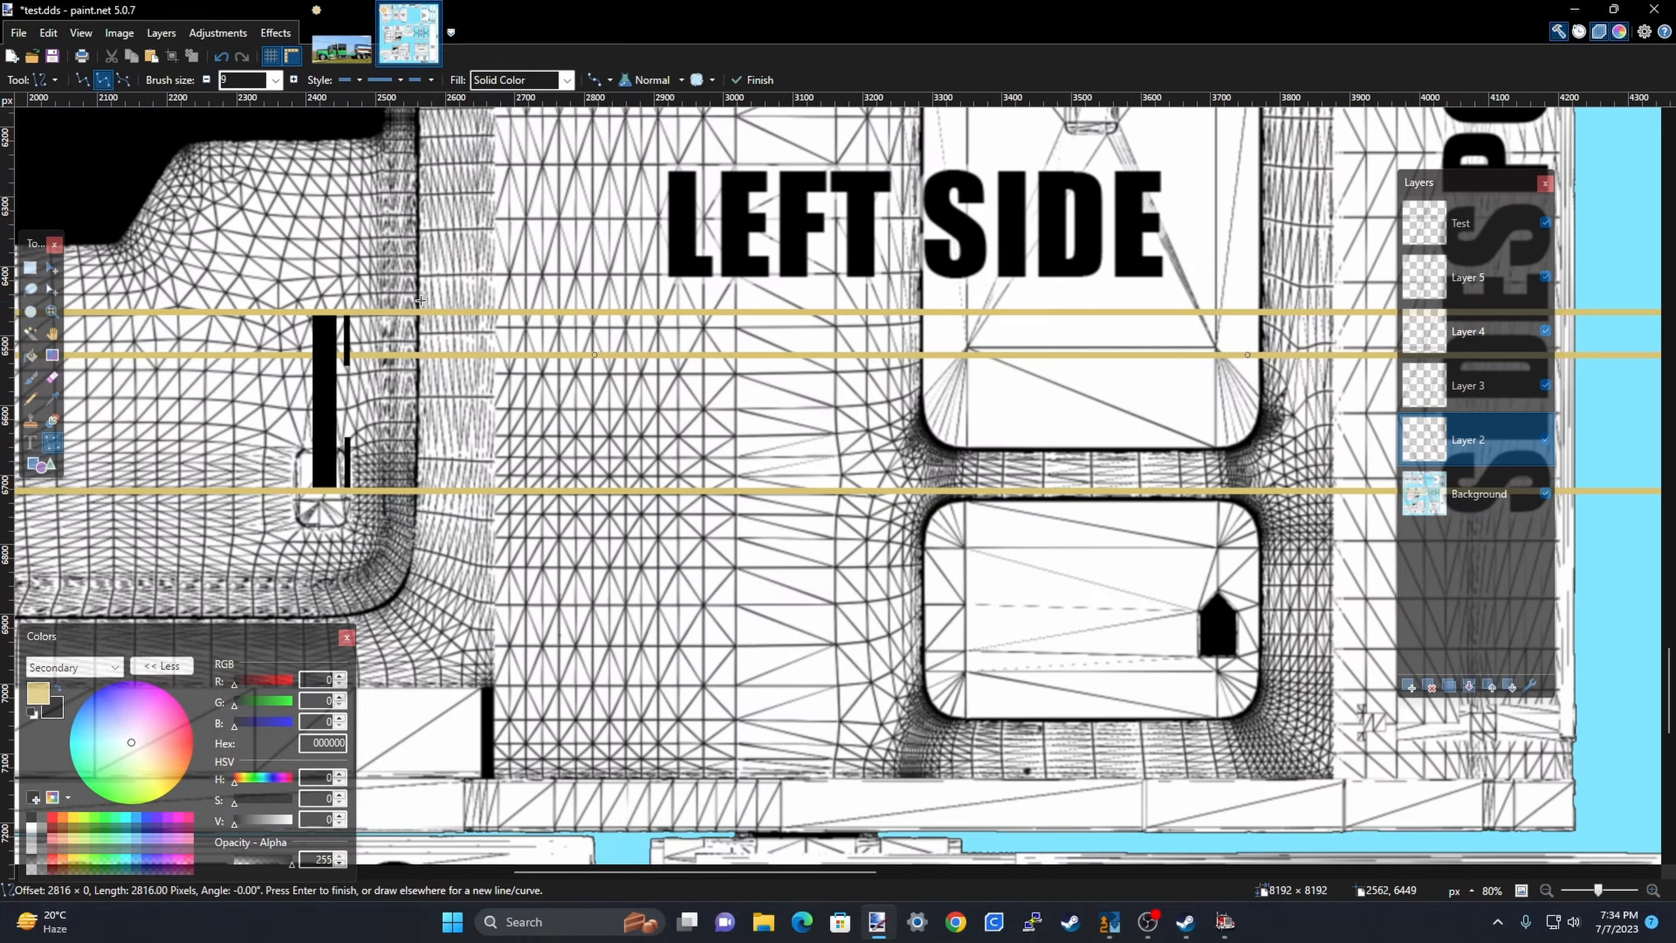
scroll(1133, 350, "down", 1)
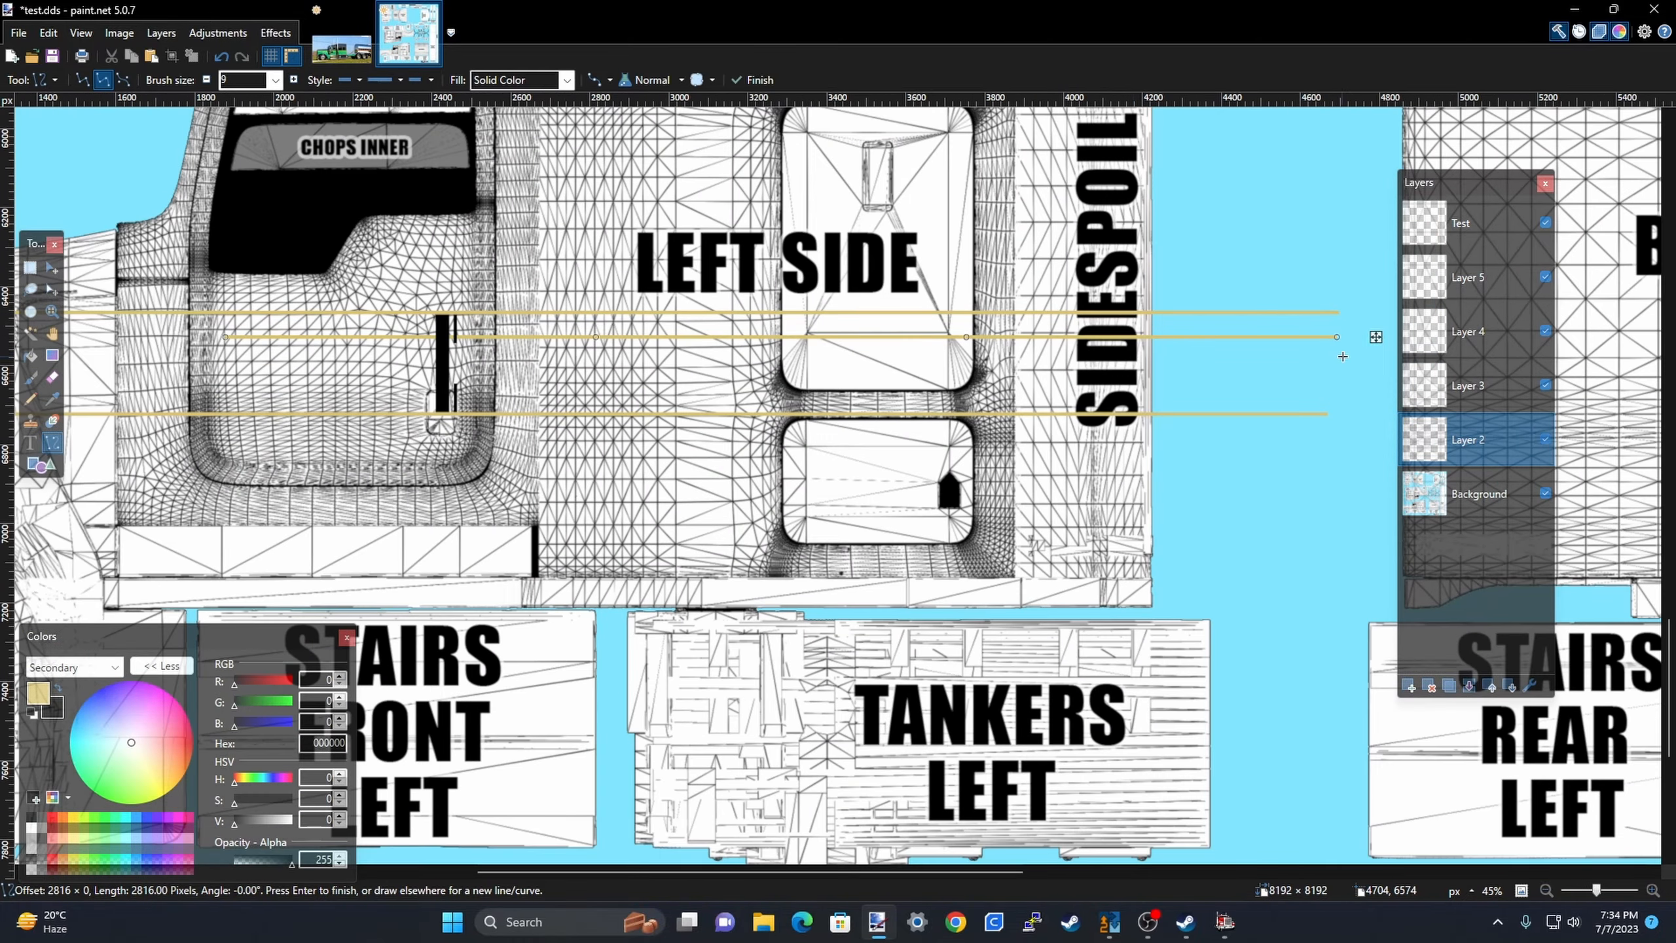
left_click_drag(1364, 336, 1374, 344)
scroll(723, 312, "up", 3)
scroll(152, 350, "up", 9)
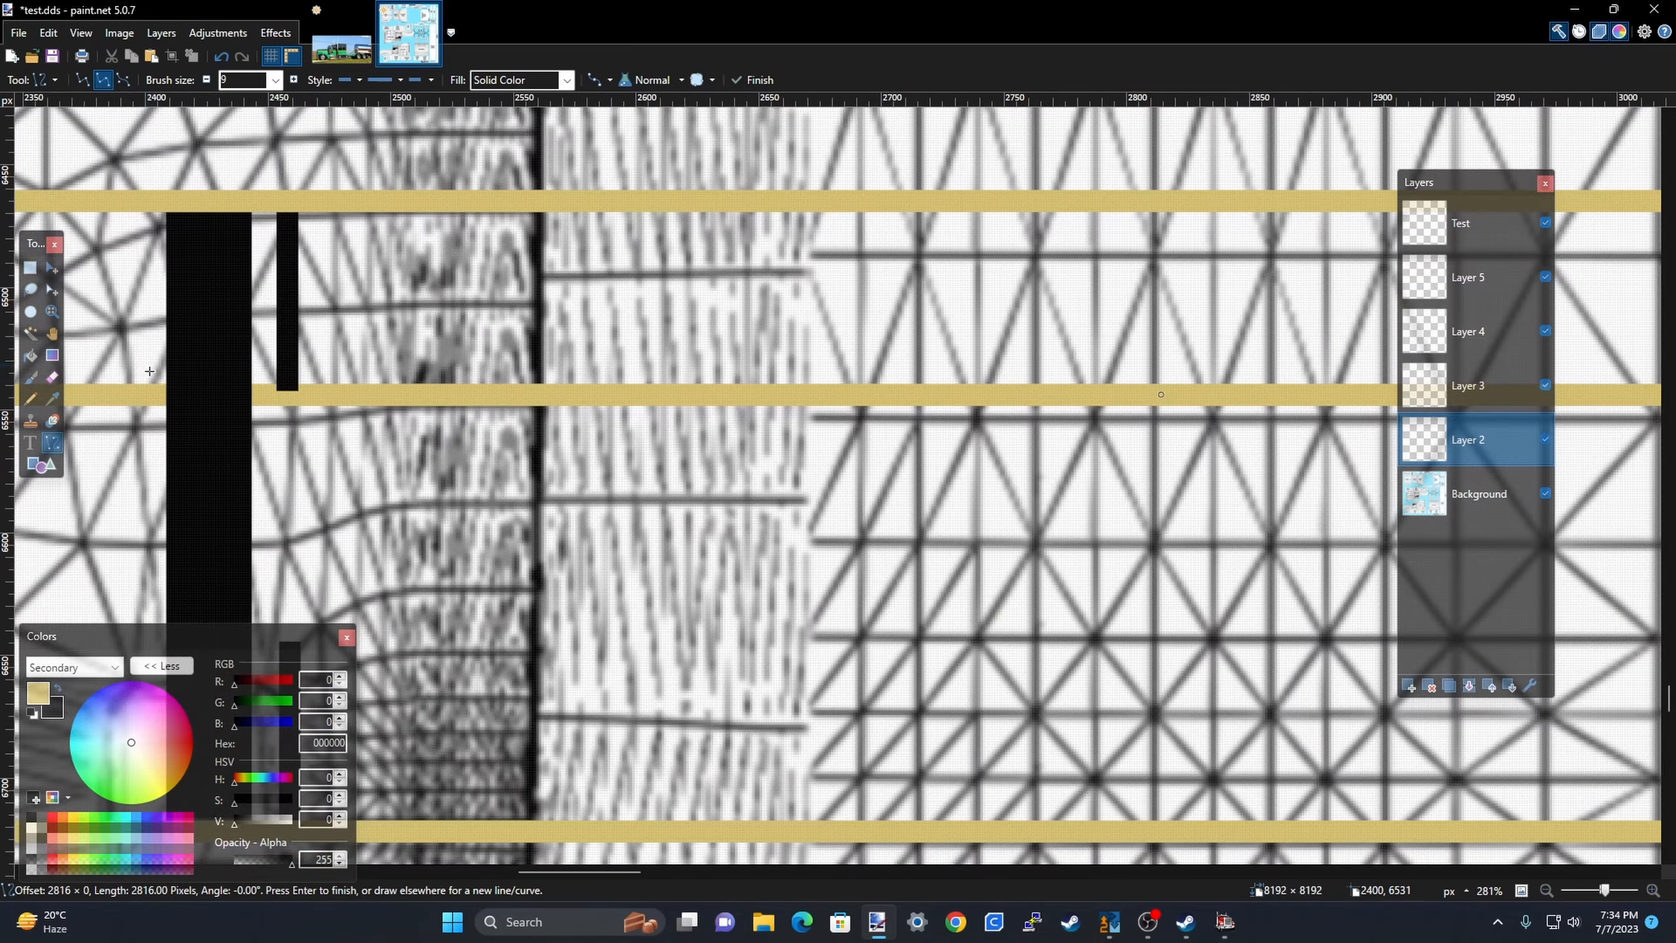
Fine-tune the gold line downward until its upper edge meets the lower end of the upper 73 px measuring line.
scroll(296, 393, "down", 12)
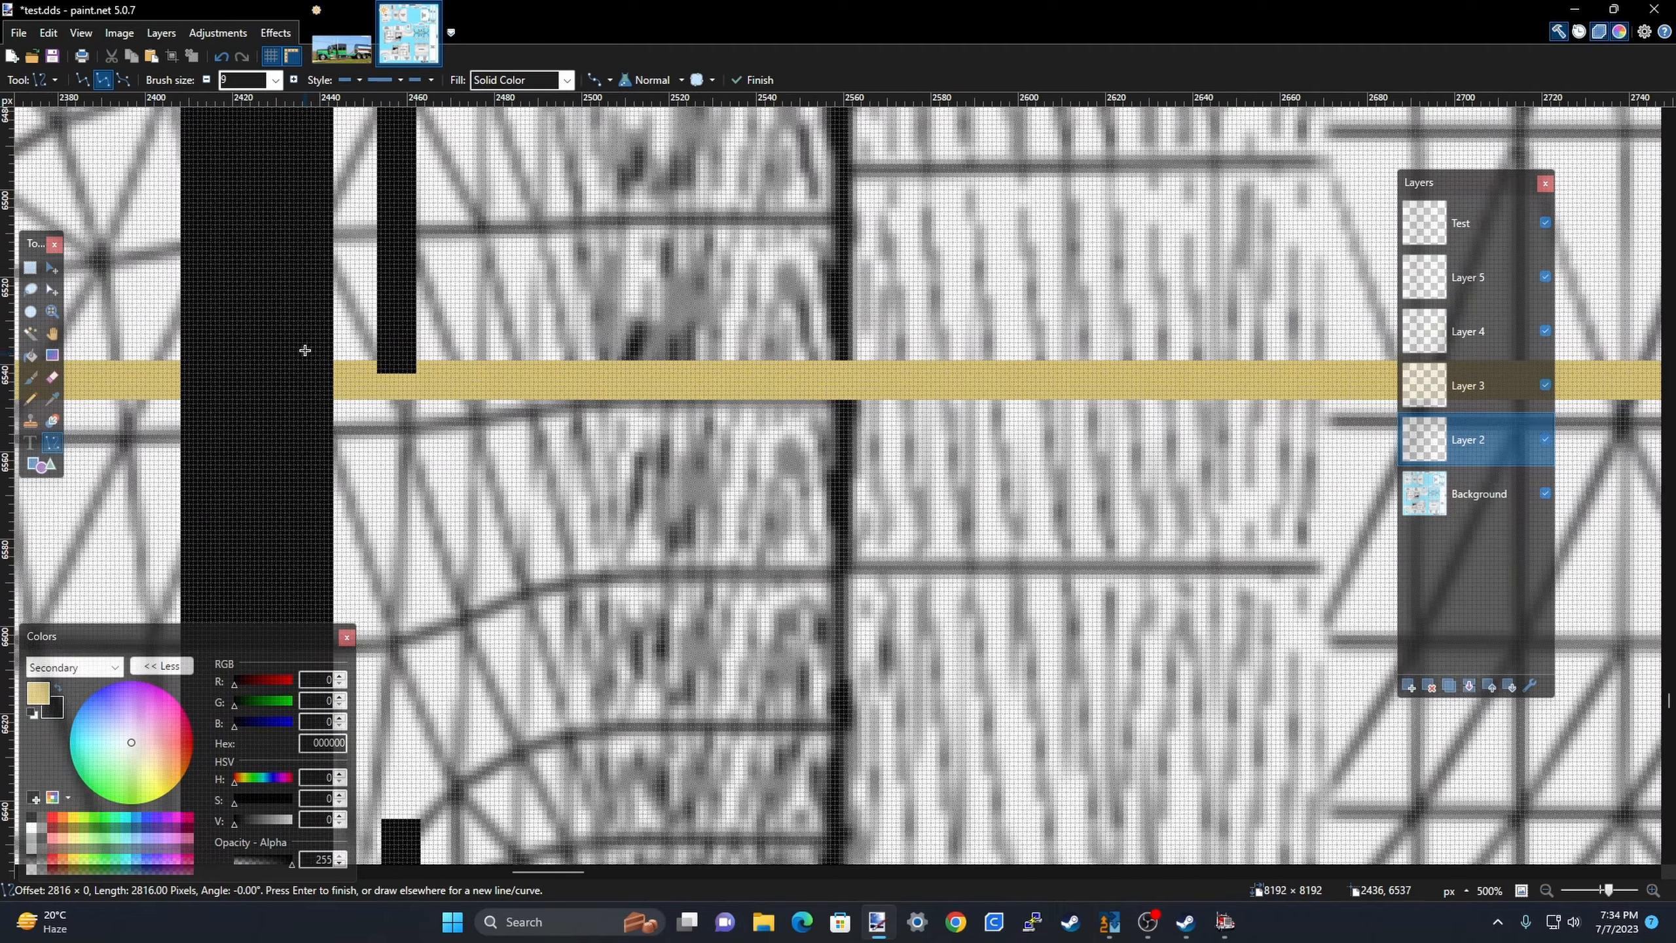
scroll(1234, 341, "down", 3)
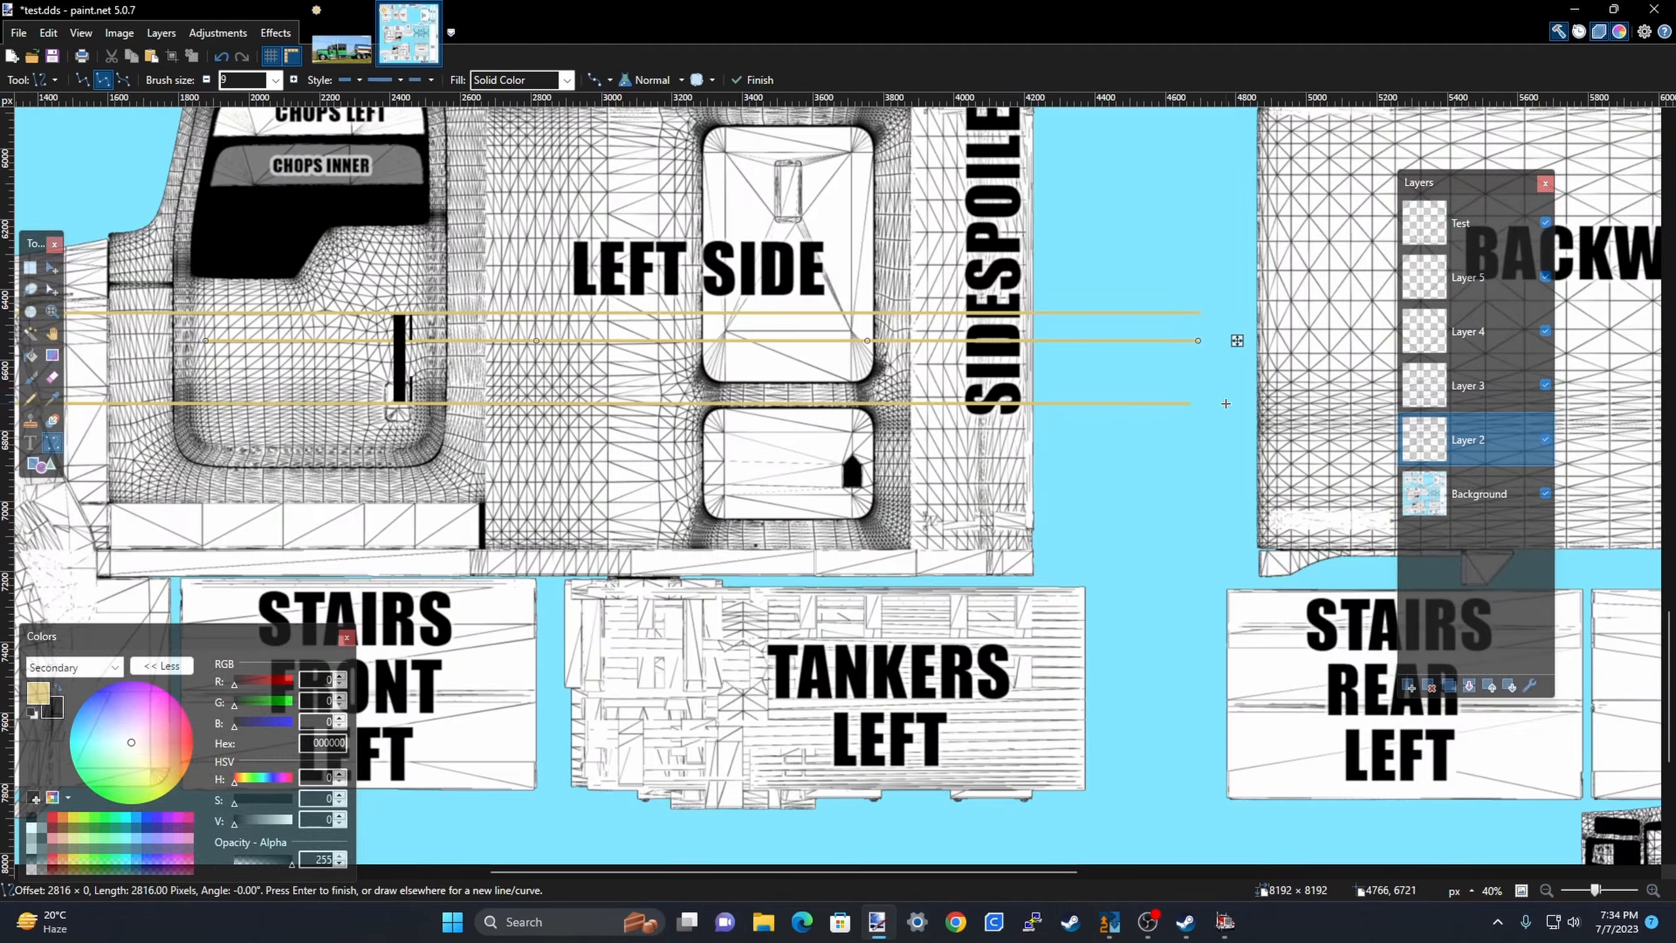
scroll(1188, 305, "up", 5)
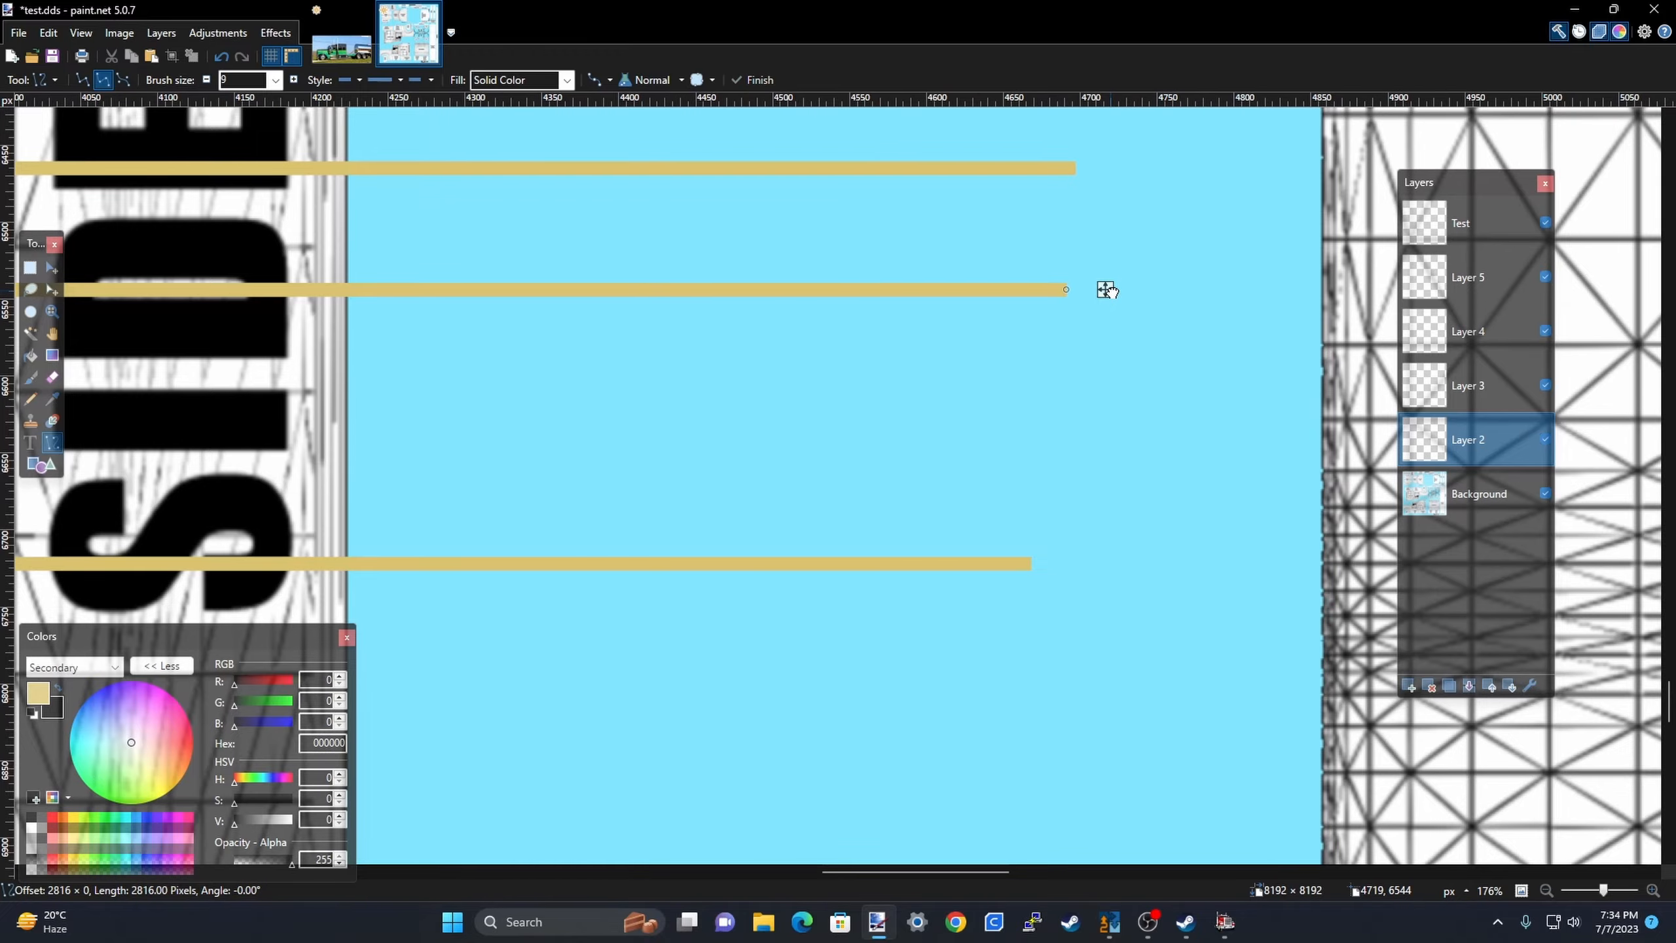
scroll(1106, 289, "up", 8)
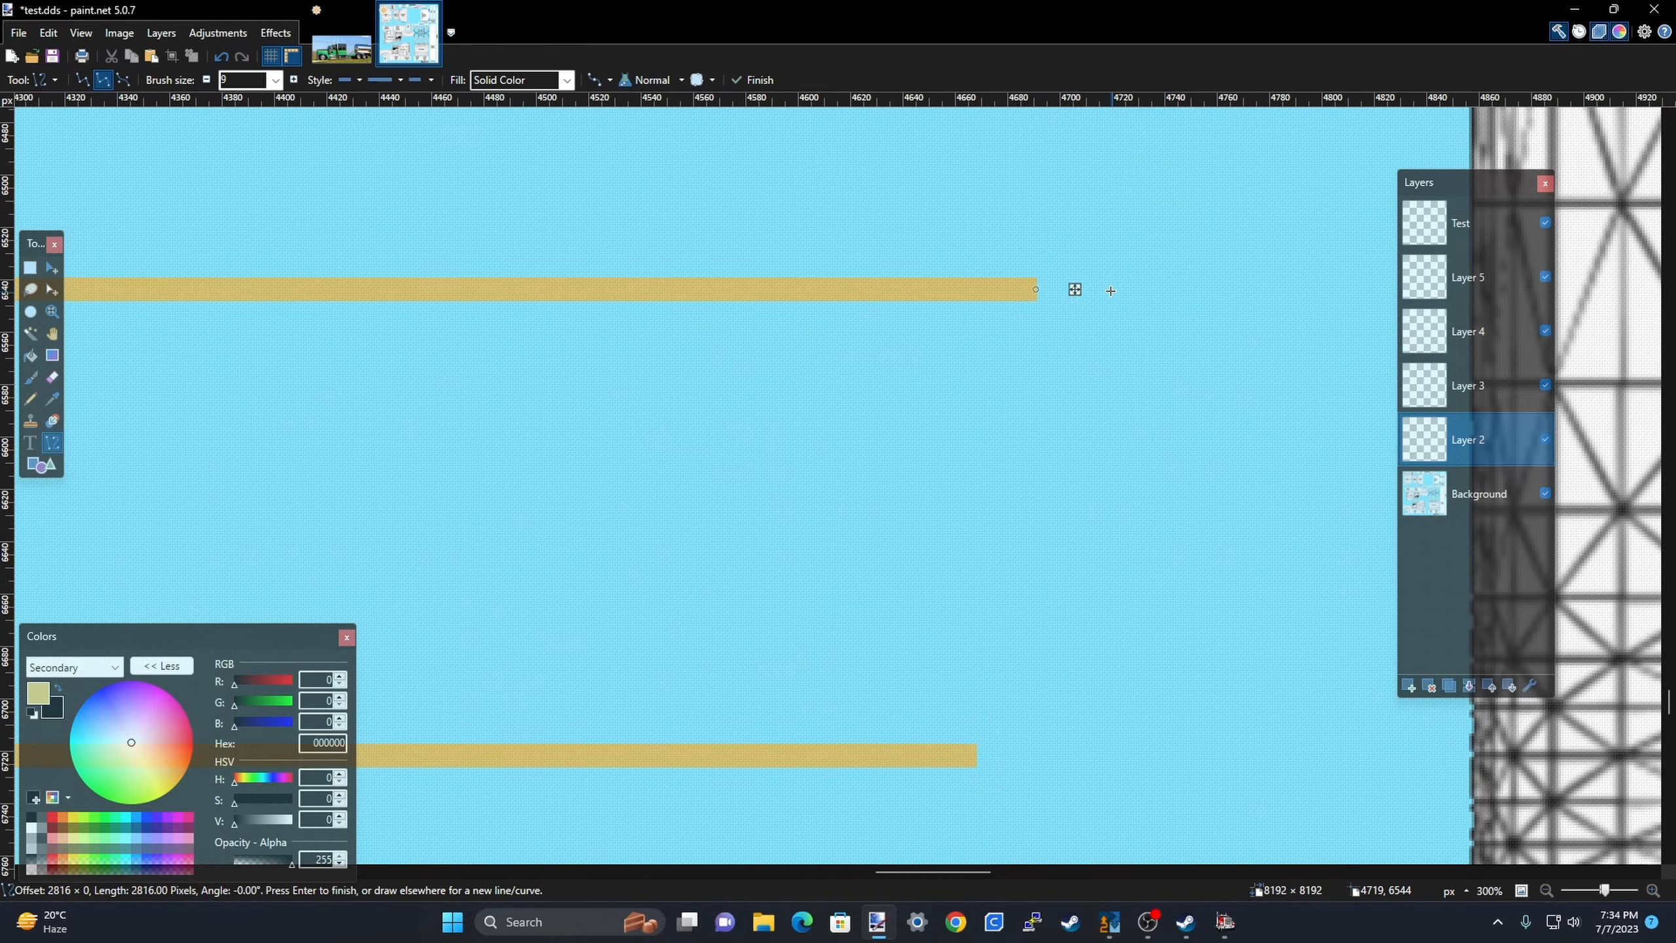
left_click_drag(1066, 299, 1065, 340)
scroll(1149, 330, "down", 10)
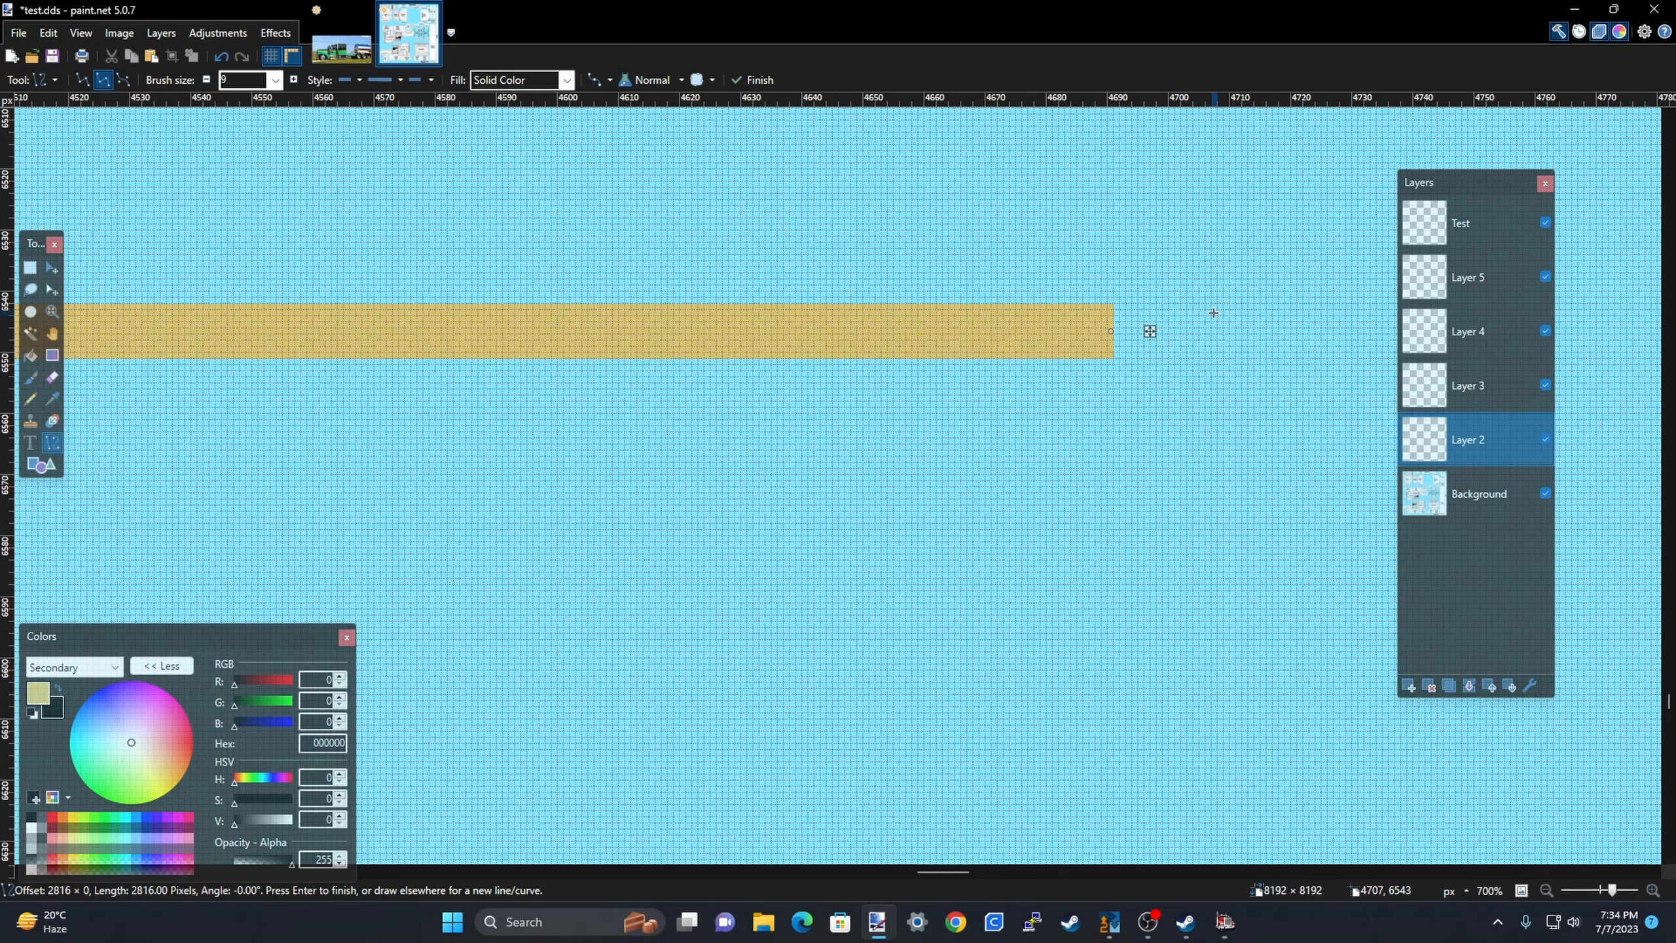
scroll(1202, 319, "down", 4)
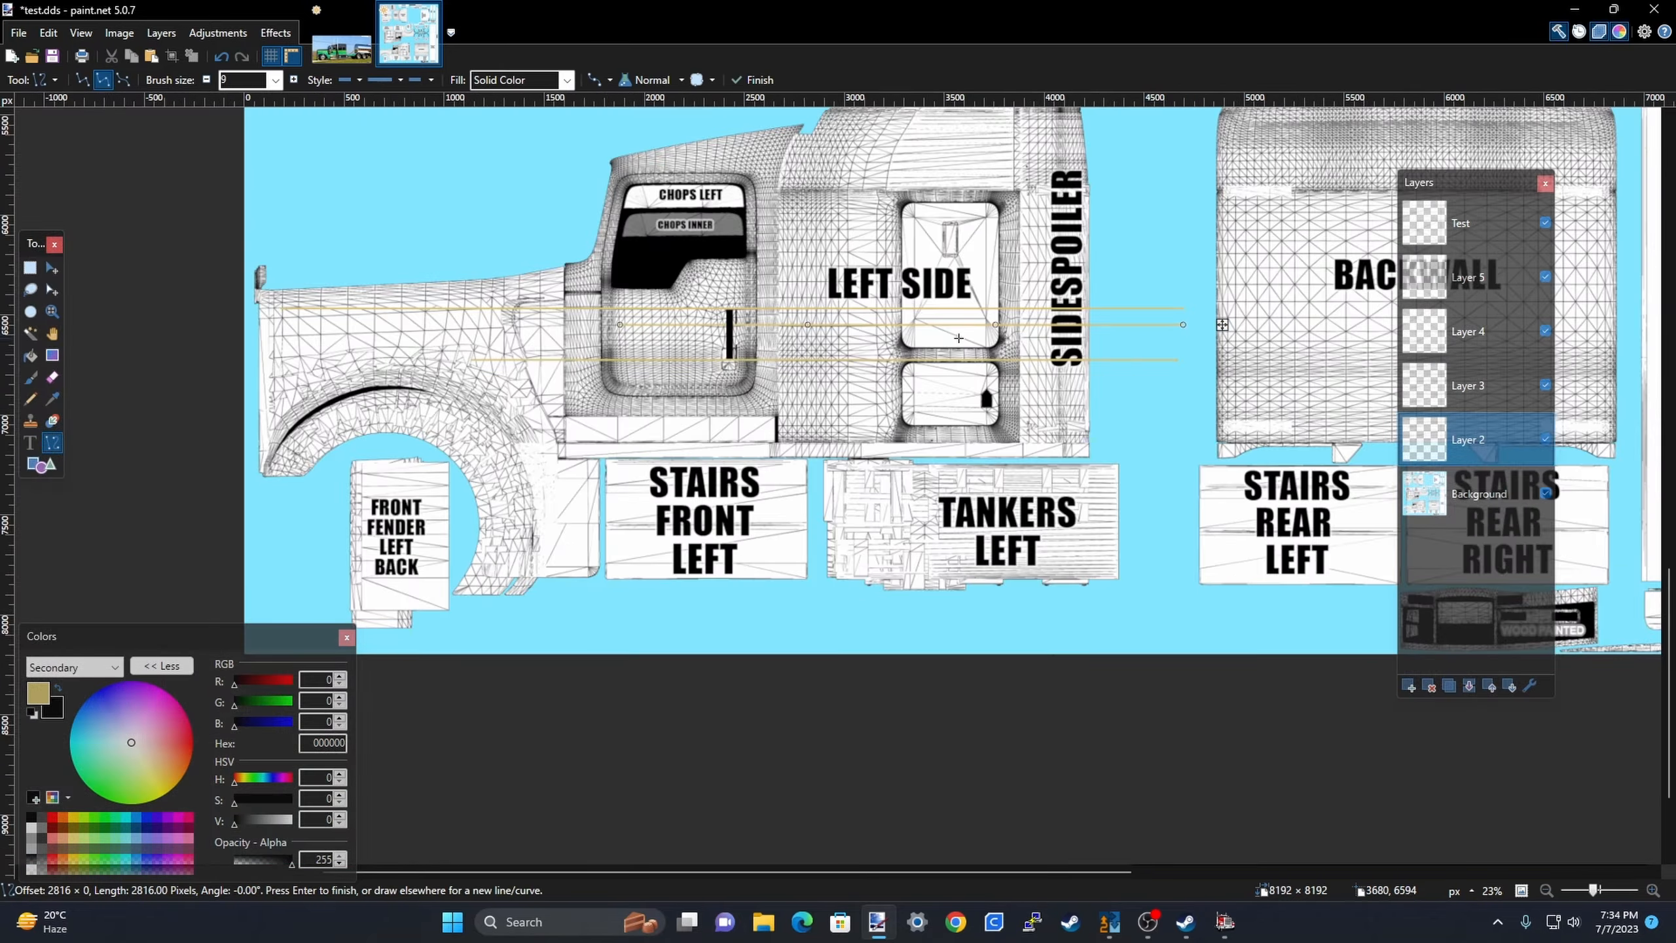
scroll(780, 321, "up", 2)
scroll(780, 321, "up", 4)
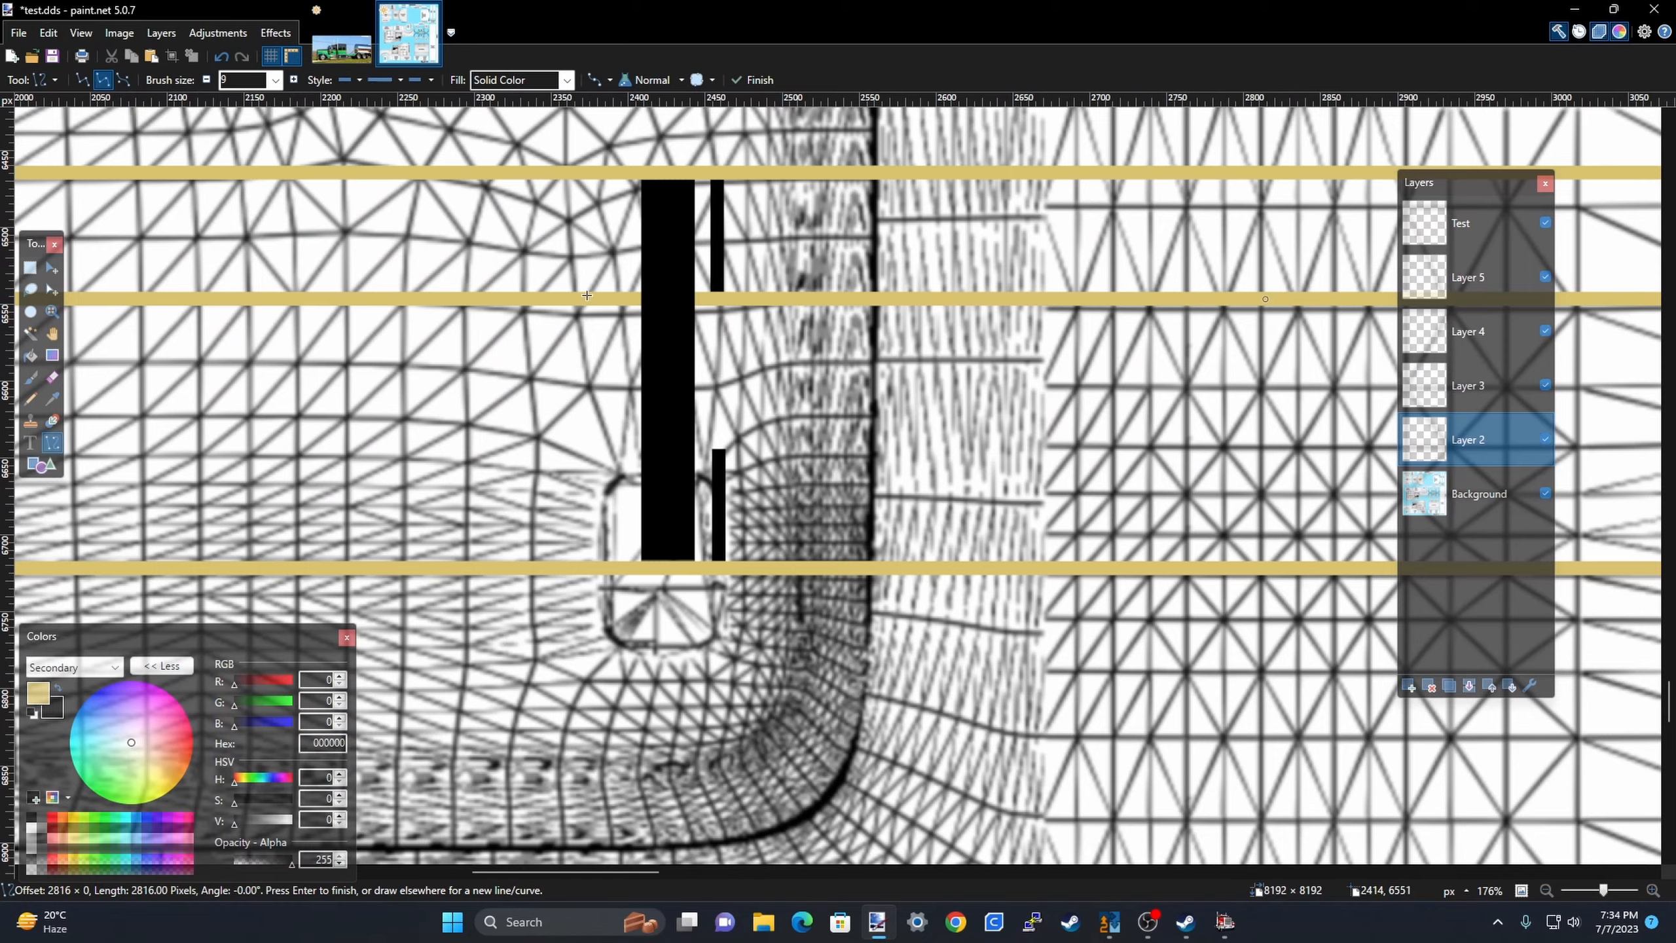
Draw a horizontal gold line about 3863 px long from the front fender across the door and left side, between the lower two gold lines.
scroll(859, 350, "down", 4)
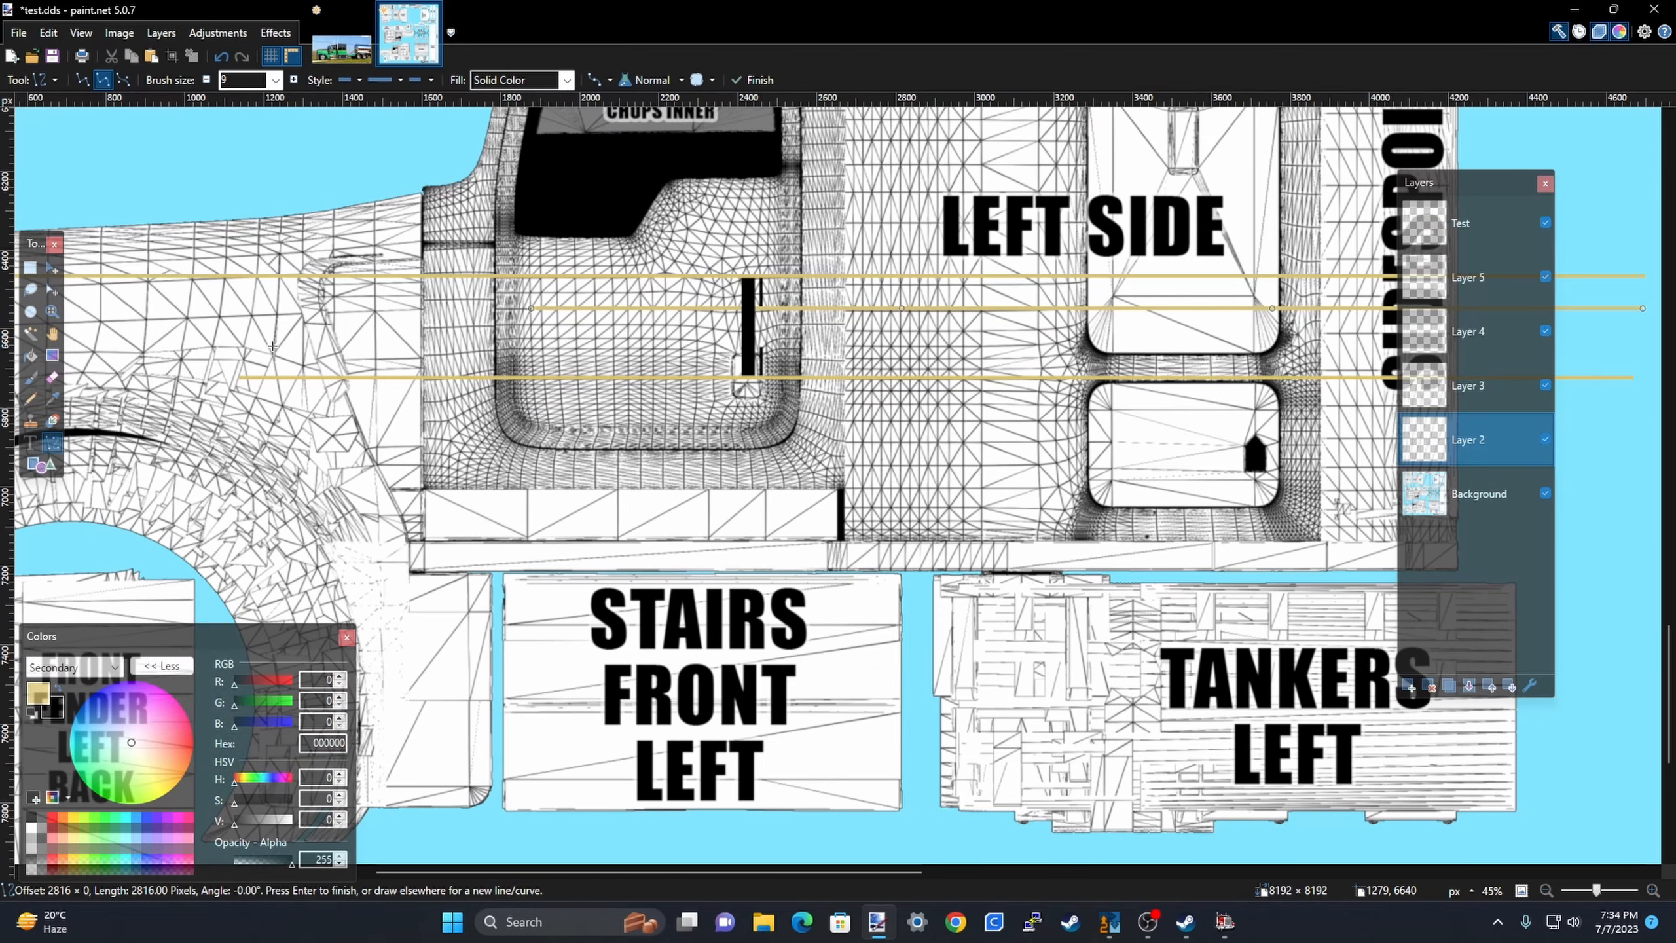
left_click_drag(111, 339, 855, 340)
scroll(1083, 369, "down", 7)
scroll(684, 311, "up", 7)
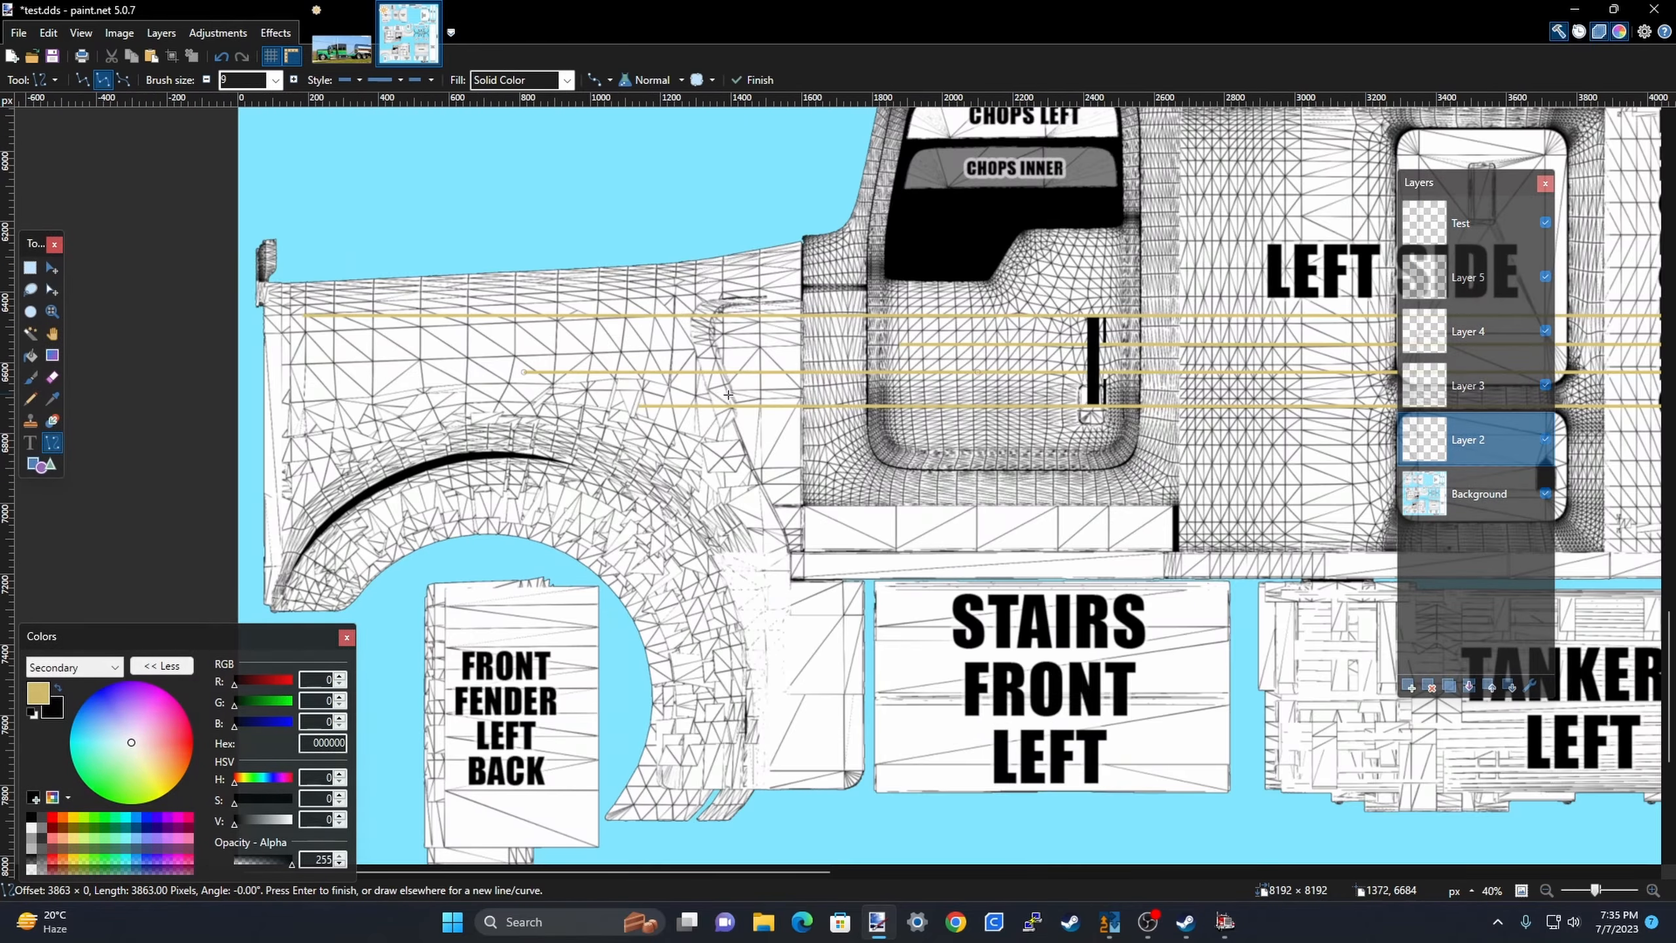
Move the 3863 px gold line down until its lower edge meets the upper end of the lower 73 px measuring line, and commit it.
scroll(686, 345, "up", 8)
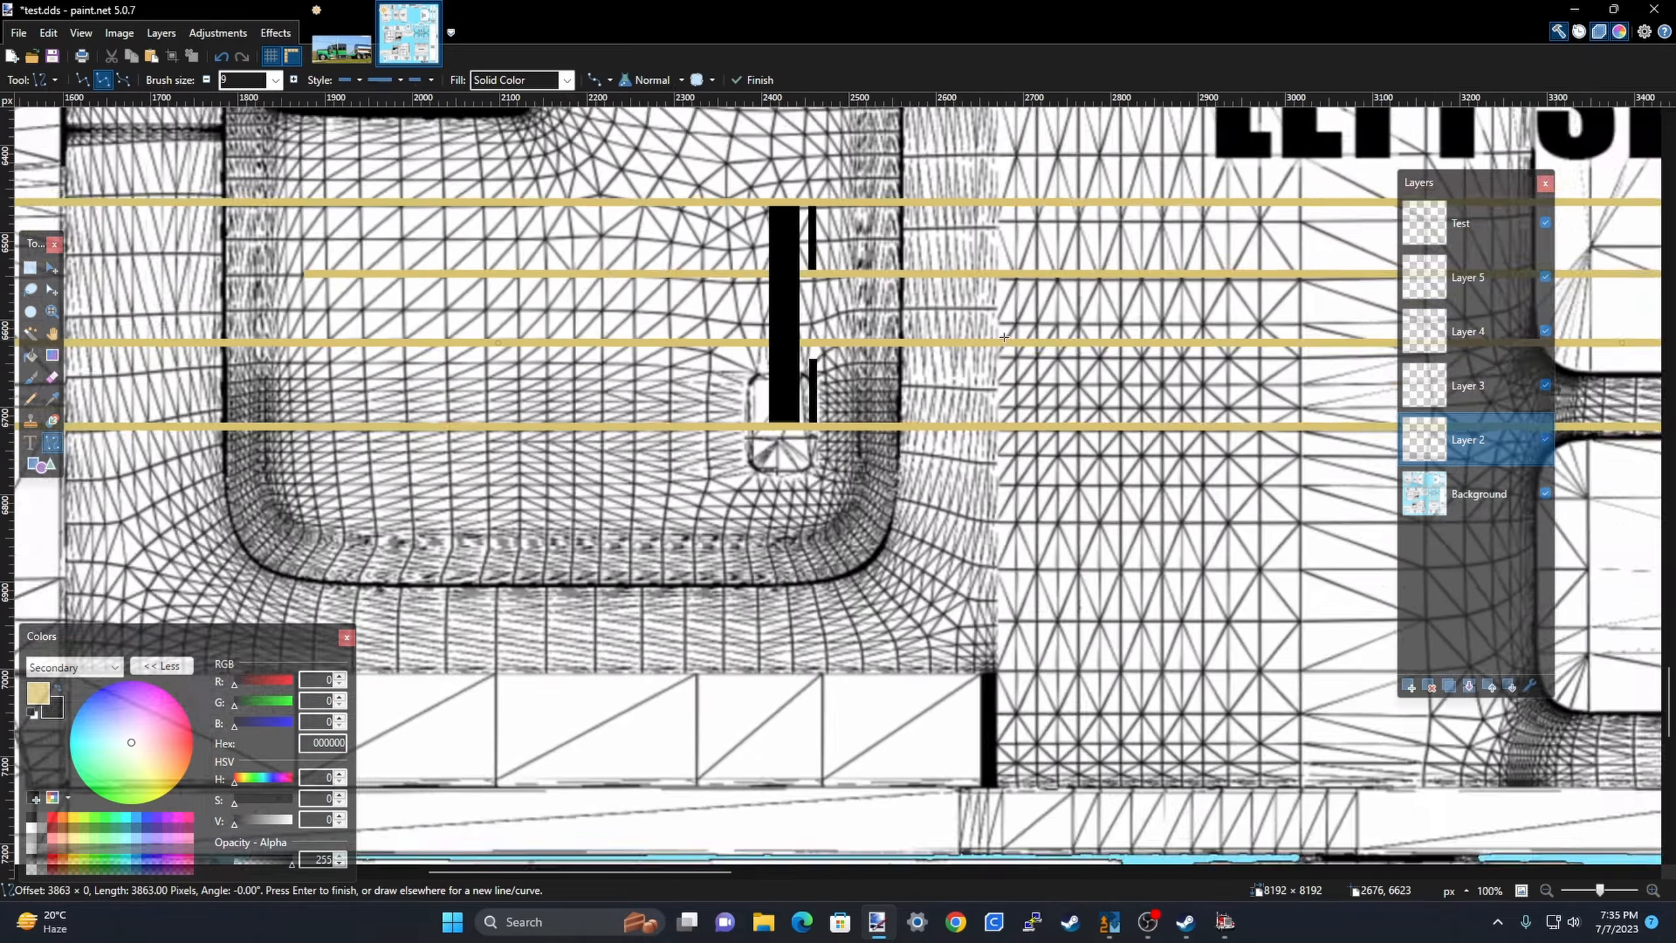
scroll(357, 313, "down", 8)
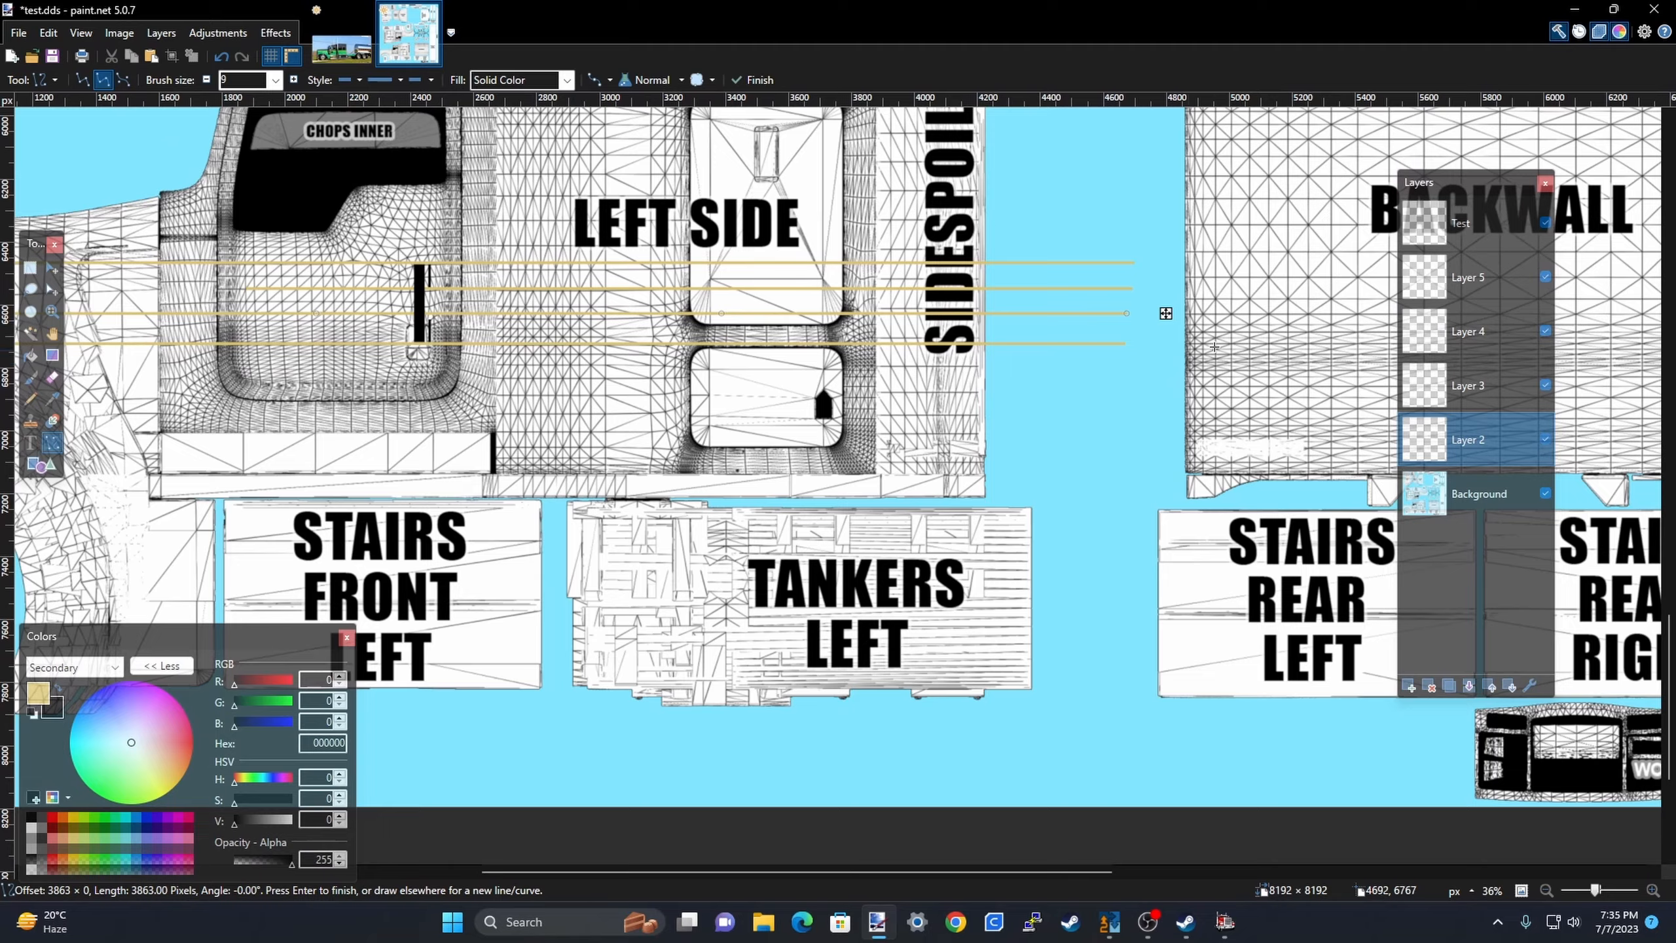
left_click_drag(1166, 313, 1166, 320)
scroll(501, 285, "up", 8)
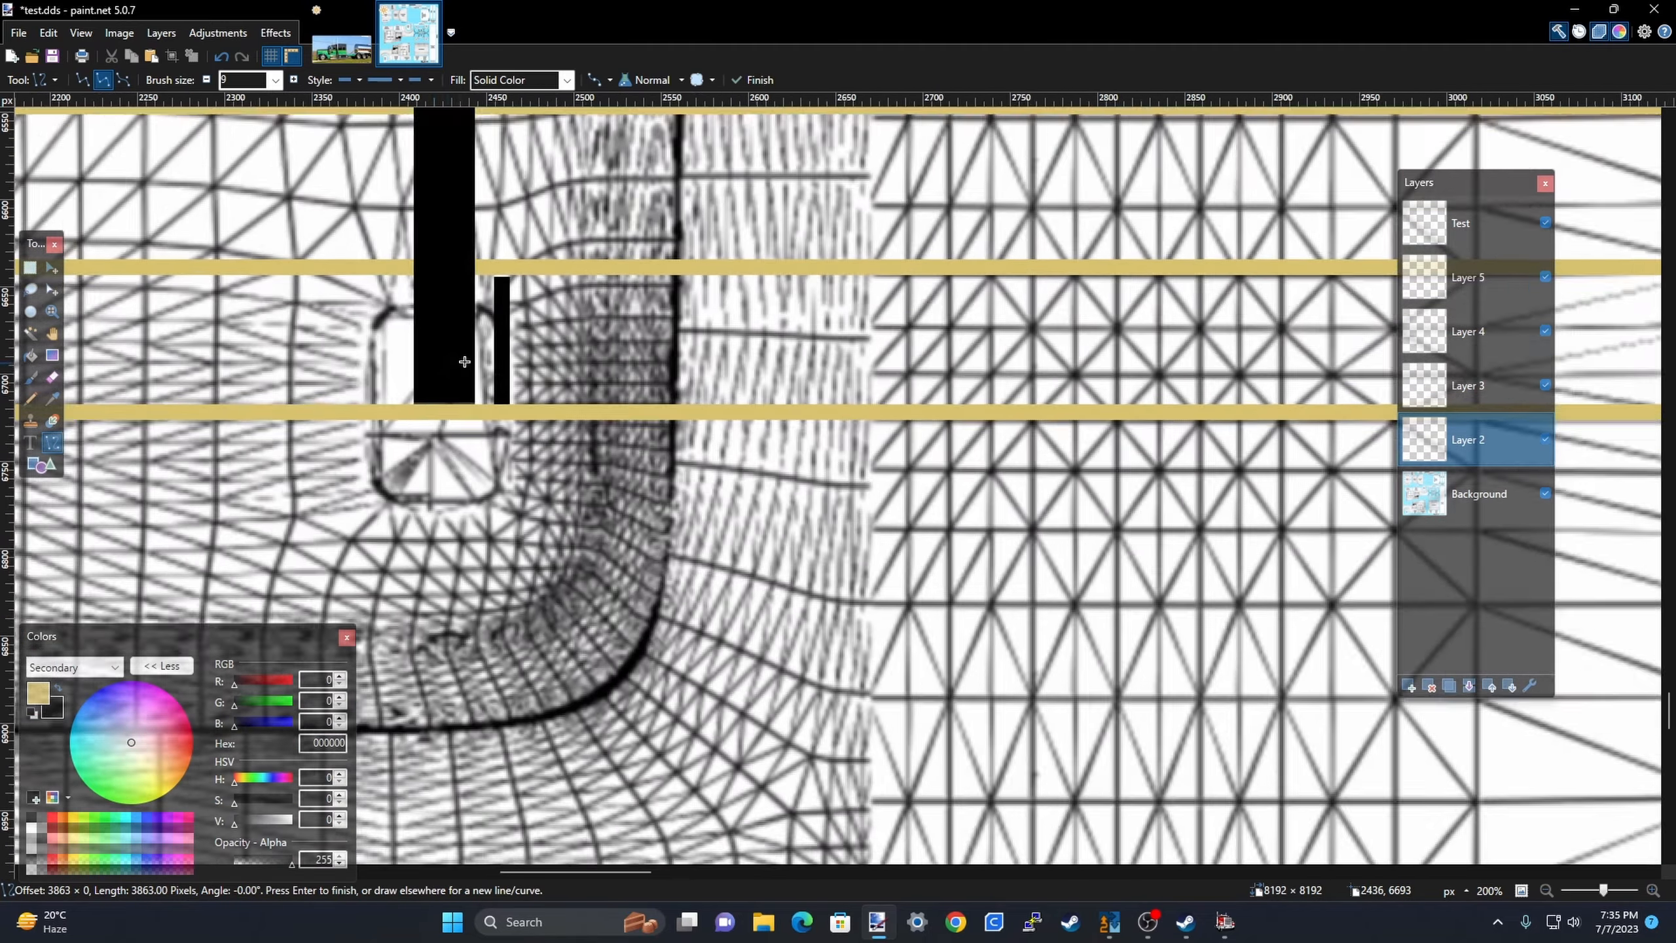
scroll(500, 284, "up", 3)
scroll(481, 249, "down", 9)
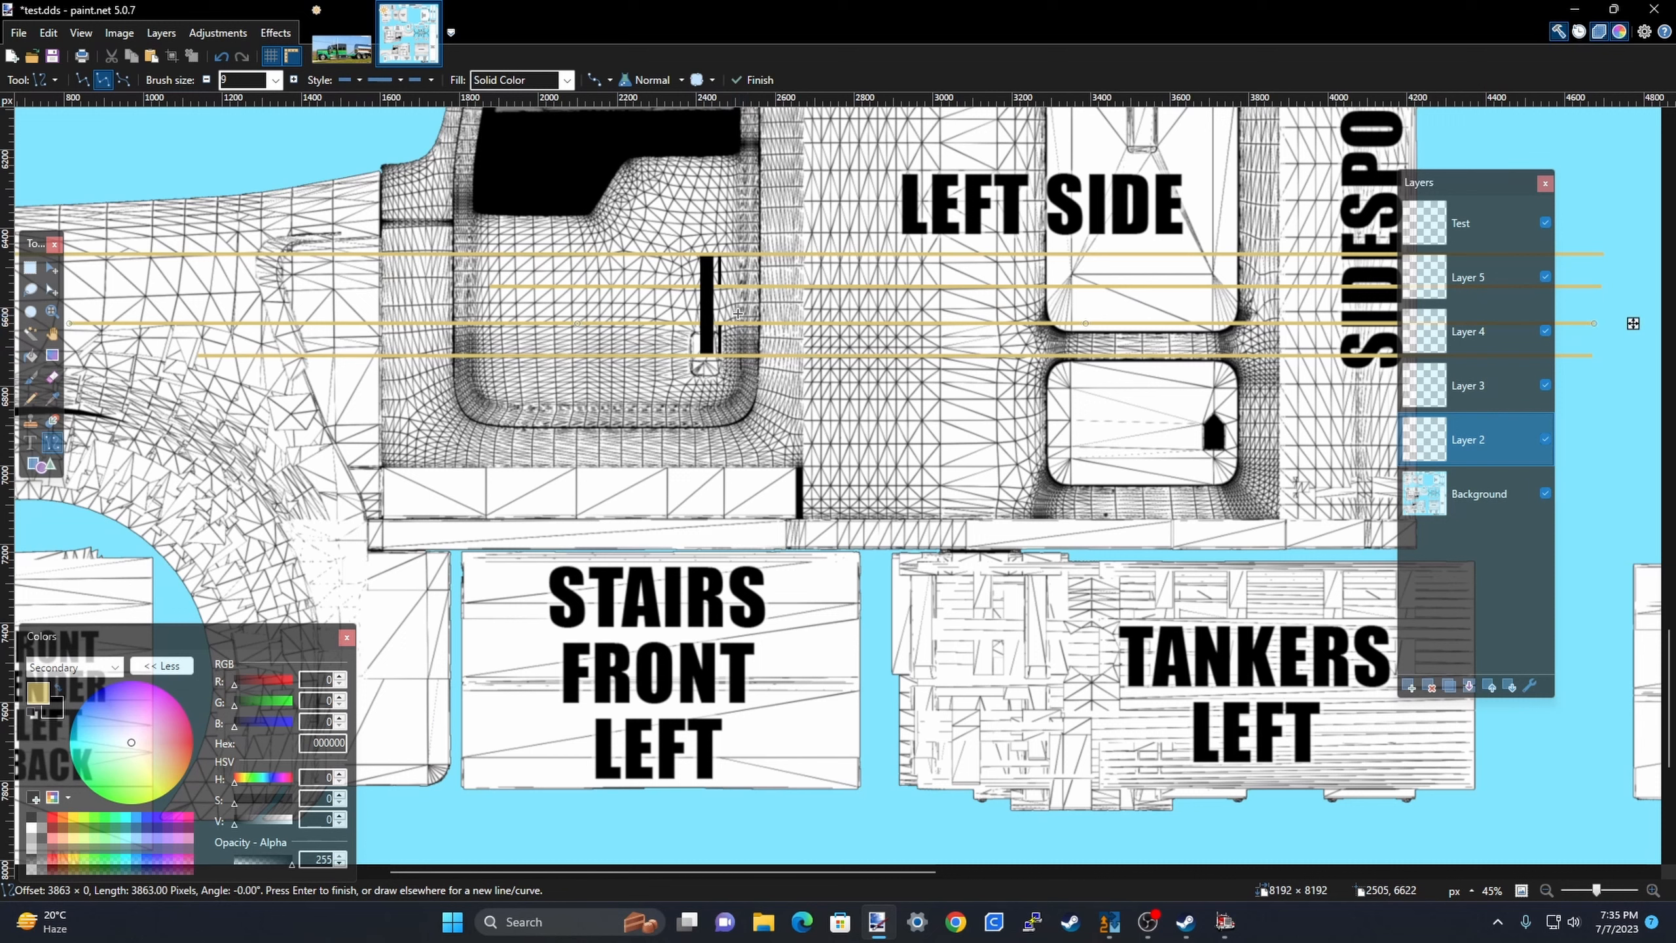
key("Return")
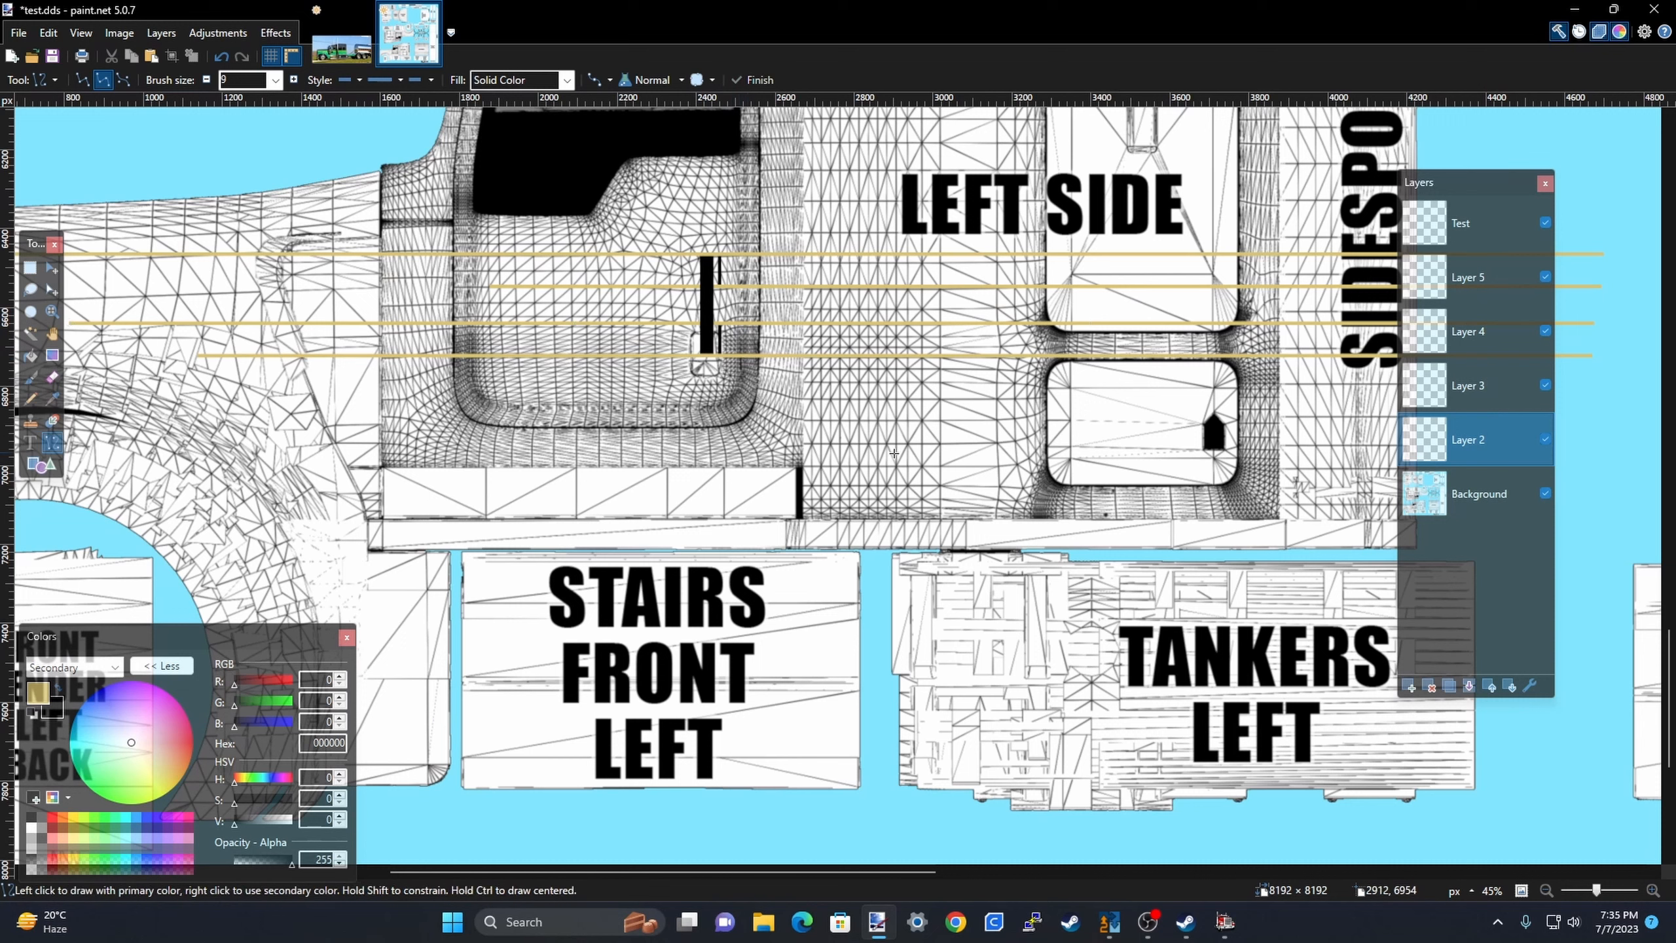
Examine the truck's side stripes in the Idea.jpg reference photo and compare them with the line spacing on test.dds.
left_click(351, 55)
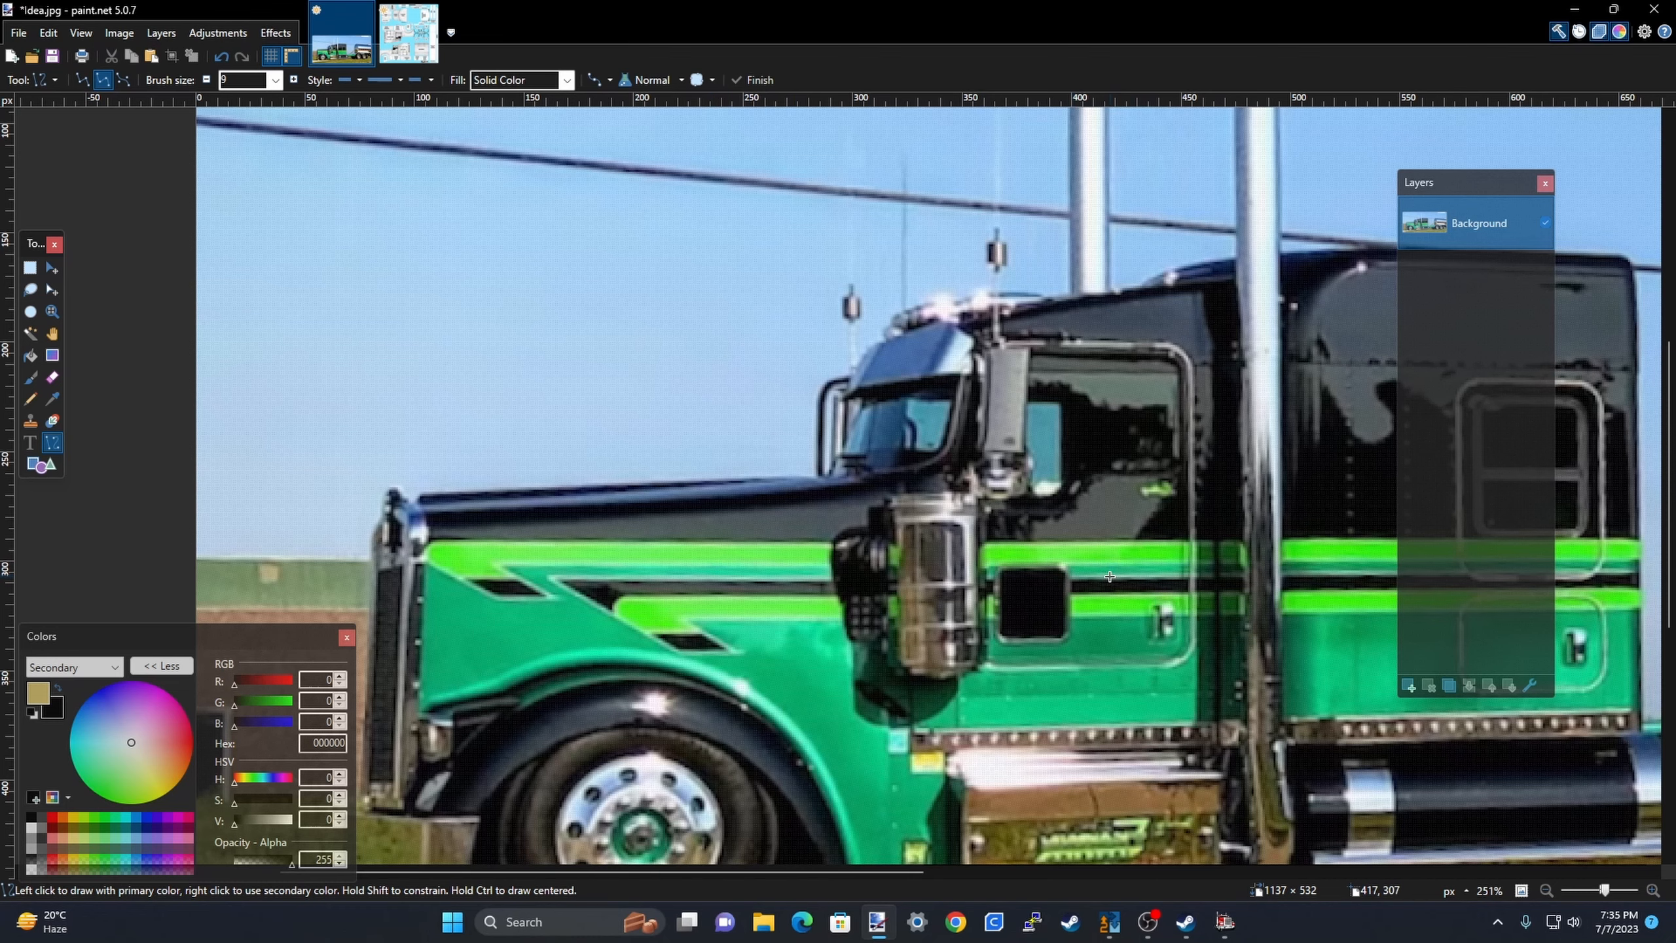
scroll(832, 565, "down", 5)
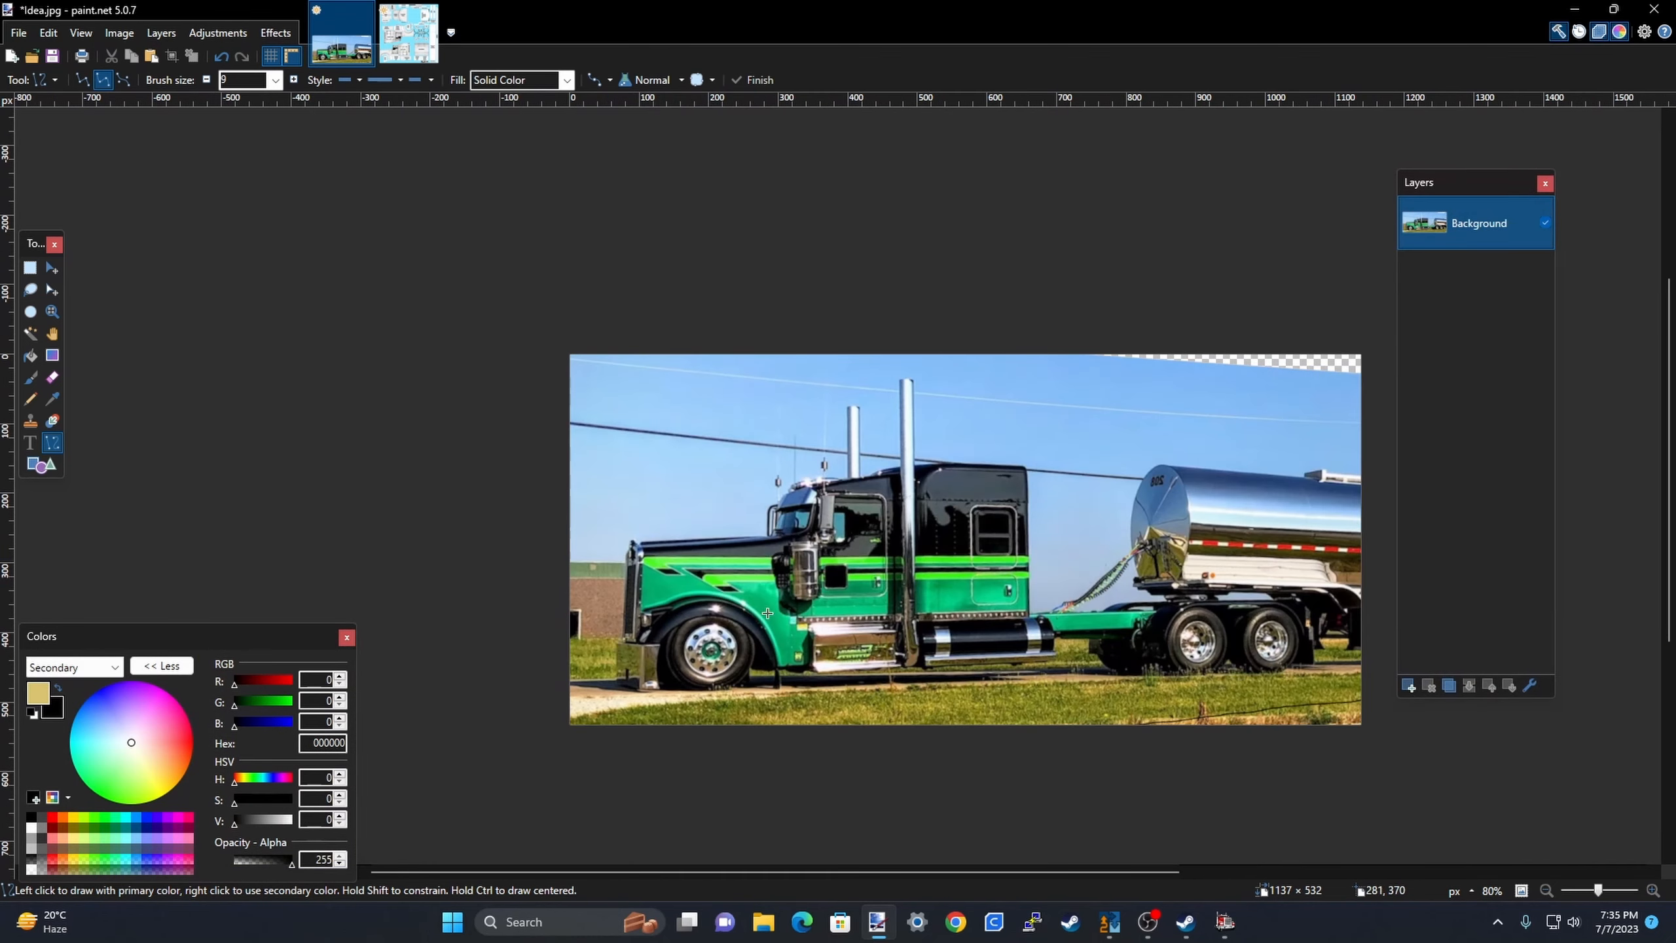
left_click(405, 56)
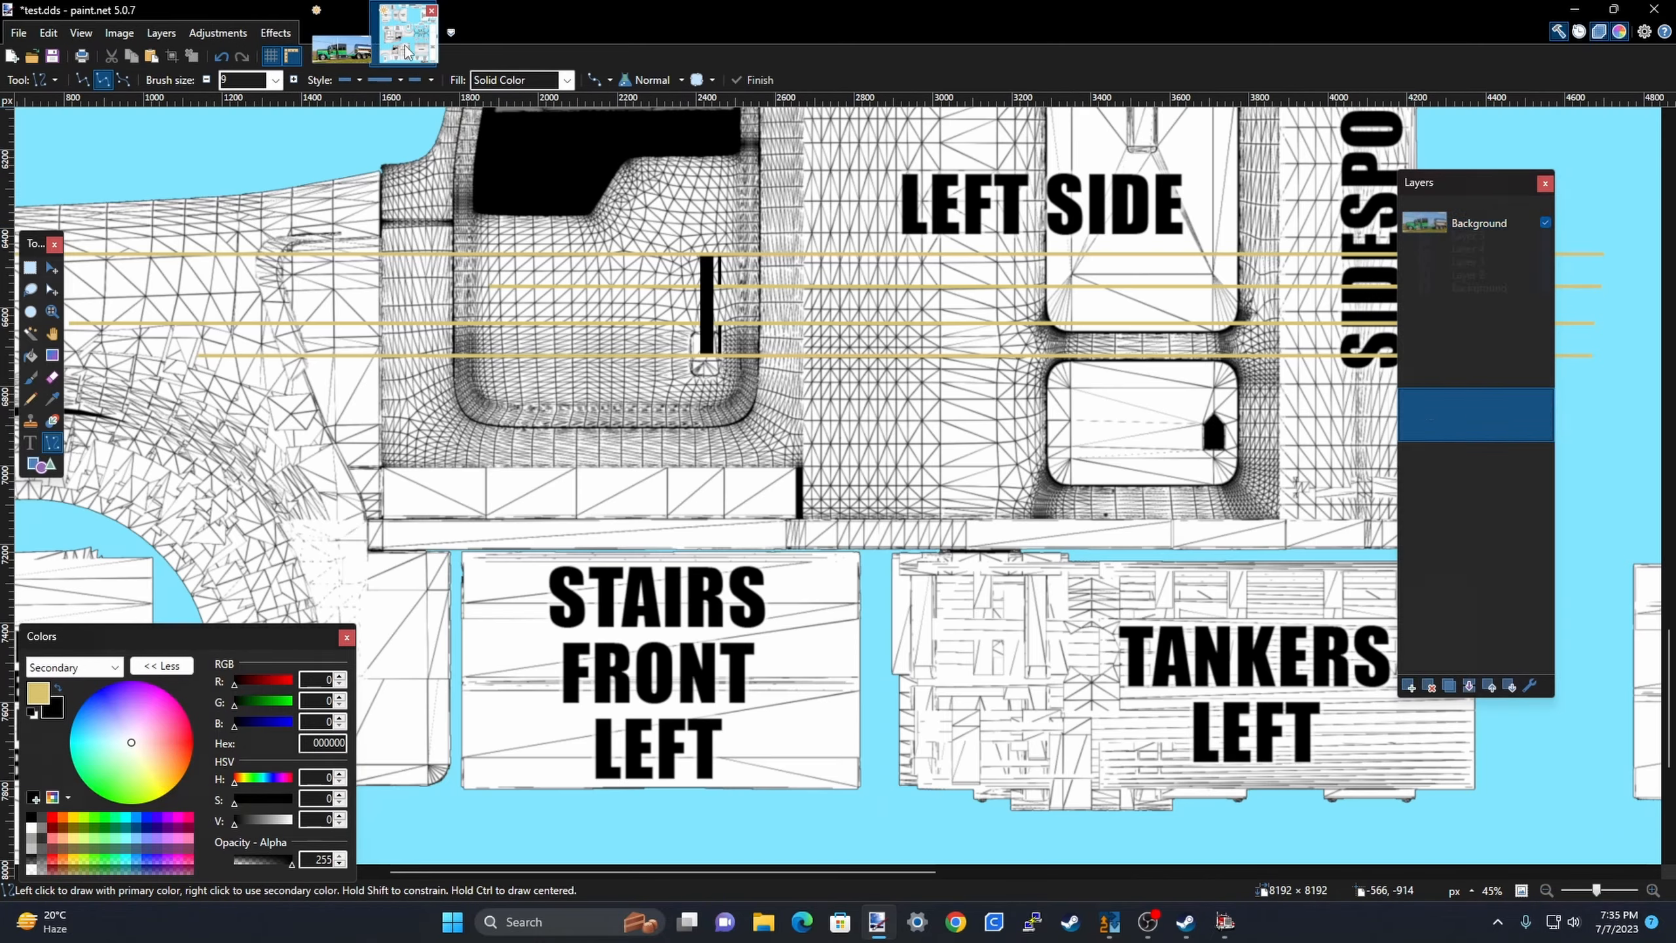
scroll(857, 304, "up", 3)
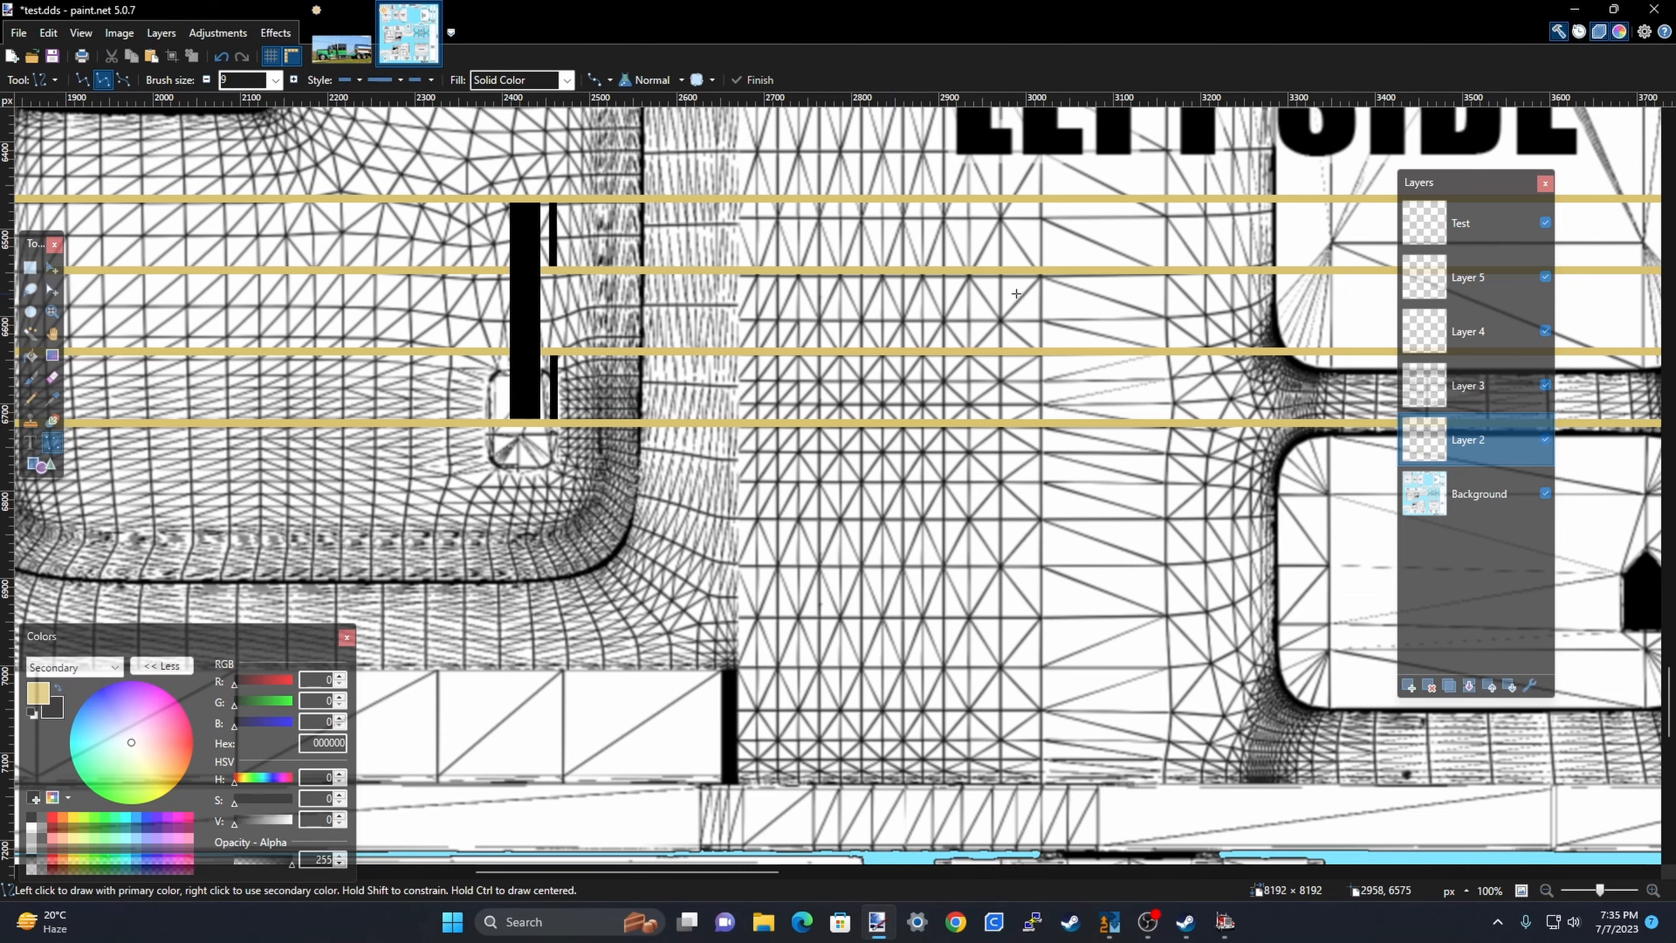
scroll(1016, 293, "down", 2)
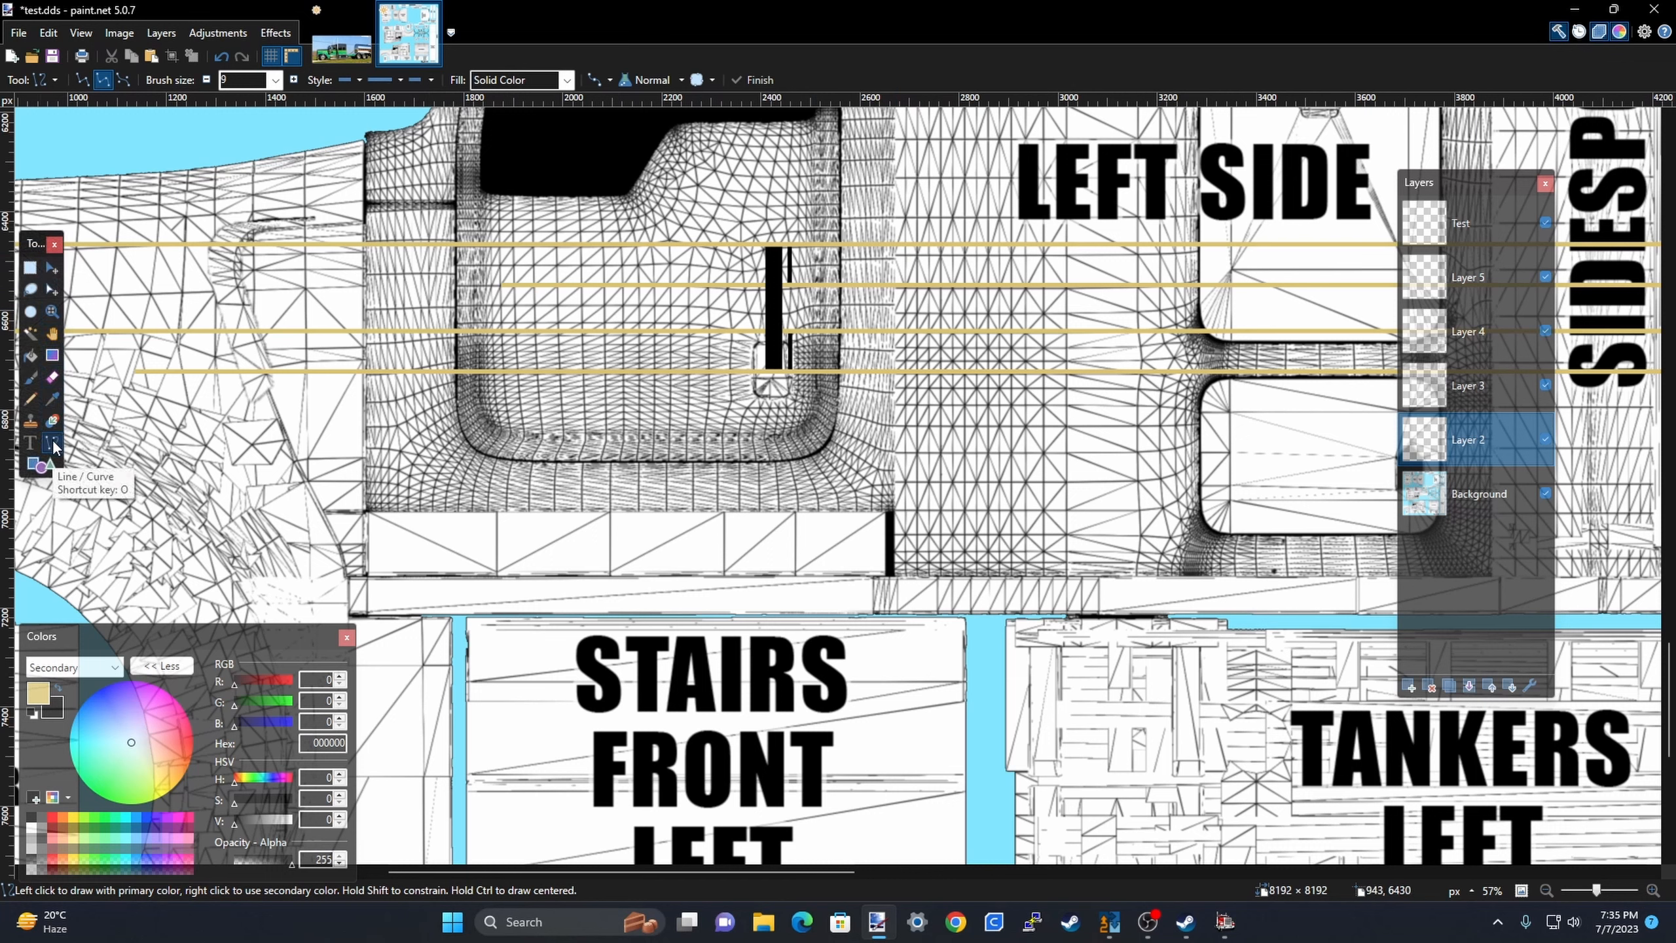
On the Test layer, draw a vertical black line 84 px long spanning the gap between the two middle gold lines, and commit it.
left_click(58, 687)
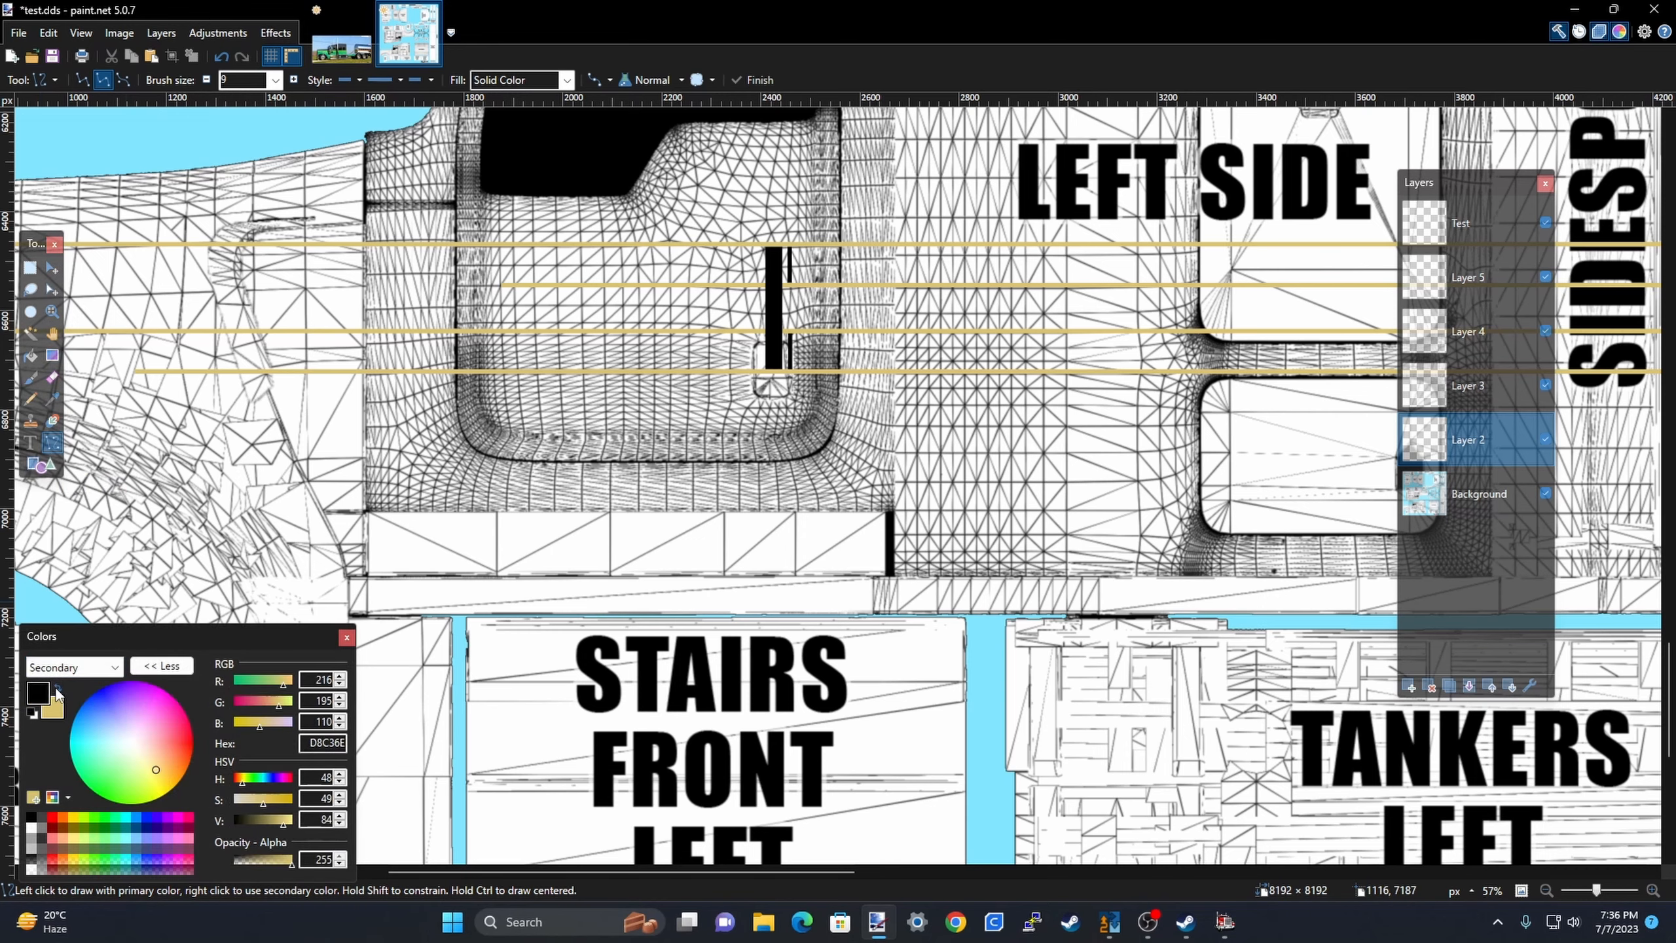
left_click(1460, 224)
scroll(800, 293, "up", 3, "ctrl")
scroll(800, 293, "up", 5, "ctrl")
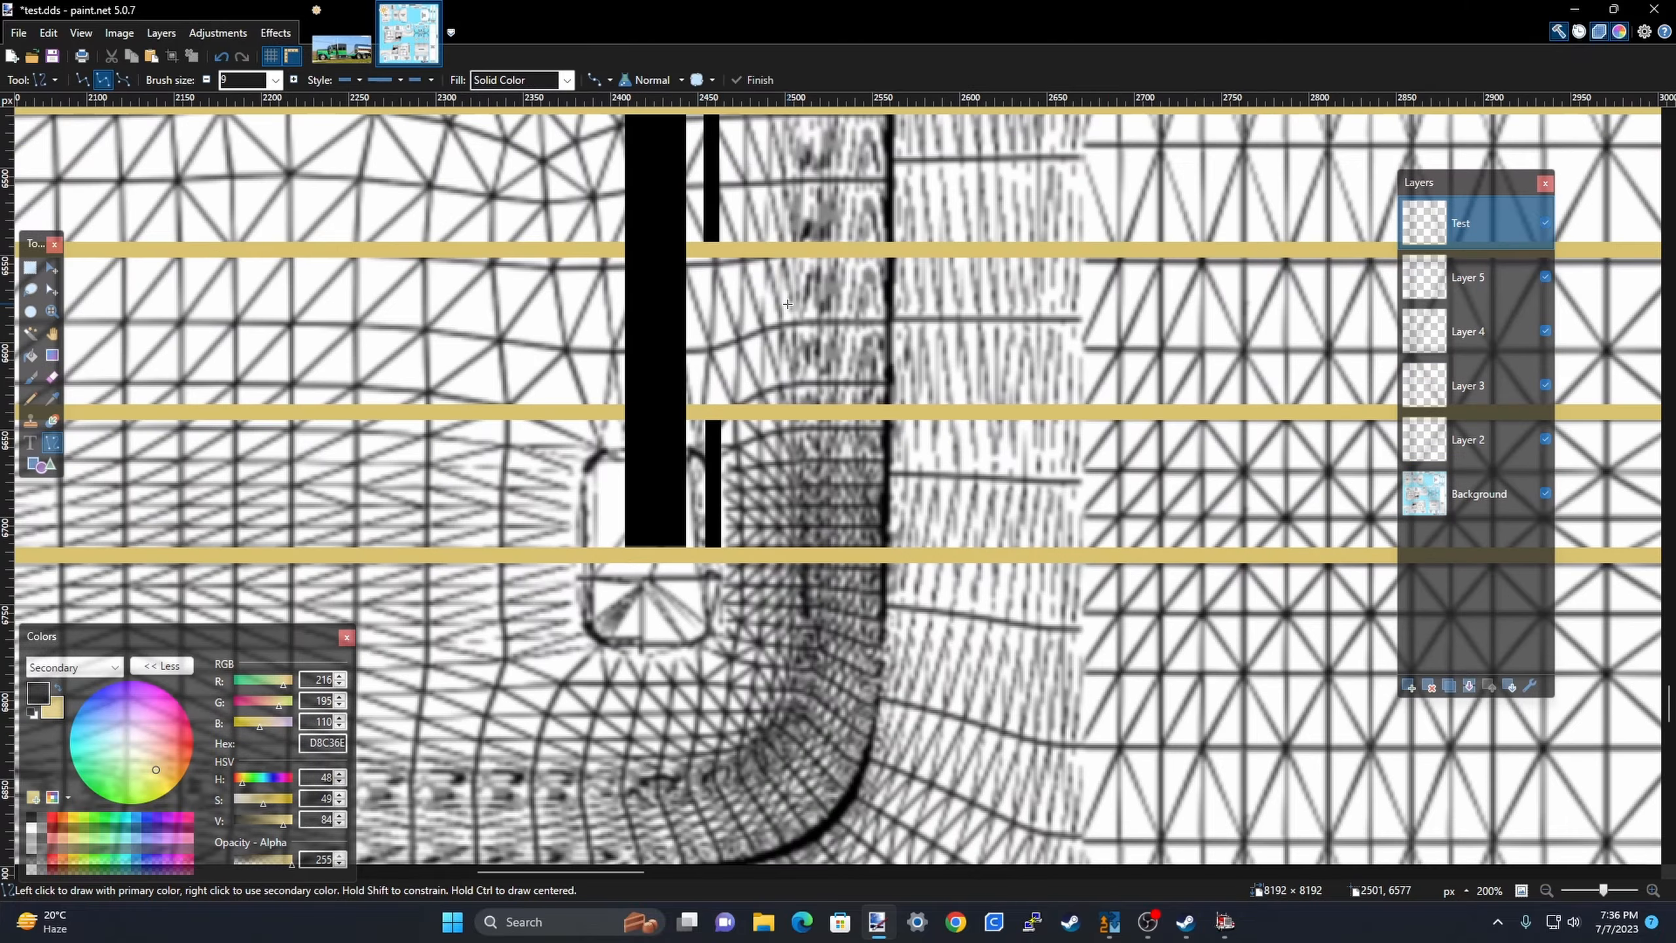
scroll(661, 241, "up", 3, "ctrl")
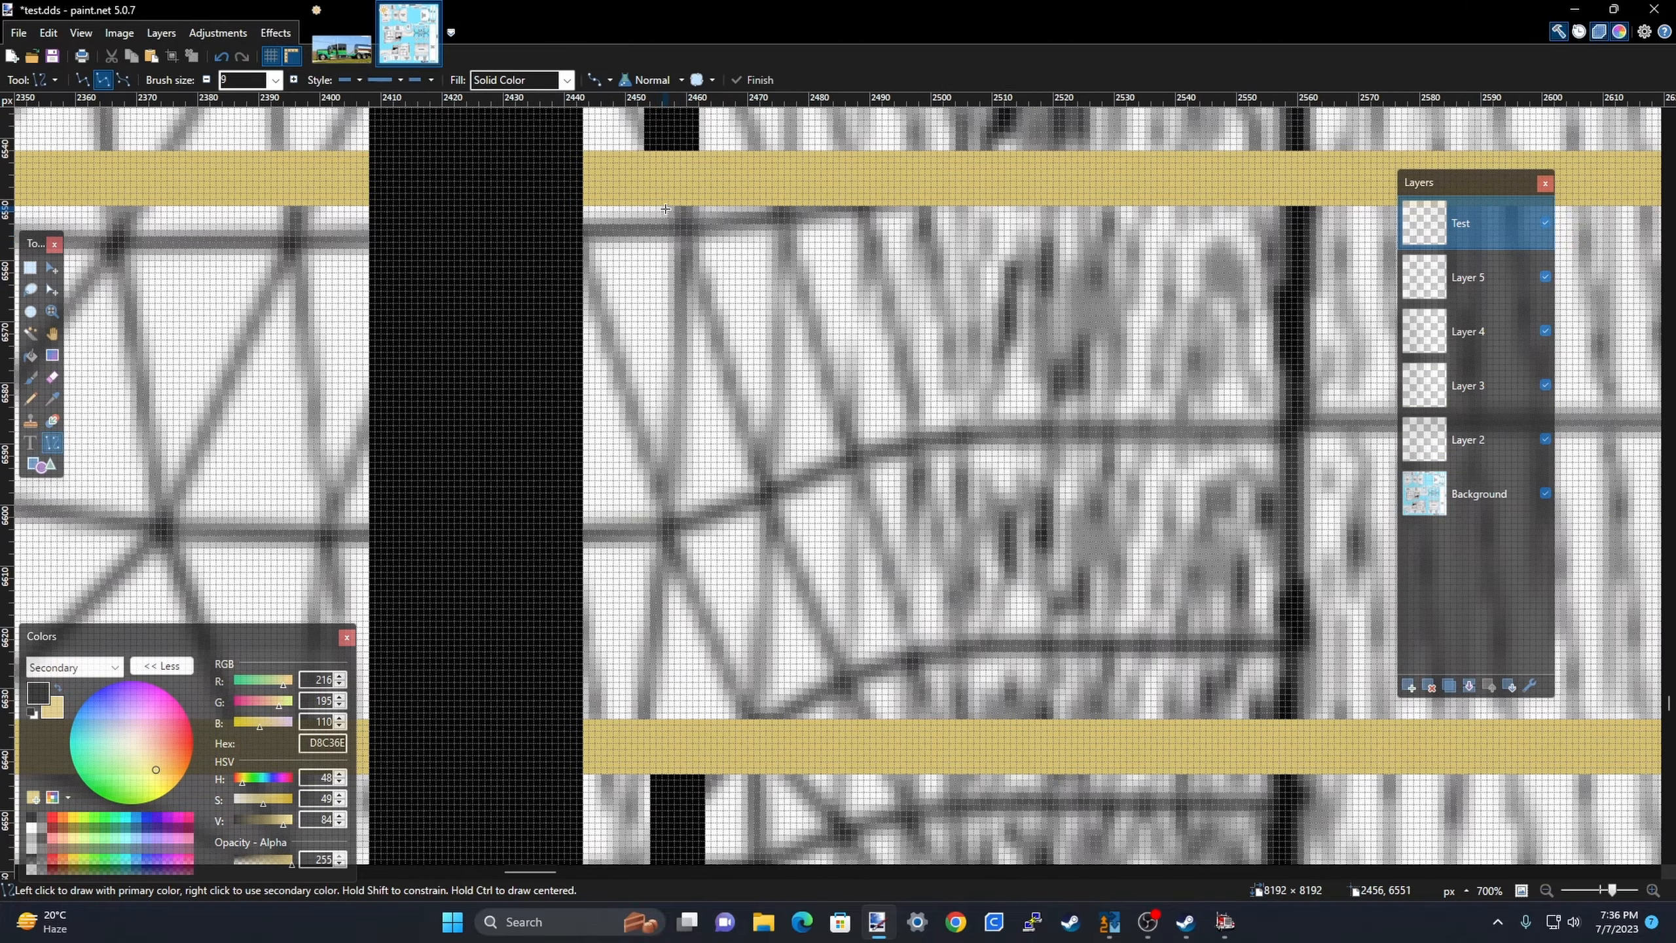
left_click_drag(665, 209, 667, 716)
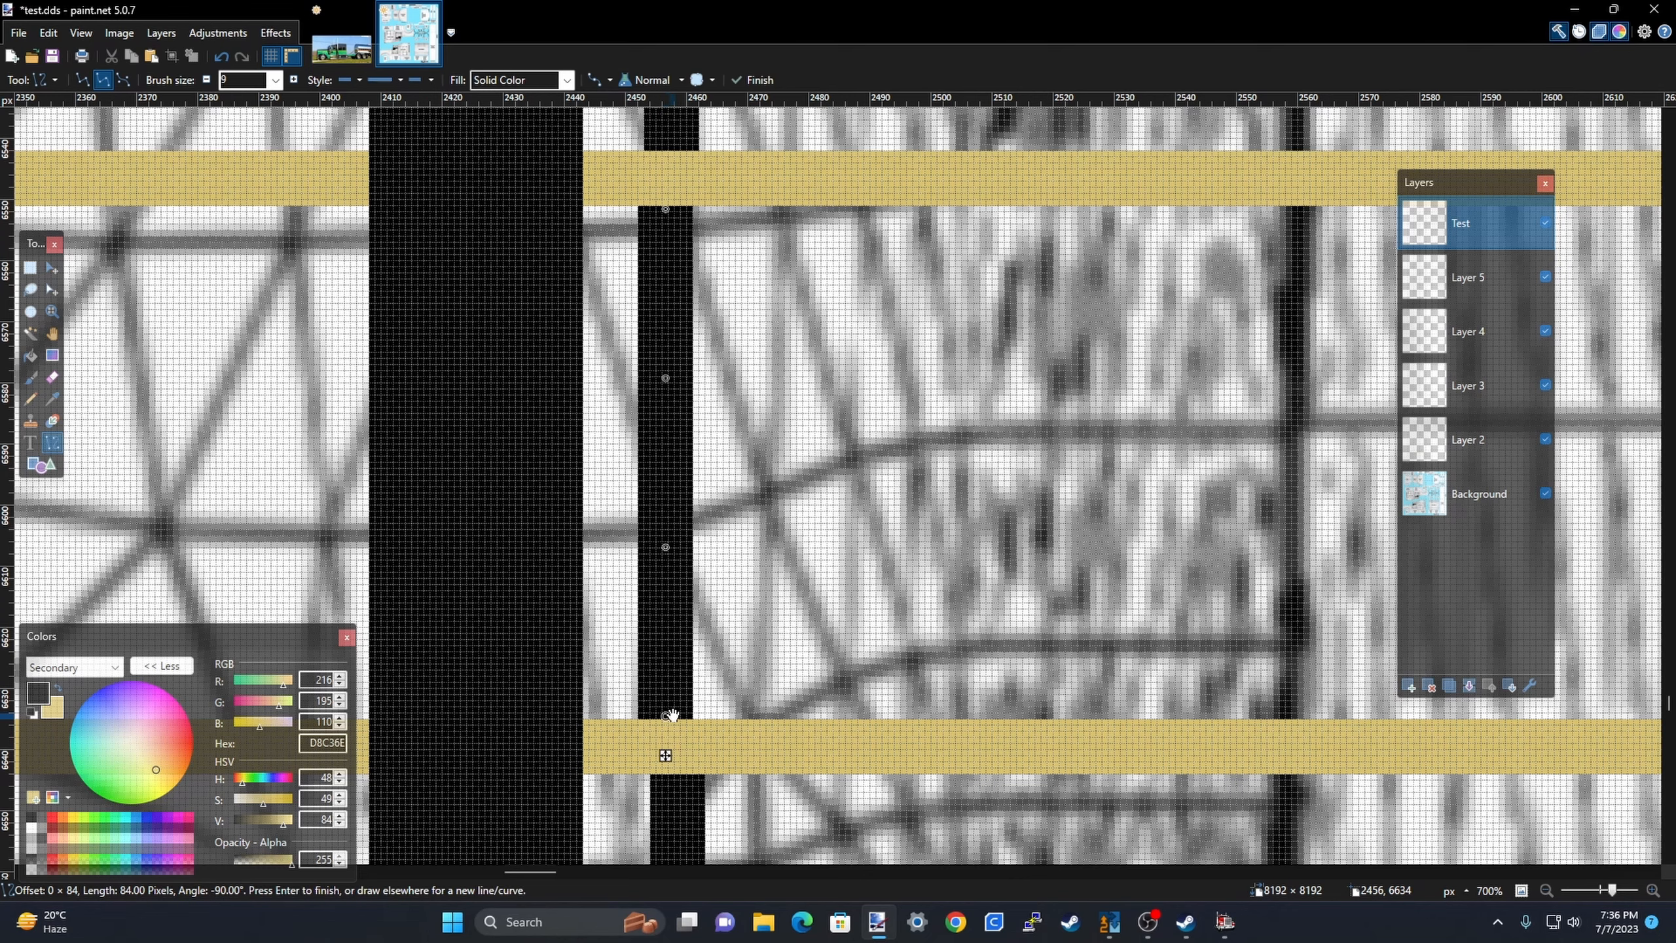
scroll(865, 632, "down", 2, "ctrl")
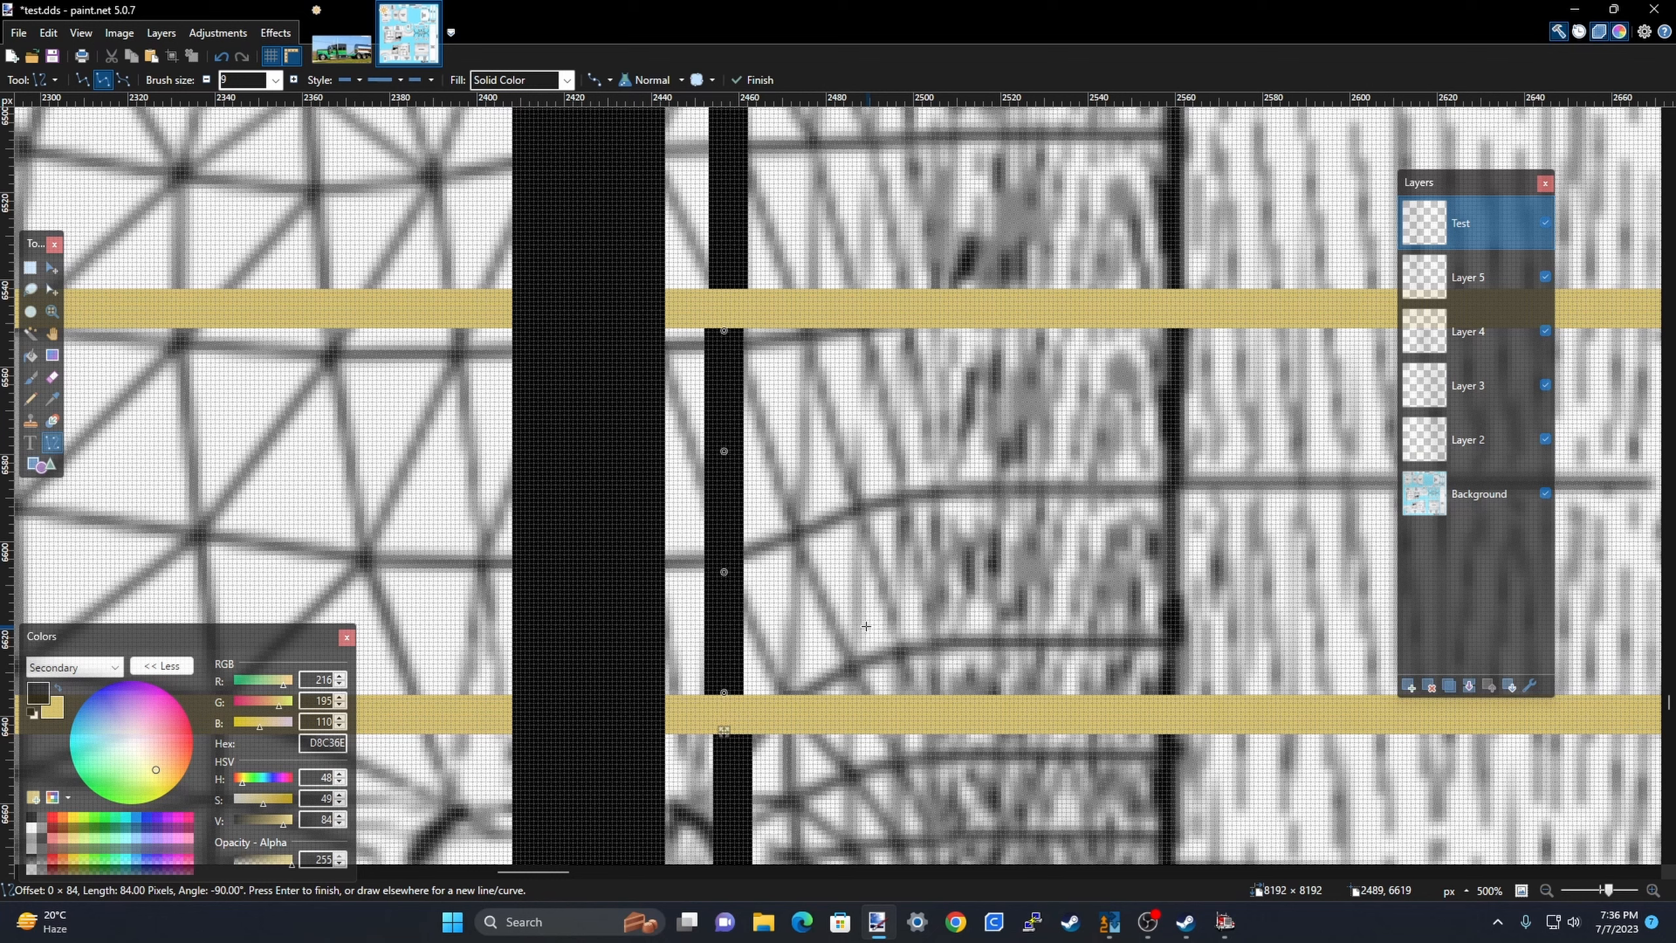
key("Return")
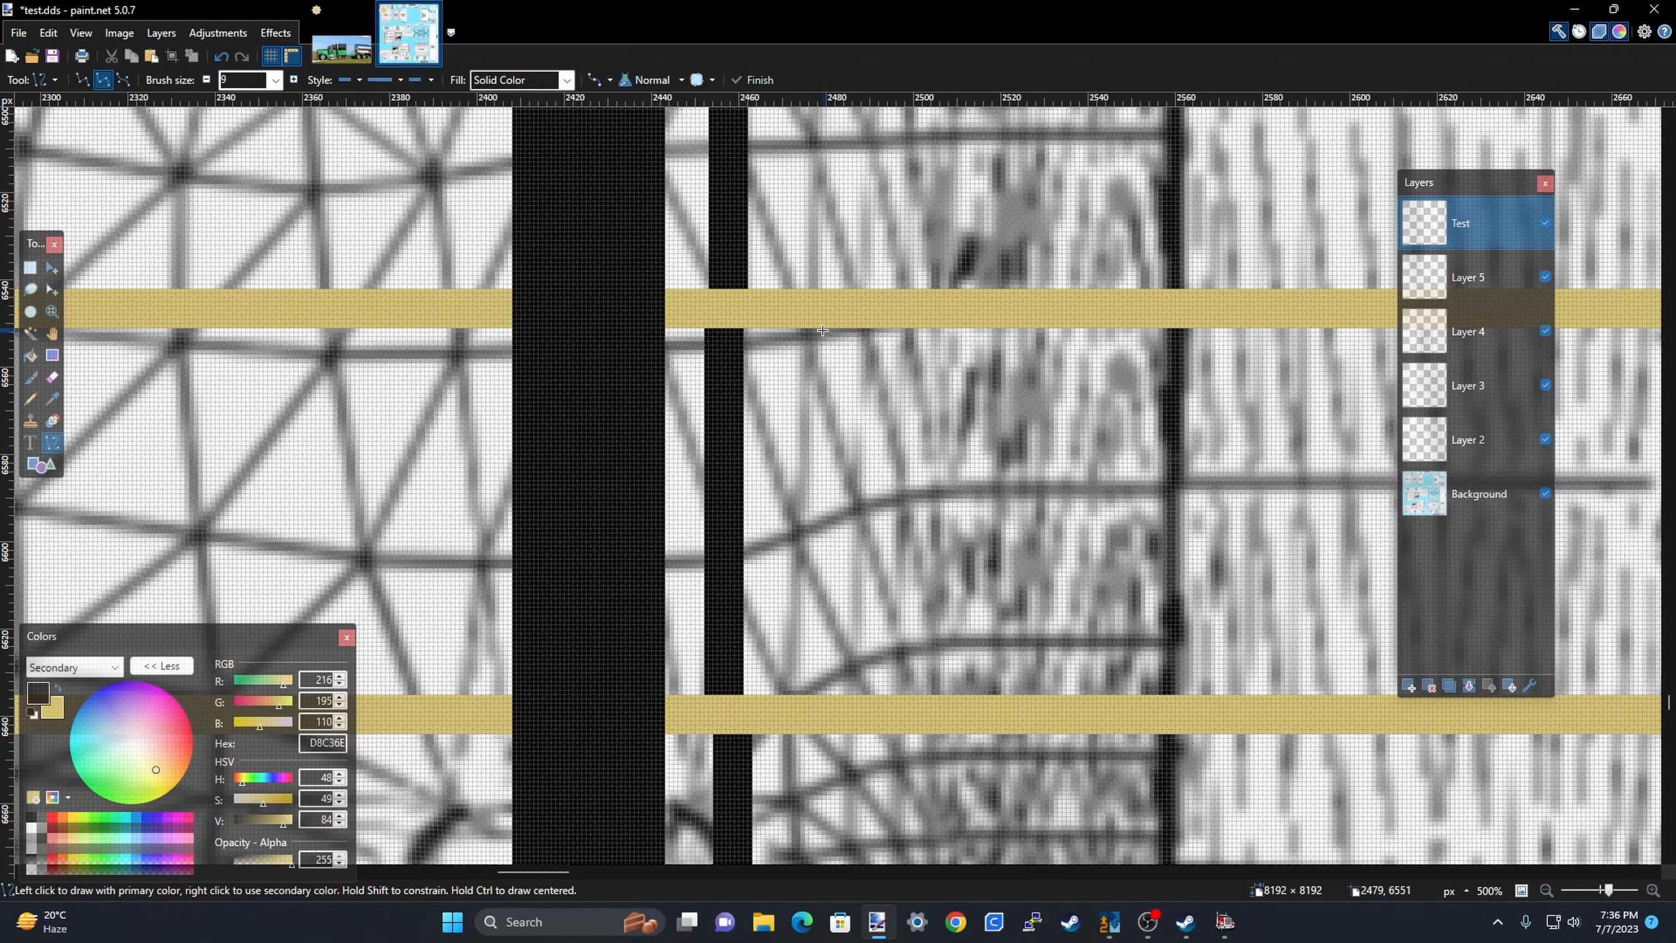
Draw a vertical black line 42 px long down from the upper middle gold line, beside the 84 px line, and commit it.
left_click_drag(823, 330, 824, 507)
scroll(858, 501, "down", 3)
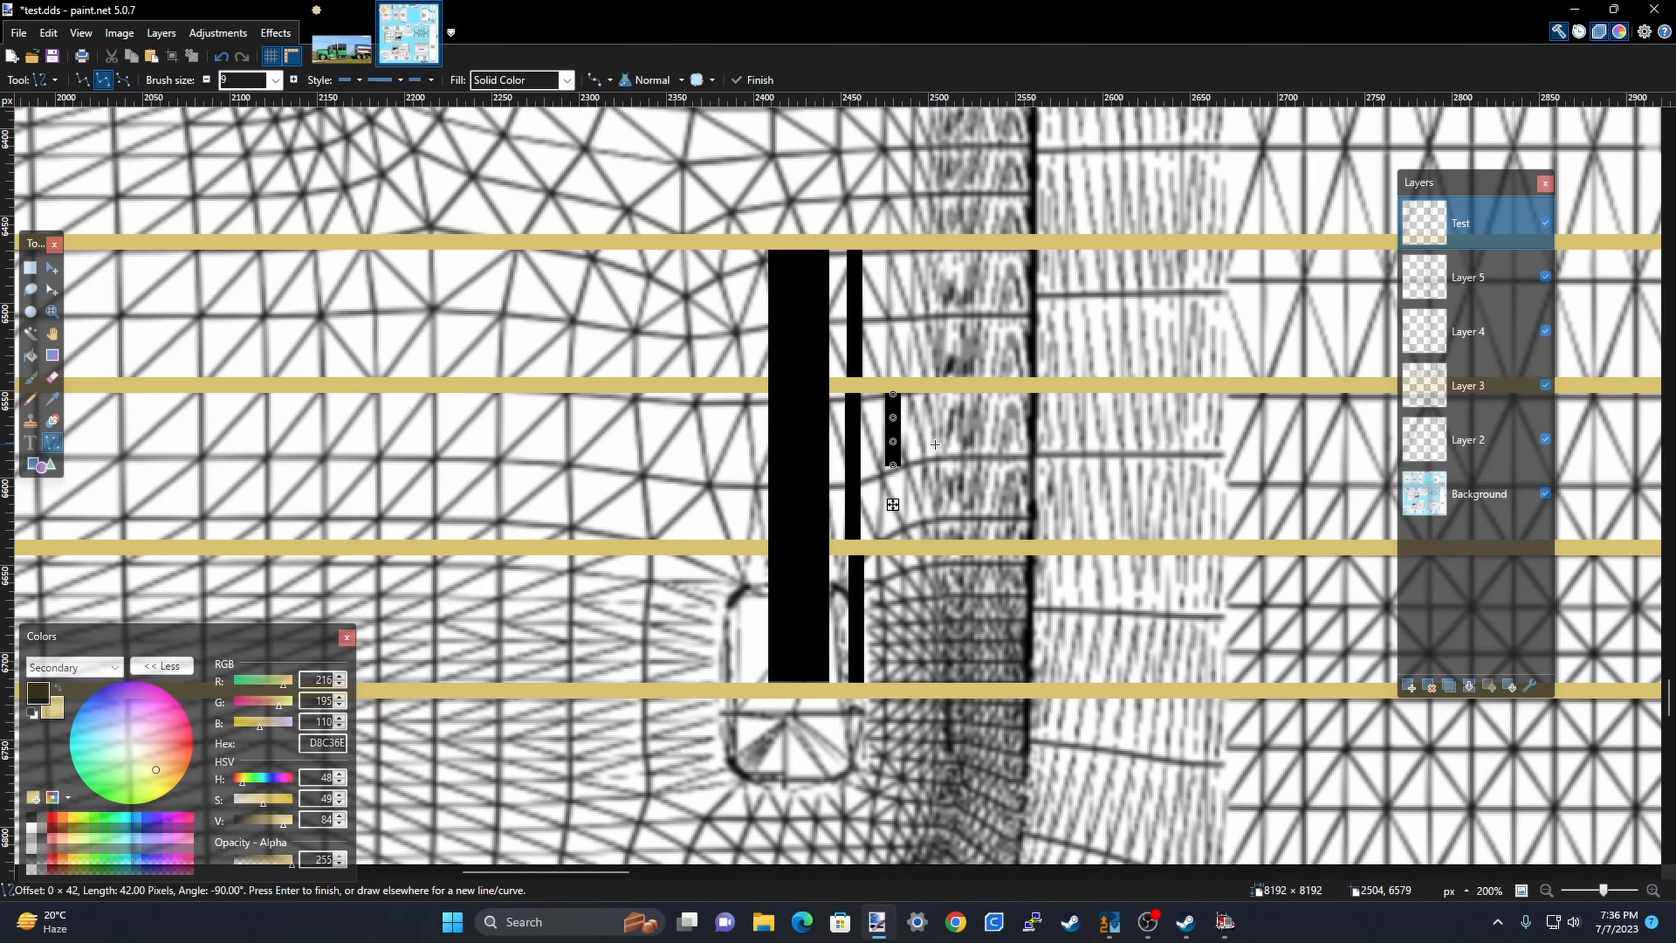
key("Return")
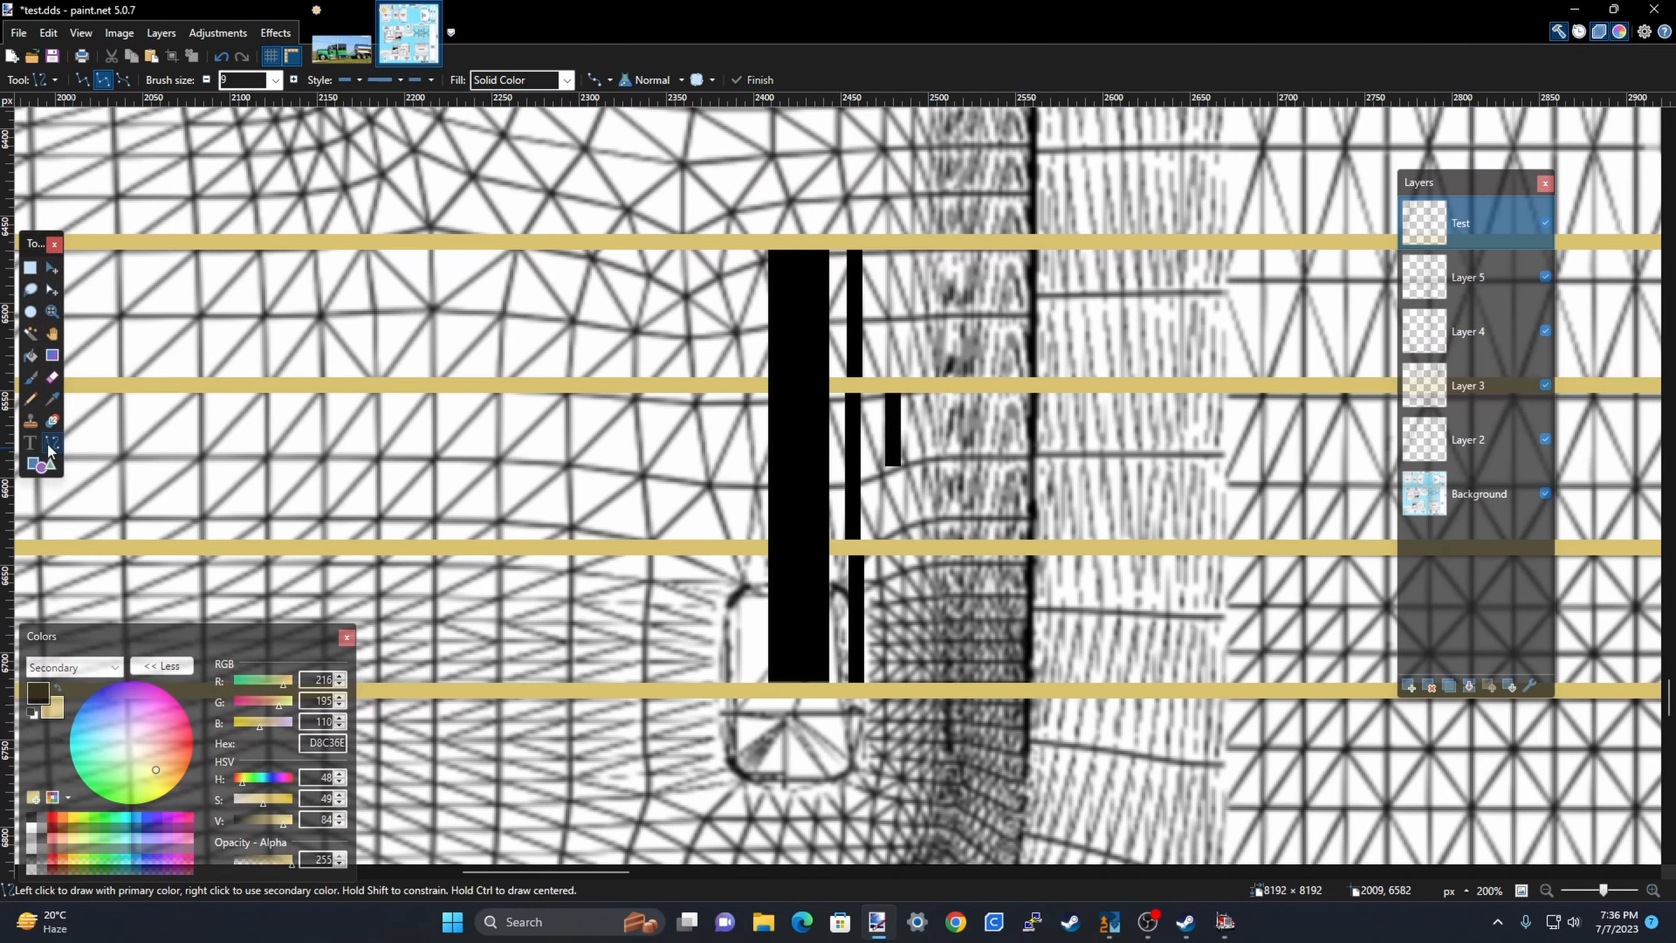
Make gold the primary color again and draw a horizontal line about 52 px long on Layer 2 at the 42 px line's lower end.
left_click(59, 689)
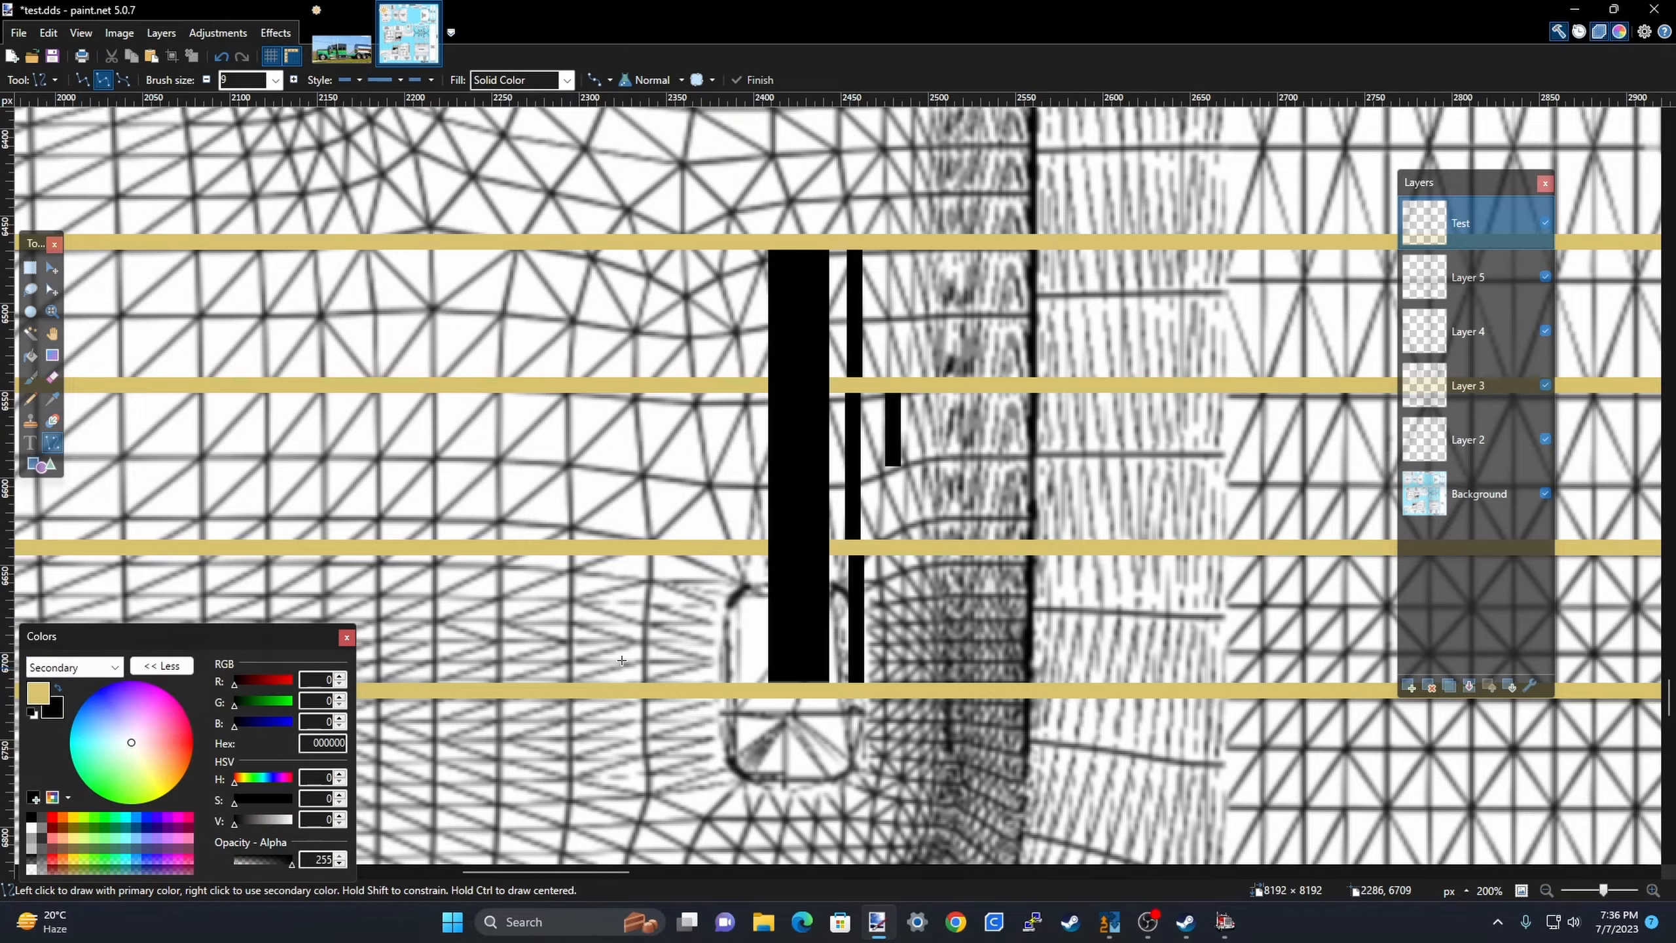
left_click(1499, 404)
left_click(1498, 438)
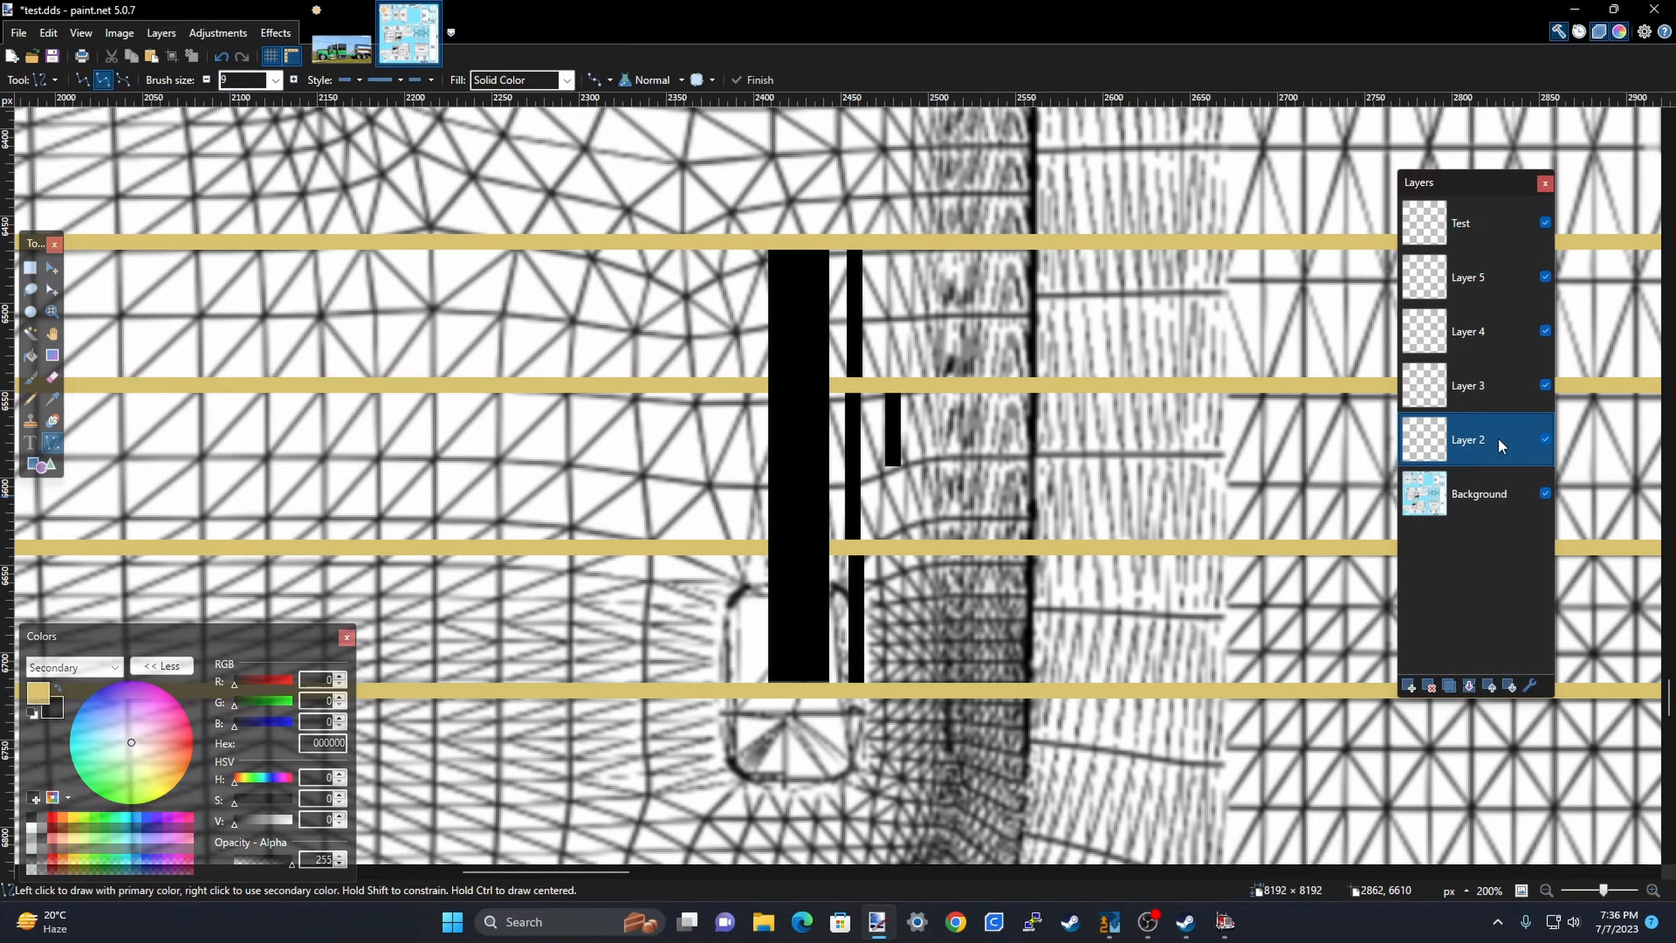
scroll(883, 431, "up", 5)
scroll(884, 432, "up", 4)
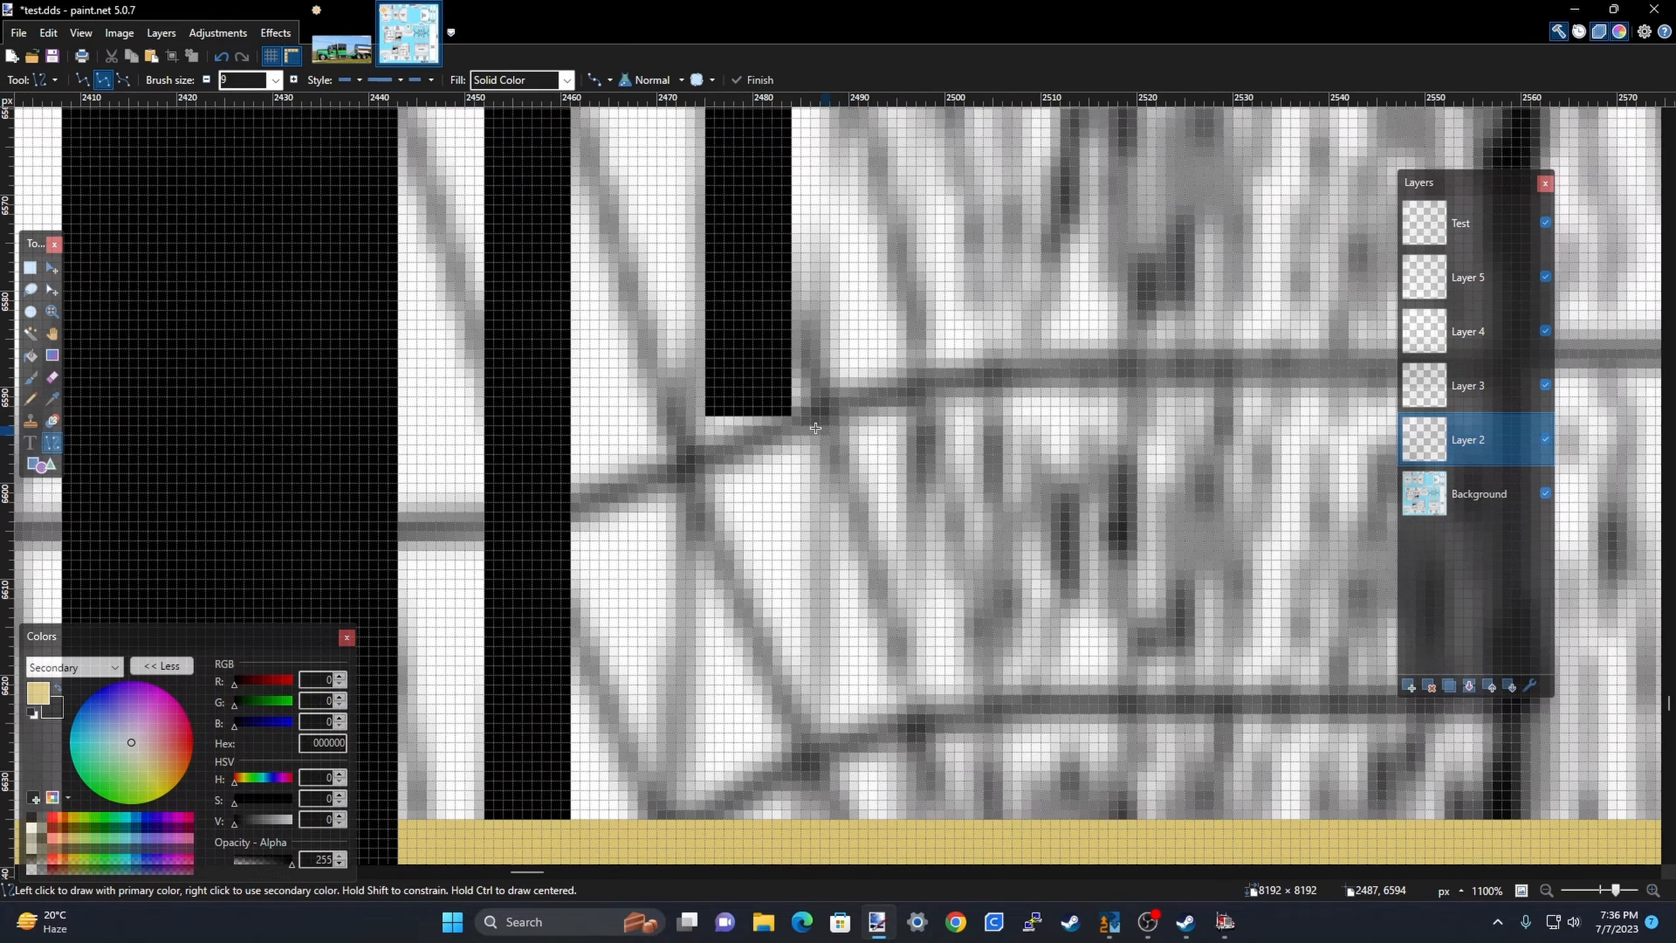
left_click_drag(686, 421, 1178, 422)
scroll(730, 444, "up", 4)
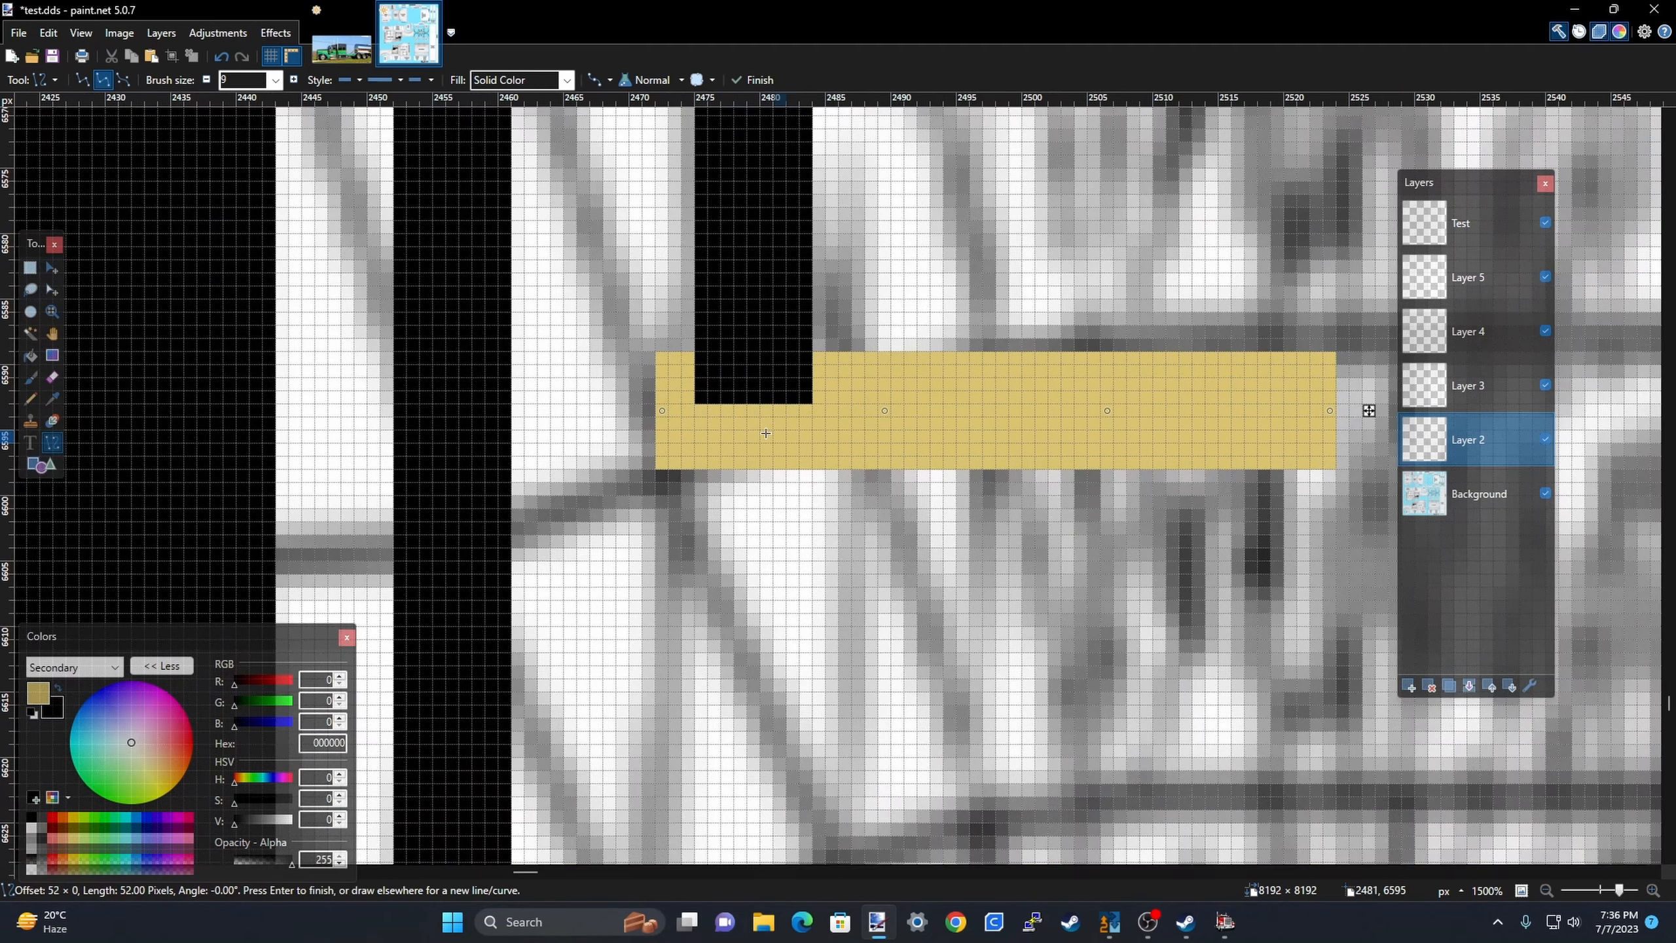
Compare the short gold line's position between the middle lines with the side stripes in the Idea.jpg reference photo.
scroll(1061, 419, "down", 6)
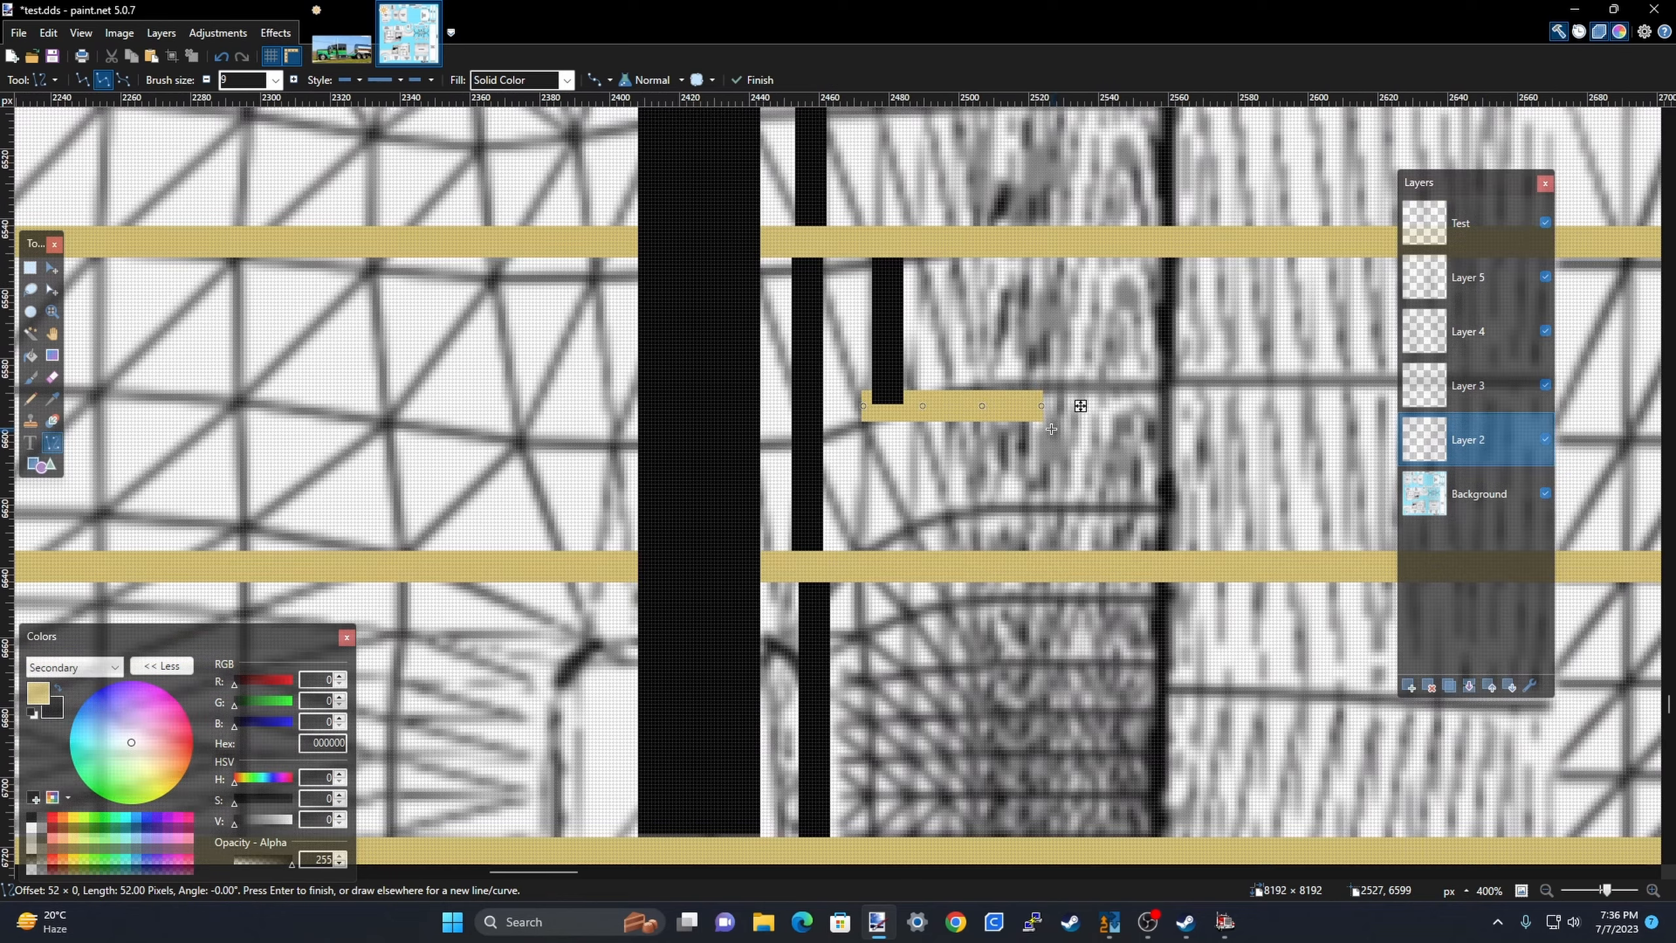
scroll(860, 522, "down", 1)
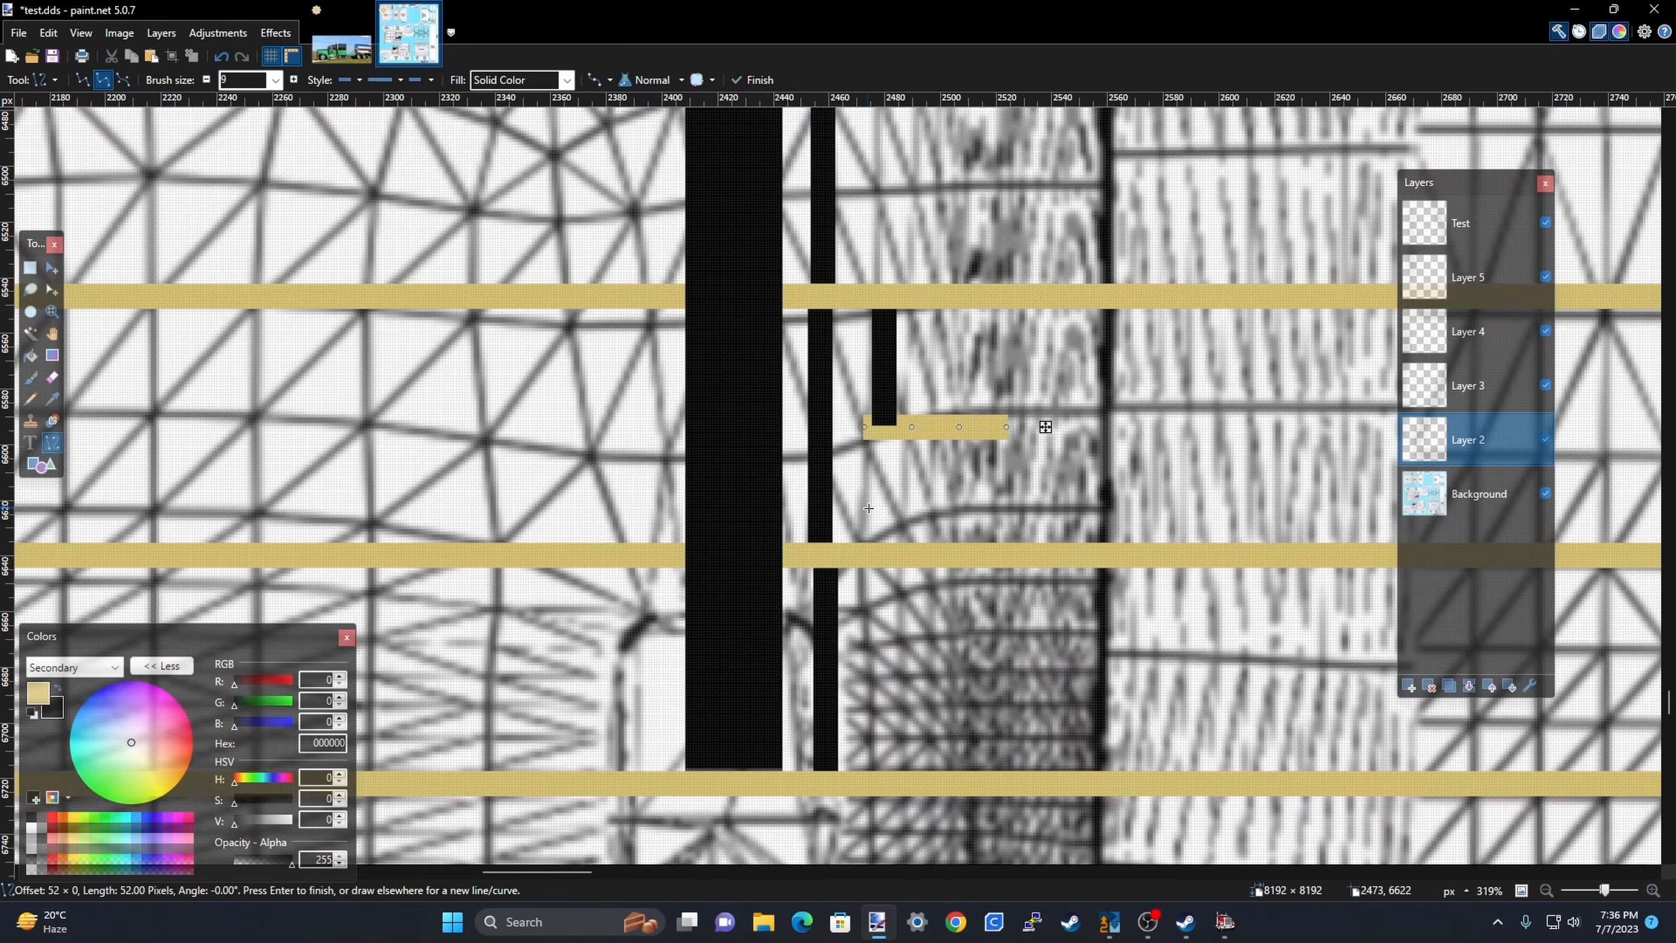
scroll(866, 504, "down", 3)
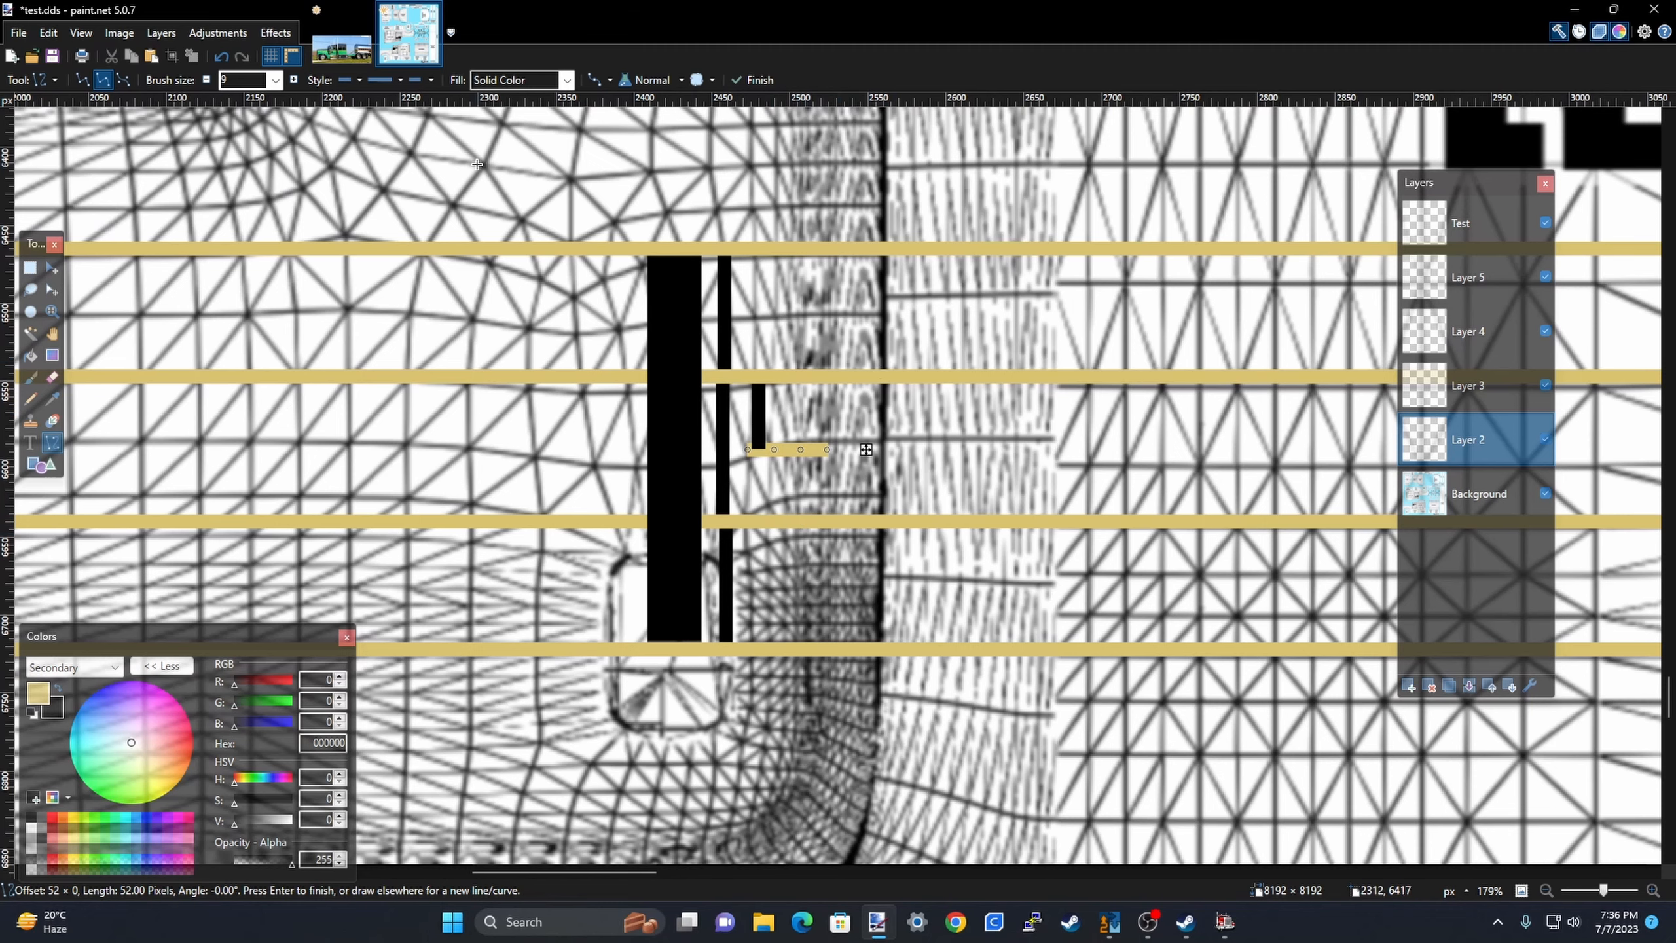
left_click(356, 51)
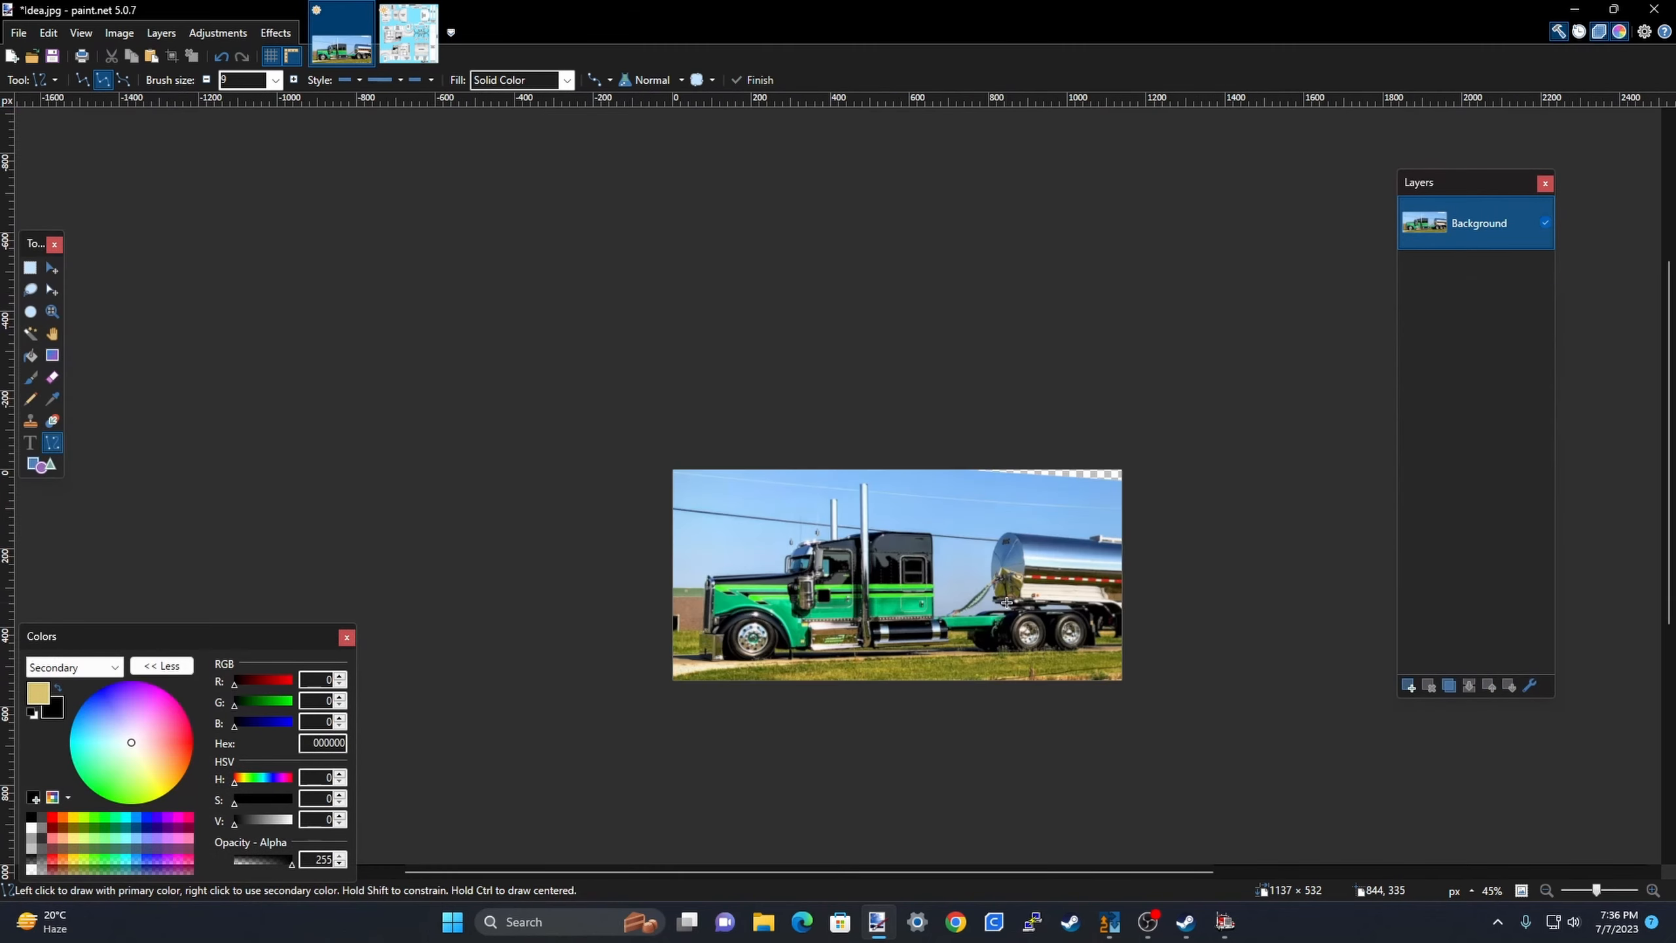
scroll(904, 583, "up", 10)
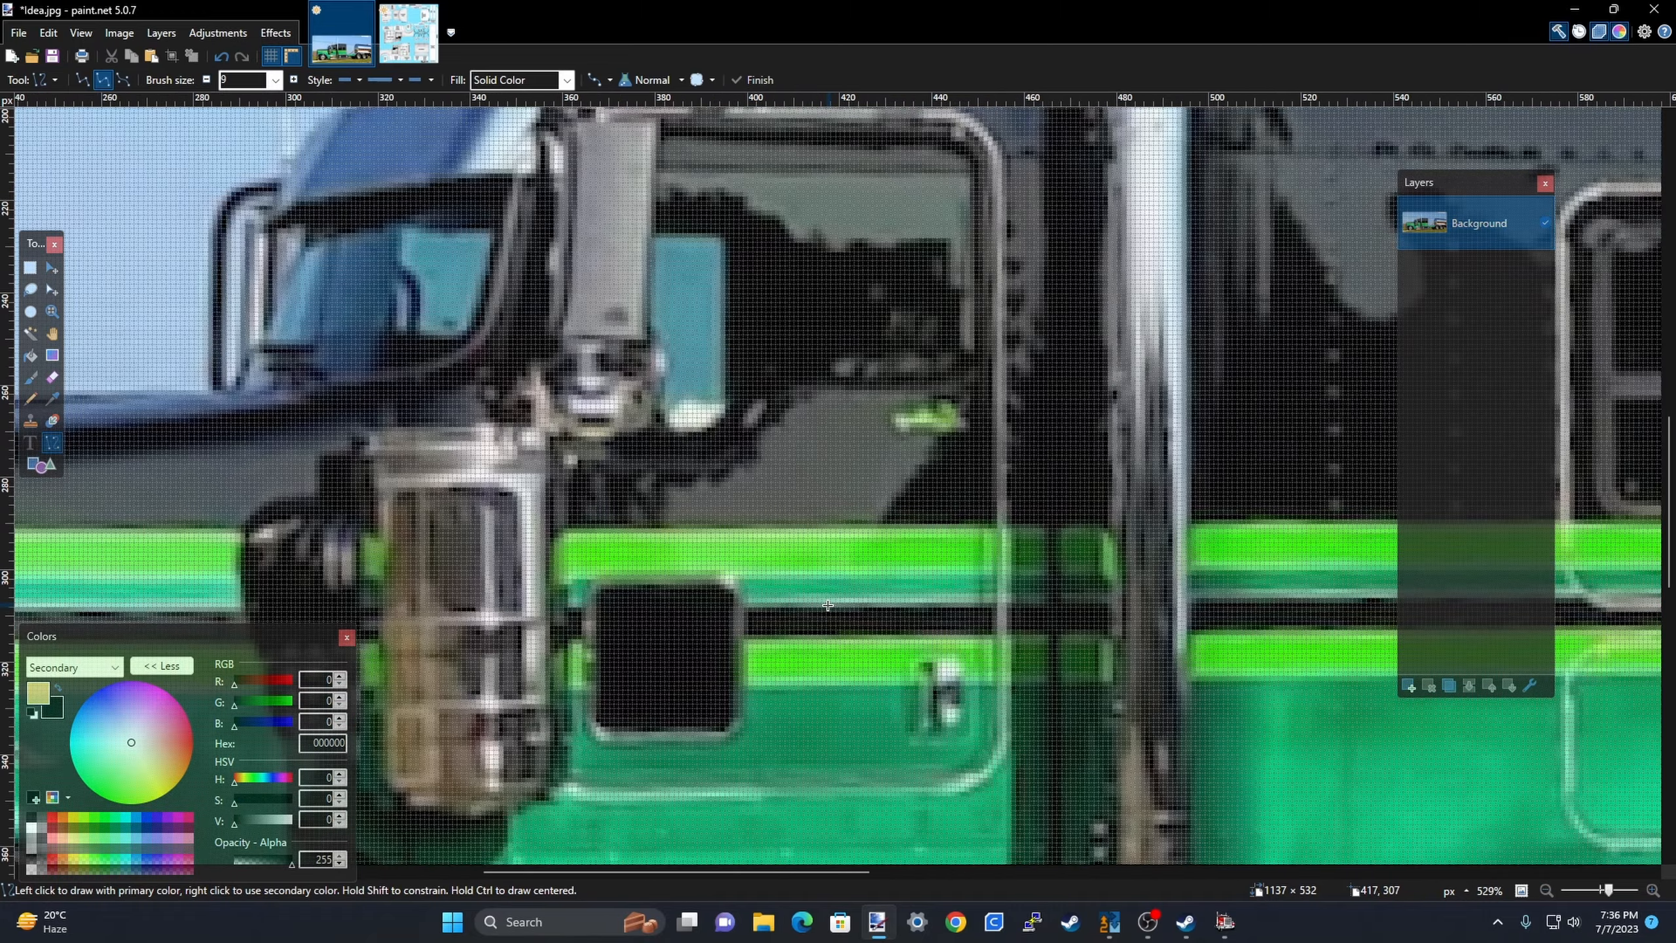
scroll(828, 603, "down", 3)
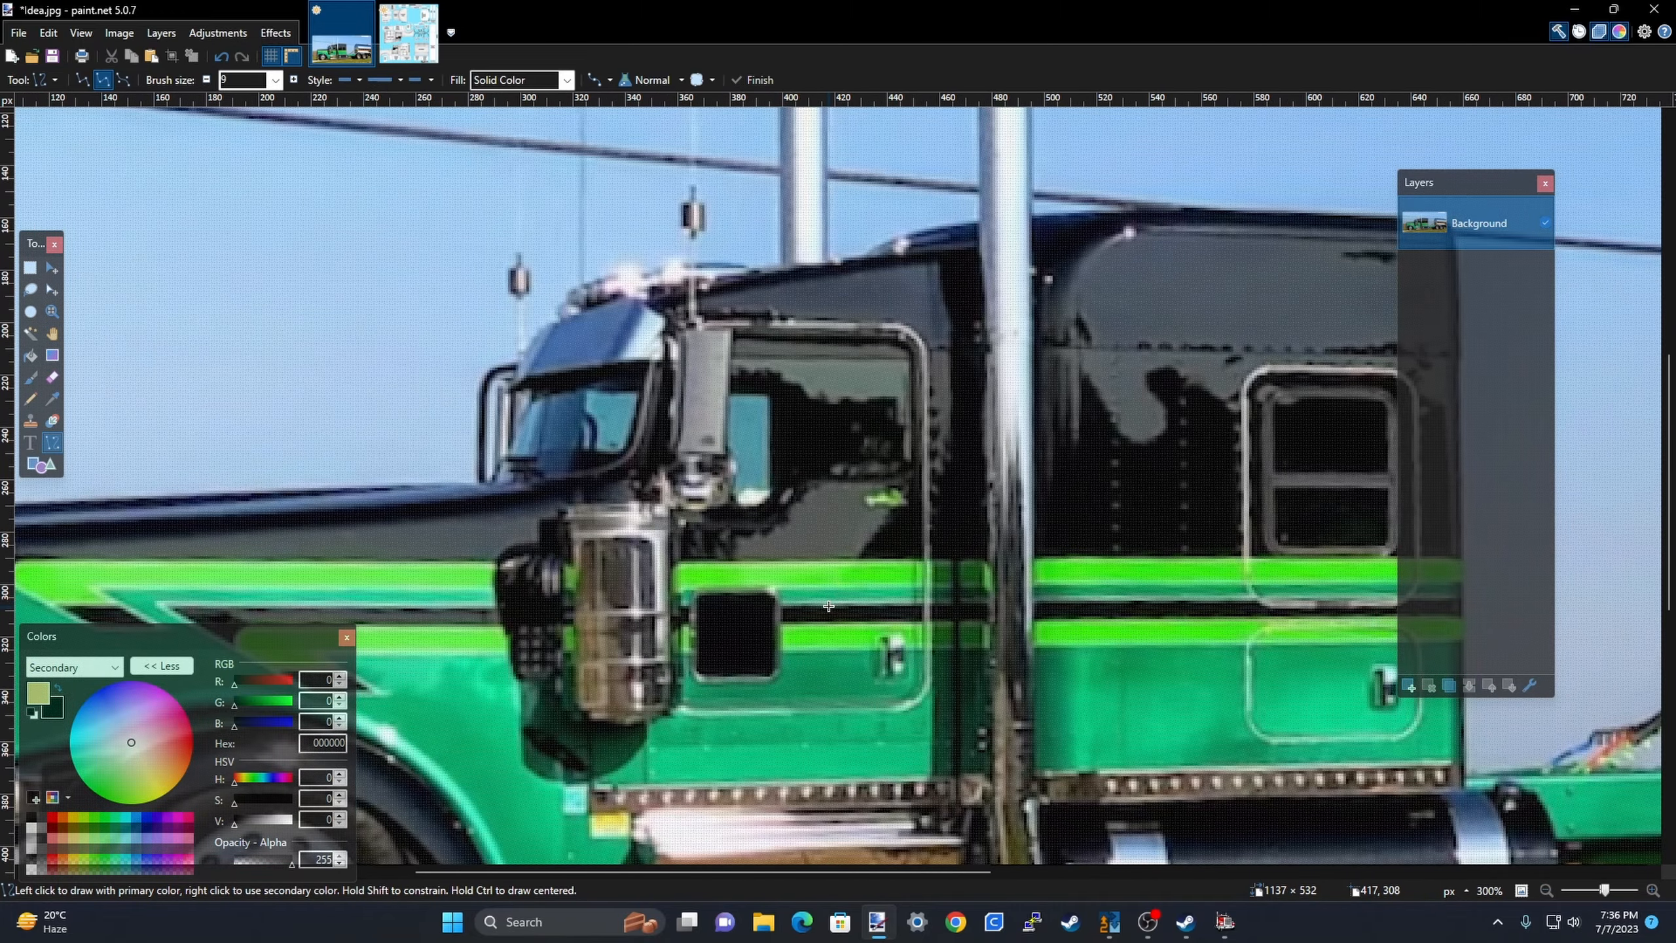
scroll(807, 650, "down", 8)
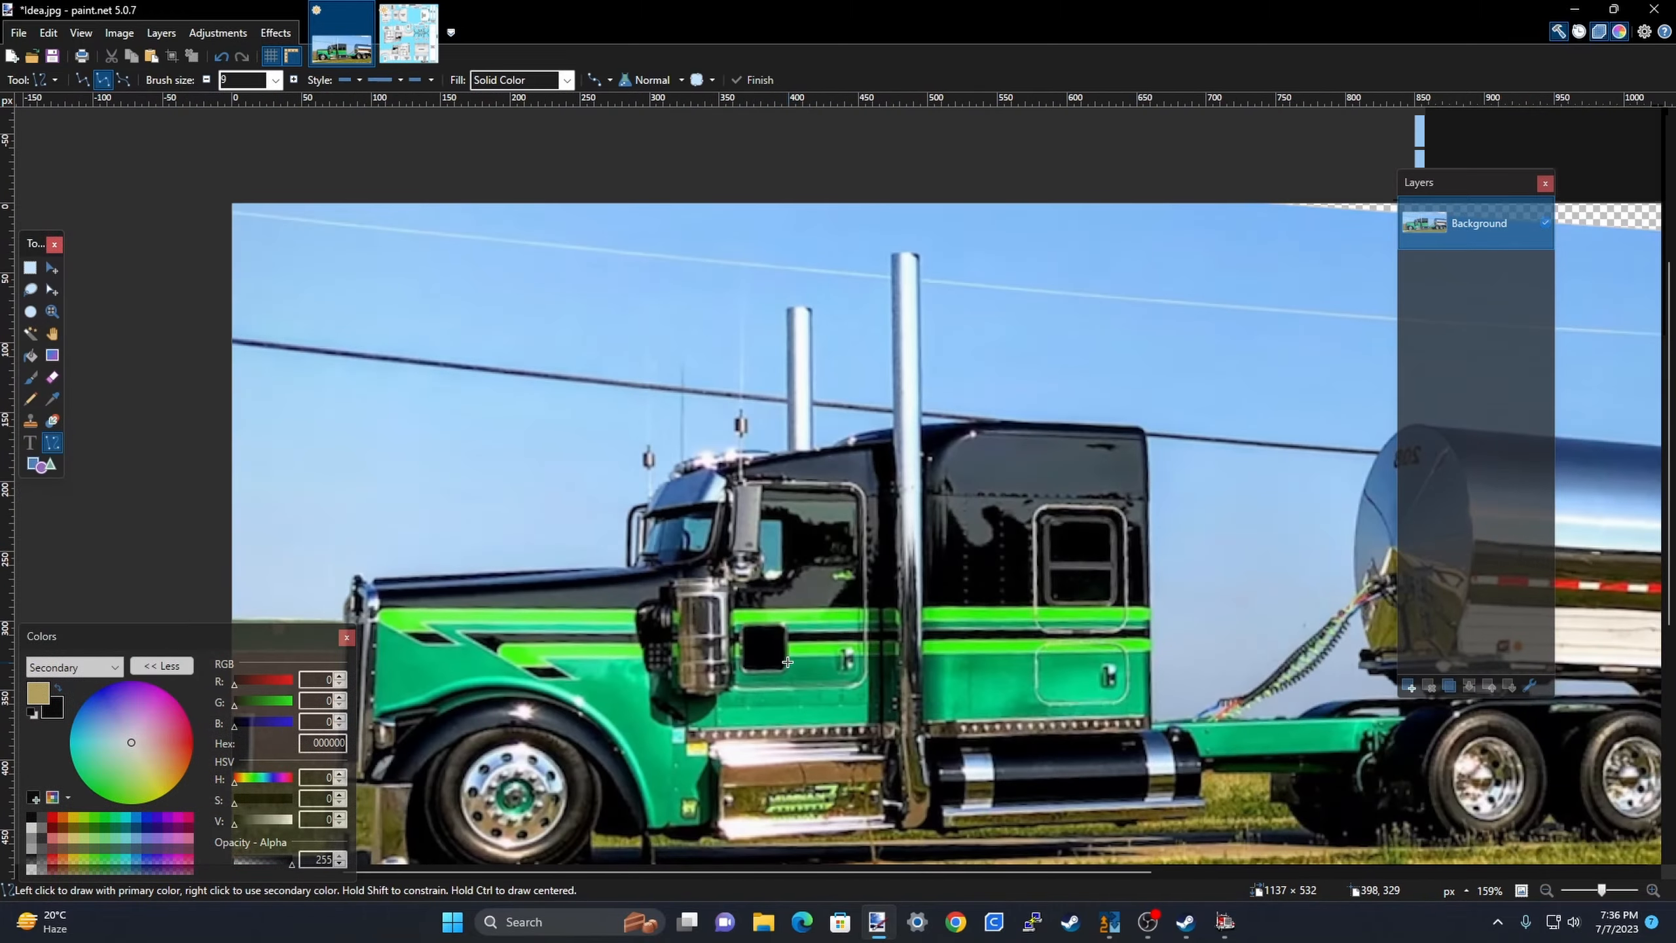
left_click(408, 31)
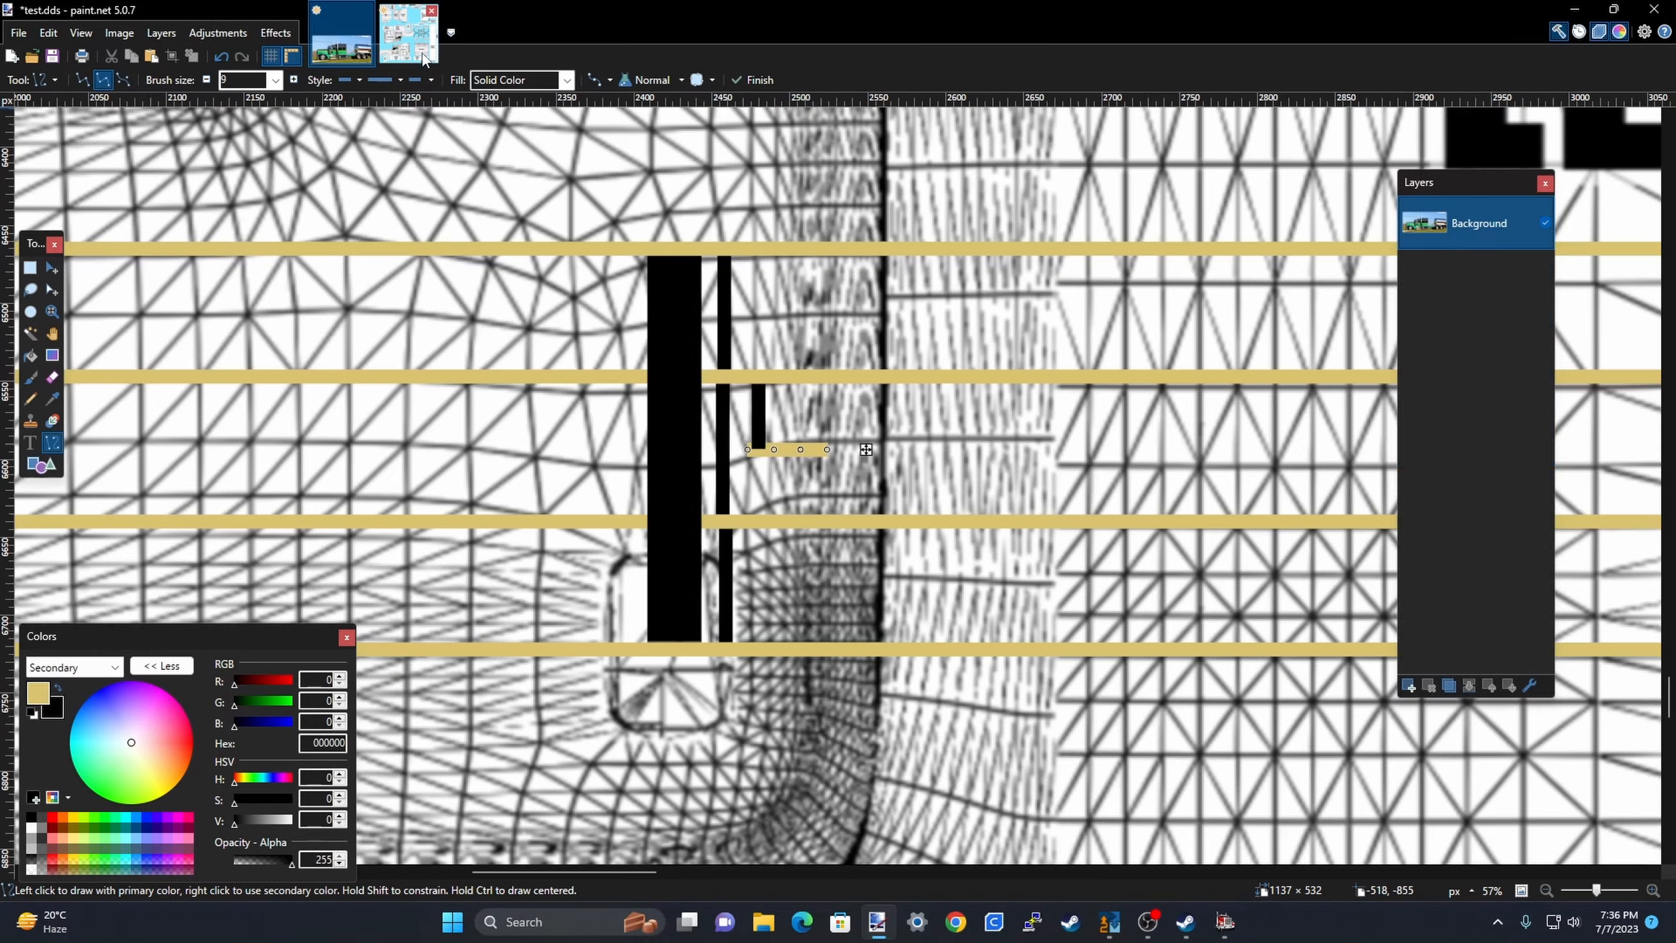
Commit the short gold line on Layer 2 and hide the Test layer with its black measuring lines.
scroll(731, 452, "up", 5)
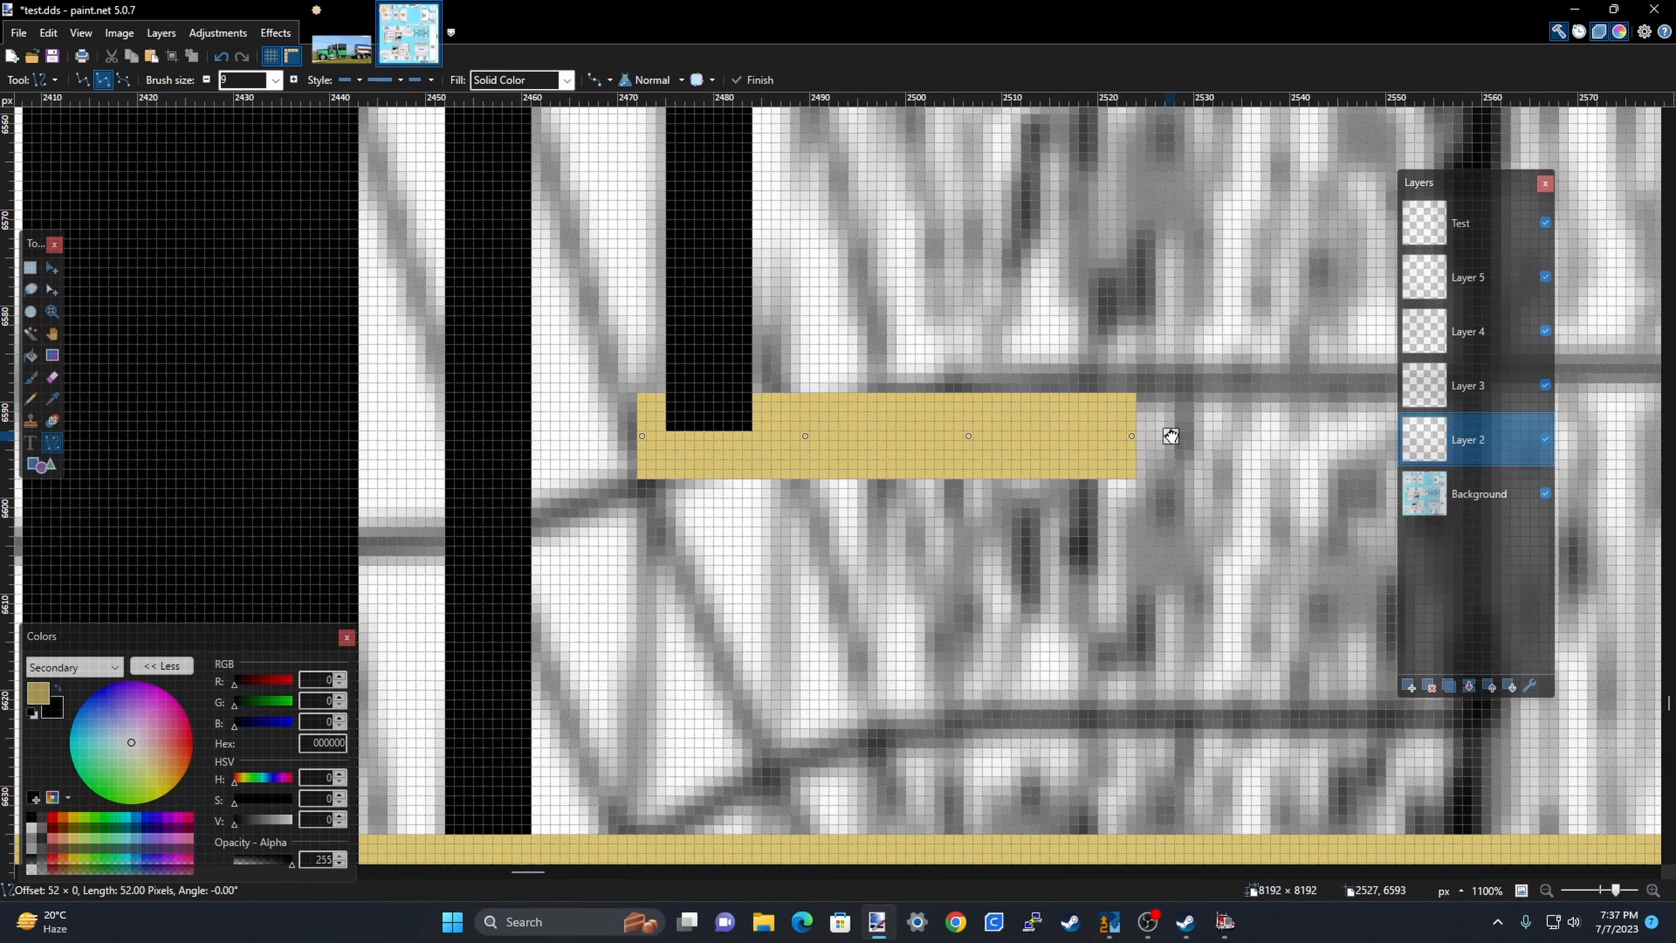
scroll(1171, 429, "down", 15)
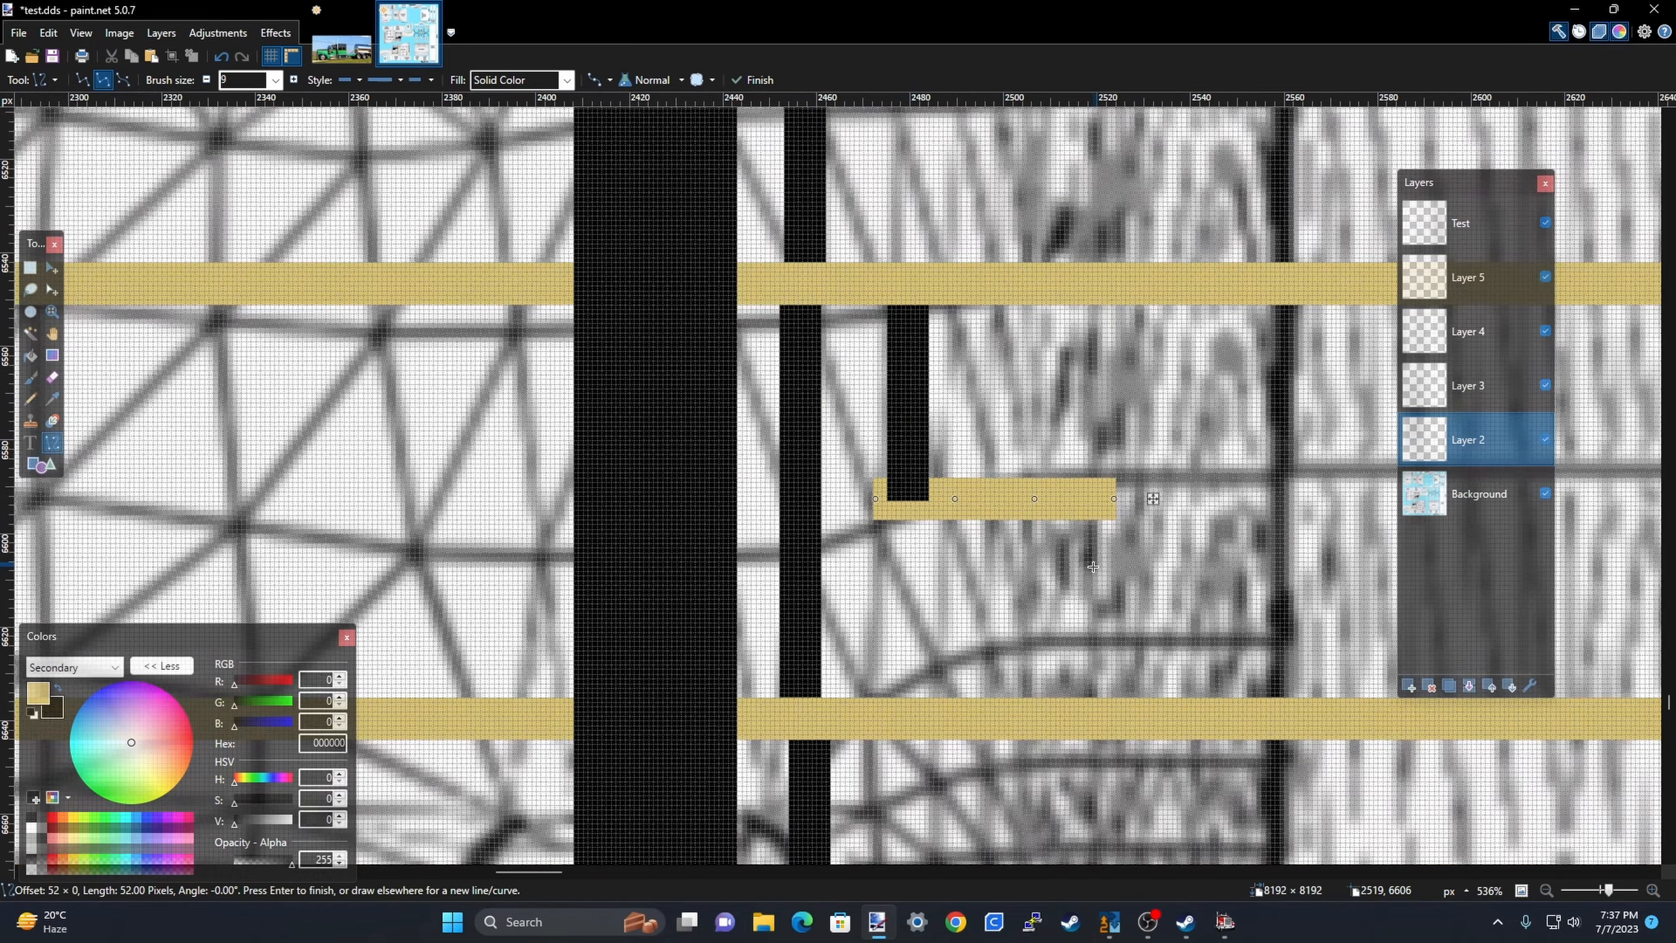
scroll(711, 481, "up", 6)
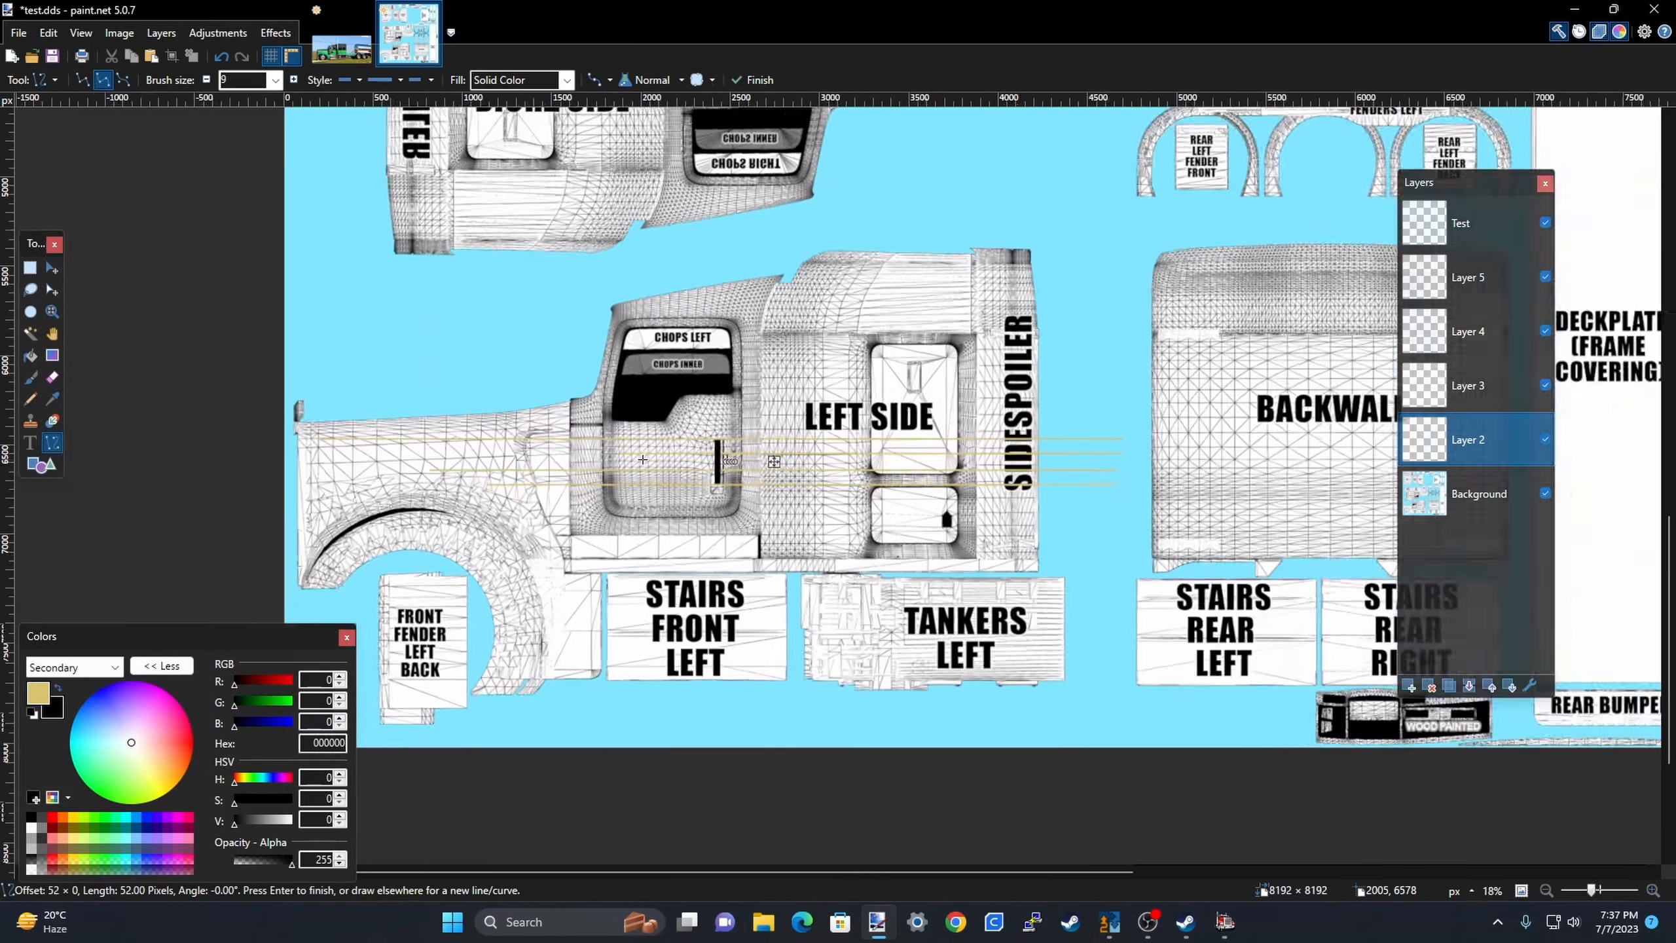
key("Return")
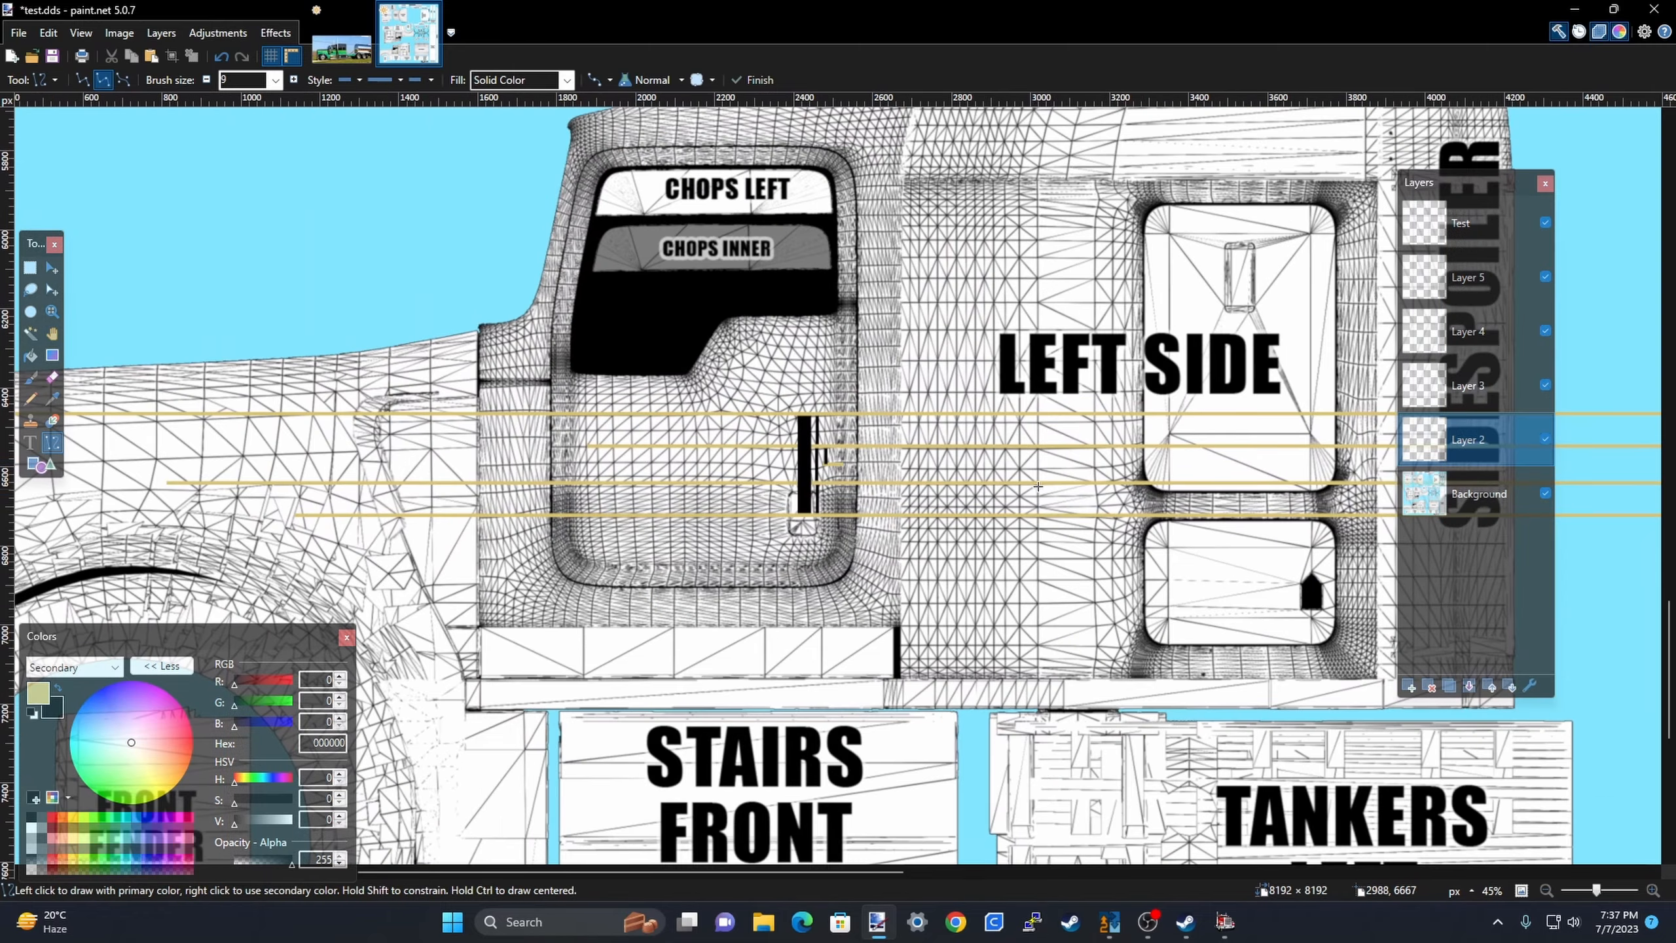
scroll(1038, 486, "down", 3)
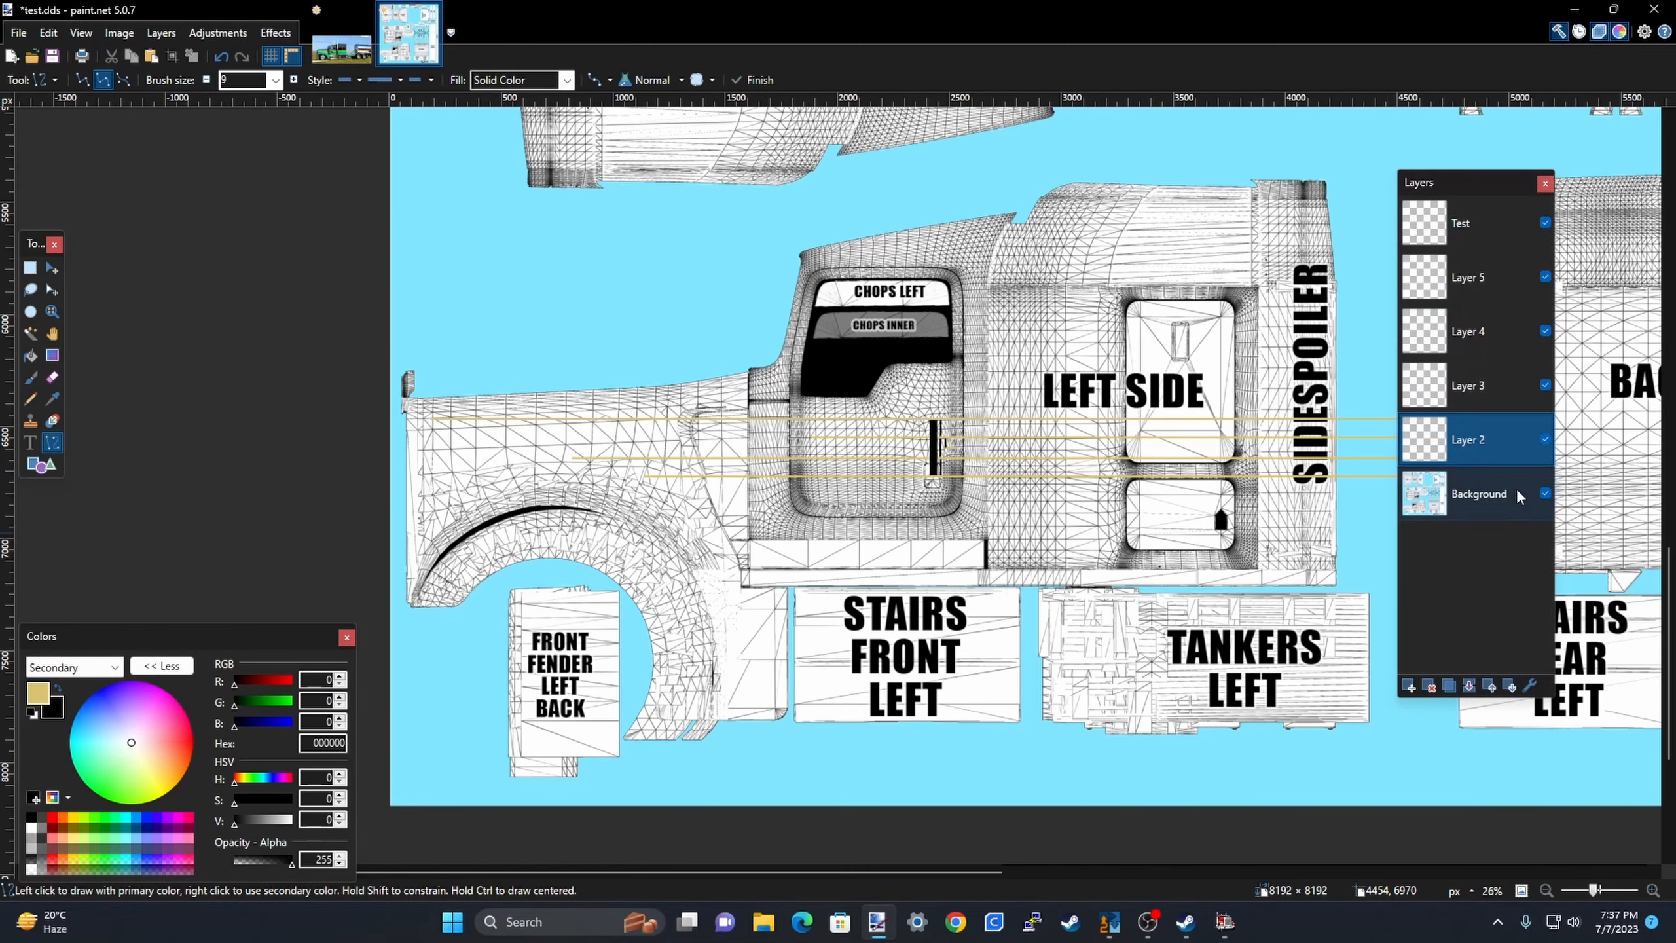
left_click(1544, 222)
scroll(942, 478, "down", 2)
scroll(942, 478, "up", 3)
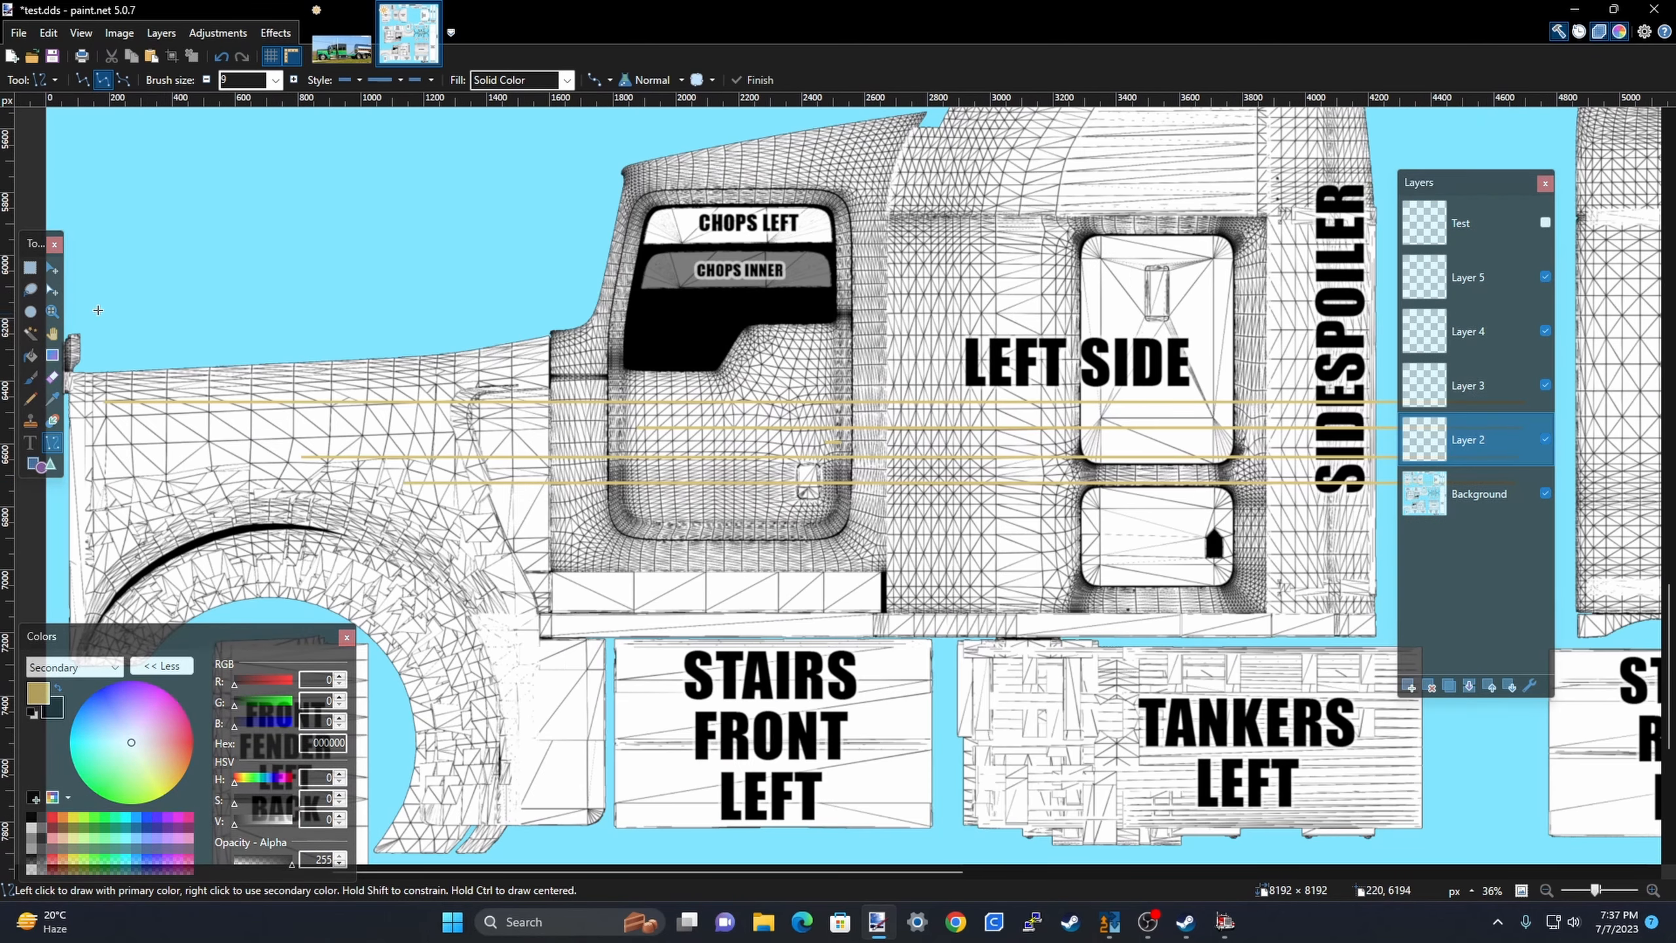
Select an area about 148 × 453 px across the four long gold lines on the door, stretch it forward to near the hood's front edge, and deselect.
left_click(30, 266)
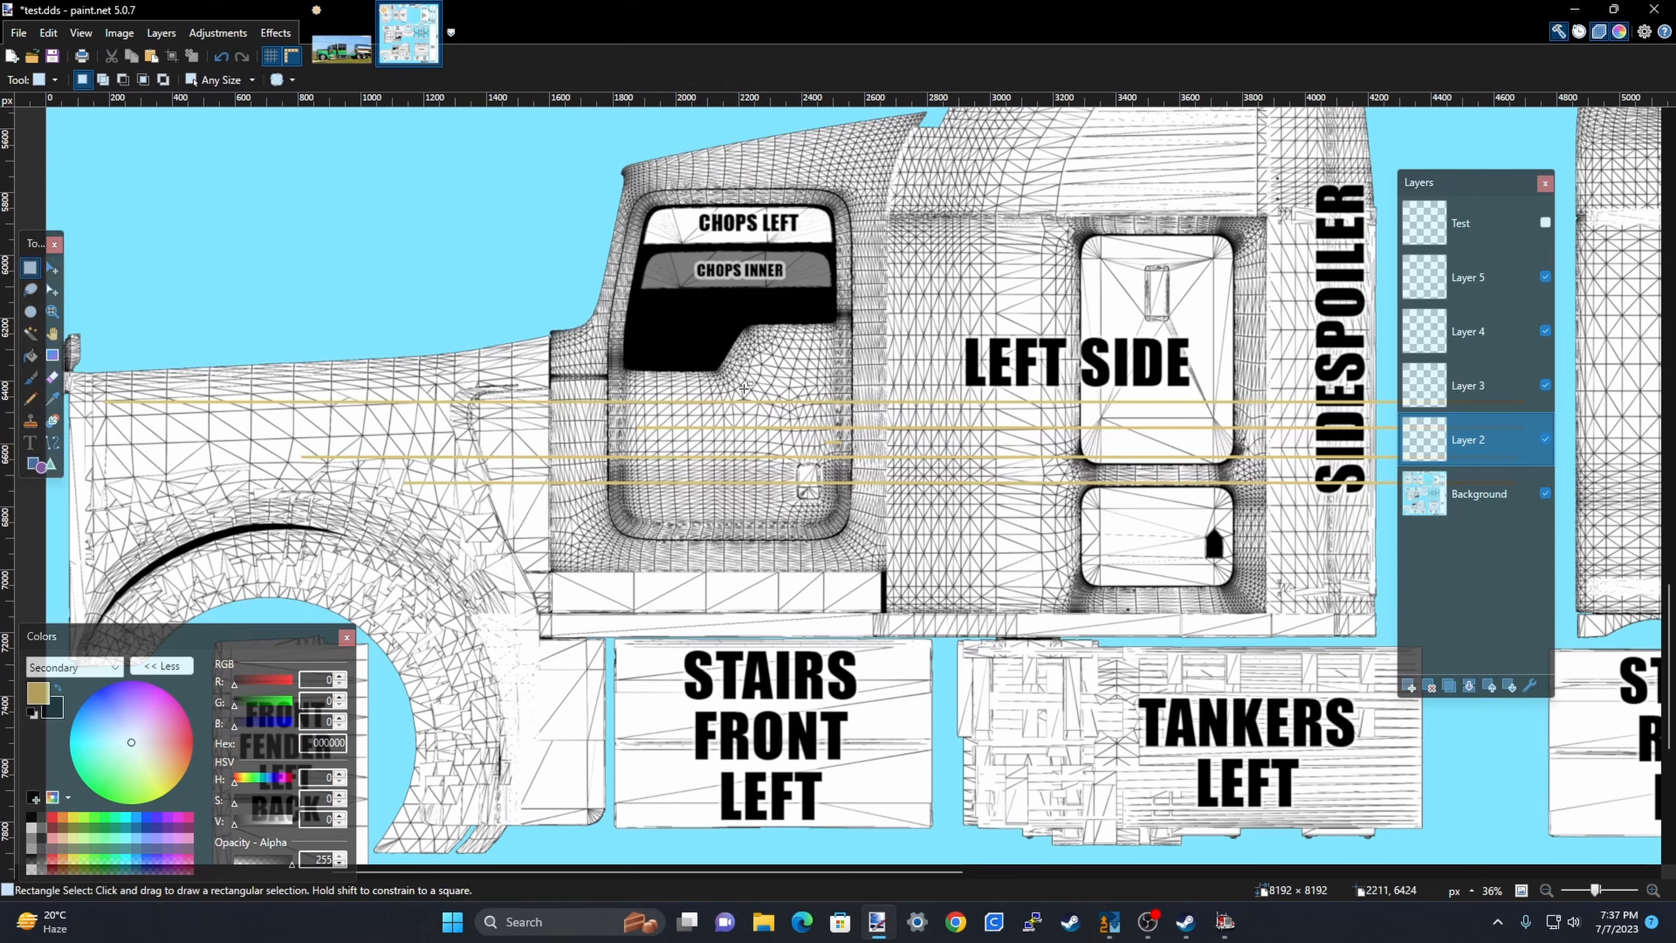
left_click_drag(745, 380, 790, 524)
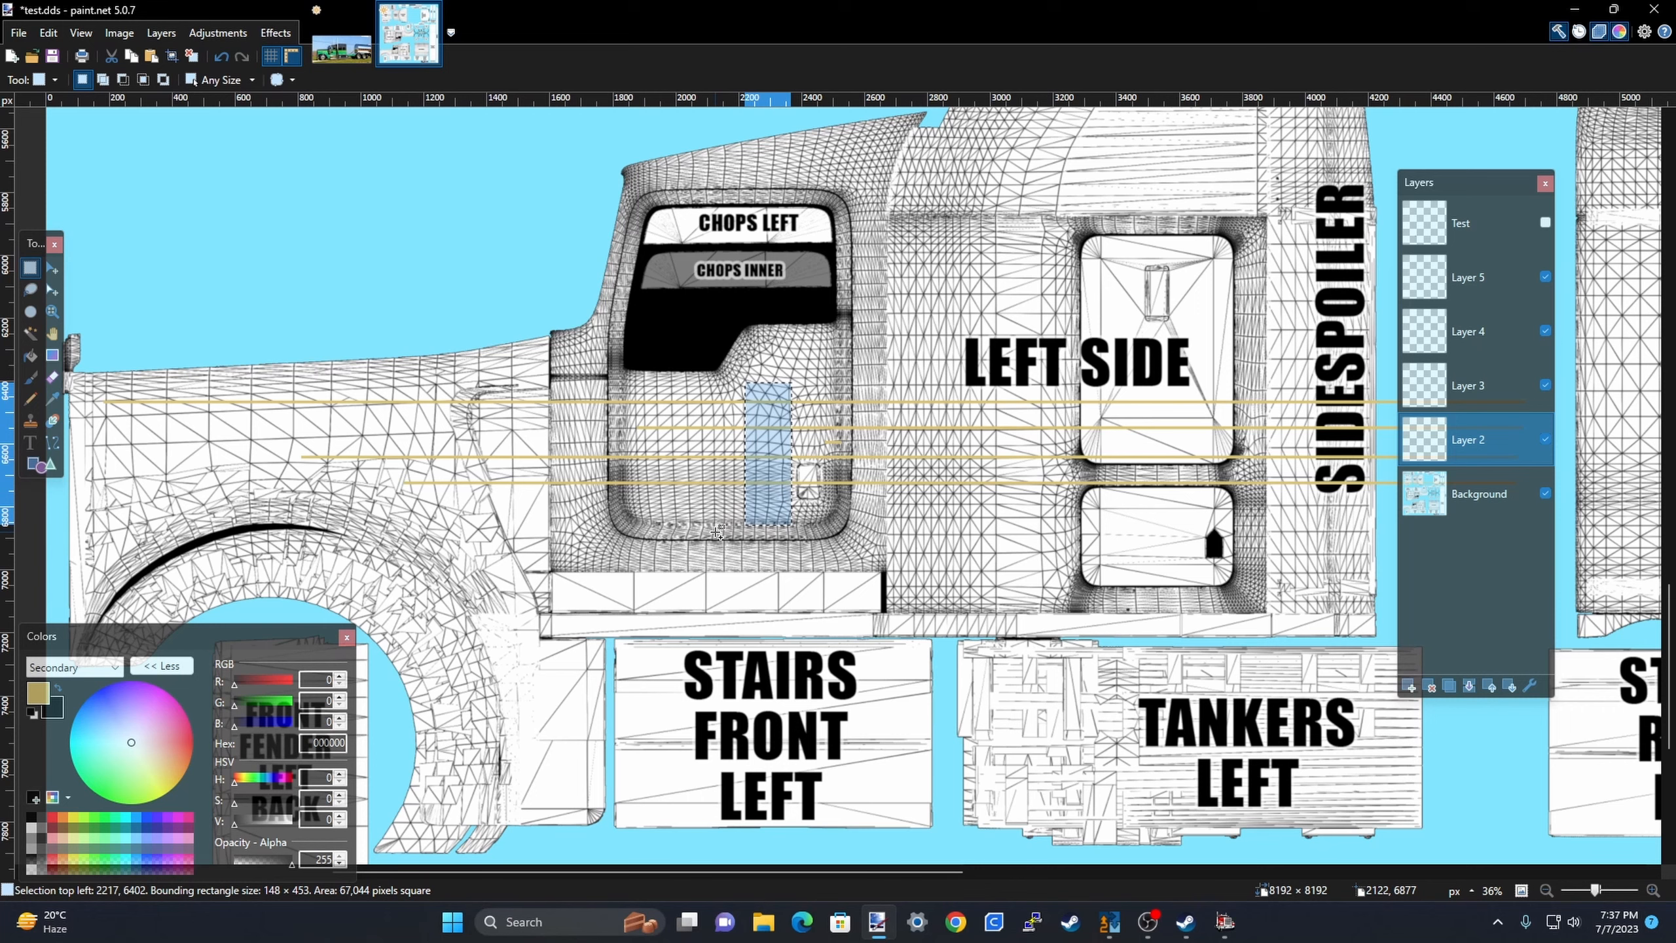
key("m")
scroll(719, 529, "up", 1)
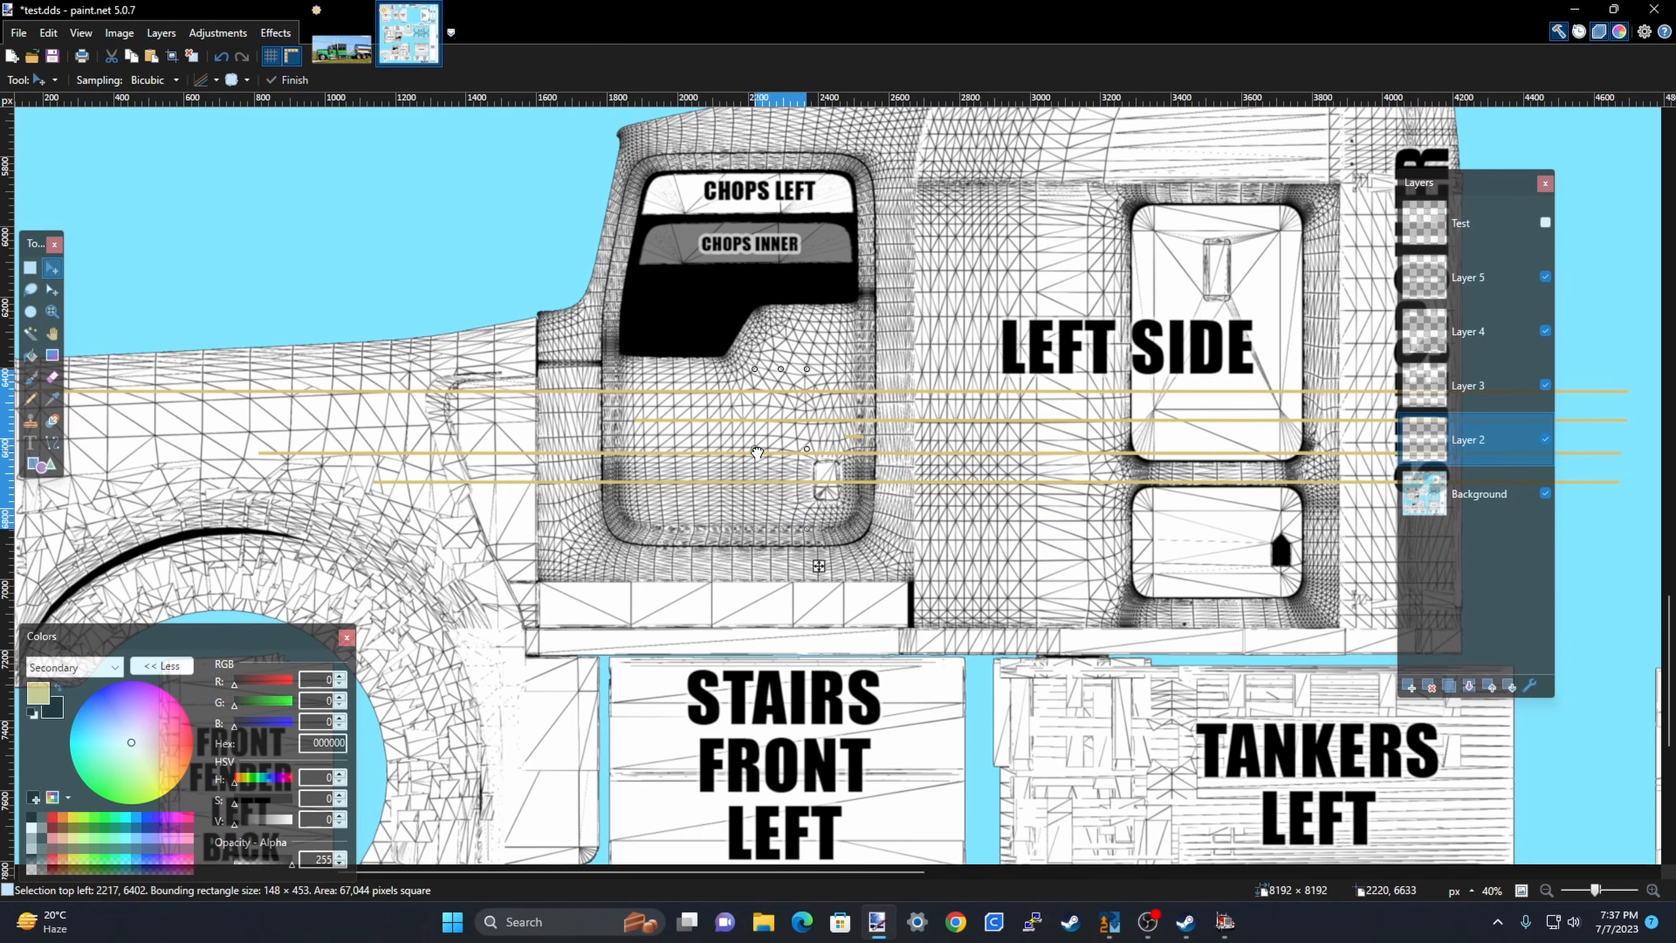
left_click_drag(757, 452, 71, 445)
key("ctrl+d")
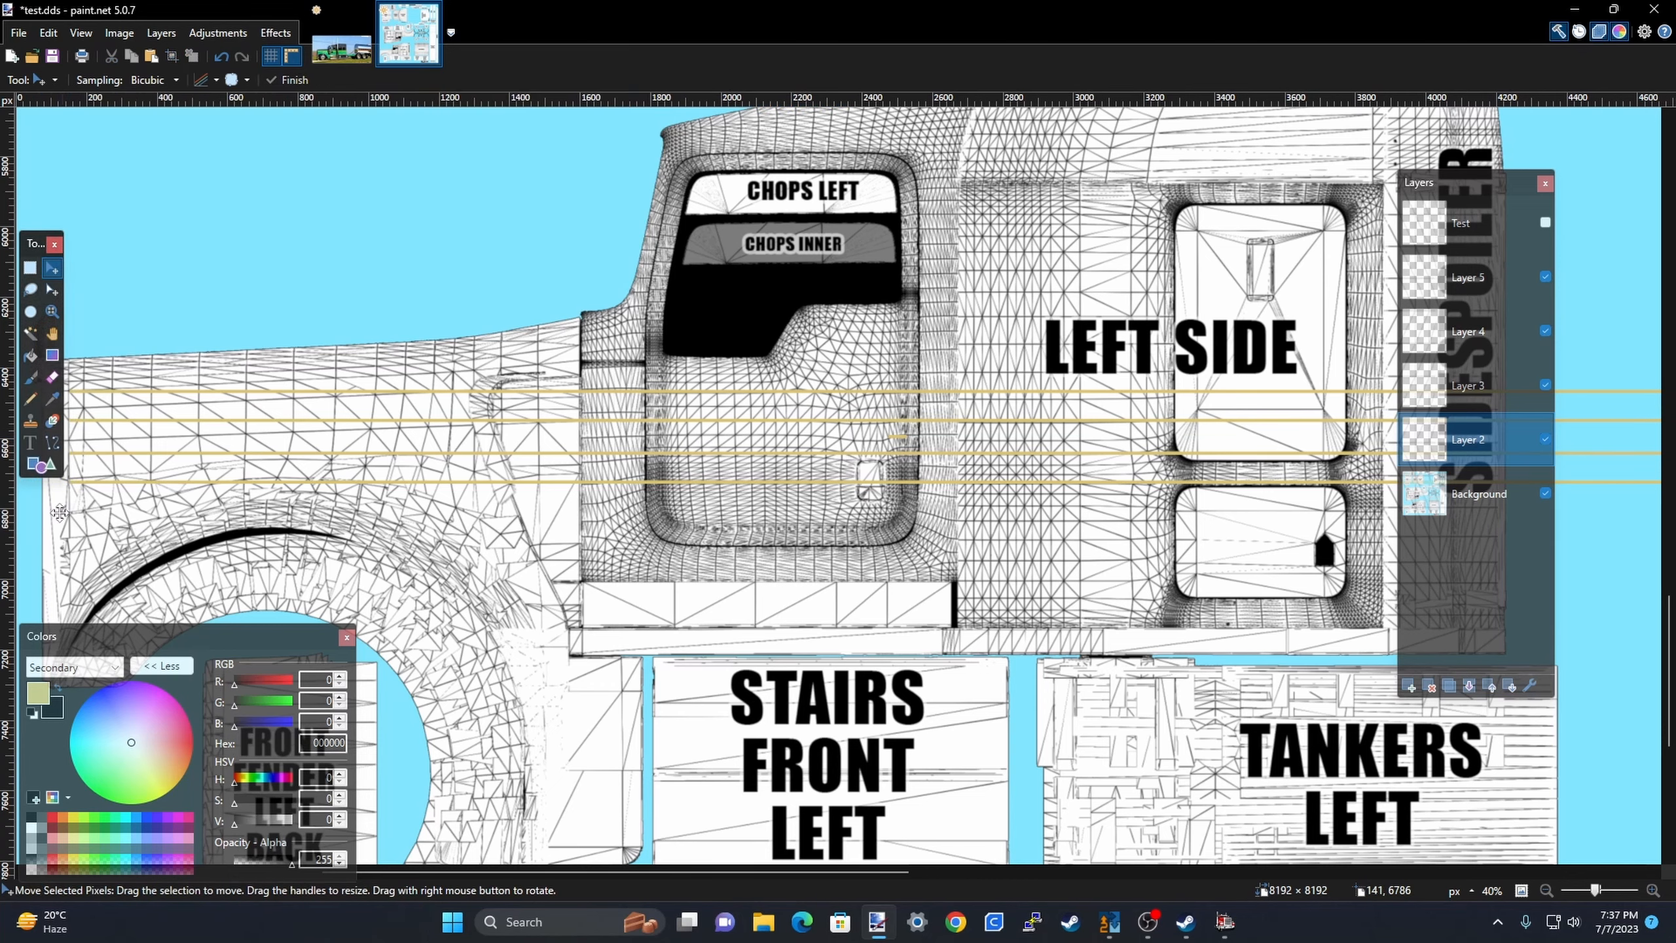
Delete the uneven rear ends of the four long gold lines in the blue area beyond the sidespoiler, and deselect.
scroll(60, 512, "down", 4)
scroll(723, 571, "up", 5)
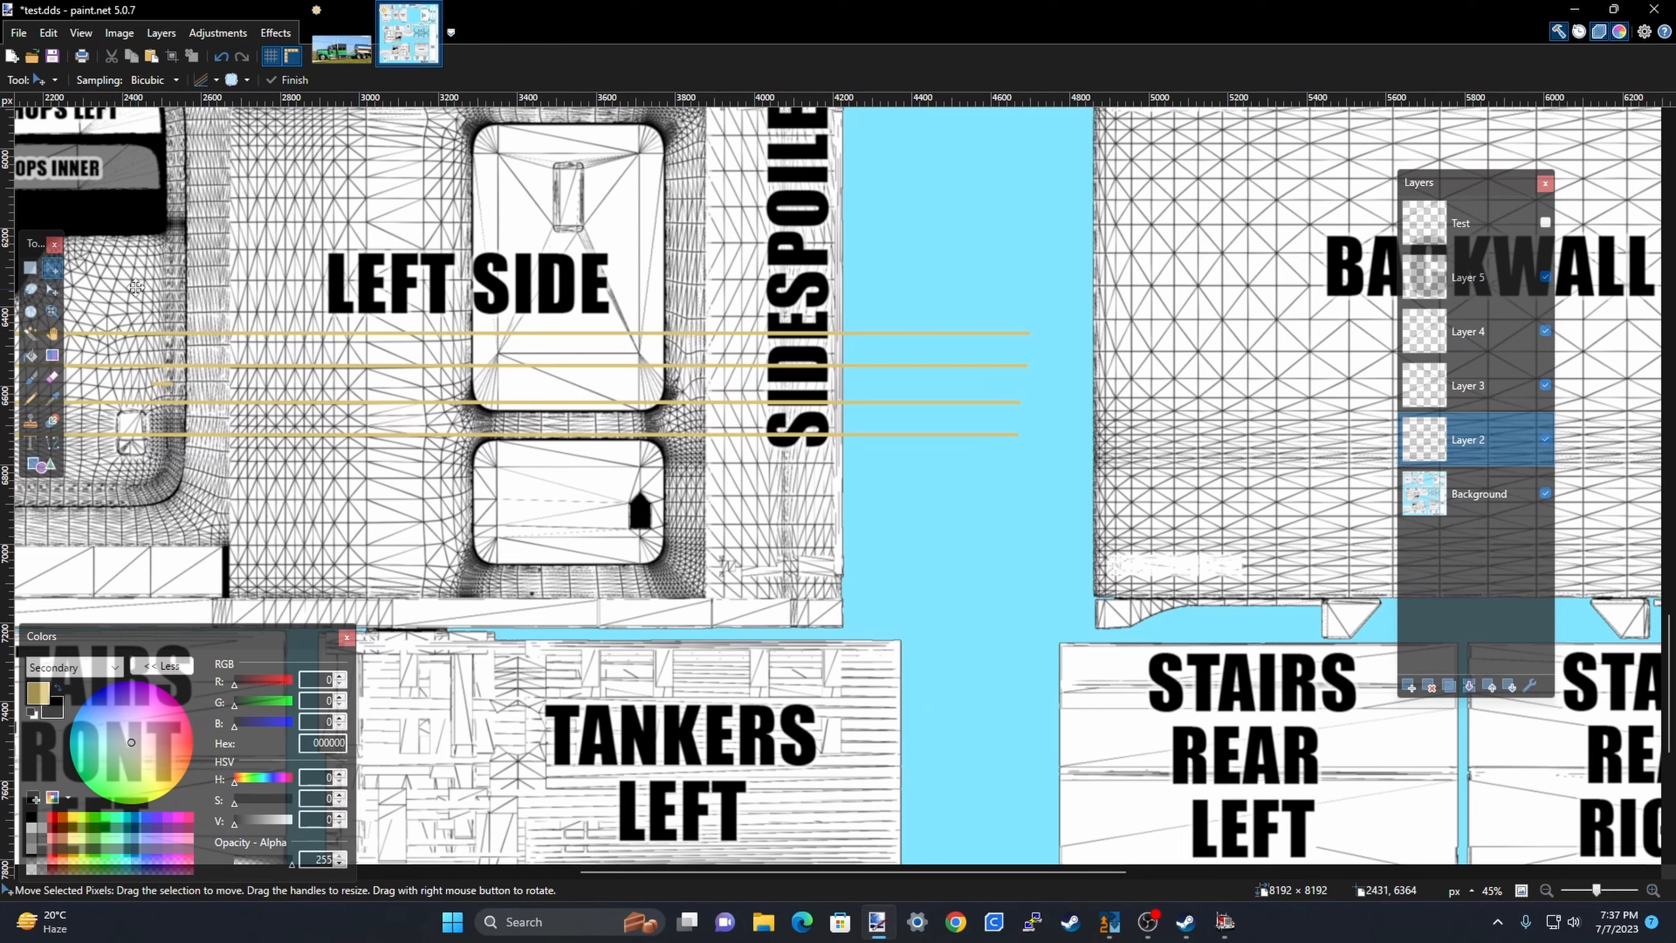
left_click(29, 267)
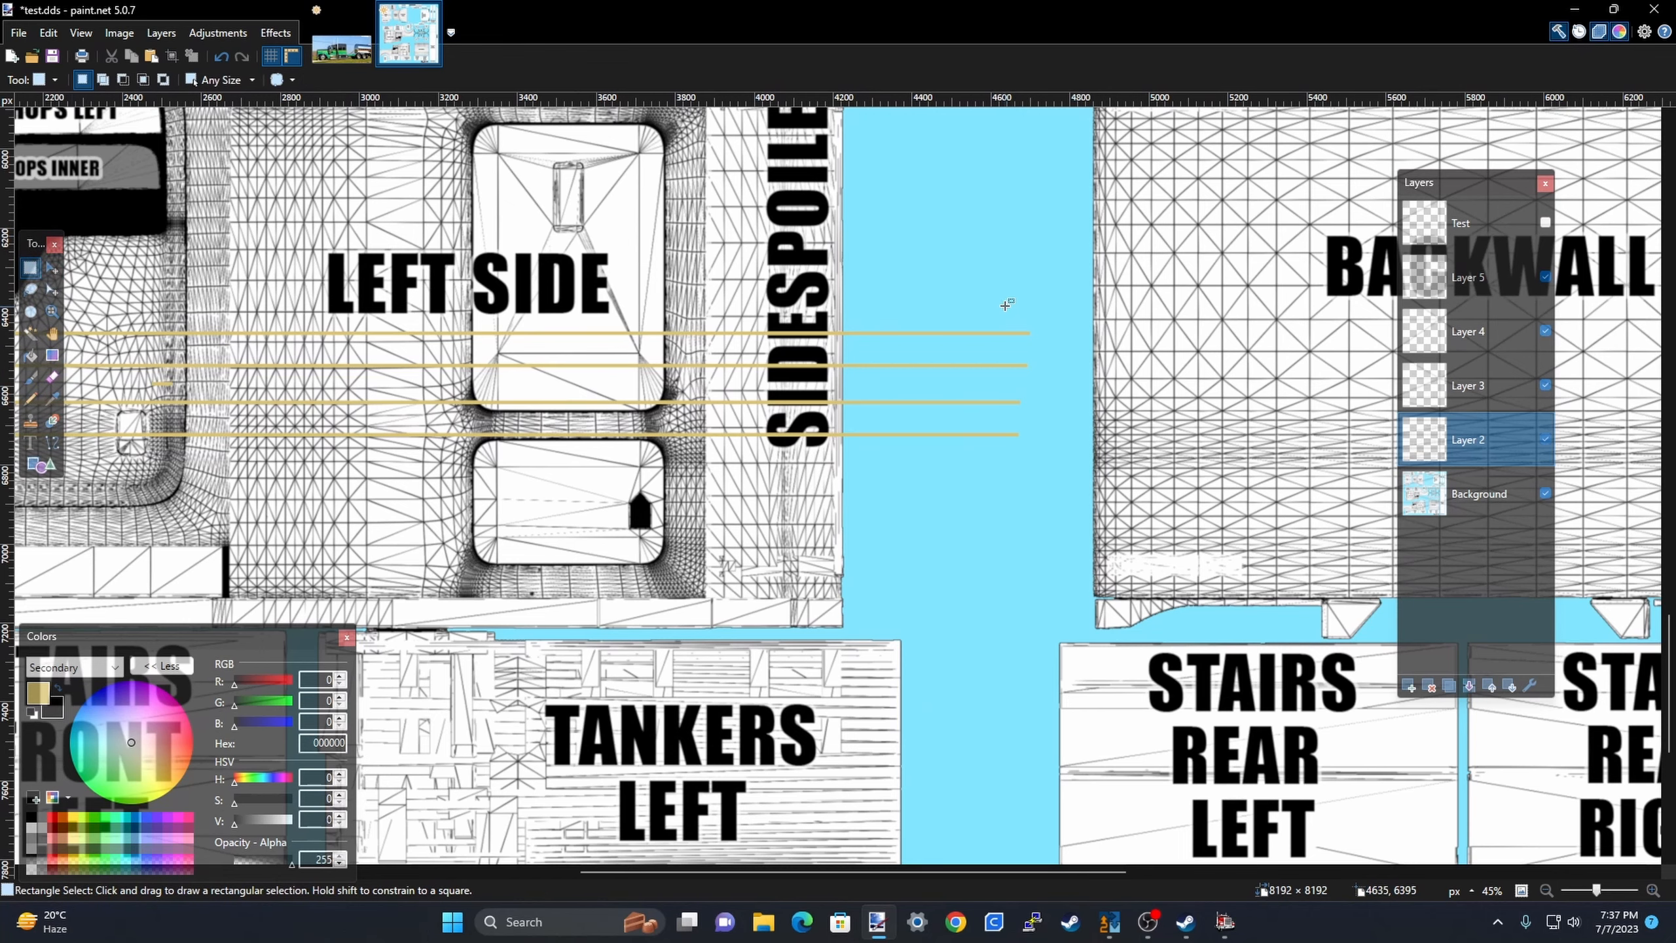
mouse_move(1005, 305)
left_mouse_down()
mouse_move(1016, 485)
mouse_move(1051, 487)
left_mouse_up()
key("Delete")
key("ctrl+d")
scroll(1100, 414, "down", 3)
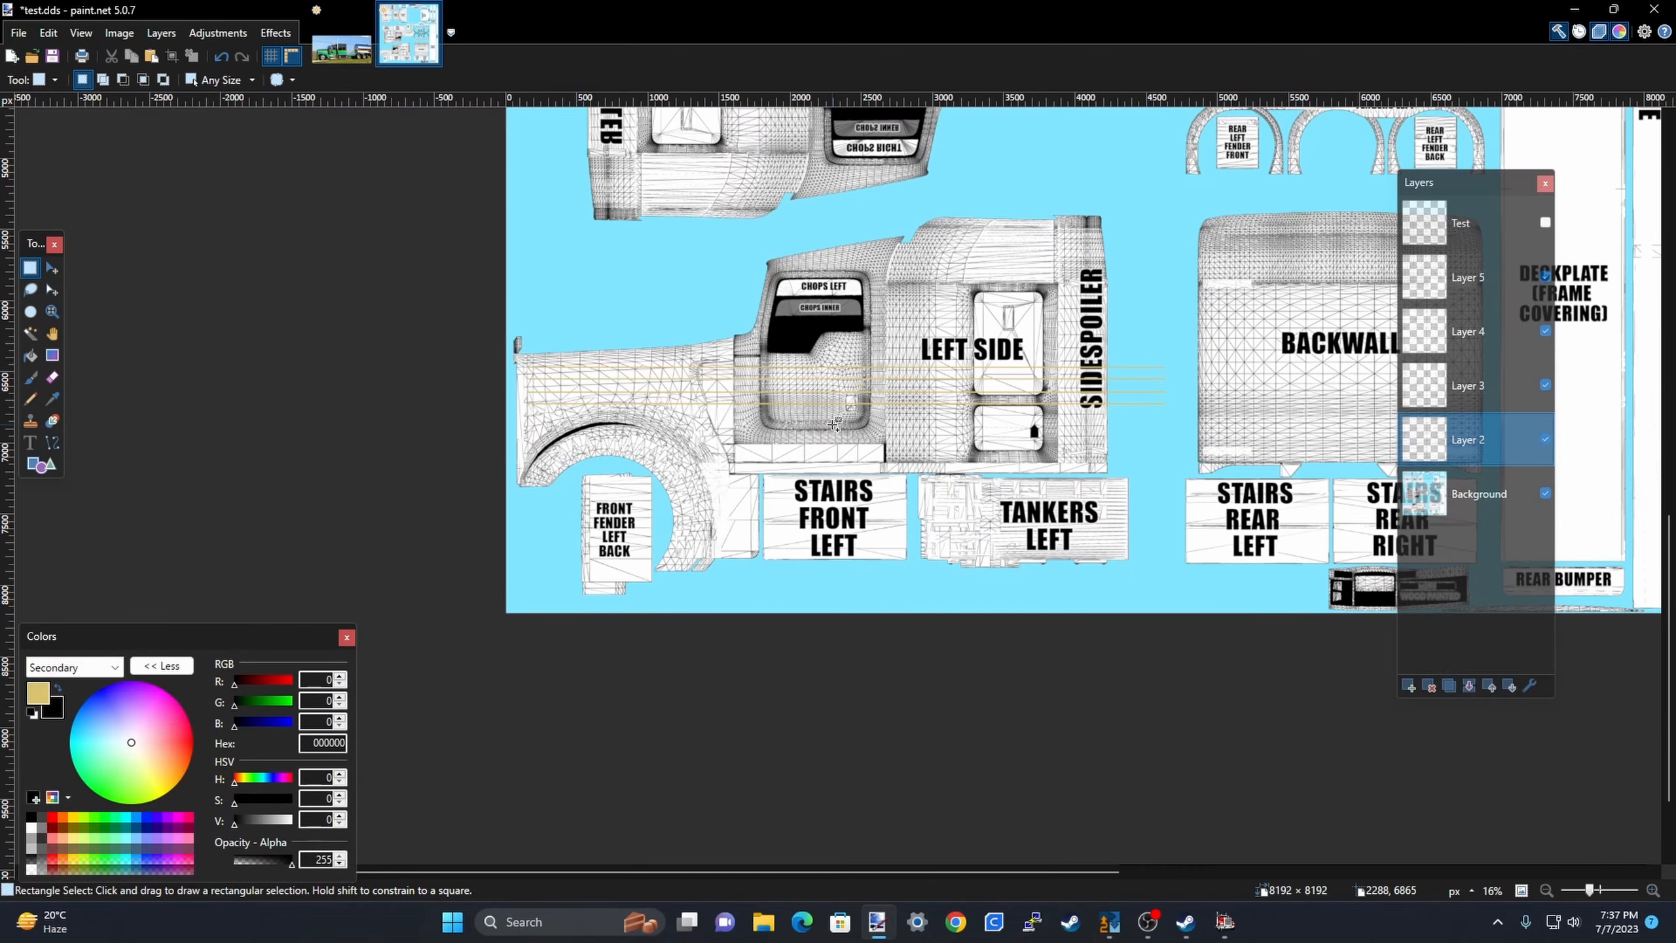
Try to stretch the short gold line using a selection about 58 × 34 px over its front end, and deselect.
scroll(835, 425, "up", 6)
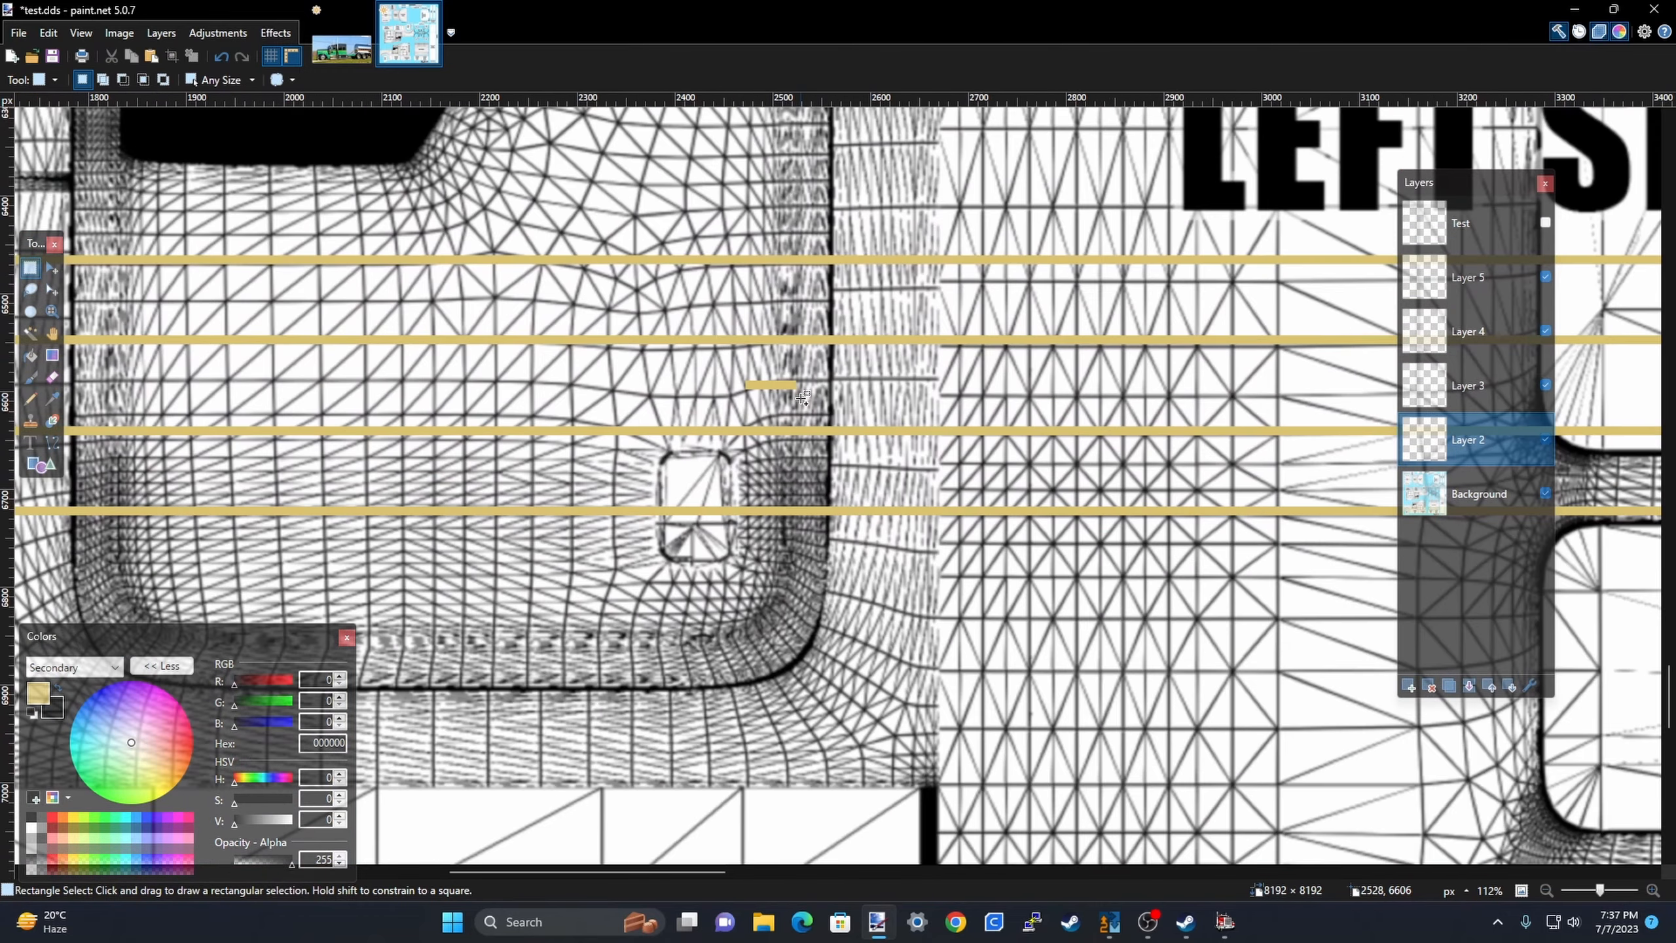
scroll(802, 398, "up", 1)
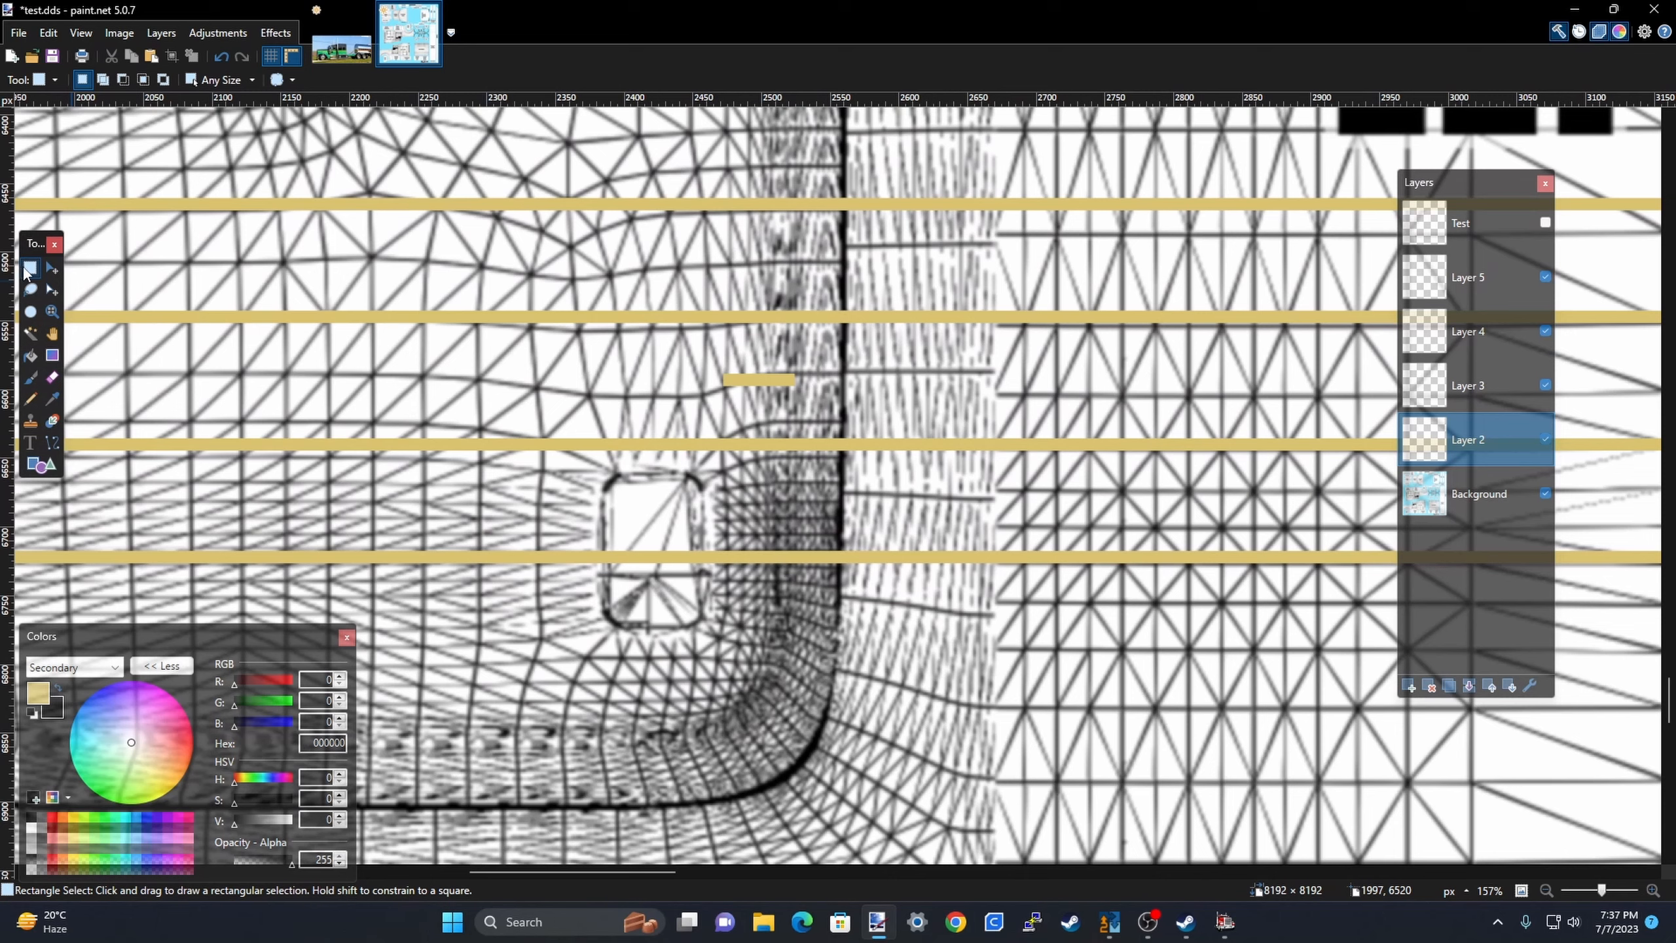
scroll(765, 368, "up", 2)
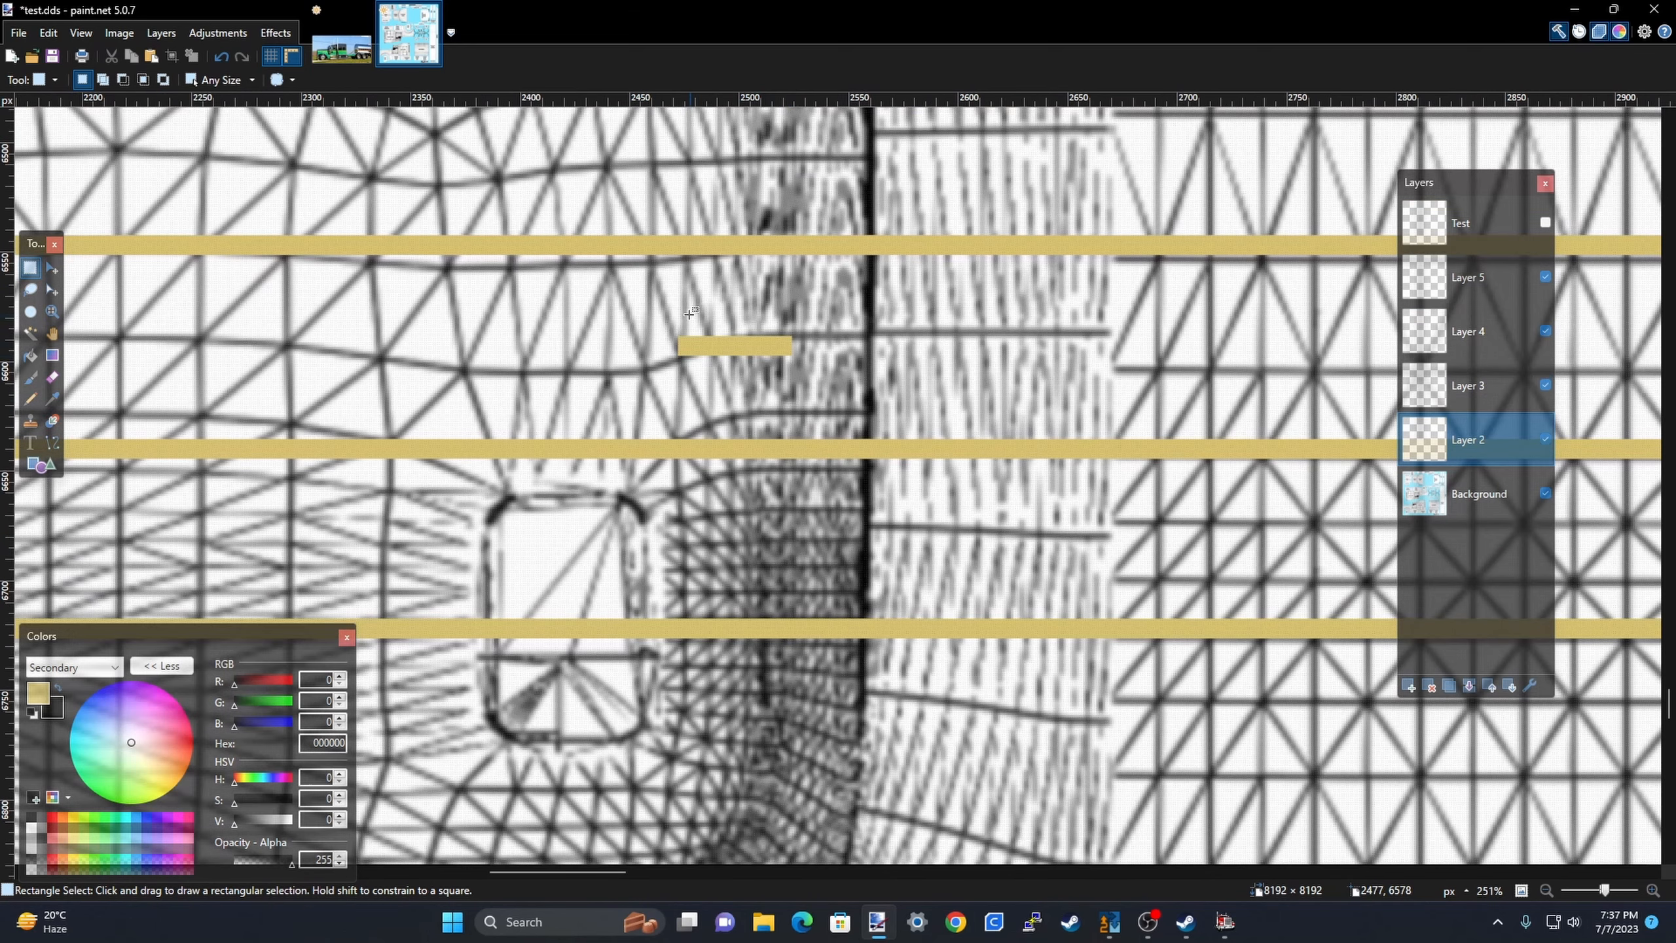
left_click_drag(680, 299, 784, 401)
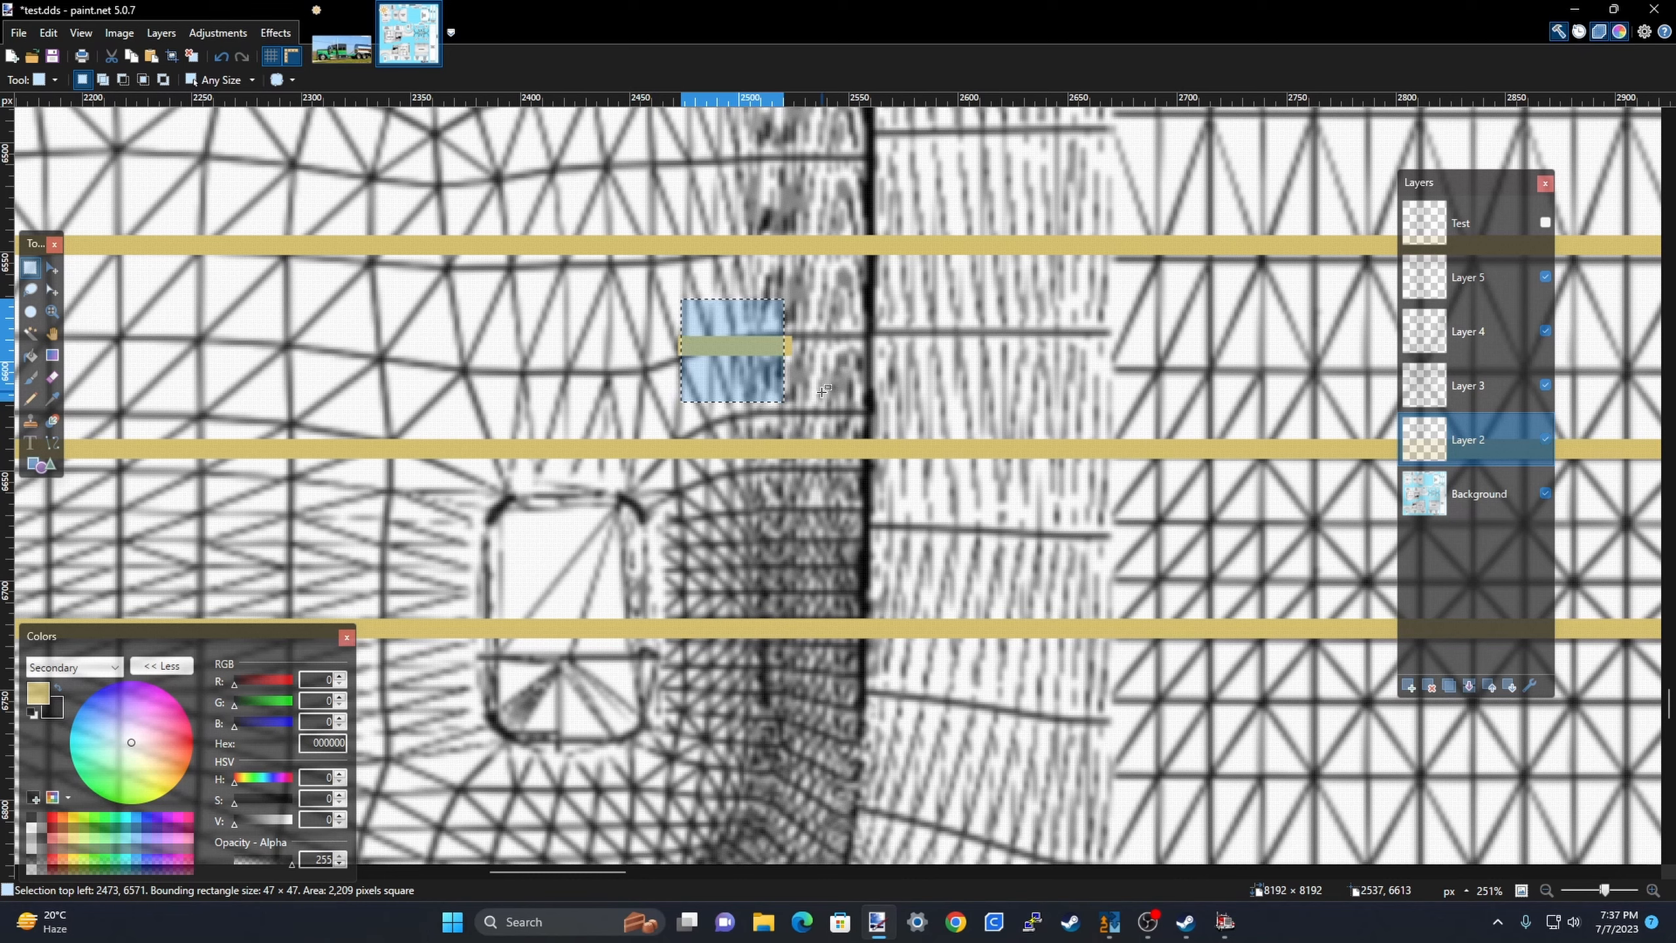
left_click(823, 391)
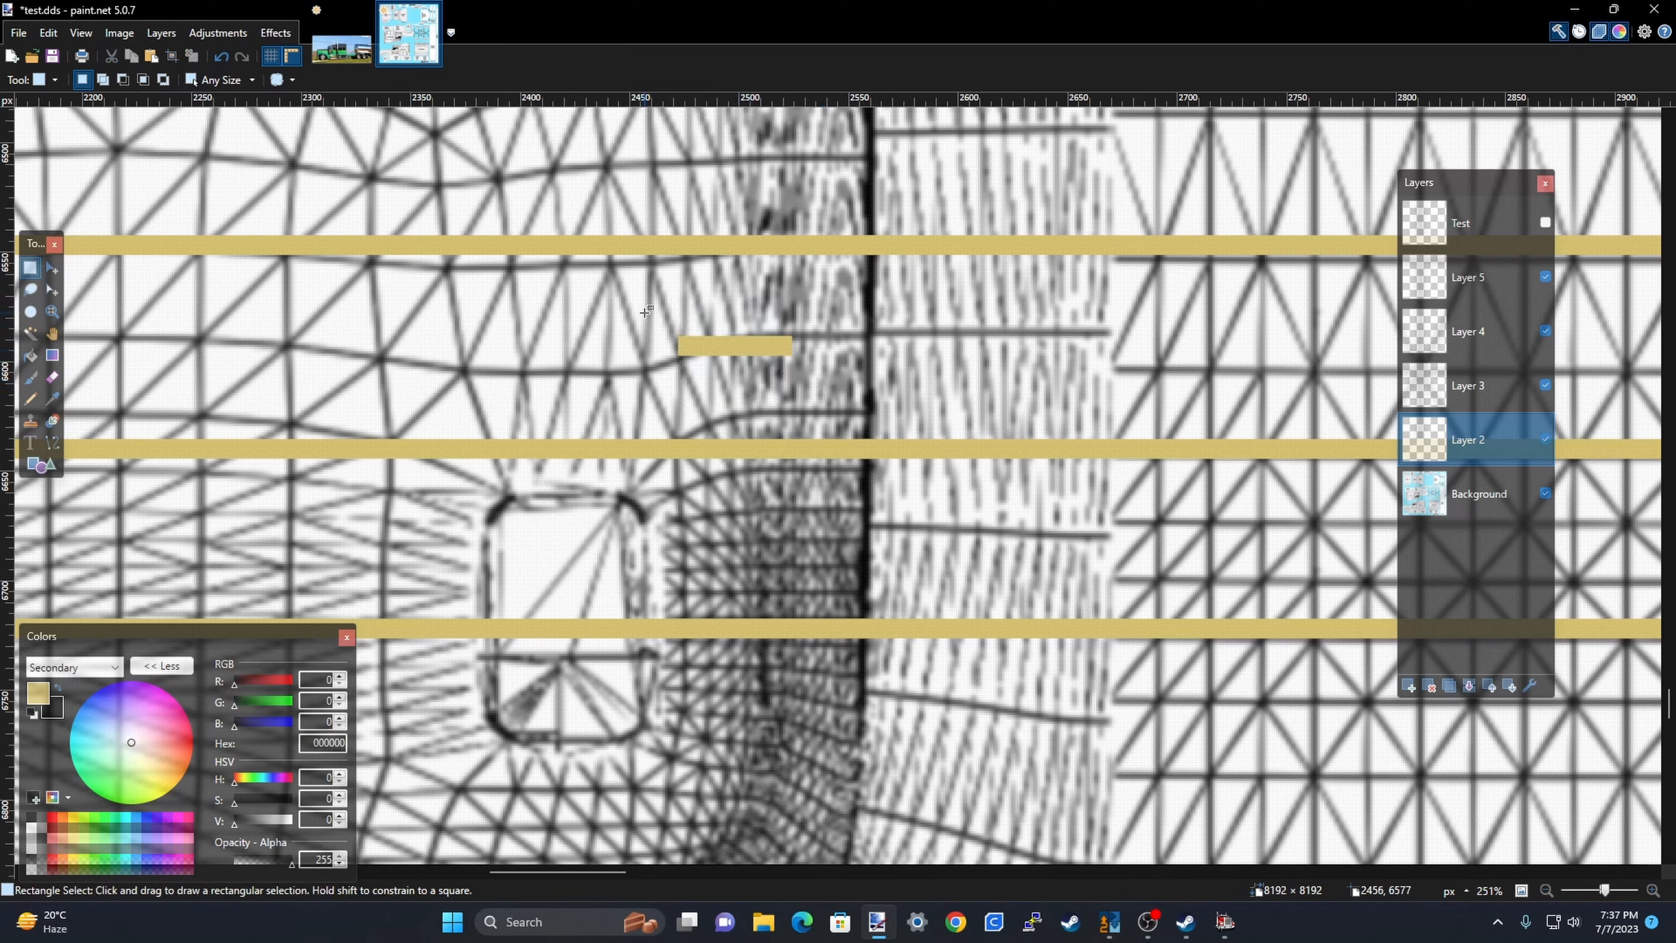
left_click_drag(645, 312, 771, 387)
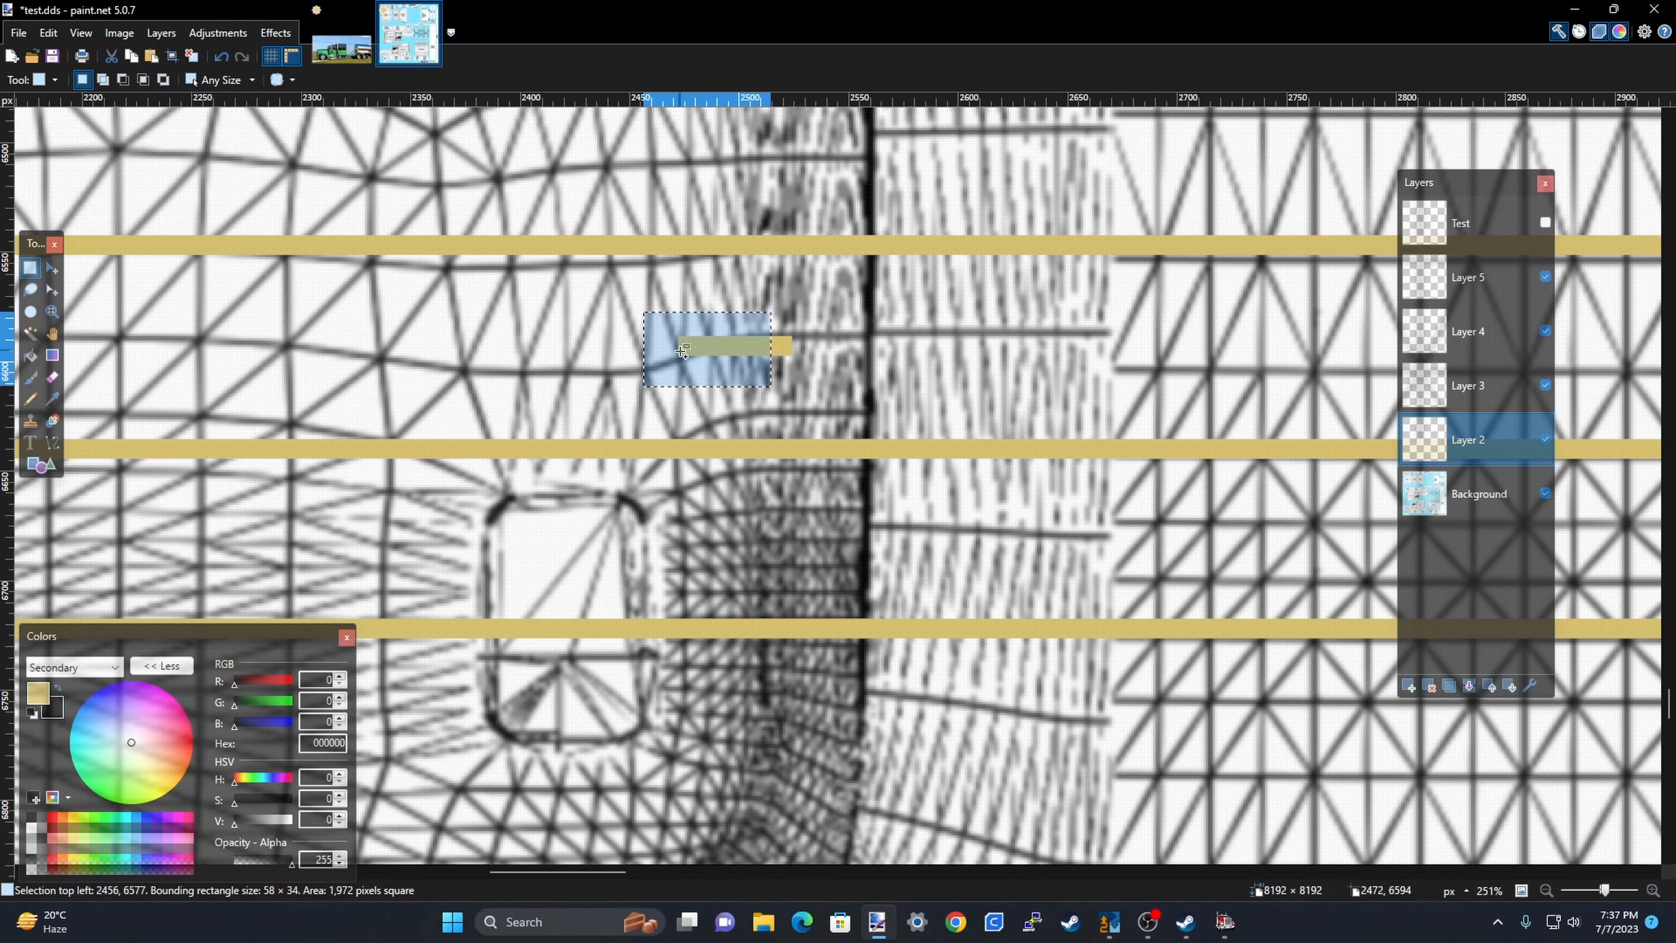
key("m")
mouse_move(772, 348)
left_mouse_down()
mouse_move(1155, 375)
mouse_move(782, 367)
left_mouse_up()
key("ctrl+d")
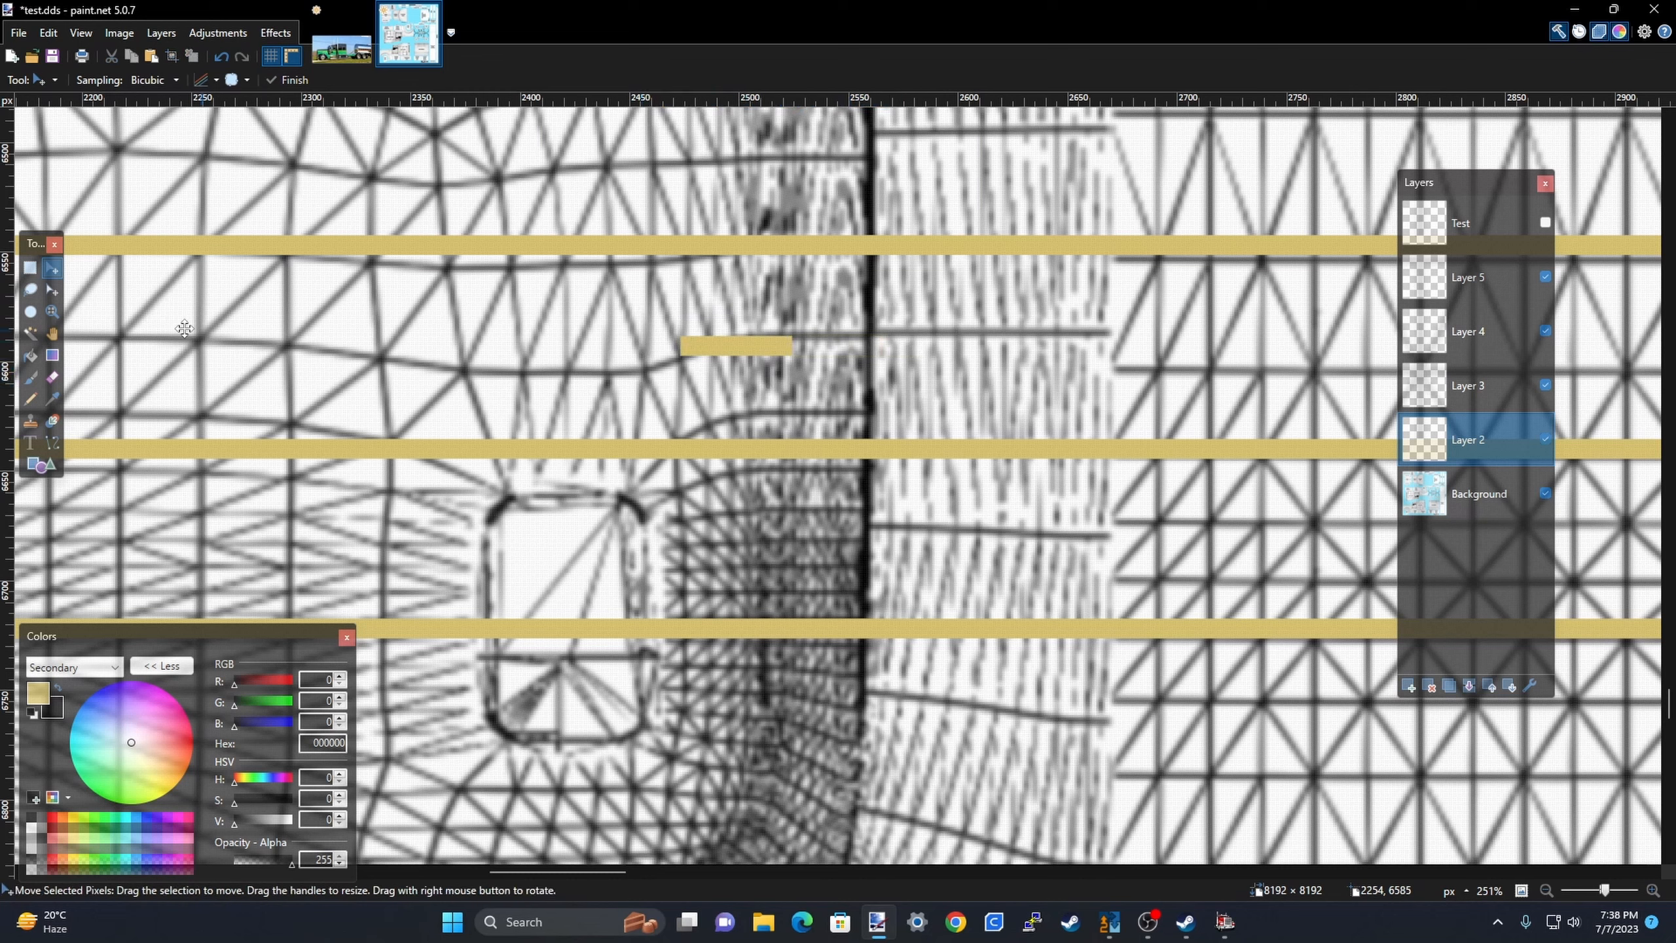
Select an area about 39 × 42 px inside the short gold line and stretch it forward to align with the long lines' front ends.
left_click(30, 267)
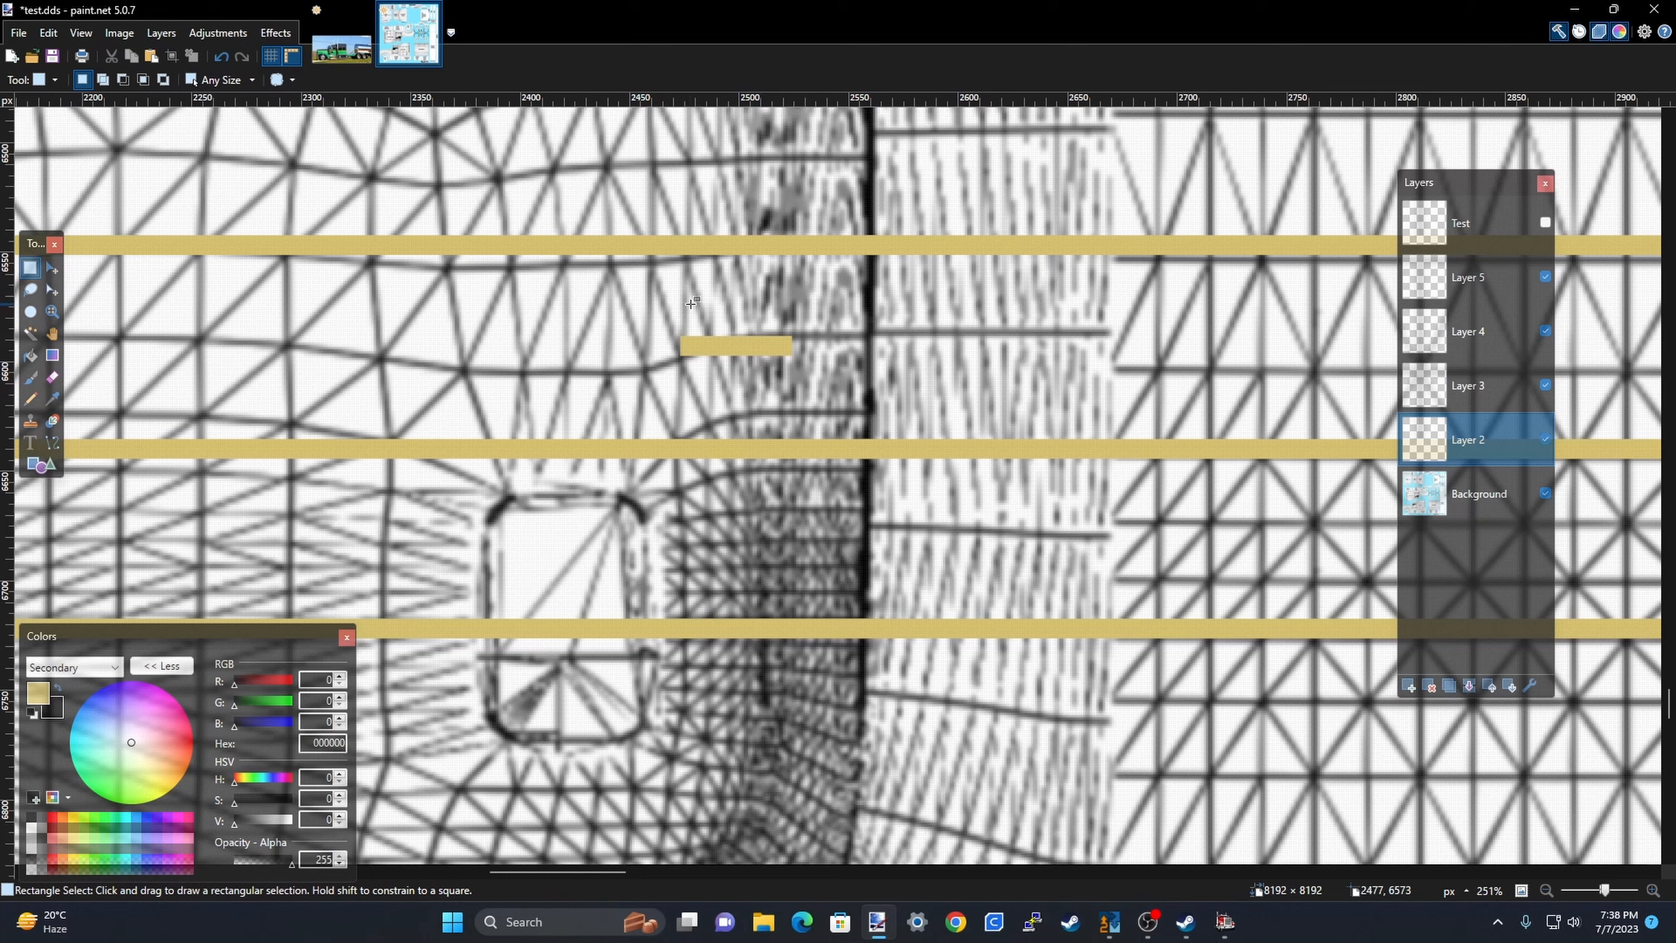
left_click_drag(691, 303, 779, 395)
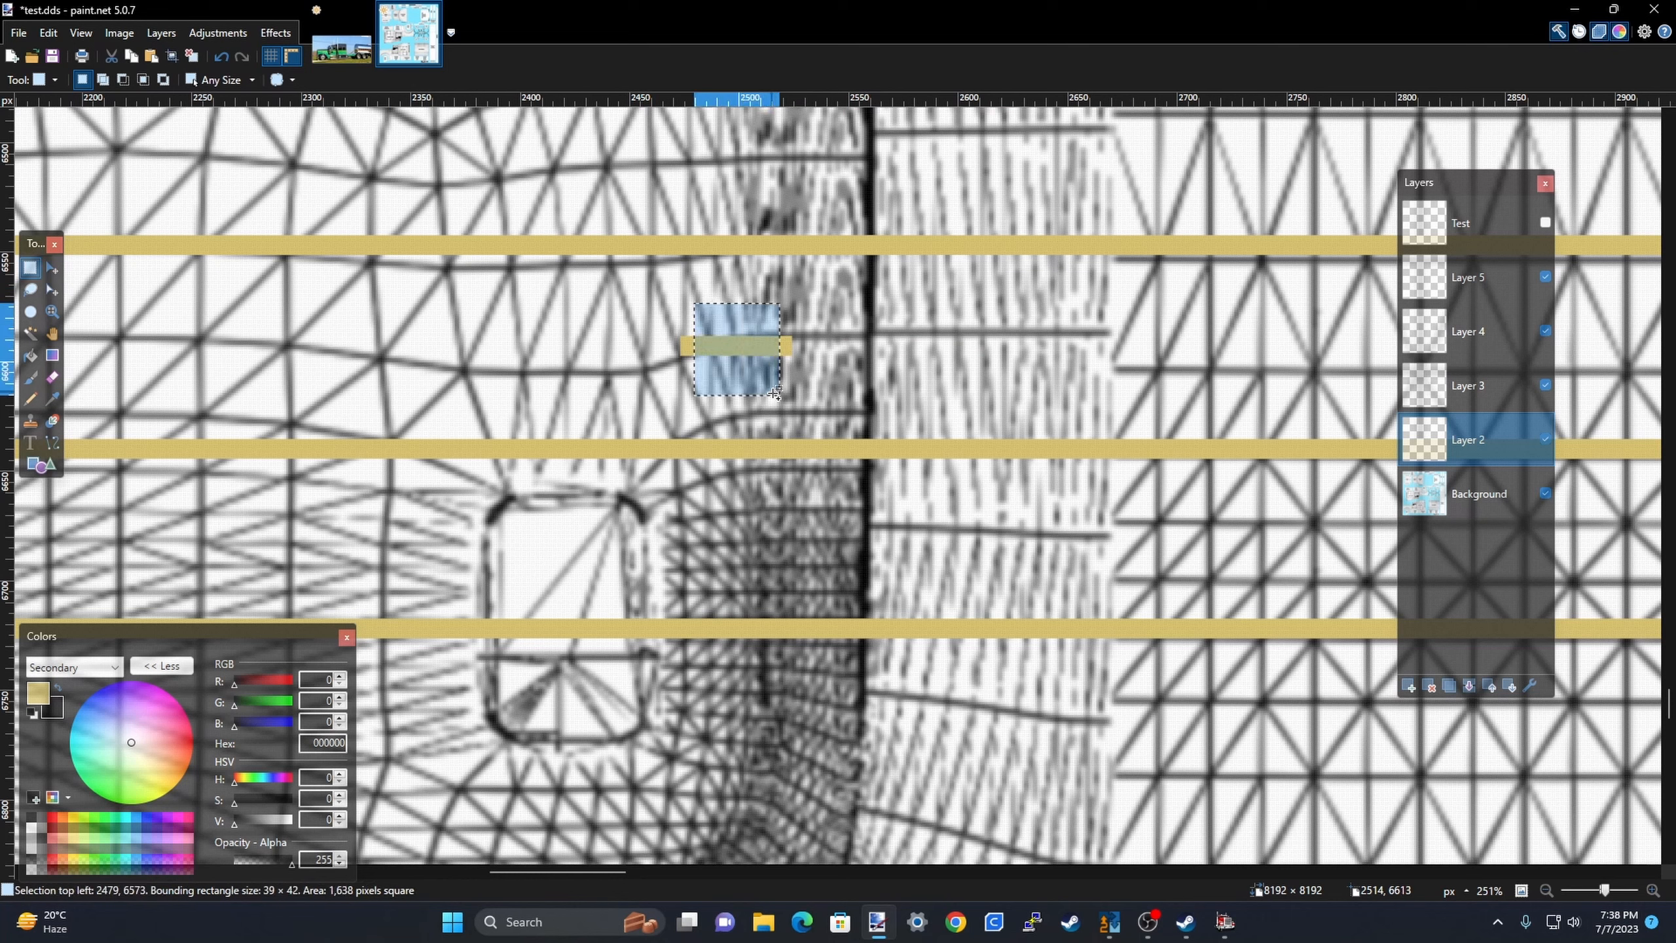
key("m")
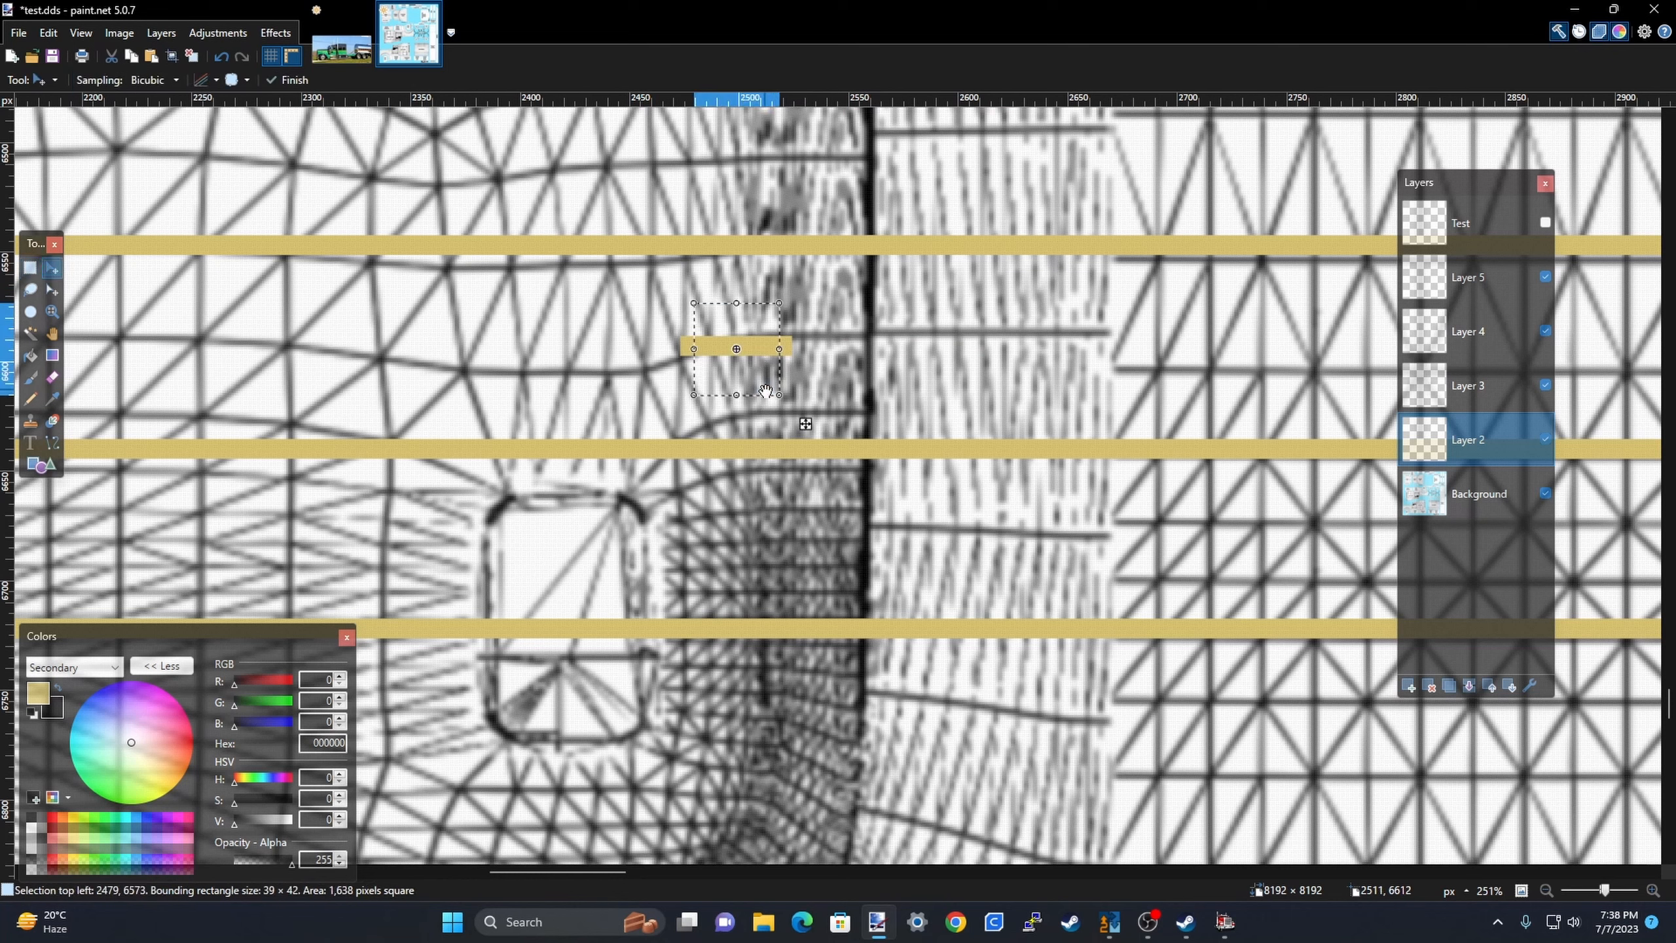
left_click_drag(693, 347, 354, 371)
scroll(193, 366, "down", 8)
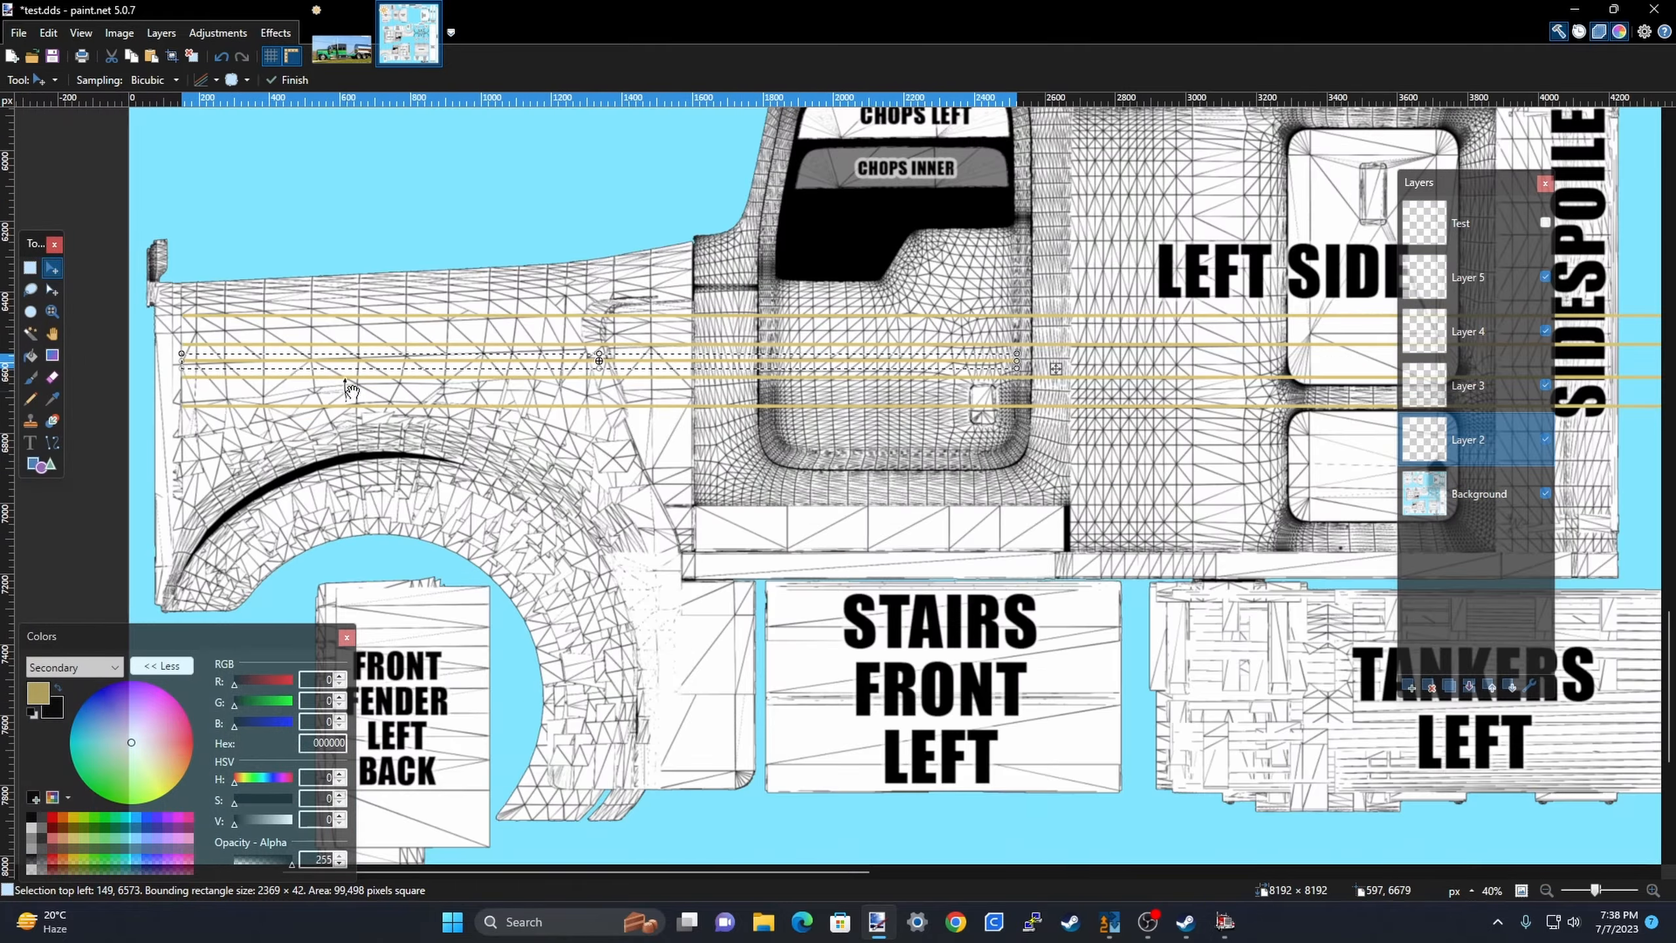
Stretch the selected part of the middle gold line rearward past the sidespoiler, and deselect.
scroll(1113, 381, "up", 4)
scroll(857, 376, "down", 2)
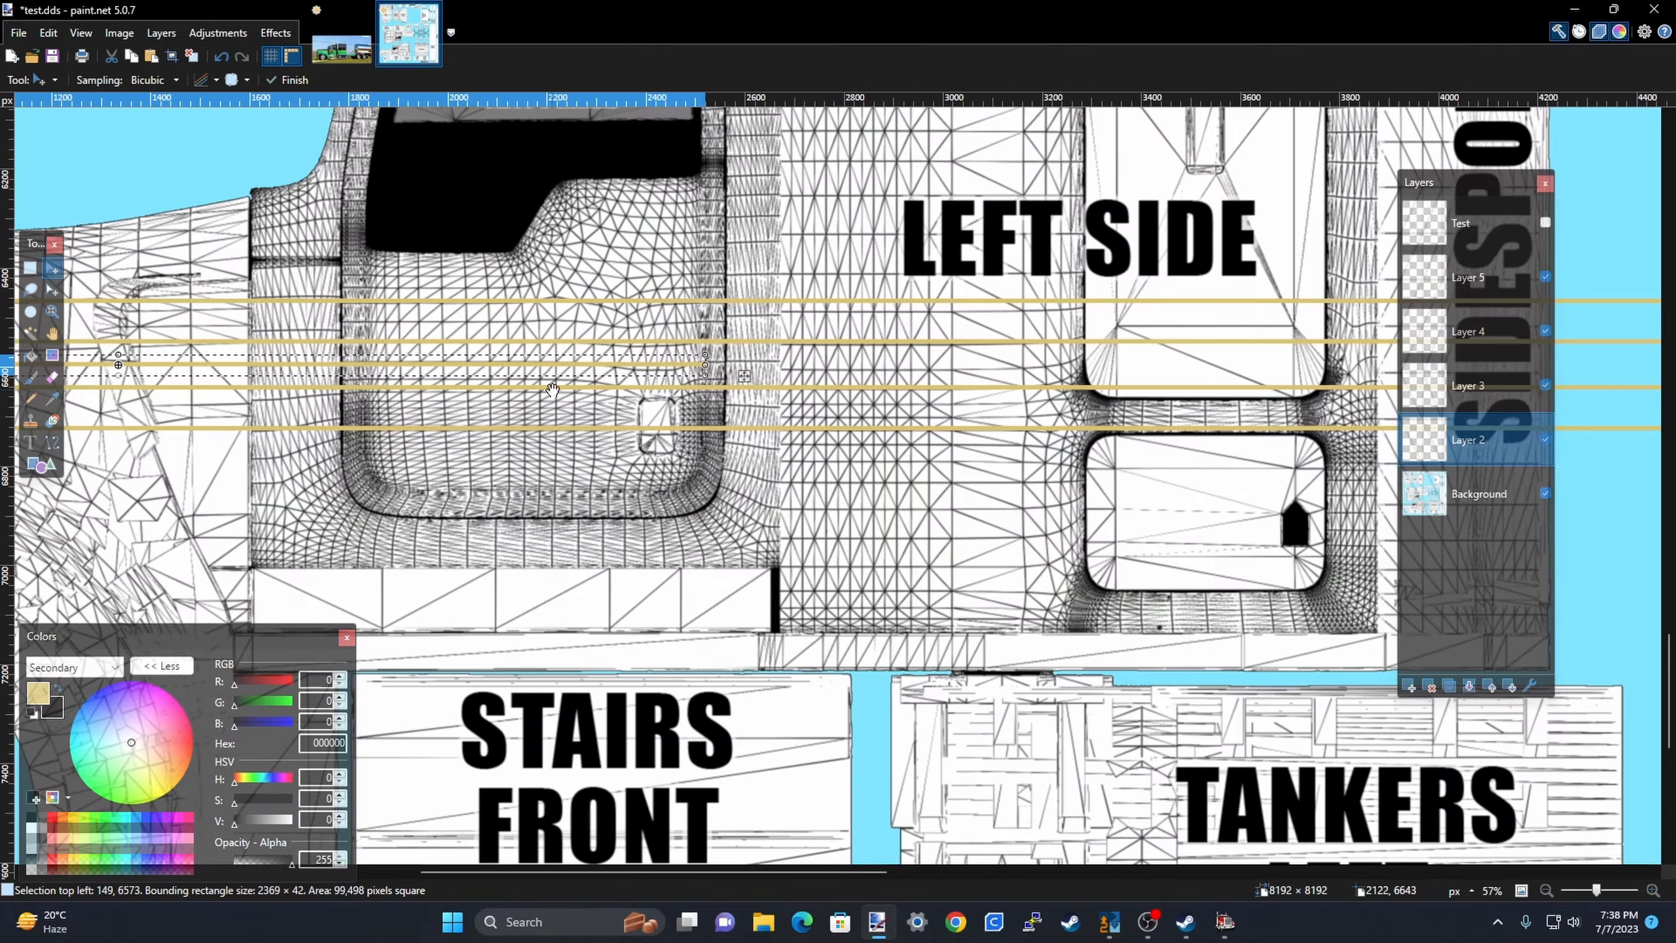
scroll(726, 380, "up", 2)
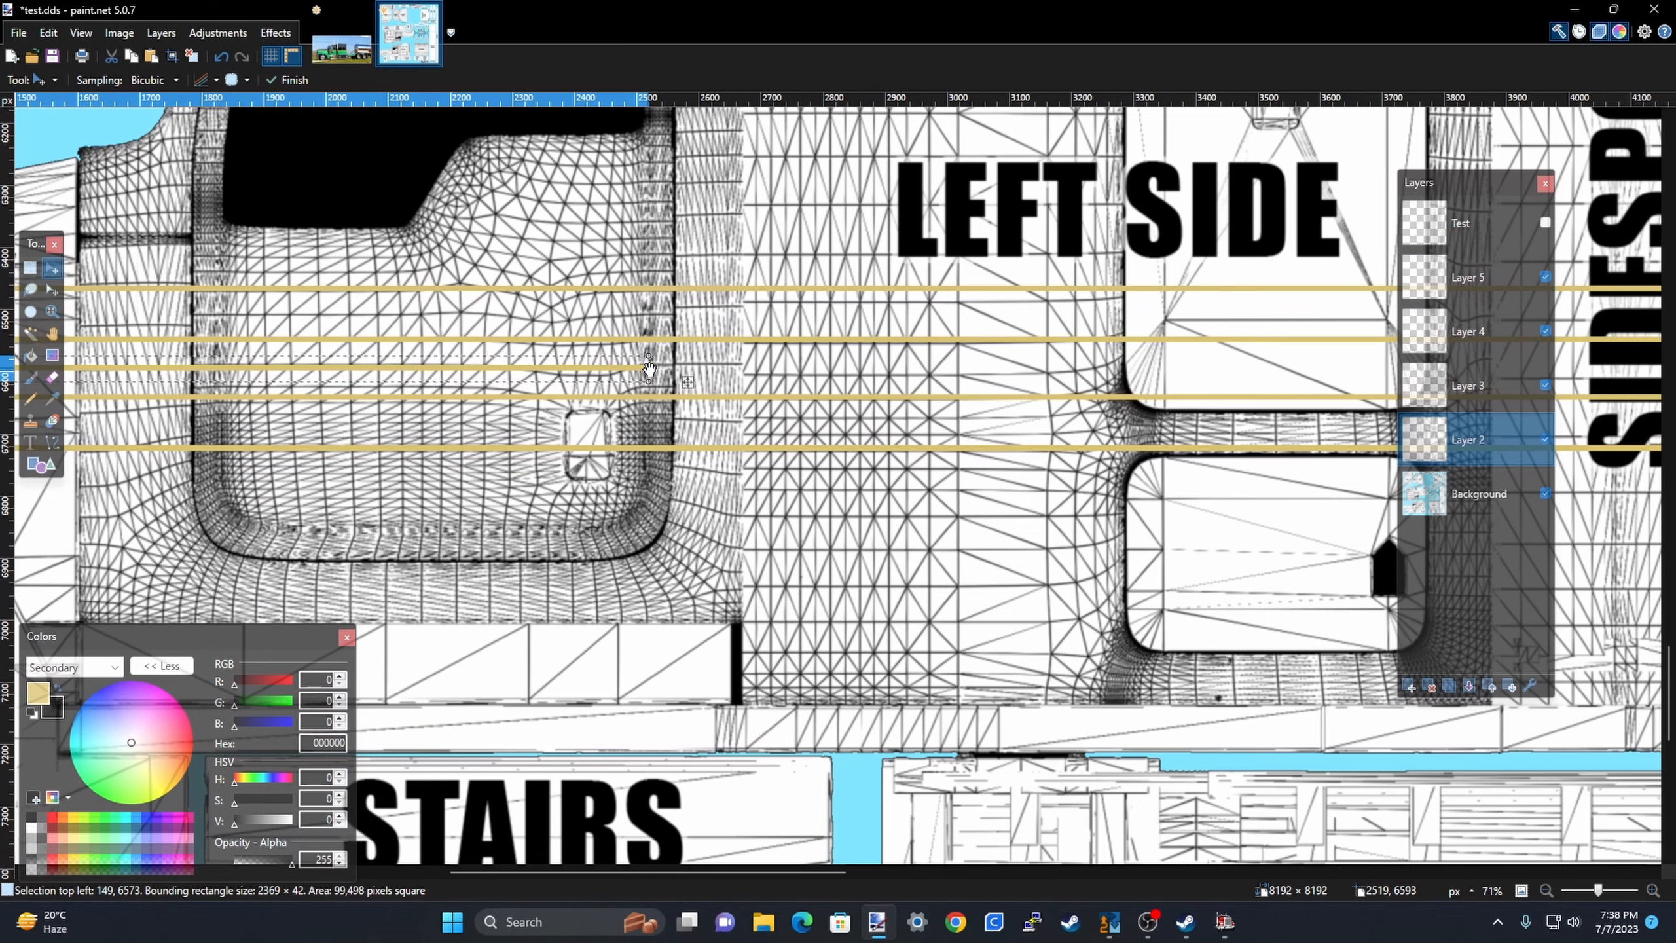
left_click_drag(682, 378, 1088, 377)
key("ctrl+d")
scroll(1089, 378, "down", 12)
scroll(644, 404, "up", 8)
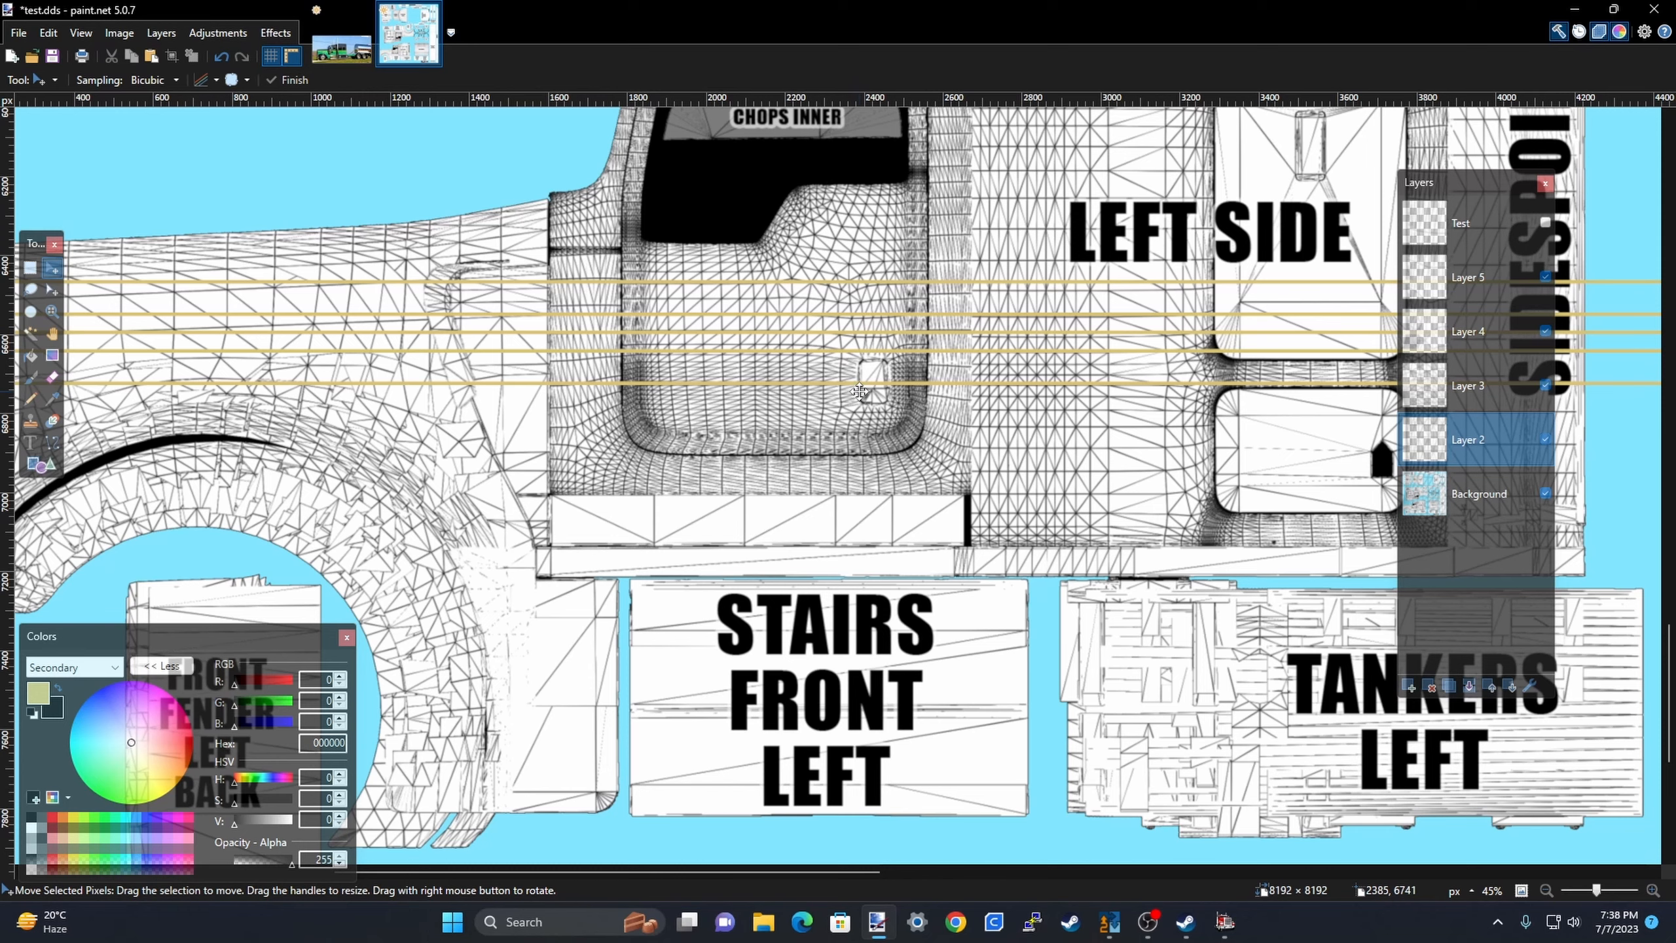
scroll(854, 451, "down", 3)
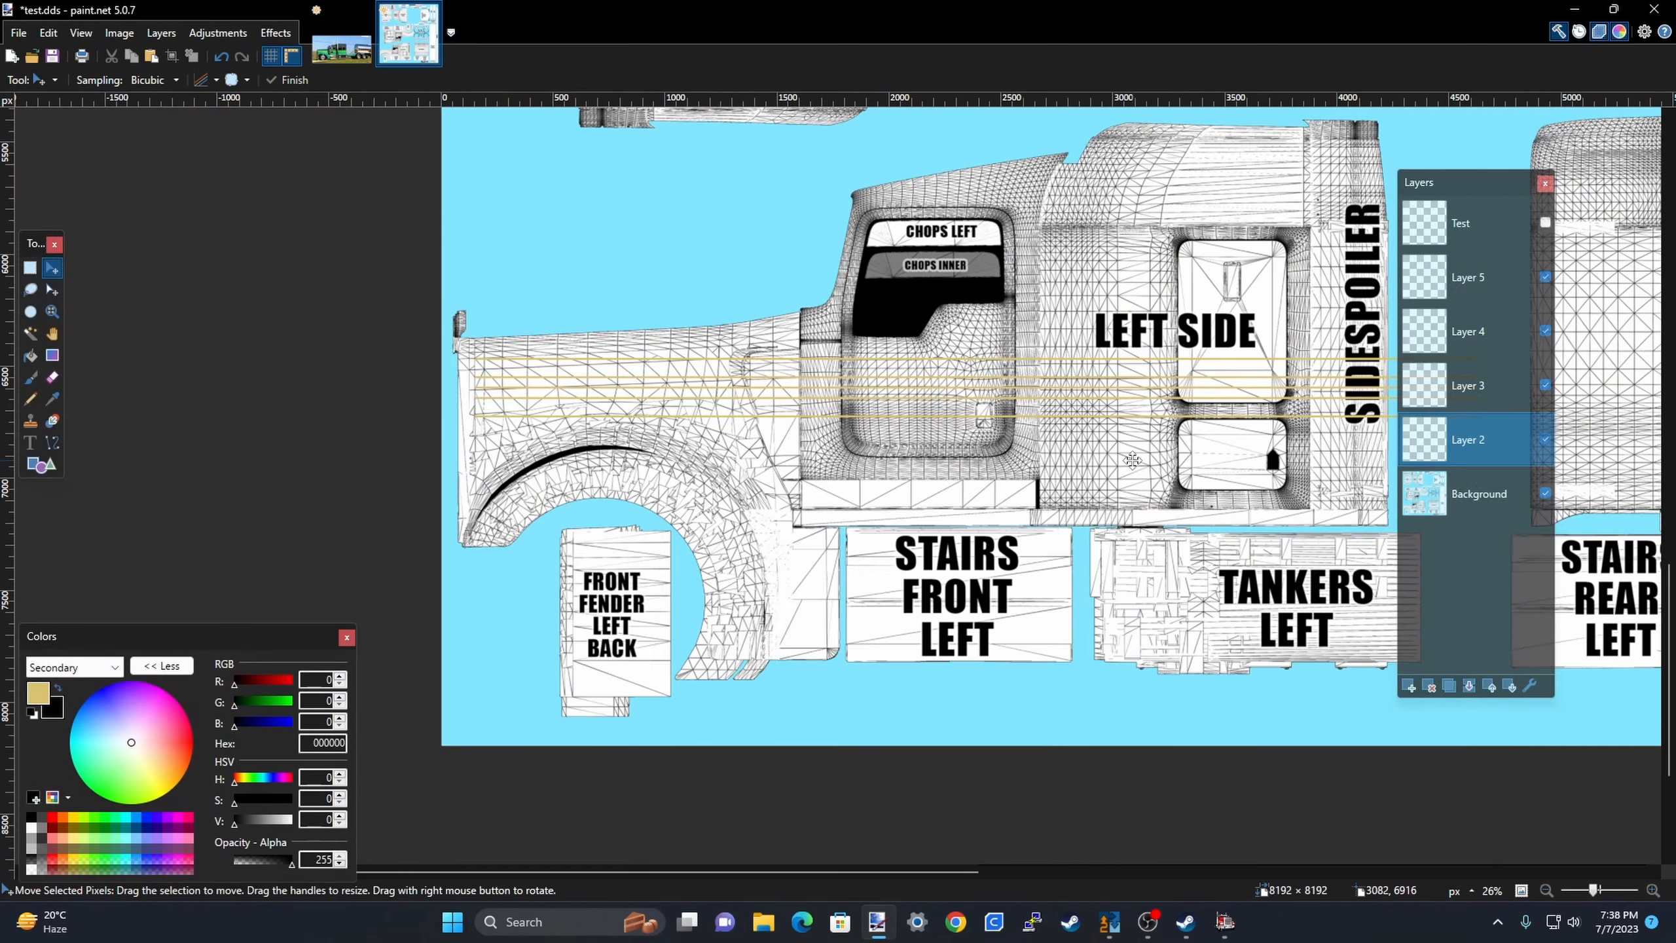
scroll(654, 450, "up", 4)
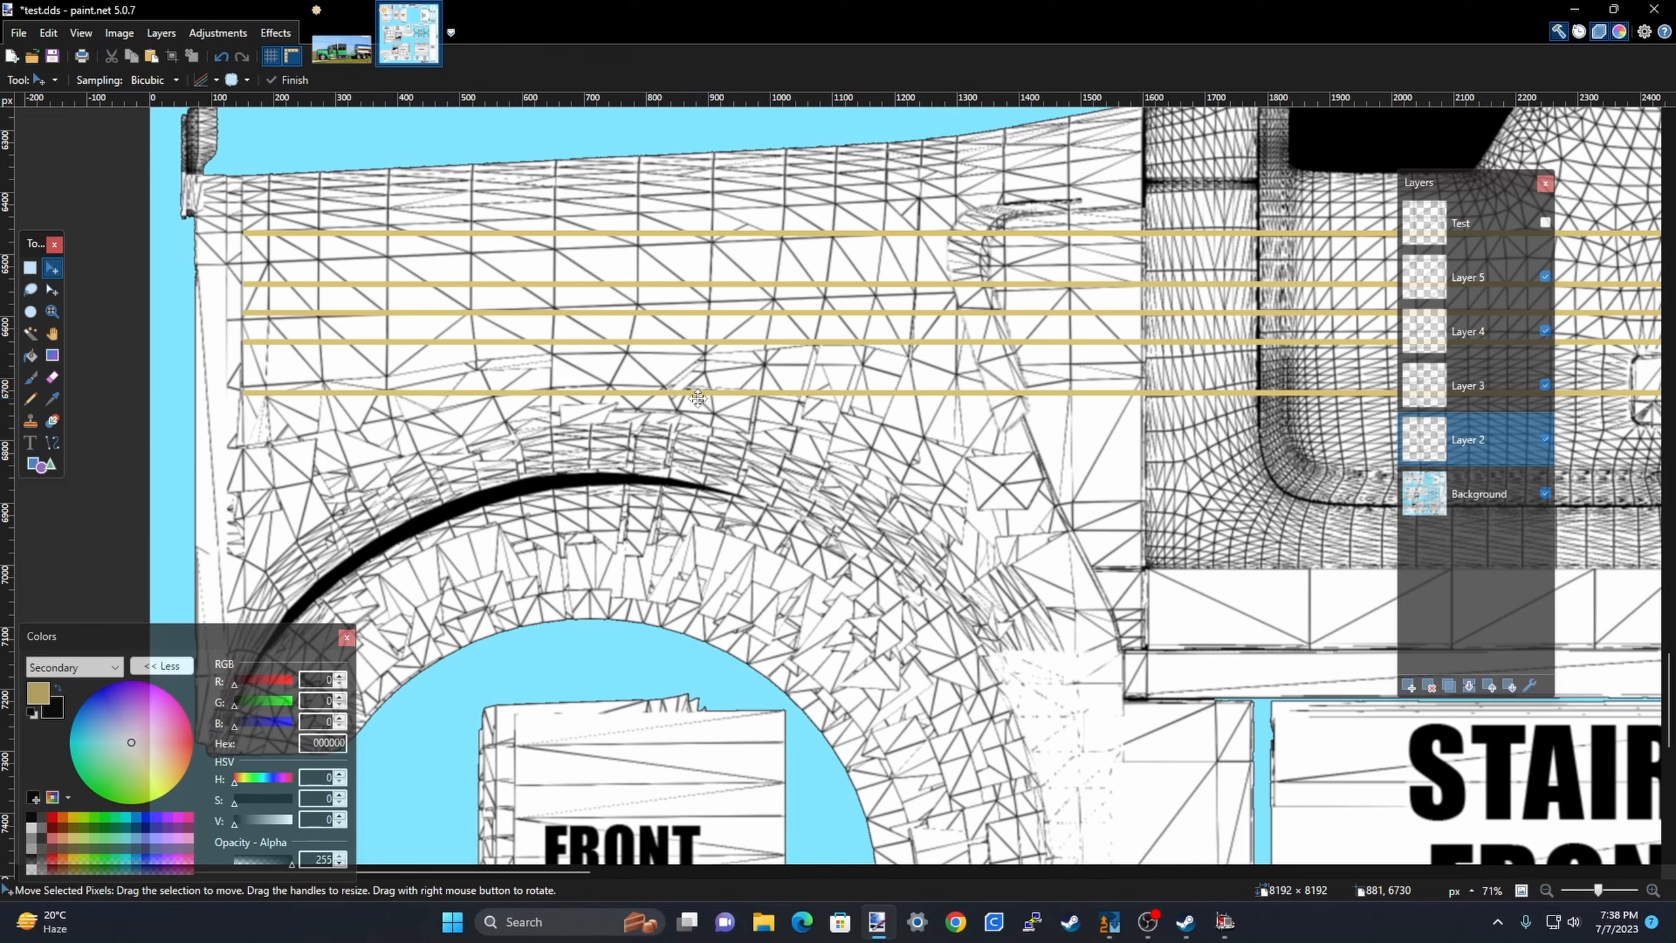
scroll(783, 406, "down", 2)
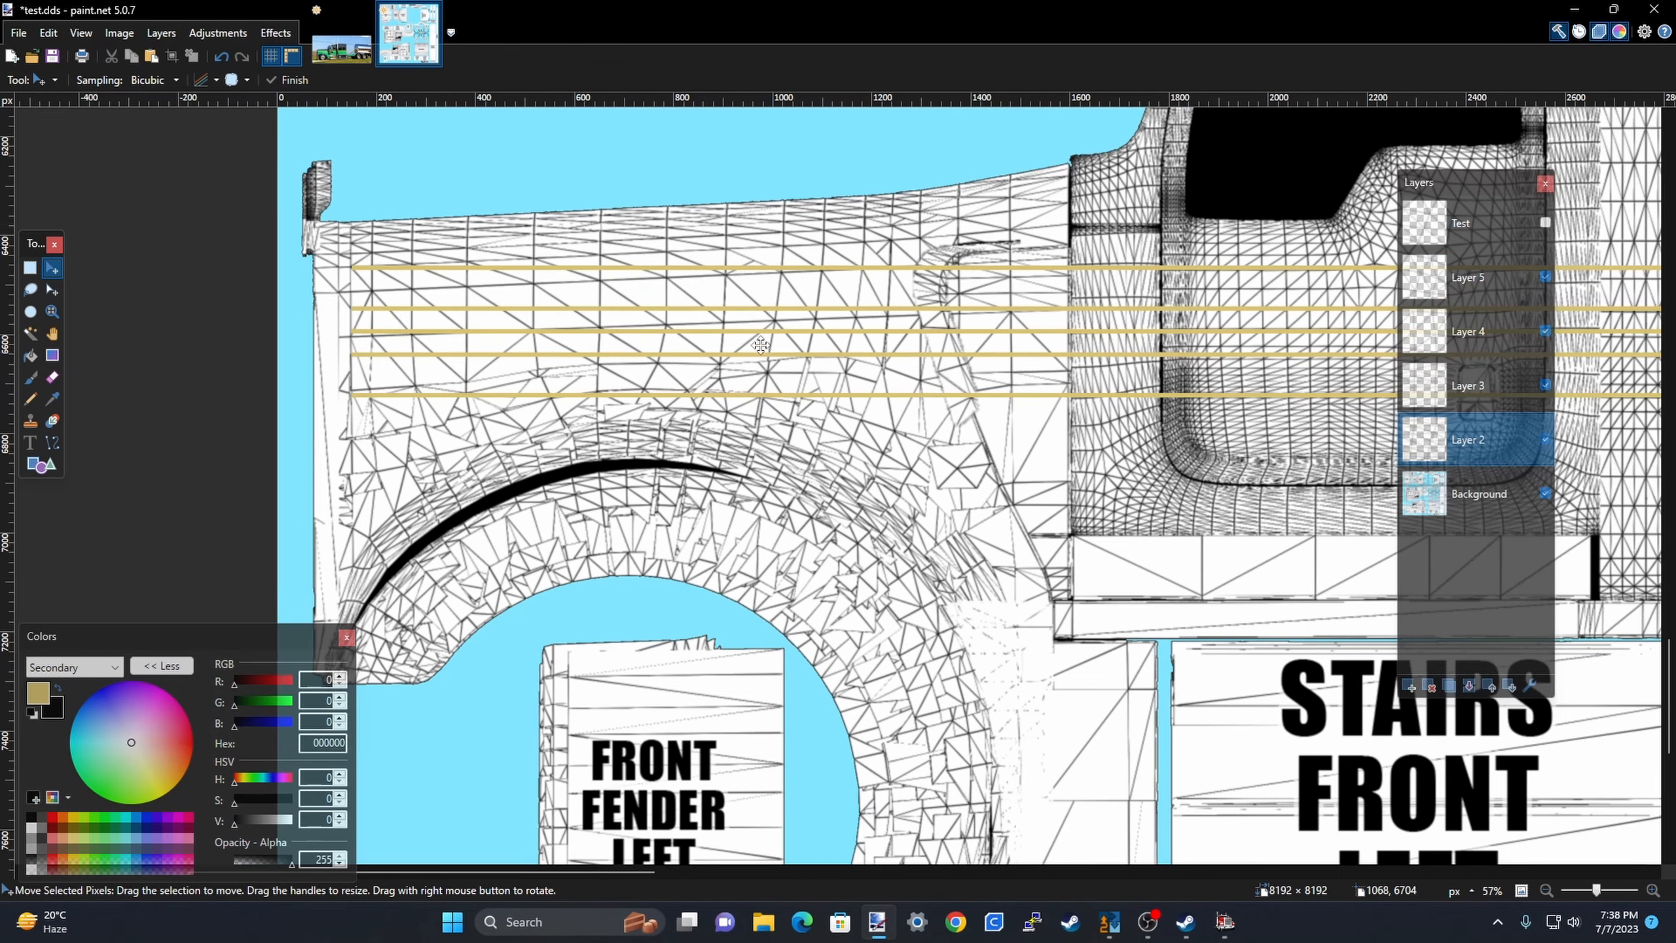
Compare the hood and cab stripes in the Idea.jpg reference photo with the stripe lines on the test.dds template.
left_click(342, 52)
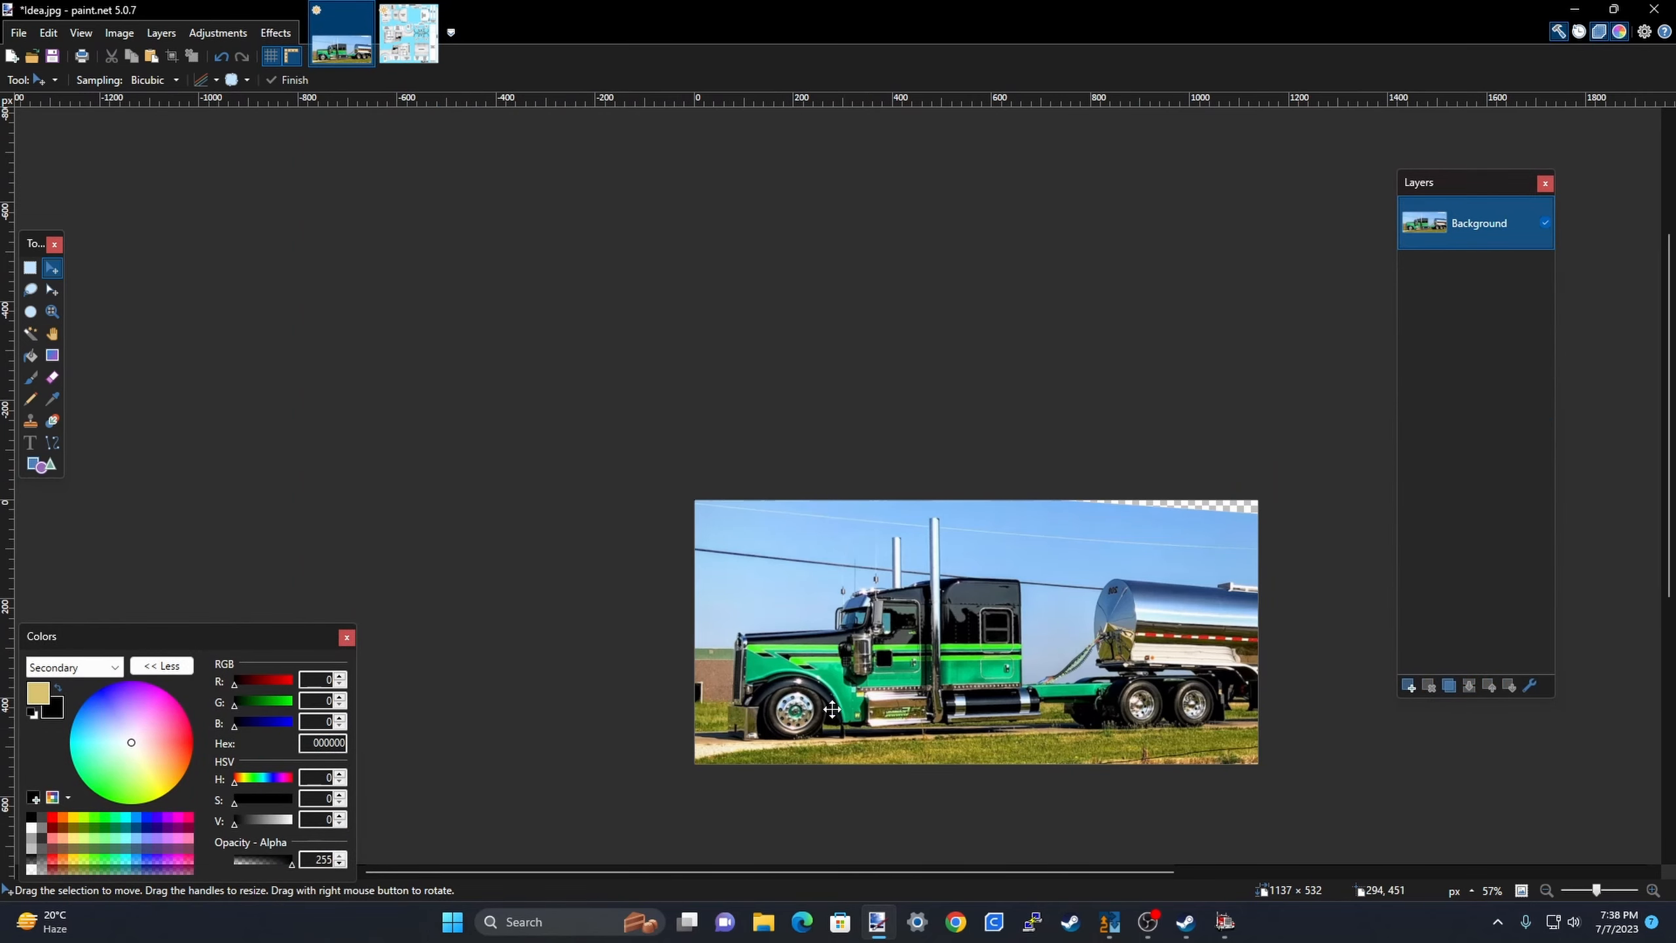
scroll(813, 673, "up", 6)
scroll(783, 673, "up", 1)
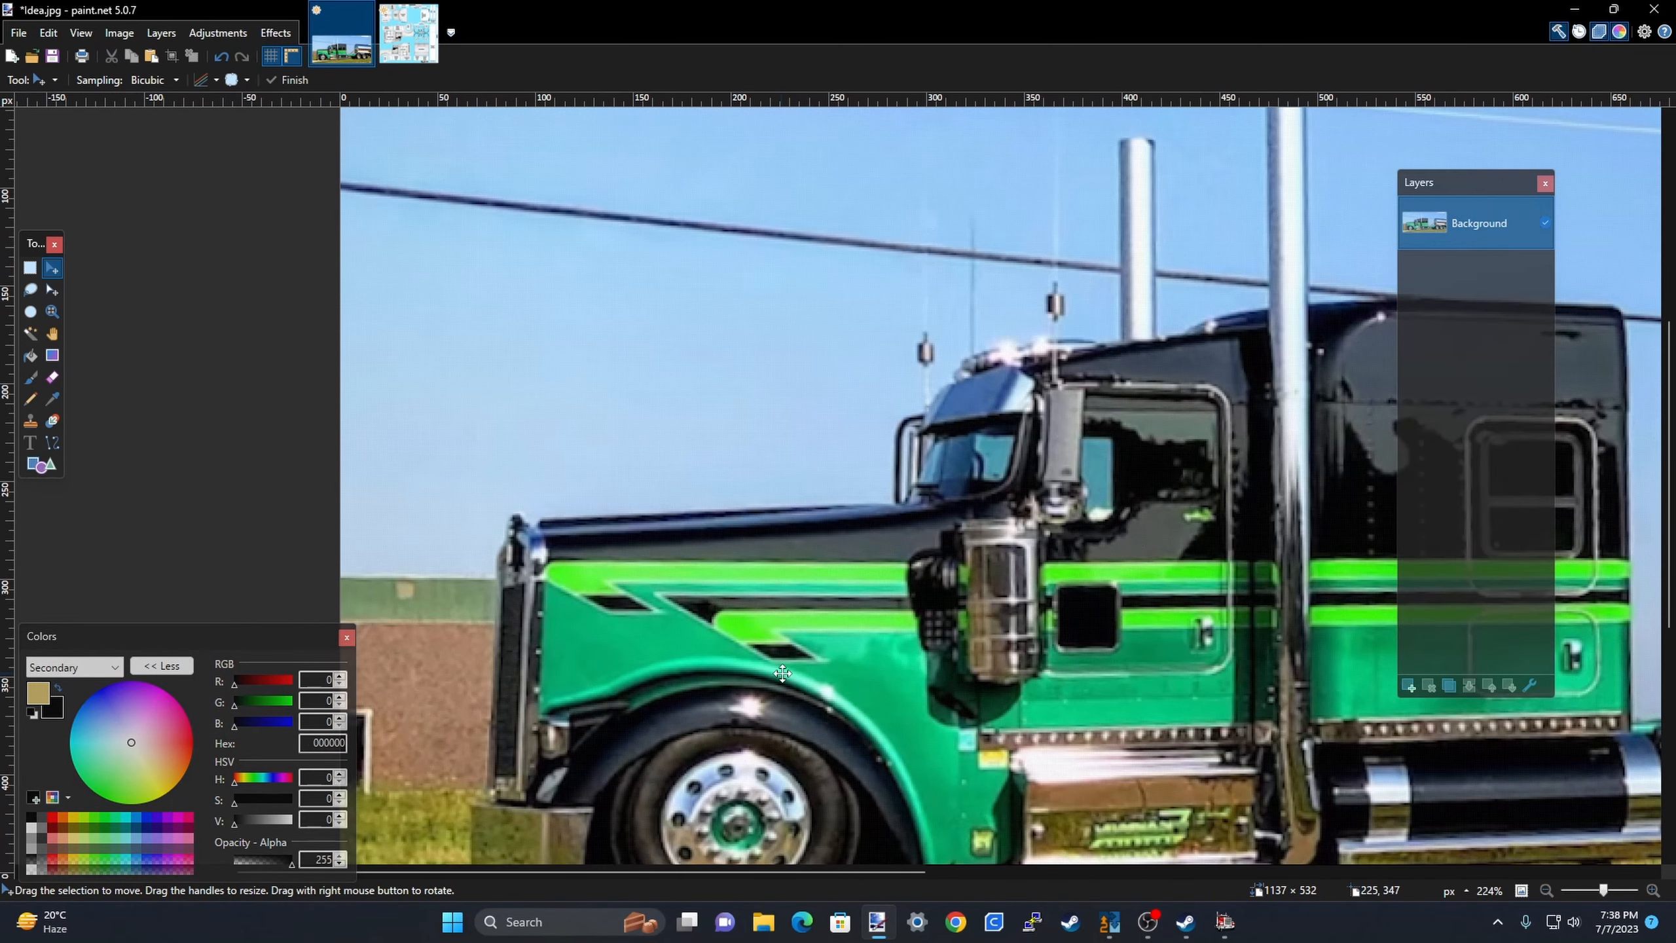
scroll(782, 672, "down", 5)
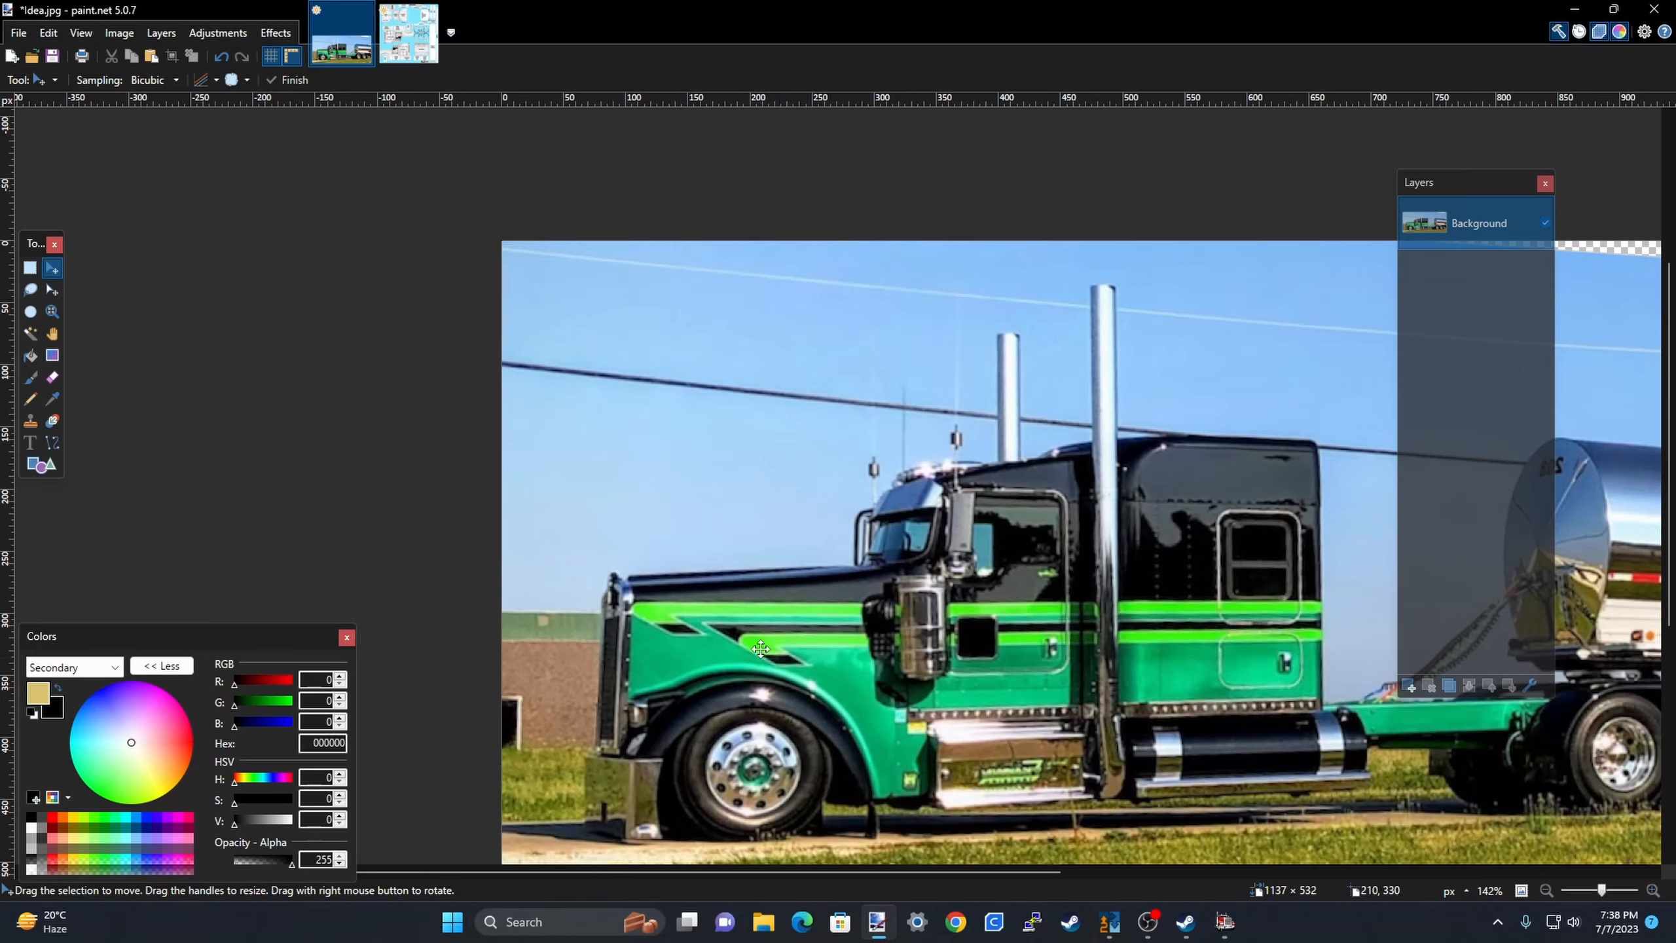
left_click(413, 52)
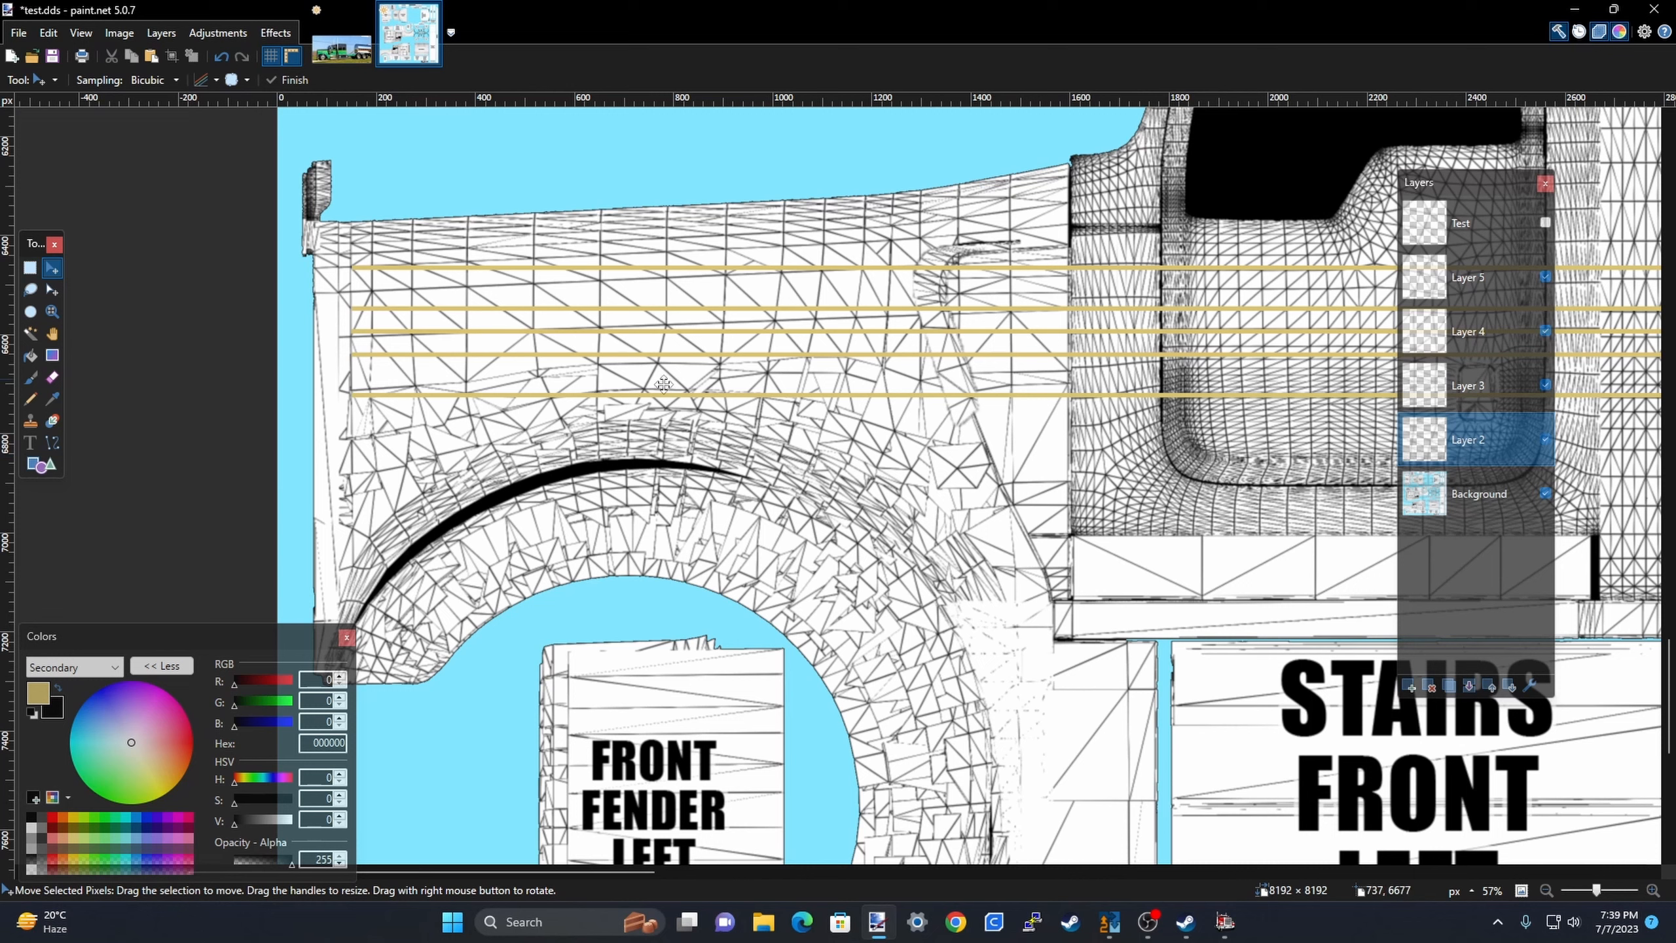
scroll(558, 244, "left", 3)
left_click(341, 50)
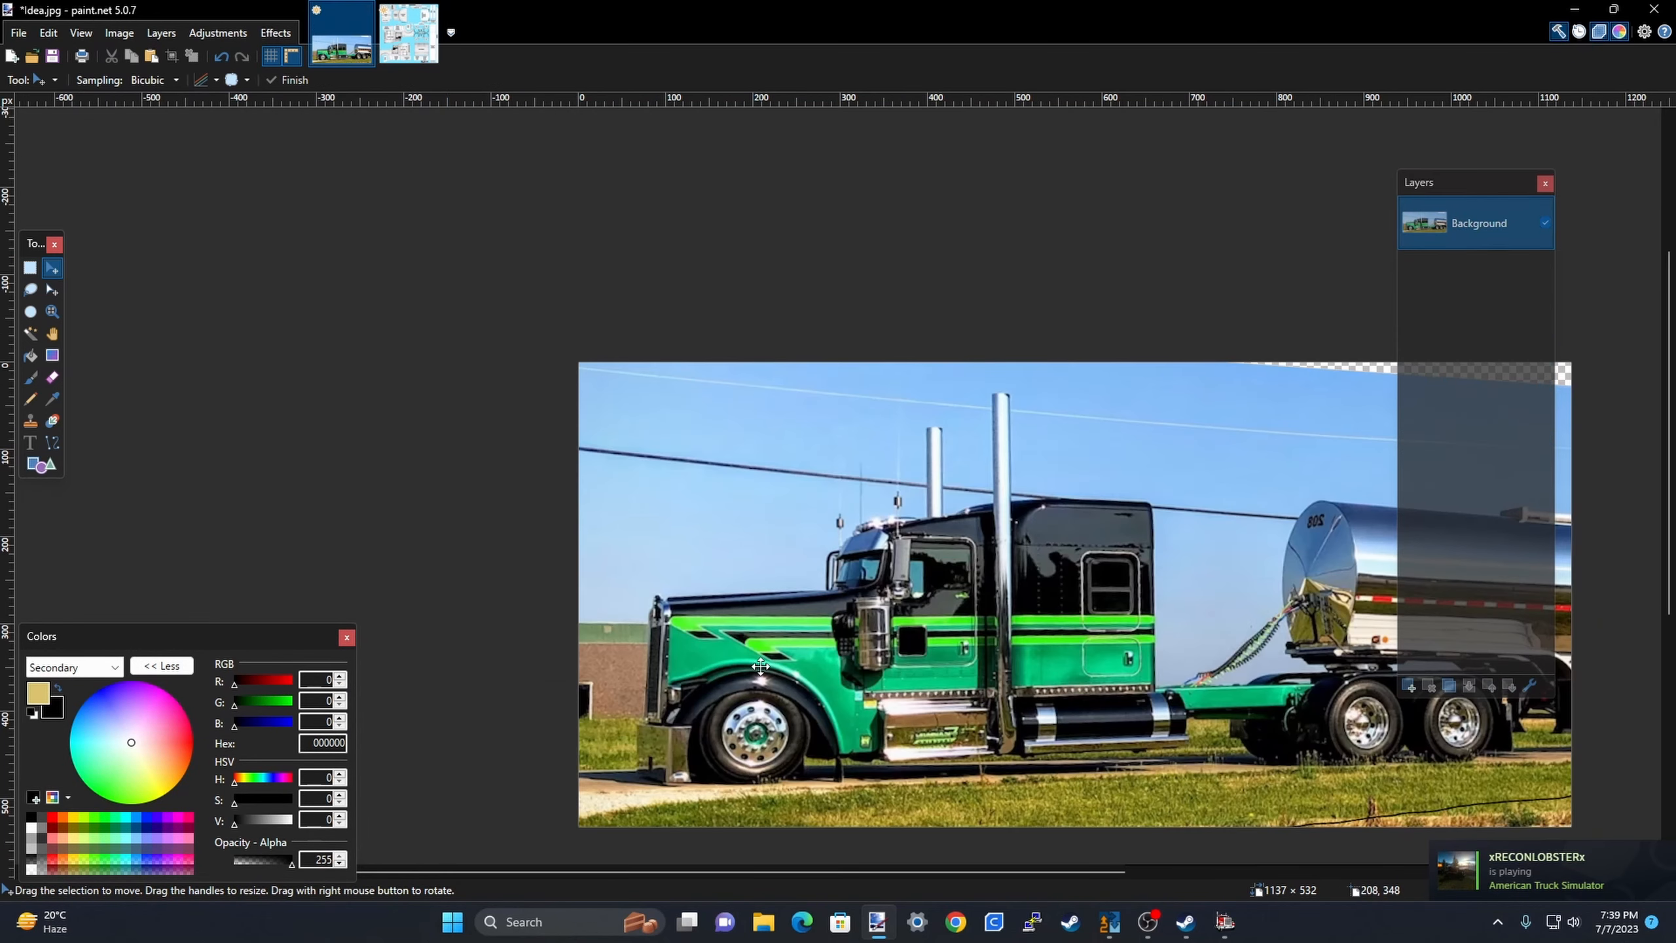
scroll(772, 663, "down", 2)
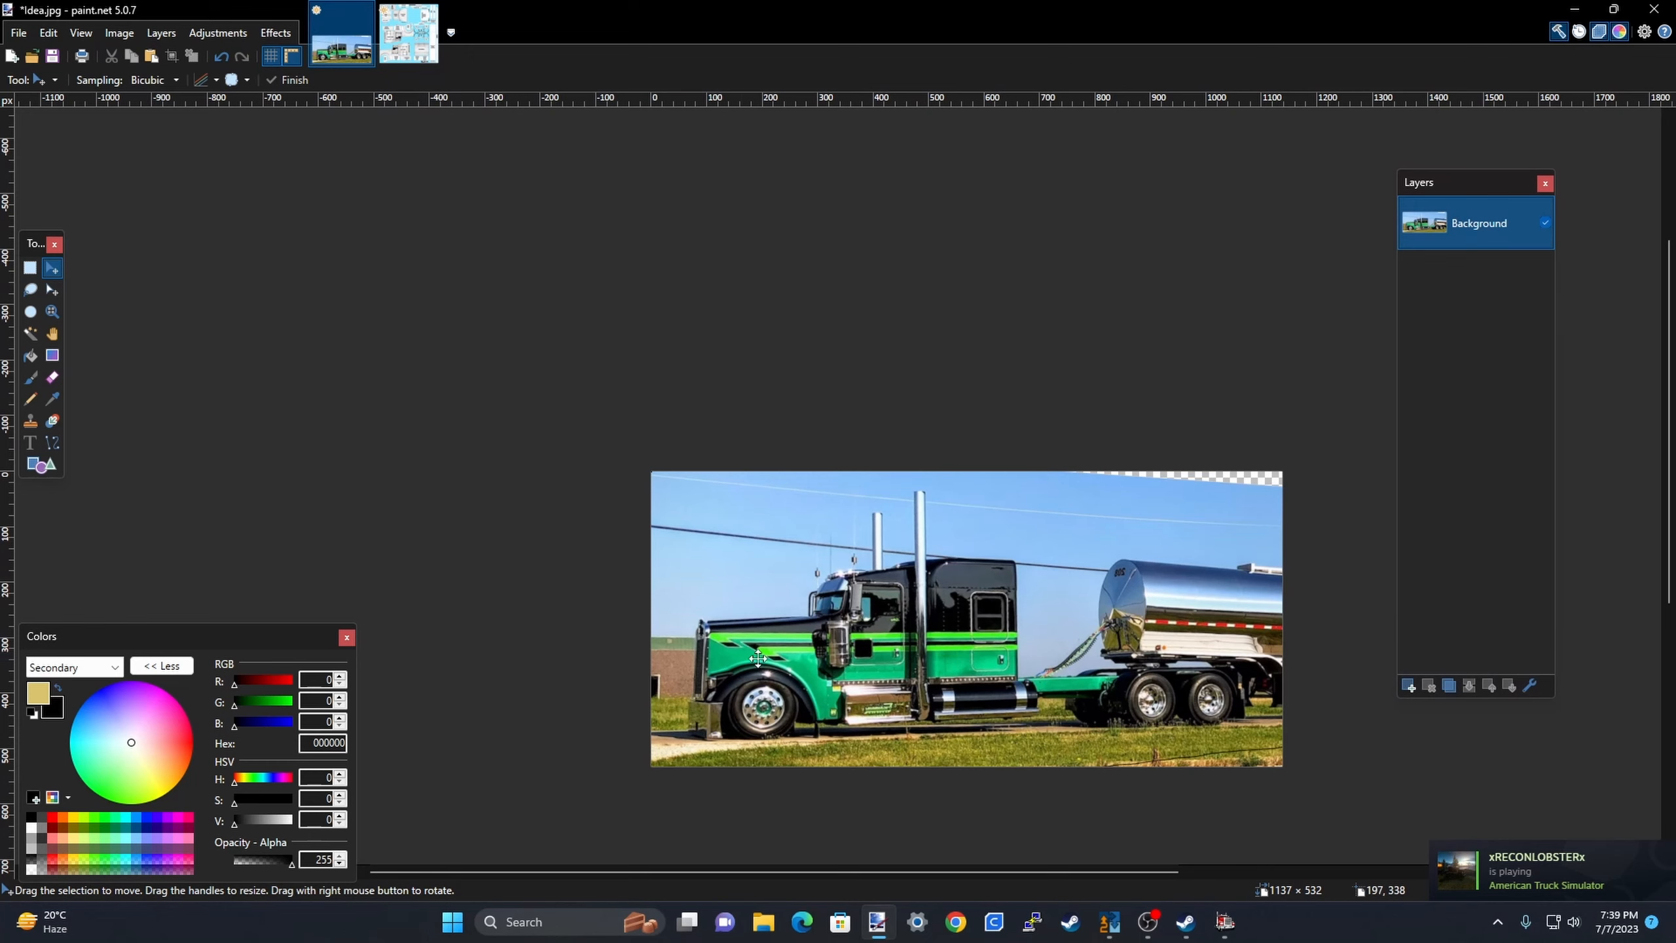
scroll(759, 656, "up", 4)
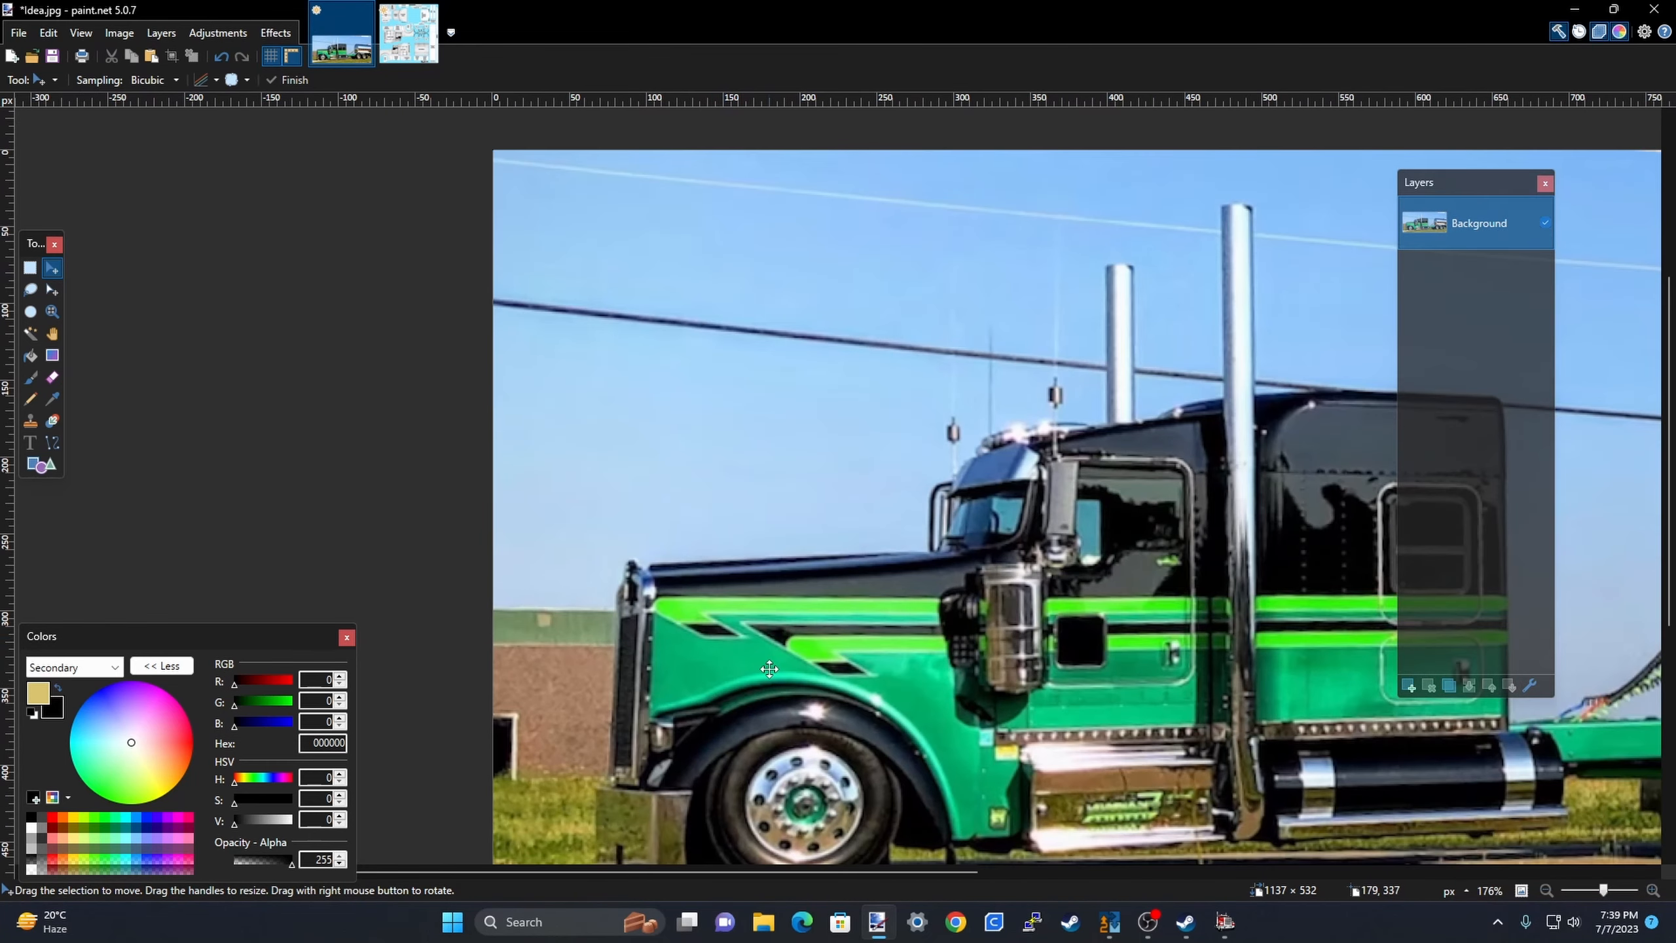
scroll(573, 638, "down", 2)
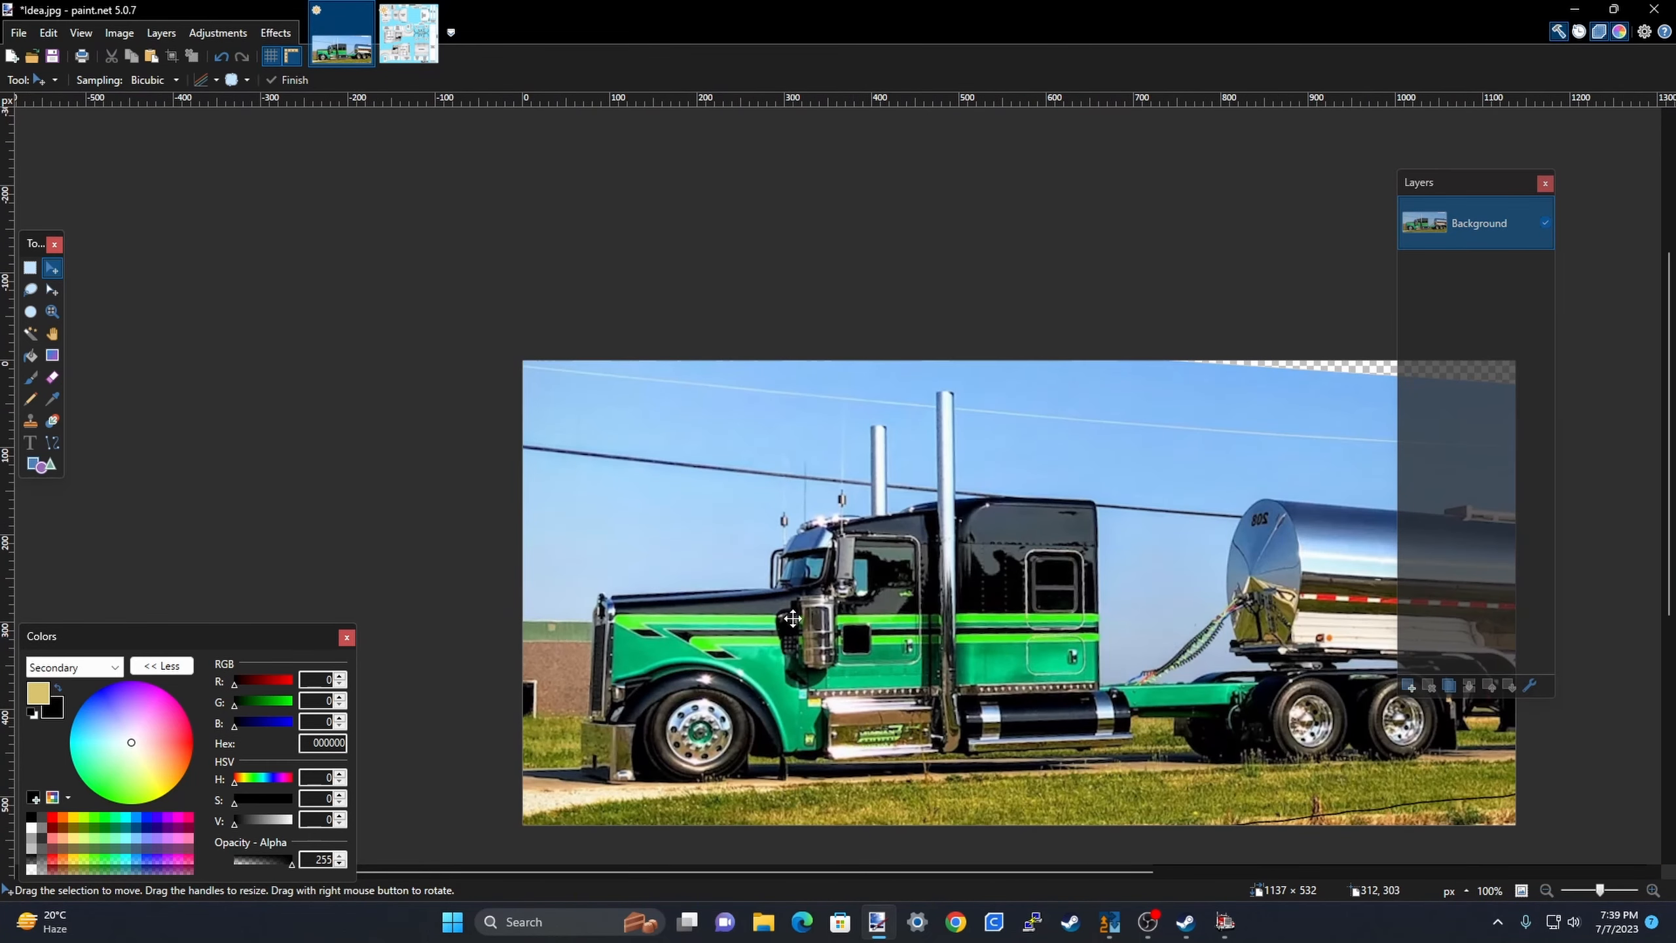
left_click(428, 61)
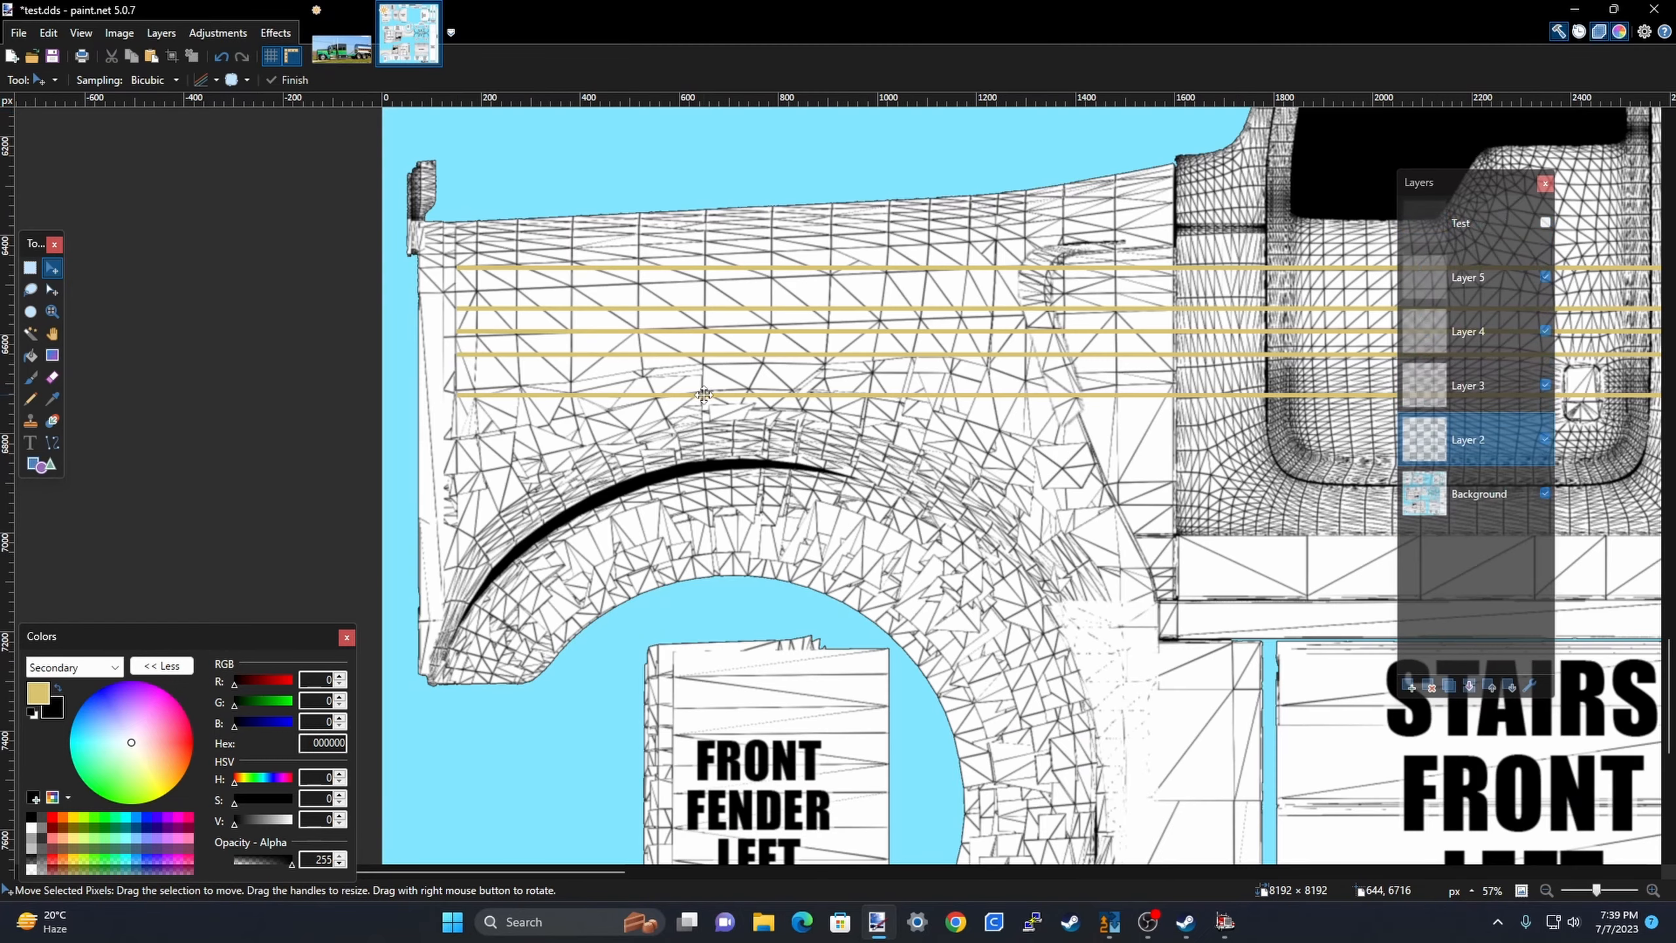
Rename Layer 2 in test.dds as "Horiz Stripe" and move it above Layer 3 in the layer order.
scroll(580, 428, "down", 1)
scroll(538, 432, "down", 1)
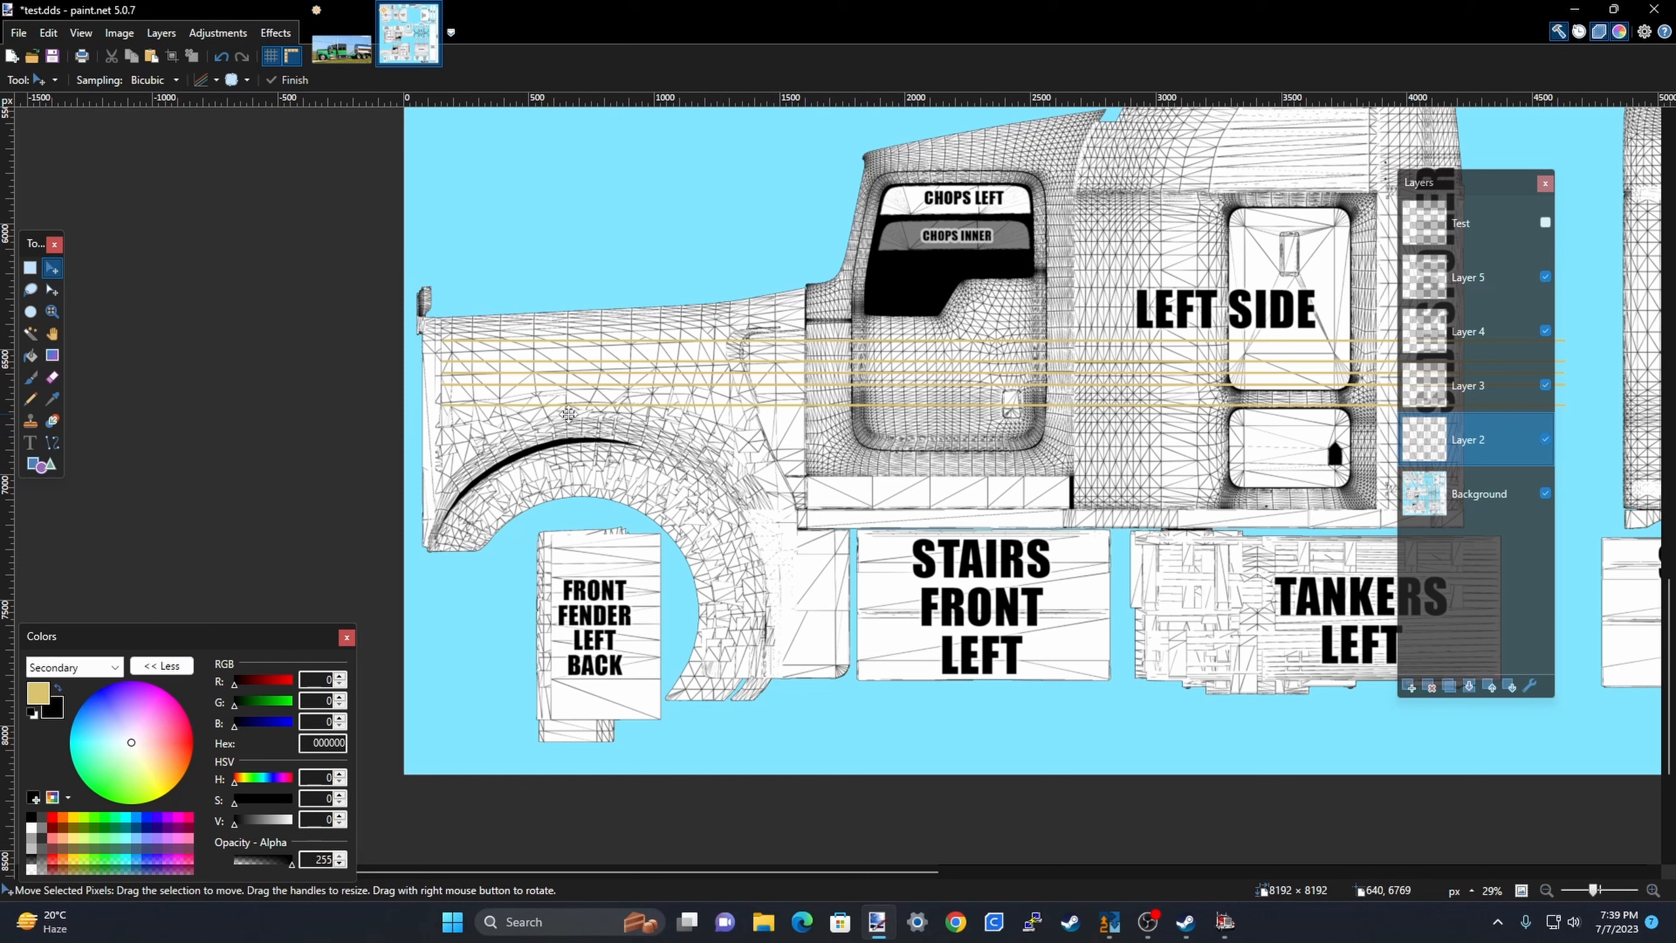
scroll(319, 371, "down", 1)
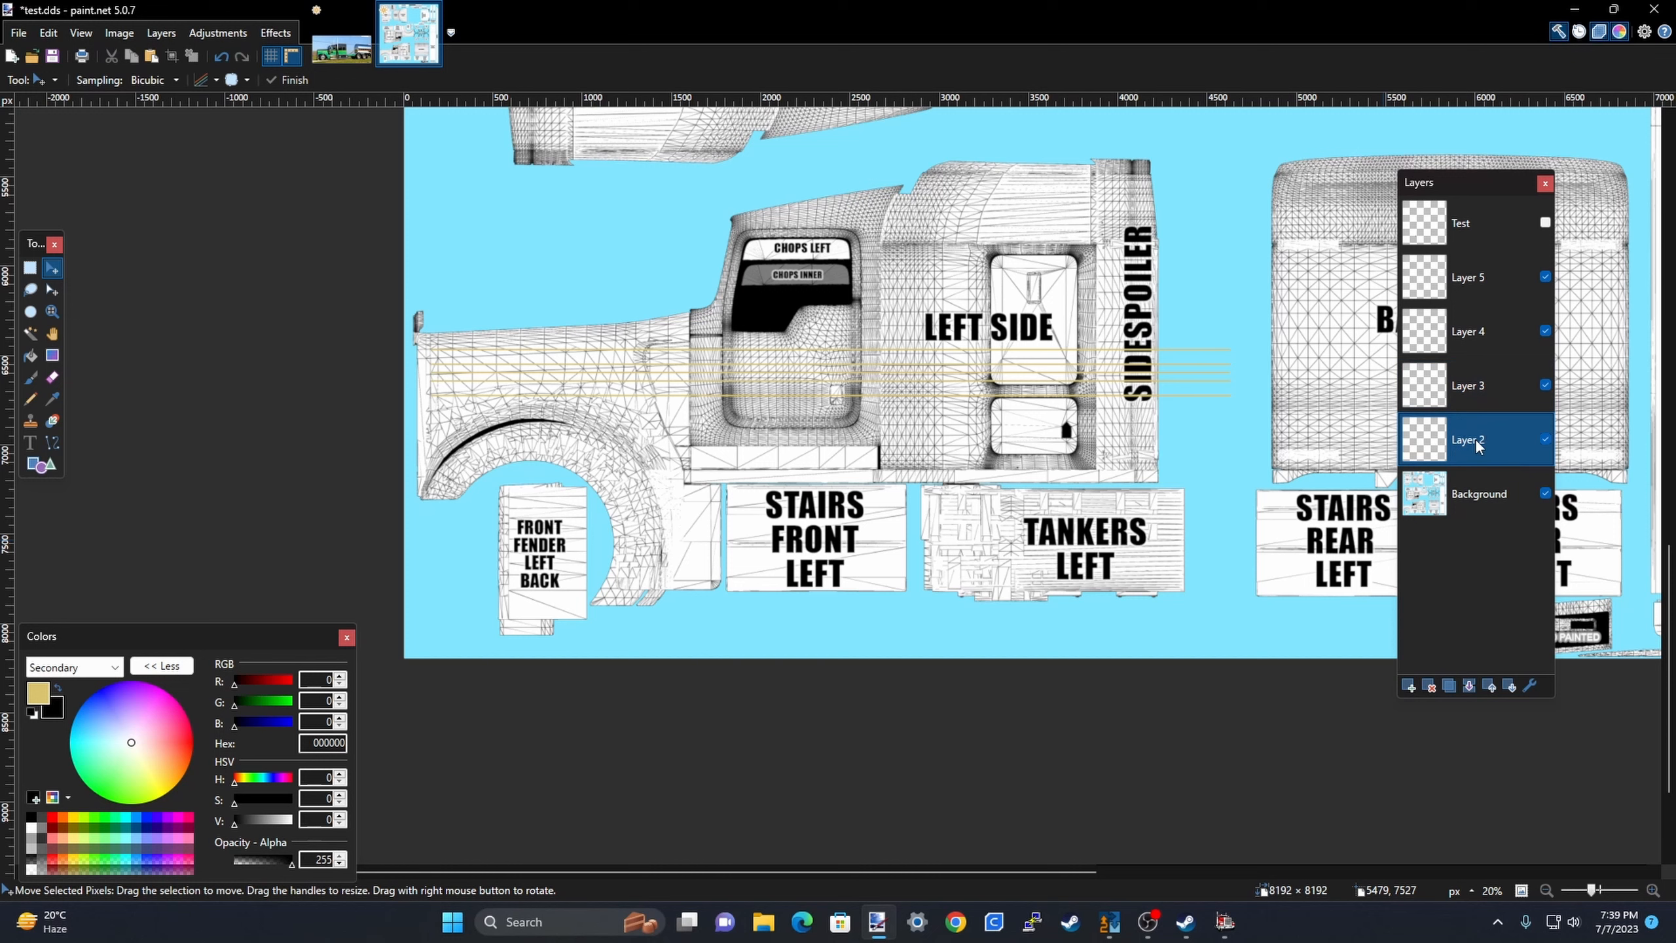
double_click(1474, 438)
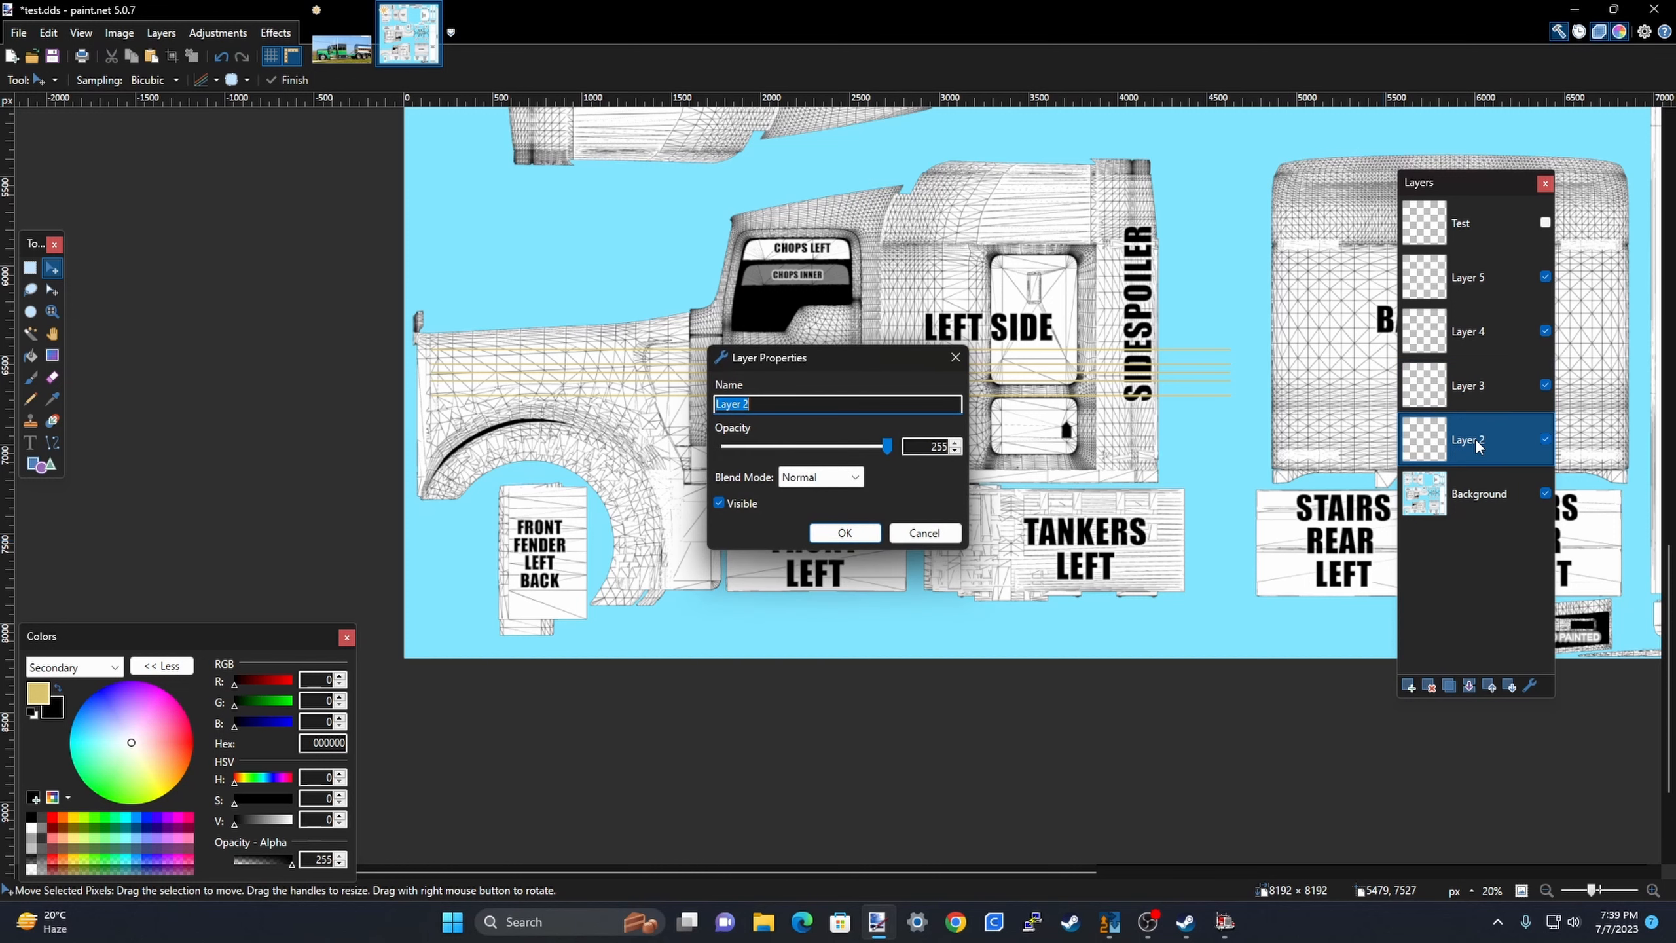
type("Hio")
left_click(836, 534)
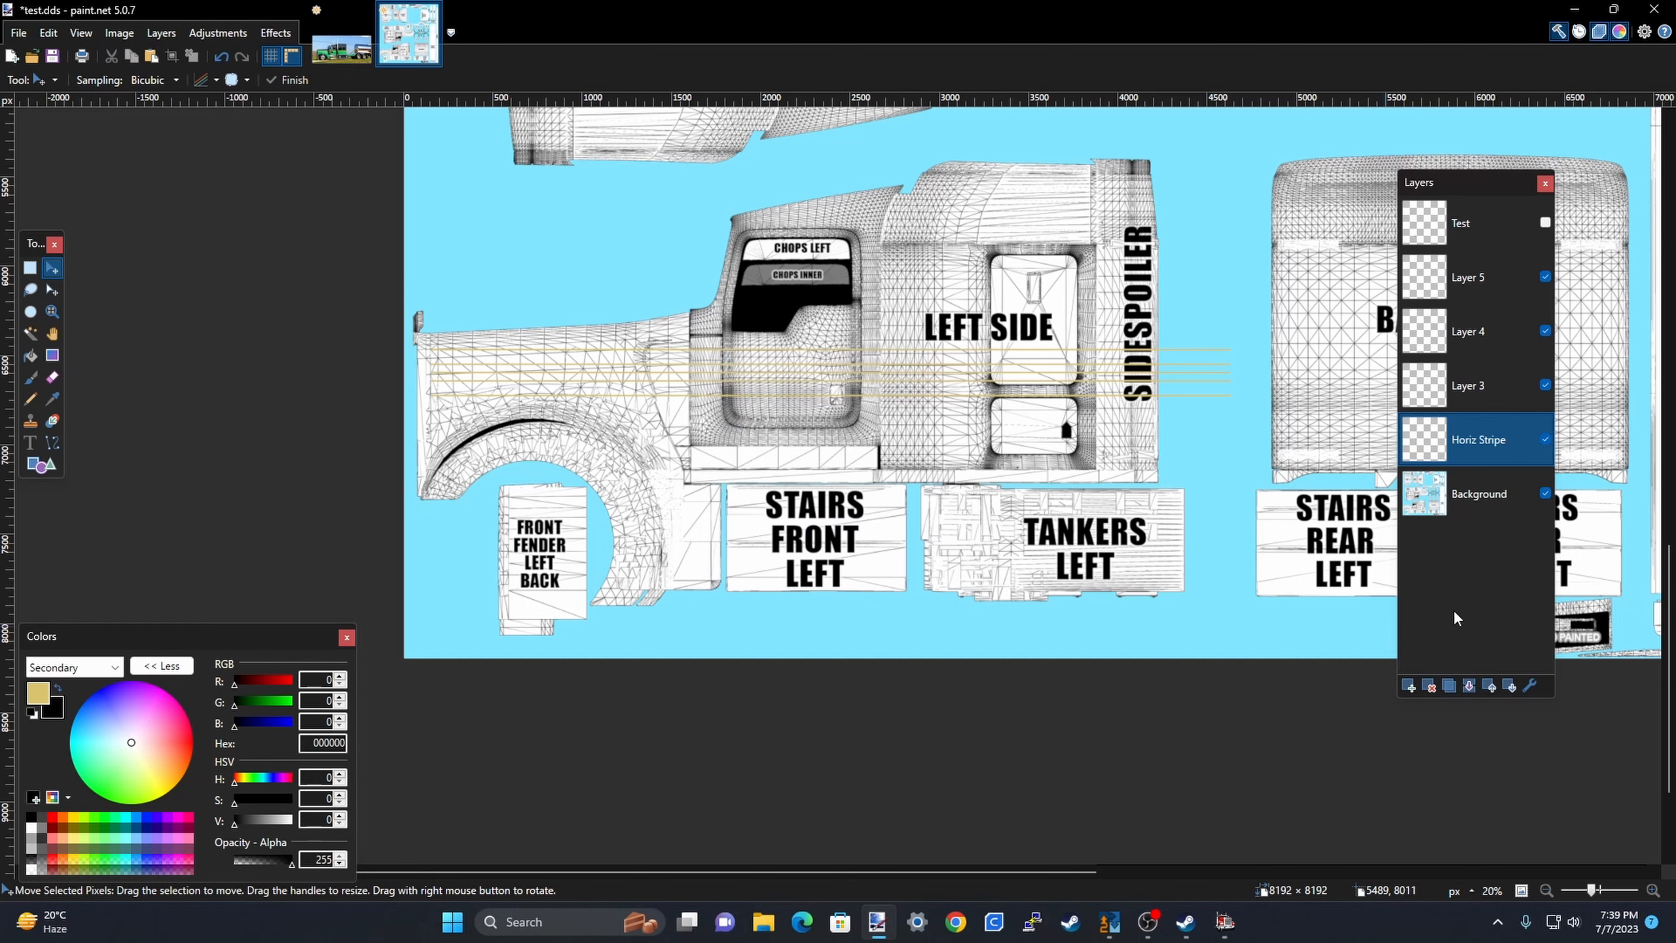
left_click_drag(1491, 443, 1495, 395)
Rename Layer 3, directly above the Background layer, as "Angle Stripe".
left_click(1483, 438)
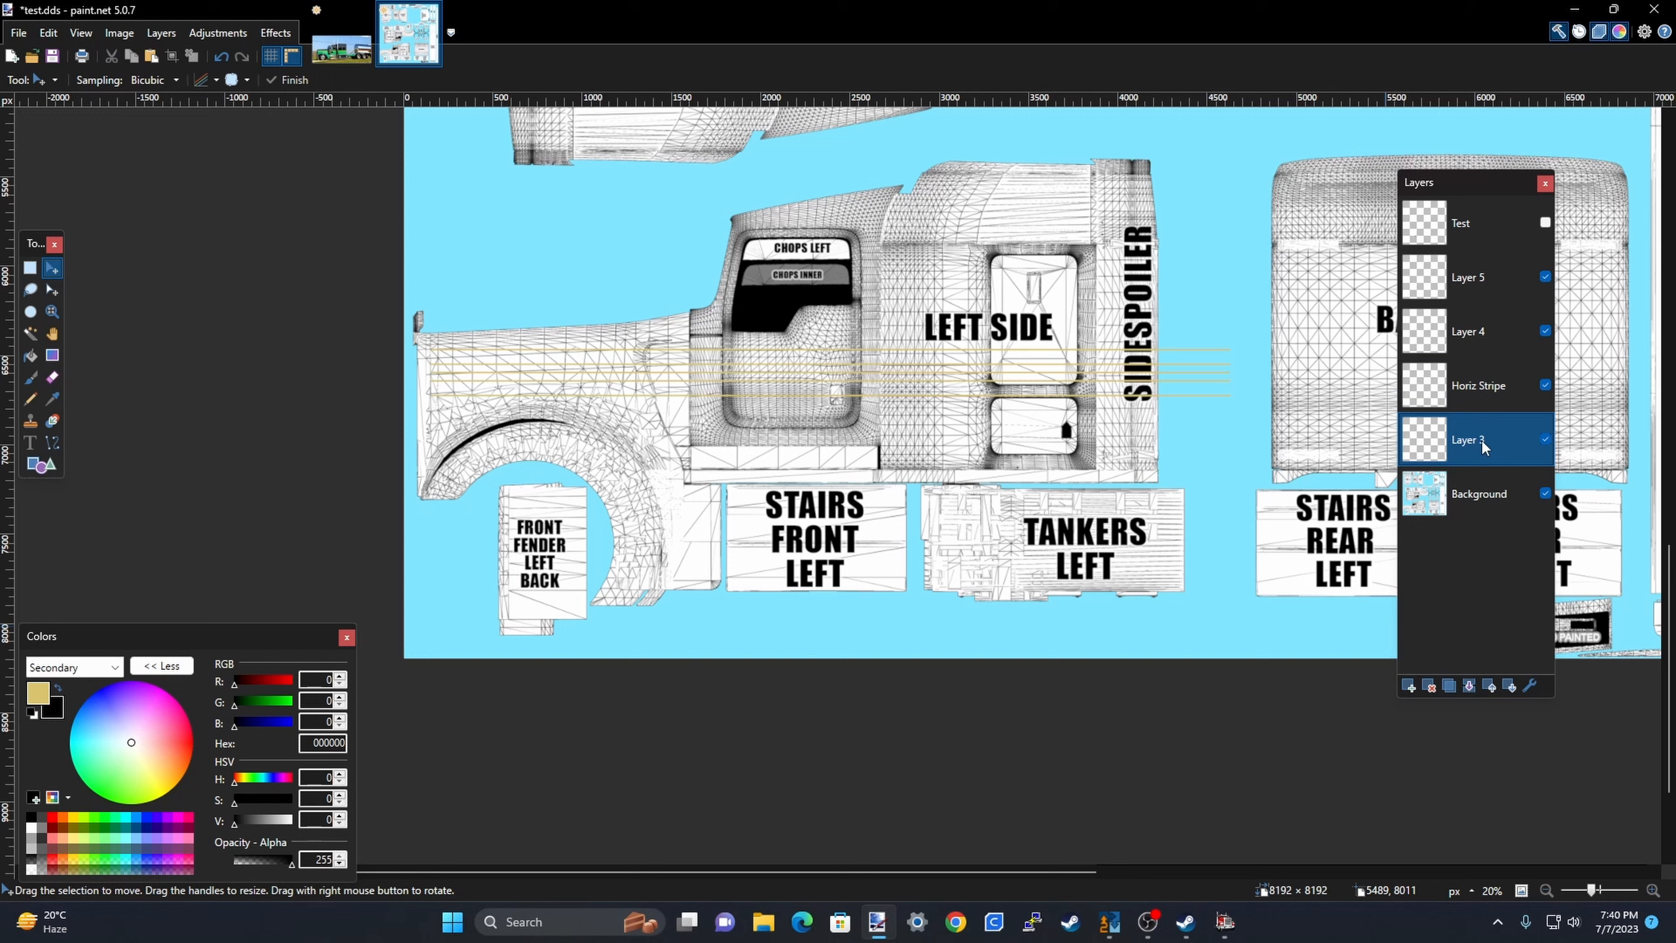
double_click(1481, 439)
type("Angle Stripe")
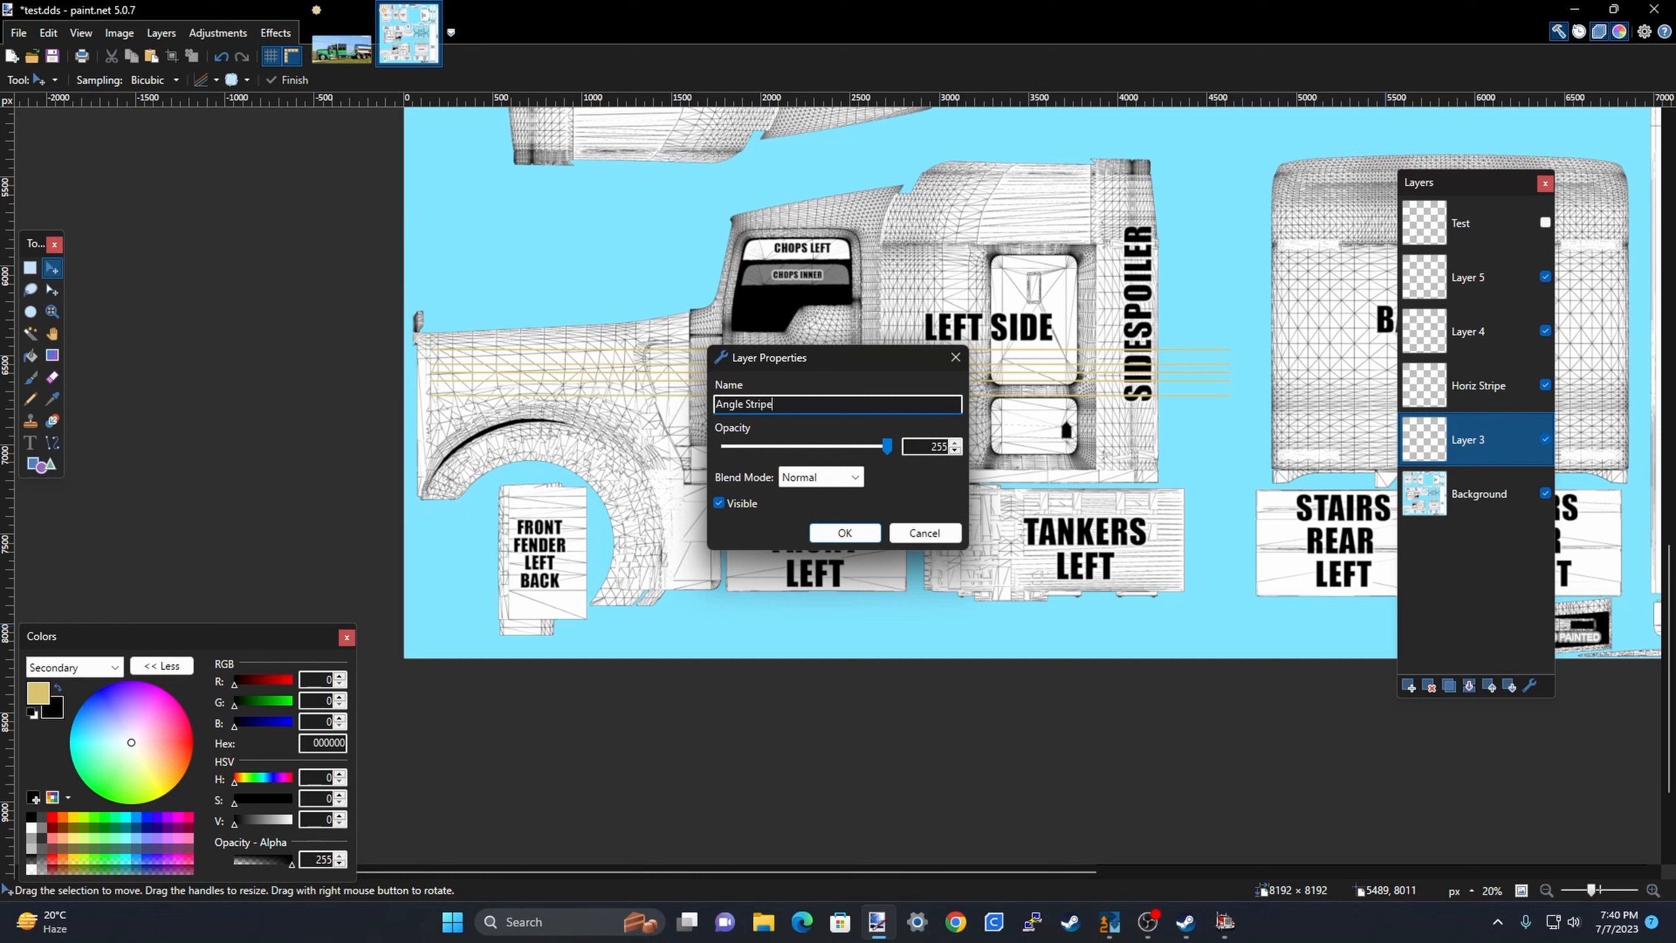
key("Return")
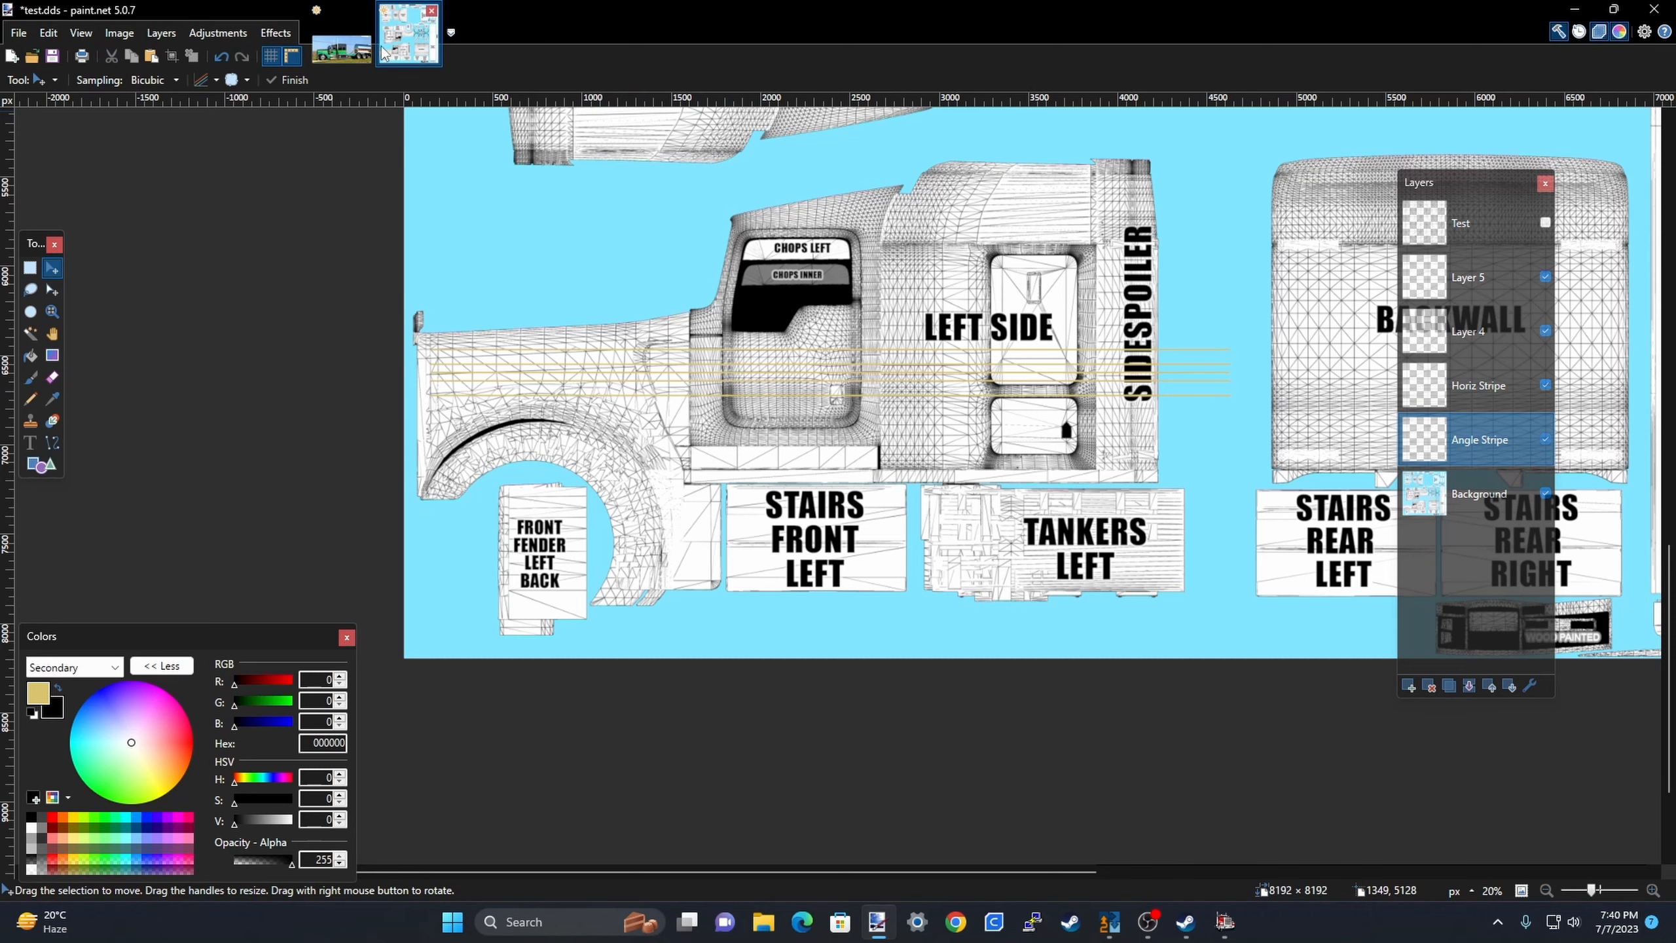
Examine the angled front ends of the hood stripes in the Idea.jpg reference photo and return to test.dds.
left_click(341, 50)
scroll(785, 598, "up", 4)
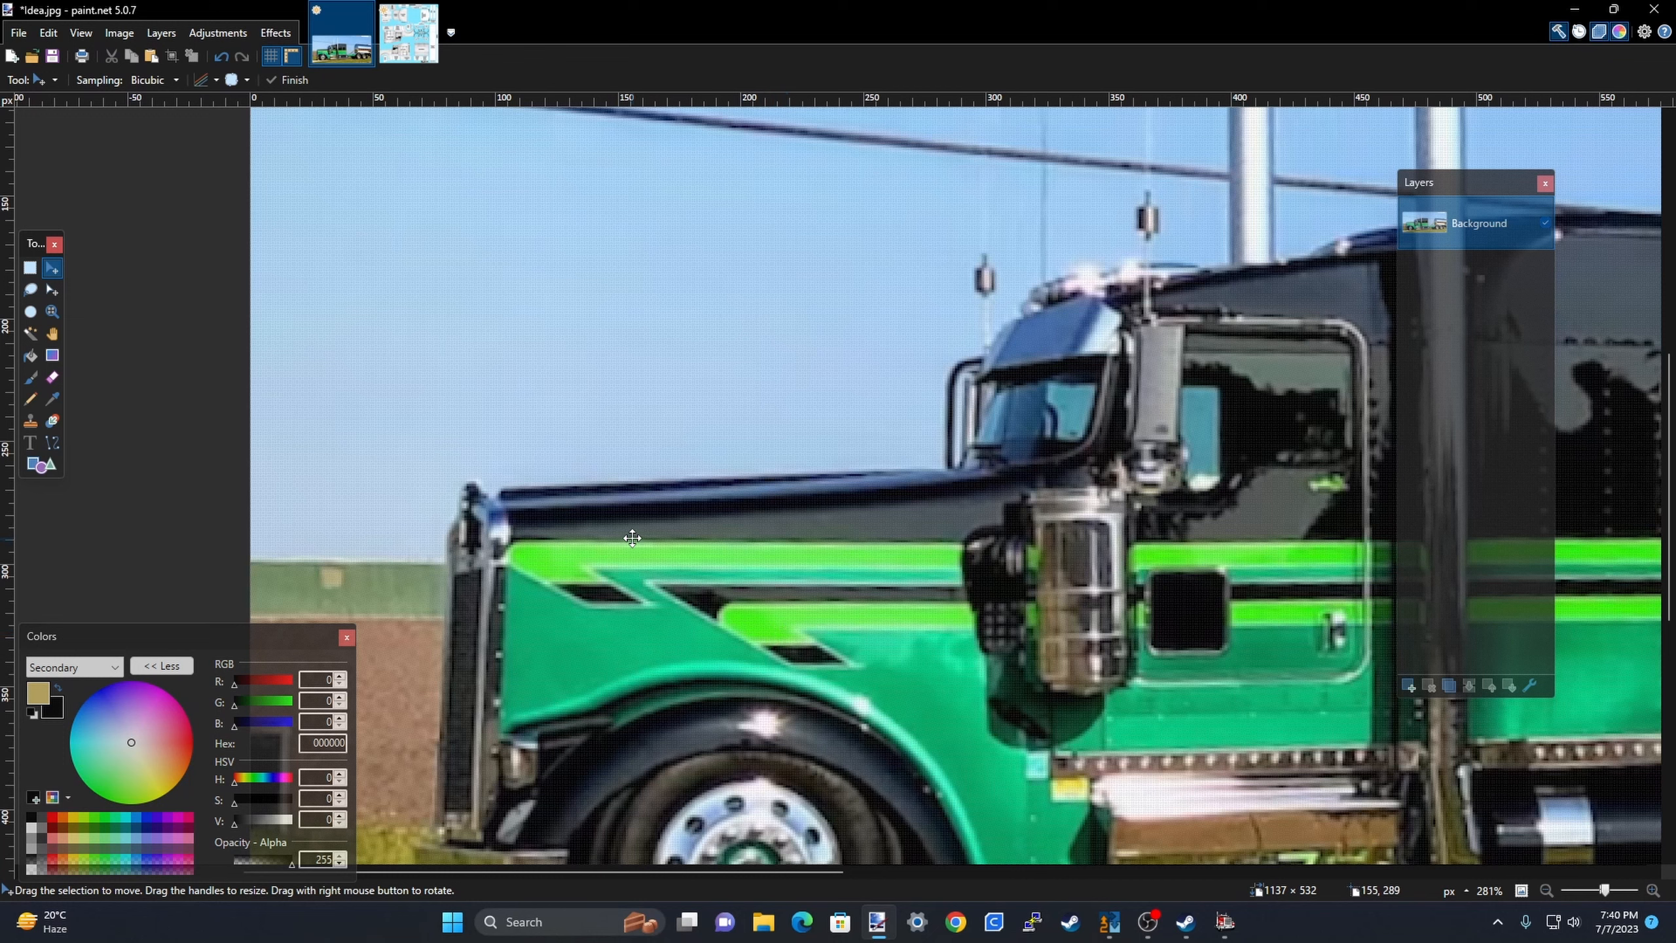
scroll(605, 522, "down", 2)
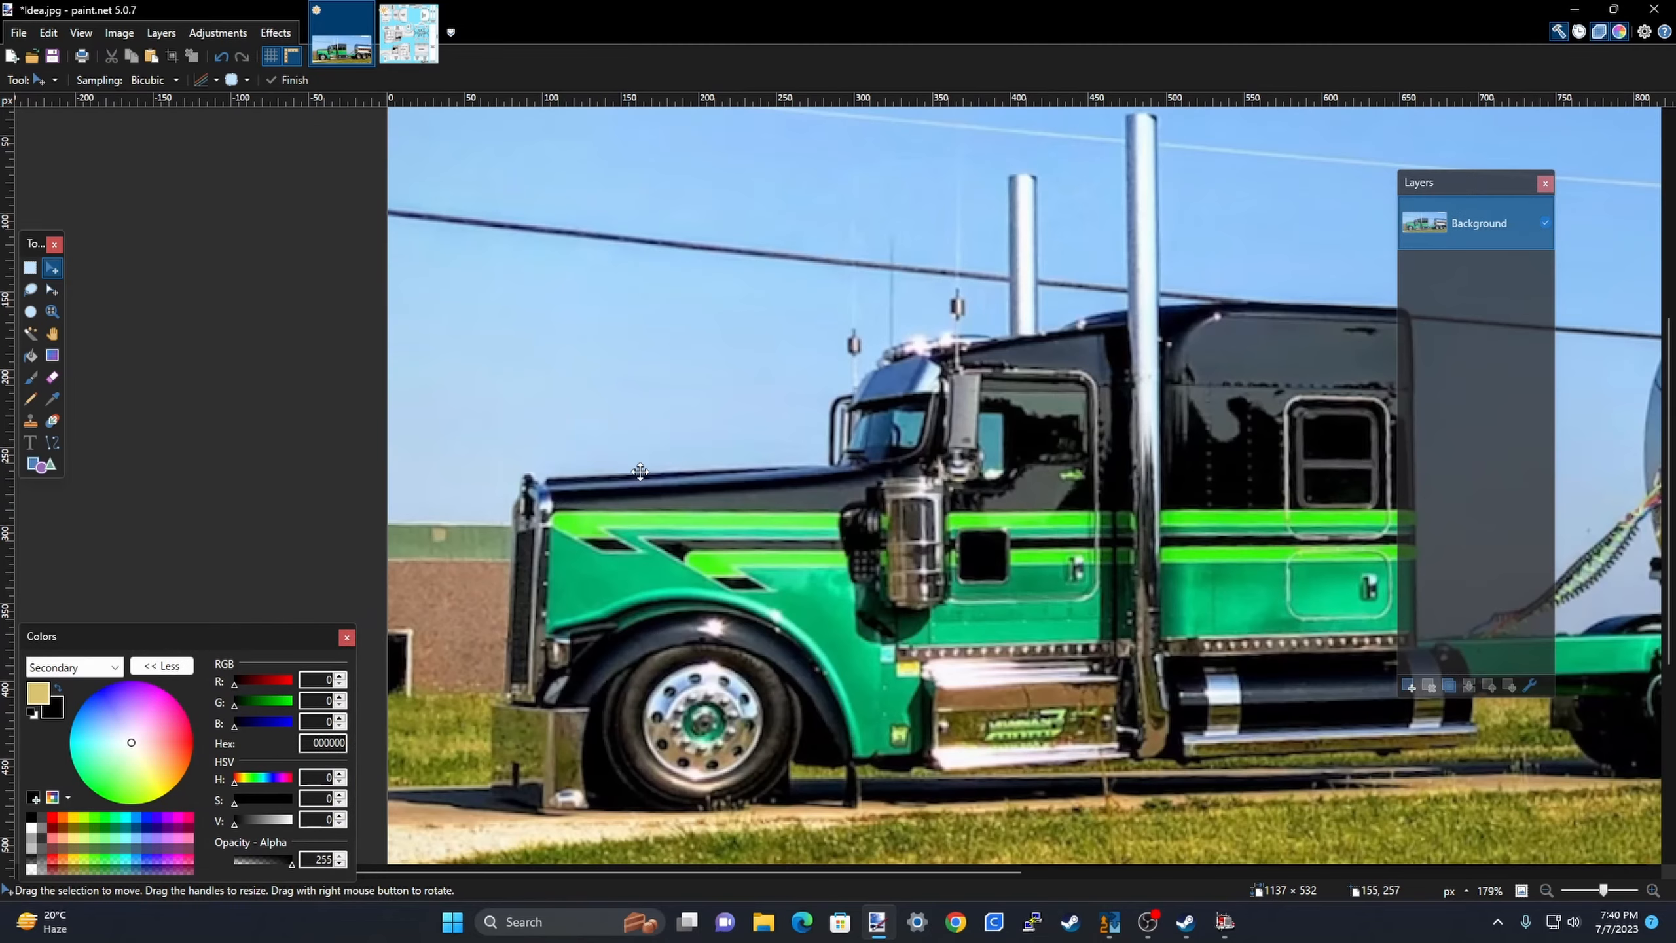
scroll(557, 508, "down", 2)
scroll(557, 508, "down", 1)
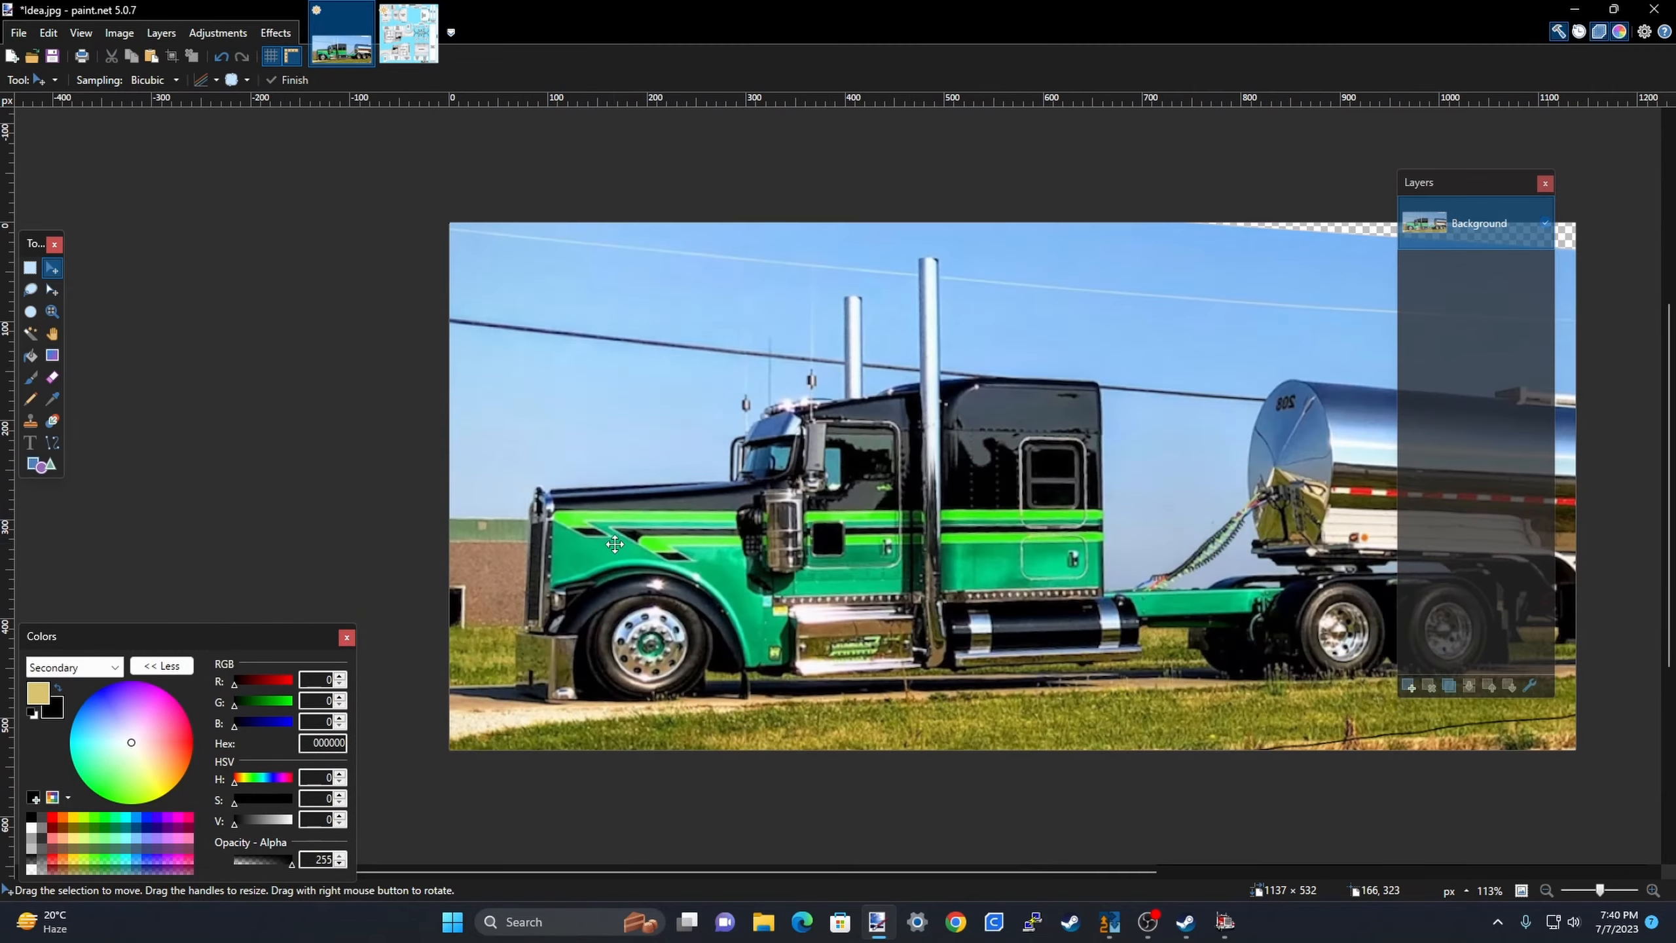
scroll(614, 544, "up", 6)
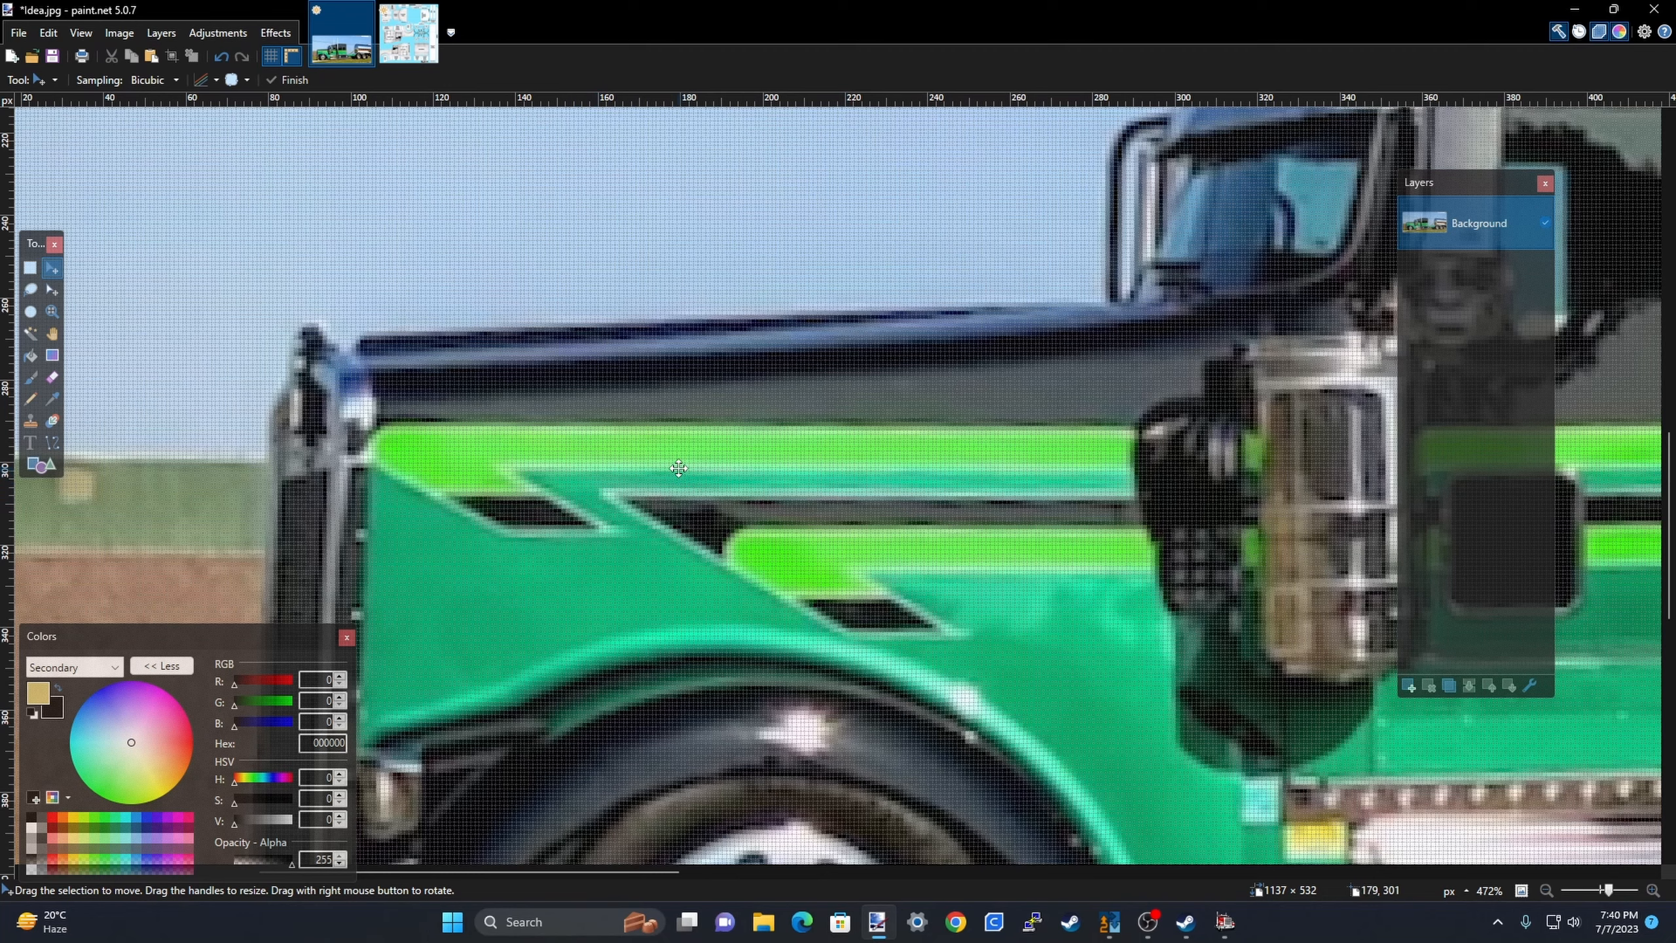
scroll(586, 521, "down", 5)
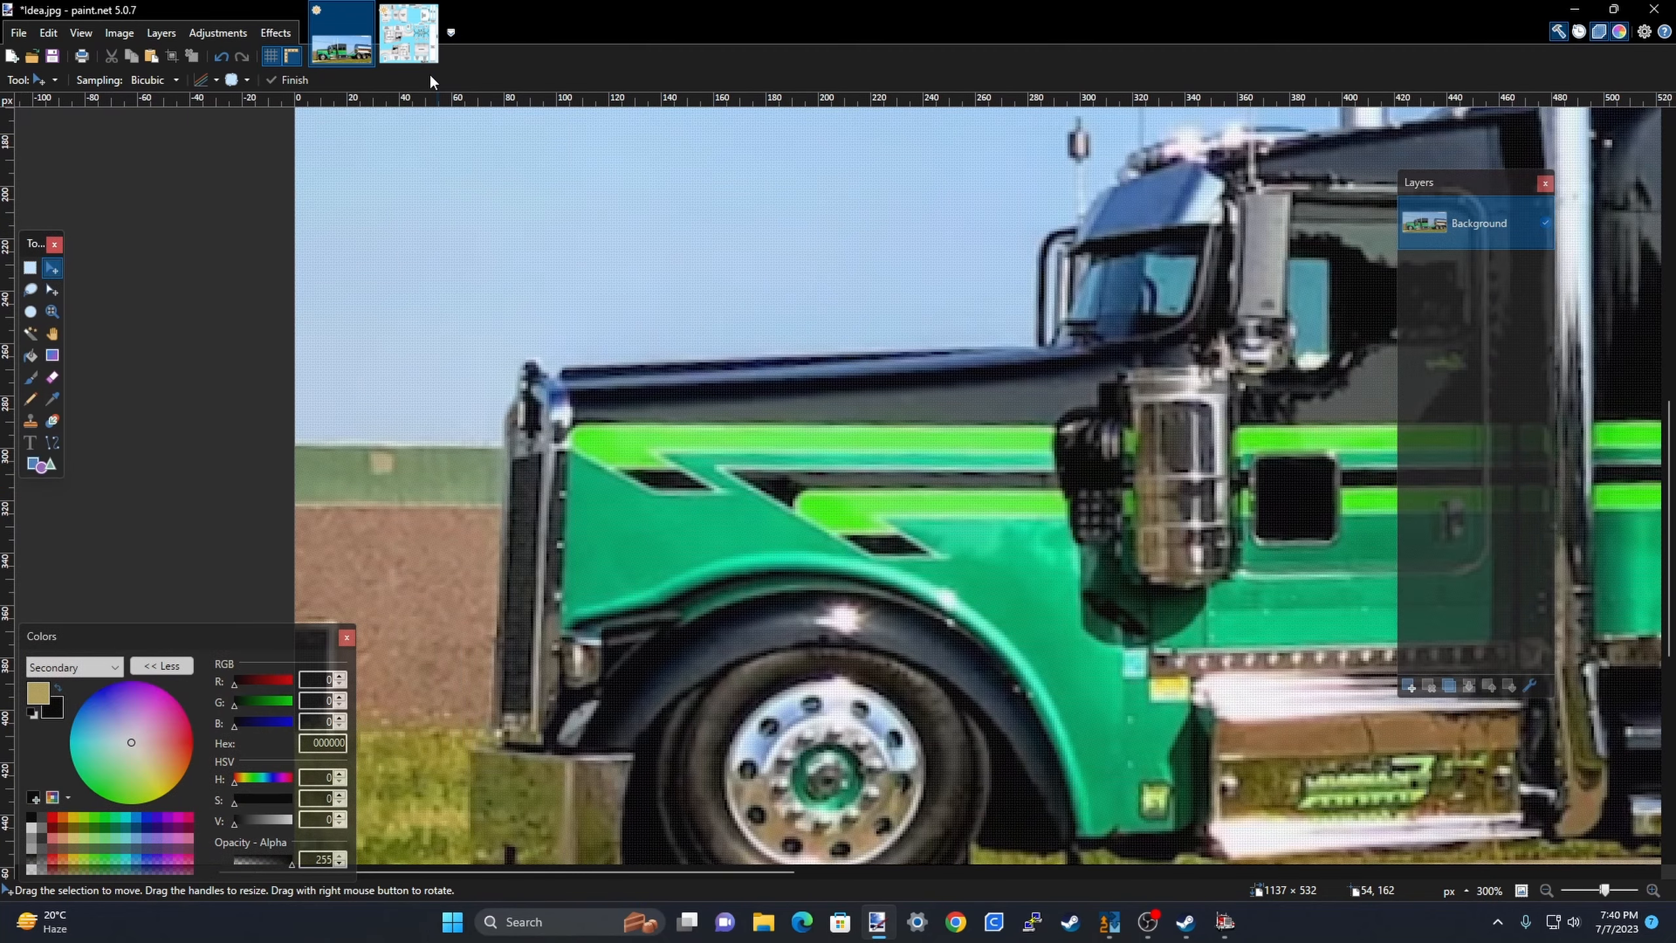
left_click(413, 47)
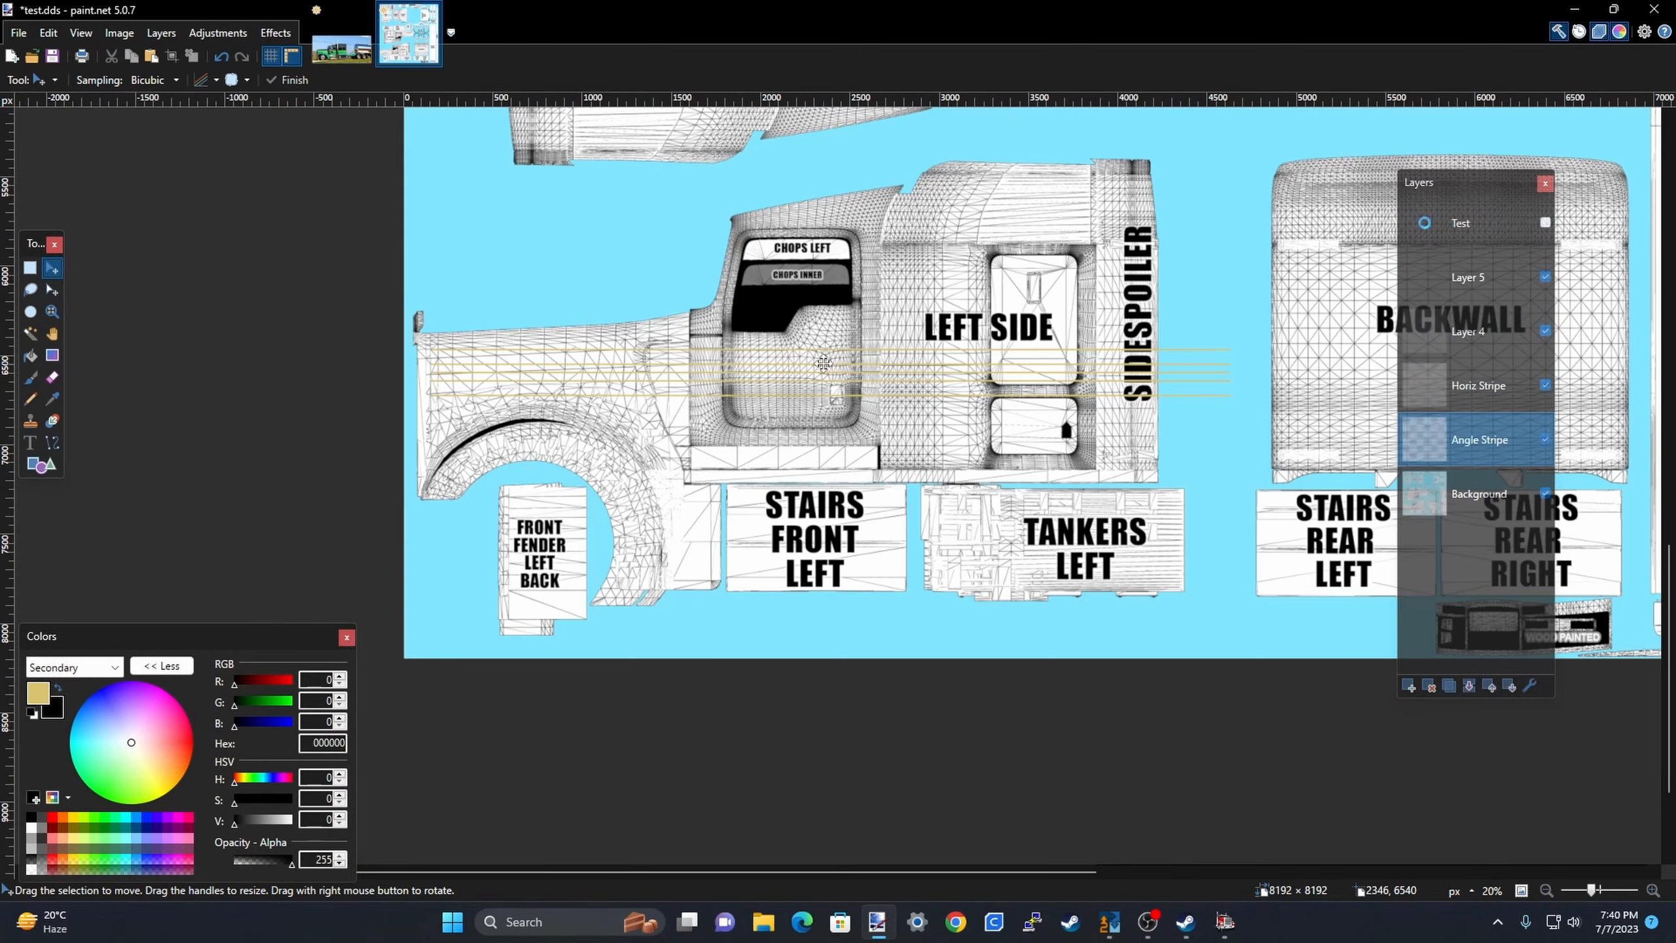
On the Horiz Stripe layer, select a rectangle about 470 × 91 px across the second and third hood stripe lines.
scroll(683, 394, "up", 4)
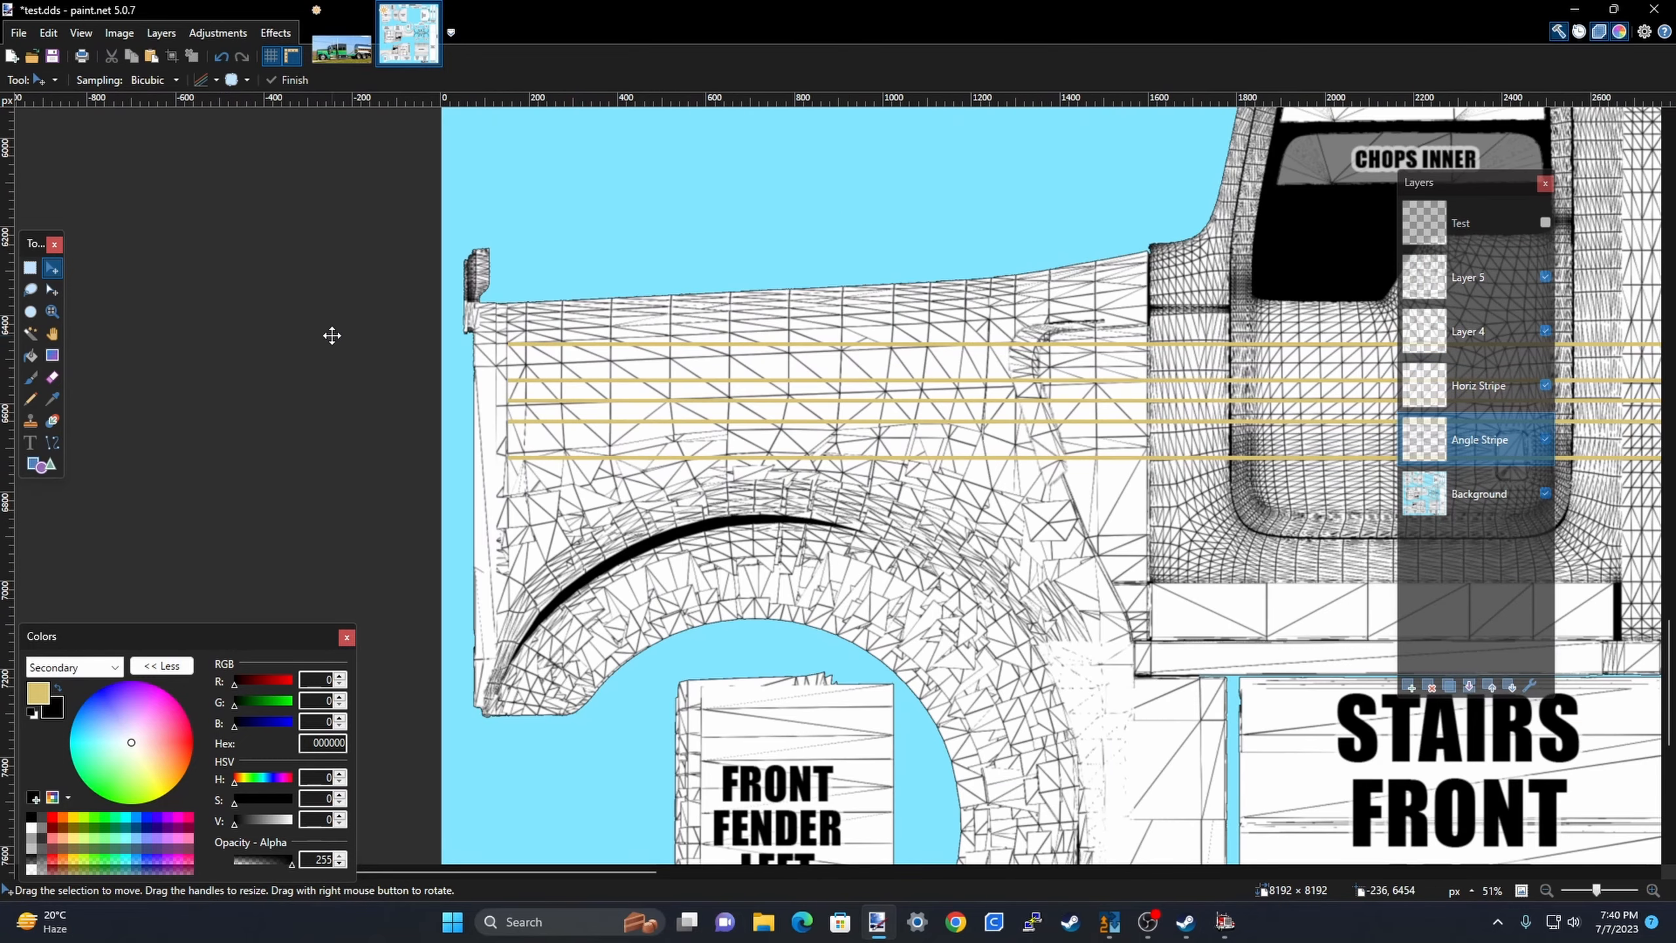
left_click(30, 267)
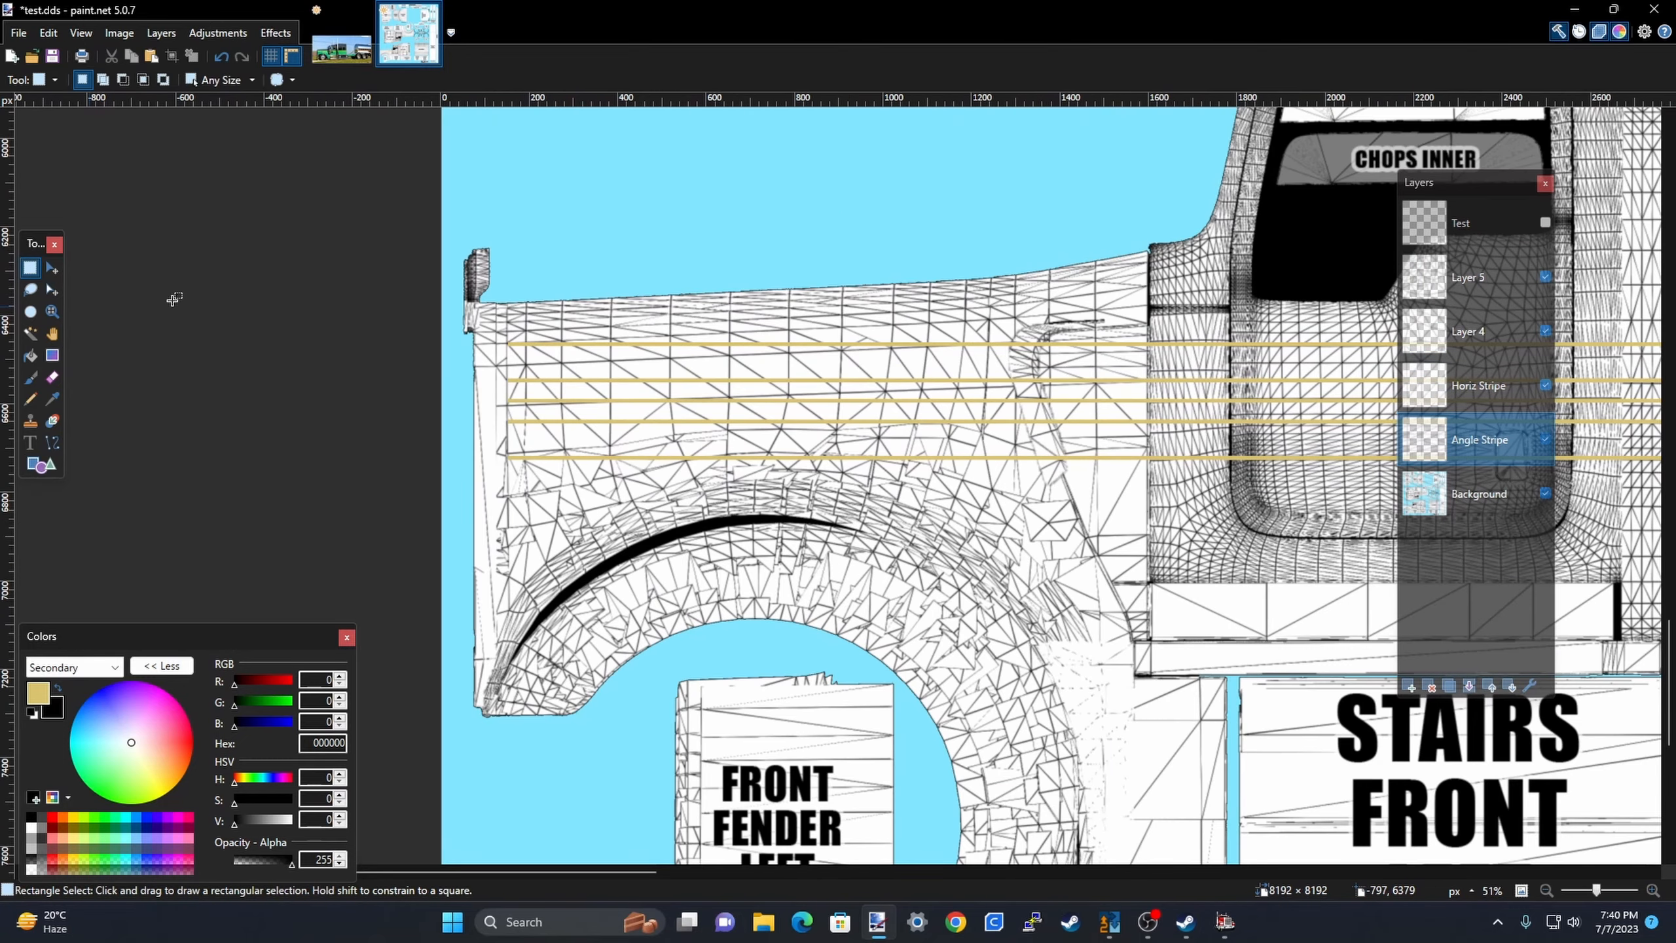
left_click(1512, 387)
scroll(718, 411, "down", 2)
scroll(718, 410, "up", 3)
scroll(717, 410, "up", 2)
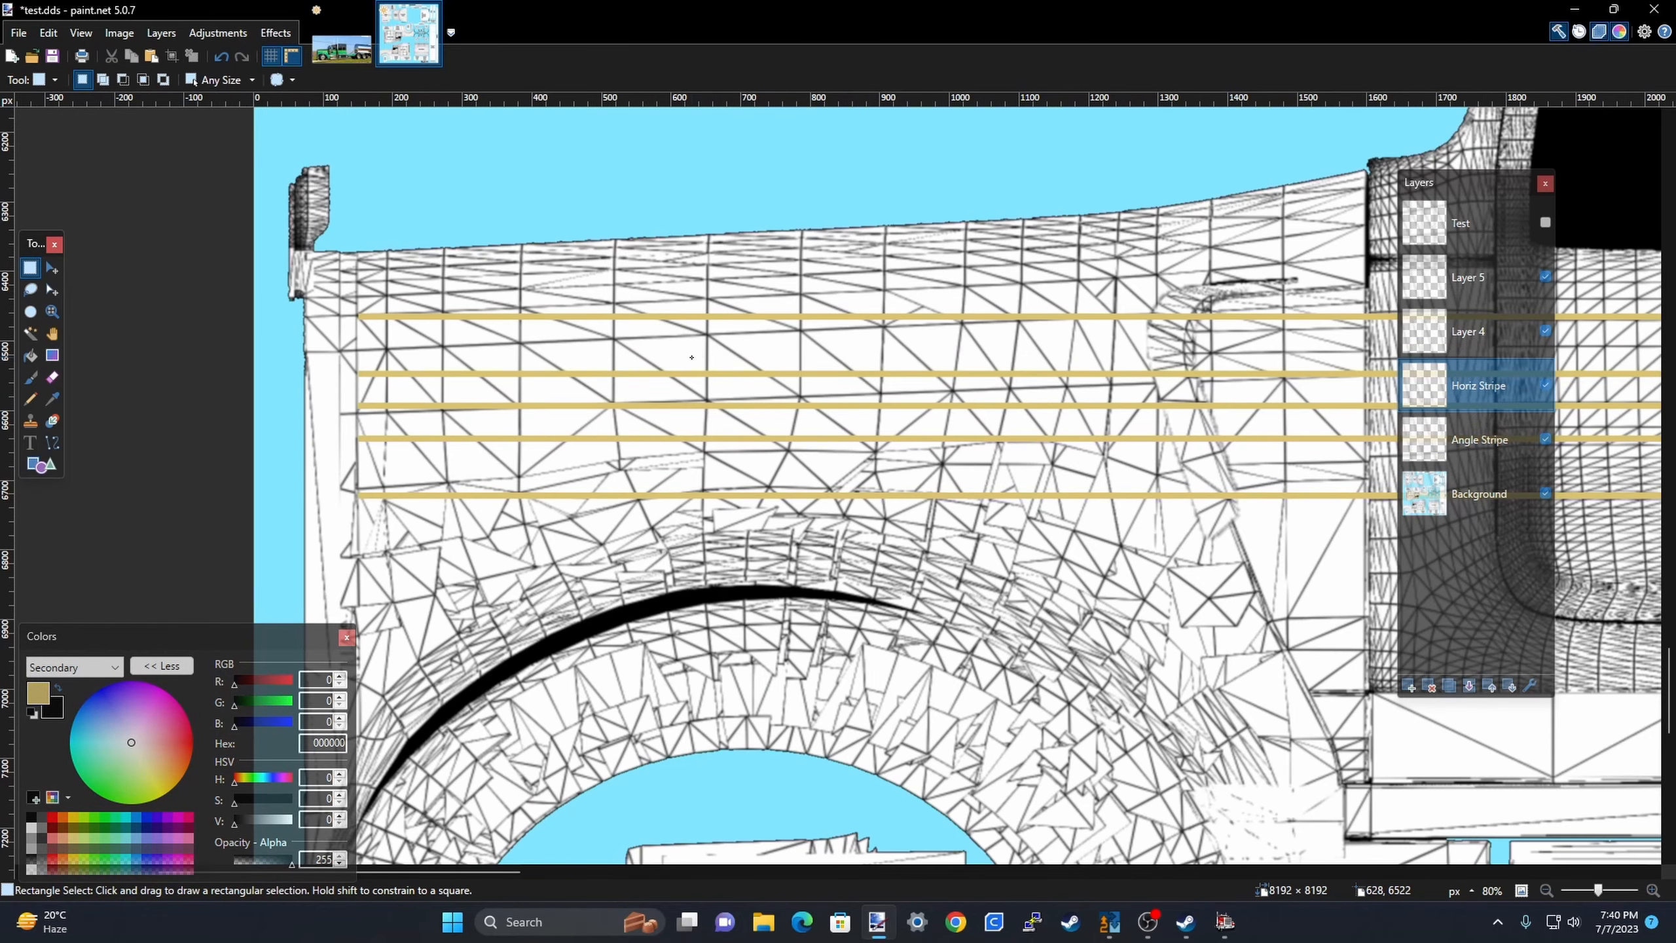
left_click_drag(692, 358, 1019, 419)
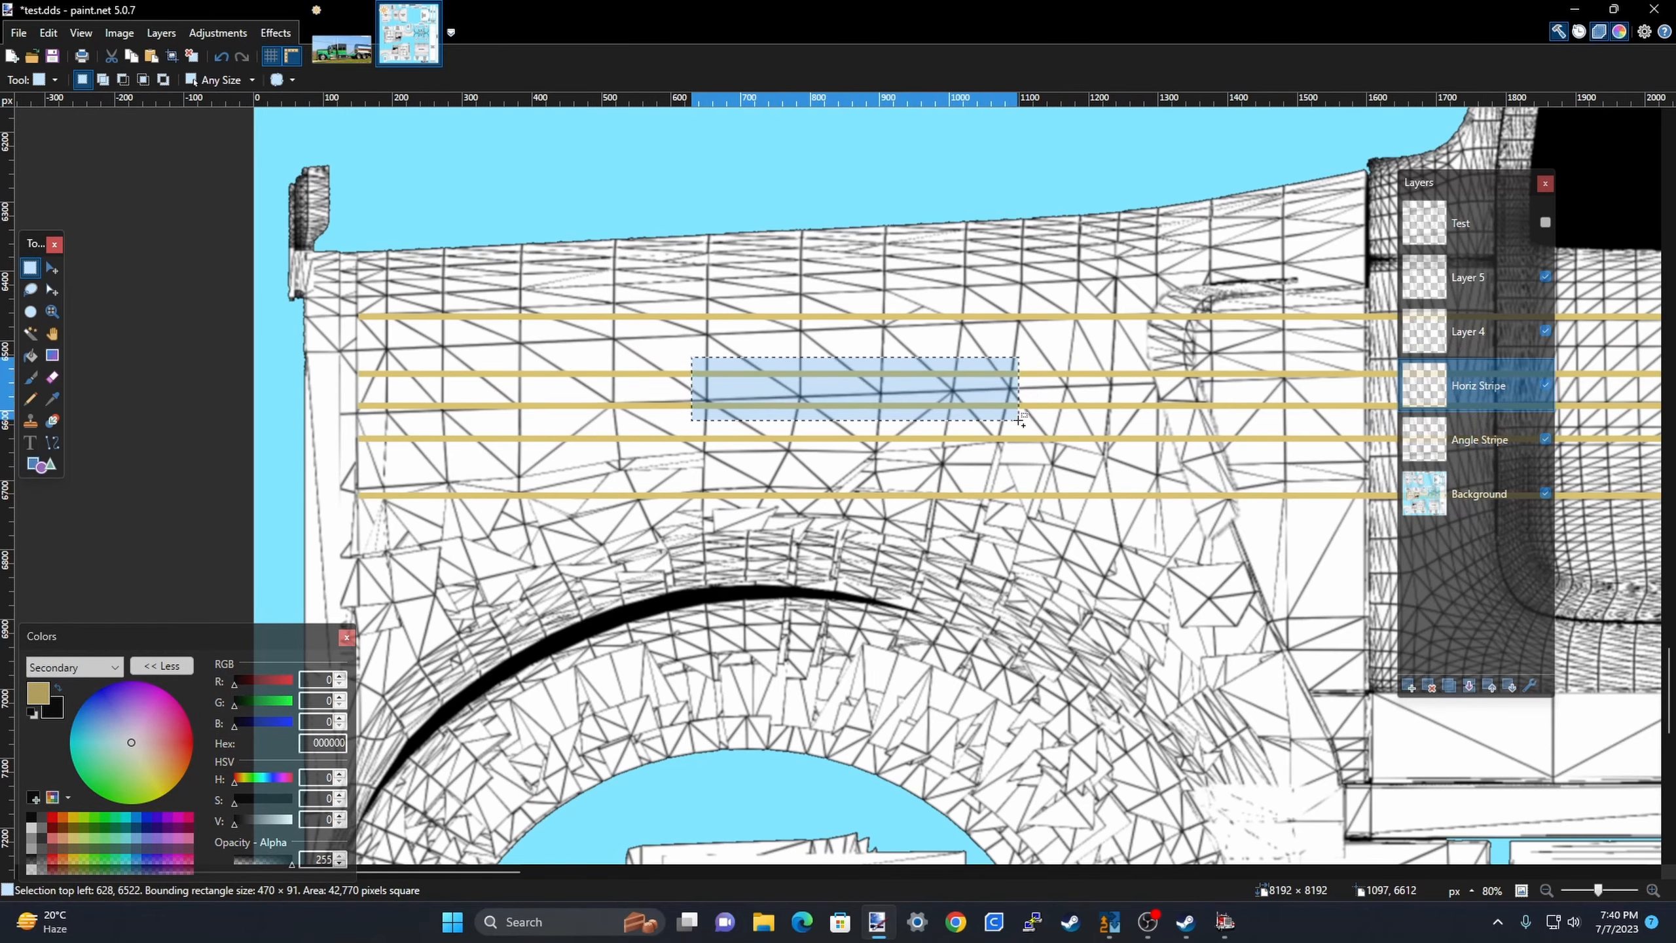
Place a copy of the selected stripe piece on the Angle Stripe layer and rotate it to about -30.74°.
left_click(1490, 445)
key("m")
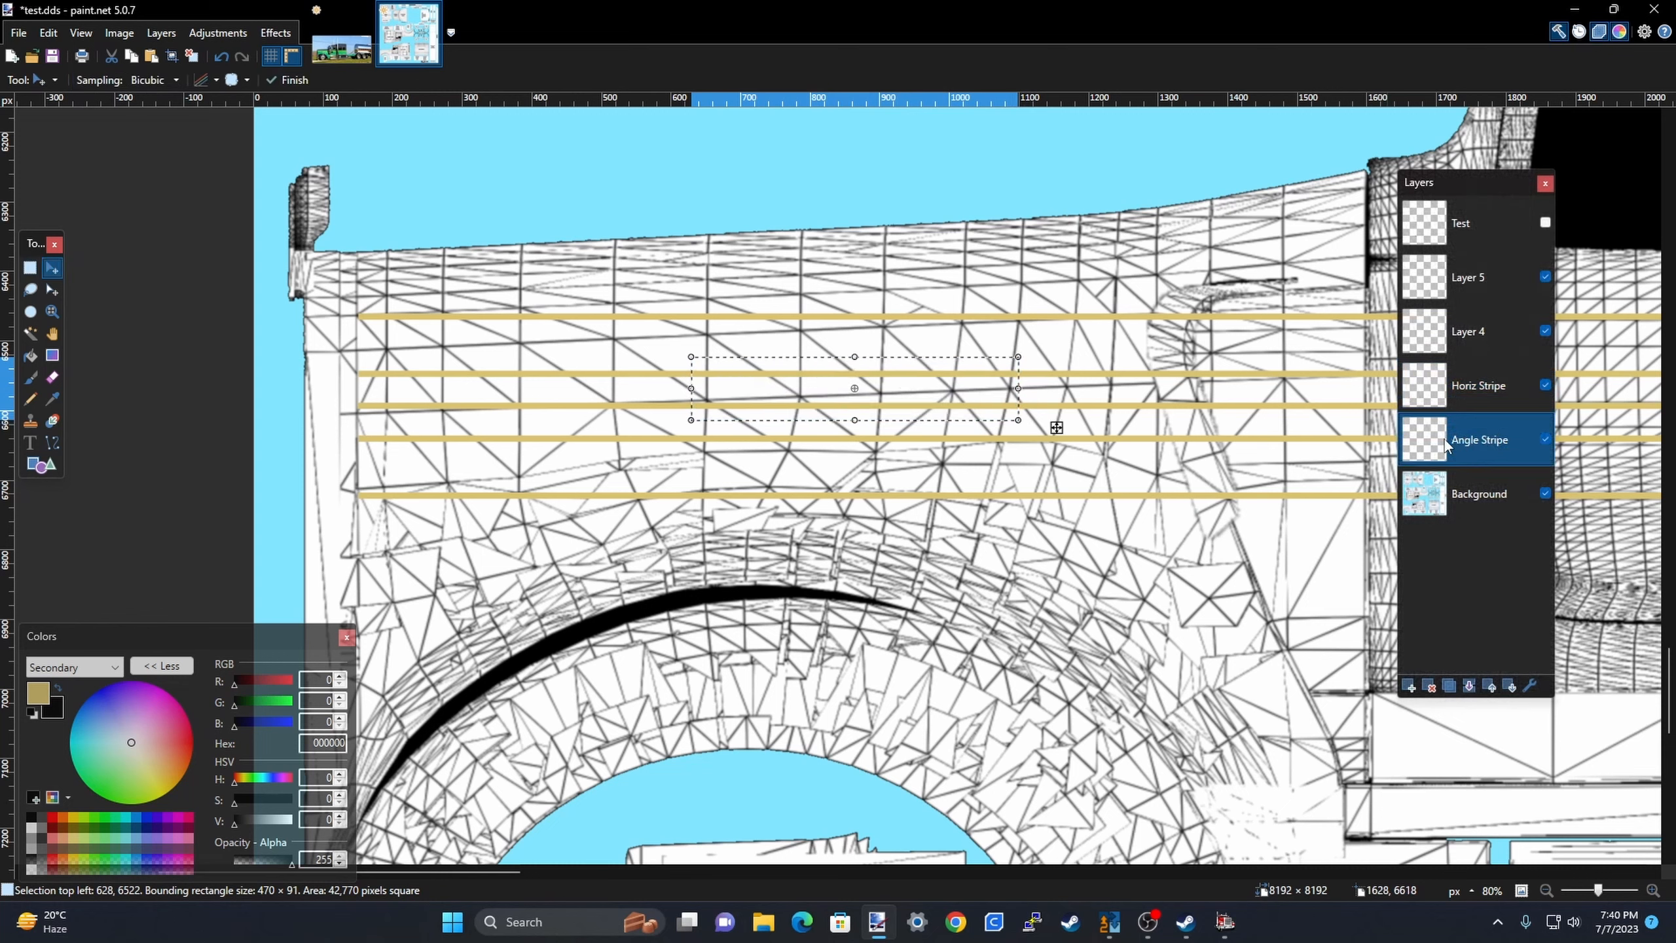
left_click_drag(1040, 342, 1034, 455)
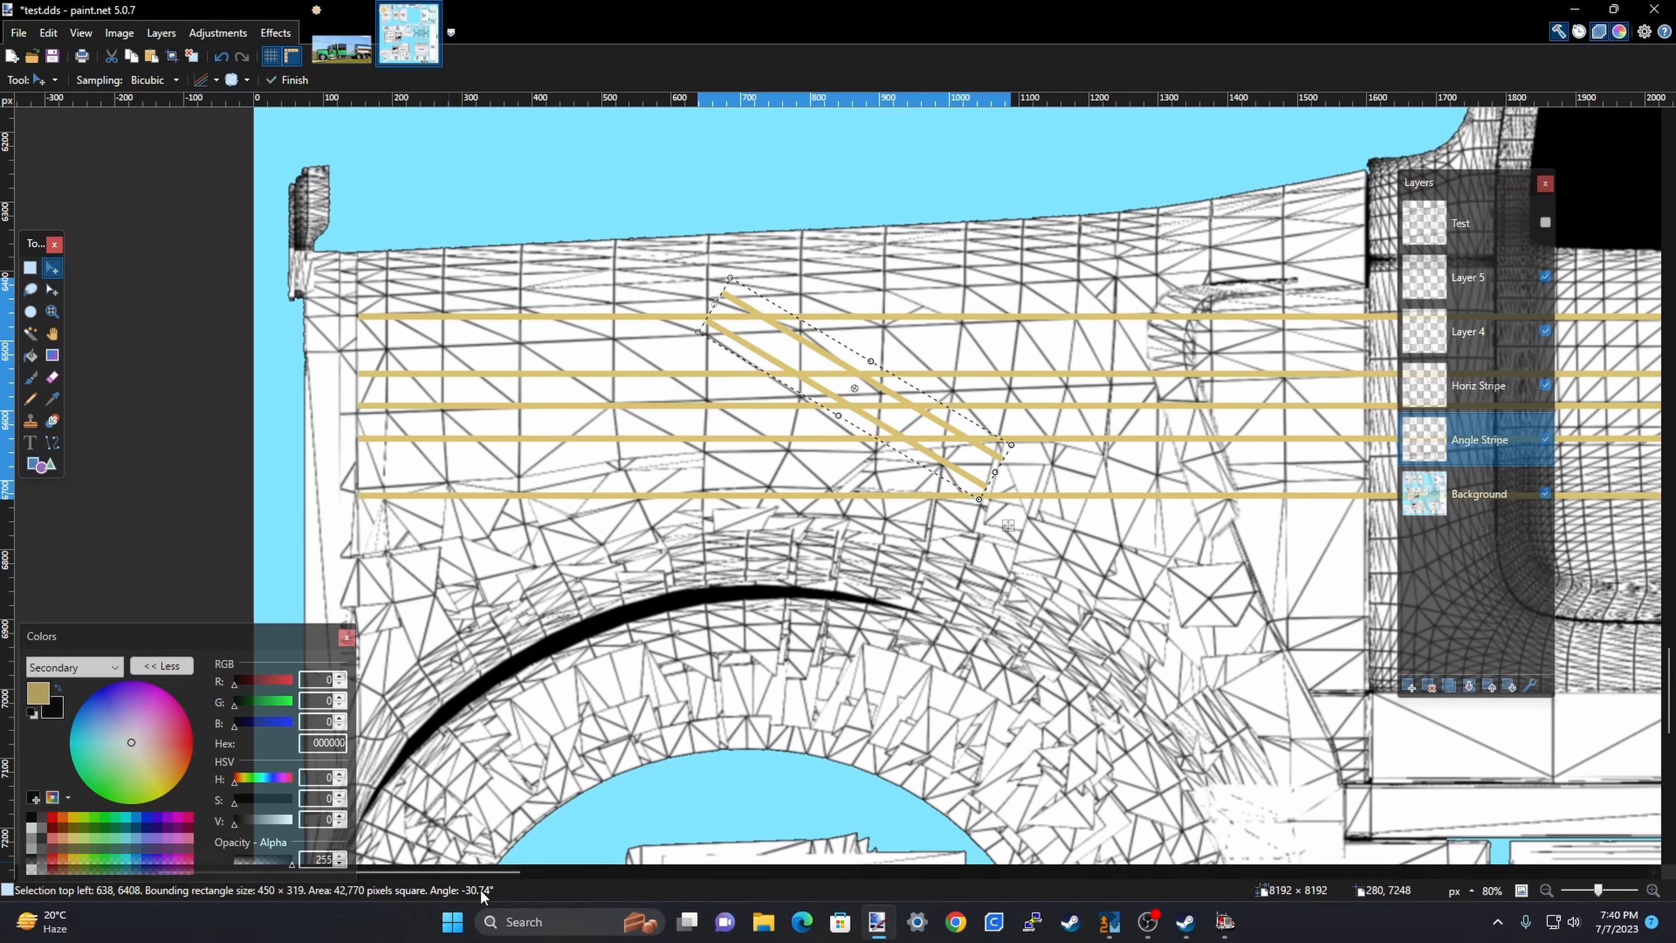
Move the angled line pair across the front of the horizontal hood stripes, with its top-left corner at about 413, 6475.
left_click_drag(976, 526, 813, 588)
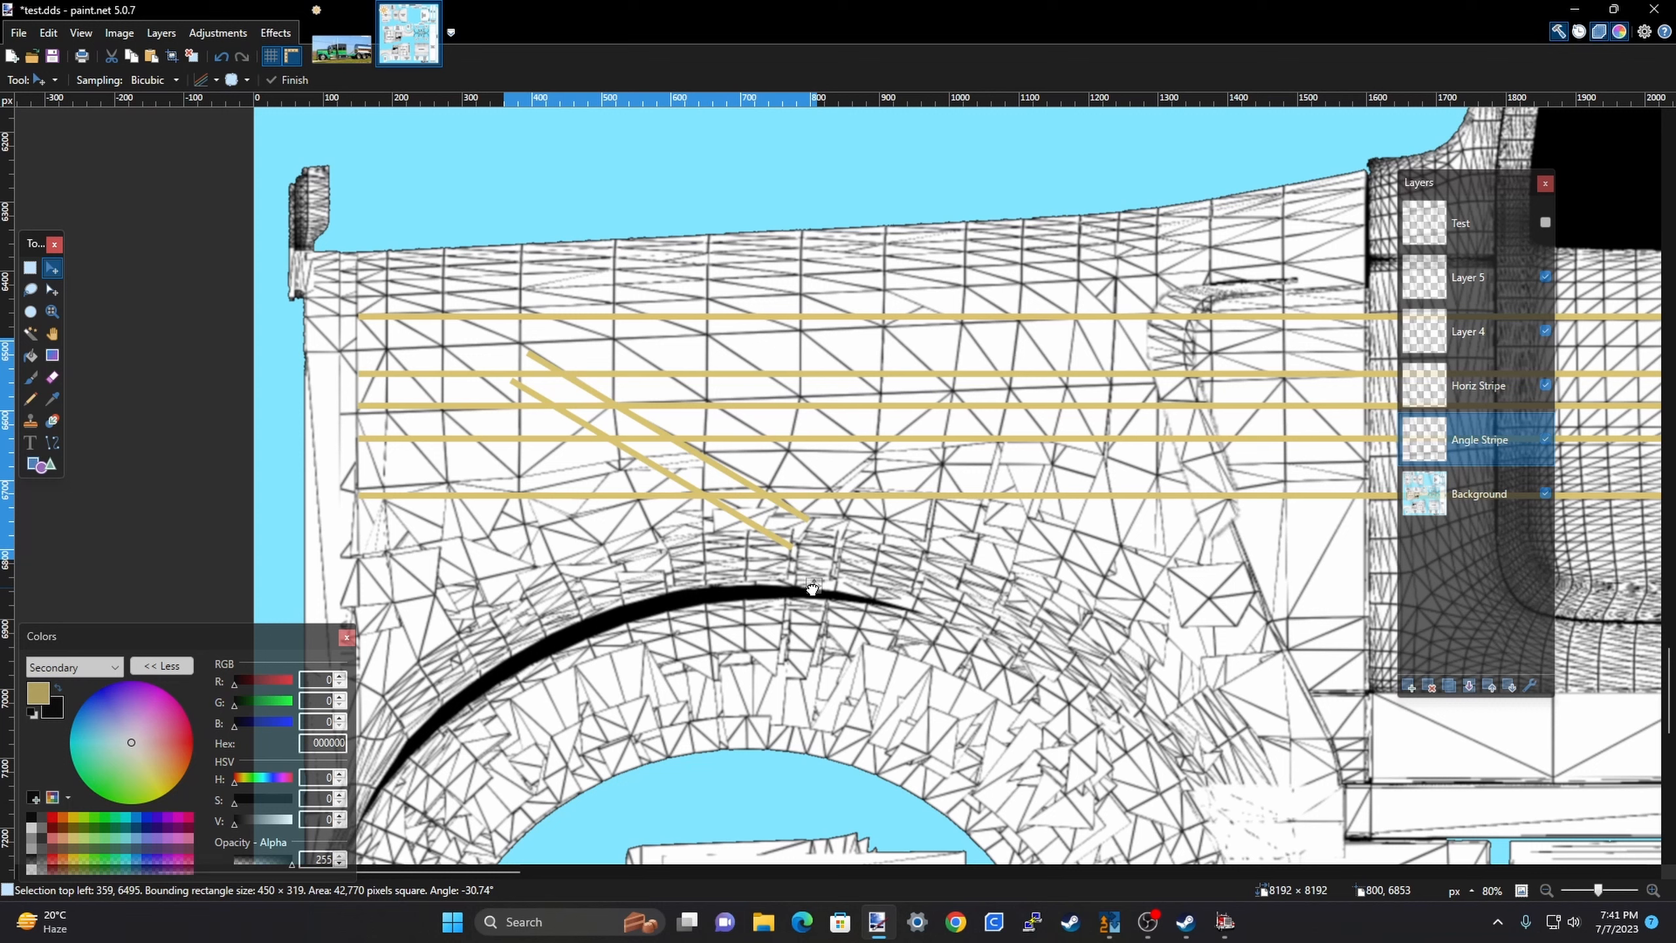
left_click_drag(813, 585, 853, 576)
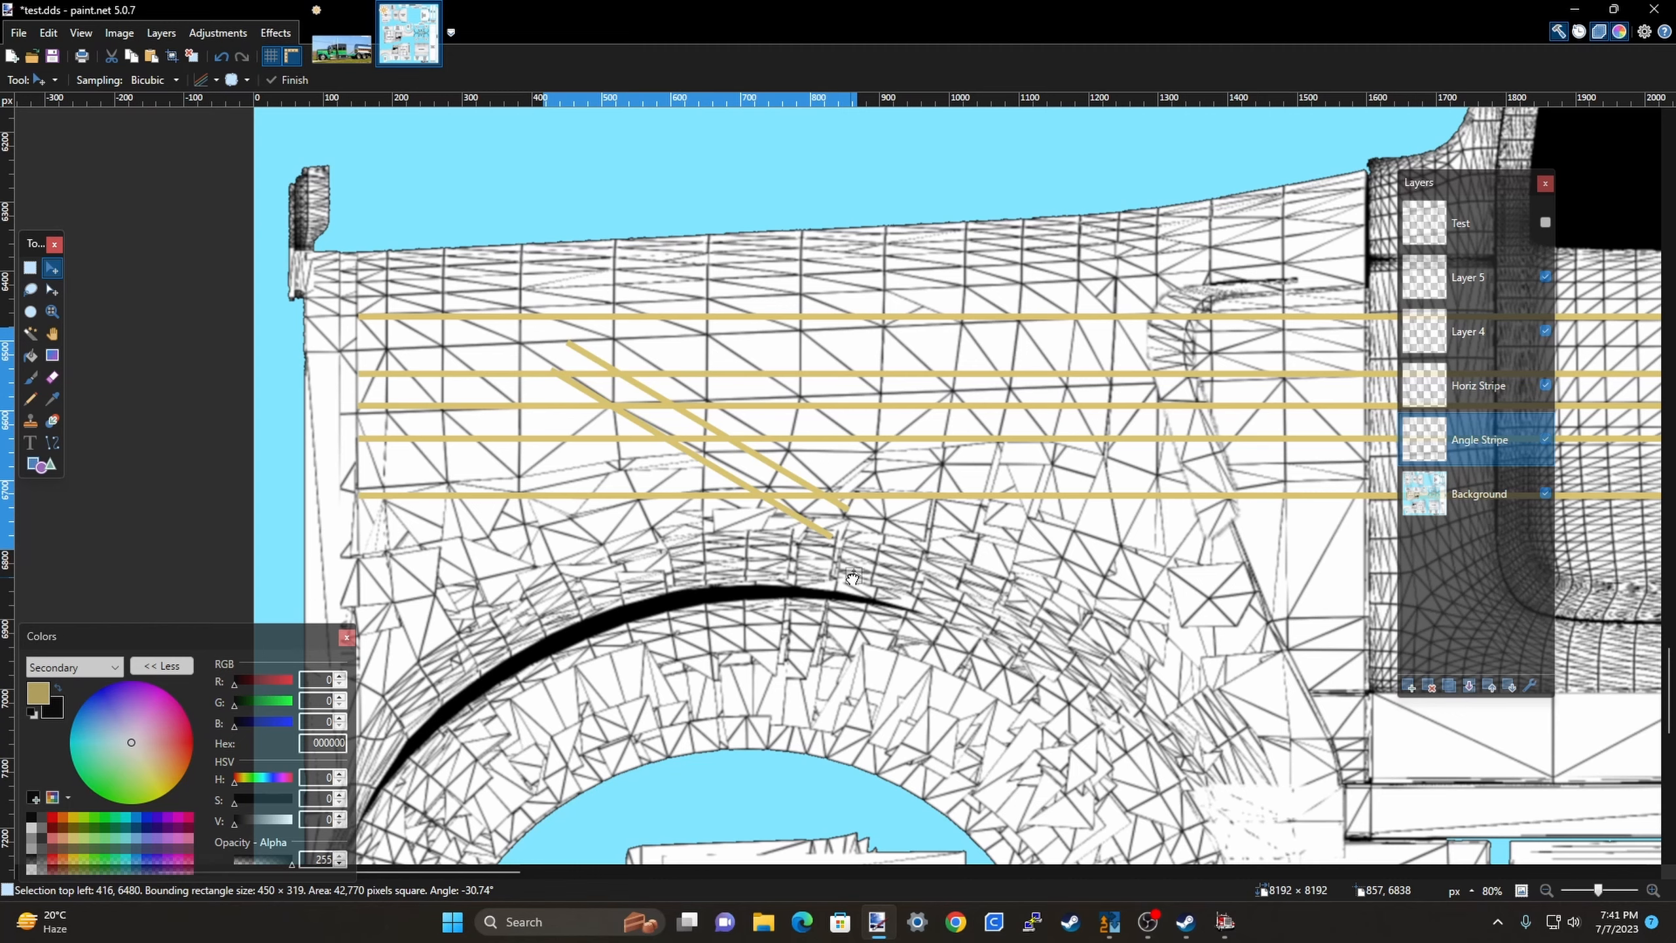
key("ctrl+Tab")
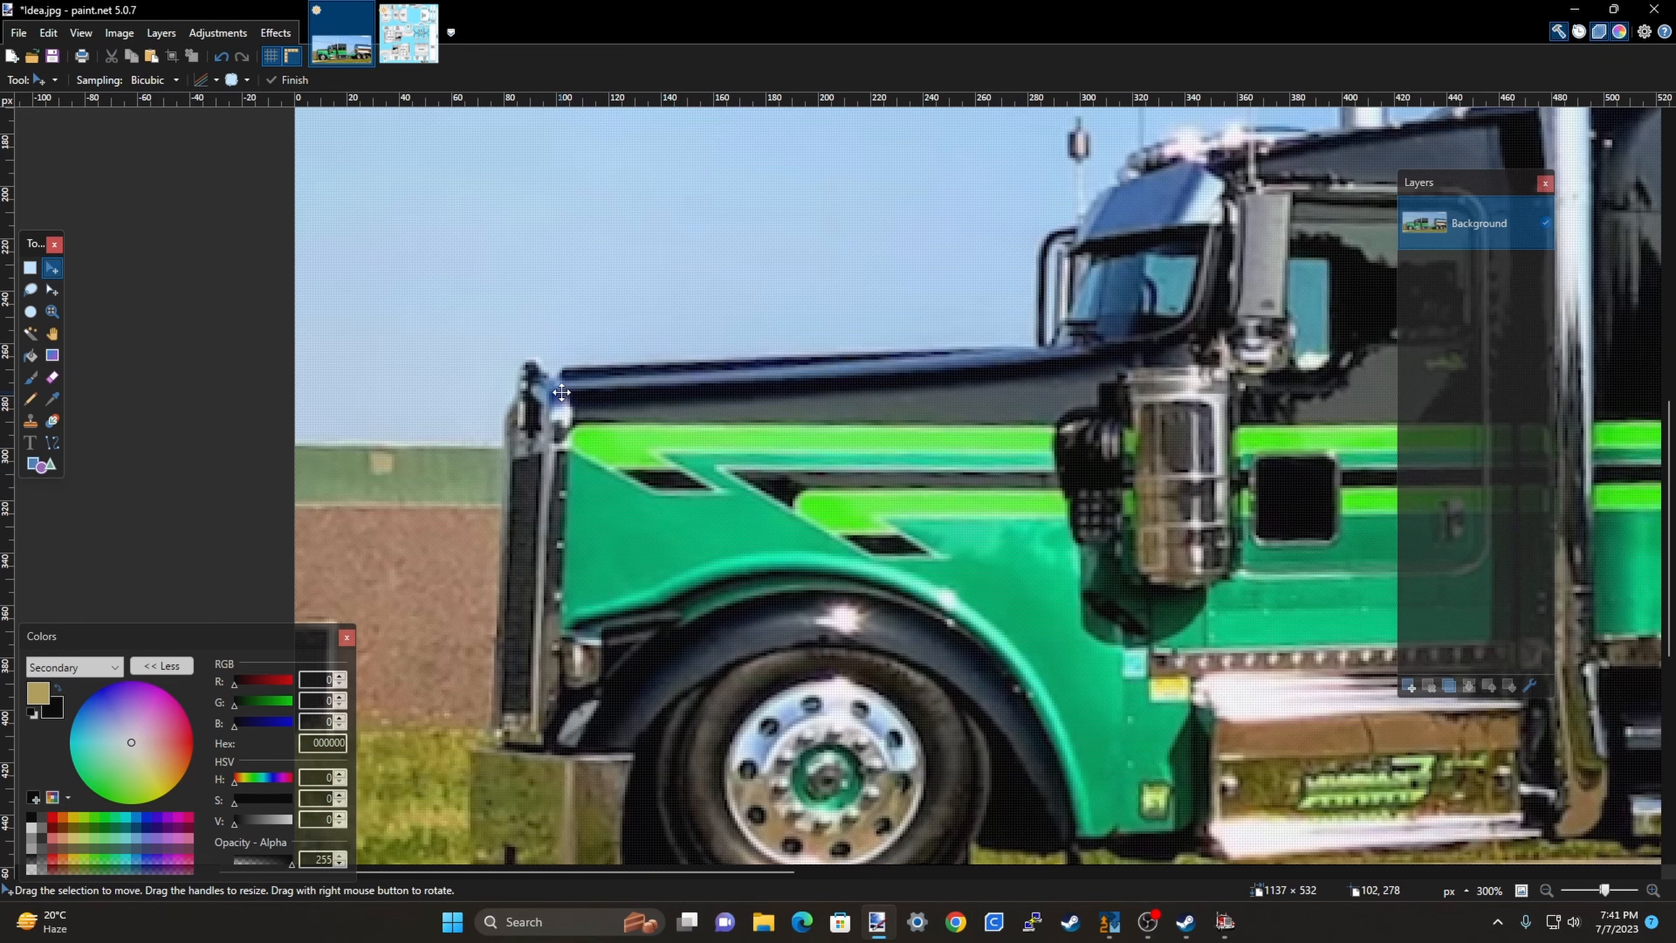
key("ctrl+Tab")
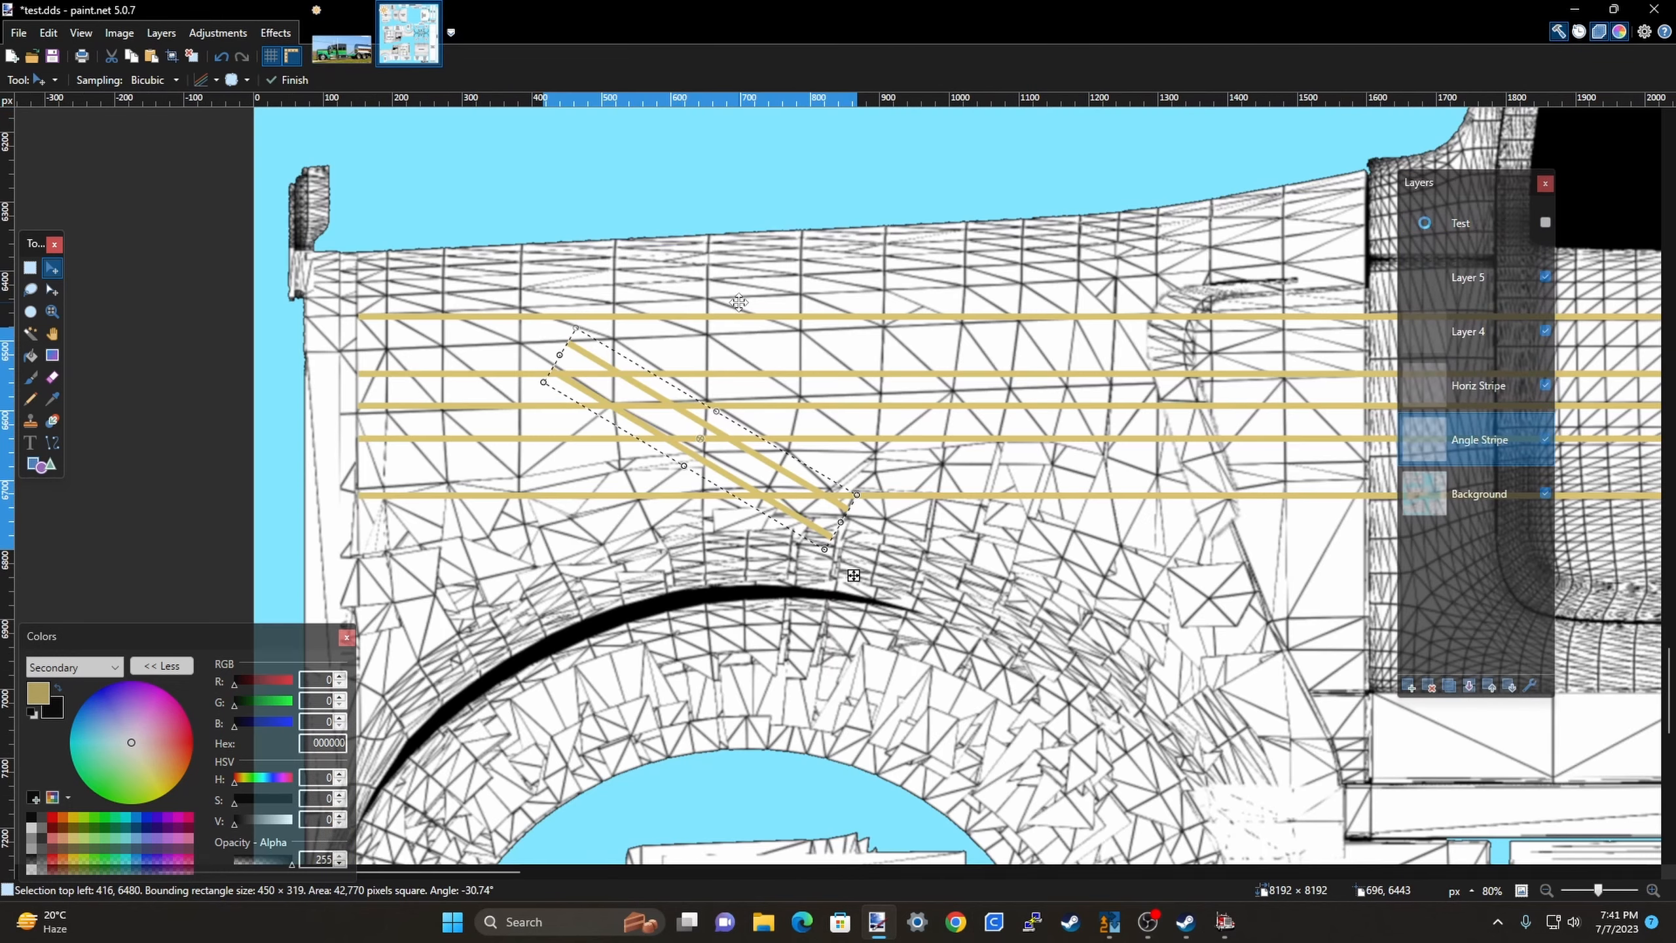
left_click_drag(855, 574, 855, 573)
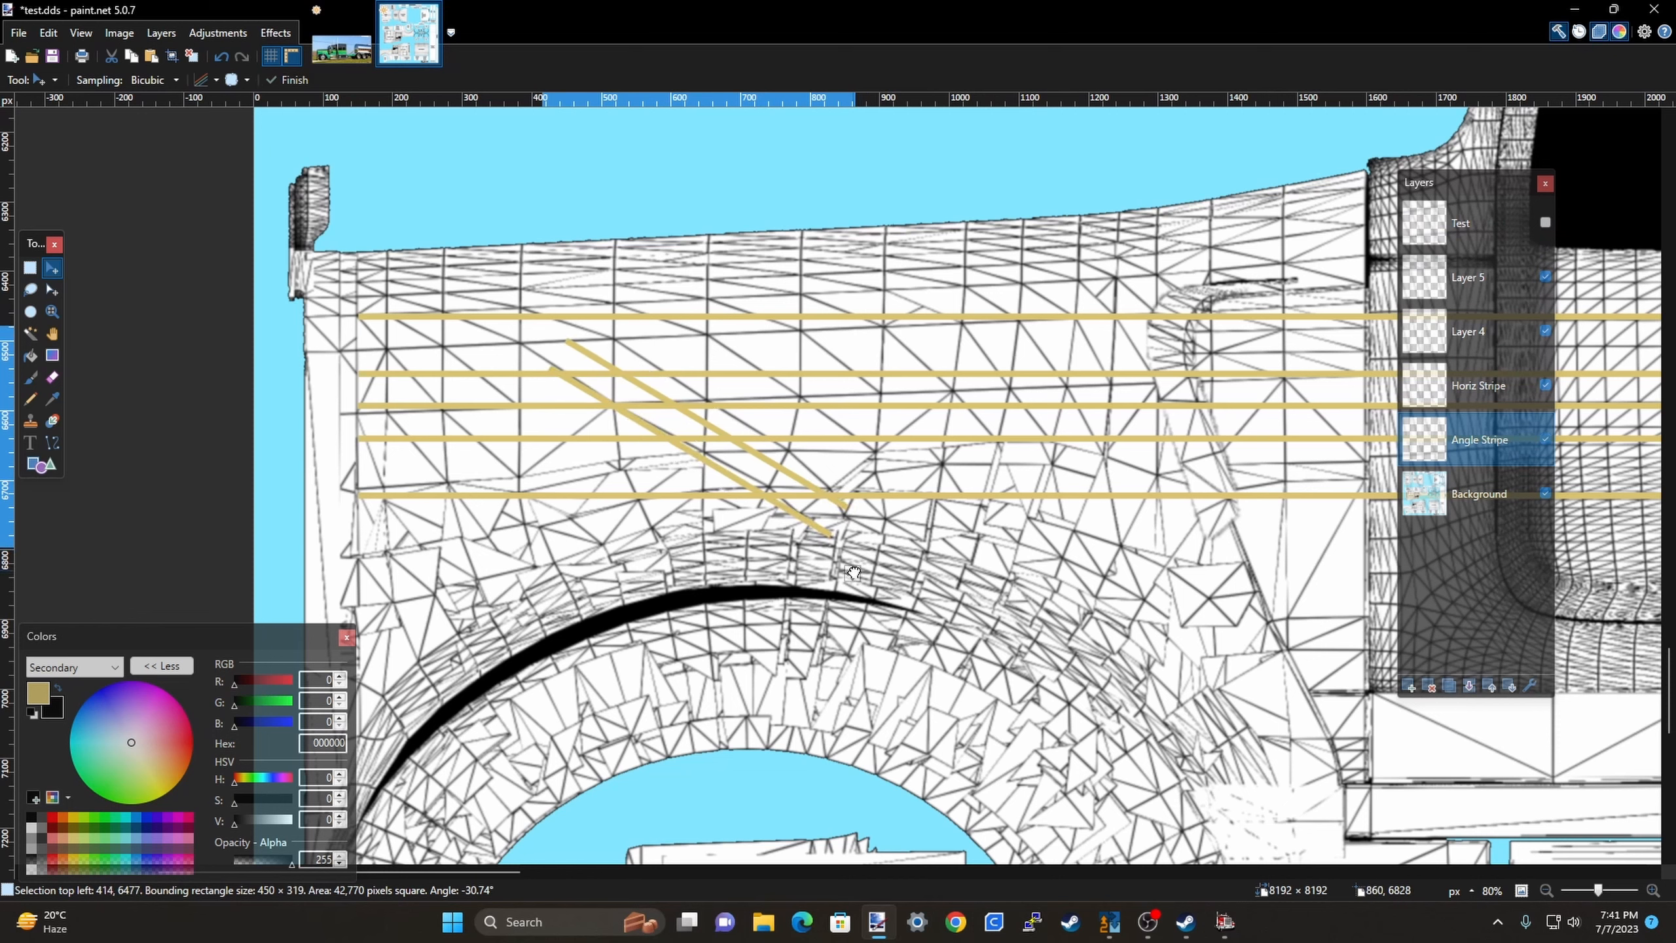
left_click_drag(854, 573, 853, 572)
scroll(541, 375, "up", 4)
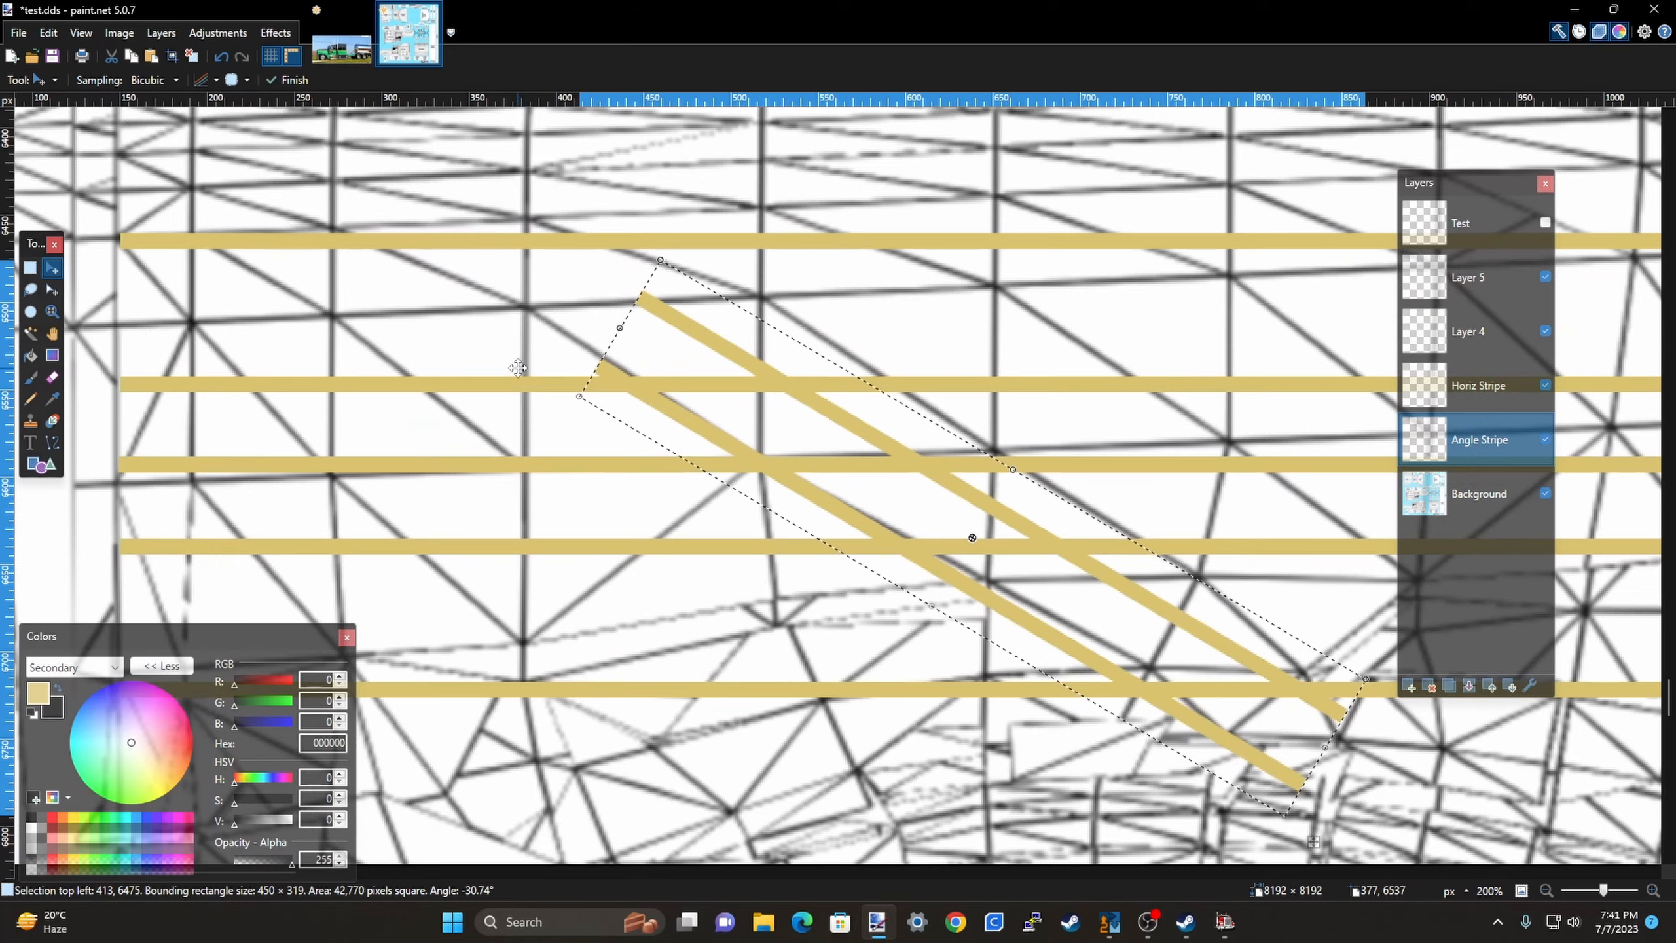
scroll(518, 368, "up", 1)
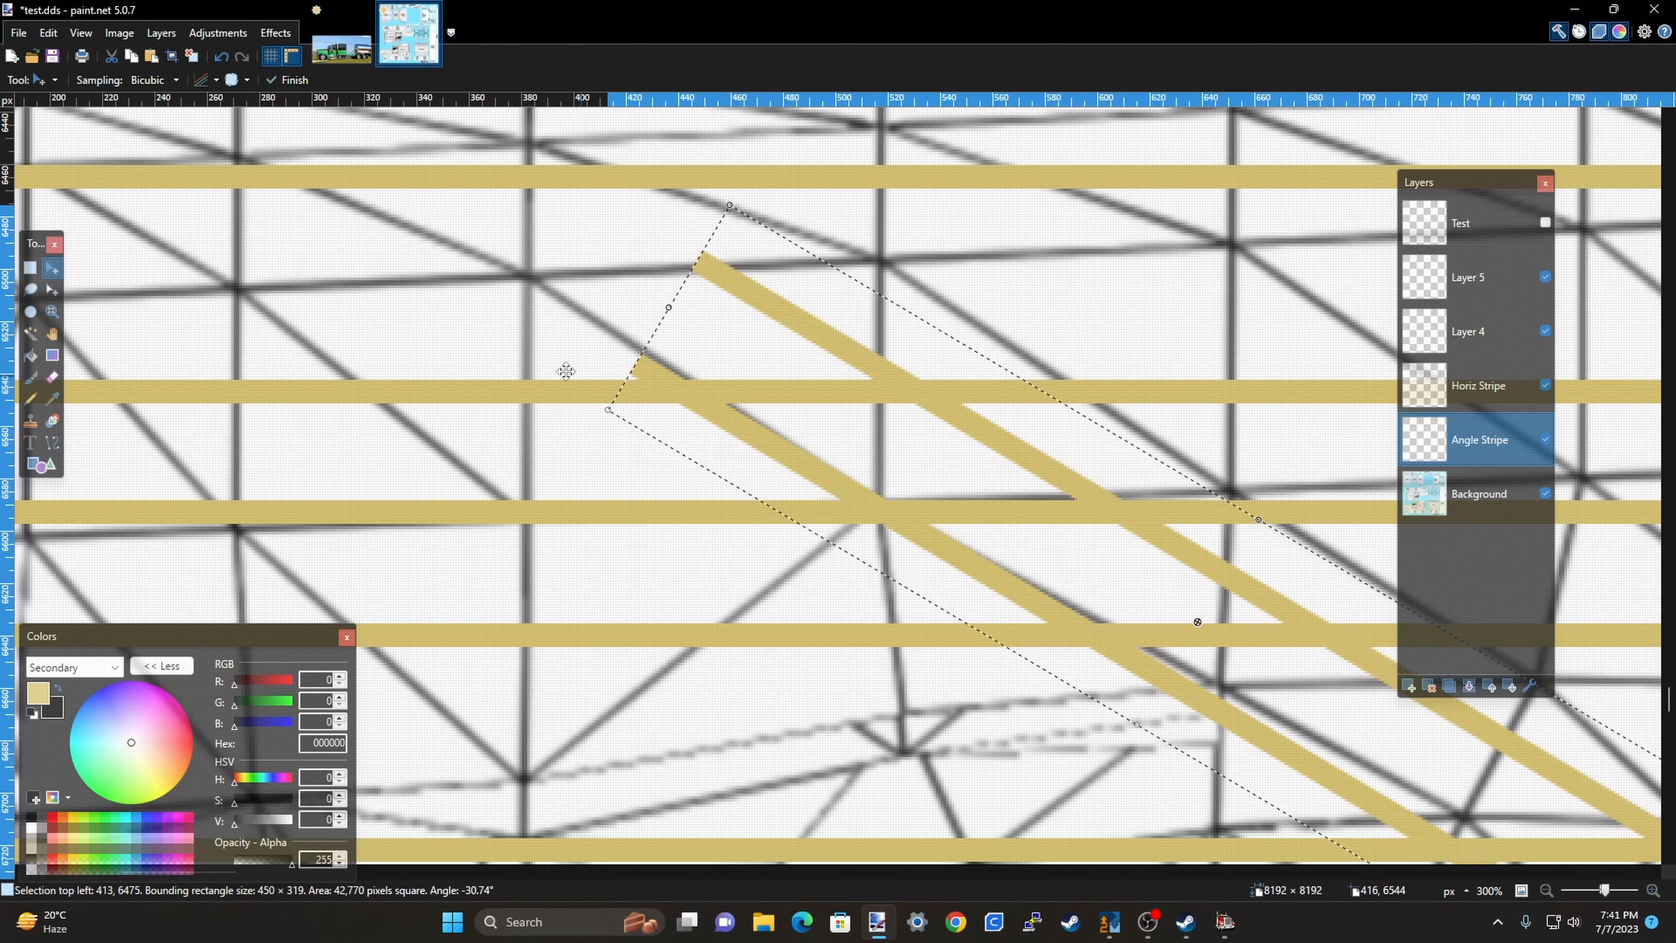
On the Angle Stripe layer, erase the ends of both angled lines that stick out above the second horizontal hood stripe.
scroll(565, 372, "down", 5)
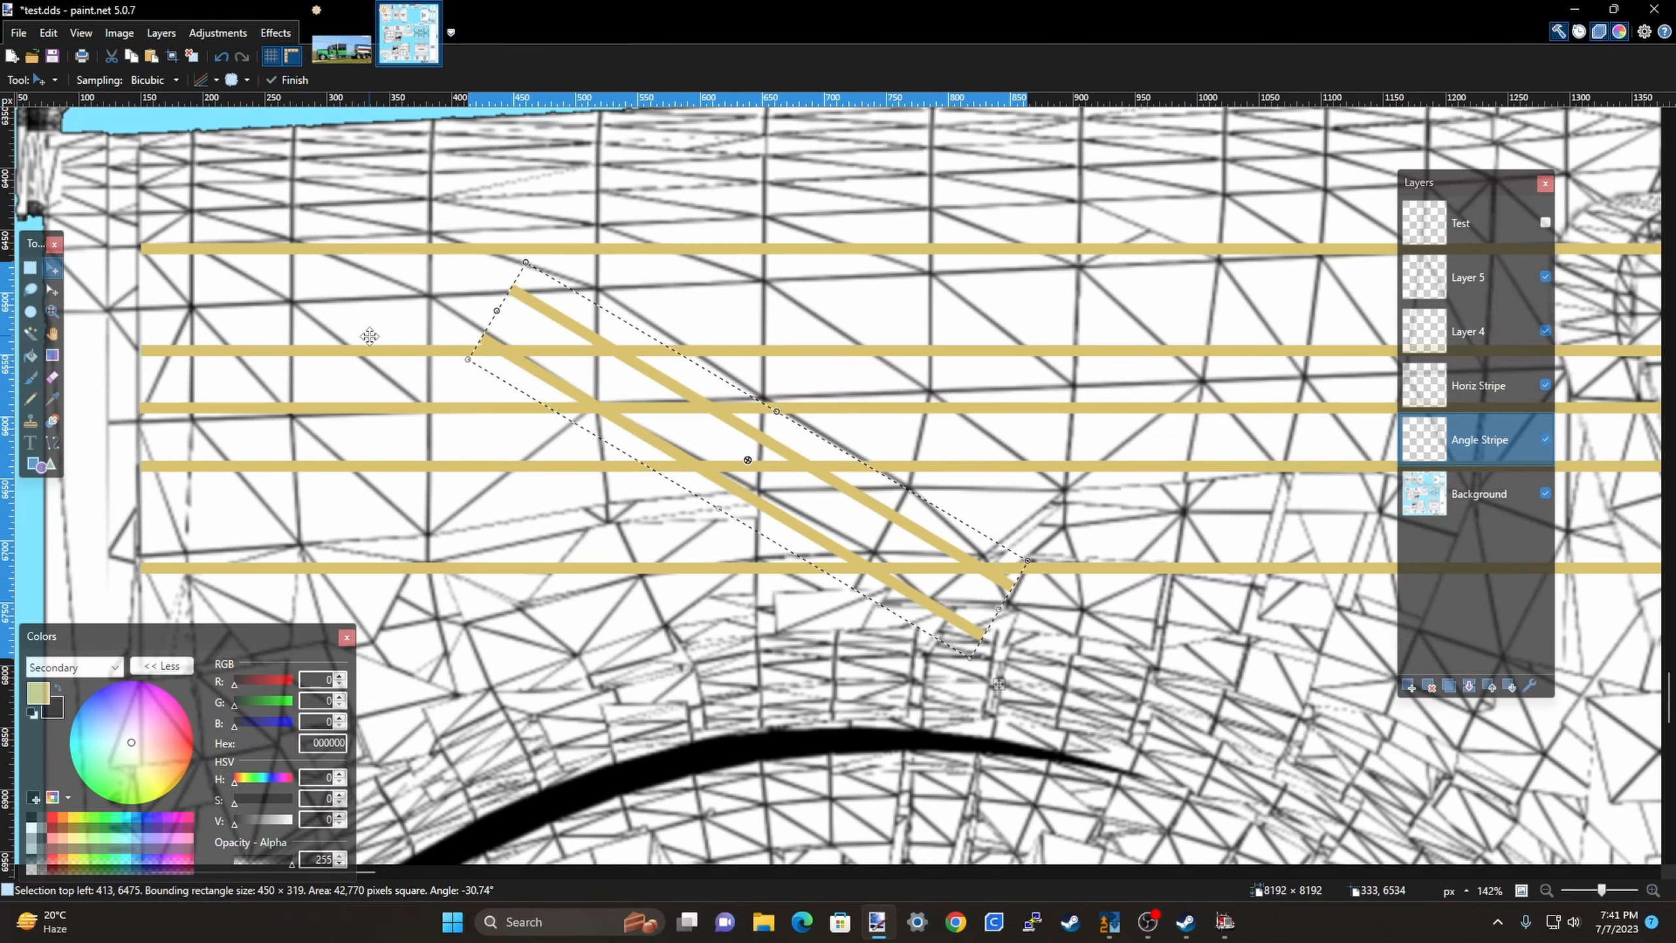
key("ctrl+d")
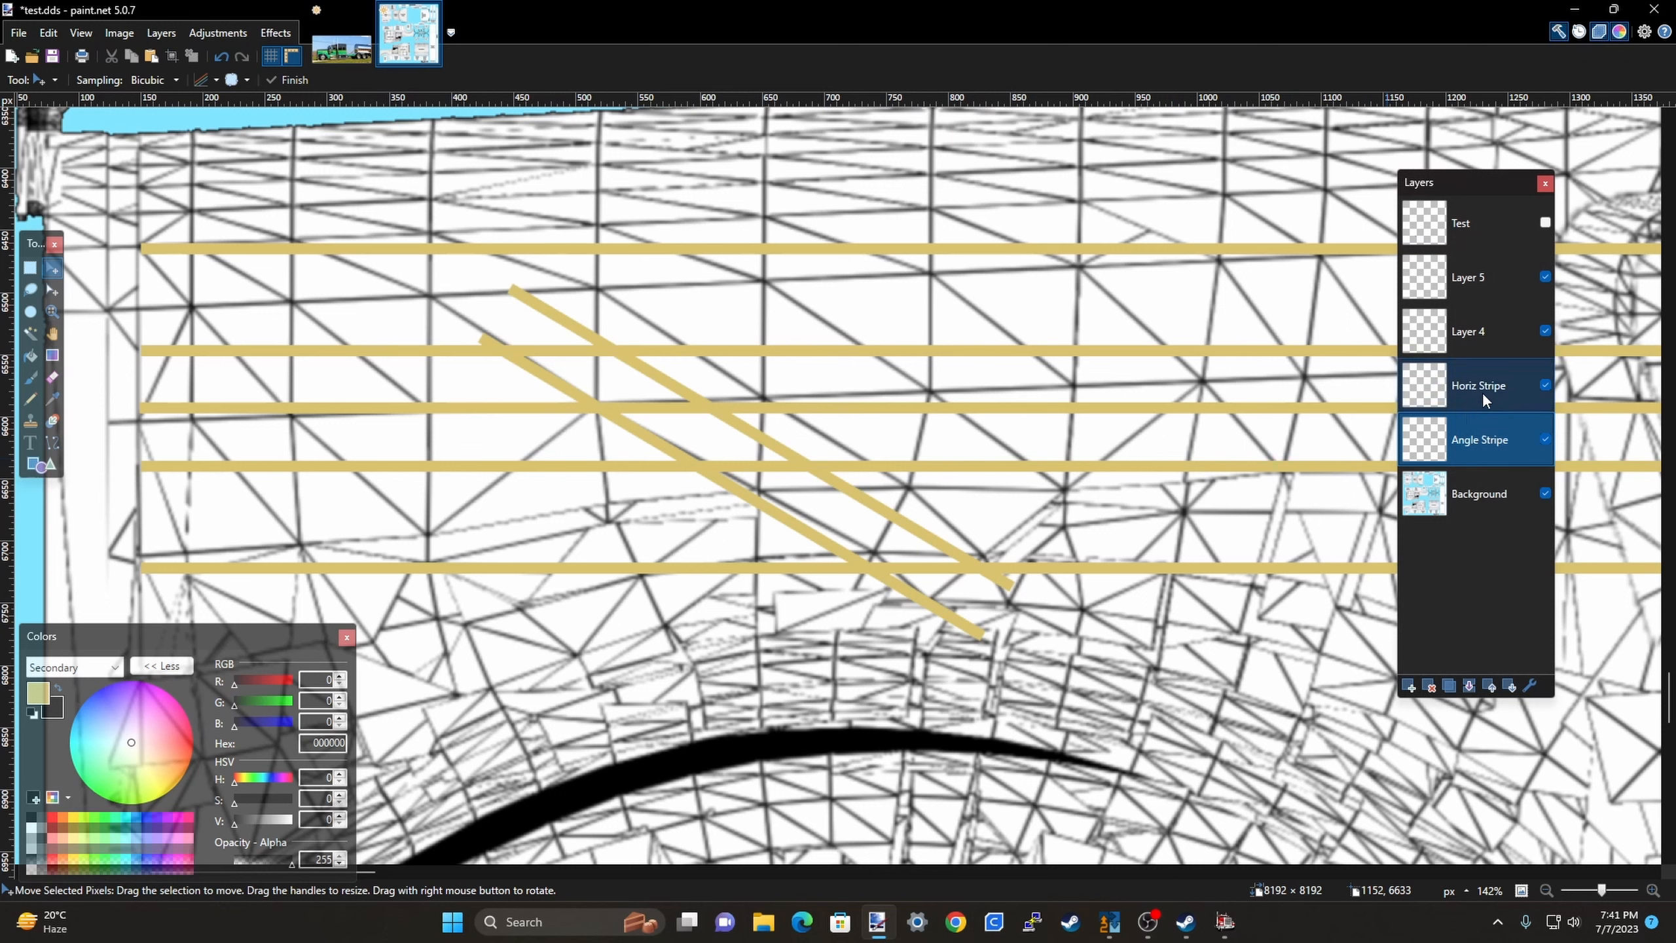
left_click(30, 271)
left_click_drag(715, 170, 956, 301)
left_click(956, 299)
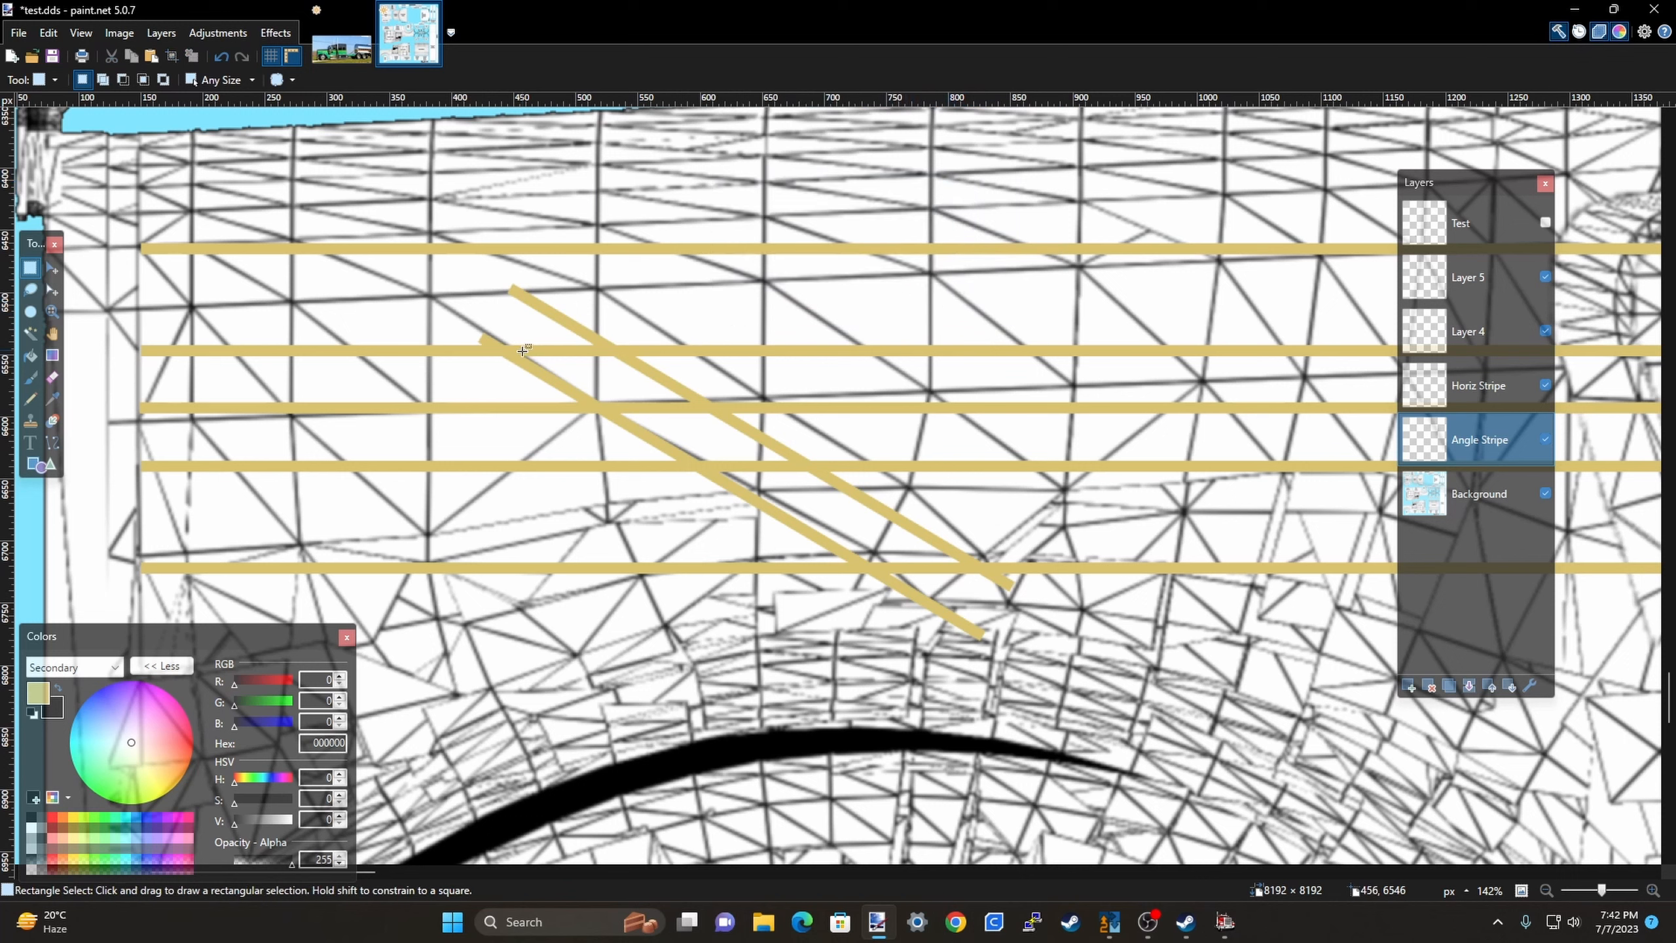
left_click_drag(379, 299, 547, 349)
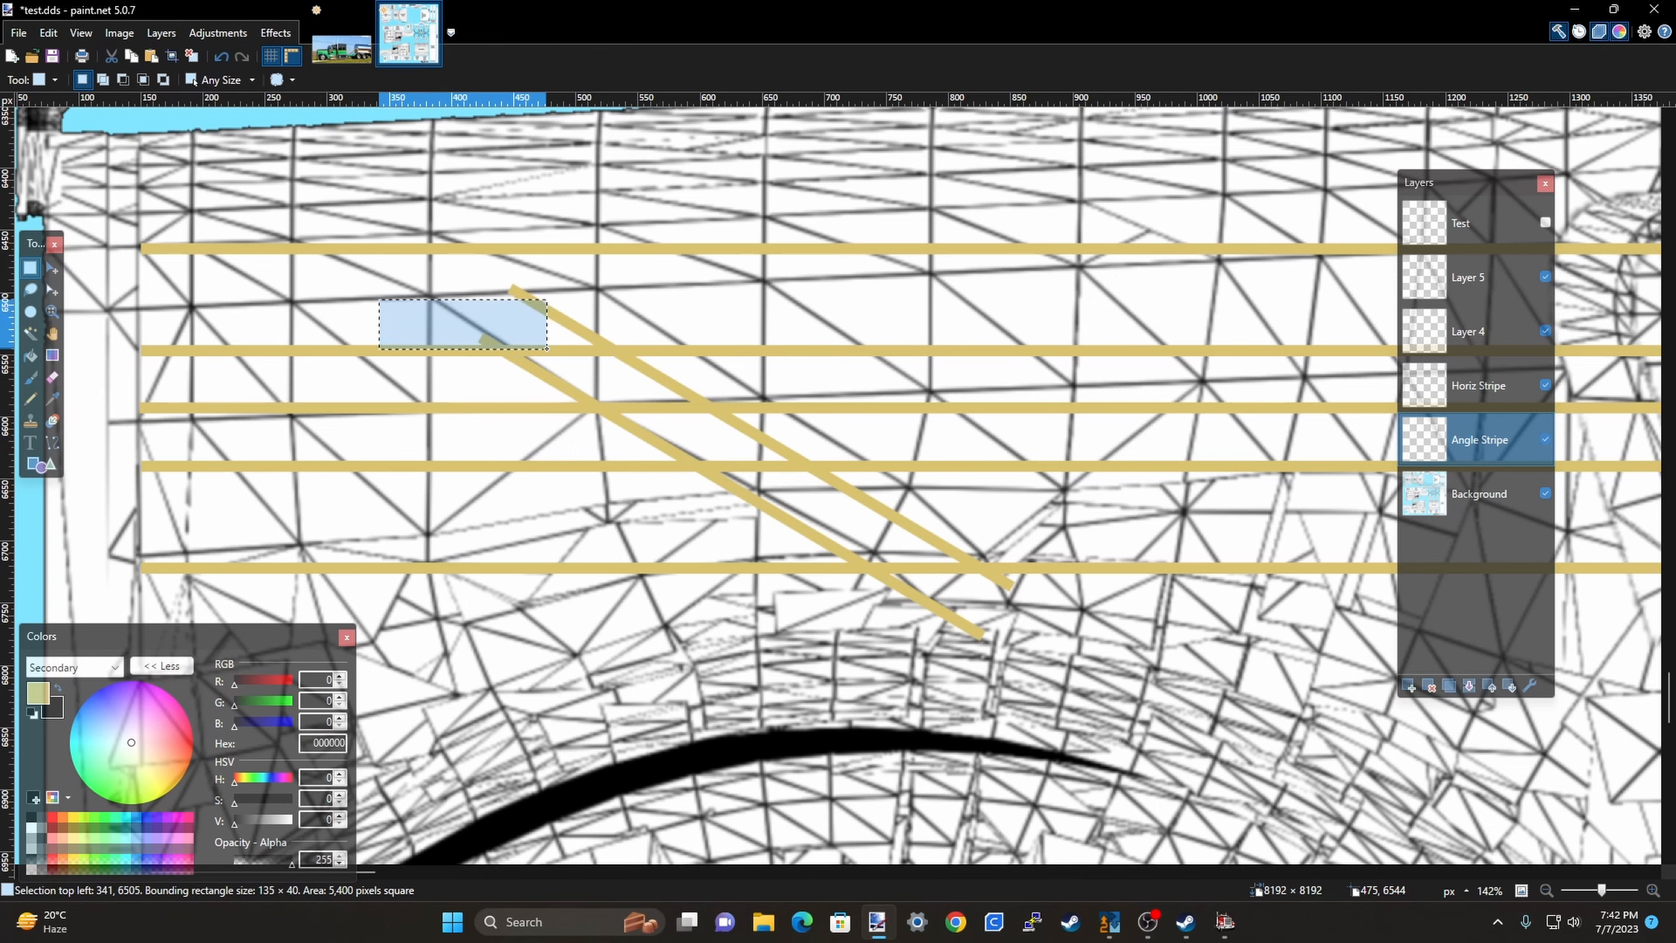
key("Delete")
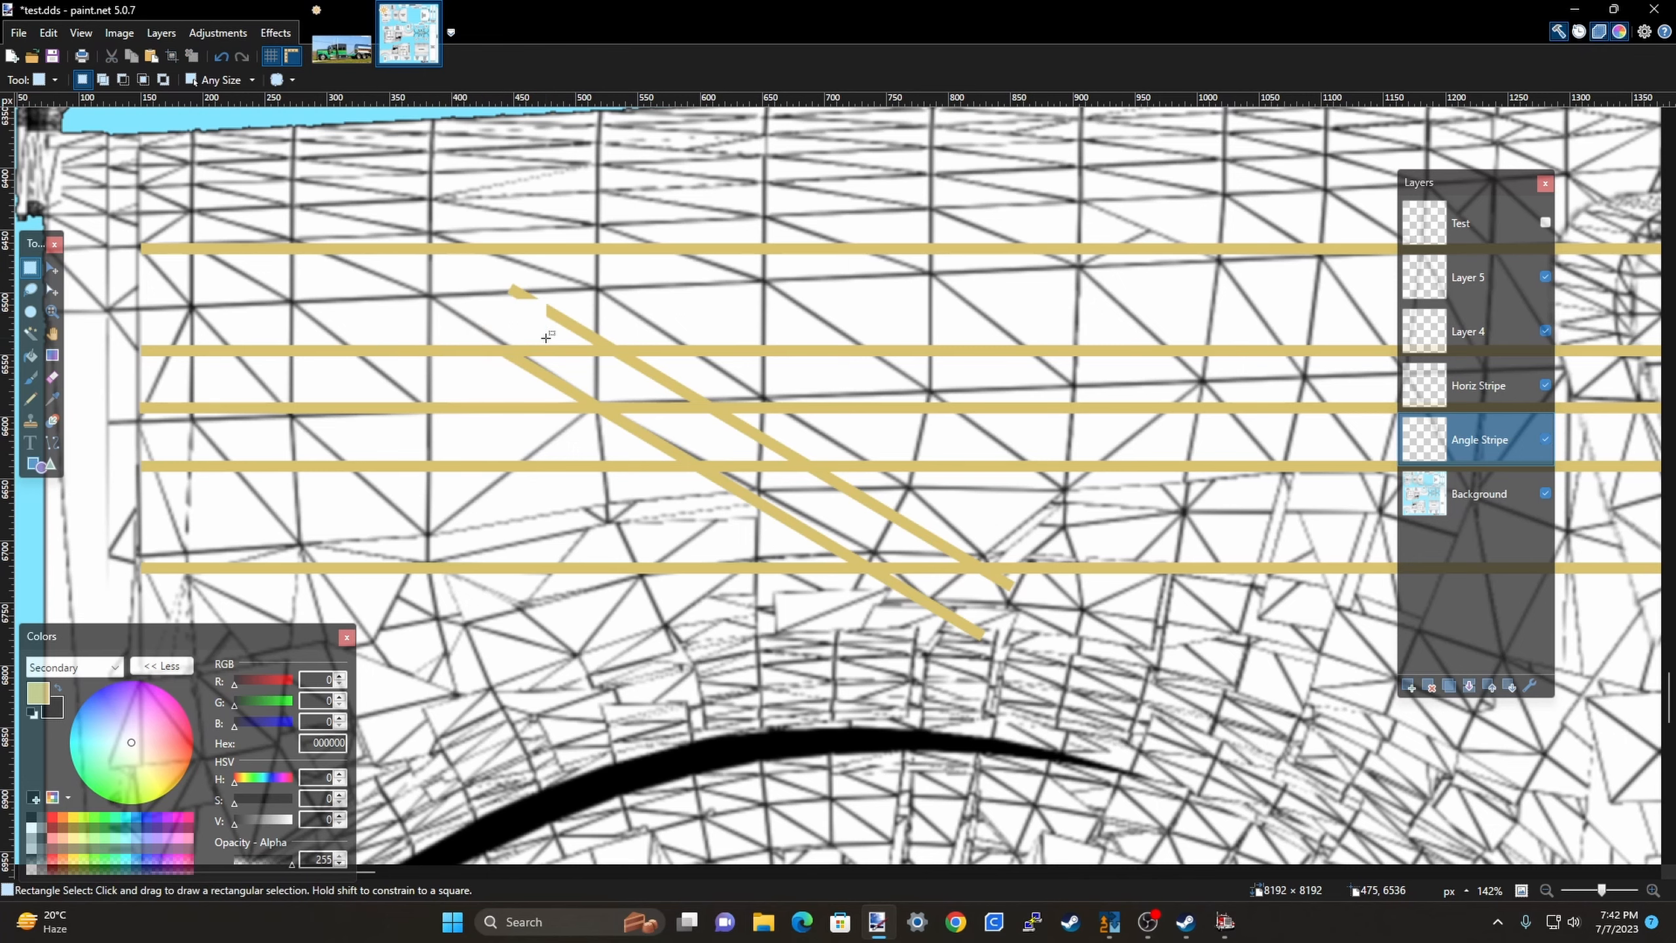
scroll(517, 359, "up", 3)
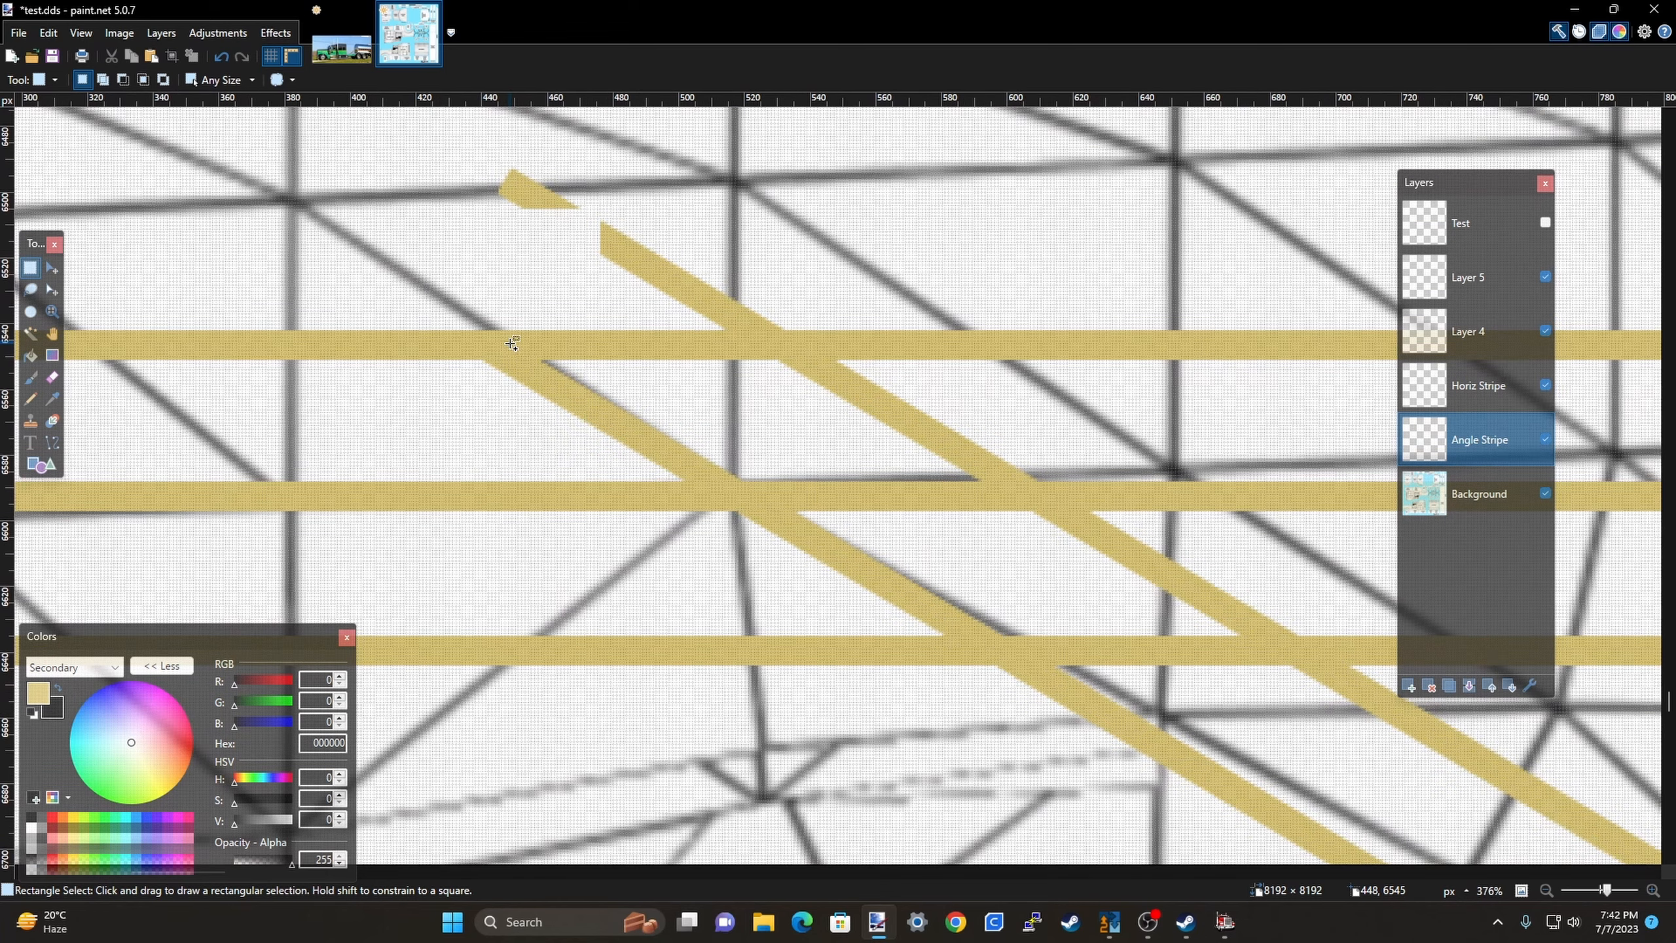
scroll(473, 330, "up", 2)
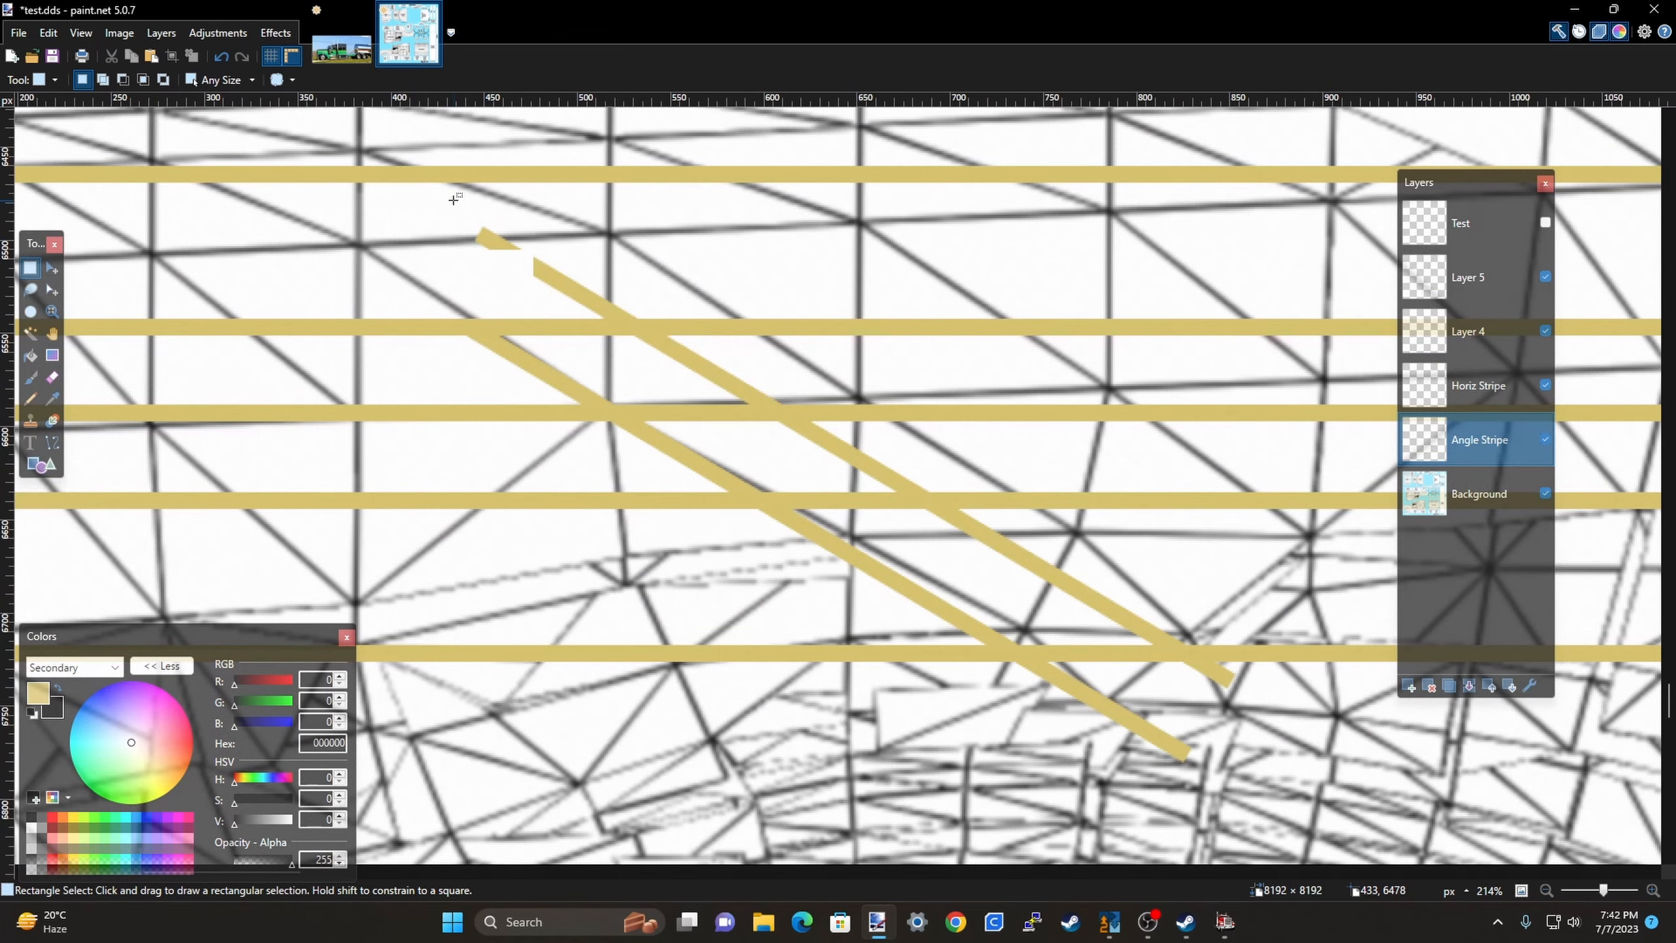
left_click_drag(616, 303, 653, 317)
key("Delete")
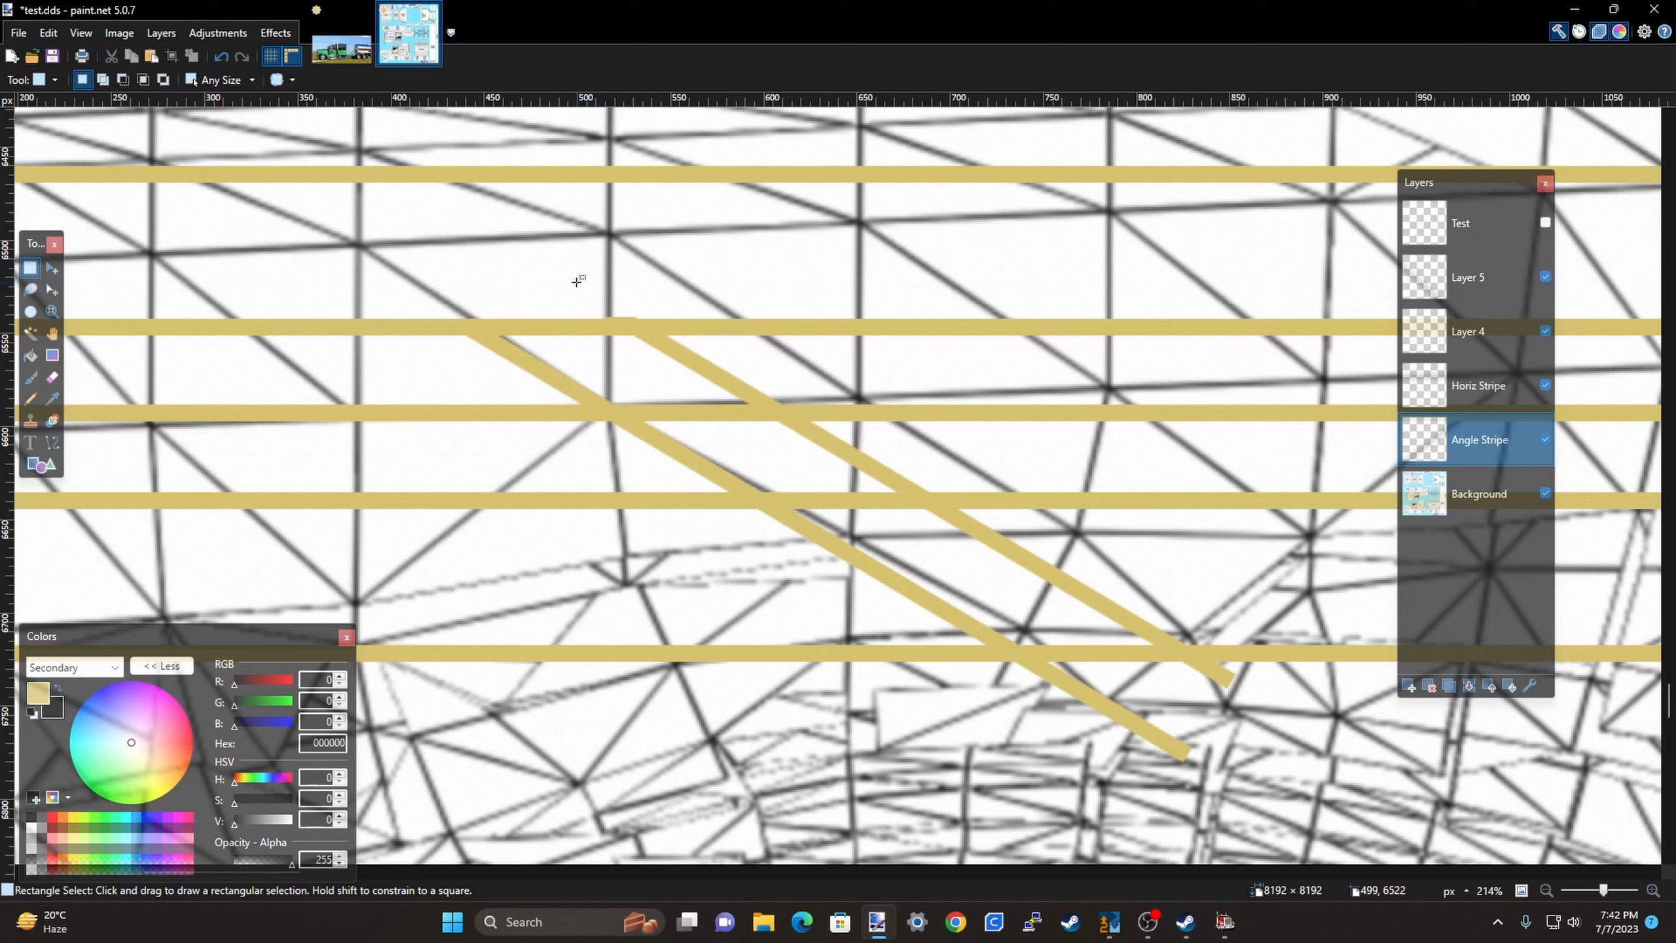
Erase the piece of the upper angled line between the second and third horizontal stripes with rectangular selections.
left_click_drag(577, 282, 703, 356)
left_click(699, 351)
left_click_drag(634, 304, 801, 412)
left_click(789, 402)
left_click(810, 409)
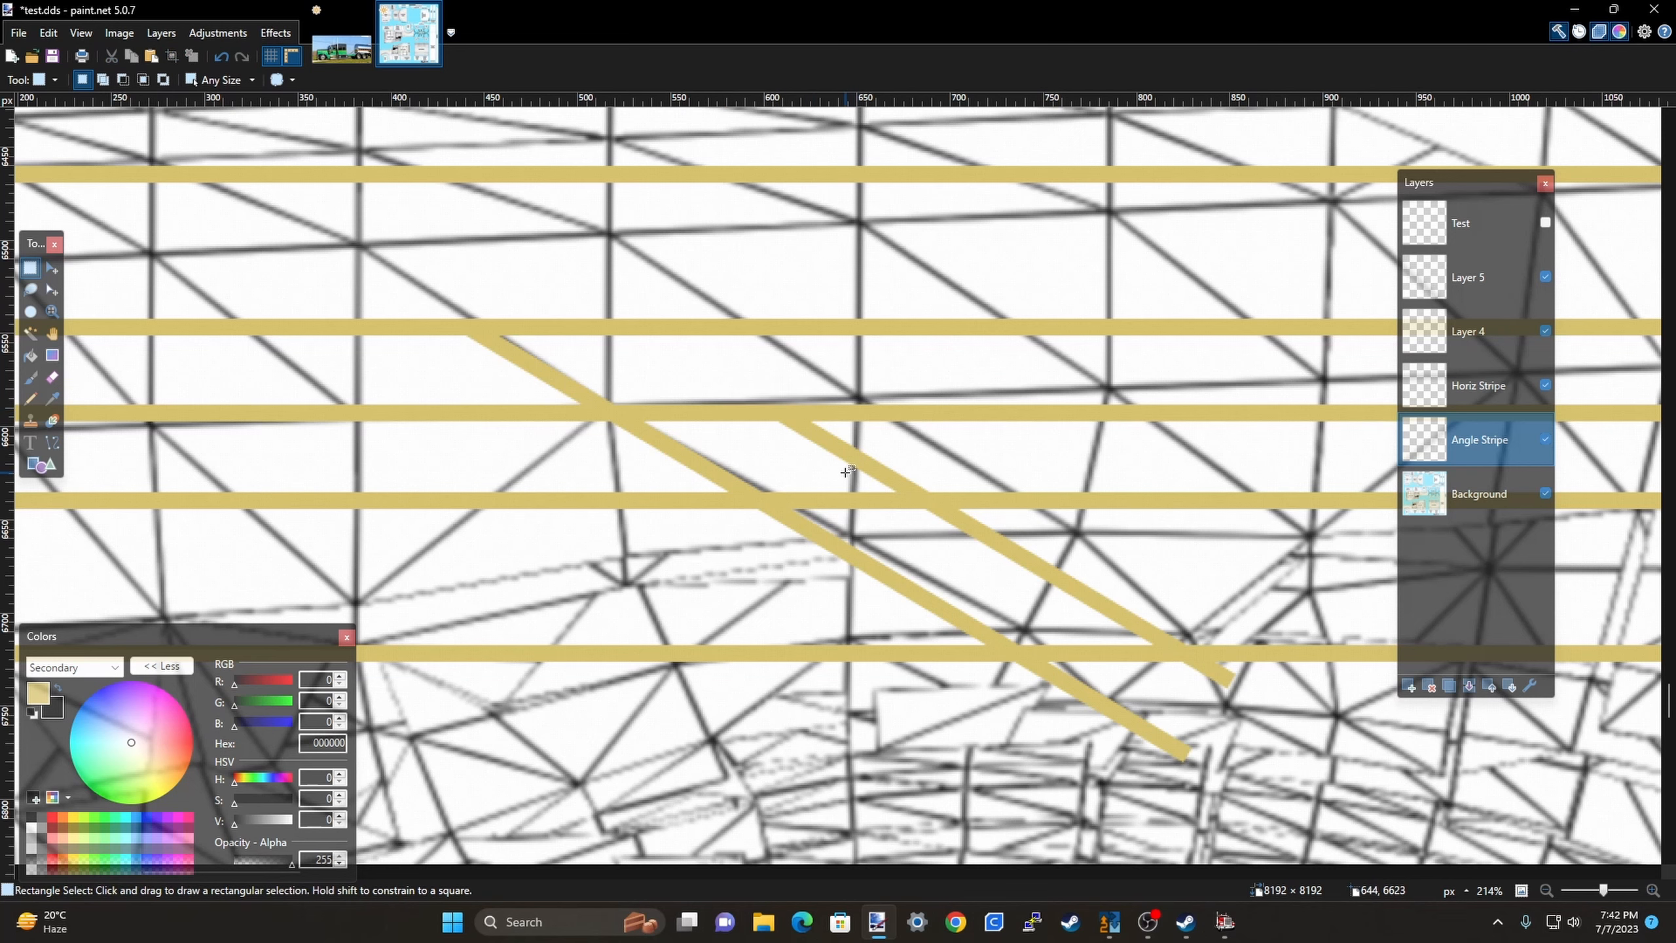
Try to cut the third horizontal stripe on the Horiz Stripe layer with a lasso along the upper angled line, and undo it.
scroll(978, 422, "down", 2)
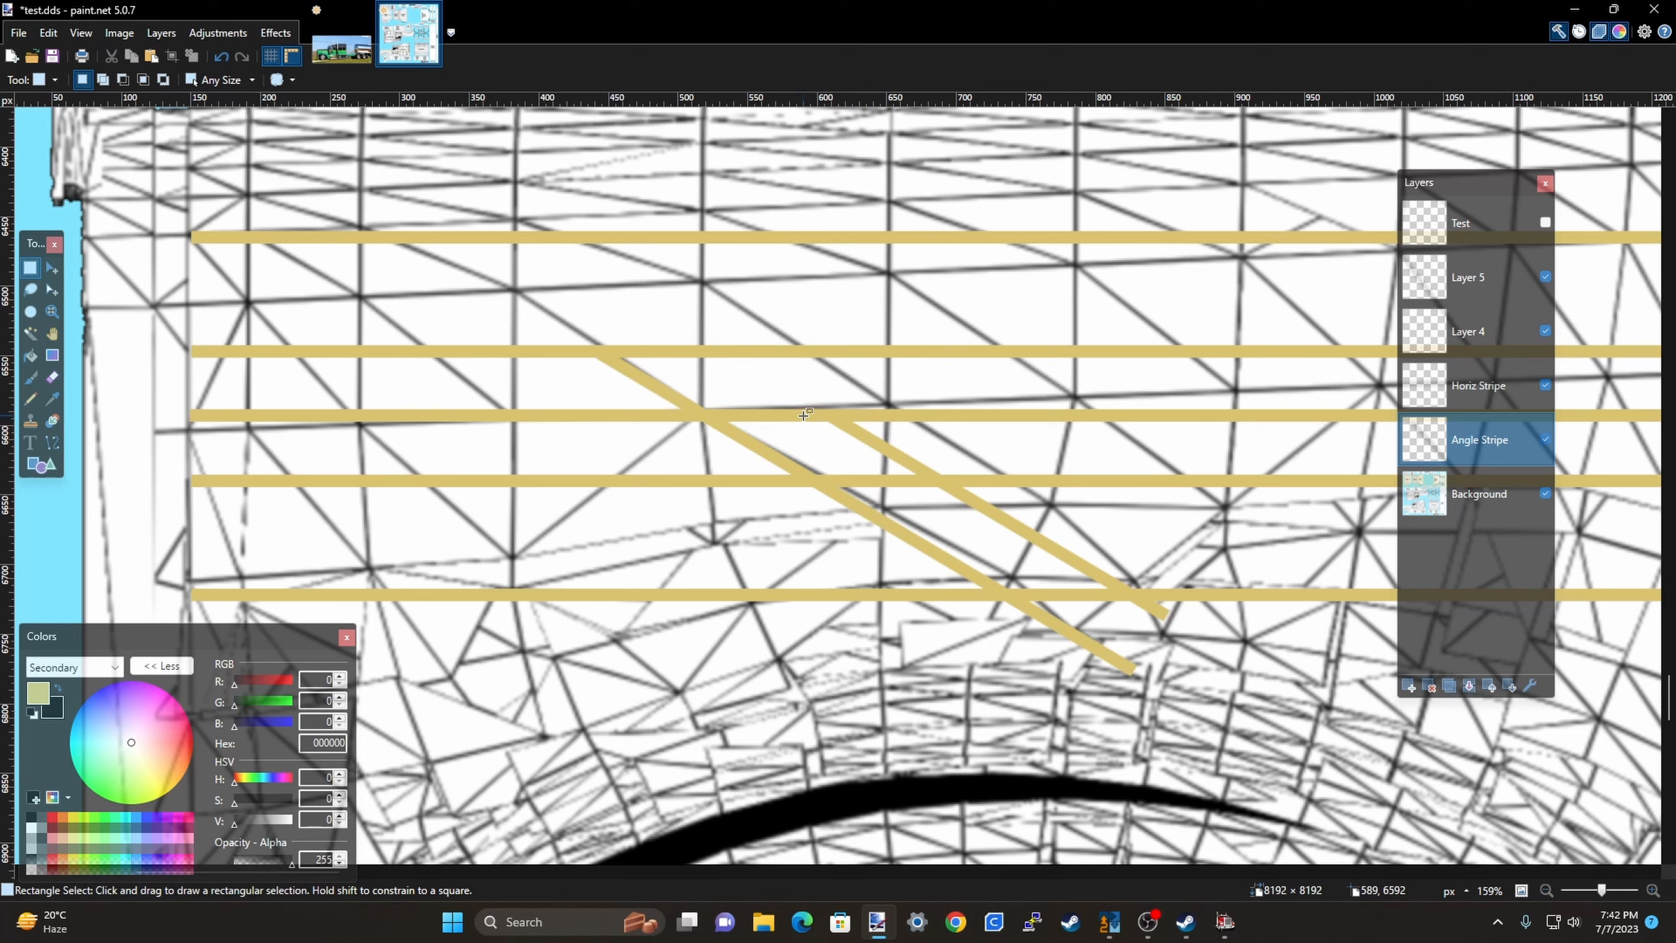
left_click(1468, 385)
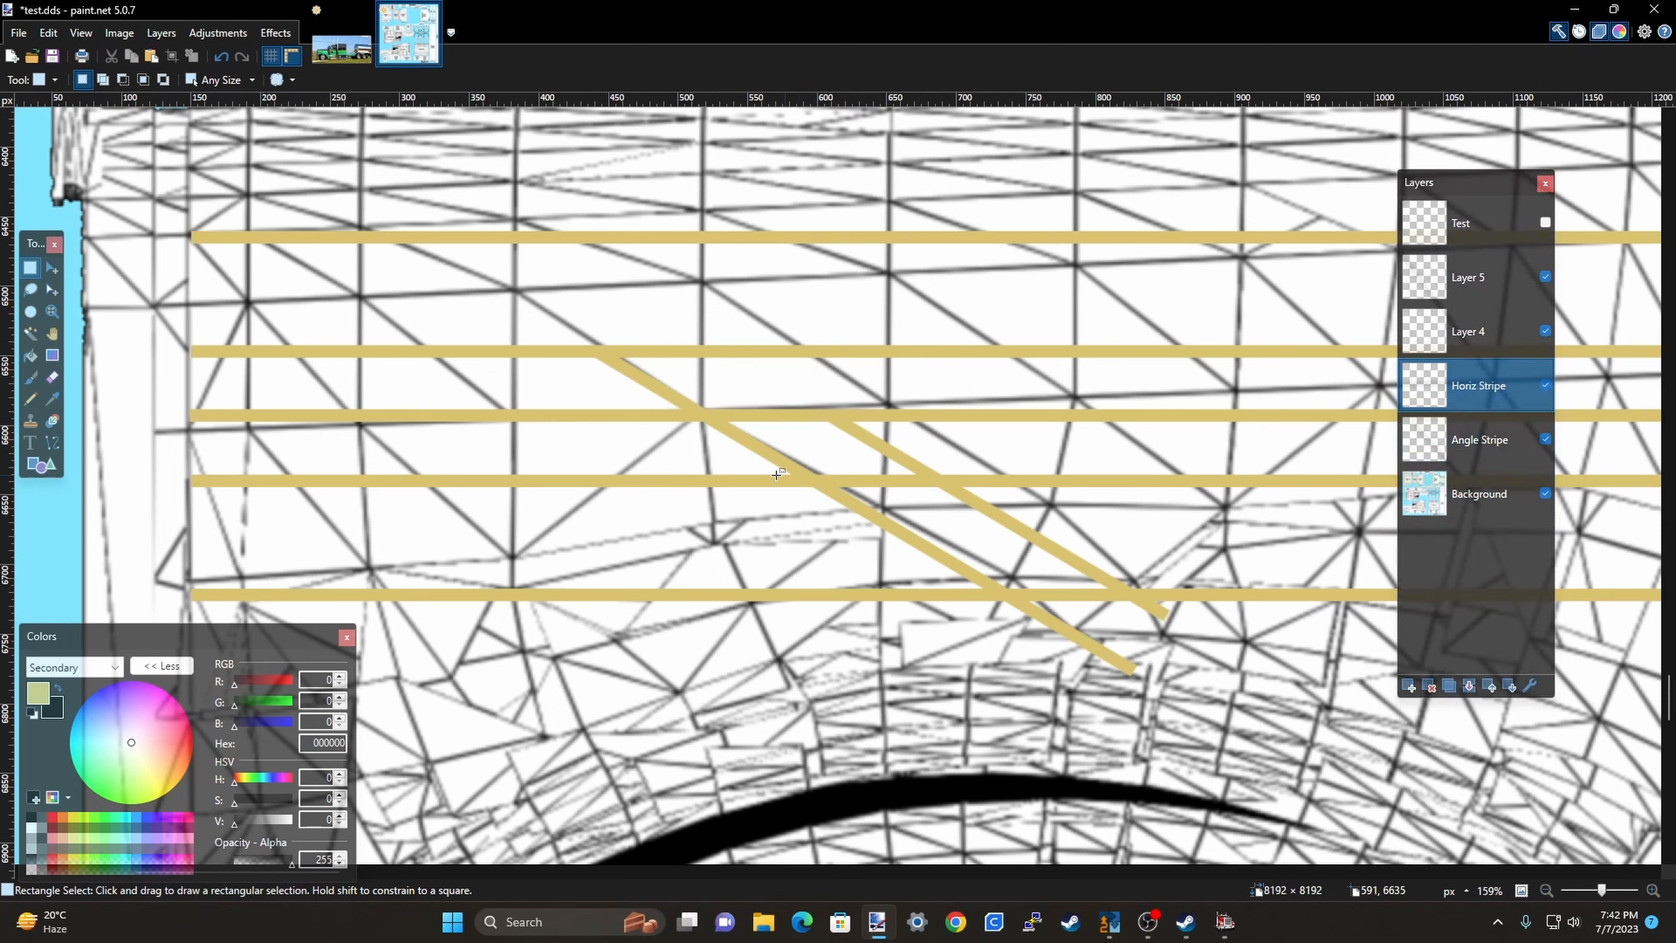
left_click(33, 290)
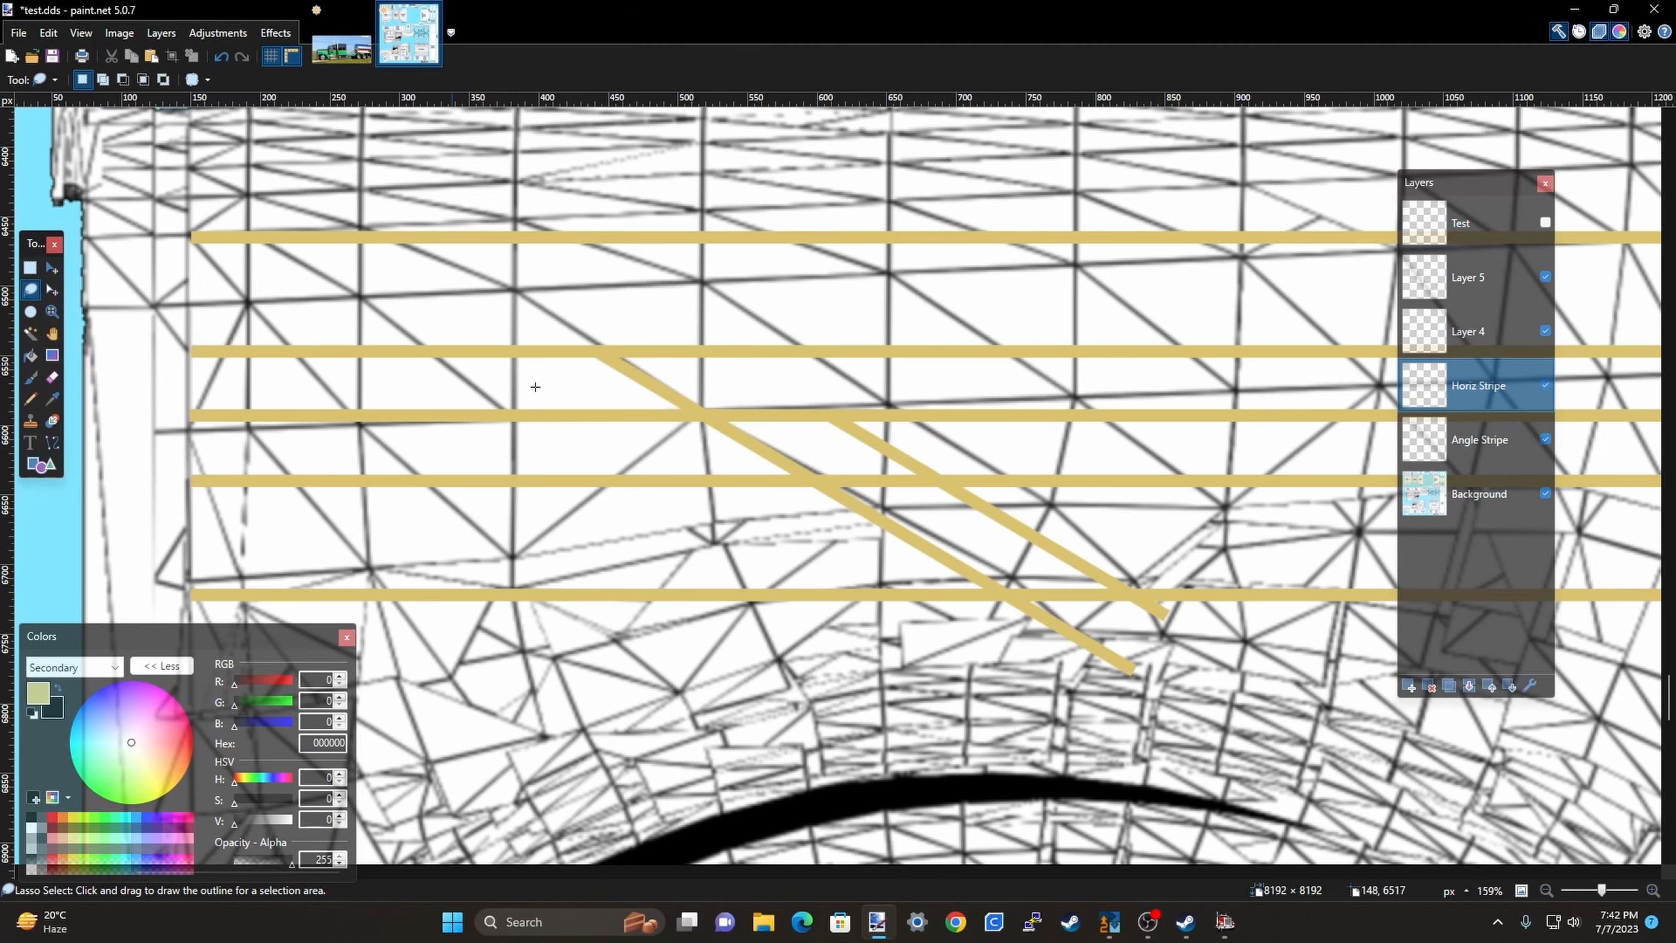
scroll(845, 423, "up", 3)
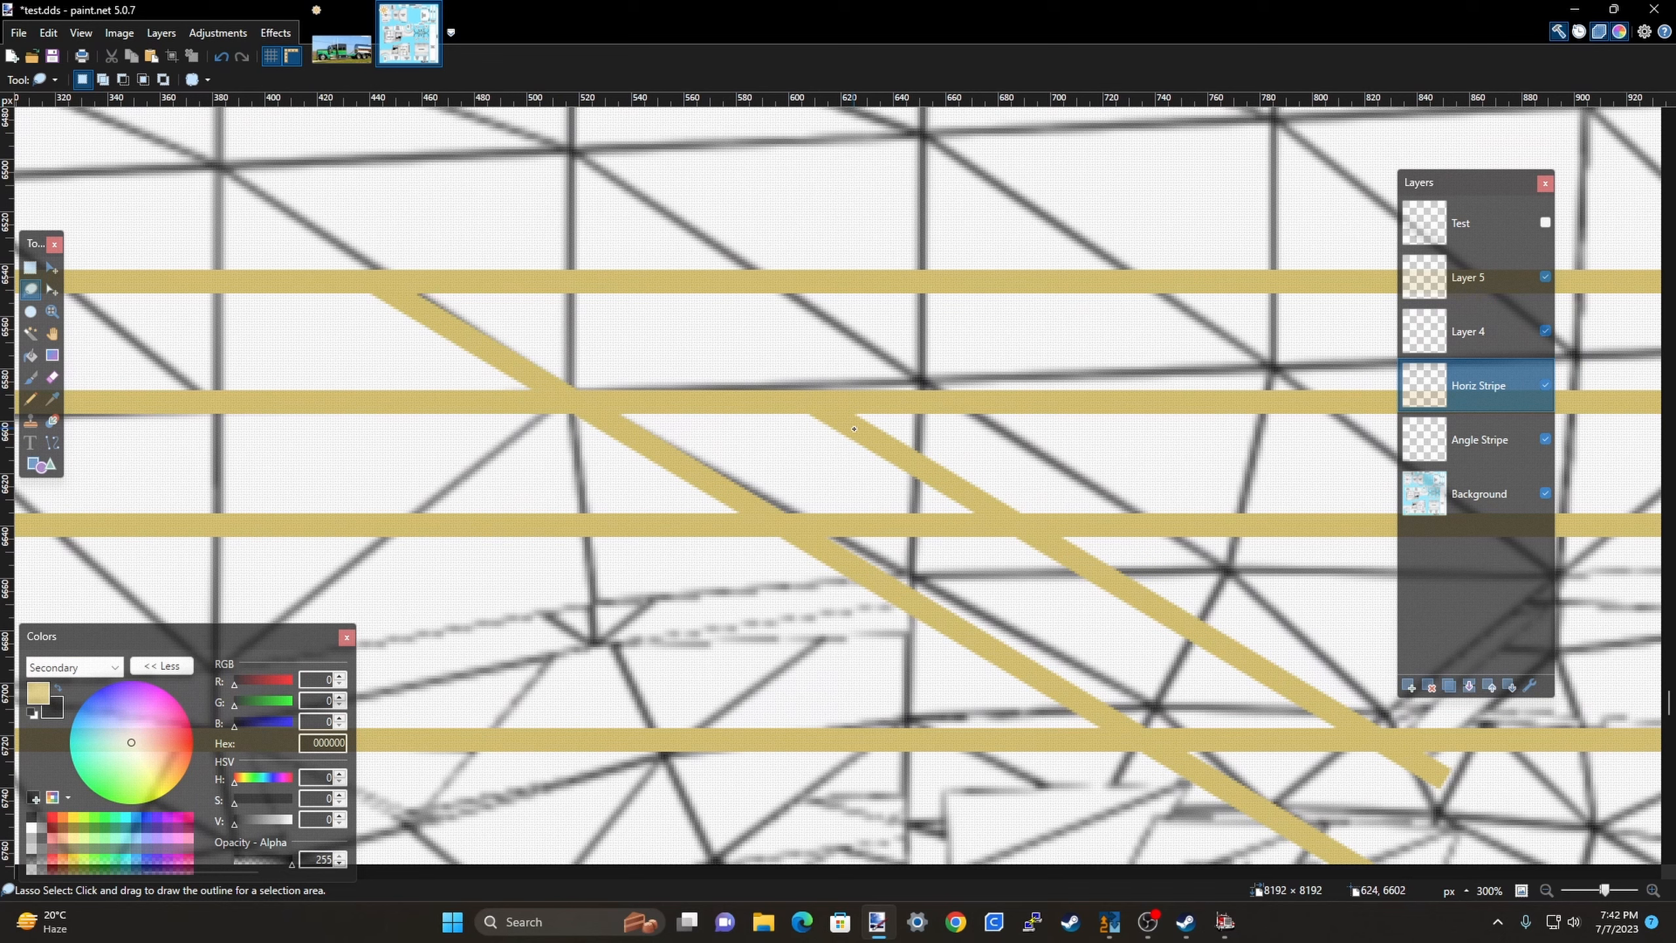
mouse_move(854, 429)
left_mouse_down()
mouse_move(791, 441)
mouse_move(731, 415)
mouse_move(729, 351)
left_mouse_up()
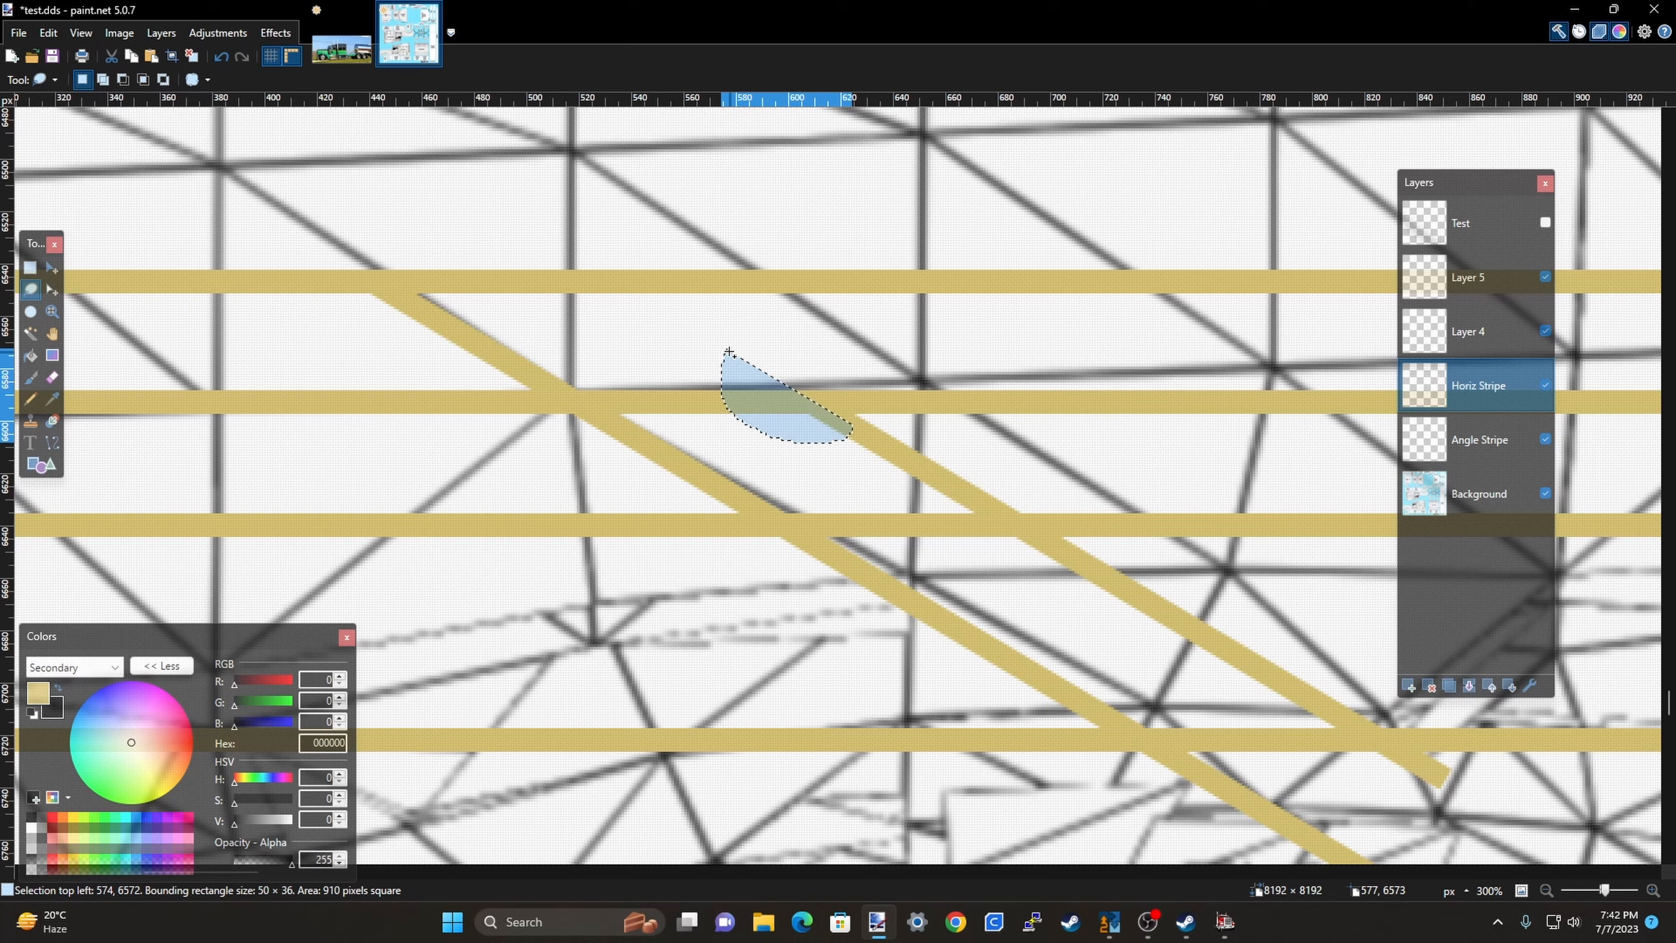
key("Delete")
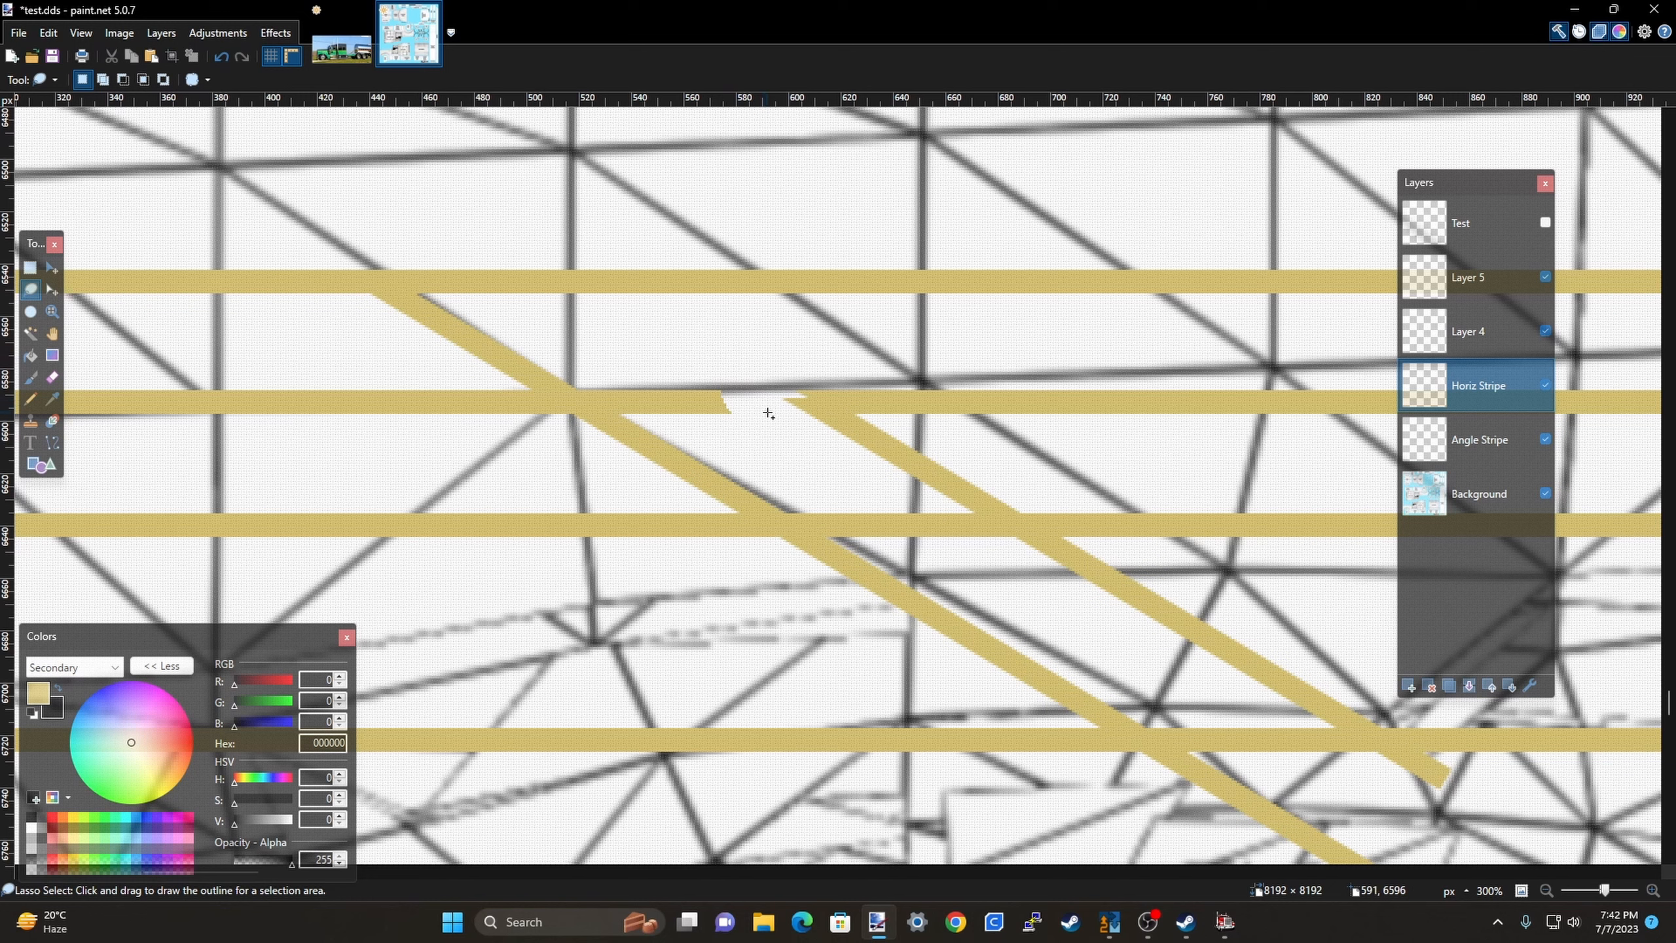
key("ctrl+z")
key("ctrl+z")
key("ctrl+z")
key("ctrl+z")
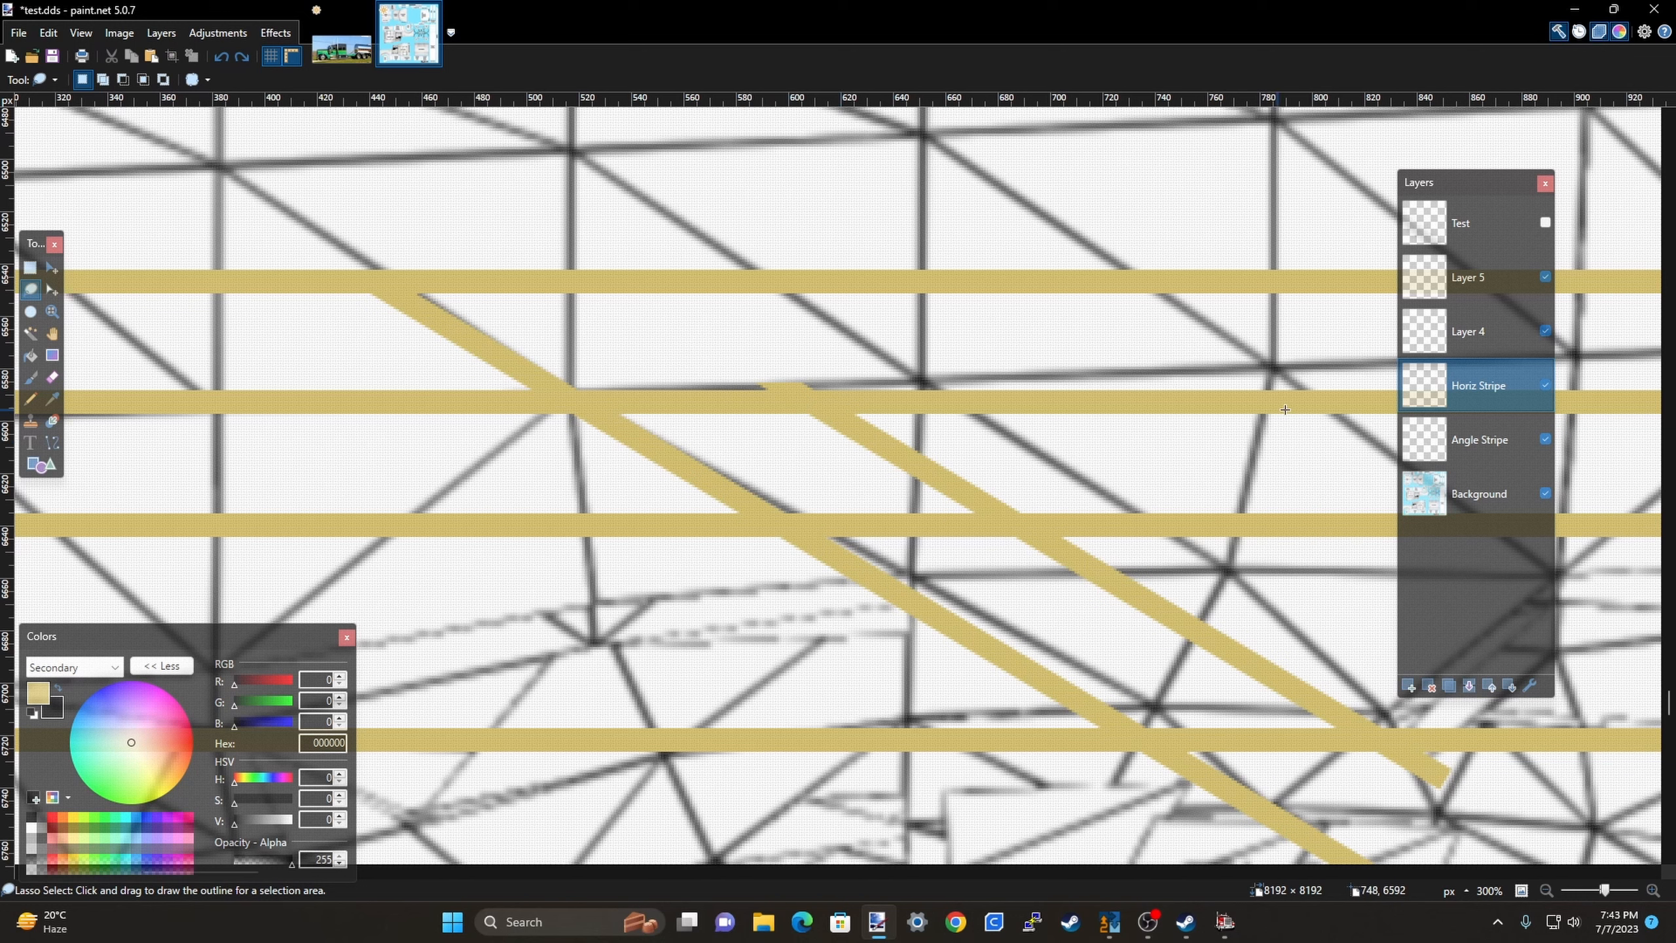
On the Angle Stripe layer, erase the sliver above the third horizontal stripe with a rectangular selection of about 60 × 19 px.
left_click(1544, 385)
left_click(1544, 386)
scroll(785, 382, "up", 4)
scroll(1035, 381, "down", 3)
left_click(1480, 440)
left_click(30, 267)
left_click_drag(744, 325, 978, 397)
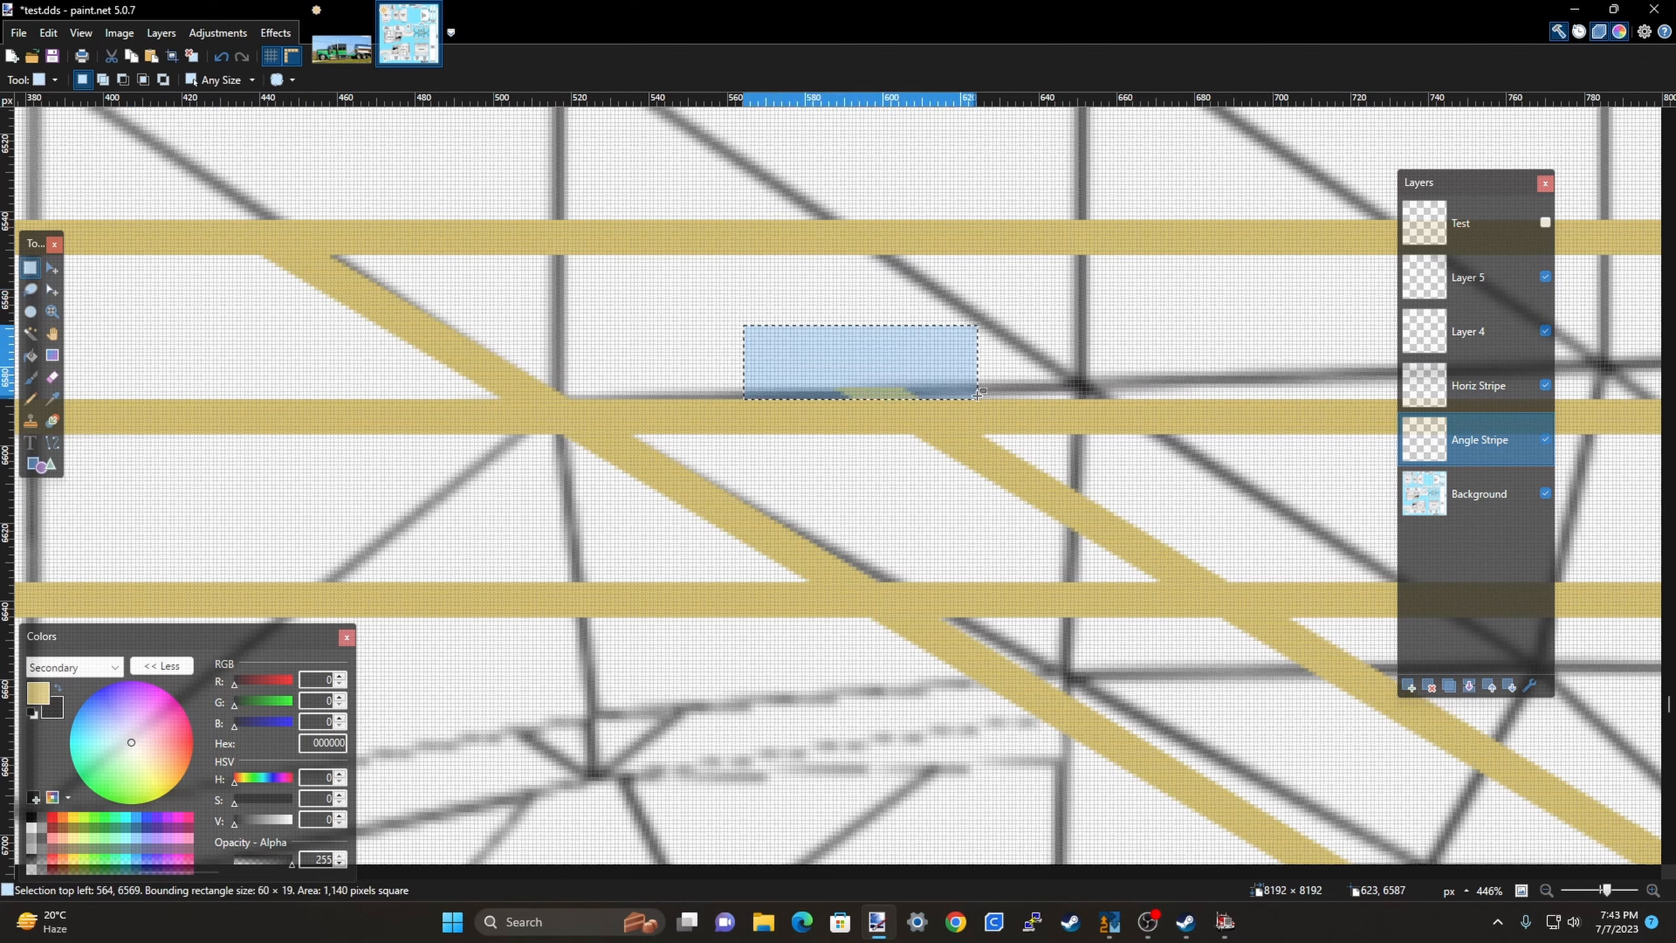
left_click(978, 394)
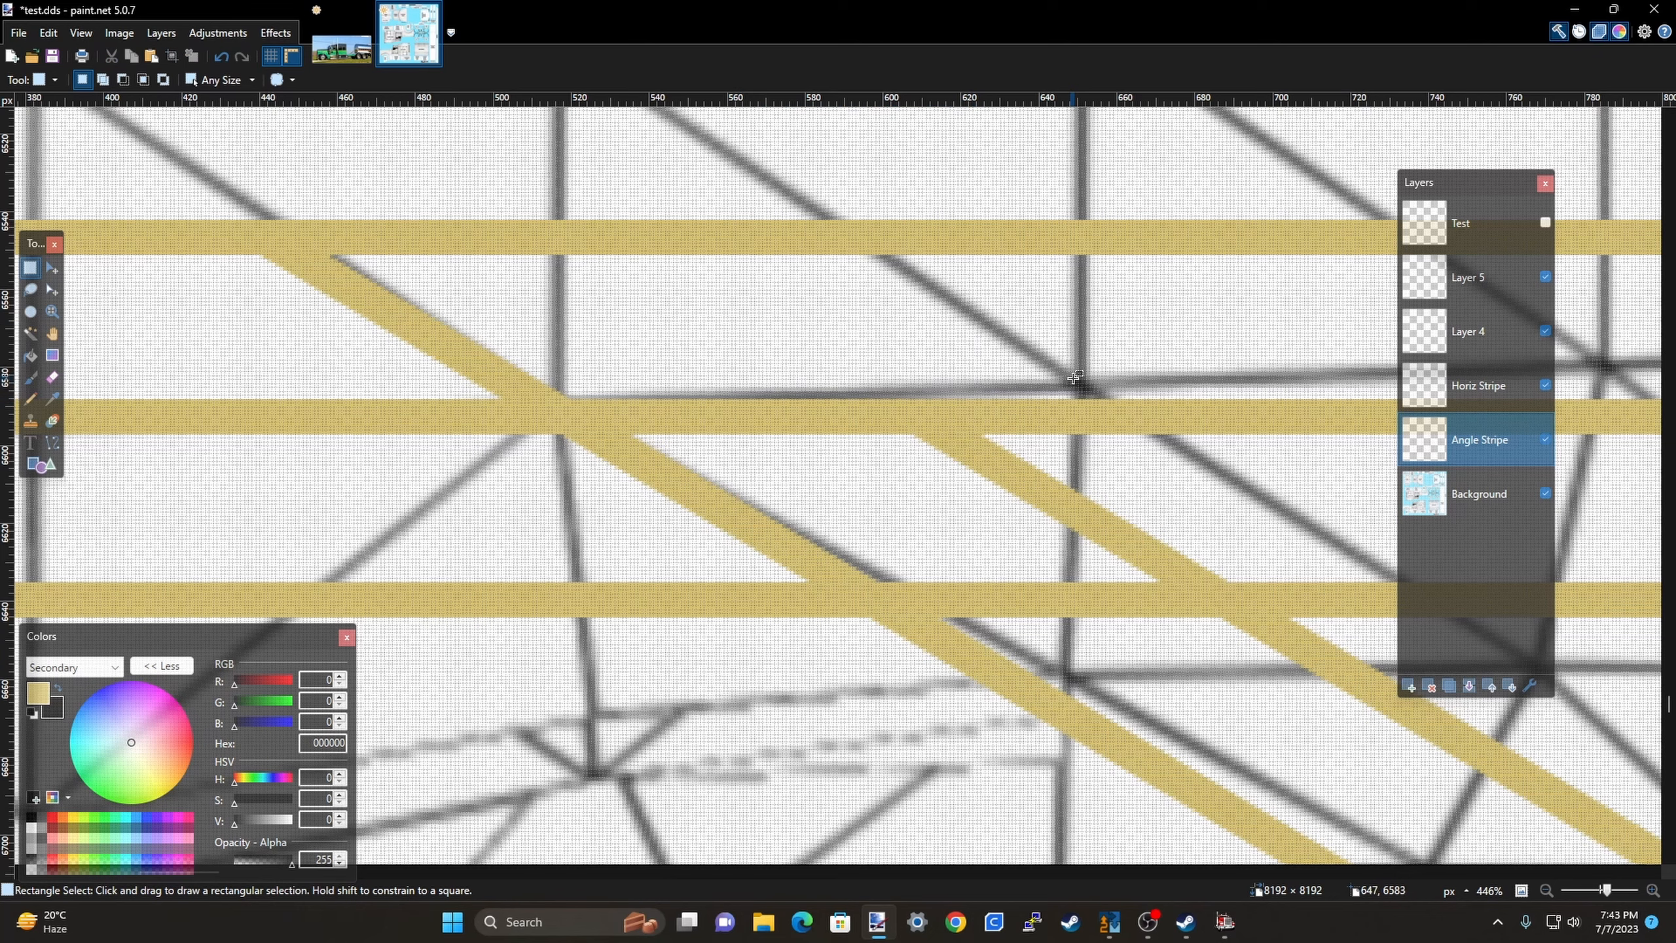
On the Horiz Stripe layer, lasso and erase the third stripe's part in front of the upper angled line, flush with that line's outer edge.
scroll(1009, 394, "down", 2)
scroll(779, 402, "down", 2)
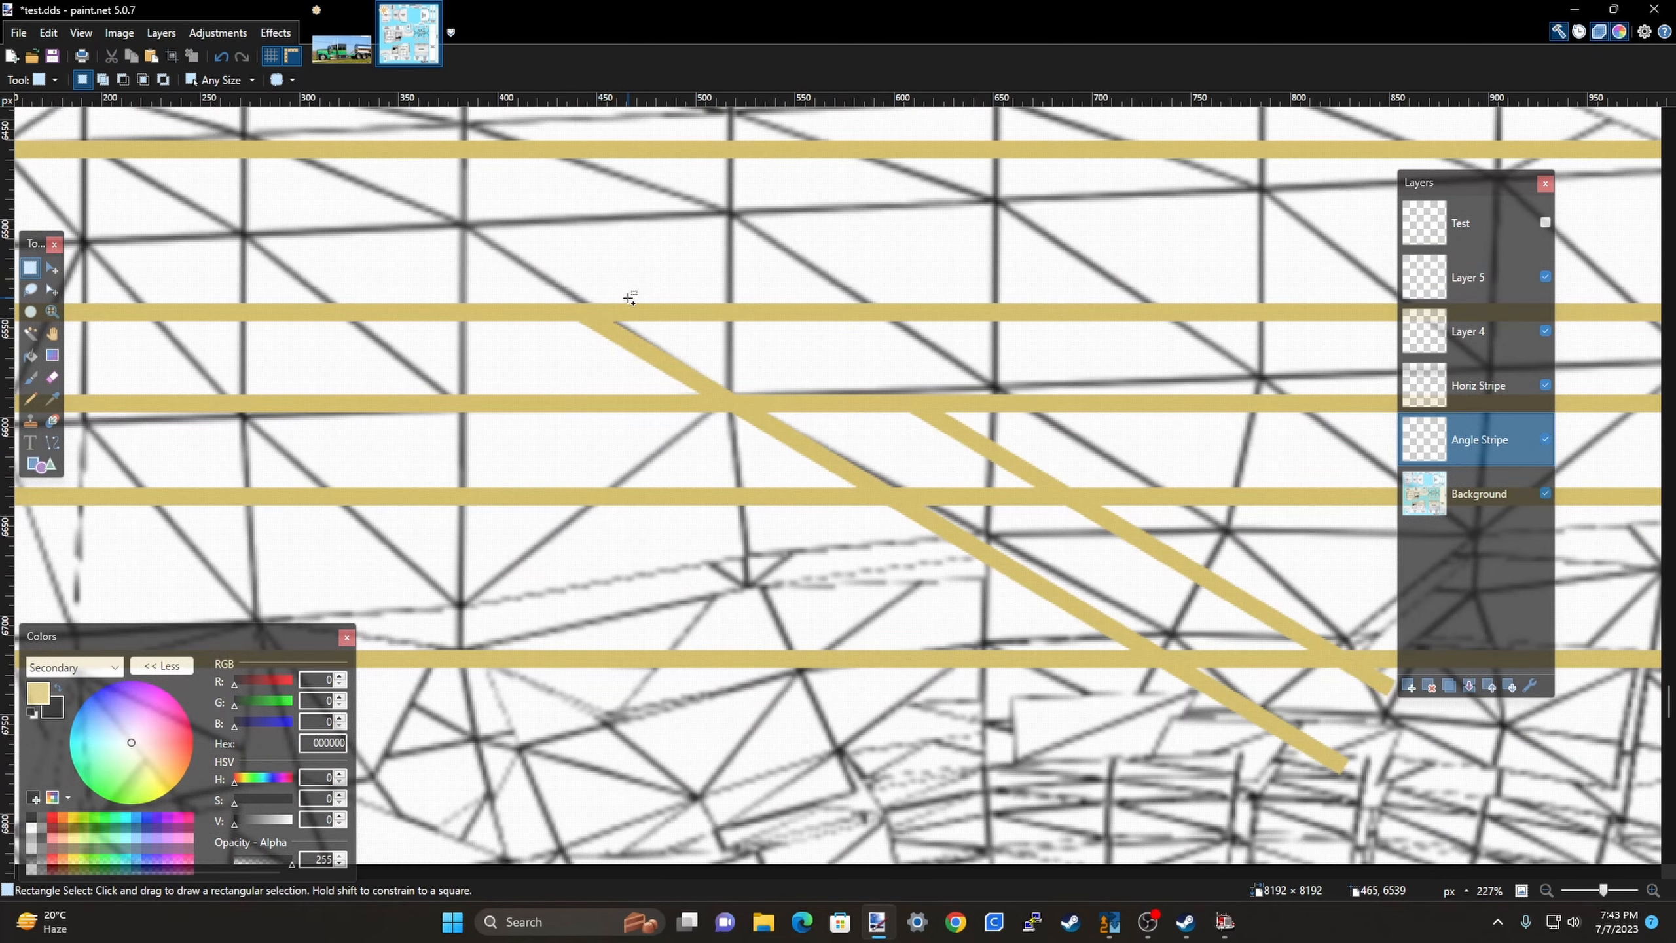
left_click(1486, 389)
key("s")
scroll(912, 423, "up", 5)
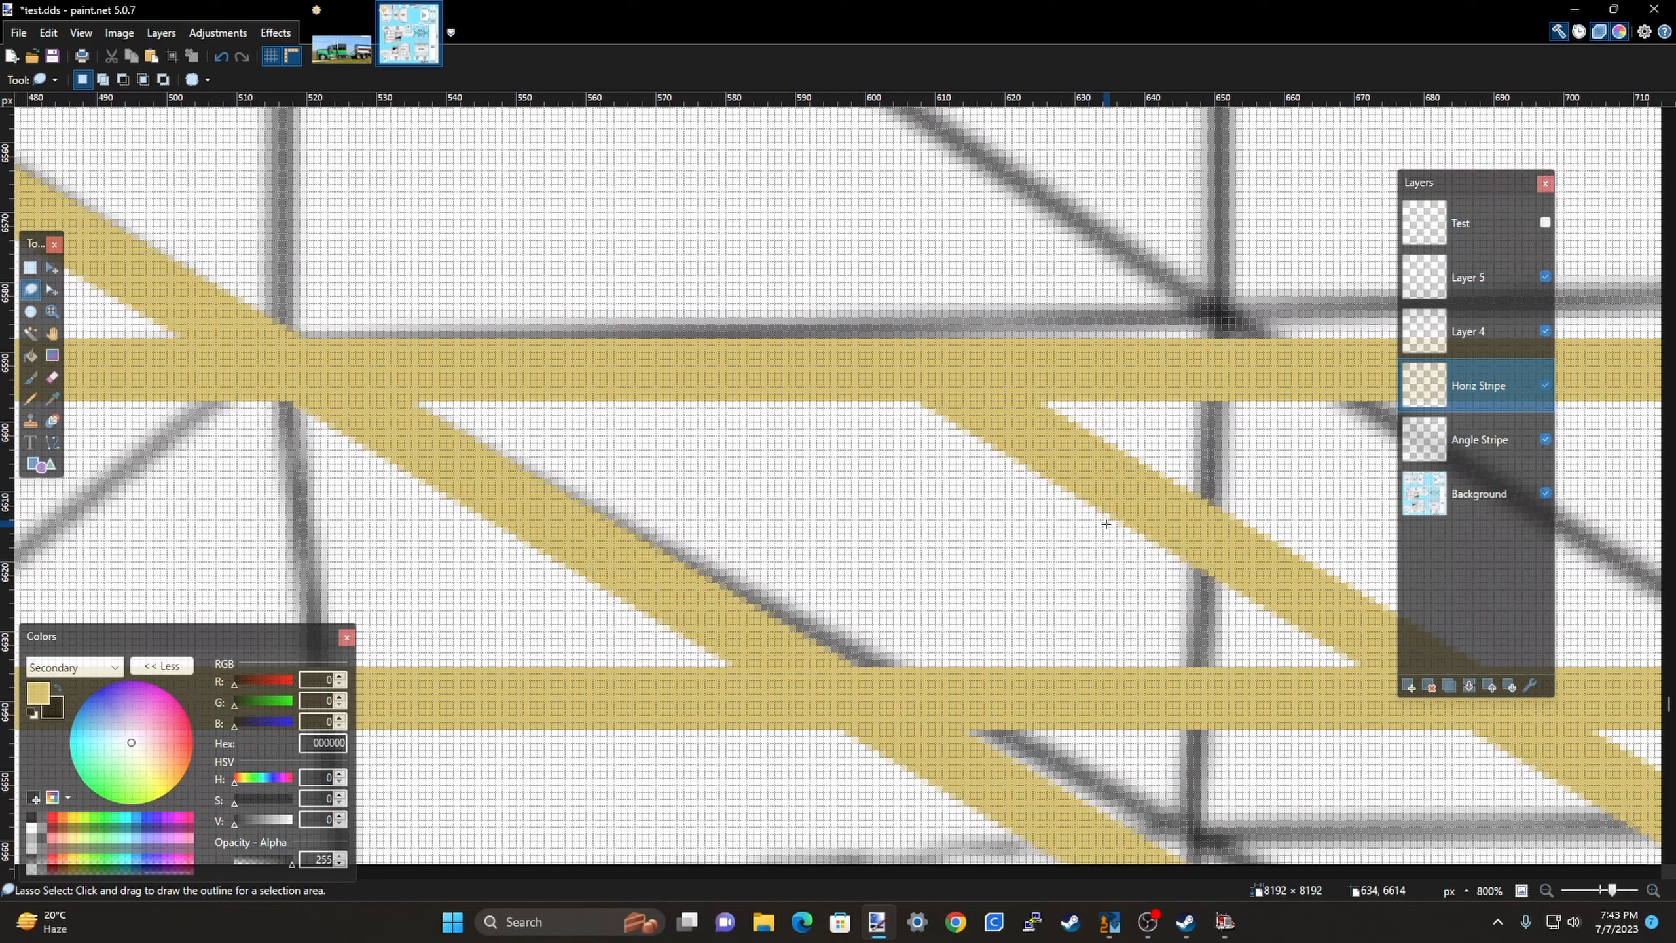
mouse_move(1115, 527)
left_mouse_down()
mouse_move(921, 493)
mouse_move(833, 444)
mouse_move(777, 398)
mouse_move(759, 307)
left_mouse_up()
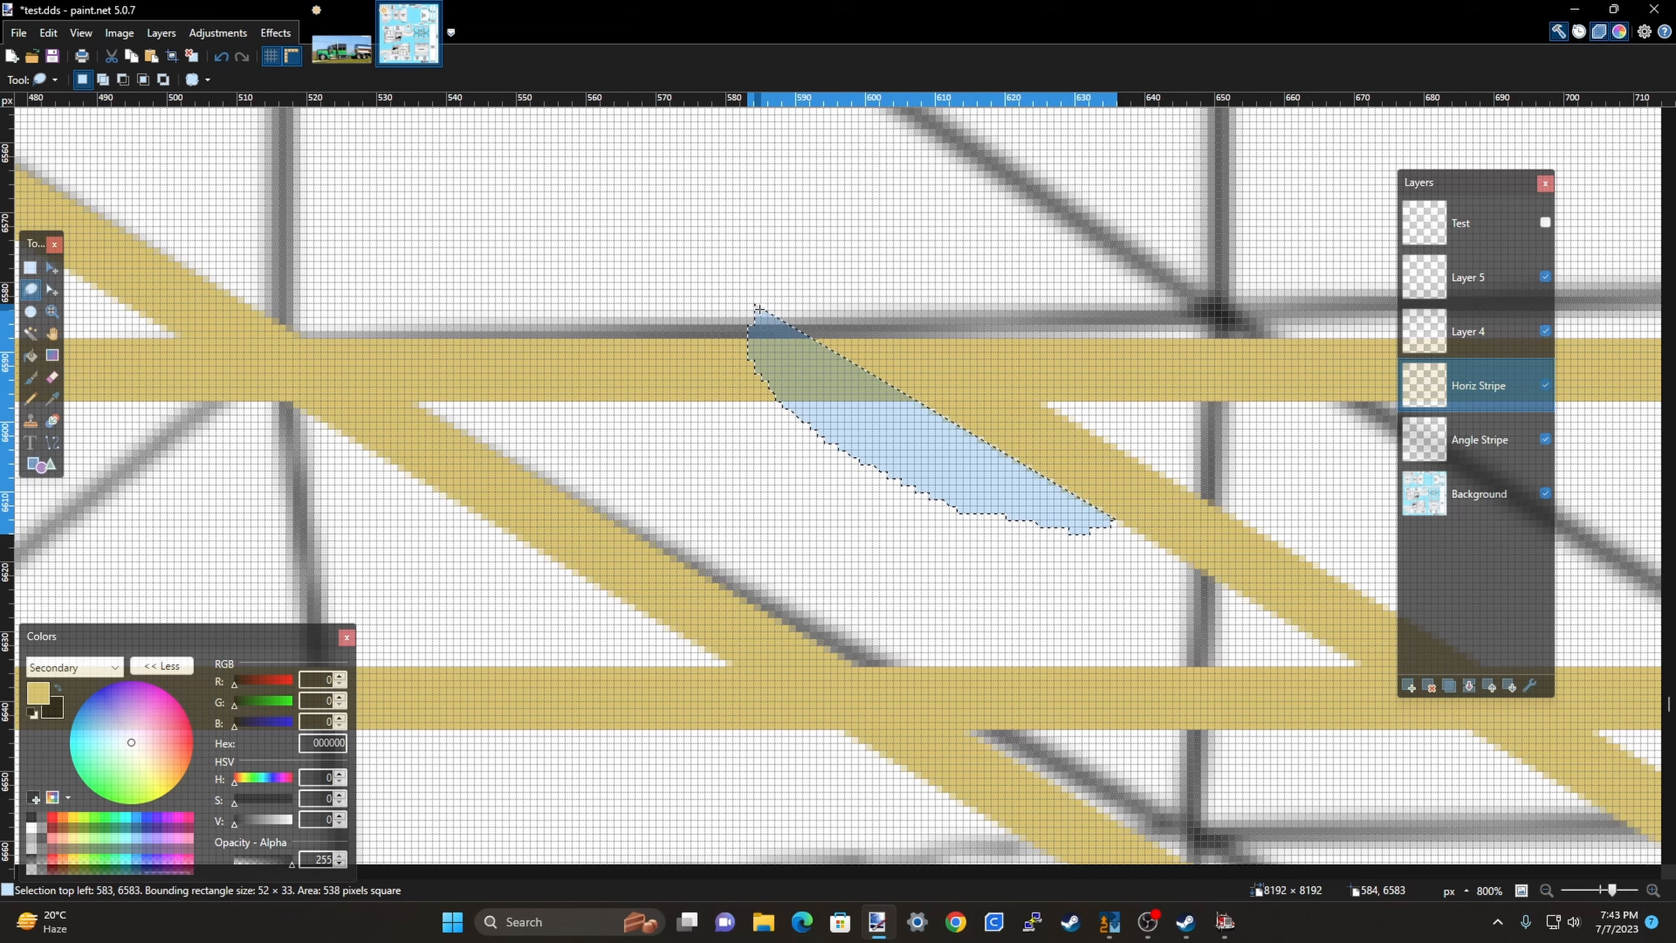
key("Delete")
scroll(818, 406, "down", 3)
mouse_move(818, 406)
left_mouse_down()
mouse_move(764, 329)
mouse_move(660, 322)
mouse_move(635, 360)
mouse_move(721, 436)
left_mouse_up()
key("Delete")
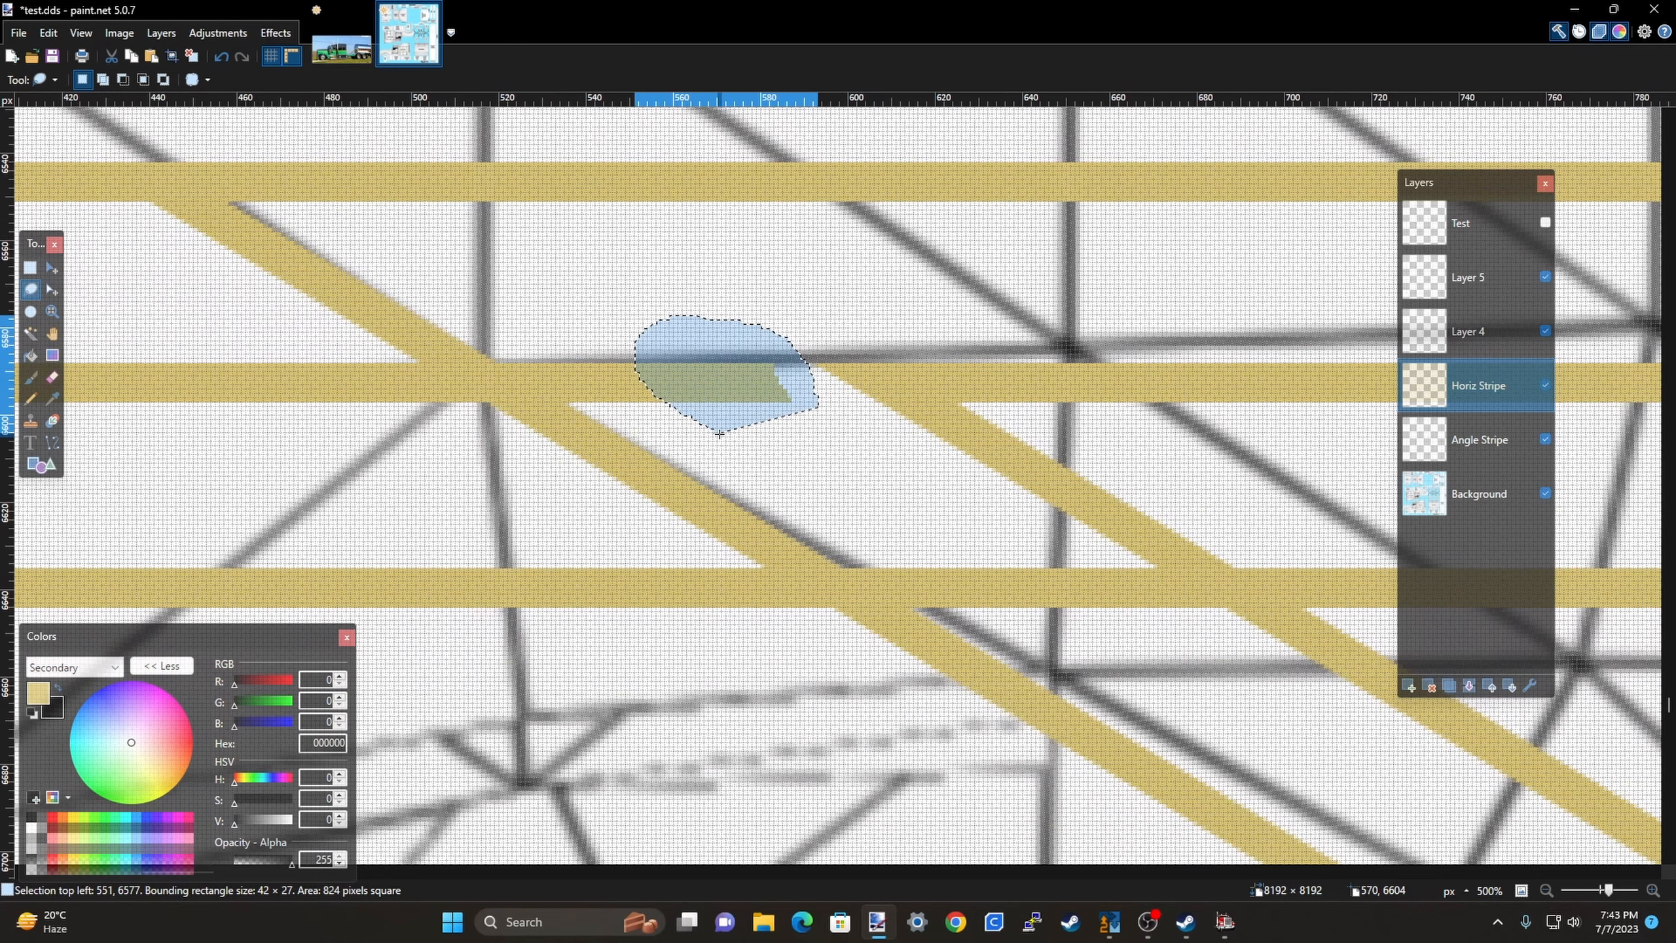
key("ctrl+d")
Erase the remaining stub of the third horizontal stripe up to the edge of the lower angled line.
scroll(693, 428, "down", 3)
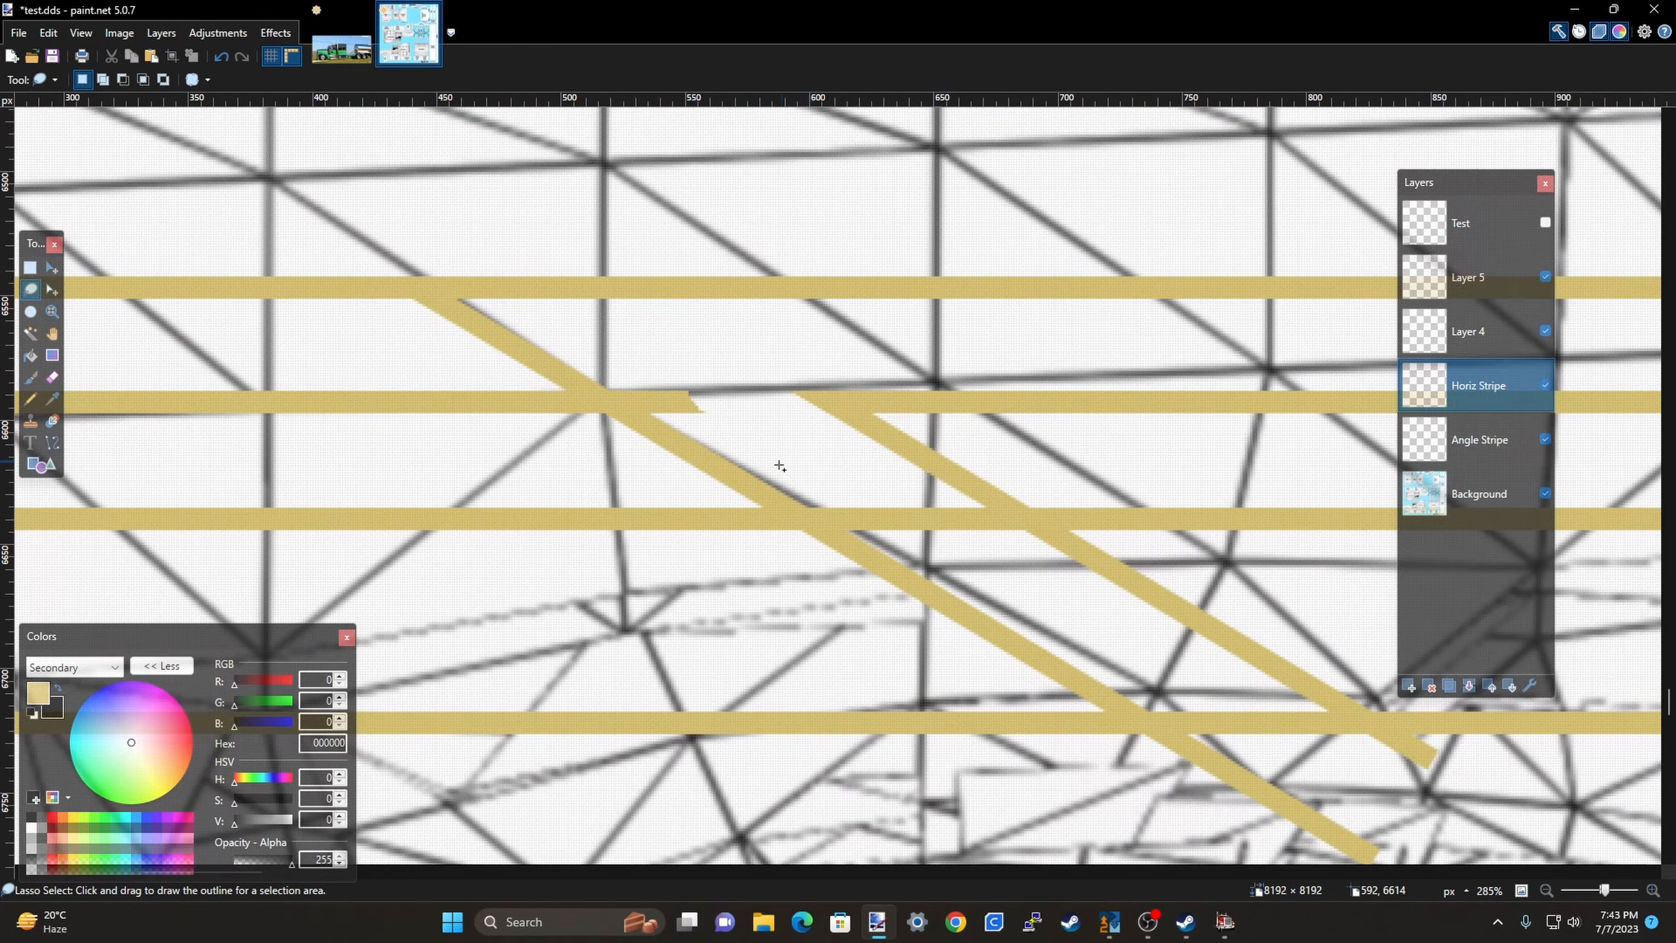
scroll(618, 427, "up", 2)
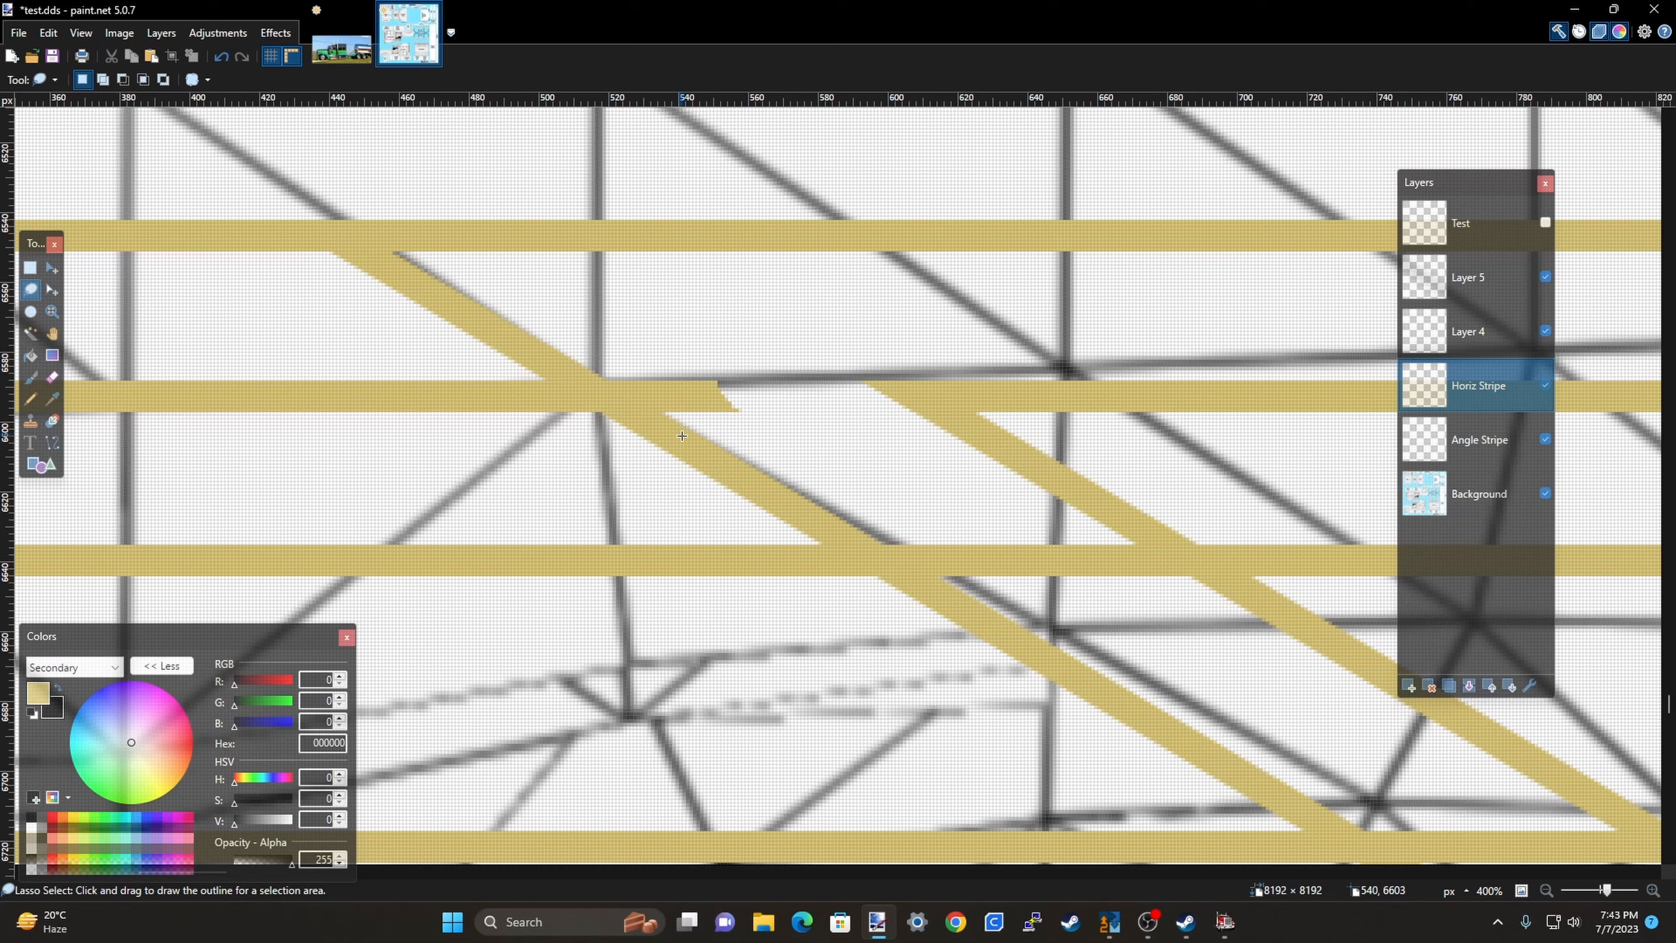
mouse_move(681, 436)
left_mouse_down()
mouse_move(737, 430)
mouse_move(735, 394)
mouse_move(723, 453)
mouse_move(769, 459)
mouse_move(779, 396)
mouse_move(706, 347)
mouse_move(561, 357)
left_mouse_up()
left_click(750, 433)
key("Delete")
left_click(555, 367)
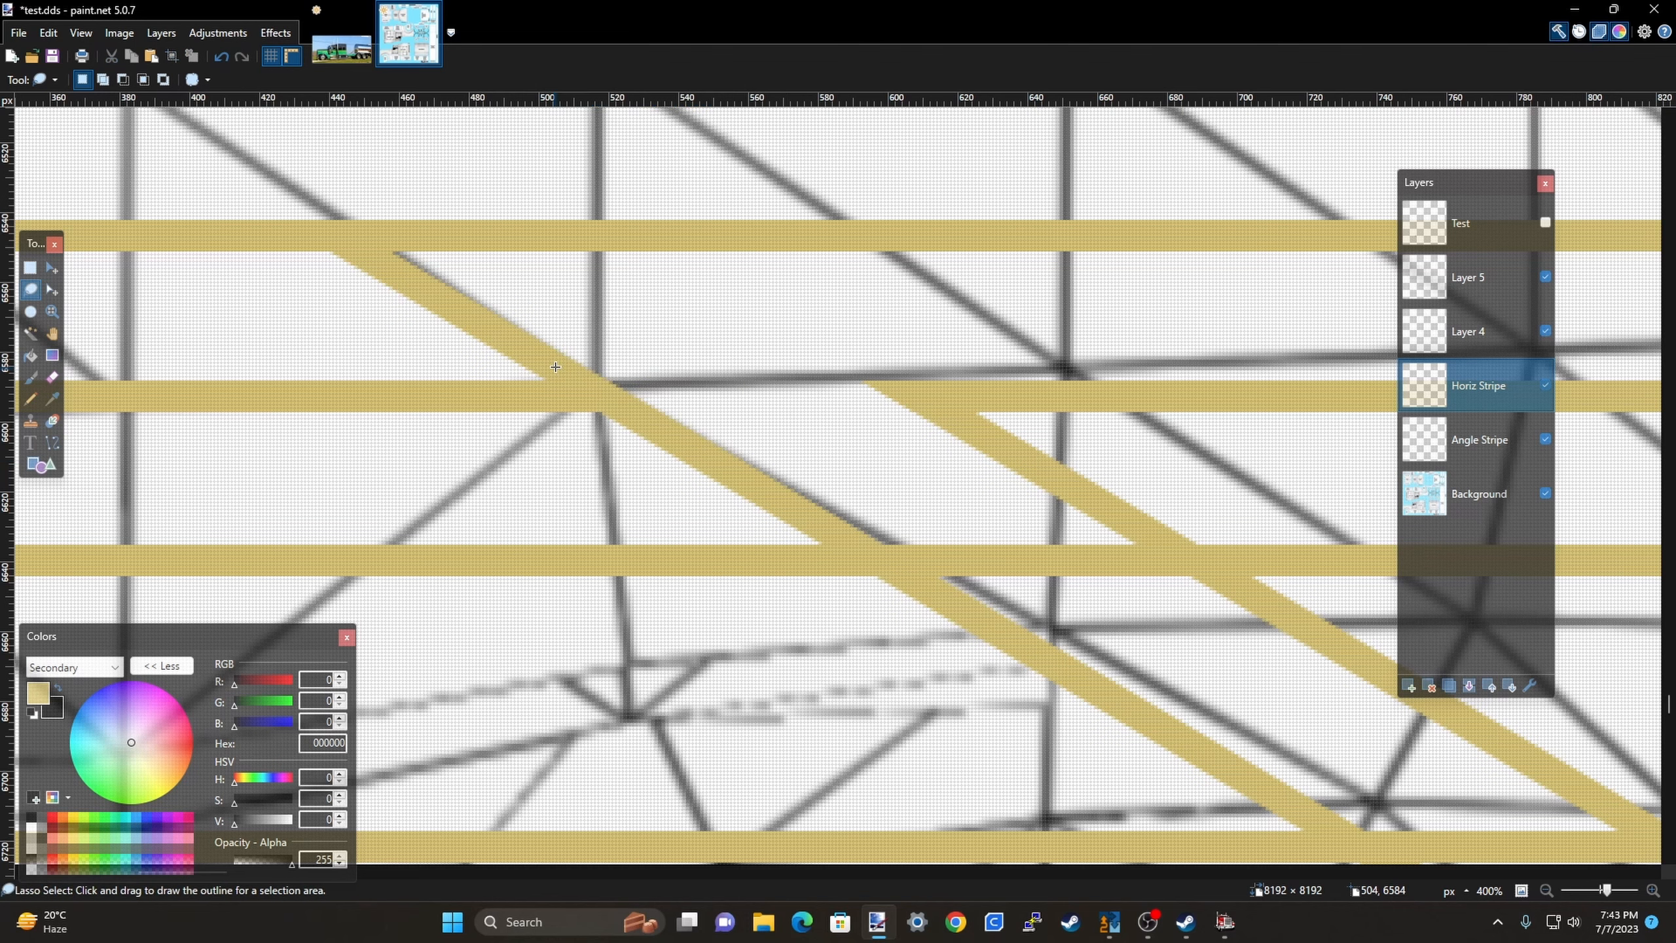
Lasso and erase the fourth horizontal stripe's segment between the two angled lines, flush with both of their edges.
scroll(728, 430, "down", 3)
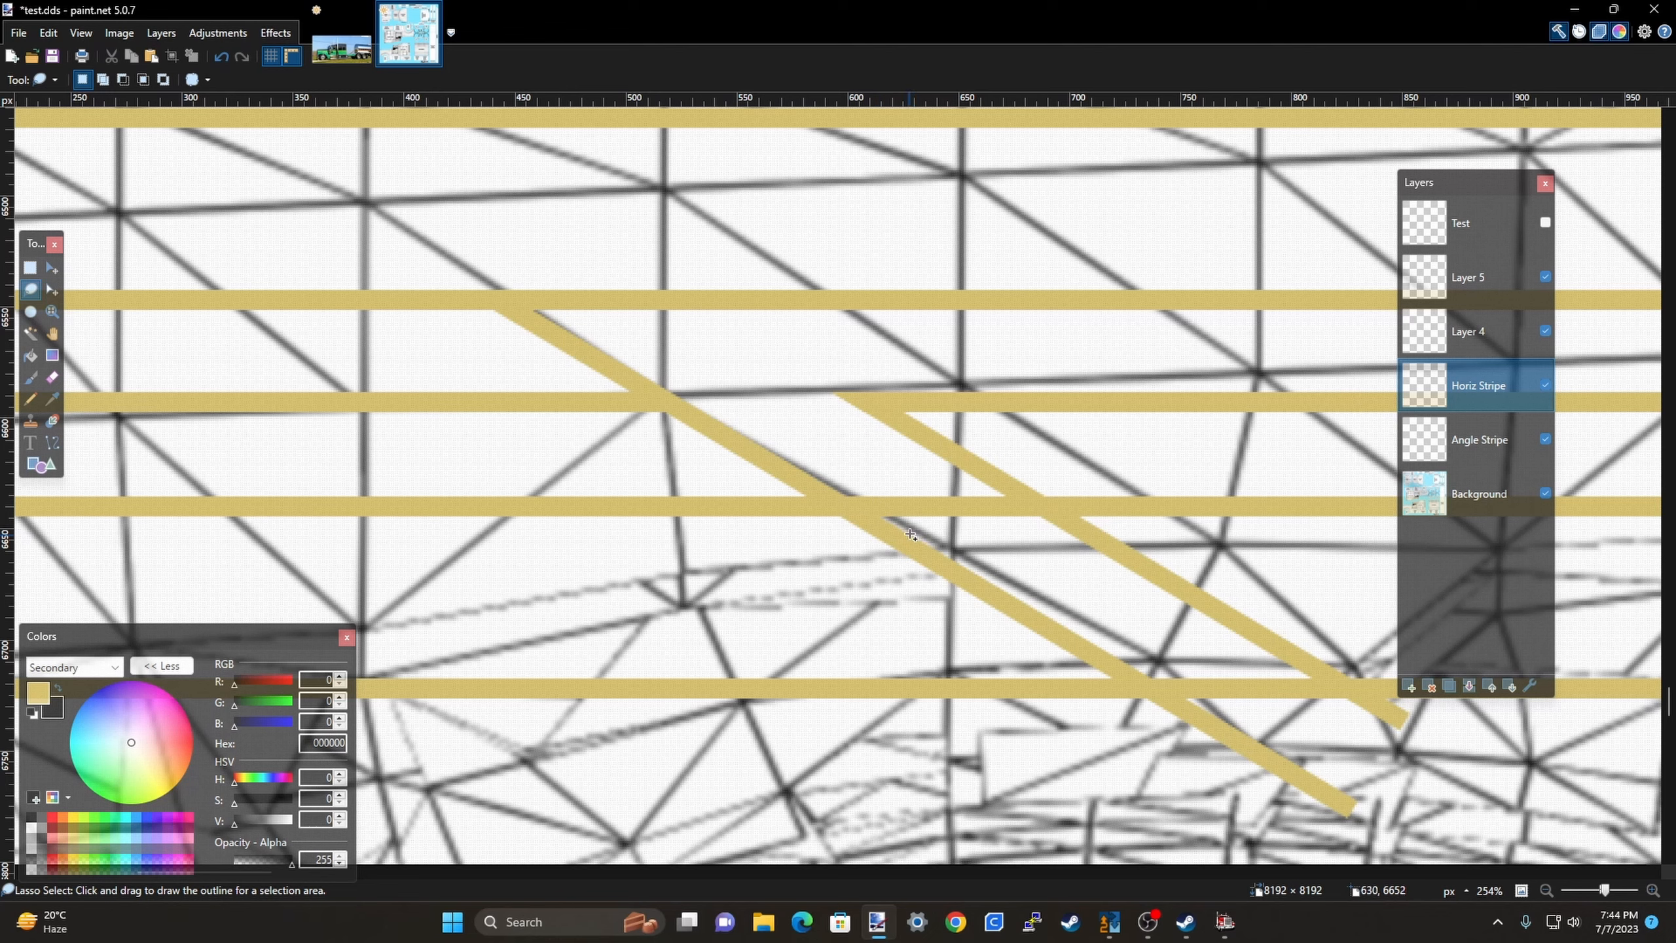
scroll(907, 530, "up", 3)
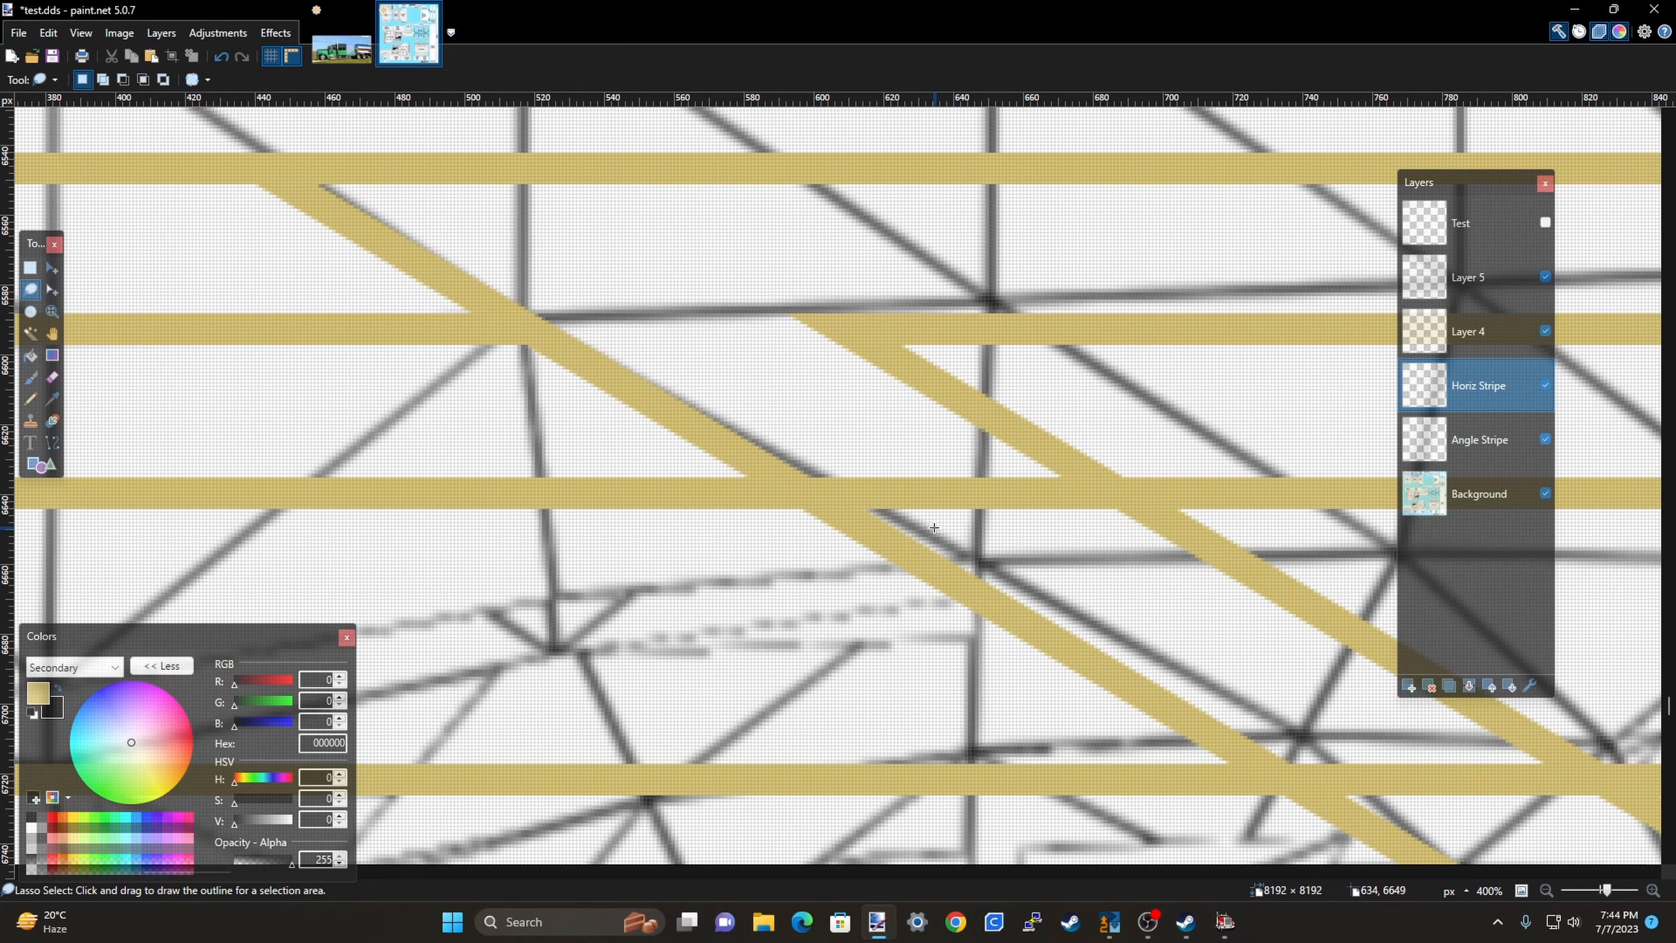
mouse_move(893, 534)
left_mouse_down()
mouse_move(920, 470)
mouse_move(796, 435)
mouse_move(762, 457)
left_mouse_up()
key("Delete")
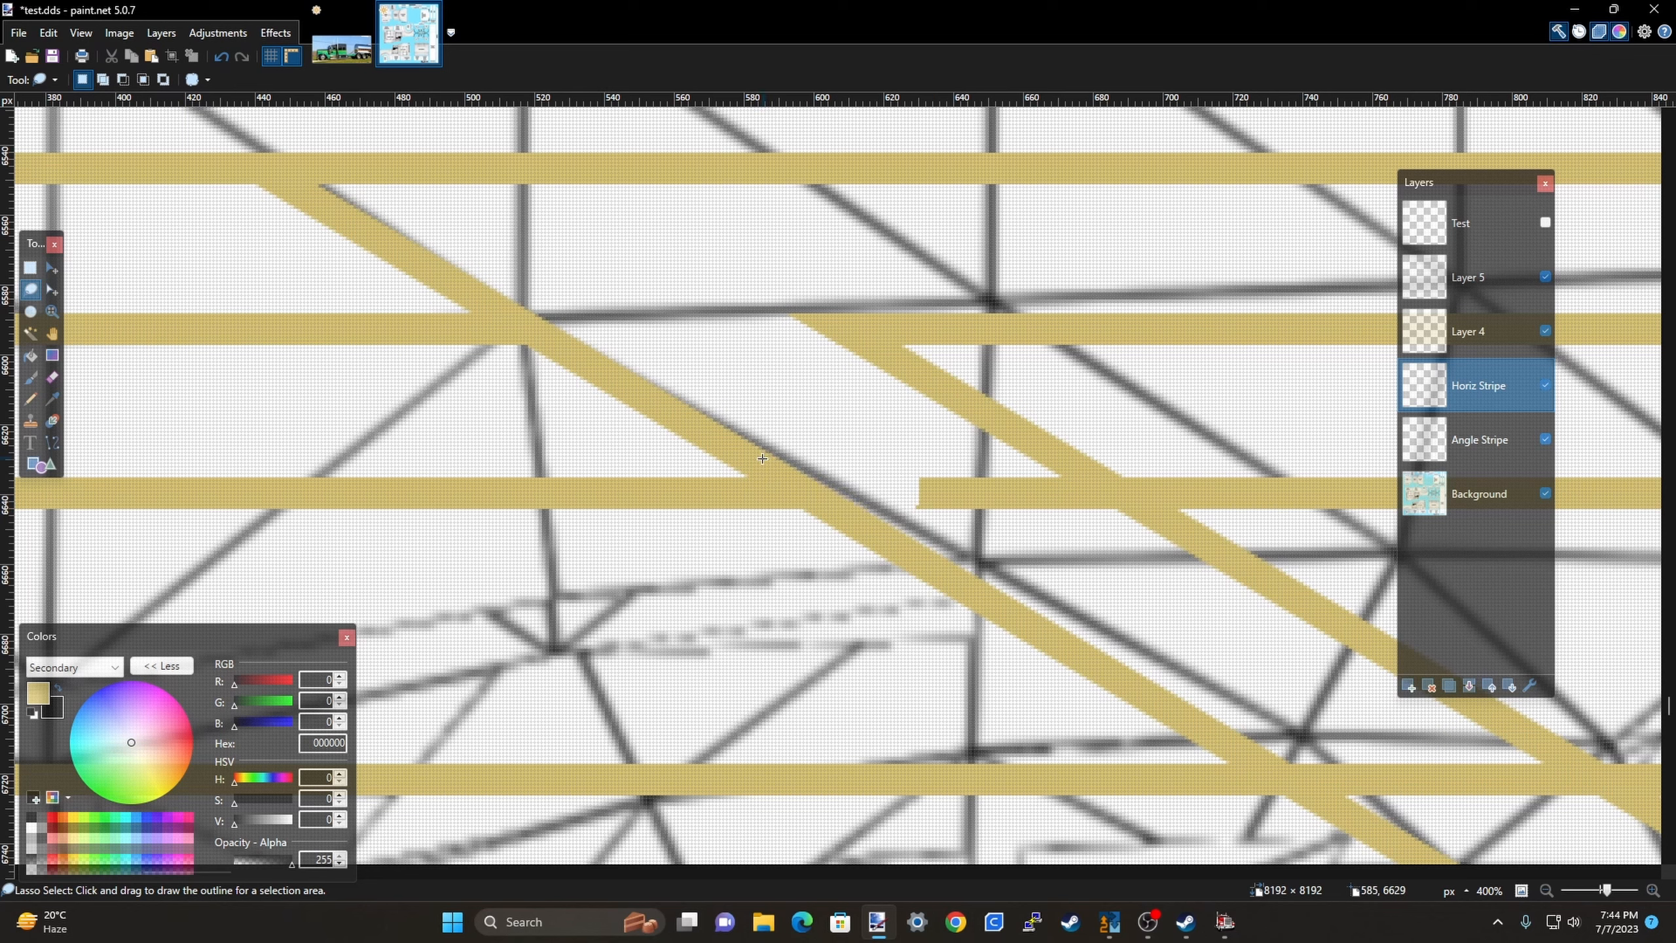
scroll(778, 504, "up", 5)
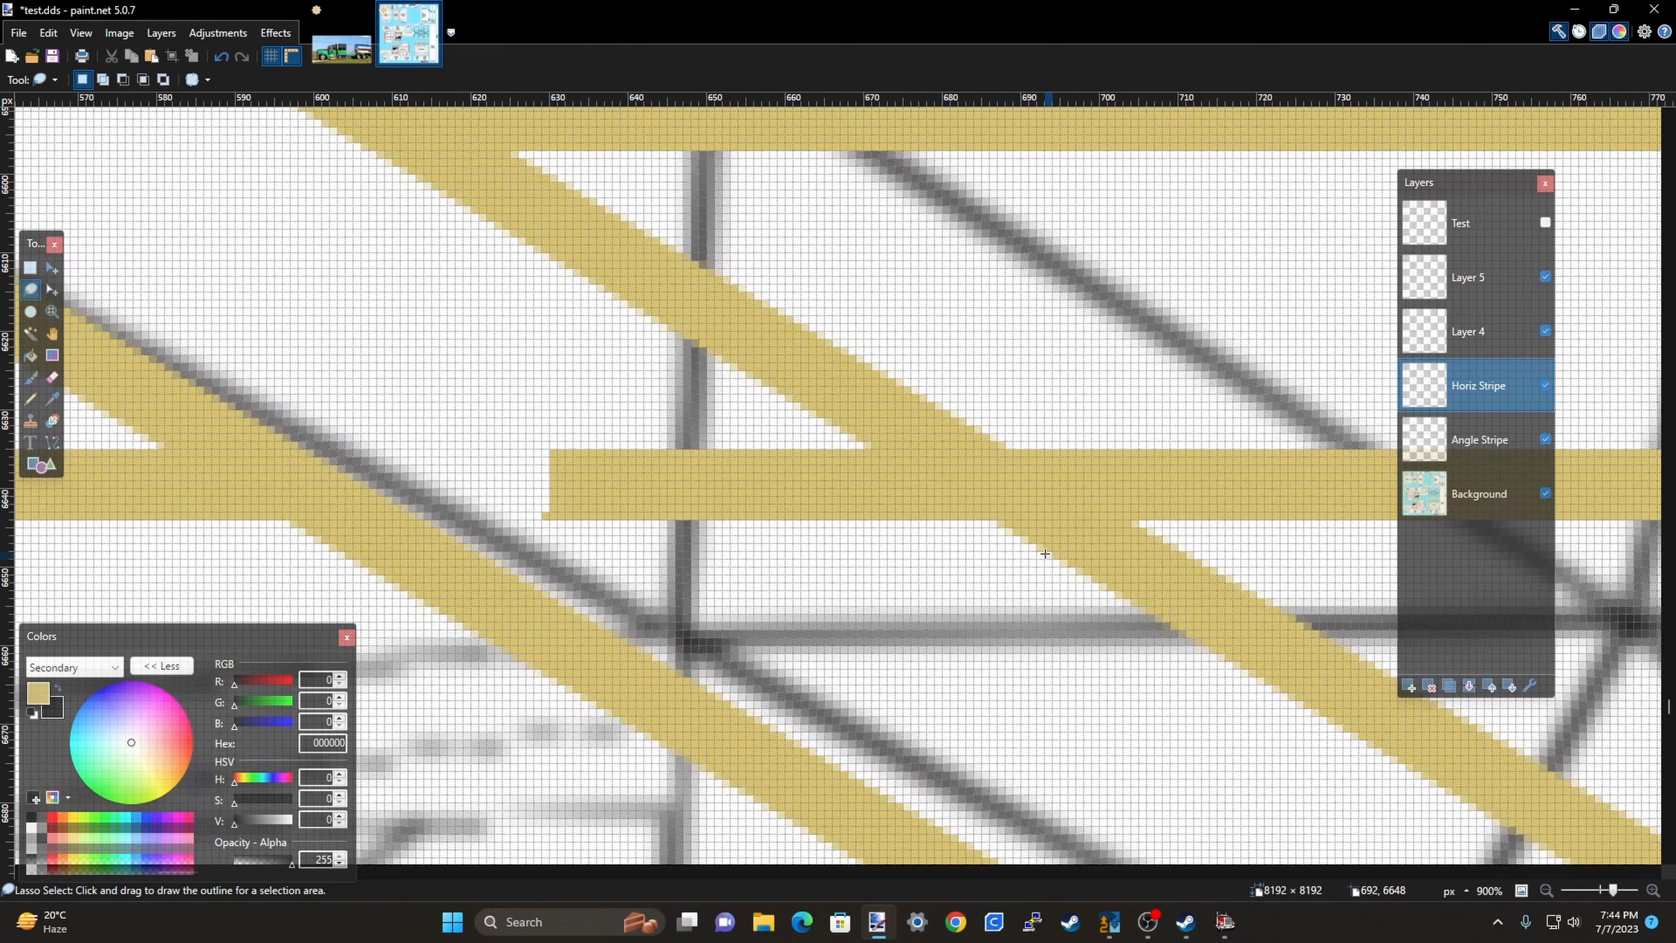
mouse_move(1060, 559)
left_mouse_down()
mouse_move(581, 560)
mouse_move(589, 543)
left_mouse_up()
left_click(589, 543)
mouse_move(1094, 543)
left_mouse_down()
mouse_move(907, 590)
mouse_move(721, 590)
mouse_move(504, 544)
mouse_move(499, 455)
mouse_move(581, 320)
left_mouse_up()
left_click(602, 318)
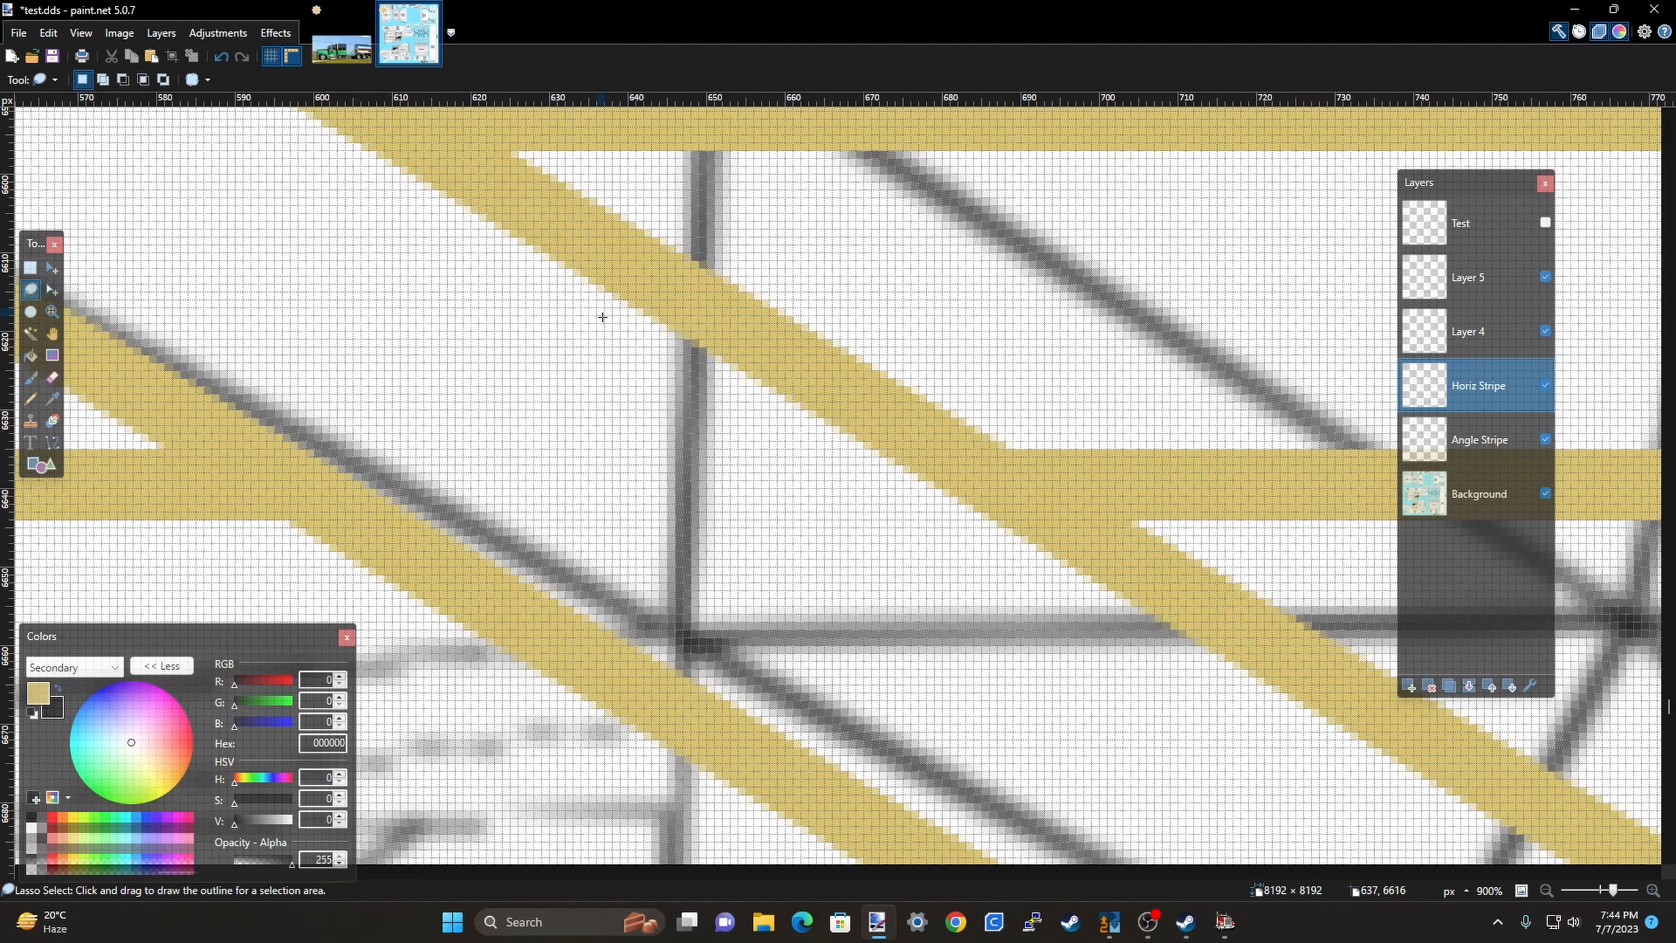
Examine the lower angled ends of the hood stripes in the Idea.jpg reference photo and return to test.dds.
scroll(496, 348, "down", 10)
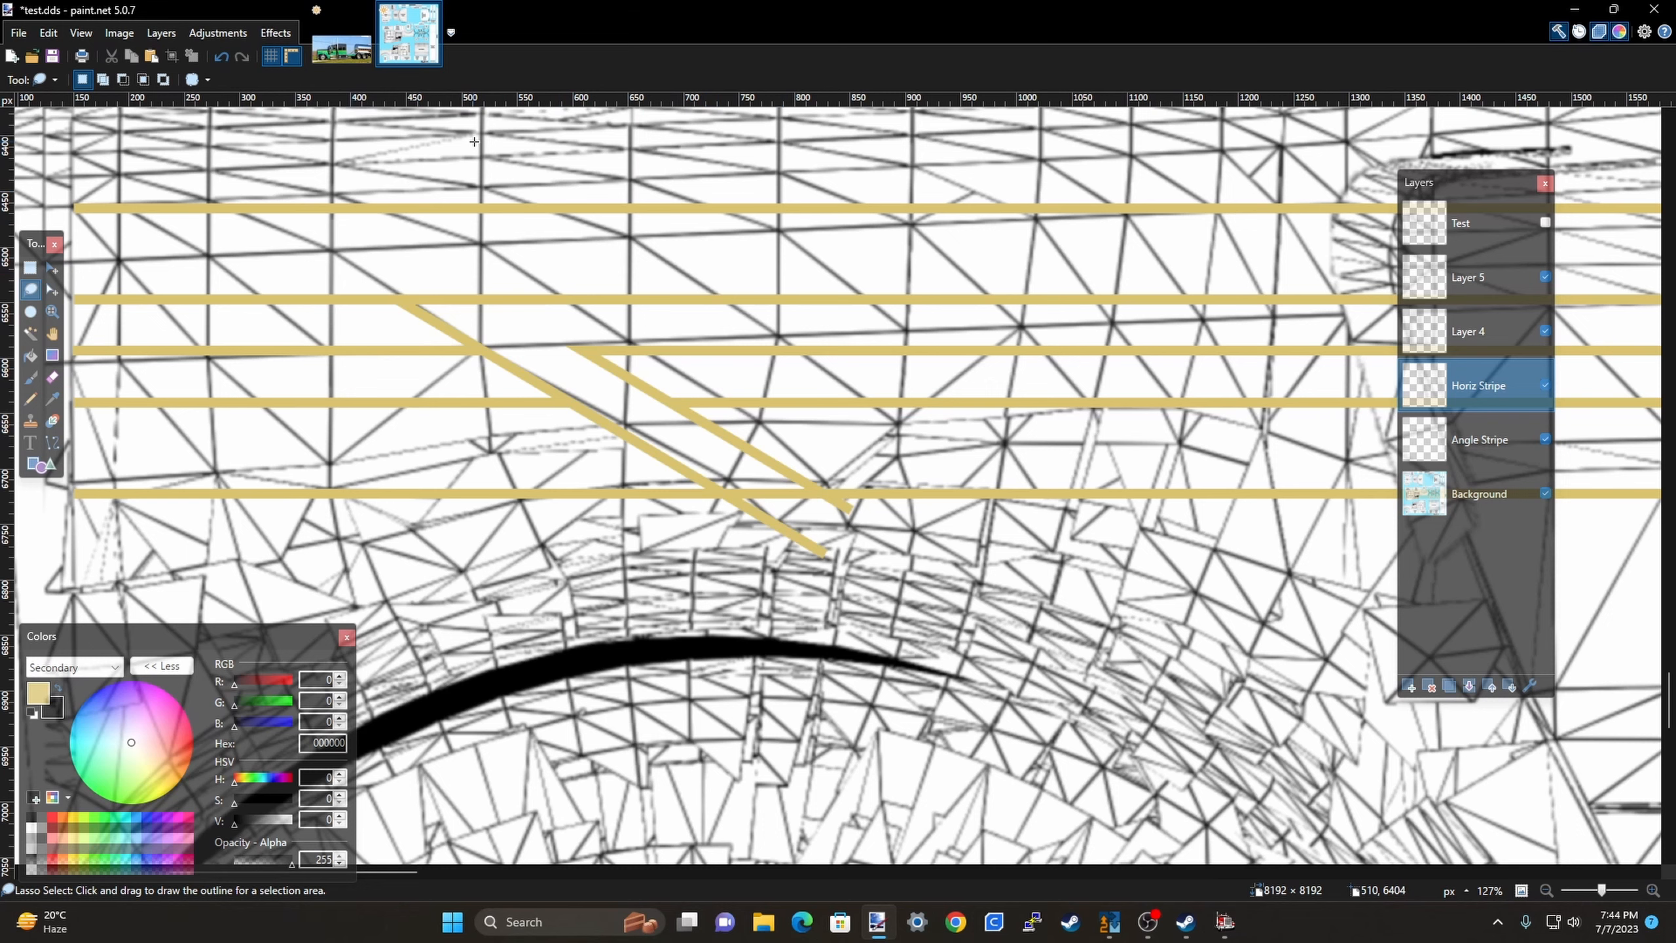
left_click(341, 50)
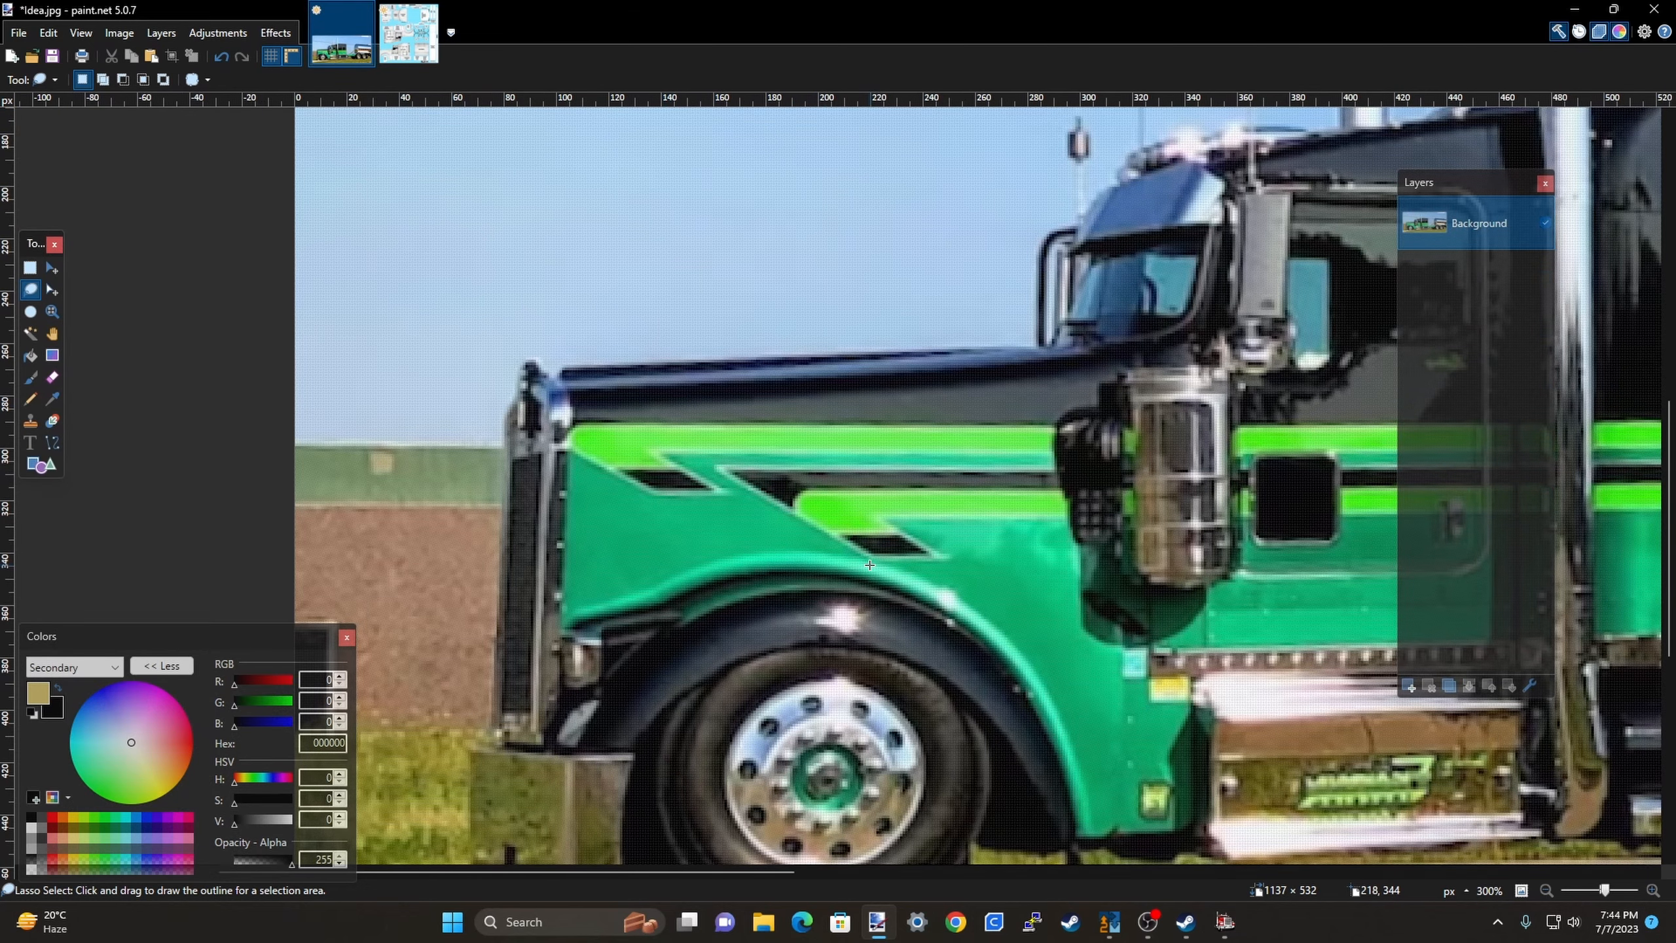
left_click(416, 40)
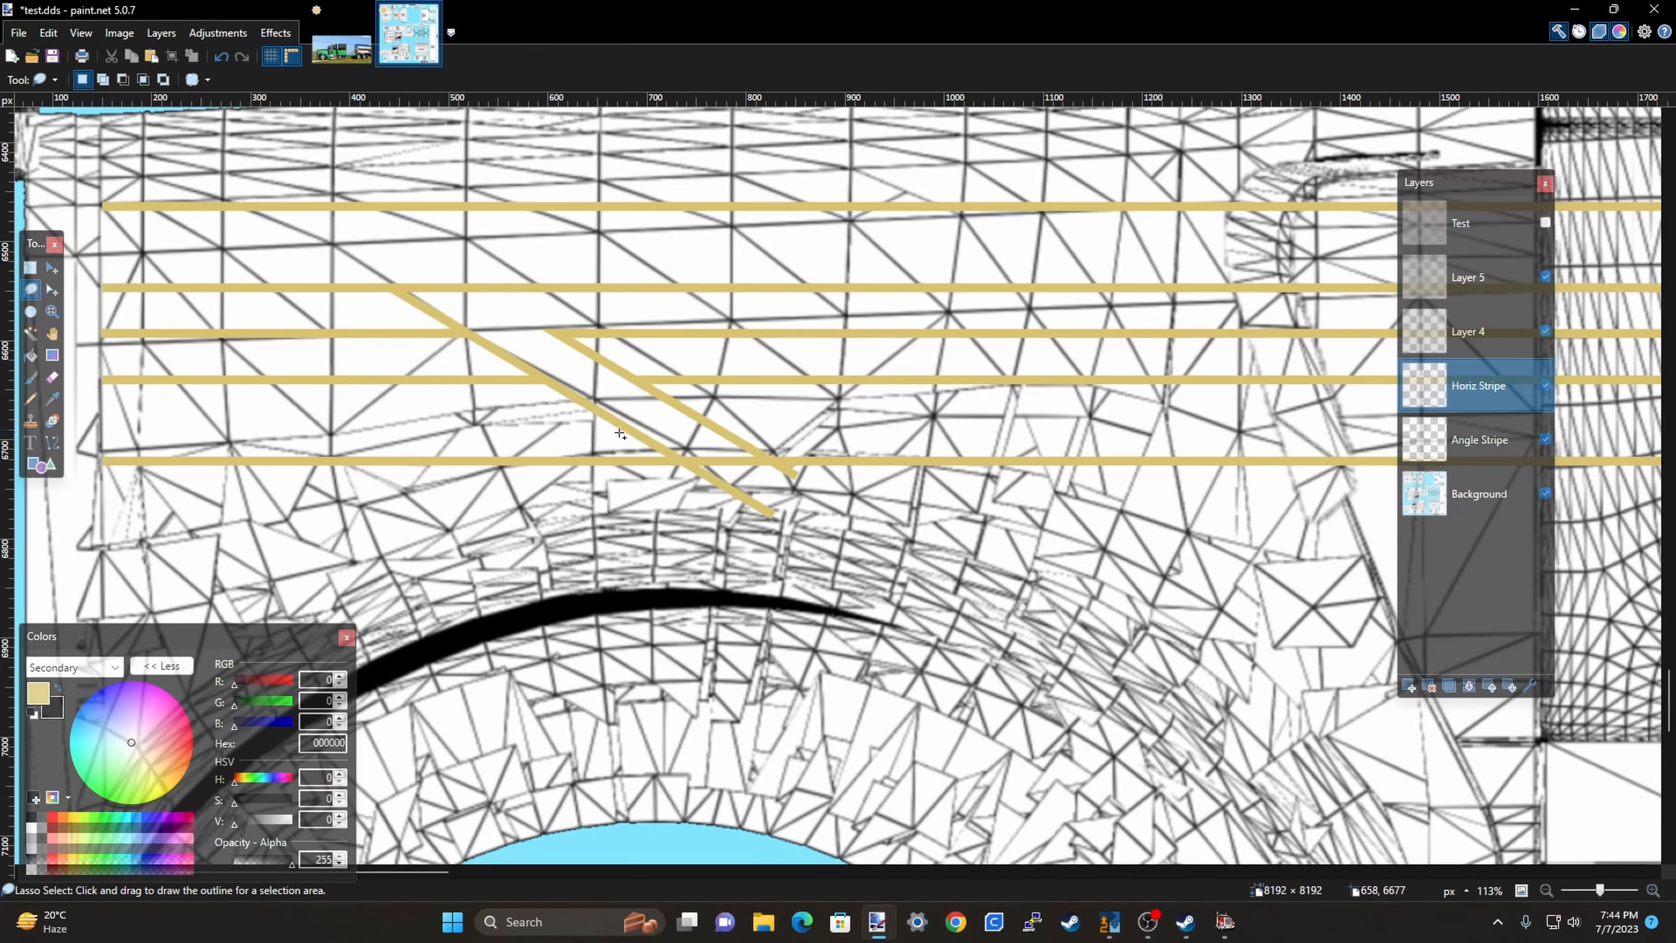
On the Horiz Stripe layer, lasso and erase the lowest horizontal stripe's segment between the two angled lines, flush with their edges.
scroll(620, 434, "up", 3)
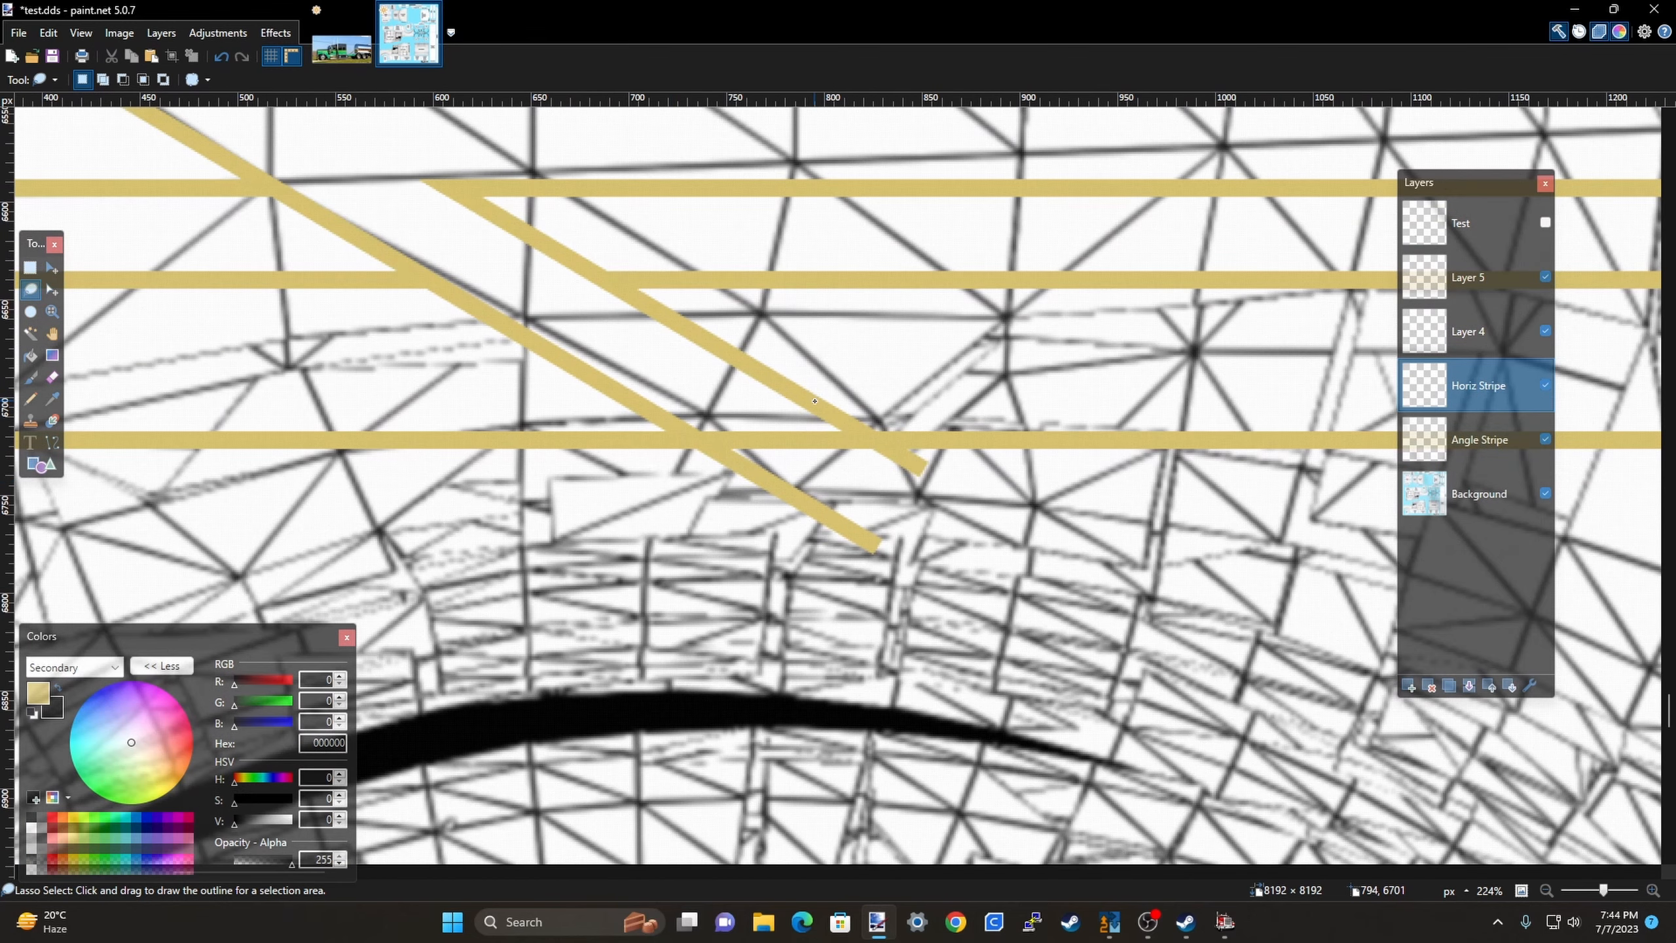
mouse_move(814, 400)
left_mouse_down()
mouse_move(891, 452)
mouse_move(877, 479)
mouse_move(818, 470)
mouse_move(727, 415)
left_mouse_up()
key("Delete")
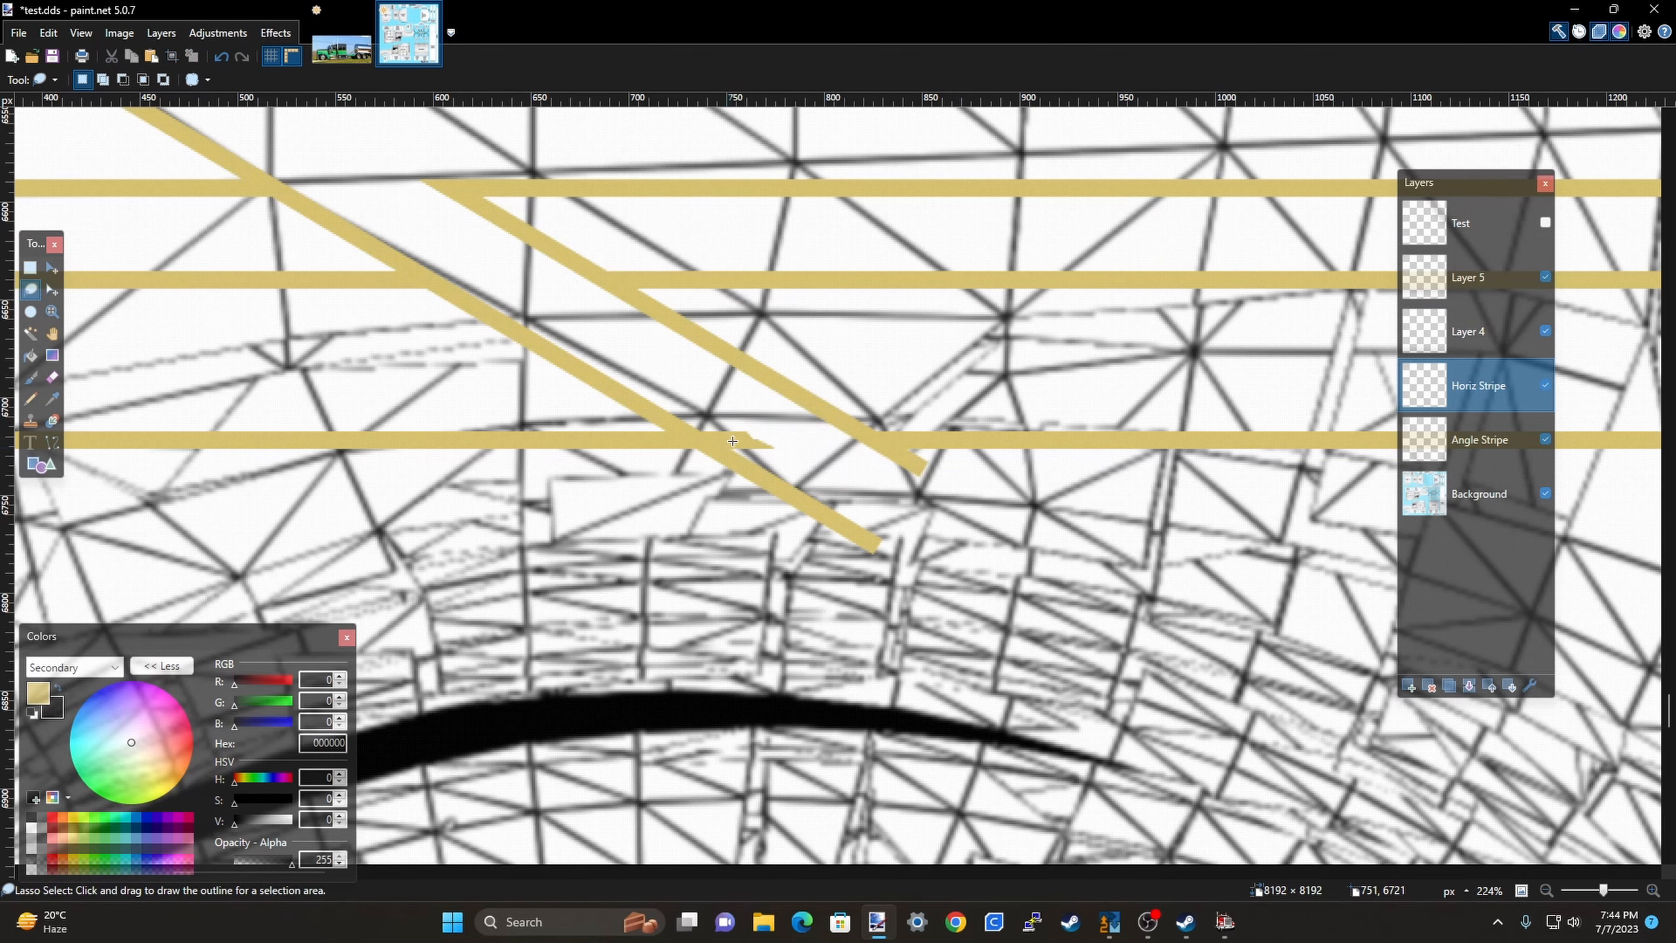
scroll(732, 442, "up", 3)
mouse_move(631, 401)
left_mouse_down()
mouse_move(741, 465)
mouse_move(826, 483)
mouse_move(836, 445)
mouse_move(701, 361)
left_mouse_up()
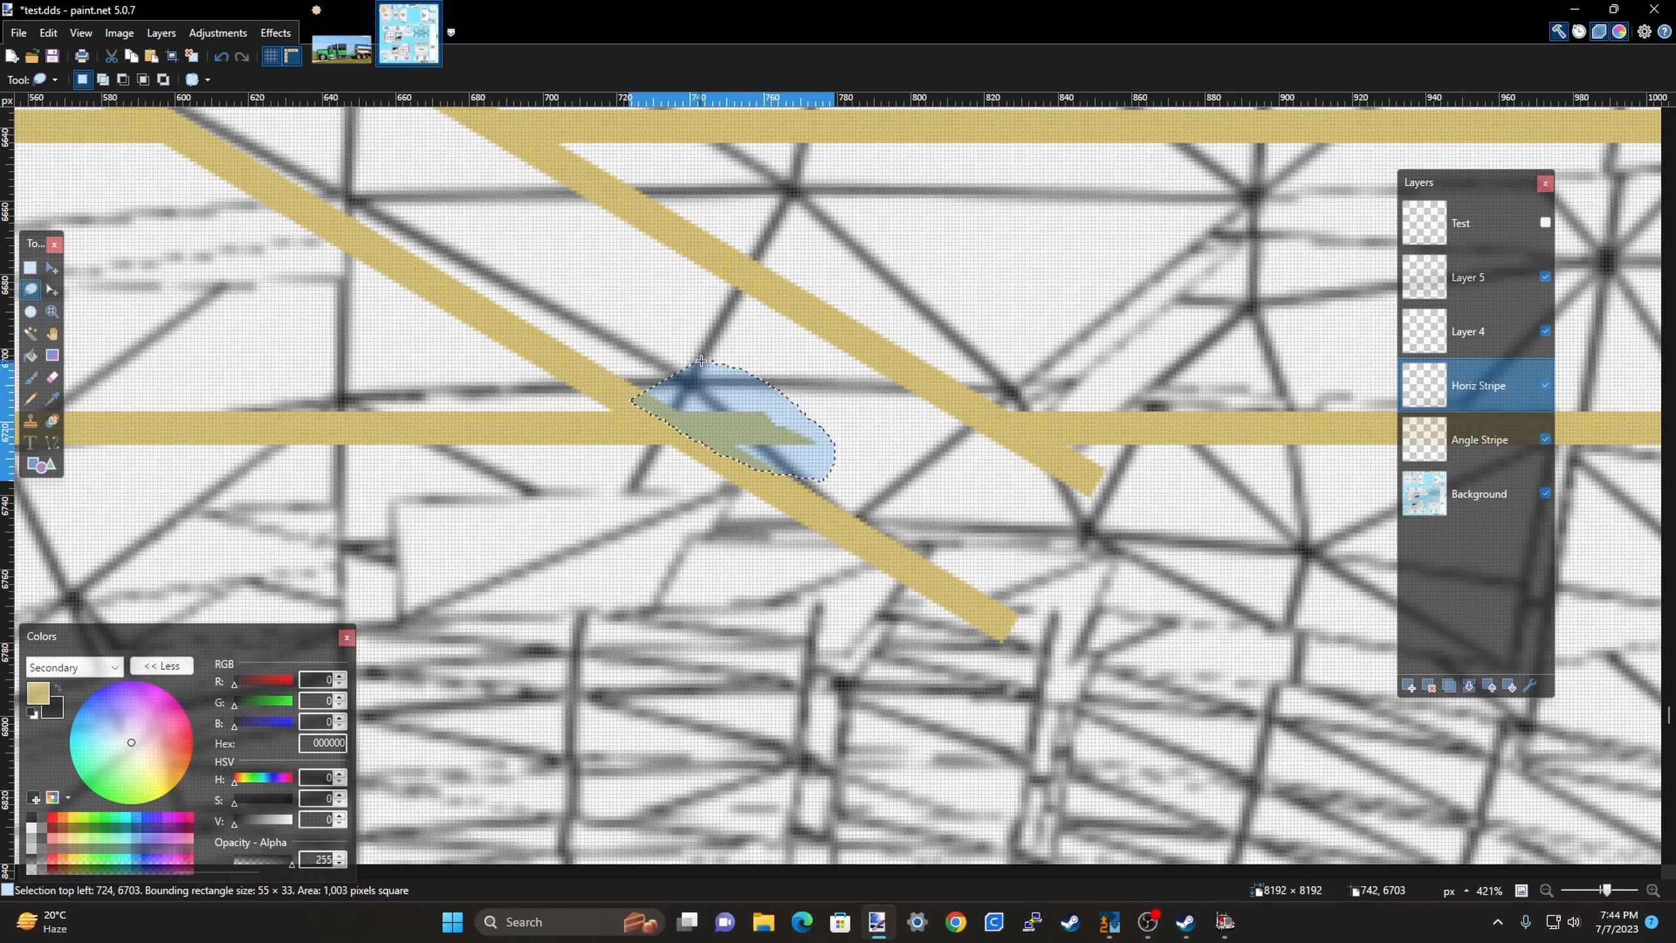
key("Delete")
scroll(874, 394, "down", 5)
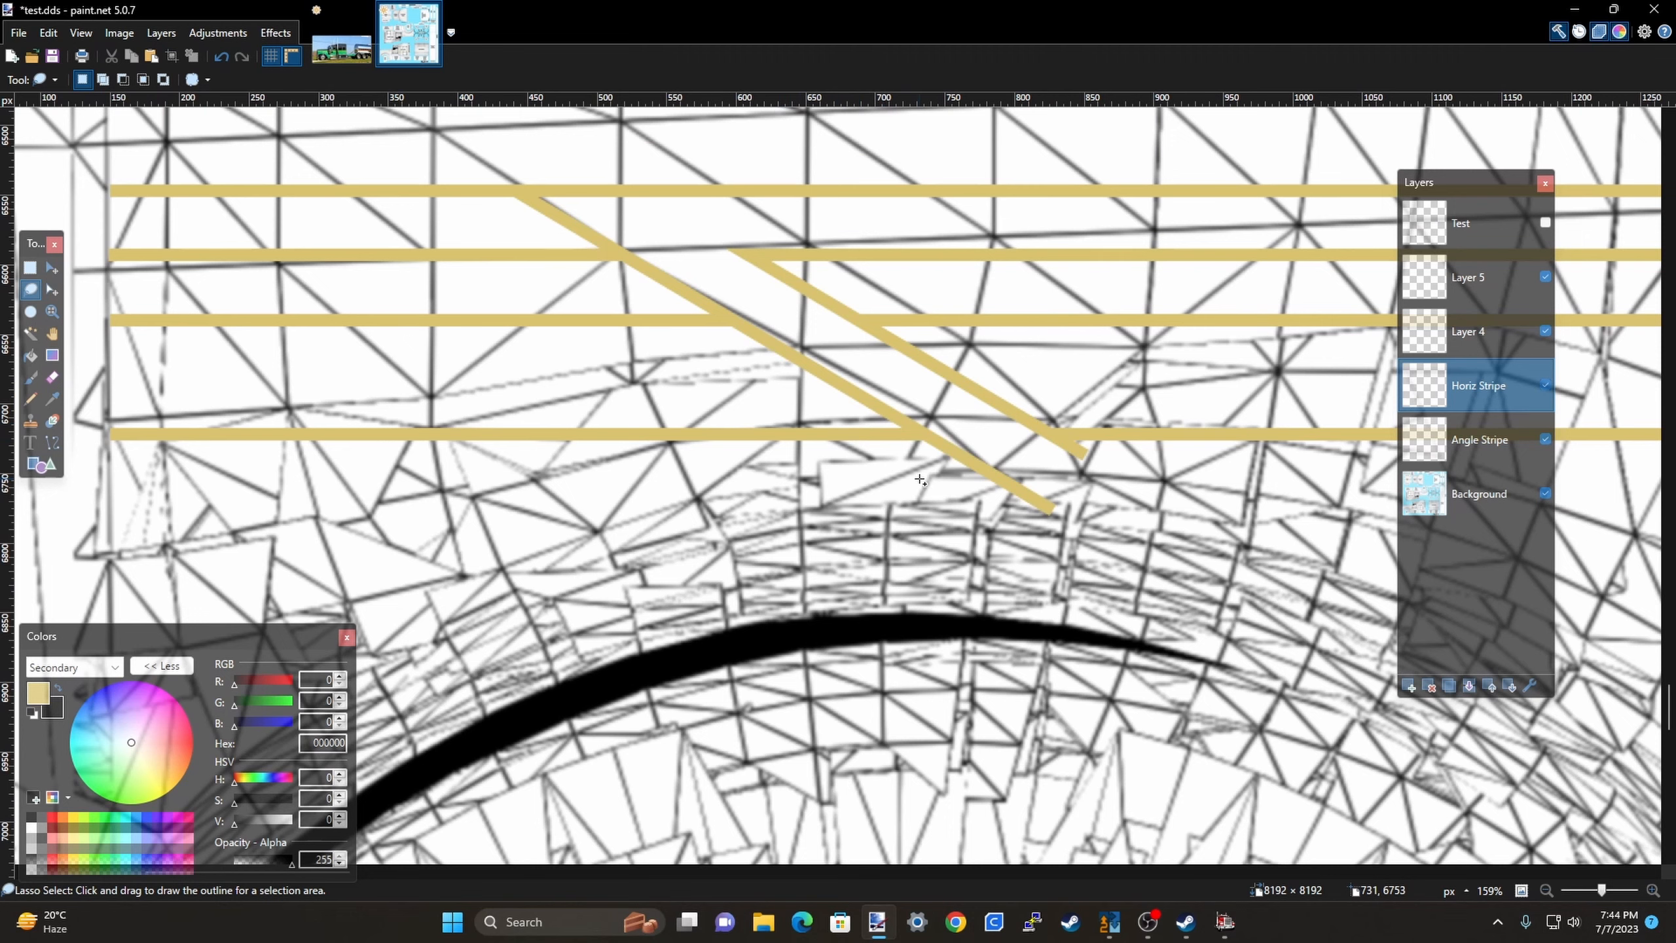
scroll(920, 480, "down", 2)
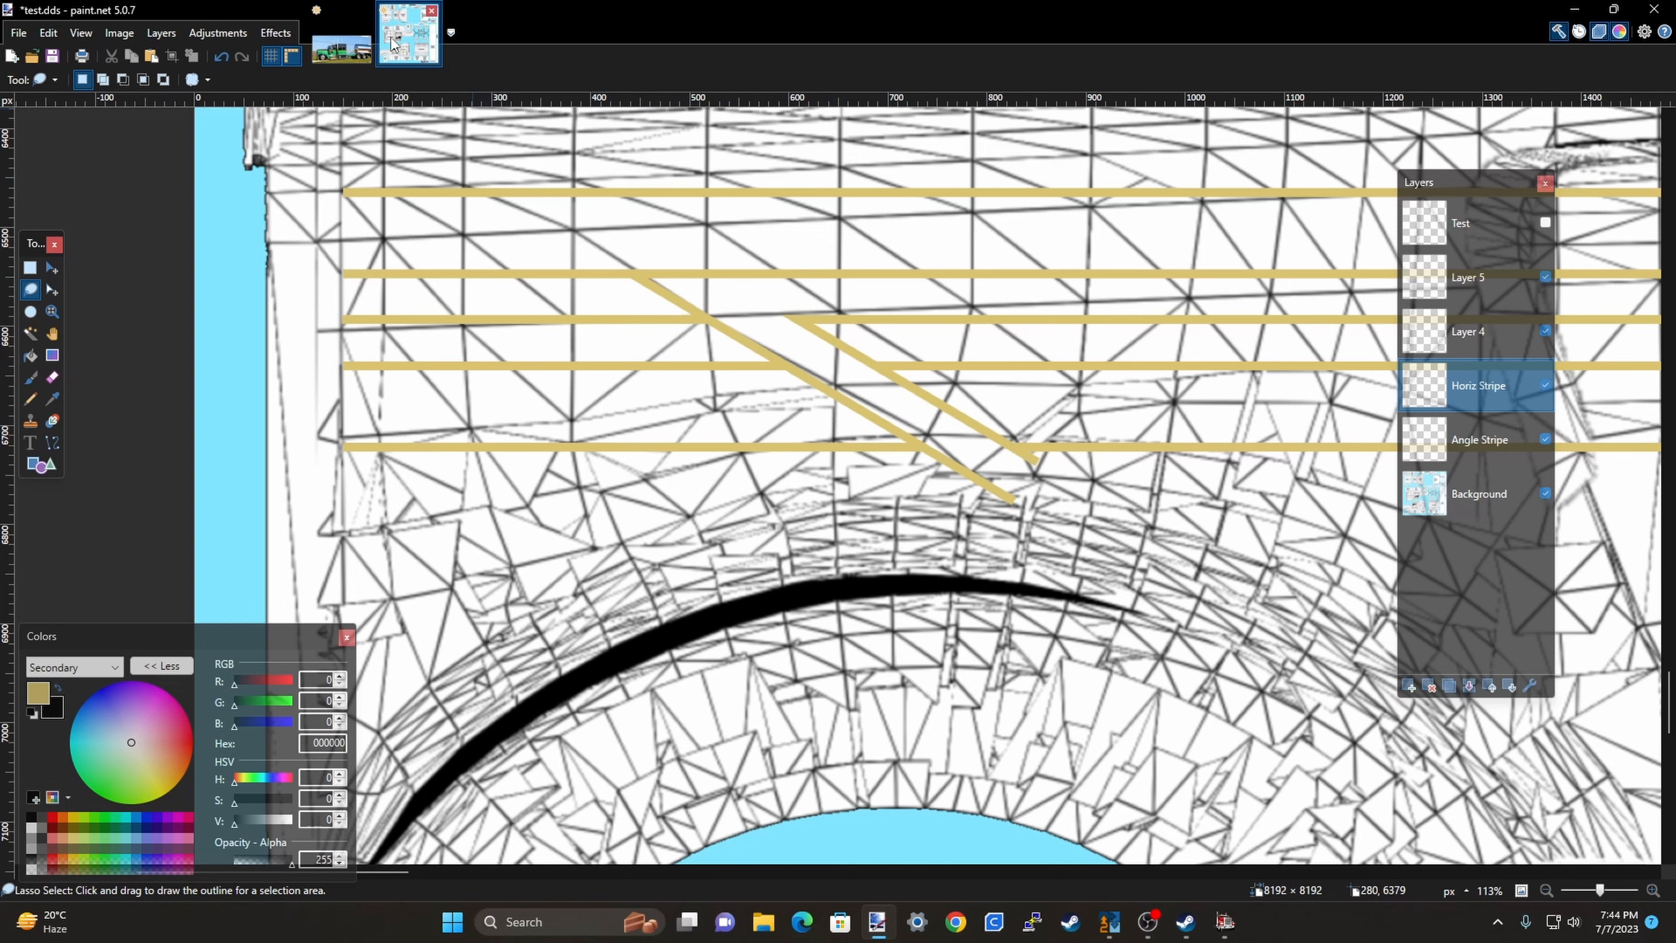
Check the hood stripes in Idea.jpg, then lasso and erase the lowest horizontal stripe's front part up to the lower angled line in test.dds.
left_click(334, 50)
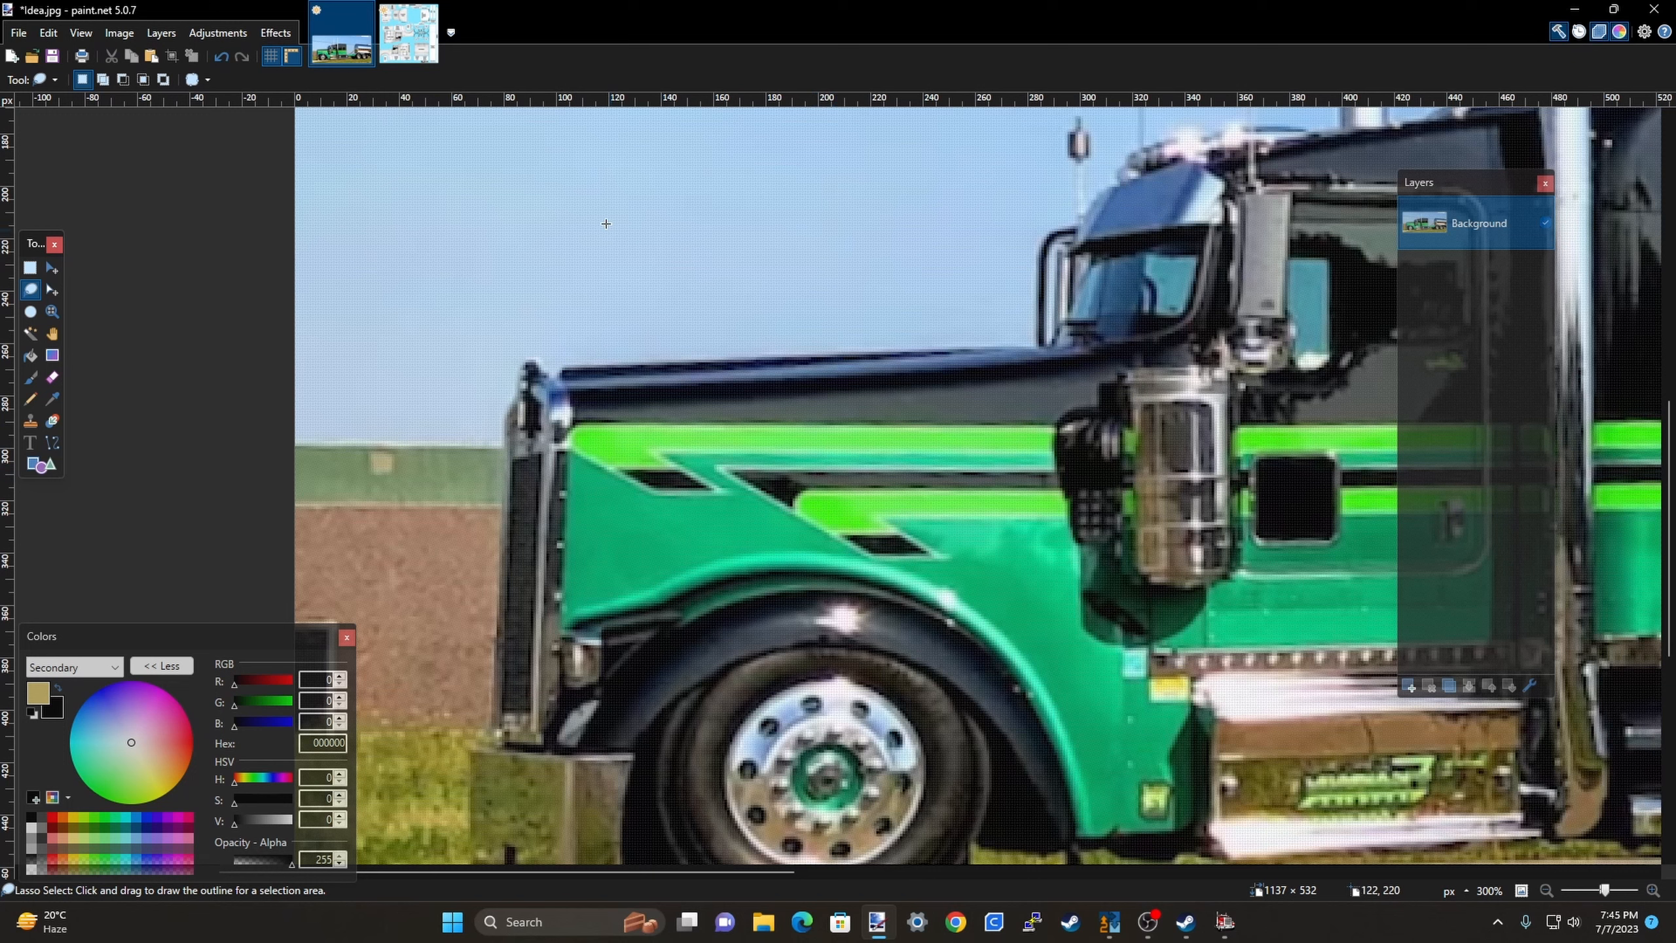
left_click(409, 36)
scroll(967, 474, "down", 3)
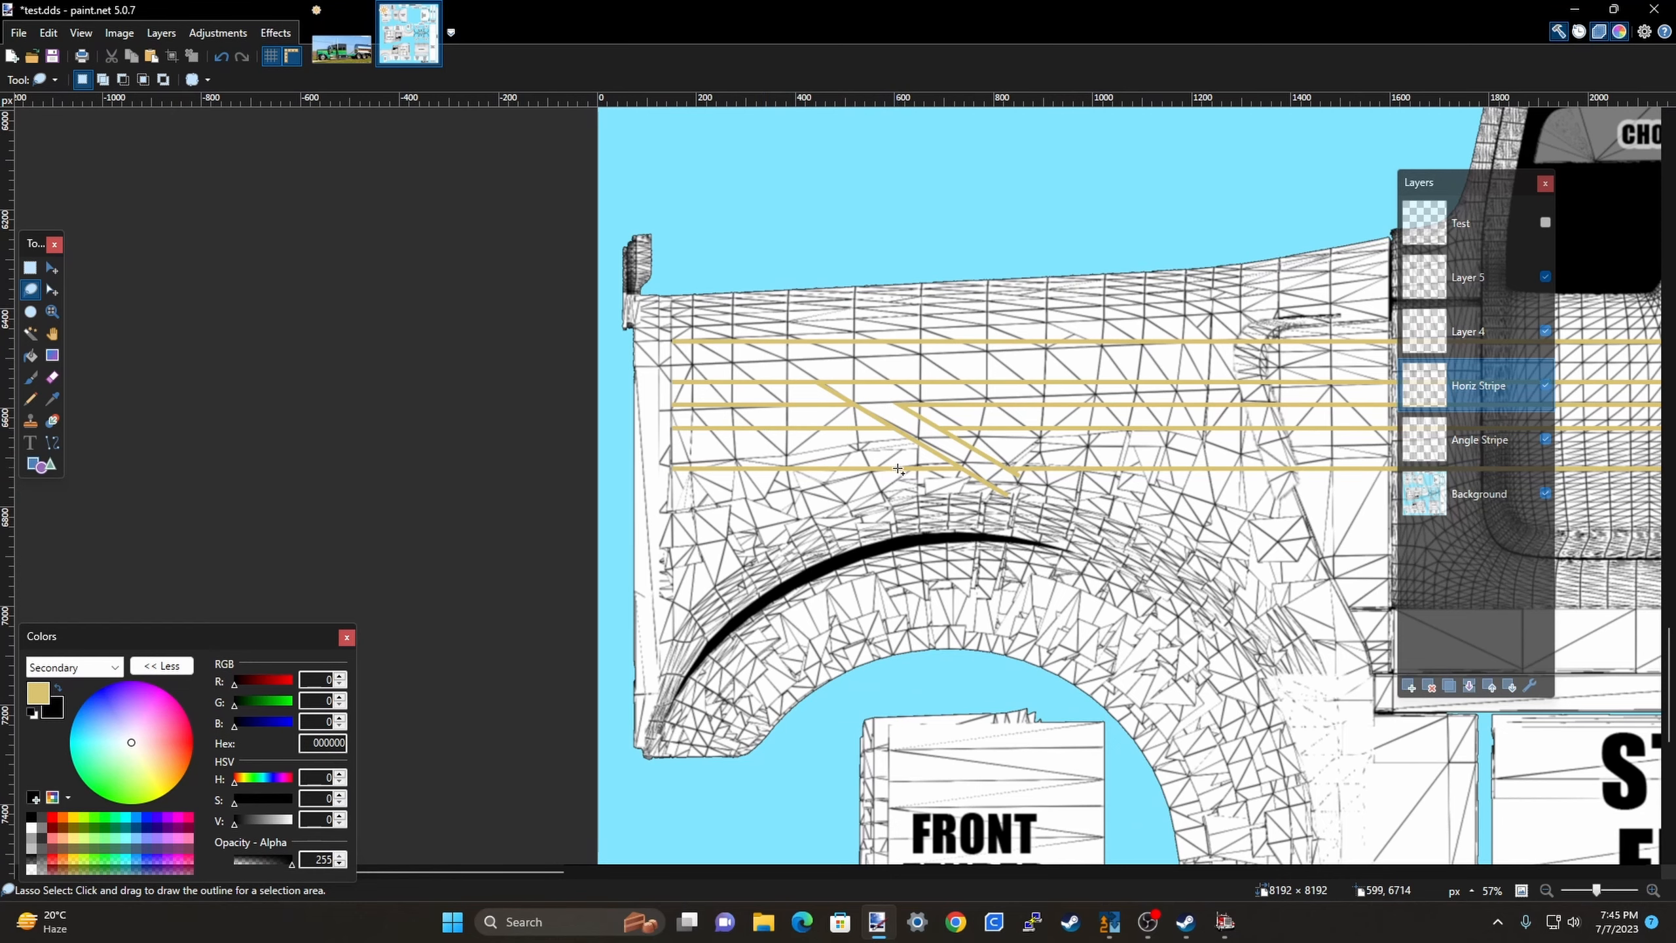
scroll(899, 469, "up", 3)
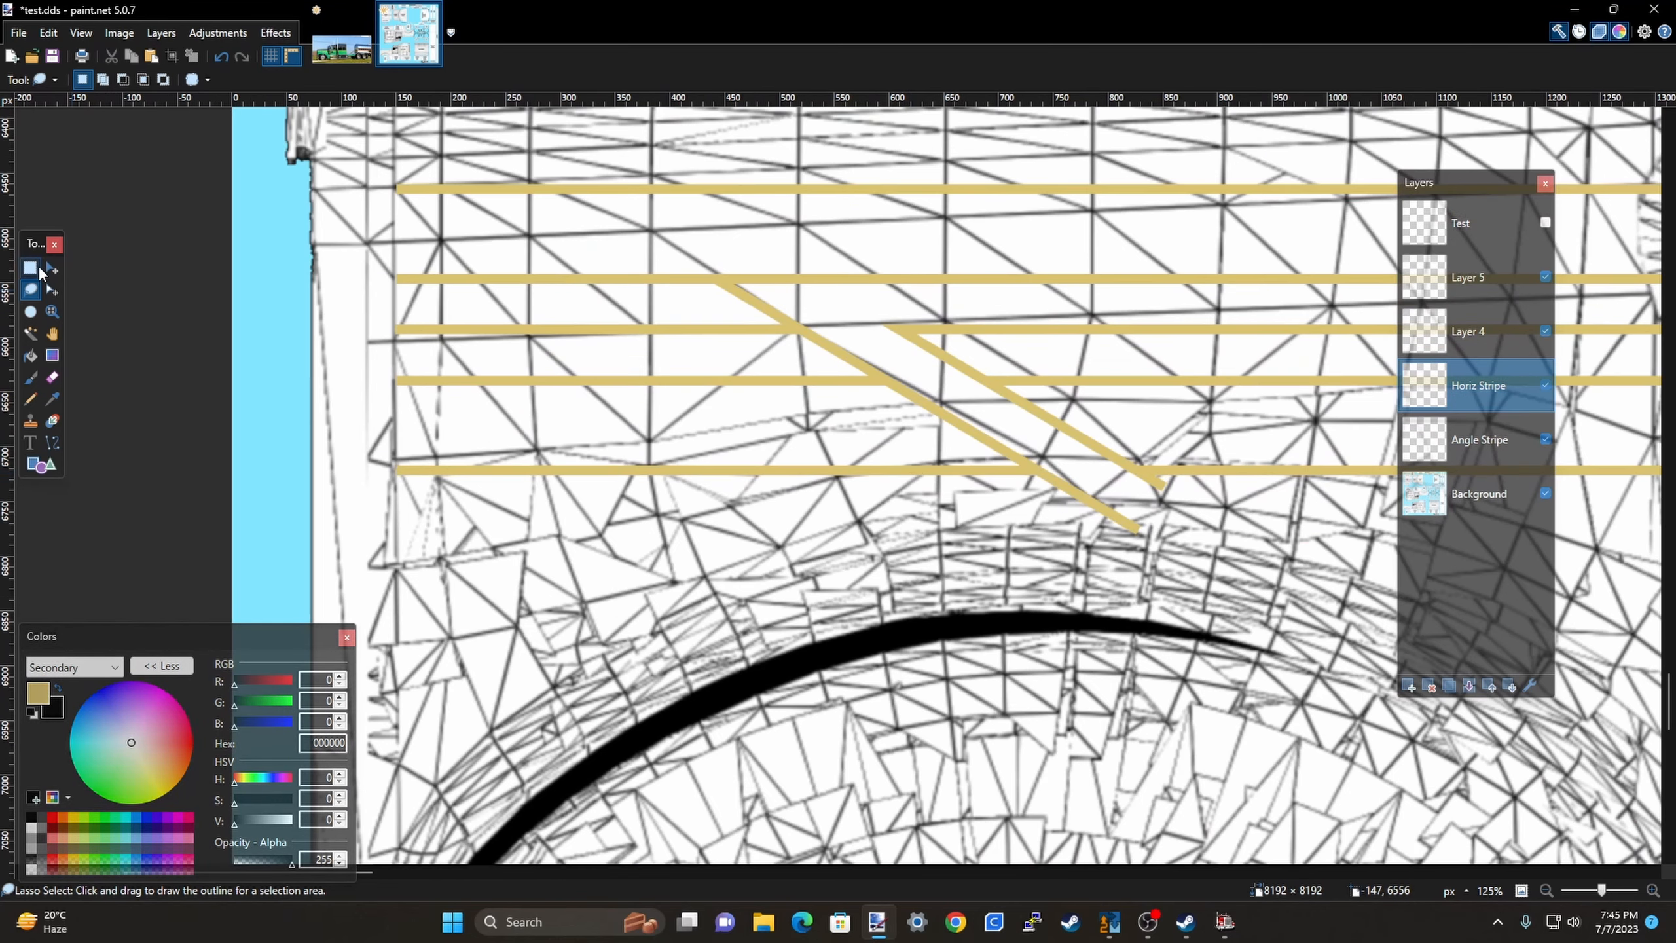
scroll(855, 491, "up", 2)
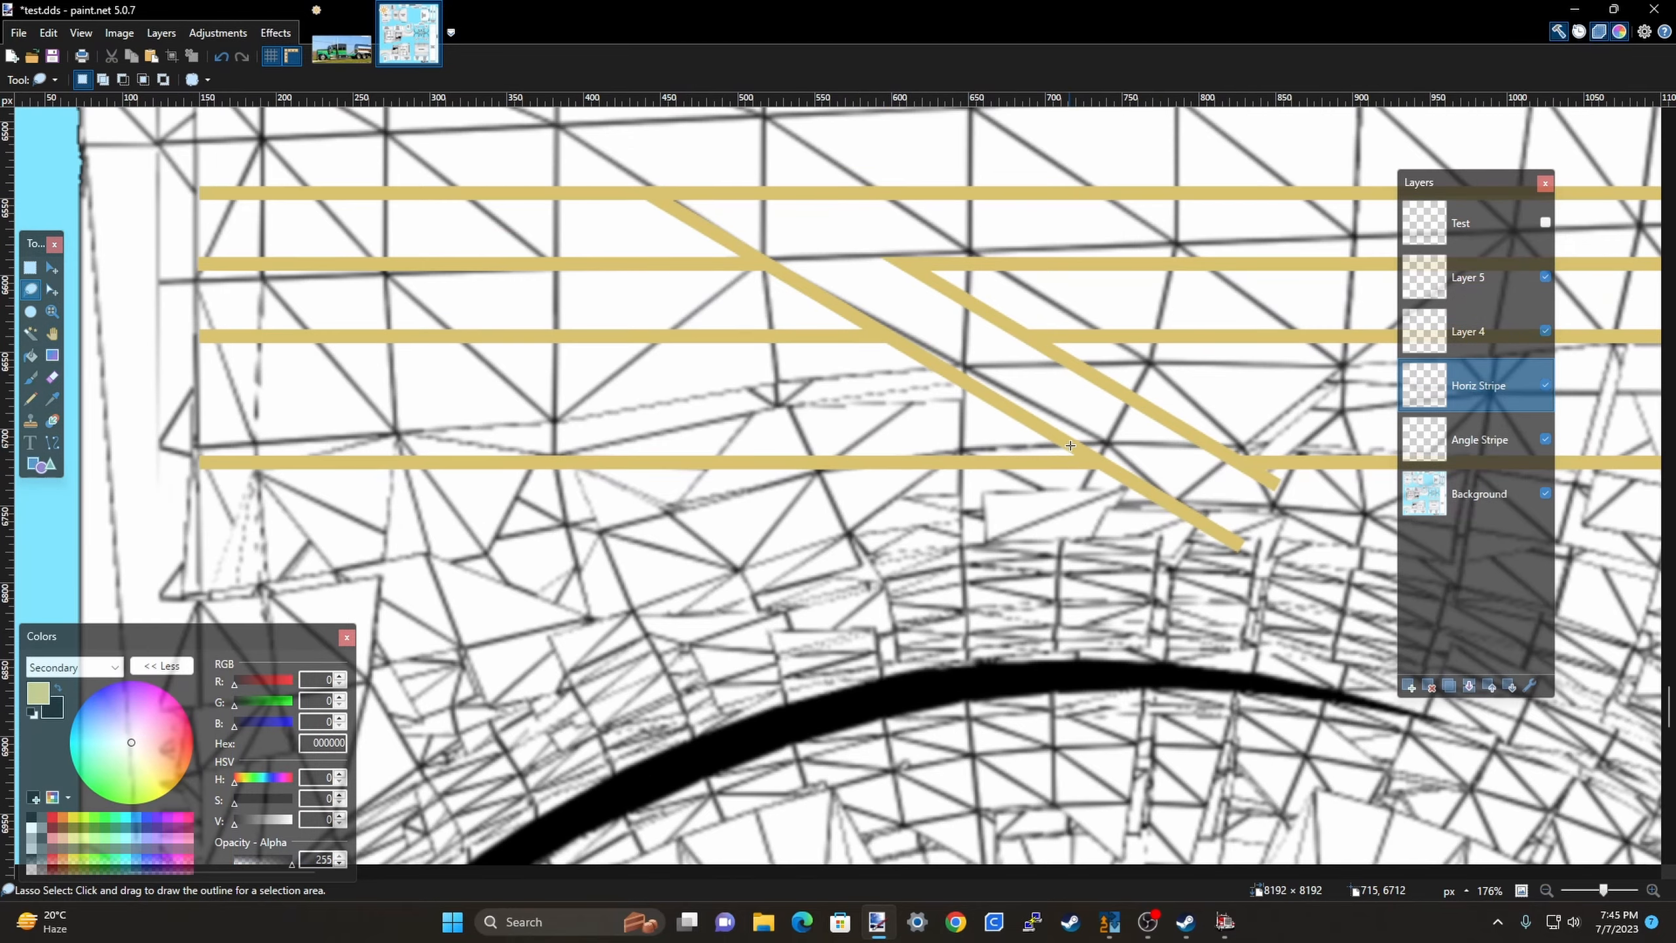
mouse_move(1070, 444)
left_mouse_down()
mouse_move(1095, 504)
mouse_move(811, 544)
mouse_move(483, 538)
mouse_move(254, 522)
mouse_move(159, 490)
mouse_move(193, 423)
left_mouse_up()
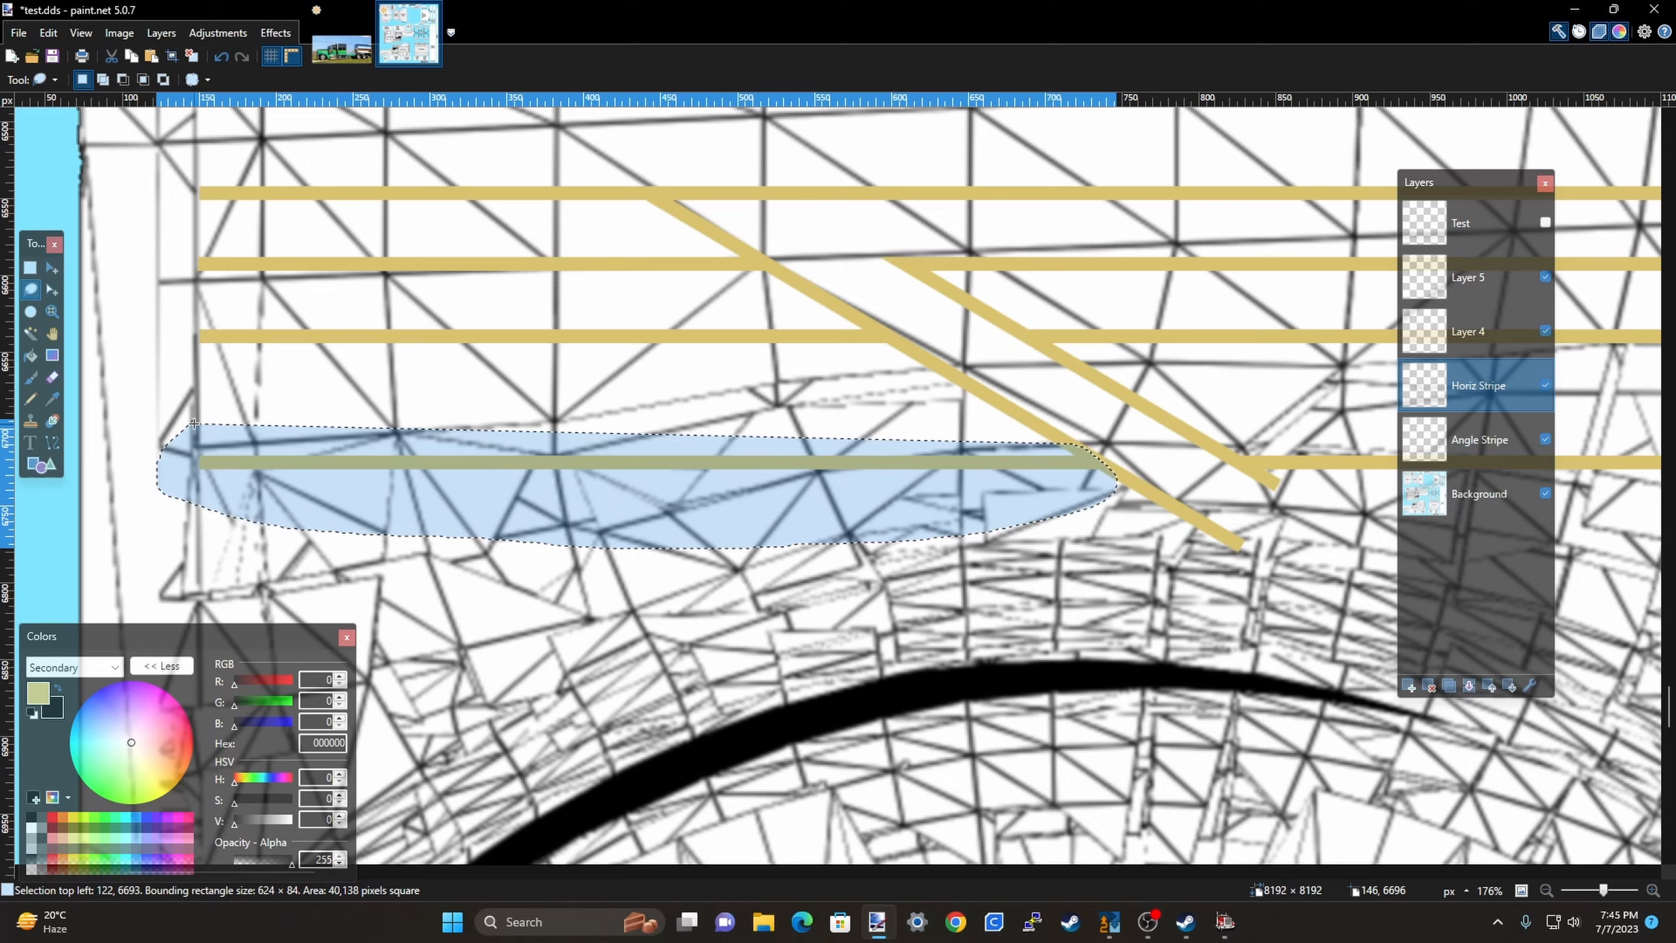
key("Delete")
scroll(327, 463, "down", 6)
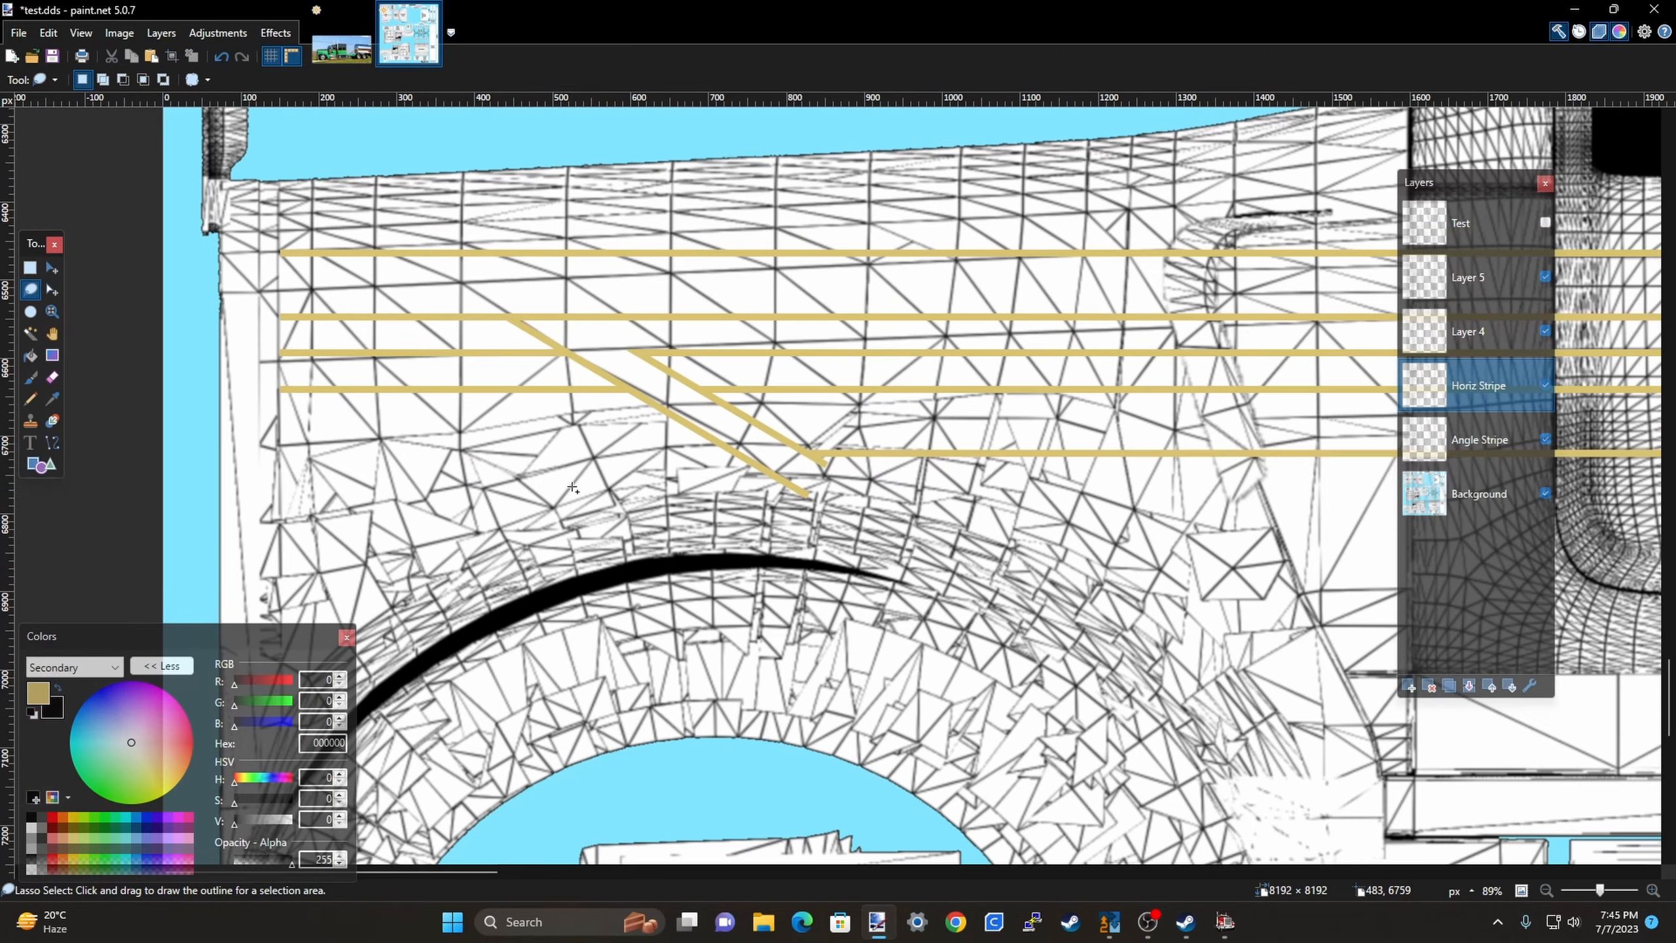
On the Angle Stripe layer, erase both angled lines' ends that extend below the lowest horizontal stripe's bottom edge, using a rectangular selection.
scroll(779, 507, "up", 7)
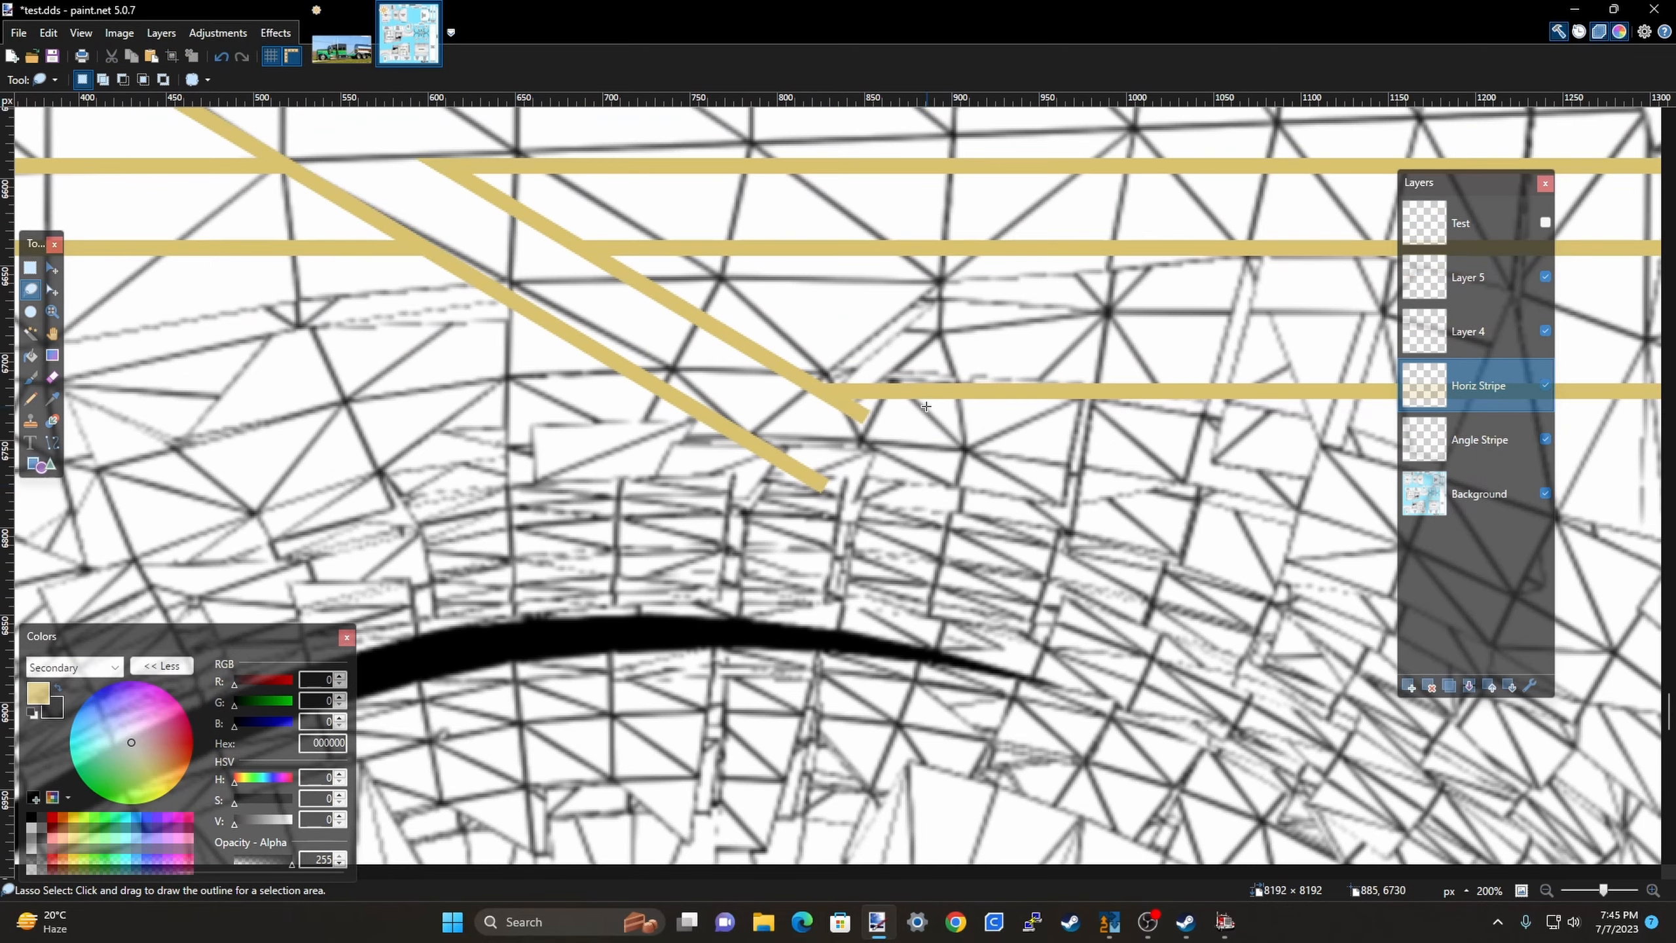
scroll(888, 419, "down", 2)
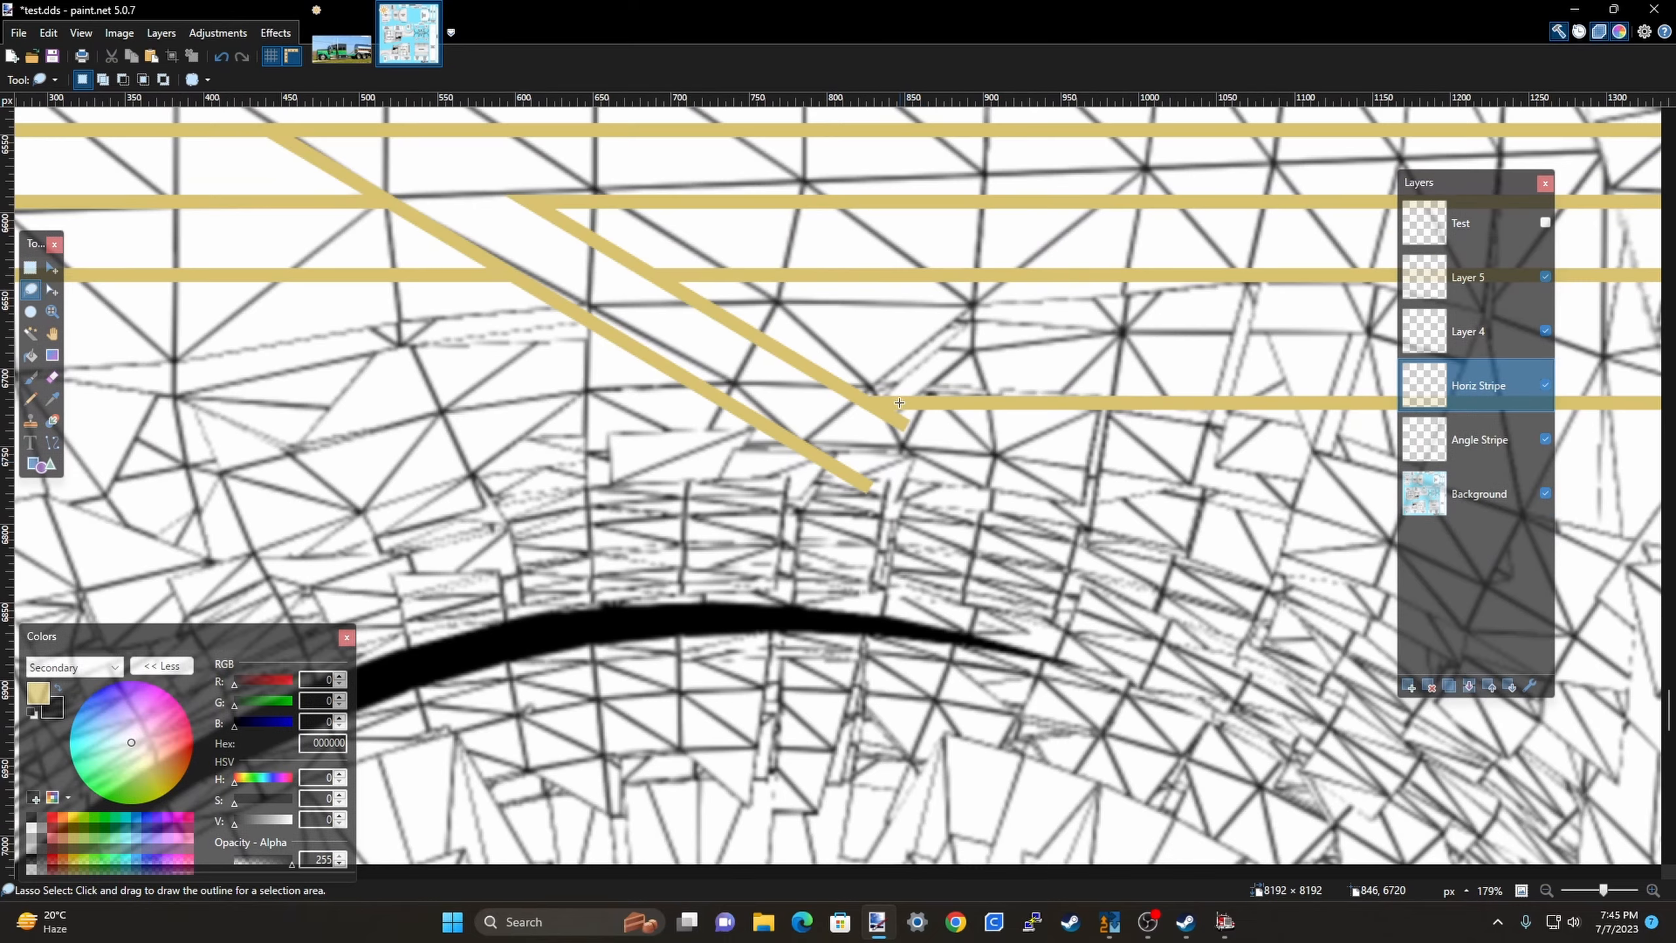
scroll(1016, 520, "down", 3)
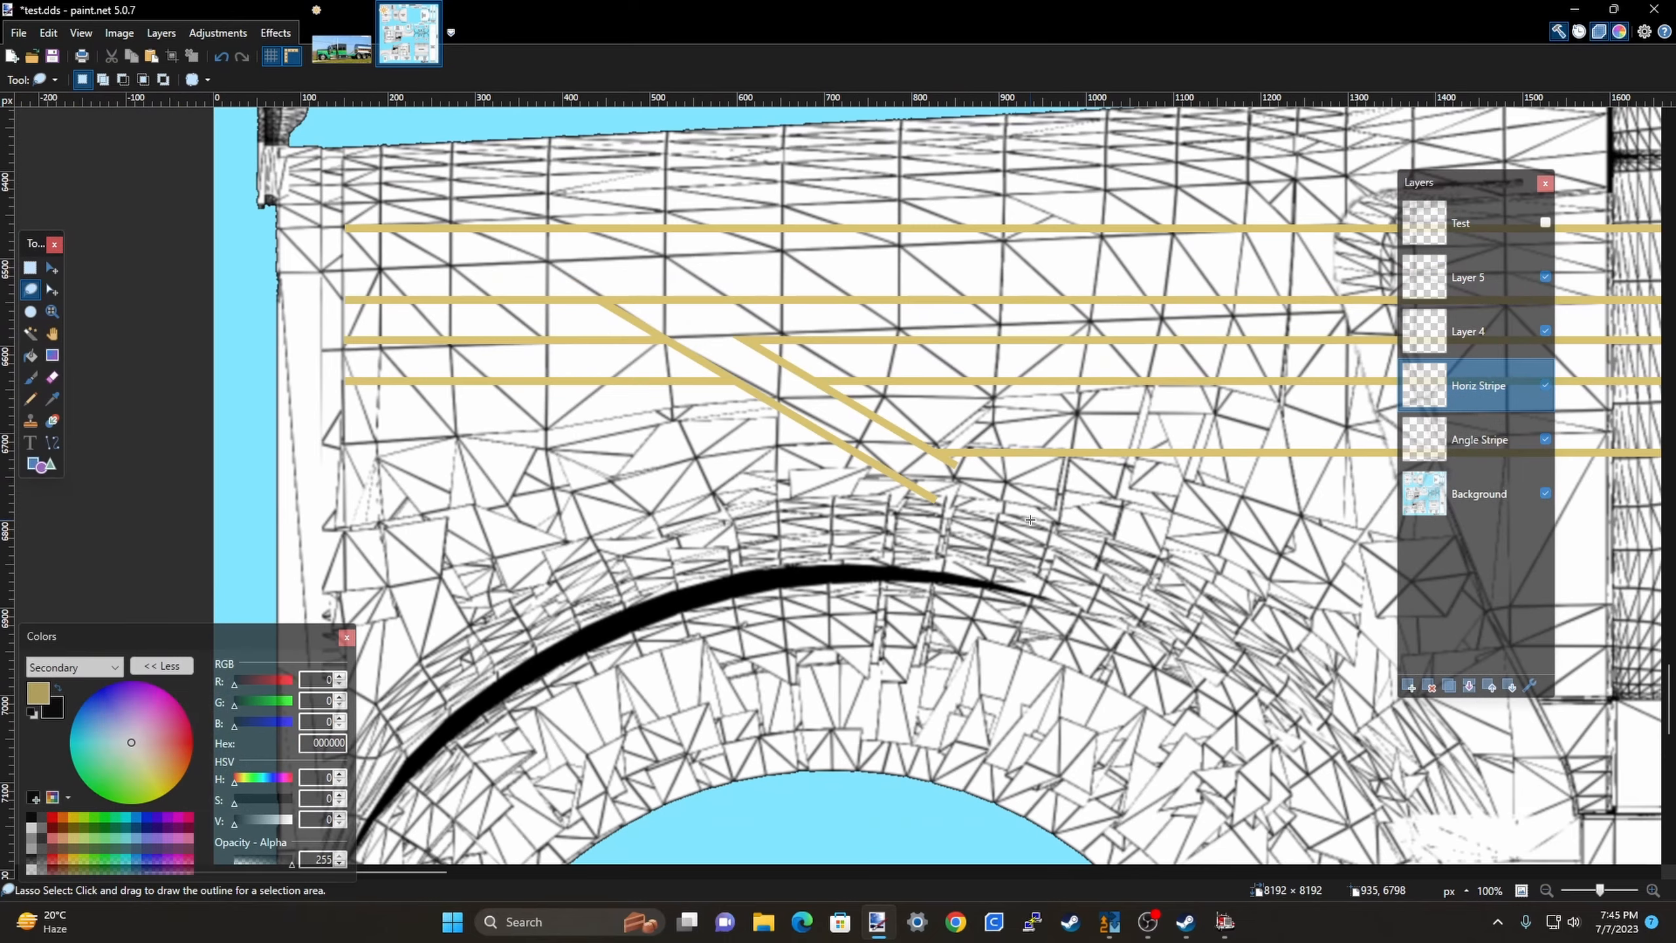
scroll(981, 519, "up", 5)
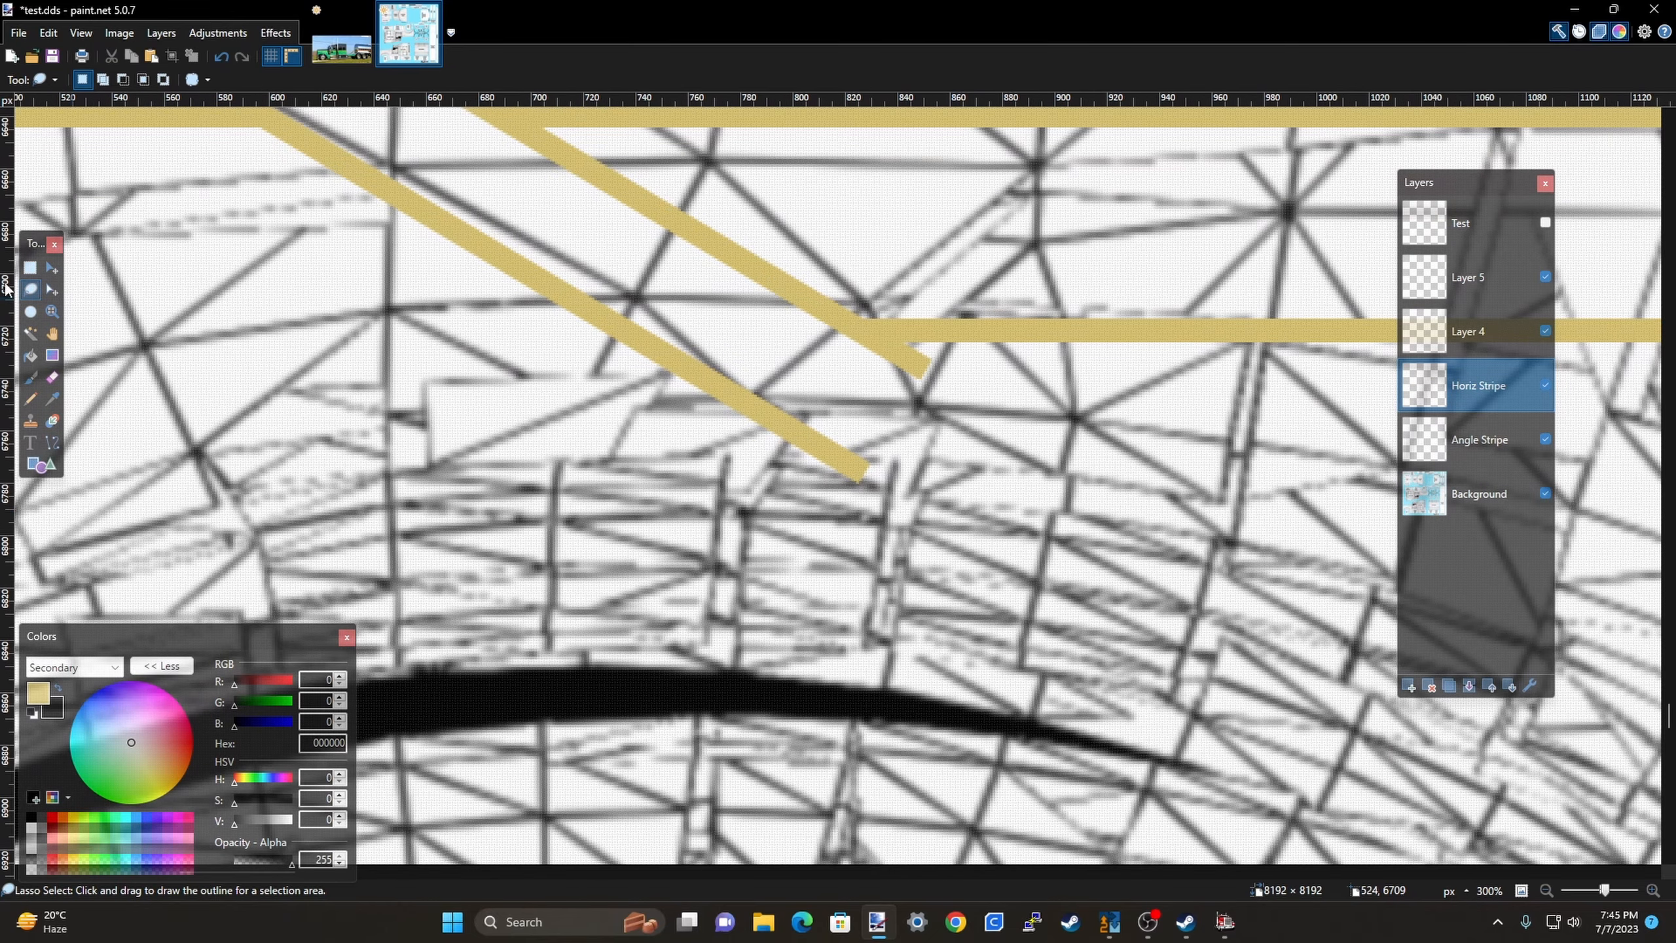
left_click(30, 267)
scroll(809, 462, "up", 2)
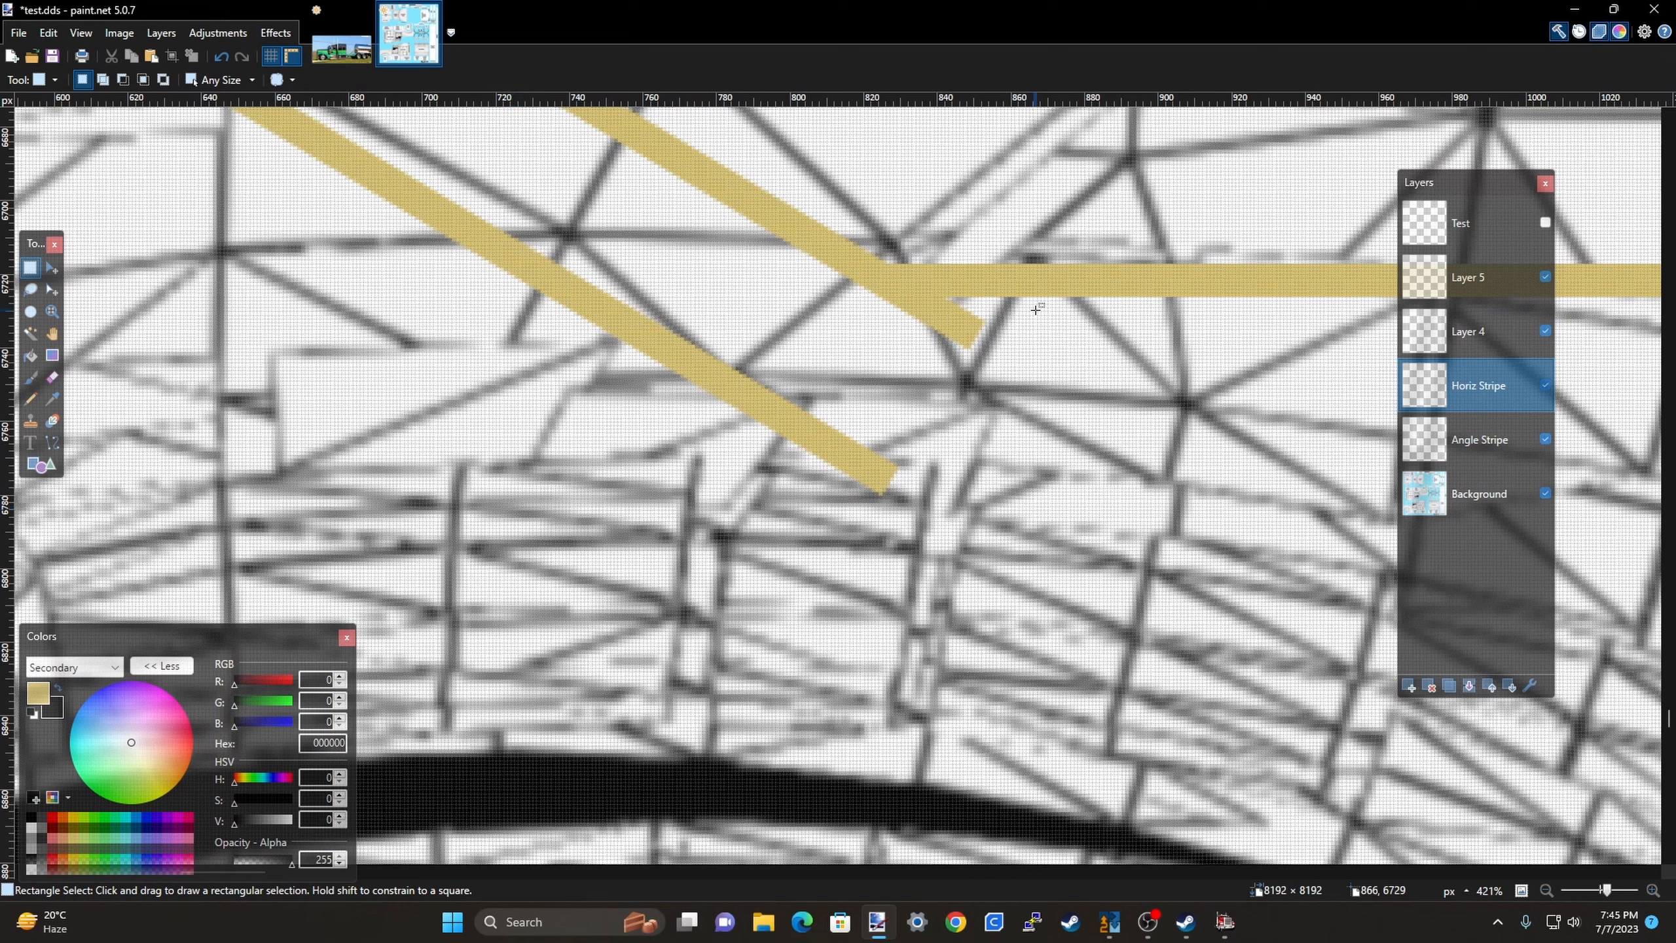
left_click_drag(1037, 298, 456, 526)
left_click(459, 527)
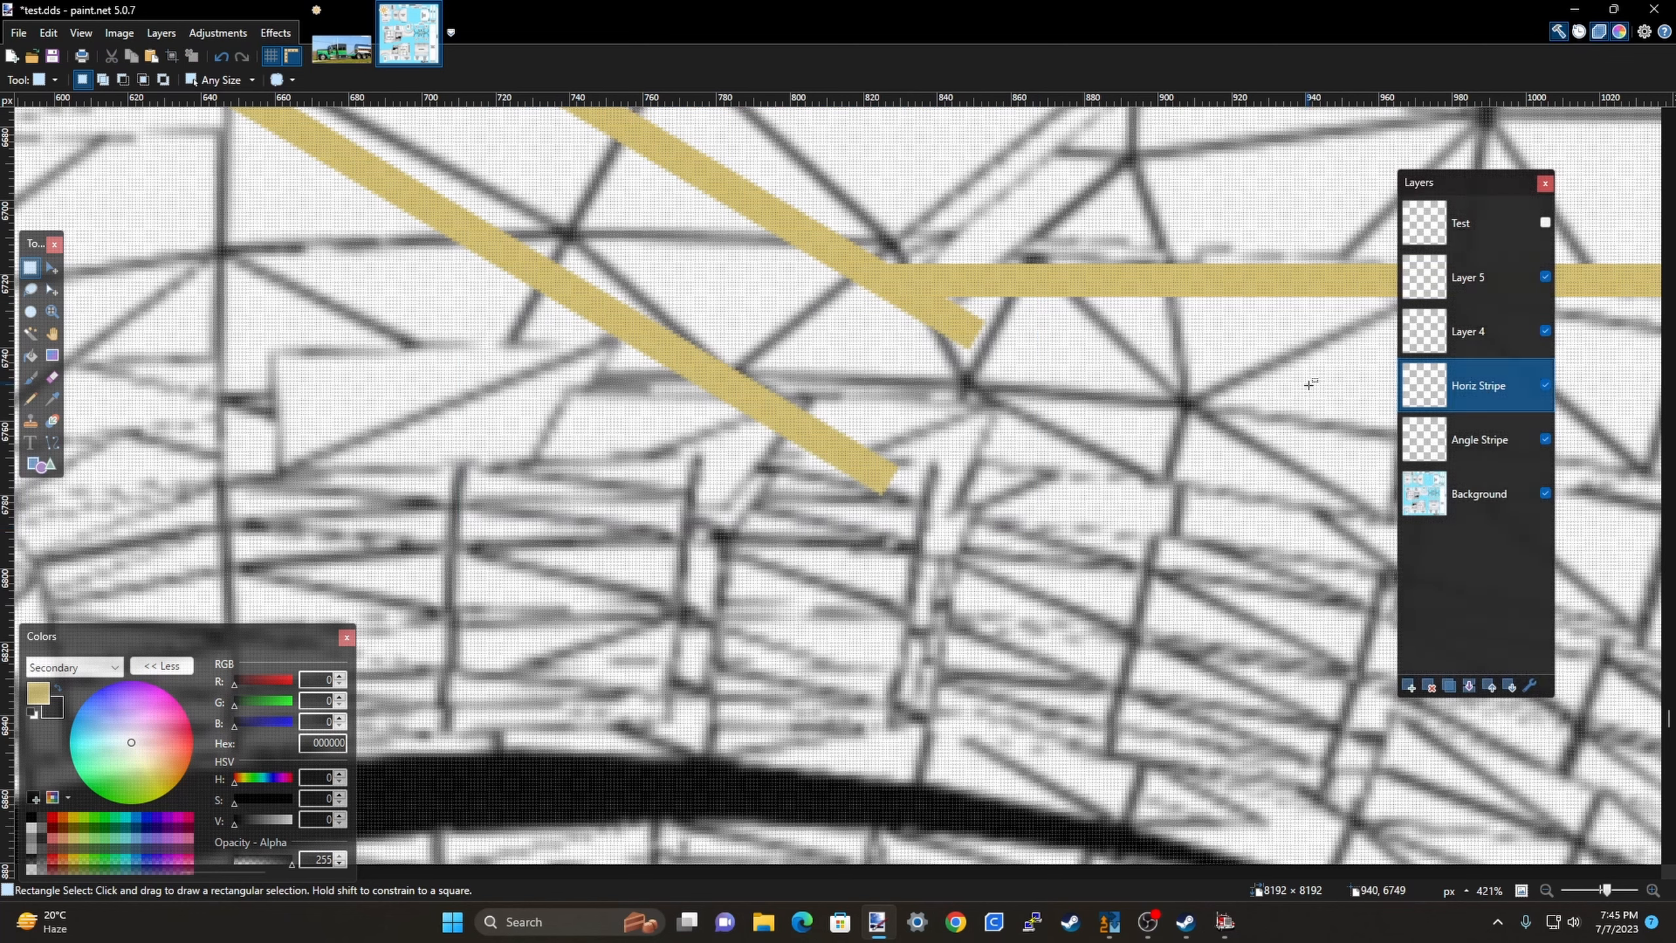
left_click(1453, 442)
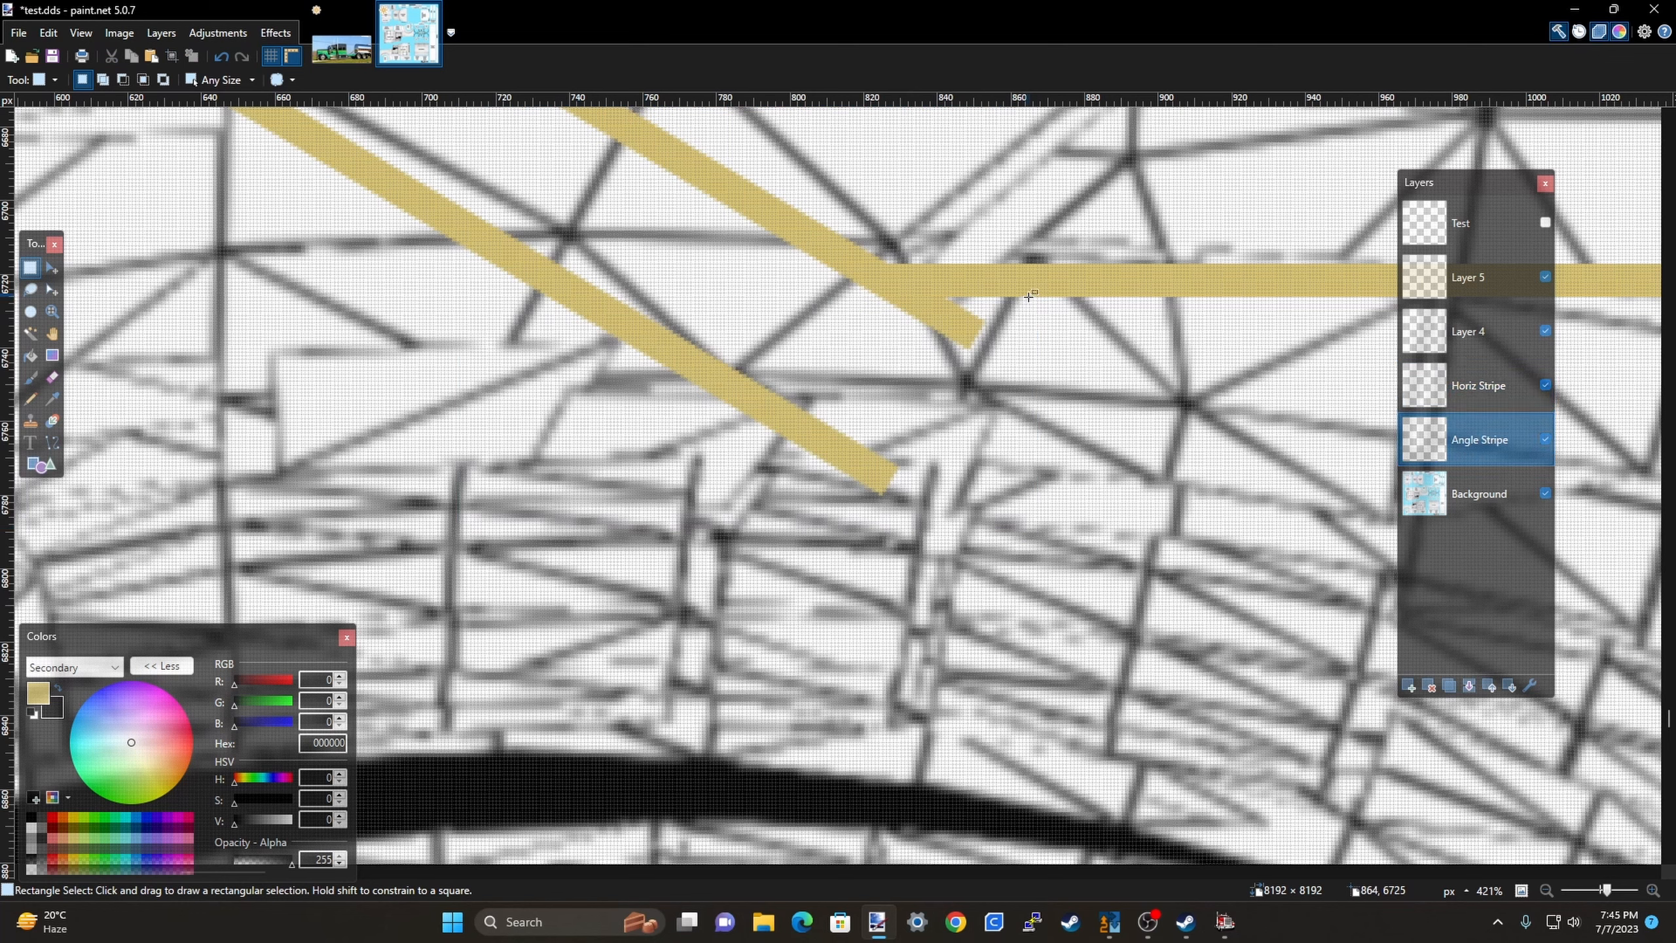
left_click_drag(1029, 298, 417, 528)
key("Delete")
scroll(612, 532, "down", 5)
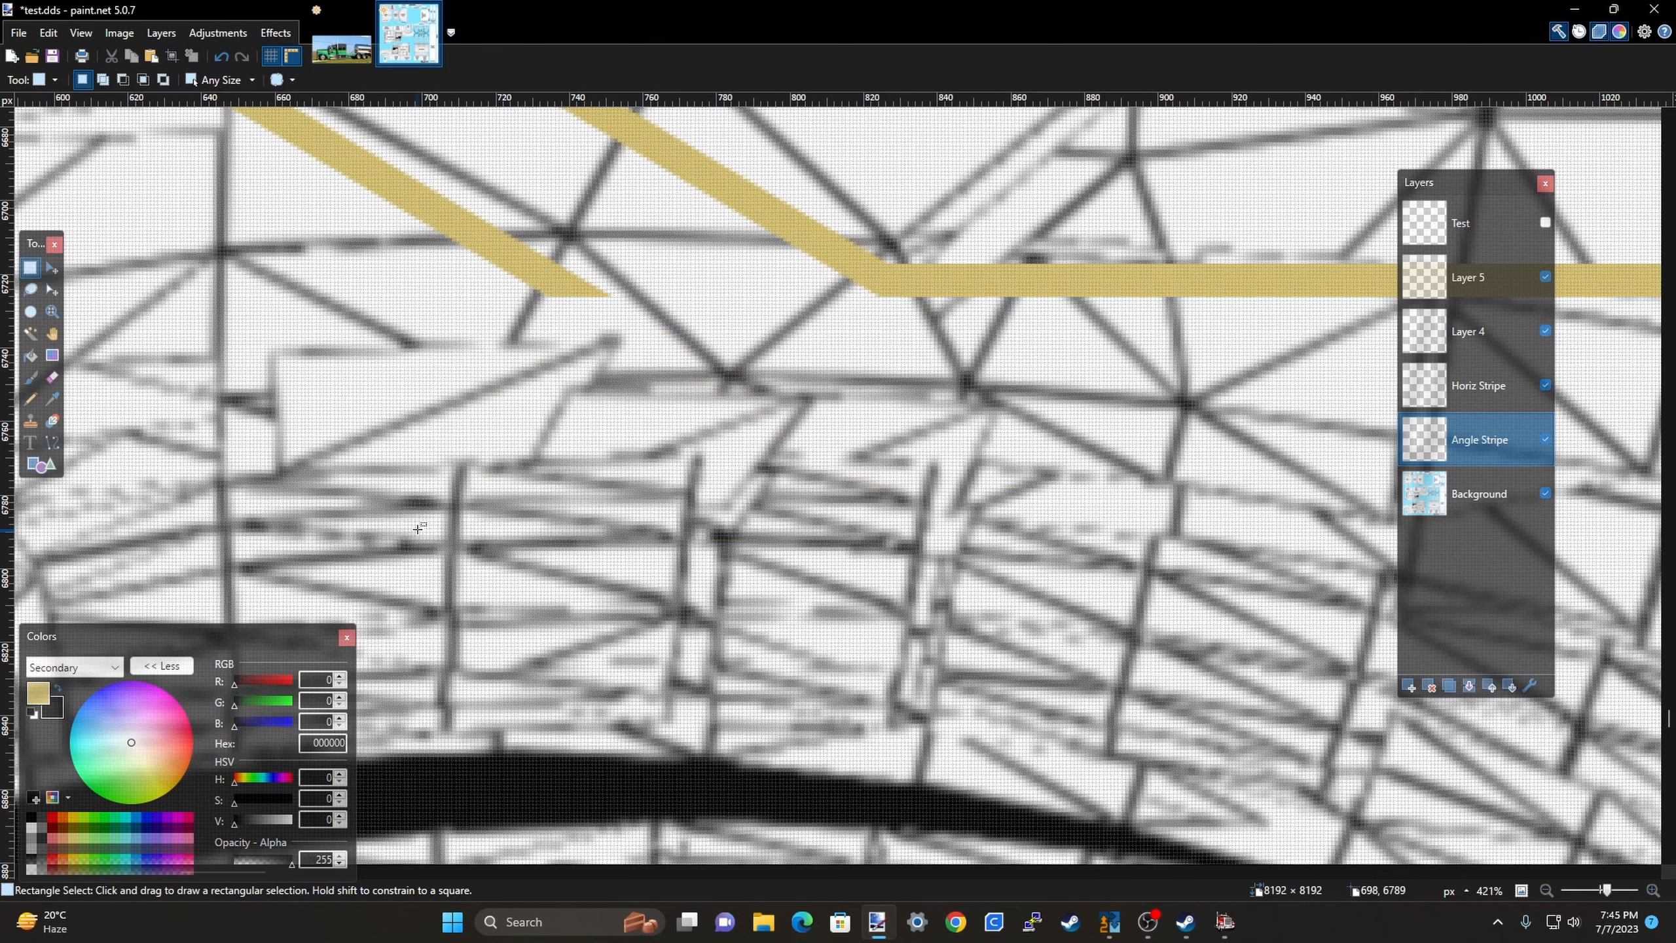
scroll(1018, 496, "down", 4)
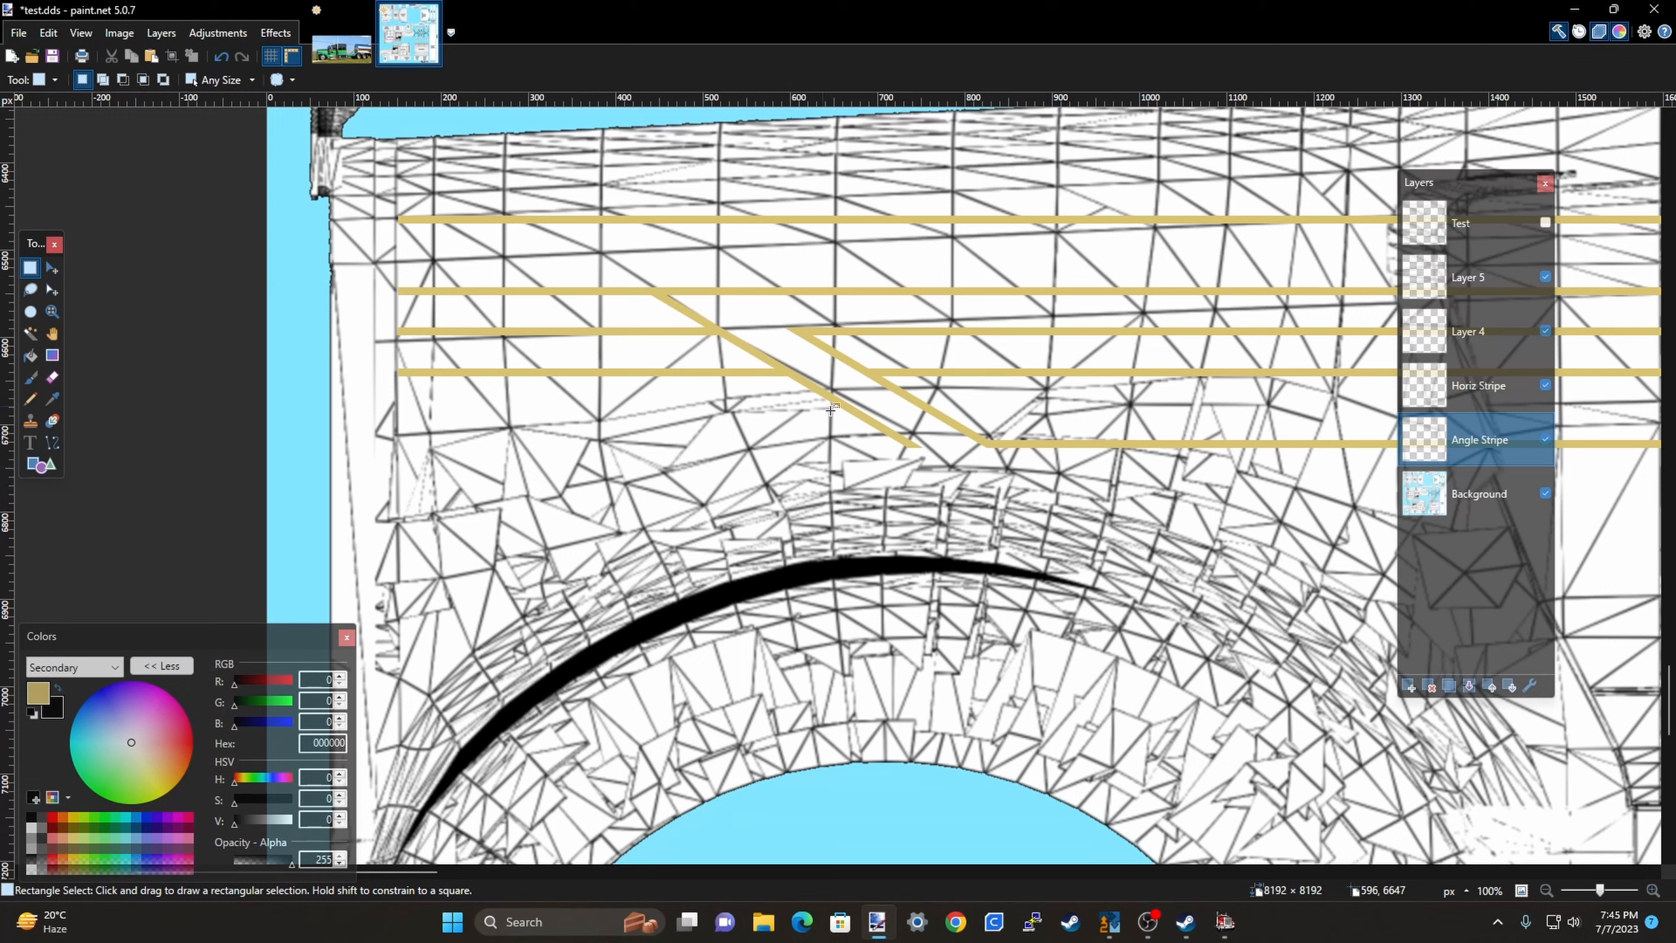
Check the Idea.jpg reference, then erase the lower angled line's section directly beneath the fourth horizontal stripe, flush with that stripe's bottom edge.
left_click(335, 53)
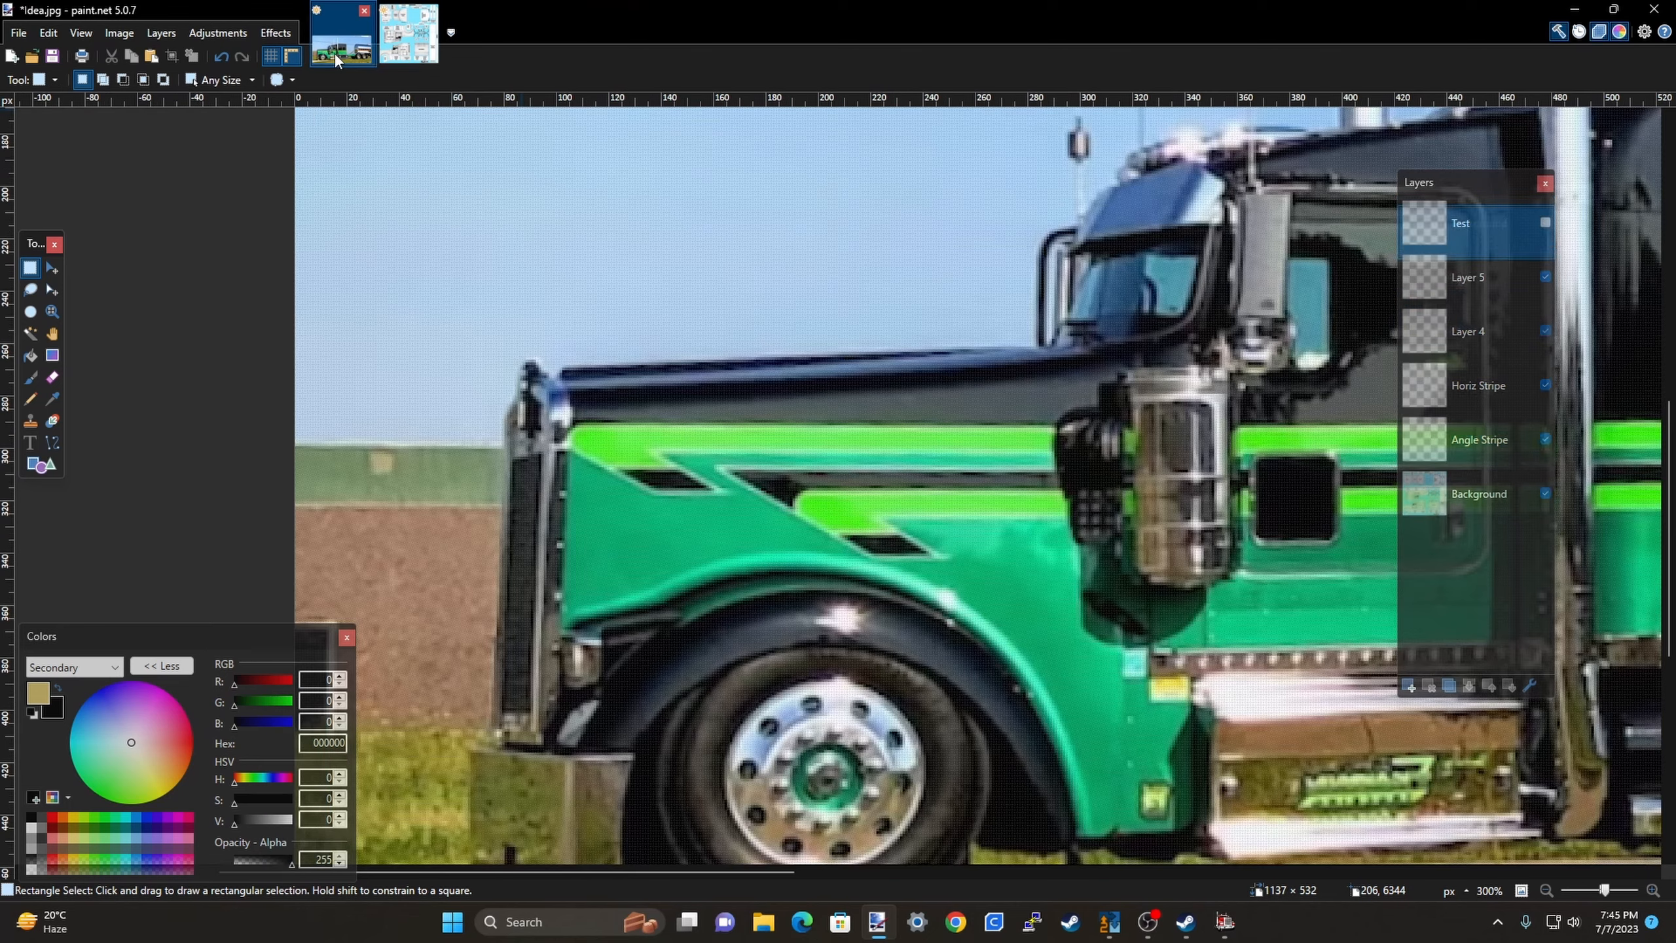
left_click(391, 58)
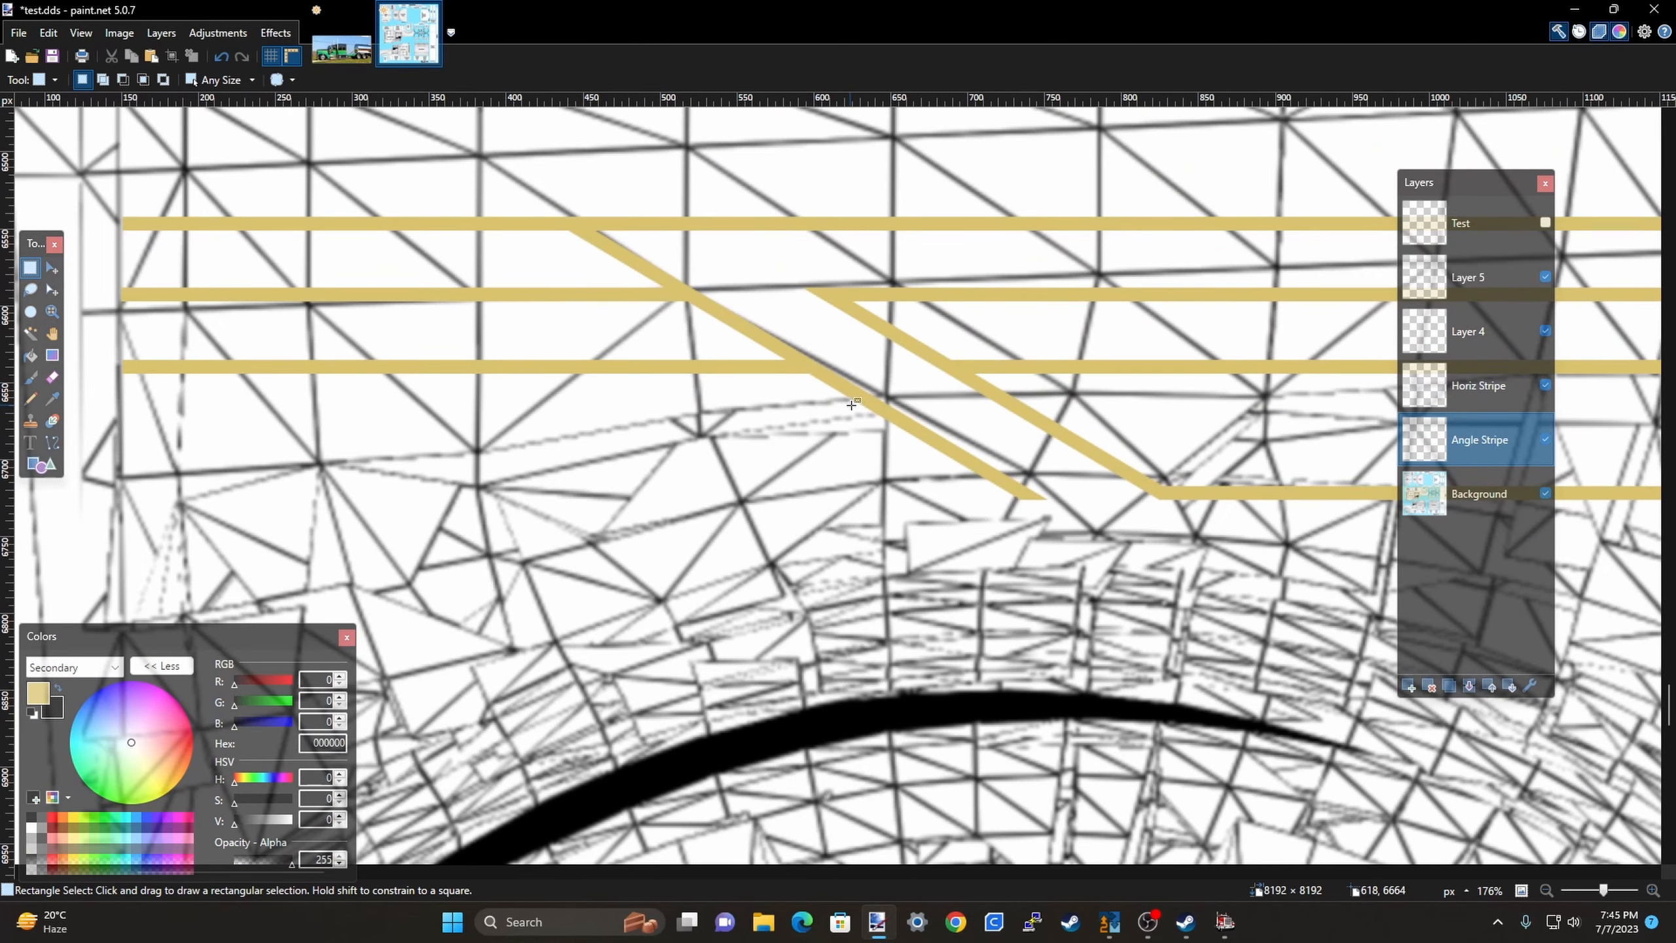
left_click(30, 290)
scroll(860, 394, "up", 2)
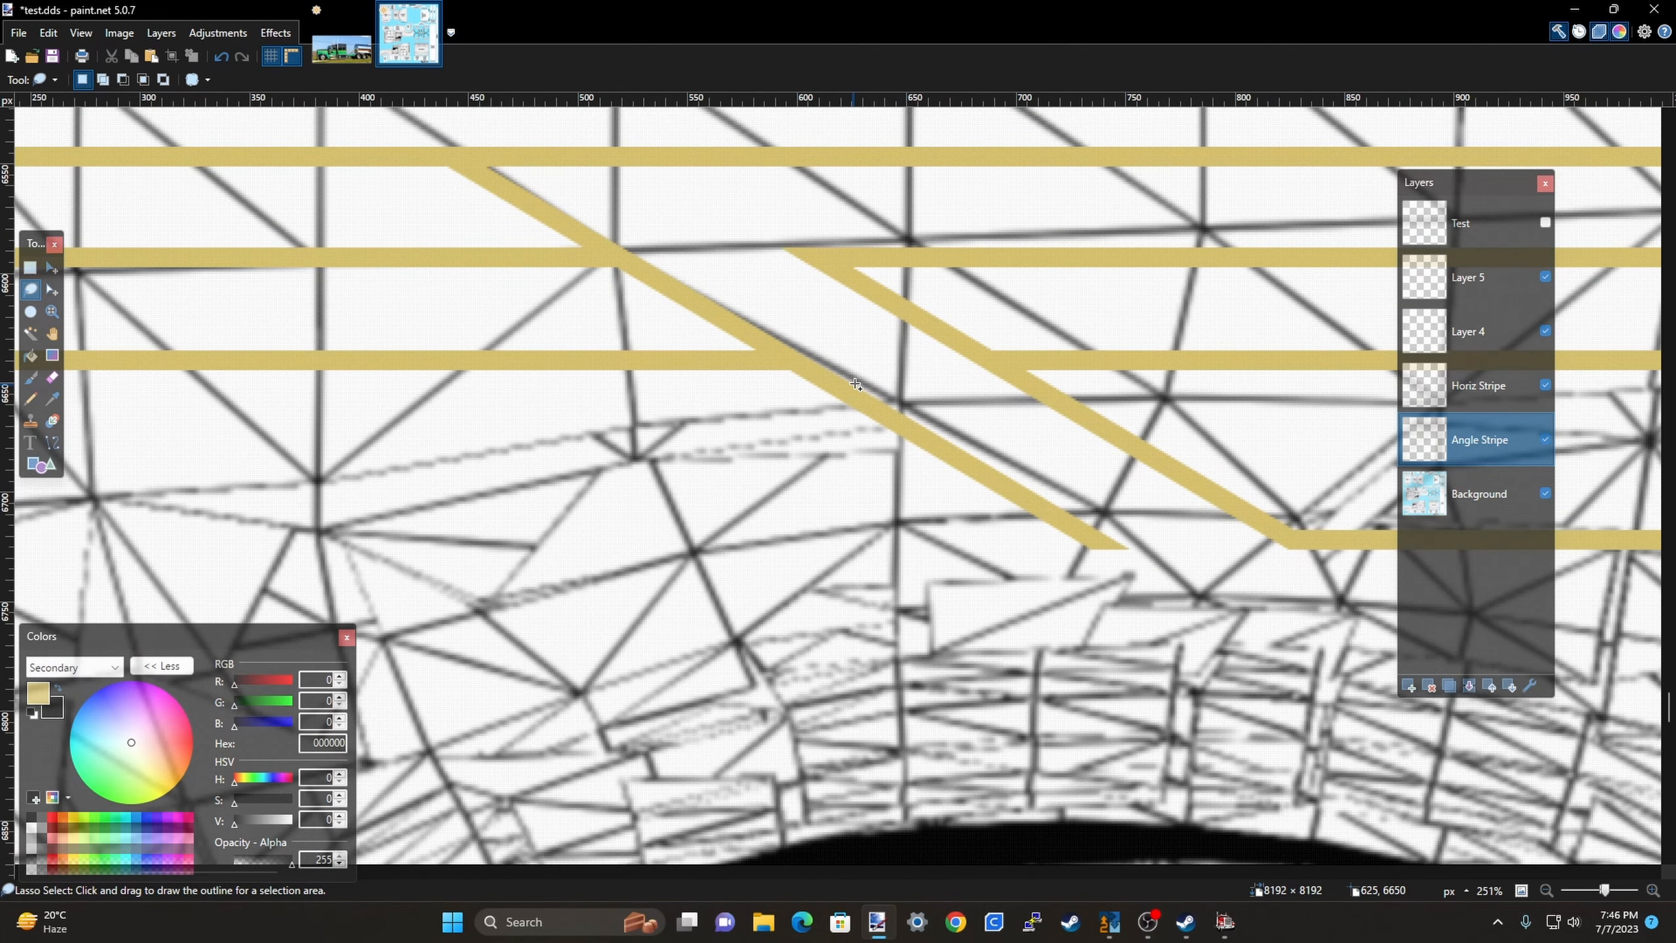
left_click(30, 267)
scroll(679, 394, "up", 2)
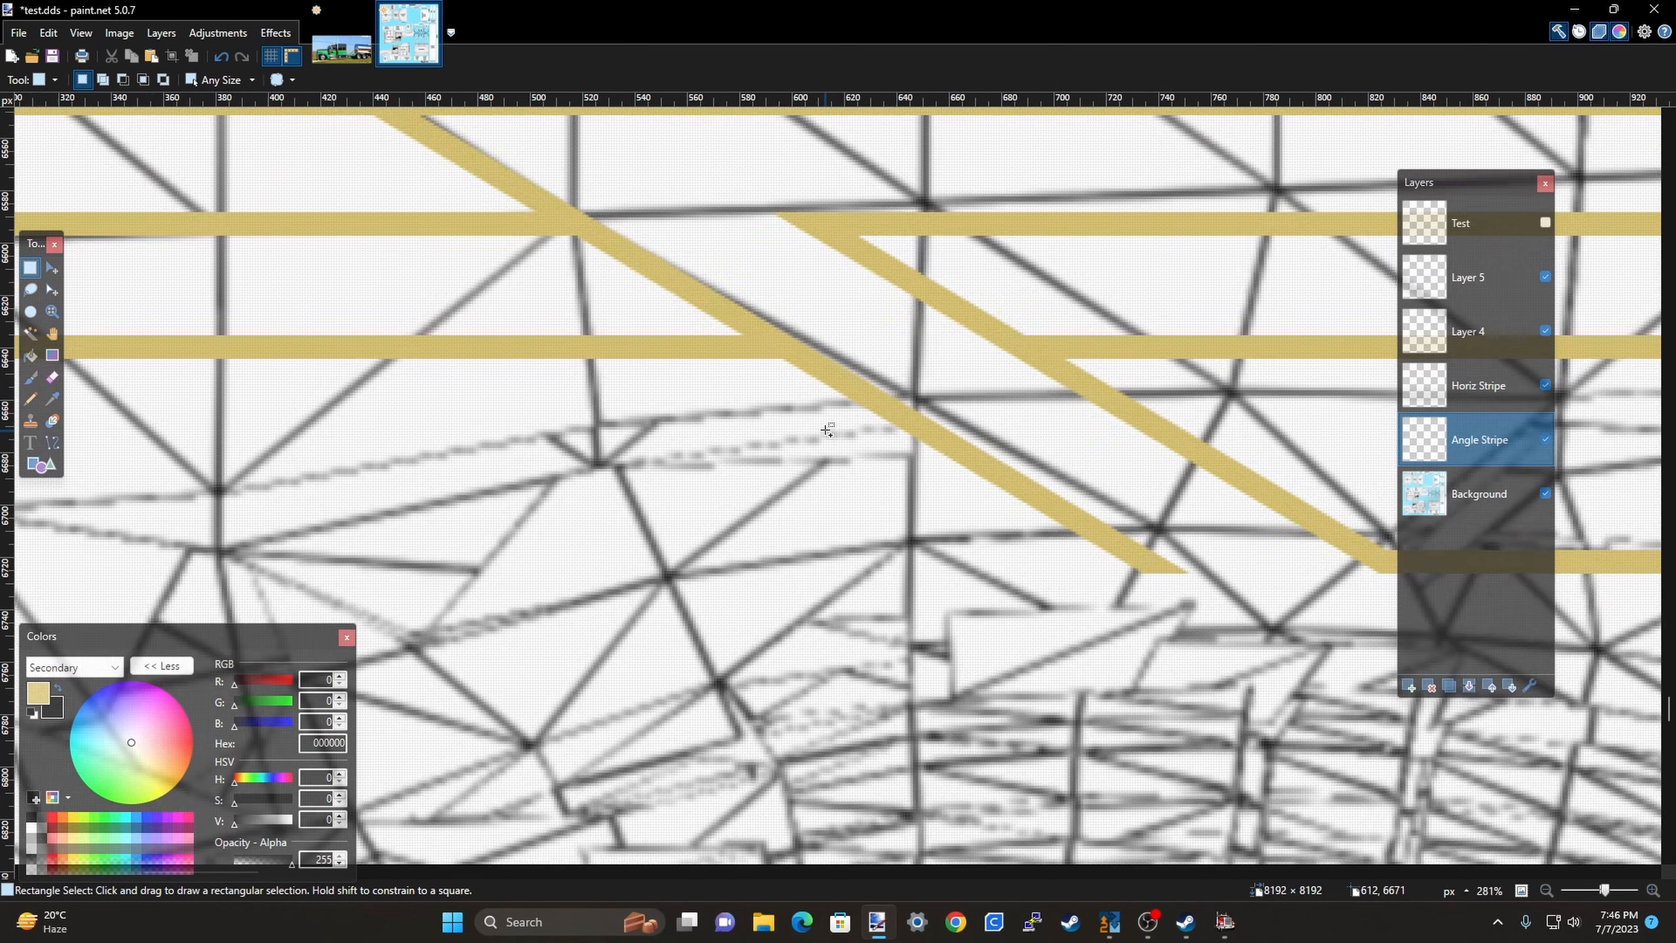
scroll(797, 379, "up", 4)
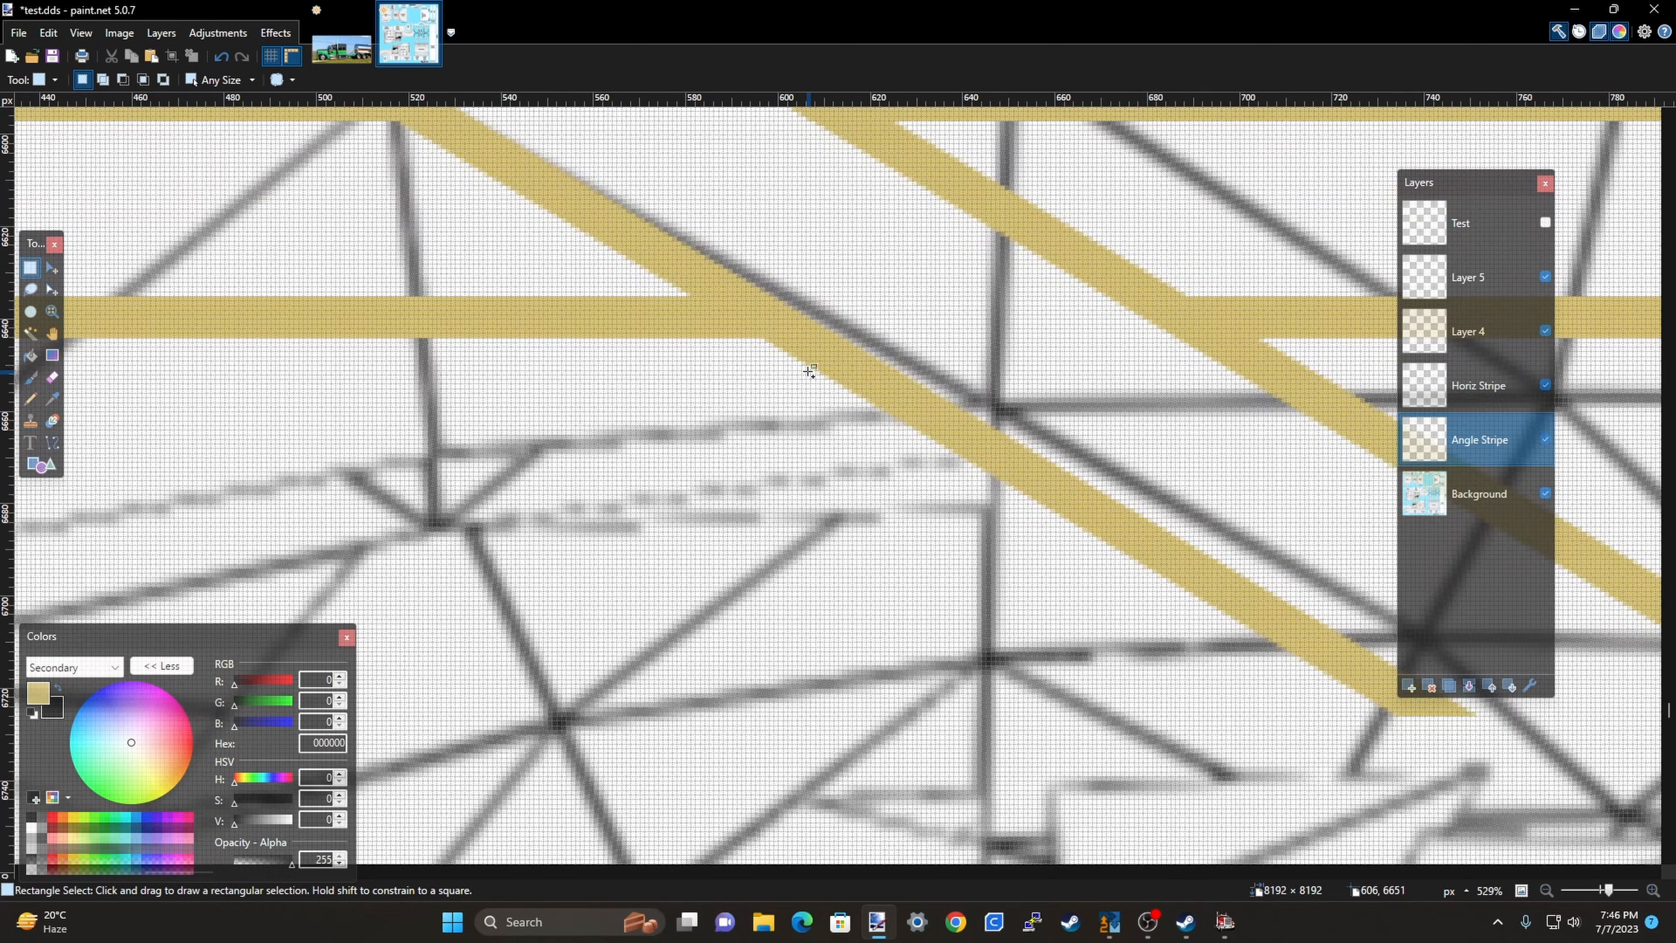
left_click_drag(673, 330, 1245, 521)
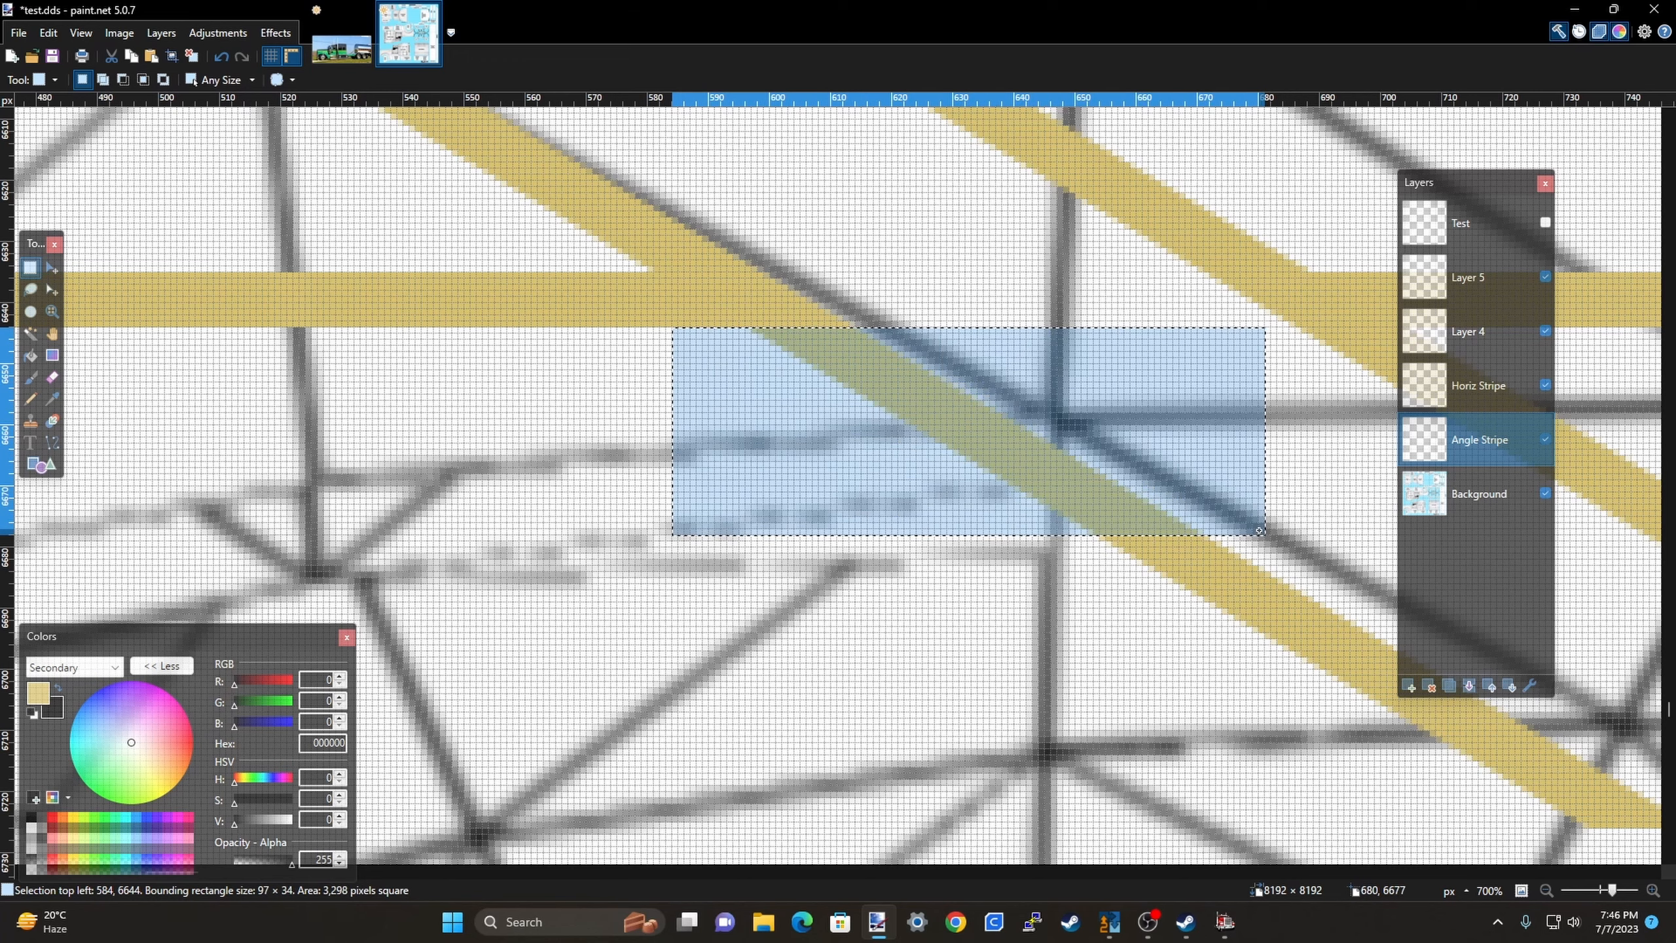
key("Delete")
key("ctrl+d")
scroll(594, 444, "down", 3)
scroll(594, 444, "down", 2)
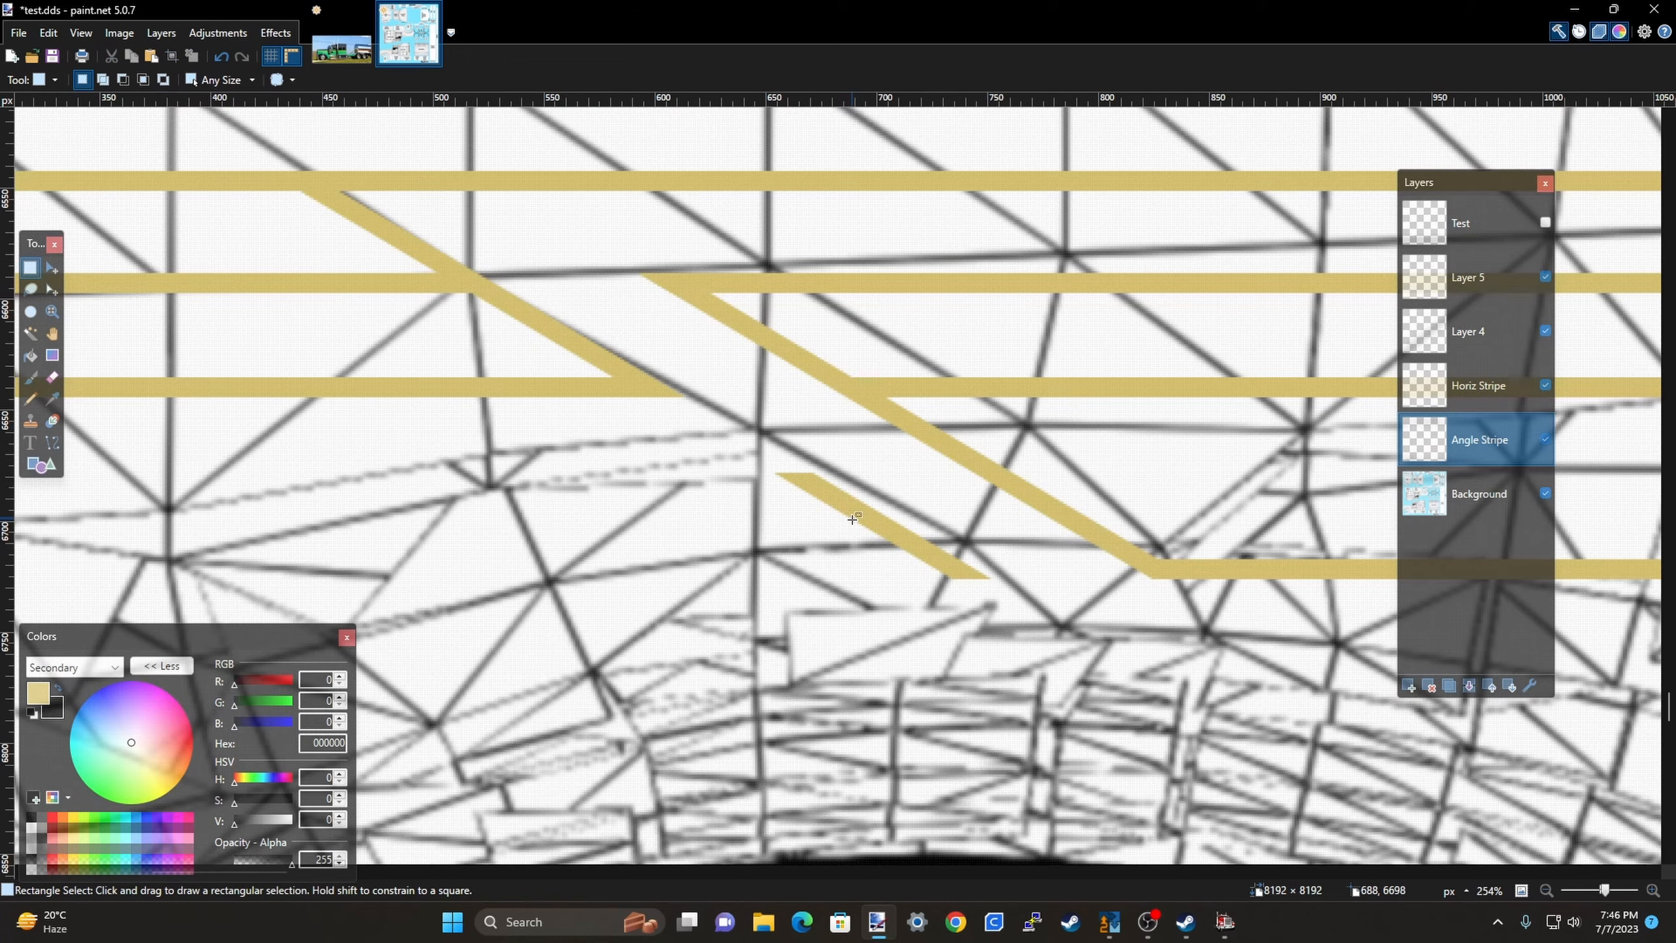
Erase the detached remainder of the lower angled line, including its small leftover tip, from the Angle Stripe layer.
left_click_drag(731, 429, 966, 611)
key("Delete")
key("ctrl+d")
key("Delete")
key("ctrl+d")
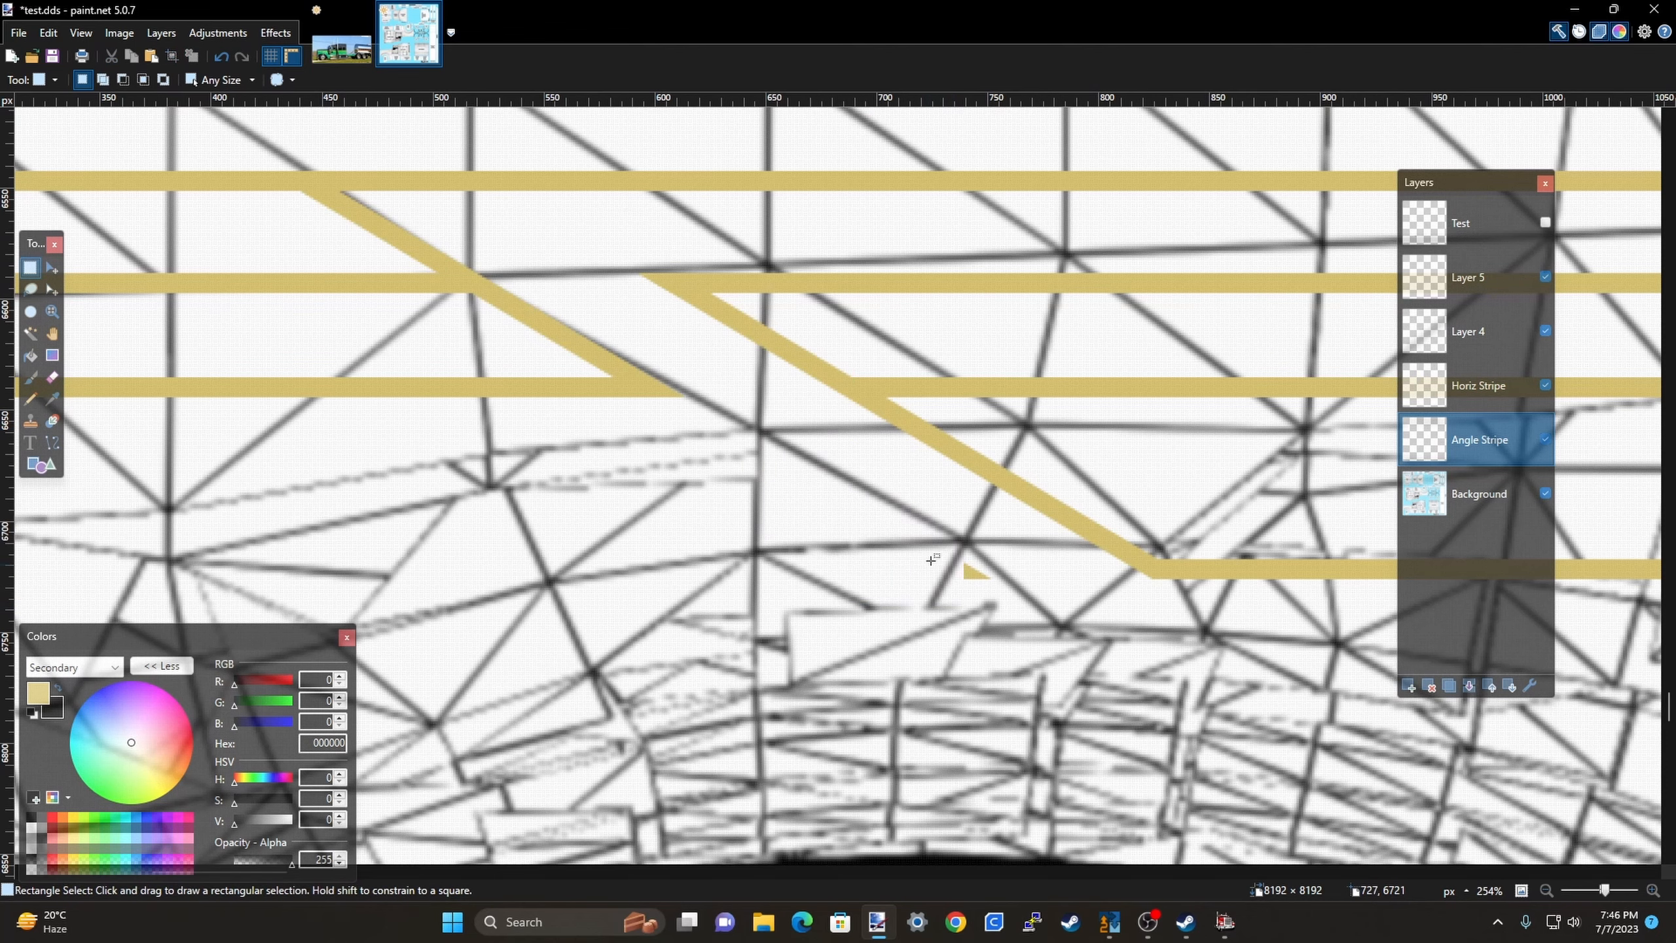
left_click_drag(918, 537, 1001, 614)
key("Delete")
key("ctrl+d")
scroll(1118, 572, "down", 4)
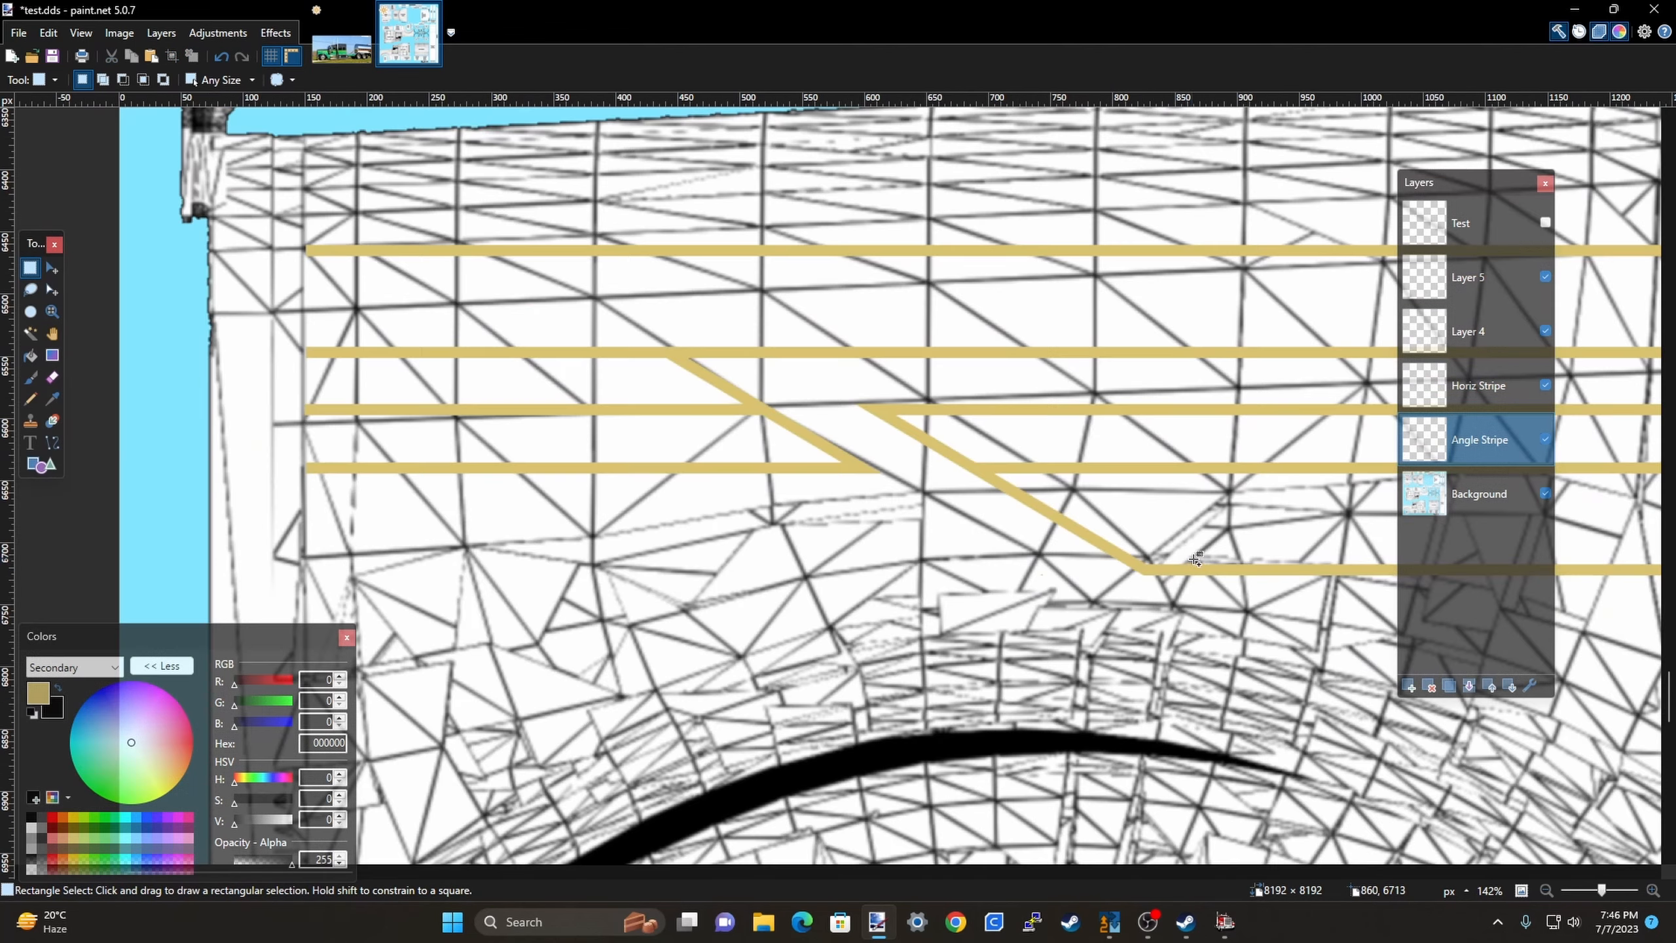
Try placing a copy of the upper angled line's area from the Angle Stripe layer down over the wheel arch, and delete it.
scroll(1004, 503, "up", 3)
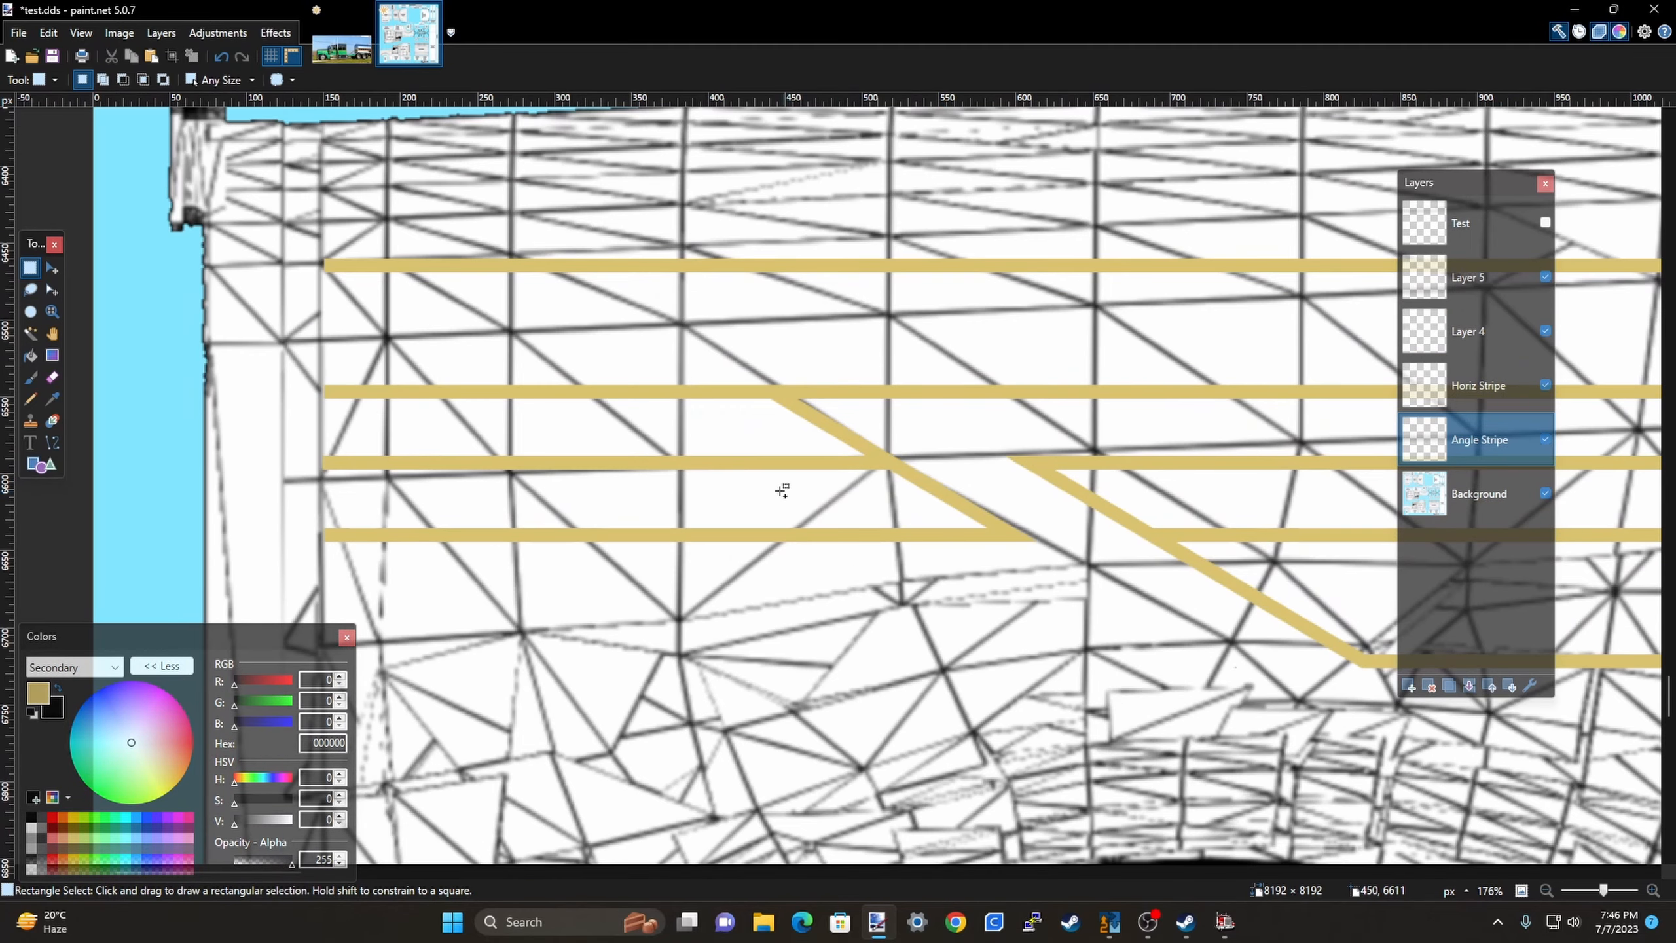
scroll(781, 490, "down", 3)
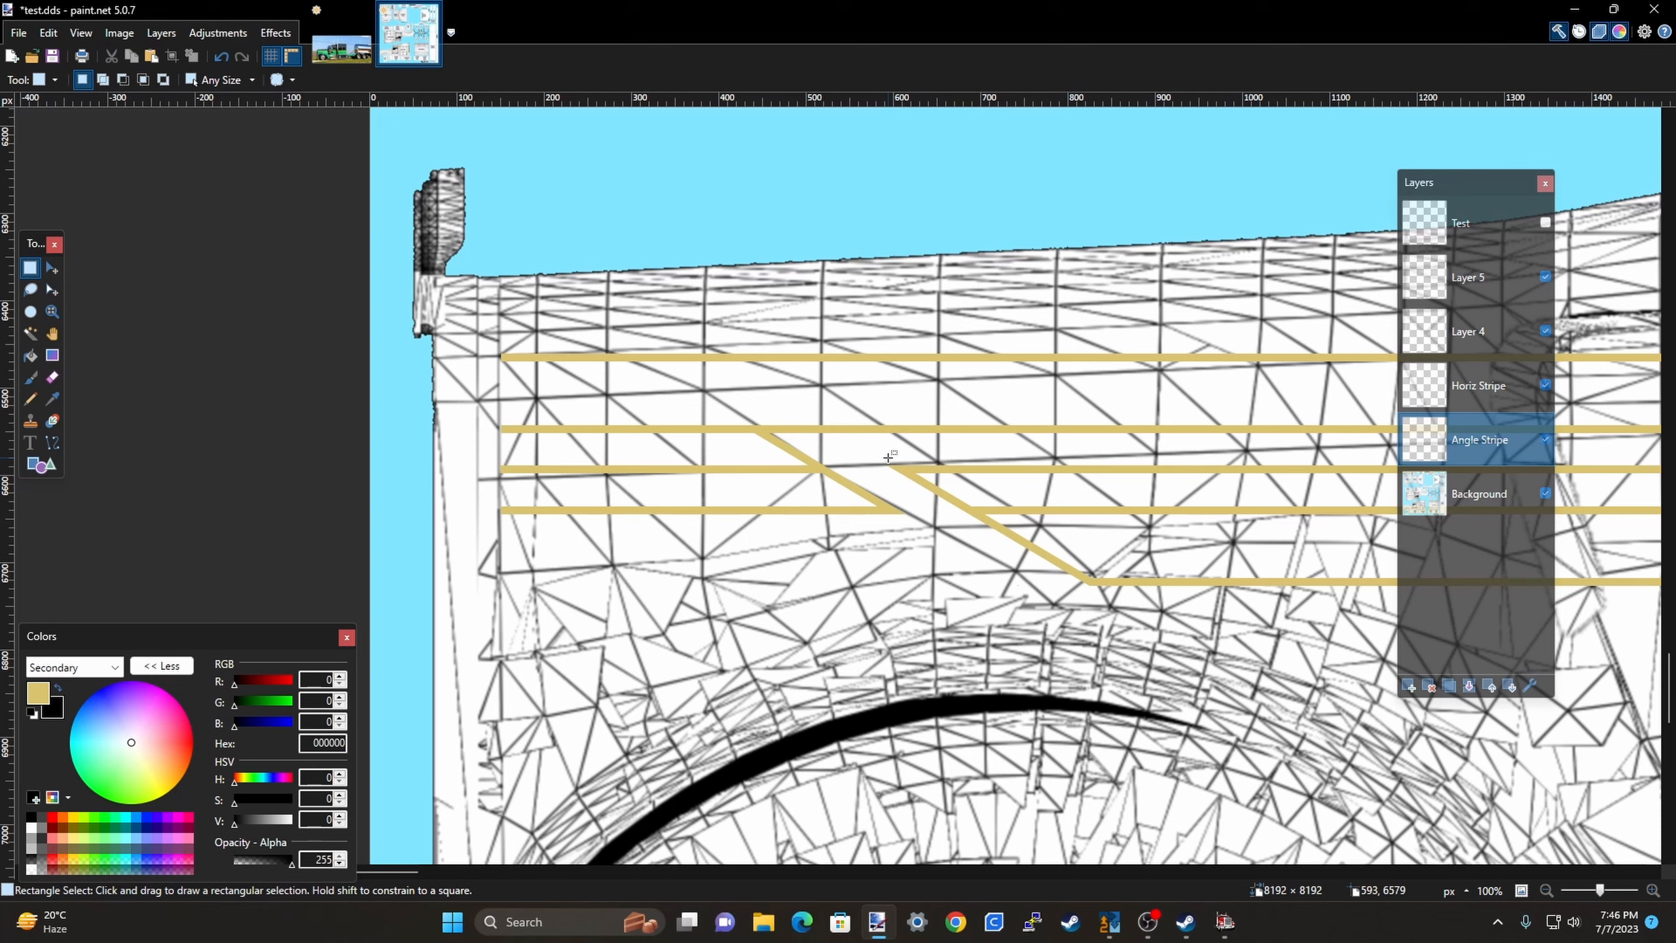
left_click_drag(872, 452, 1108, 634)
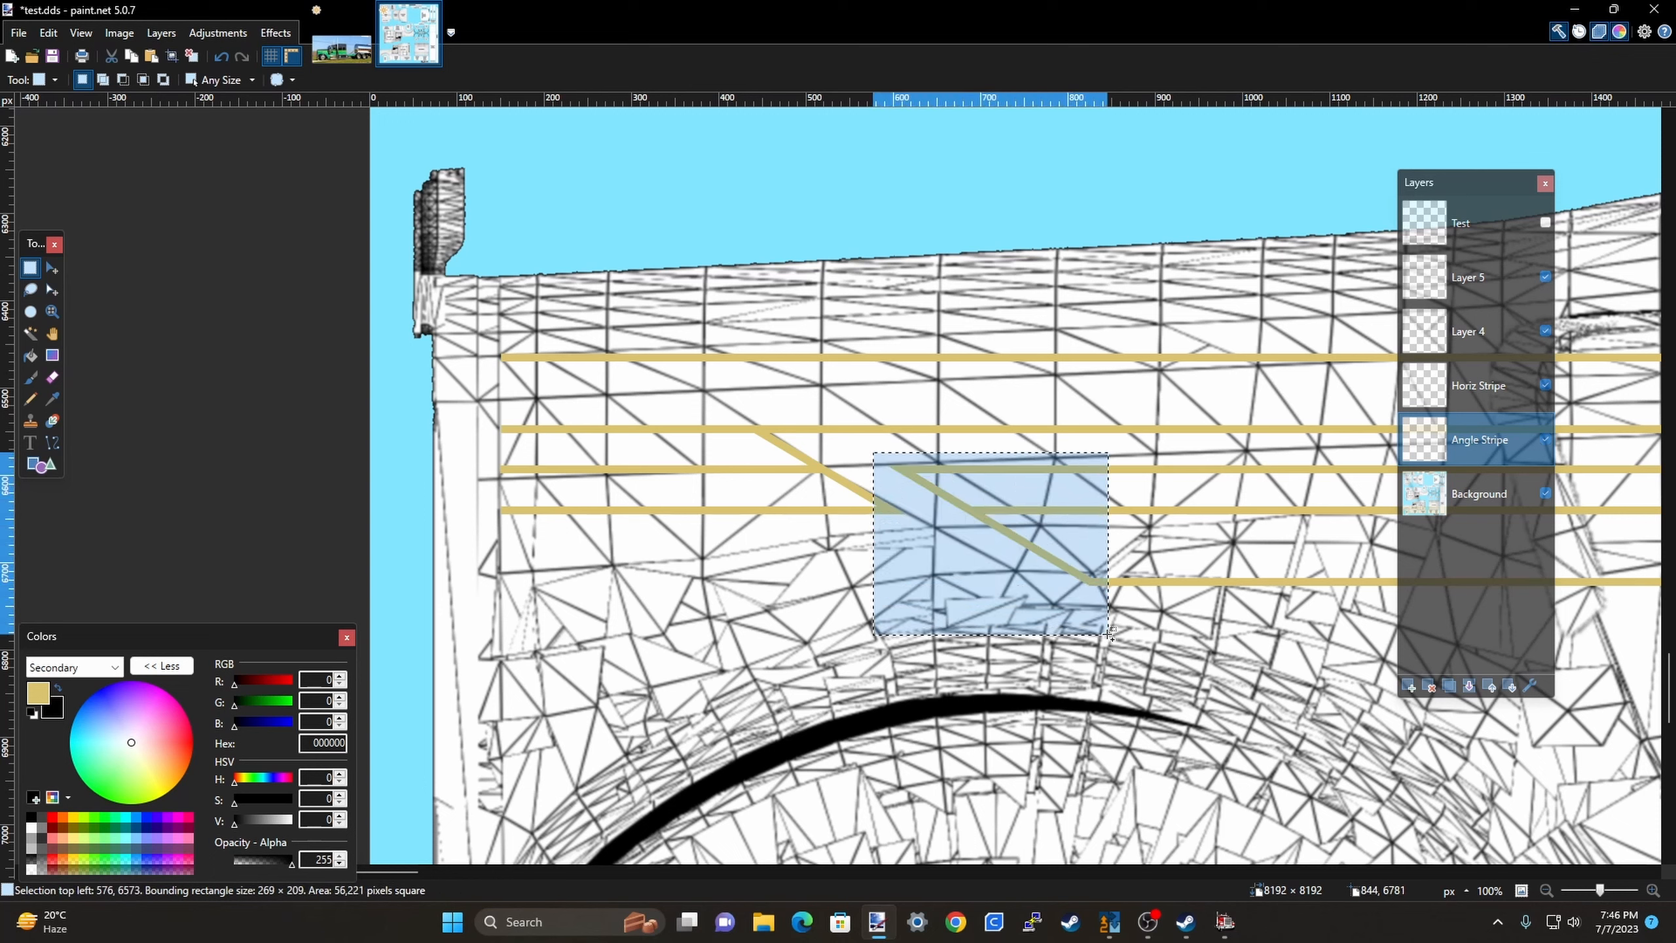
key("m")
left_click_drag(1139, 658, 990, 768)
scroll(1070, 647, "down", 1)
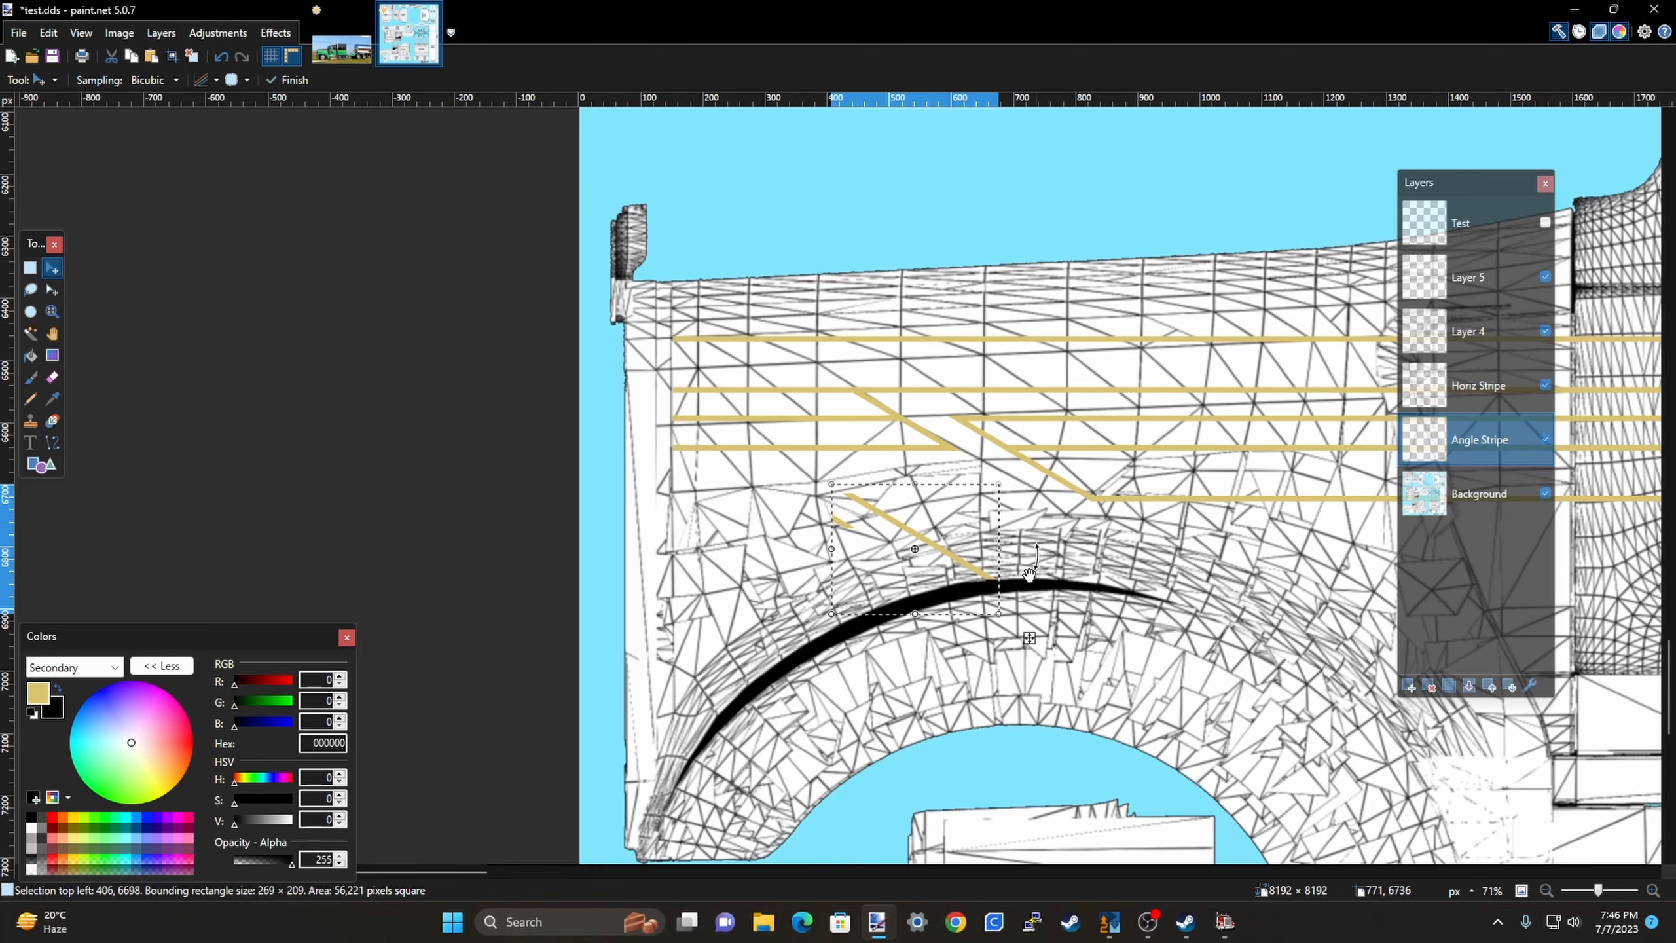
scroll(990, 594, "up", 2)
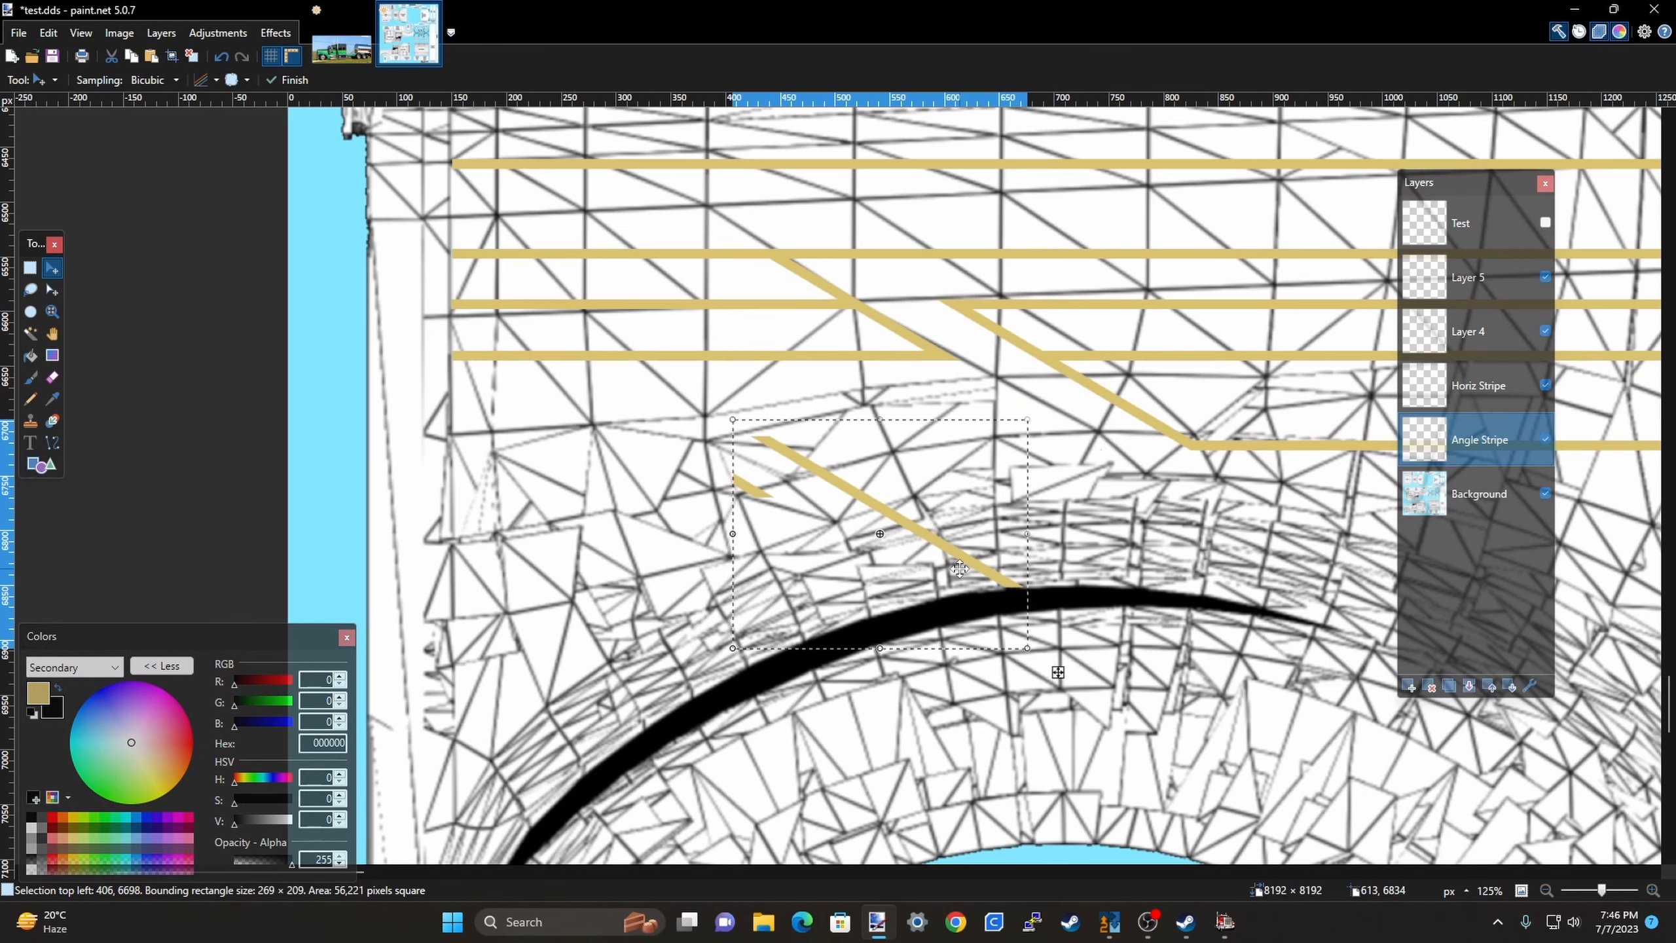
key("Delete")
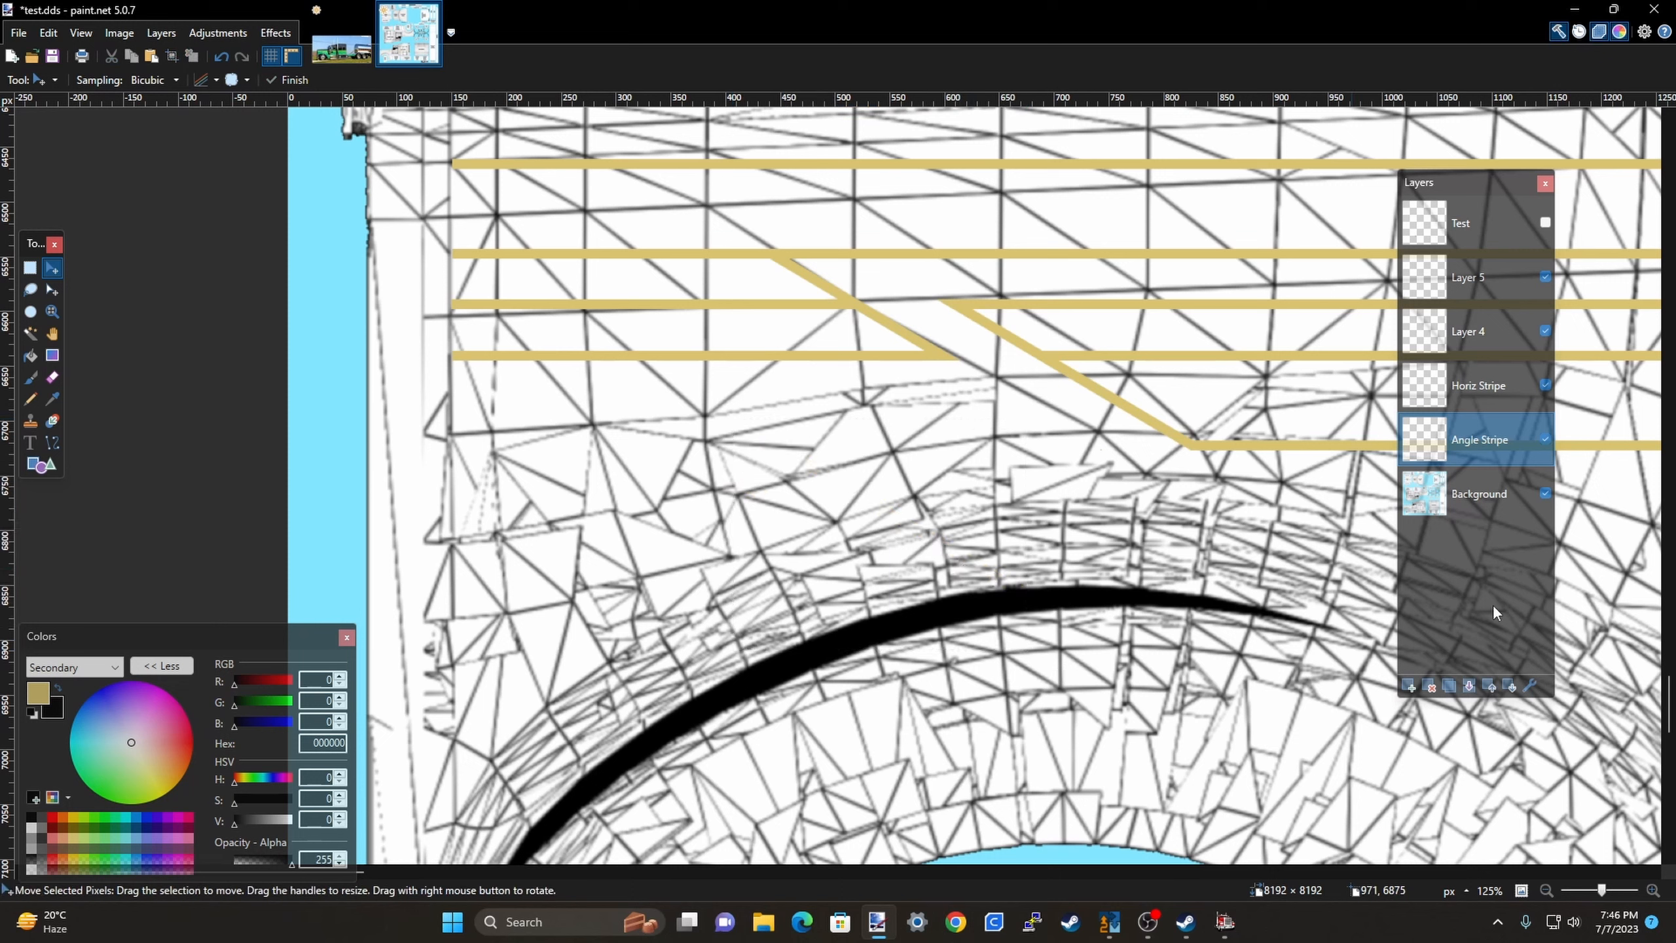
Move the Horiz Stripe layer above Layer 4 in the layer stack.
left_click(1468, 335)
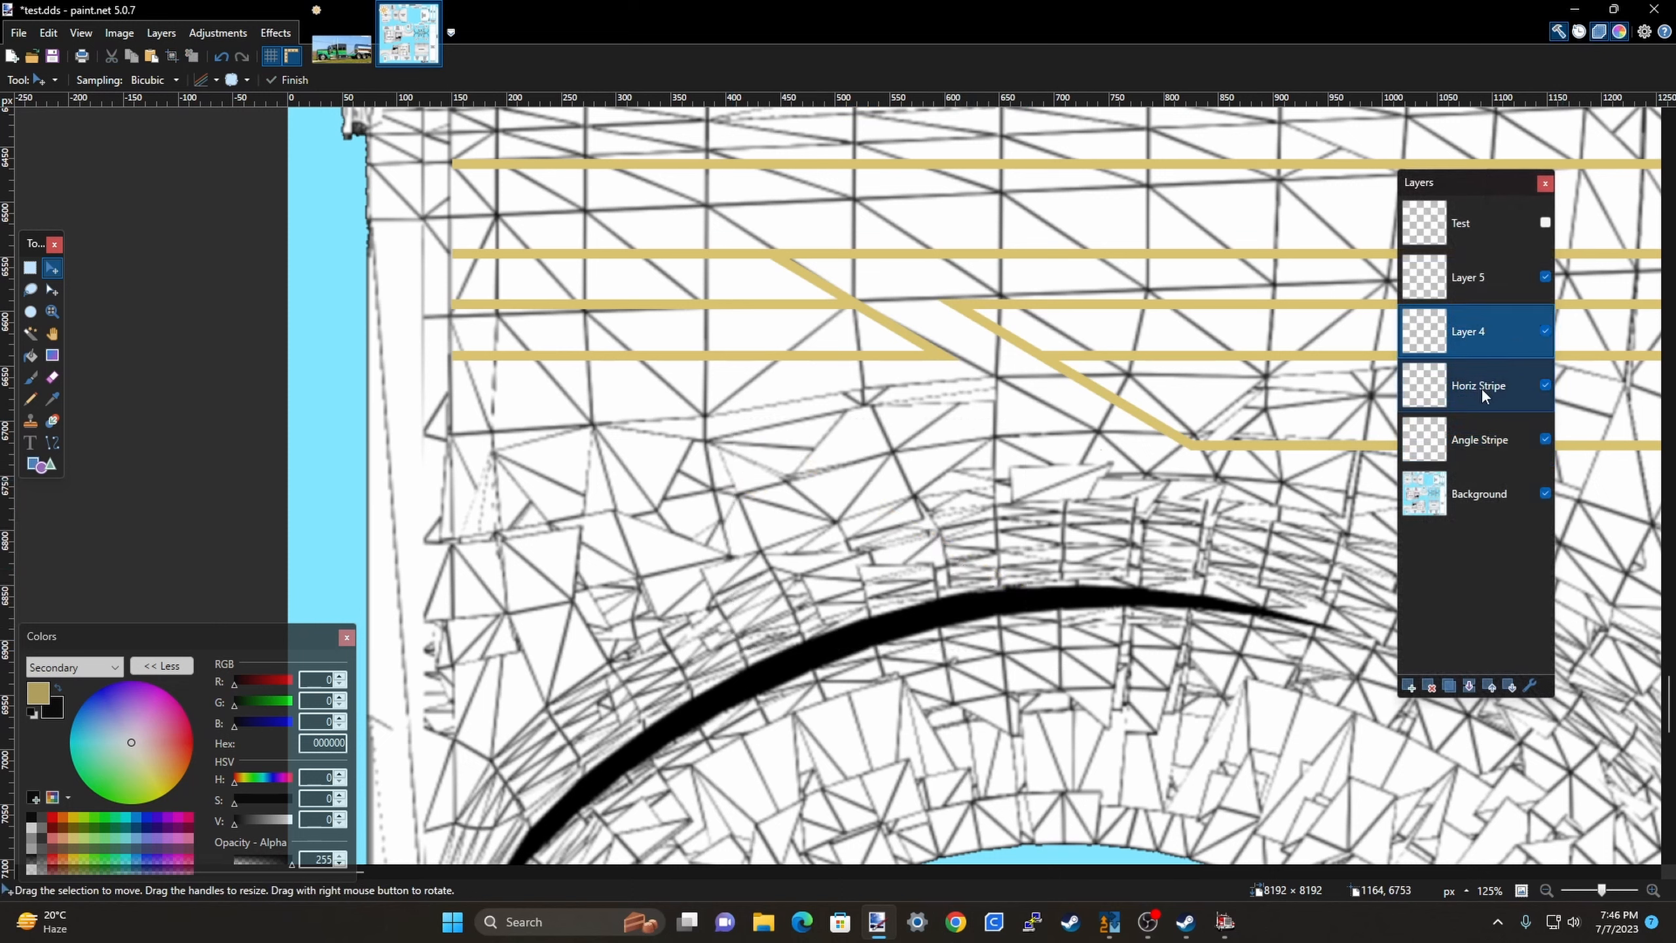
left_click_drag(1481, 388, 1479, 344)
key("ctrl+v")
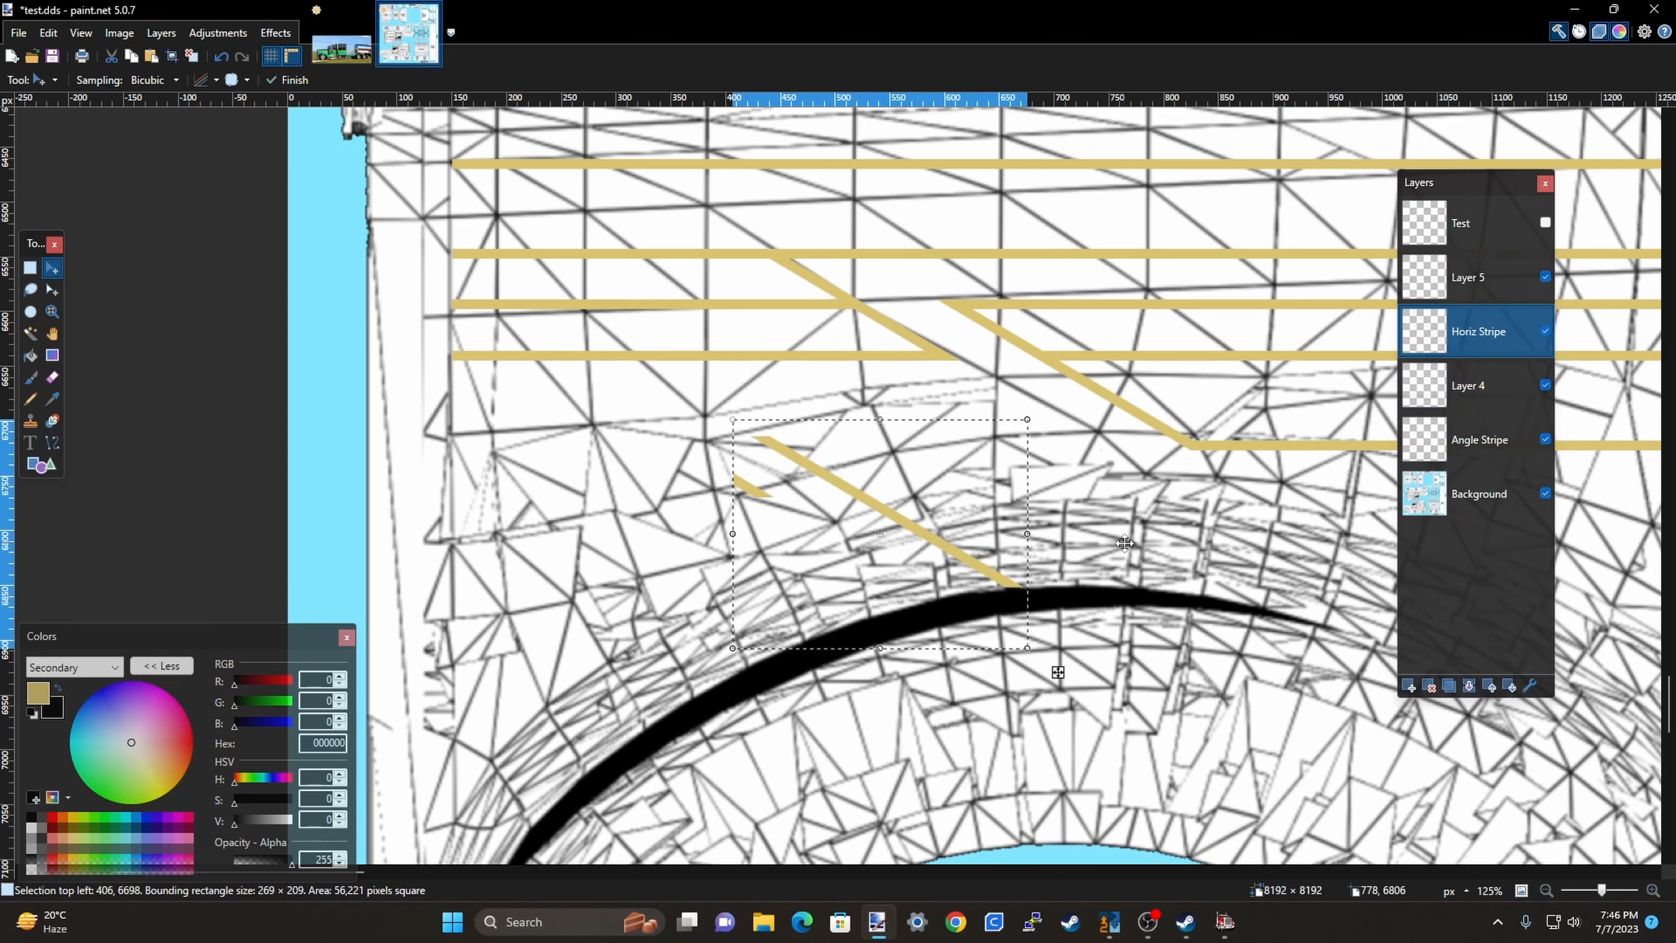
left_click_drag(972, 522, 818, 538)
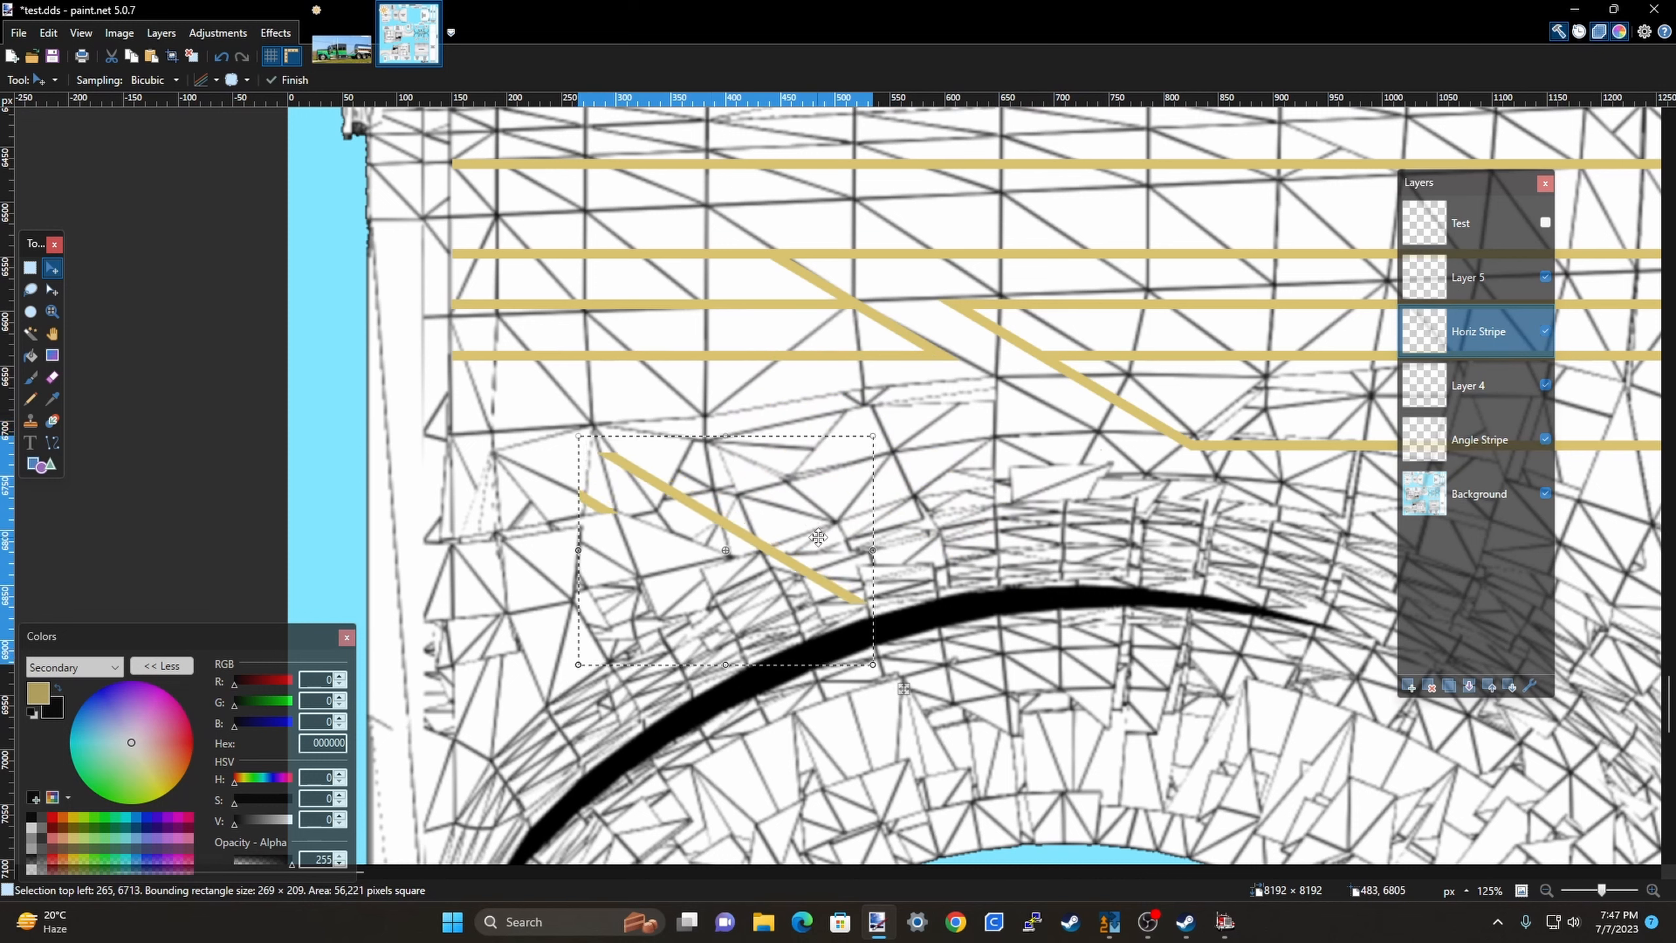
key("ctrl+z")
Paste the copied angled line onto Layer 4 and move it up across the front ends of the horizontal hood stripes.
left_click(1485, 392)
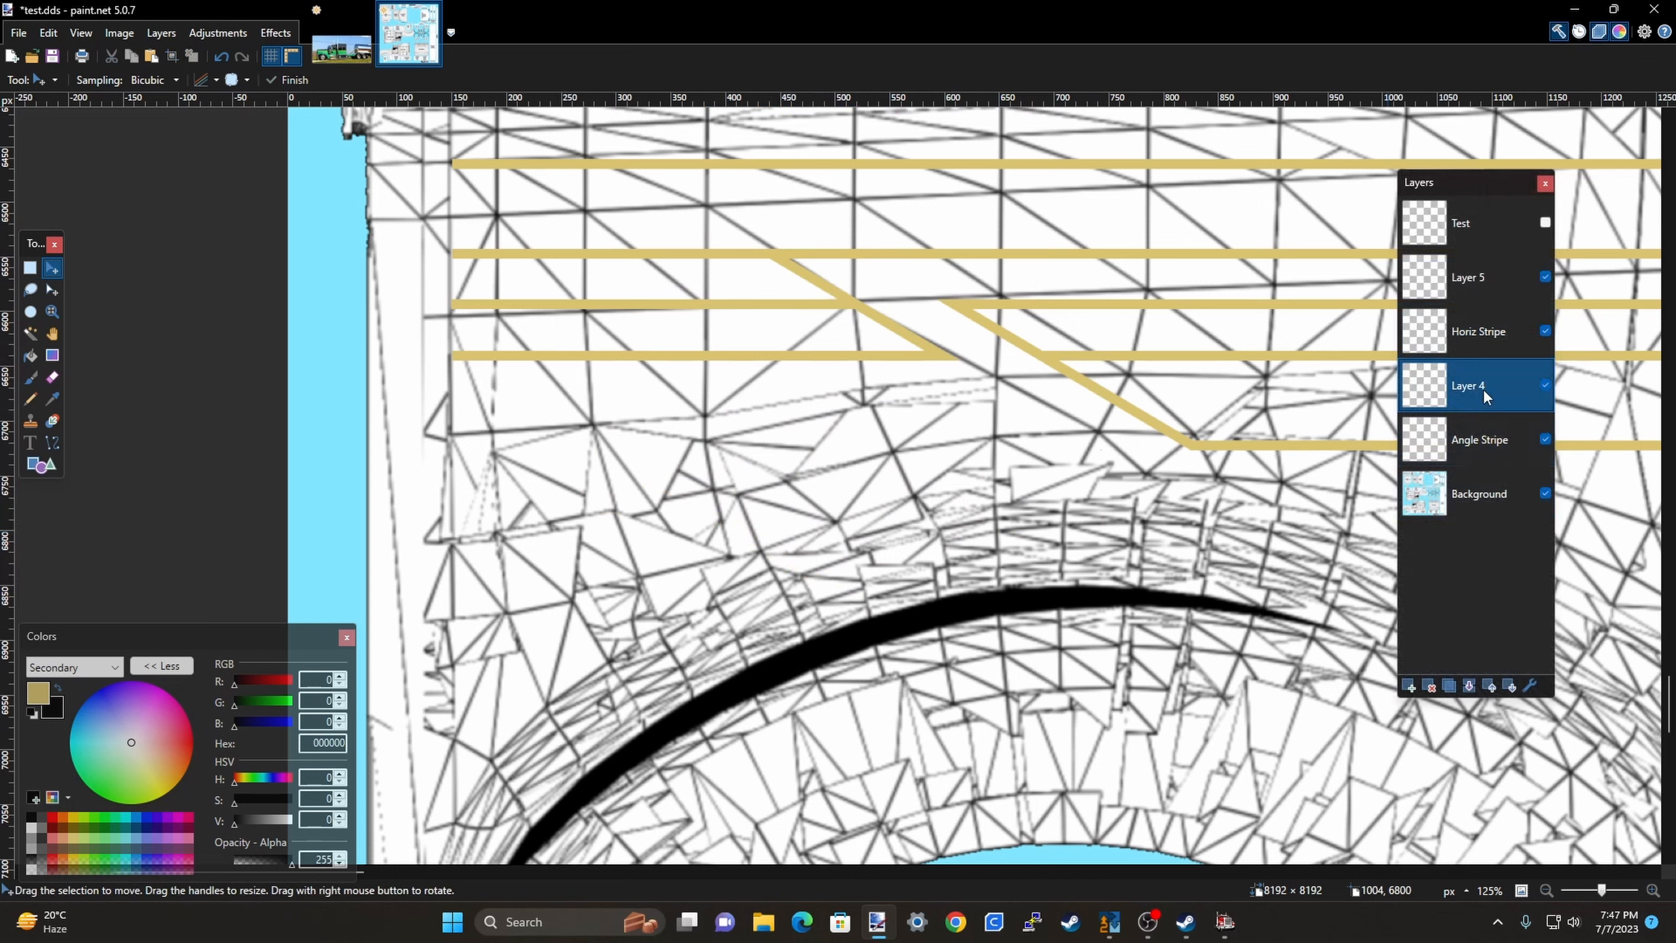
key("ctrl+v")
left_click_drag(837, 540, 777, 302)
scroll(777, 303, "down", 4)
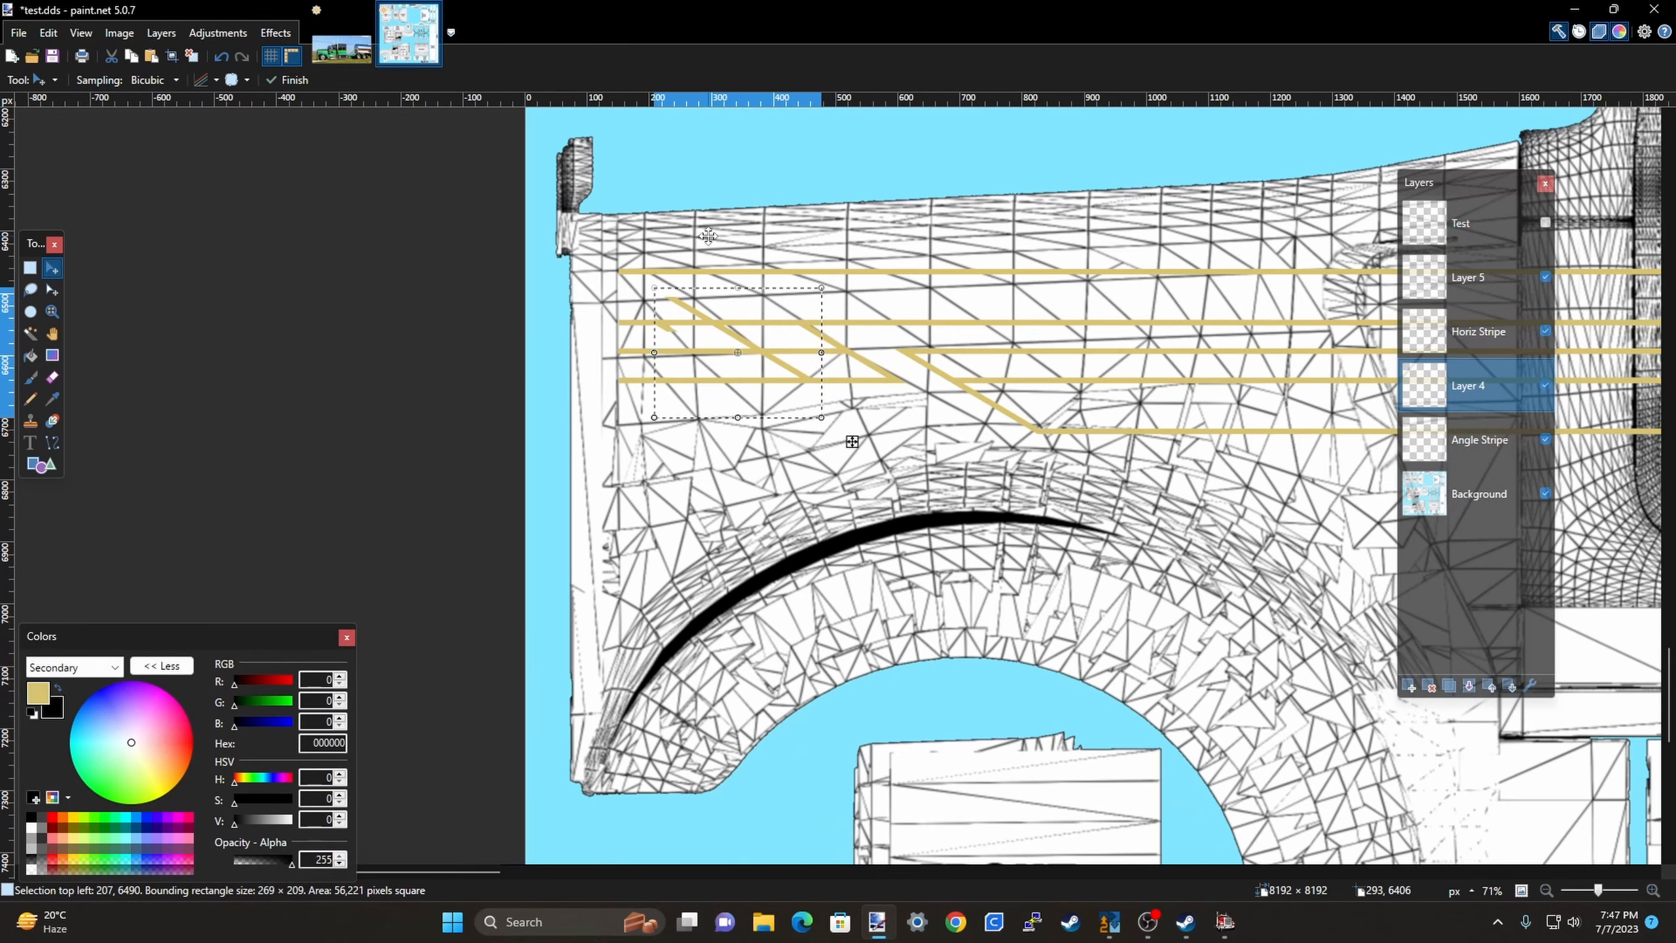
scroll(708, 235, "up", 2)
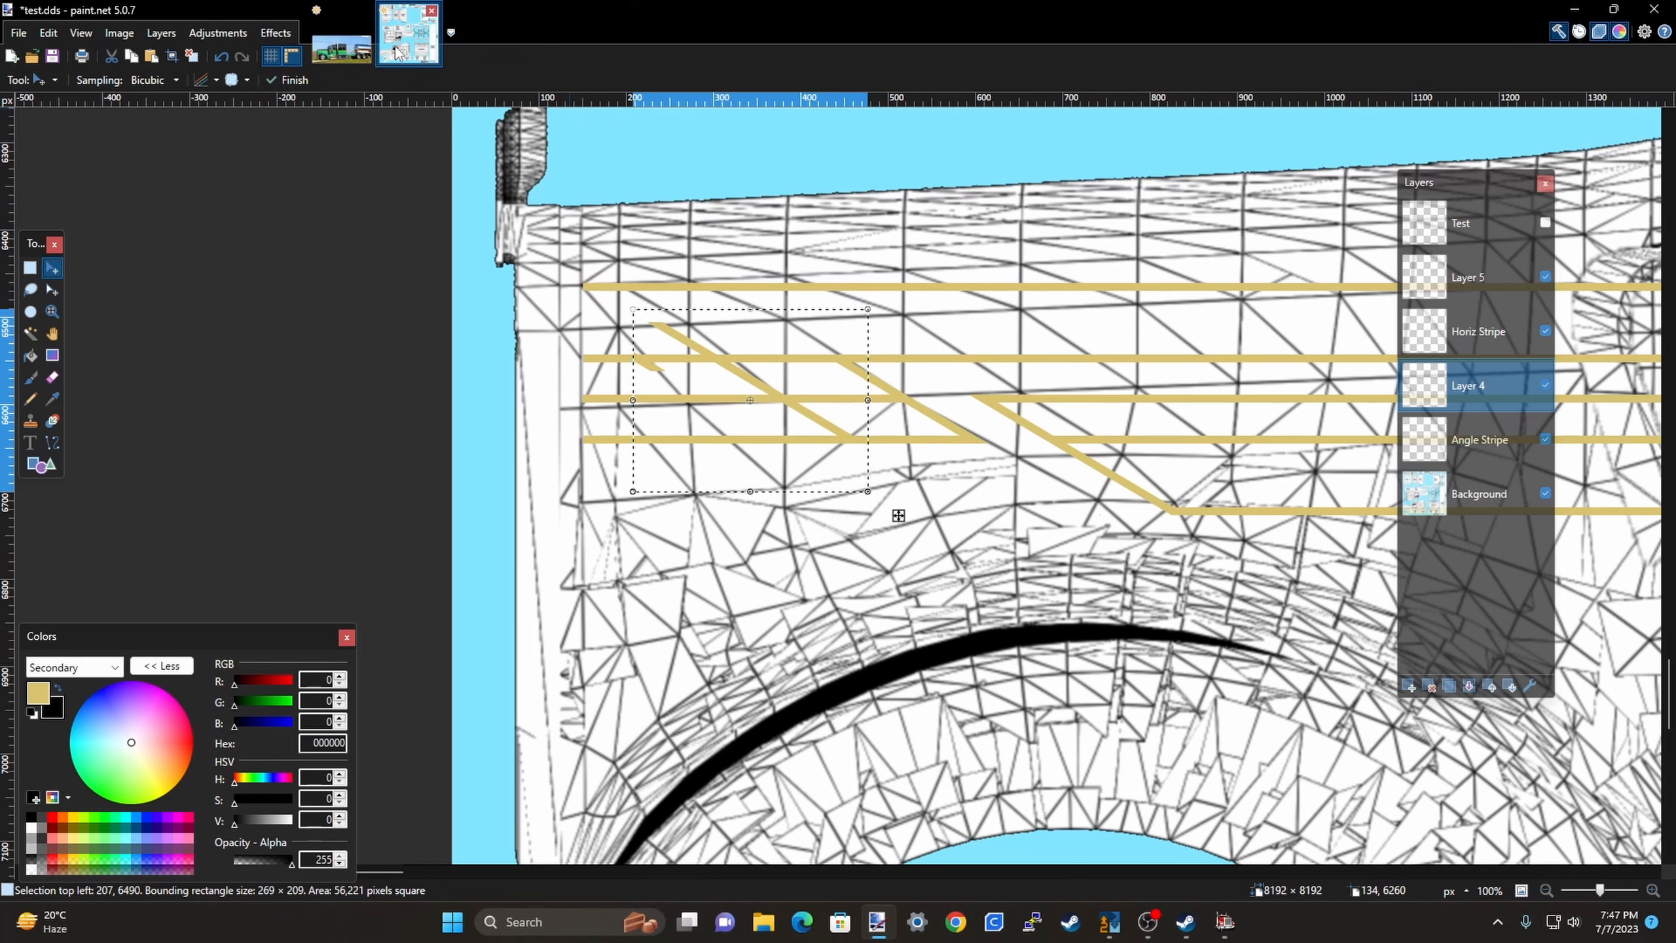
Check the Idea.jpg reference, then shift the pasted angled line toward the grille so its selection starts at 117, 6489, and deselect.
left_click(341, 50)
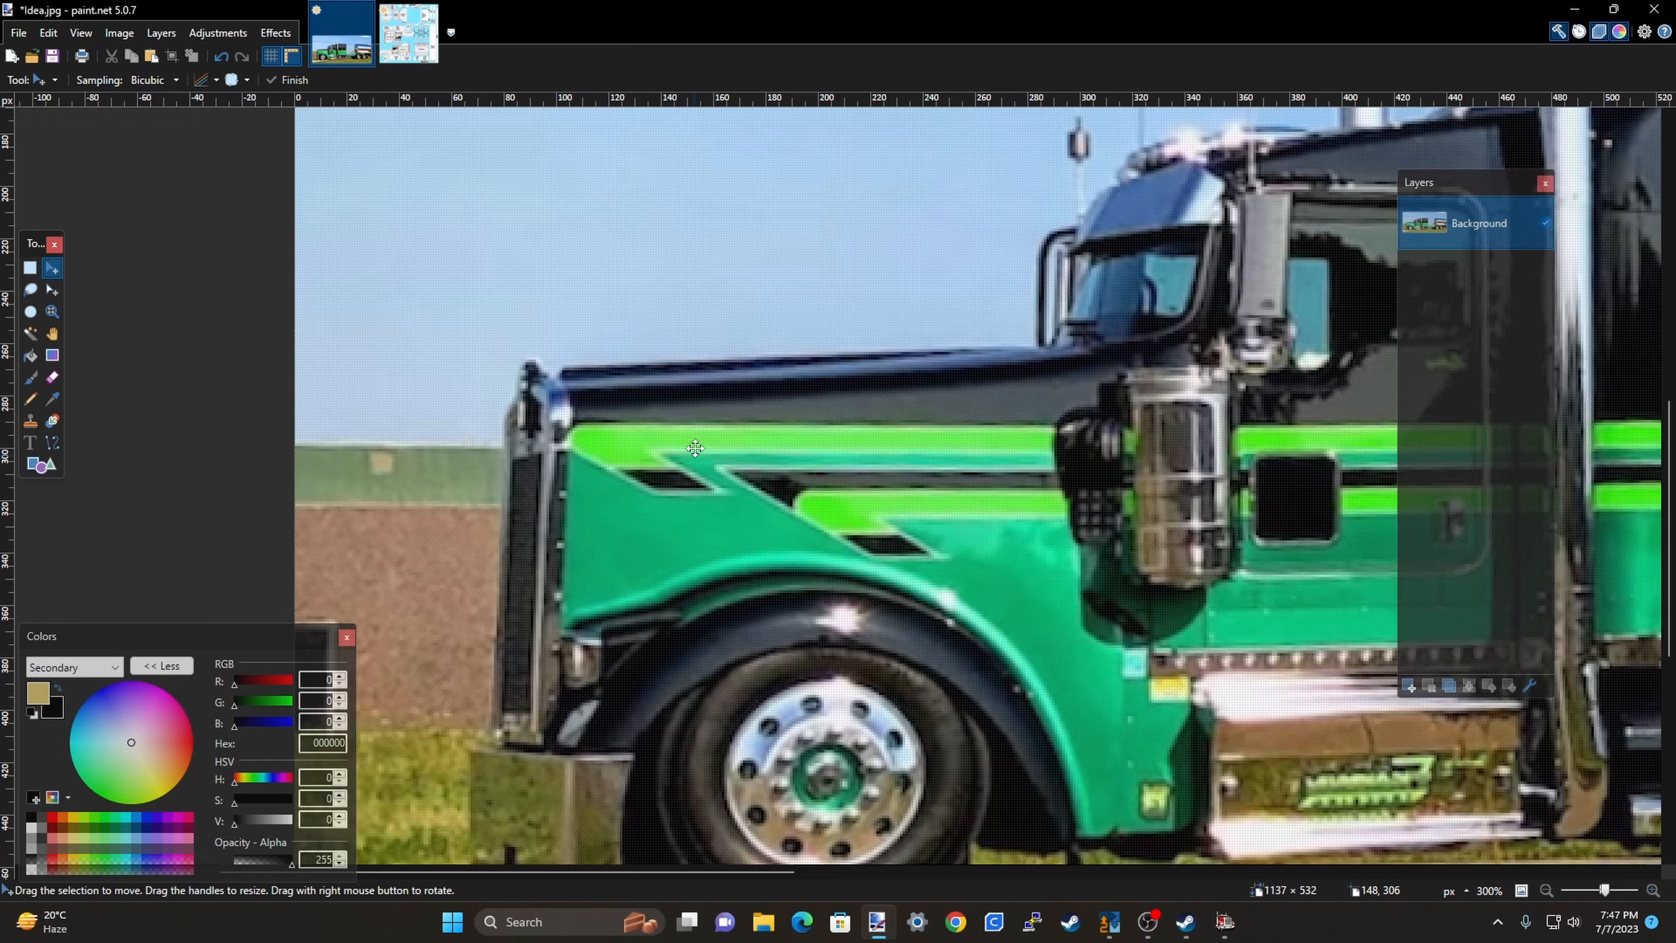
key("ctrl+Tab")
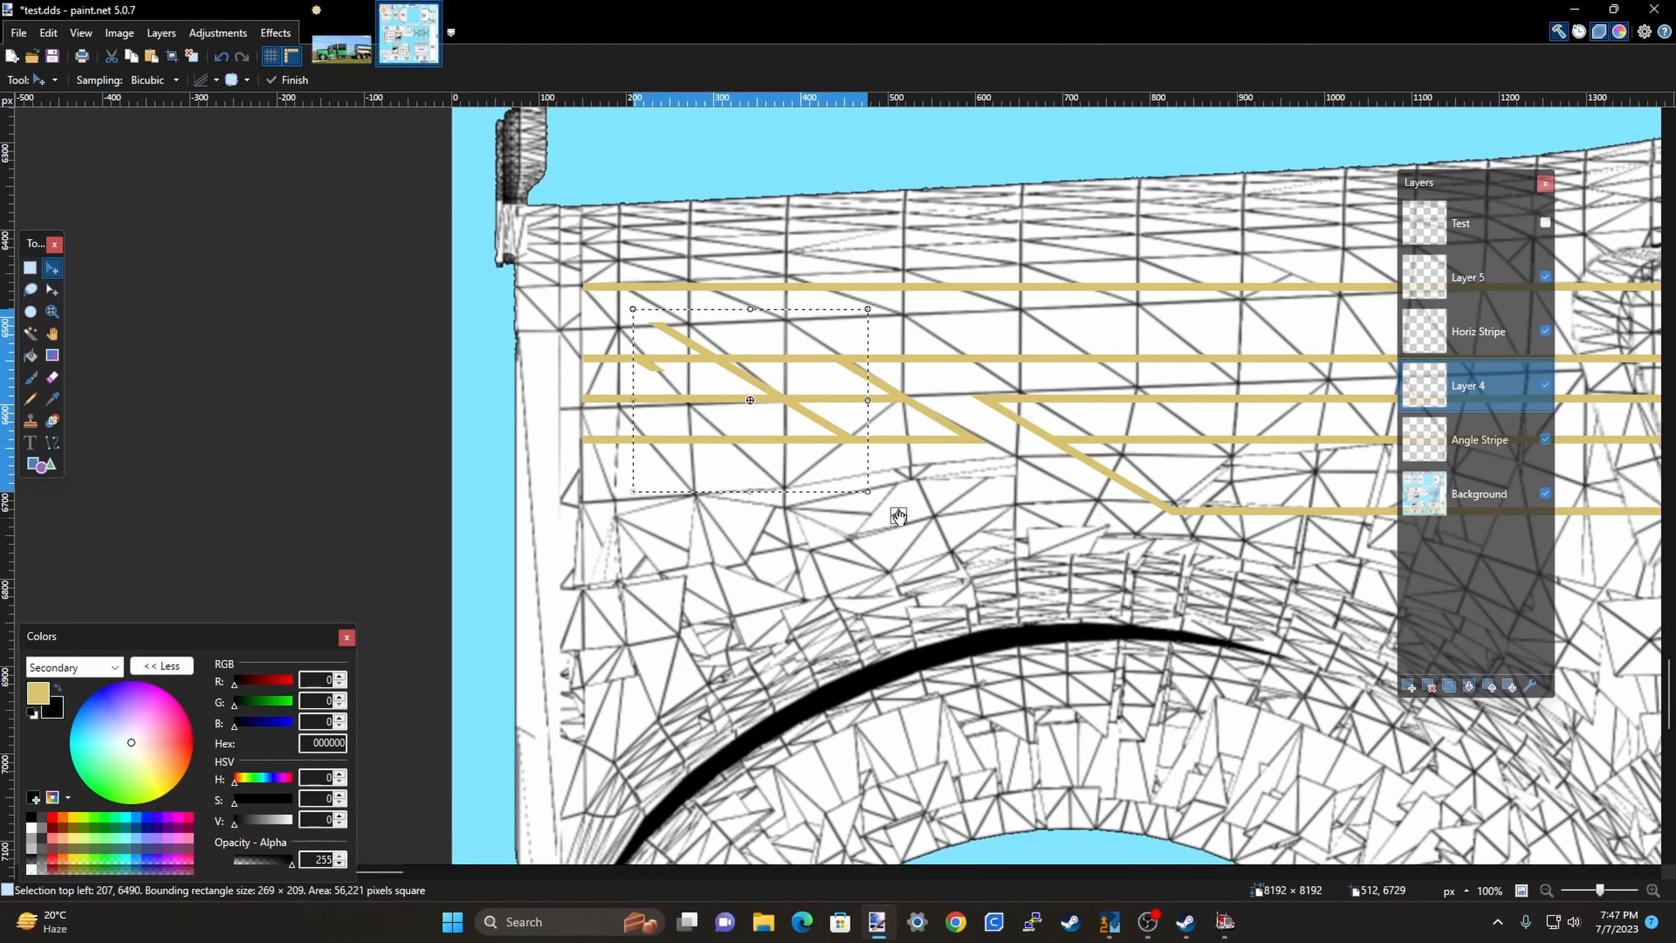
left_click_drag(898, 516, 823, 517)
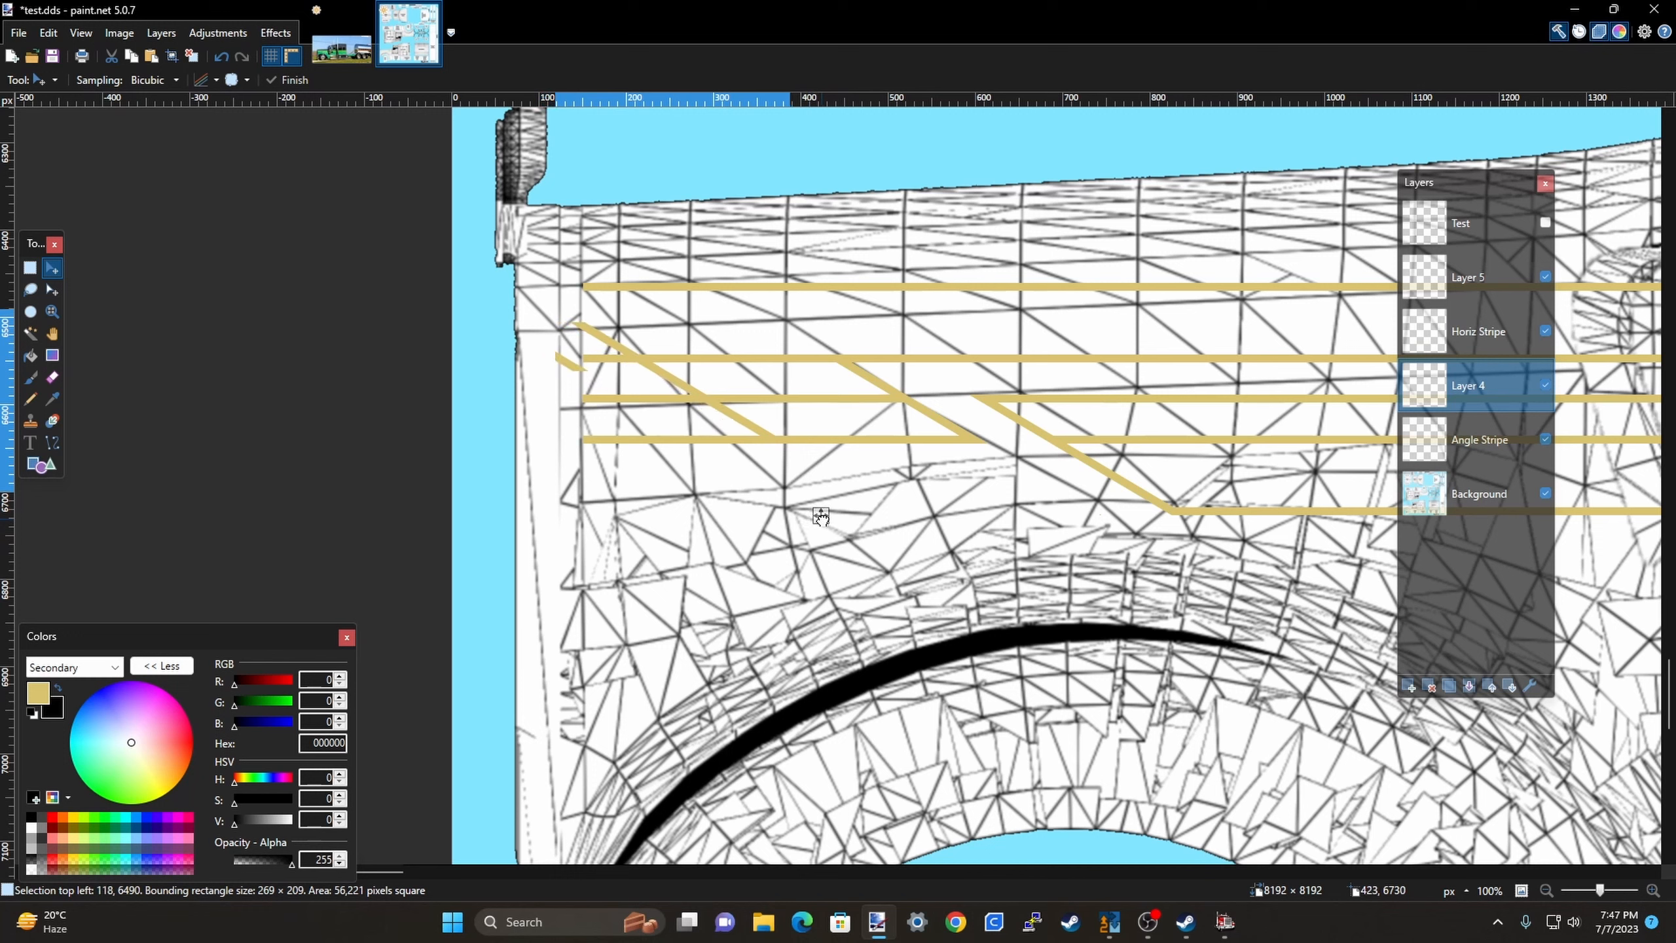
left_click_drag(821, 518, 820, 517)
scroll(820, 517, "up", 3)
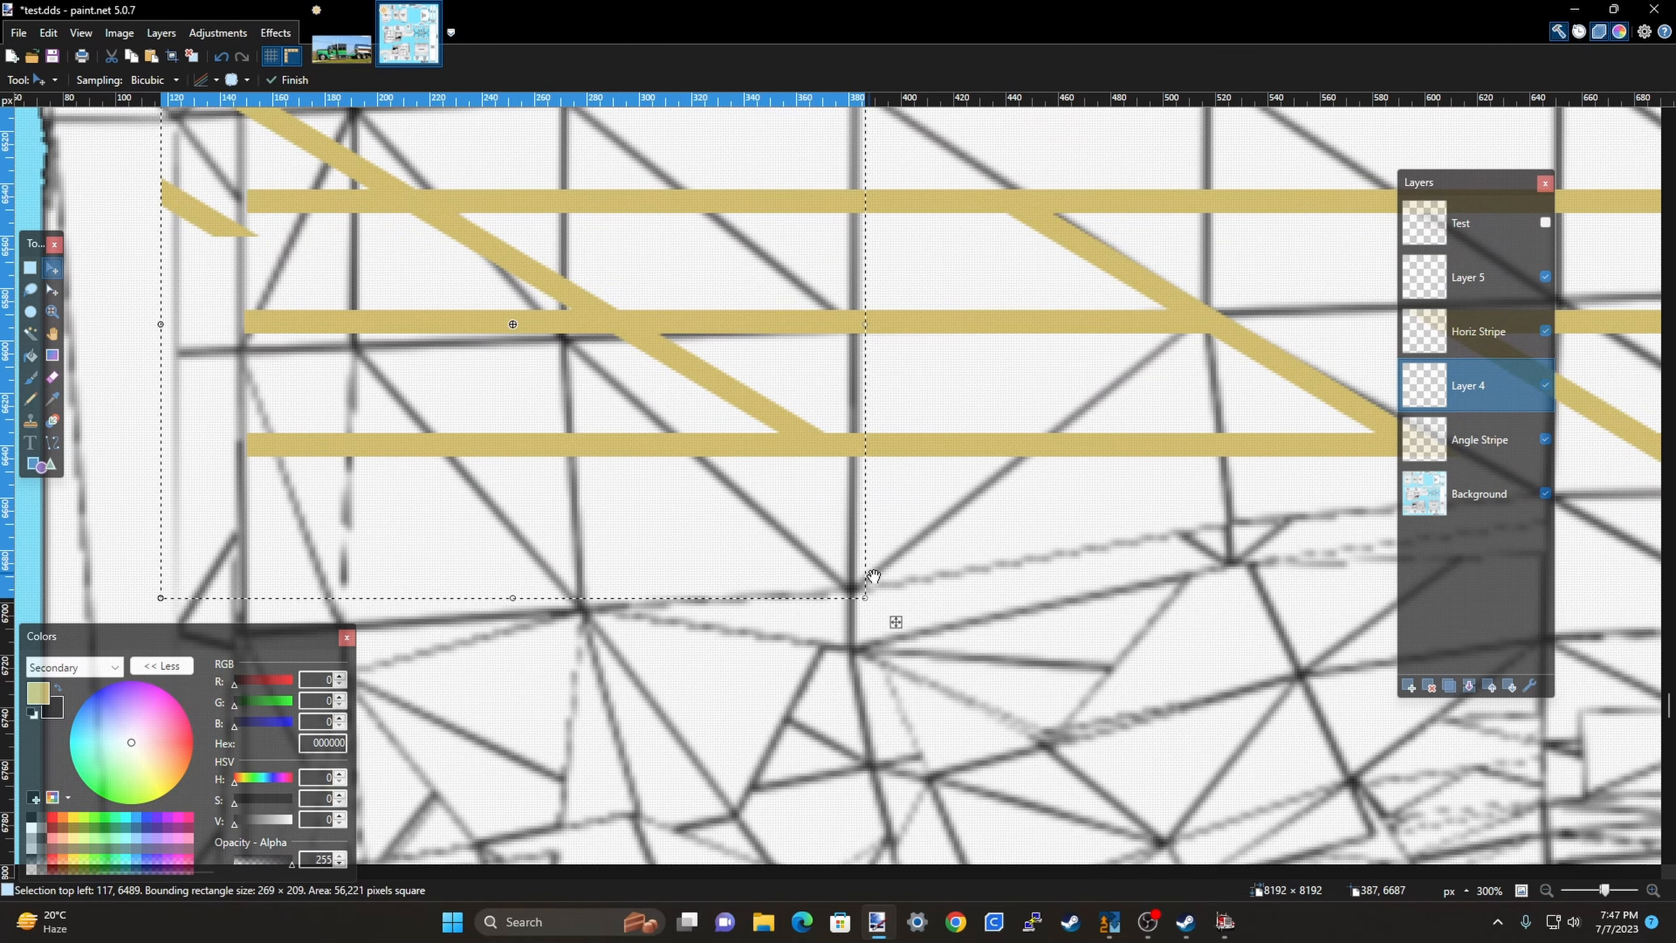
mouse_move(896, 621)
left_mouse_down()
mouse_move(879, 588)
mouse_move(899, 637)
mouse_move(895, 622)
left_mouse_up()
scroll(896, 622, "down", 3, "ctrl")
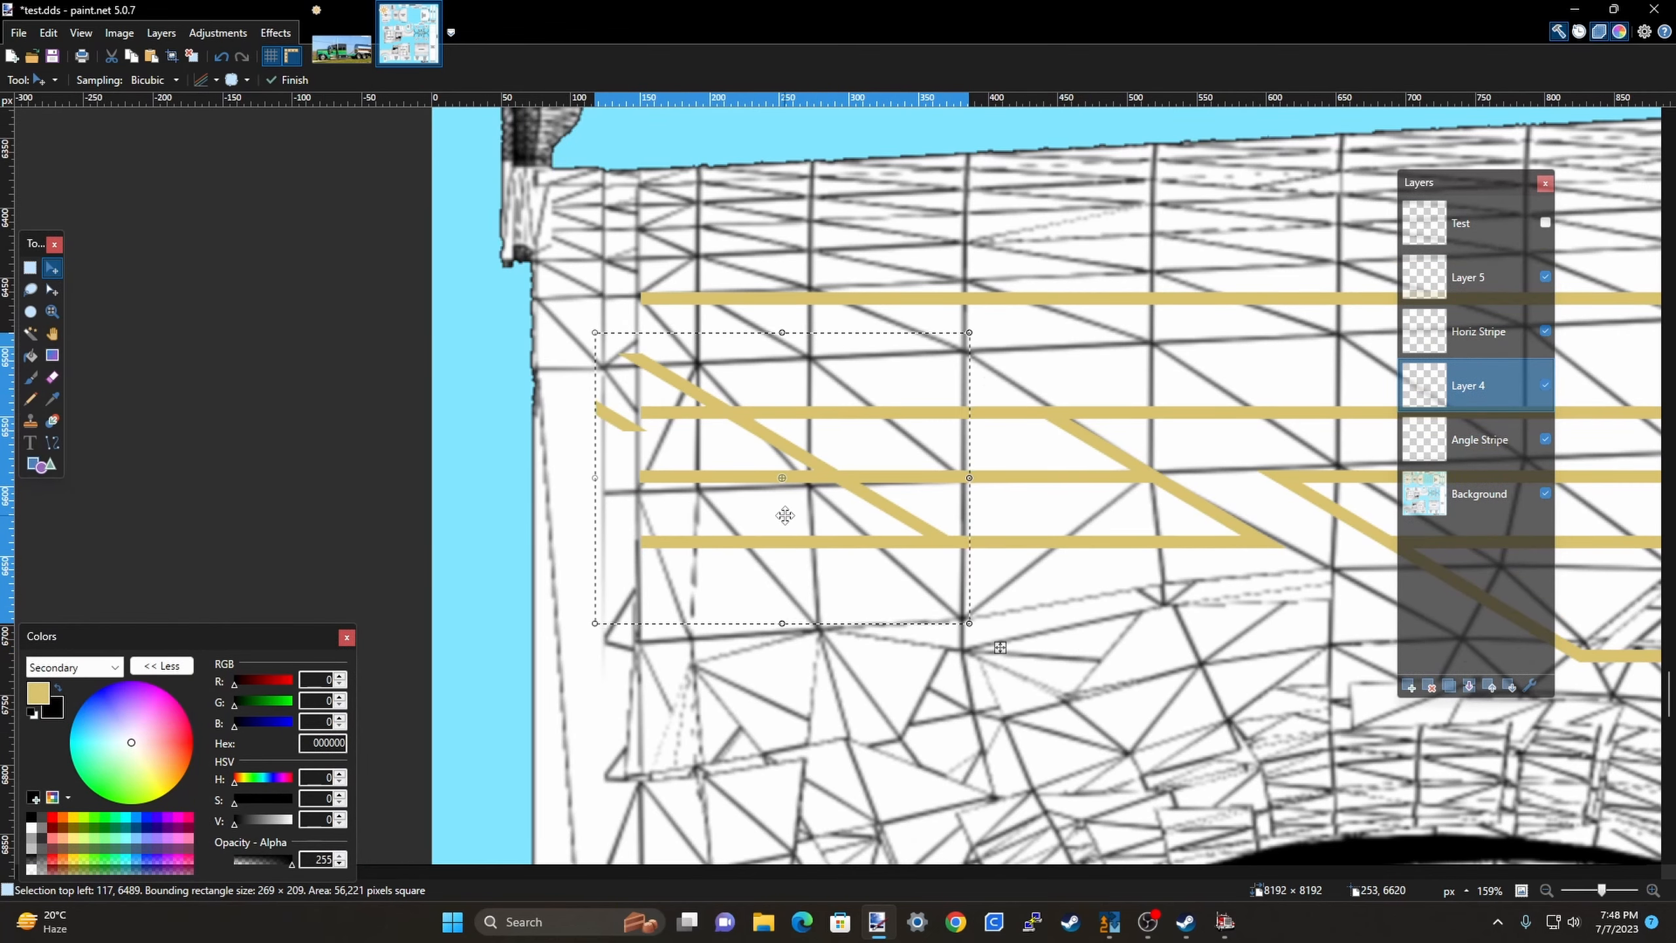
key("ctrl+d")
Erase the short leftover line fragment beside the pasted angled line on Layer 4, using a lasso selection.
left_click(30, 291)
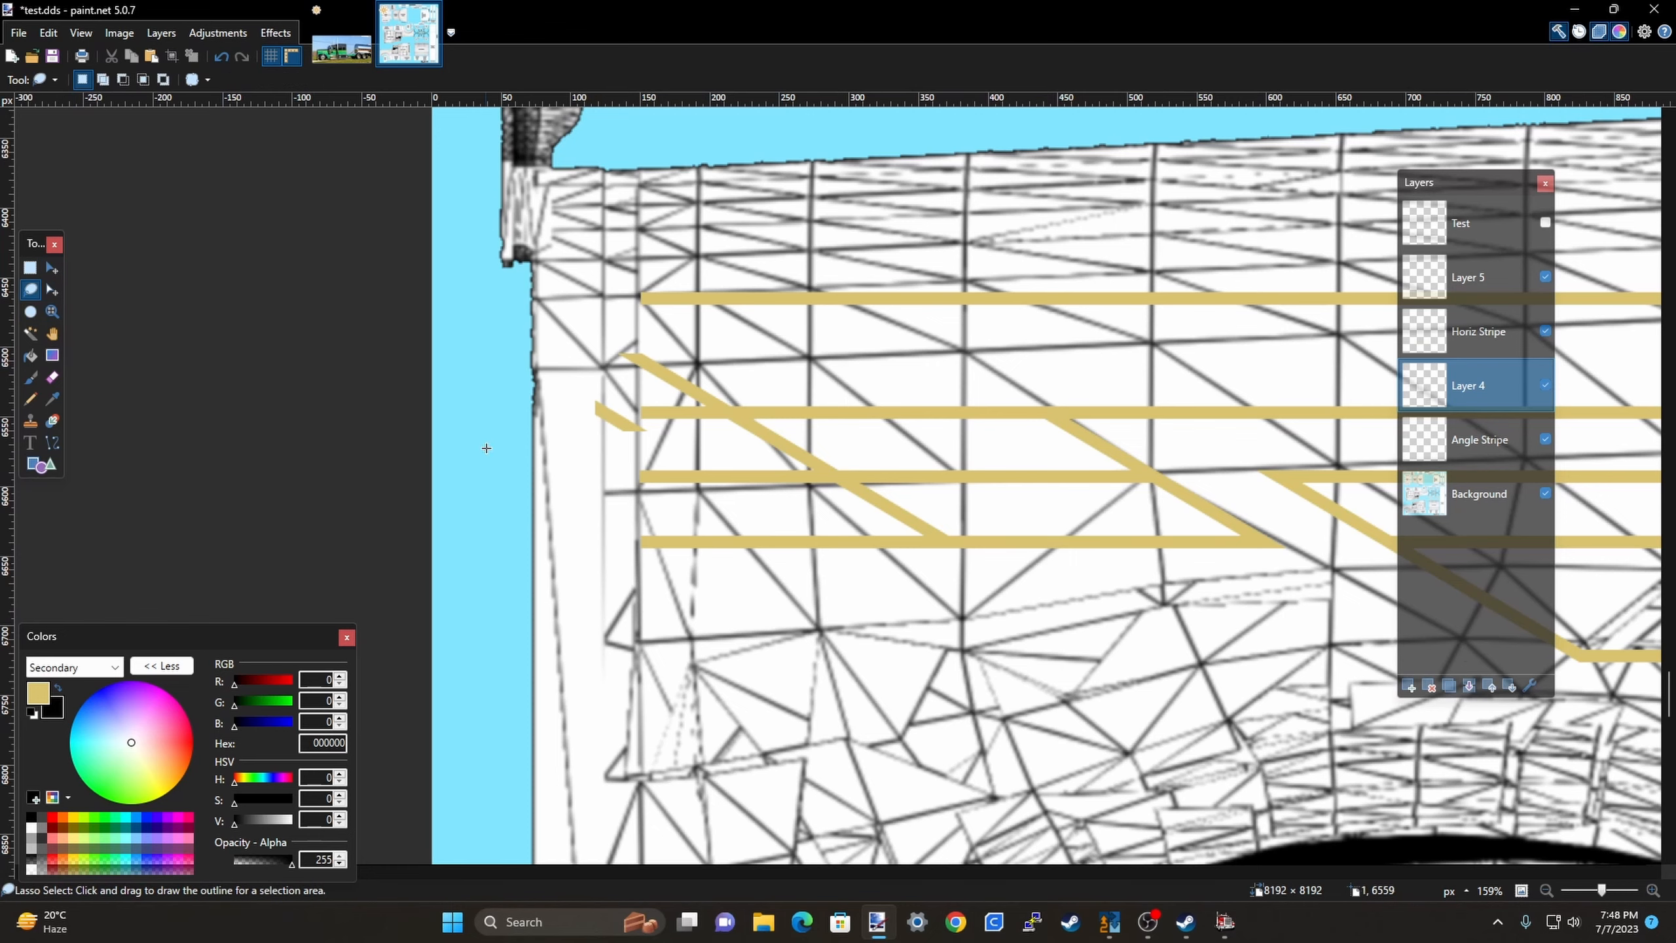
mouse_move(607, 455)
left_mouse_down()
mouse_move(660, 443)
mouse_move(581, 389)
mouse_move(550, 429)
mouse_move(551, 400)
left_mouse_up()
key("Delete")
scroll(553, 409, "down", 3)
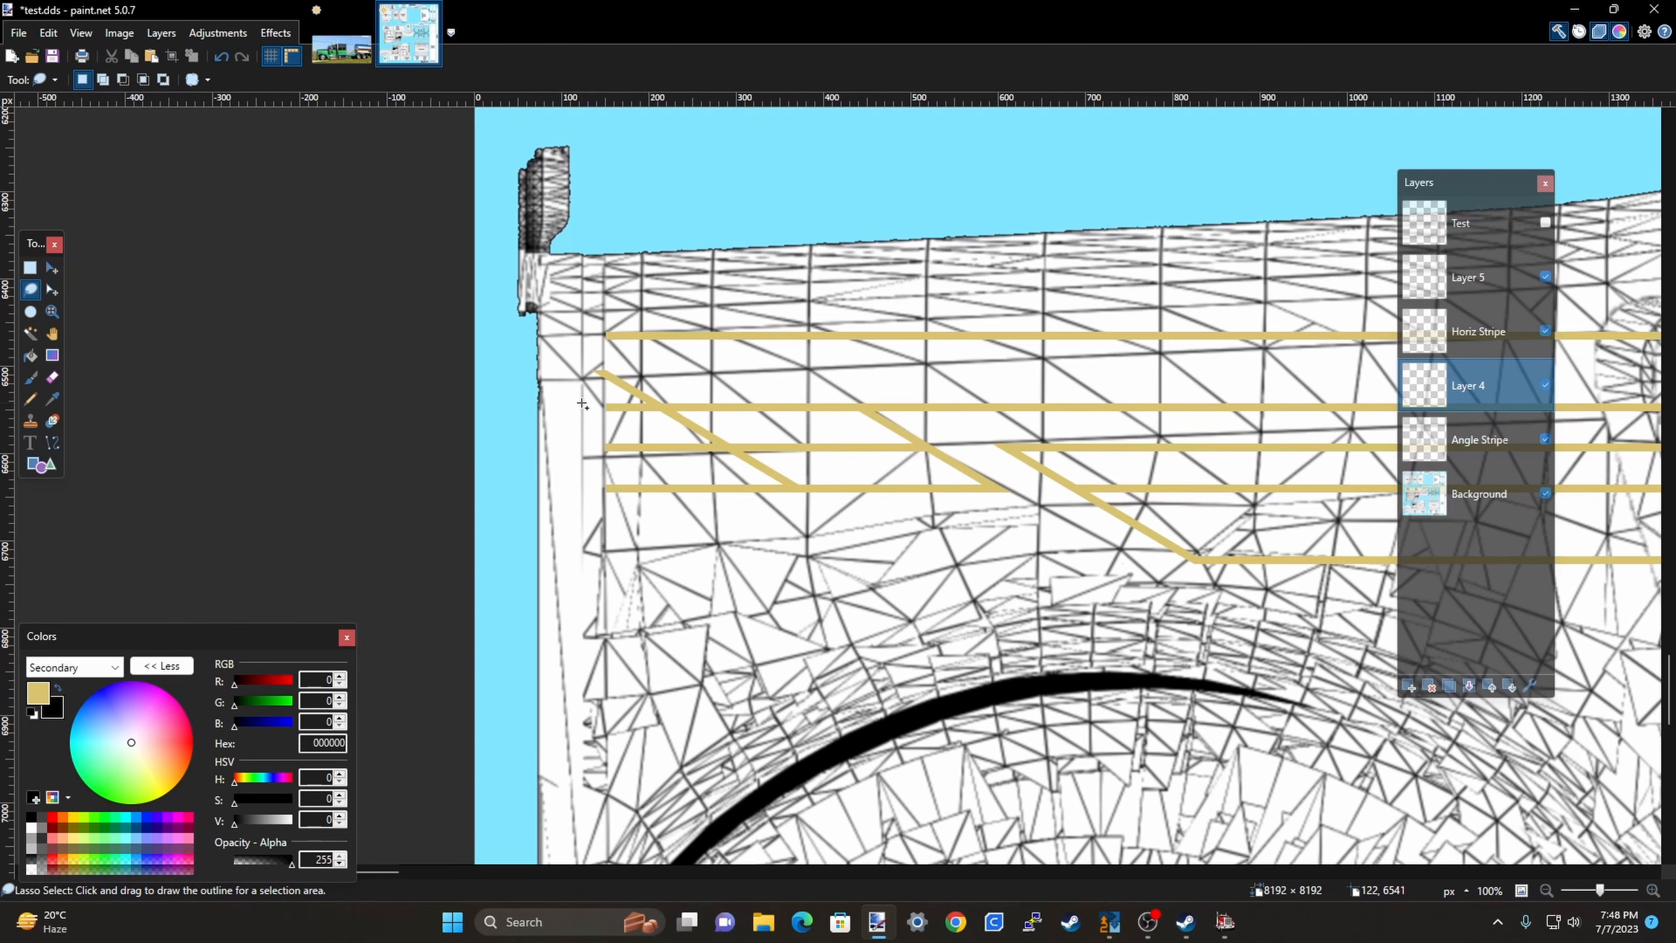
scroll(541, 451, "down", 2)
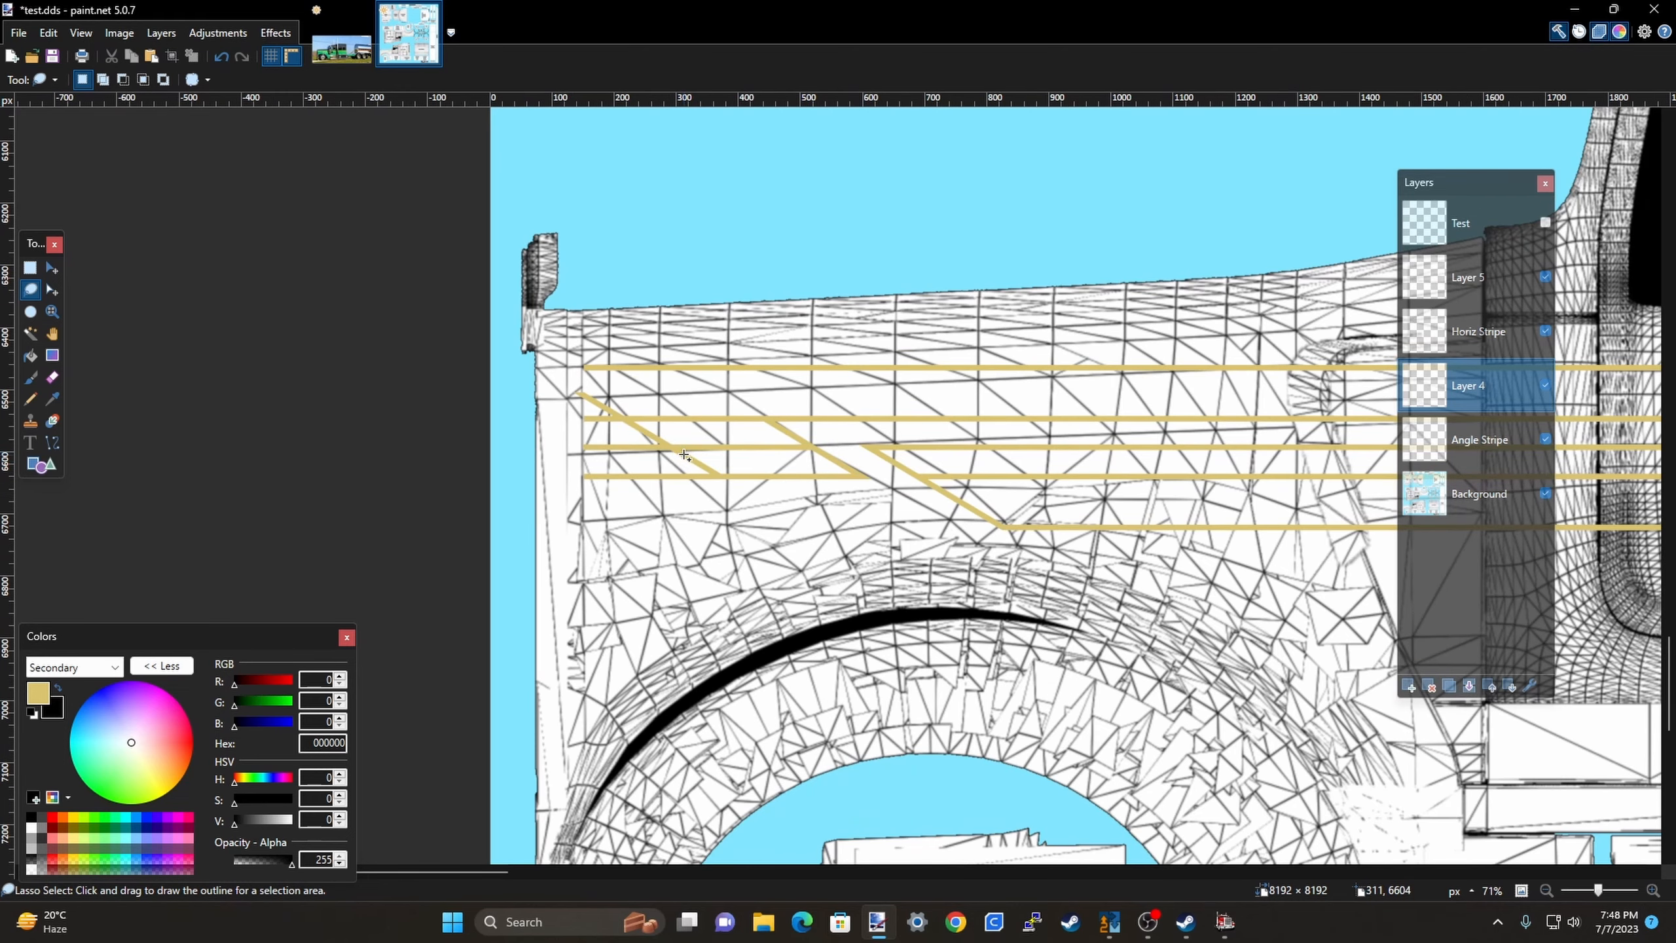
scroll(685, 455, "up", 2)
scroll(682, 461, "down", 1)
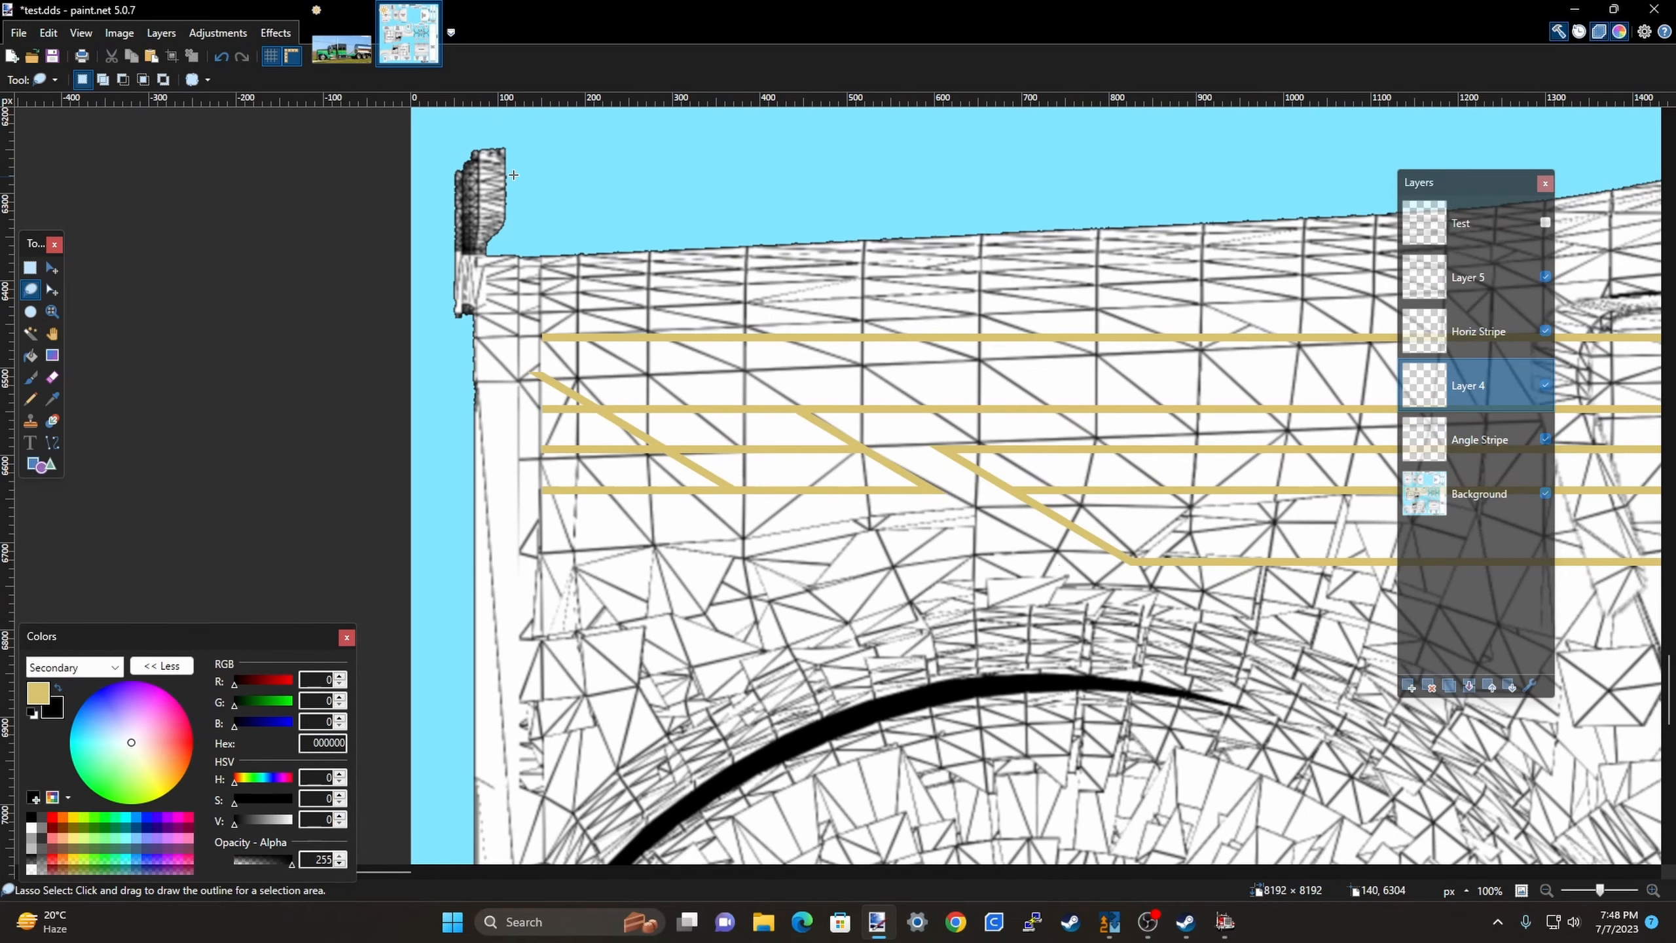
Check the Idea.jpg reference's front stripe corner, then make the Horiz Stripe layer of test.dds active.
left_click(346, 51)
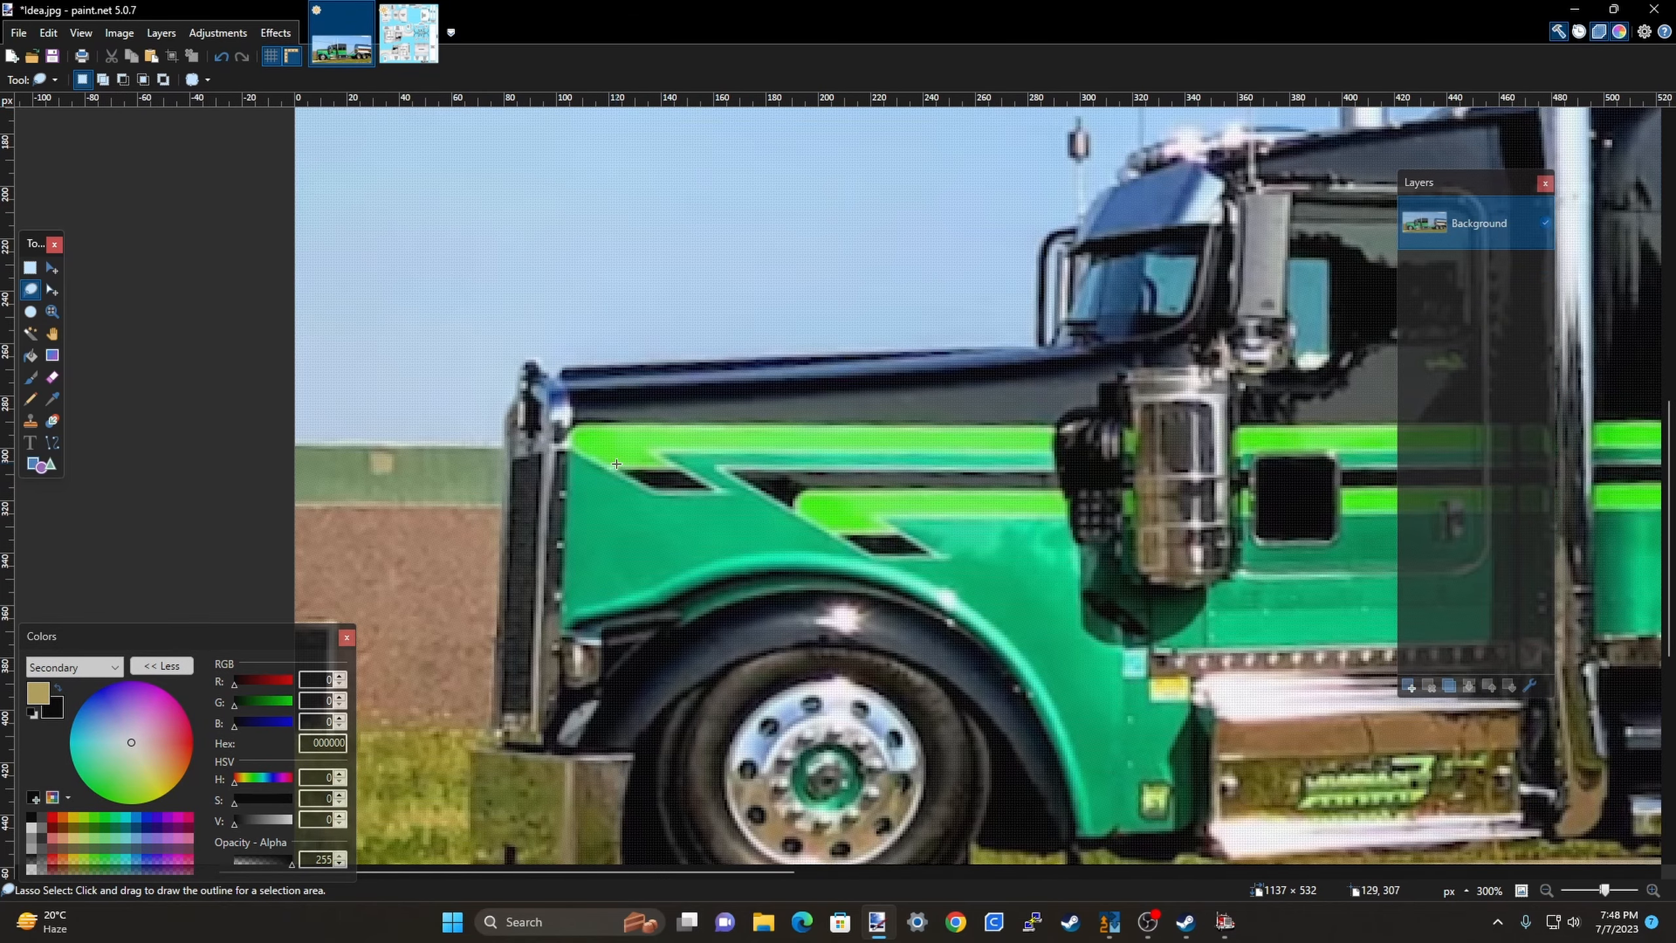
left_click(408, 32)
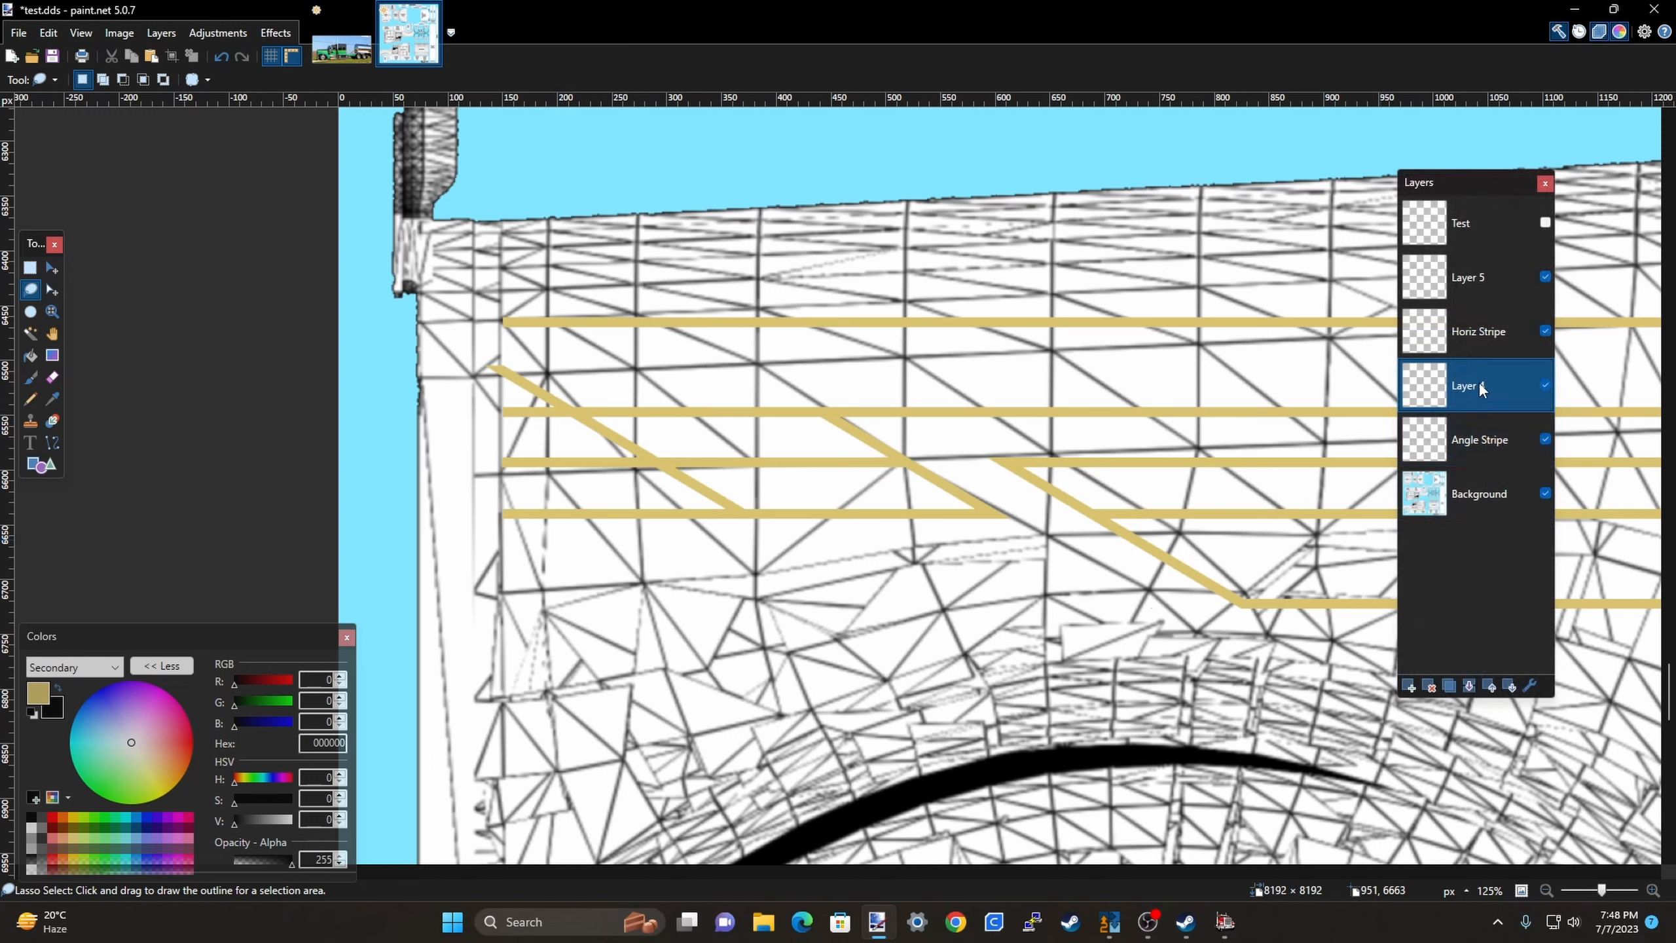
left_click(1474, 330)
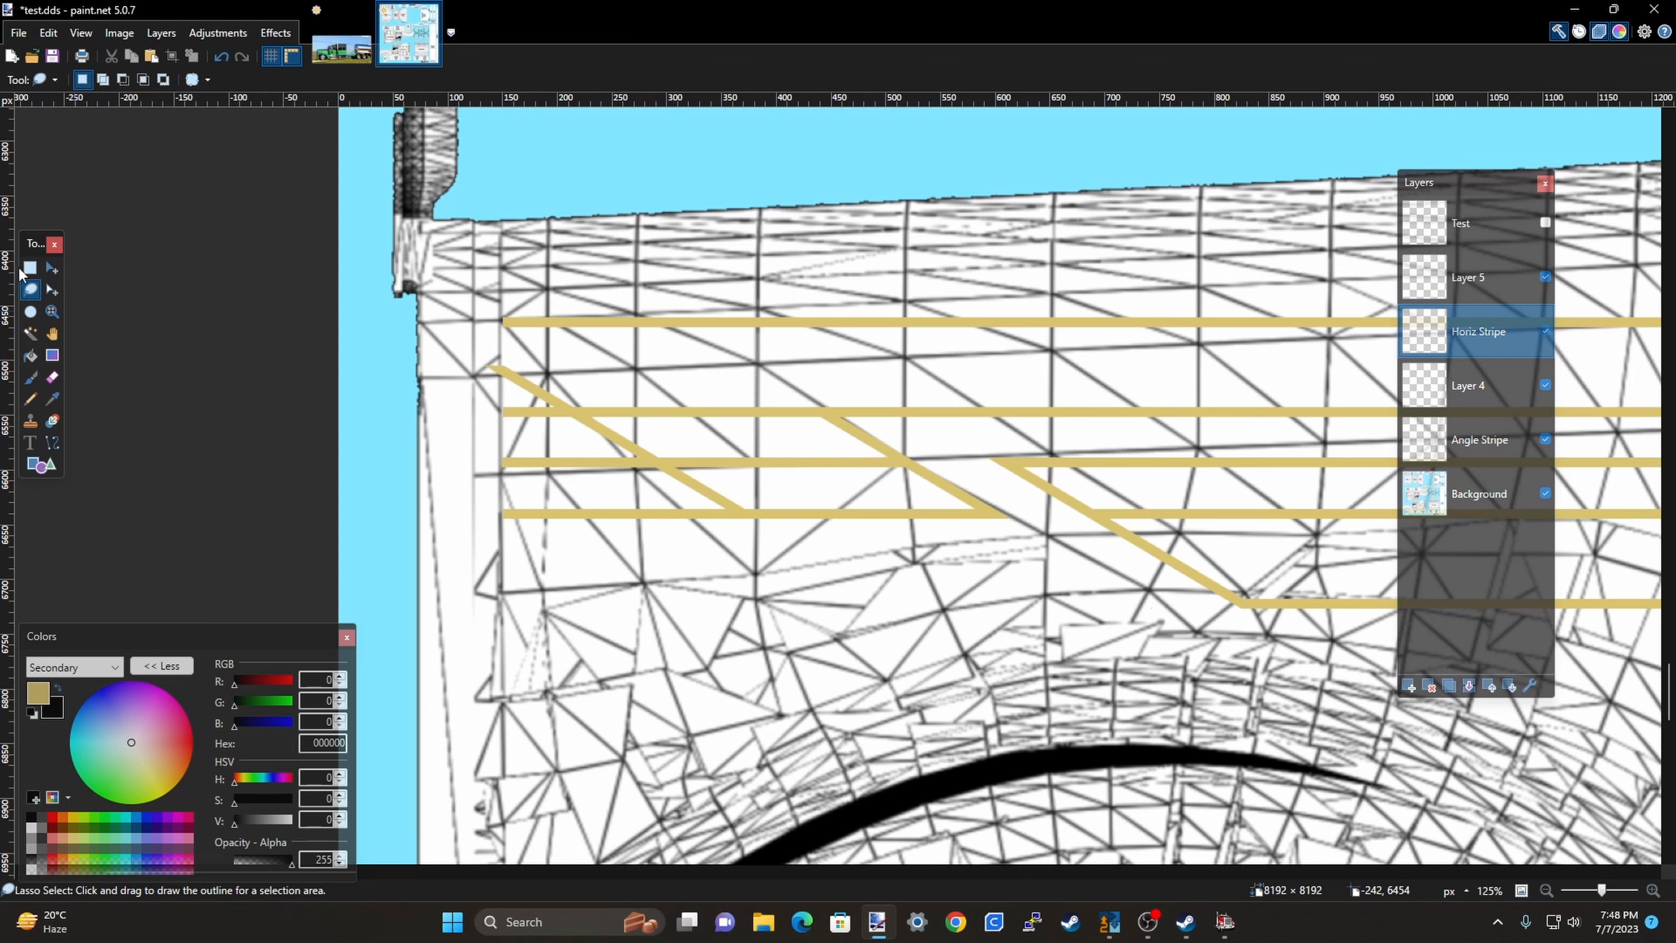
scroll(703, 559, "up", 2)
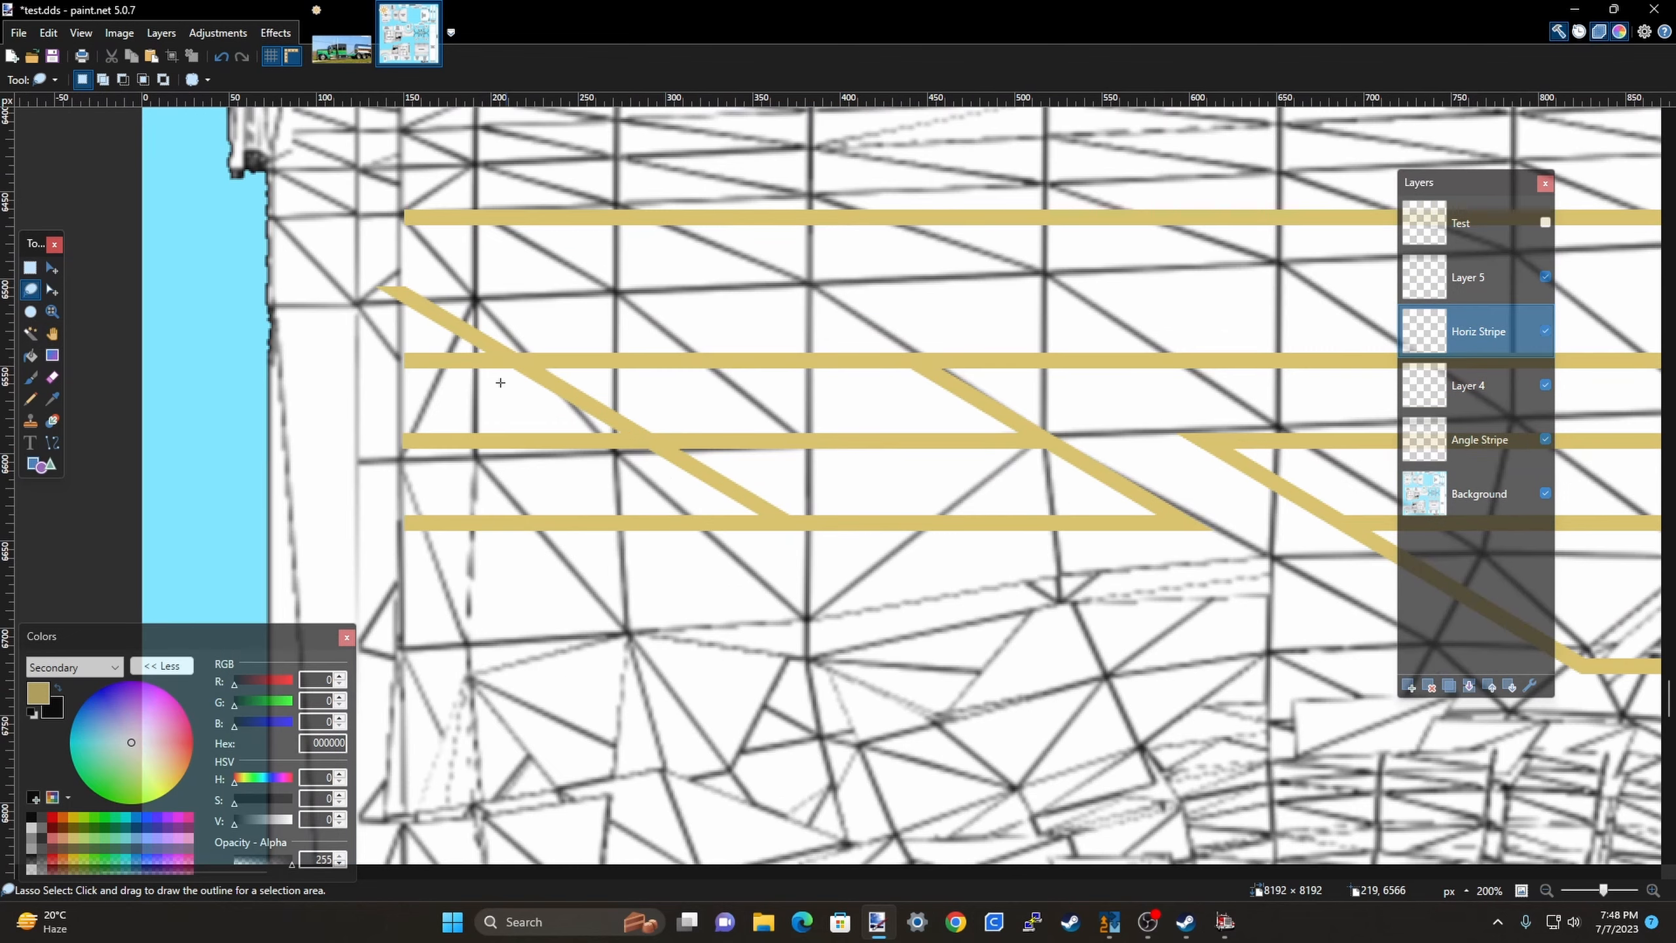
Try erasing the three lower stripes' front ends beneath the new angled line with a single lasso selection, and undo it.
mouse_move(474, 337)
left_mouse_down()
mouse_move(387, 342)
mouse_move(345, 385)
mouse_move(379, 563)
mouse_move(697, 638)
mouse_move(798, 635)
mouse_move(863, 569)
left_mouse_up()
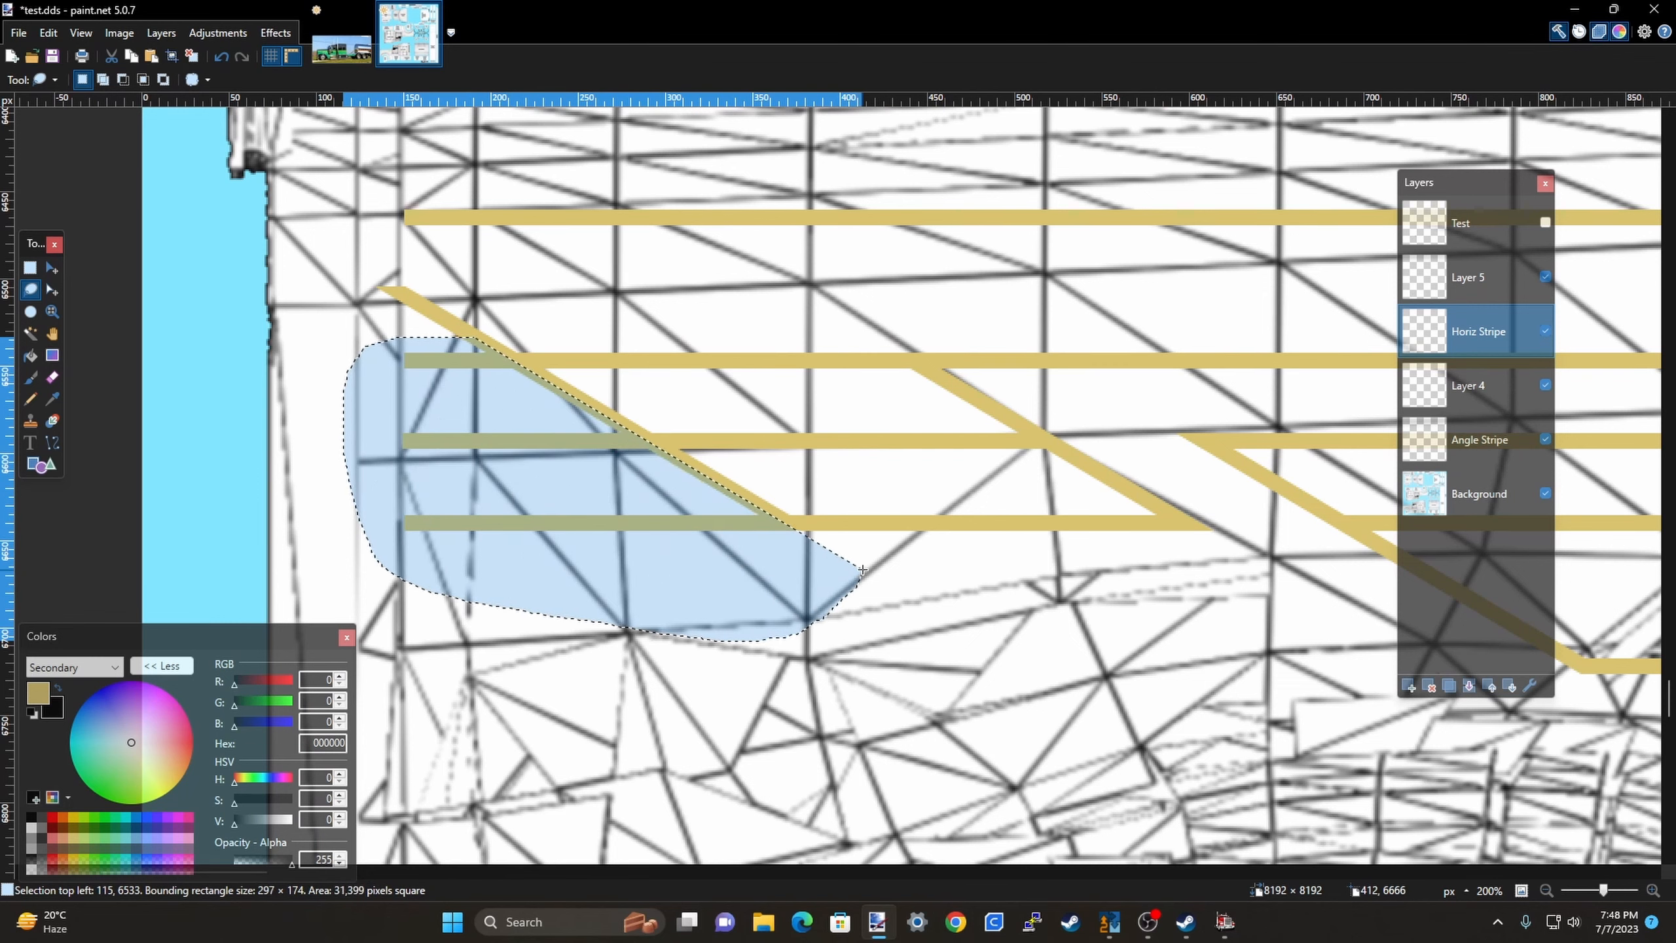
key("Delete")
key("ctrl+d")
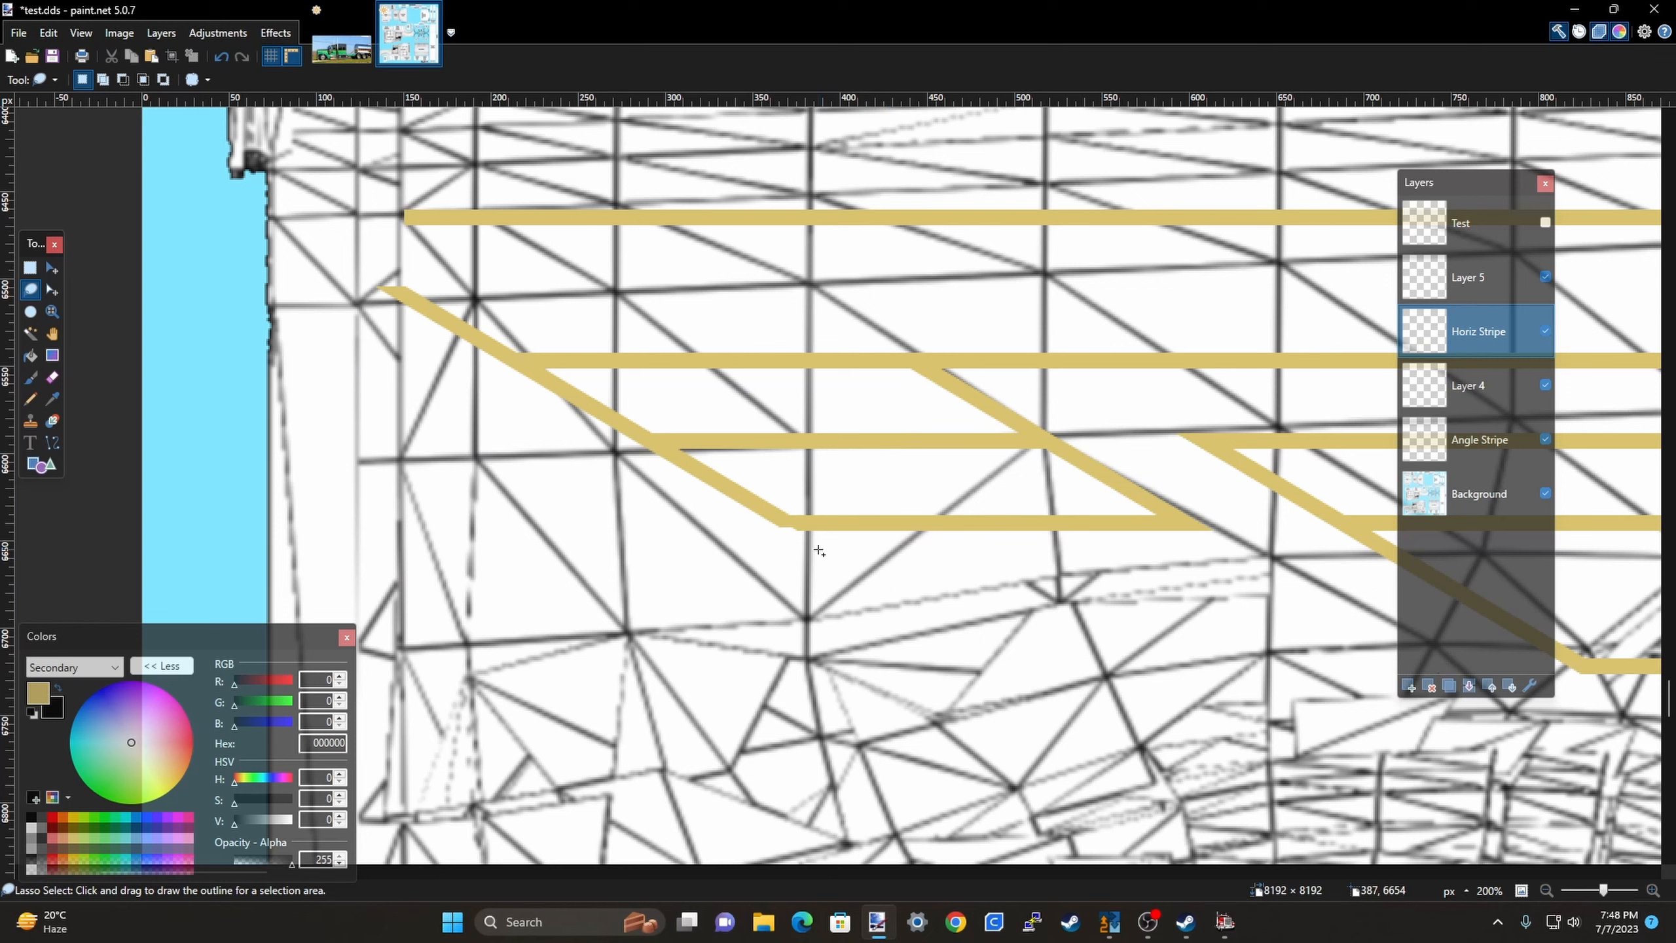
key("ctrl+z")
key("ctrl+z")
key("ctrl+z")
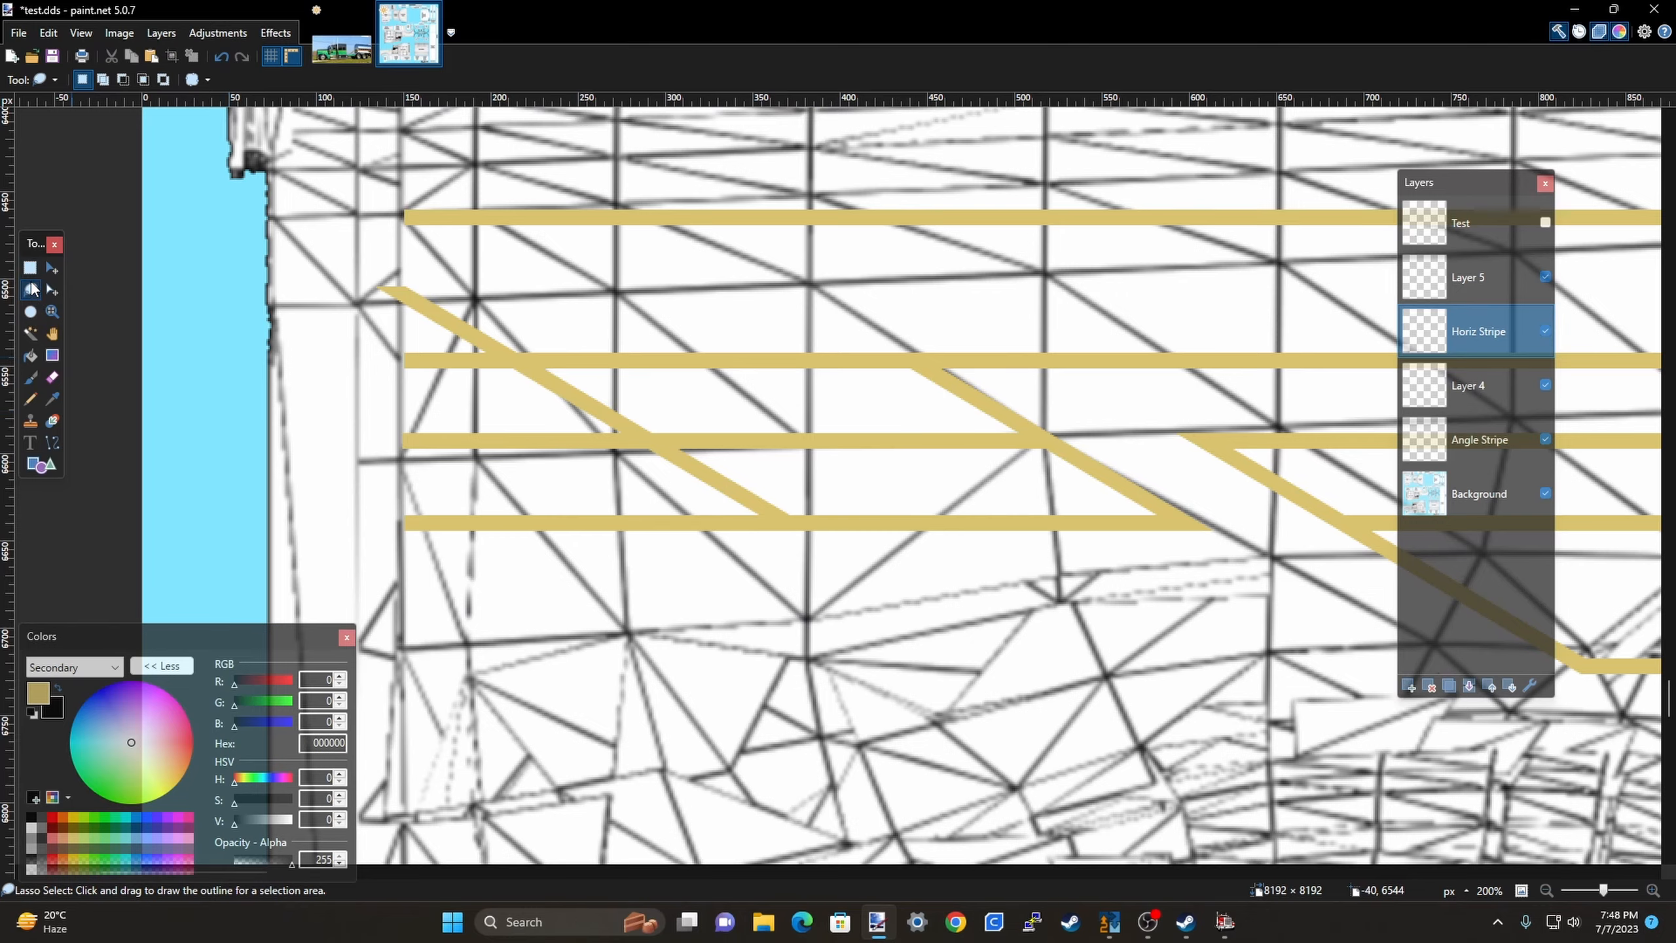
Erase the fourth horizontal stripe's section directly beneath the new angled line, flush with that line's lower edge.
scroll(476, 510, "up", 2)
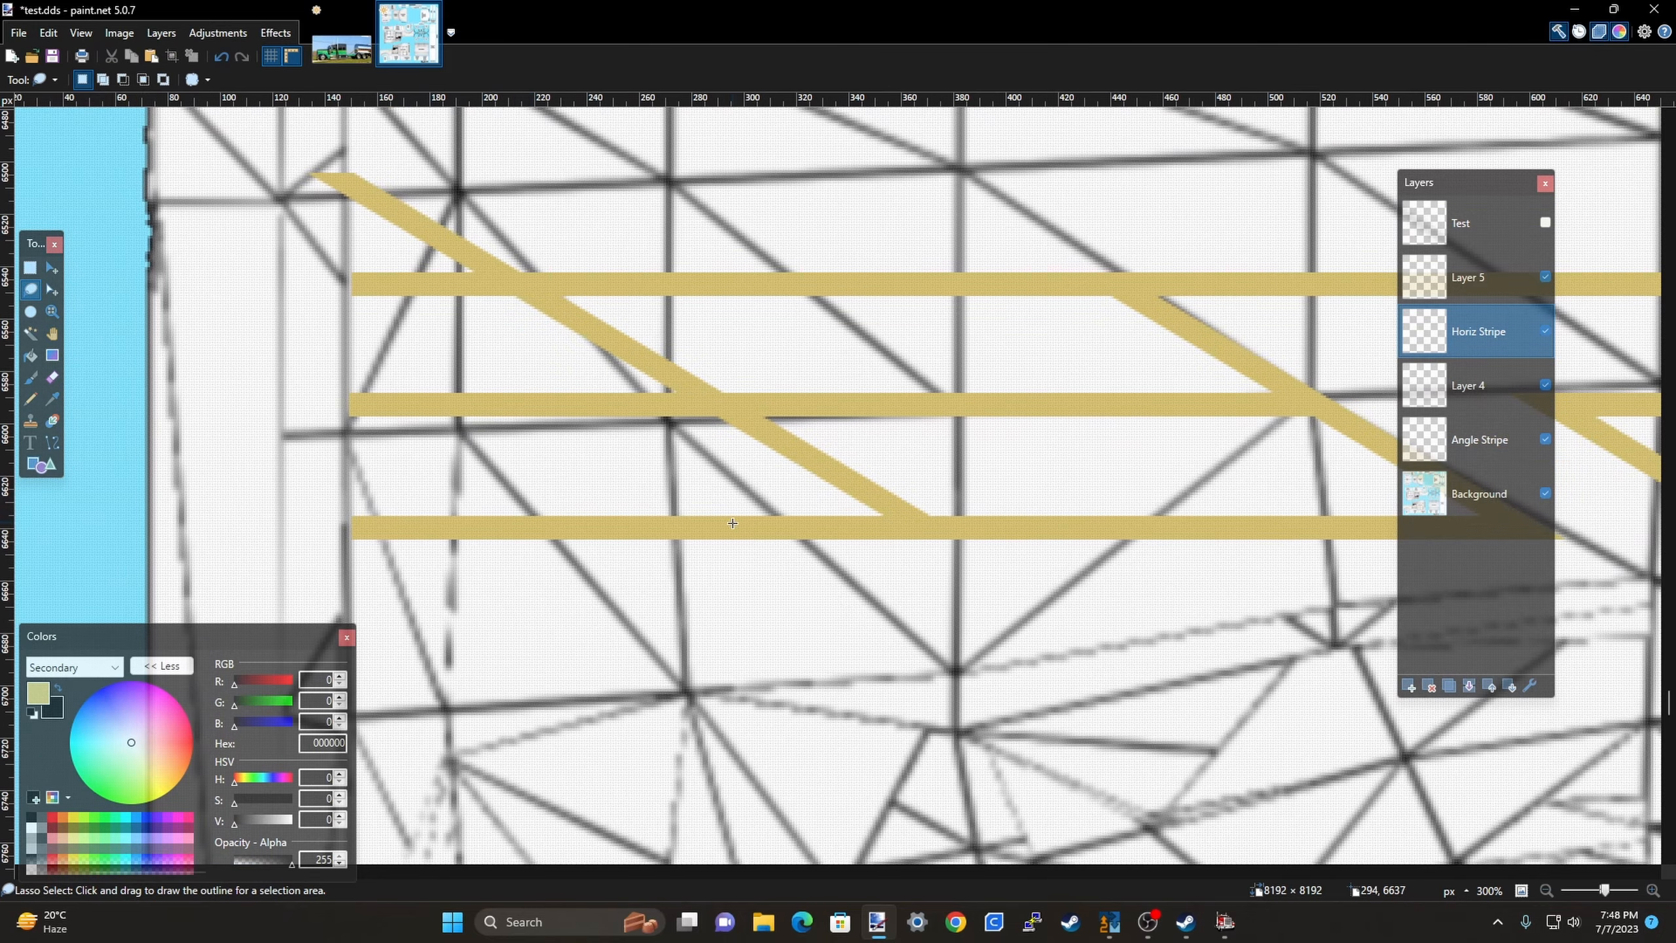
scroll(849, 503, "up", 3)
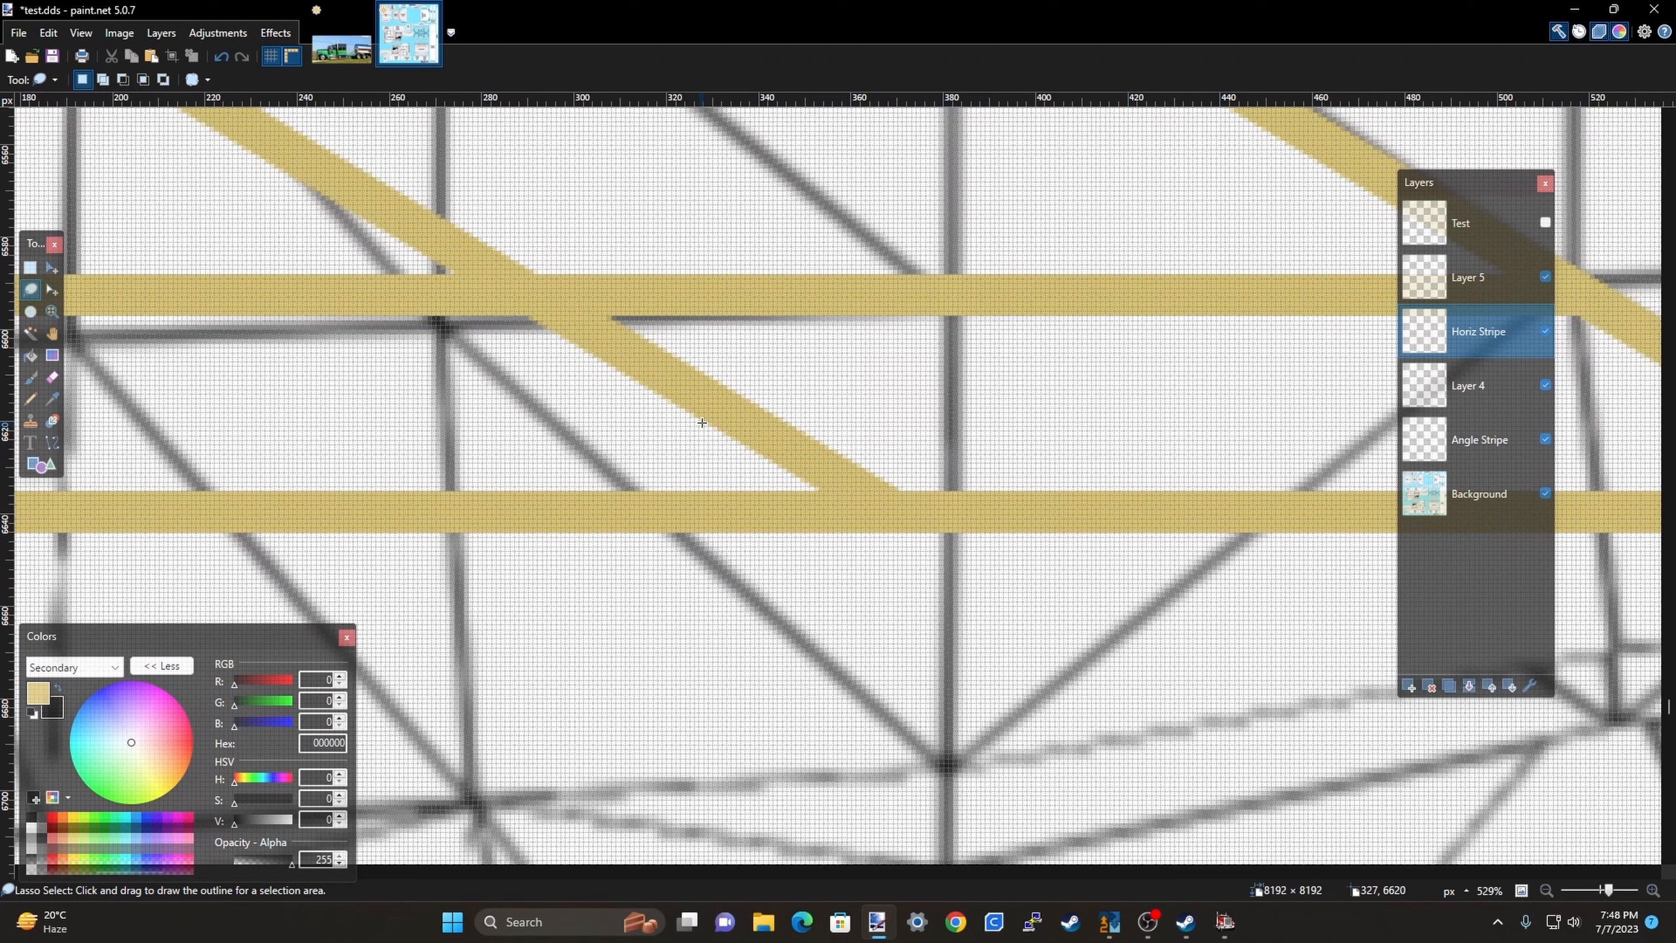
mouse_move(699, 423)
left_mouse_down()
mouse_move(701, 489)
mouse_move(765, 602)
mouse_move(896, 648)
mouse_move(970, 641)
mouse_move(1008, 601)
left_mouse_up()
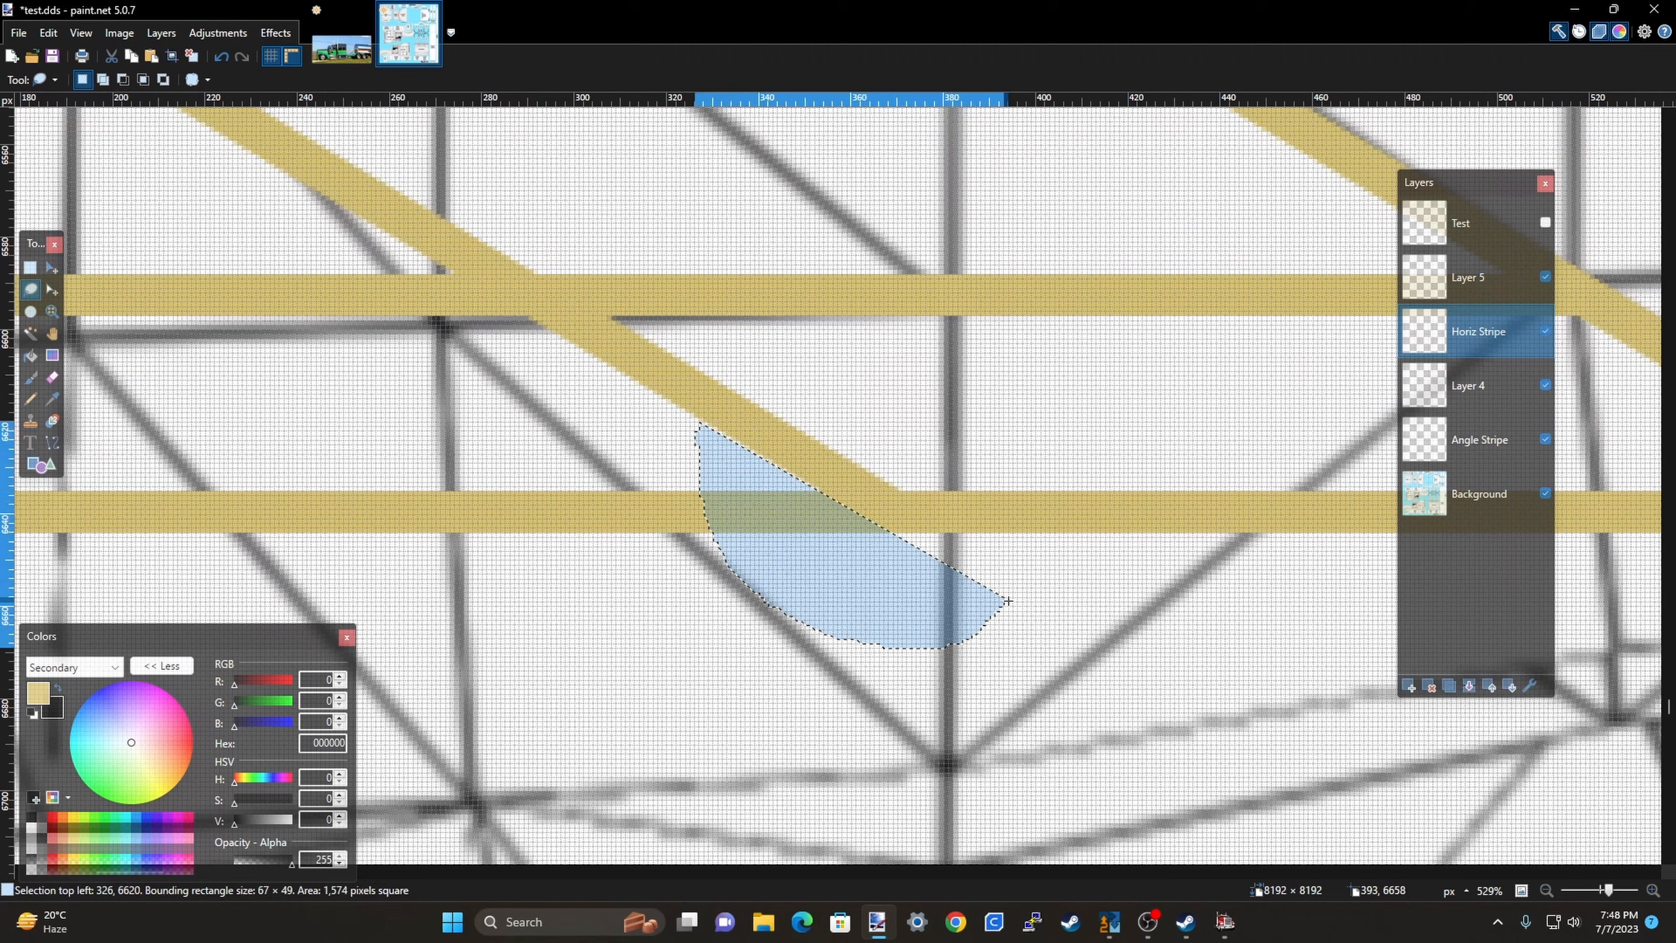
key("Delete")
scroll(1008, 608, "down", 4)
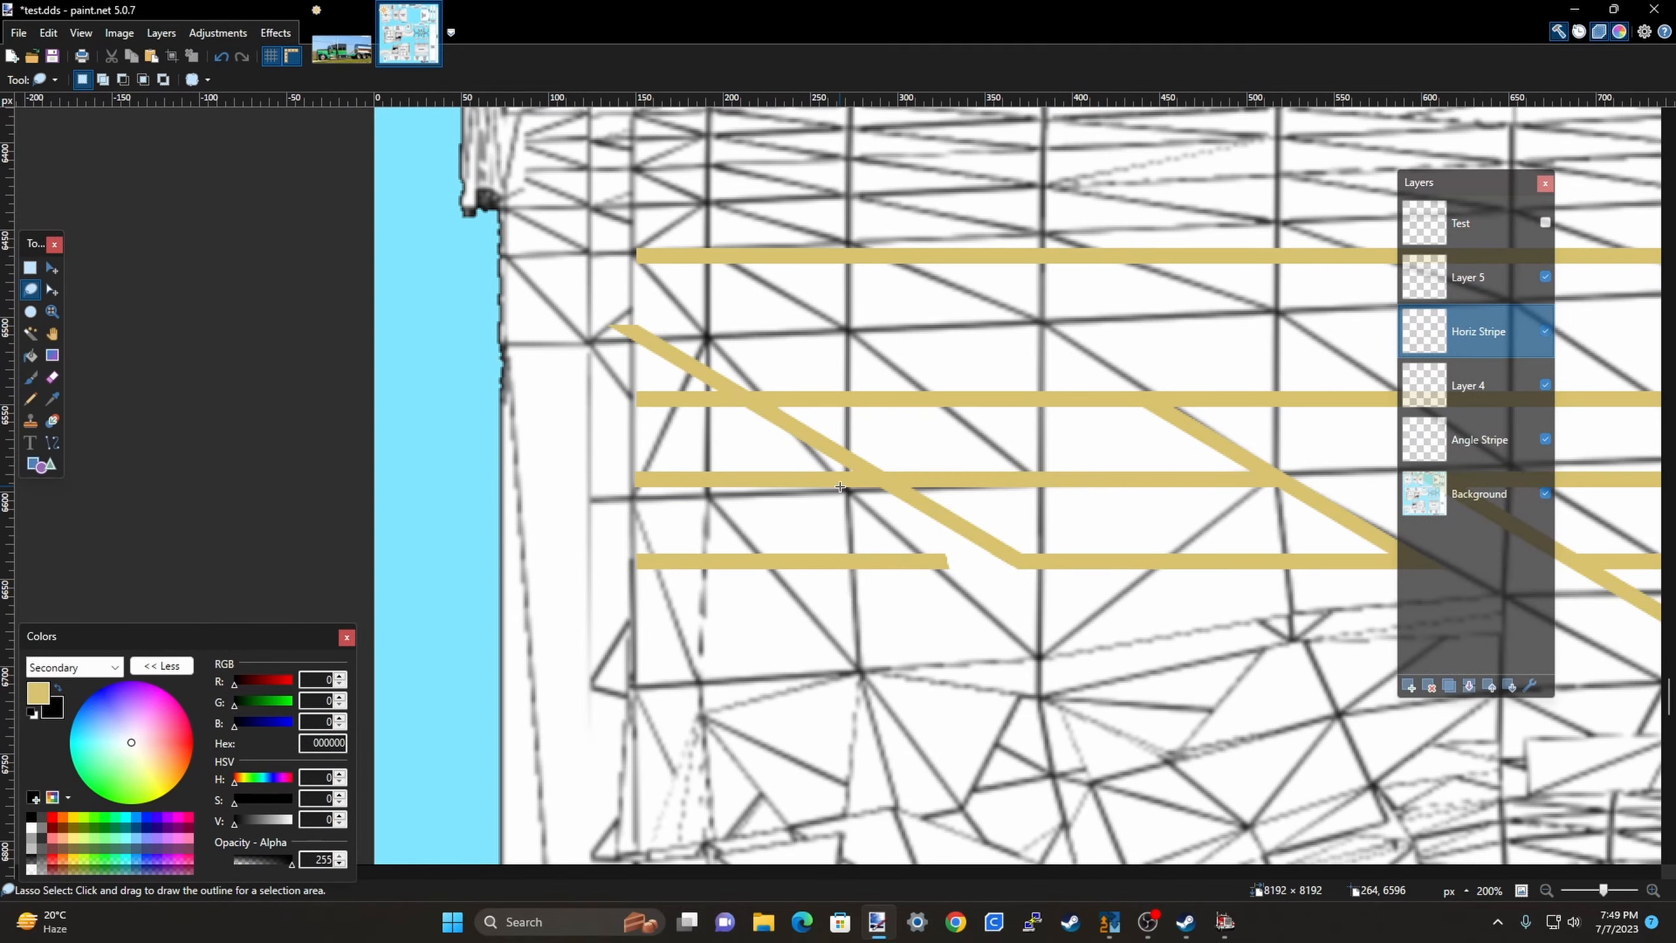
Erase the remaining front ends of the second, third and fourth horizontal stripes that extend below the new angled line.
mouse_move(904, 490)
left_mouse_down()
mouse_move(960, 552)
mouse_move(965, 588)
mouse_move(876, 627)
mouse_move(705, 636)
mouse_move(597, 602)
mouse_move(558, 508)
mouse_move(579, 298)
left_mouse_up()
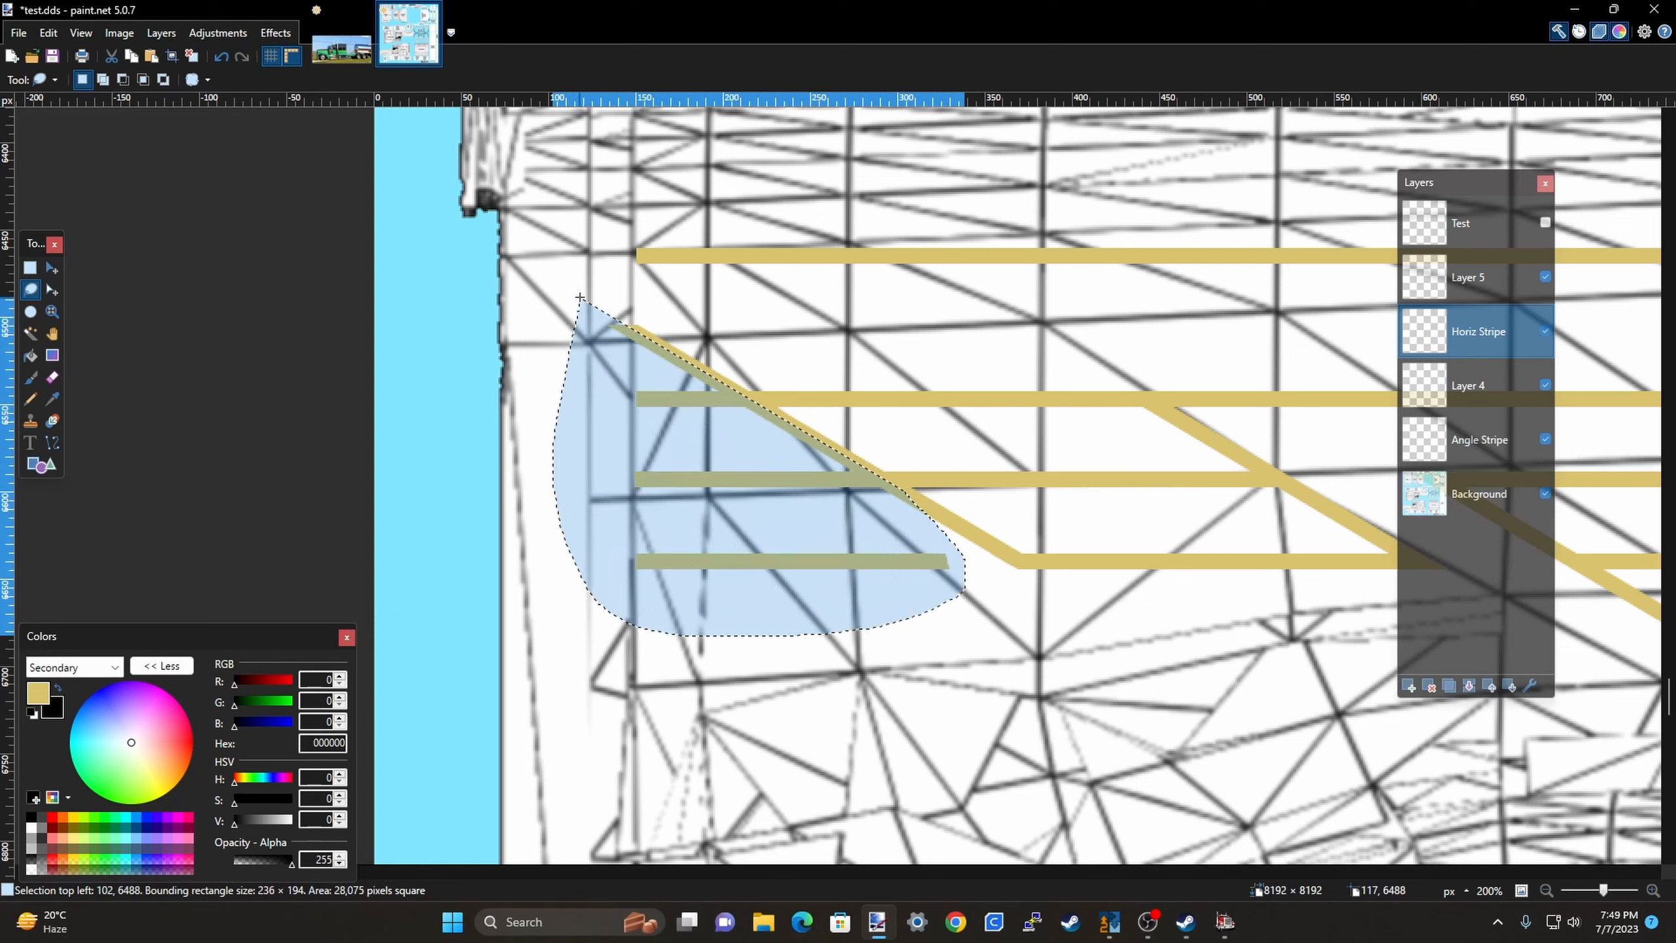
key("Delete")
scroll(534, 437, "down", 5)
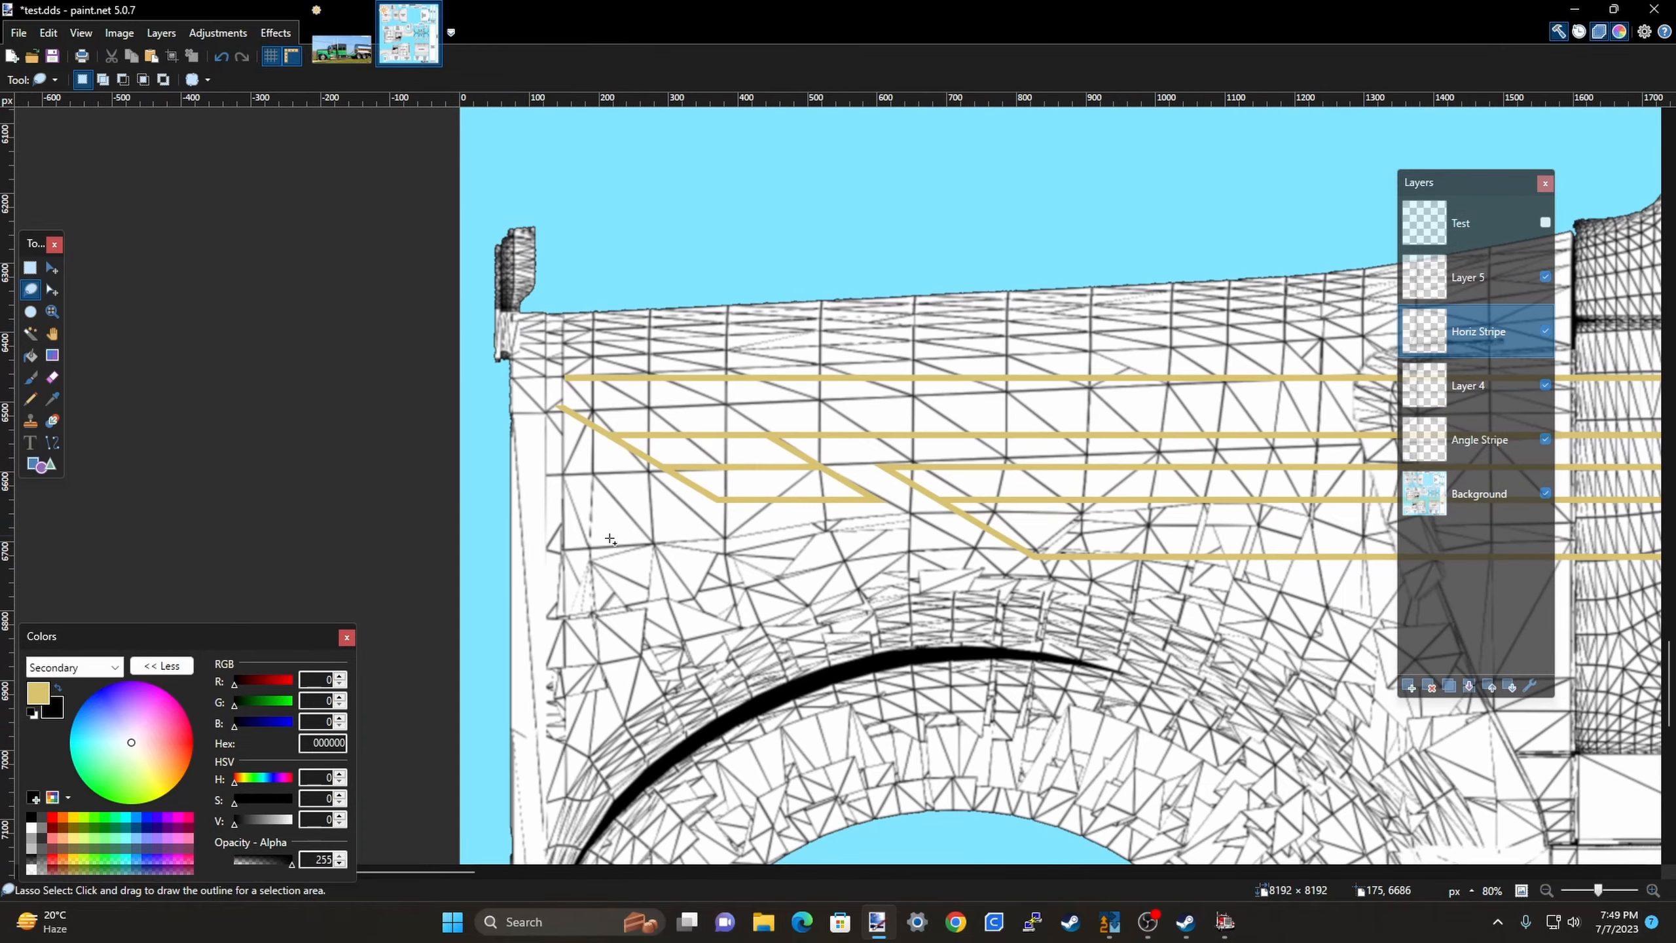
scroll(866, 562, "up", 3)
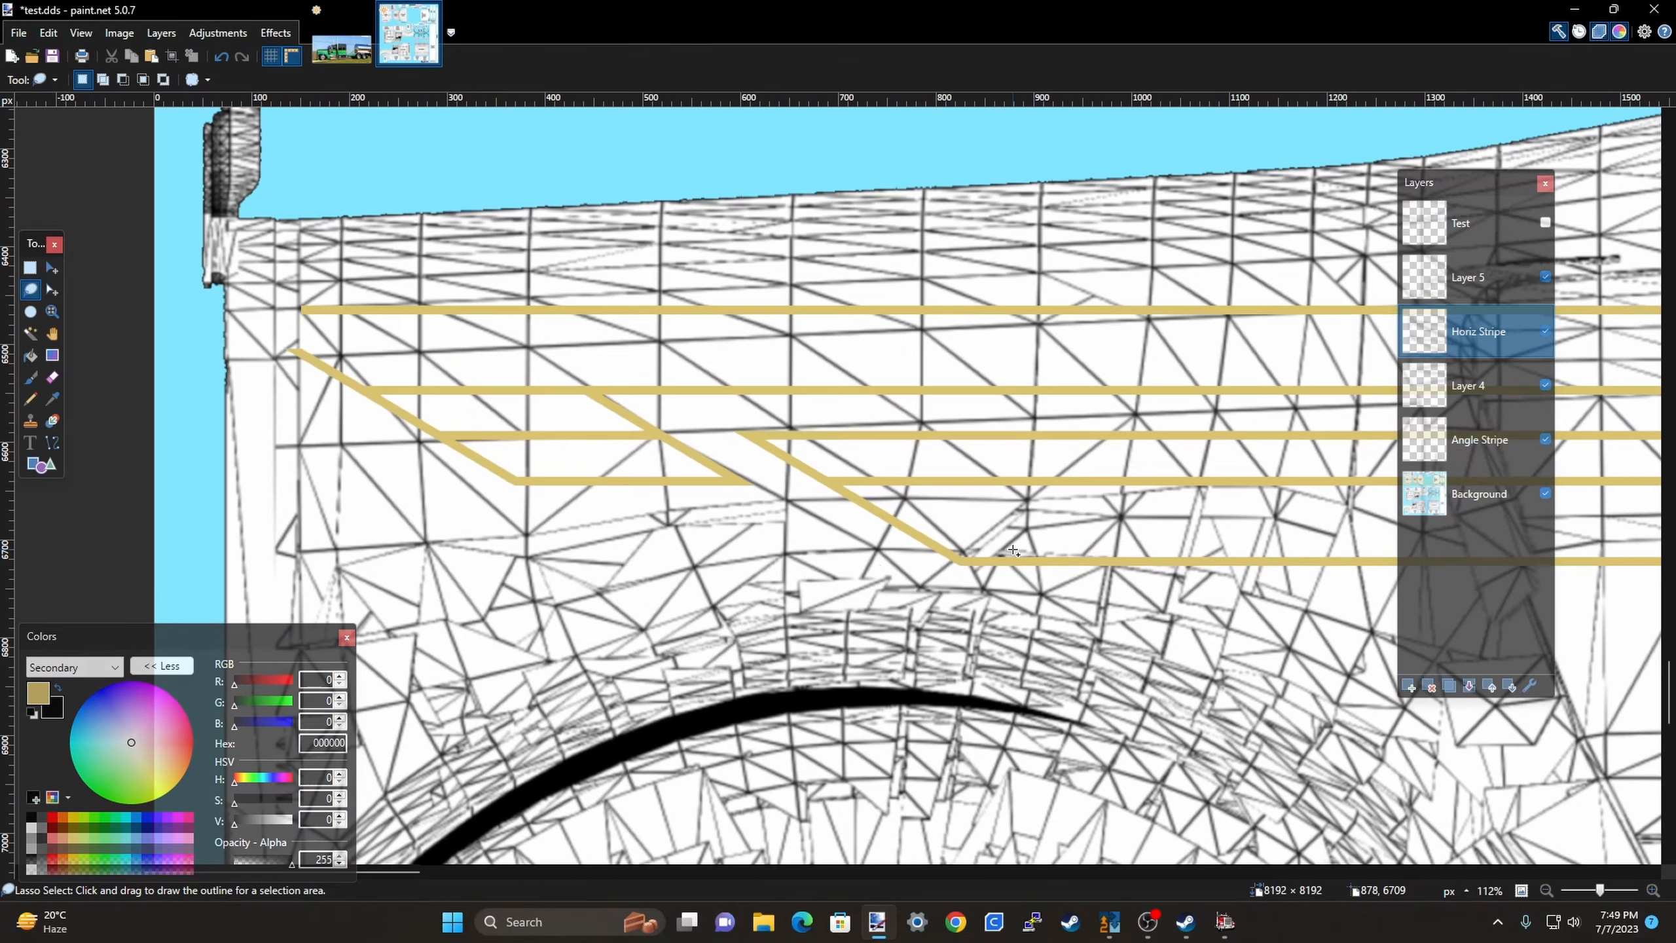
scroll(1013, 550, "down", 1)
scroll(640, 543, "up", 1)
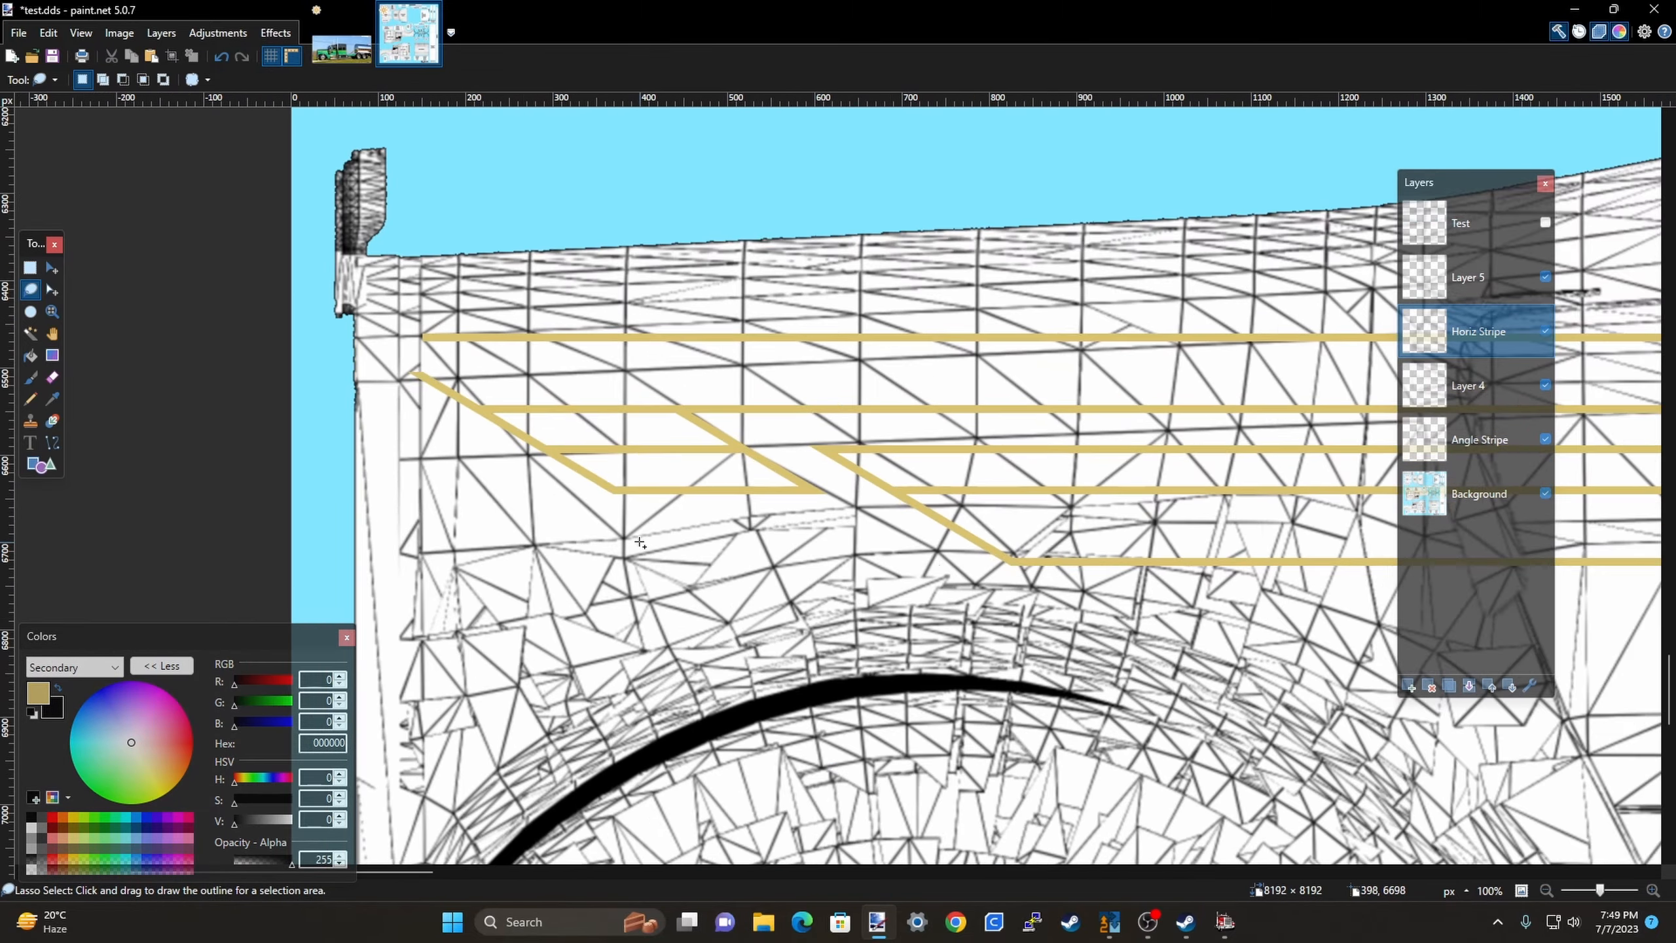
Add a new layer directly above the Background layer.
scroll(629, 541, "down", 4)
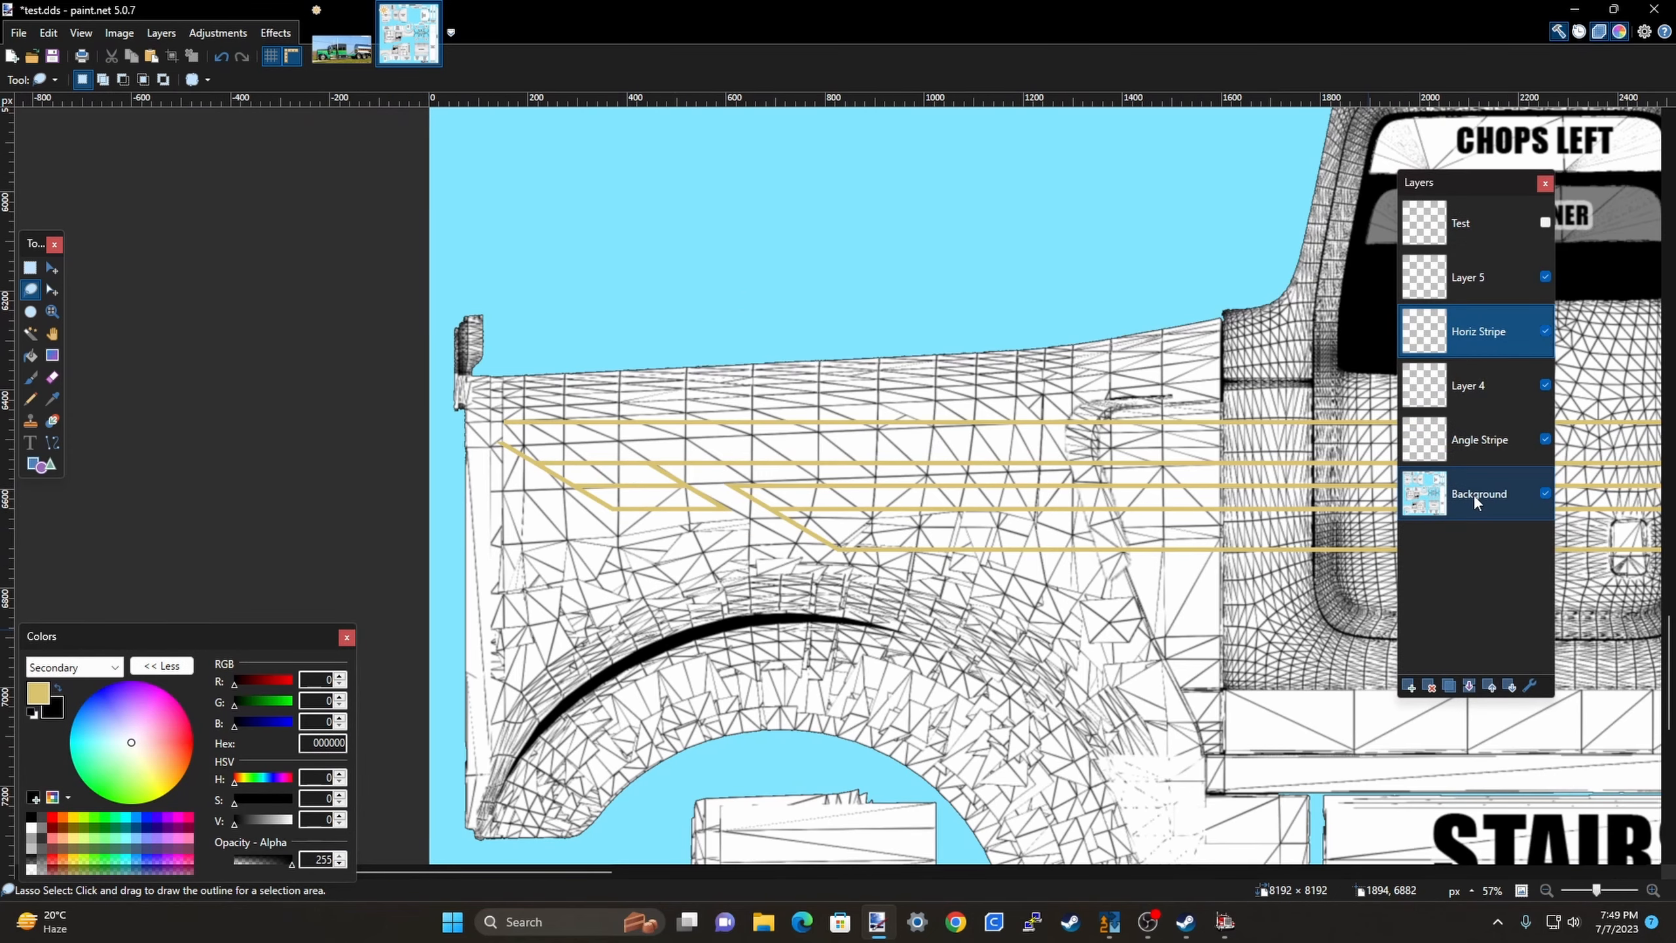
left_click(1473, 494)
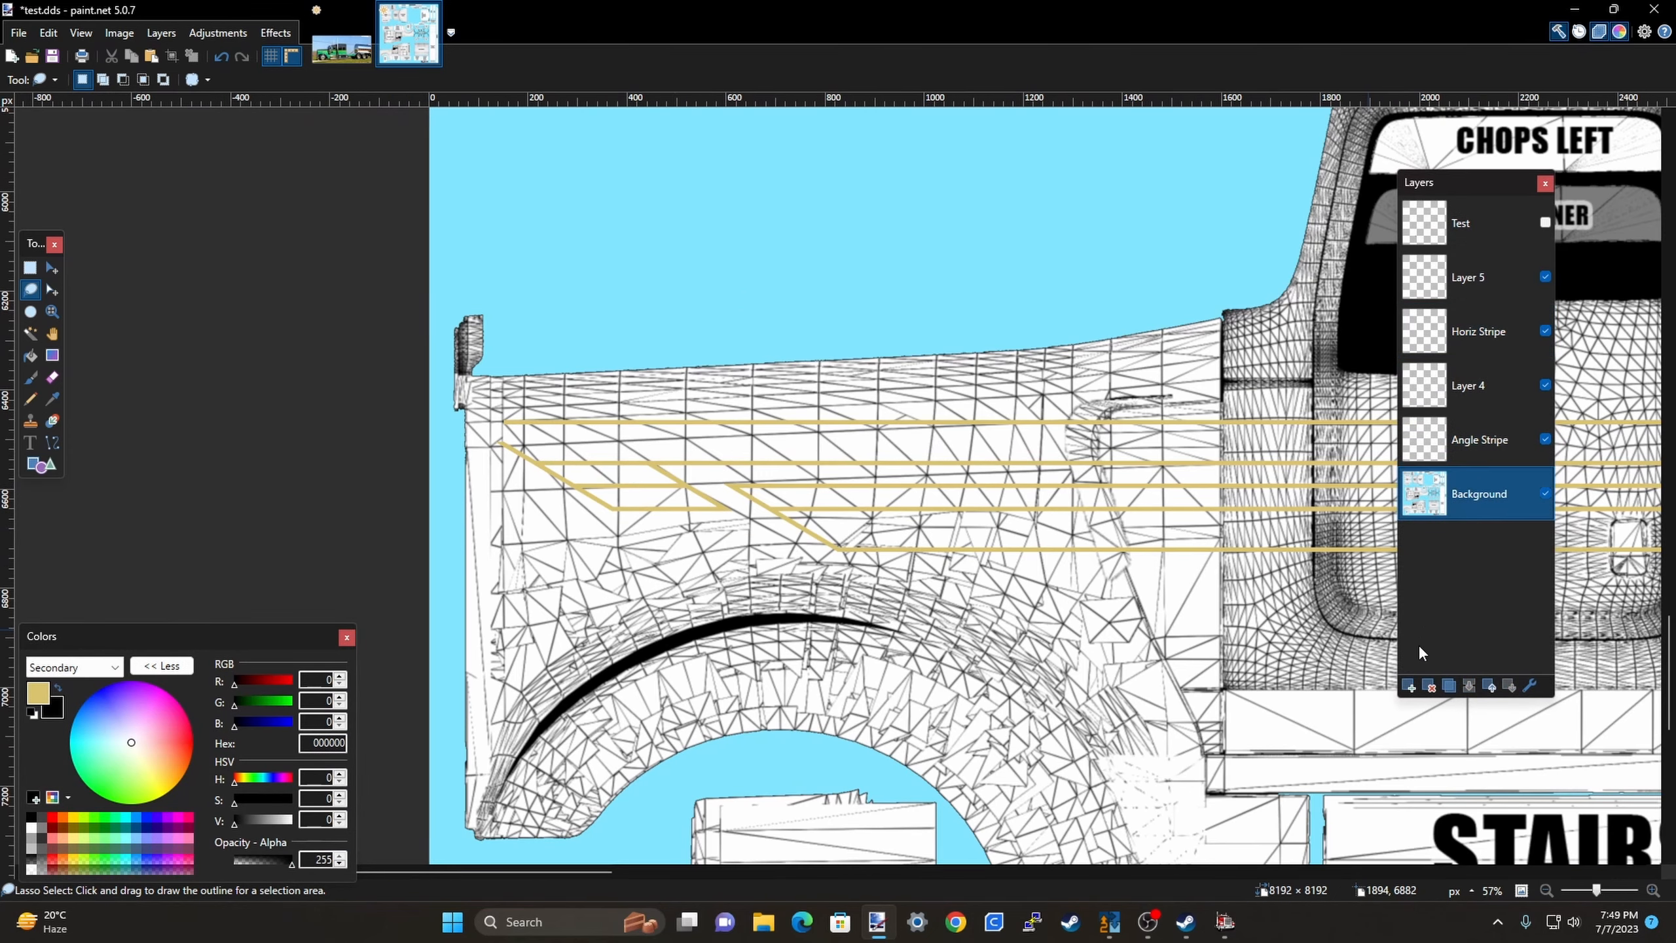
left_click(1408, 687)
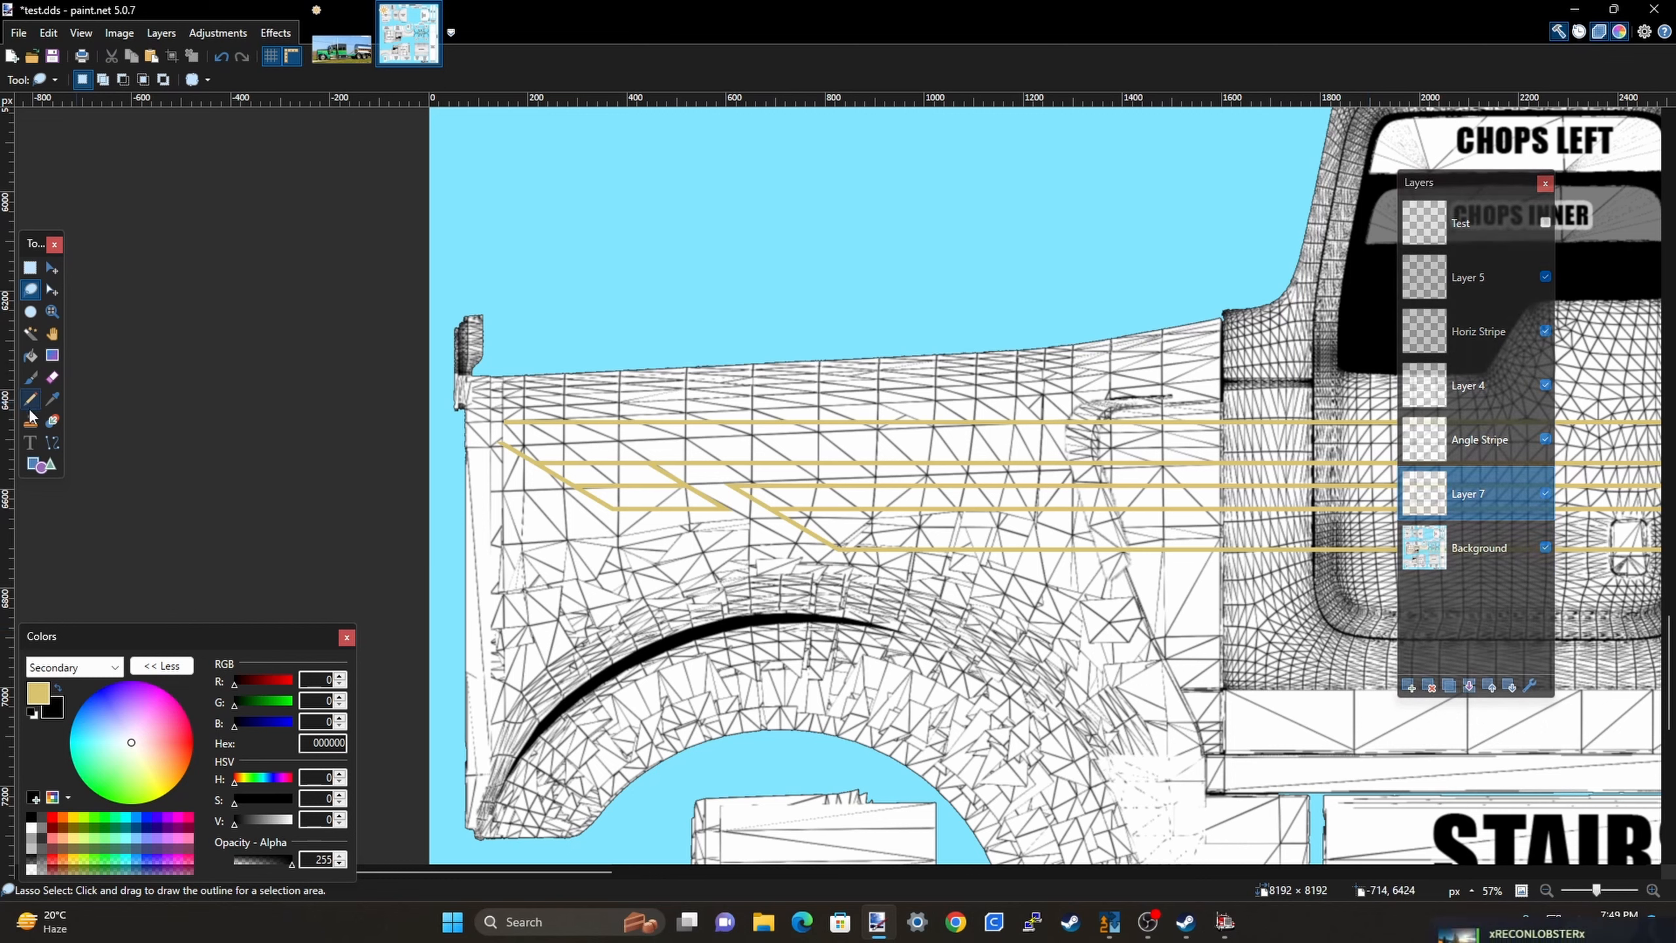
Fill the empty layer directly above the Background with solid black as a backdrop for the gold lines.
left_click(58, 687)
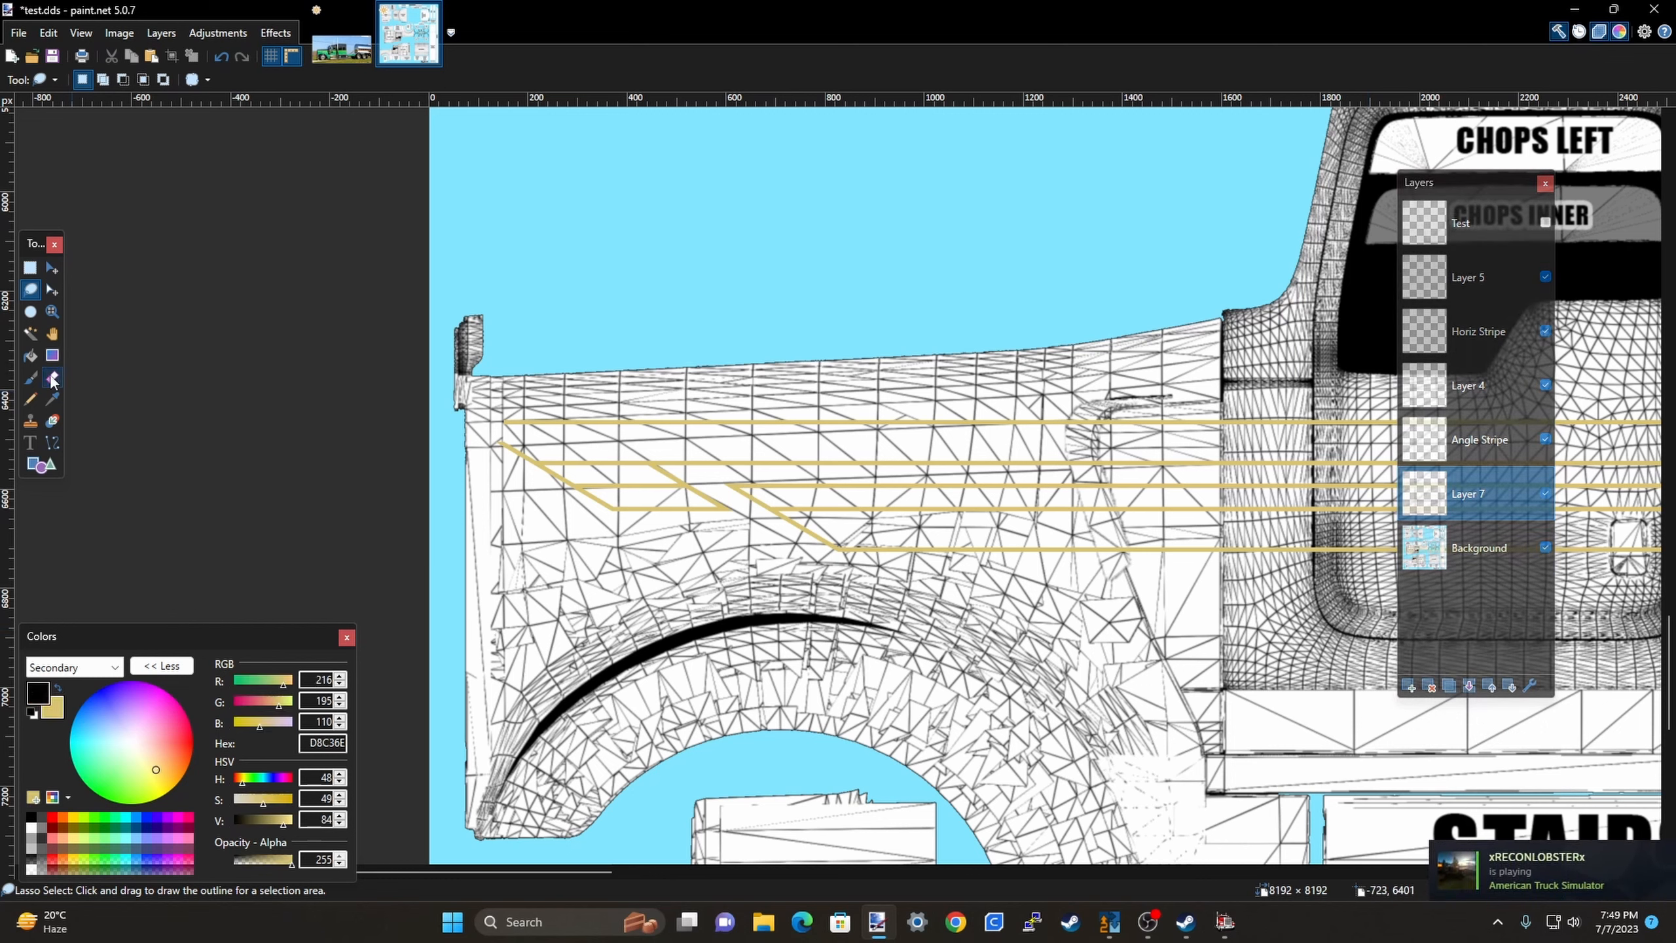
left_click(31, 357)
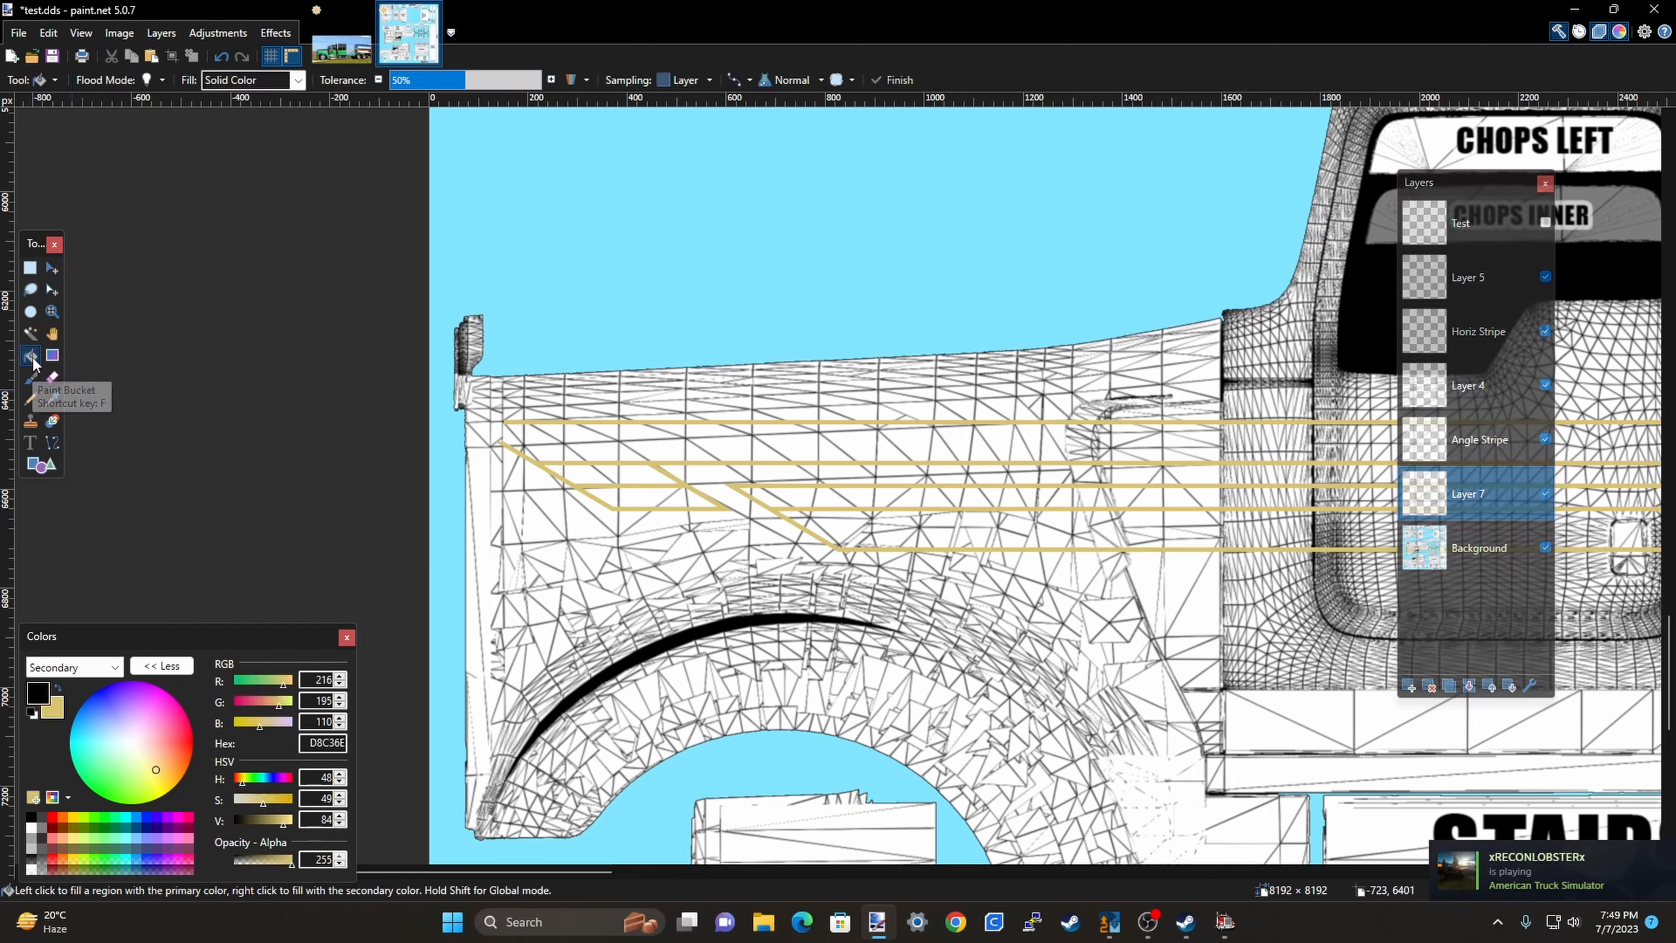
left_click(568, 477)
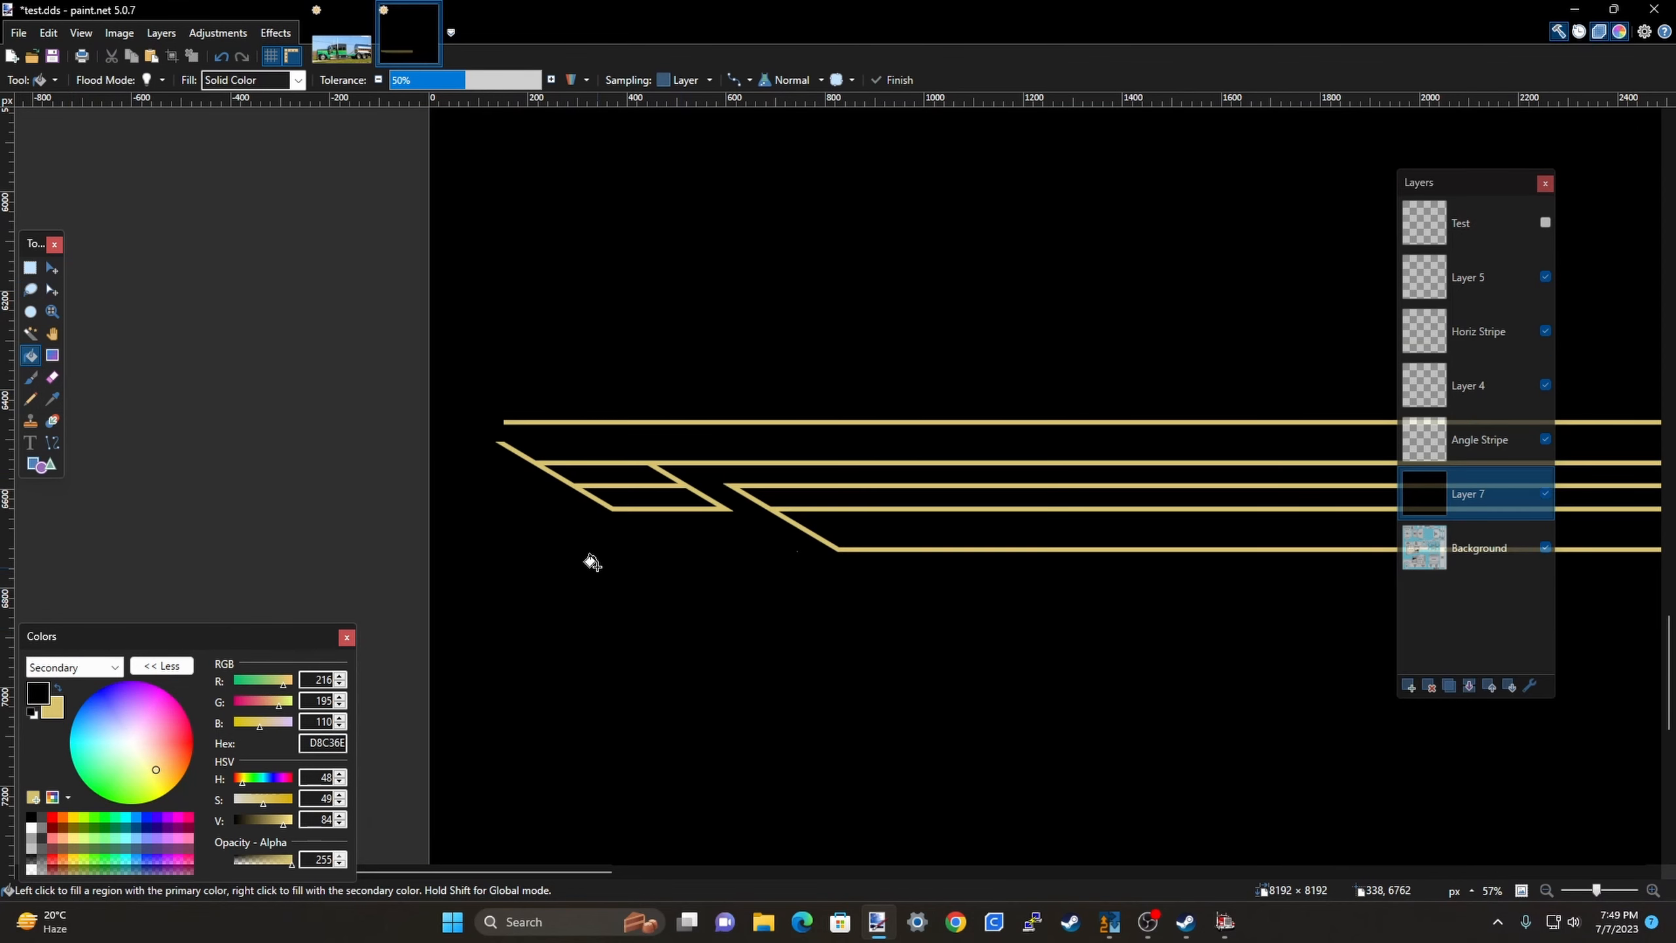
Toggle the Angle Stripe, Layer 4 and Horiz Stripe layers off and on to identify their lines, and make Horiz Stripe active.
scroll(593, 554, "up", 5)
scroll(509, 522, "down", 2)
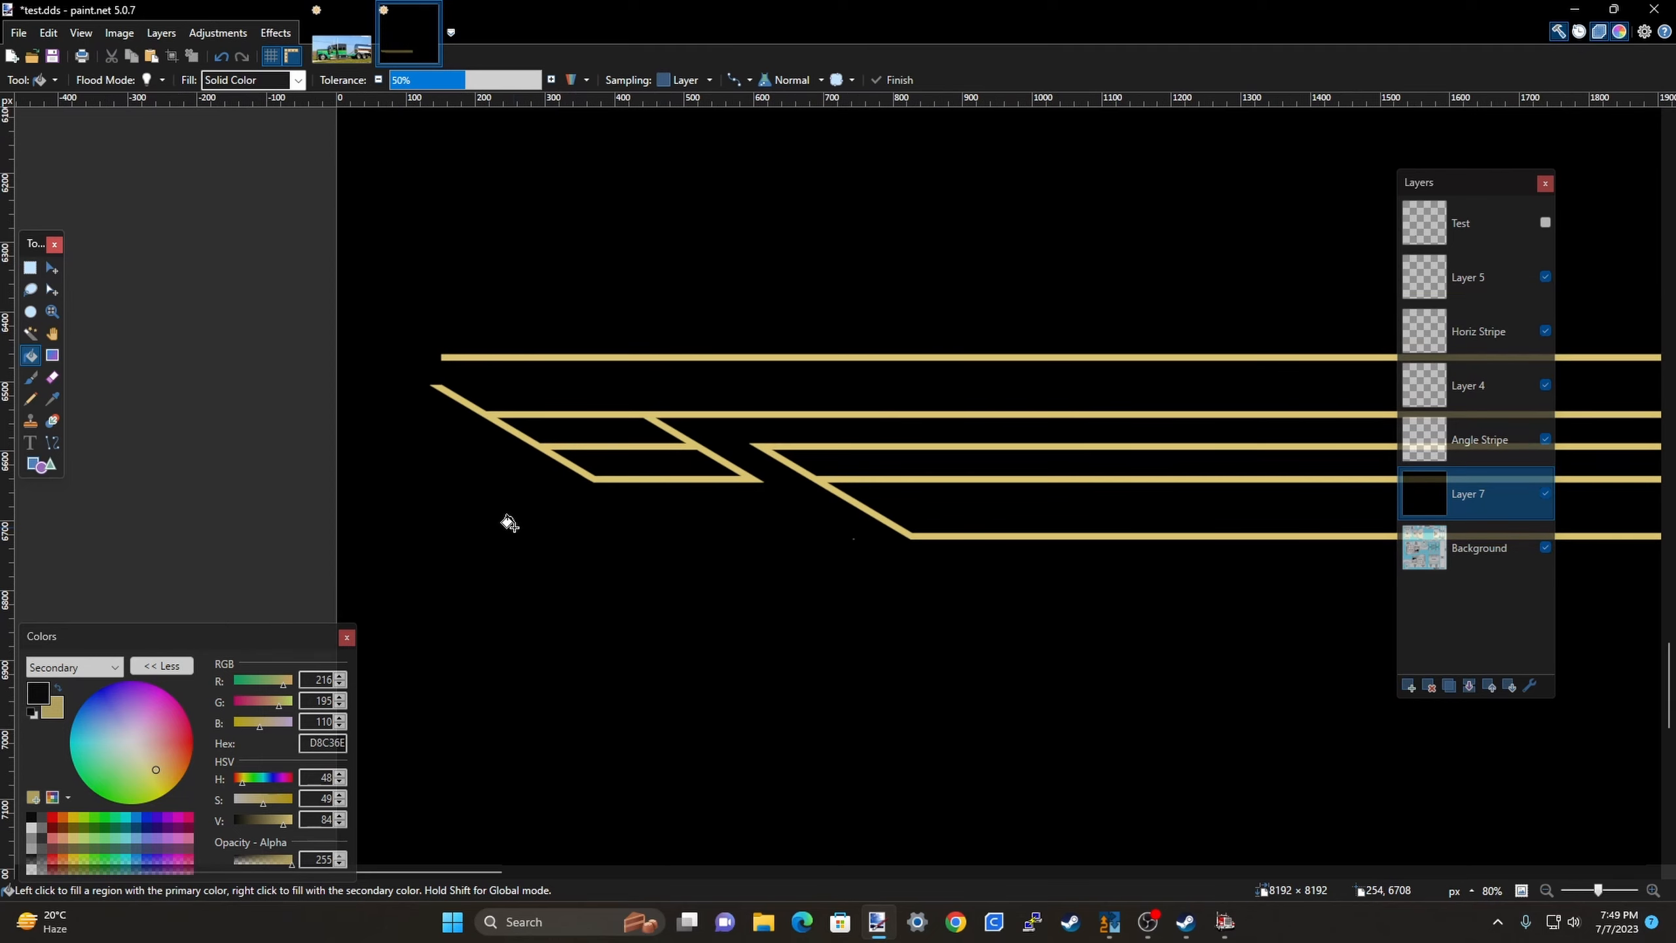
scroll(851, 548, "up", 4)
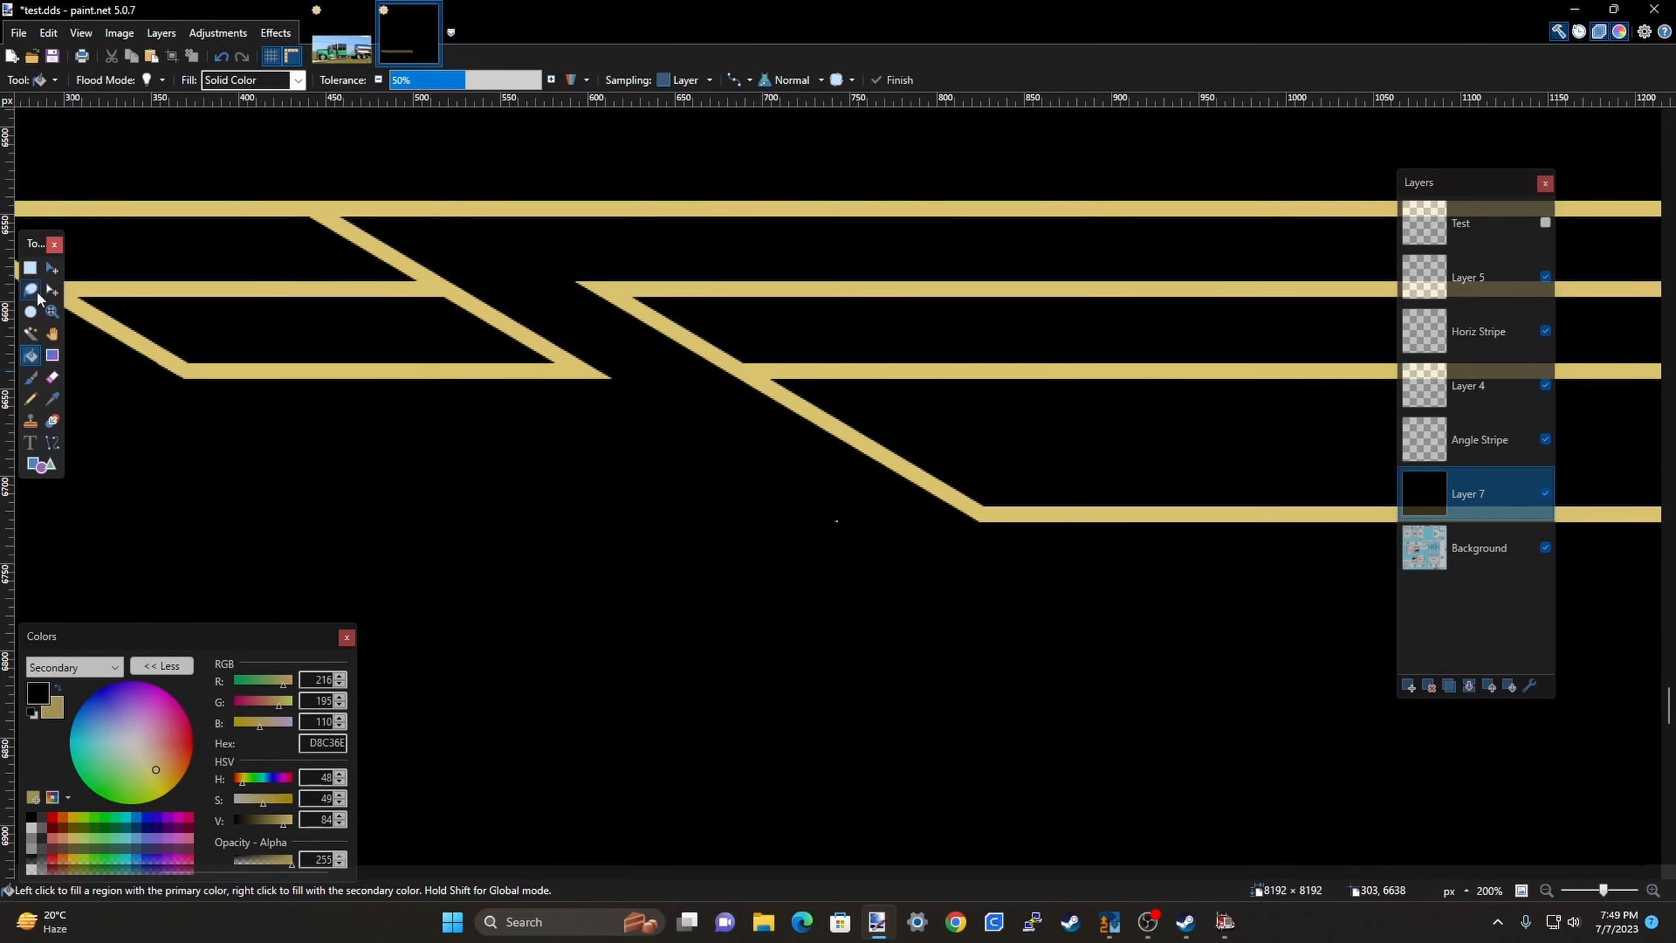
left_click(52, 377)
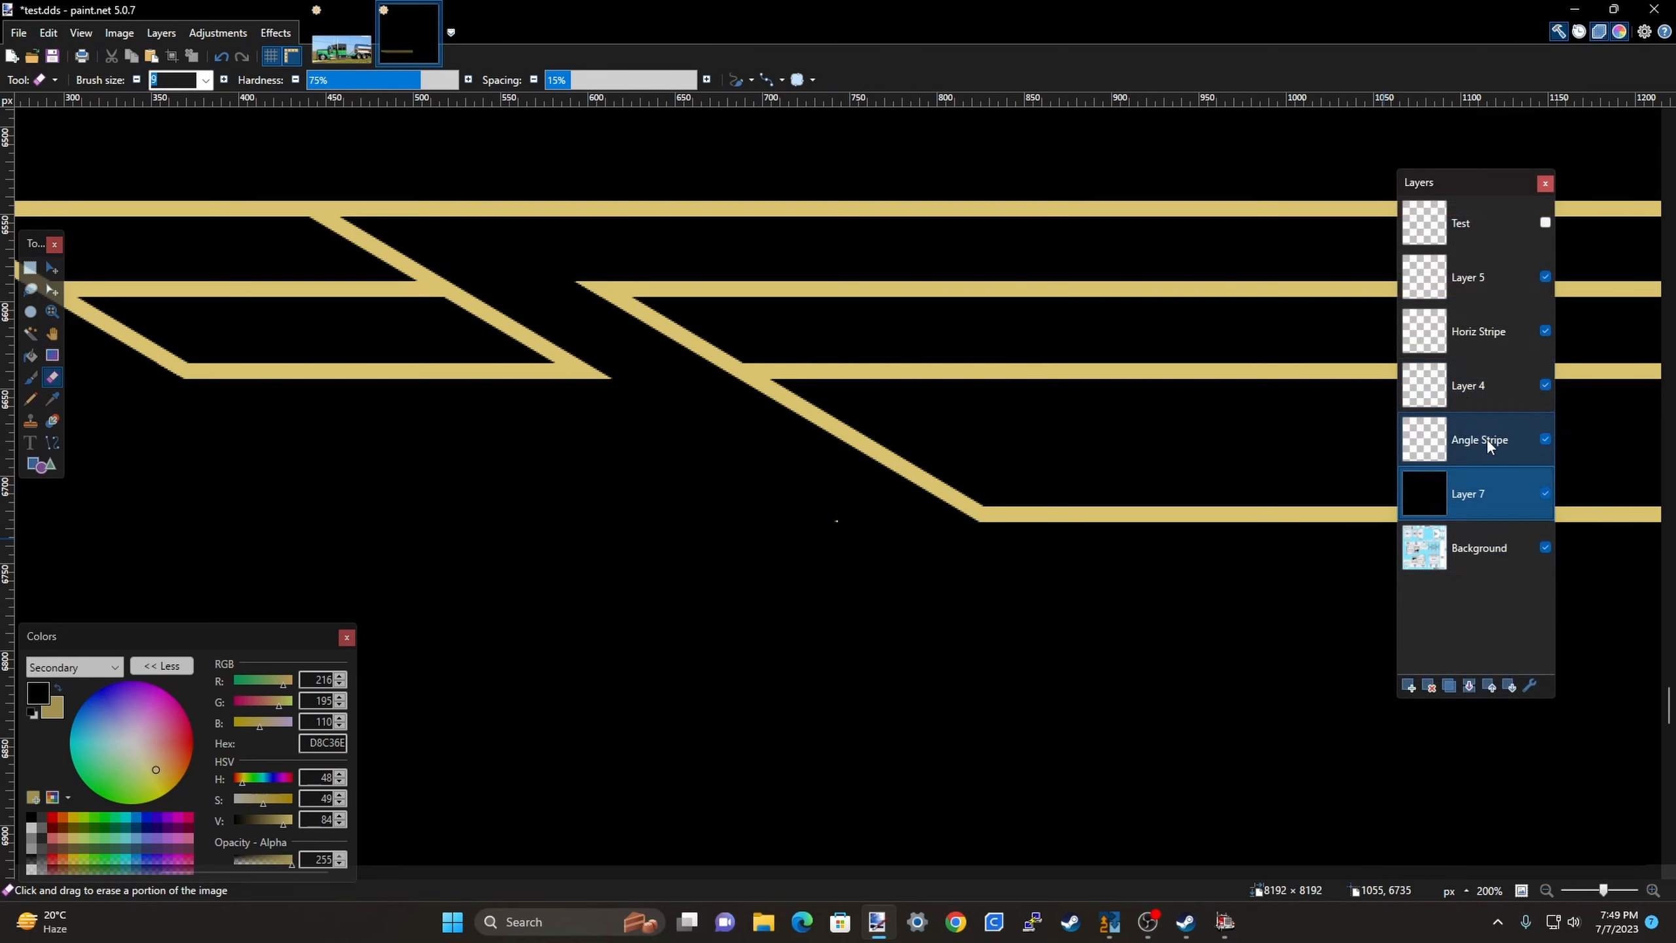
left_click(1544, 437)
left_click(1543, 437)
left_click(1540, 385)
left_click(1541, 385)
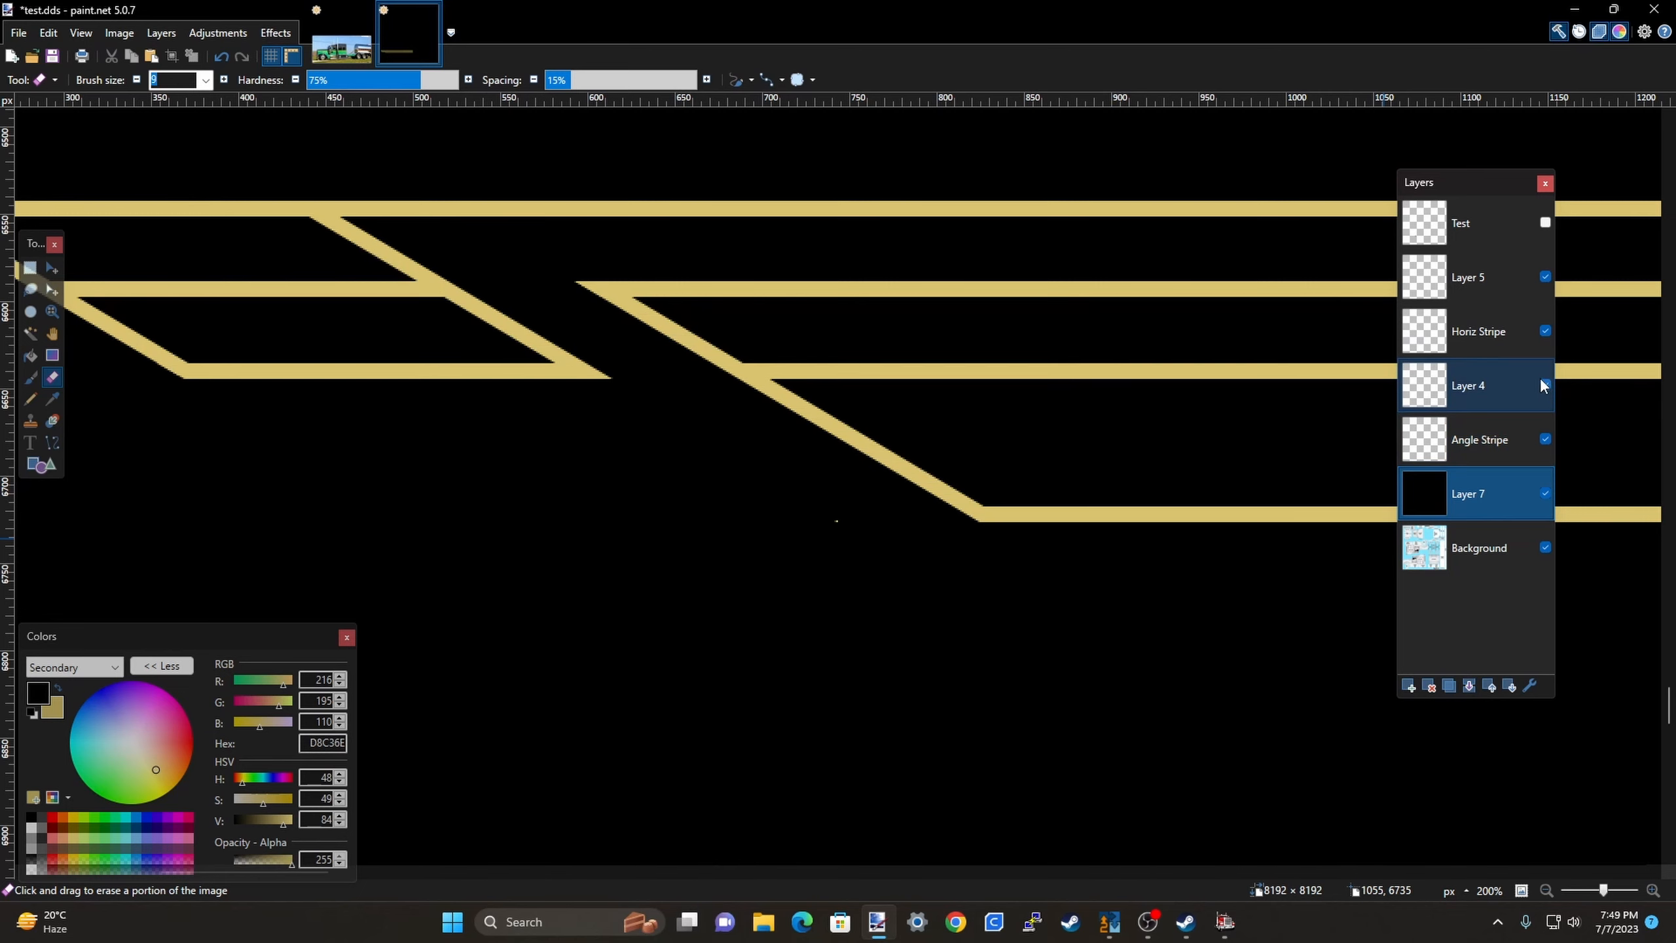
left_click(1542, 333)
left_click(1542, 333)
left_click(1519, 339)
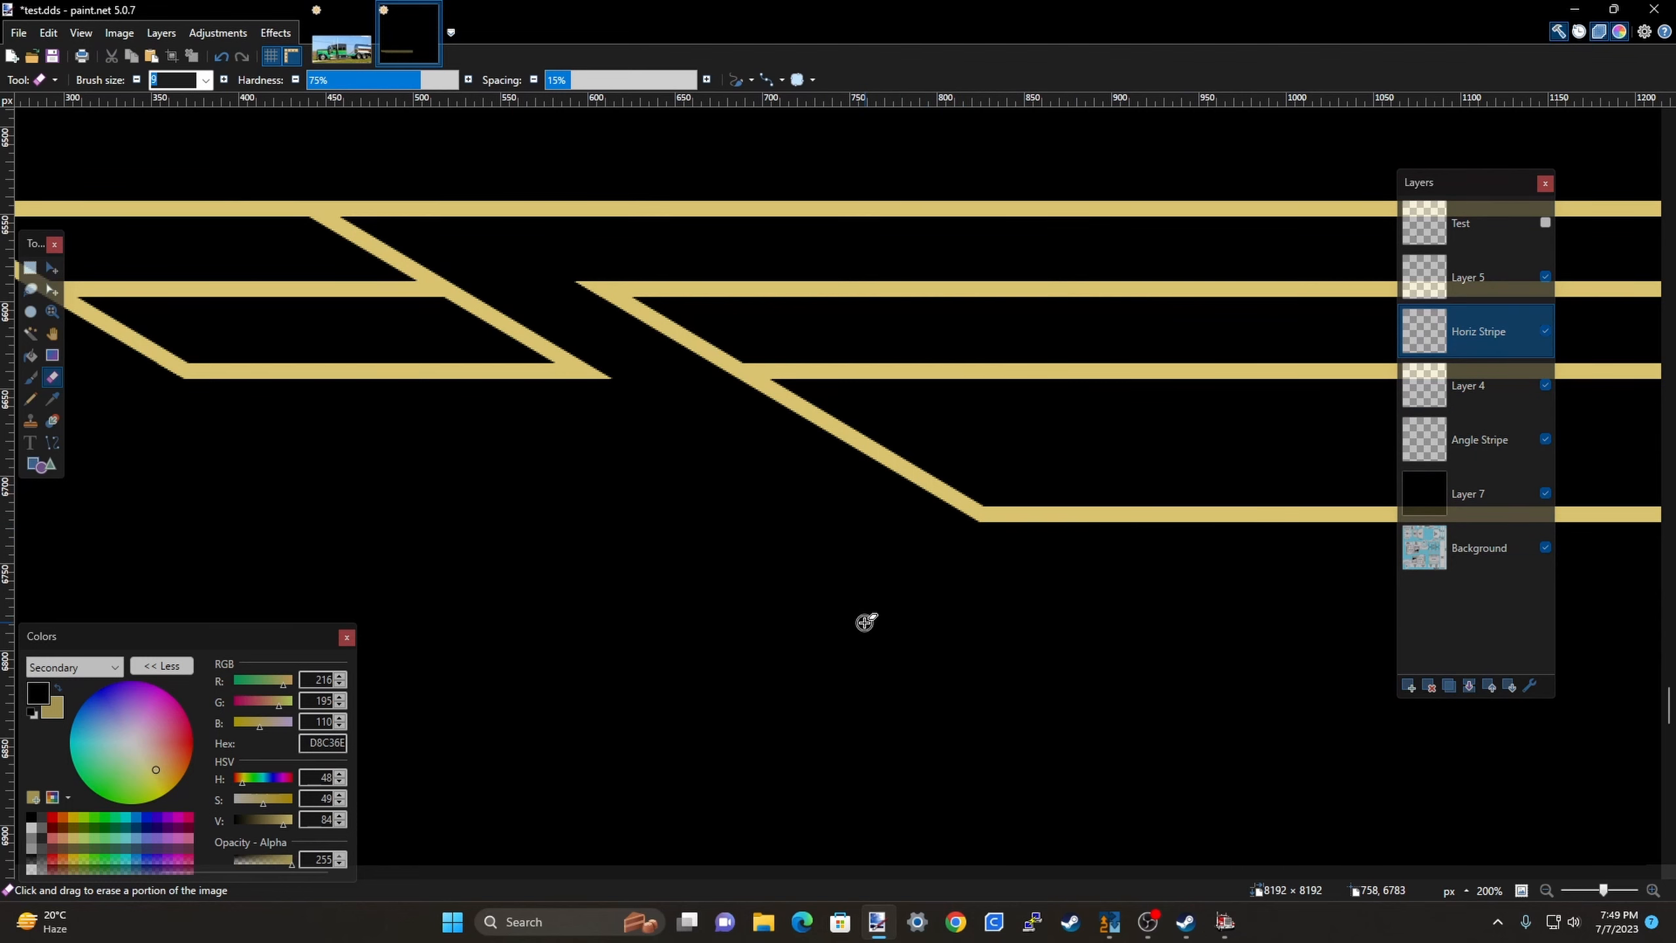
Compare the gold line layout on test.dds with the hood stripes in the Idea.jpg reference photo.
scroll(1179, 649, "down", 3)
scroll(1179, 648, "down", 1)
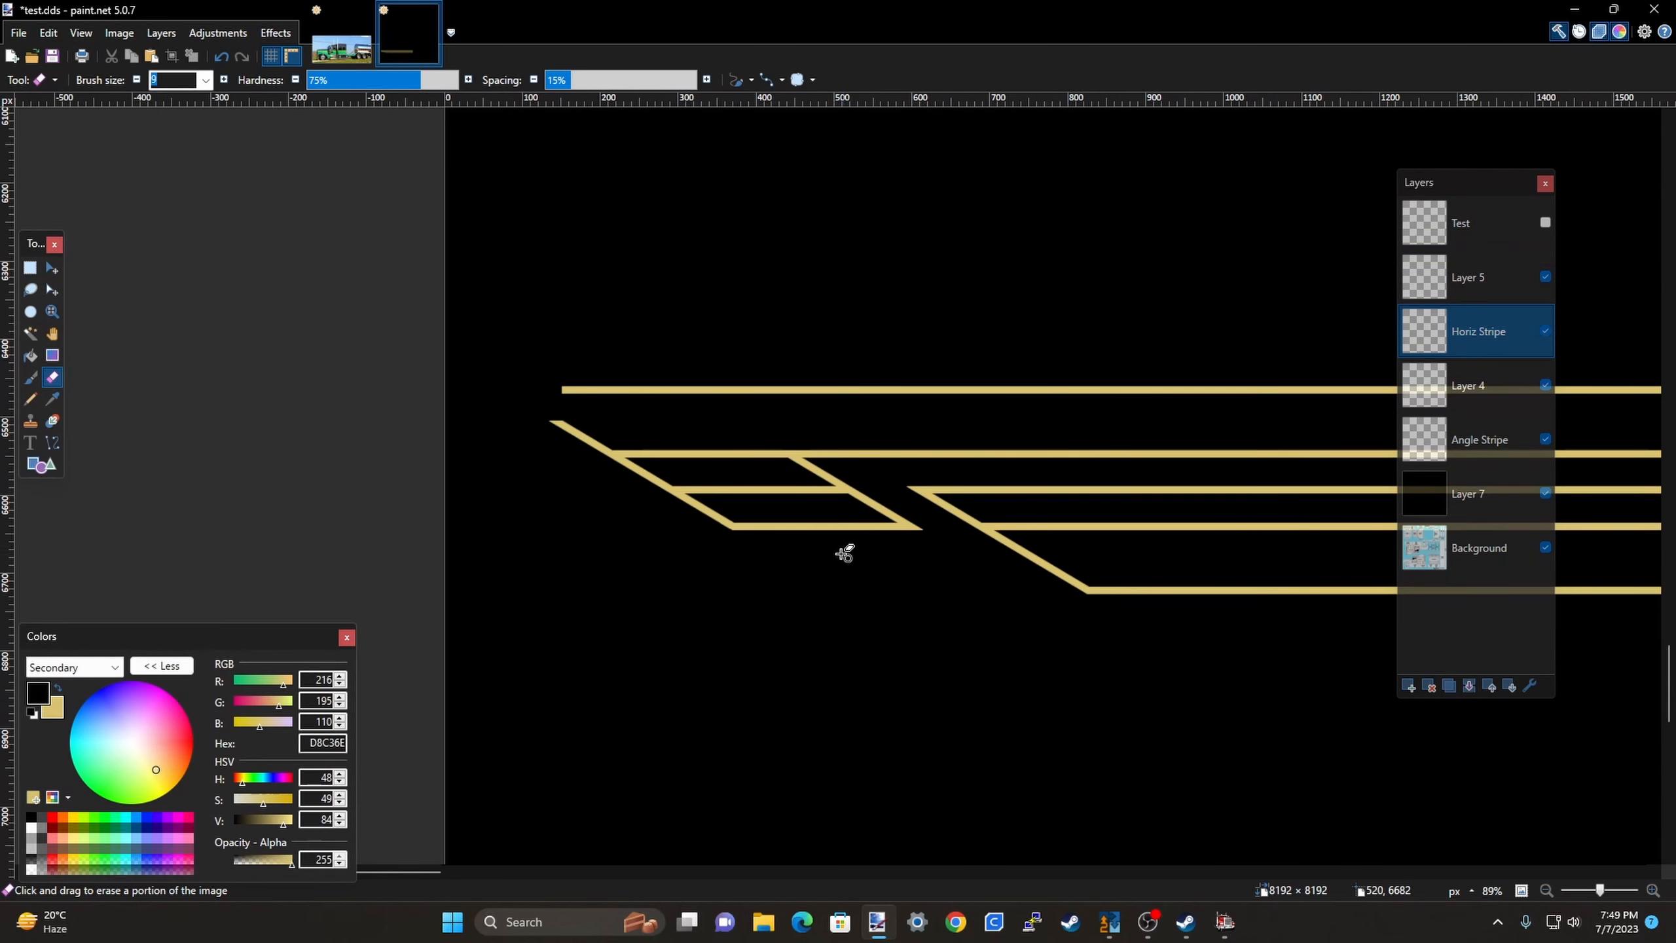
scroll(449, 414, "down", 1)
scroll(338, 474, "down", 2)
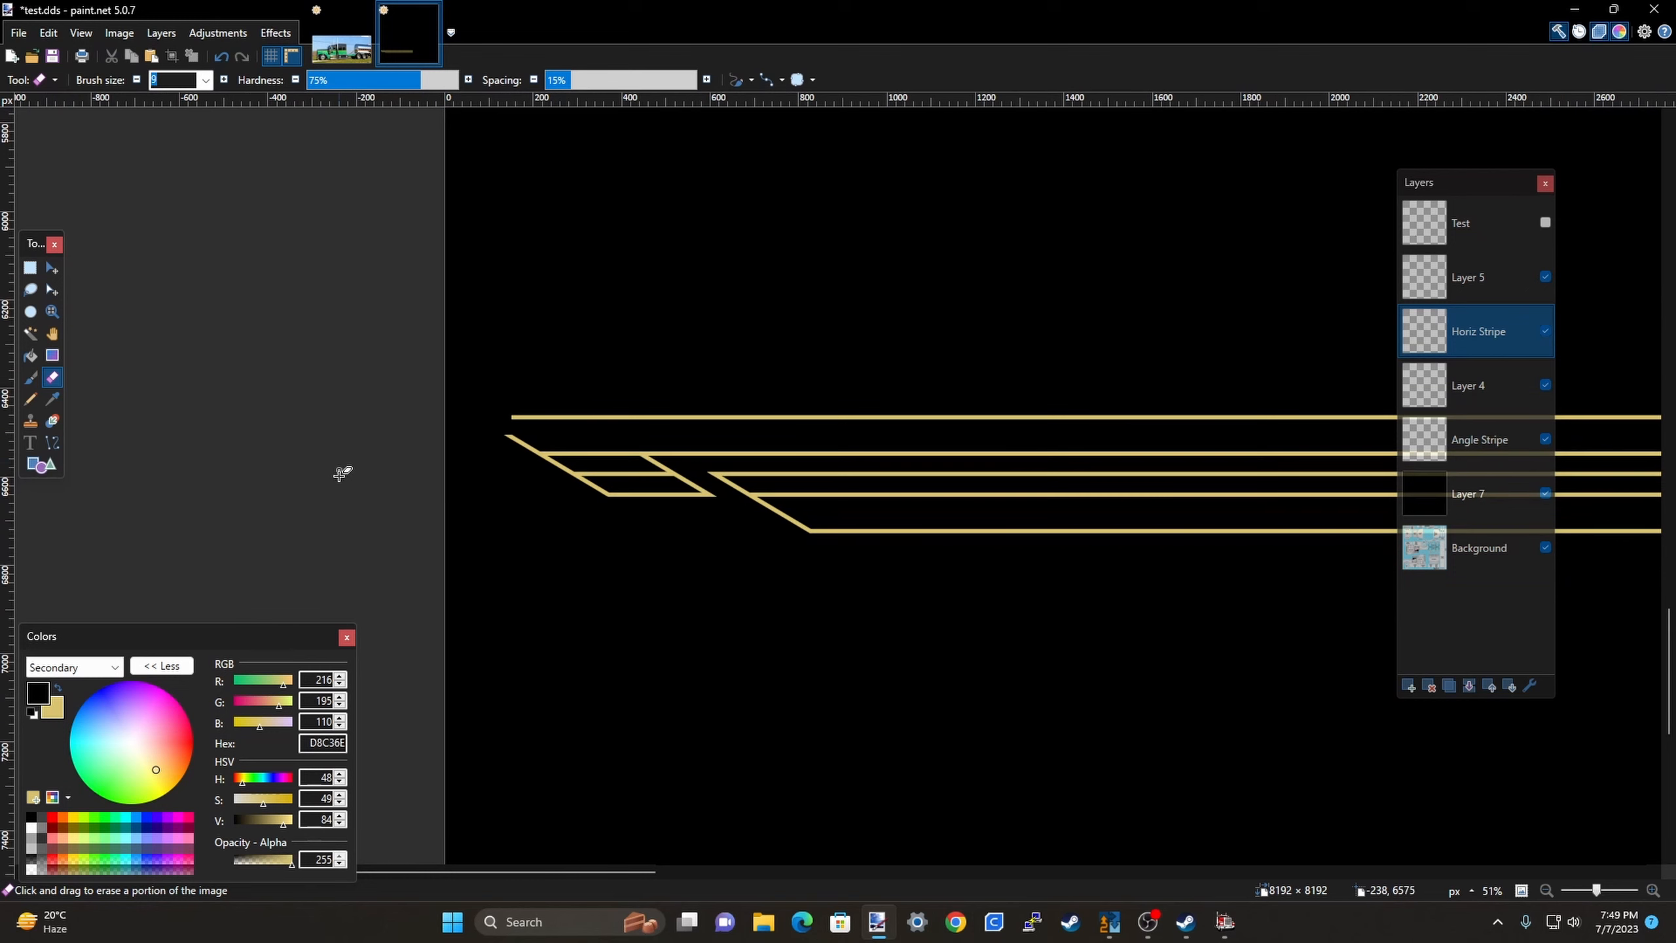
scroll(772, 614, "down", 1)
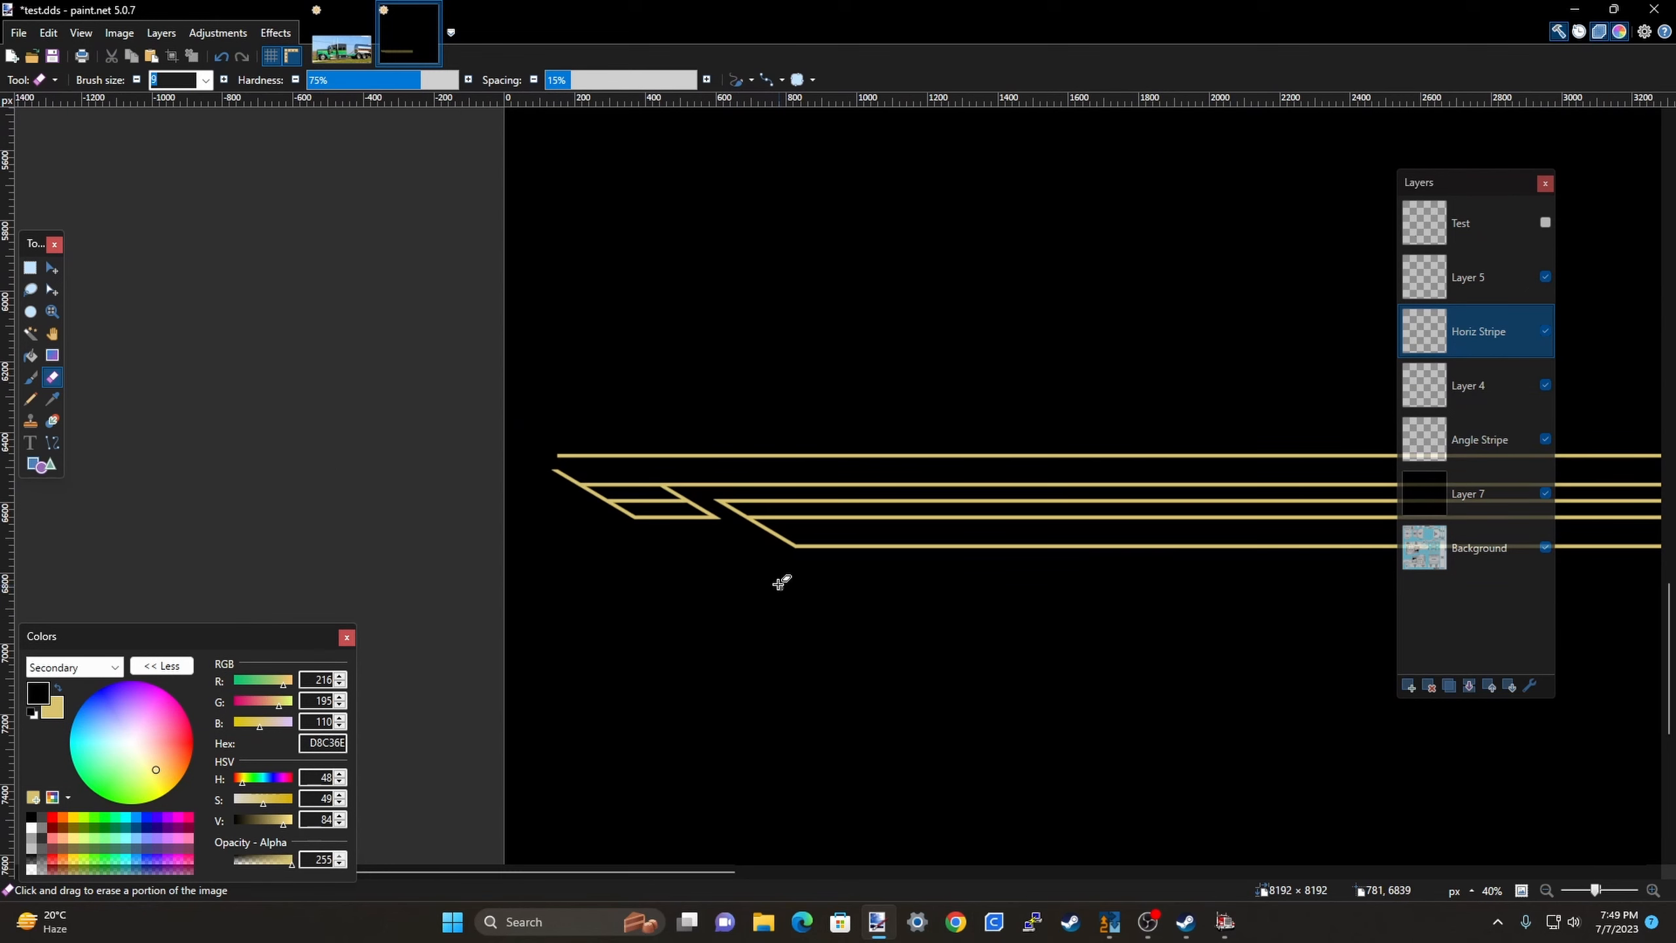
scroll(759, 547, "up", 1)
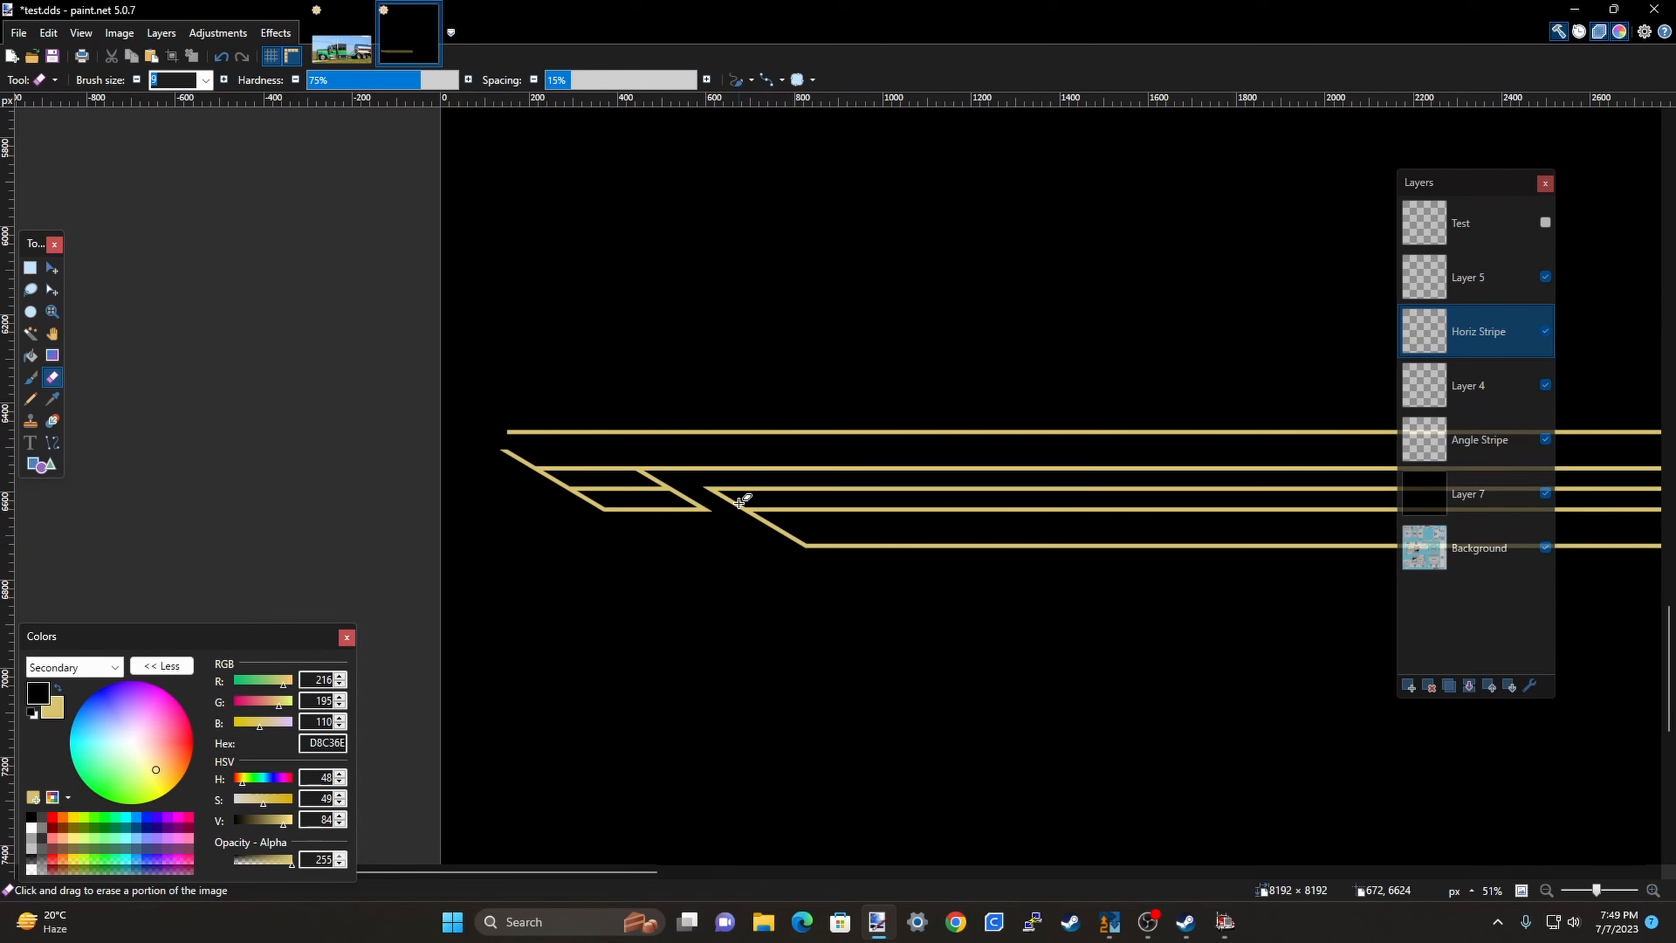
scroll(739, 502, "up", 2)
scroll(731, 613, "up", 1)
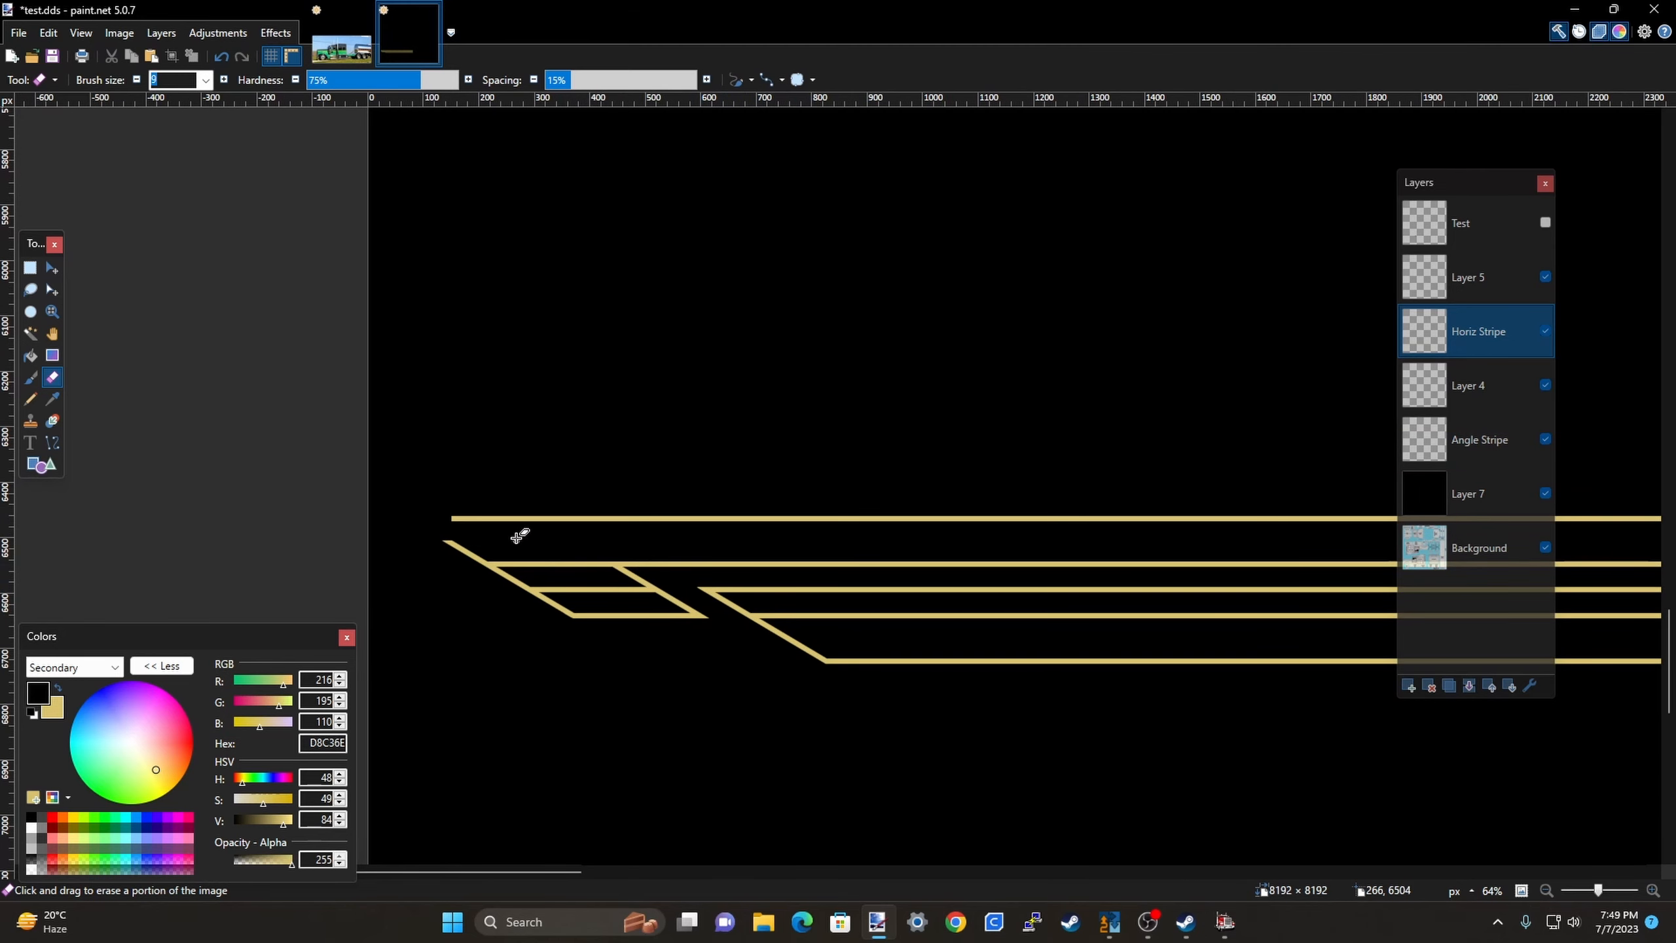
left_click(341, 36)
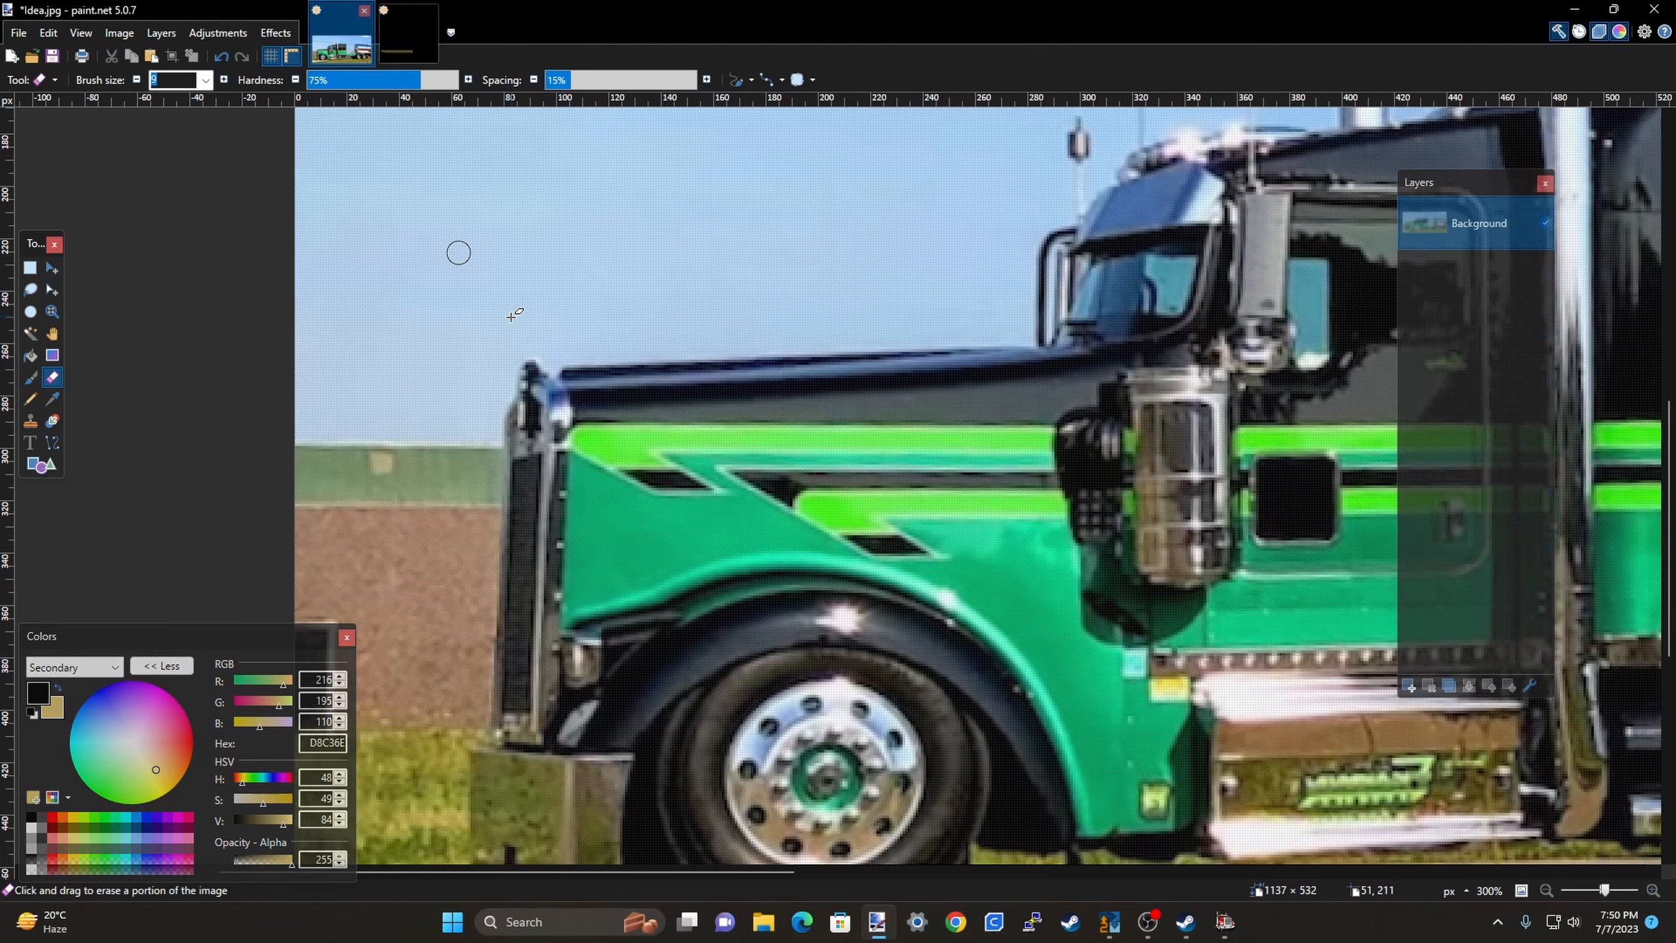
scroll(678, 511, "up", 1)
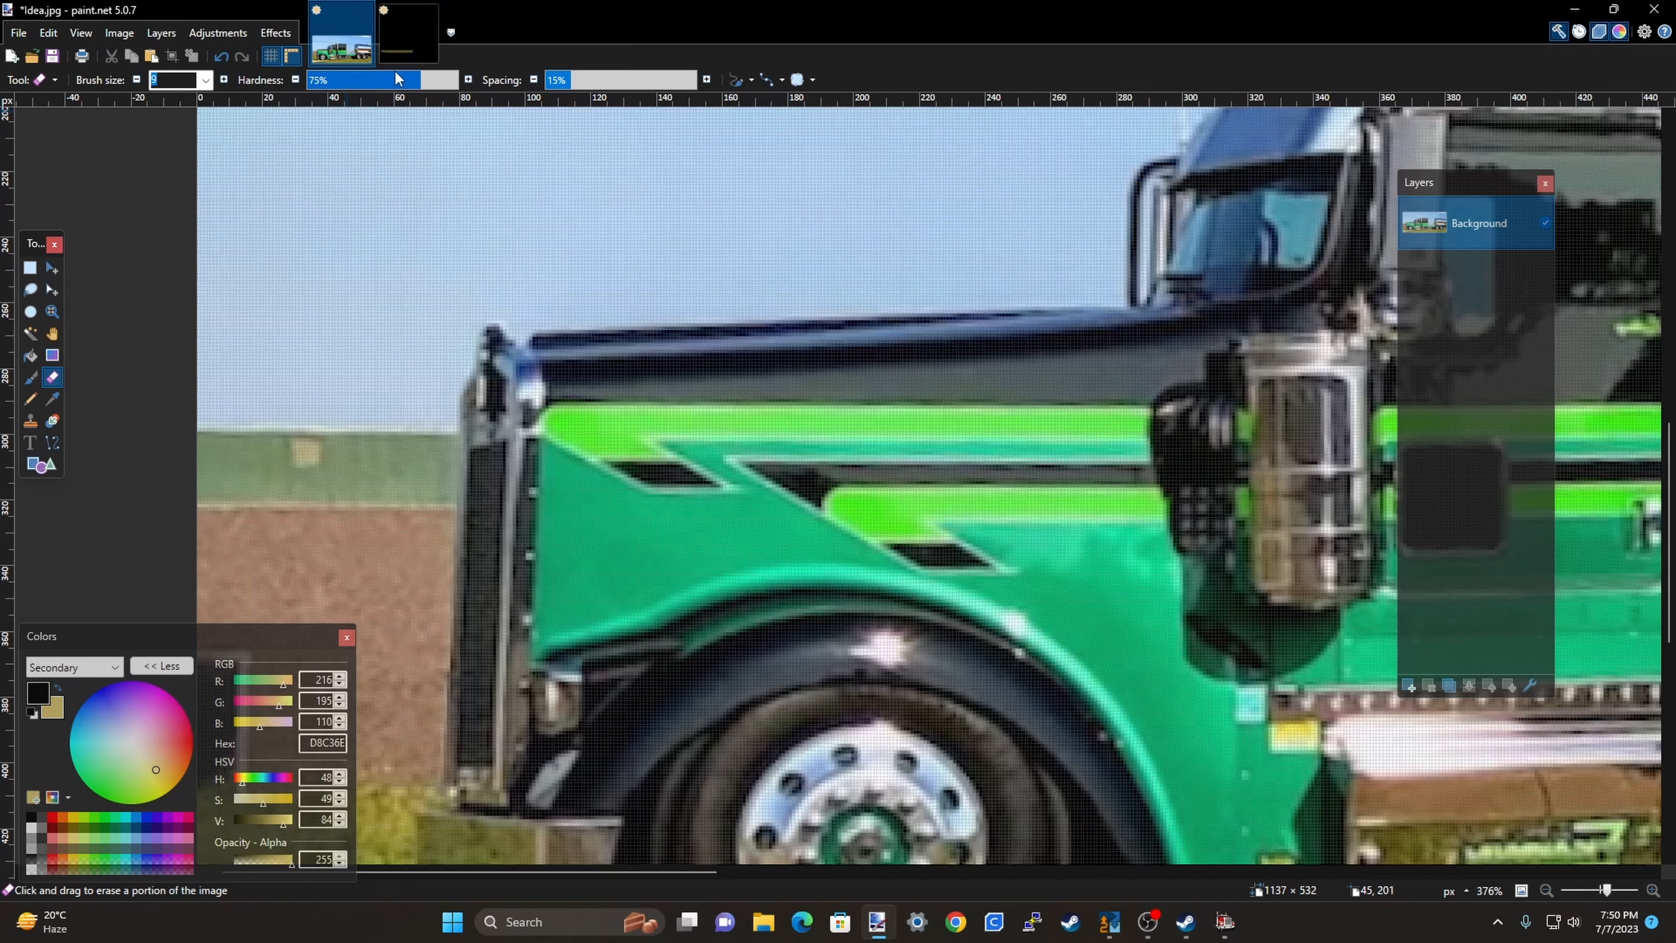
scroll(568, 448, "down", 1)
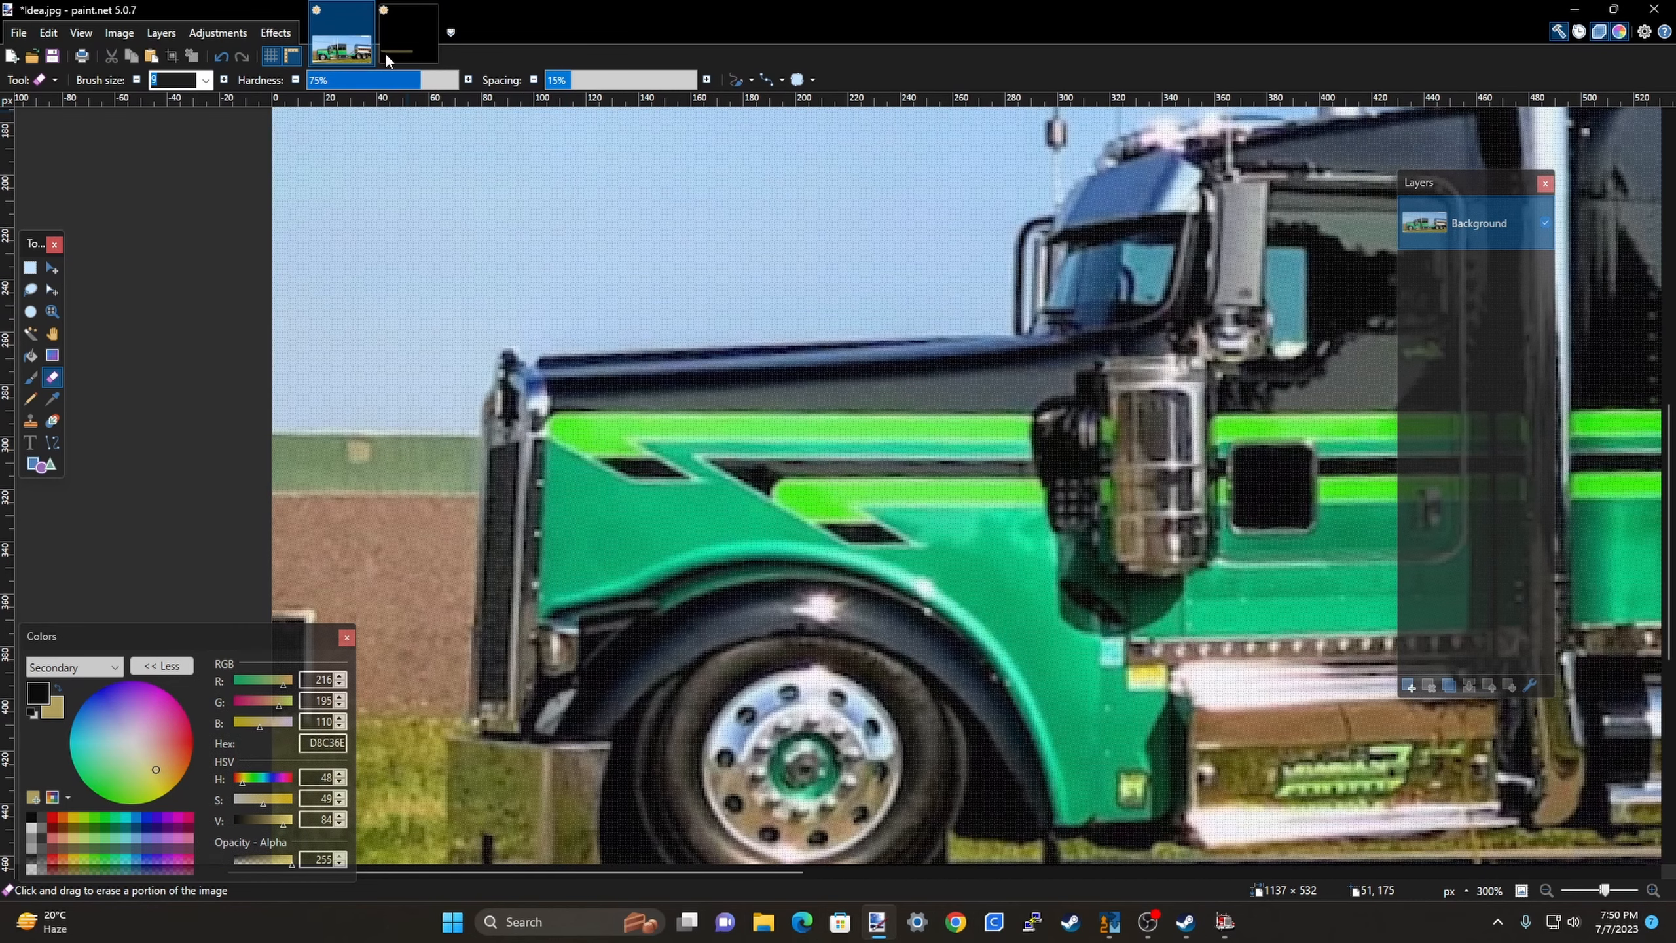
left_click(396, 46)
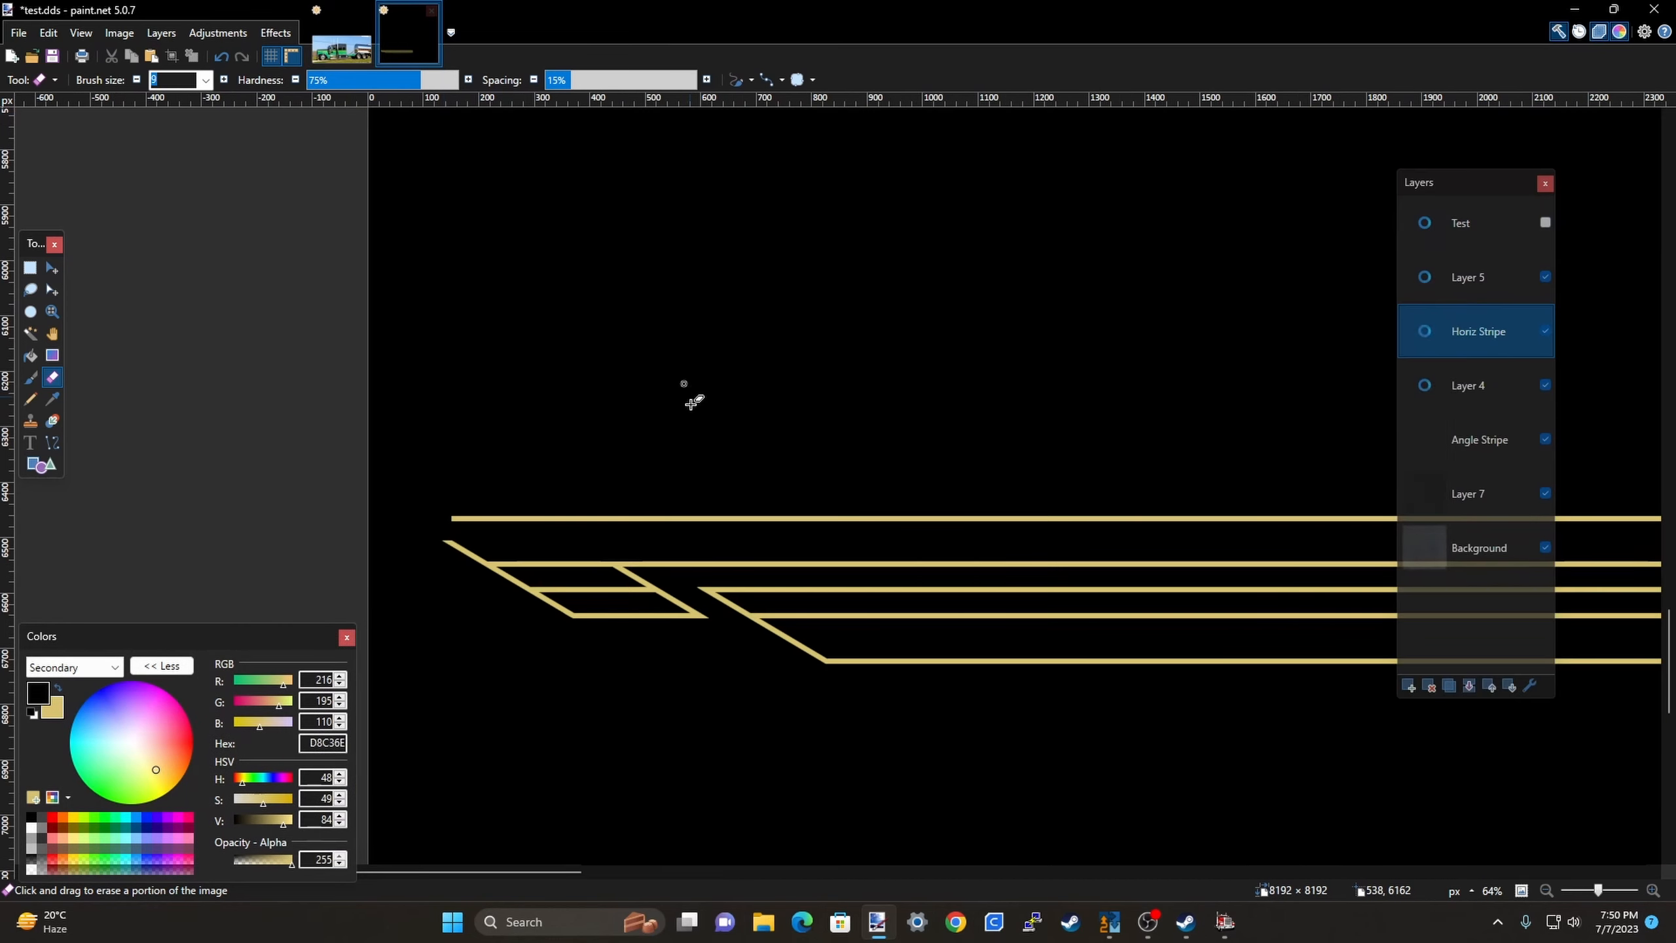
Briefly hide the black layer to check the lines against the template, and recheck the reference photo's stripe front ends.
left_click(1545, 493)
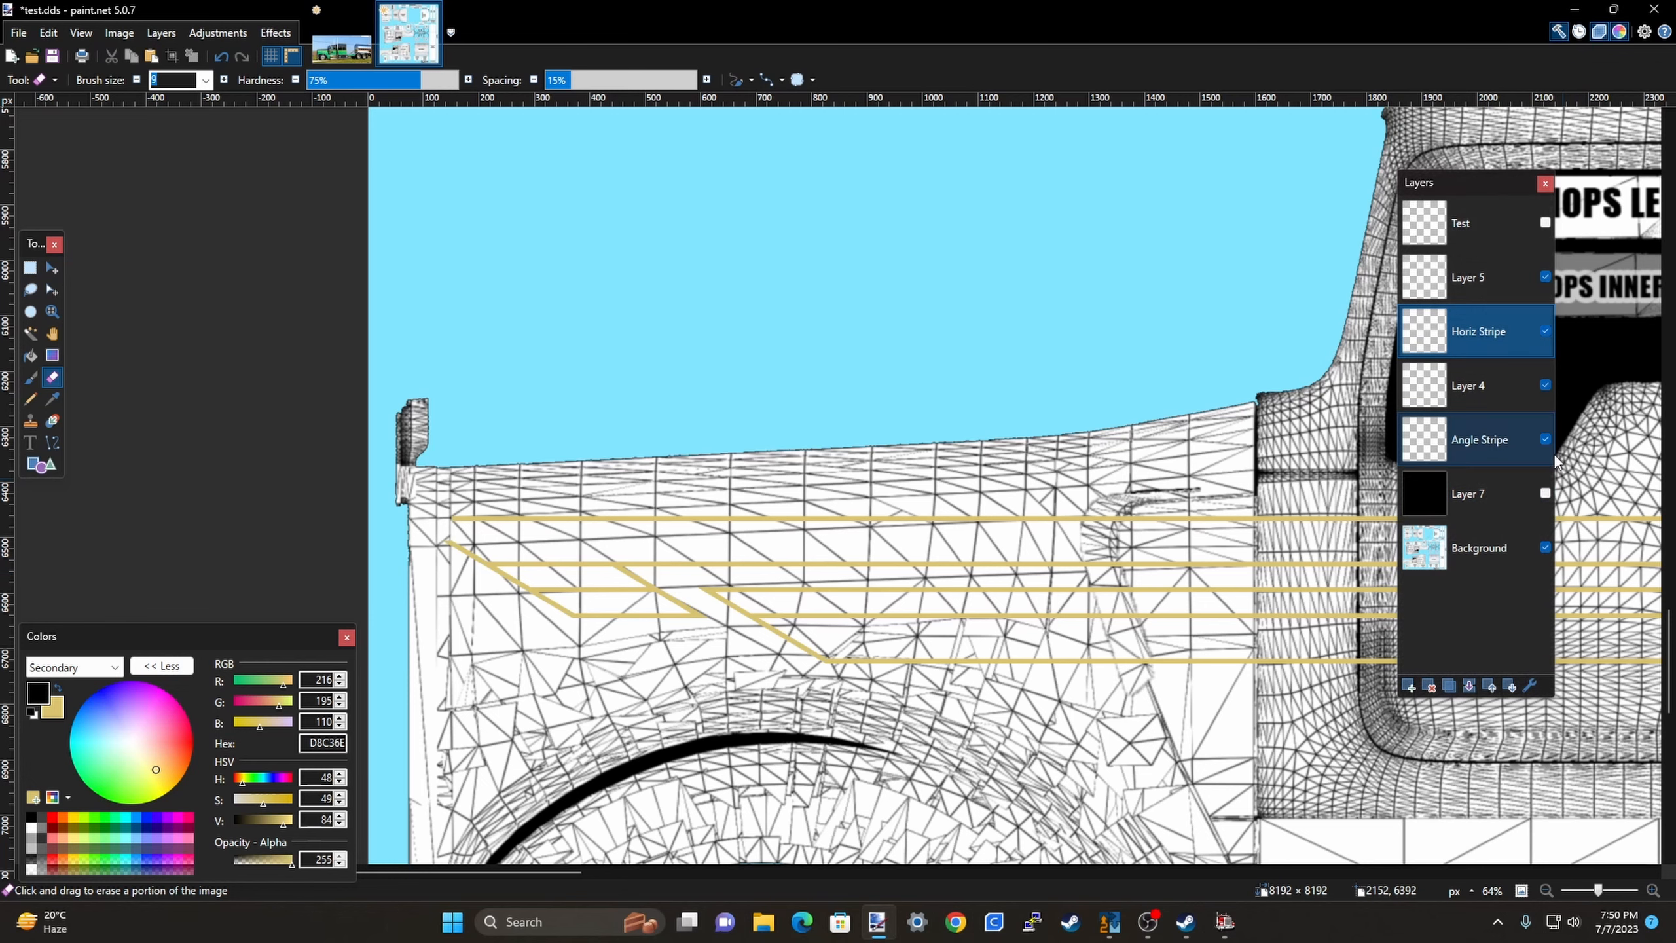
left_click(1545, 493)
scroll(816, 621, "up", 3)
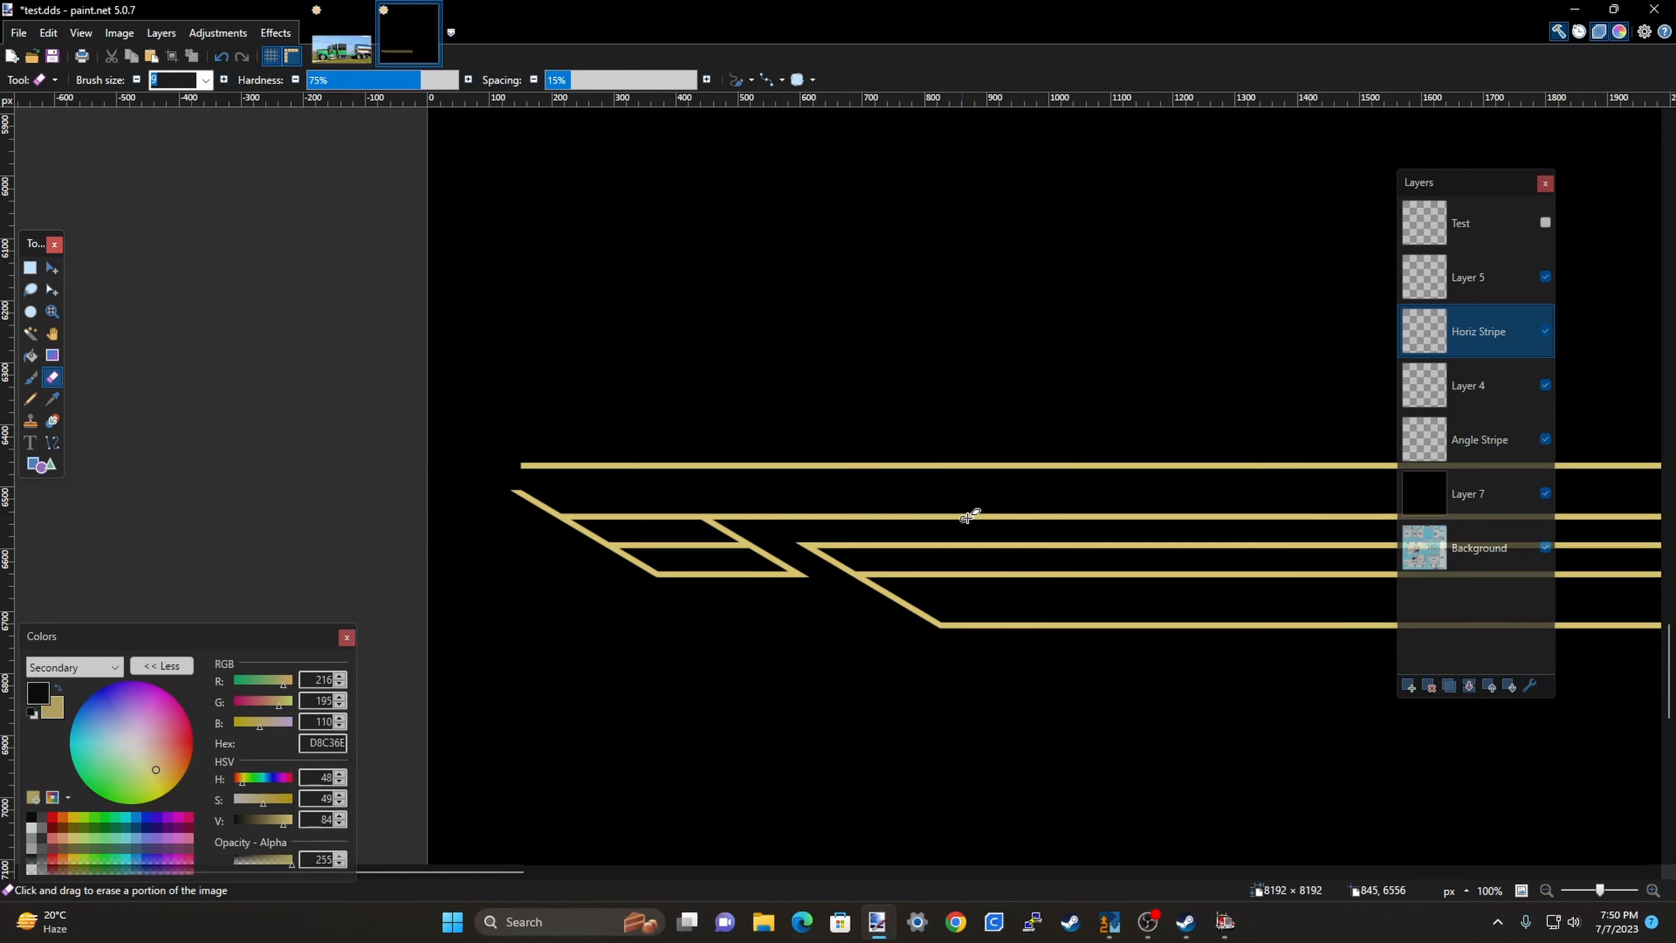
scroll(818, 564, "down", 2)
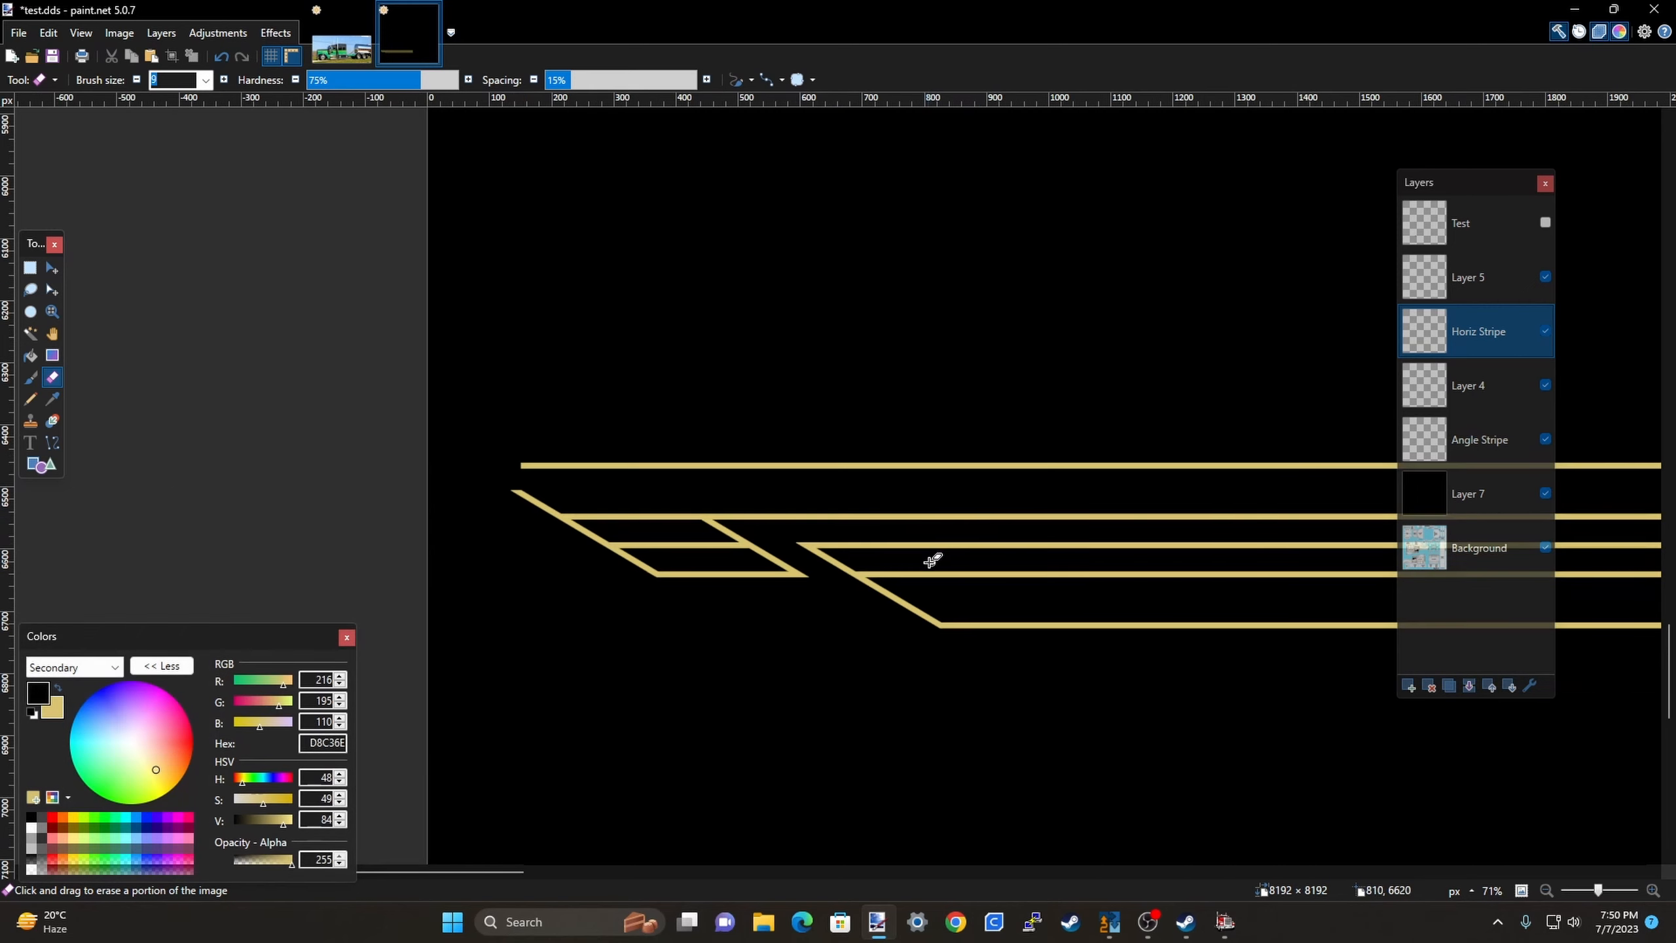
left_click(338, 52)
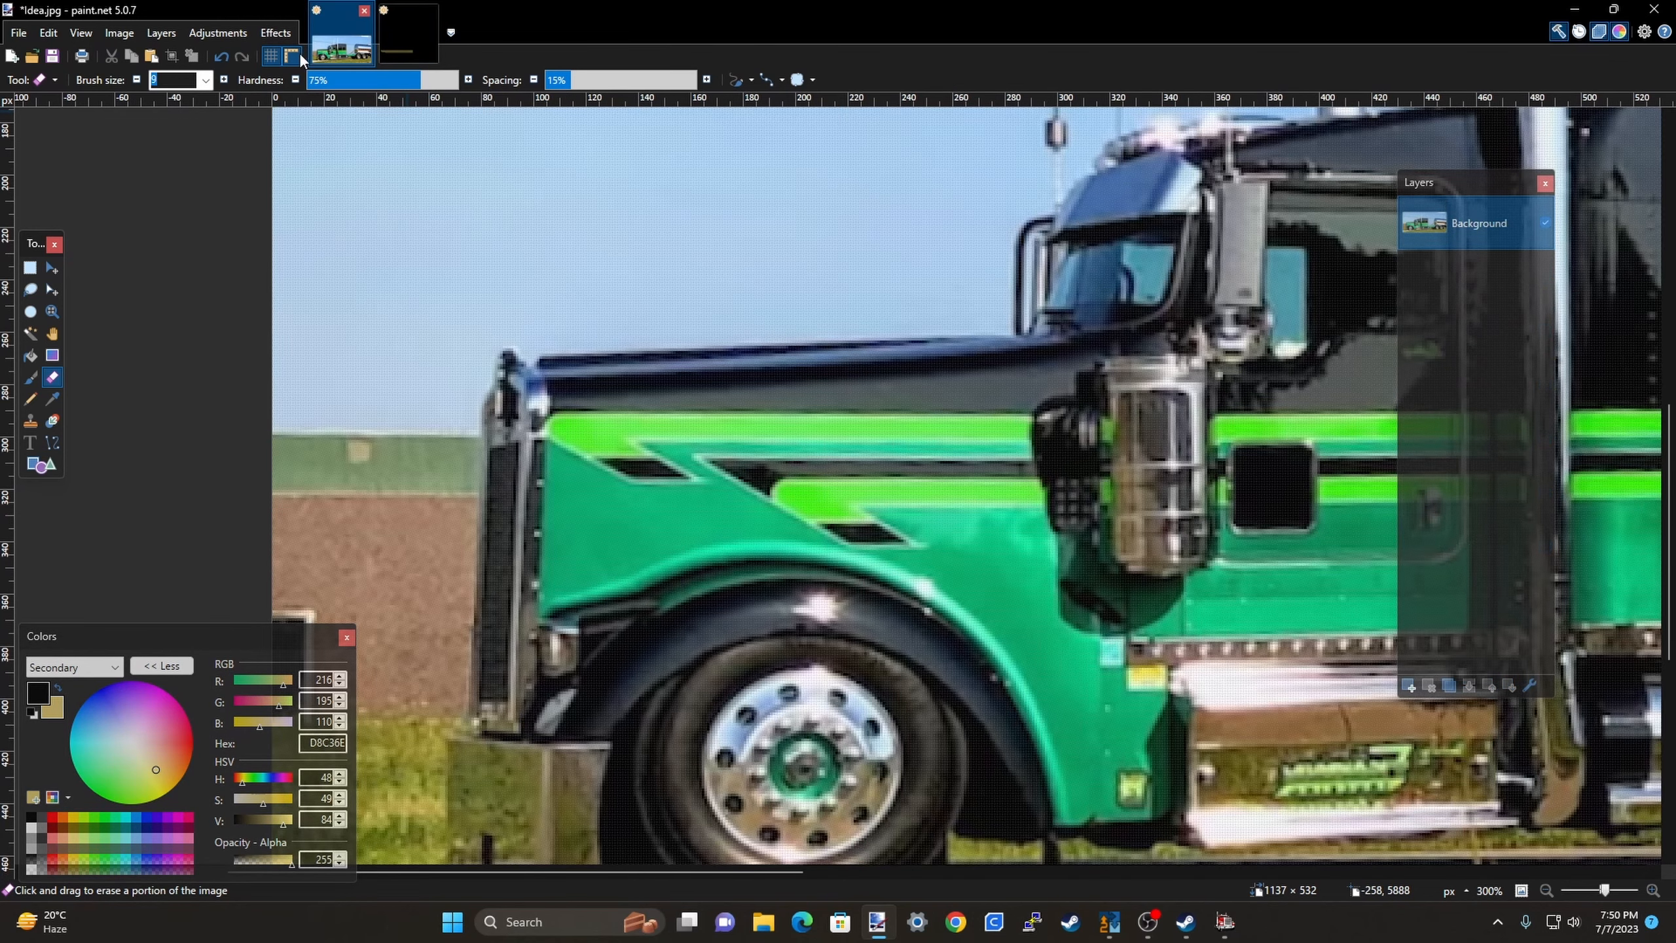
left_click(395, 58)
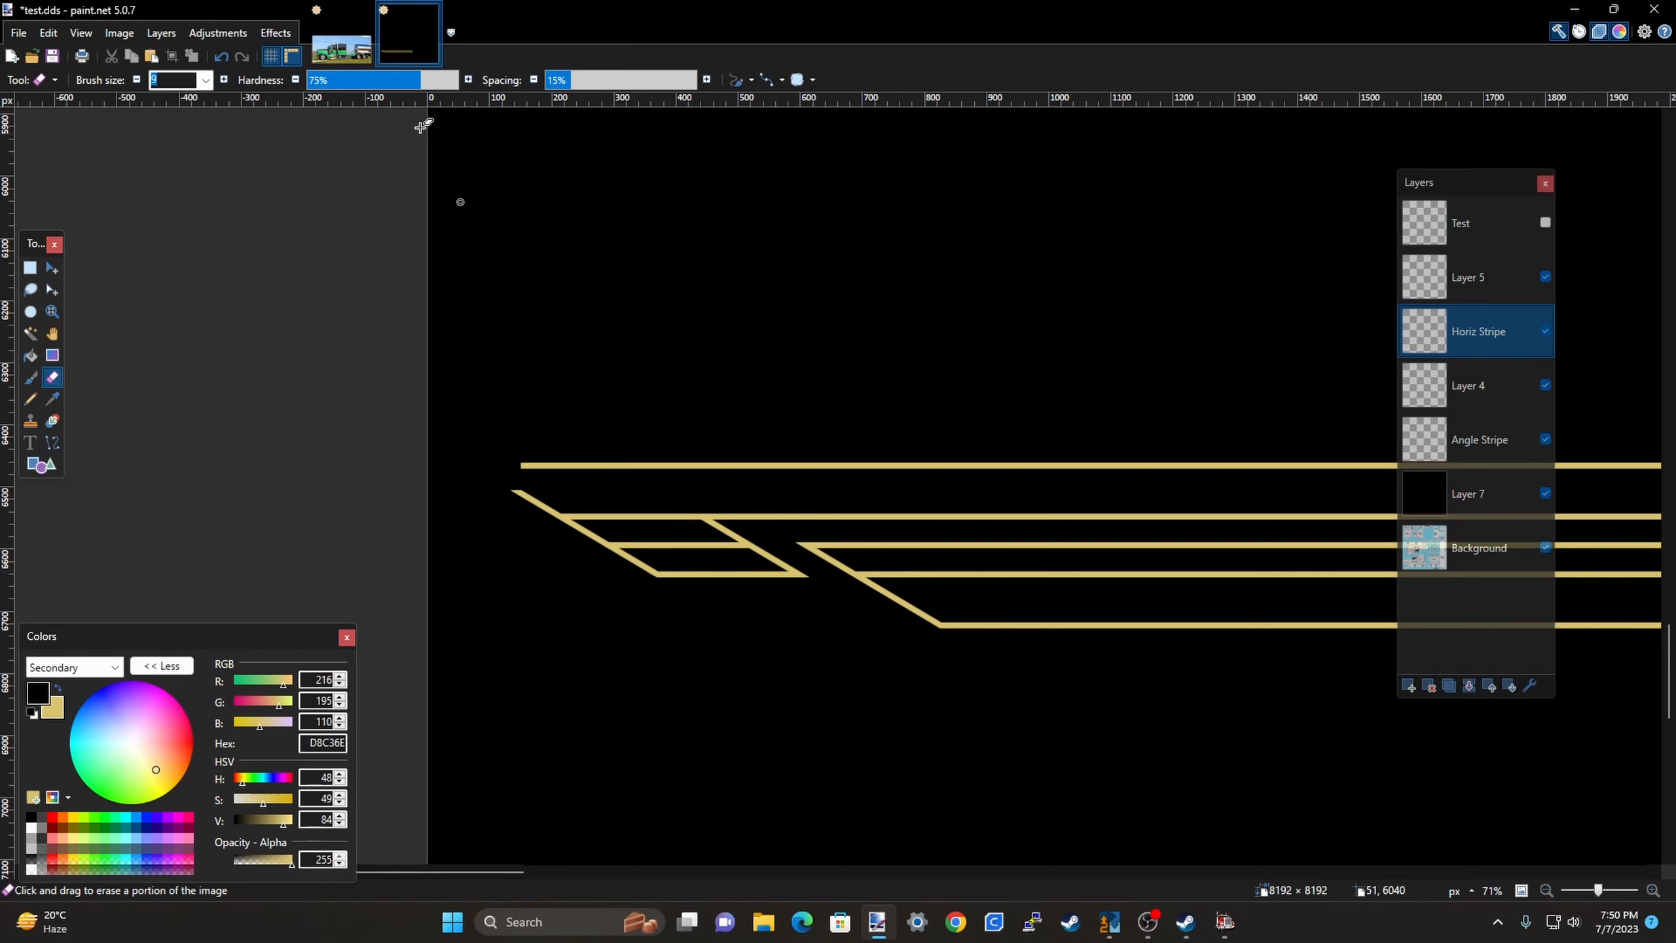
left_click(342, 48)
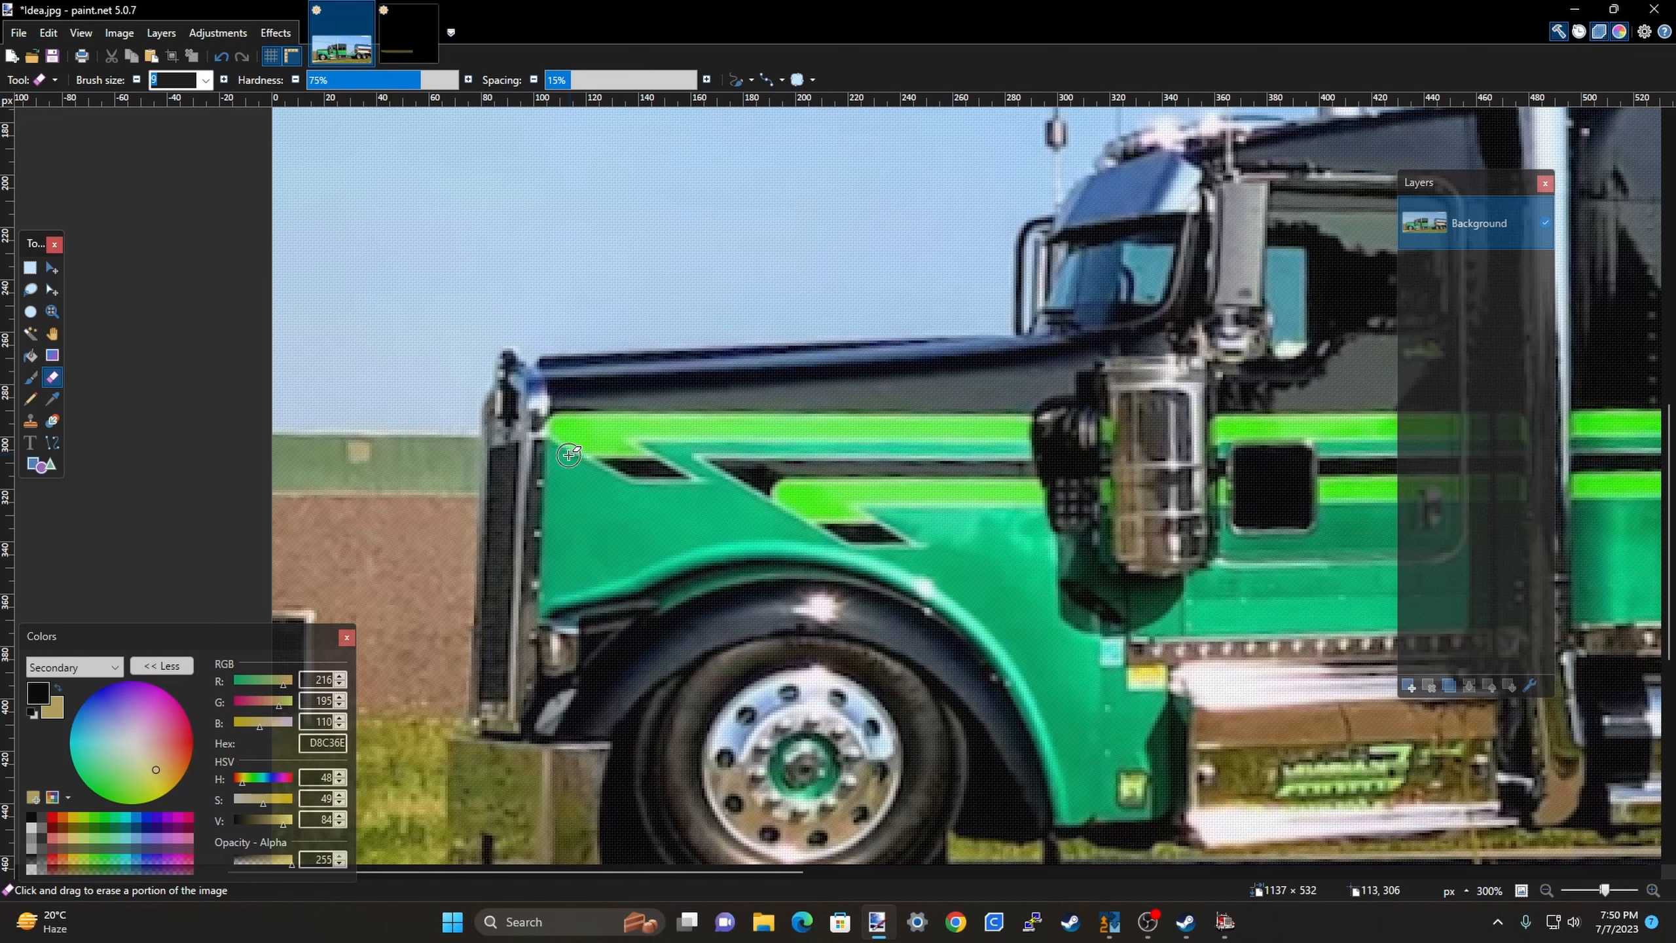
mouse_move(319, 59)
left_click(390, 46)
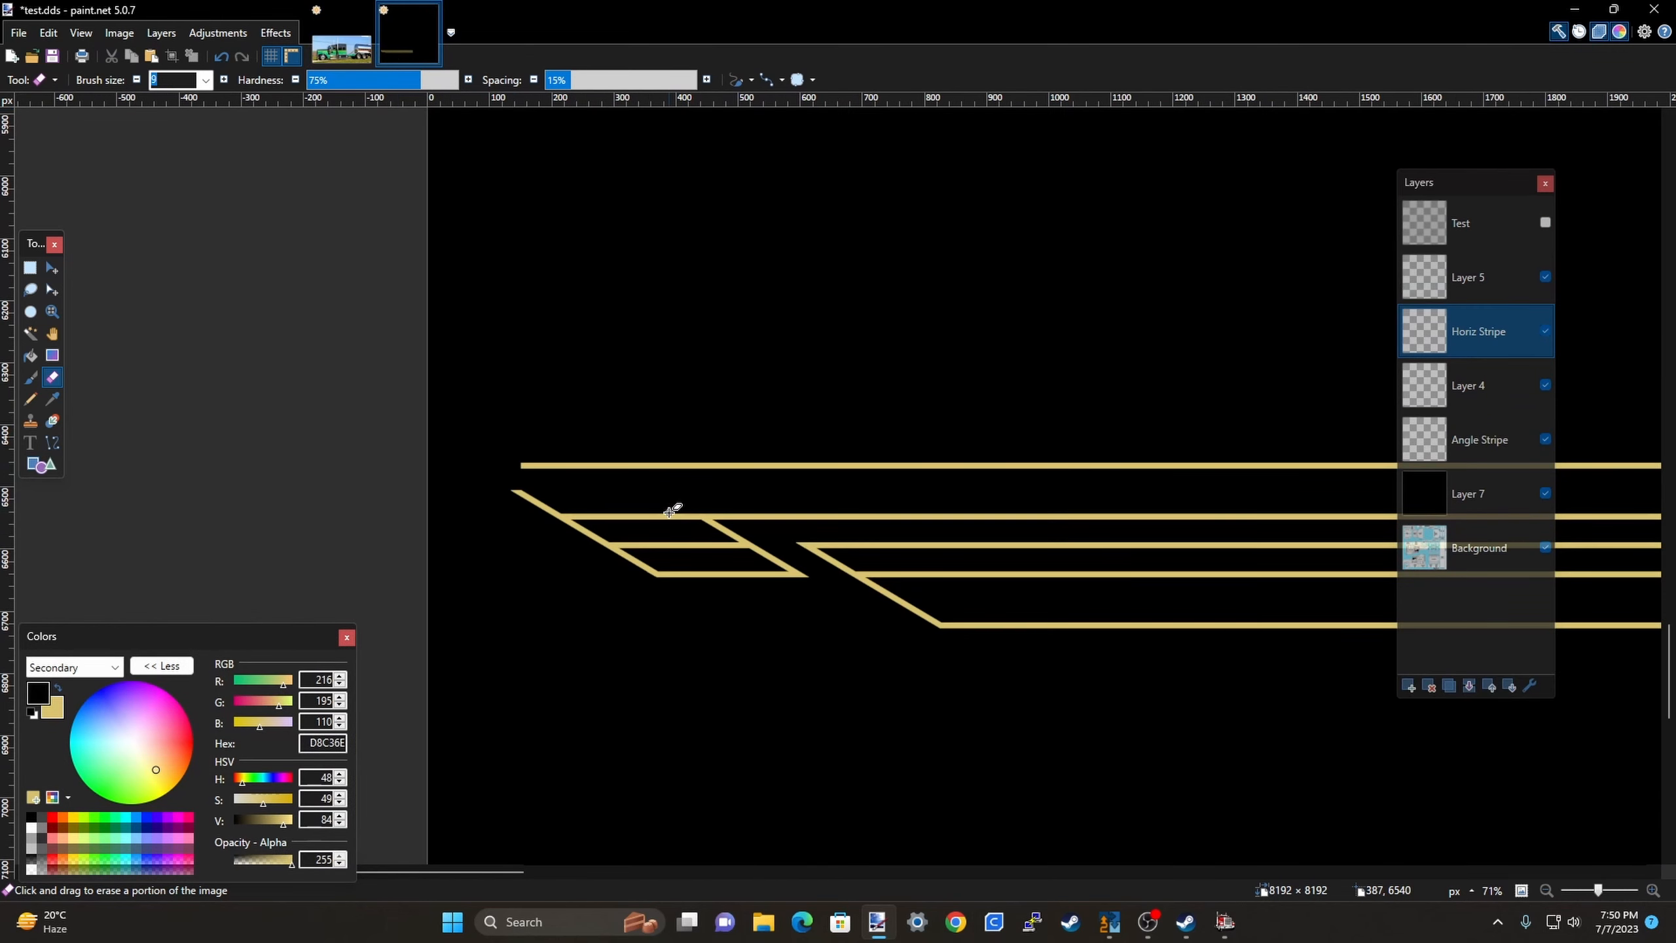
Erase the second horizontal stripe's section just in front of the second angled line, cutting flush along that line's edge with Lasso Select.
scroll(859, 530, "down", 2, "ctrl")
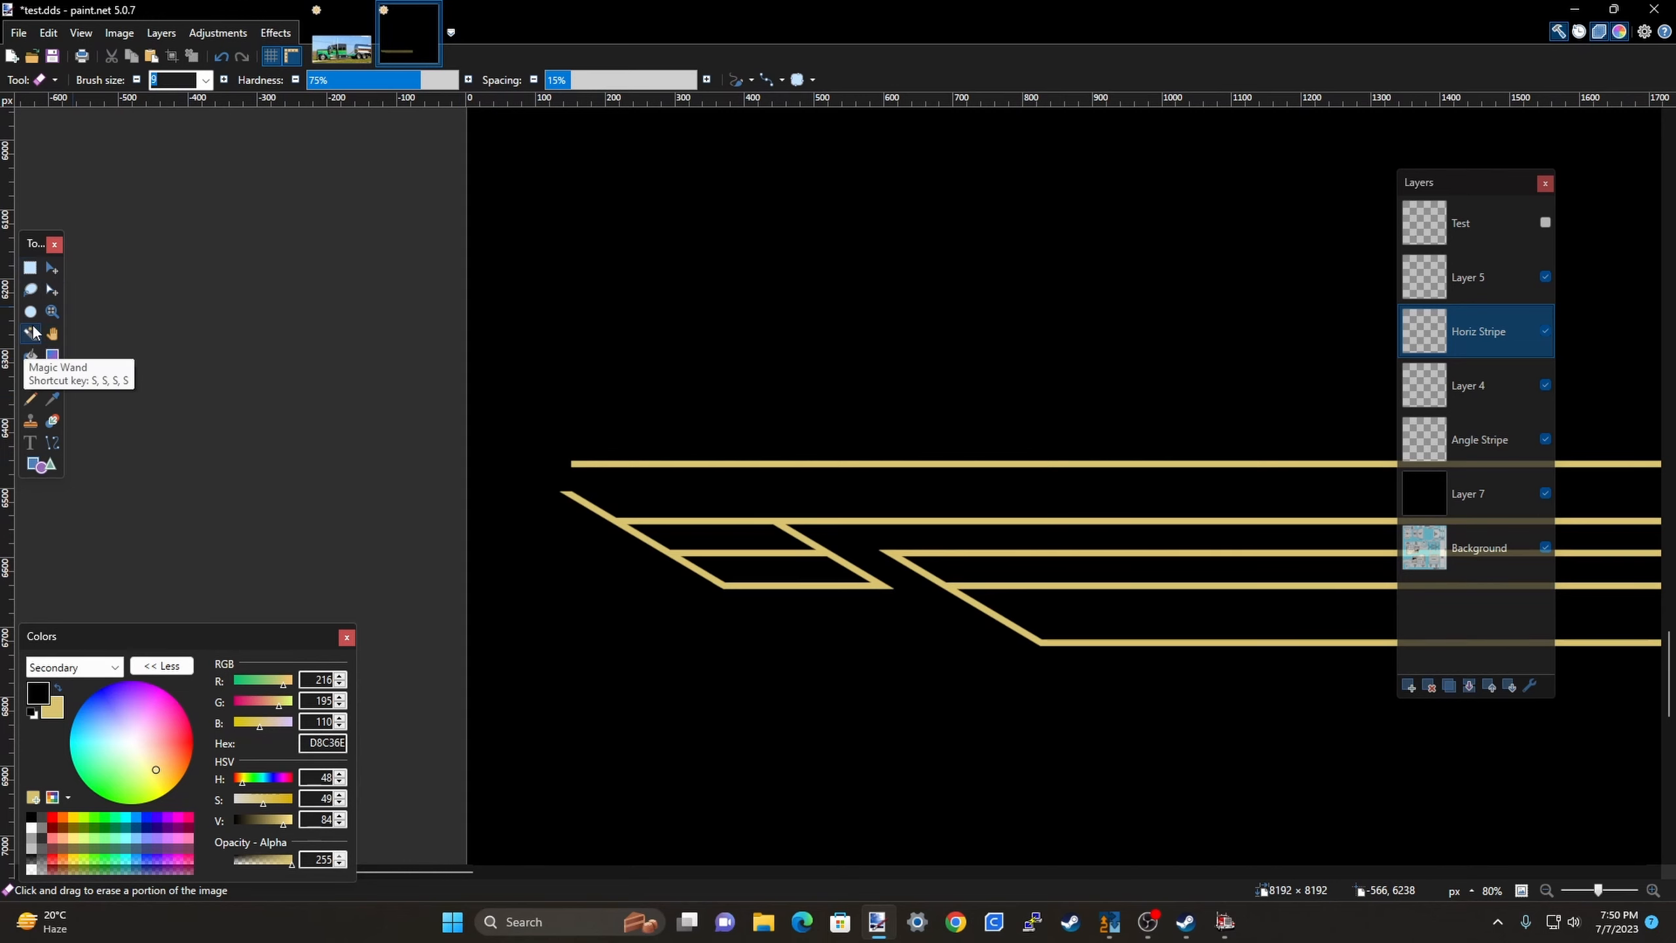
left_click(30, 289)
scroll(841, 583, "up", 4, "ctrl")
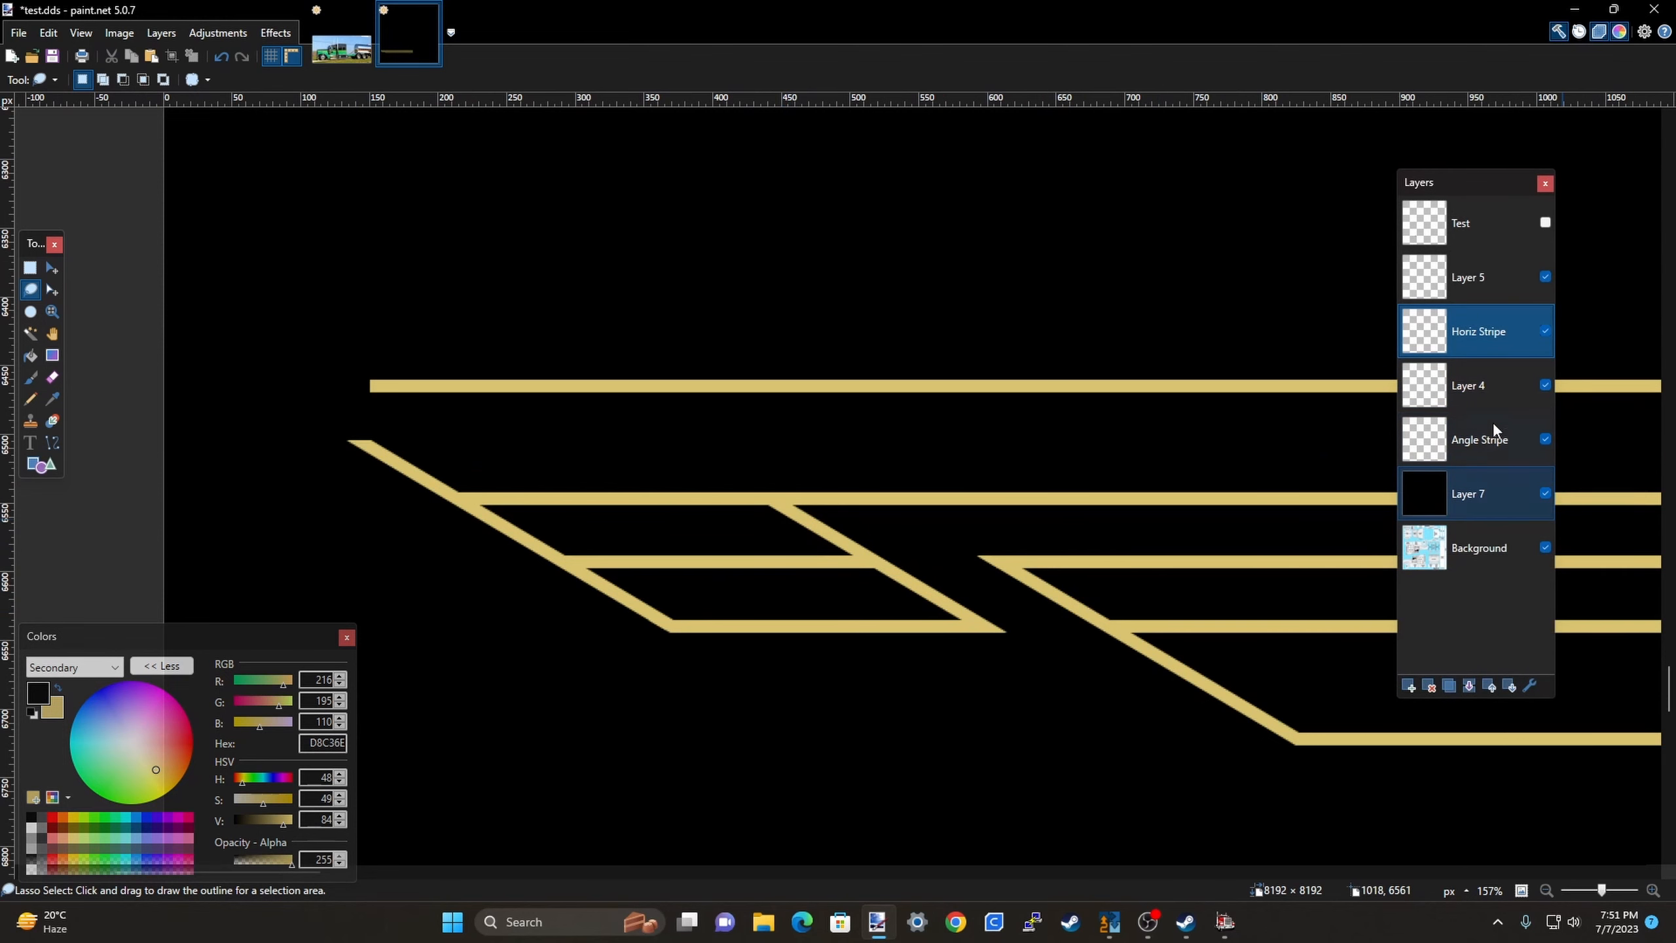
scroll(881, 571, "up", 2, "ctrl")
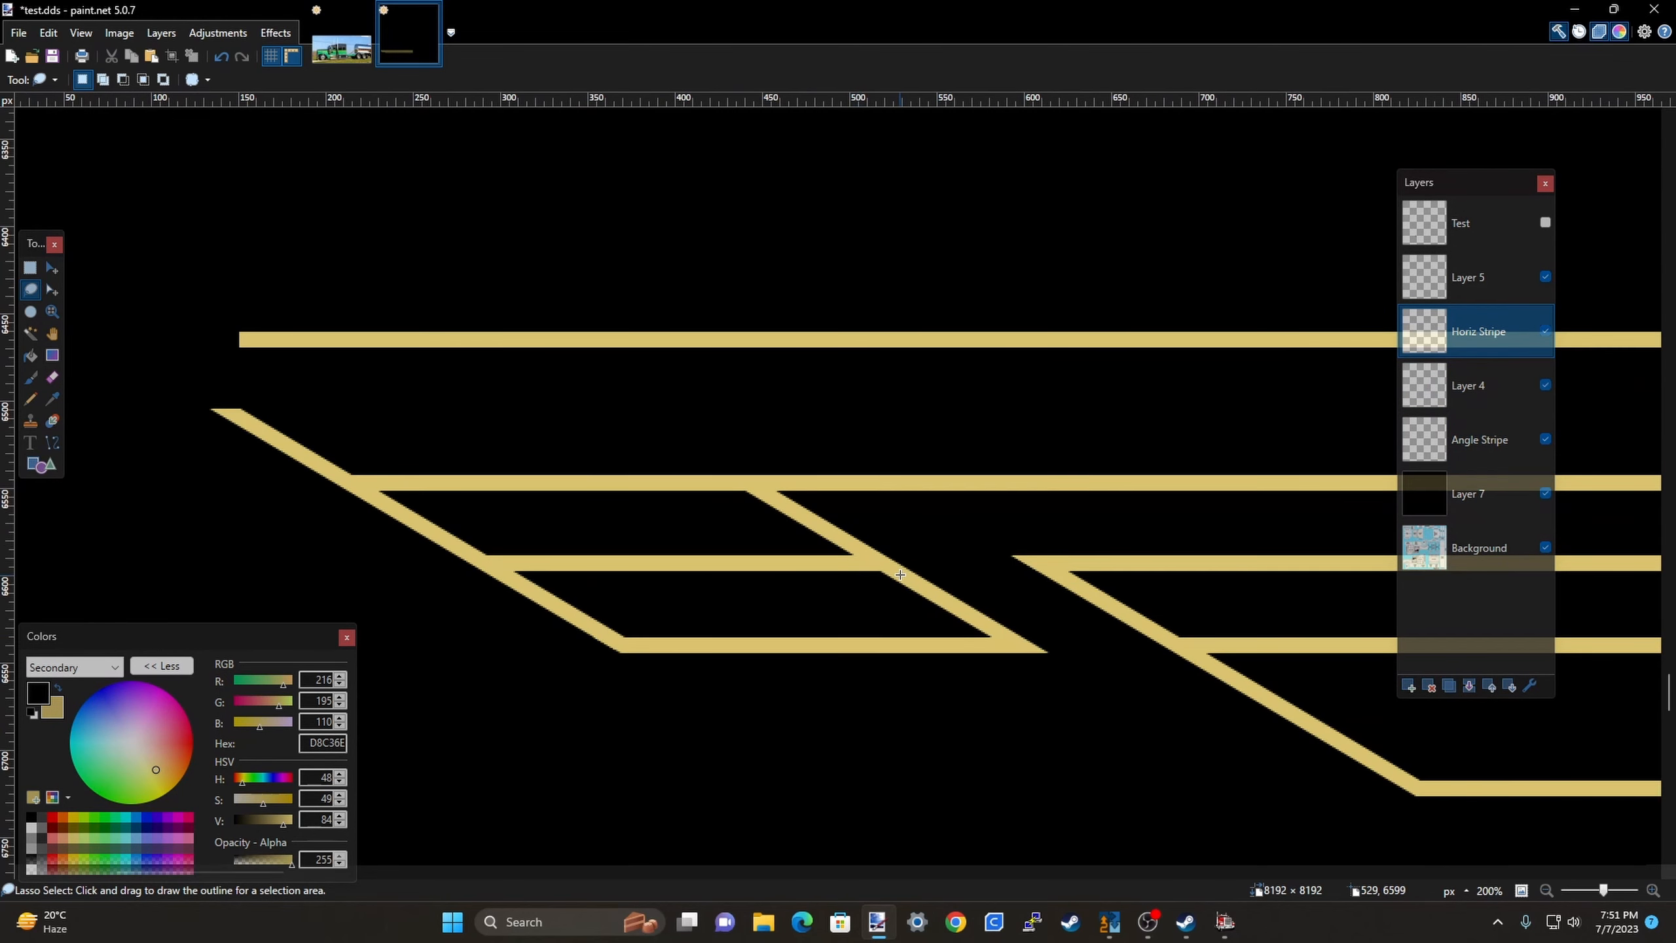
left_click_drag(895, 572, 865, 558)
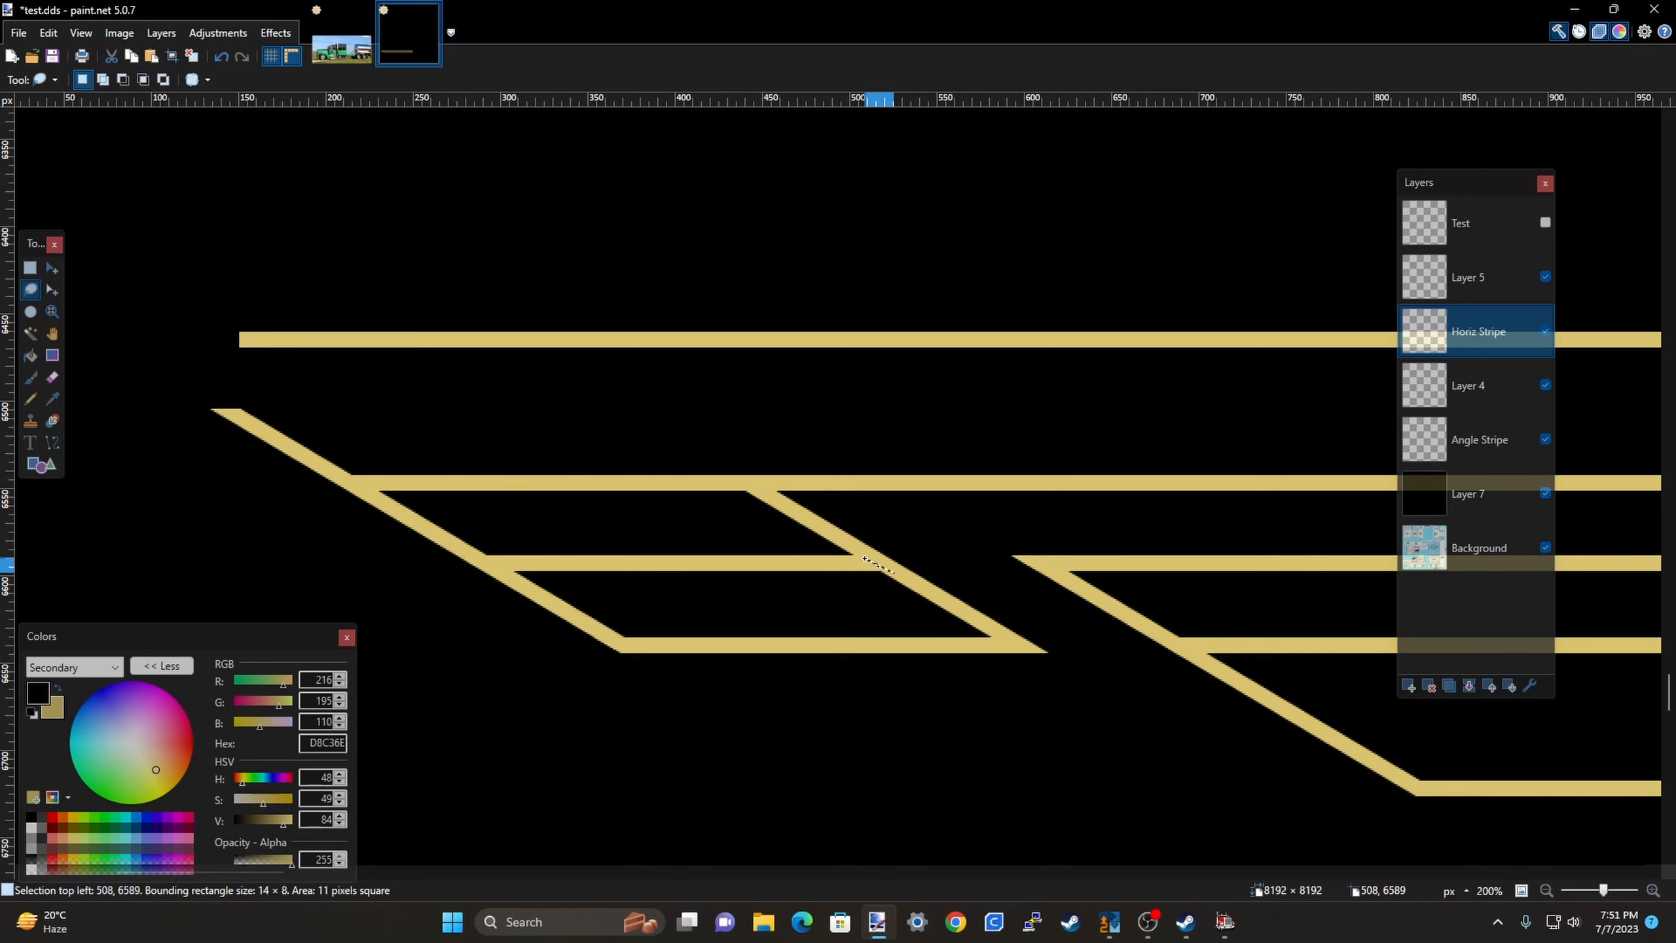
left_click(774, 542)
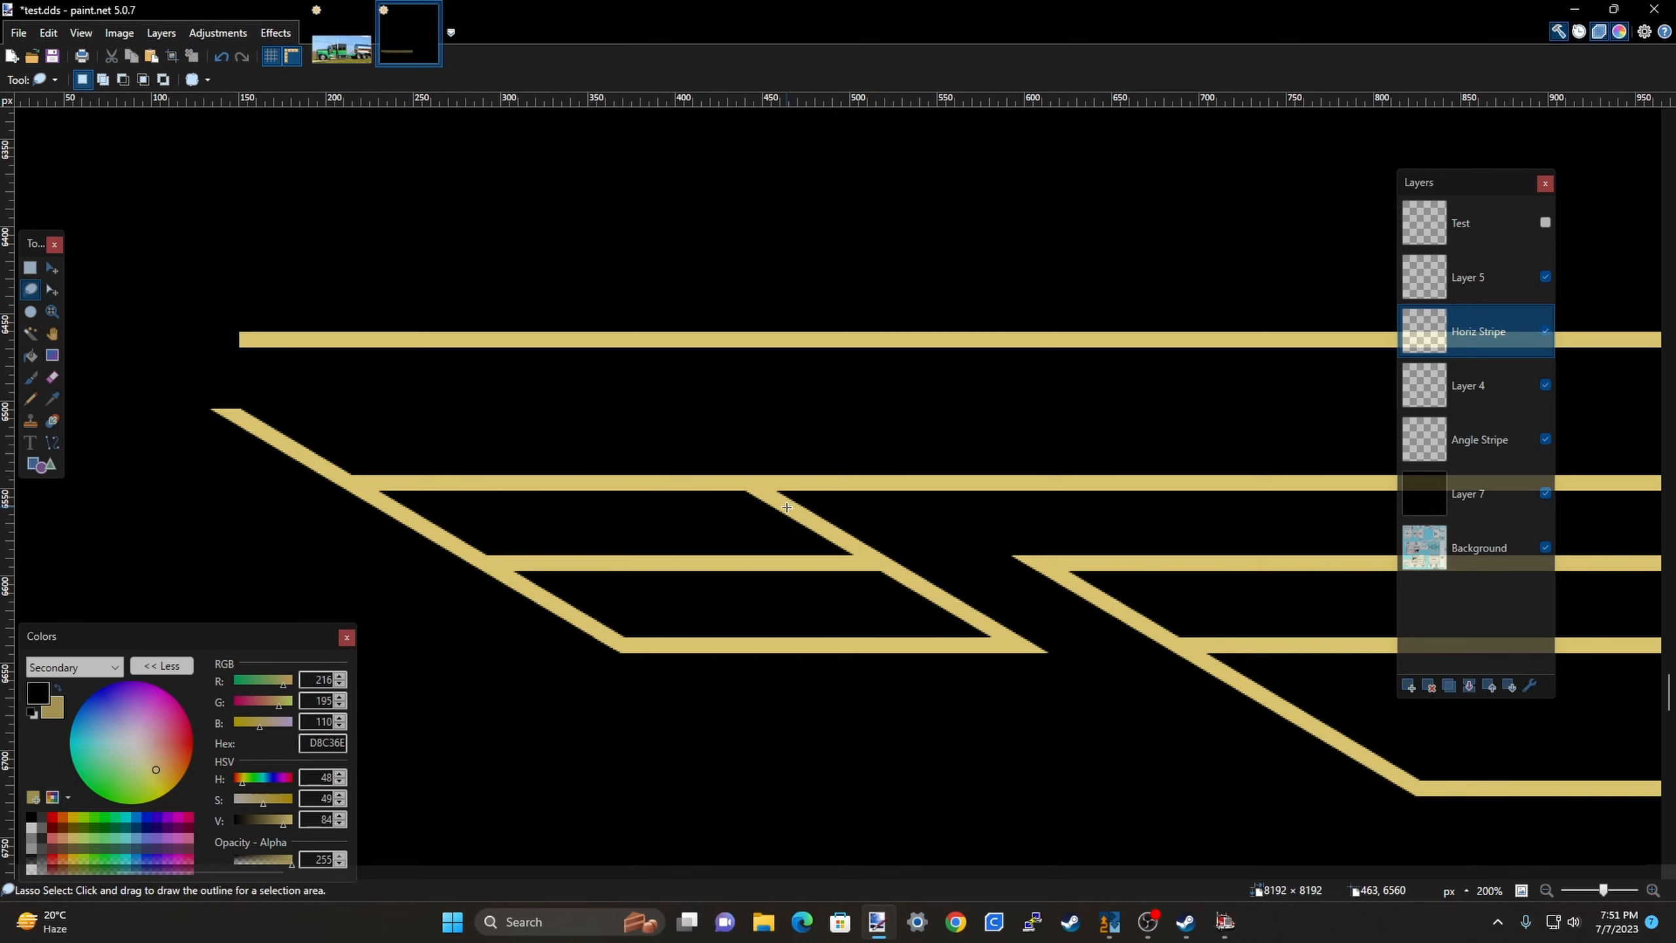
left_click_drag(786, 507, 759, 489)
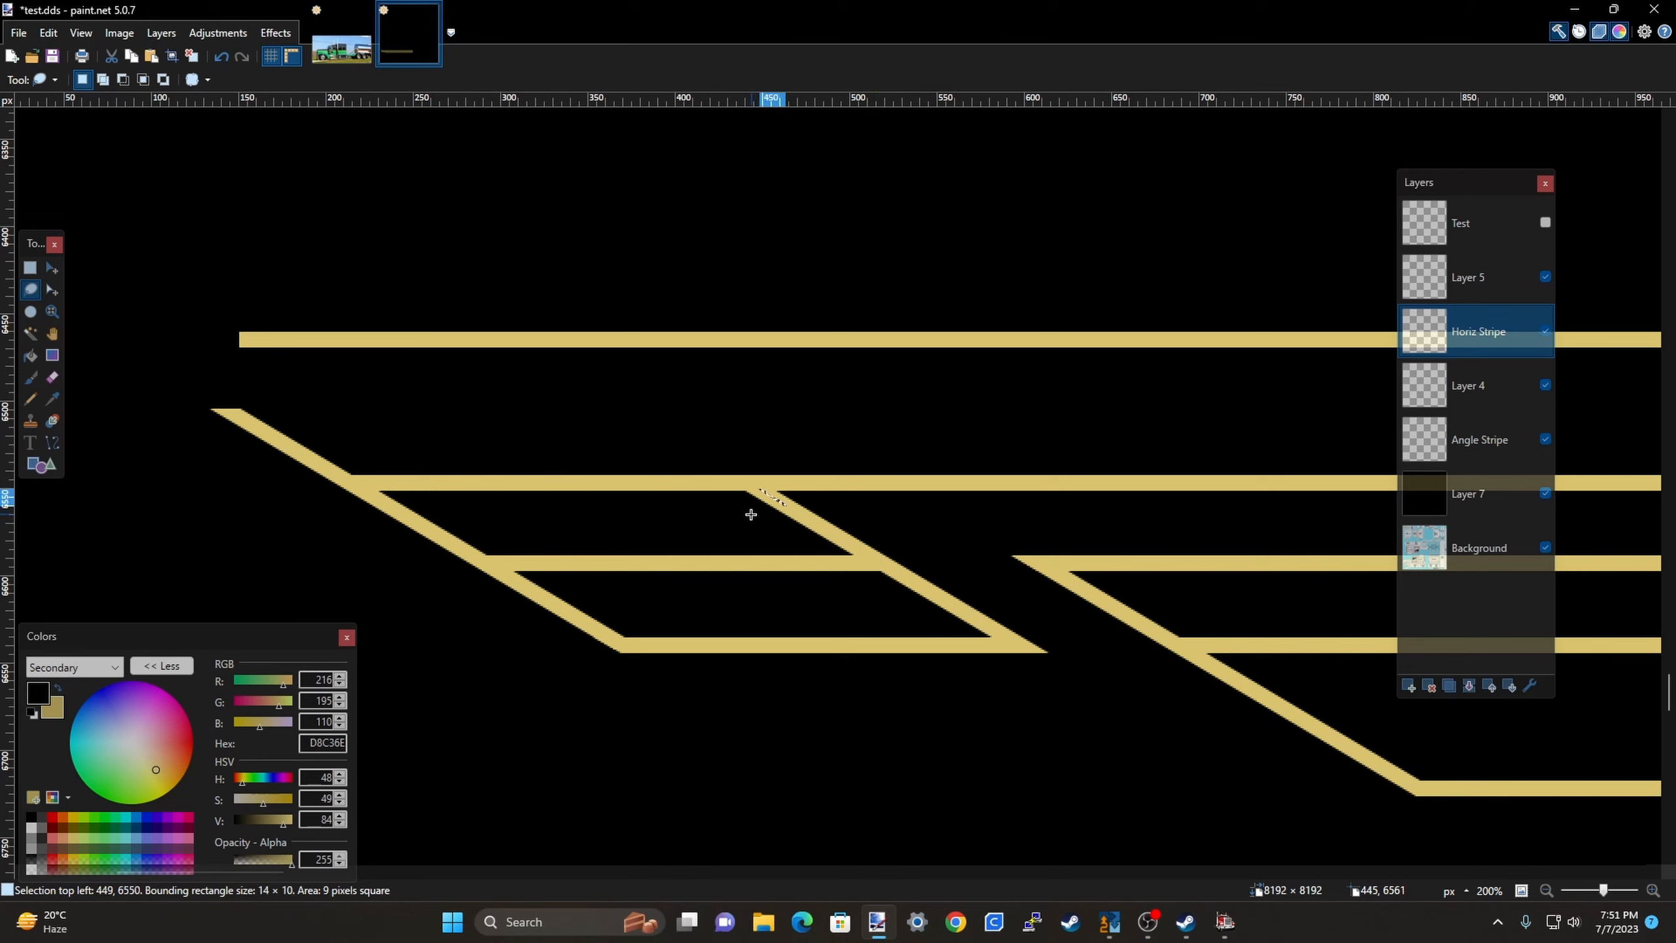
scroll(661, 466, "up", 4)
left_click(713, 562)
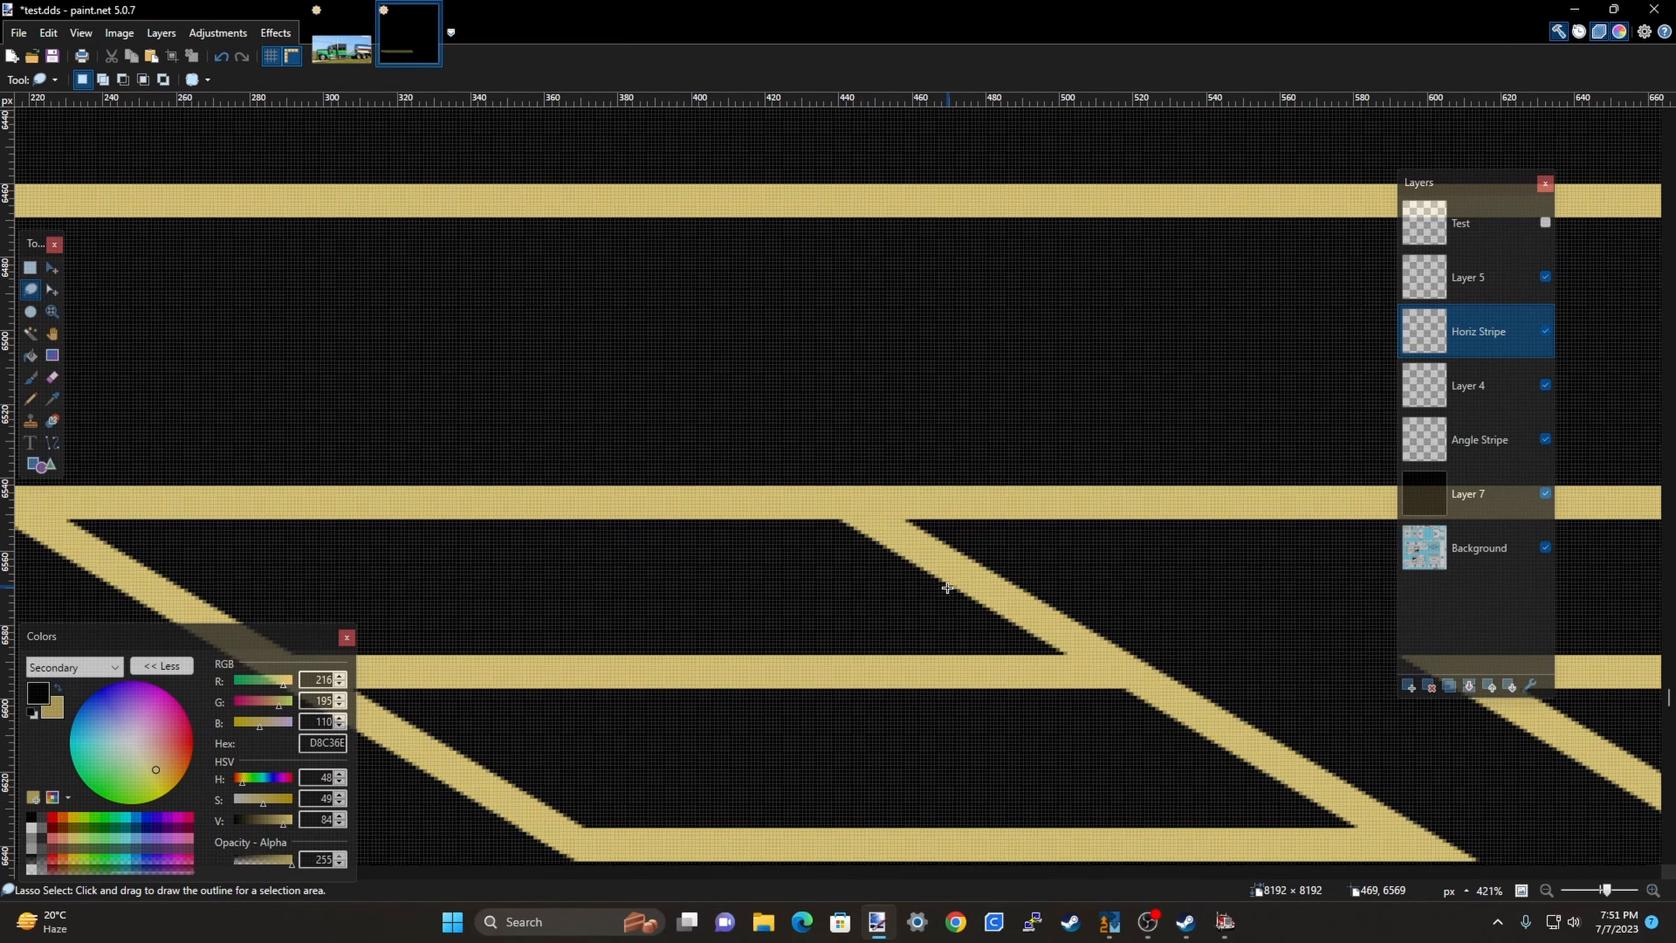
mouse_move(947, 586)
left_mouse_down()
mouse_move(779, 587)
mouse_move(711, 527)
mouse_move(709, 450)
left_mouse_up()
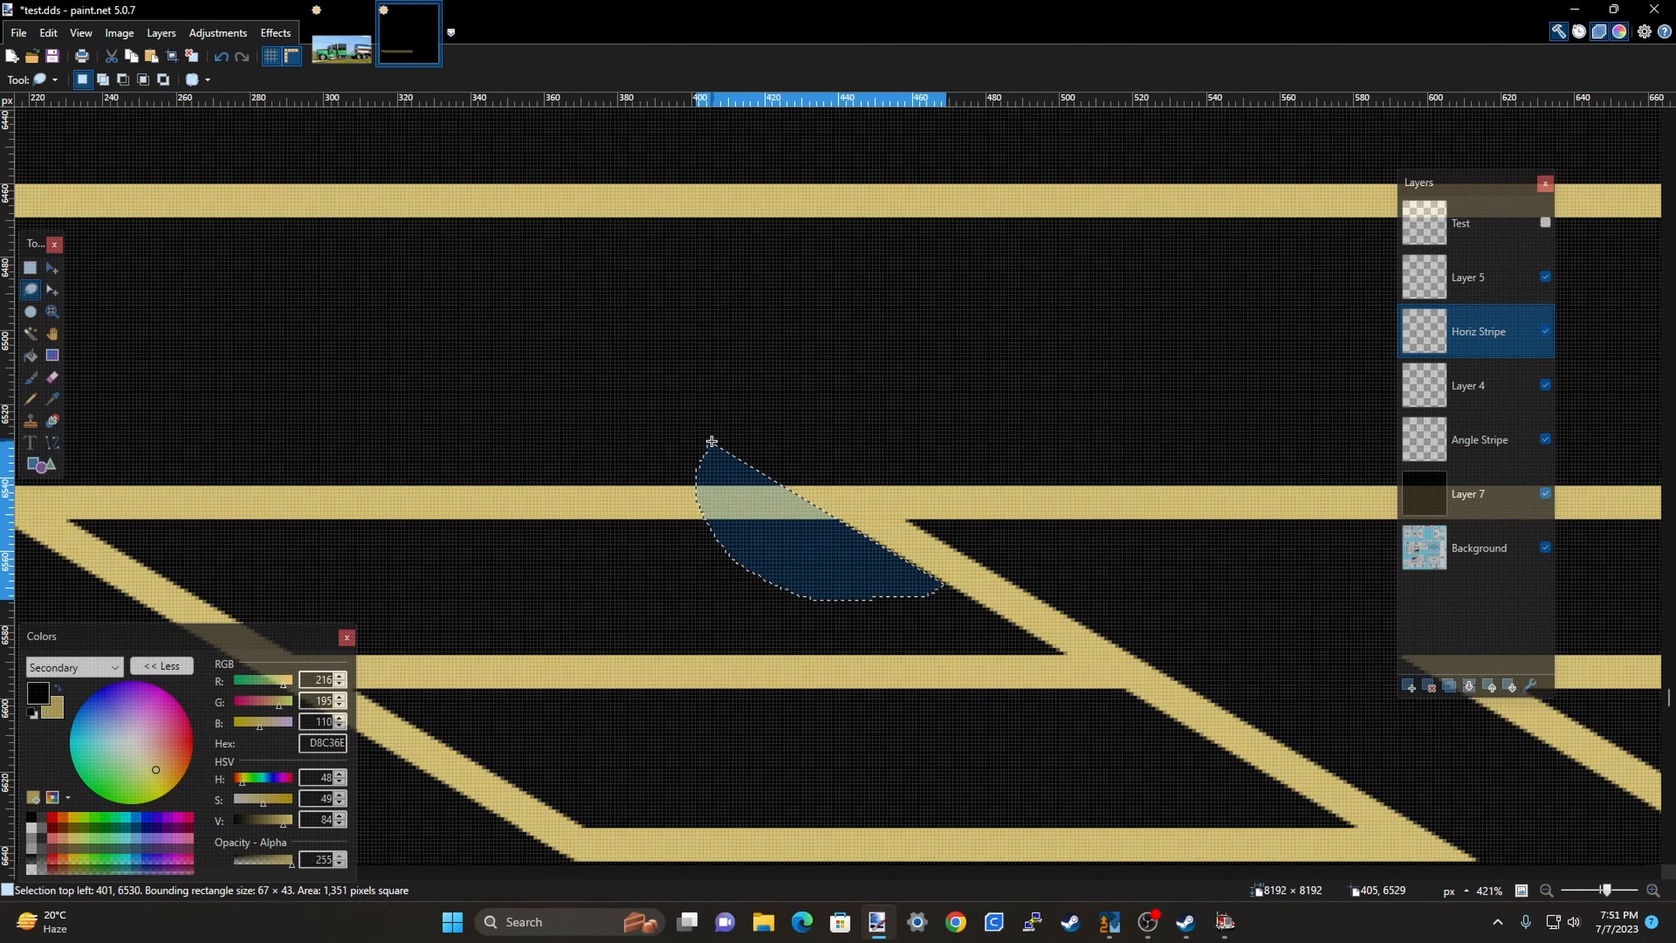
key("Delete")
left_click(711, 440)
Erase the rest of the second horizontal stripe between the first and second angled lines, flush with the first angled line's upper edge.
scroll(750, 461, "down", 4)
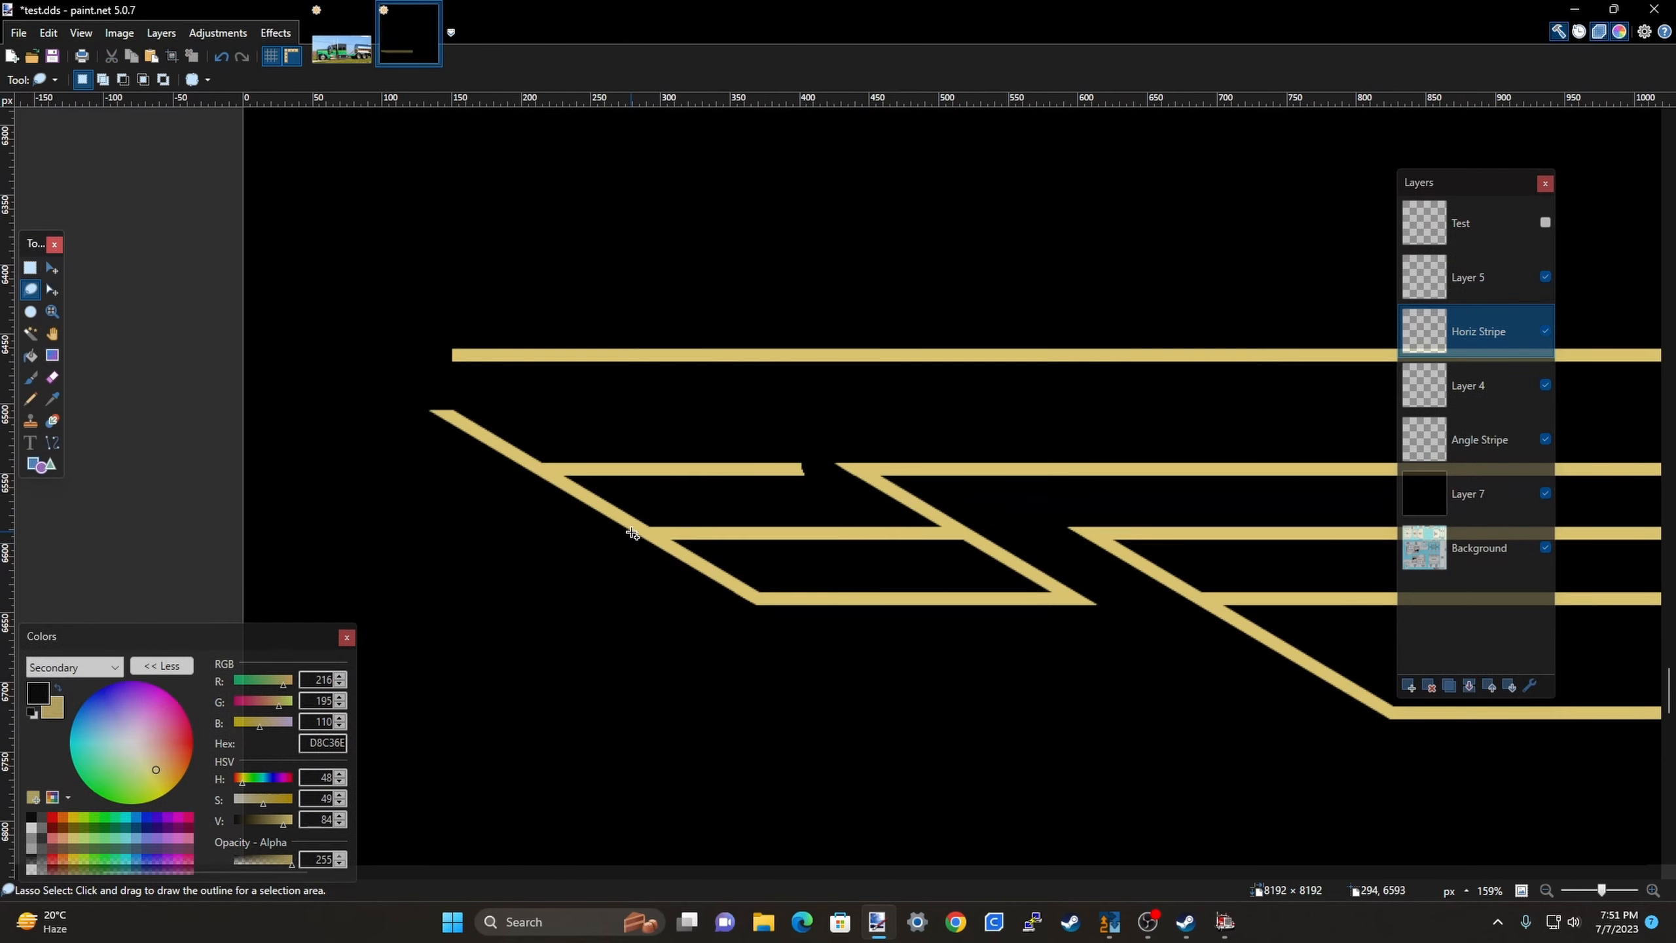
scroll(344, 415, "up", 3)
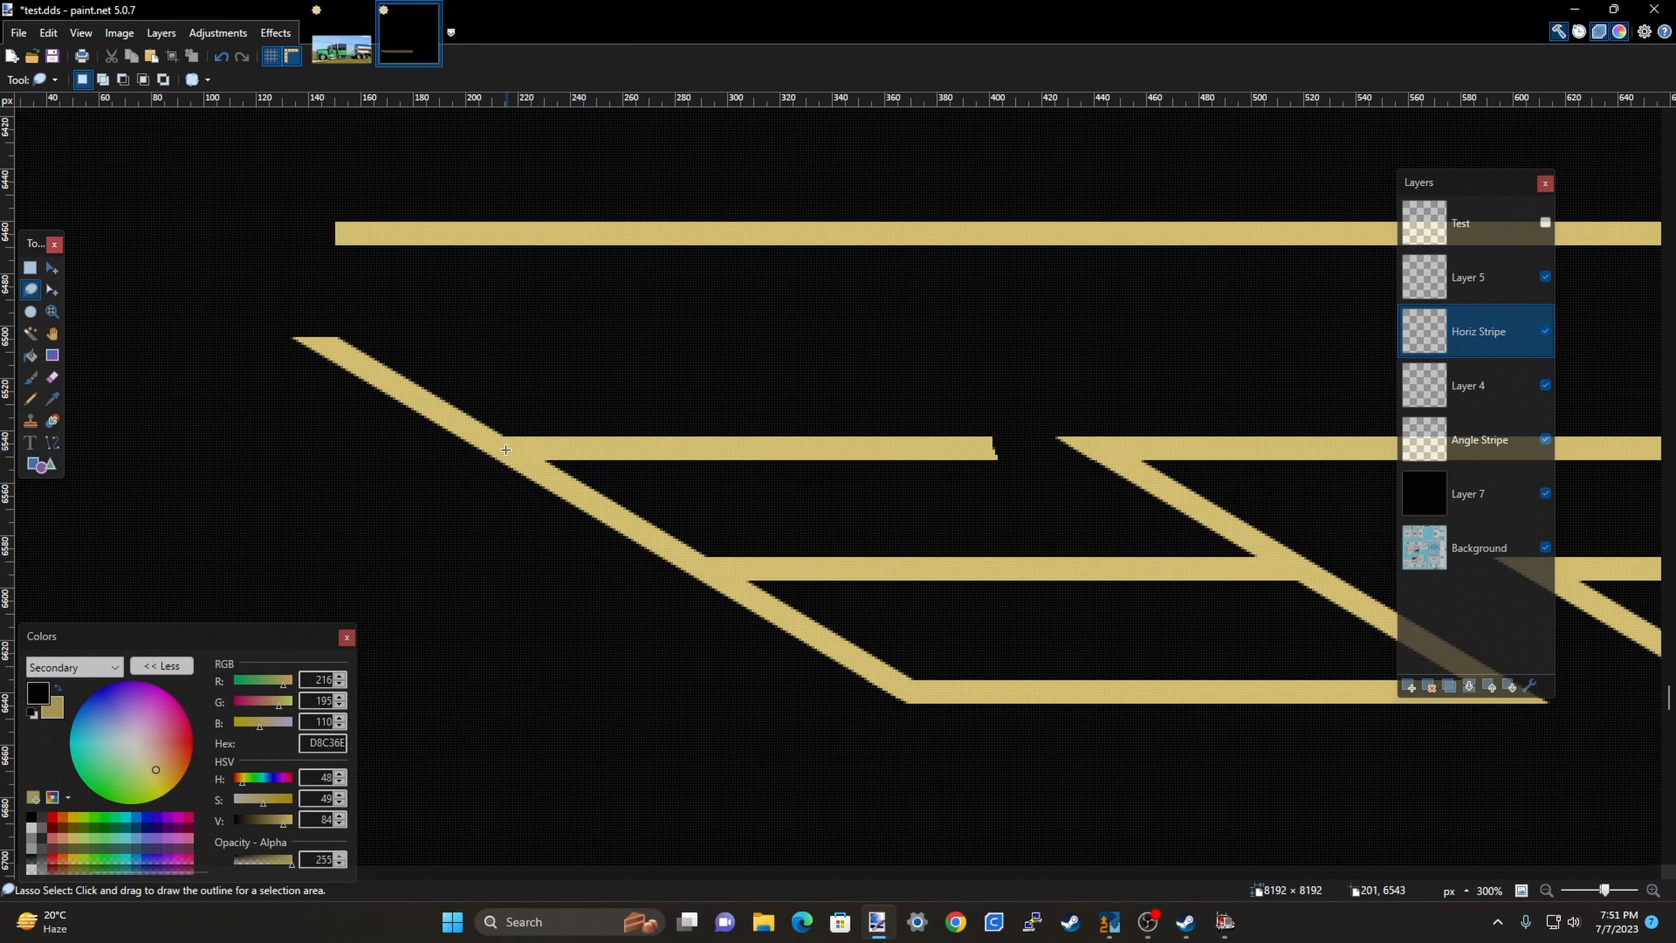
mouse_move(569, 487)
left_mouse_down()
mouse_move(494, 423)
mouse_move(551, 392)
mouse_move(734, 389)
mouse_move(952, 406)
mouse_move(1025, 495)
left_mouse_up()
key("Delete")
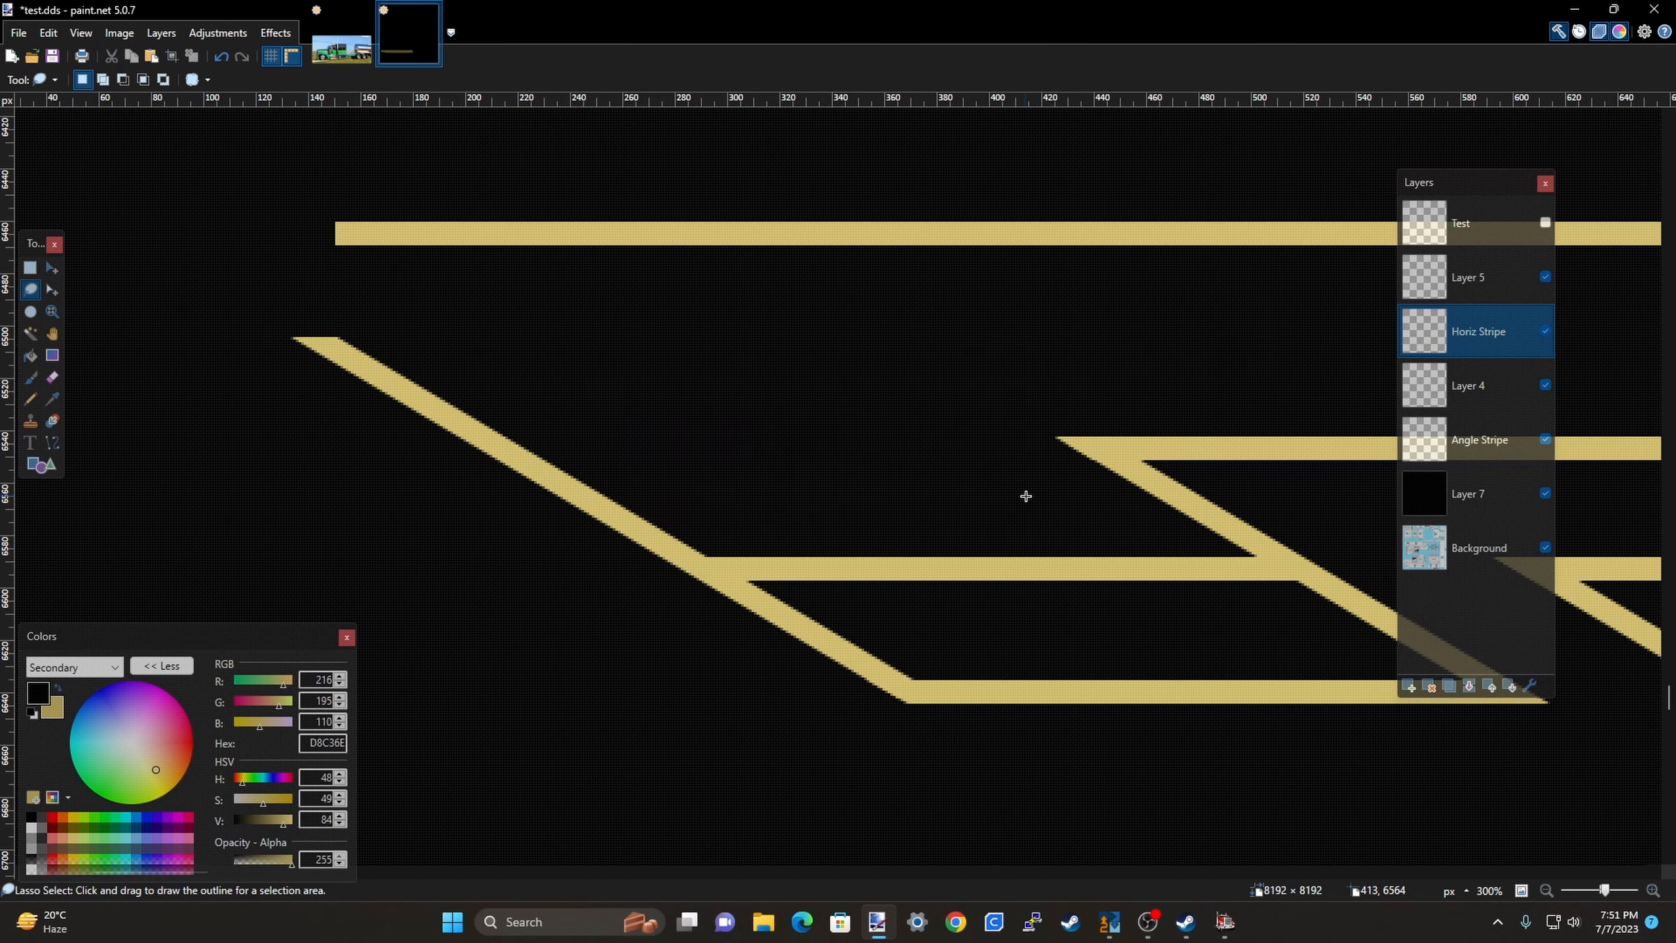
Hide the black Layer 7 to expose the template, and make gold the primary colour for the Line/Curve tool.
scroll(537, 421, "down", 7)
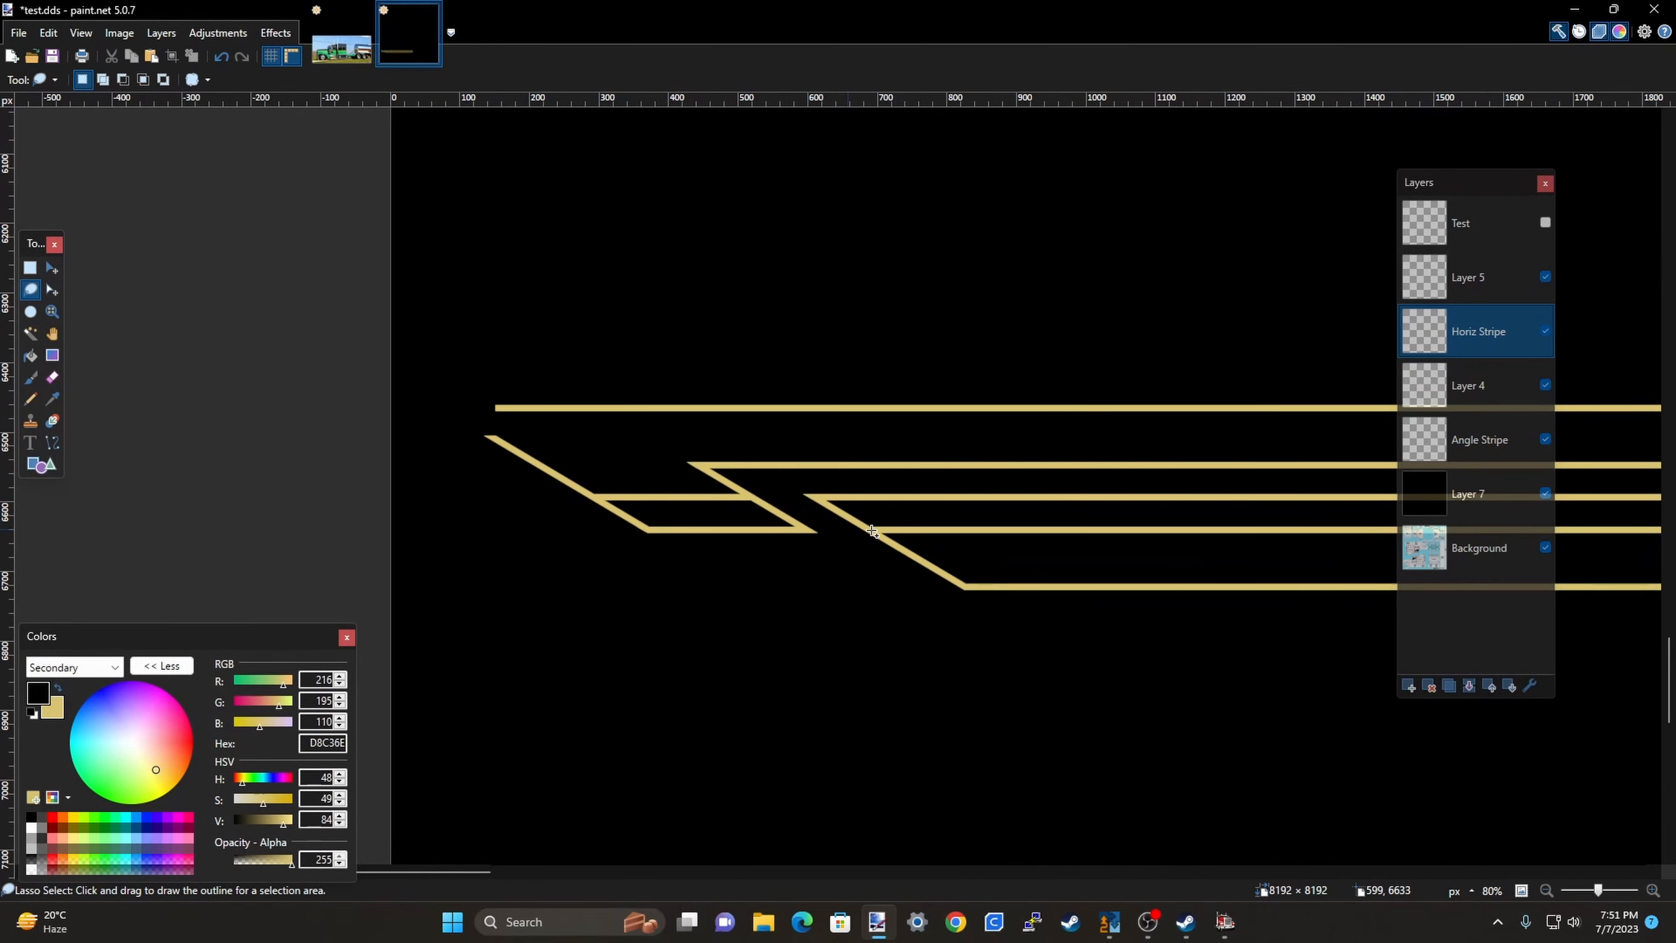
scroll(935, 520, "up", 3)
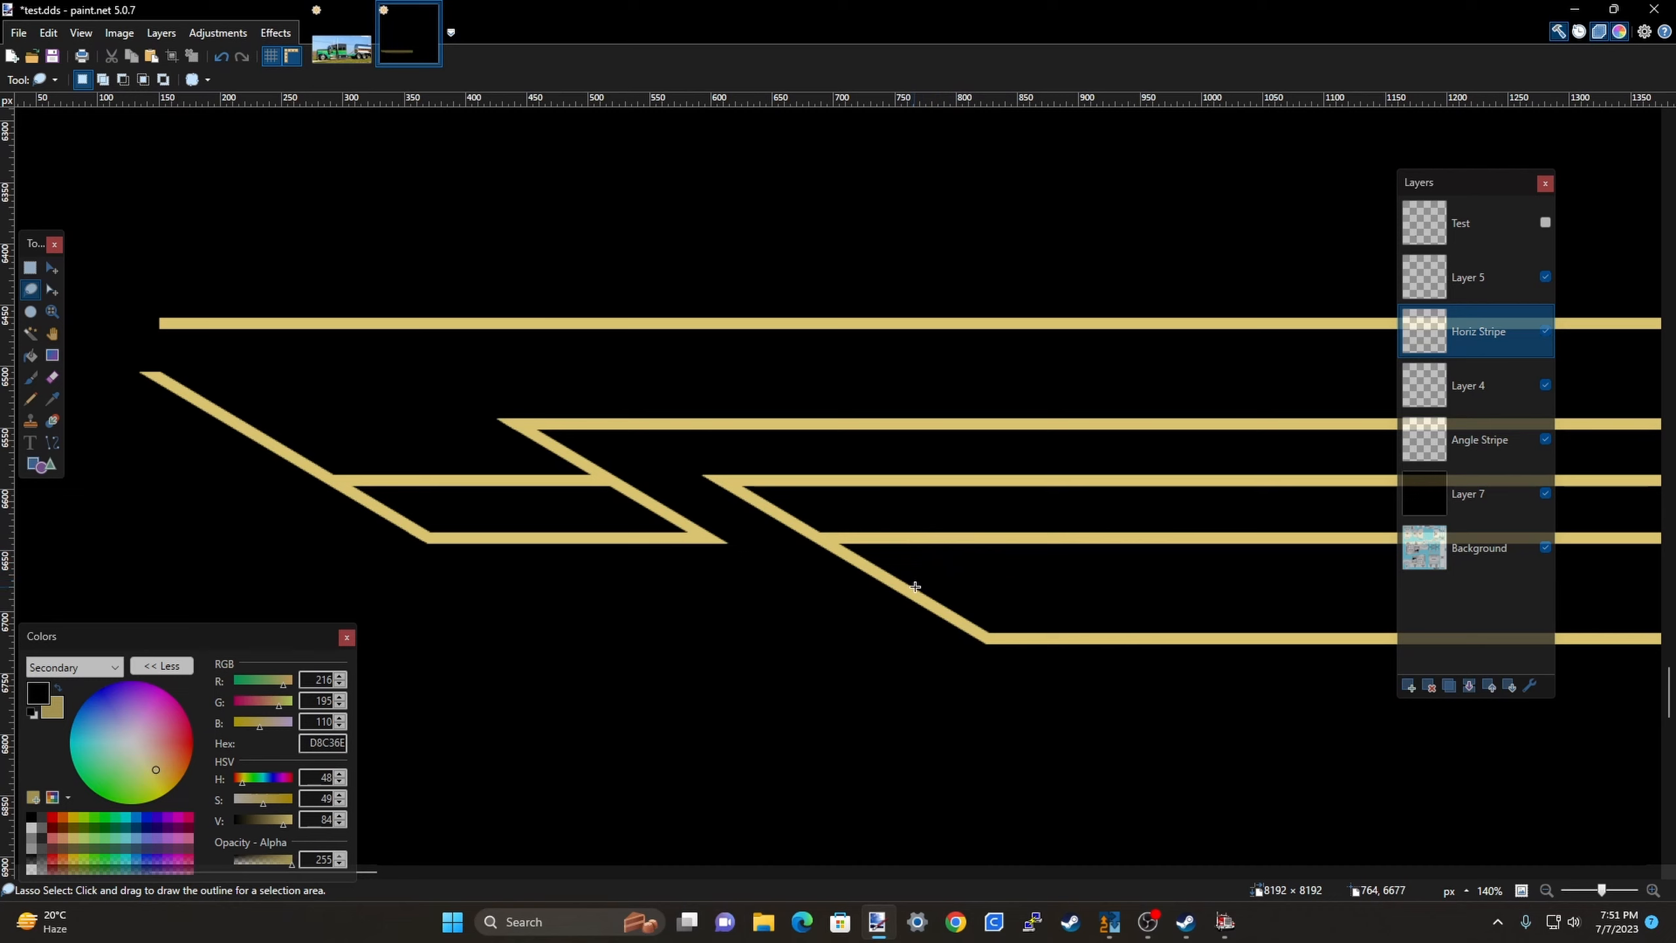
scroll(1339, 435, "down", 2)
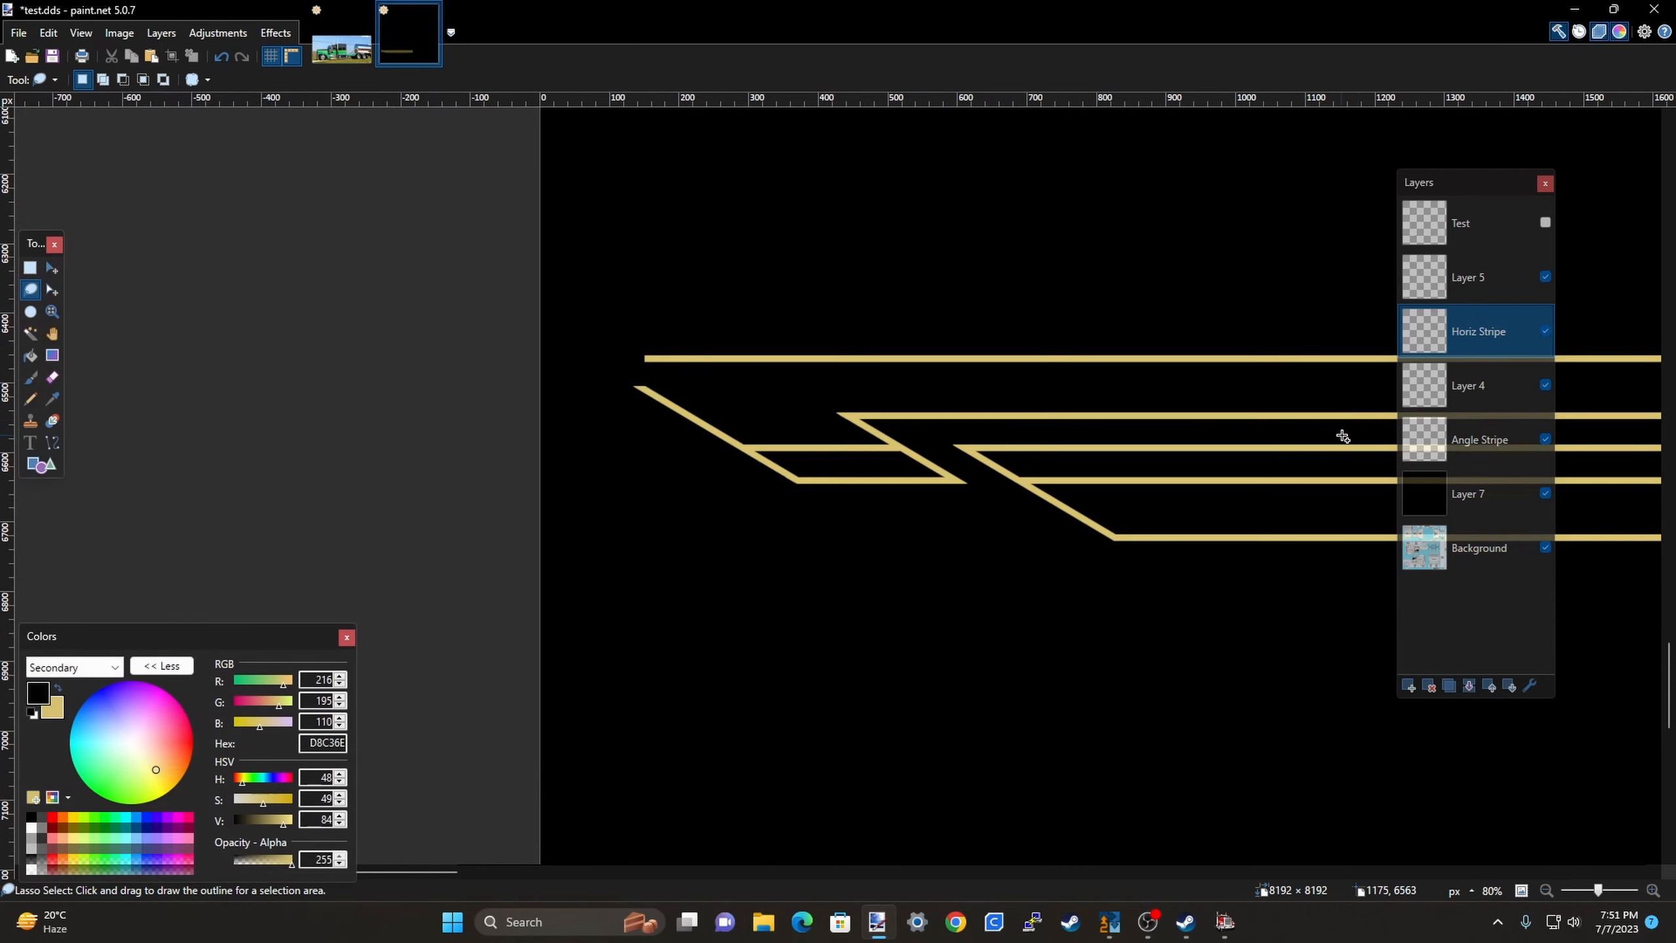
scroll(655, 374, "up", 5)
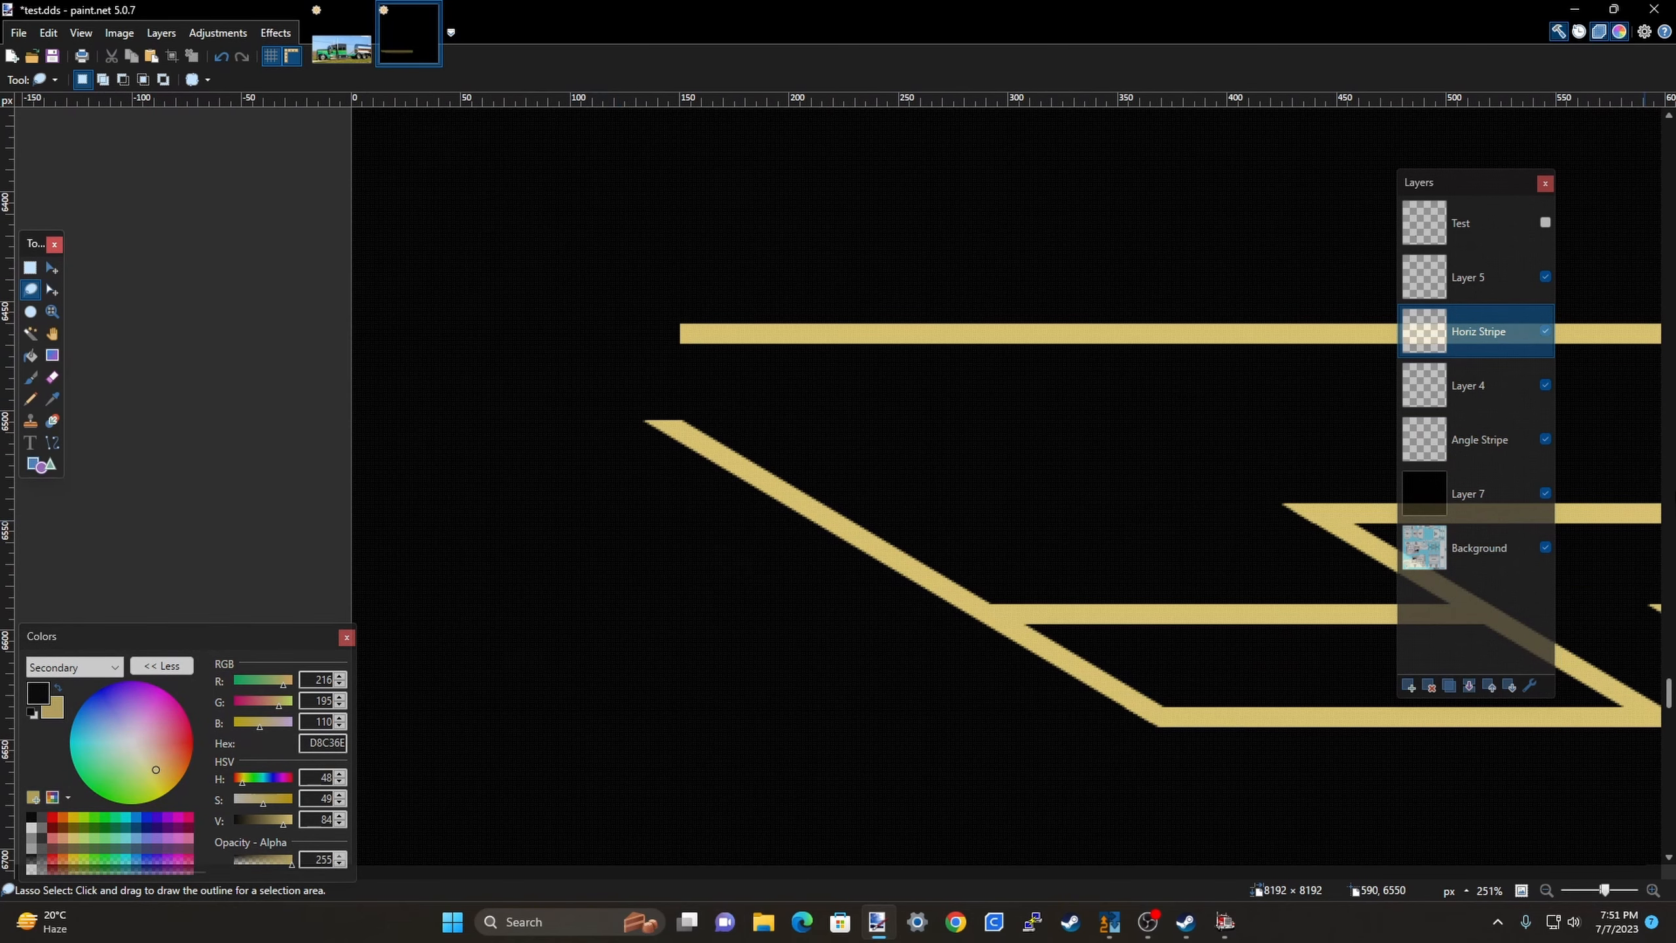
left_click(1545, 492)
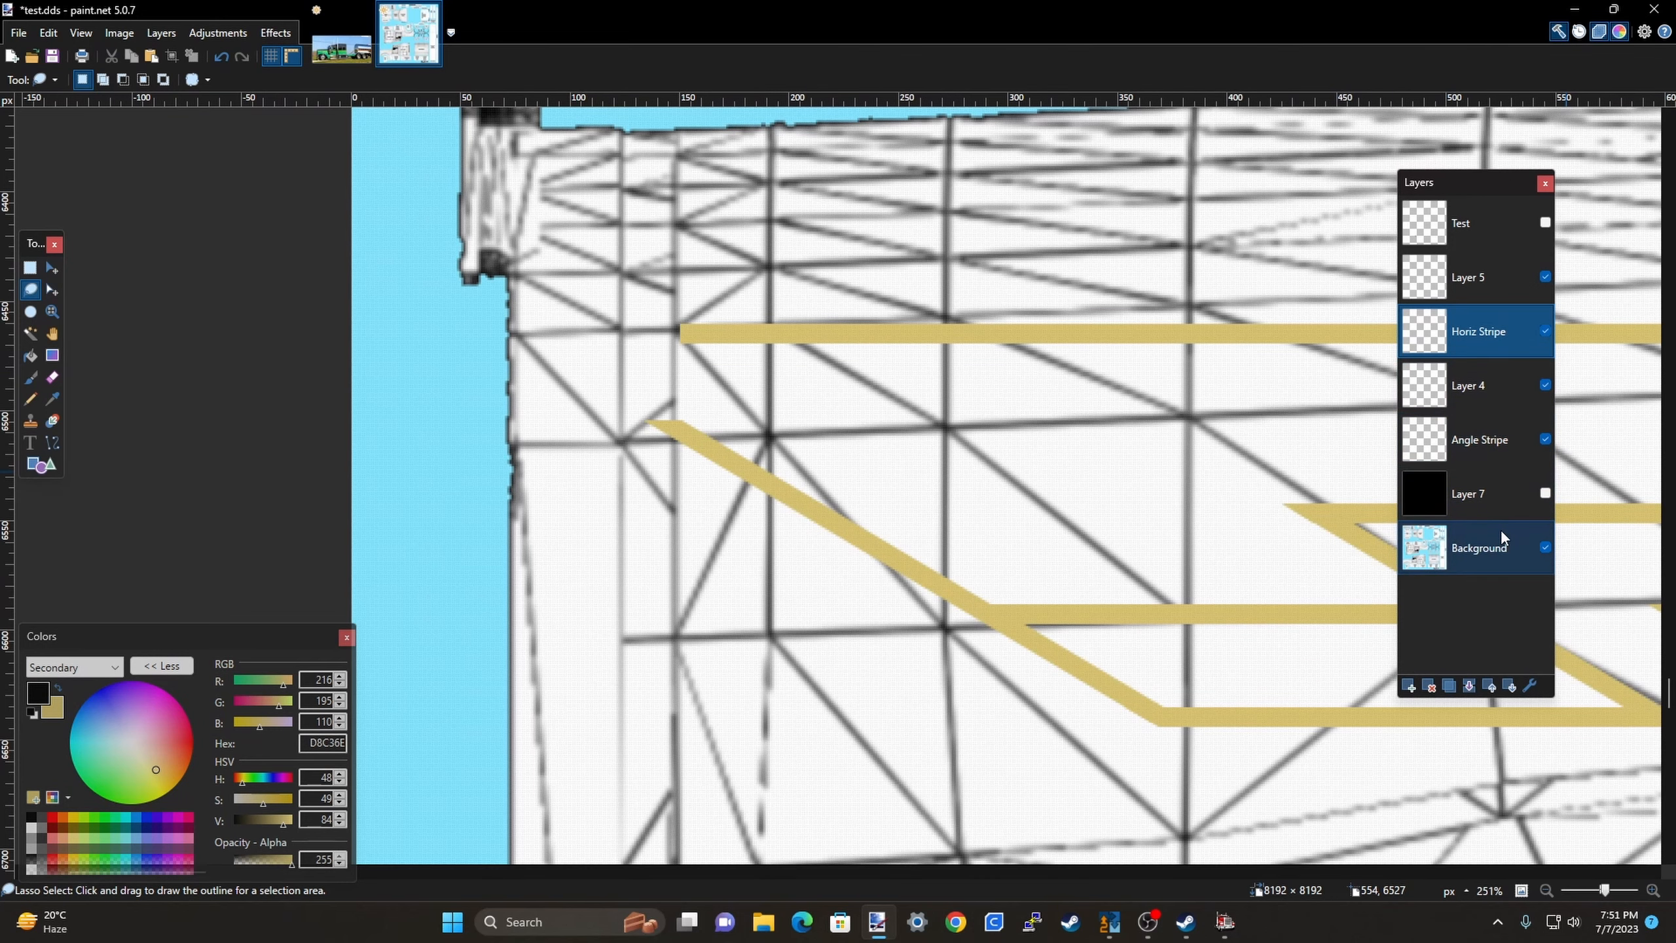
left_click(53, 443)
left_click(57, 688)
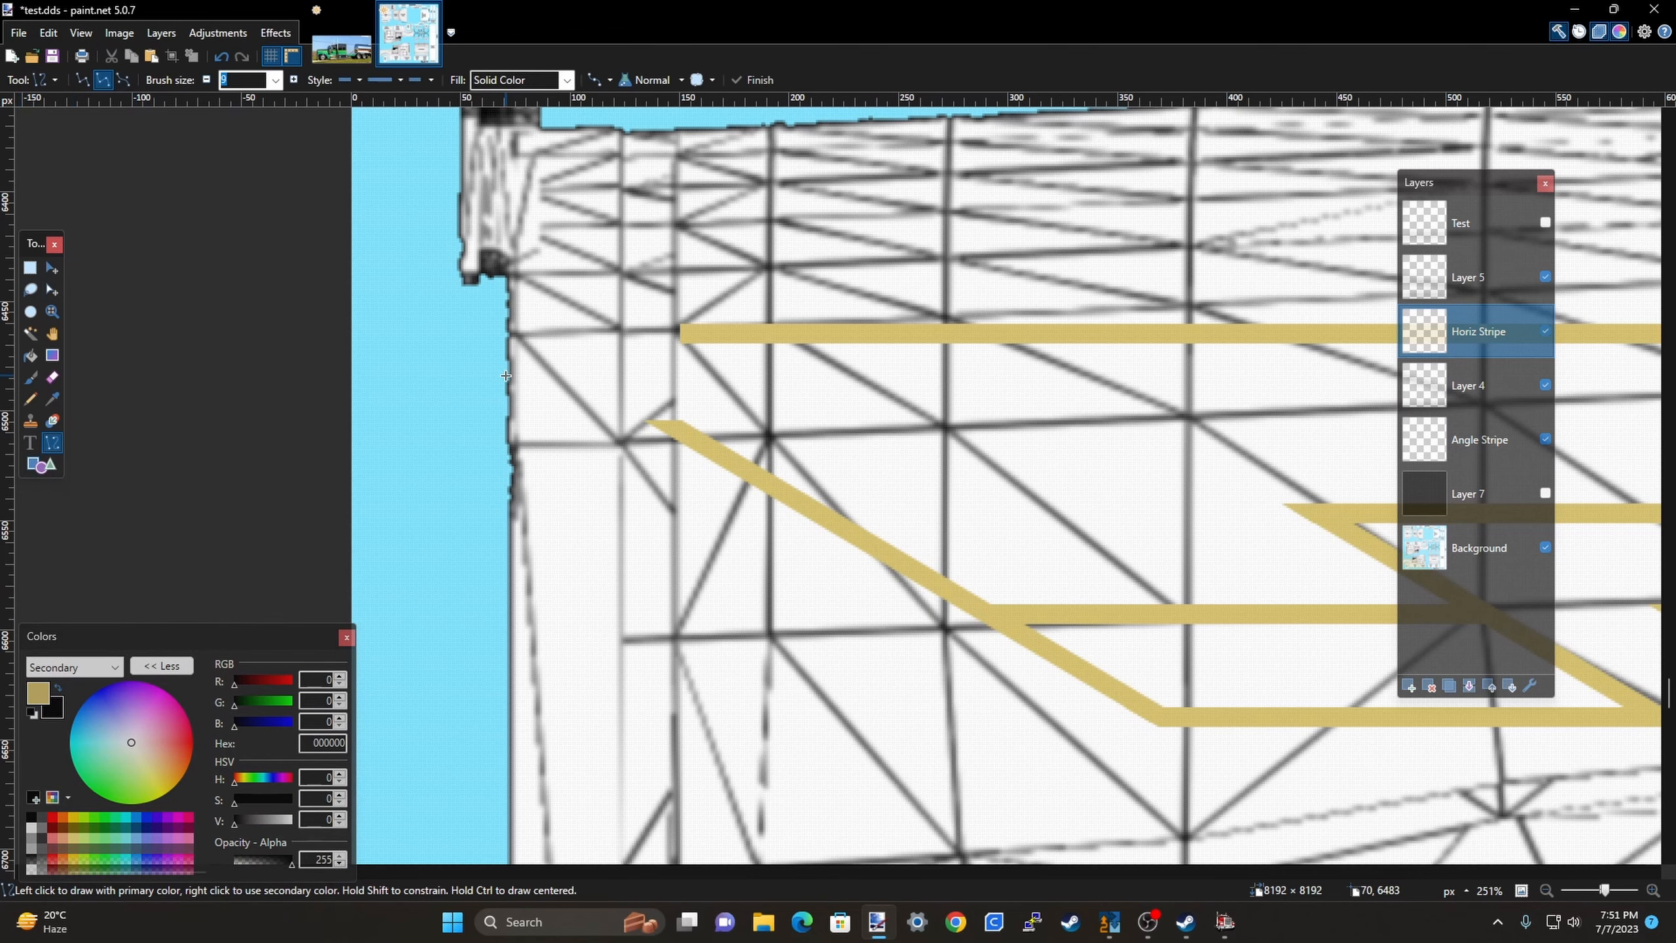
Erase a short piece from the front end of the top horizontal stripe on the Horiz Stripe layer with Rectangle Select.
scroll(469, 325, "up", 3)
scroll(558, 297, "up", 3)
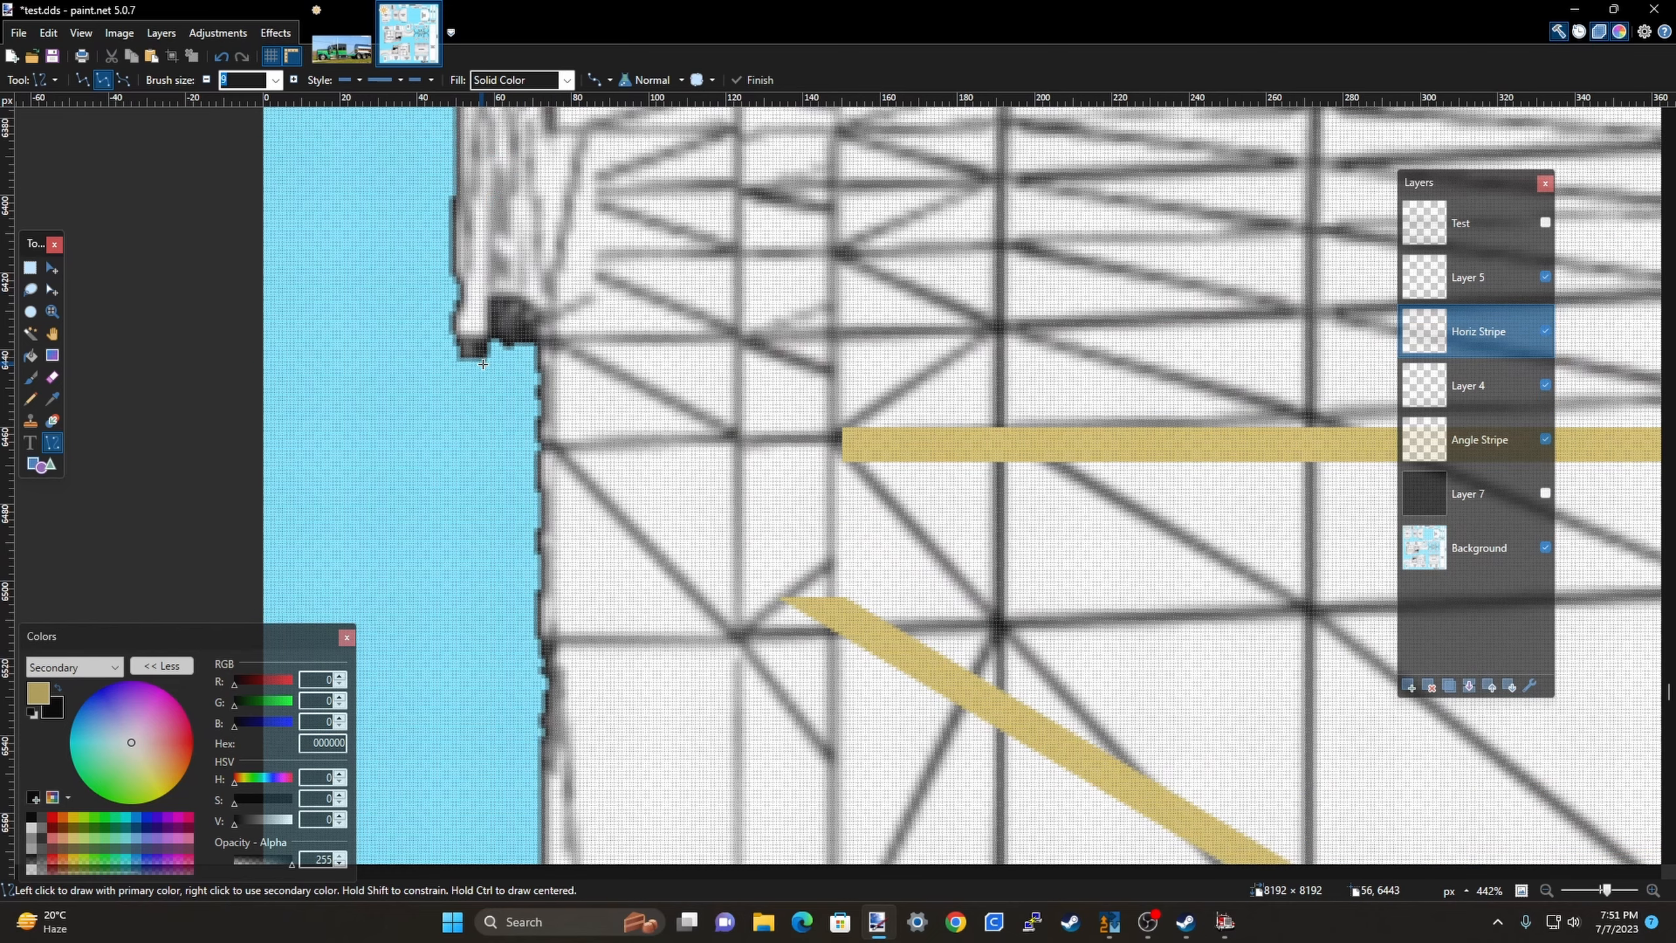
scroll(483, 364, "down", 4)
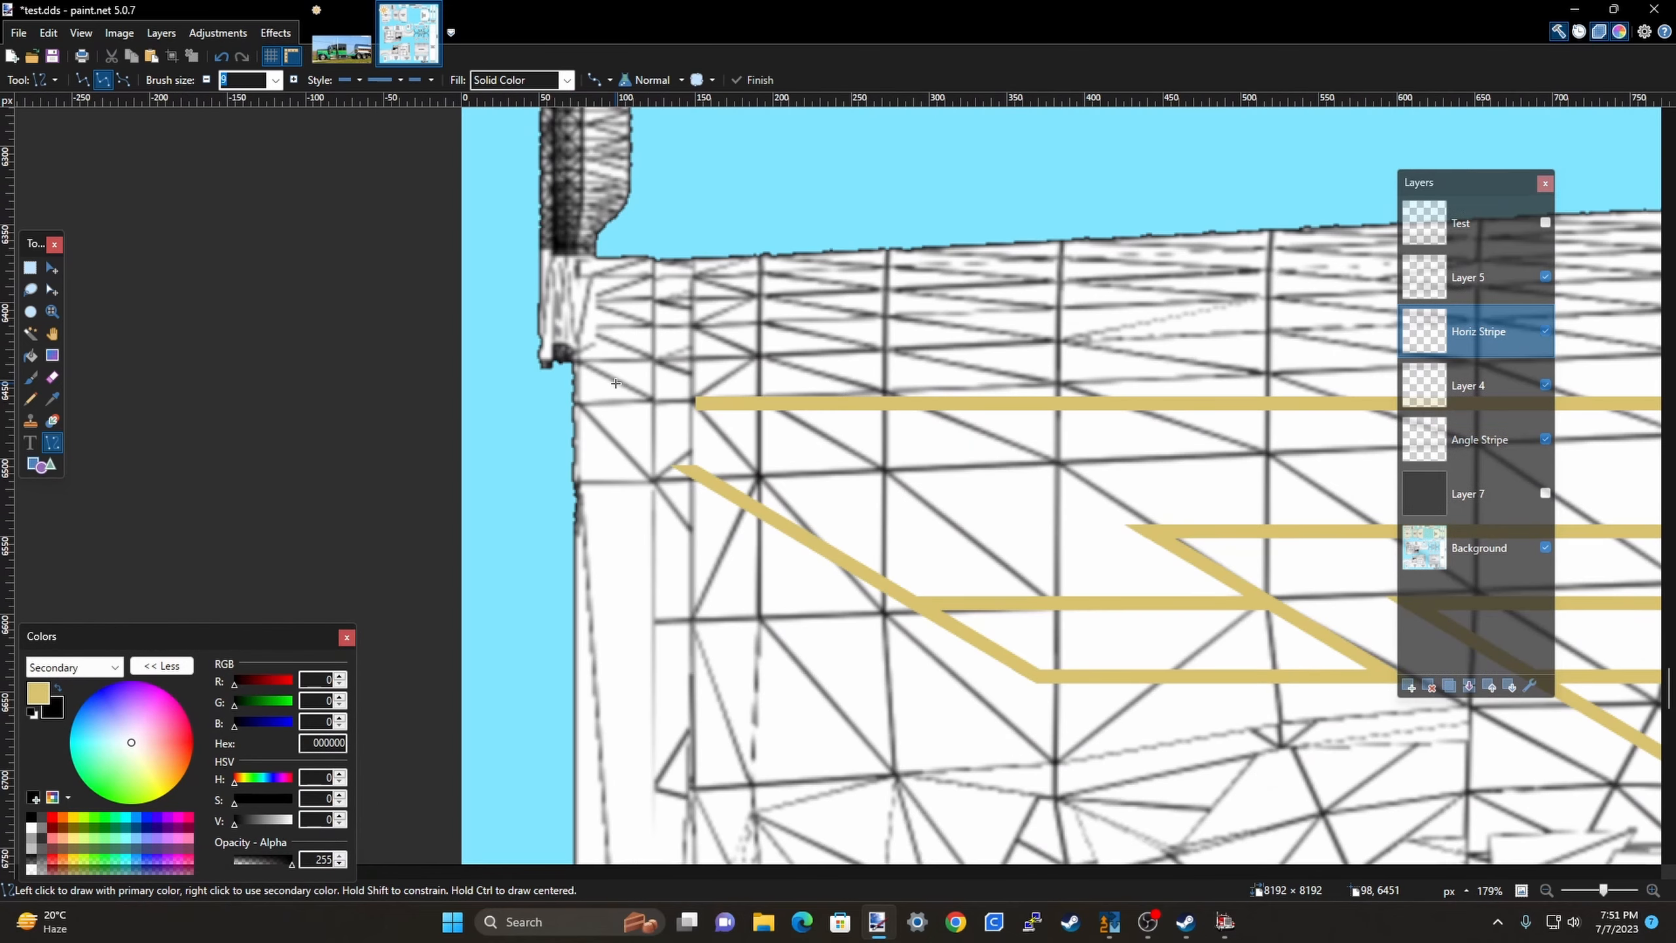
left_click(30, 267)
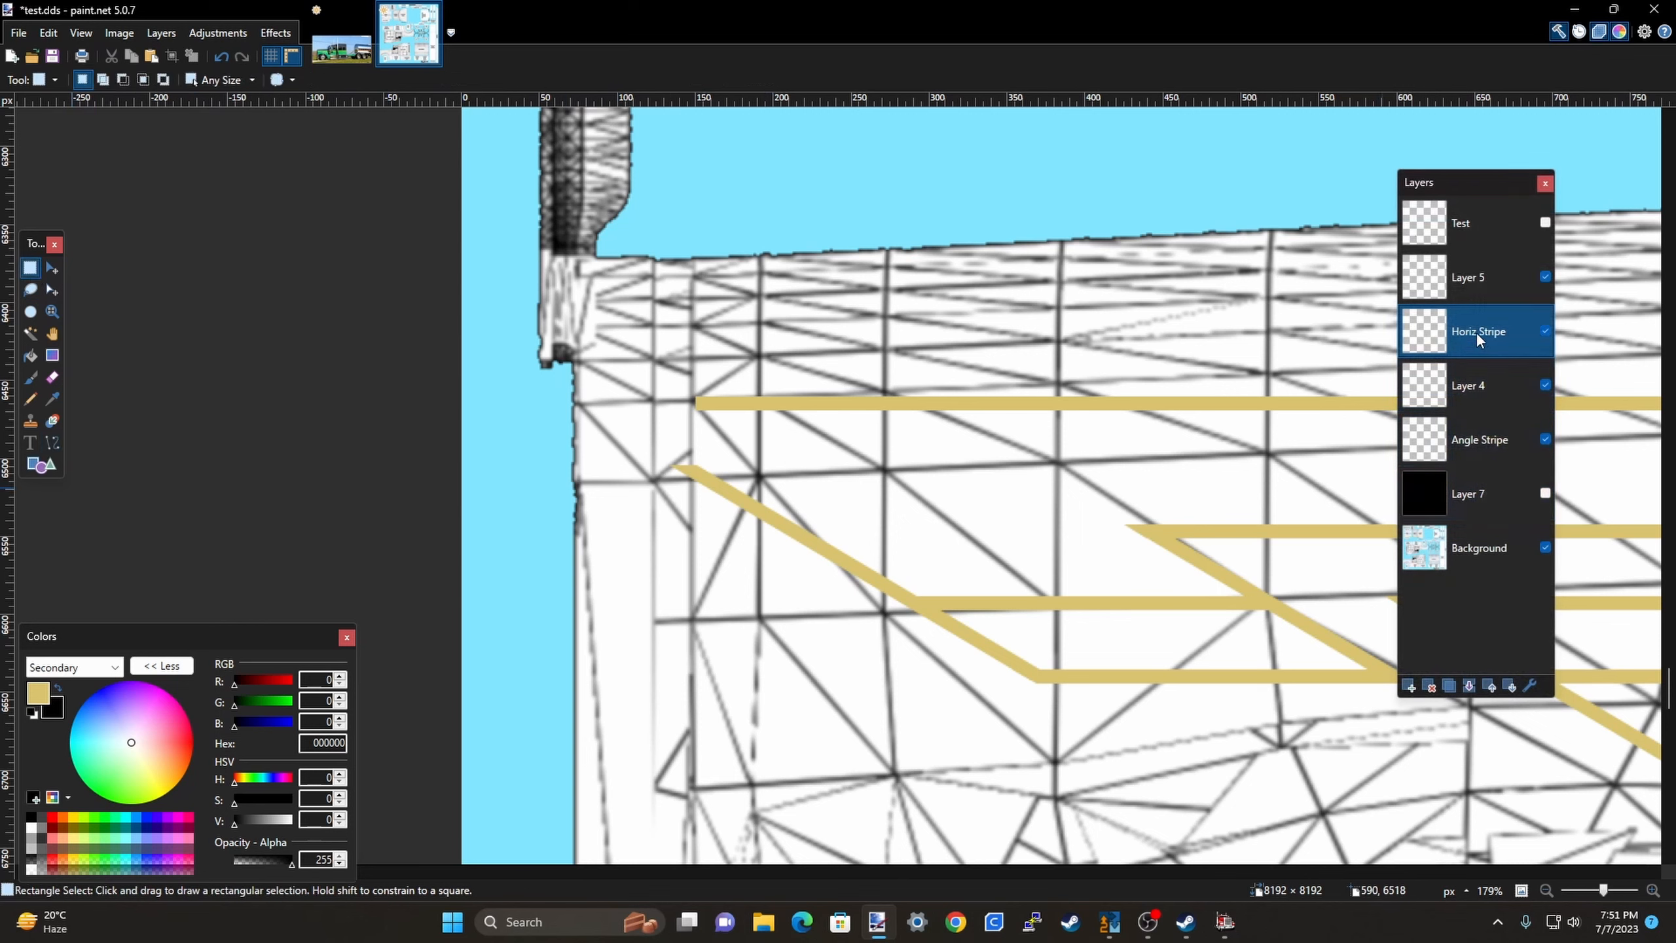
left_click_drag(660, 380, 723, 421)
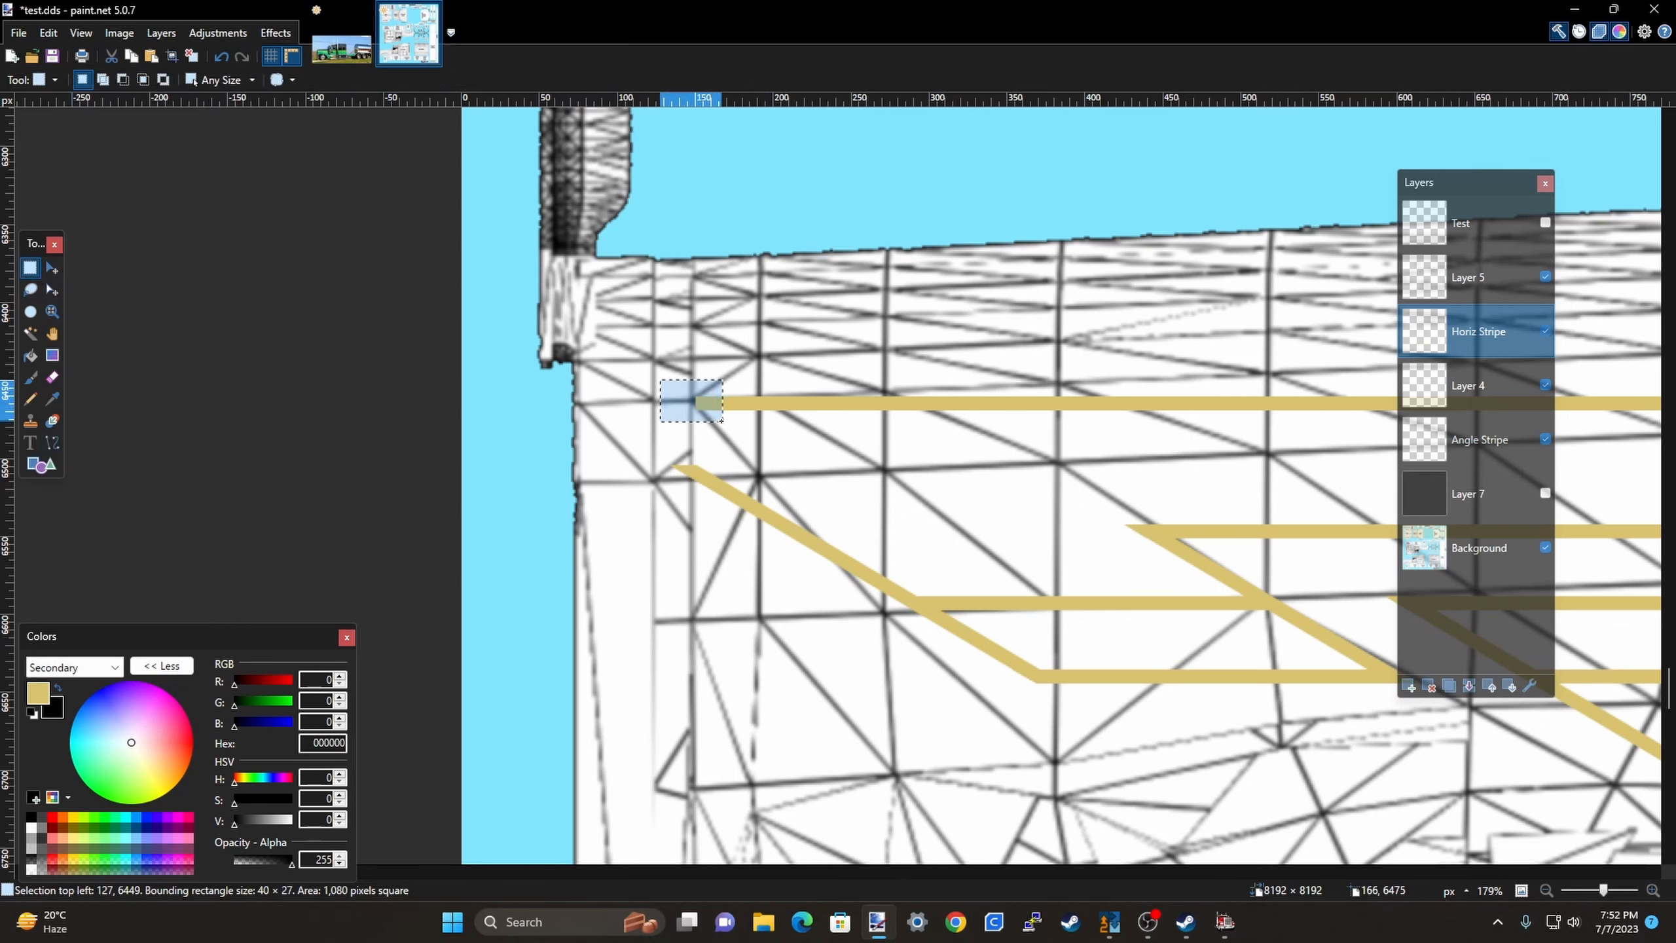
key("Delete")
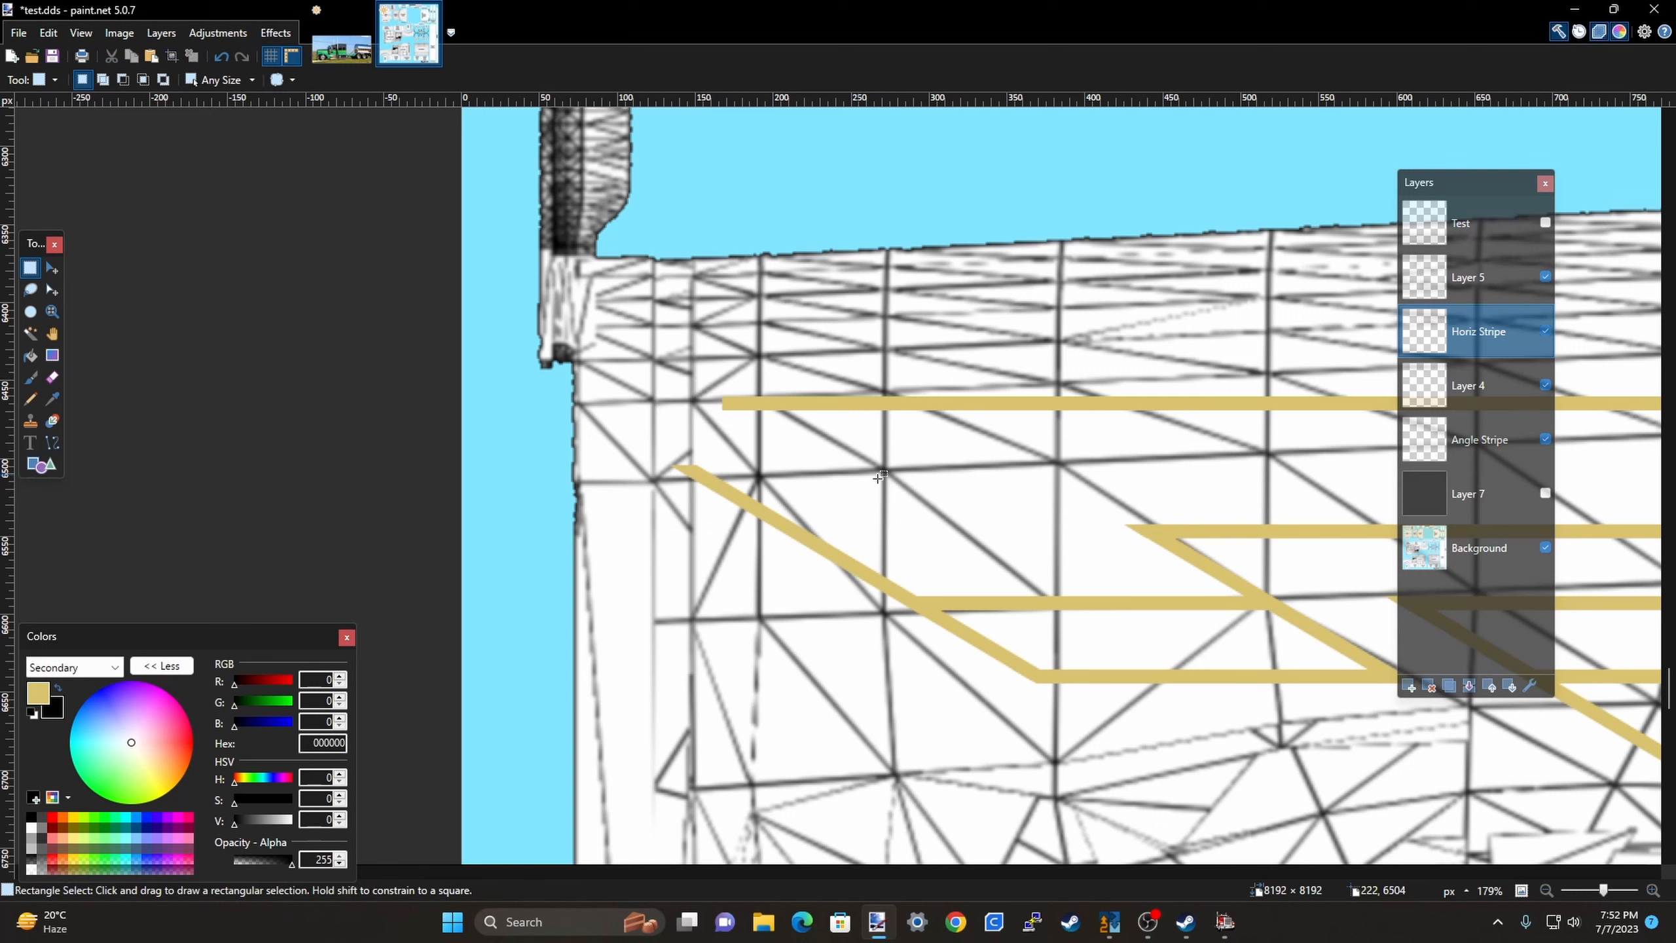
left_click(1489, 441)
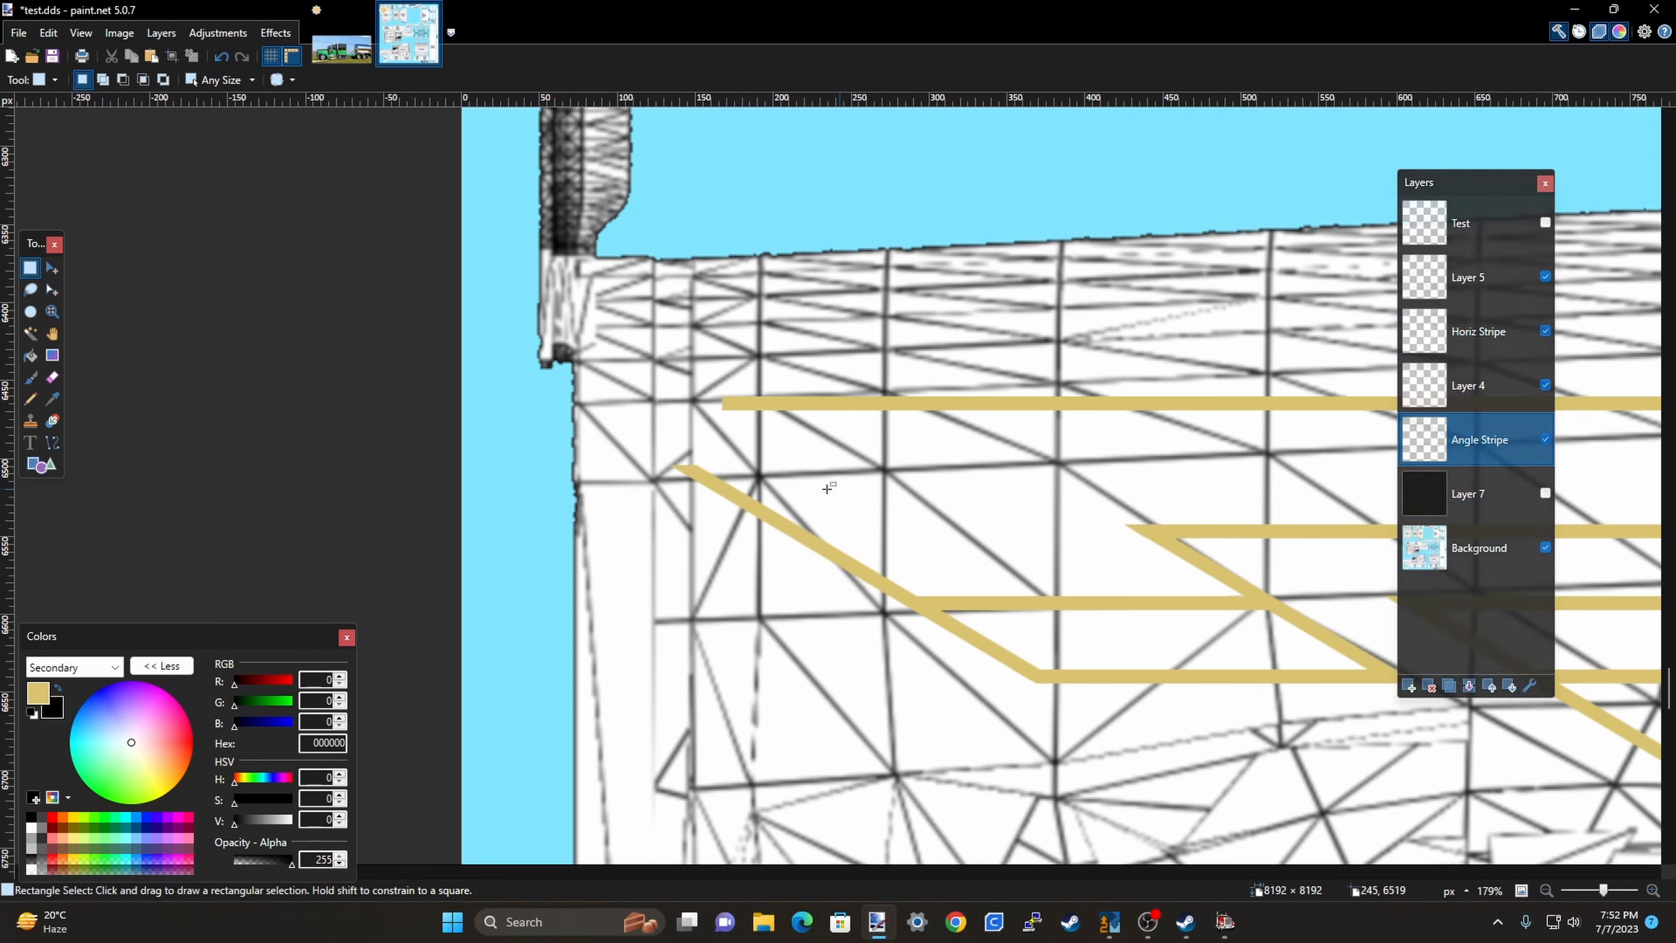
left_click_drag(647, 448, 720, 472)
left_click(722, 472)
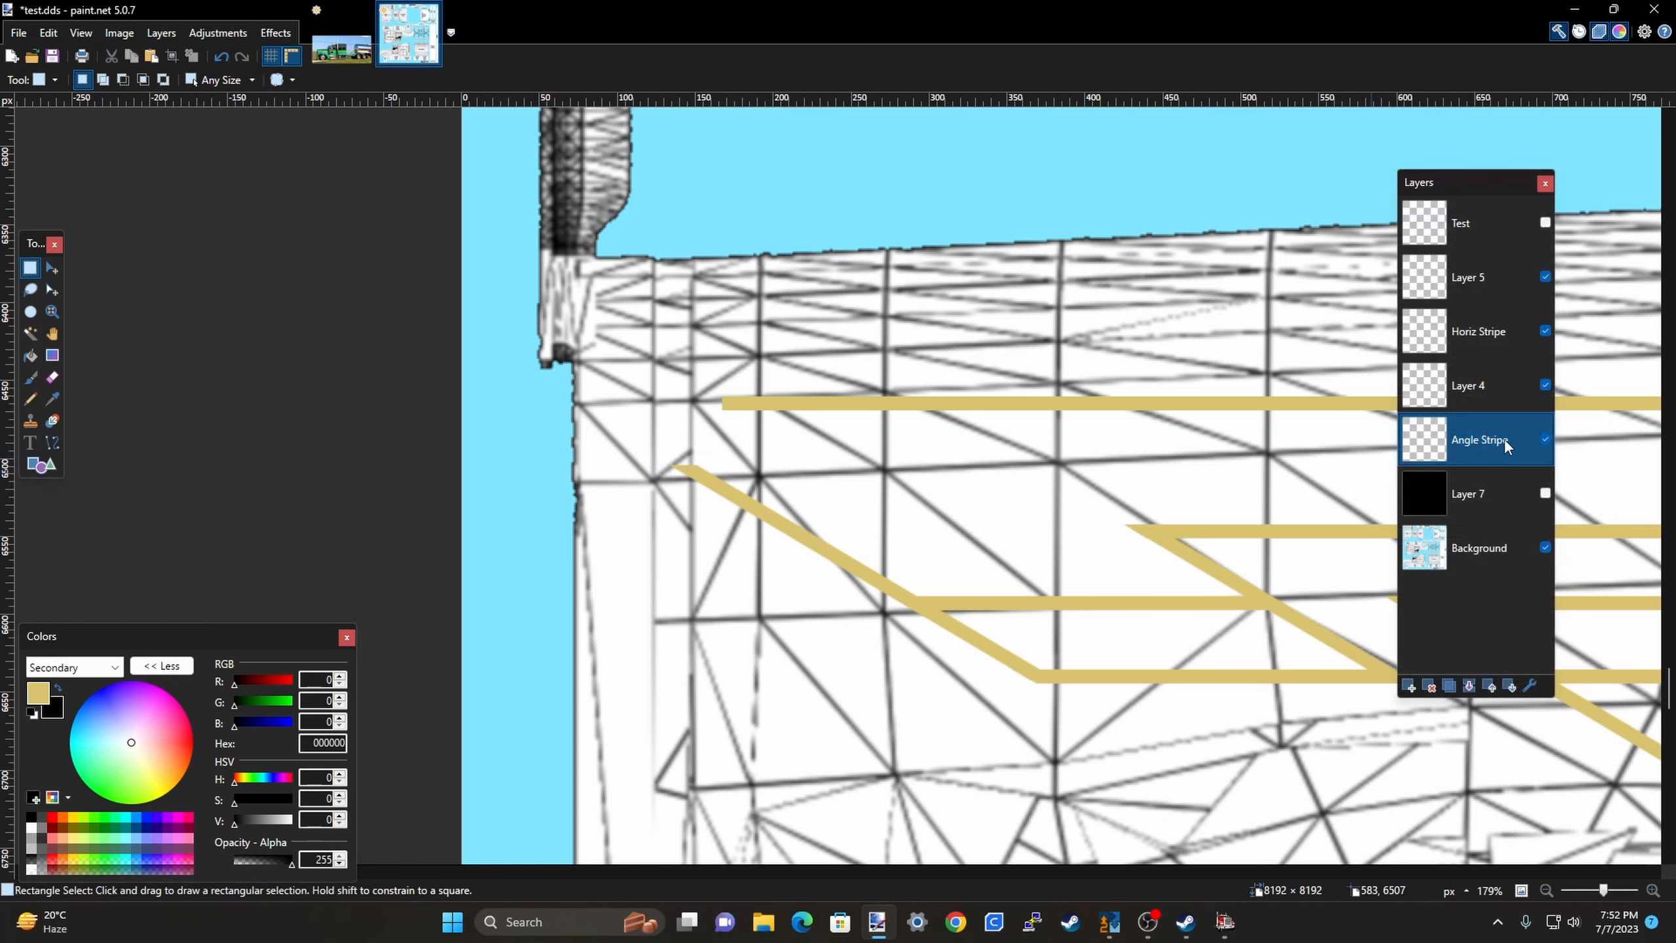
left_click_drag(655, 455, 732, 478)
left_click(729, 474)
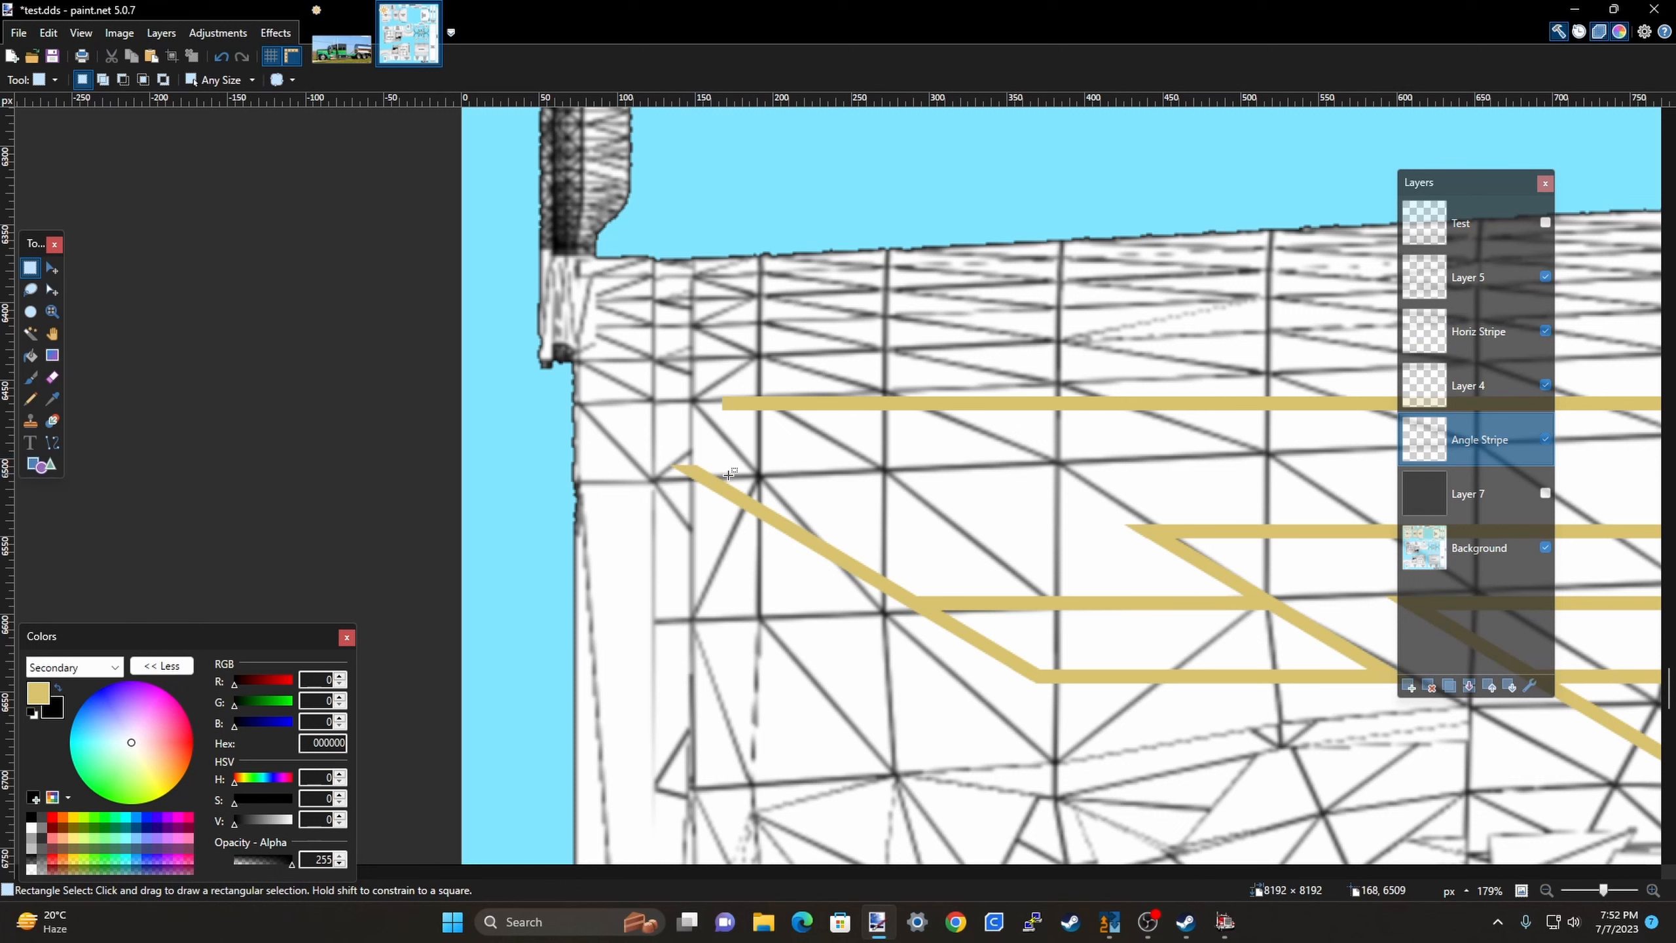
Bend the gold line joining the top horizontal stripe and first angled line into a rounded nose about 78 px long, on its own layer.
left_click(1466, 384)
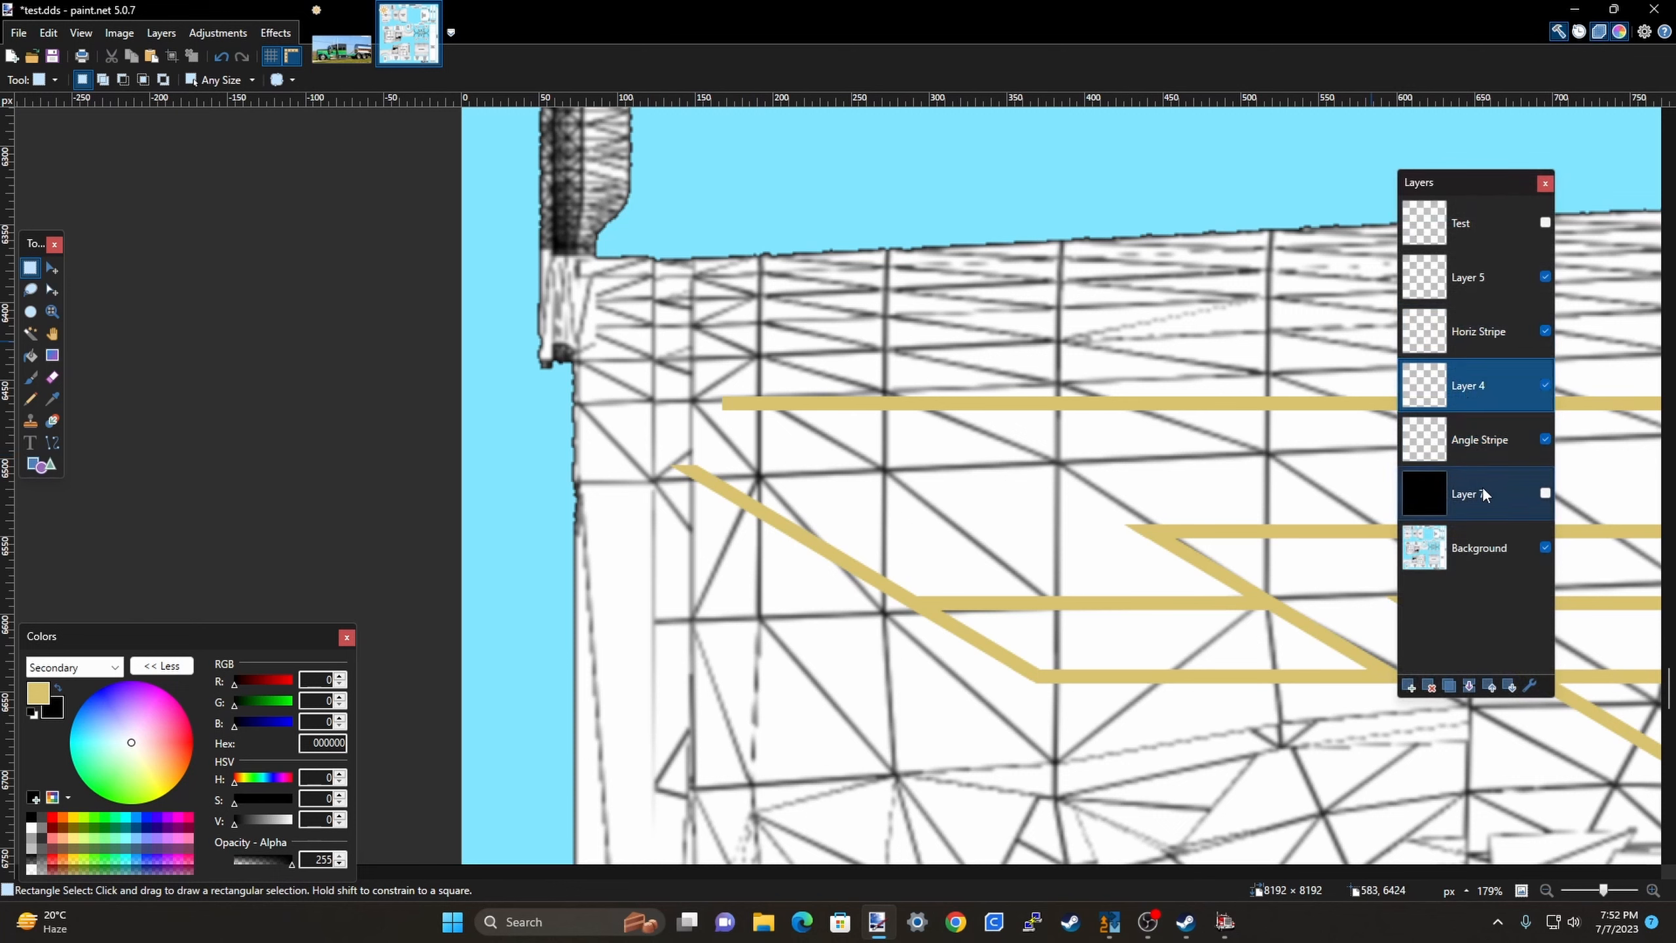
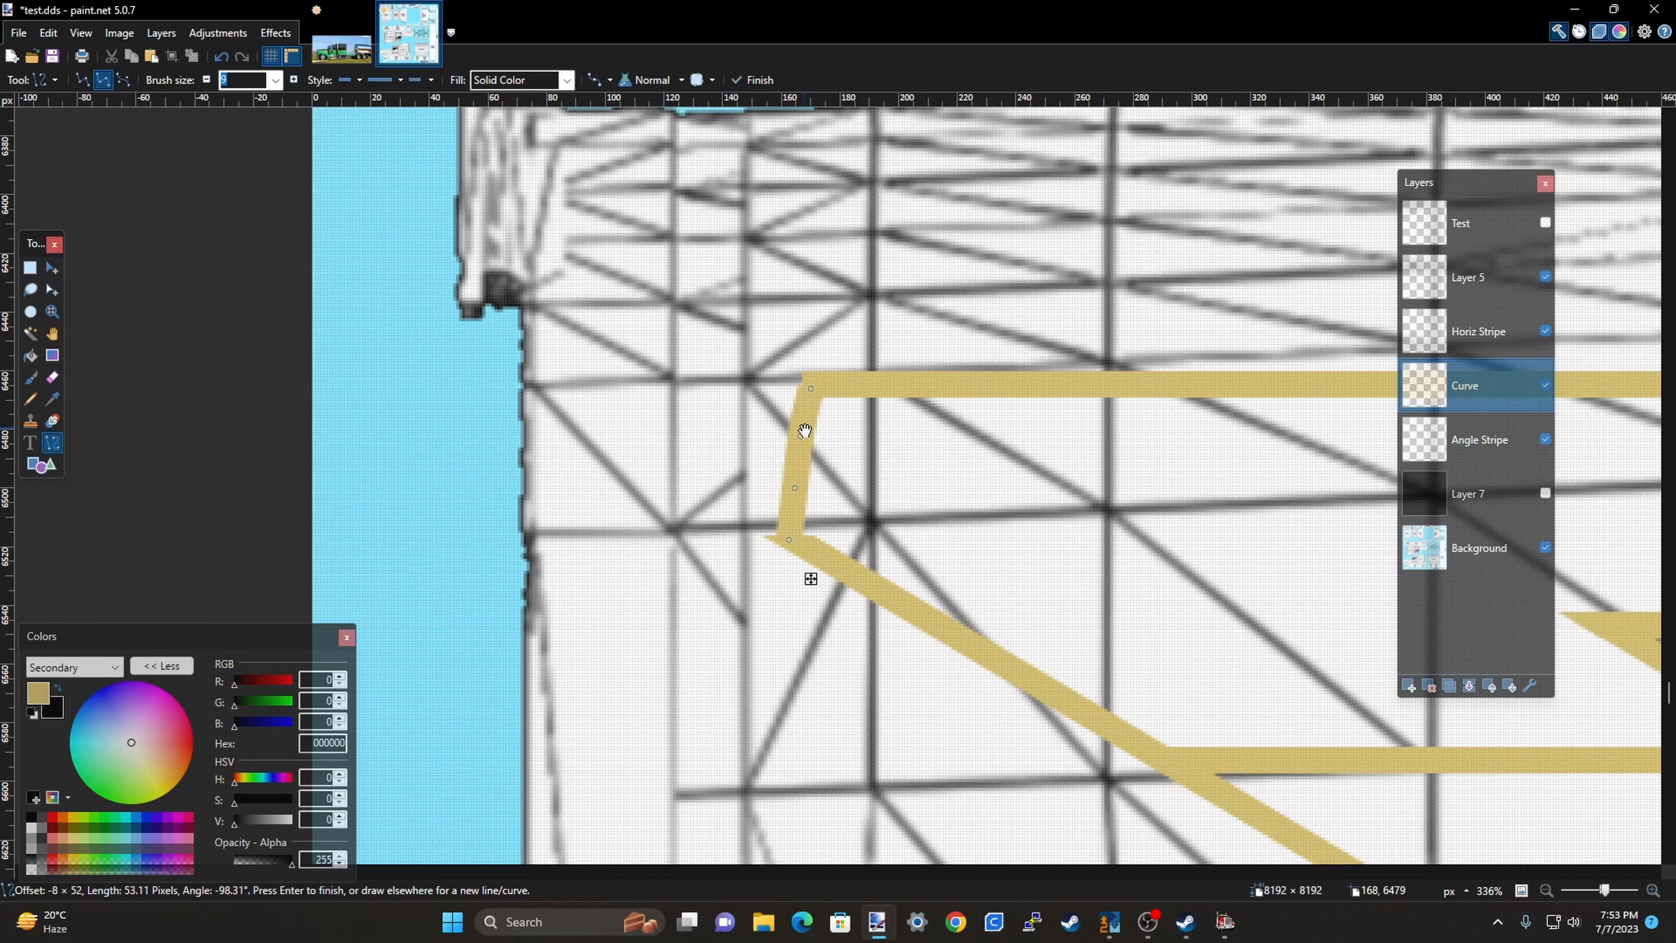
left_click_drag(805, 430, 763, 420)
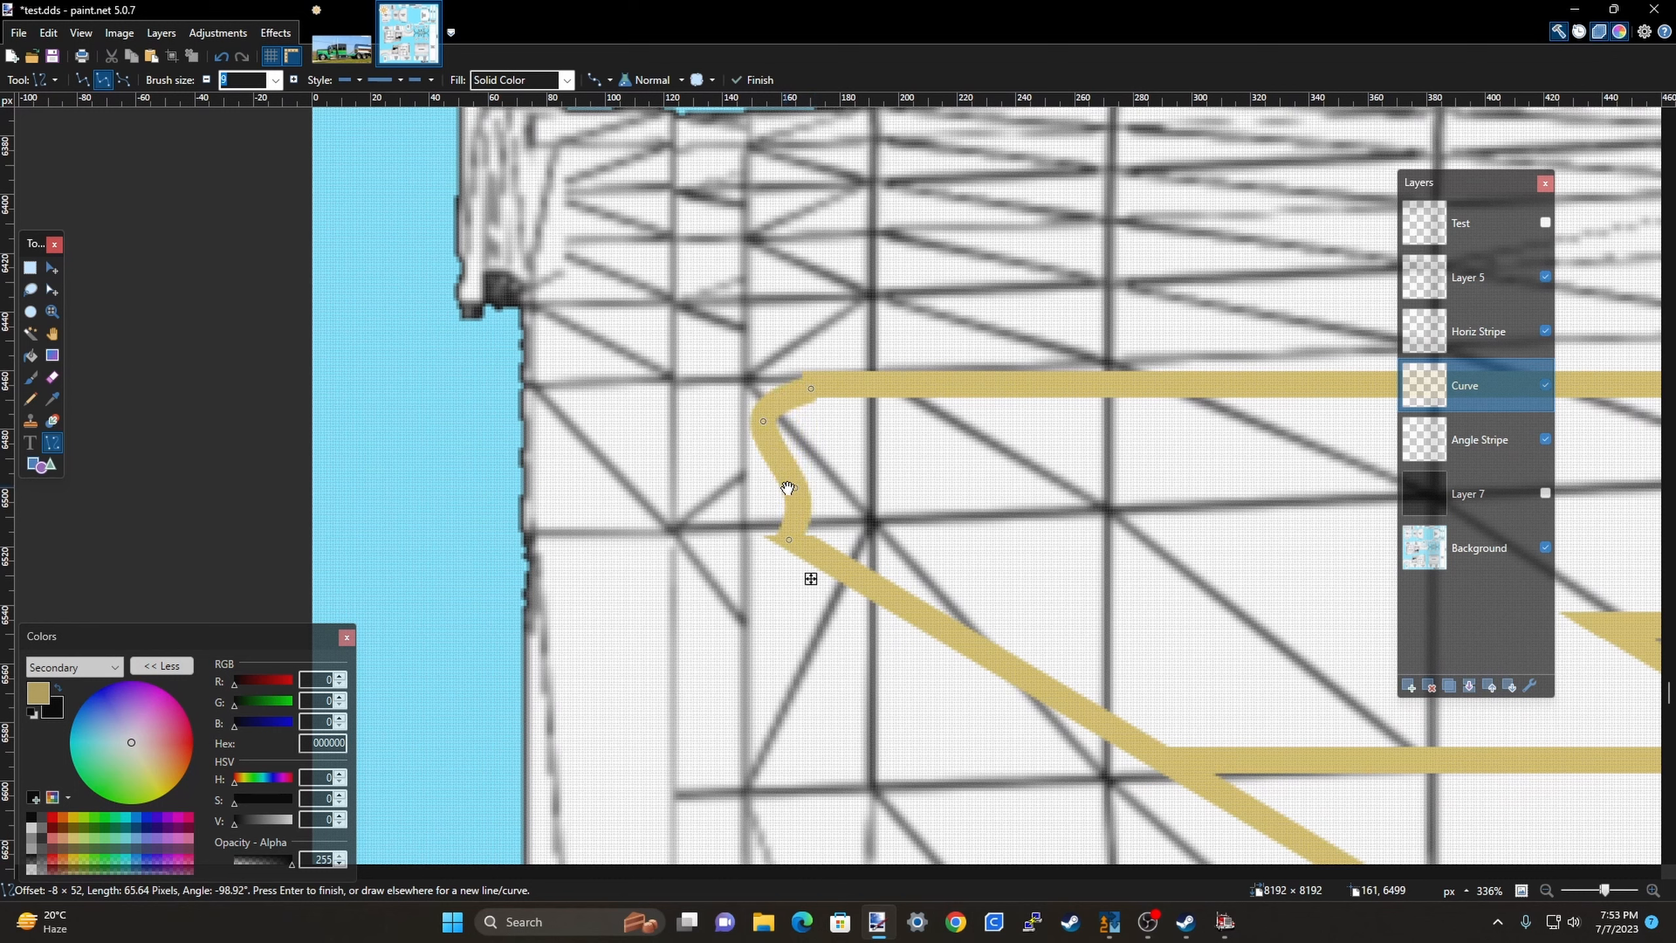
left_click_drag(788, 487, 797, 538)
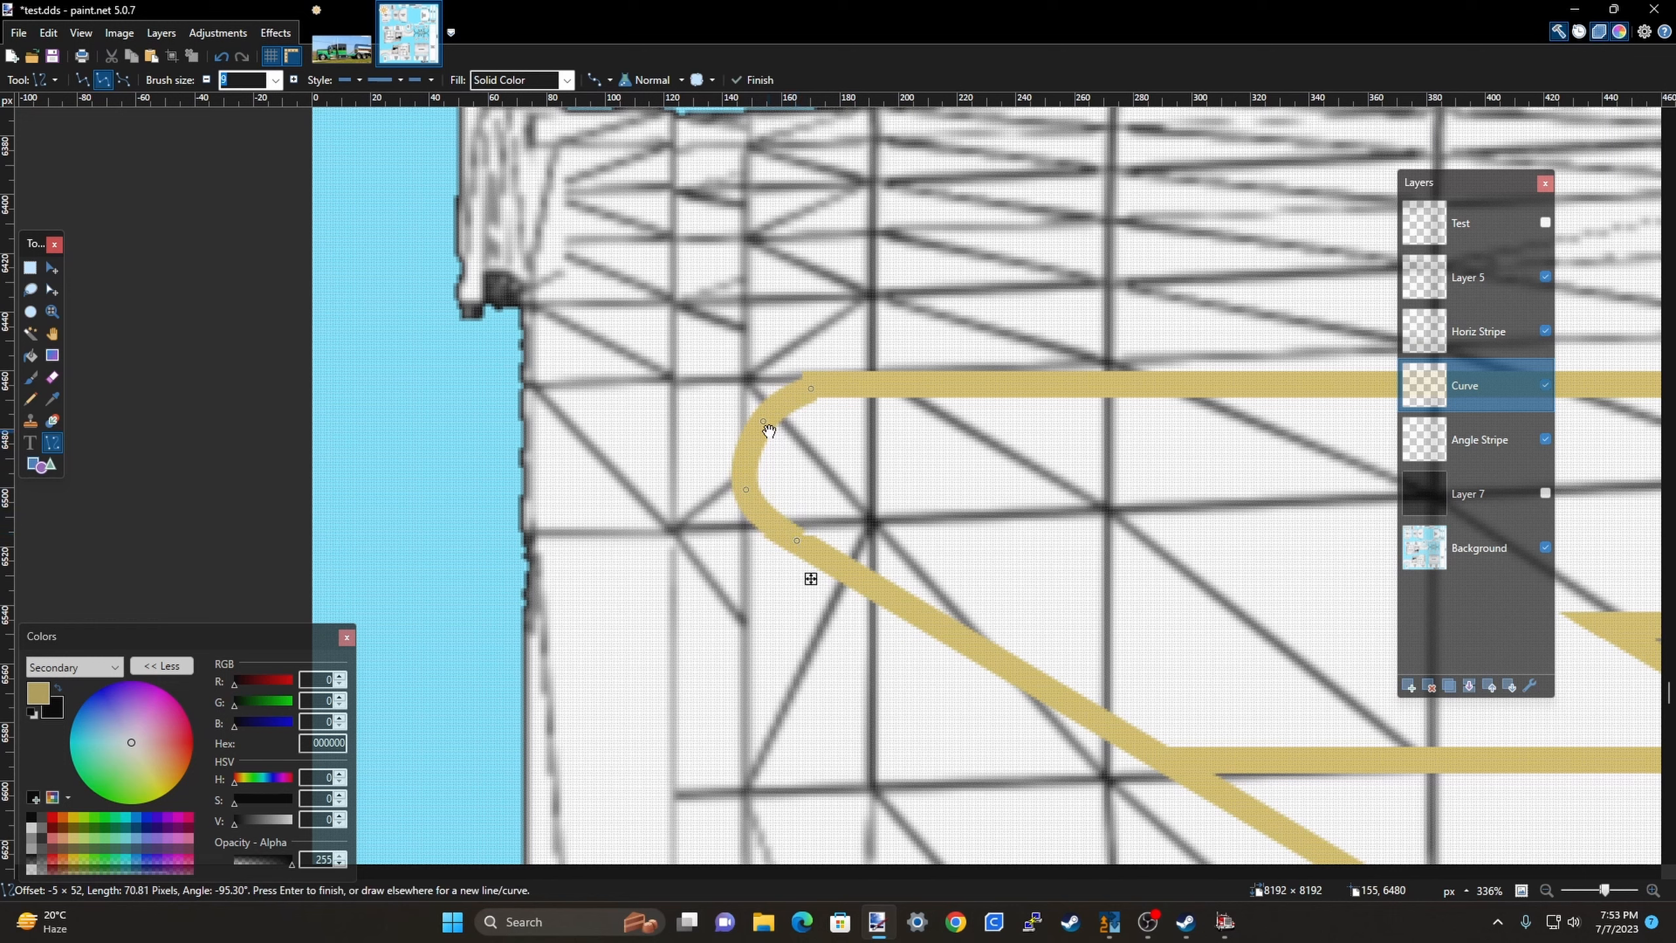
left_click_drag(763, 420, 810, 385)
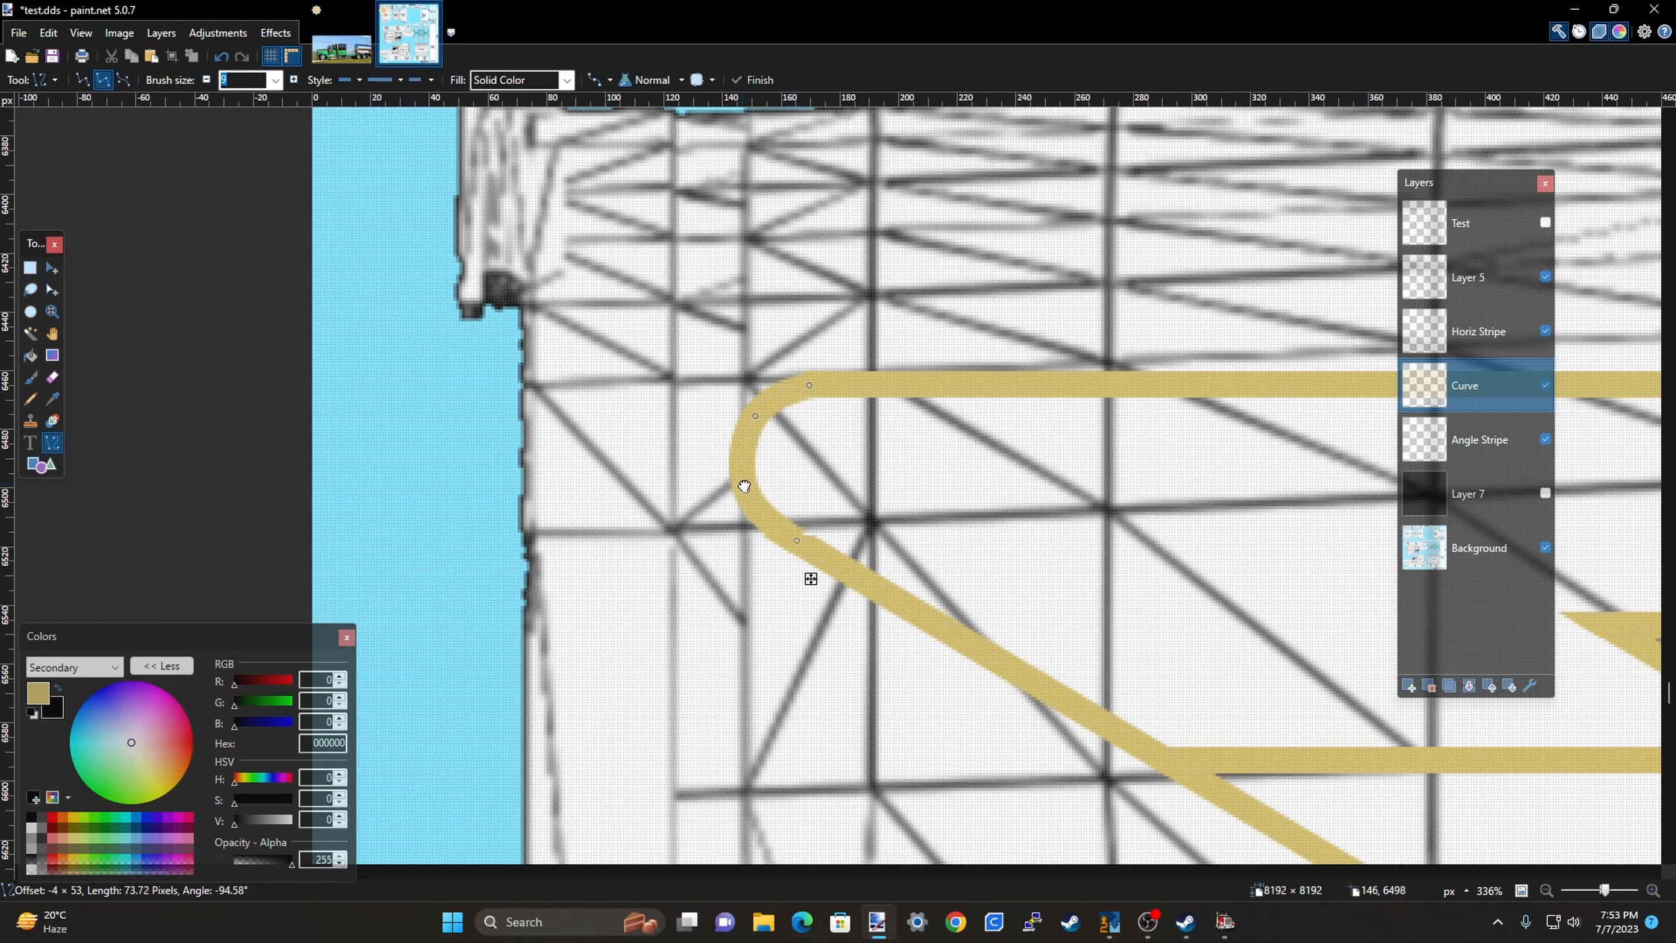
left_click_drag(745, 485, 738, 485)
left_click_drag(749, 421, 740, 419)
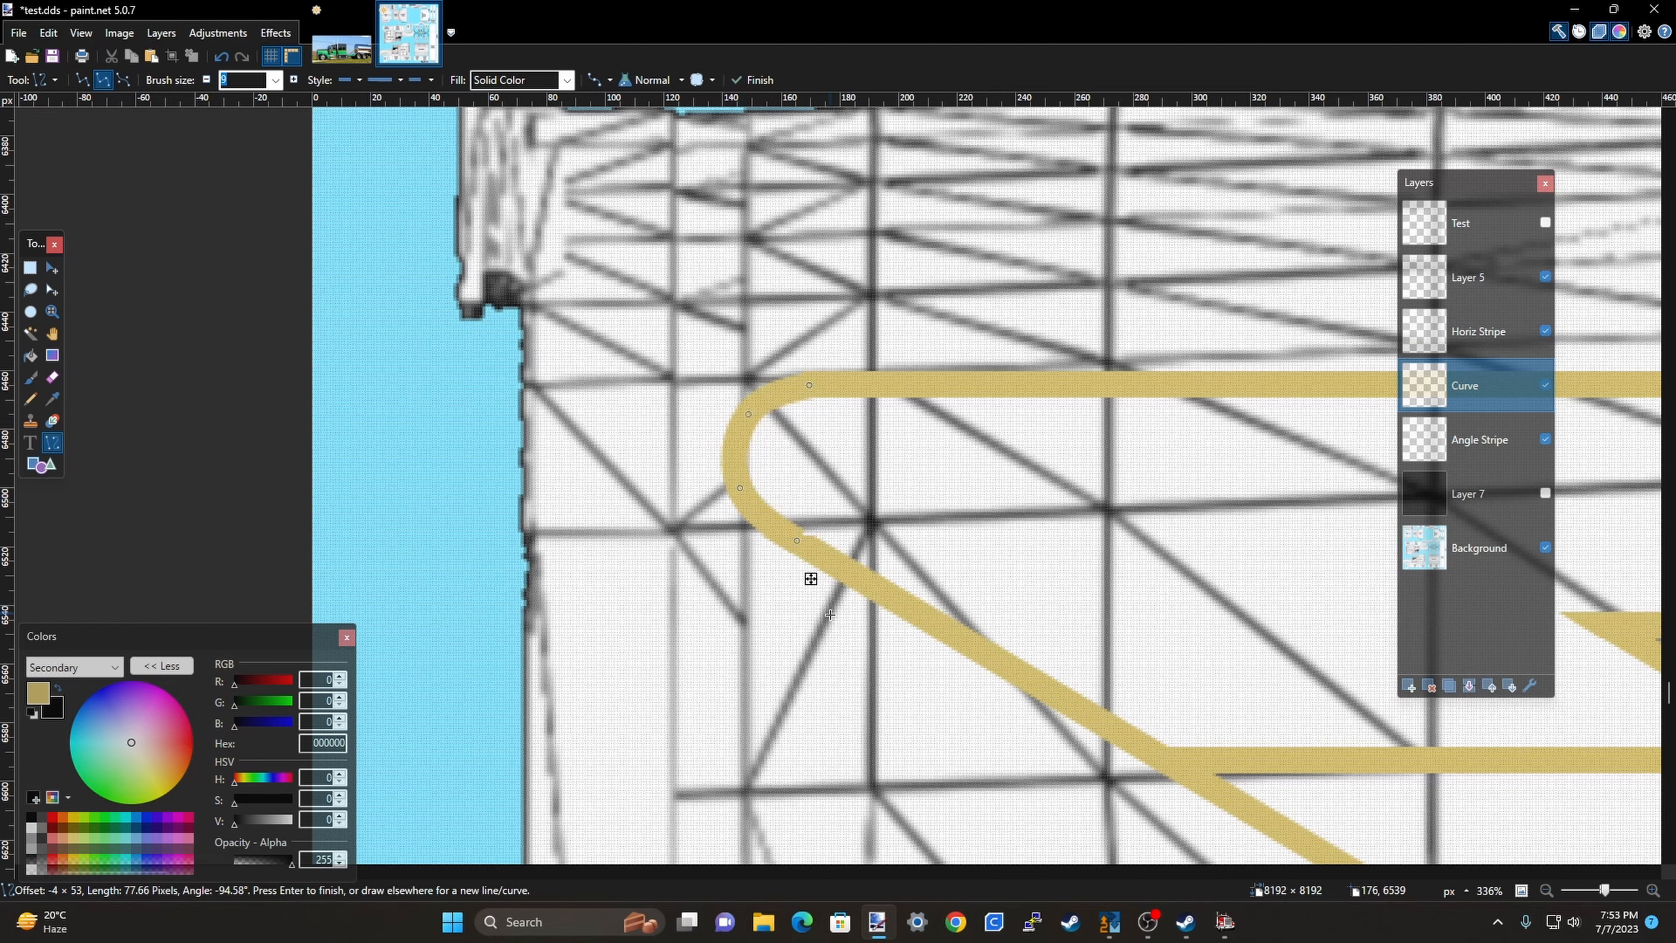
Fine-tune the nose curve's upper end and middle nodes so it flows smoothly into the top stripe, about 80 px long.
scroll(830, 620, "up", 2)
scroll(797, 167, "up", 2)
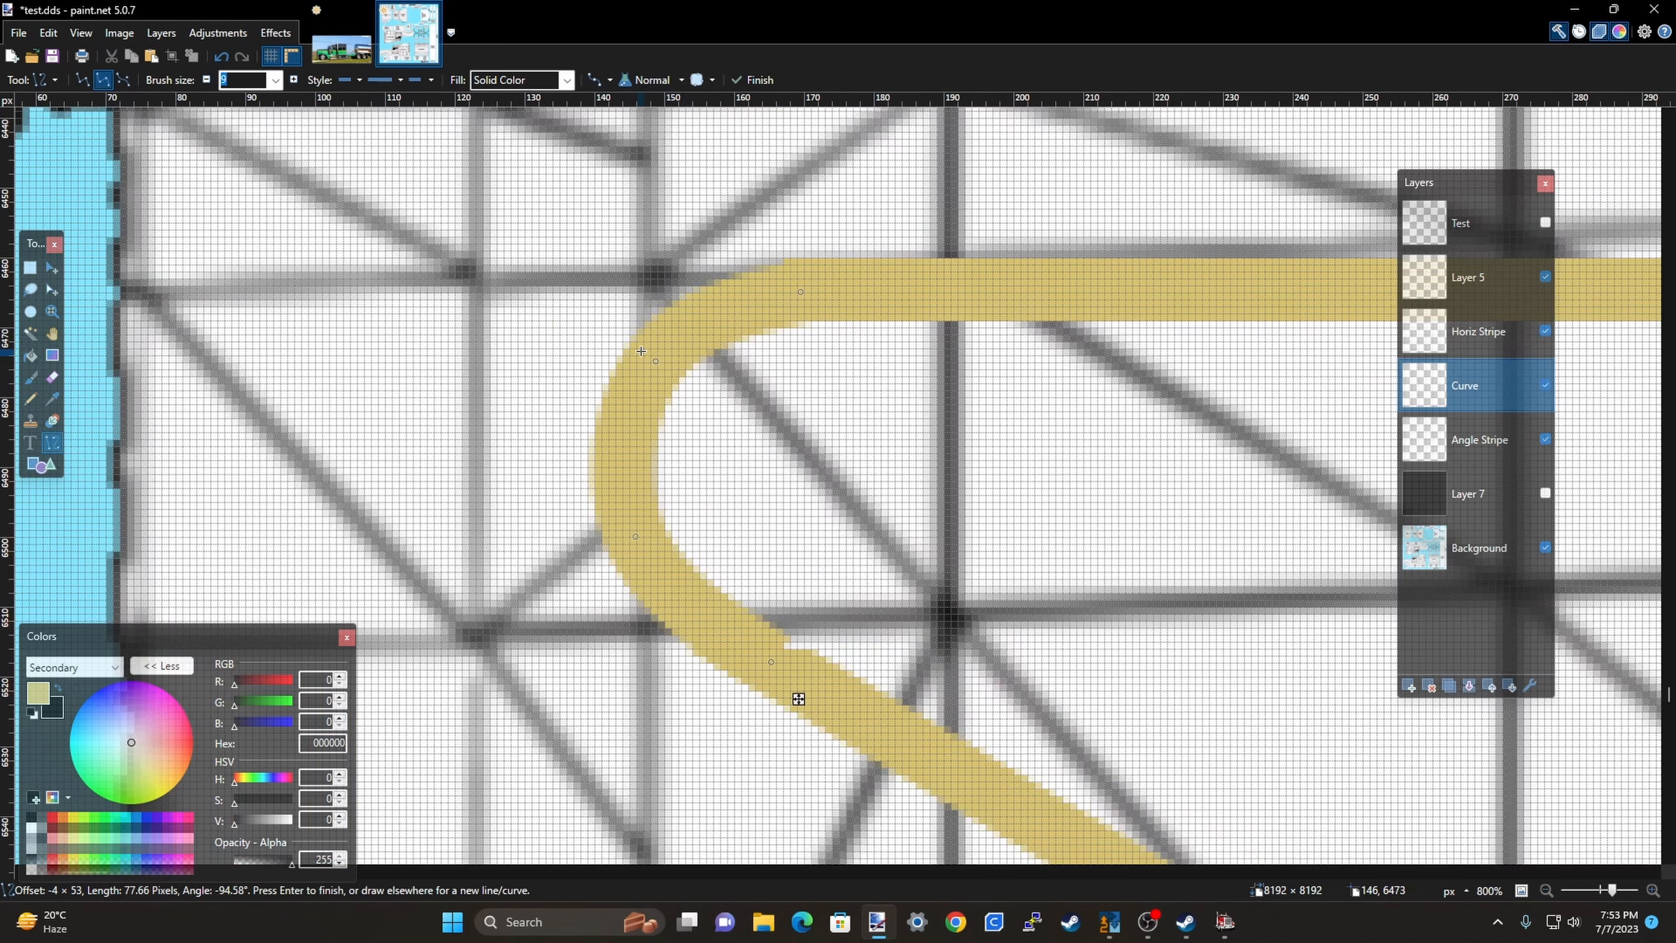
left_click_drag(654, 362, 657, 351)
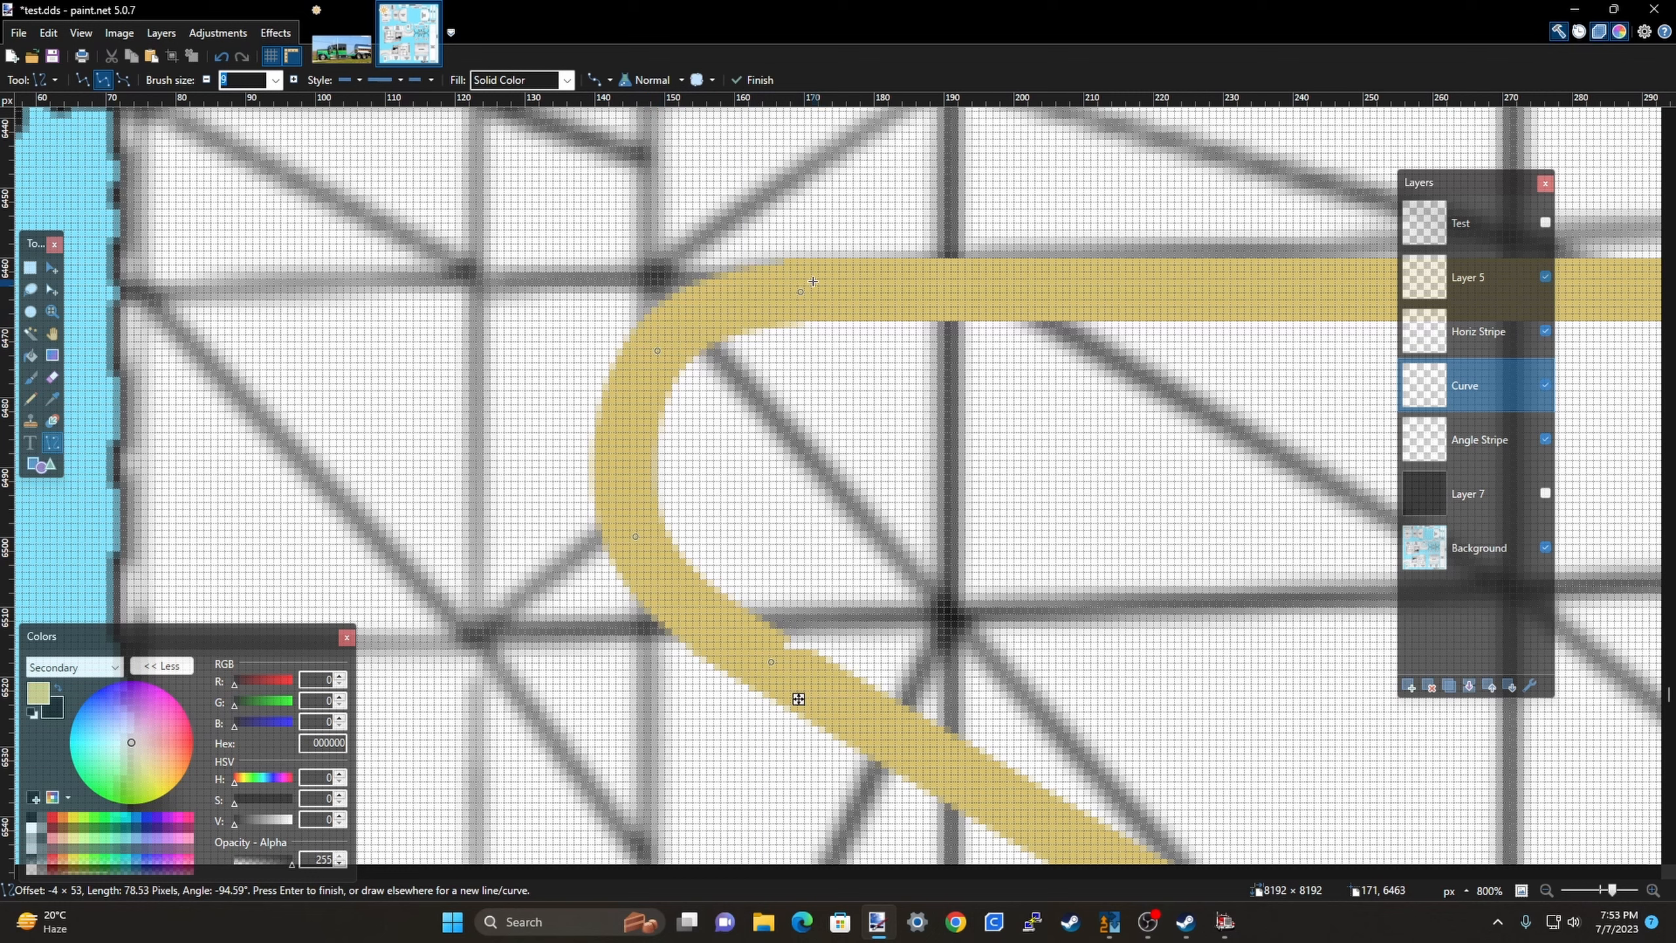
left_click_drag(814, 291, 806, 291)
left_click_drag(659, 349, 656, 352)
mouse_move(633, 523)
left_mouse_down()
mouse_move(619, 516)
mouse_move(630, 536)
left_mouse_up()
key("ctrl+z")
key("ctrl+z")
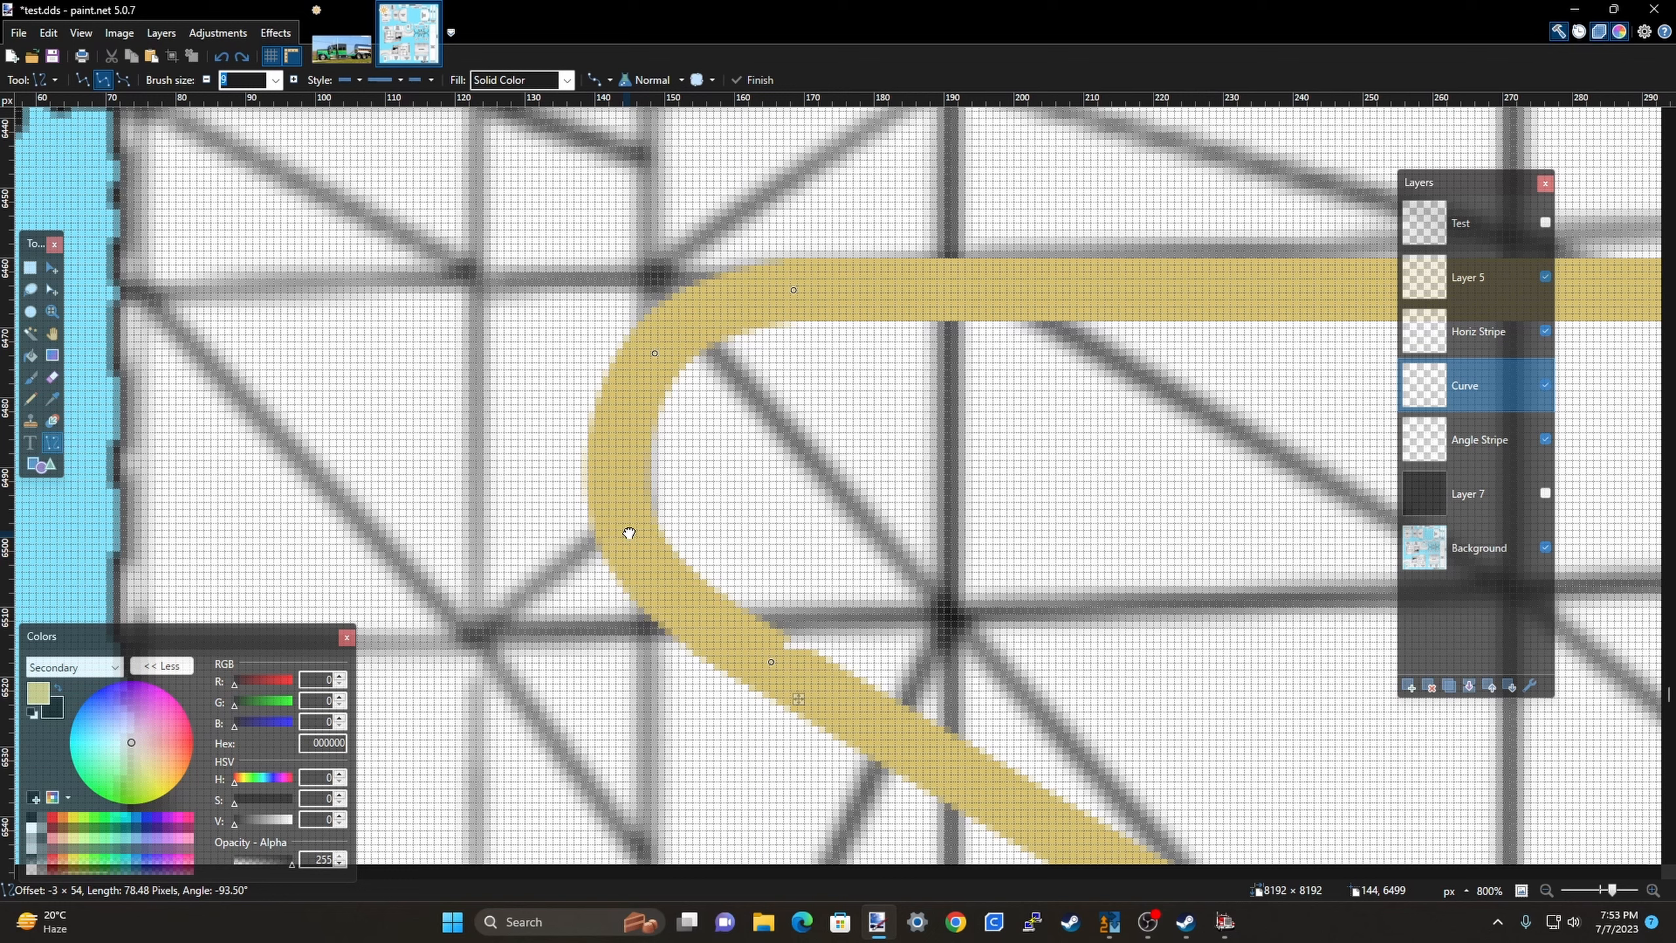
left_click_drag(629, 533, 627, 532)
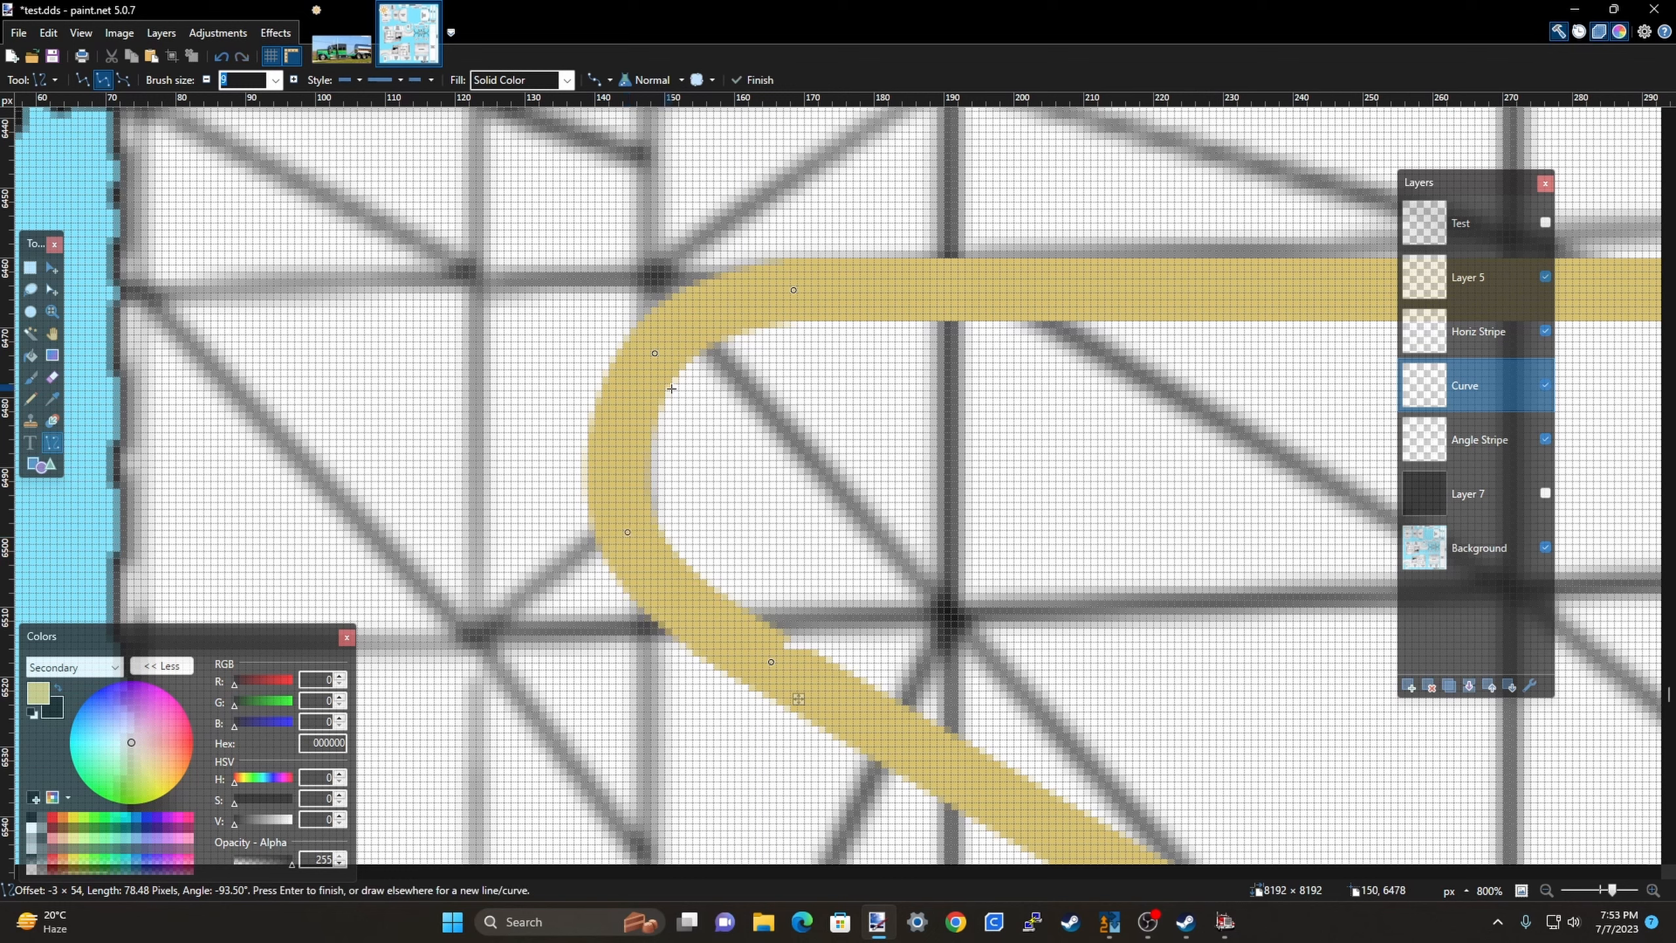
left_click_drag(655, 355, 646, 350)
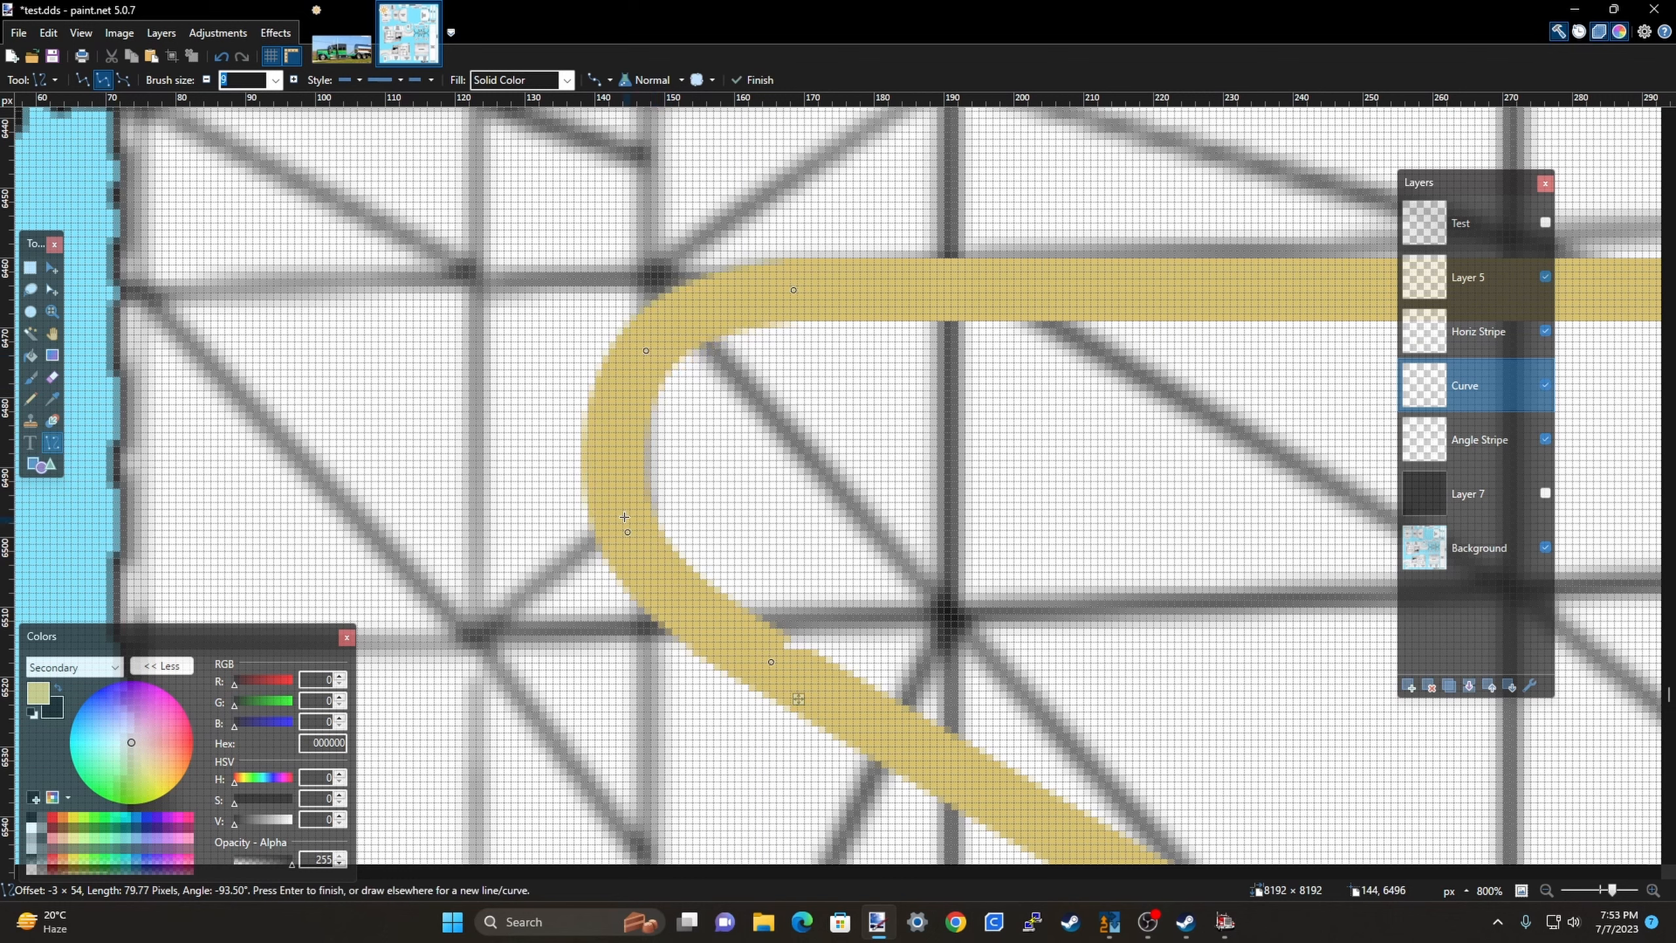
left_click_drag(623, 517, 619, 515)
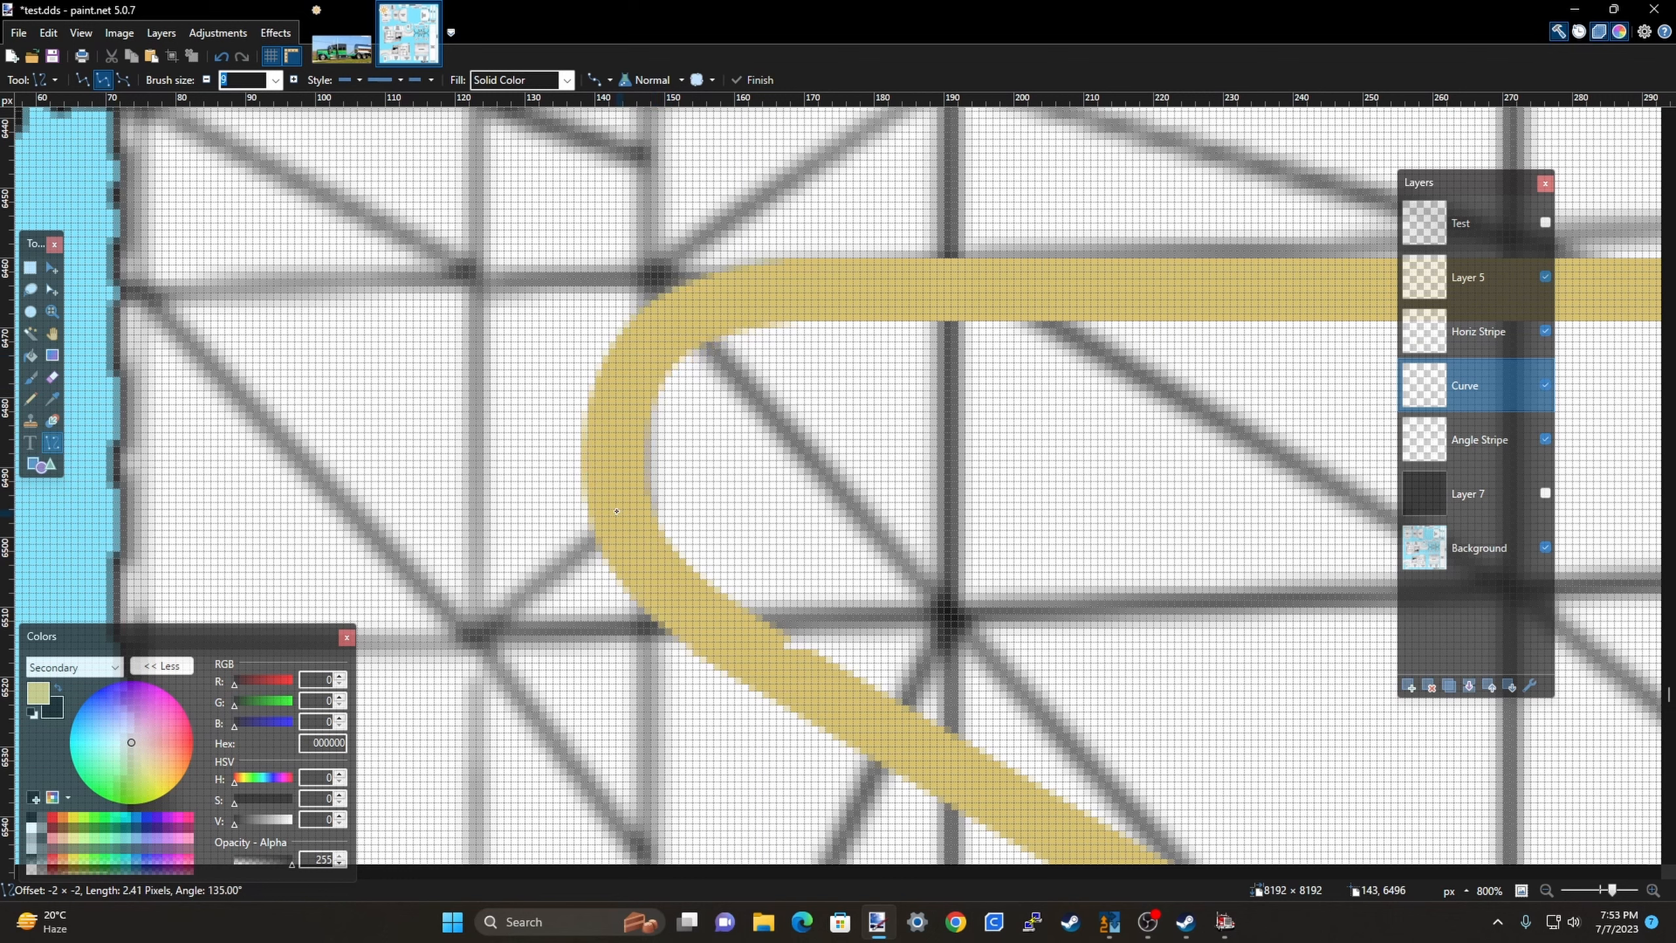
left_click_drag(610, 507, 610, 507)
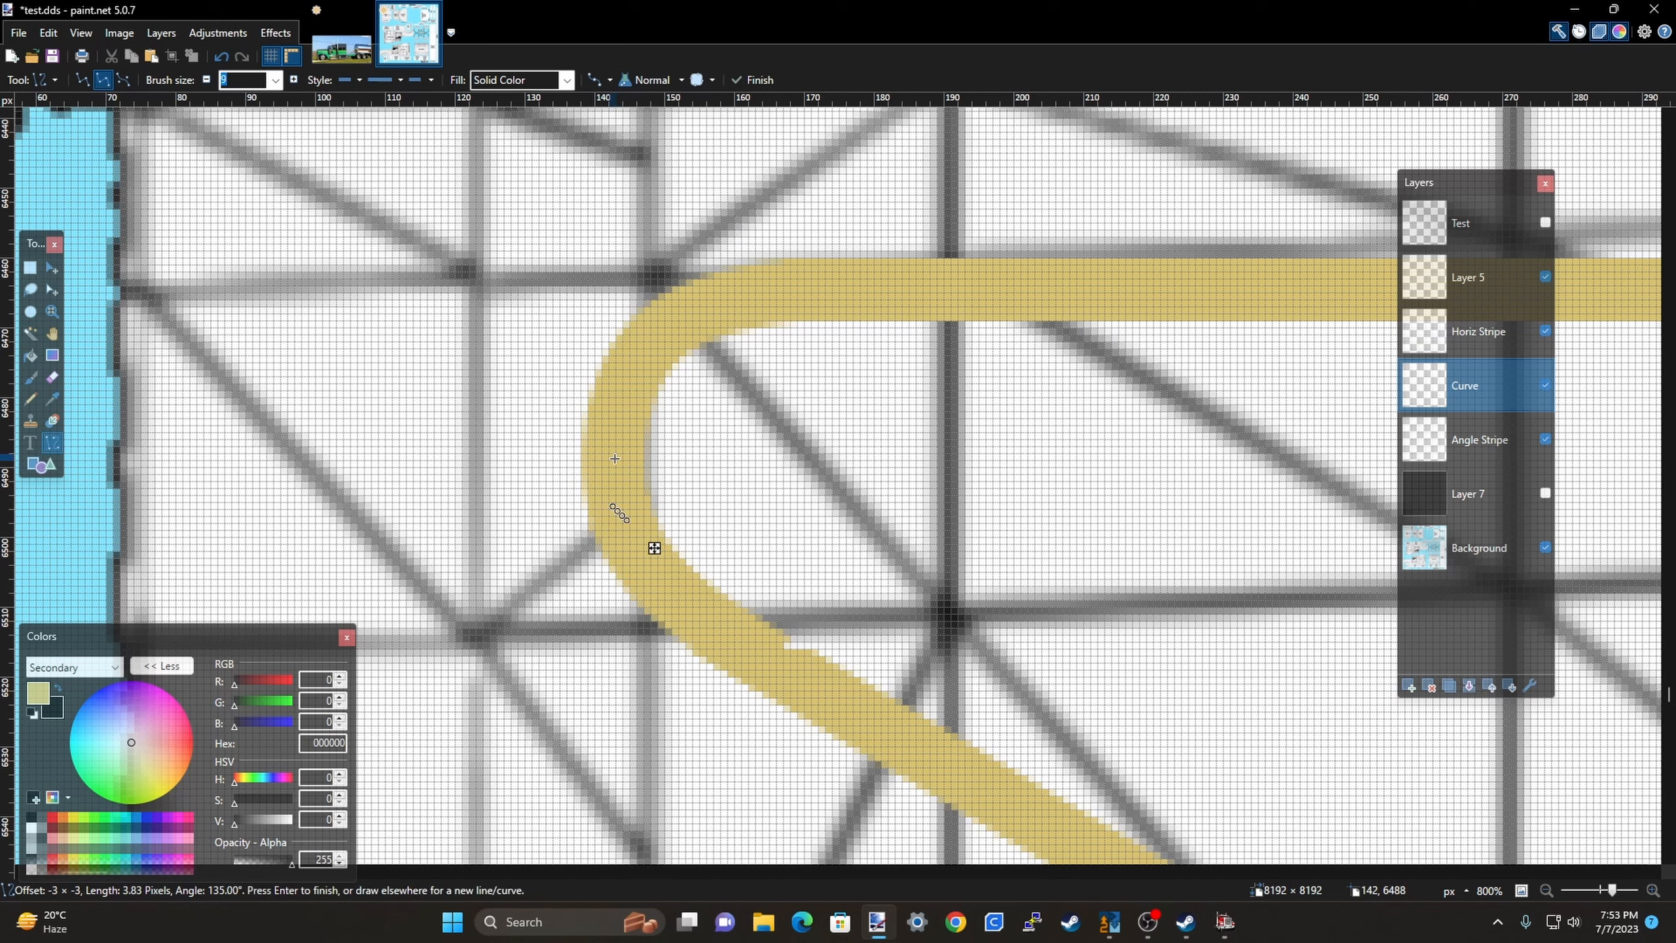
key("ctrl+z")
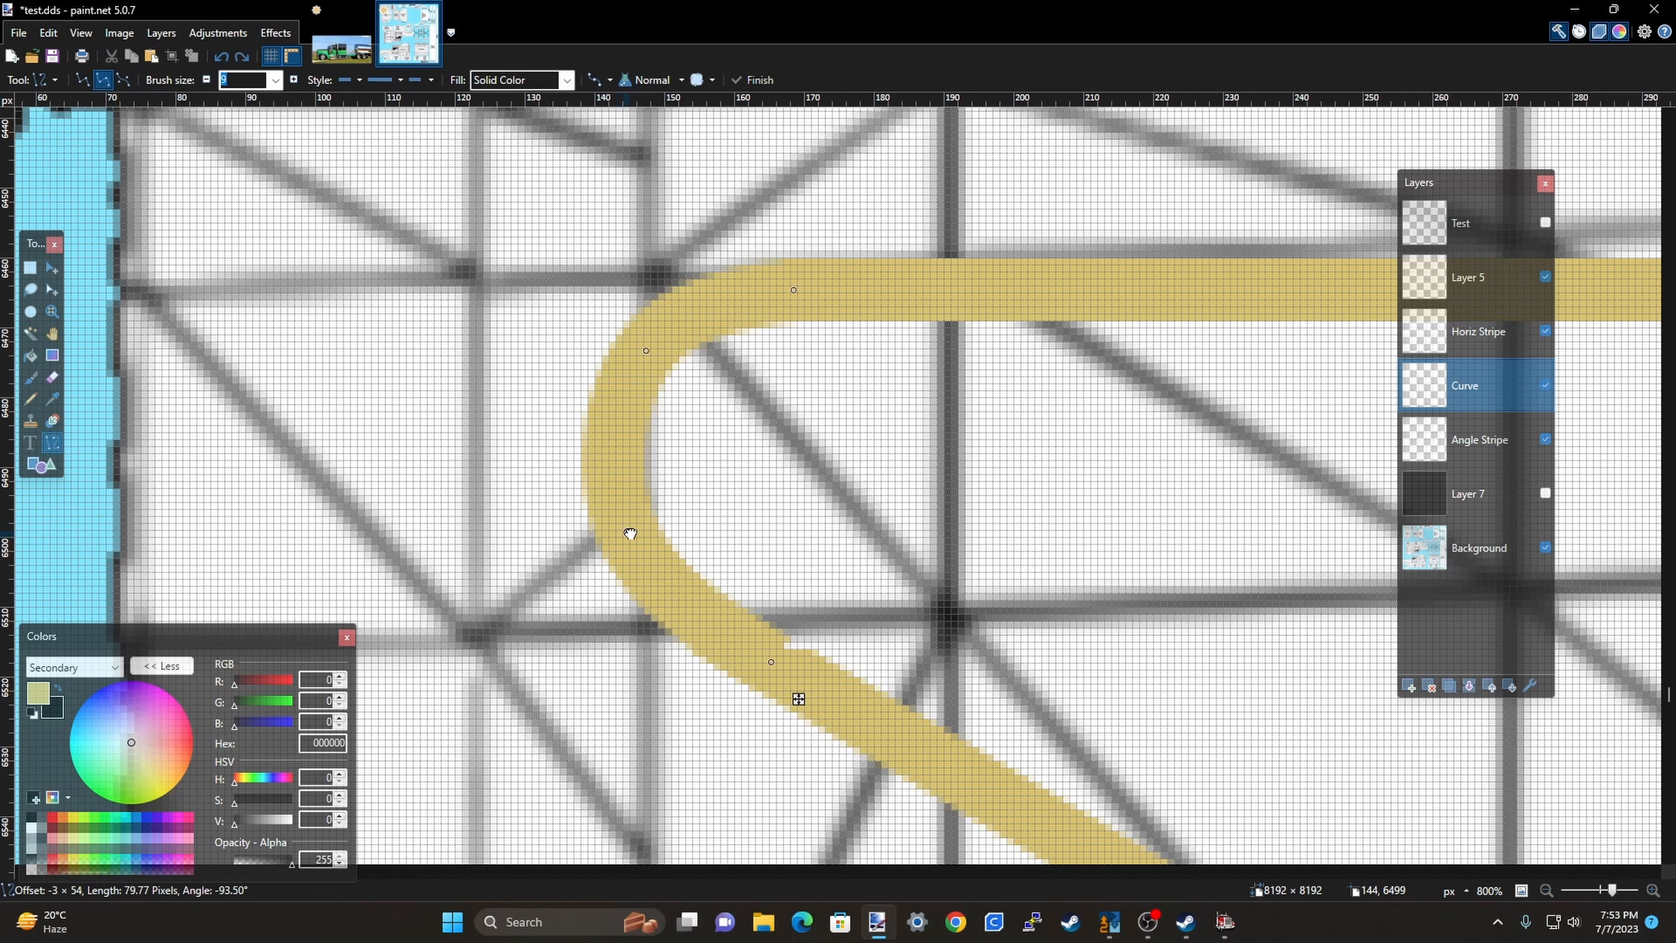
Bulge the nose curve's lower bend slightly further forward, adjust its upper bend, and finish the curve at about 81 px long.
left_click_drag(627, 531, 622, 529)
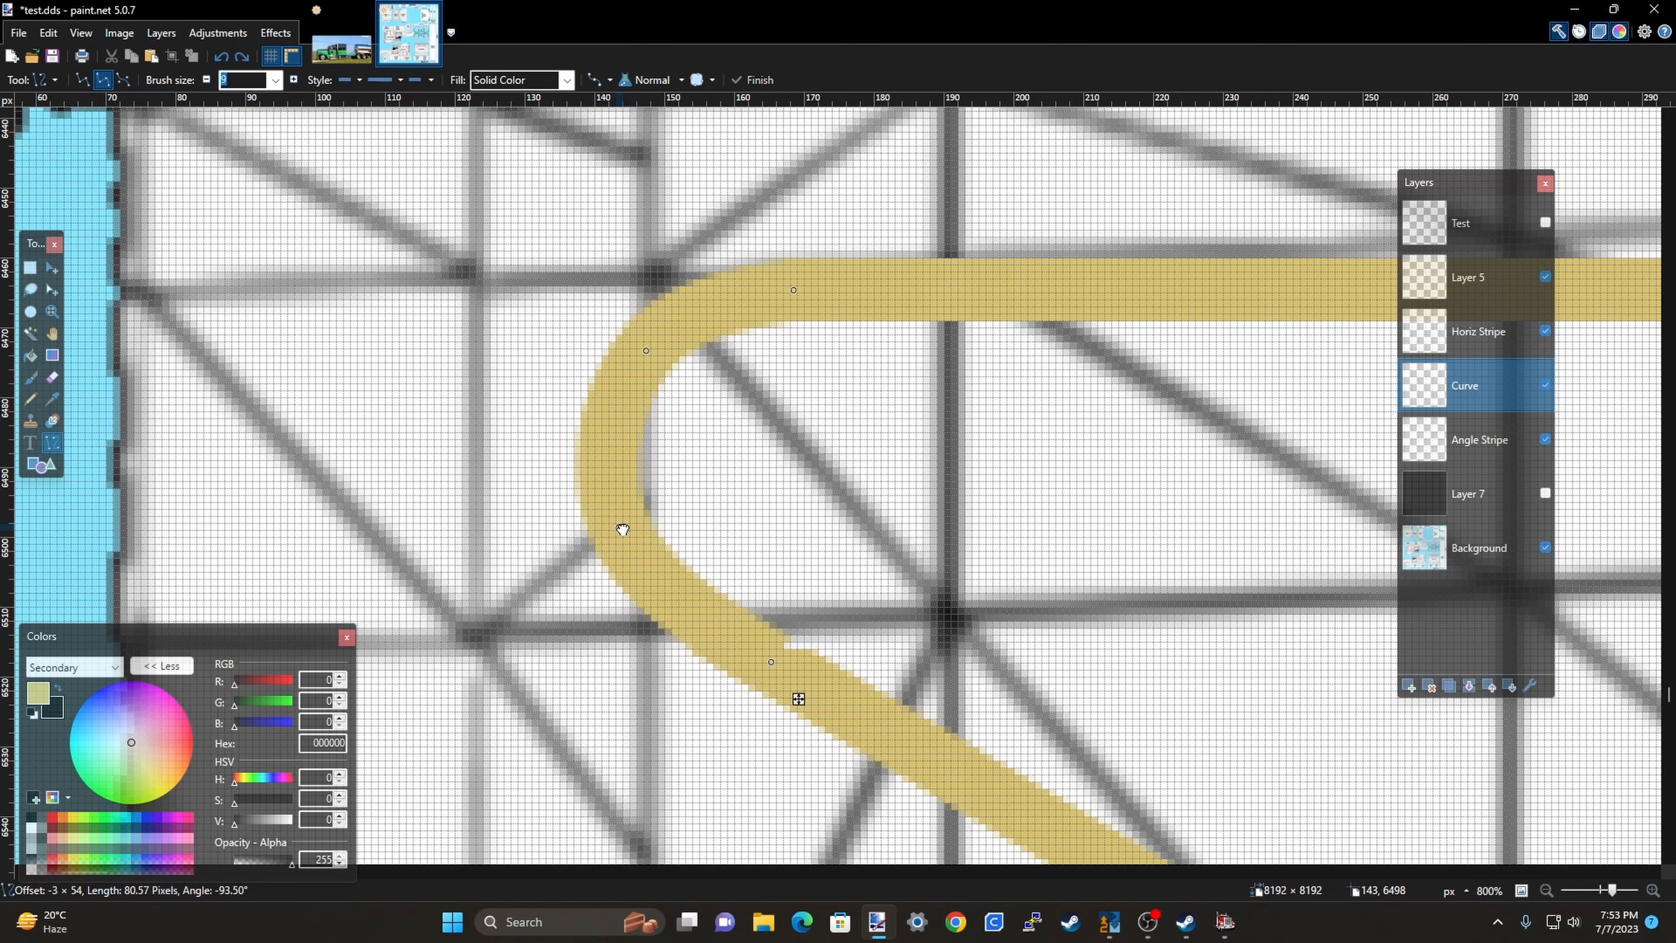
left_click_drag(651, 356, 651, 352)
scroll(762, 669, "up", 3)
scroll(872, 551, "down", 4)
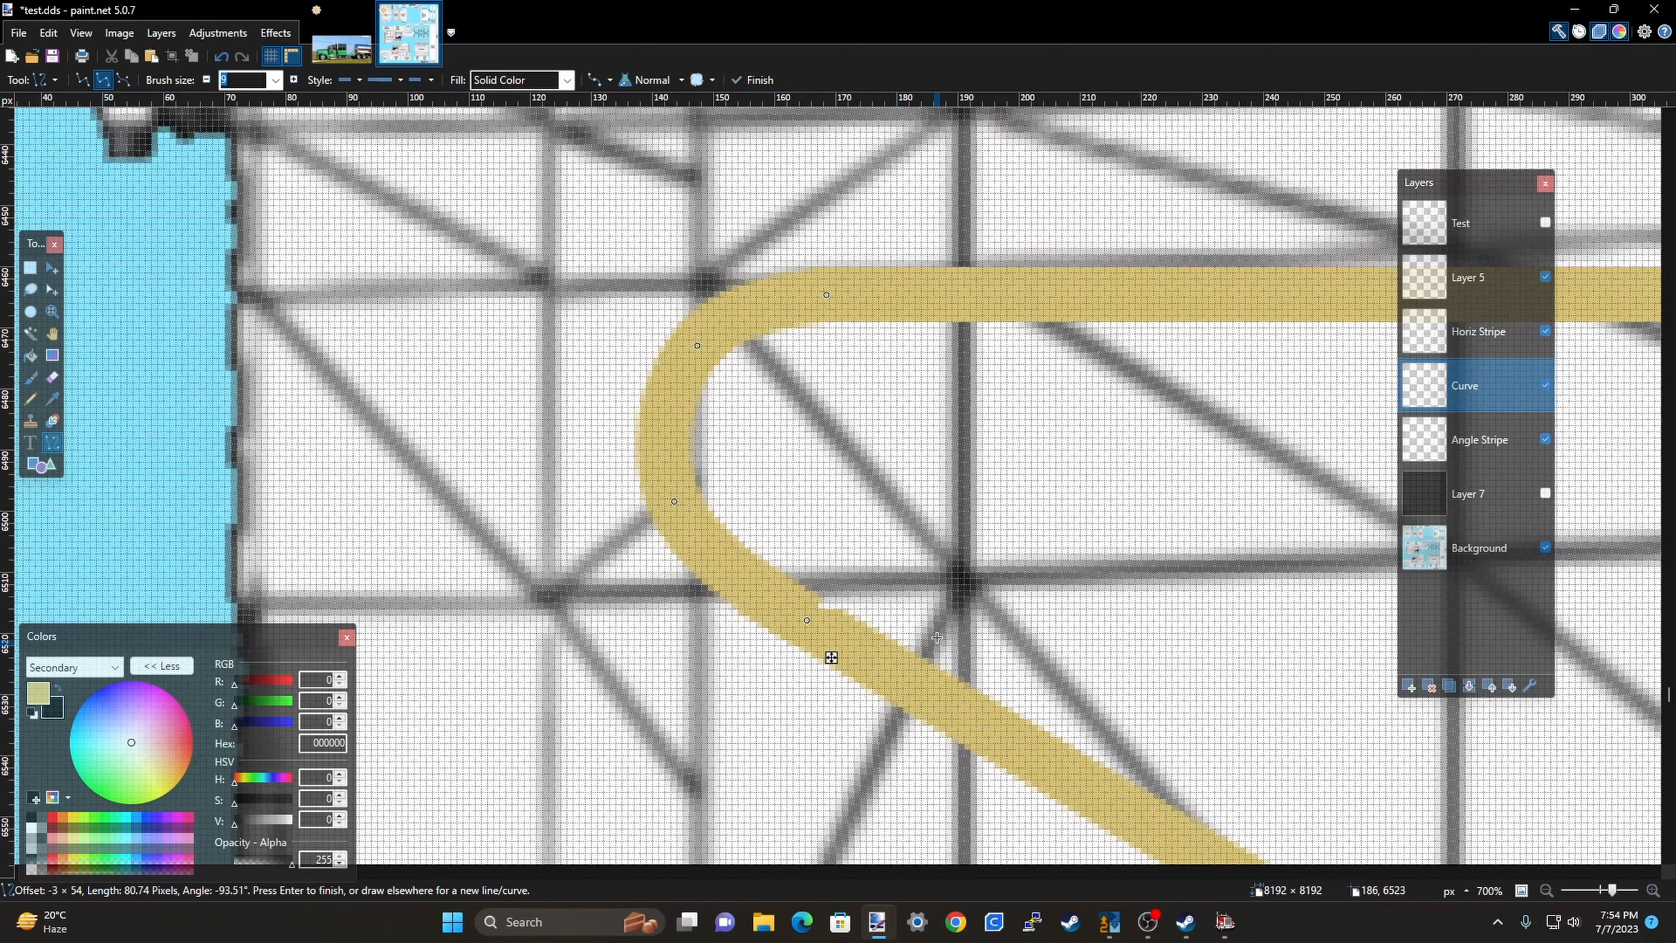
key("Return")
Duplicate the nose curve on the Curve layer using a 94 × 94 px selection, placing the copy between the fourth horizontal stripe and third angled line.
scroll(864, 610, "up", 5)
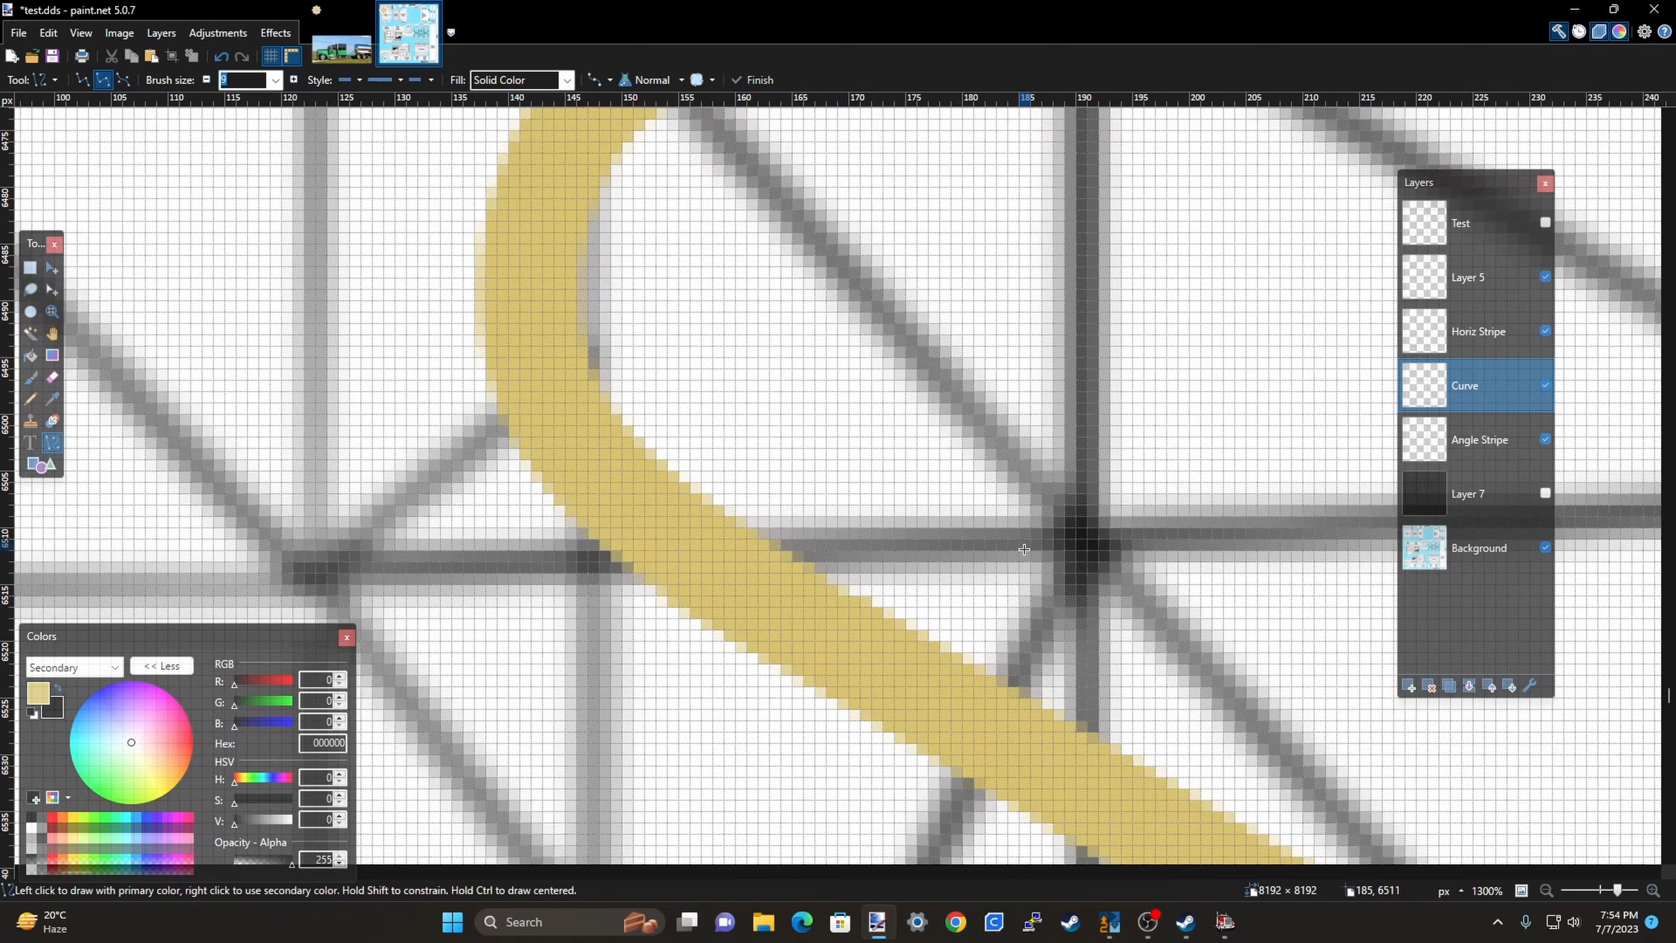
scroll(1023, 549, "down", 10)
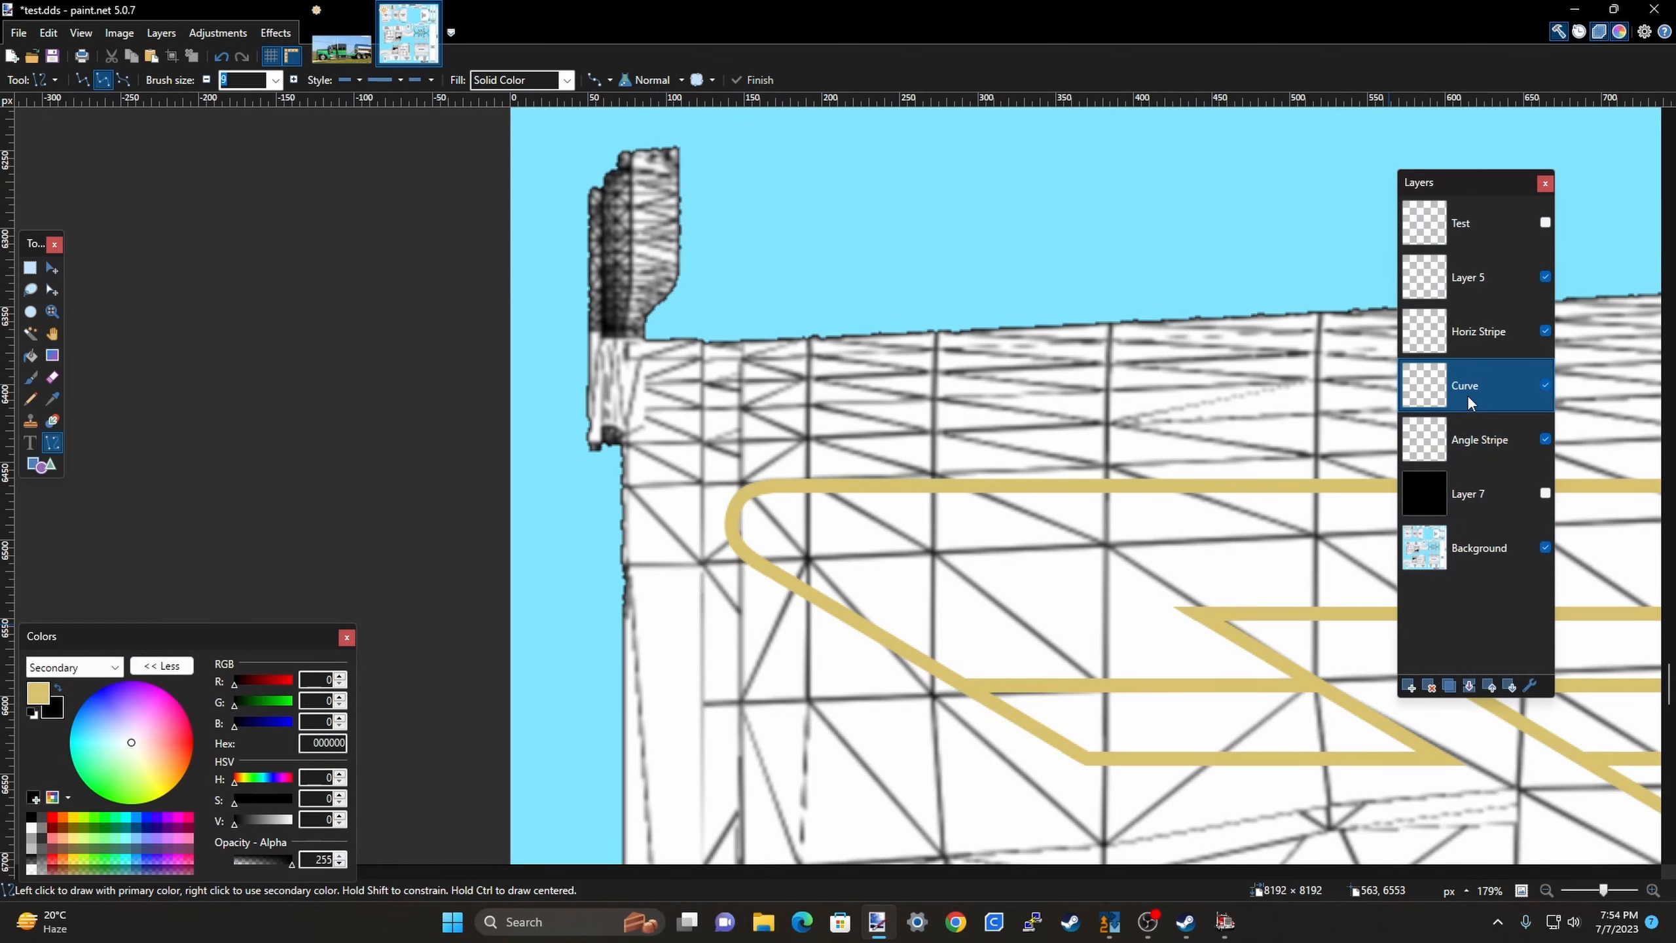
scroll(764, 540, "down", 1)
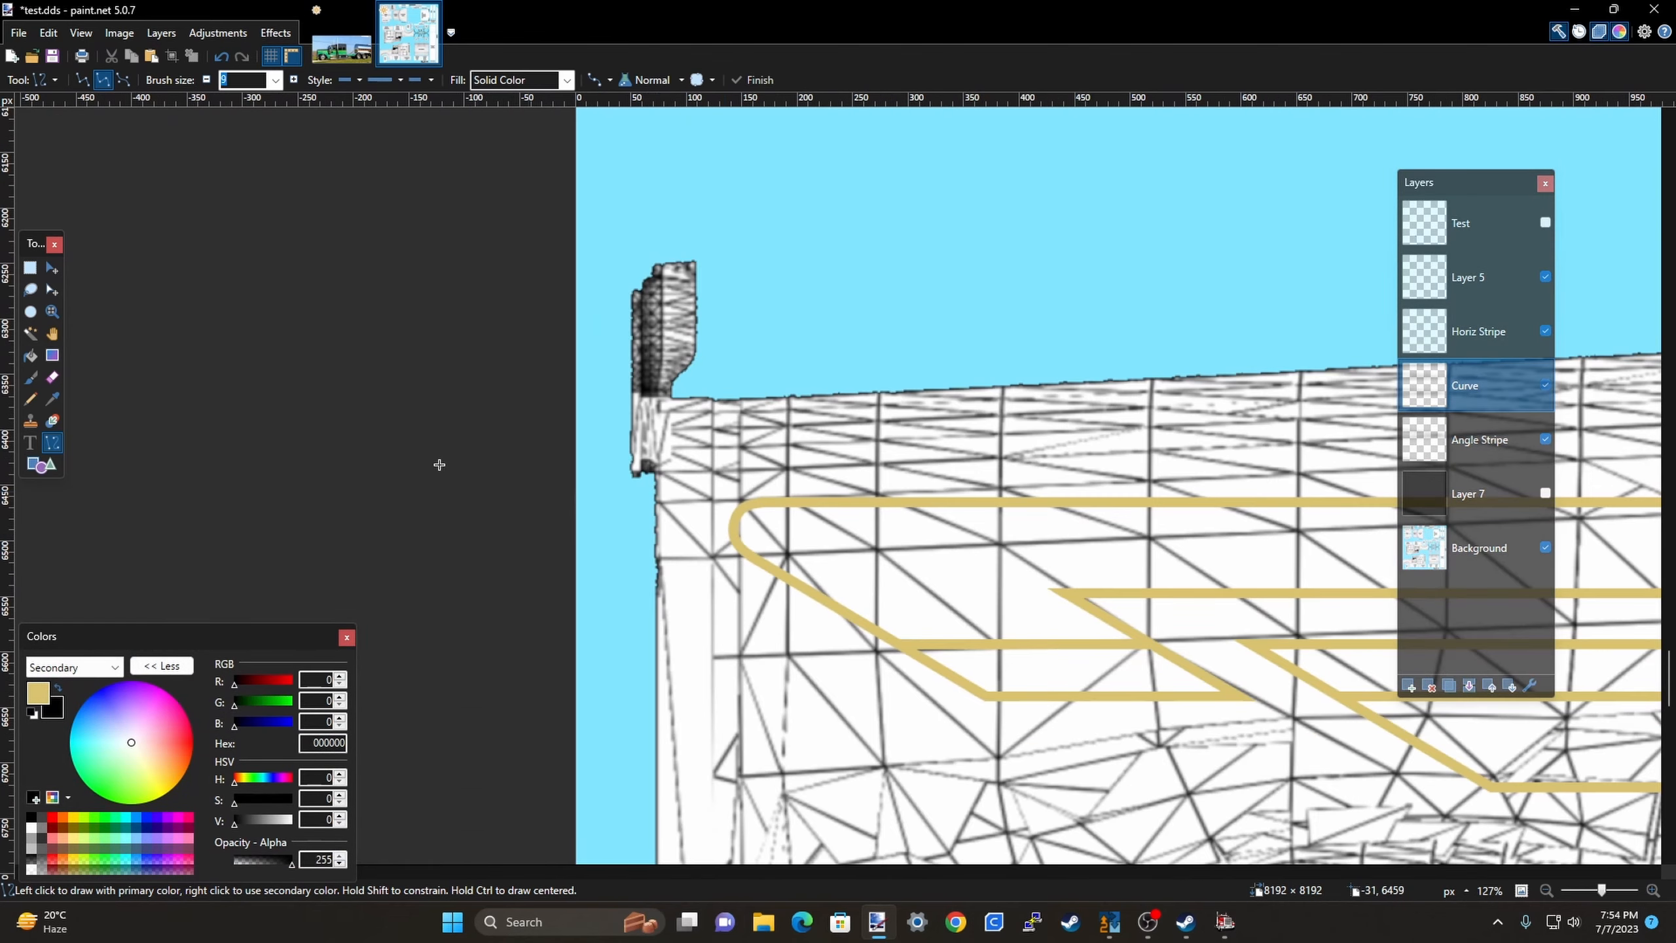
left_click(29, 267)
left_click_drag(697, 472, 802, 577)
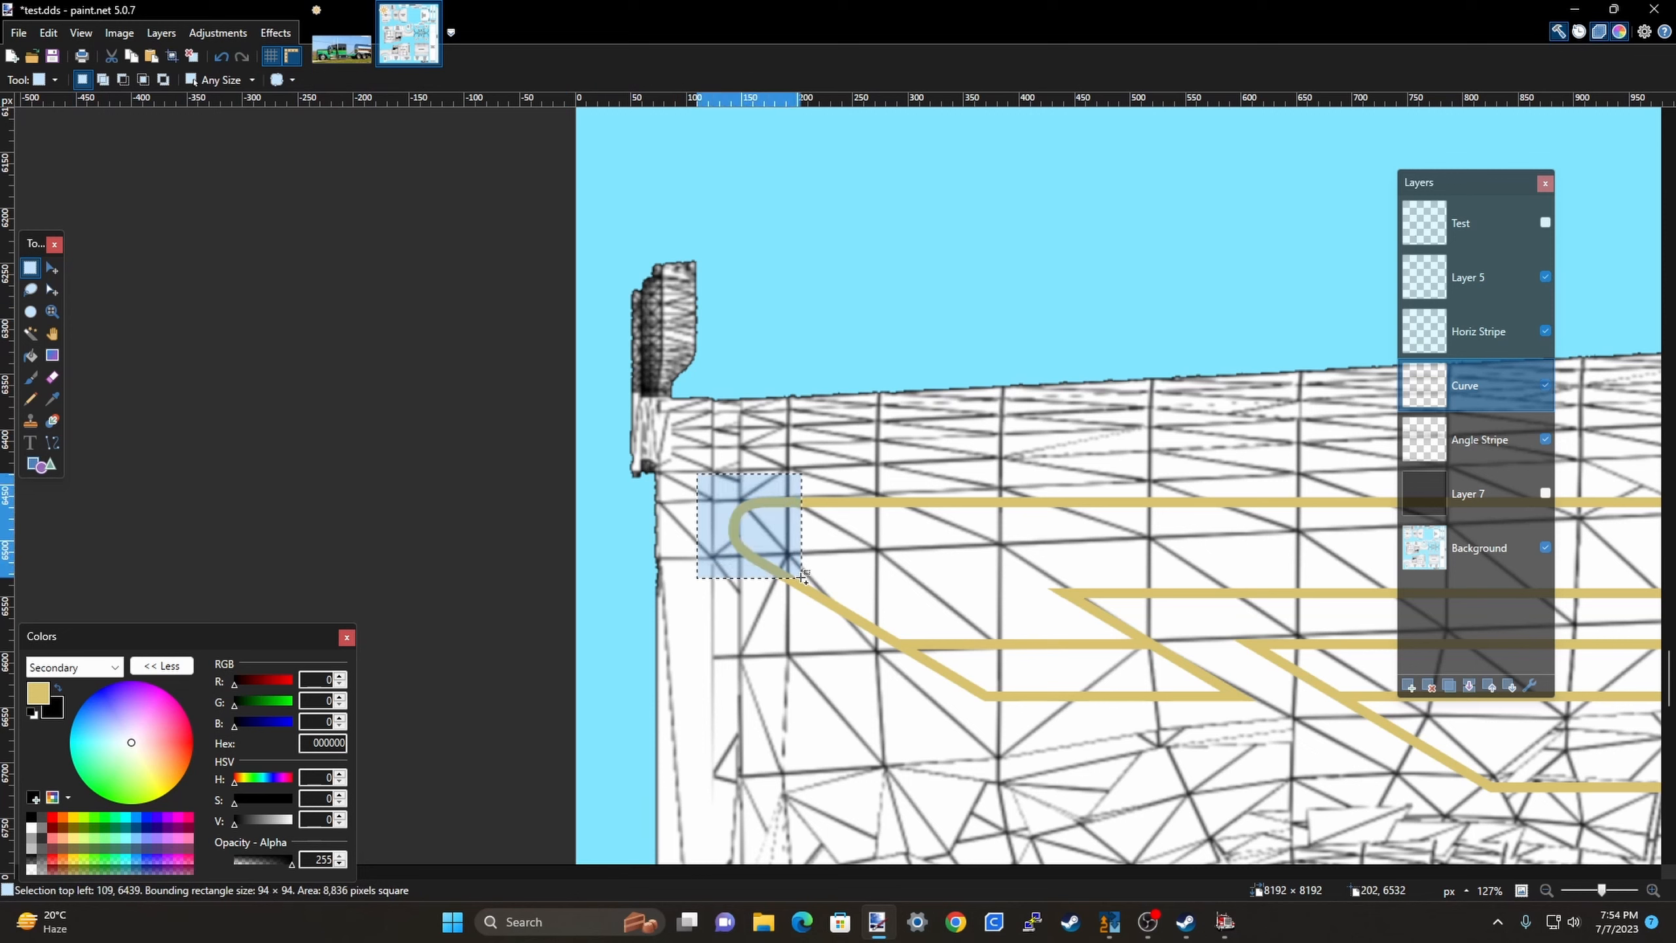
key("m")
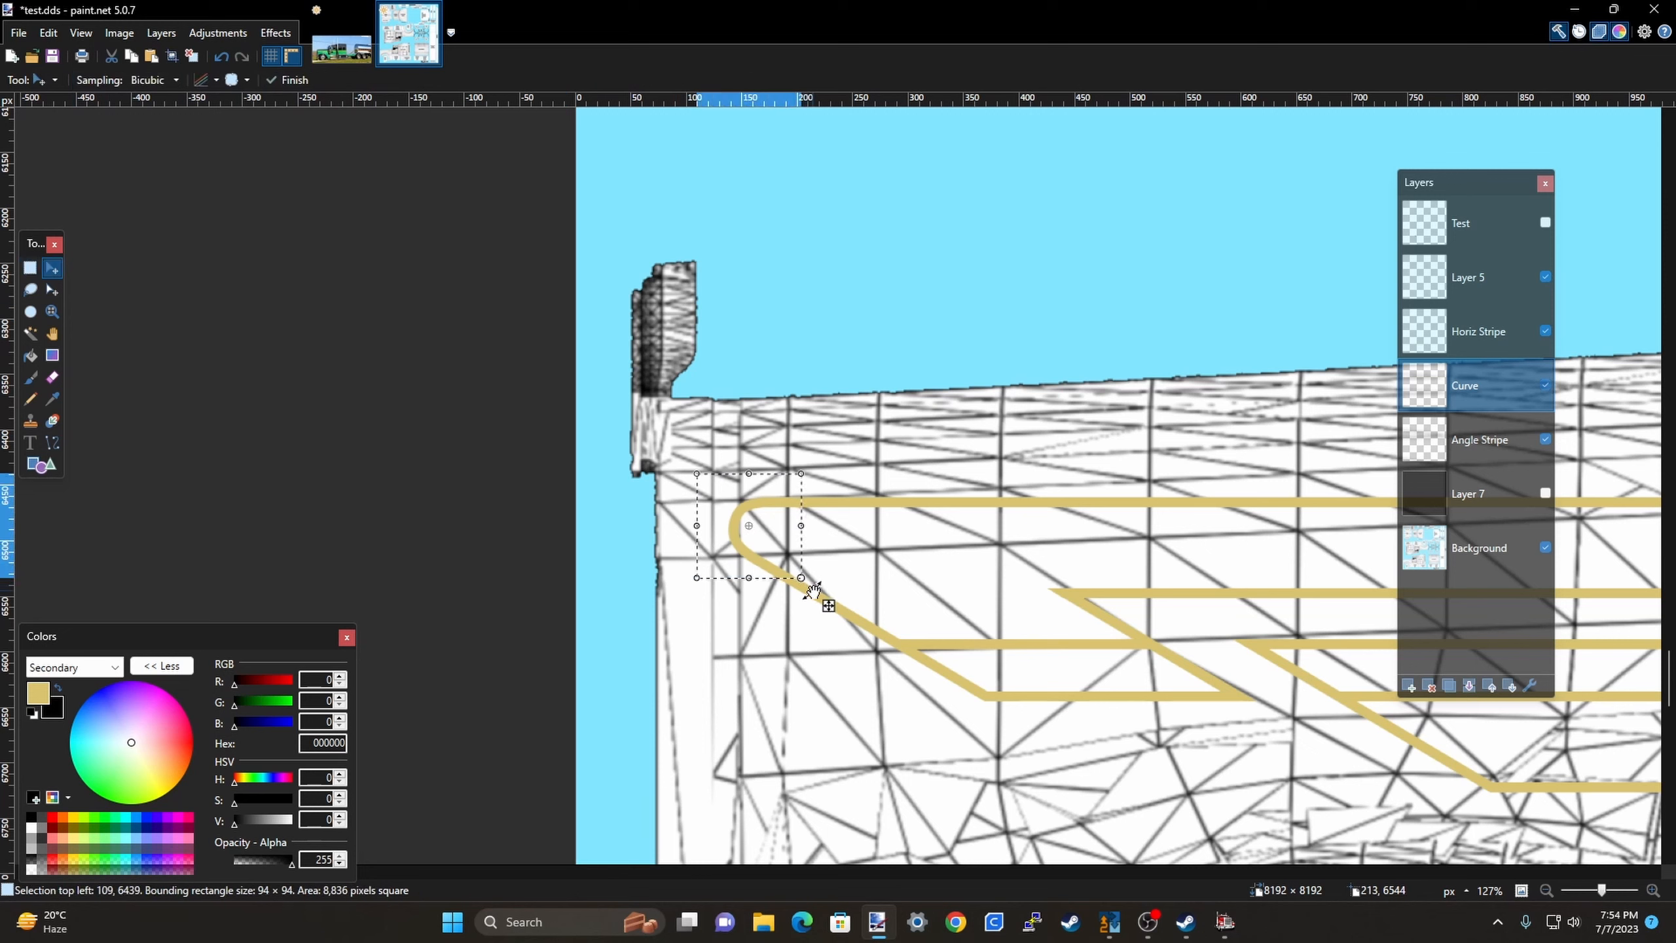
left_click_drag(829, 609, 1422, 760)
scroll(1422, 760, "down", 1)
scroll(1093, 672, "up", 3)
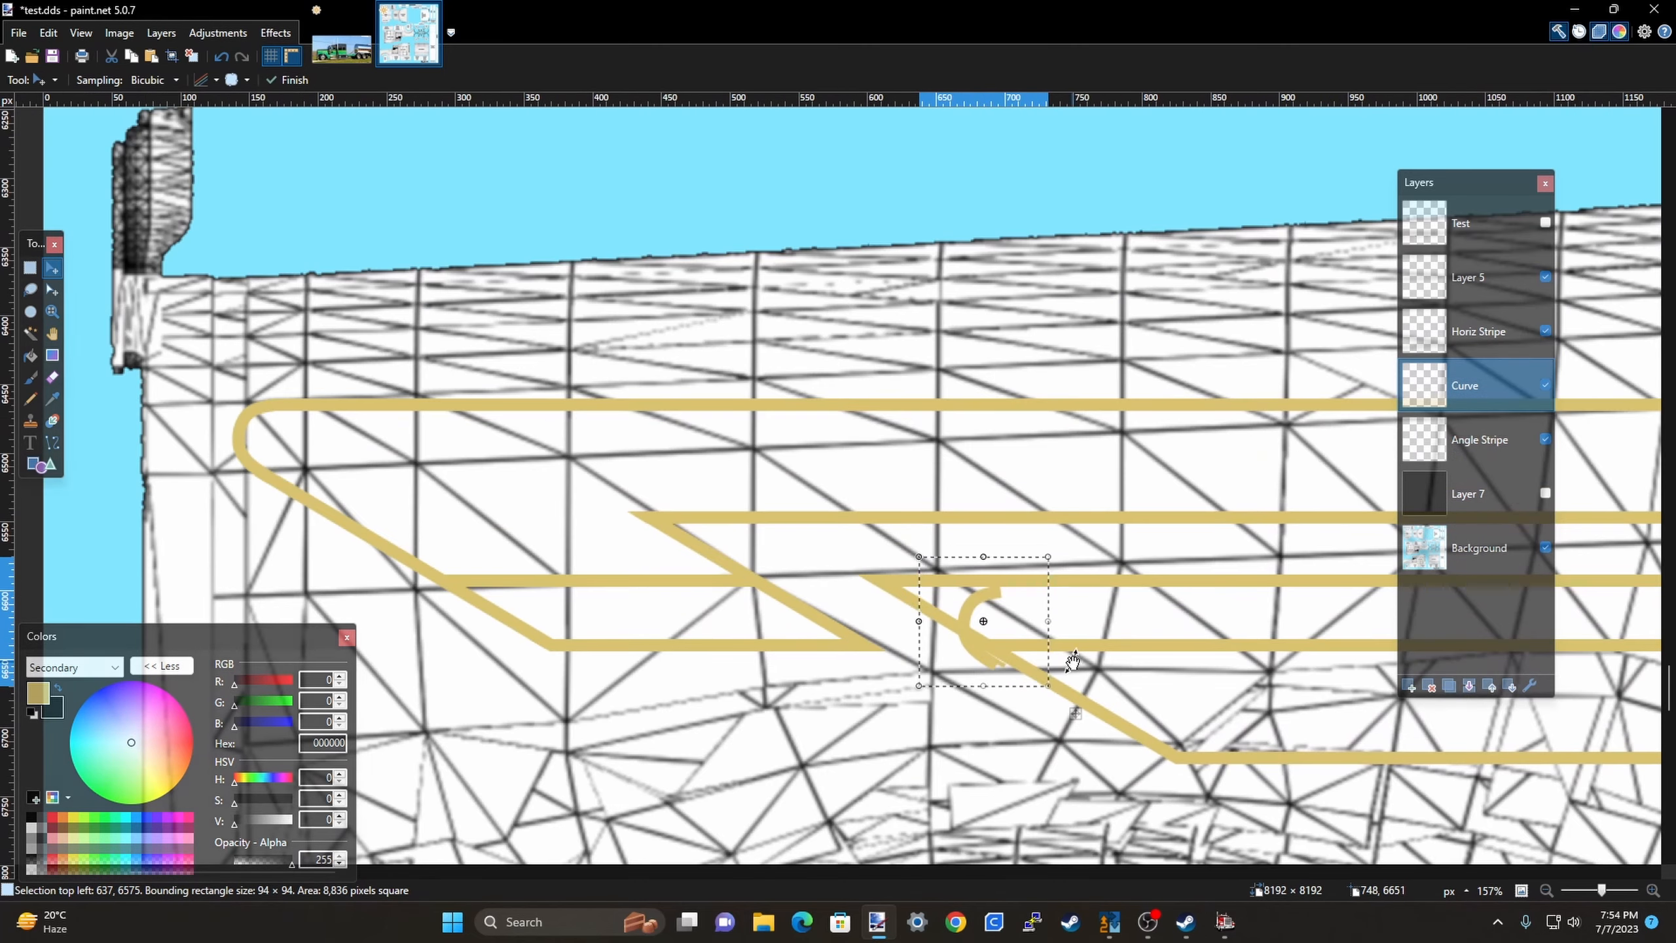
left_click_drag(1086, 714, 1193, 768)
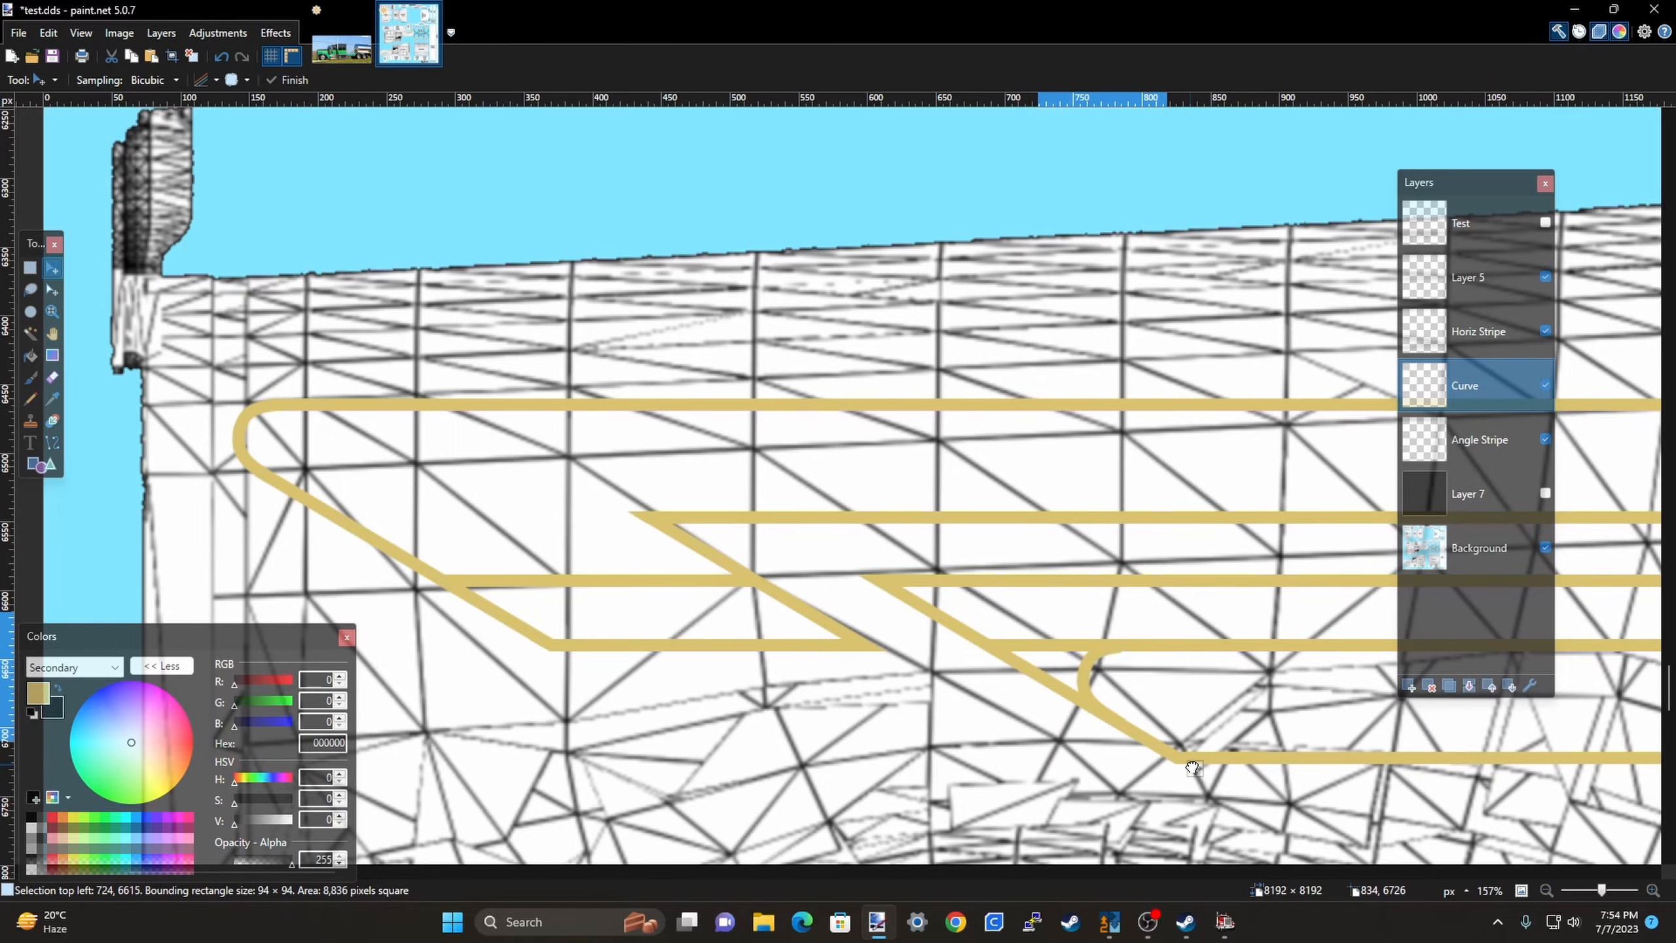
Nudge the copied curve into line with the fourth horizontal stripe and the third angled line, and deselect it.
scroll(1160, 768, "down", 2)
scroll(1121, 739, "up", 8)
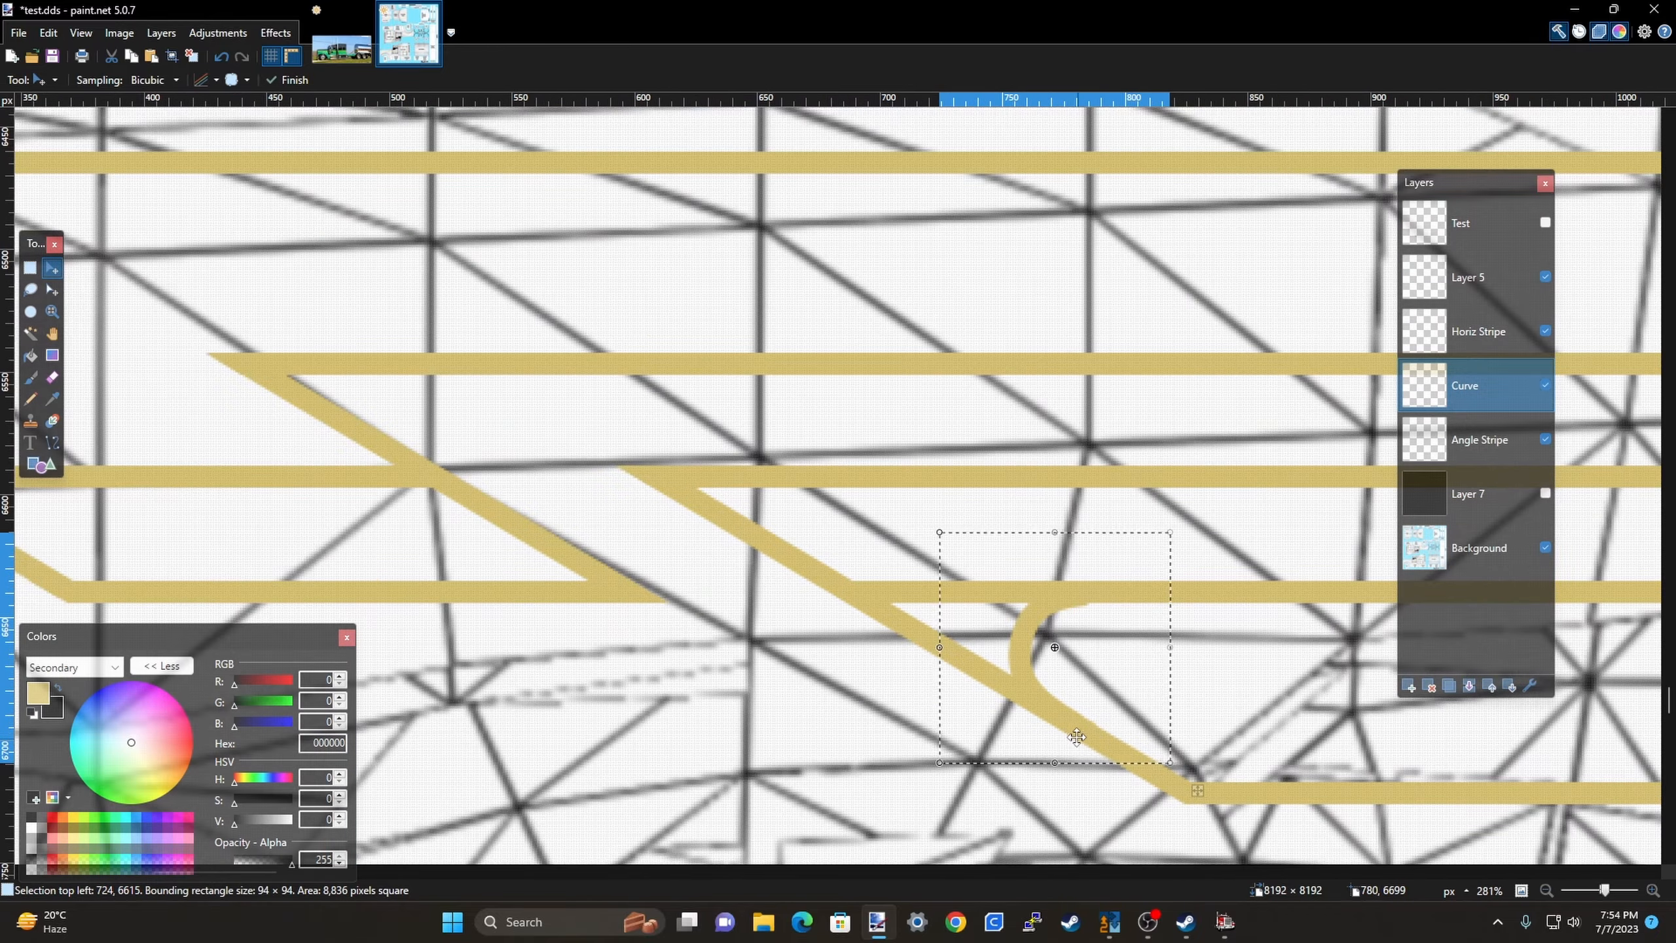
left_click_drag(1059, 571, 1040, 565)
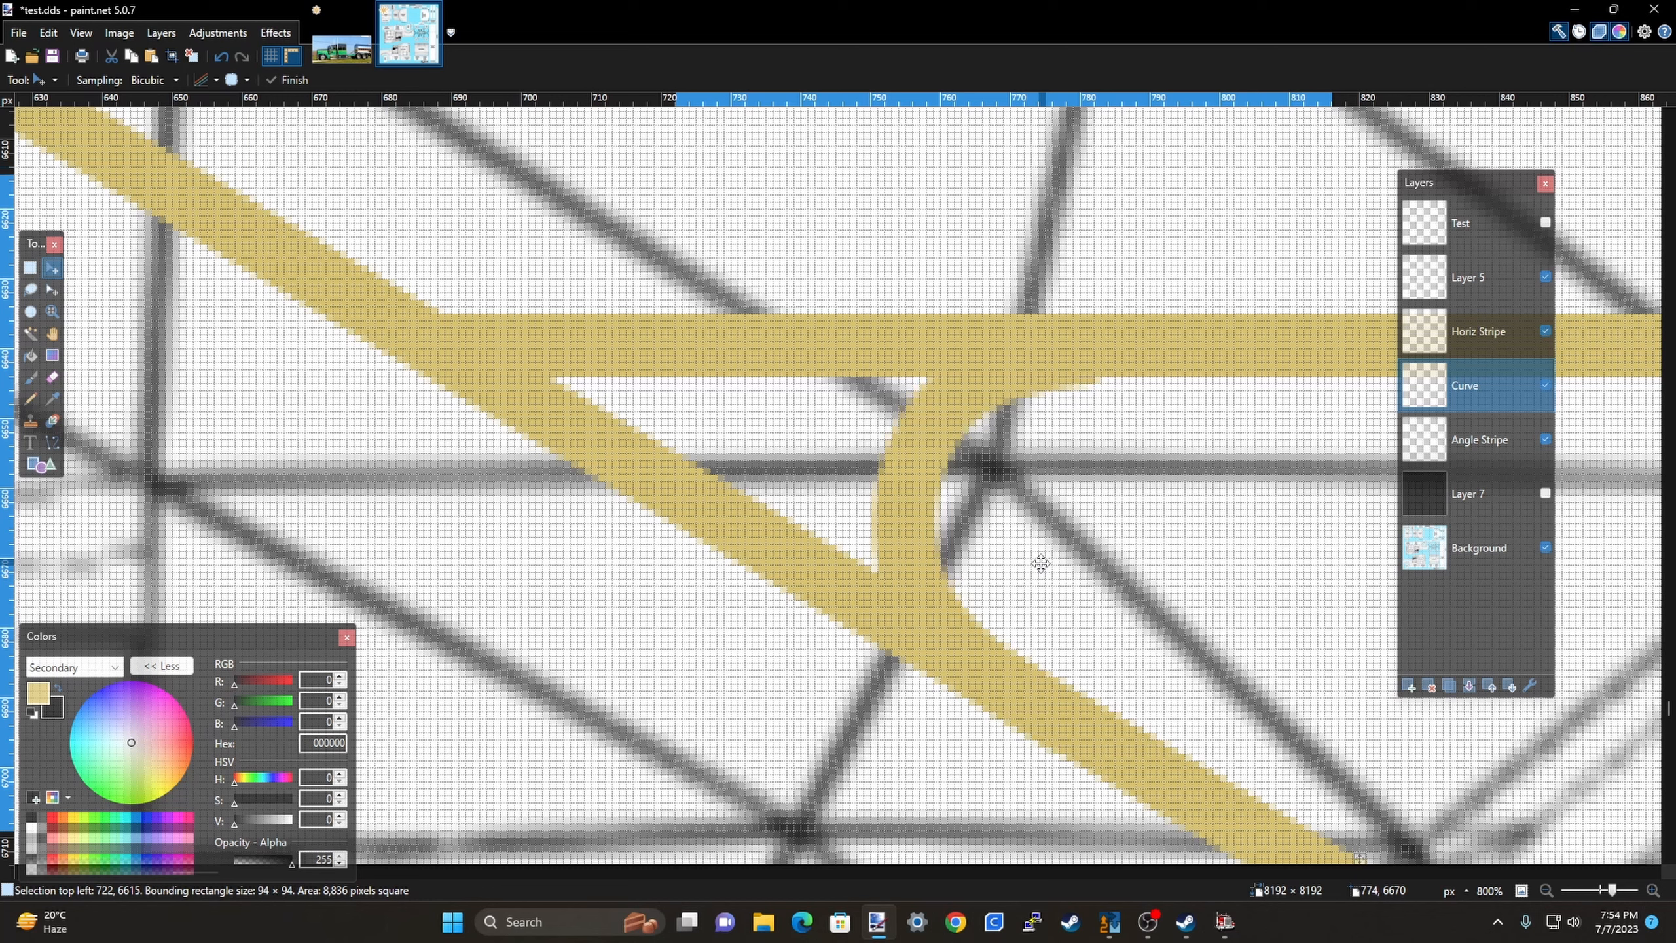
left_click_drag(1039, 563, 1032, 561)
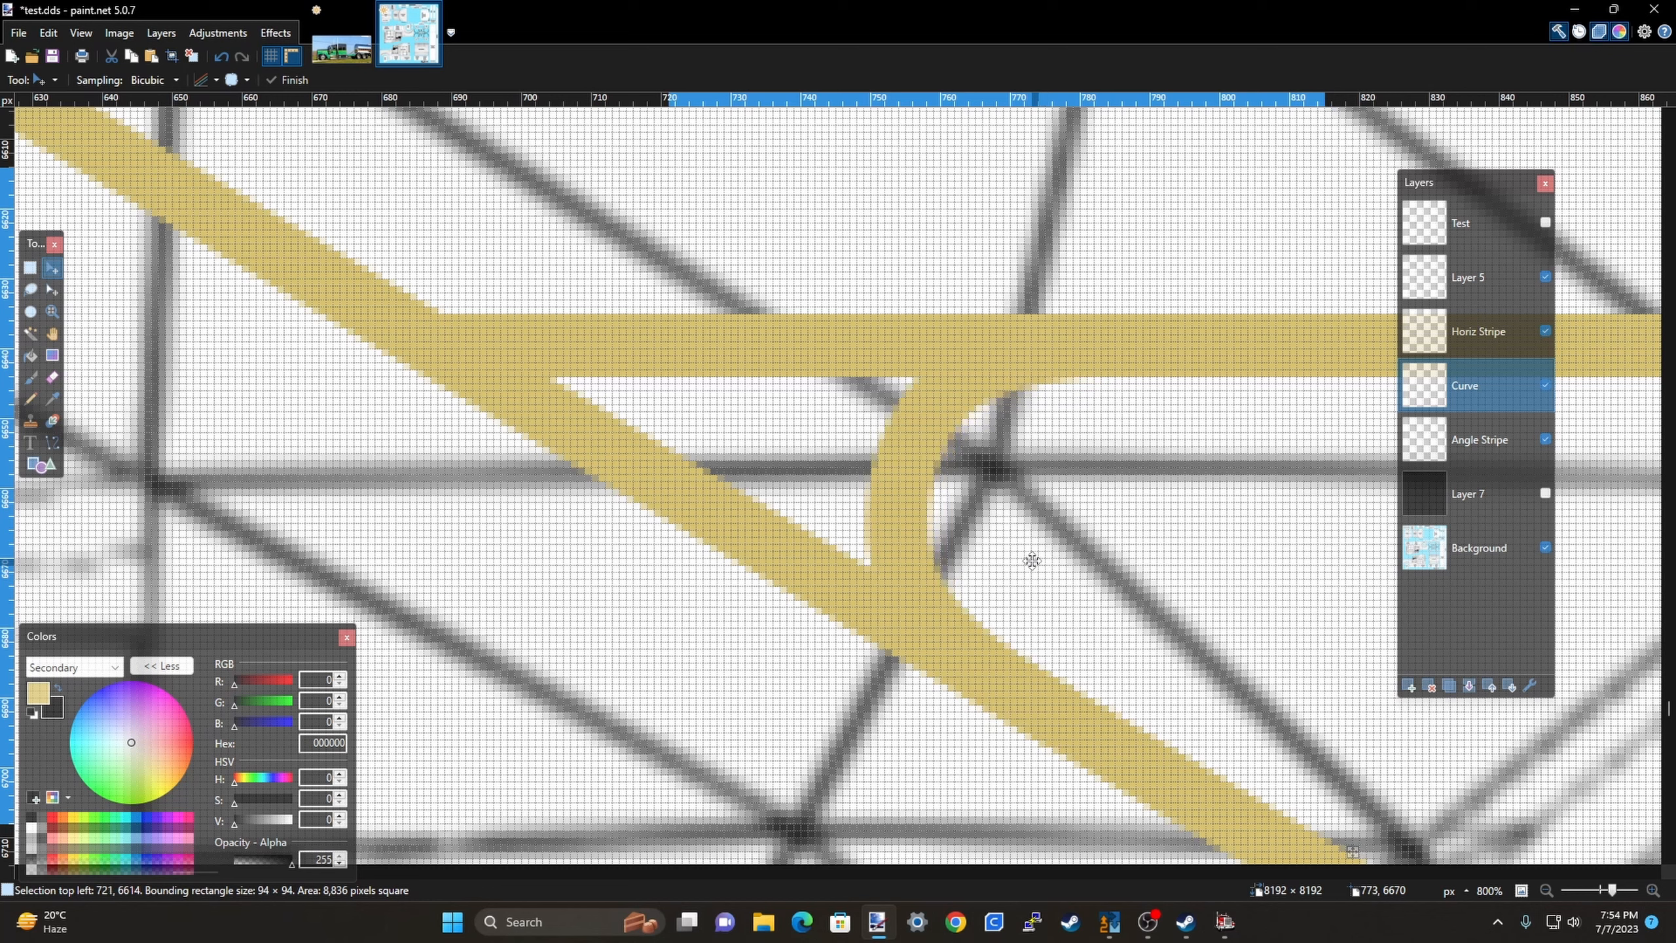
scroll(1124, 741, "down", 3)
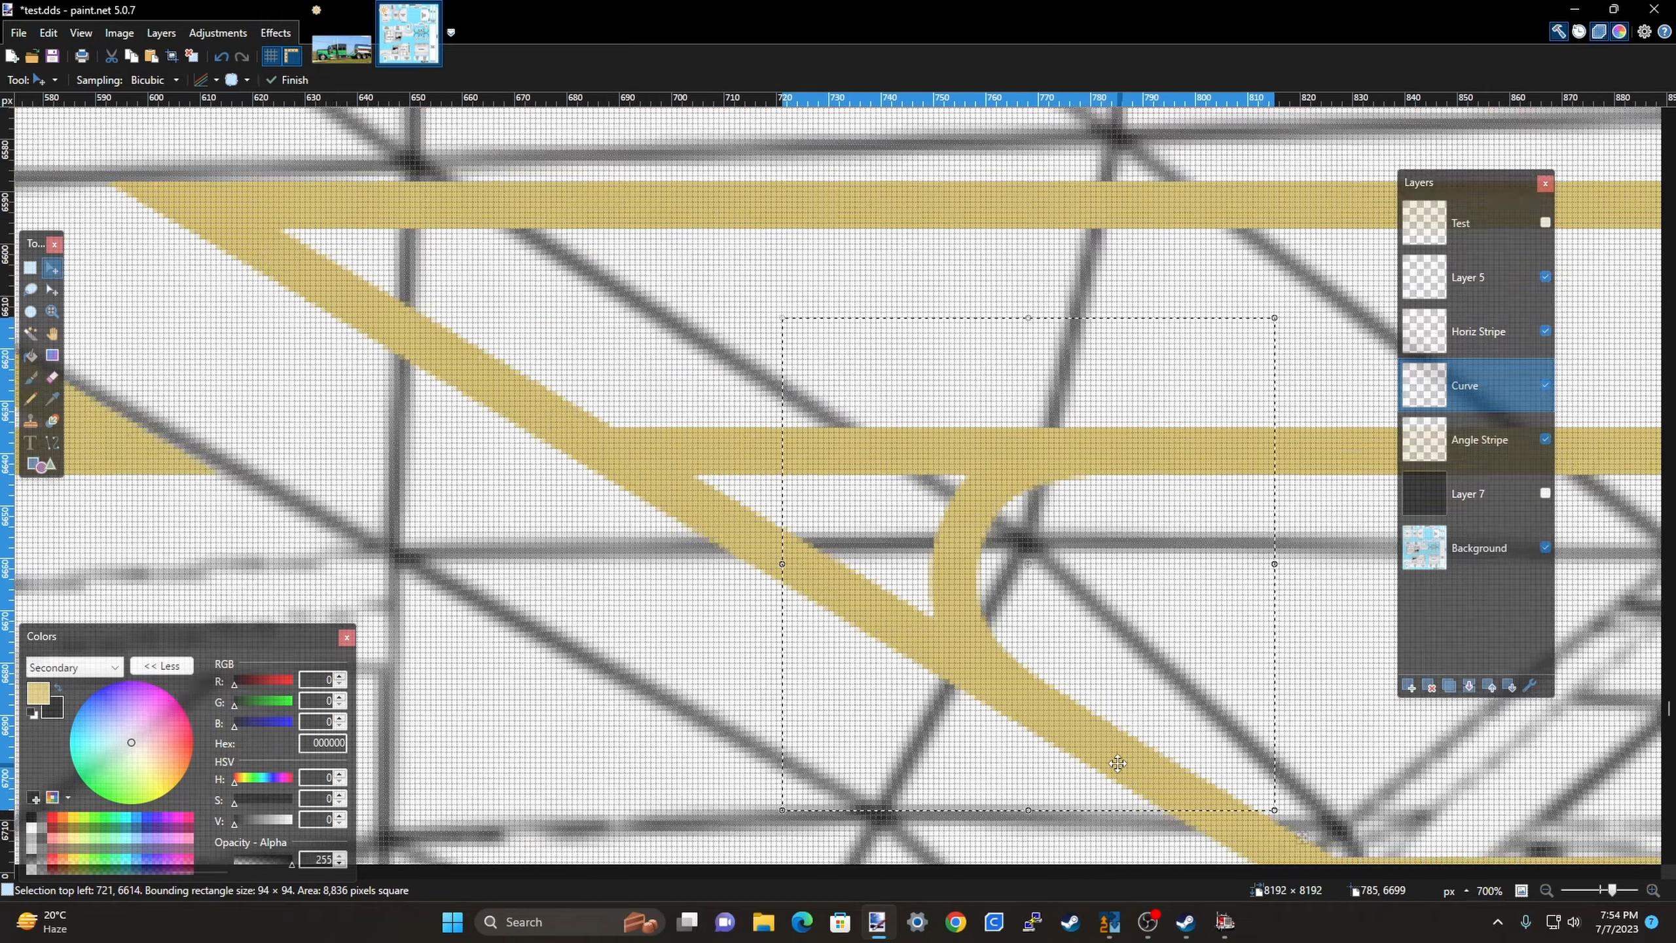
key("ctrl+d")
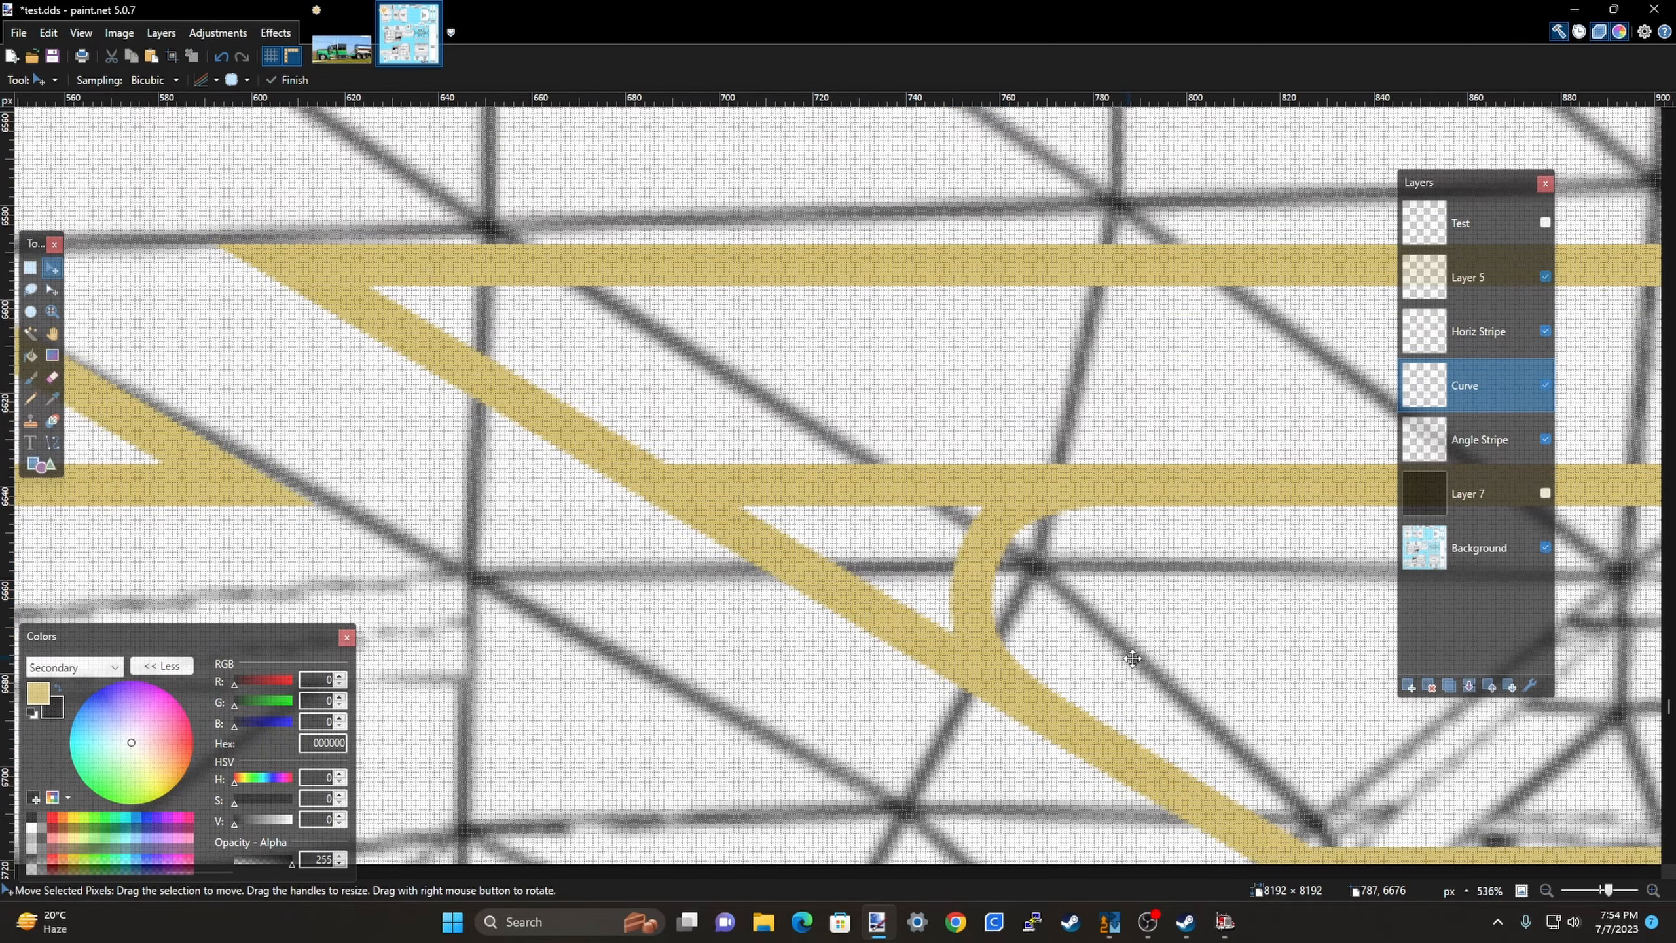
On the Horiz Stripe layer, erase the part of the fourth stripe overlapping the copied curve's outer edge with Lasso Select.
scroll(1196, 614, "down", 2)
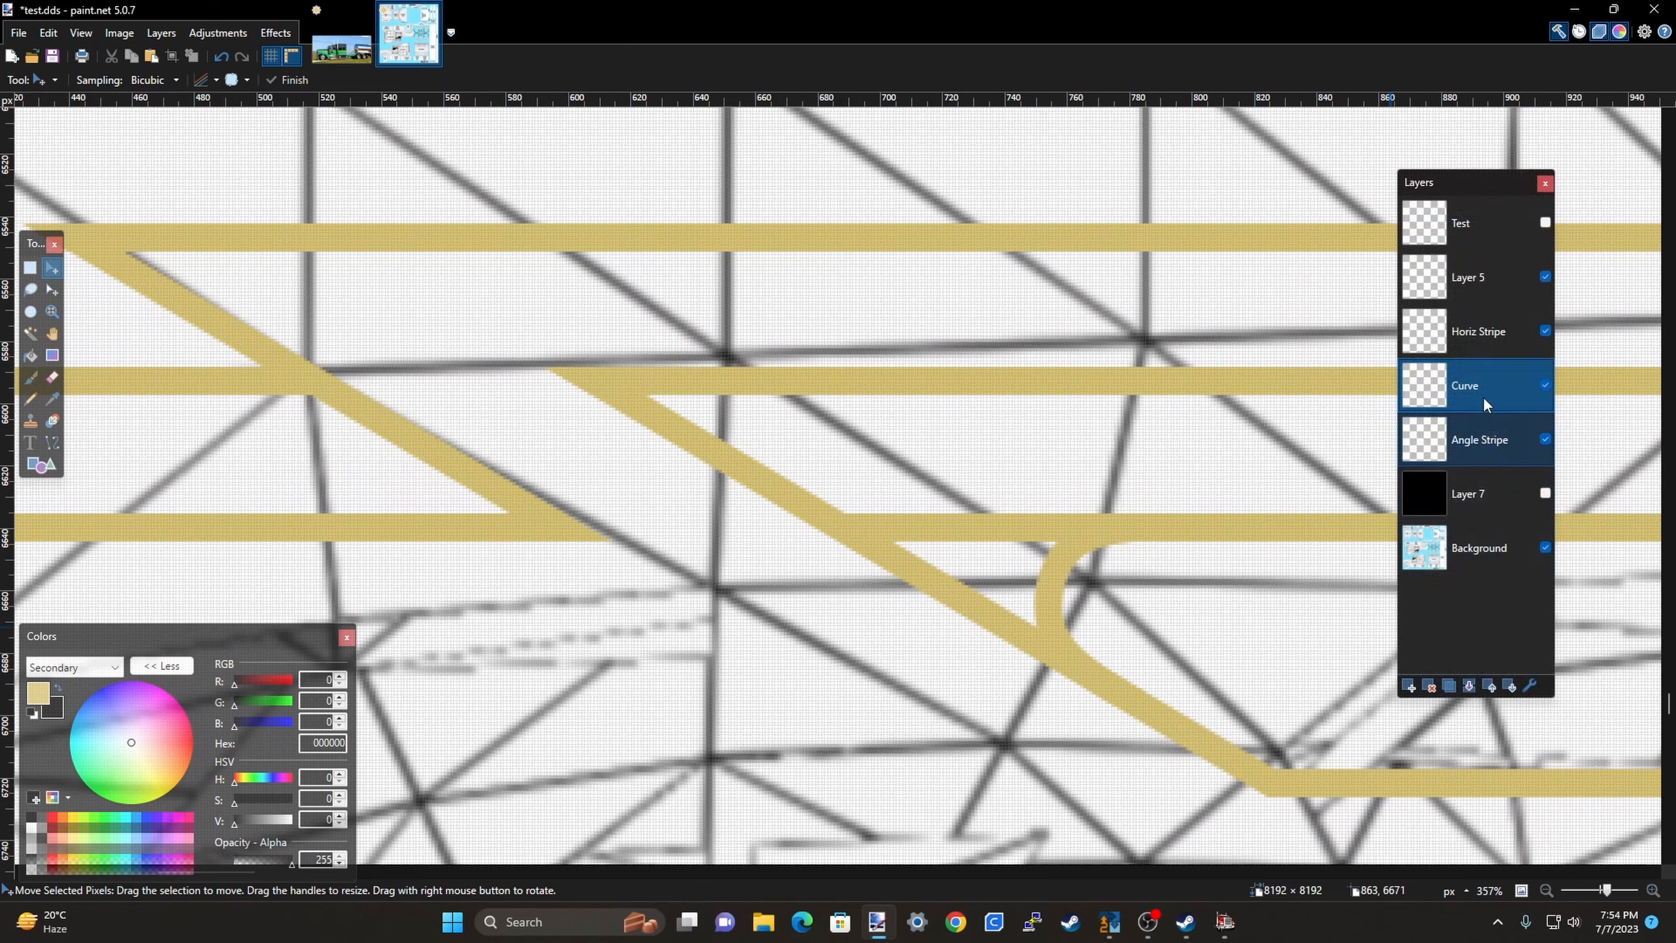
left_click(1477, 337)
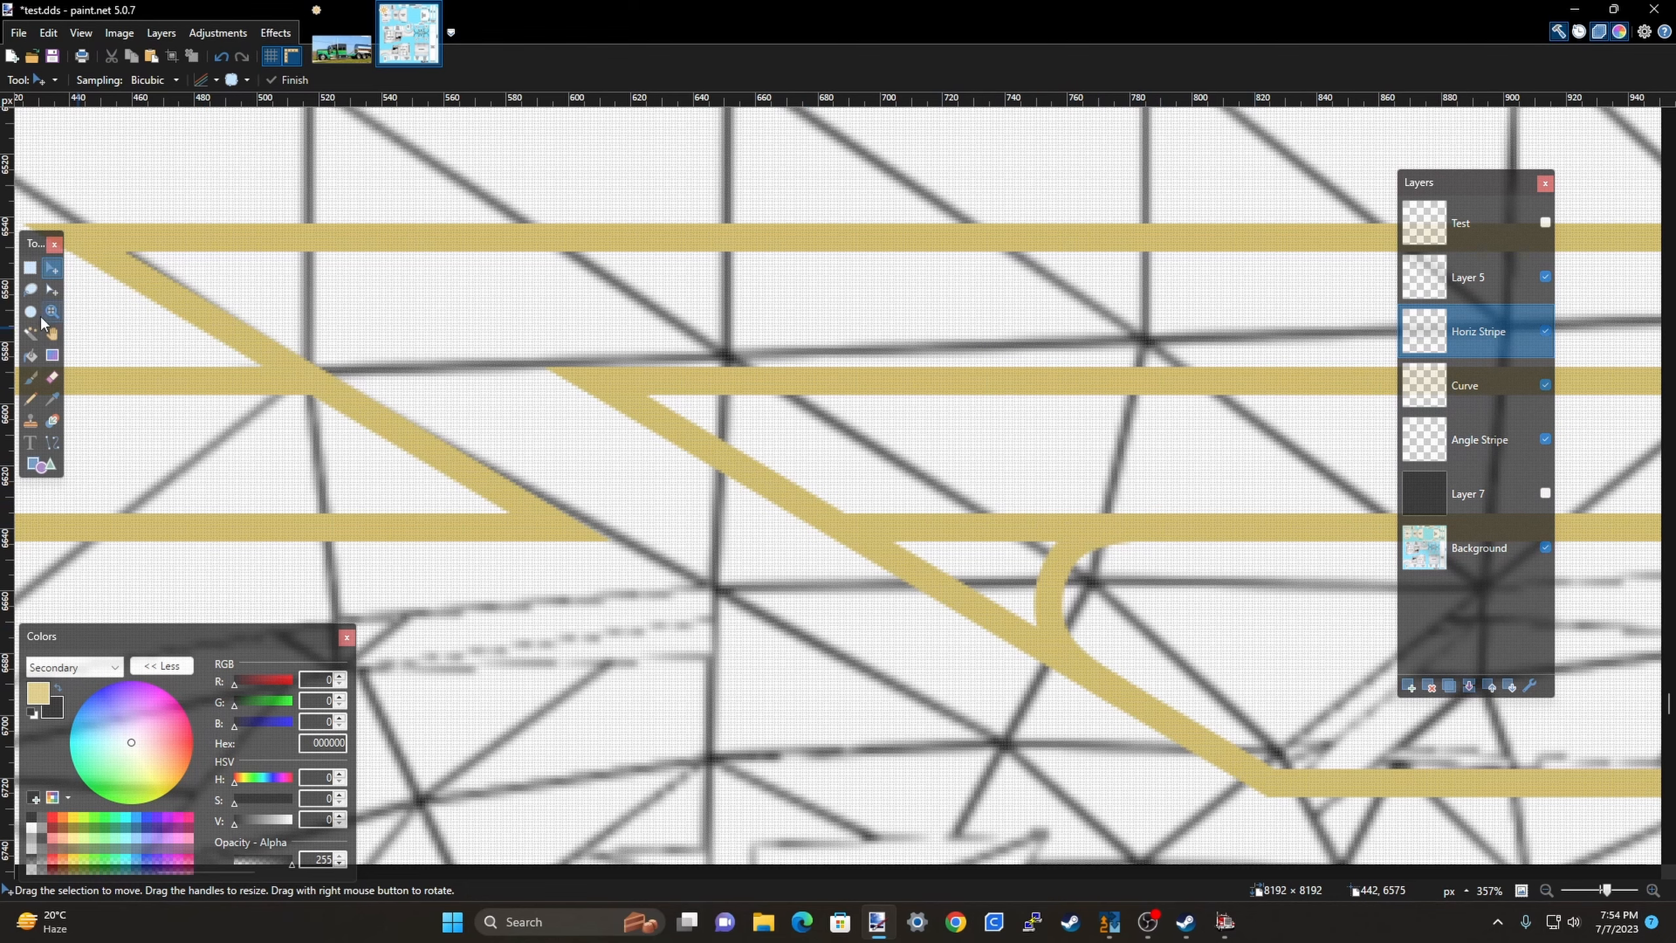
left_click(30, 288)
scroll(1150, 597, "up", 3, "ctrl")
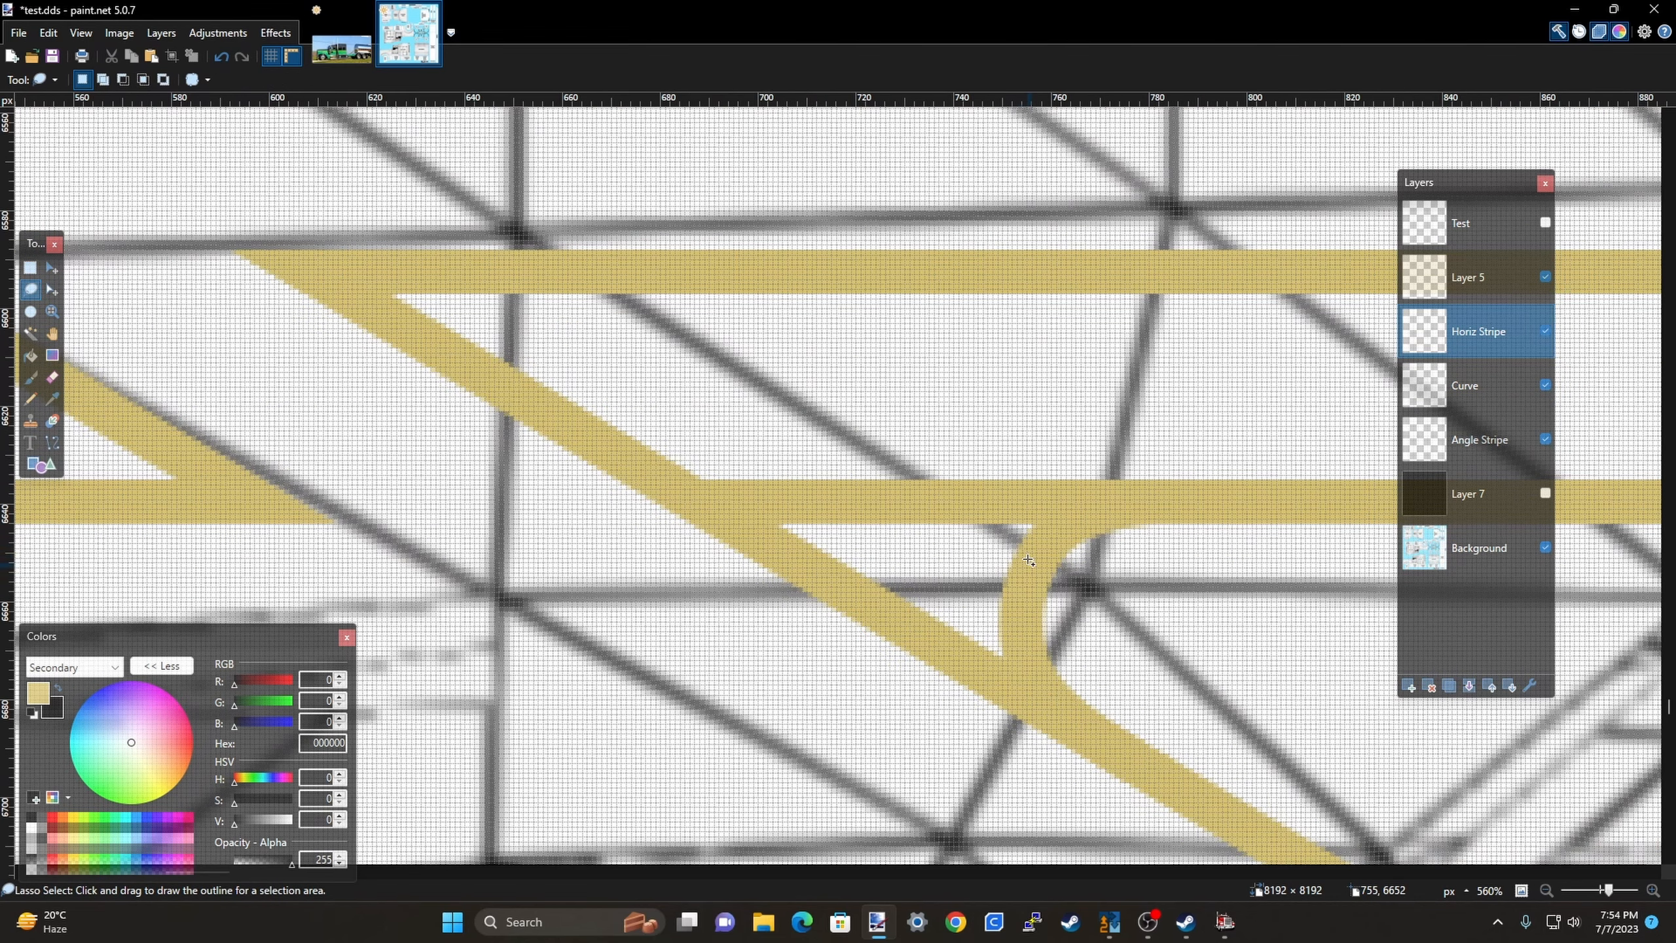
mouse_move(1045, 543)
left_mouse_down()
mouse_move(1112, 495)
mouse_move(1084, 461)
mouse_move(937, 457)
left_mouse_up()
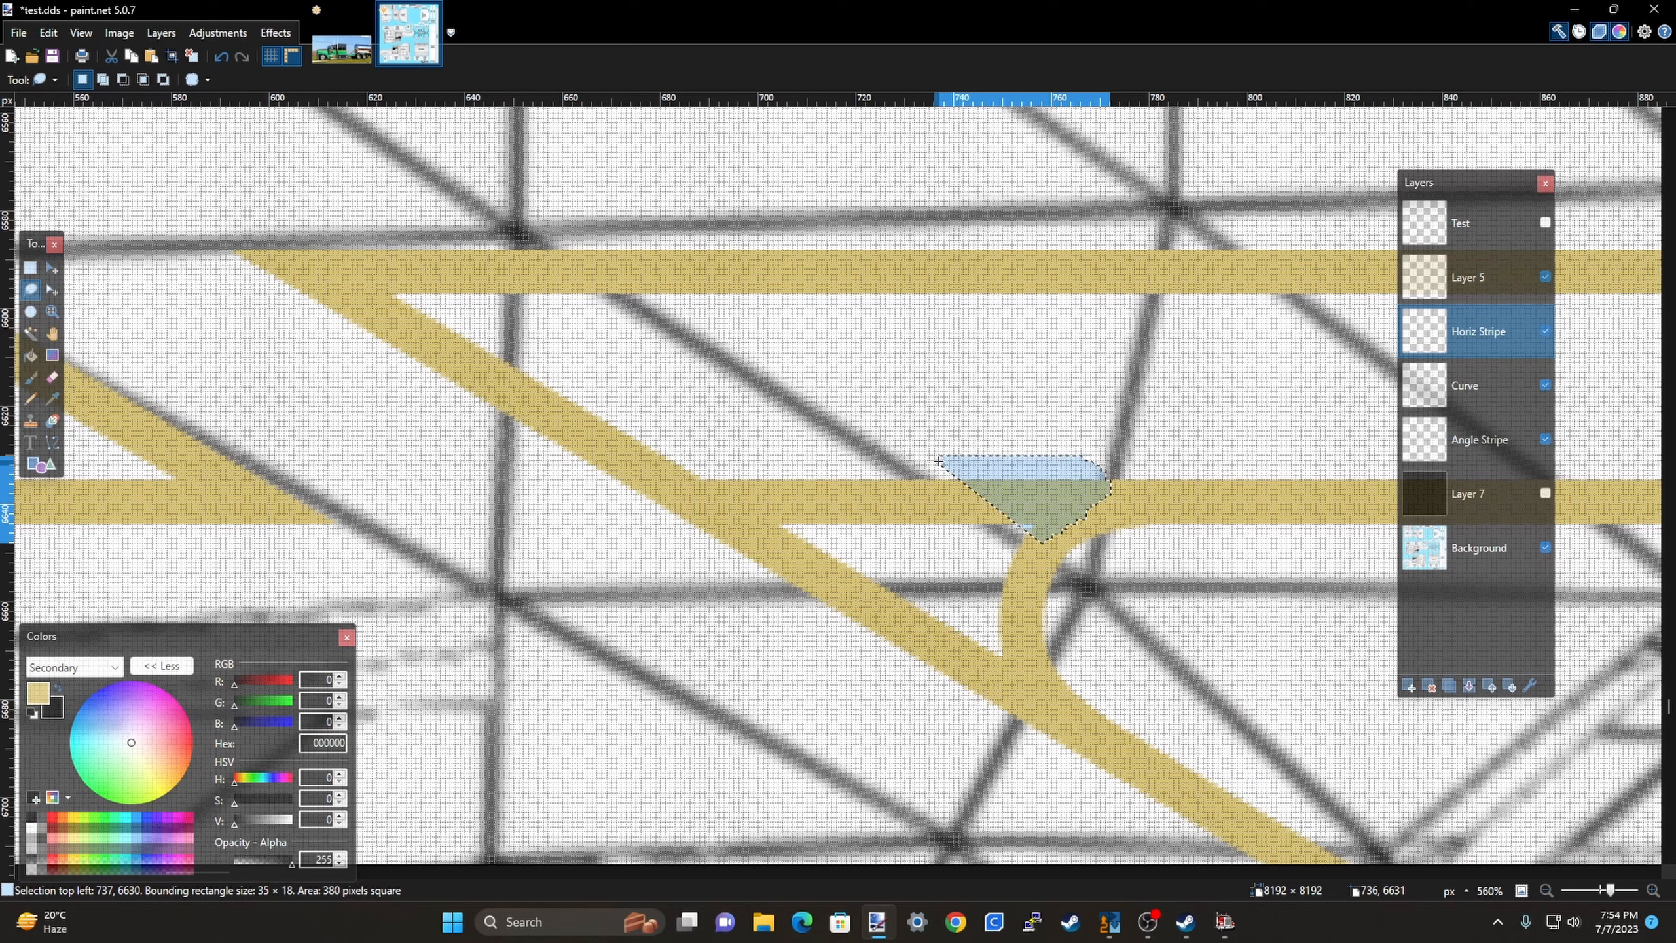
key("Delete")
mouse_move(1087, 494)
left_mouse_down()
mouse_move(1140, 485)
mouse_move(1115, 466)
left_mouse_up()
key("Delete")
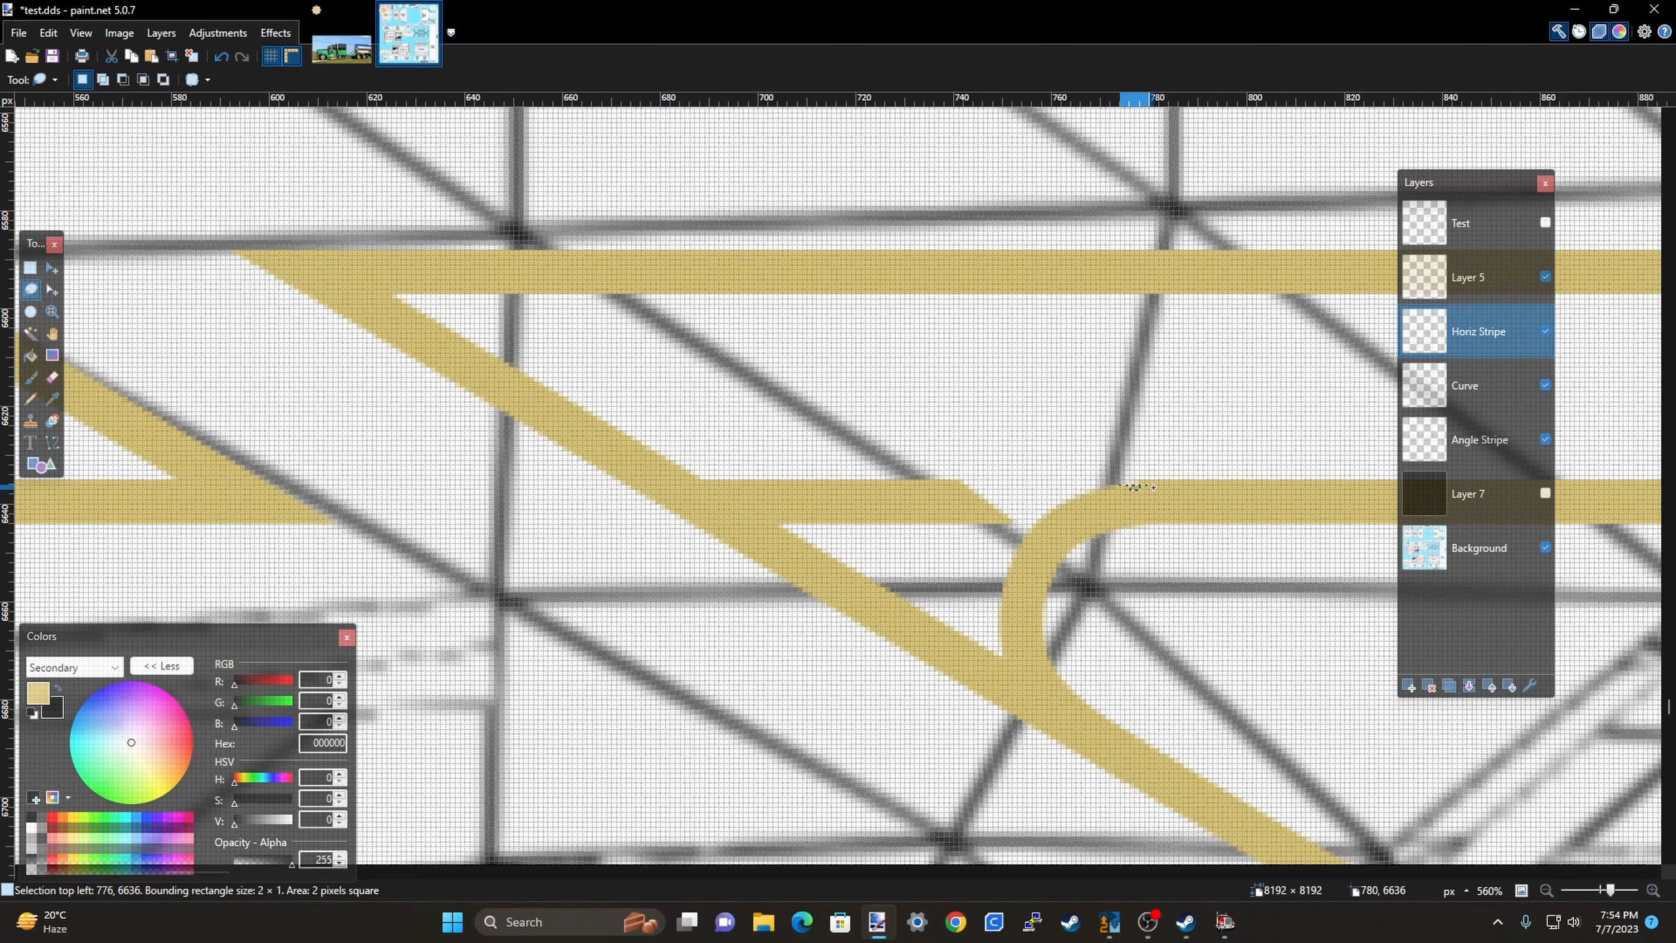
Erase the leftover fourth-stripe stub between the third angled line and the copied curve with Lasso Select.
scroll(1153, 499, "down", 5)
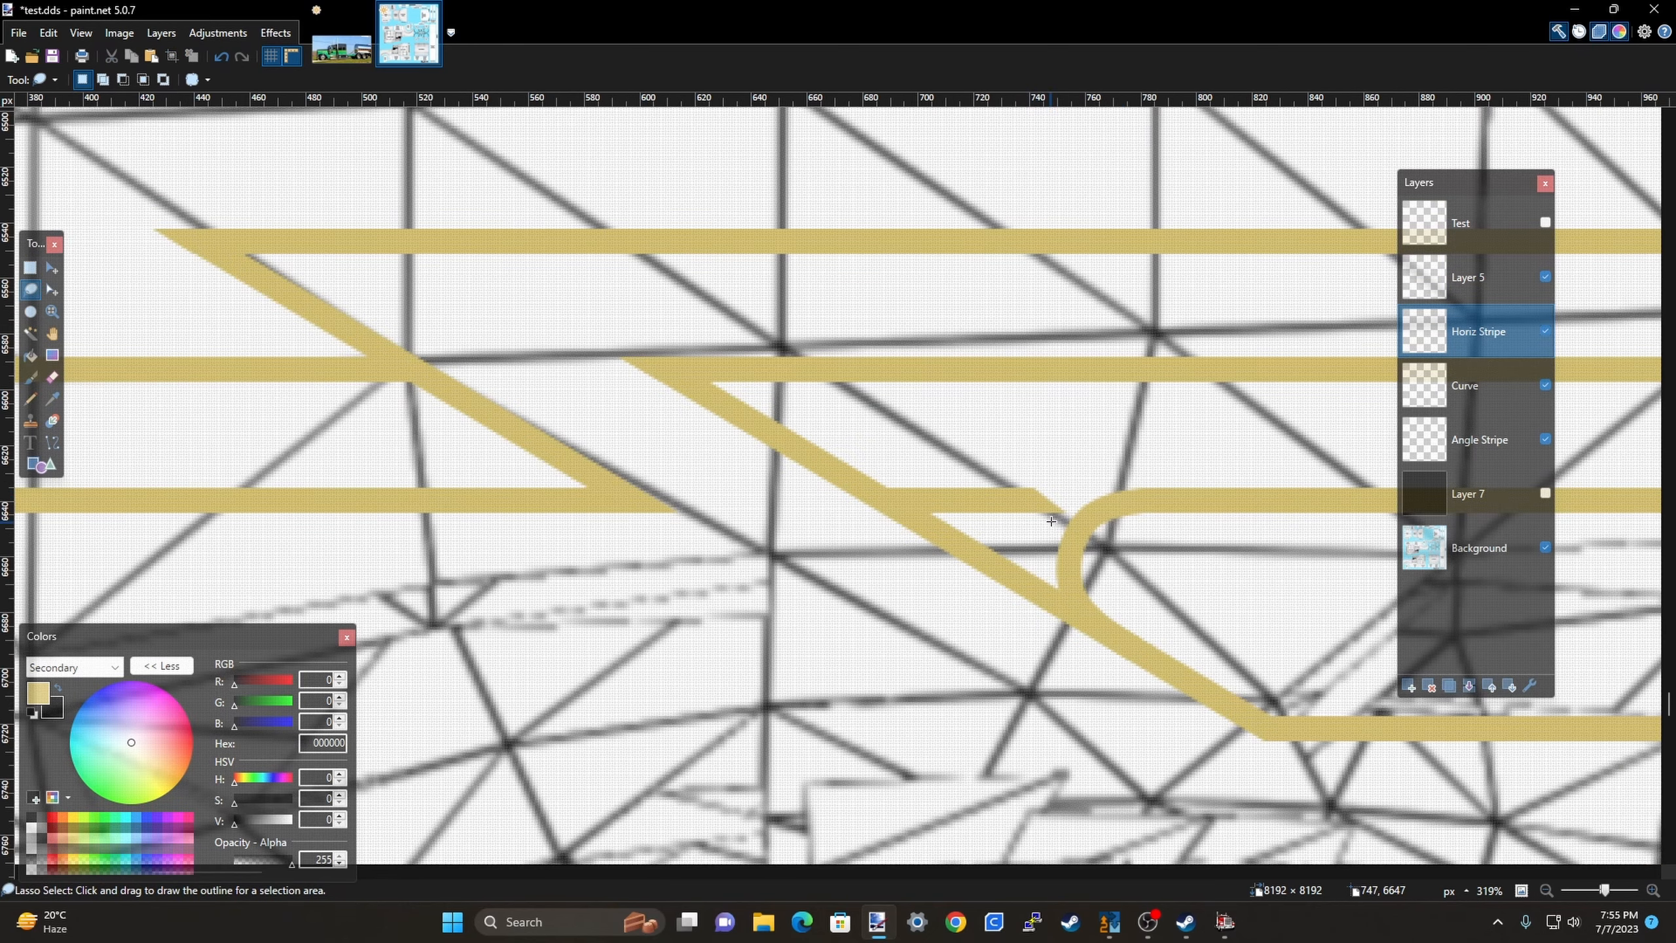
mouse_move(1072, 516)
left_mouse_down()
mouse_move(976, 460)
mouse_move(810, 481)
mouse_move(846, 554)
left_mouse_up()
key("Delete")
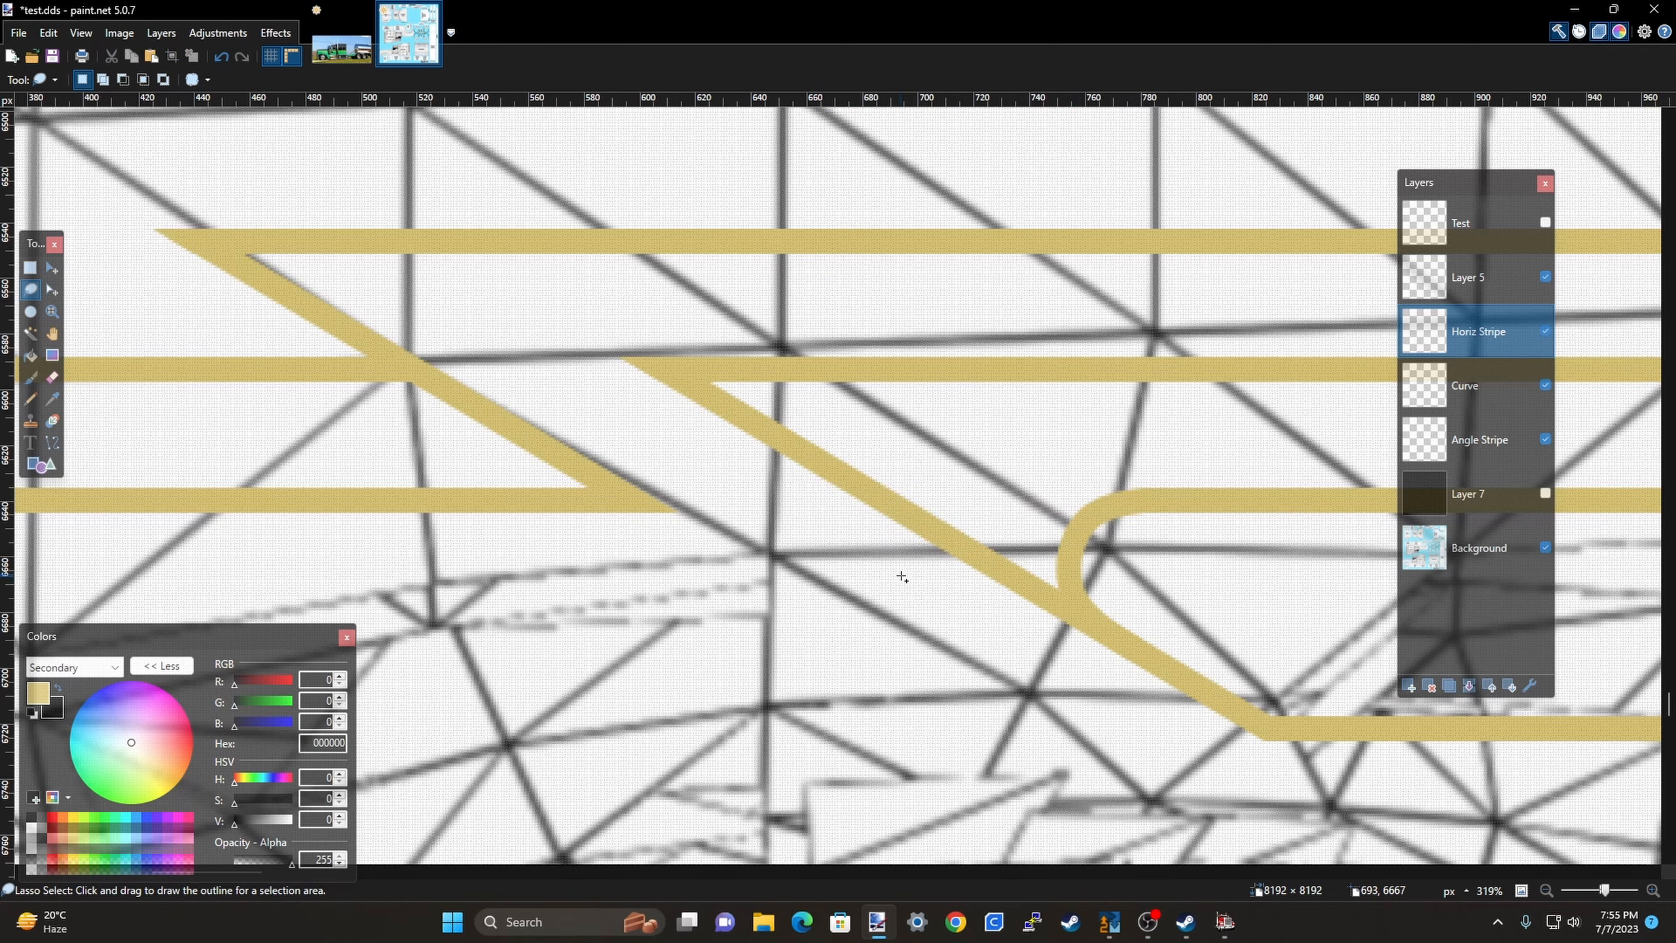
Compare the gold outline with the reference truck in Idea.jpg, and examine its front end against the black Layer 7.
scroll(902, 577, "down", 10)
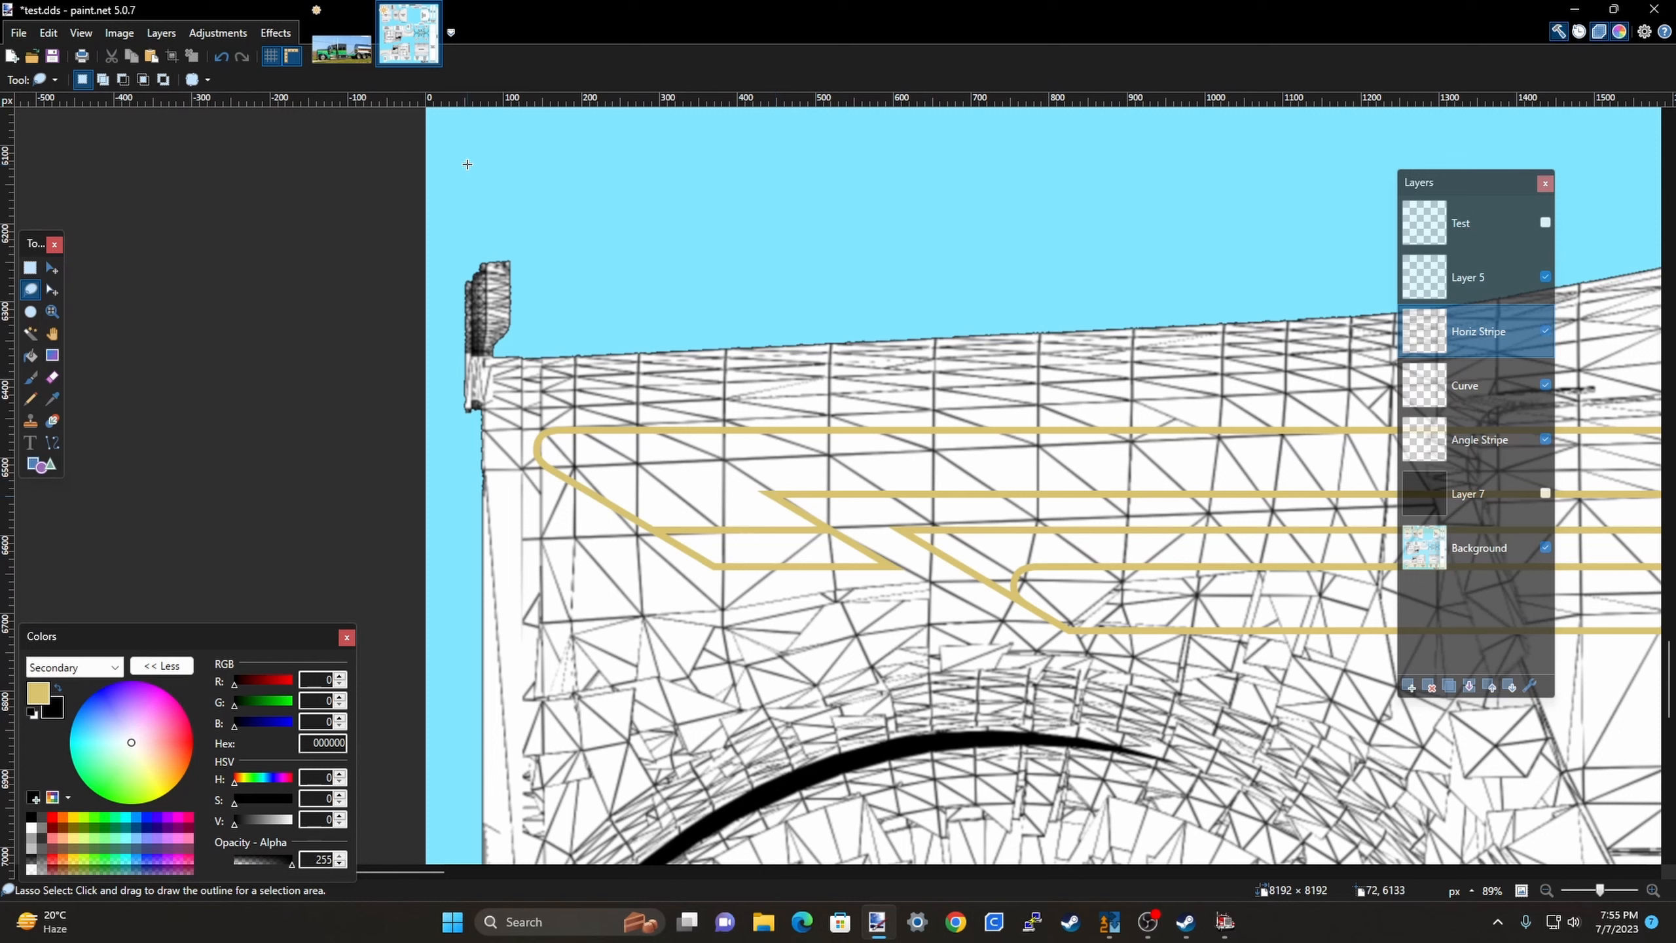
left_click(341, 50)
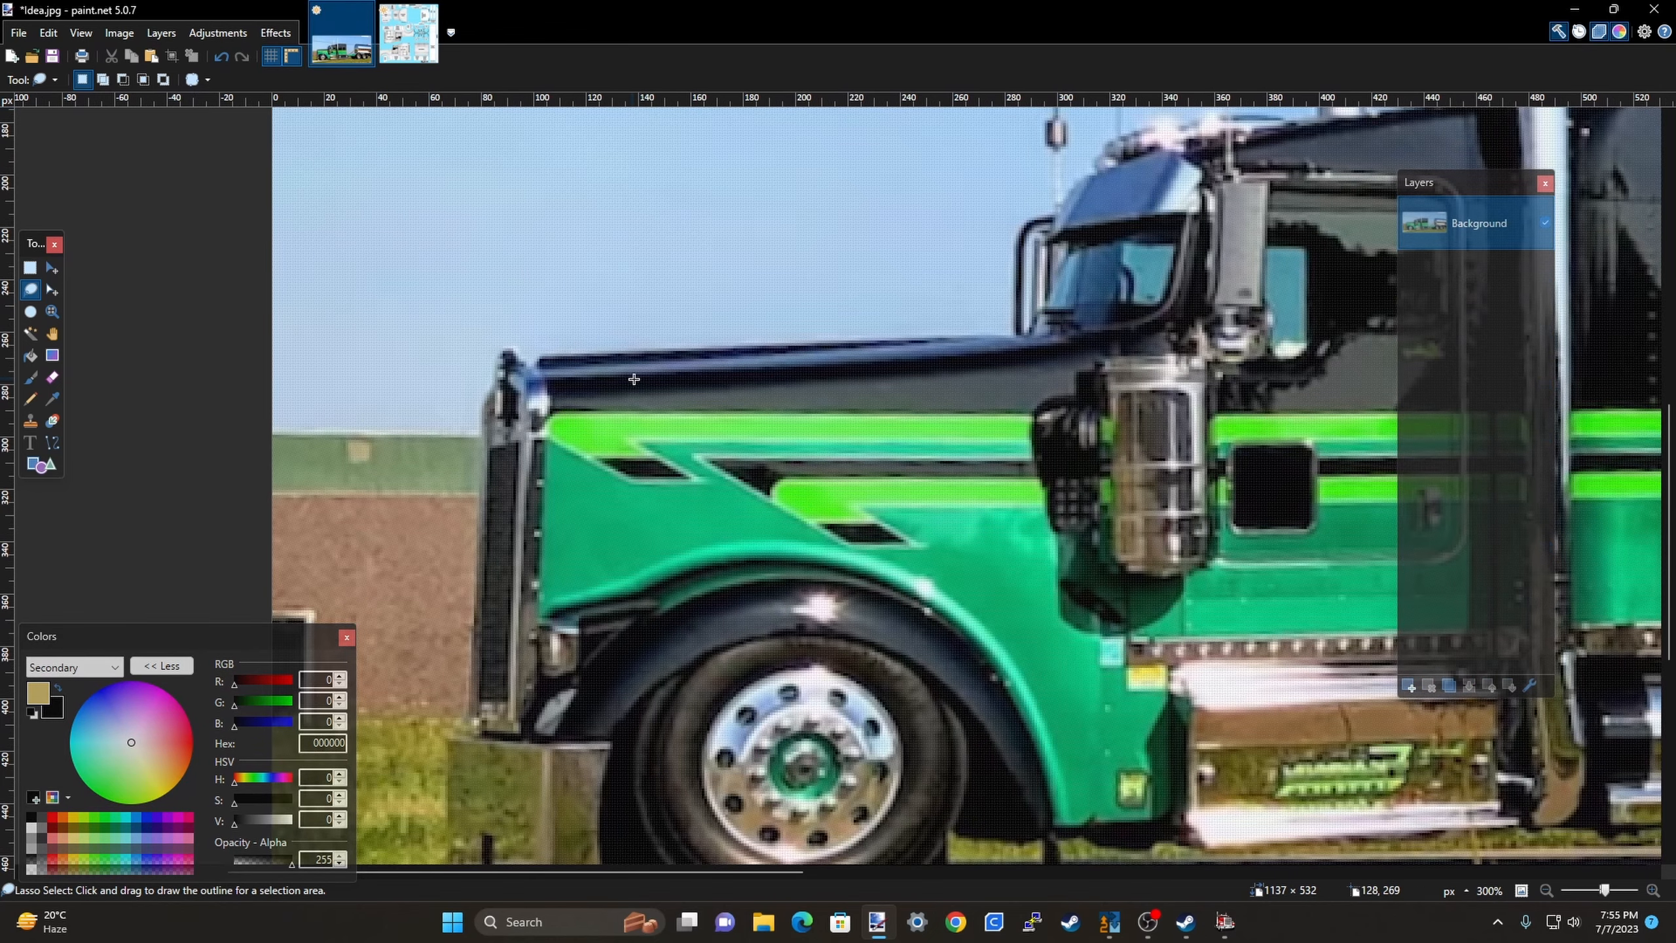
left_click(409, 33)
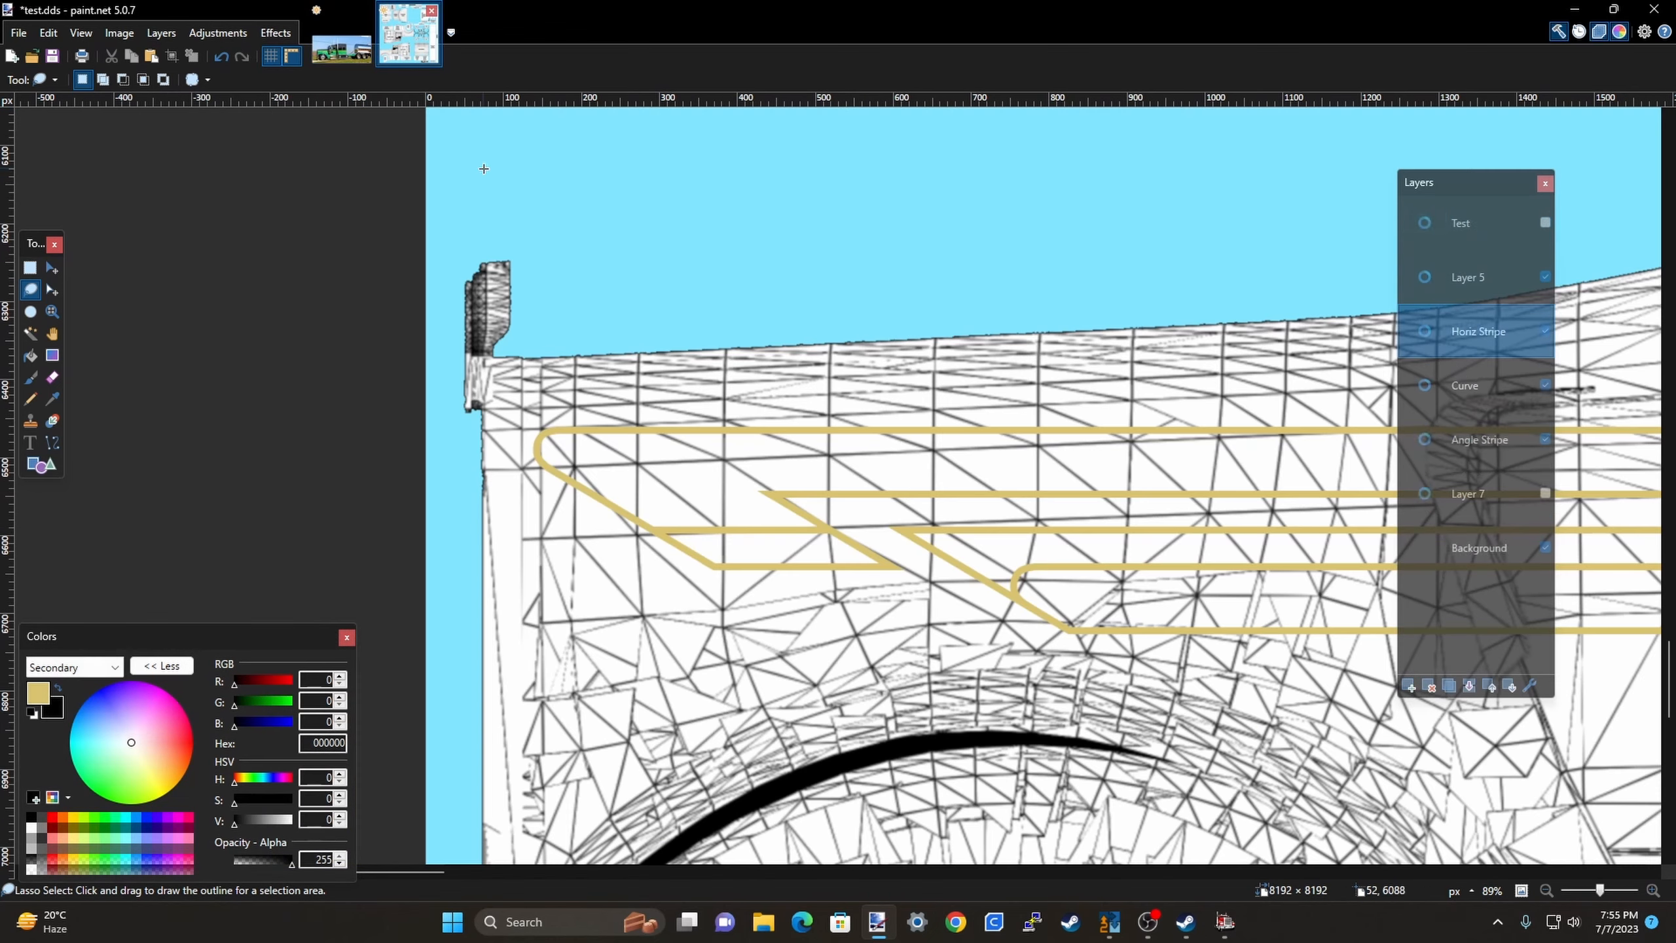
left_click(1544, 493)
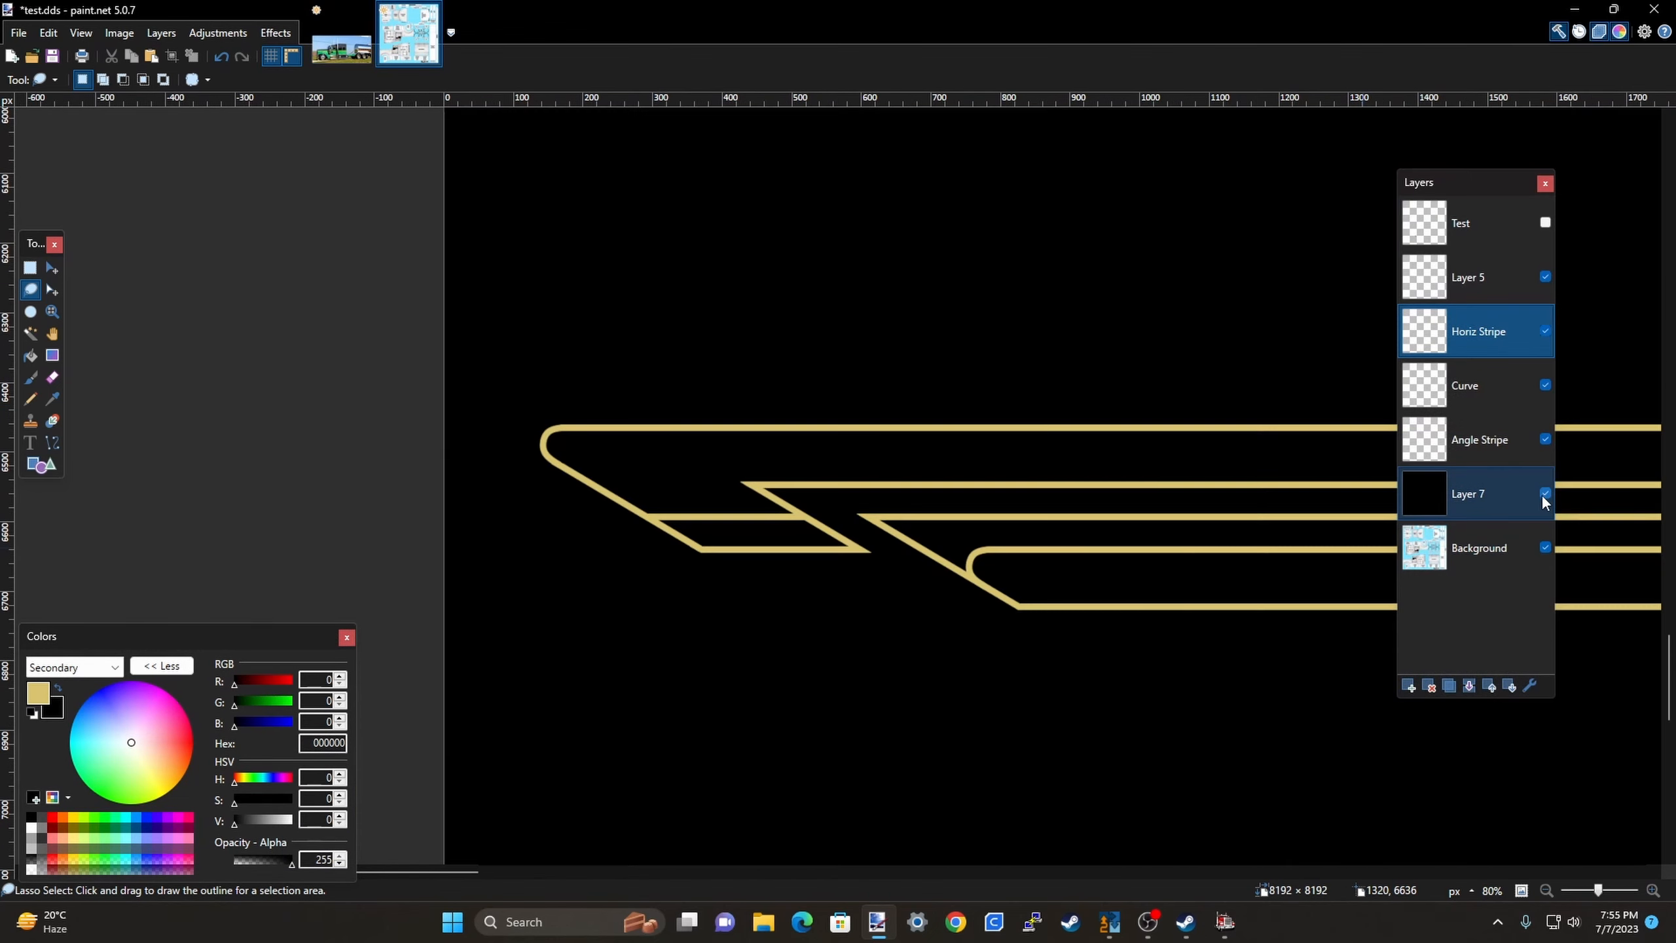
scroll(1129, 687, "down", 3)
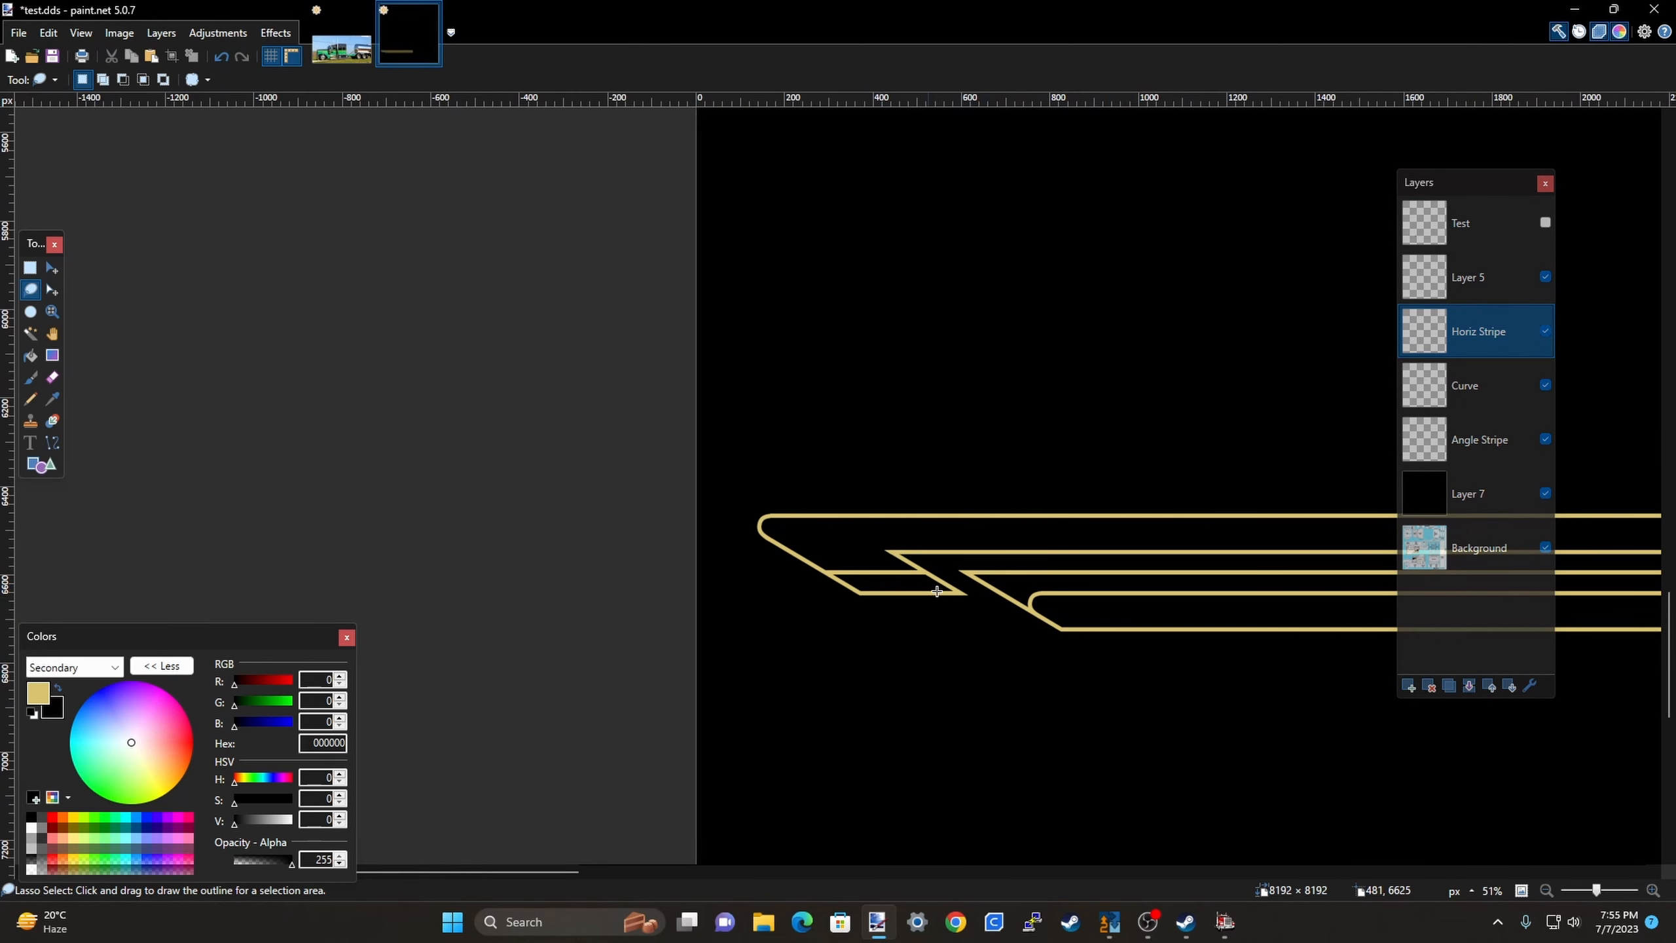
scroll(858, 604, "down", 1)
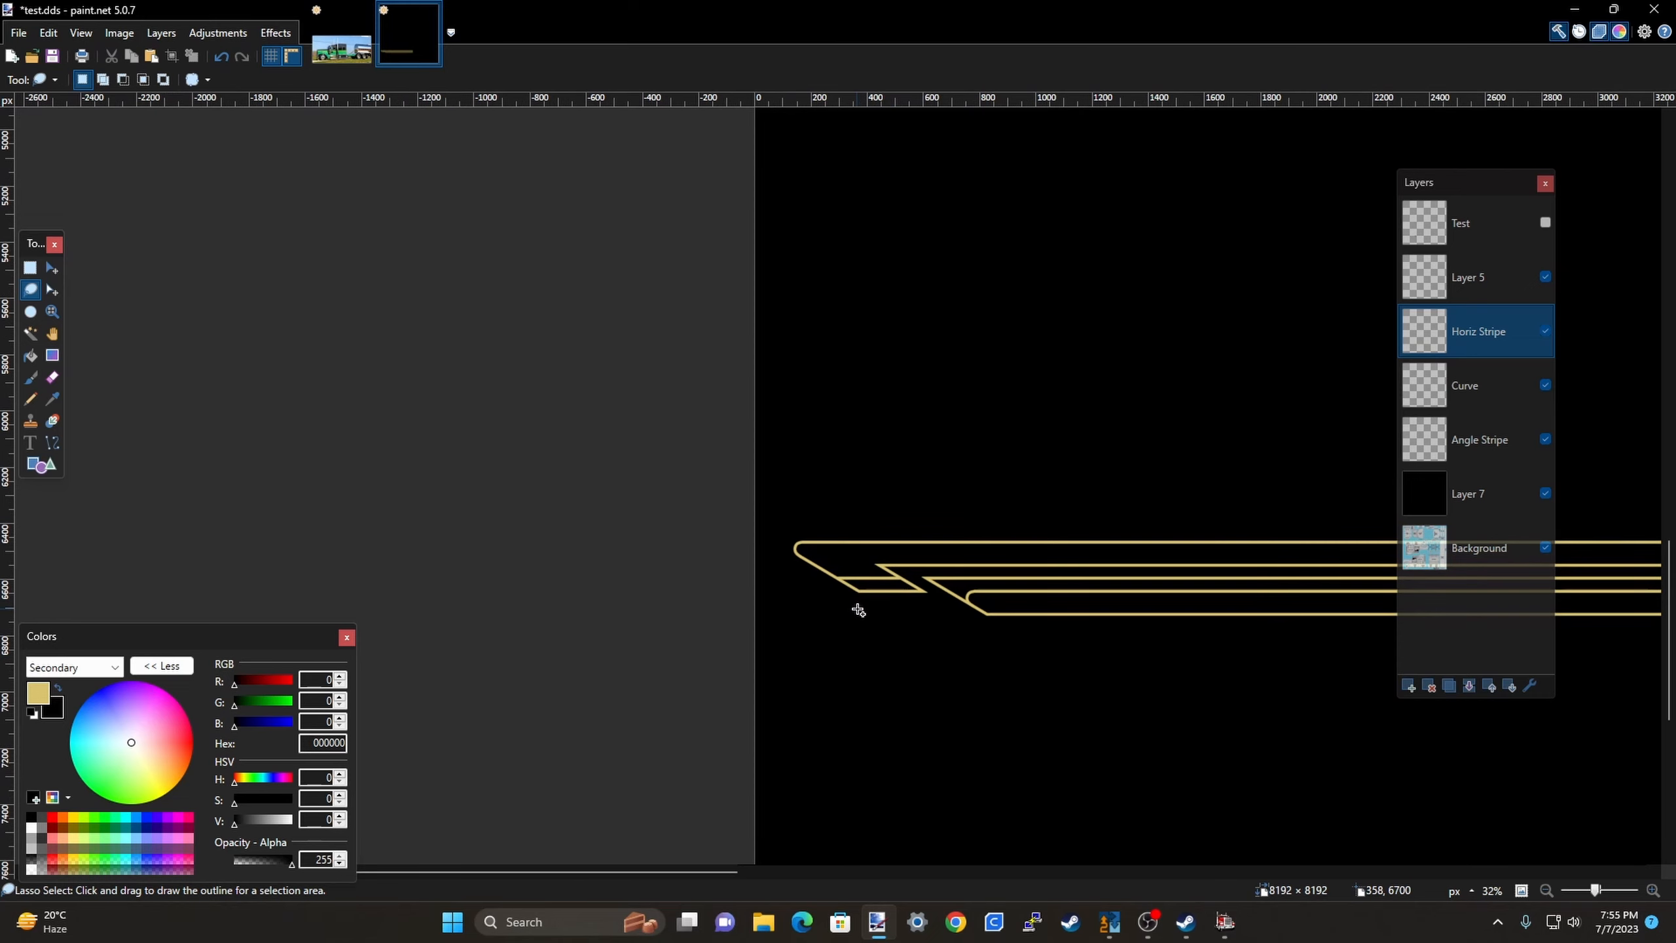
scroll(778, 626, "down", 1)
scroll(950, 631, "up", 3)
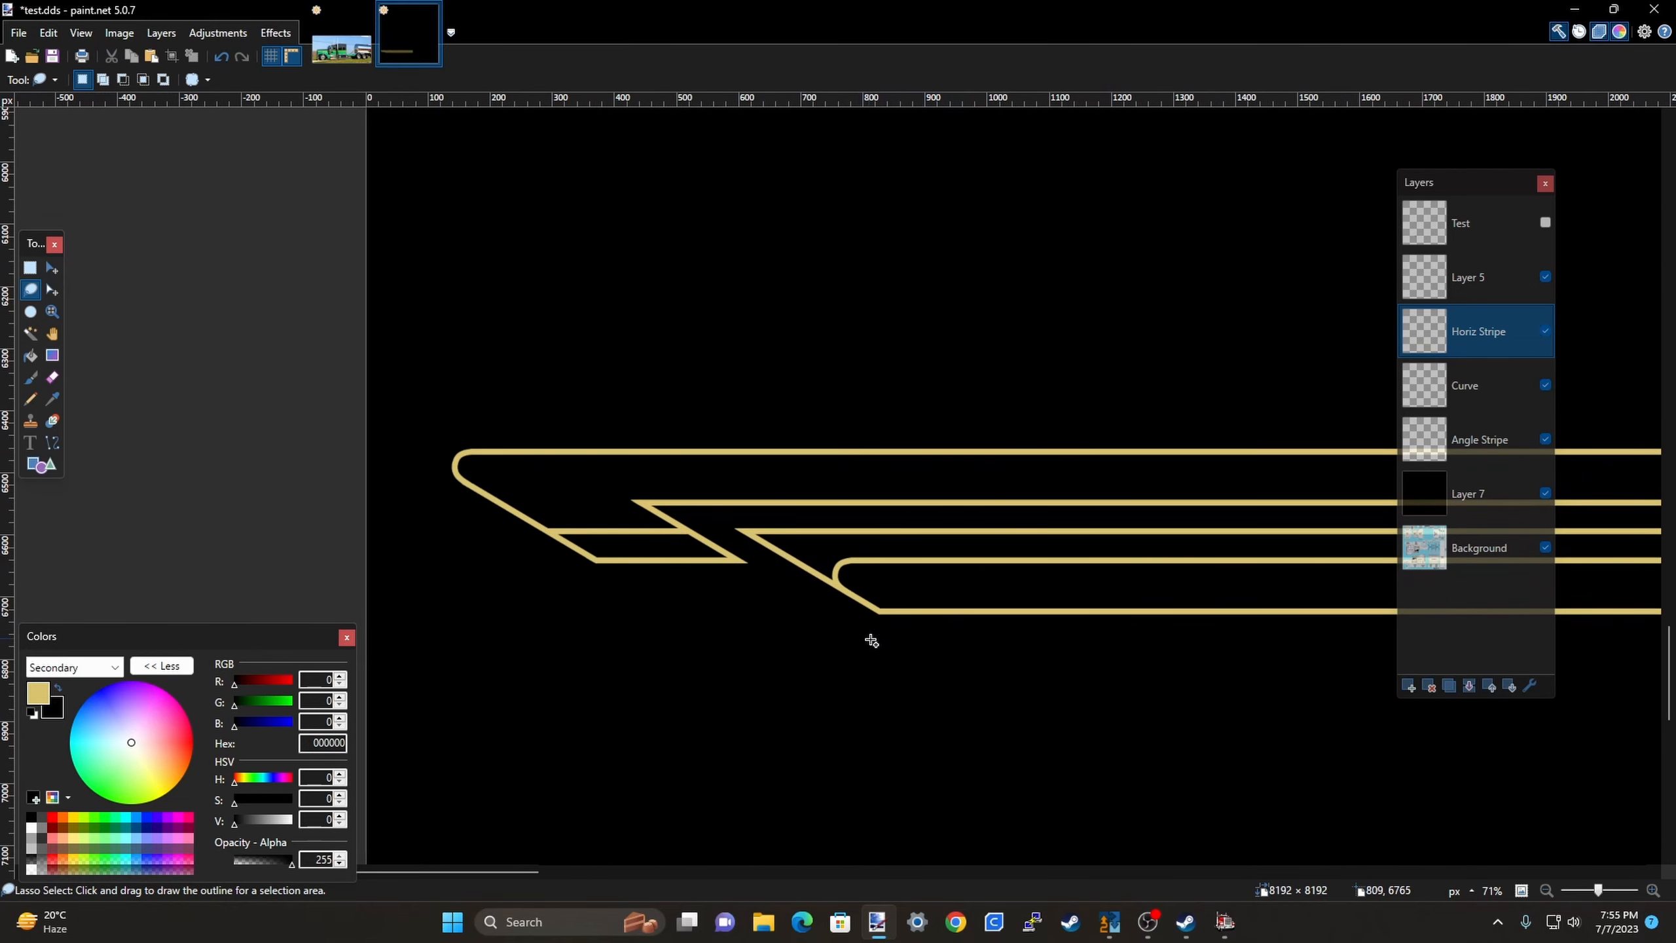
scroll(963, 643, "down", 3)
Check the reference truck photo again and examine the full length of the stripe outline against the black backdrop.
left_click(339, 48)
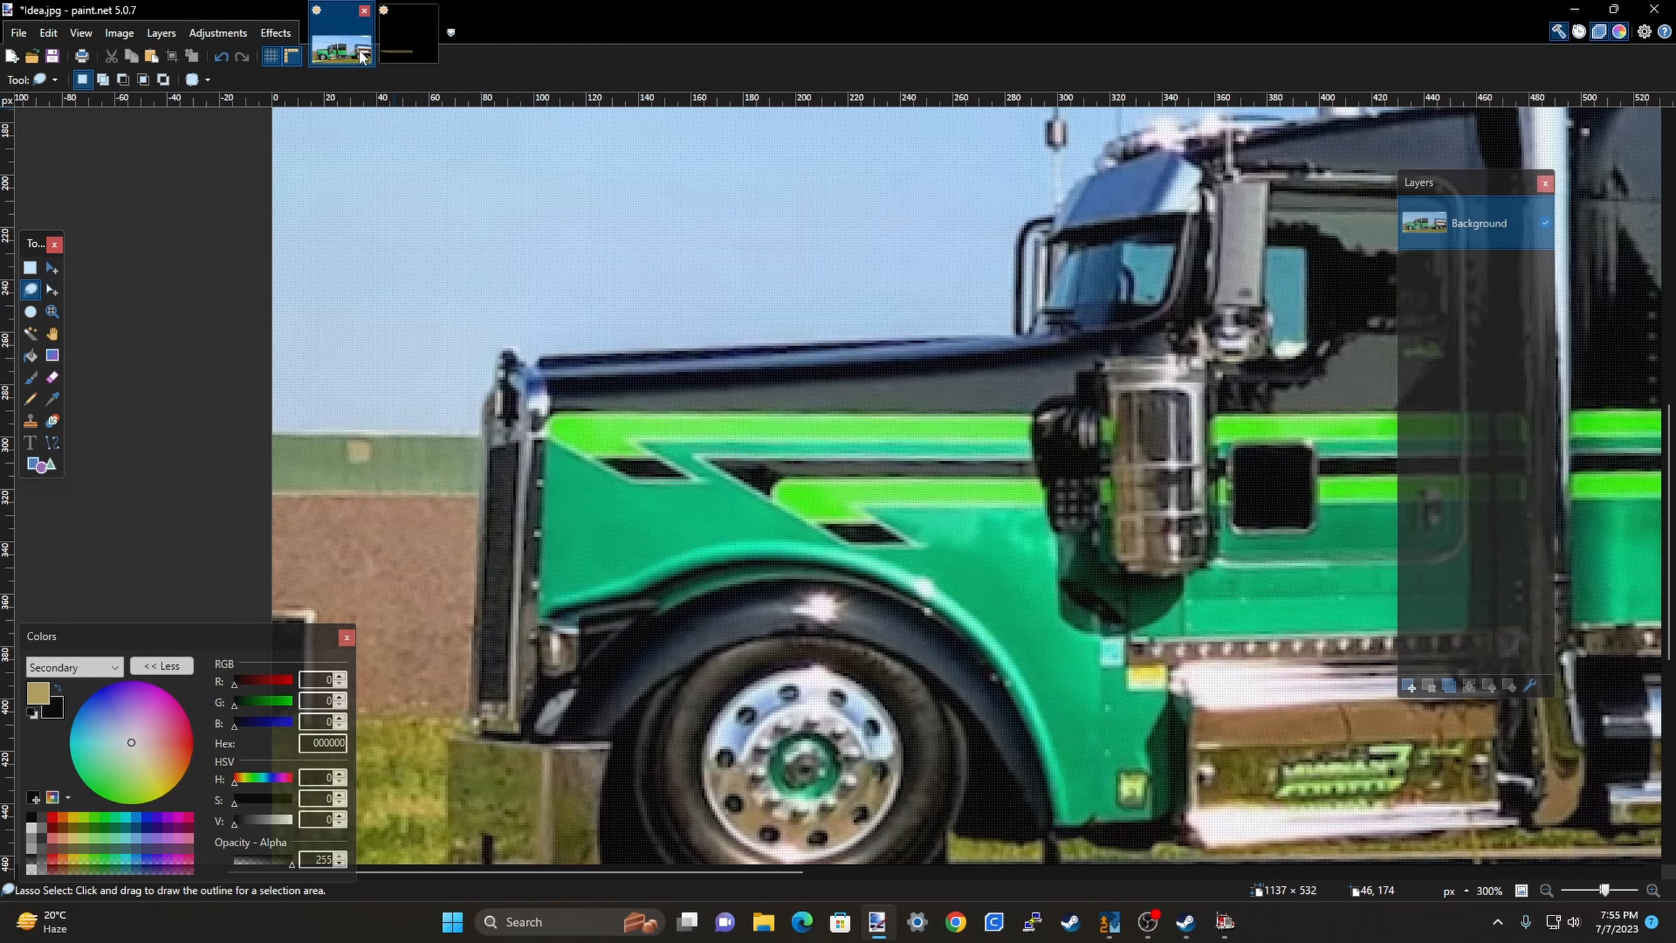
left_click(404, 57)
scroll(853, 592, "up", 4)
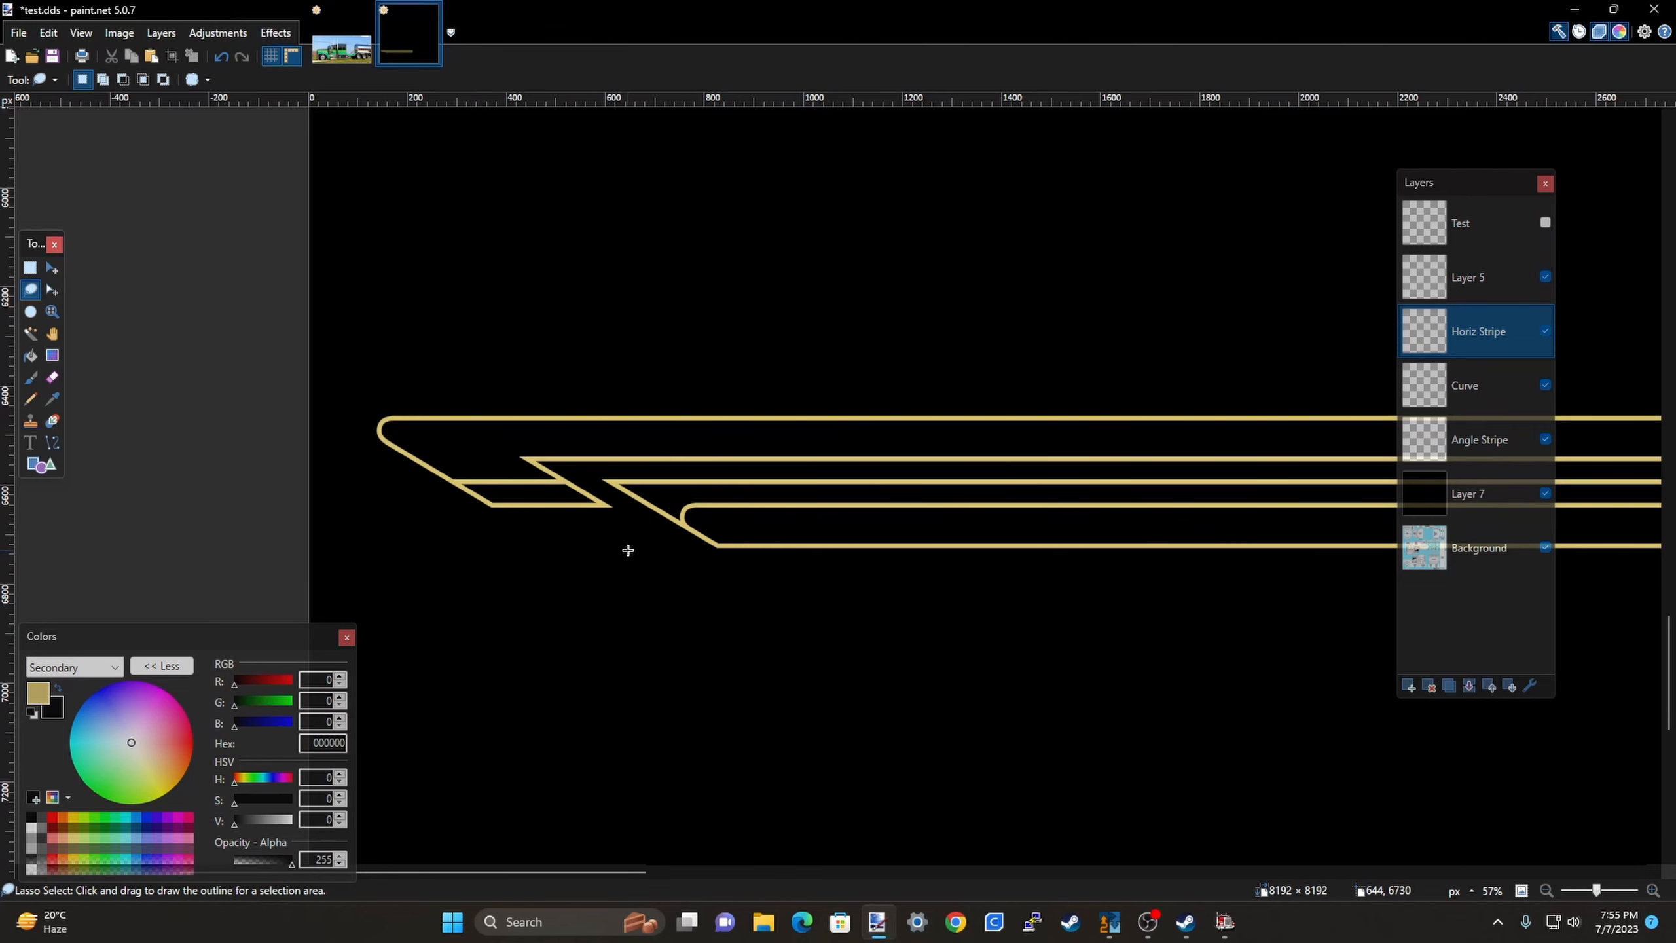
scroll(627, 550, "up", 4)
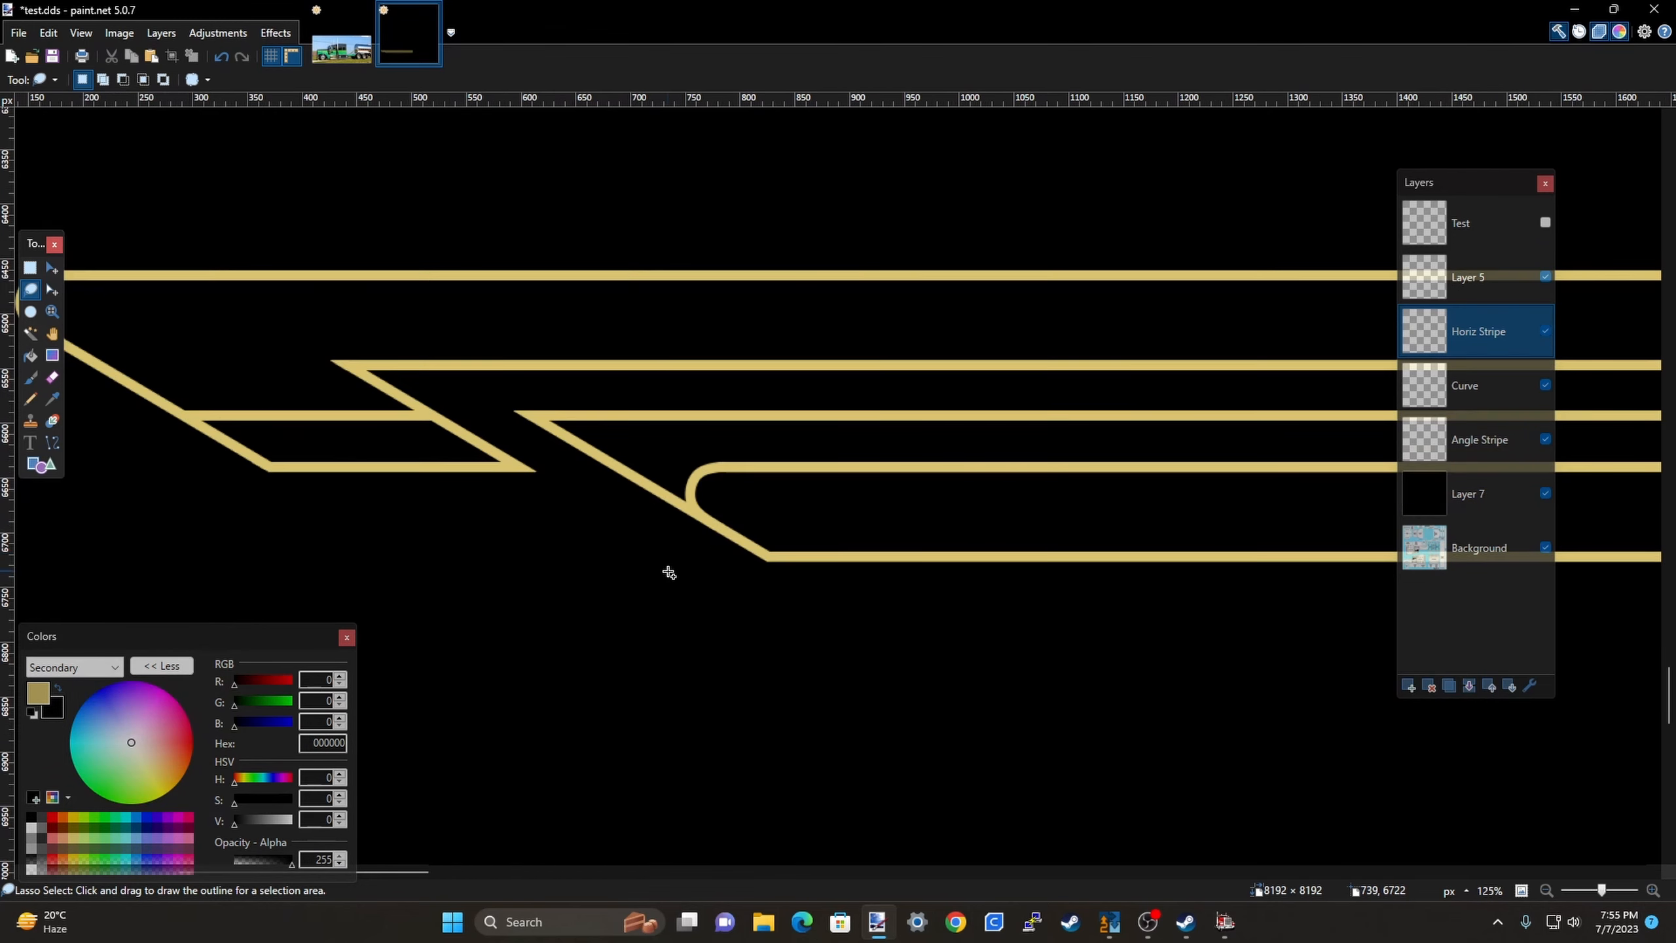
scroll(598, 606, "down", 2)
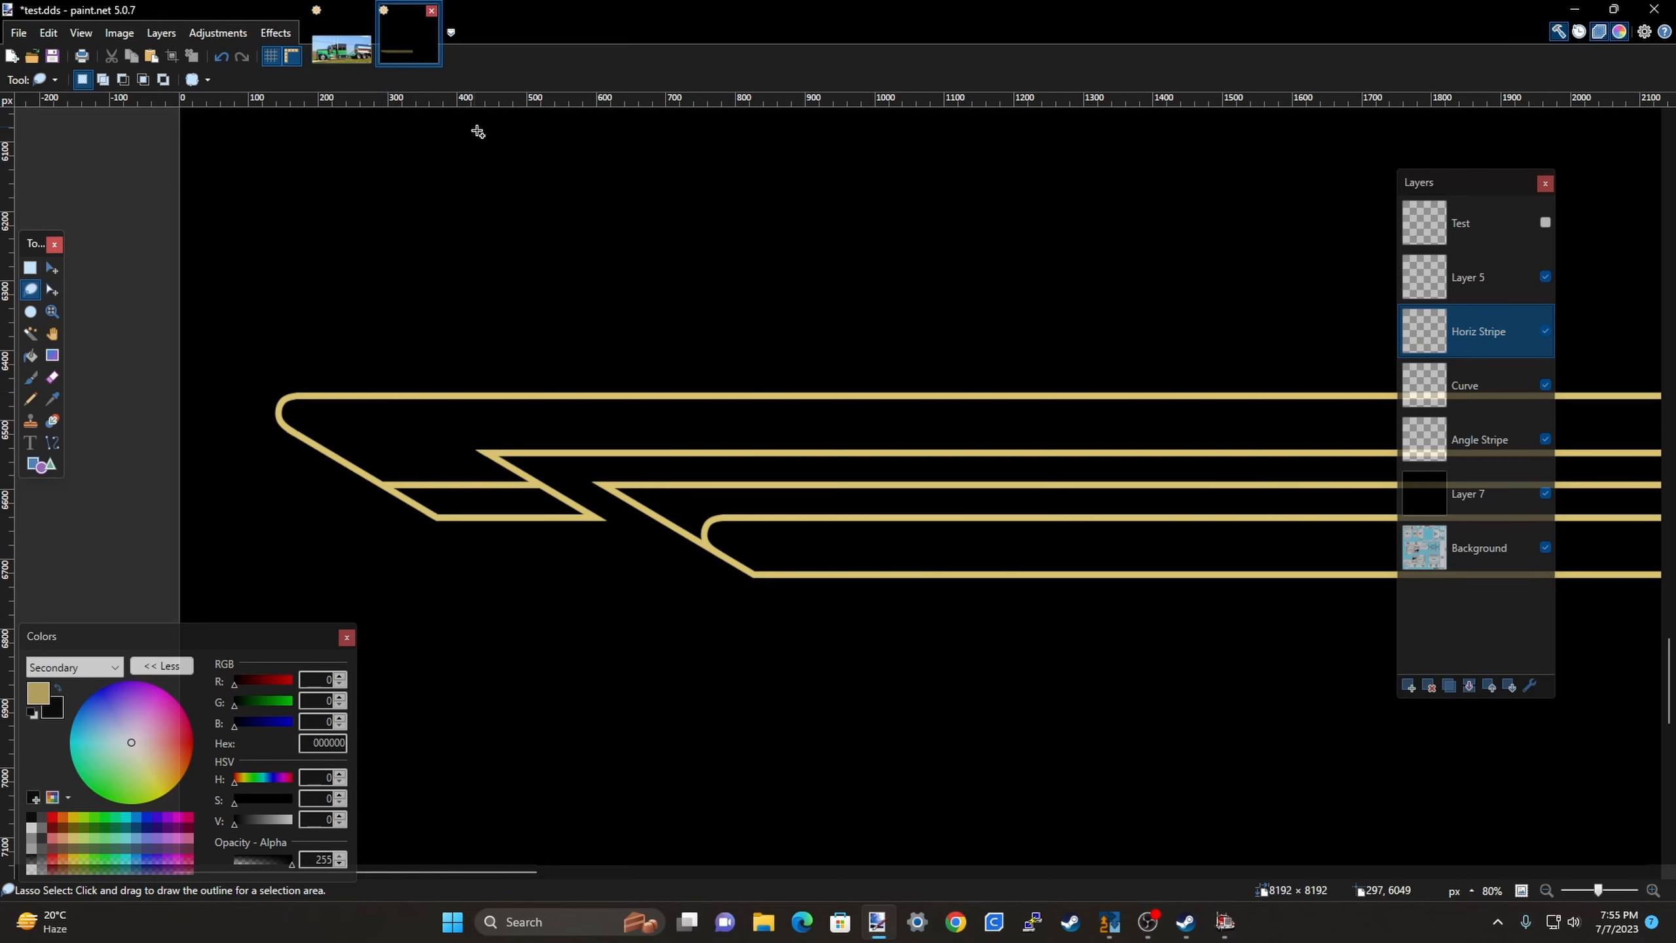
scroll(374, 229, "down", 2)
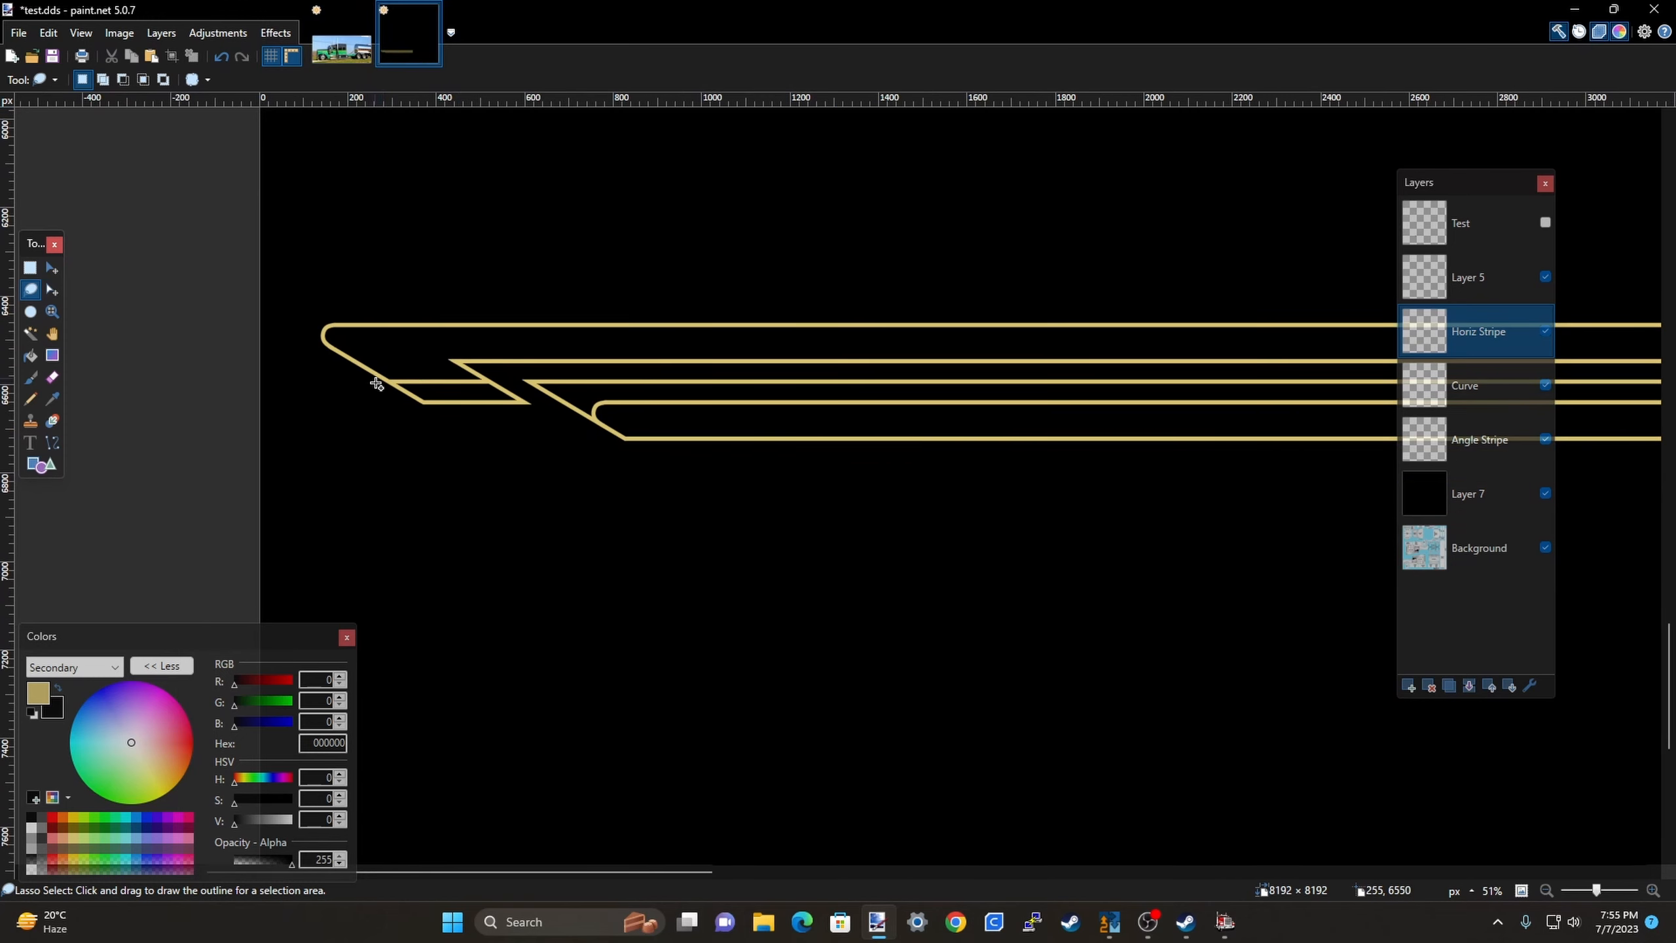
scroll(445, 488, "down", 2)
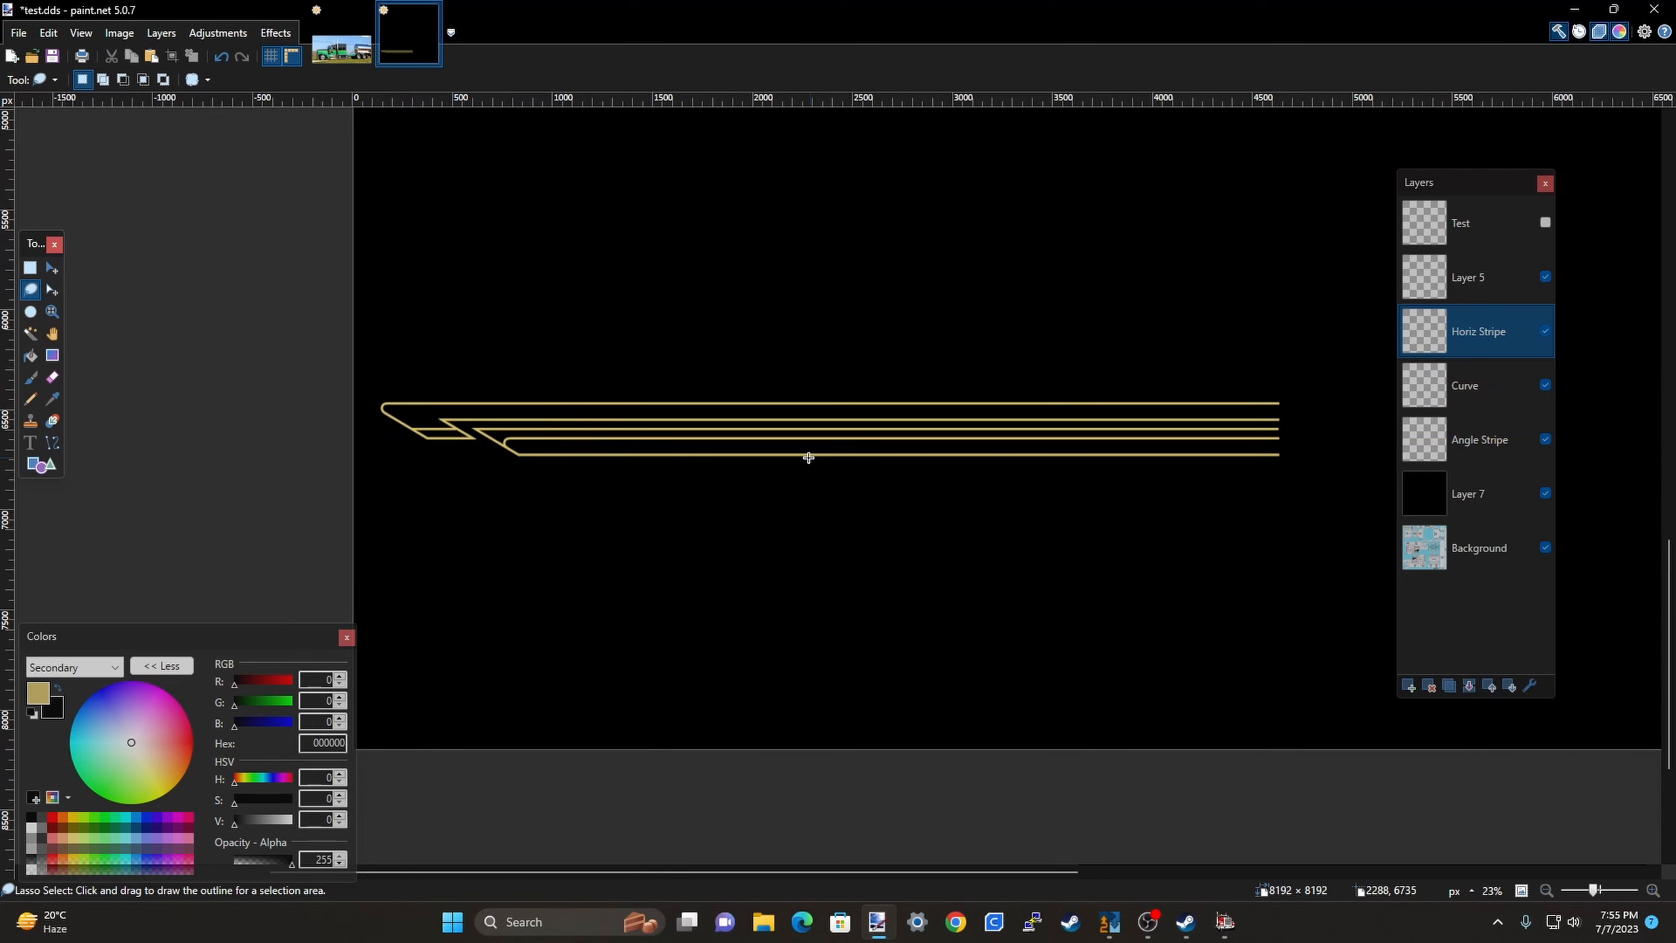
scroll(733, 487, "down", 1)
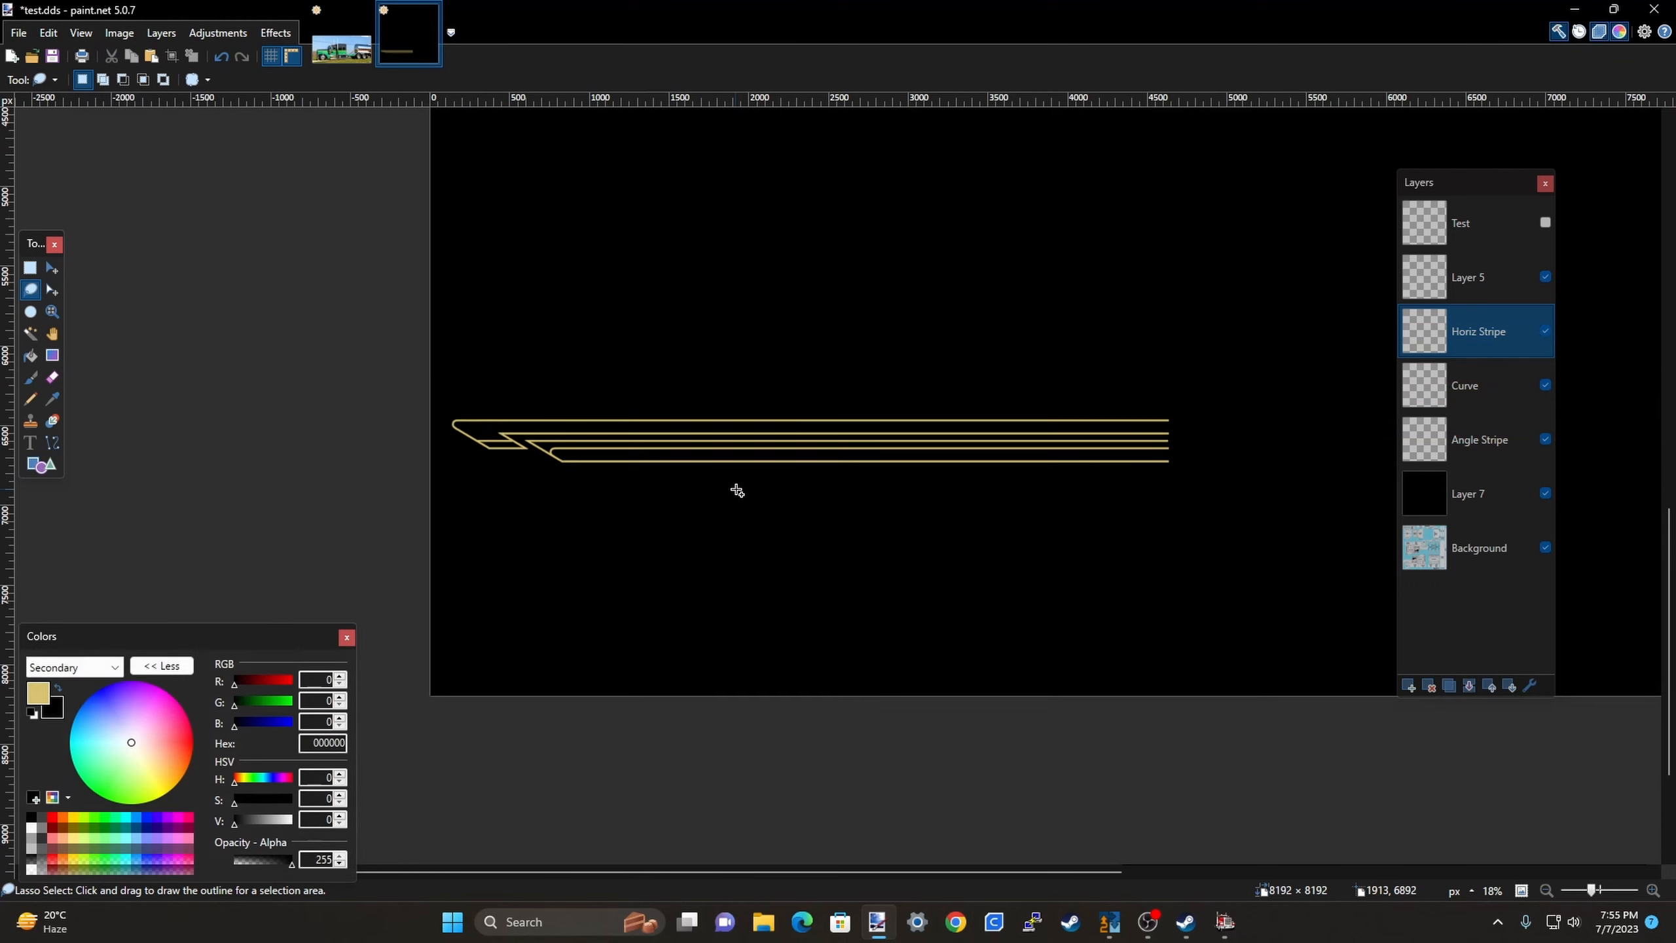
scroll(713, 530, "up", 1)
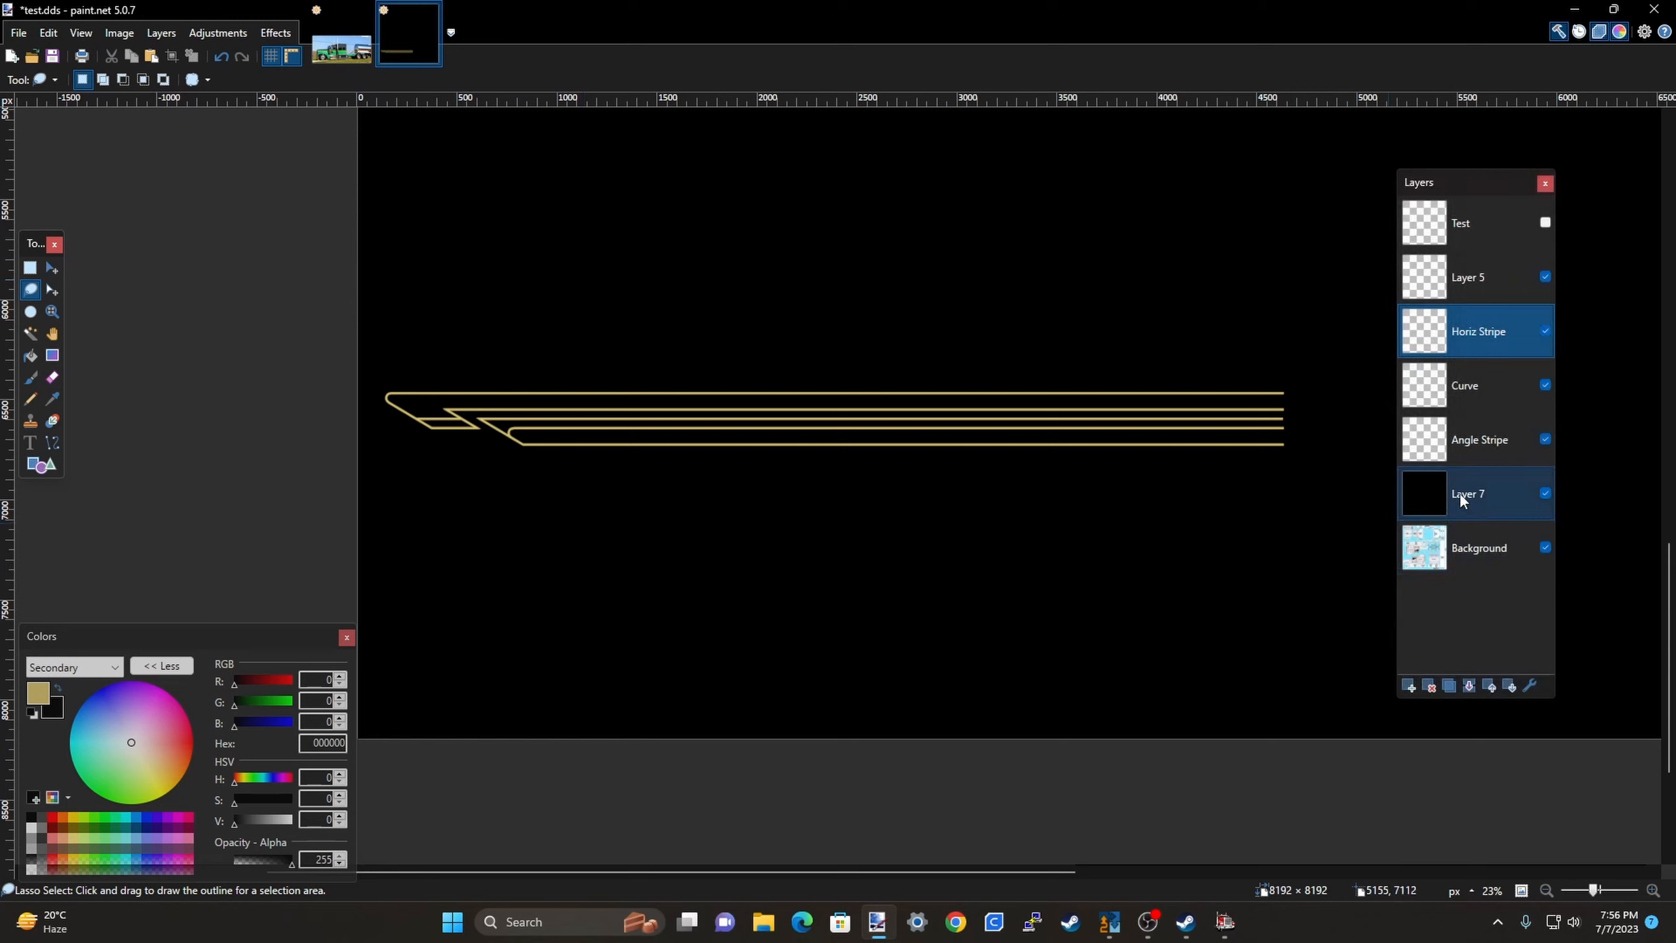
Hide the black Layer 7 and add a new layer directly above it.
left_click(1545, 492)
left_click(1408, 688)
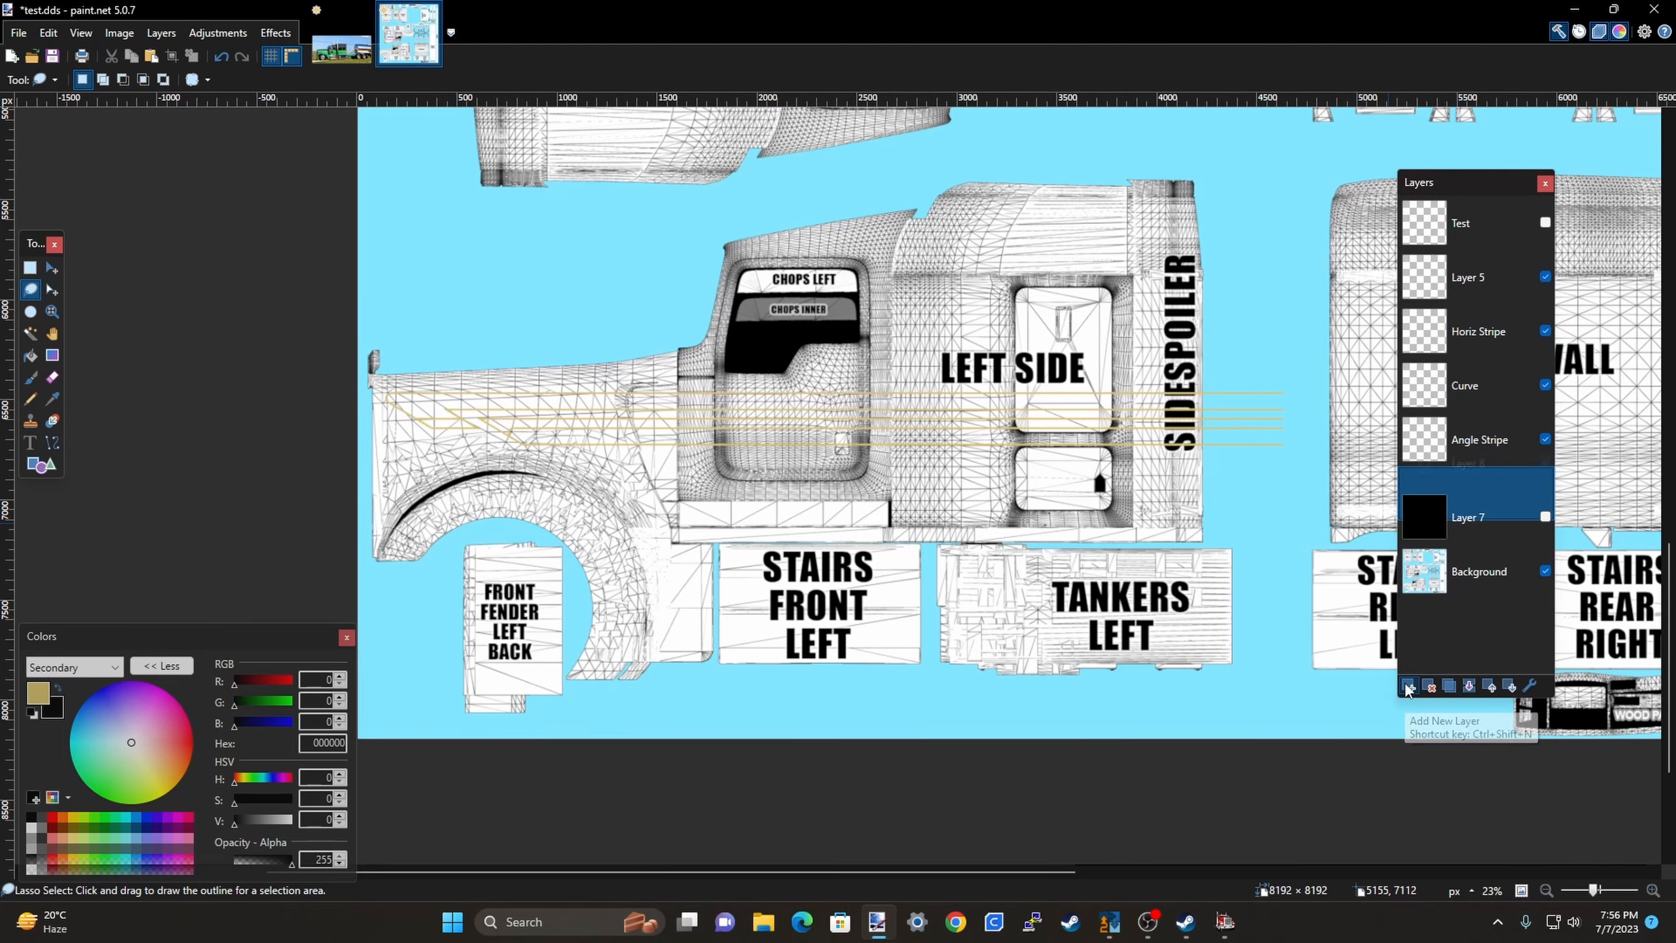
Add a second new layer directly above Layer 8 in the template.
left_click(1408, 688)
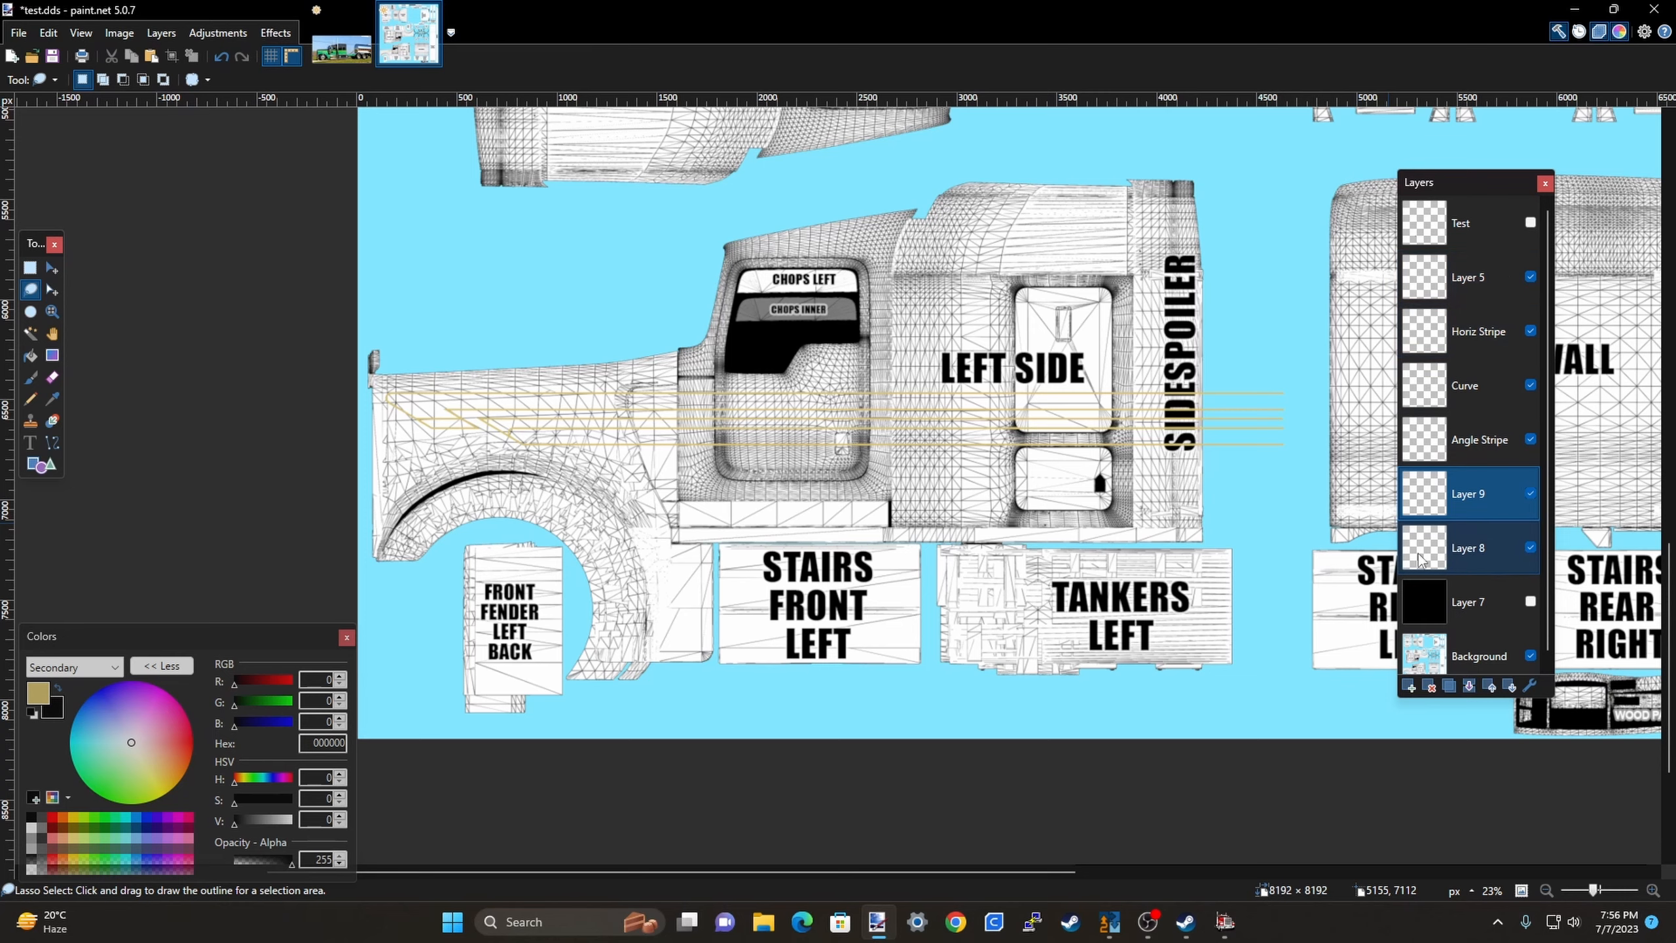
scroll(454, 453, "up", 5, "ctrl")
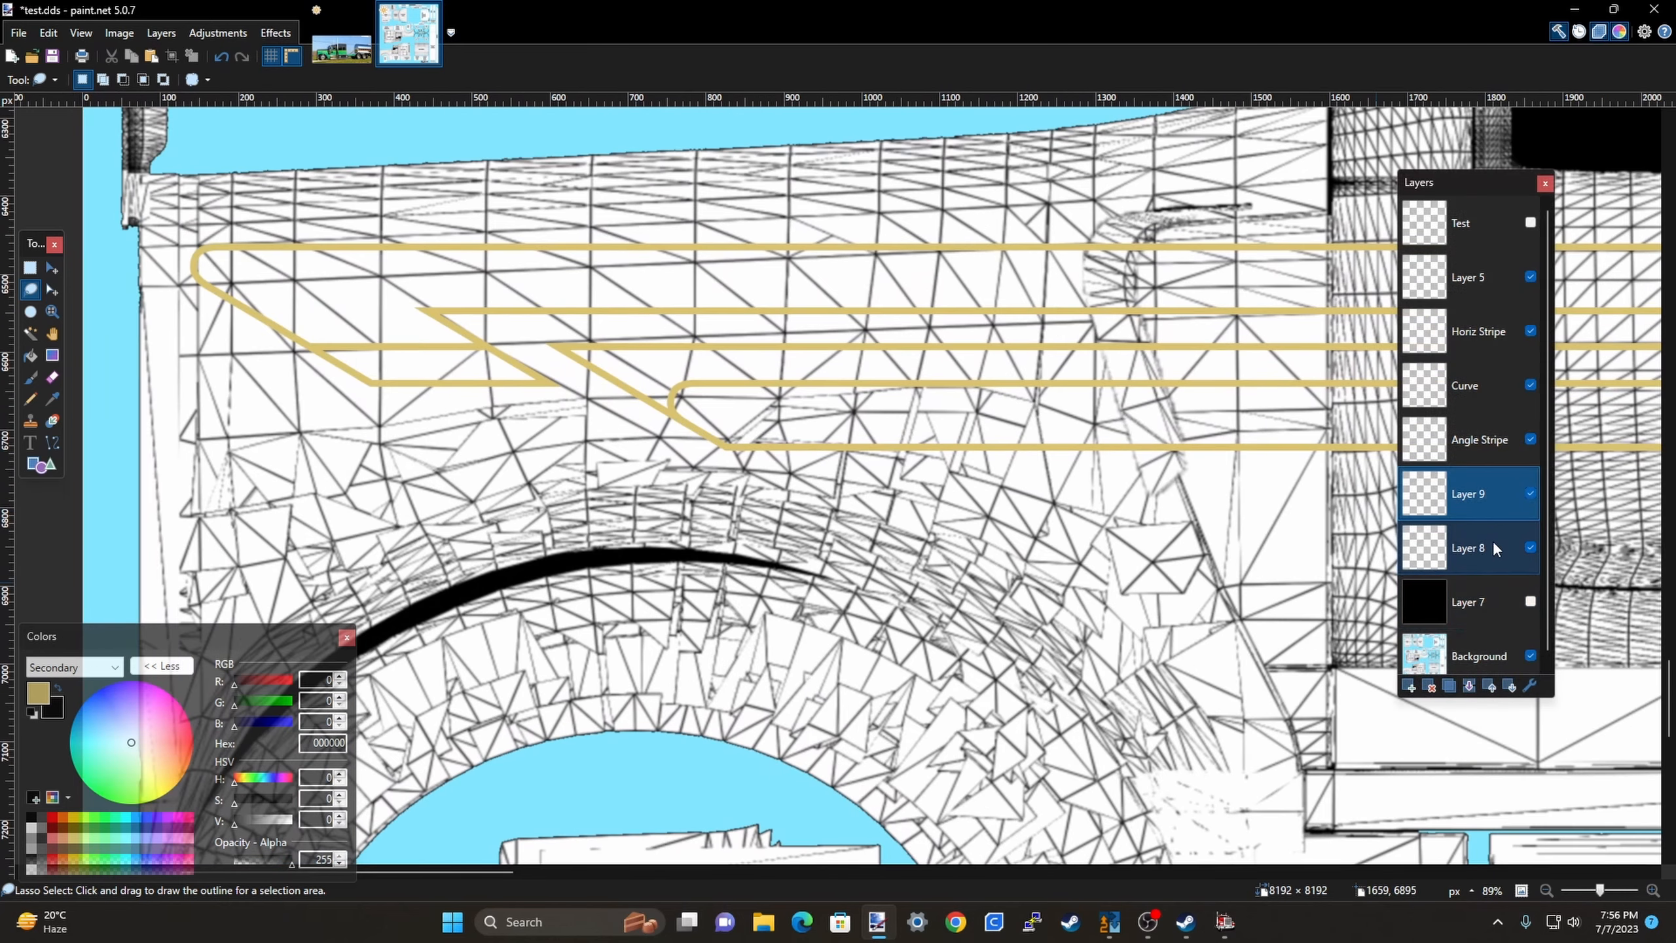
scroll(742, 448, "down", 3, "ctrl")
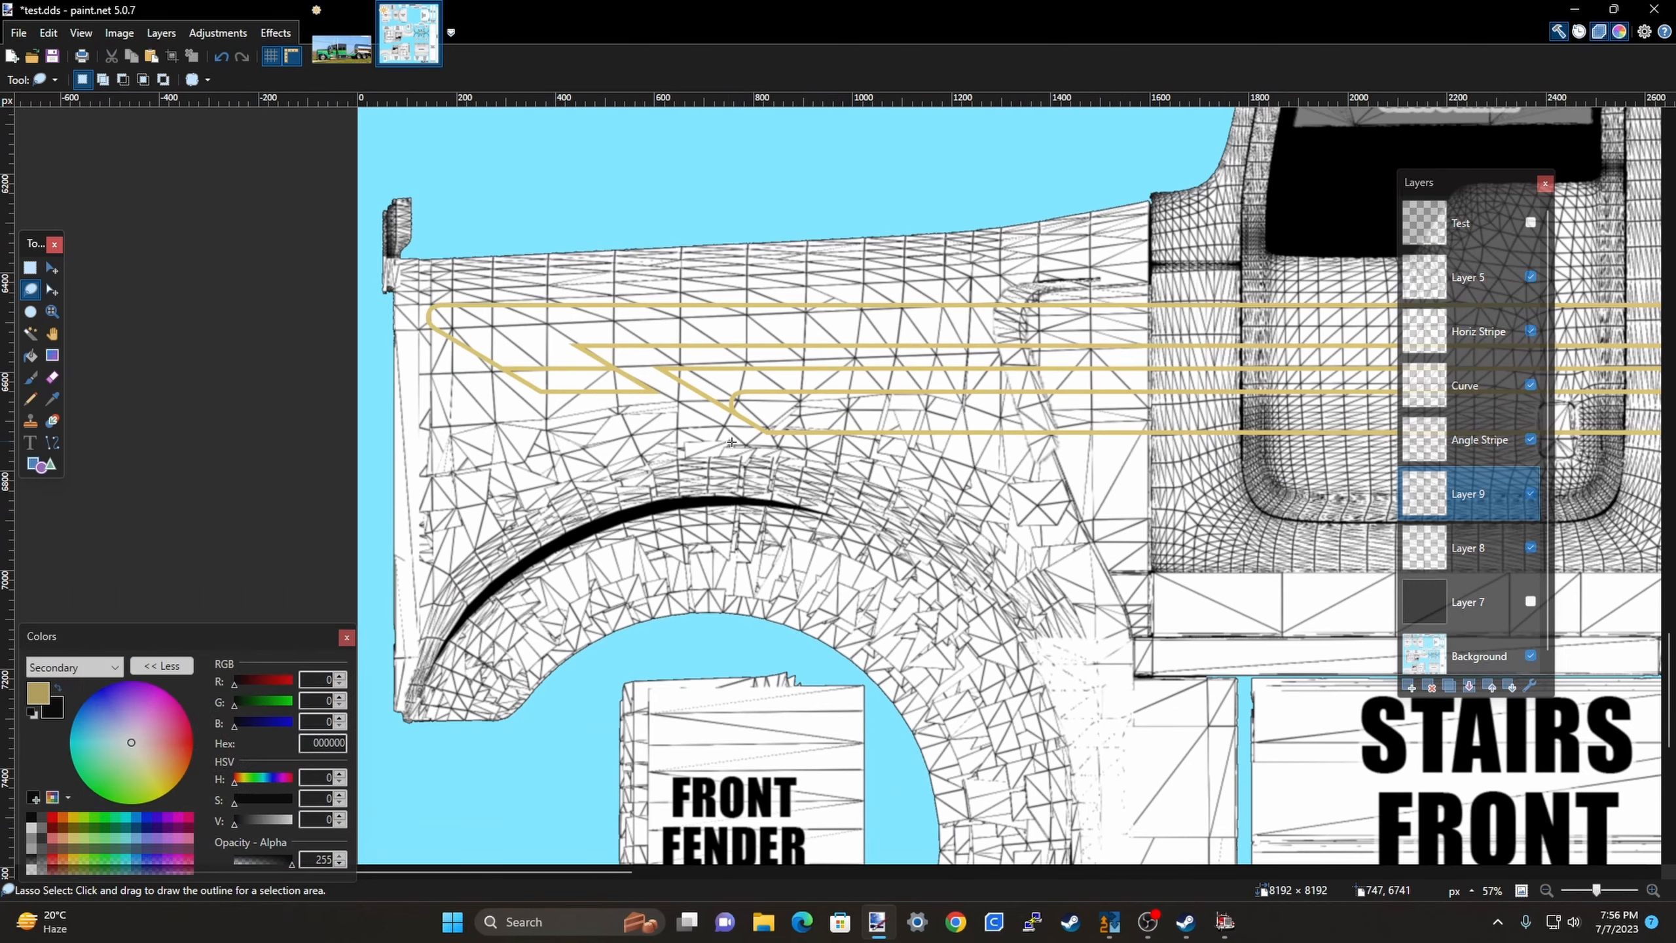
scroll(731, 442, "down", 2, "ctrl")
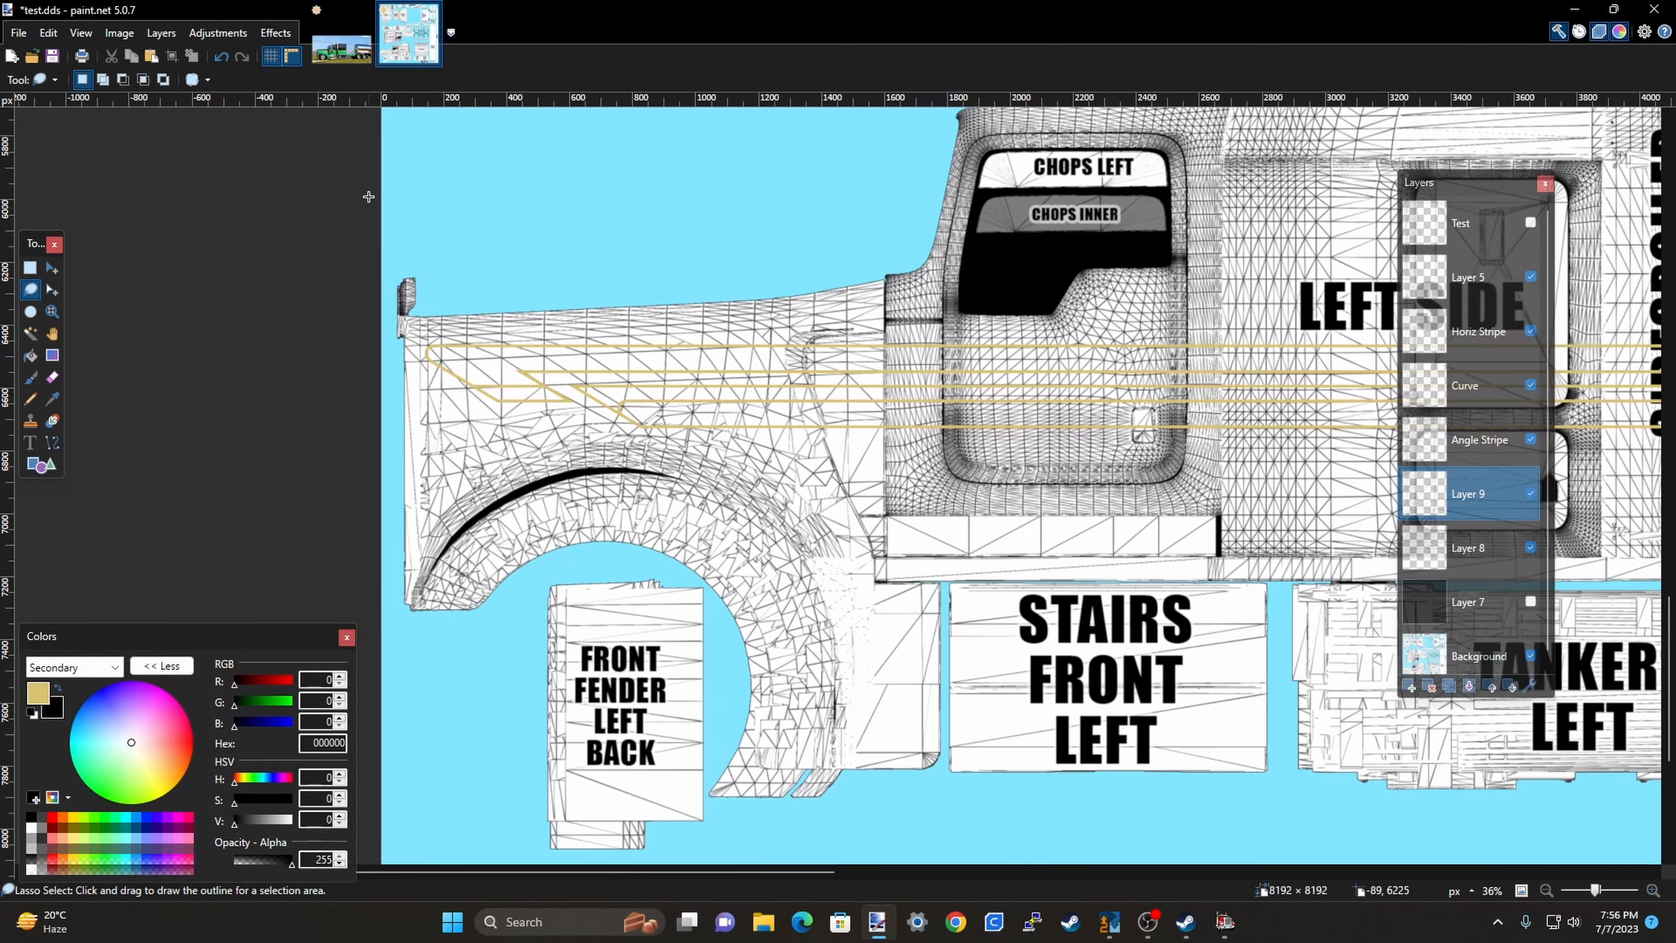
Using Idea.jpg as reference, mix a medium green as the primary colour and shift the secondary colour to yellow-green C9D56E.
left_click(338, 50)
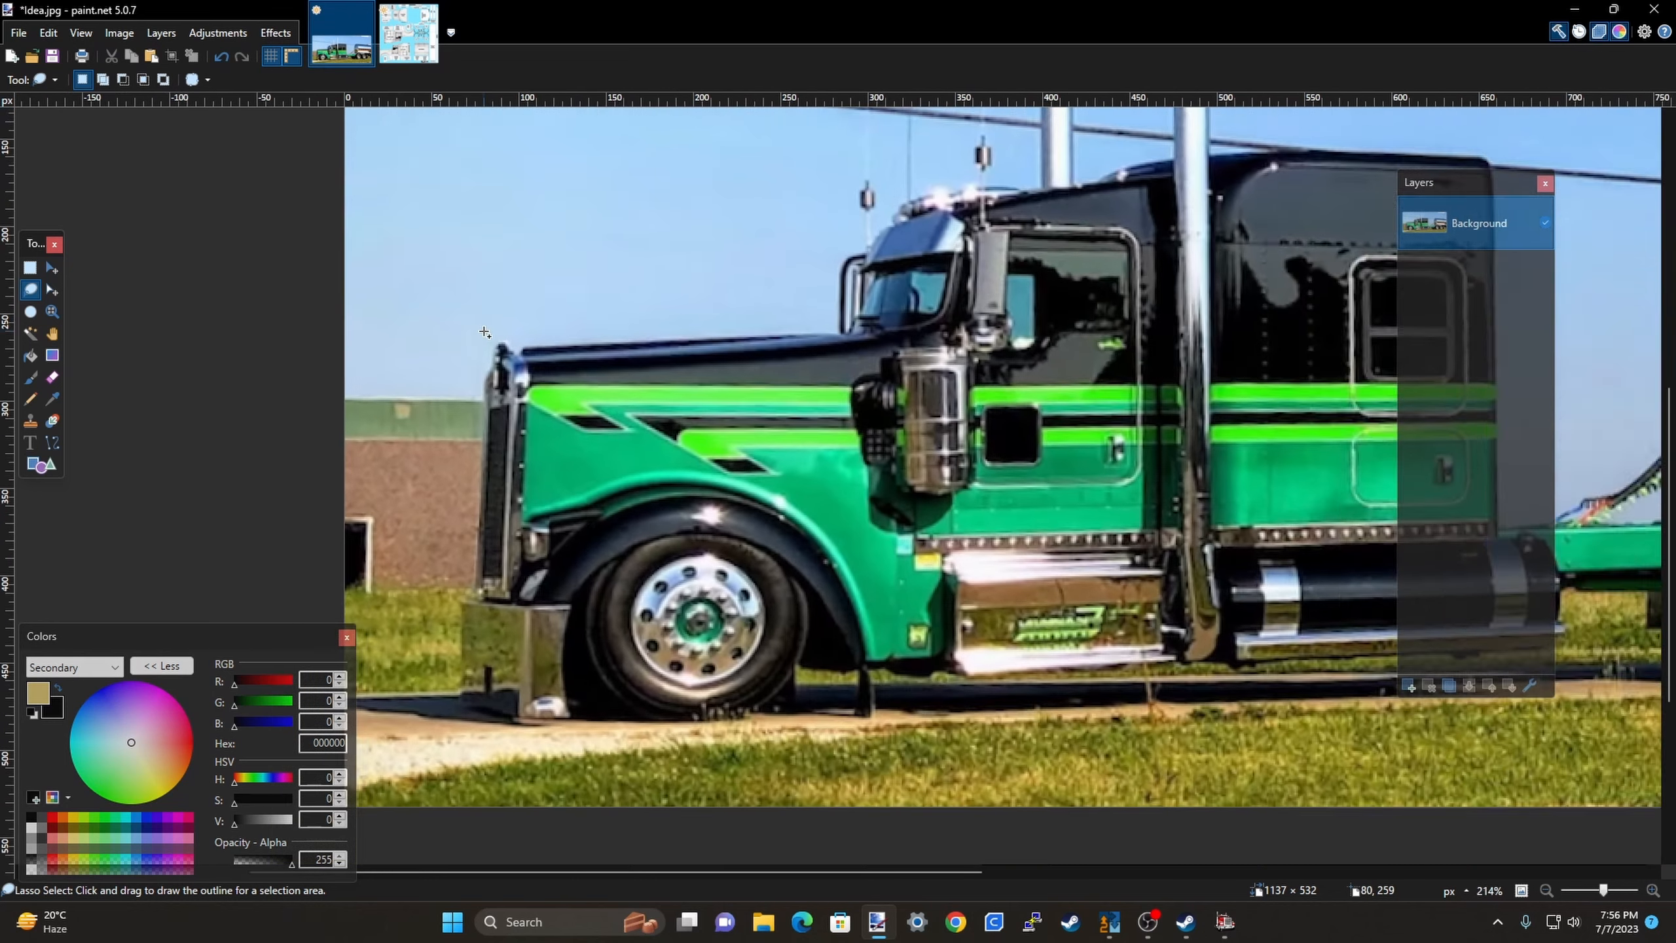
scroll(485, 332, "down", 1, "ctrl")
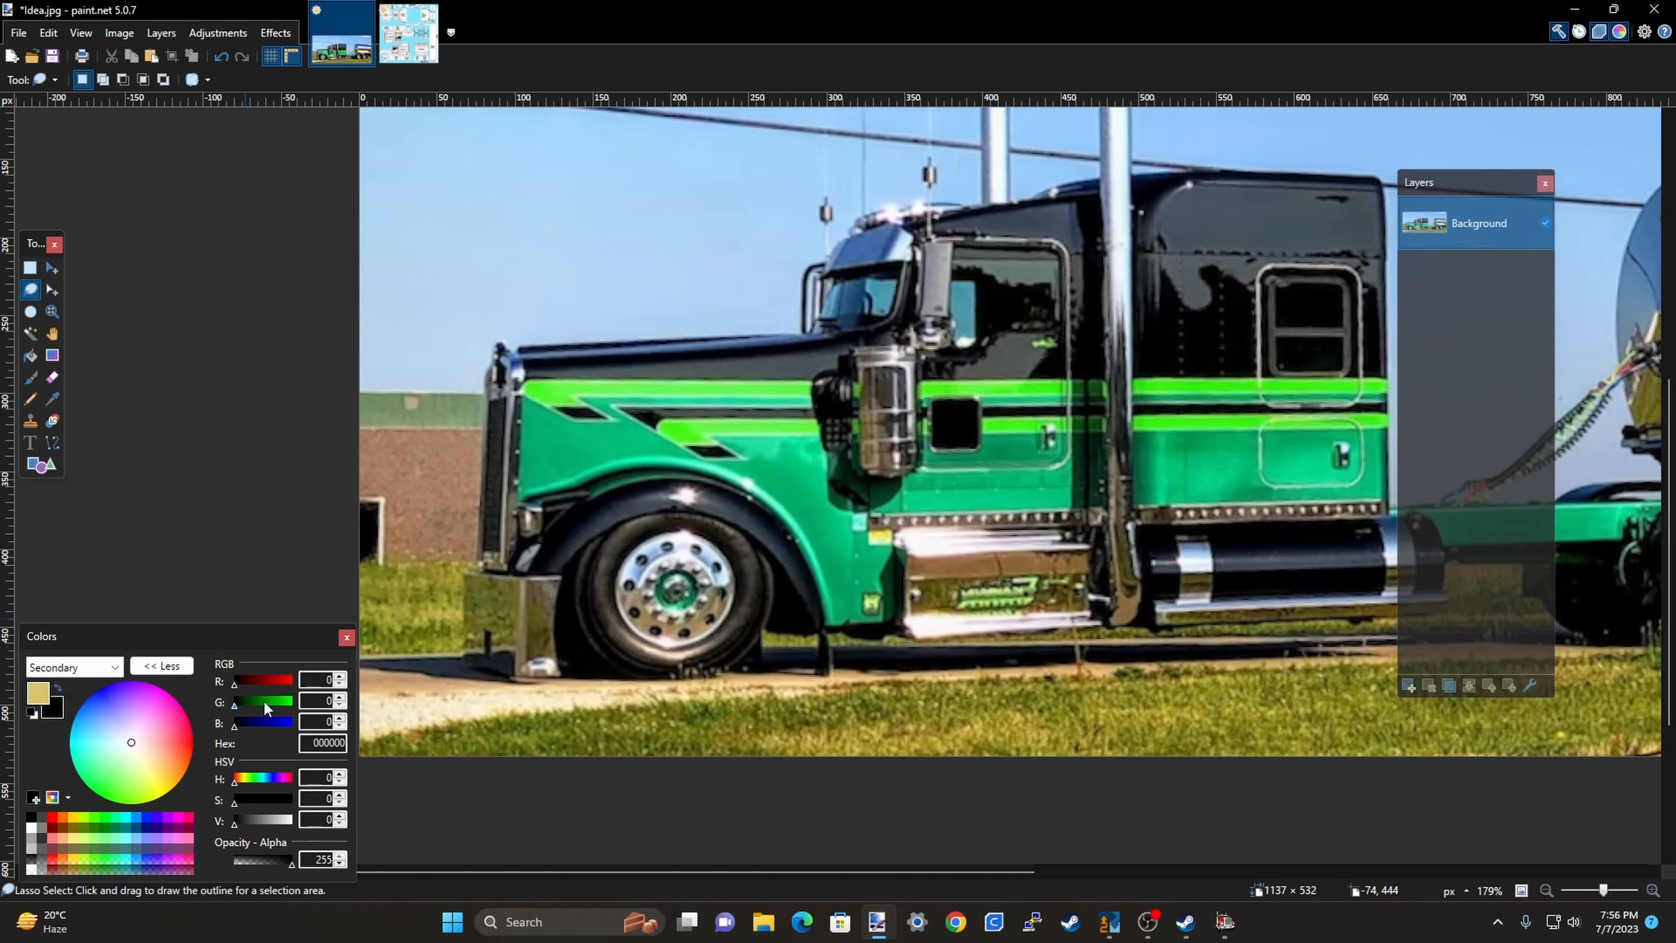
mouse_move(136, 773)
left_mouse_down()
mouse_move(93, 779)
mouse_move(113, 781)
left_mouse_up()
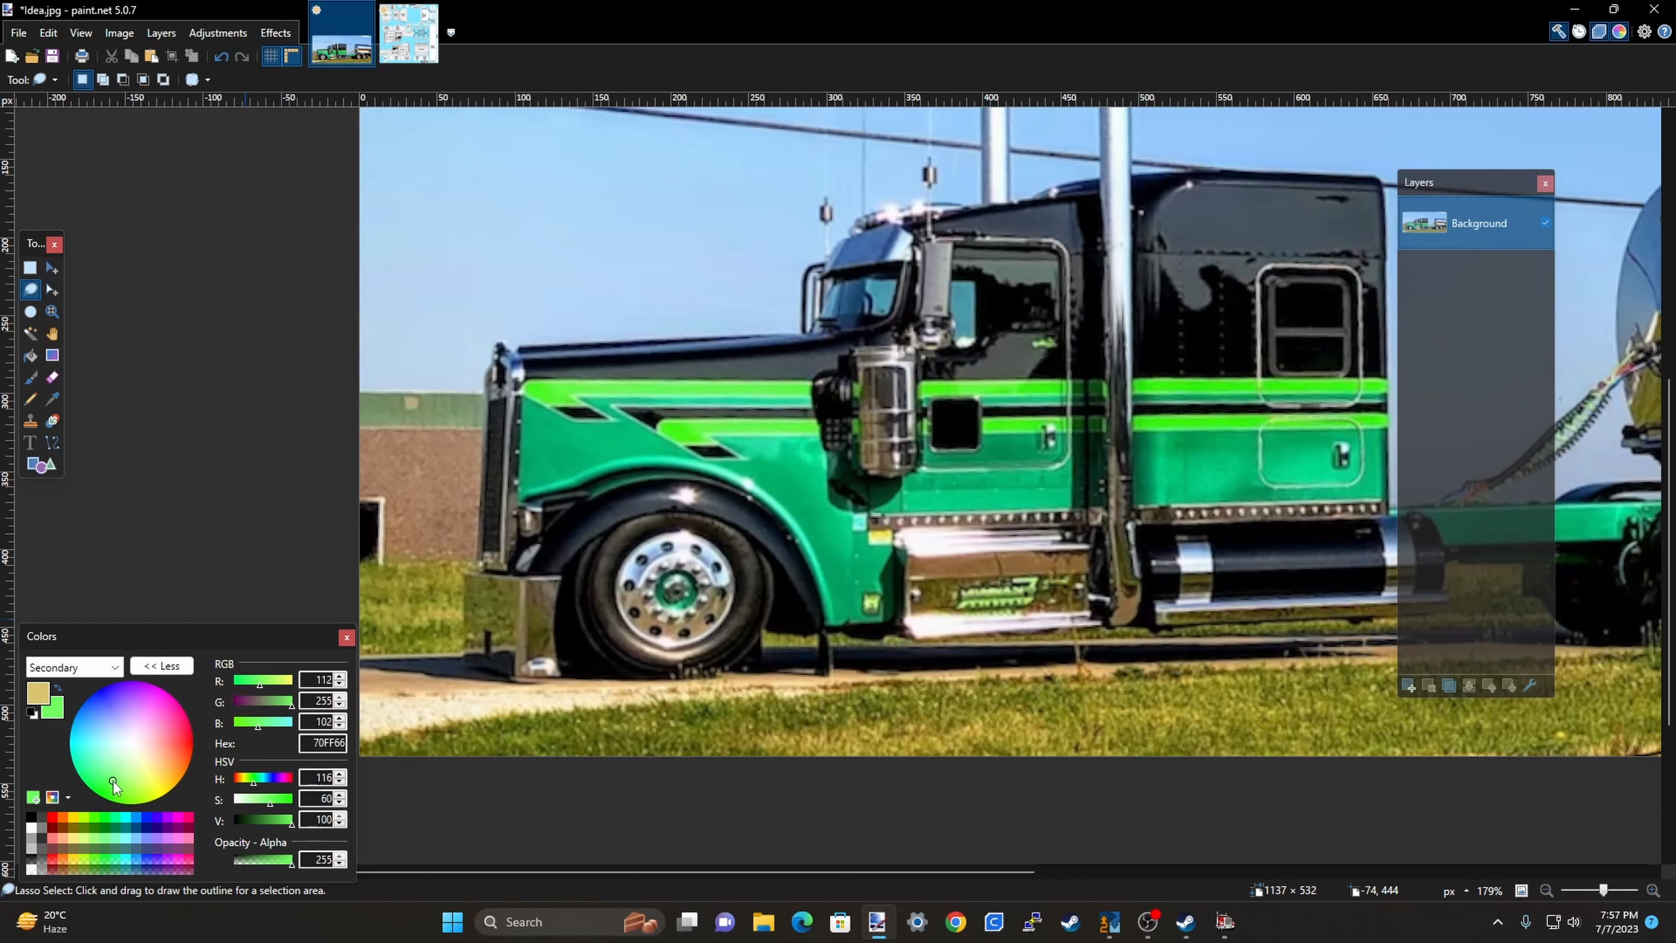
left_click_drag(284, 823, 276, 821)
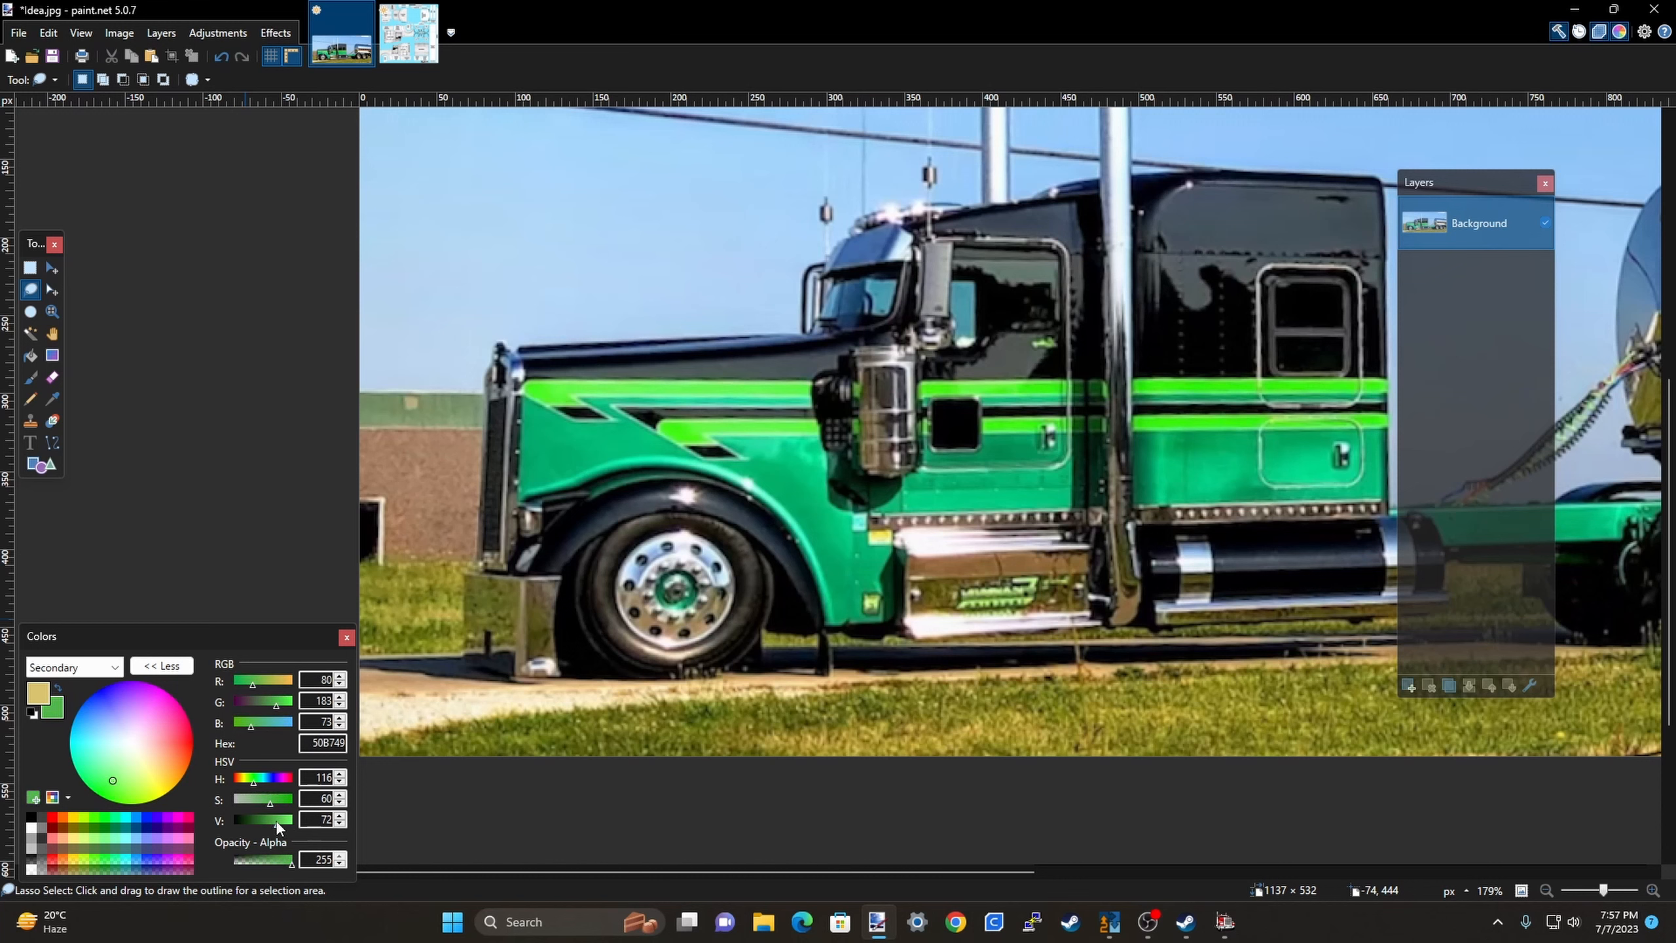
left_click(57, 686)
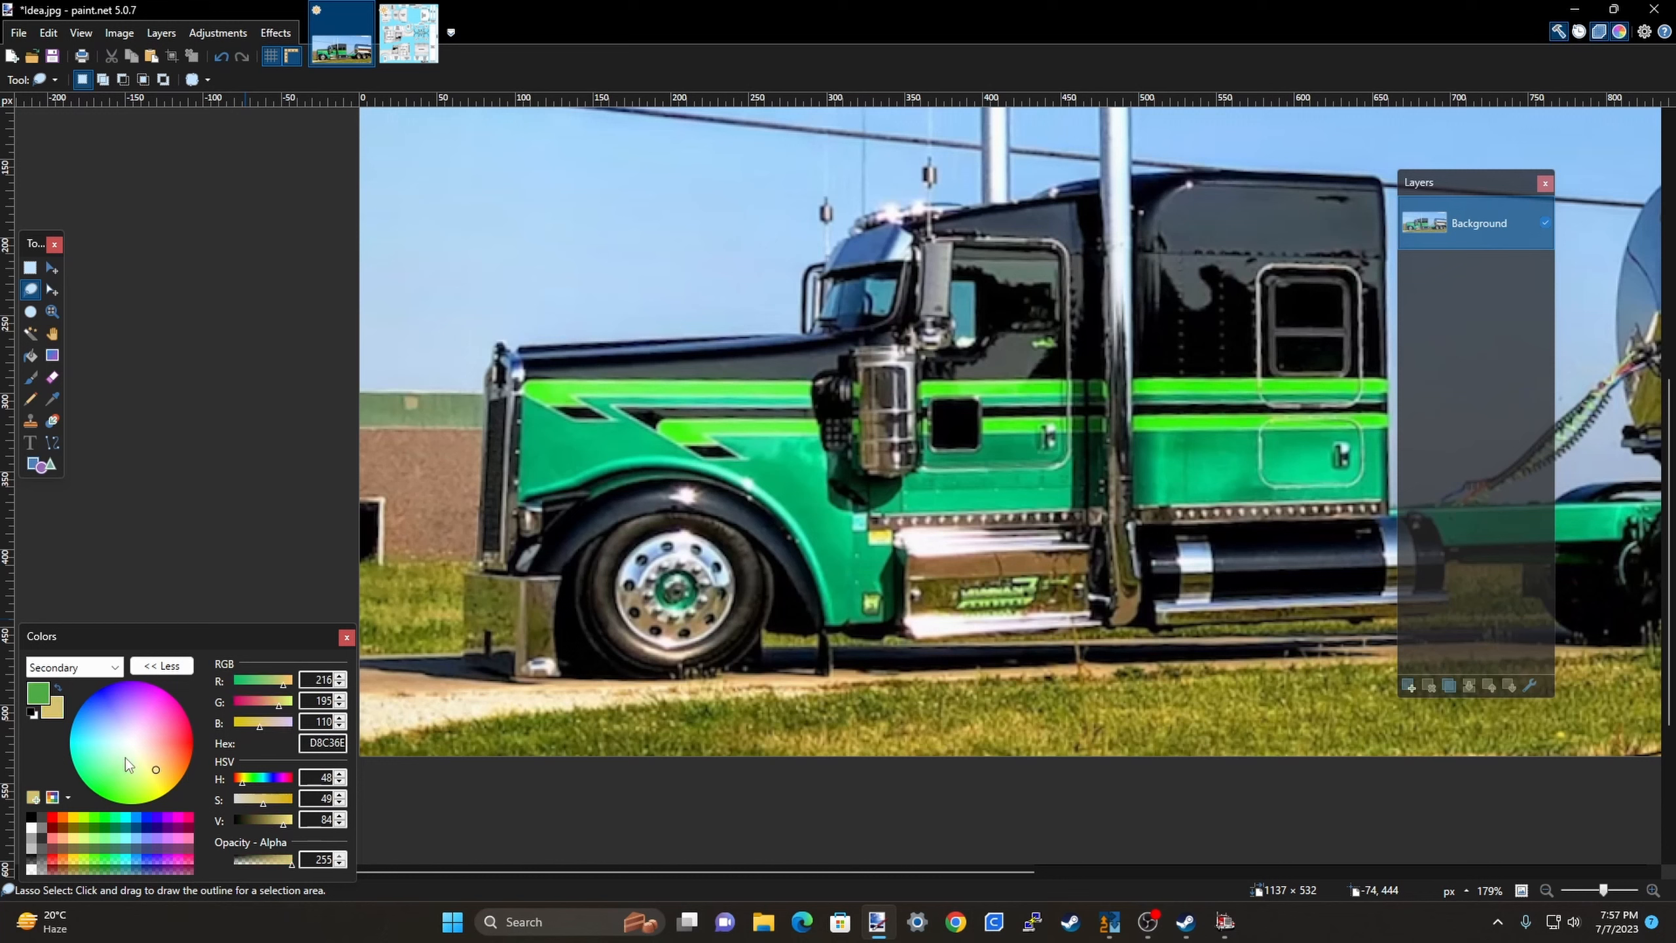
left_click_drag(269, 687, 282, 708)
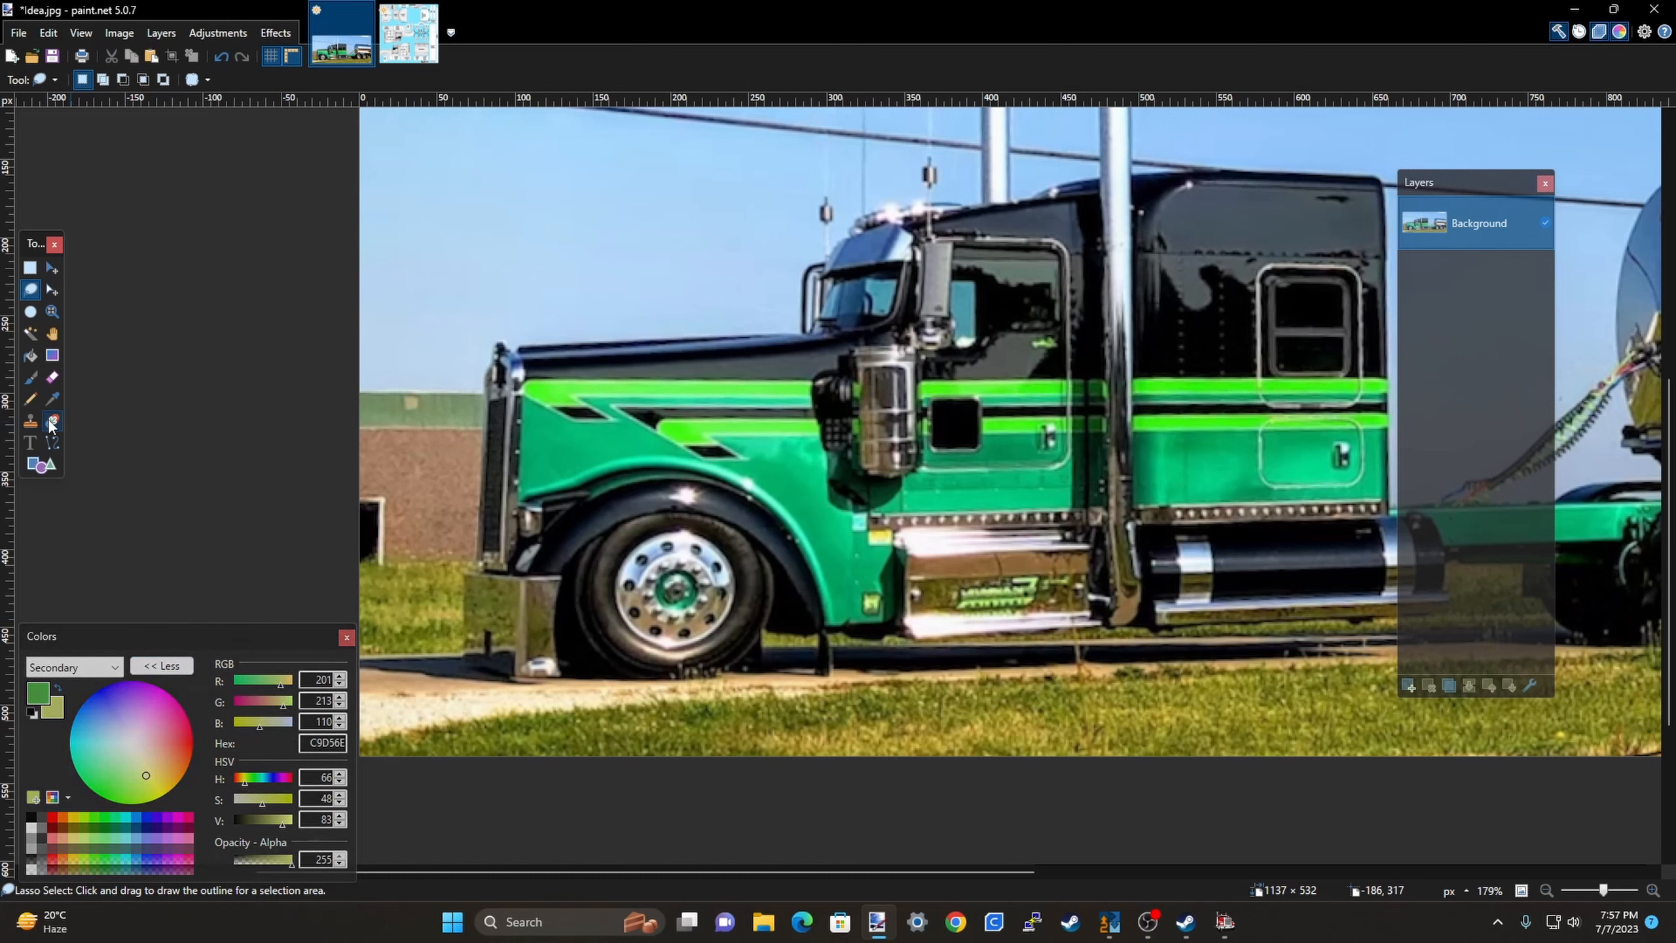
Compare with the reference truck, then fill an about 396 × 201 px rectangle around the outline's front end with the primary green on Layer 9.
left_click(30, 268)
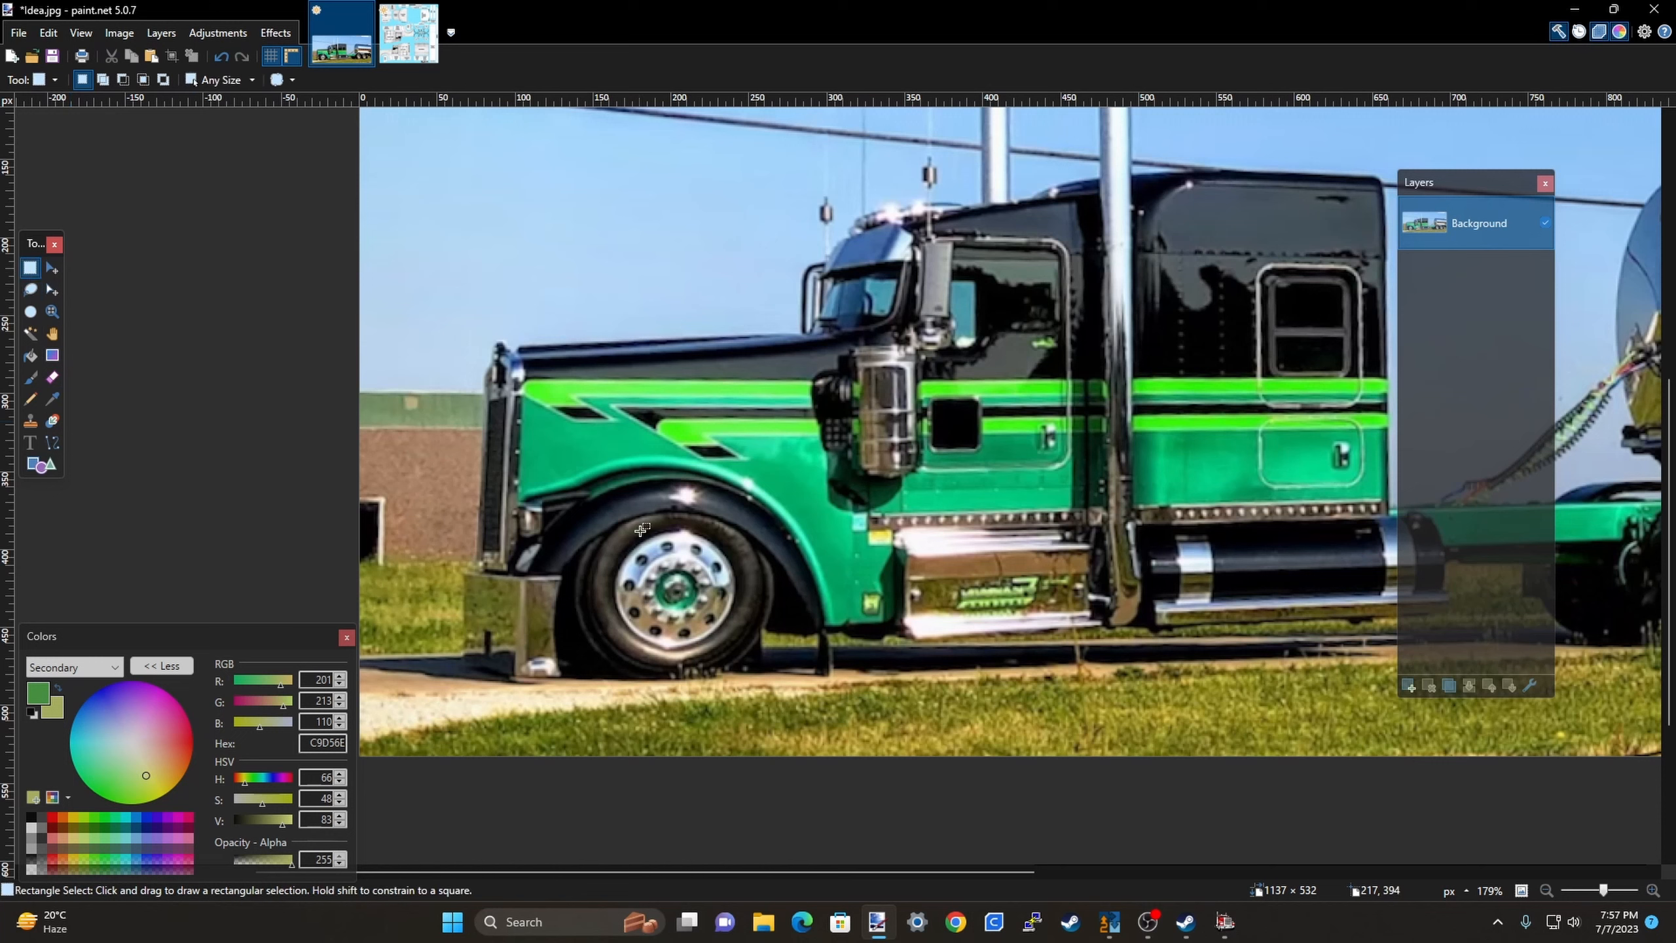
left_click(420, 44)
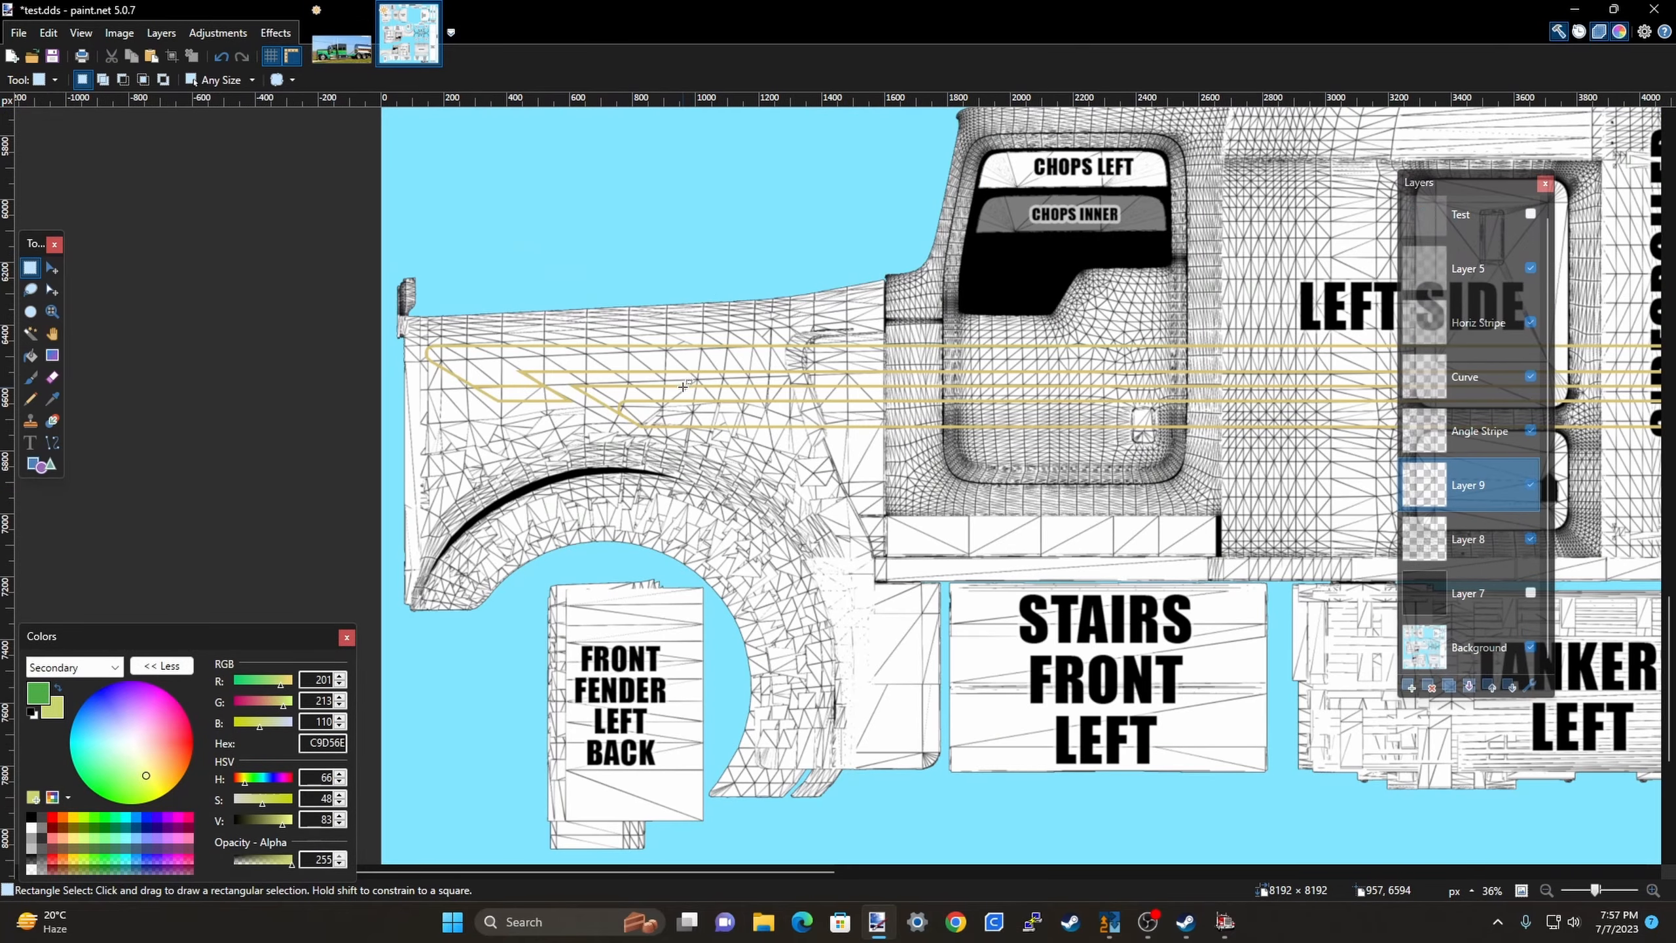
left_click(350, 49)
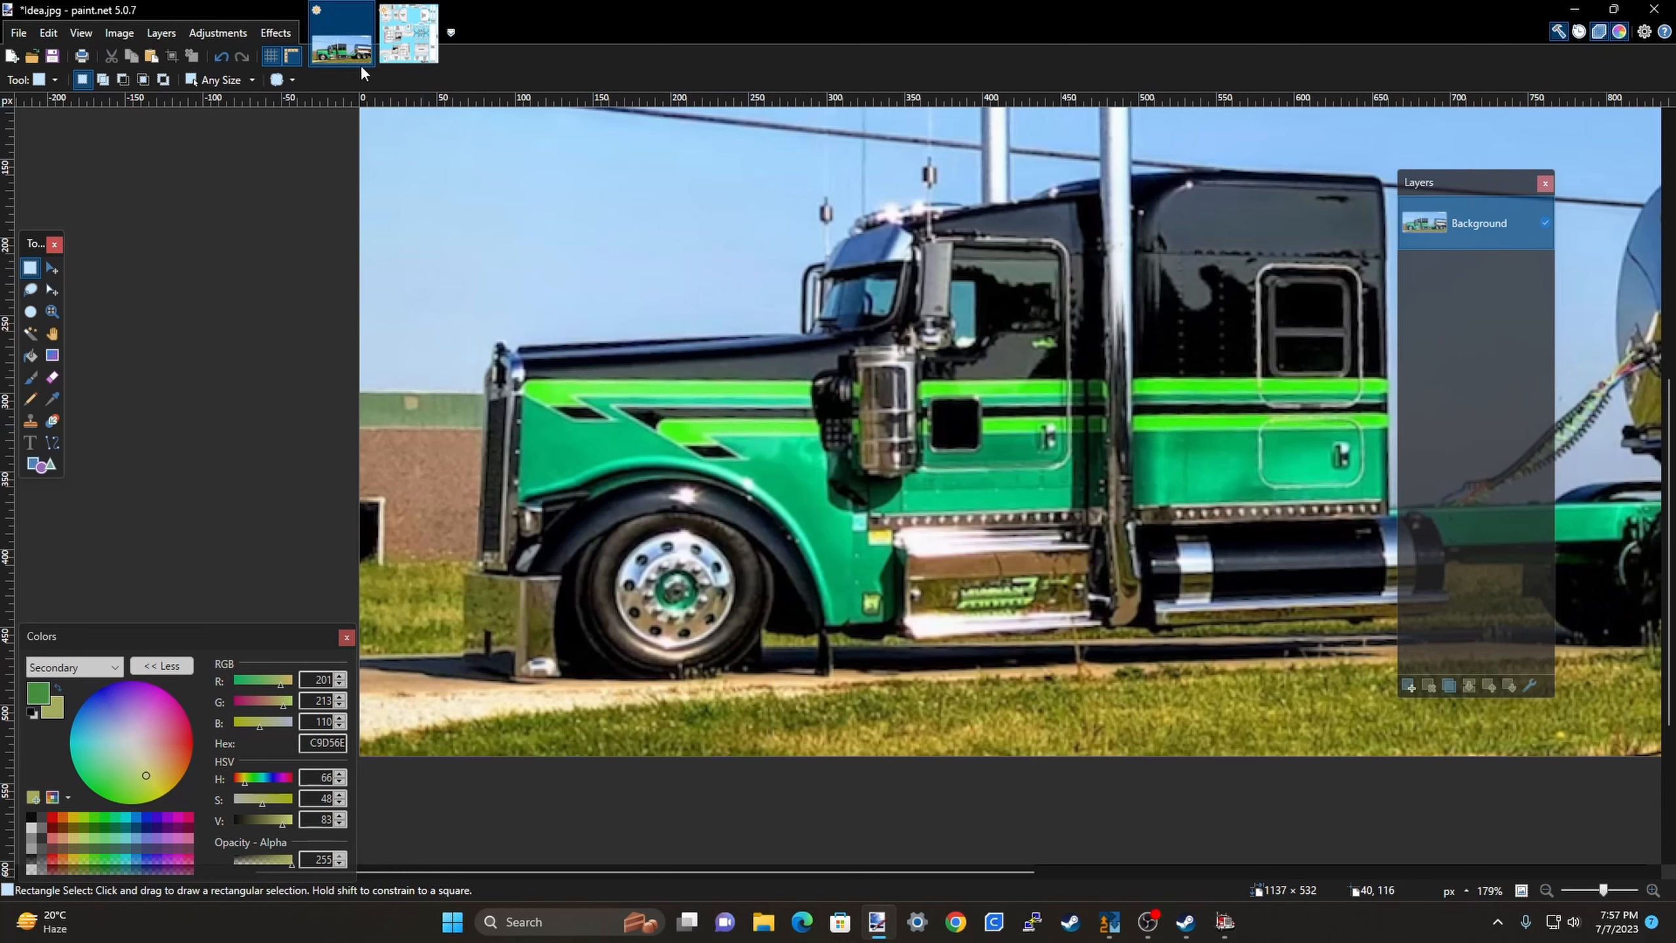
left_click(408, 33)
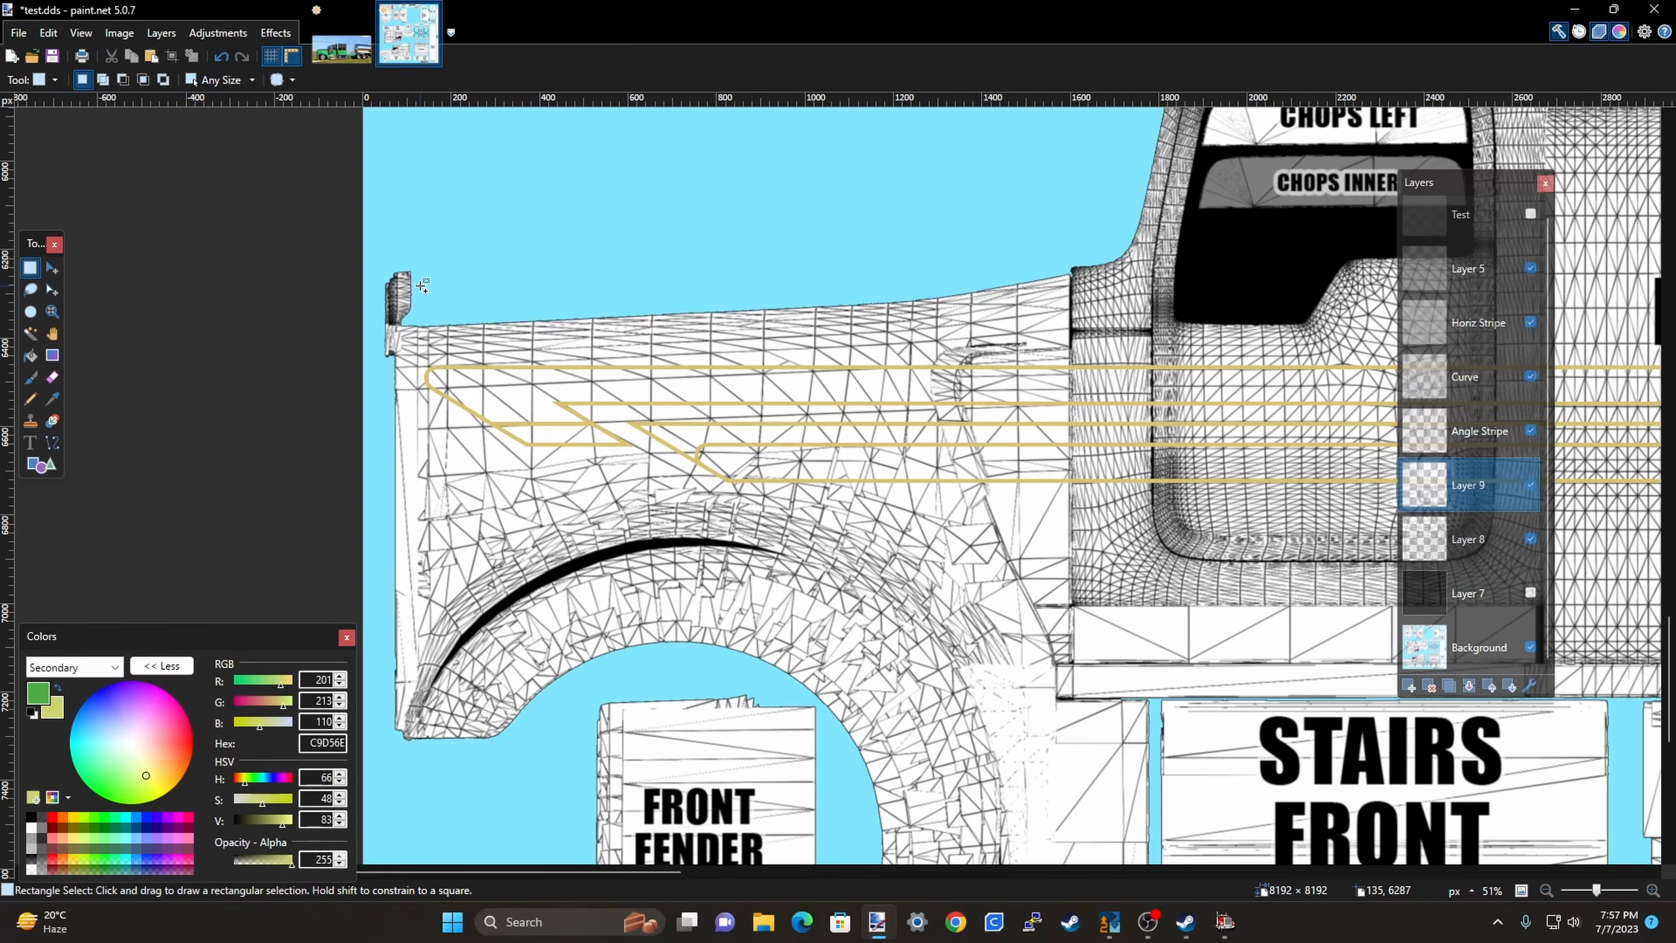
scroll(422, 286, "up", 3)
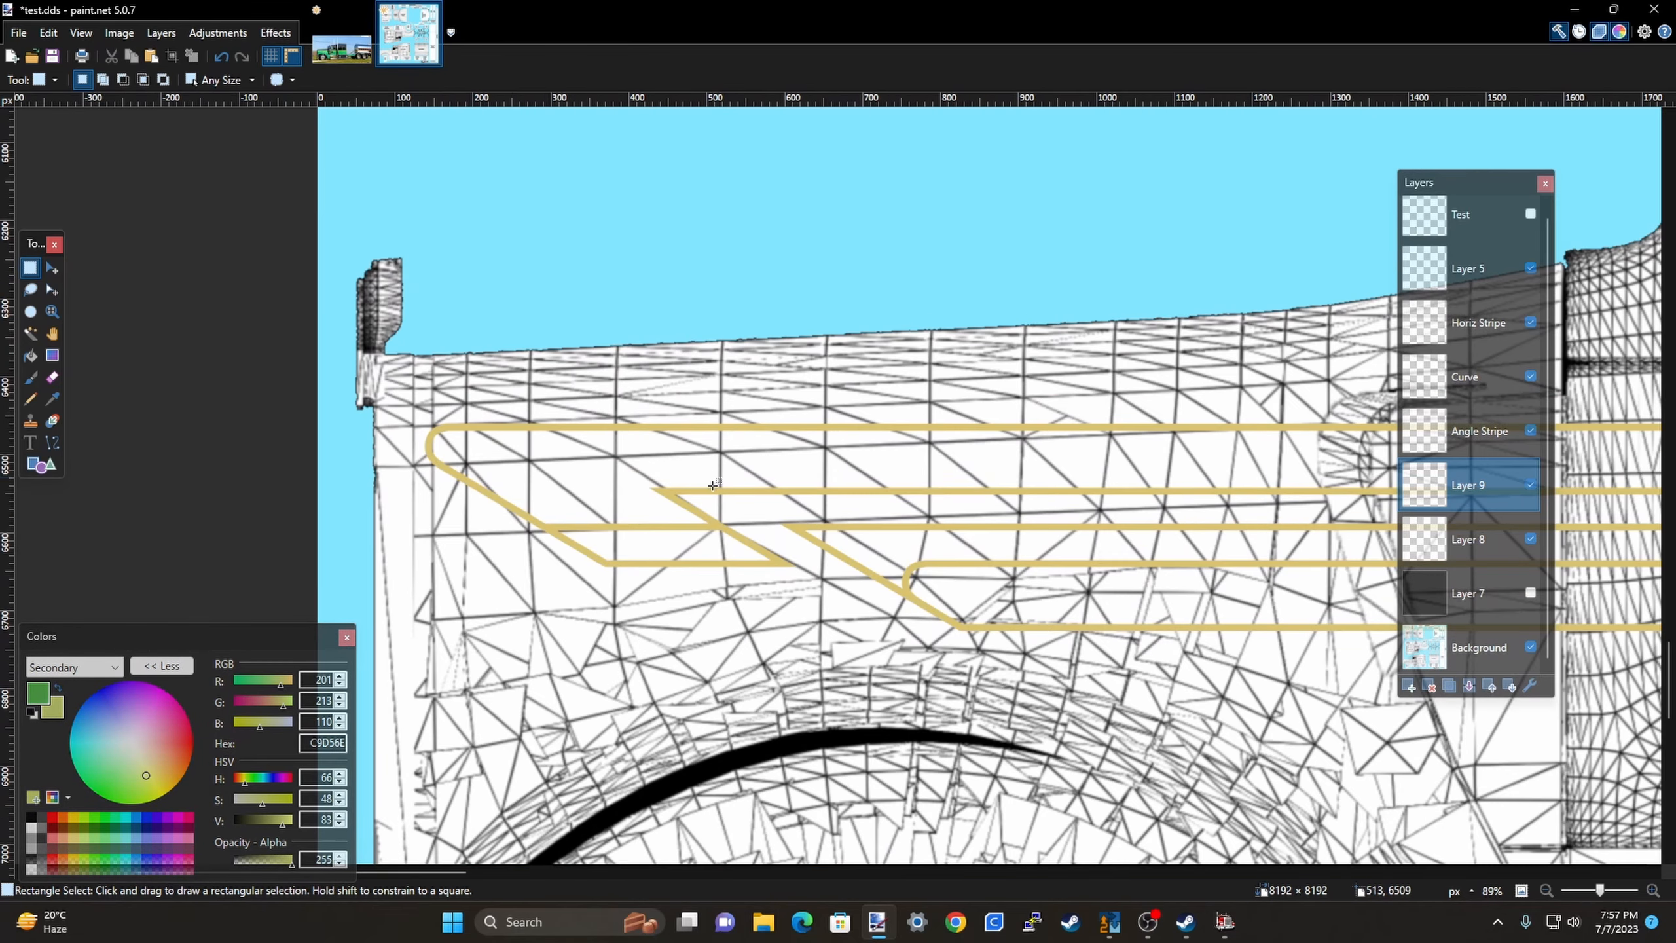
left_click(371, 51)
left_click(408, 36)
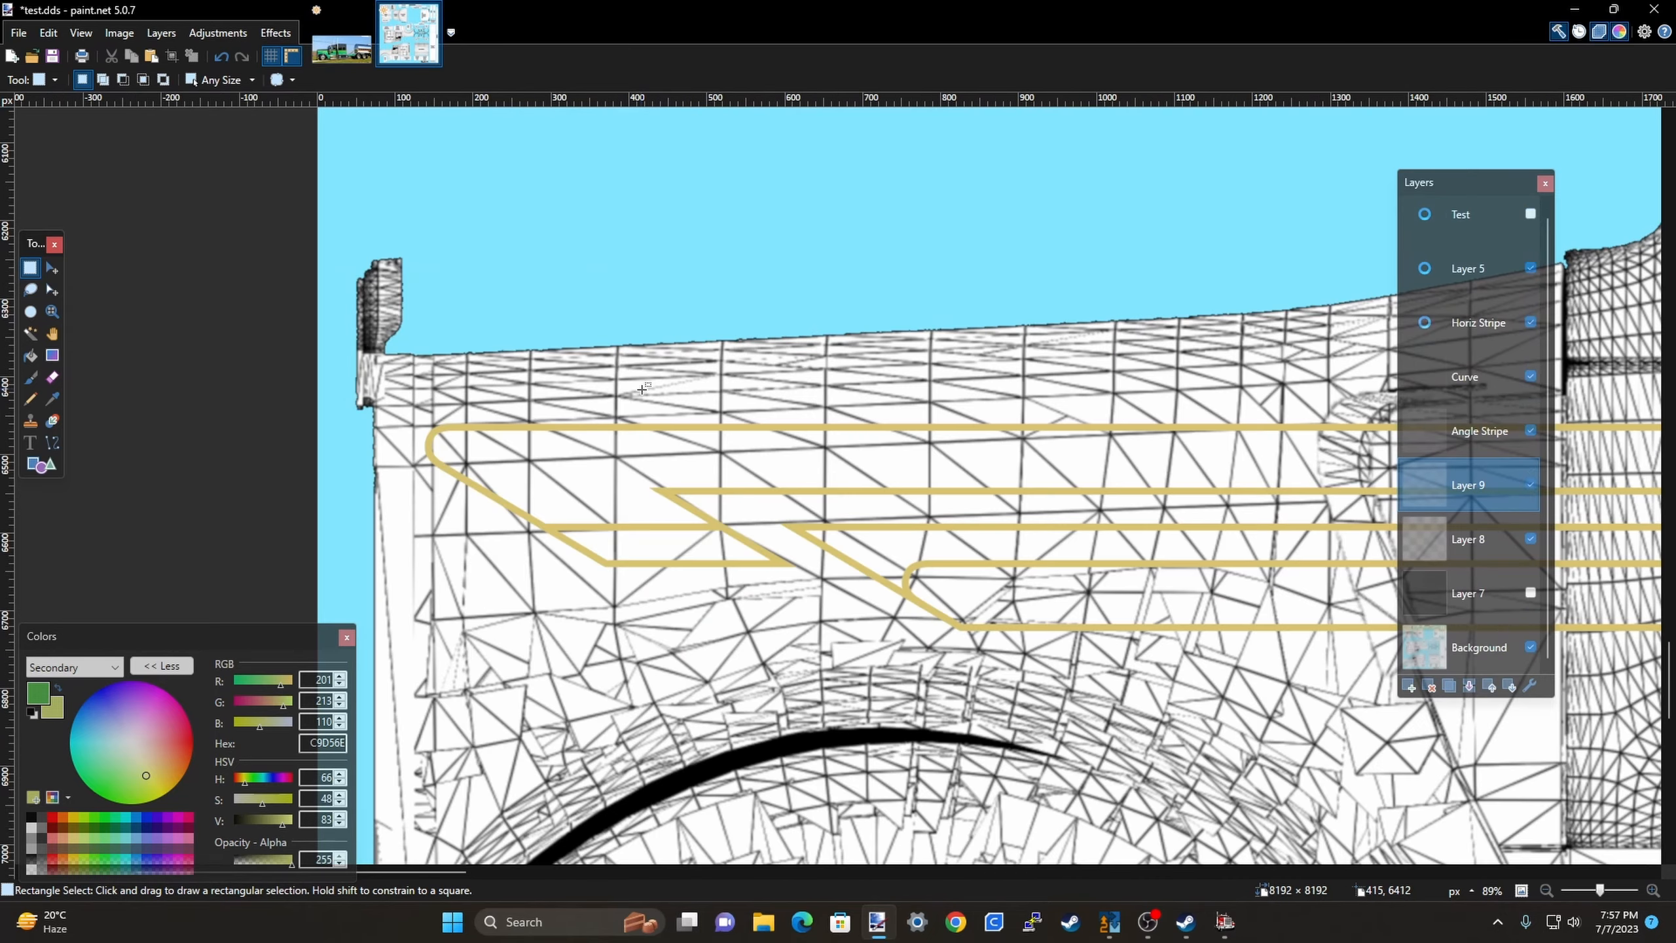
scroll(642, 390, "up", 1)
scroll(1264, 136, "down", 1)
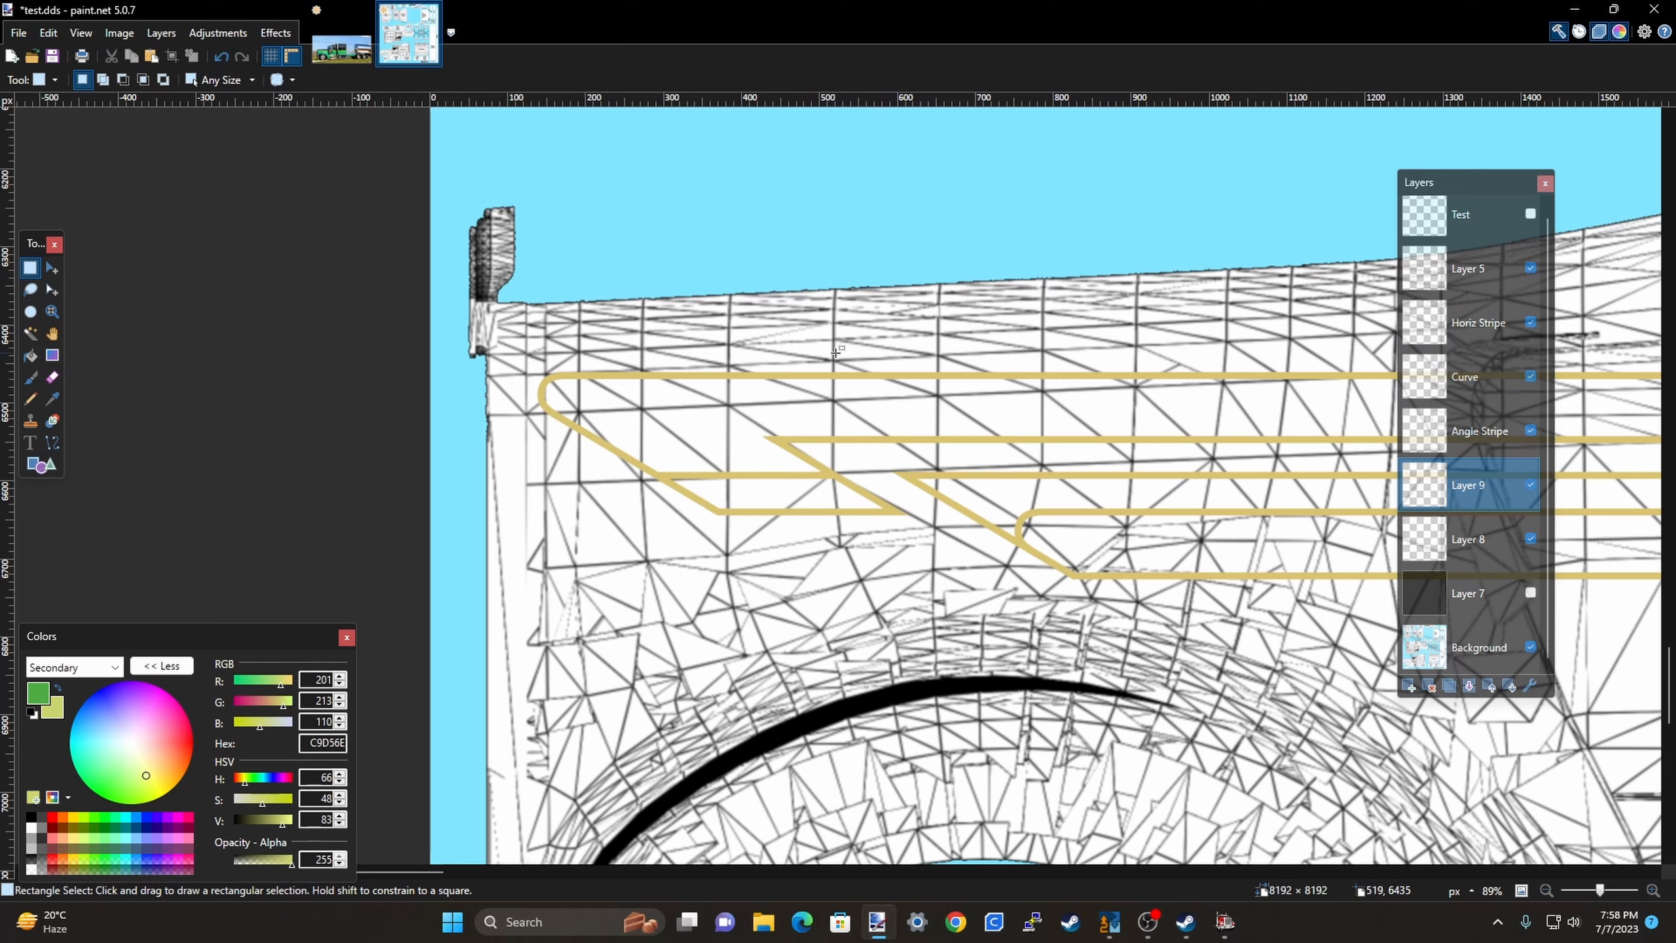
left_click_drag(836, 353, 528, 509)
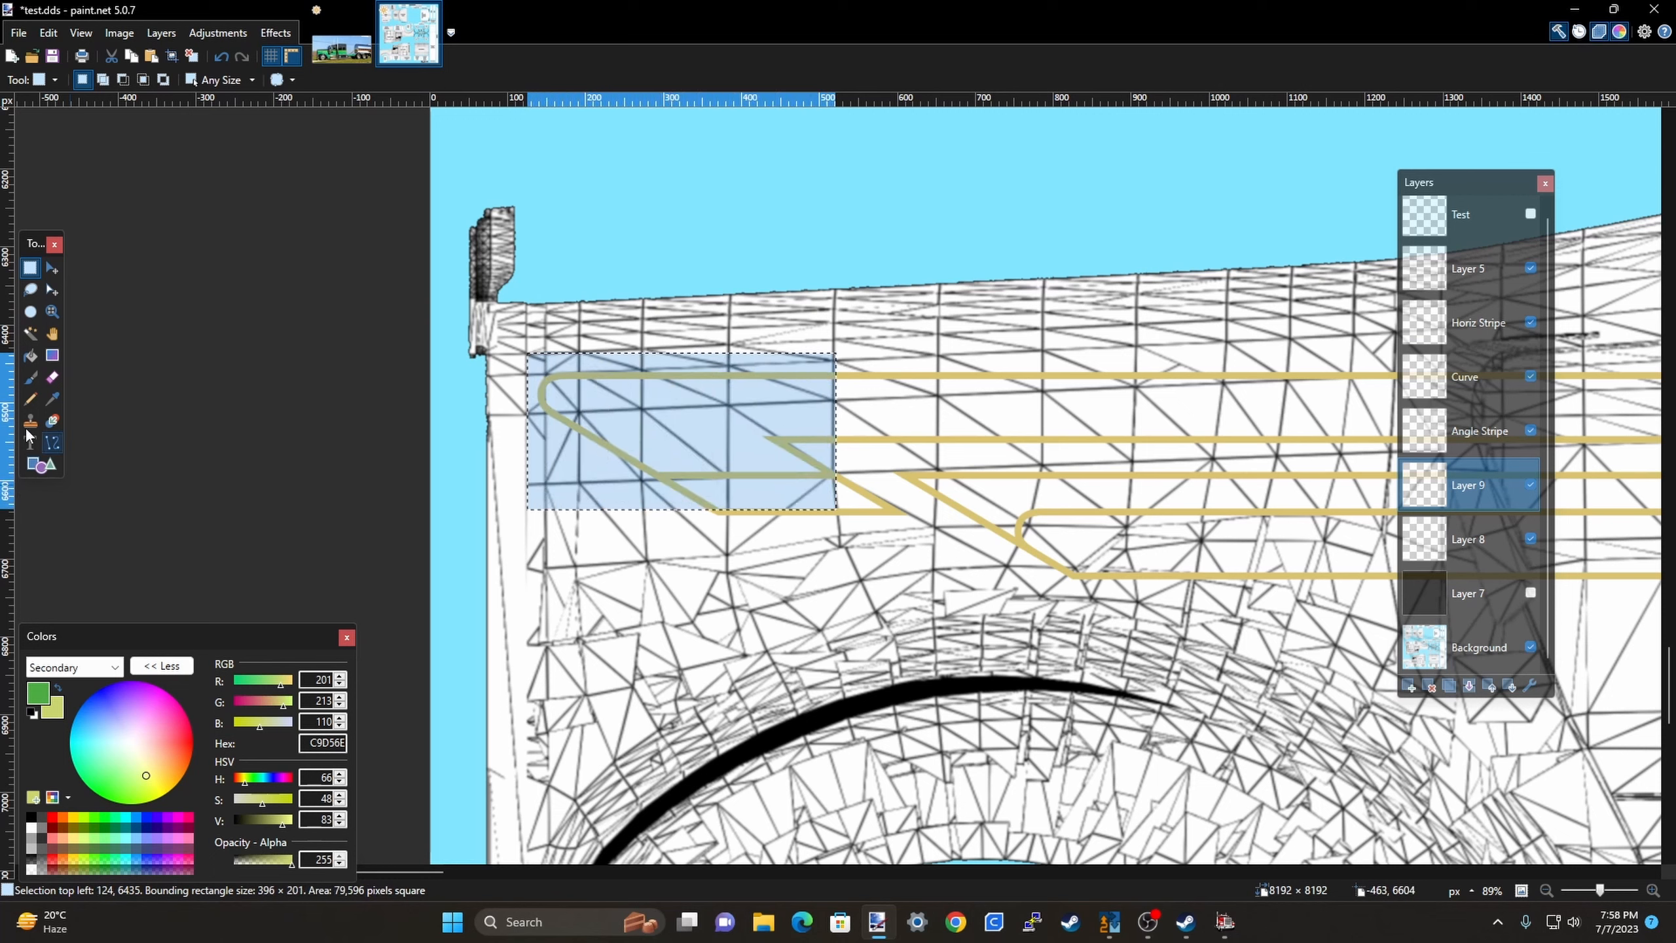
left_click(30, 355)
left_click(730, 442)
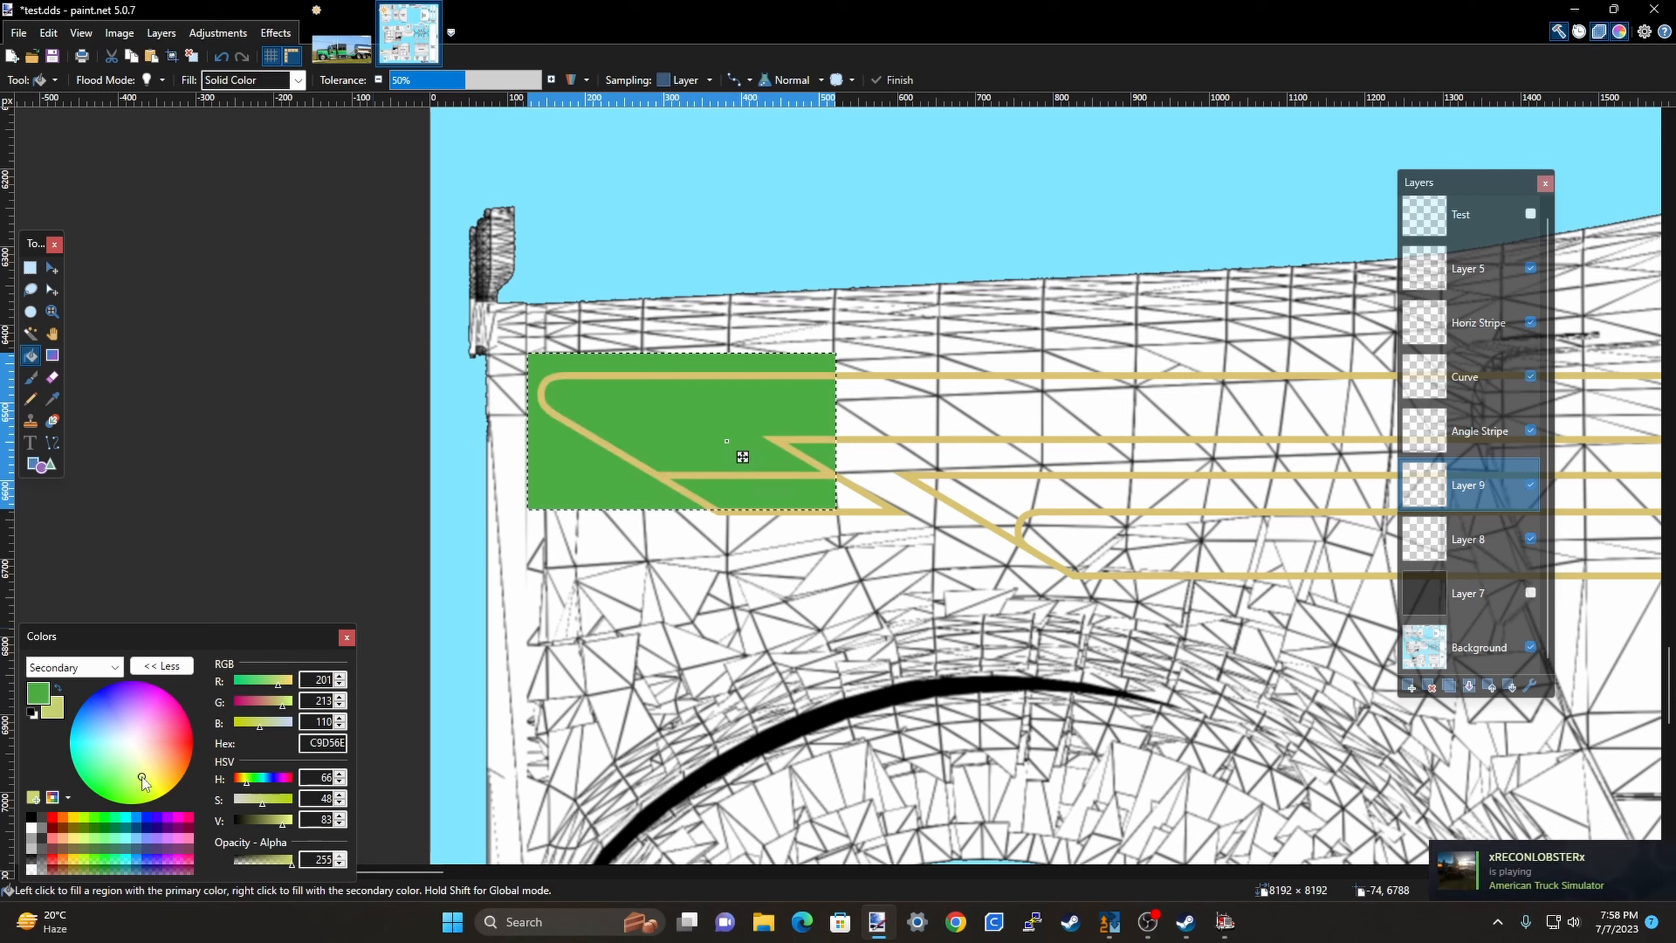
Mix a darker secondary green, 1D520F, and swap it into the primary colour to try it on the filled rectangle.
left_click(120, 791)
left_click_drag(121, 790, 119, 790)
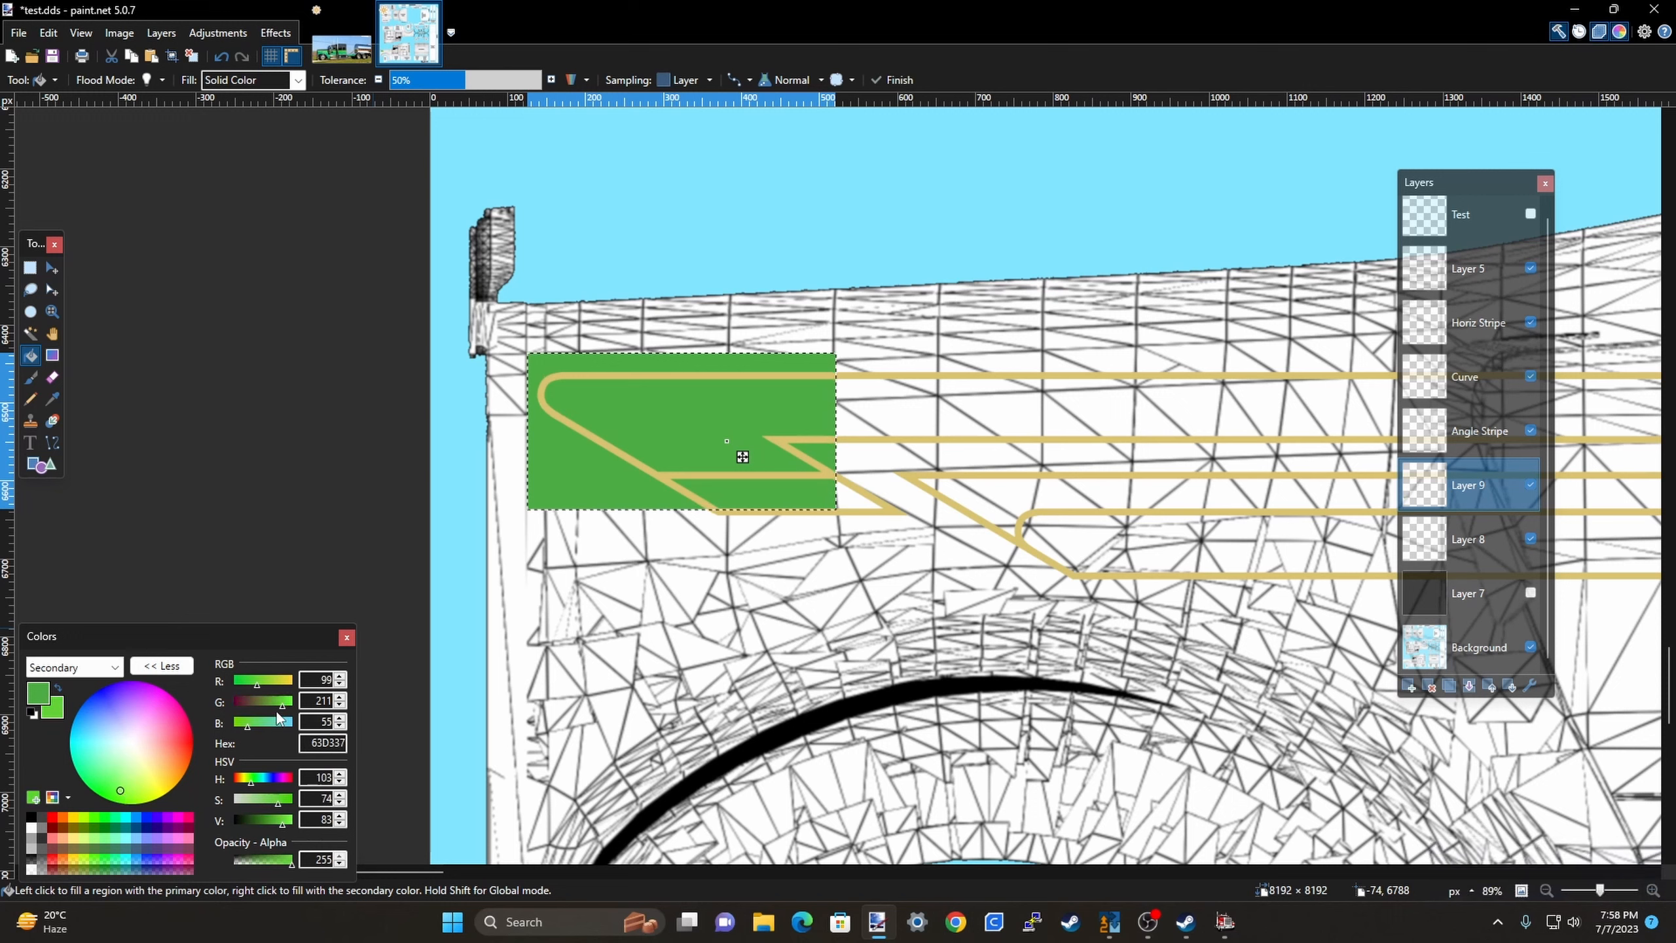
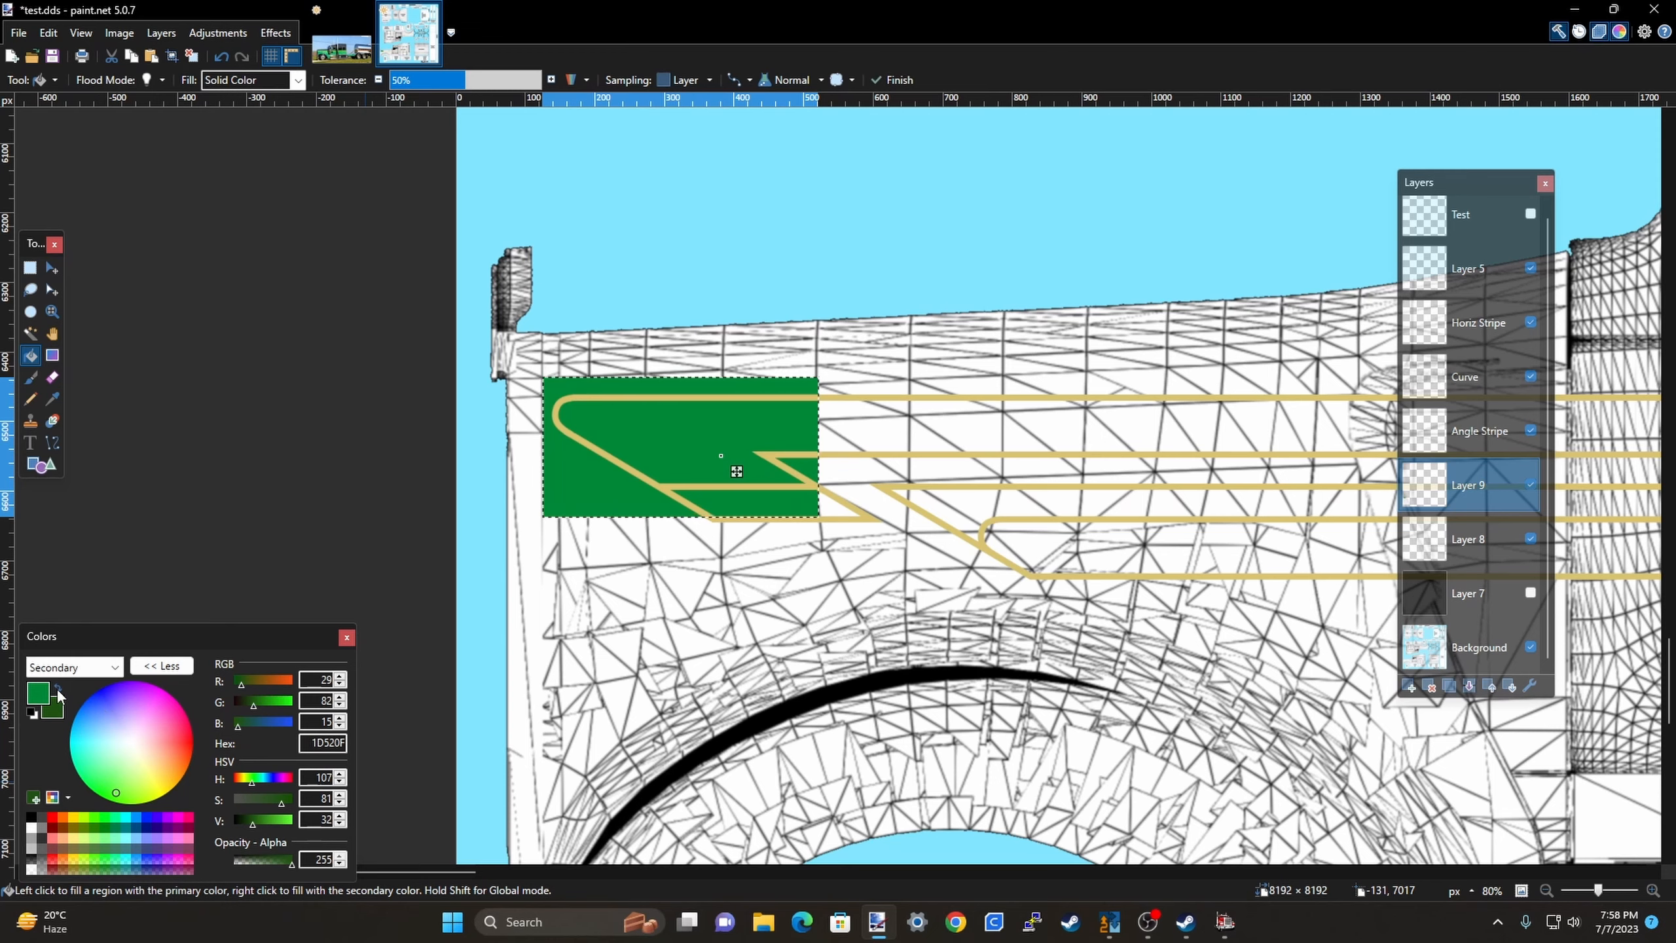
left_click(58, 686)
scroll(467, 745, "down", 3)
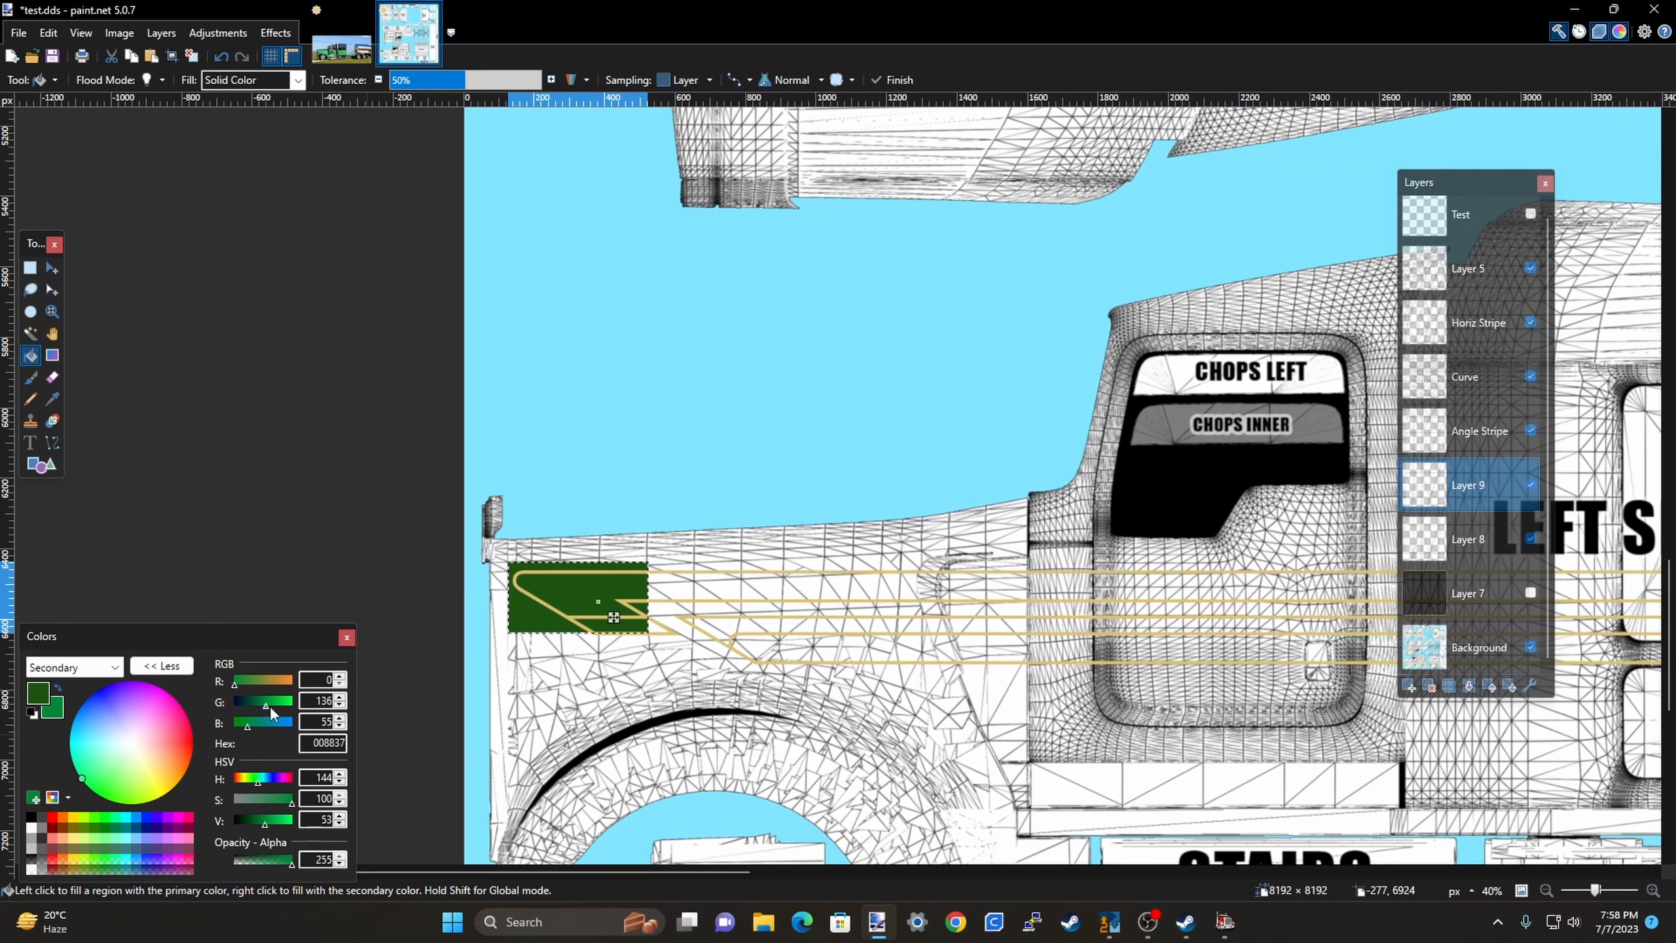
Adjust the other green to 008437, undo the accidental colour pick, and swap this green onto the filled rectangle.
left_click_drag(266, 703, 265, 703)
left_click(68, 691)
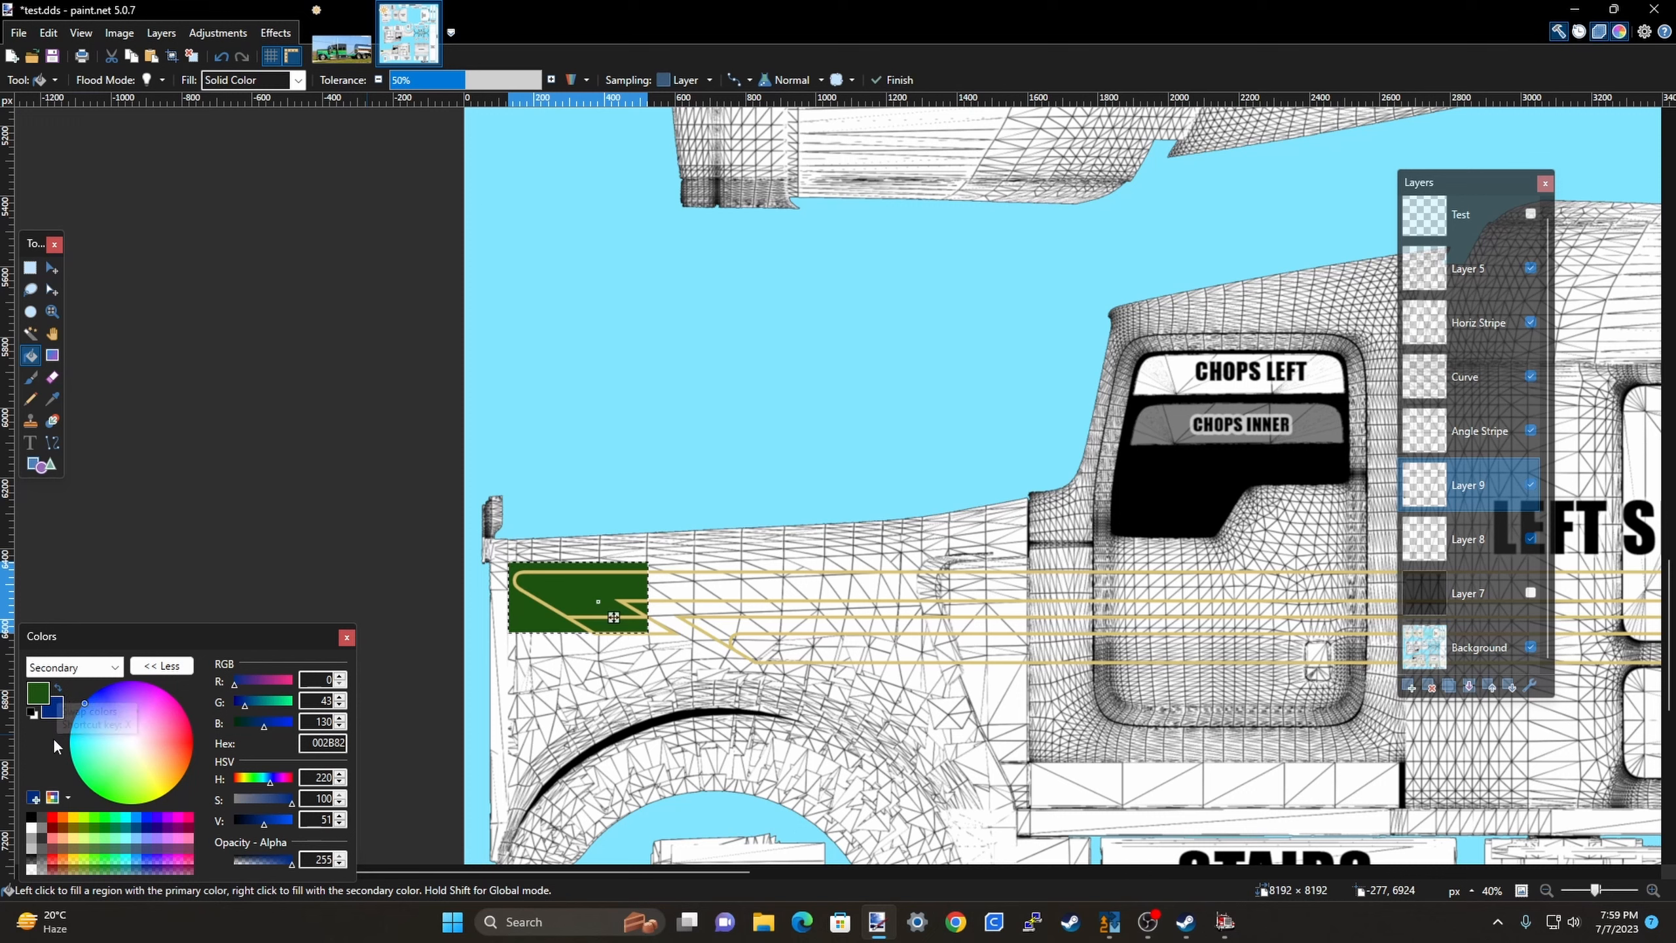
key("ctrl+z")
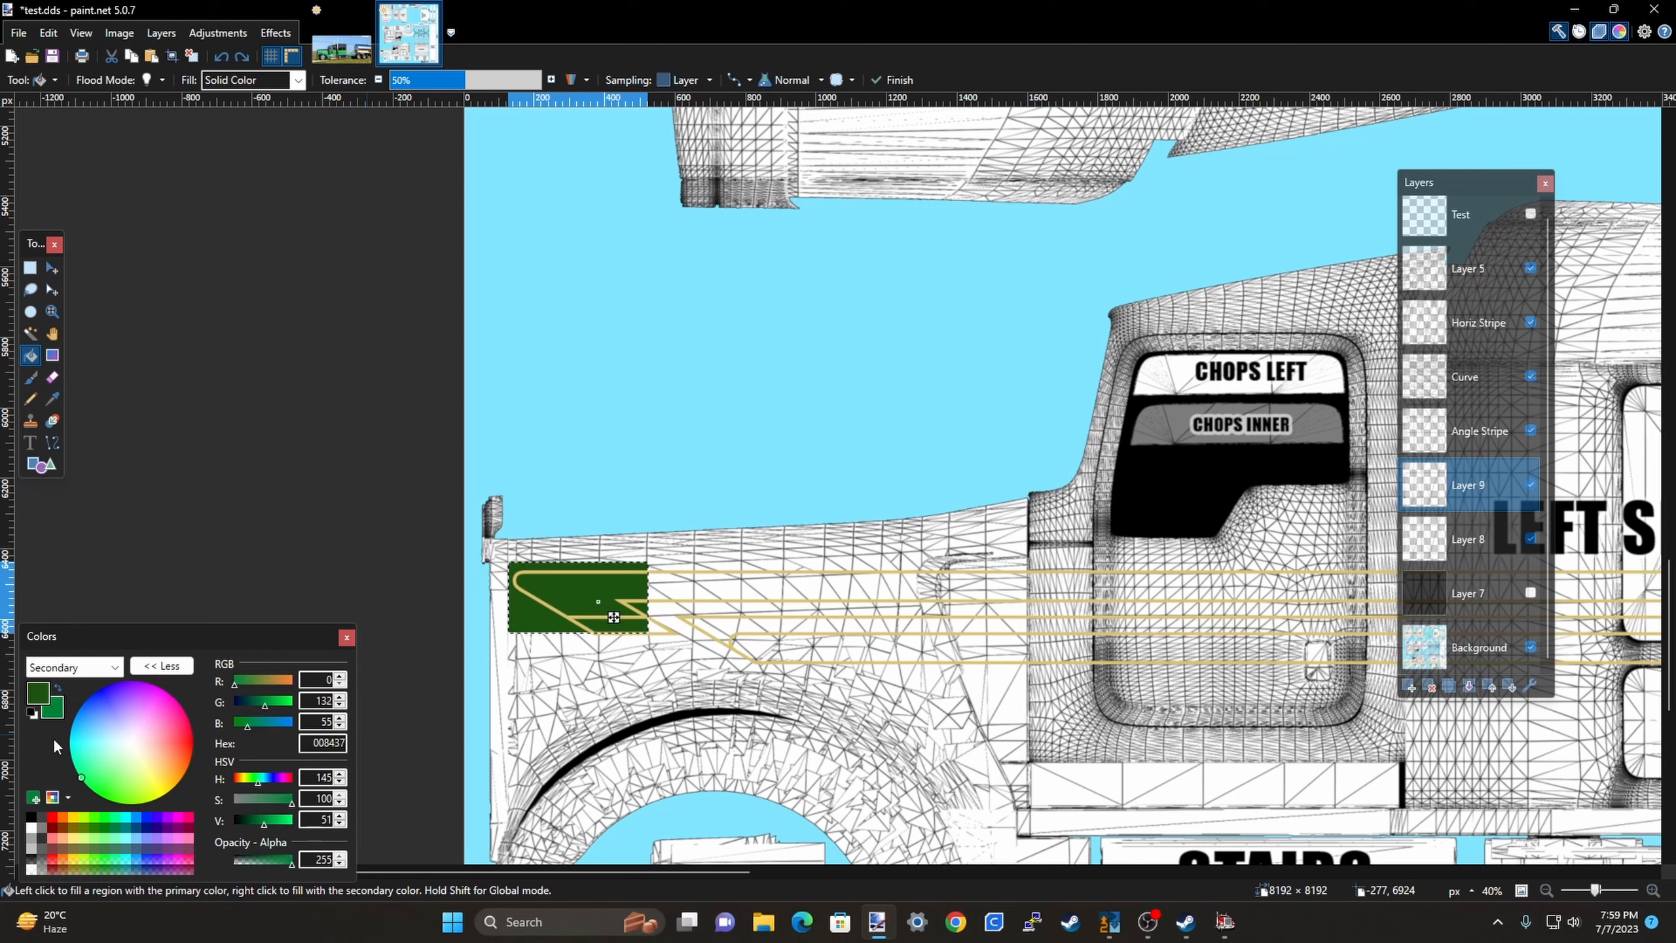
left_click(58, 689)
scroll(426, 725, "down", 1)
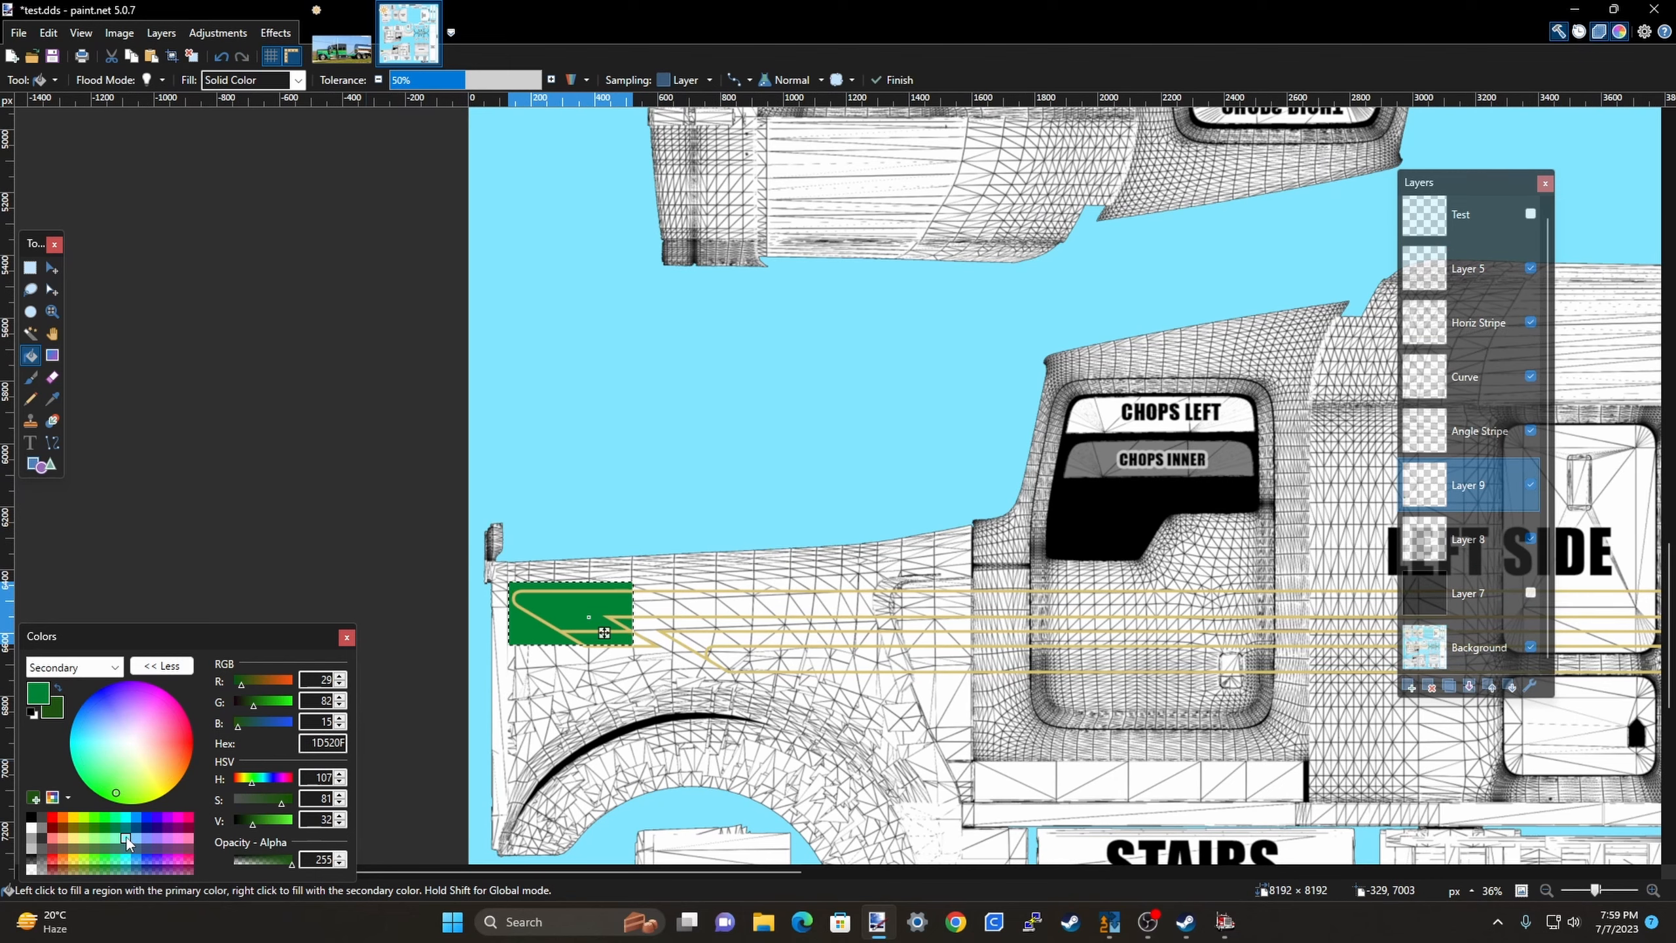
Try orange FF6A00 on the filled rectangle, and recolour it dark brown 7F3300.
right_click(65, 817)
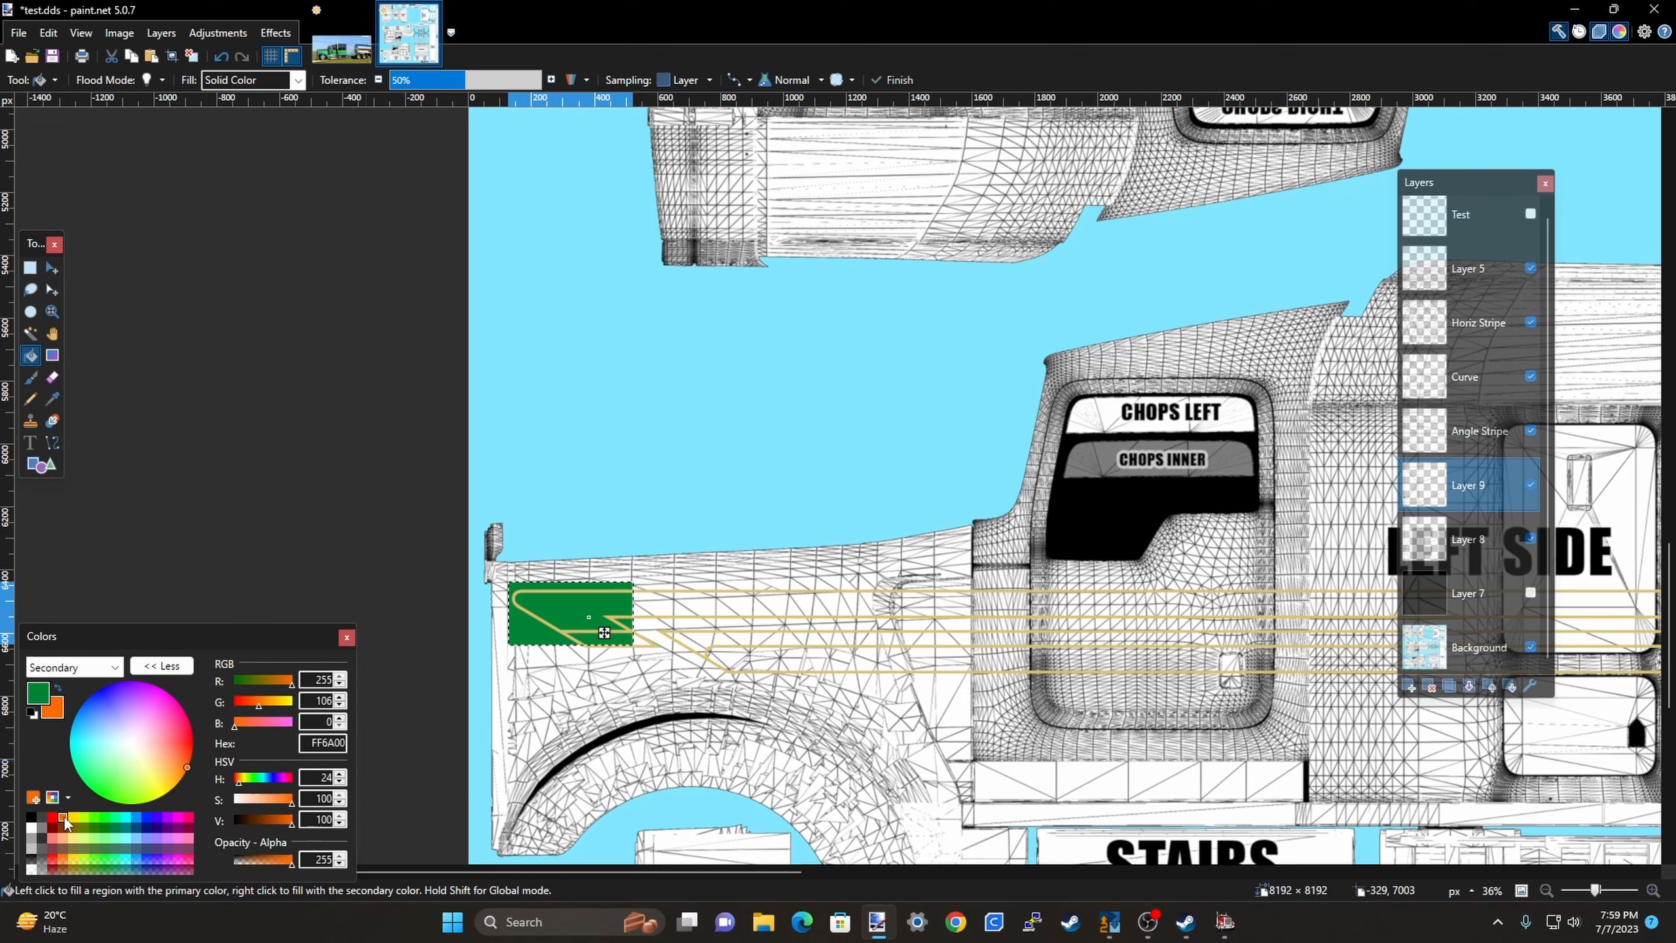
left_click(59, 688)
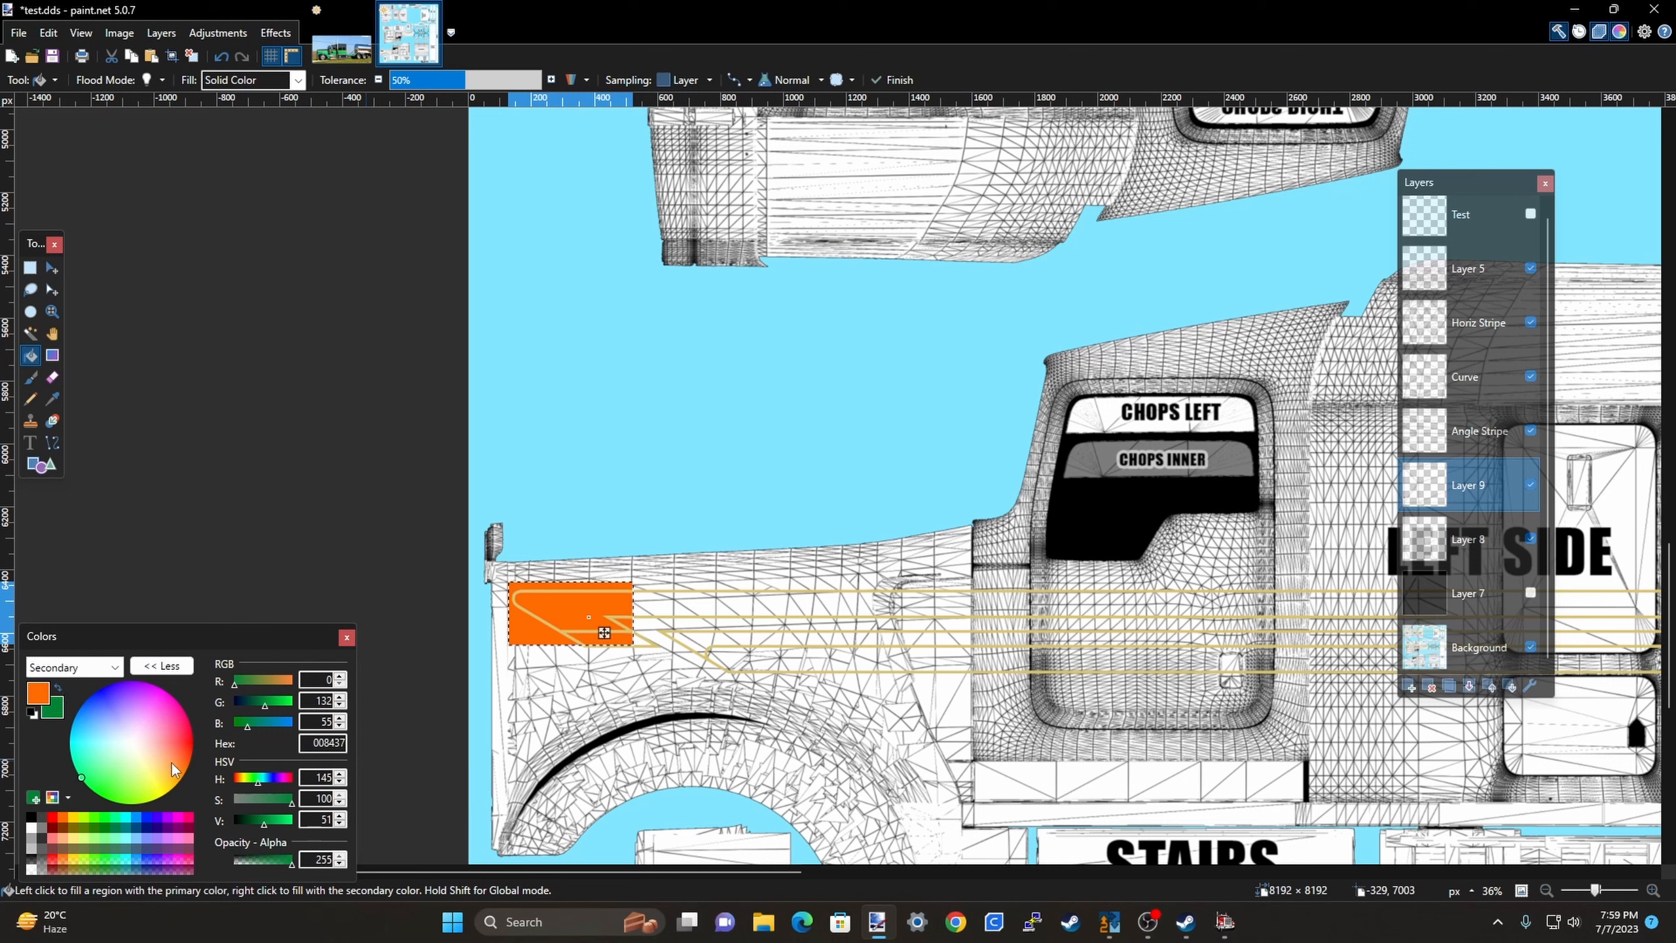
right_click(64, 828)
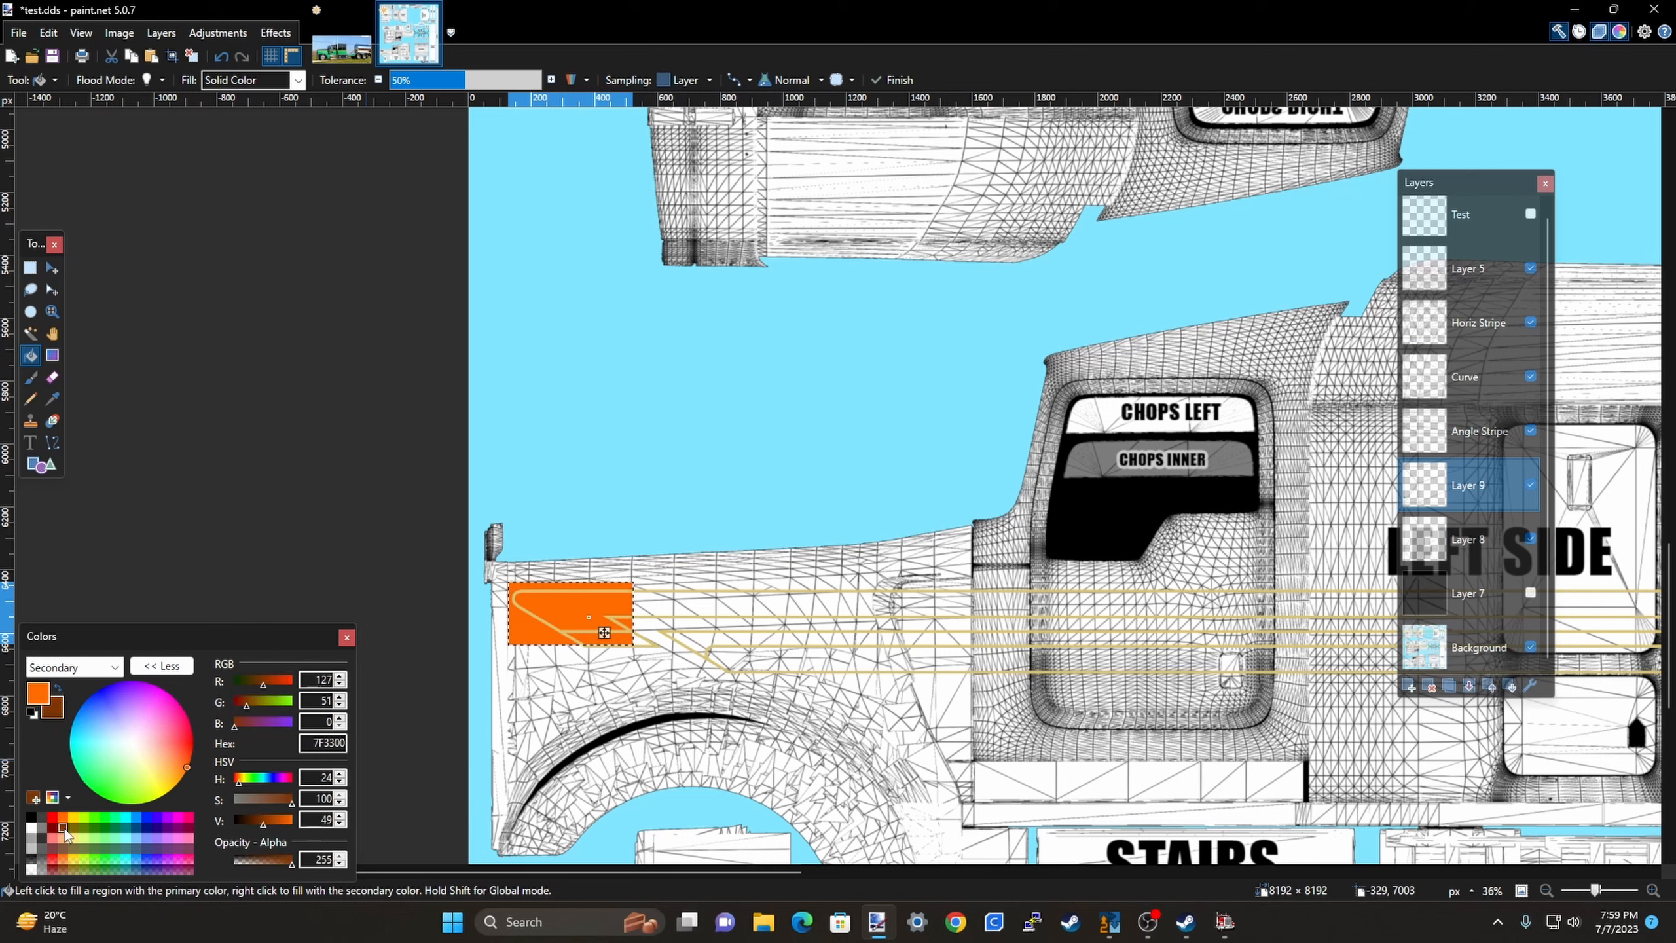
left_click(58, 689)
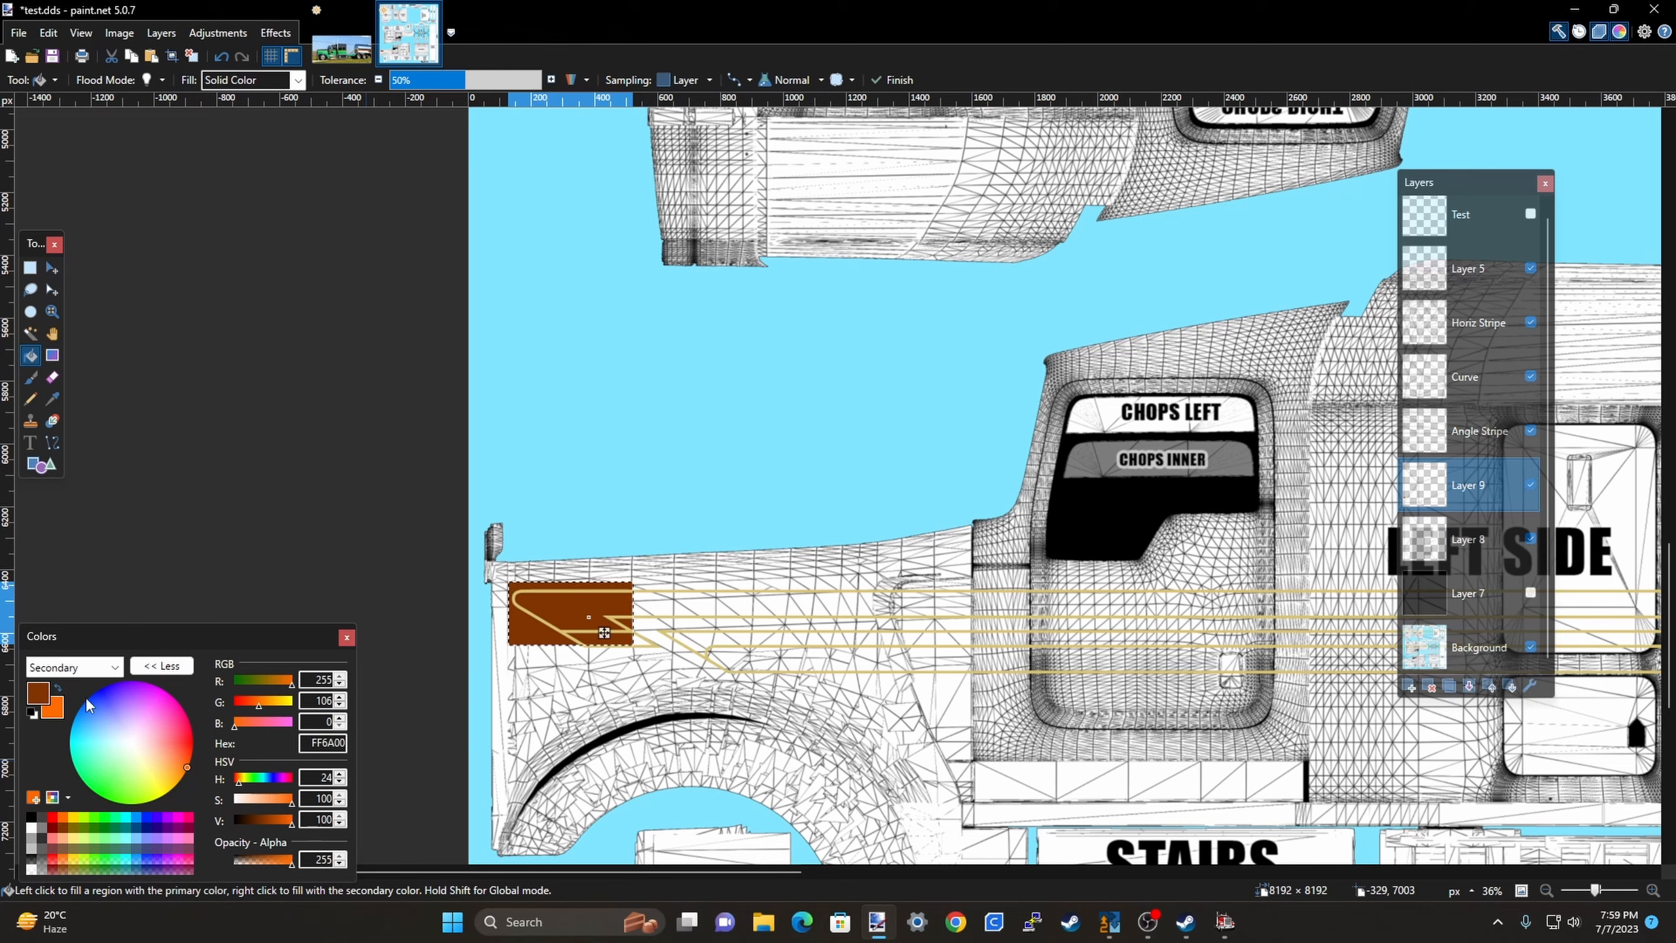
Set the secondary colour to the same dark brown 7F3300 as the rectangle's fill.
scroll(558, 626, "up", 5)
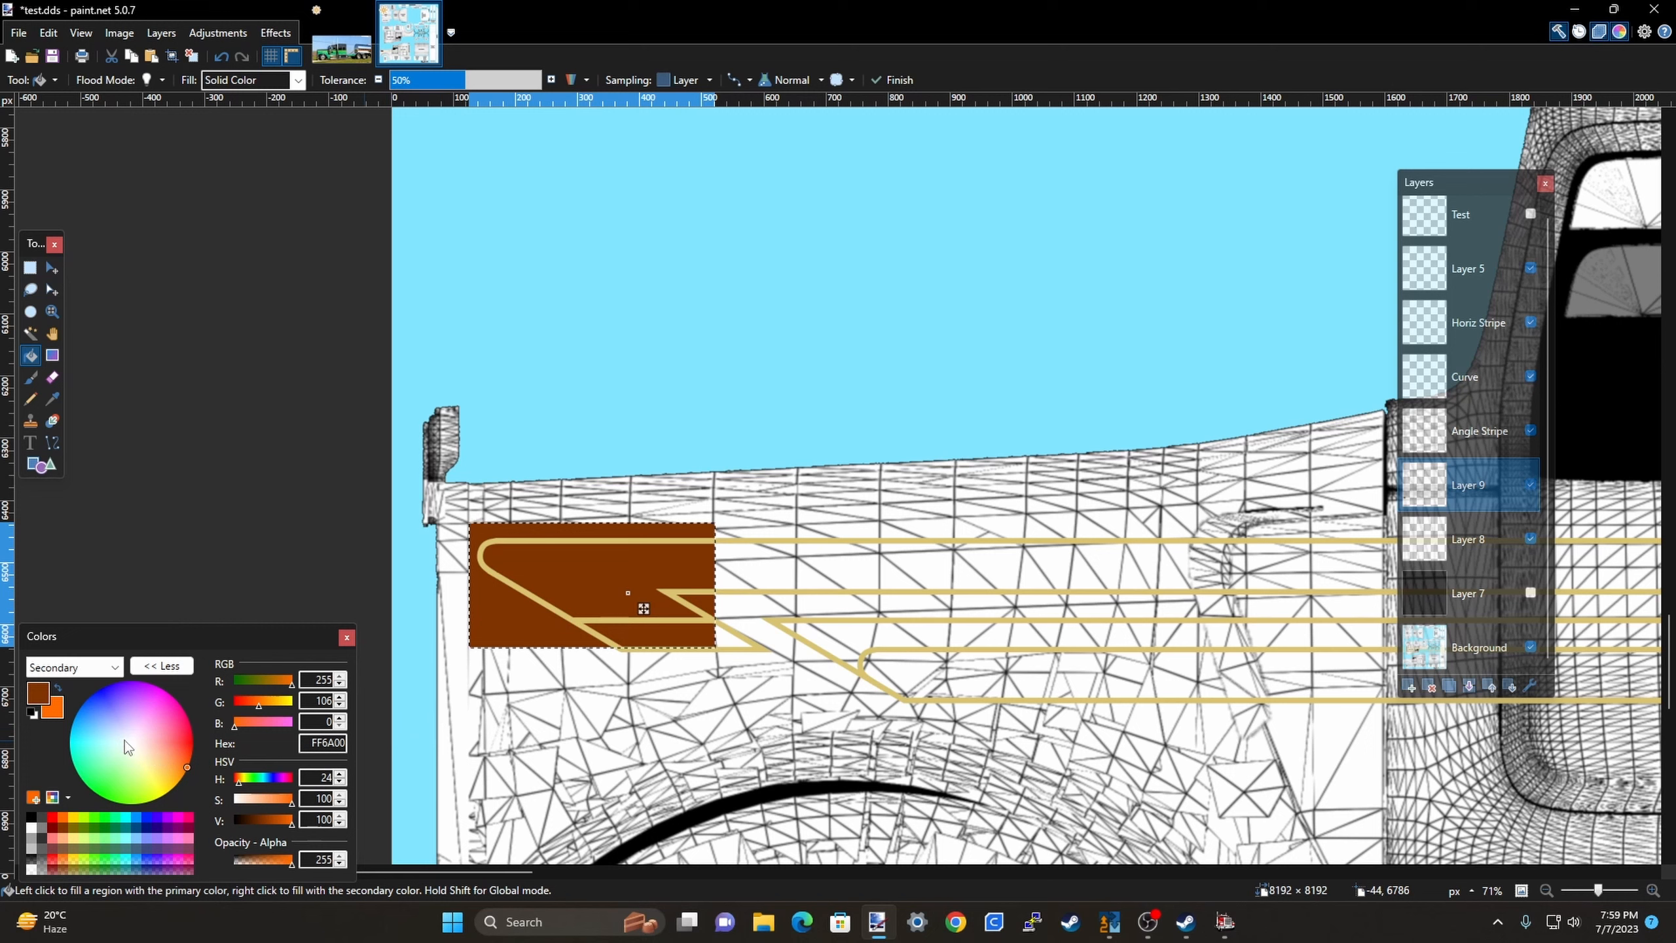
right_click(63, 830)
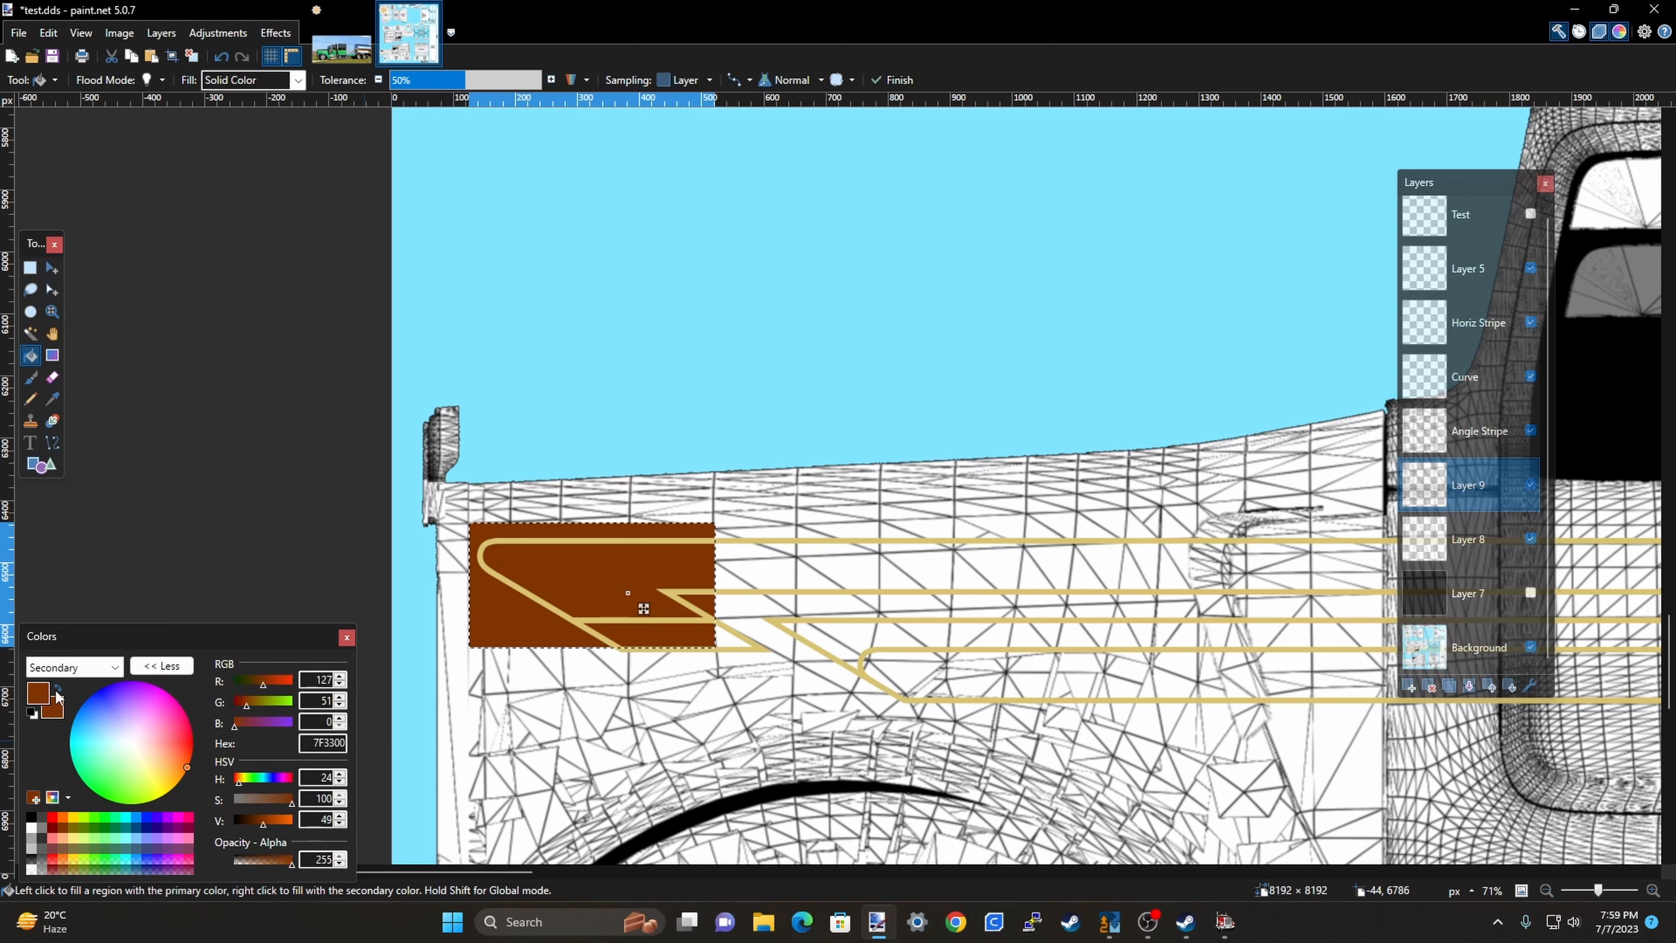
scroll(397, 766, "down", 2)
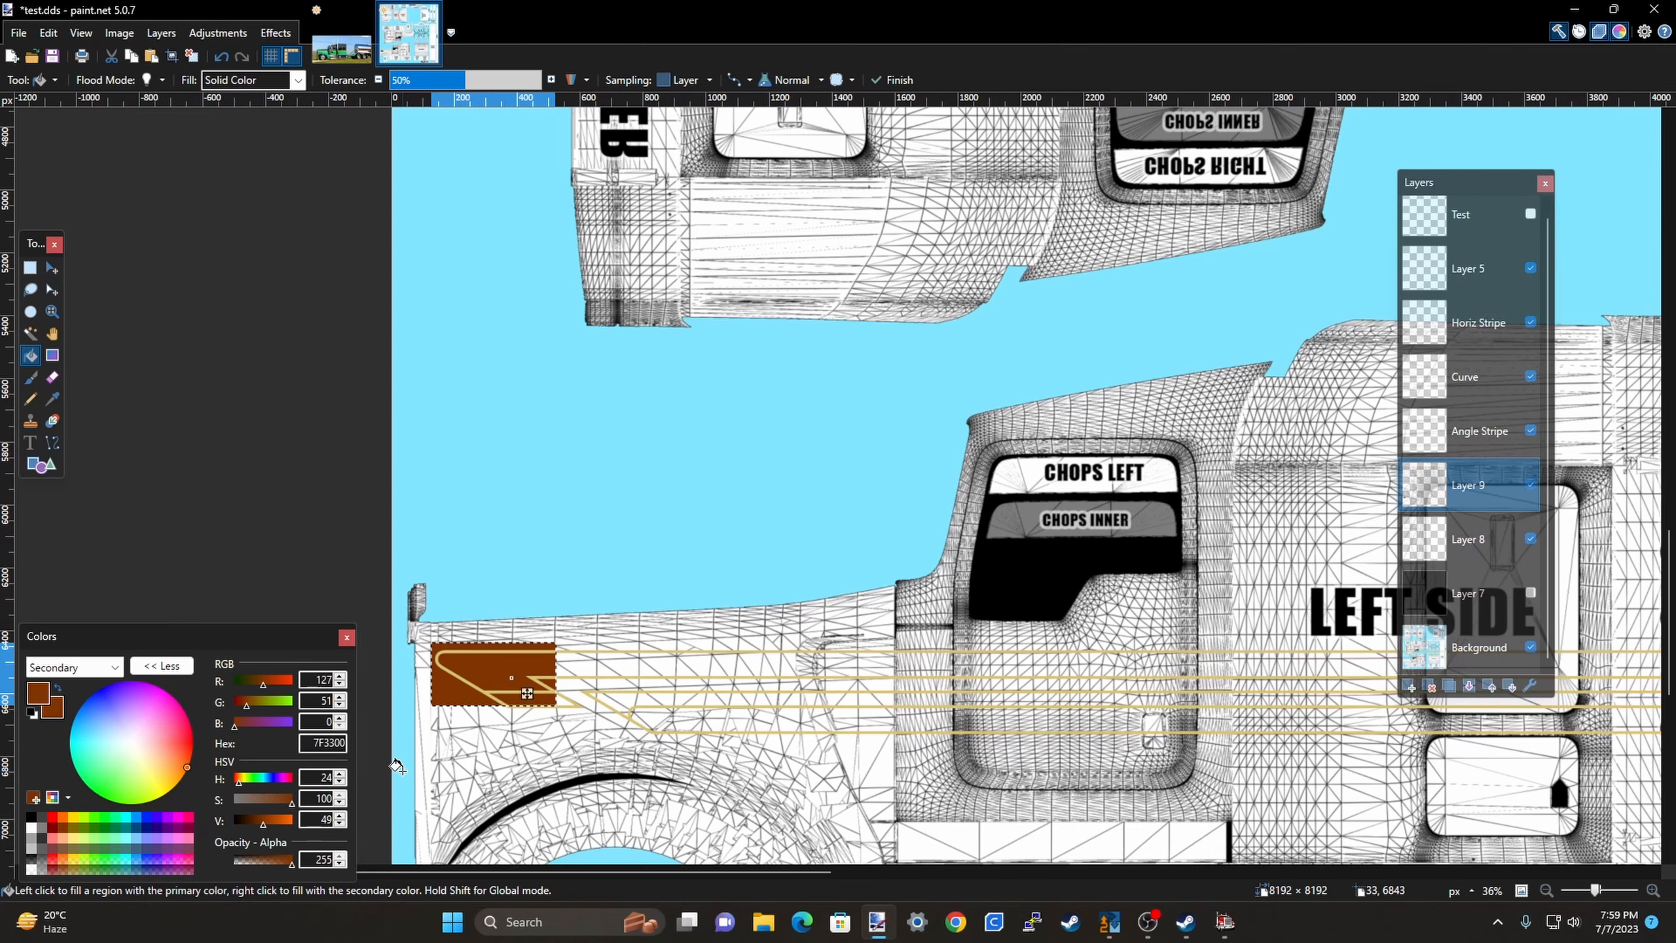
scroll(395, 779, "up", 2)
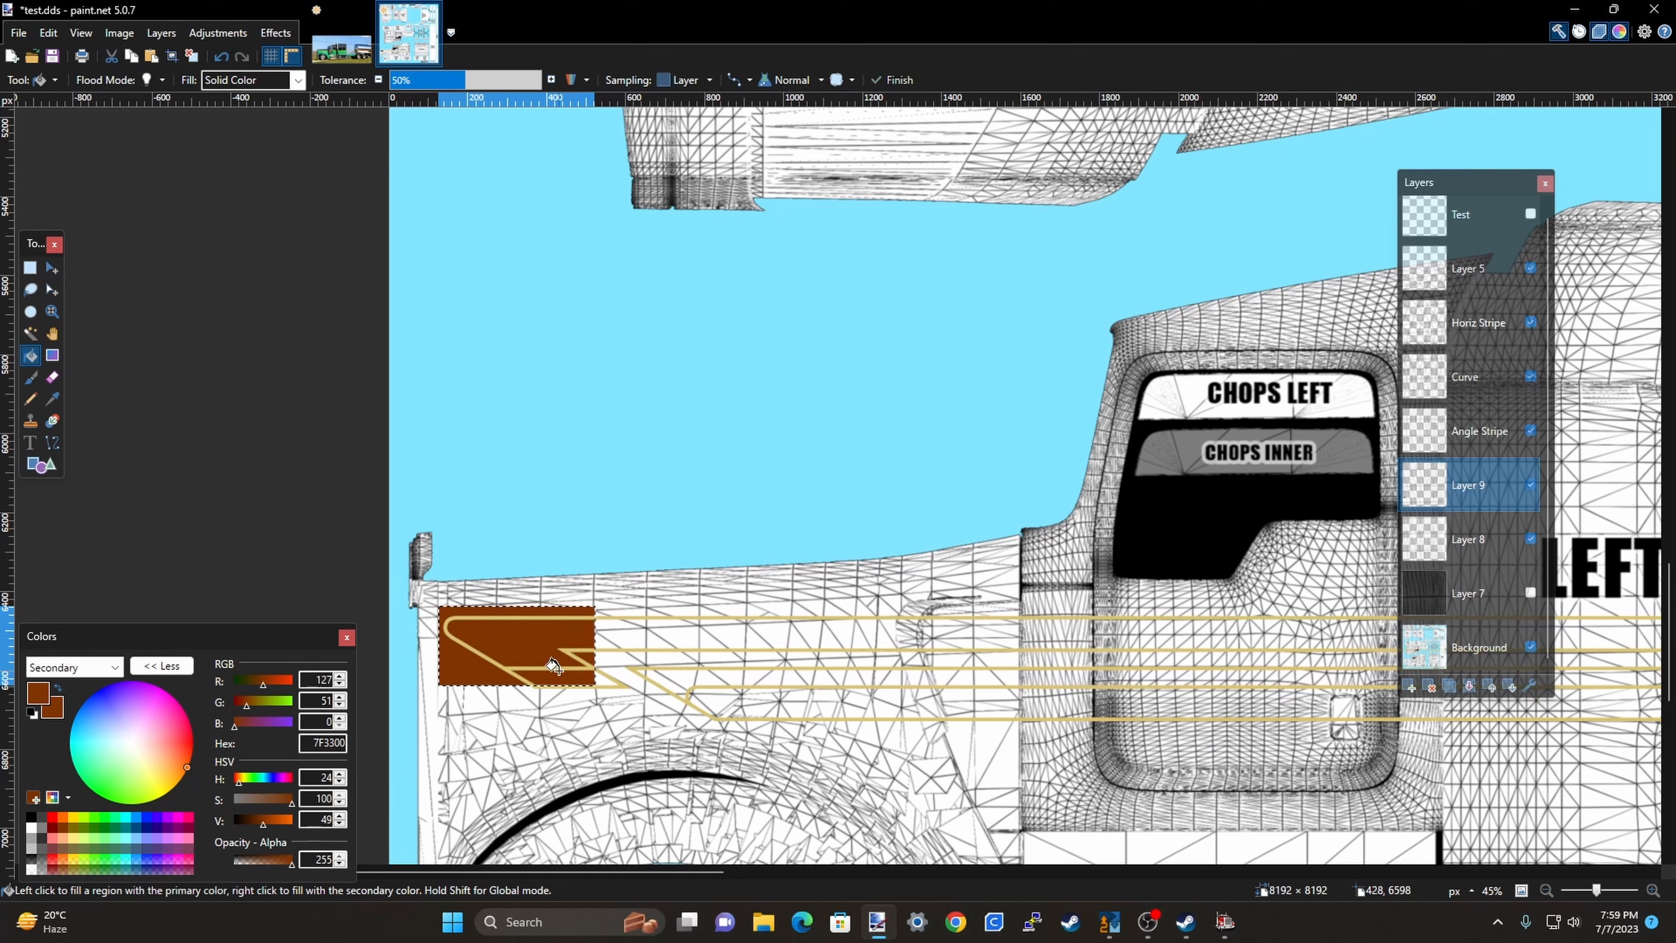
Switch to Rectangle Select and clear the selection around the brown rectangle at the outline's front end.
left_click(29, 267)
scroll(365, 451, "up", 3)
key("ctrl+d")
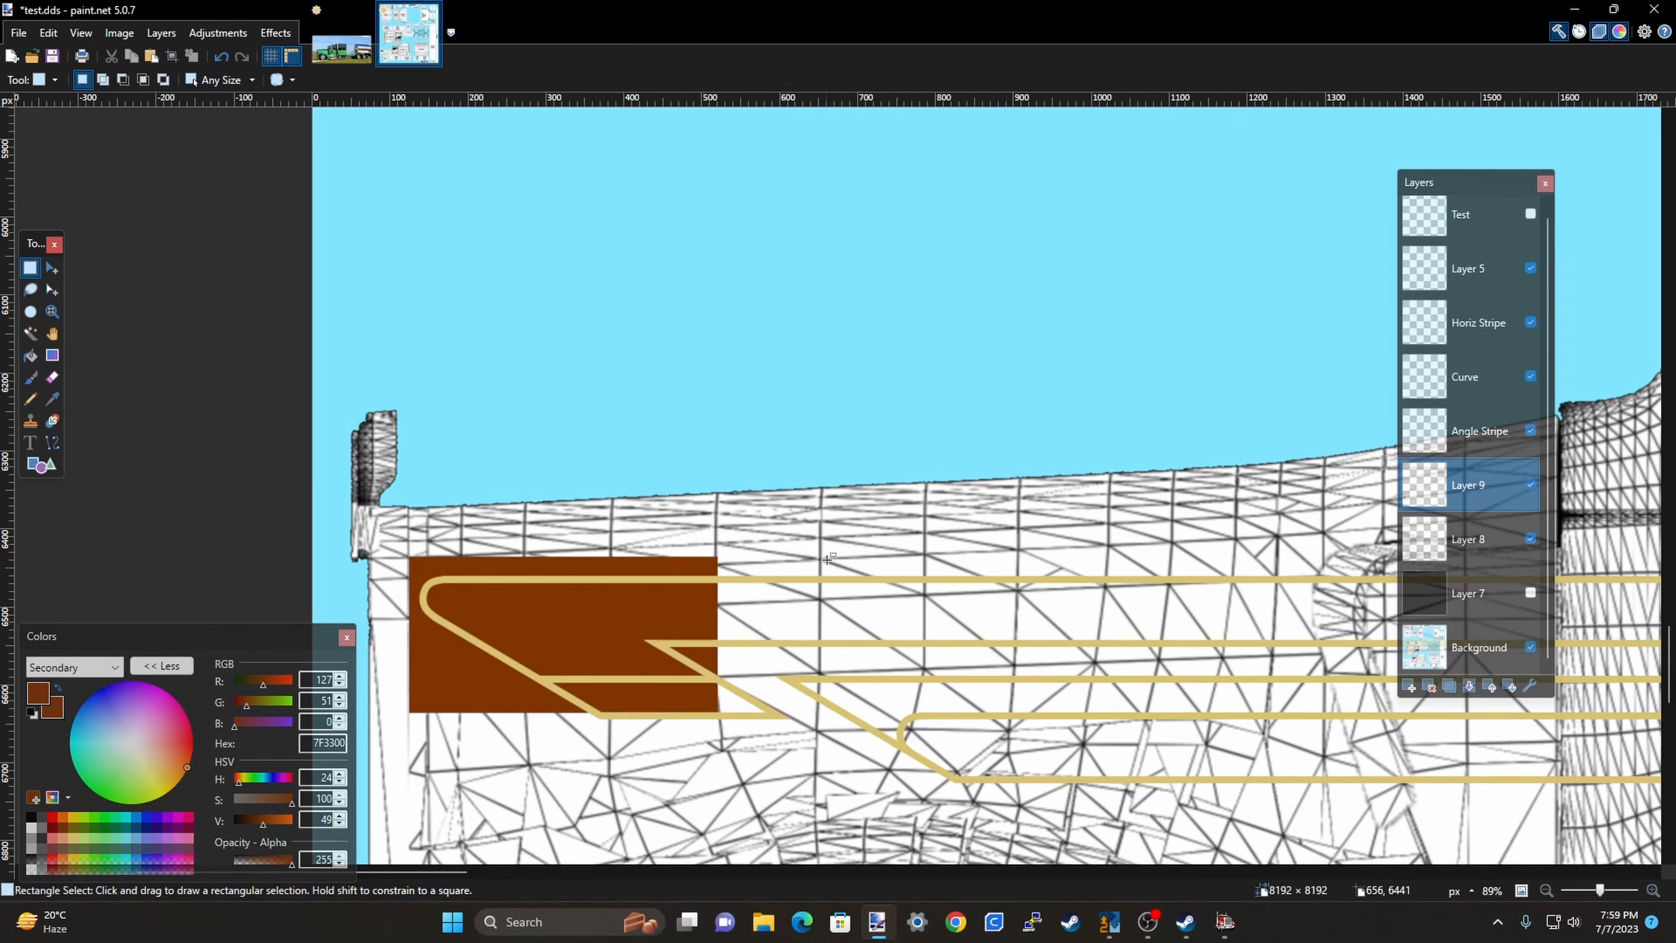
scroll(887, 439, "down", 2)
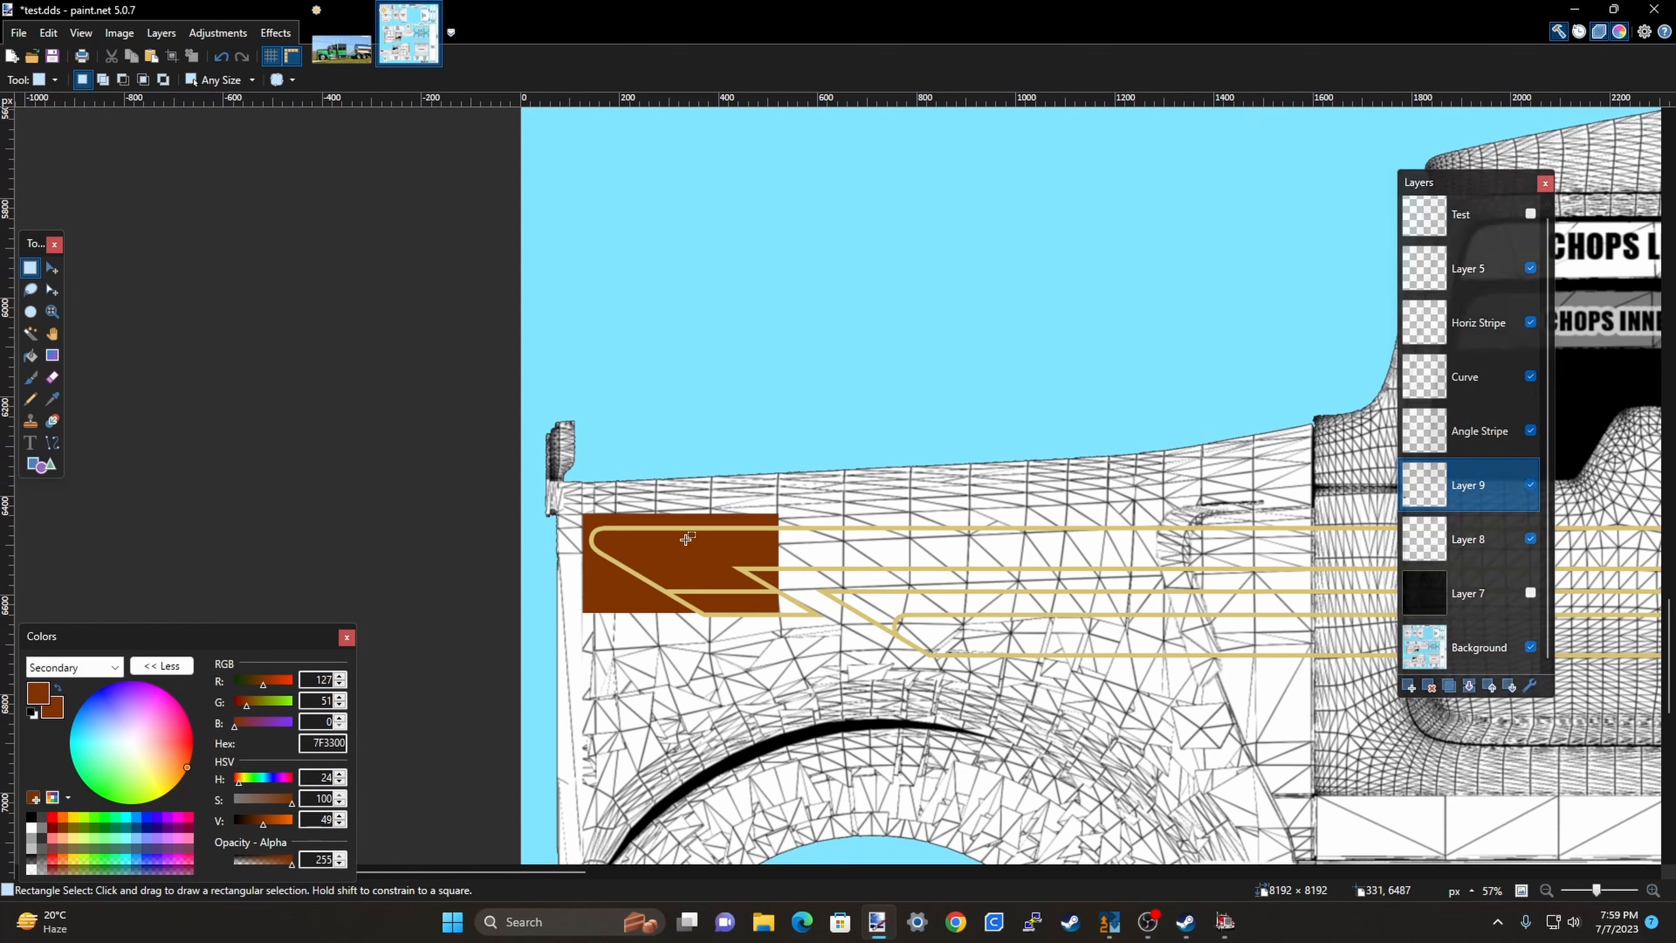
Trim the brown rectangle by deleting the parts above the outline's uppermost line and below the third line down.
left_click_drag(526, 489, 805, 527)
key("Delete")
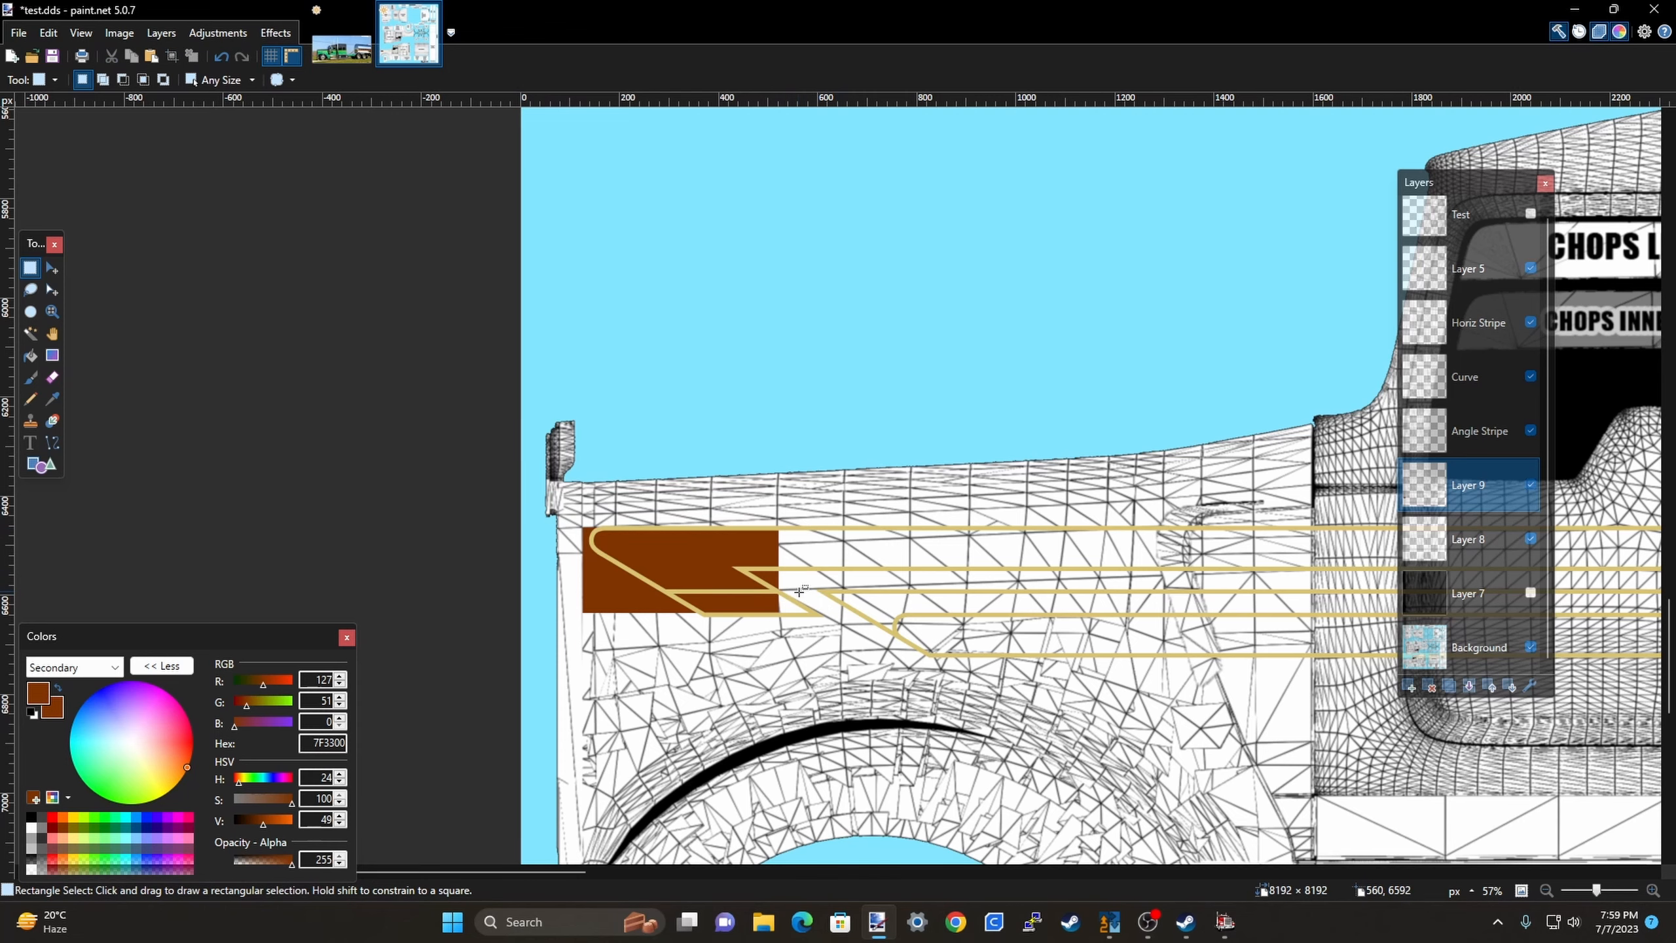
mouse_move(800, 590)
left_mouse_down()
mouse_move(778, 620)
mouse_move(519, 697)
left_mouse_up()
key("Delete")
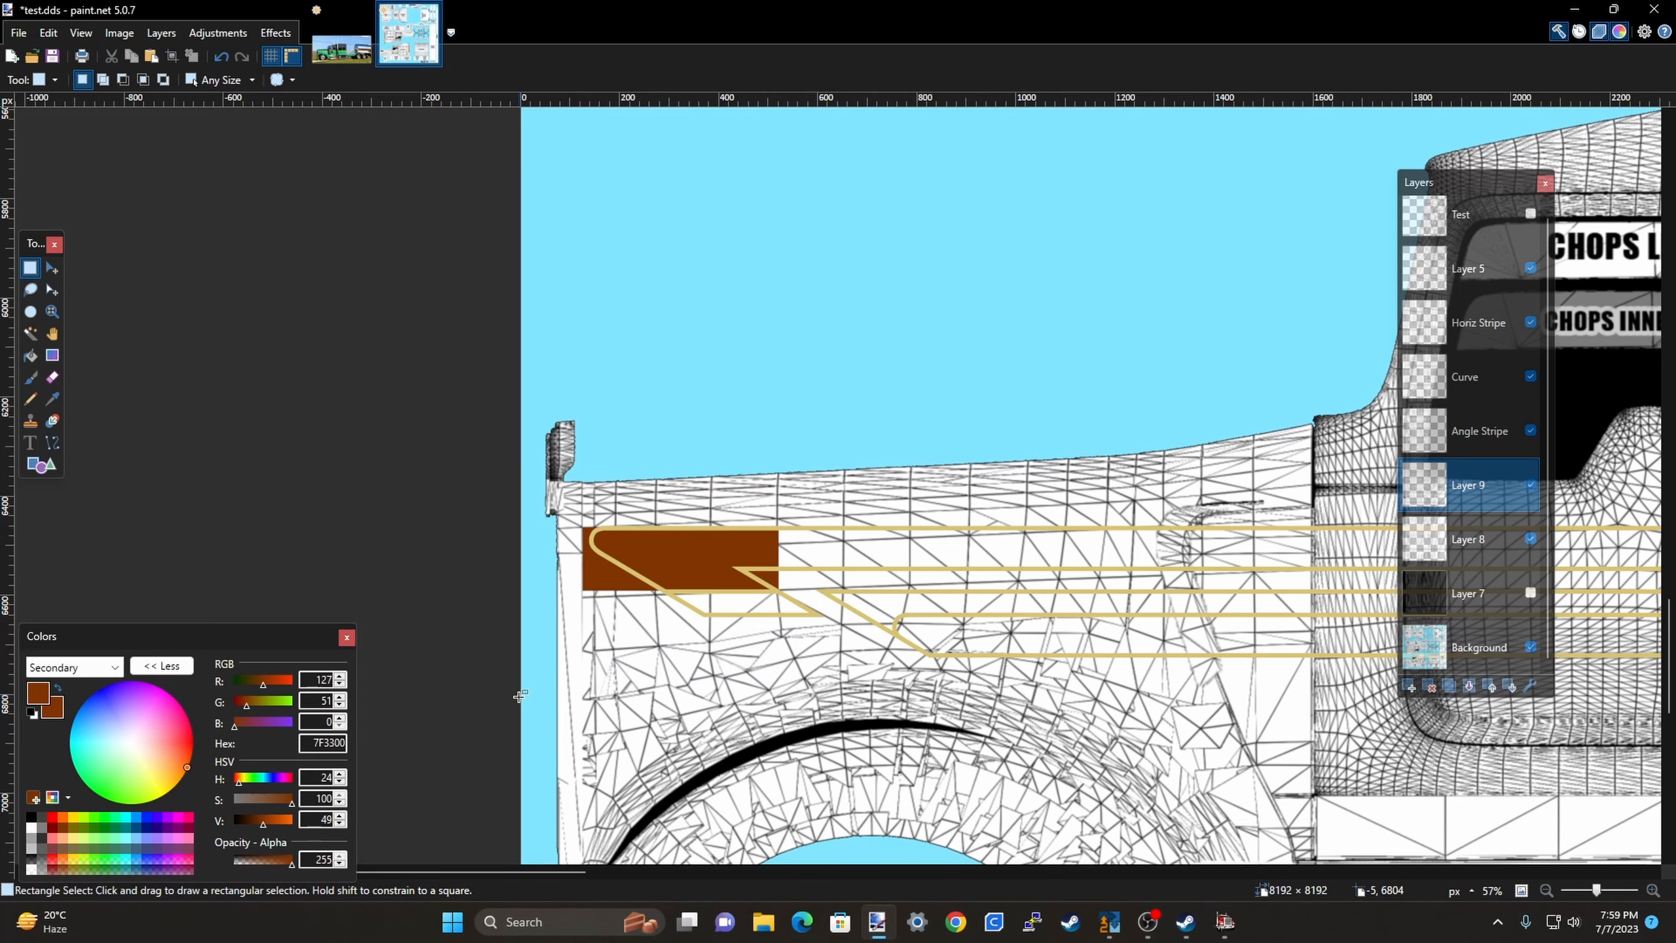
Lasso the brown area outside the outline's slanted front edge, delete it, and clear the selection.
scroll(569, 623, "up", 3)
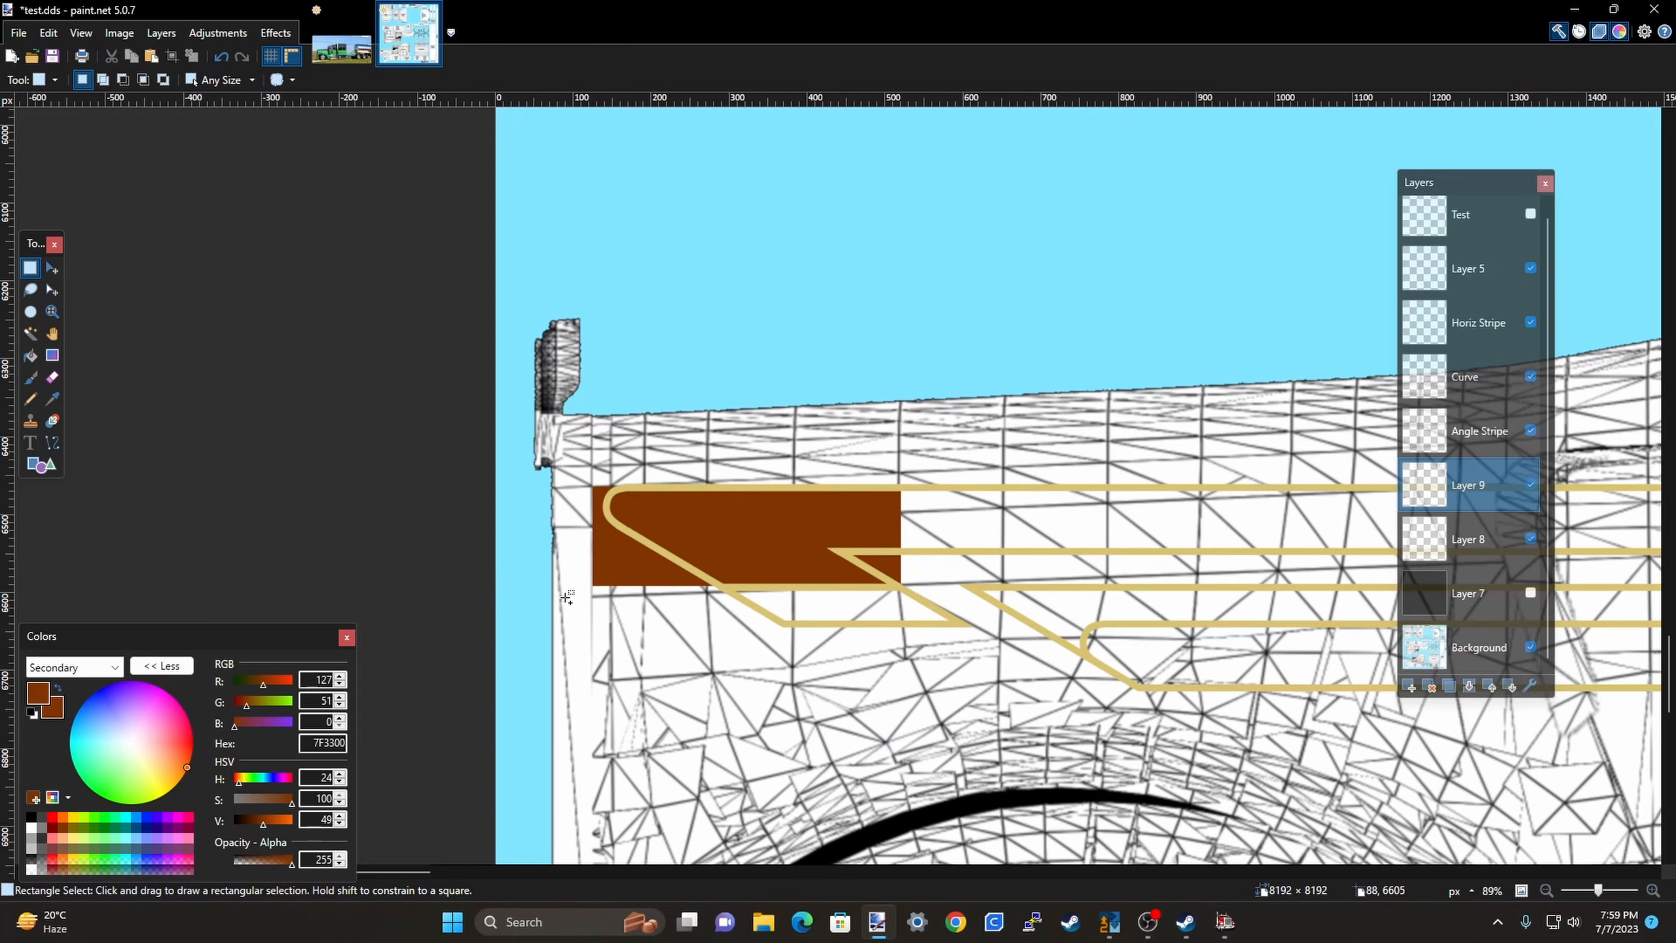
left_click(30, 291)
mouse_move(728, 588)
left_mouse_down()
mouse_move(639, 666)
mouse_move(505, 596)
mouse_move(486, 519)
mouse_move(524, 470)
left_mouse_up()
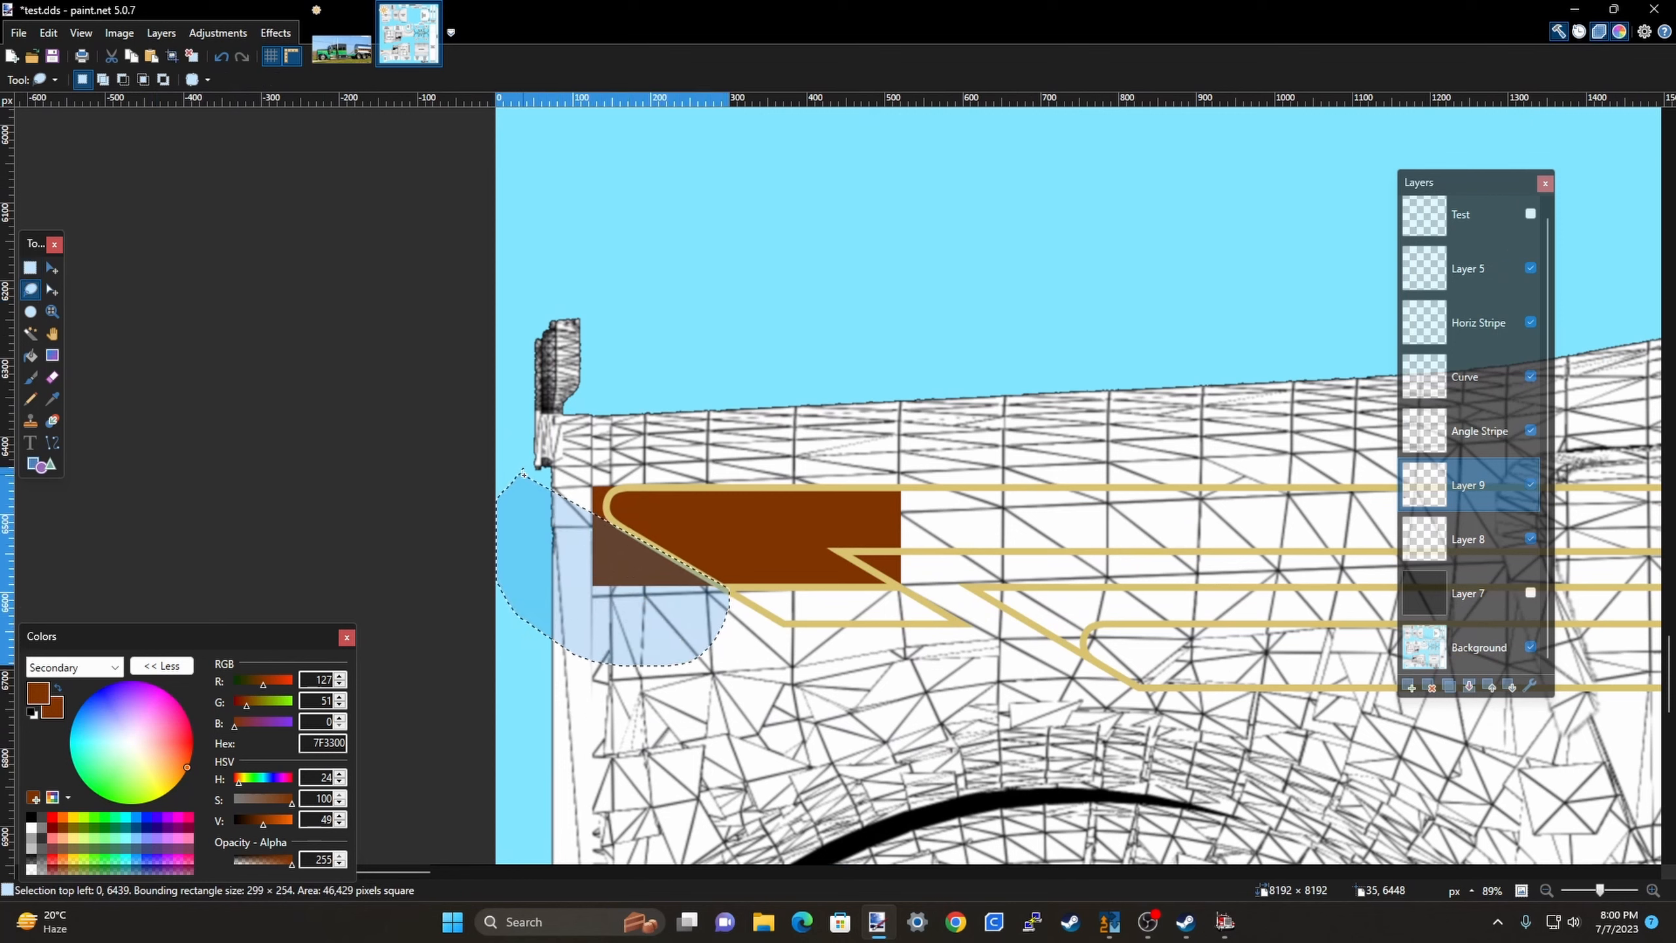
key("Delete")
key("ctrl+d")
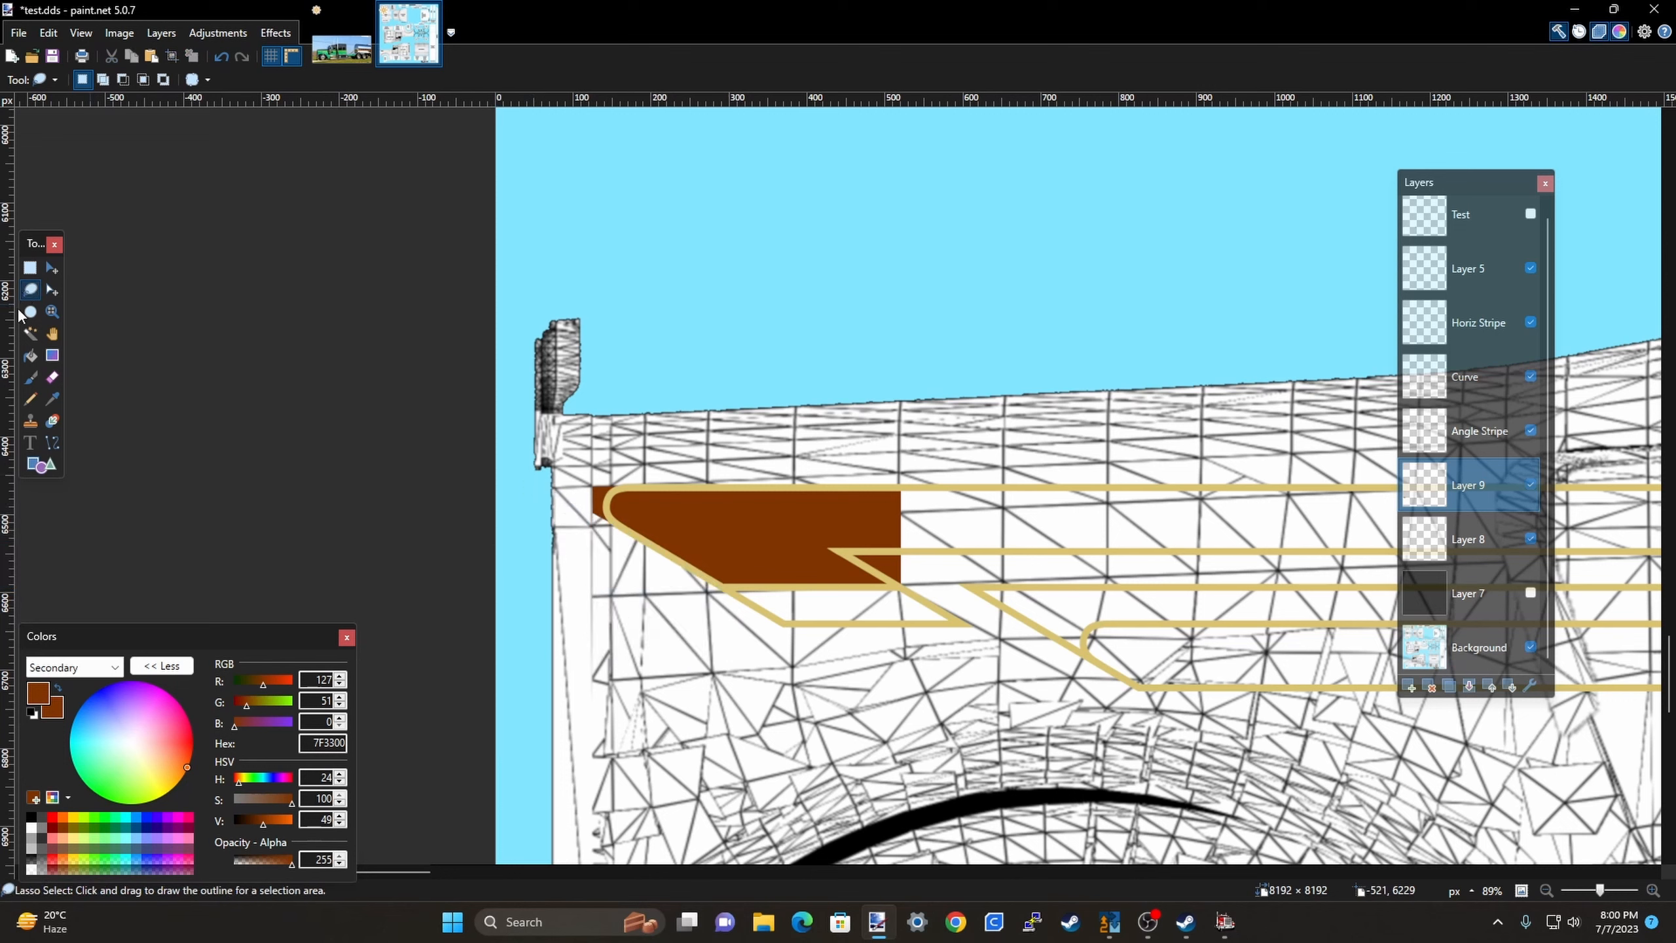
Erase the leftover brown outside the rounded front corner with a size 65 eraser, and set the eraser hardness to 100%.
left_click(53, 377)
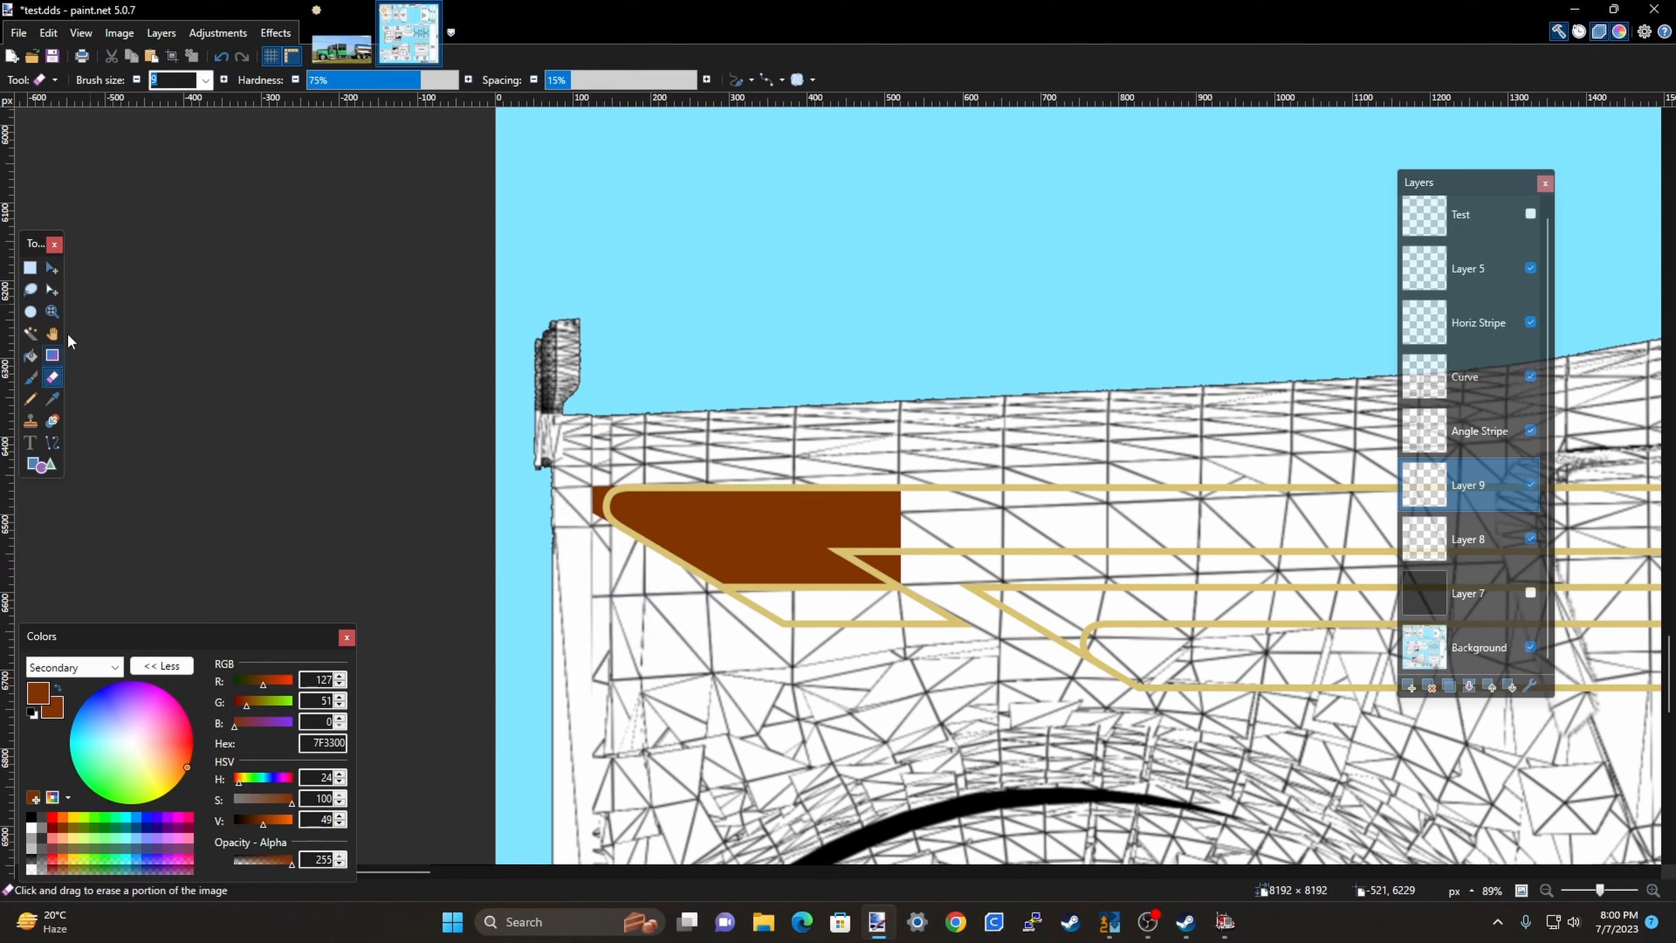
left_click(206, 80)
left_click(175, 350)
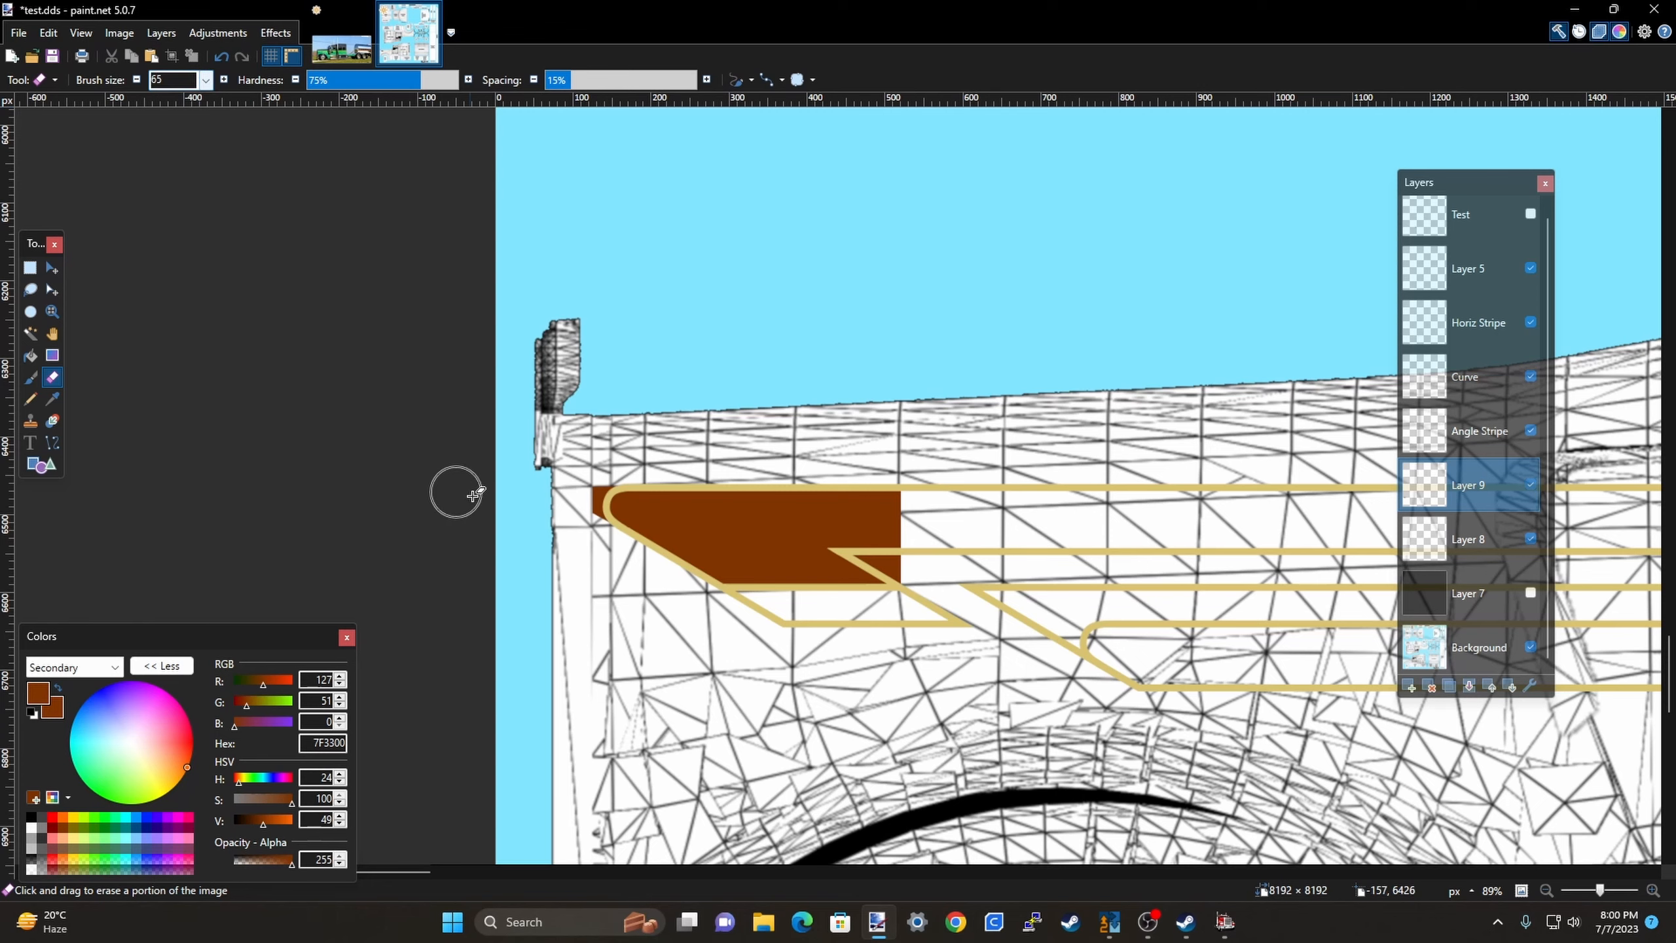
scroll(581, 502, "up", 3)
left_click_drag(610, 447, 587, 492)
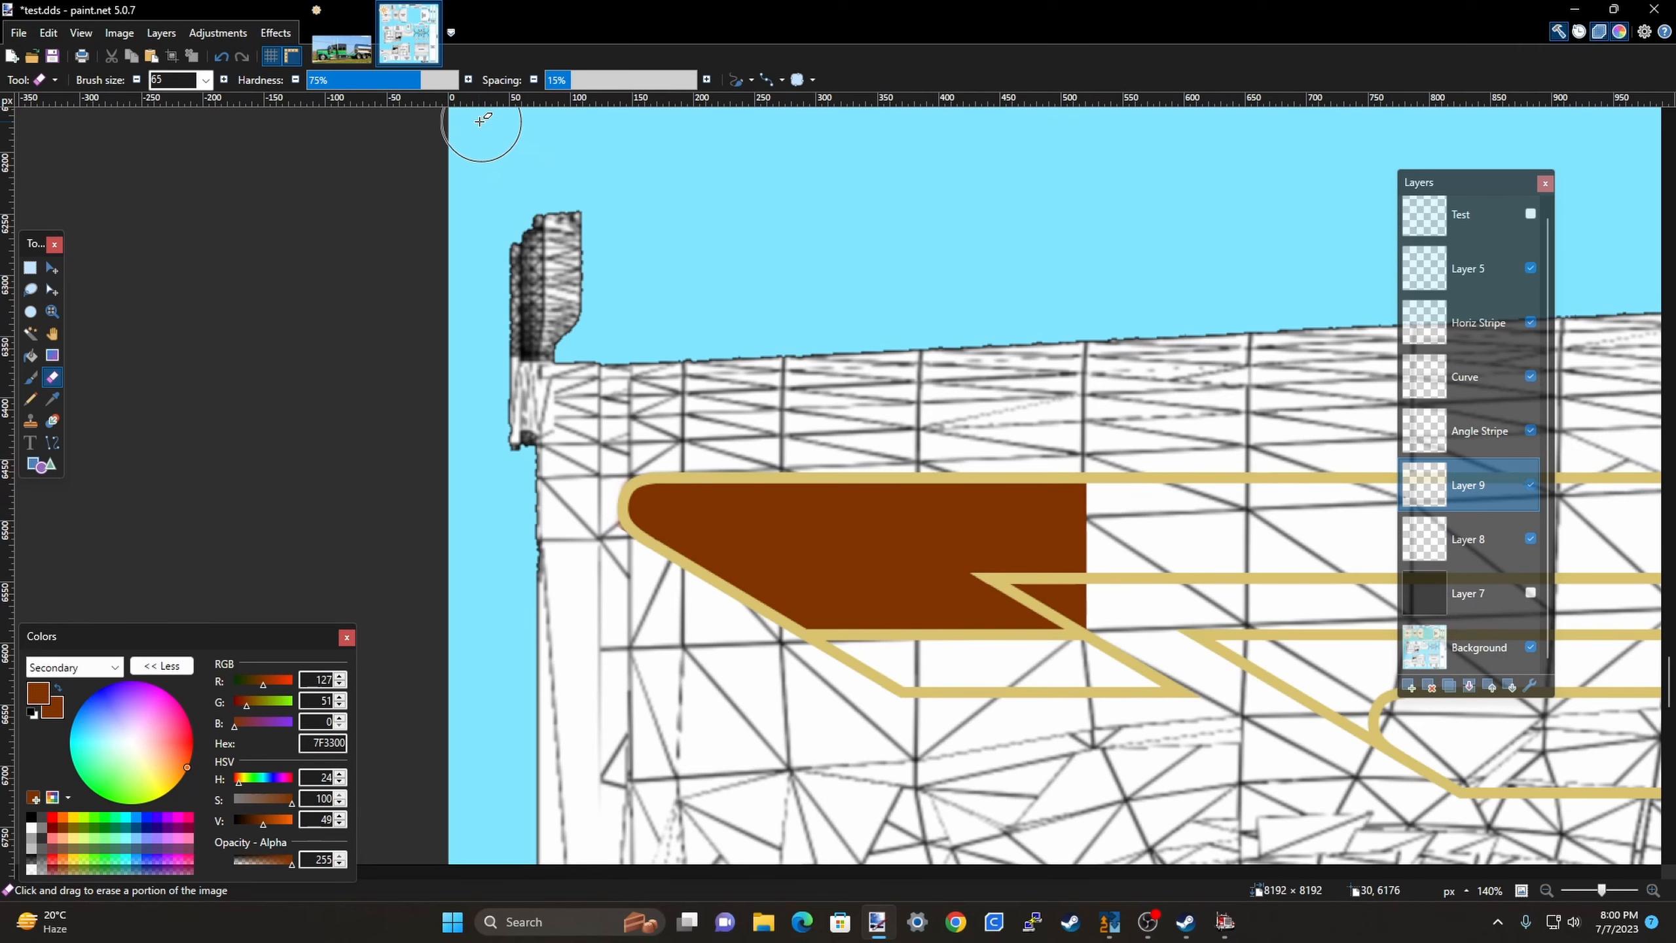
left_click(453, 80)
scroll(571, 395, "up", 3)
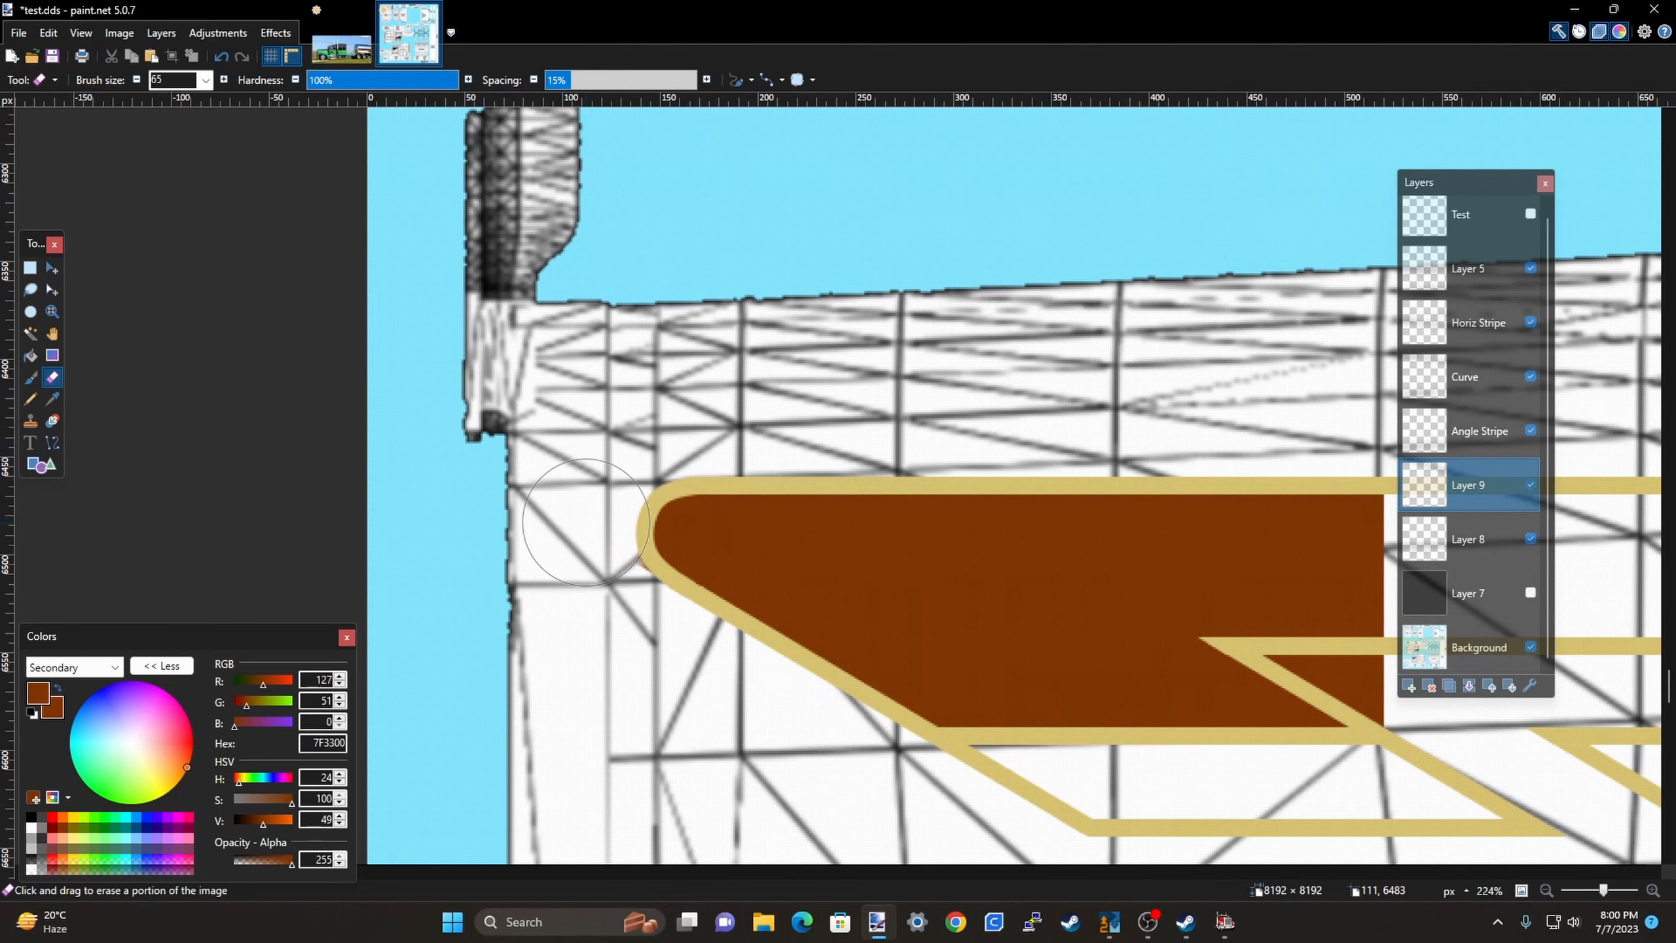
scroll(565, 508, "down", 3)
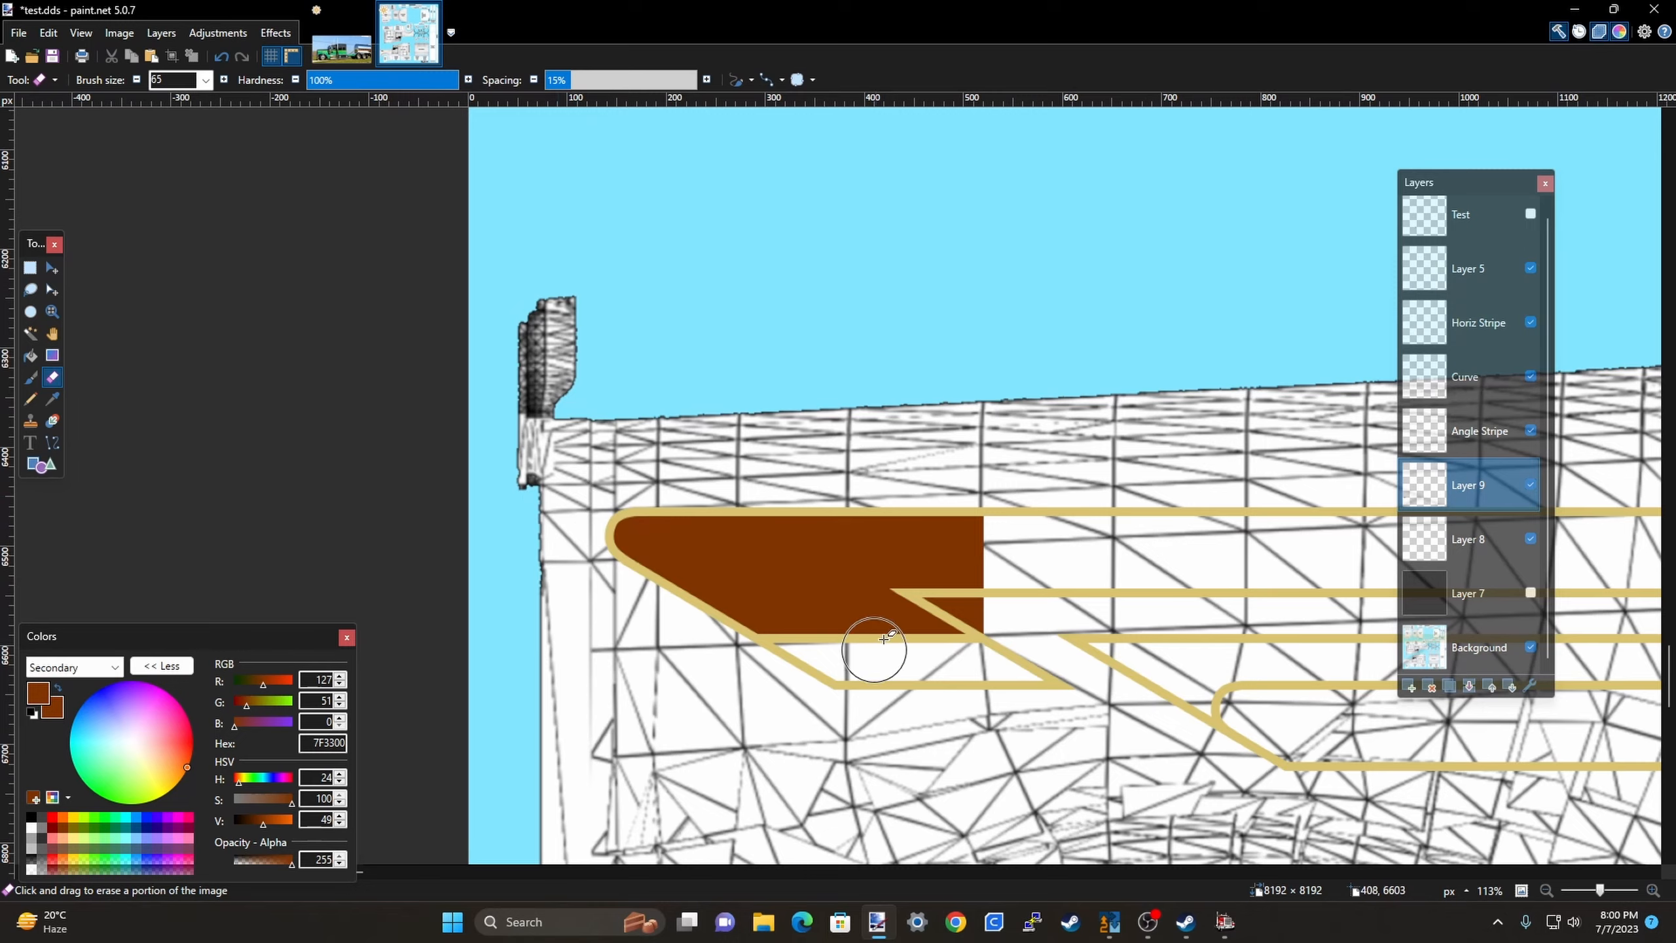
Lasso the brown area inside the pointed notch behind the front shape, delete it, and clear the selection.
scroll(251, 434, "down", 3)
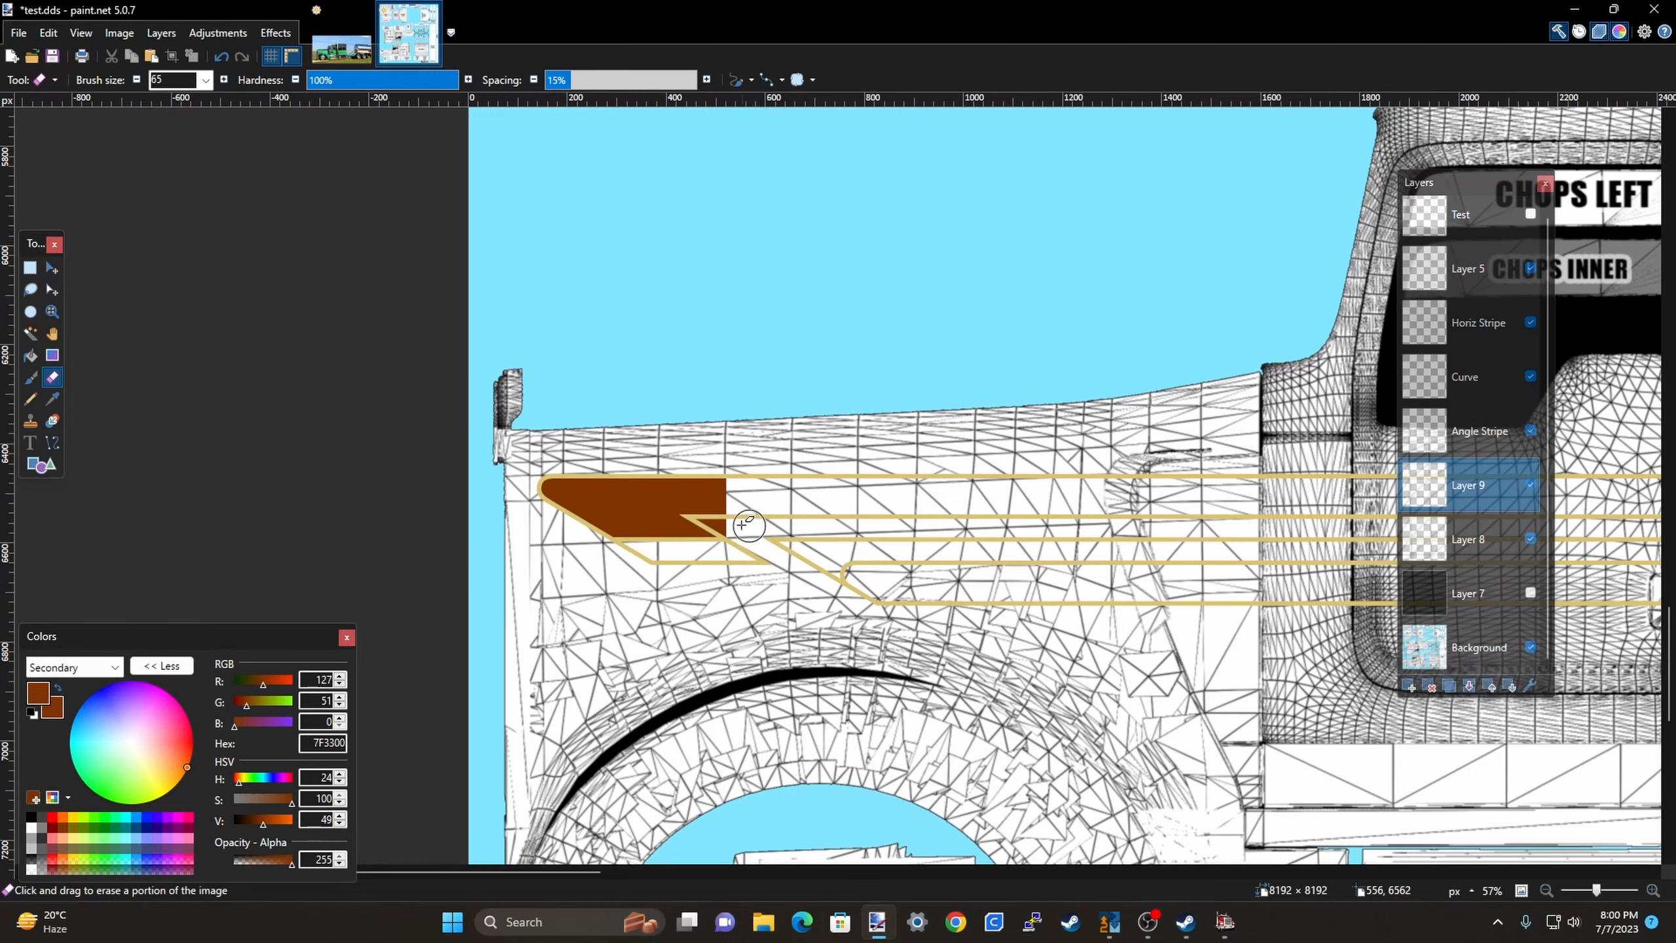
scroll(749, 527, "up", 3)
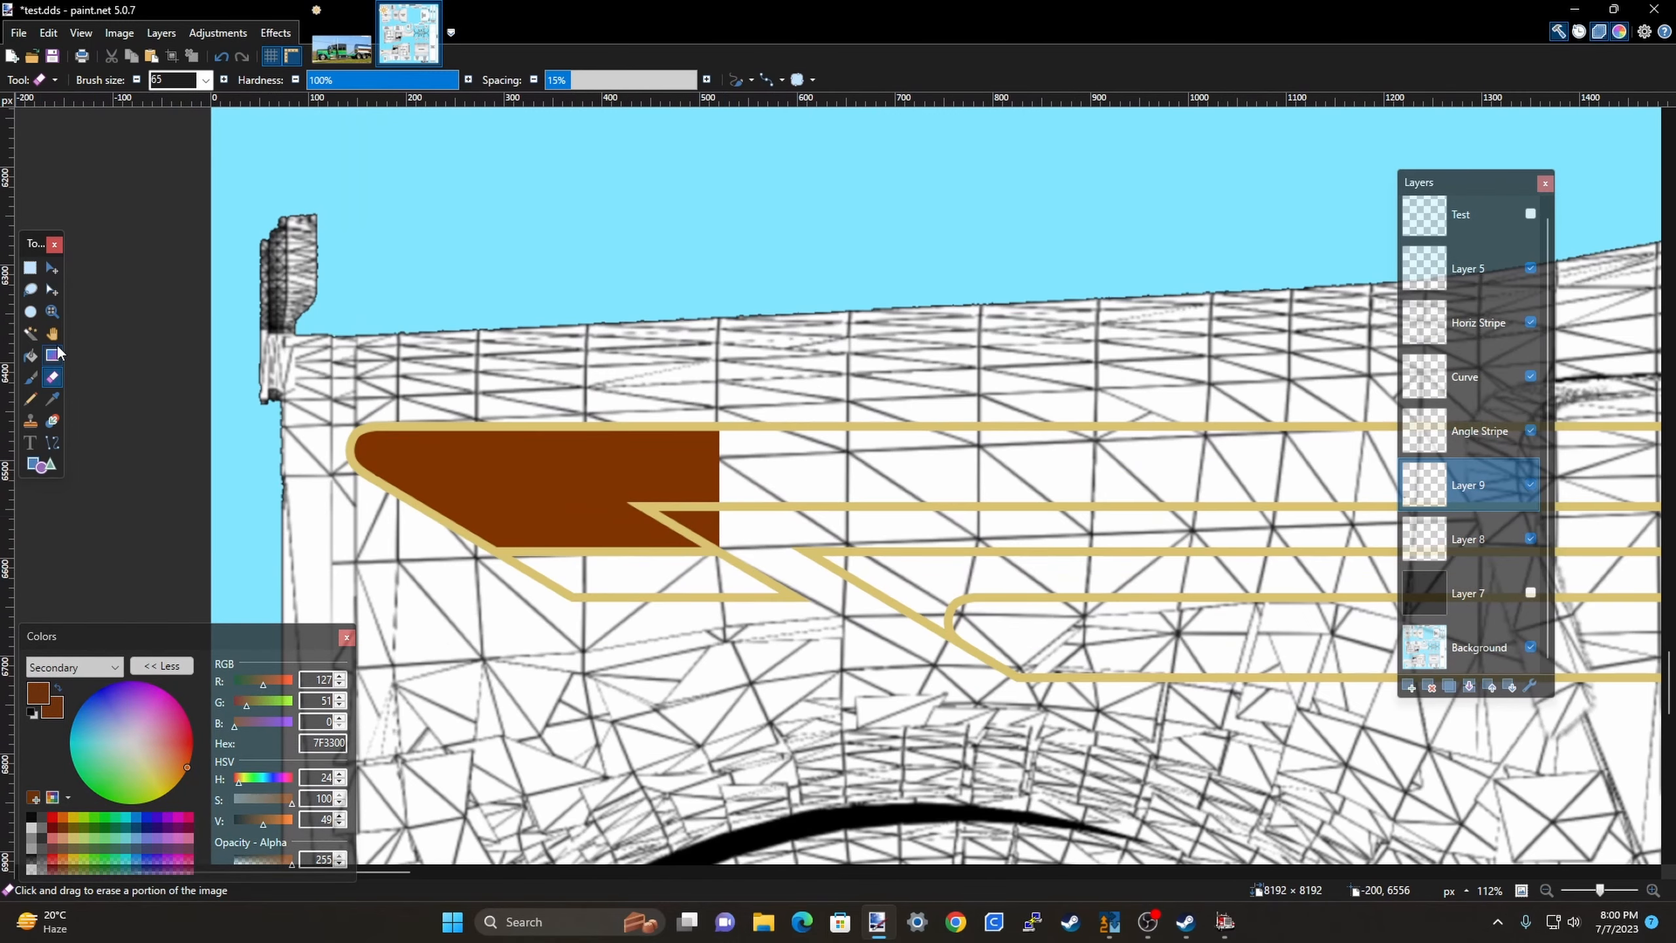
left_click(29, 333)
left_click(29, 290)
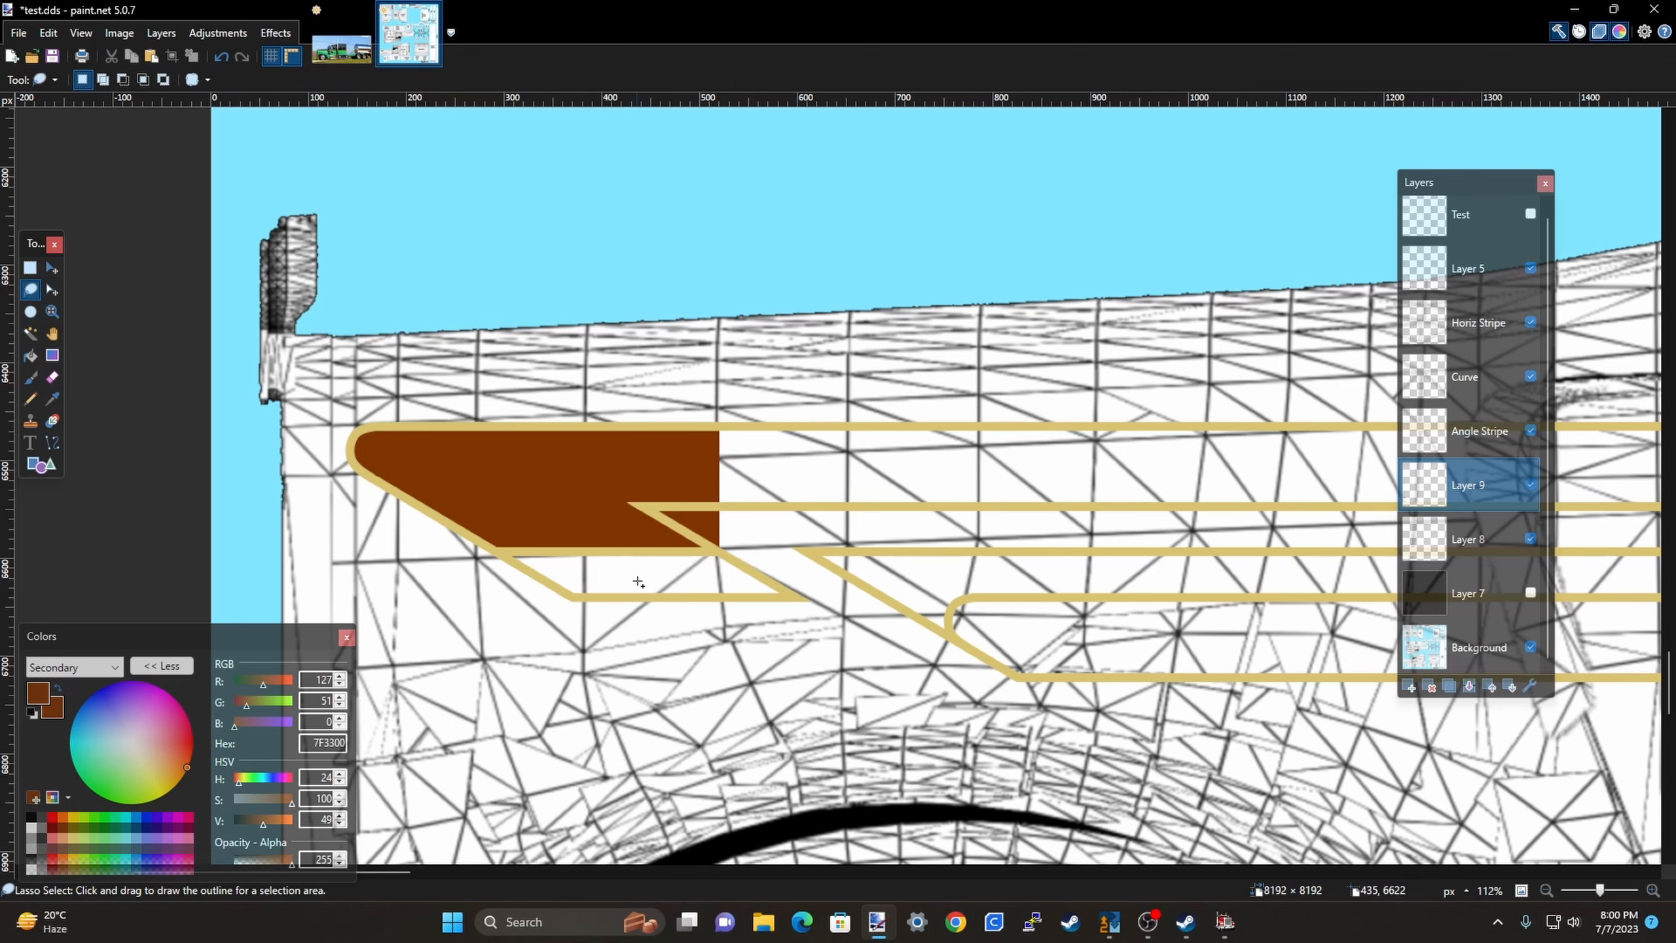
scroll(723, 551, "up", 2)
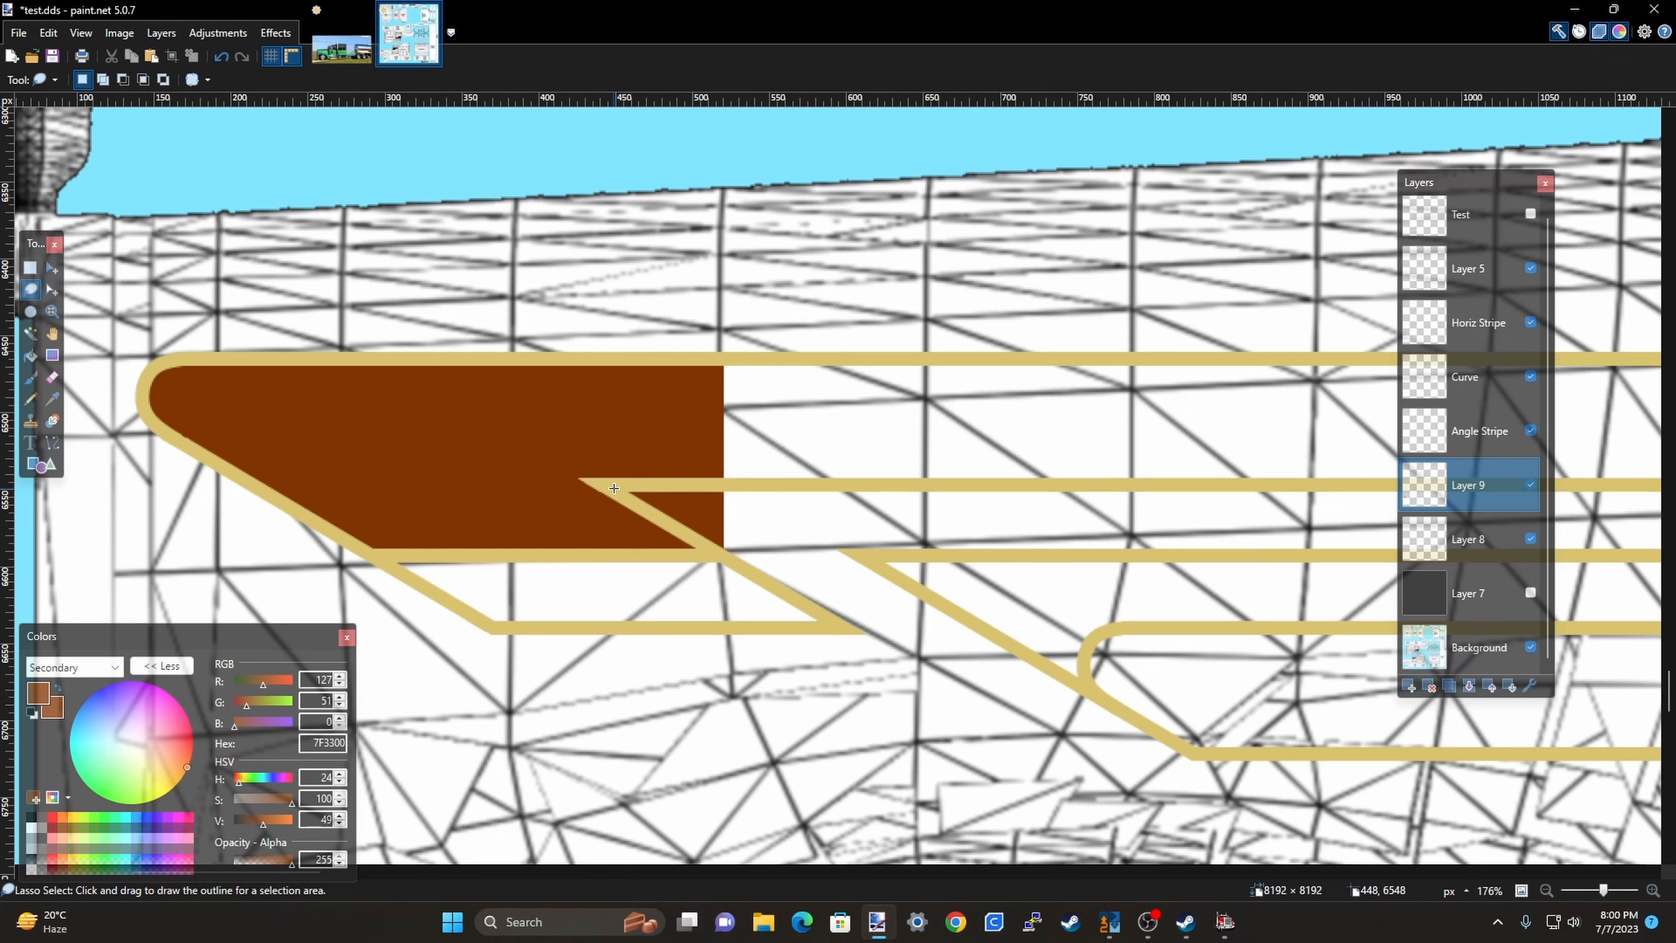
mouse_move(613, 488)
left_mouse_down()
mouse_move(726, 558)
mouse_move(745, 503)
left_mouse_up()
key("Delete")
key("ctrl+d")
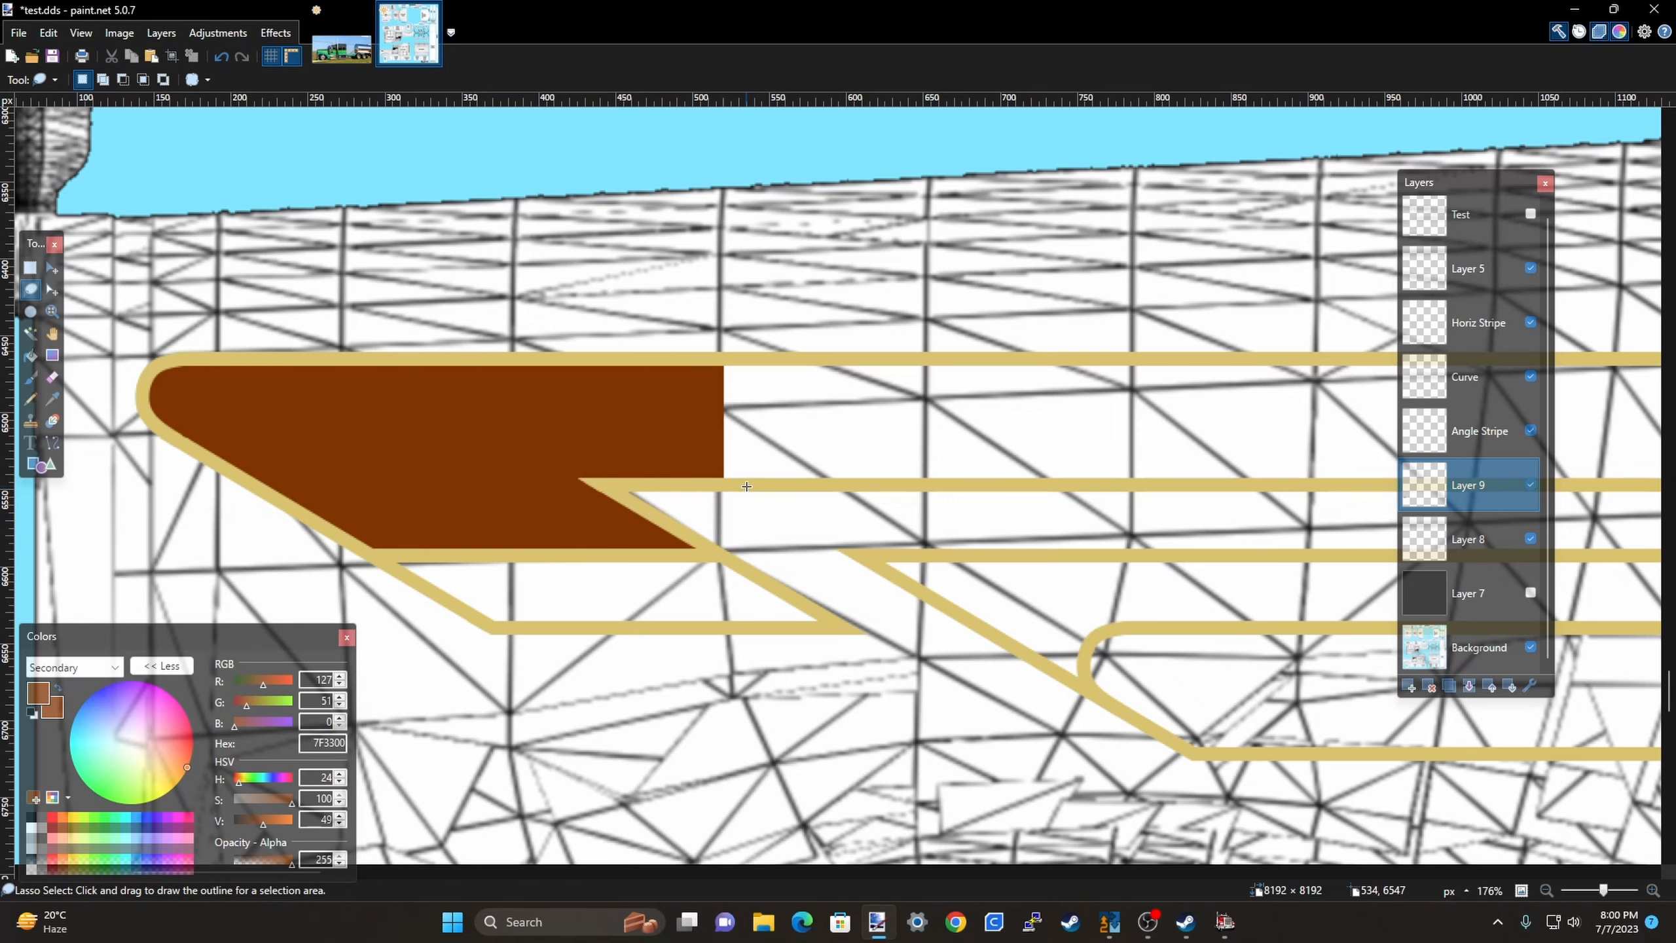
Select a brown strip about 38 × 86 px near the shape's rear edge, stretch it to the outline's rear end, and deselect.
scroll(482, 528, "down", 3)
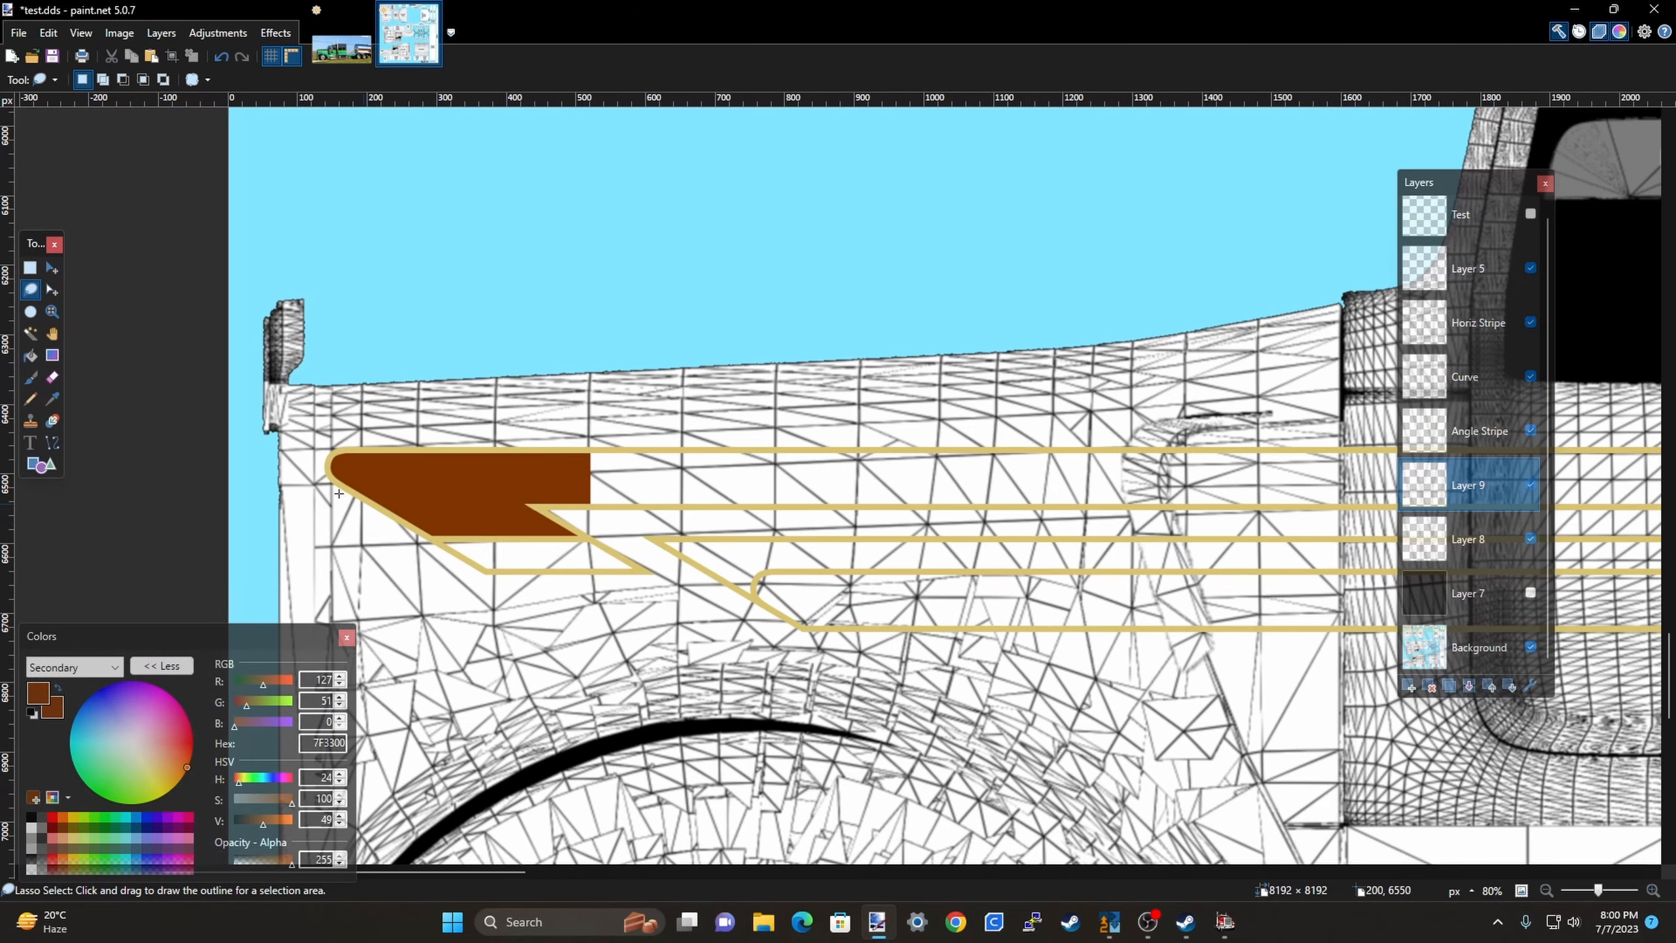
left_click(30, 267)
scroll(99, 383, "down", 2)
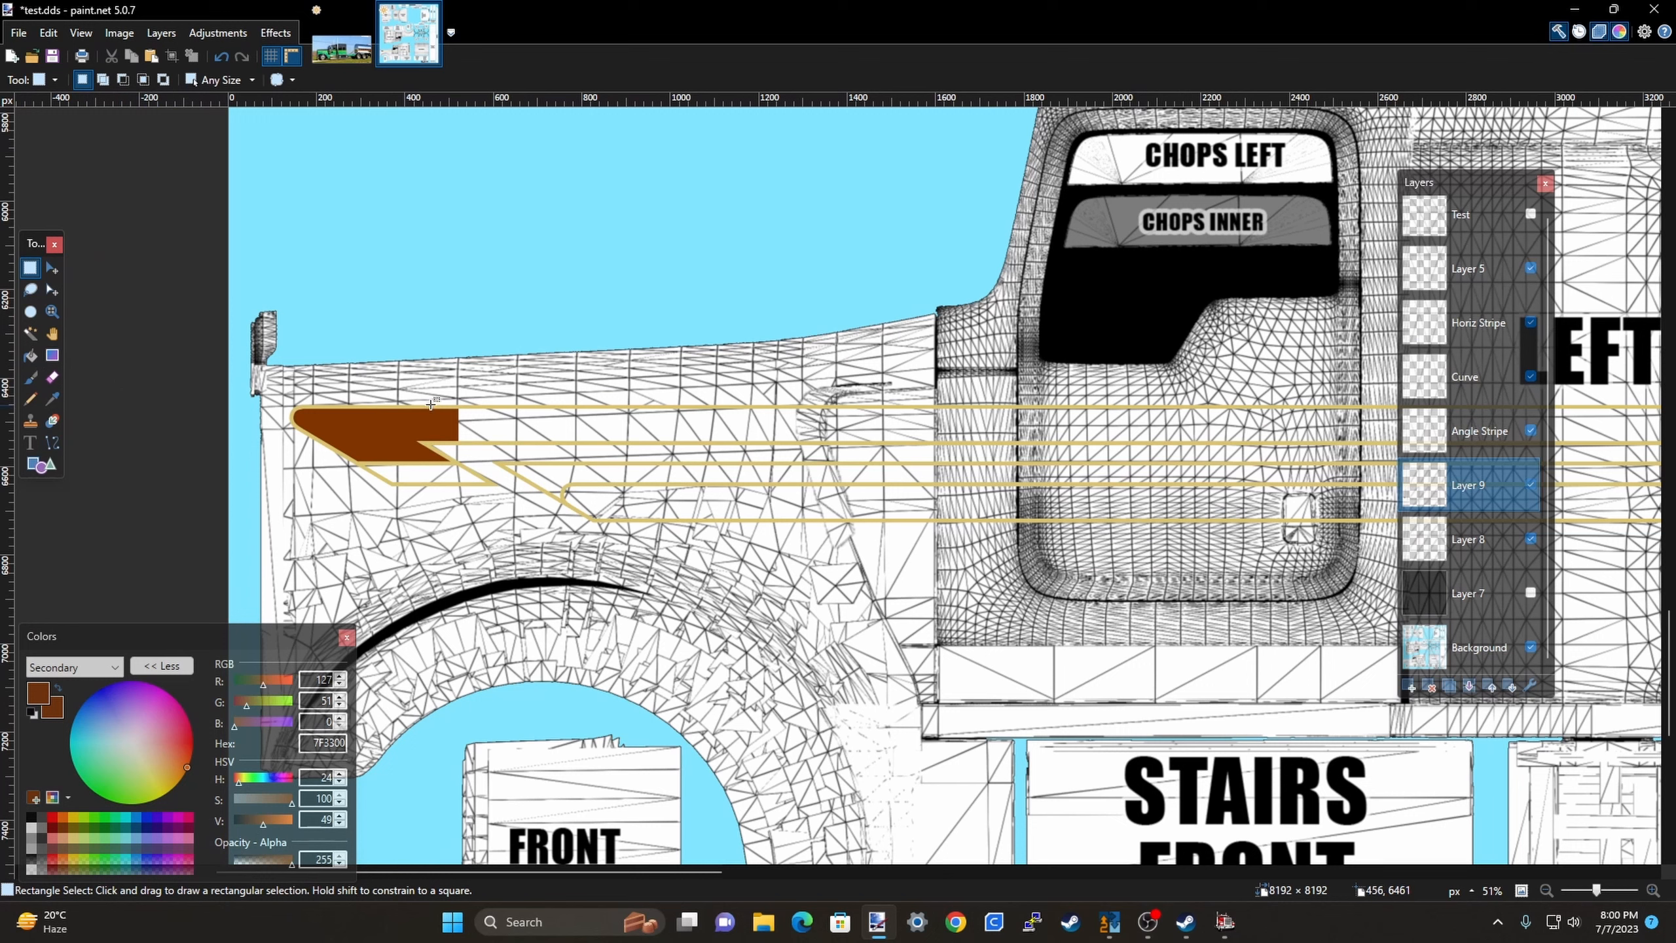
left_click_drag(431, 406, 448, 444)
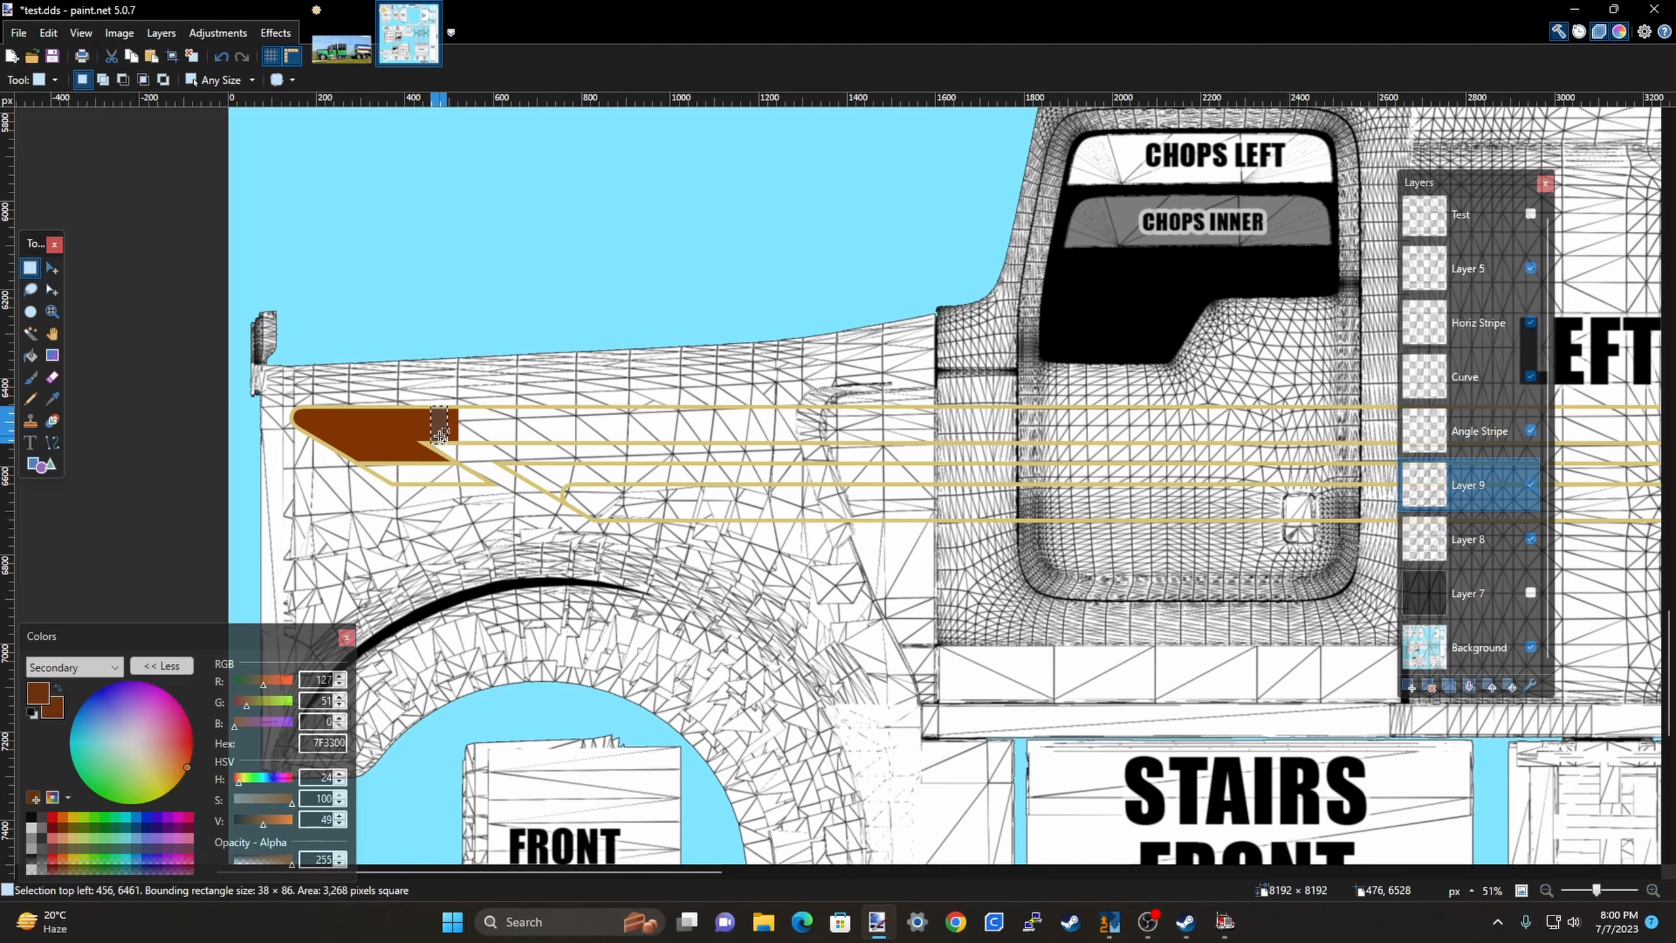
key("m")
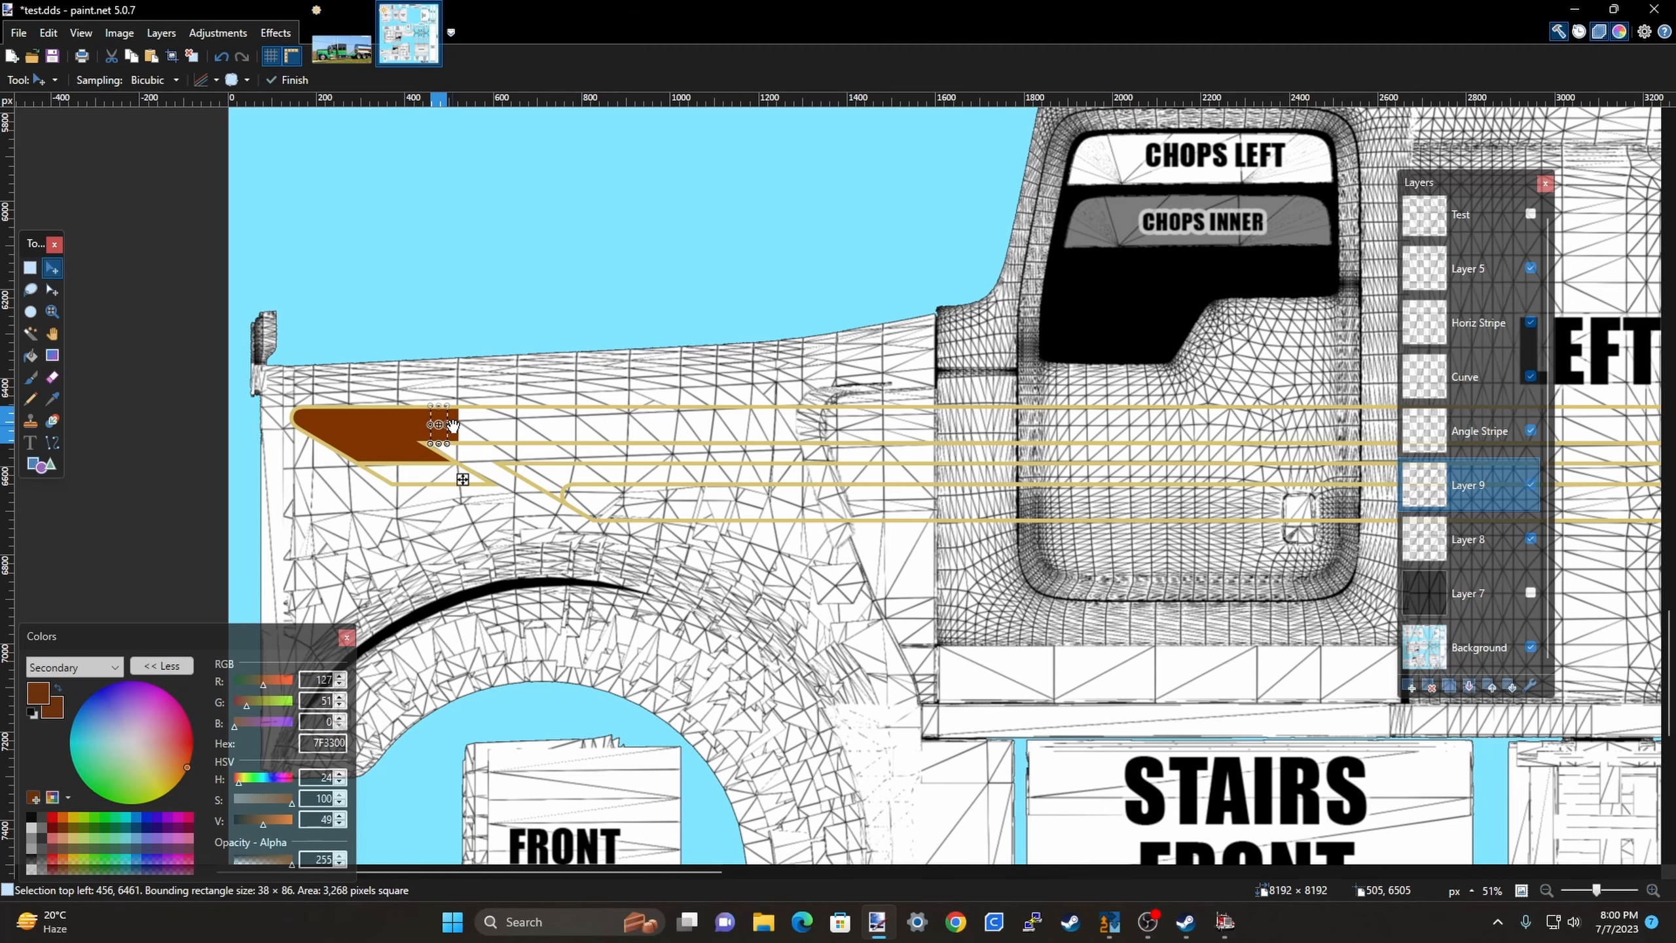
left_click_drag(446, 423, 1173, 404)
key("ctrl+d")
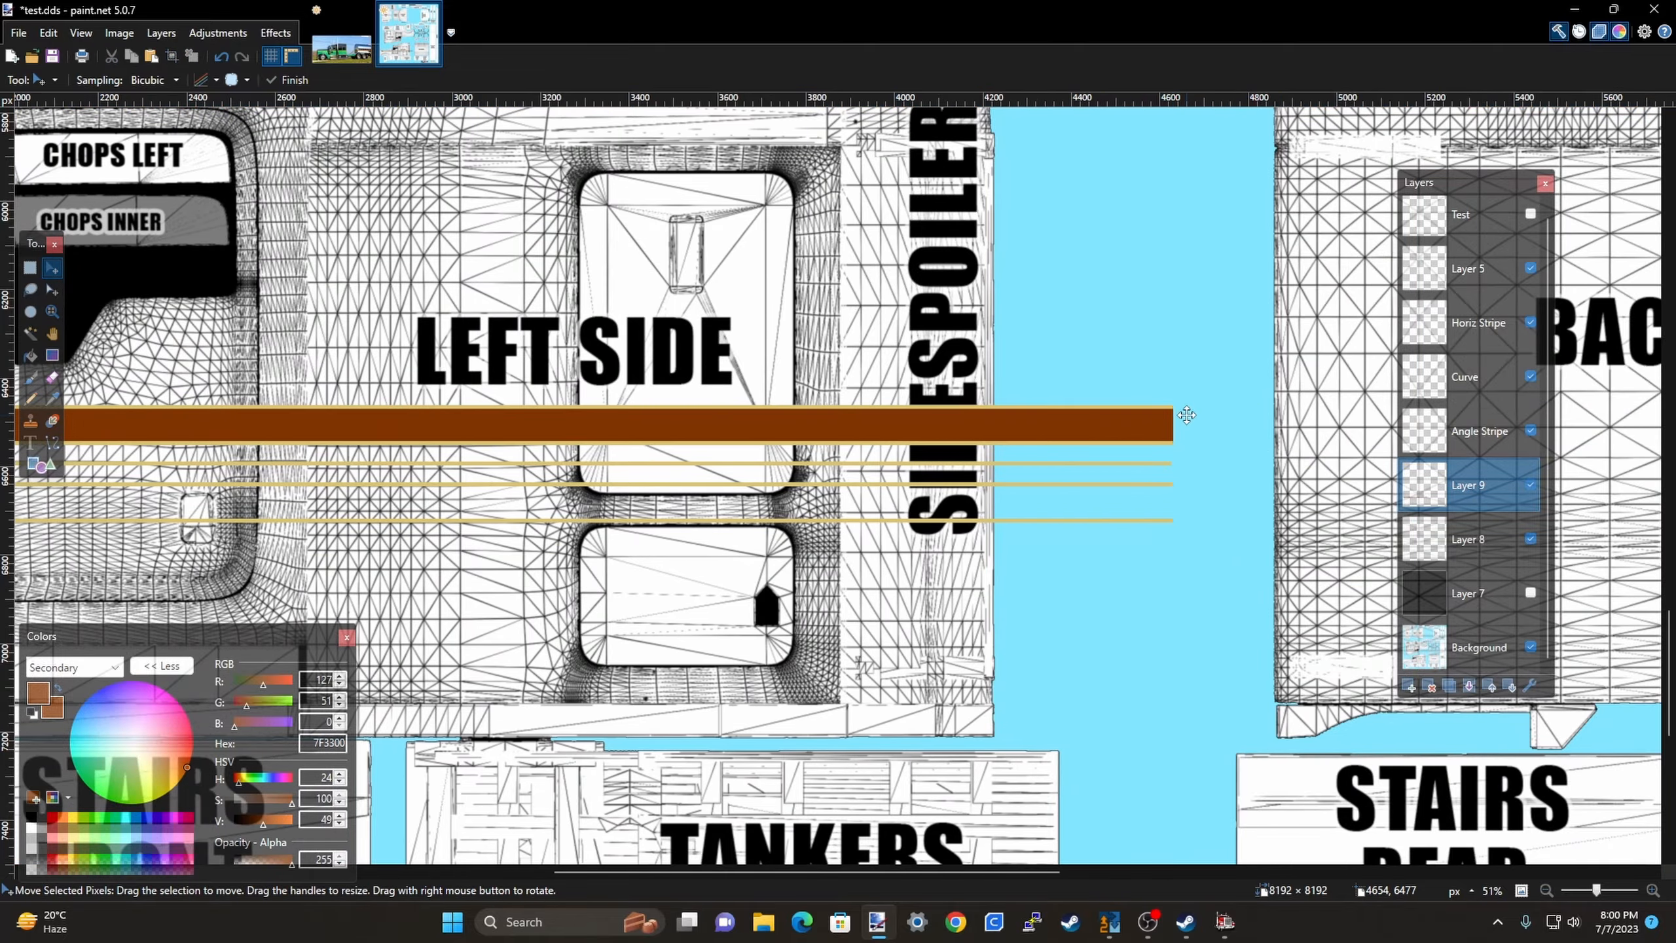
Examine the extended brown stripe and compare the outline's remaining areas with the reference truck photo.
scroll(1207, 393, "down", 5)
scroll(500, 382, "up", 3)
scroll(499, 382, "up", 2)
scroll(363, 404, "up", 2)
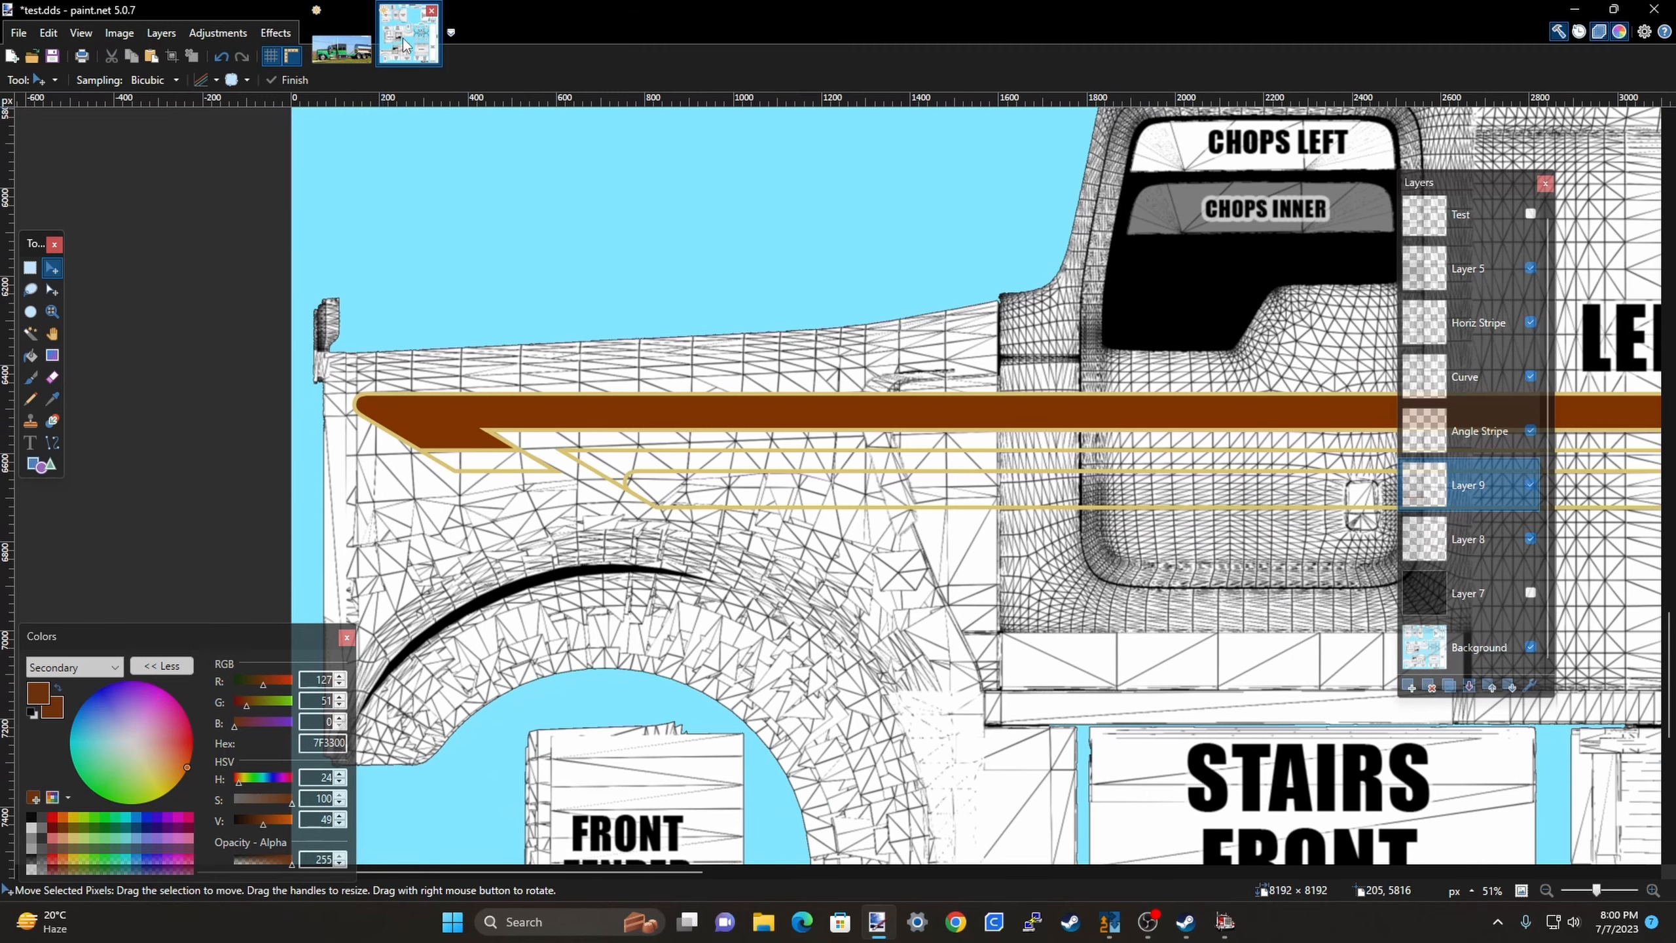
scroll(624, 489, "up", 2)
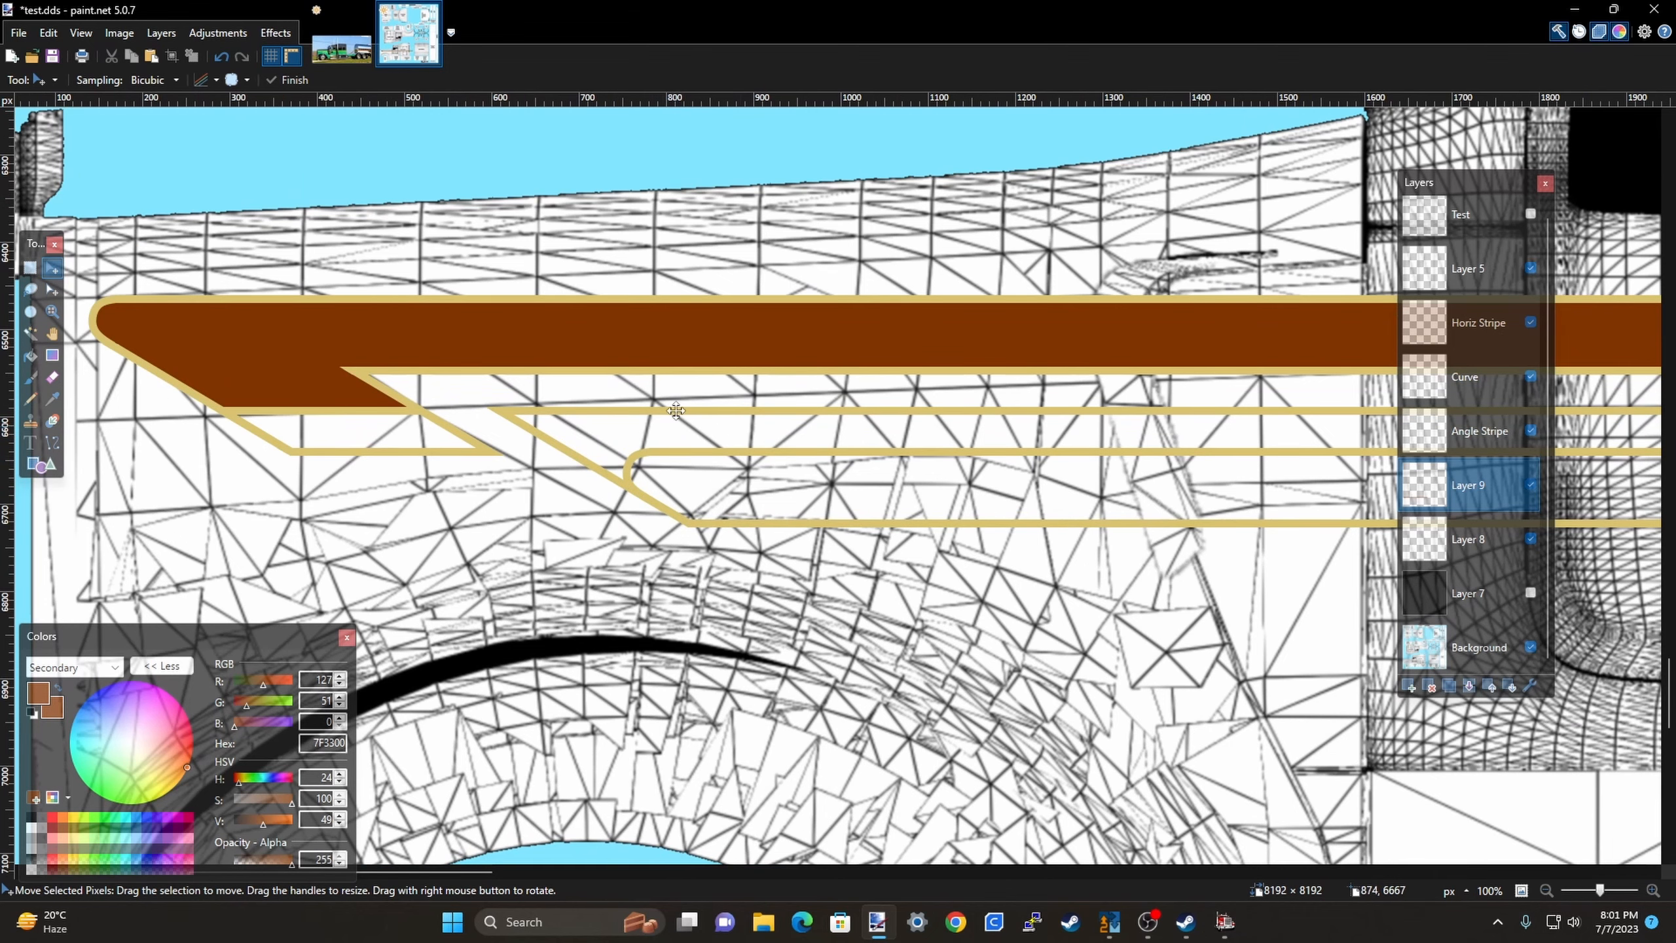
left_click(339, 55)
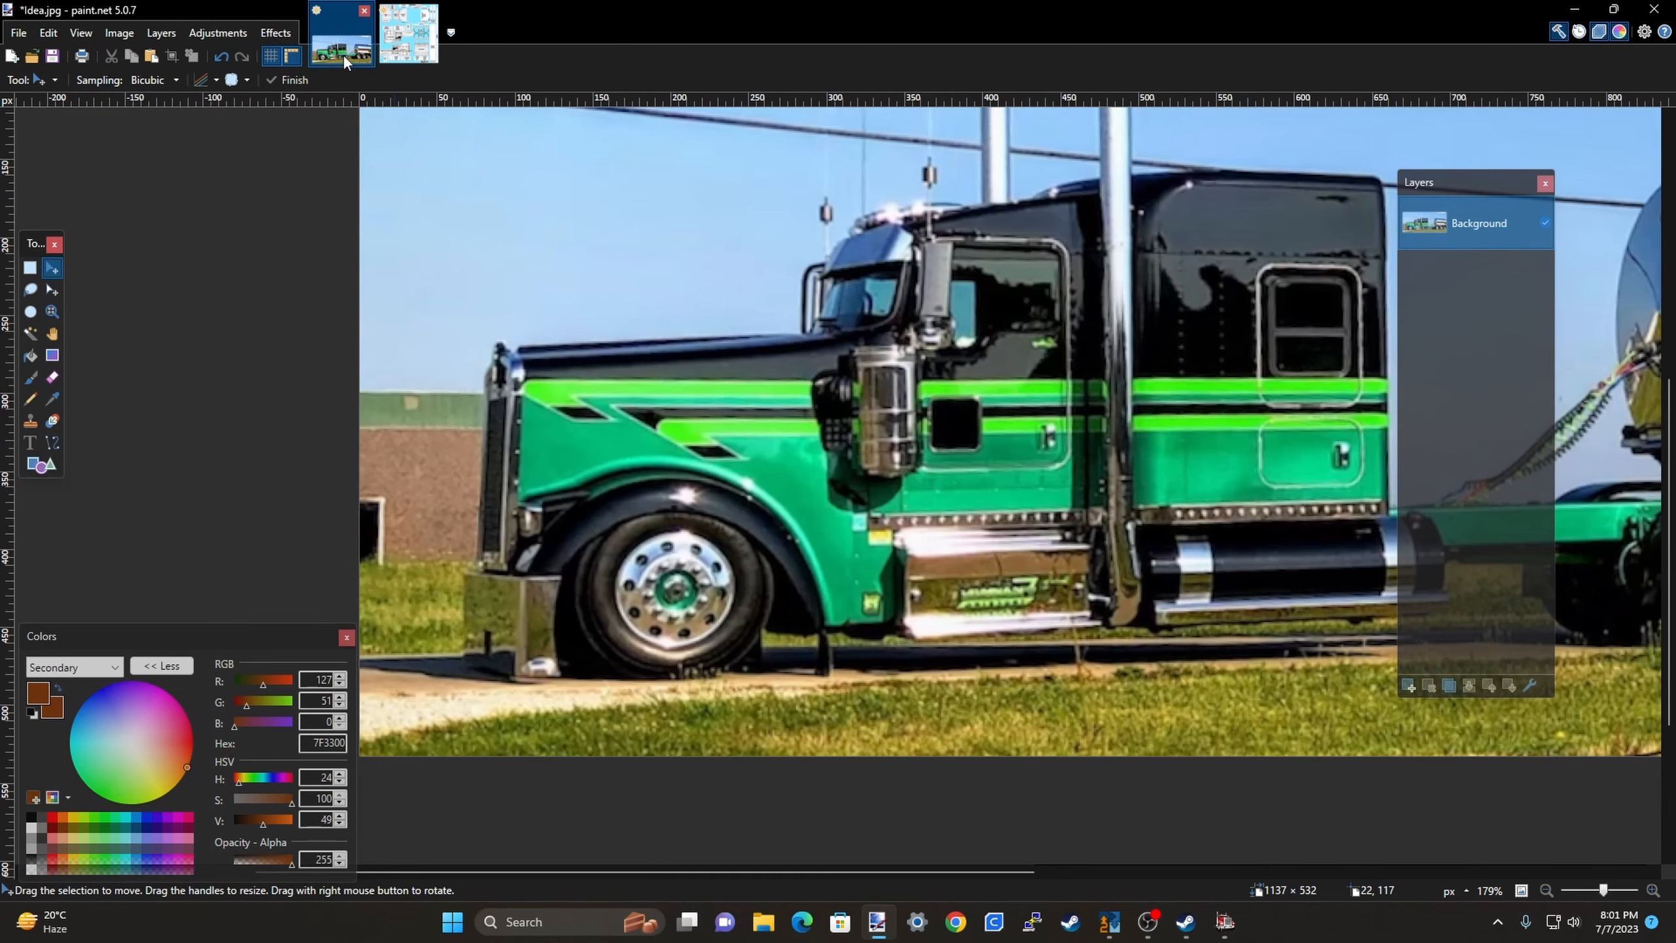
left_click(409, 36)
scroll(609, 447, "up", 3)
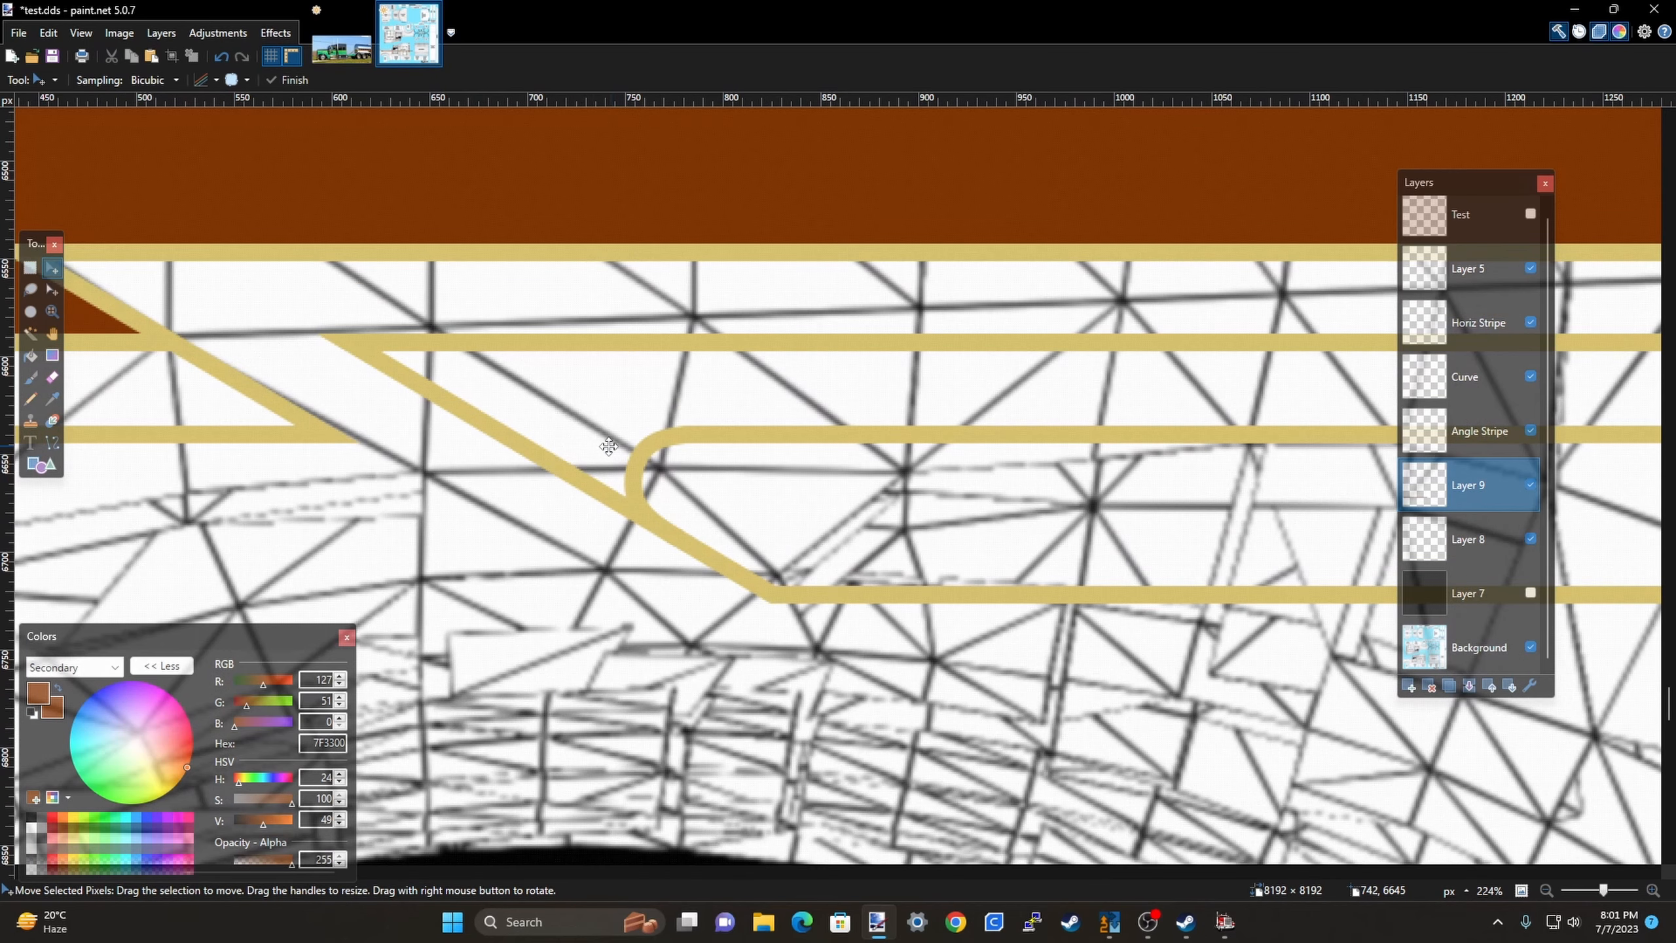
scroll(363, 446, "down", 3)
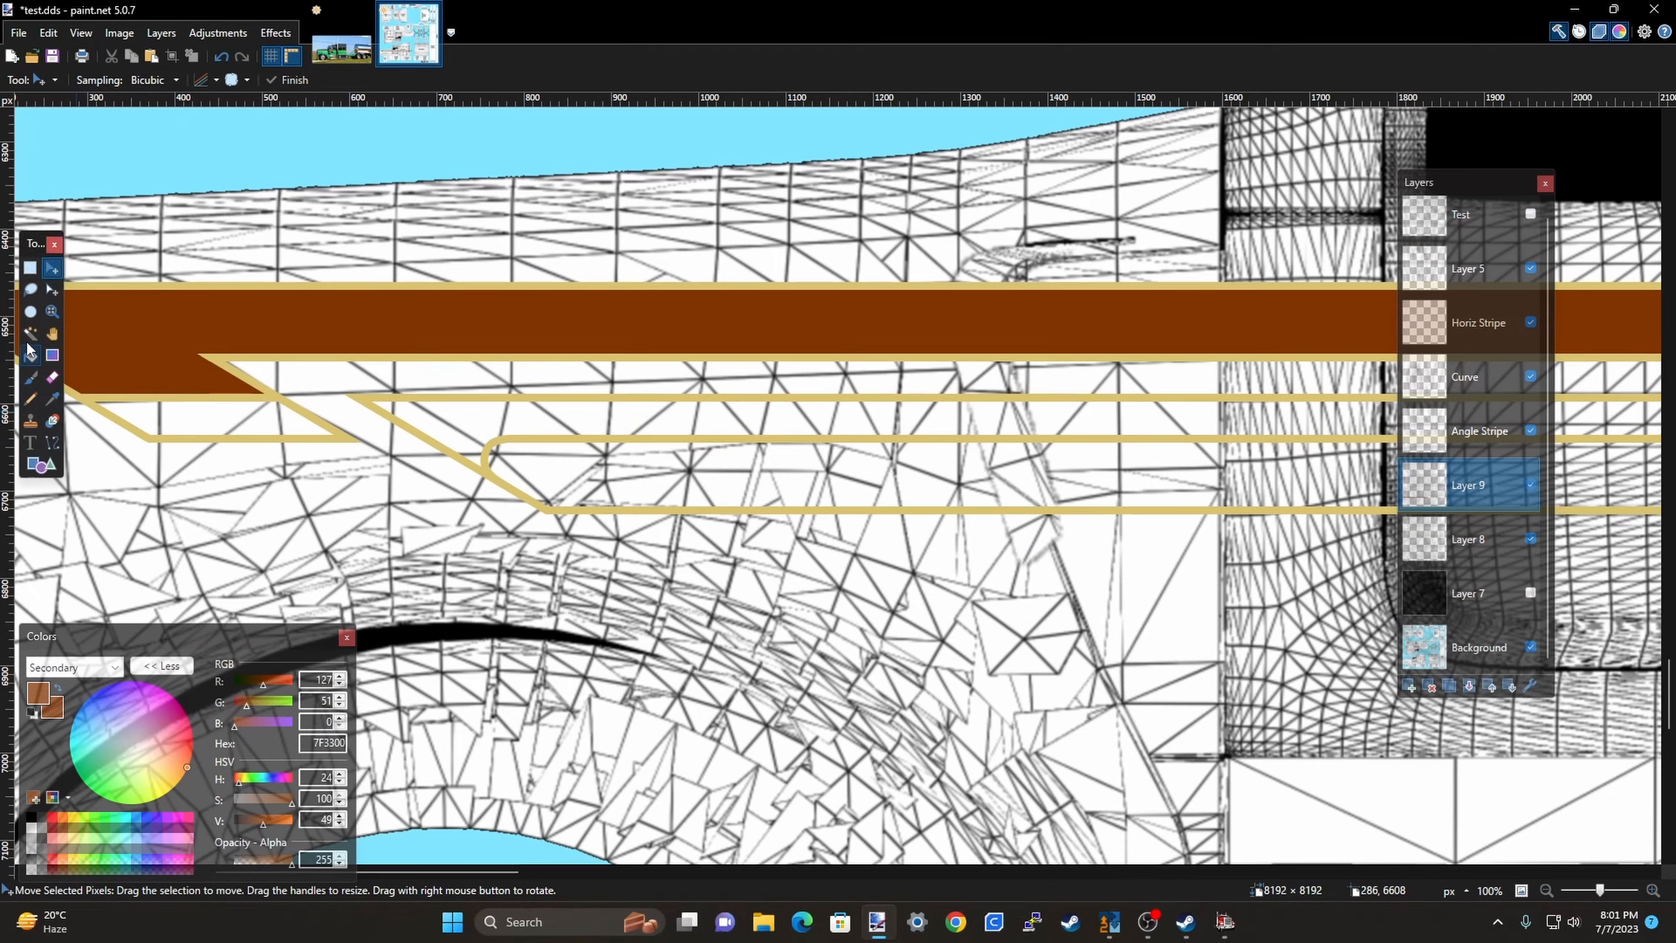
Lasso the front of the lower stripe between its slanted edge and the curve, about 199 × 87 px, and fill it with brown 7F3300.
left_click(30, 289)
scroll(829, 548, "down", 2)
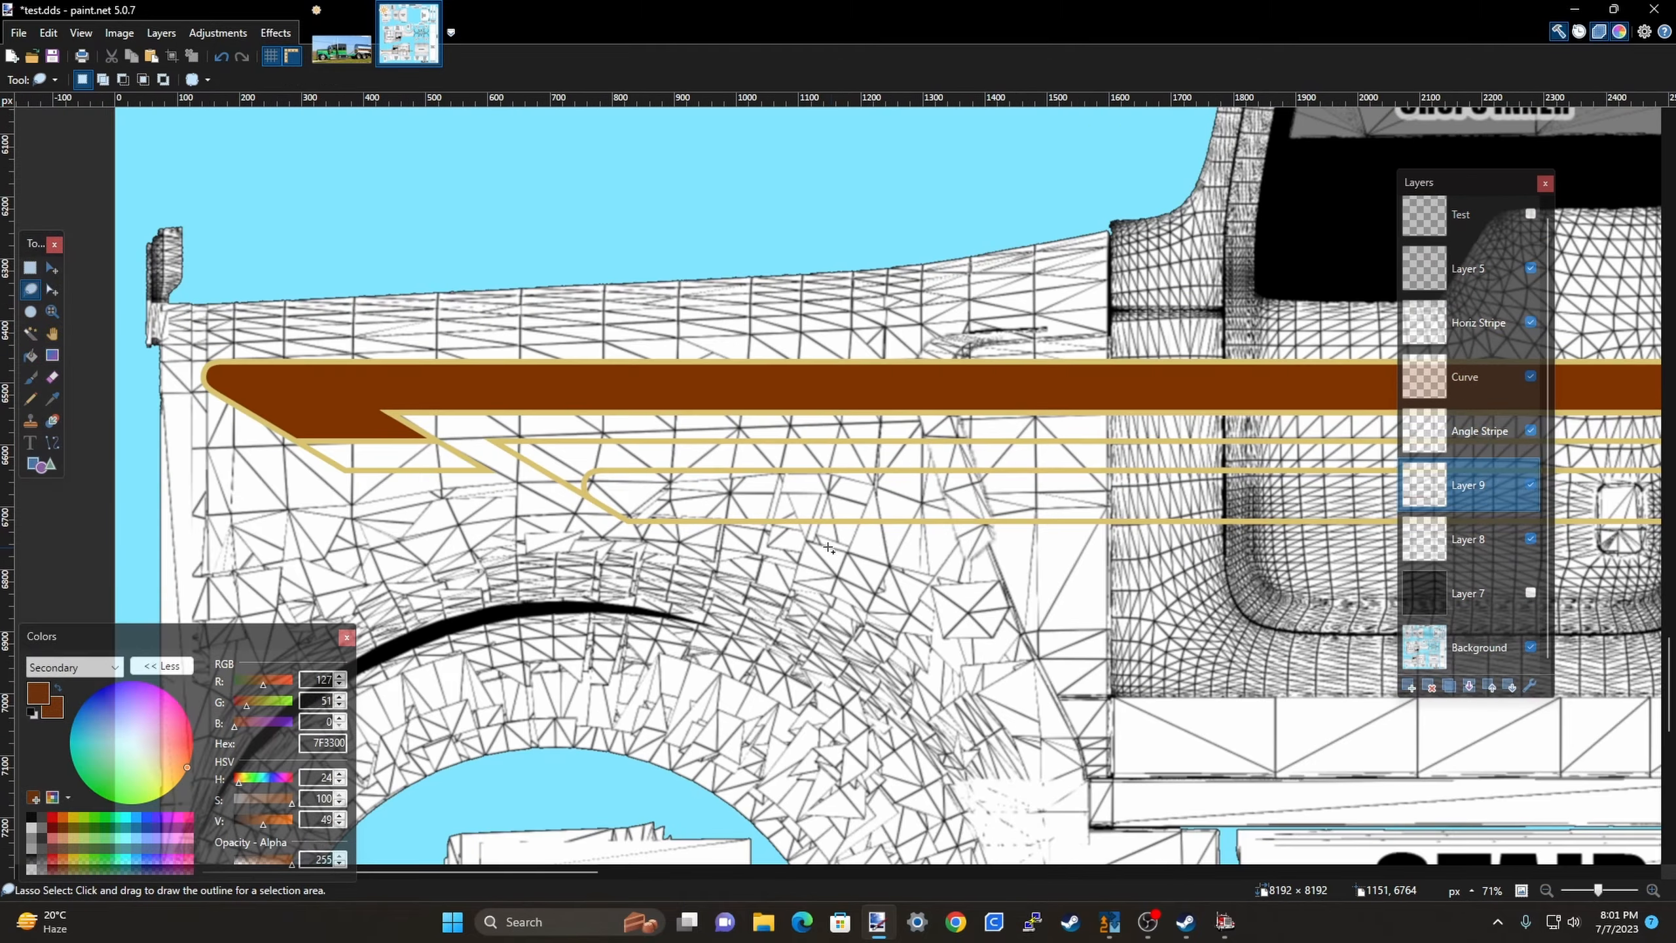
scroll(829, 548, "up", 5)
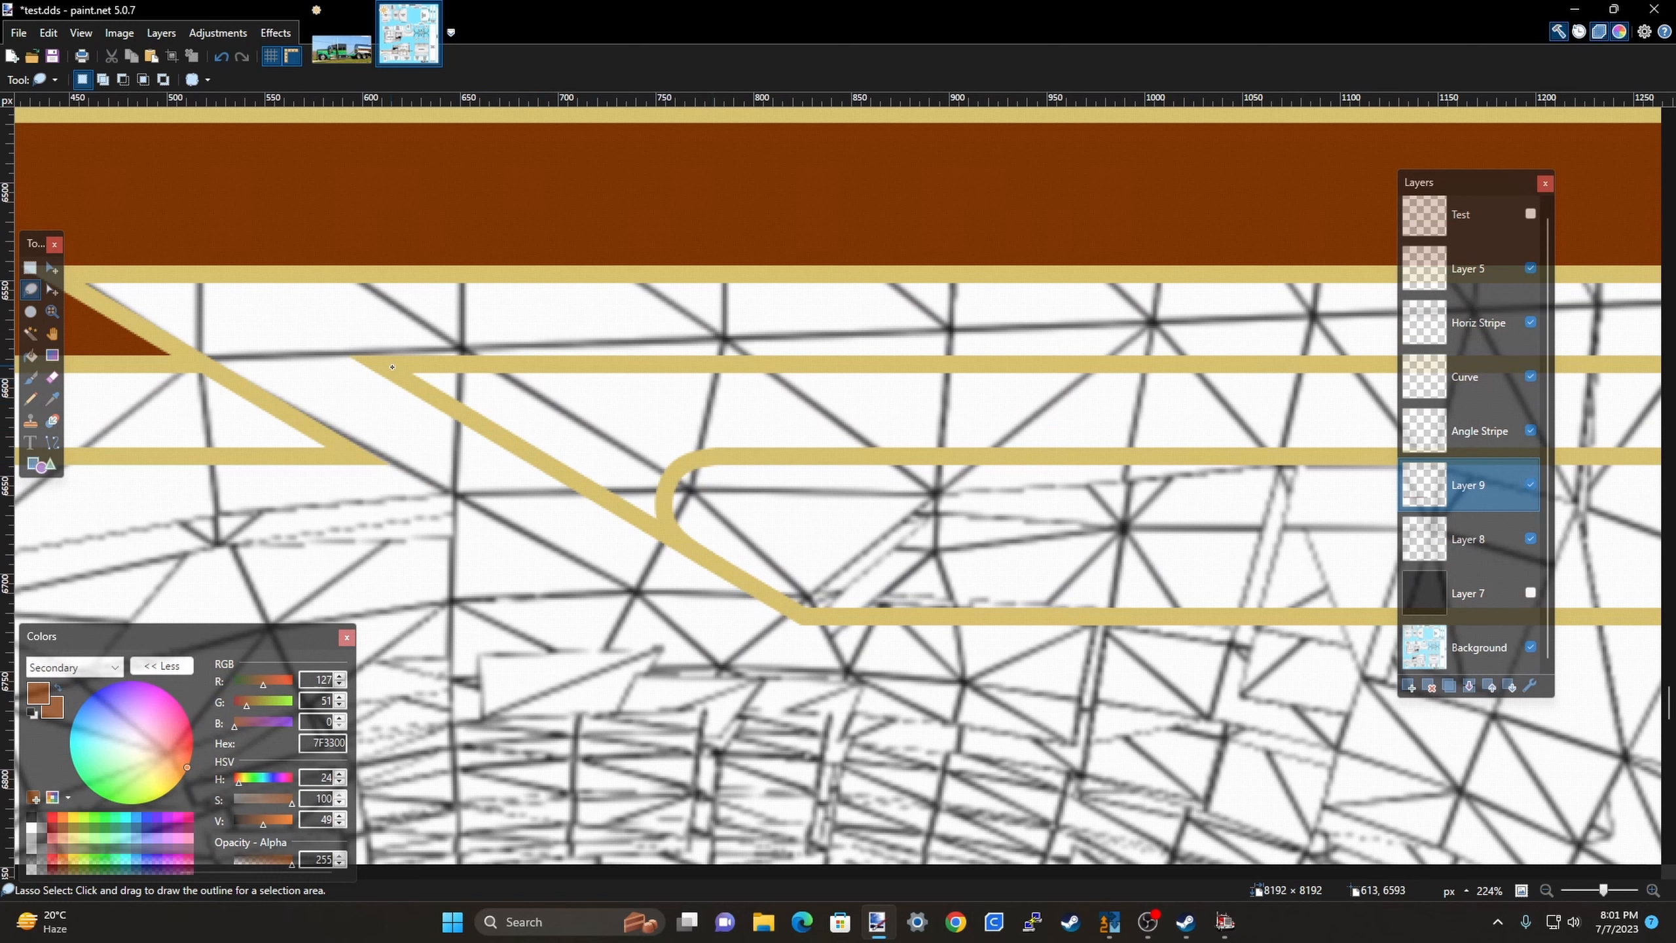
mouse_move(392, 366)
left_mouse_down()
mouse_move(667, 530)
mouse_move(659, 502)
mouse_move(689, 459)
mouse_move(773, 424)
mouse_move(594, 368)
mouse_move(394, 367)
left_mouse_up()
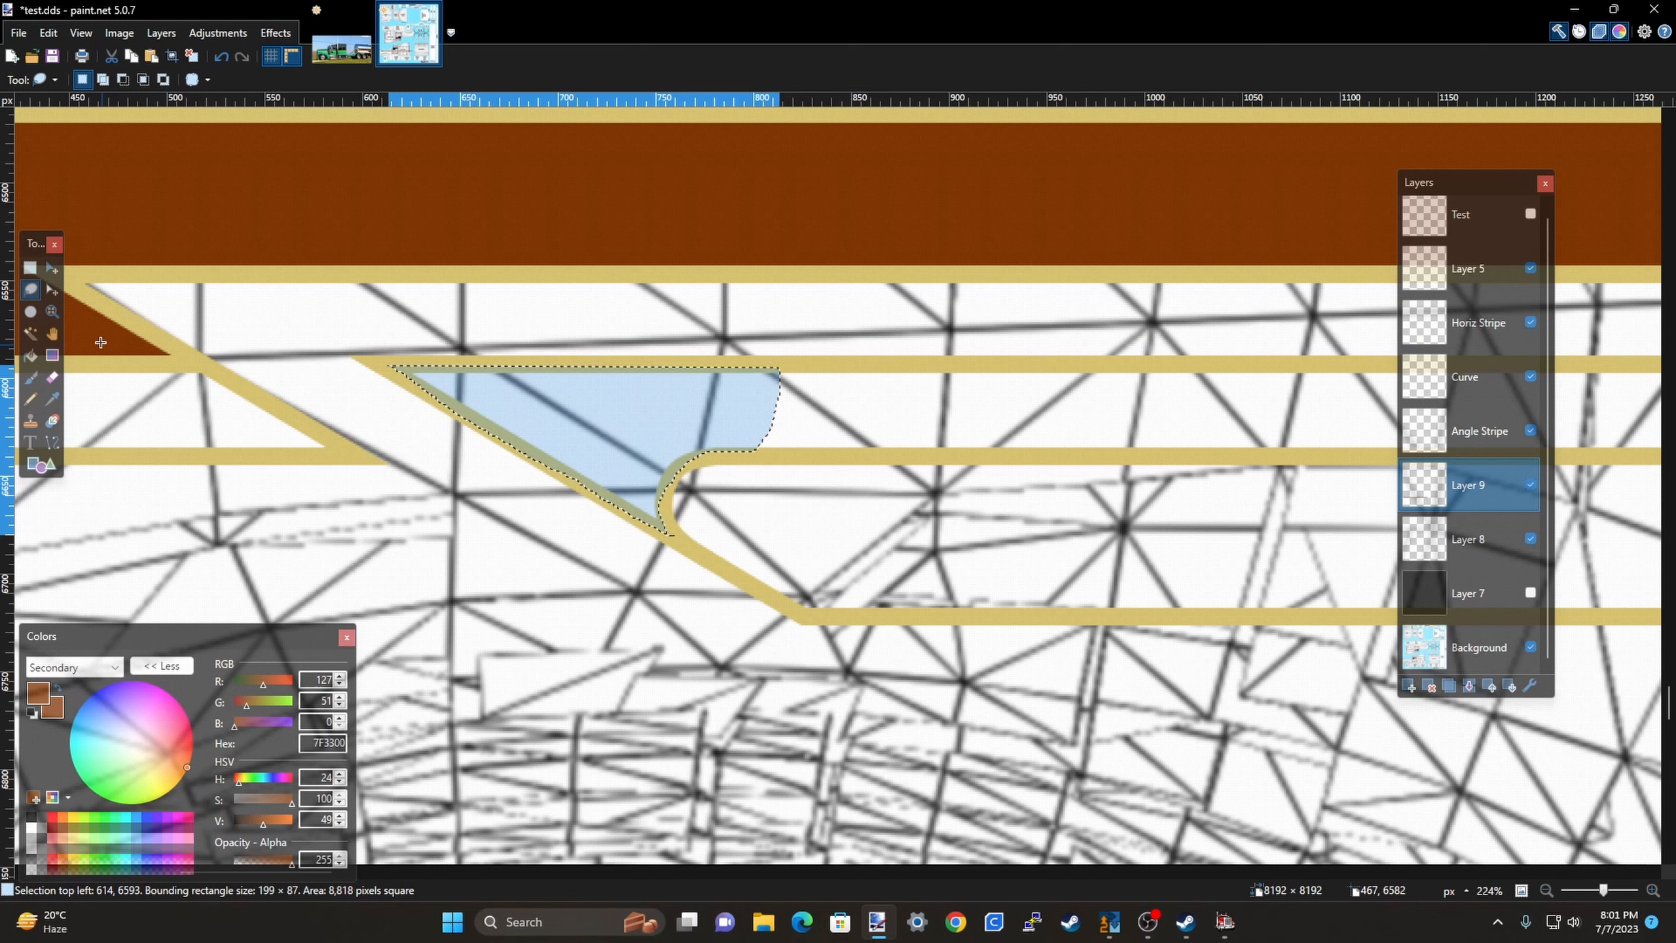
left_click(30, 356)
left_click(561, 409)
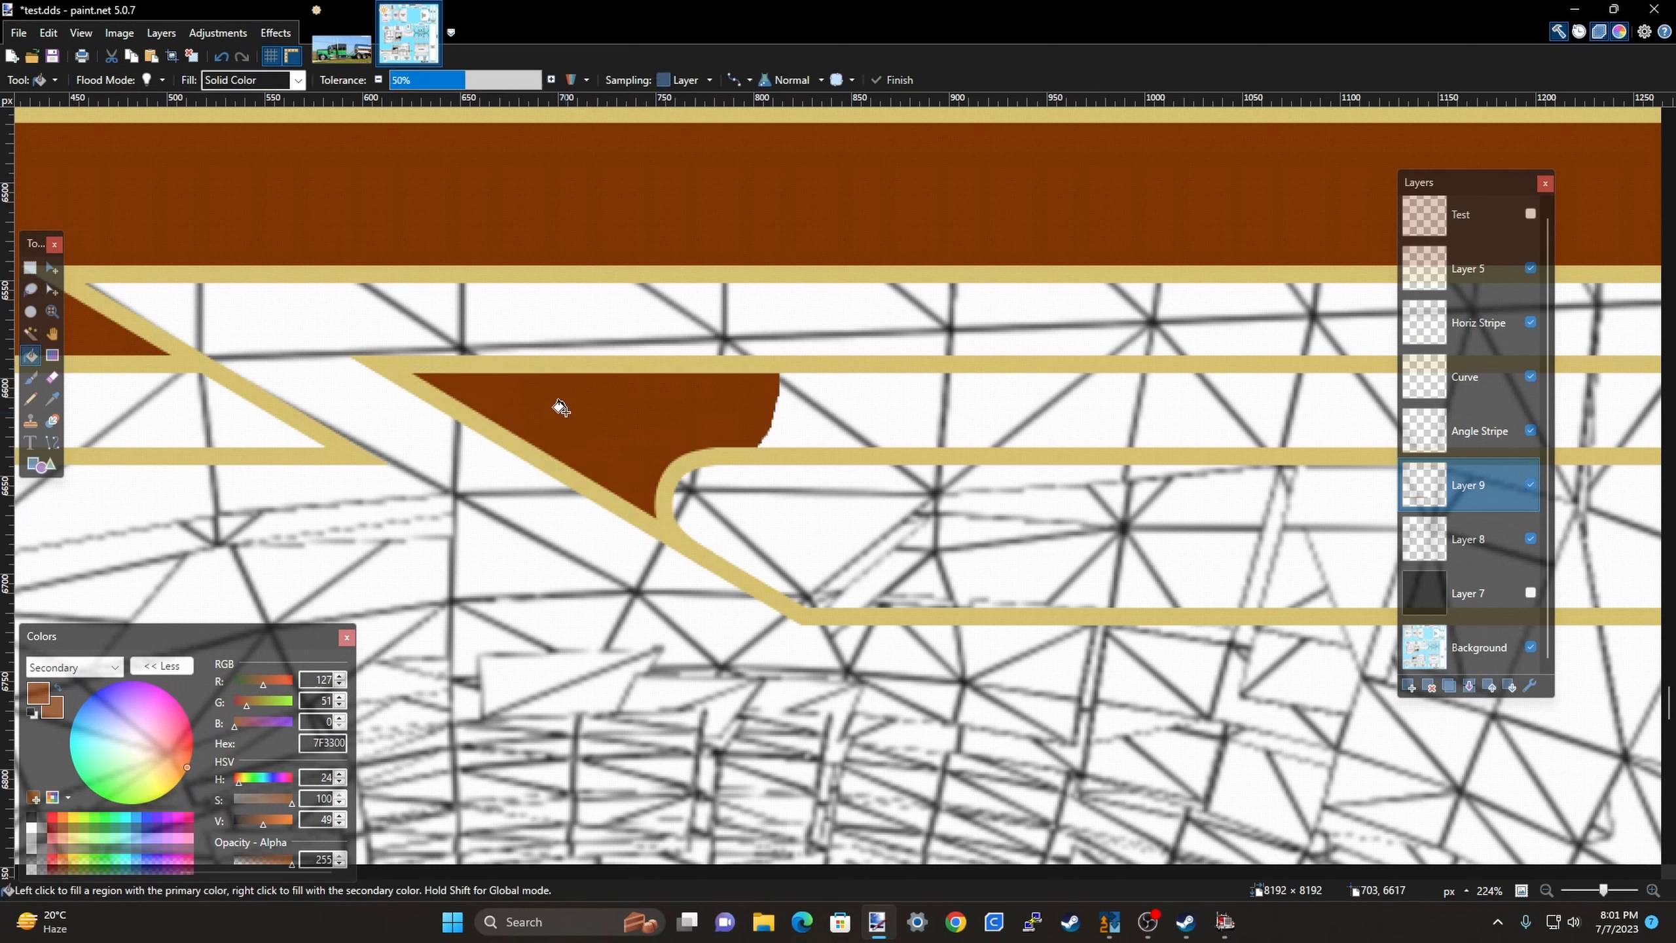
Select a strip about 17 × 46 px of the lower brown fill, stretch it to the outline's rear end, and deselect.
left_click(30, 267)
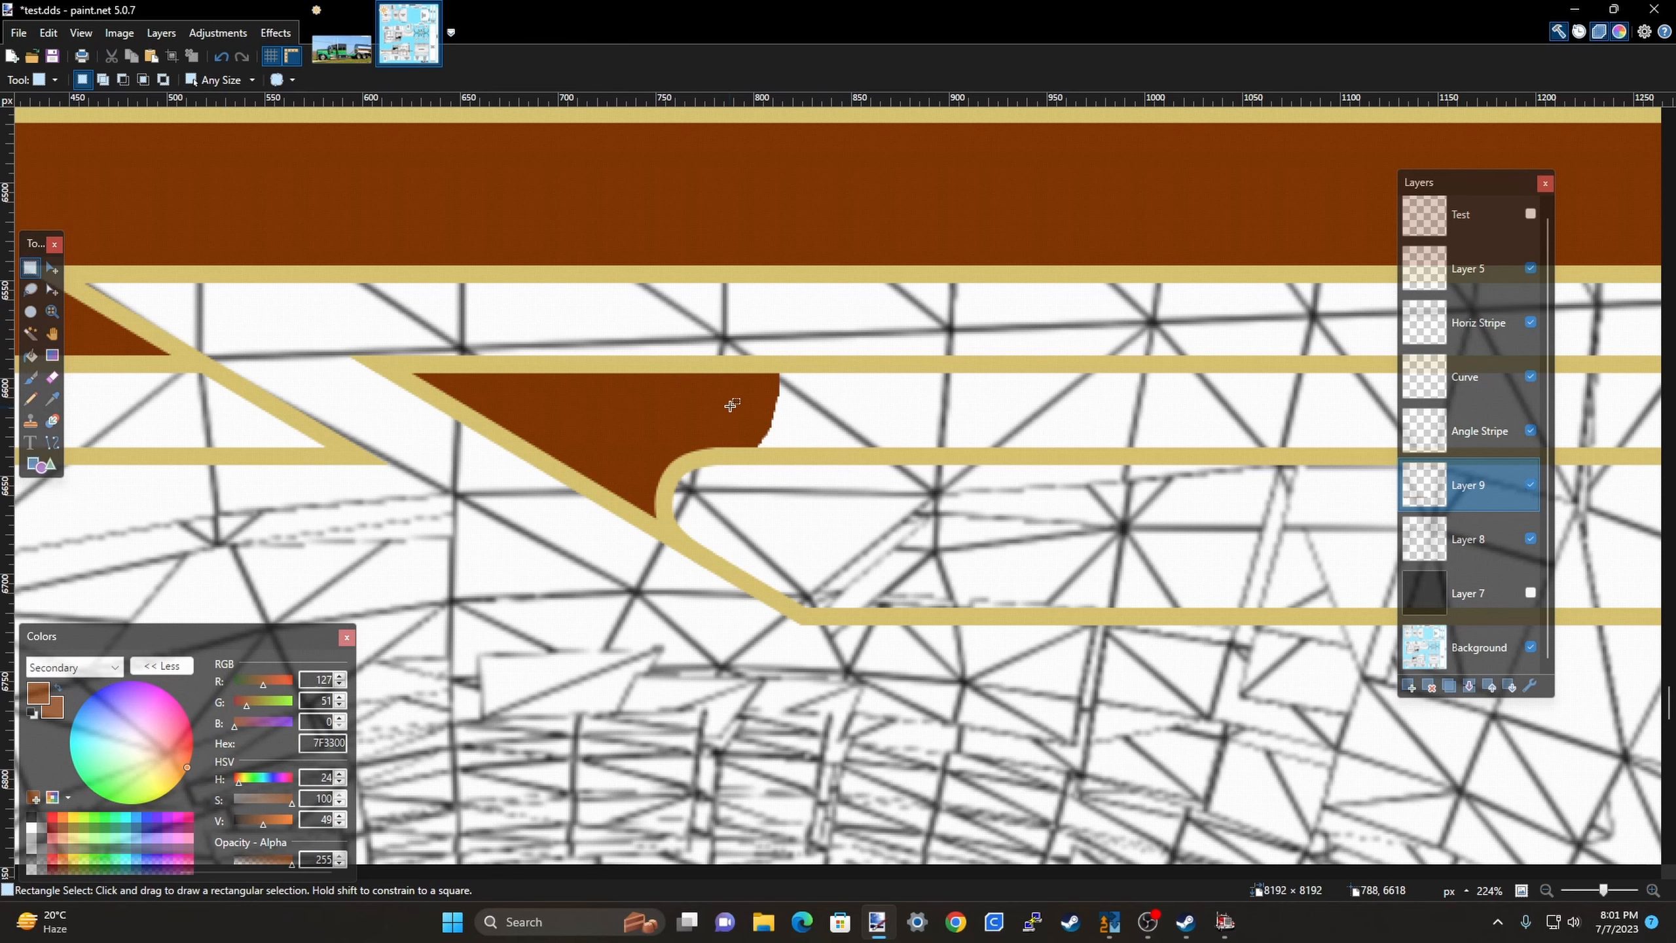
left_click_drag(713, 366, 743, 454)
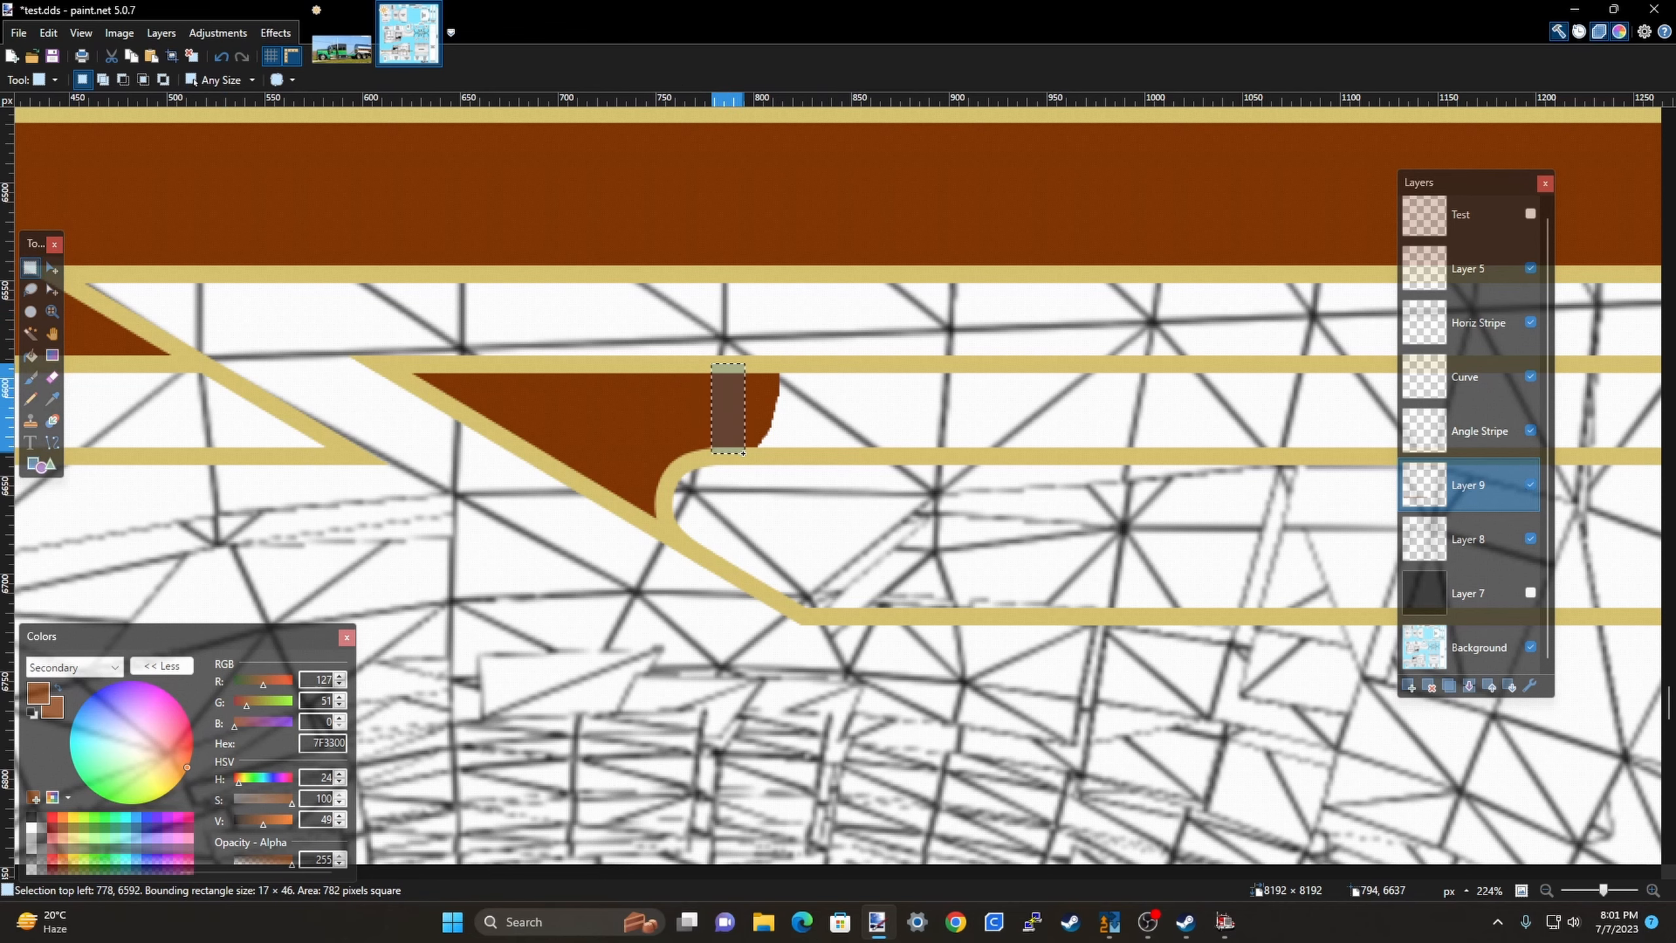
key("m")
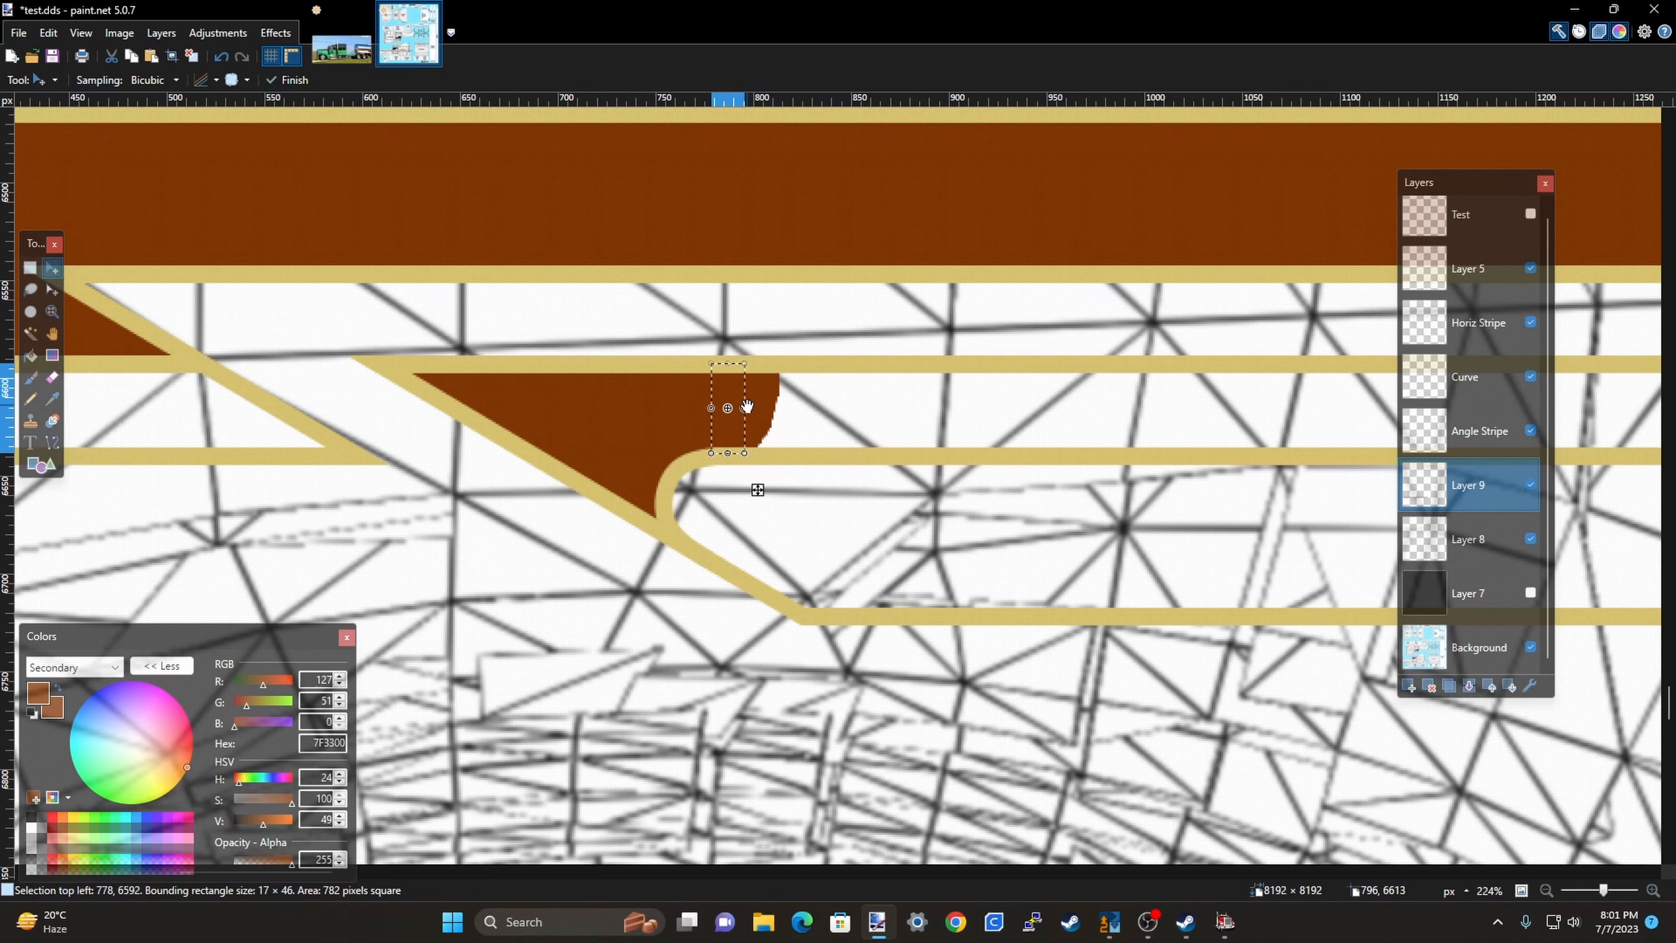
scroll(732, 409, "down", 5)
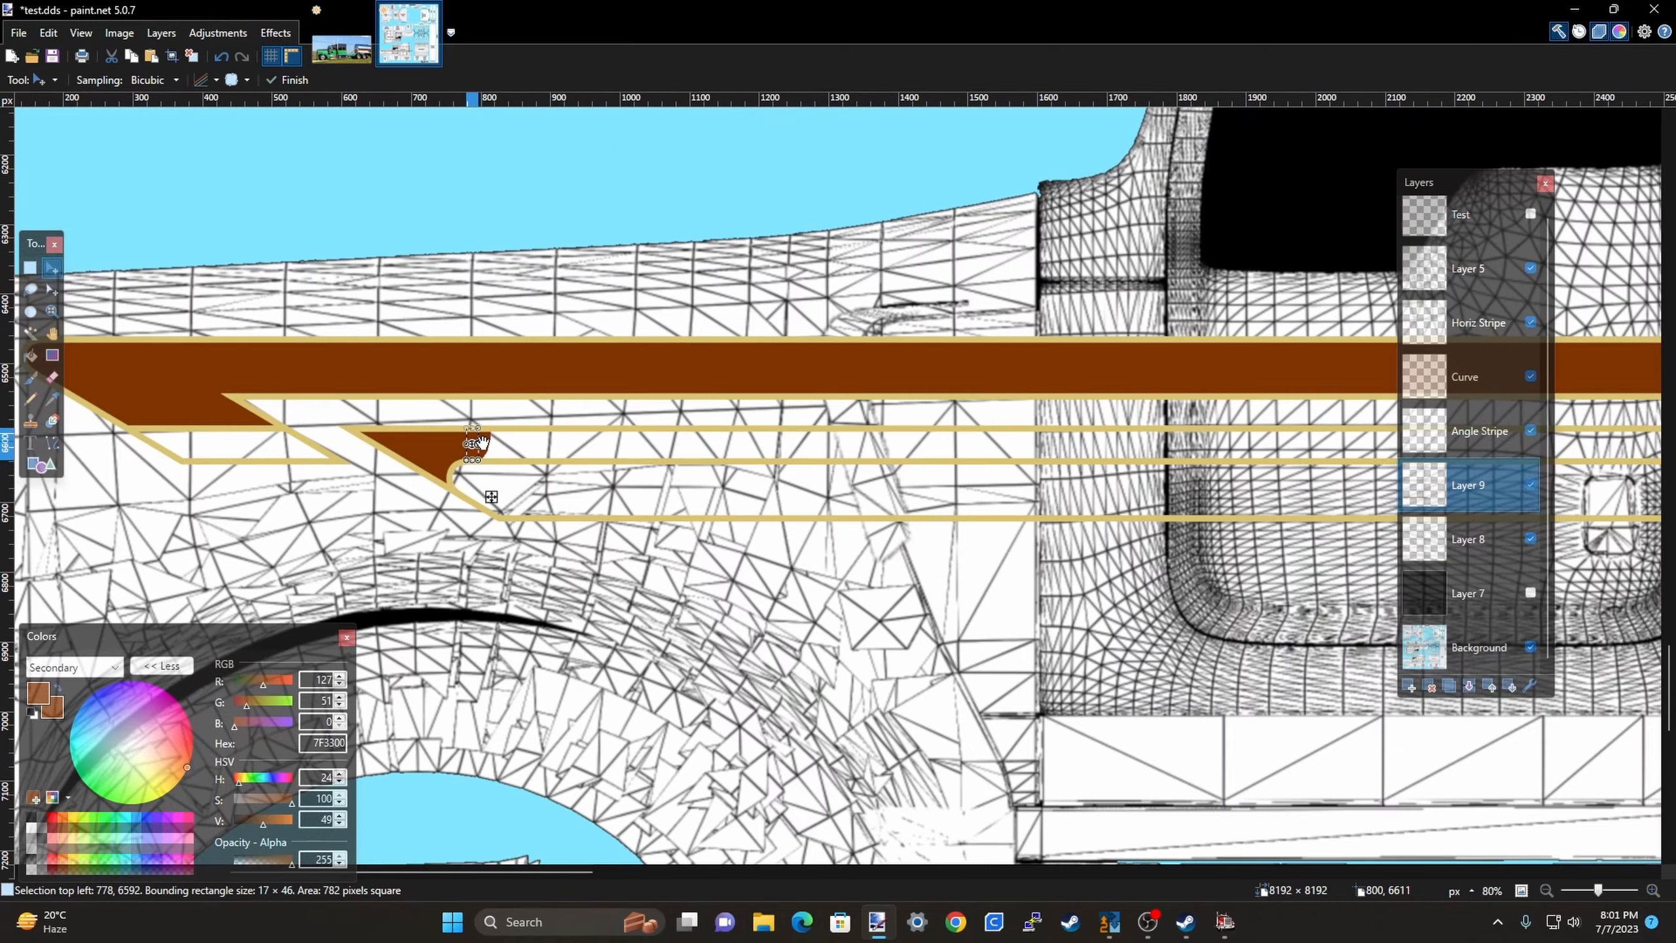
left_click_drag(480, 444, 1069, 414)
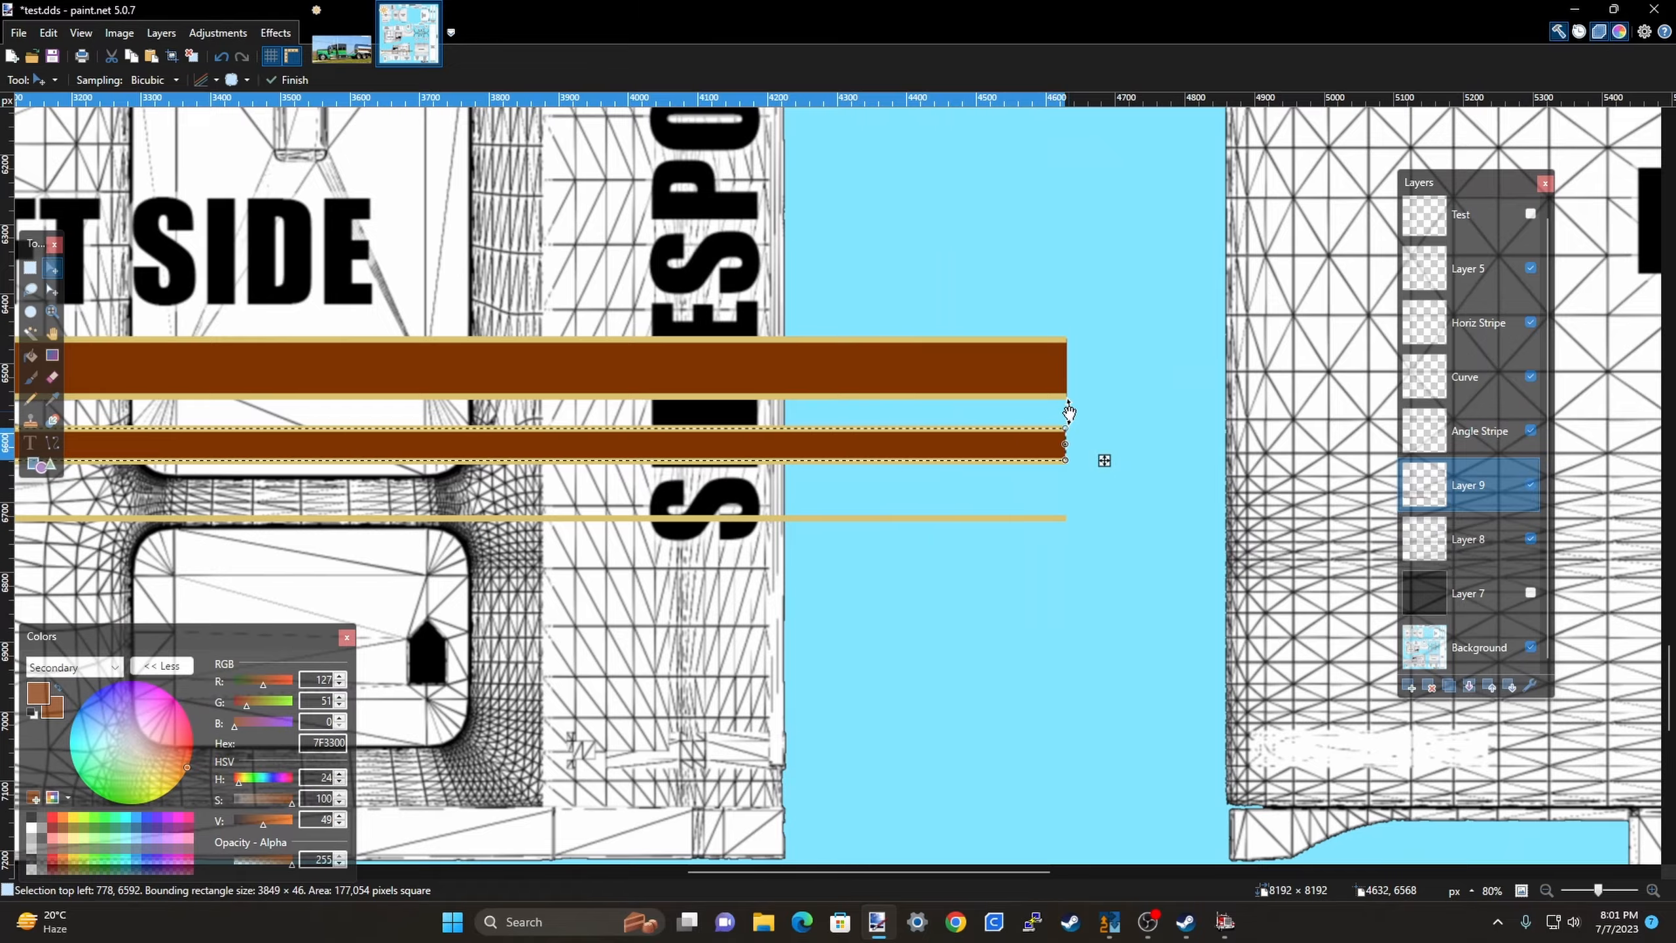
key("ctrl+d")
scroll(1094, 453, "down", 3)
scroll(1101, 446, "down", 4)
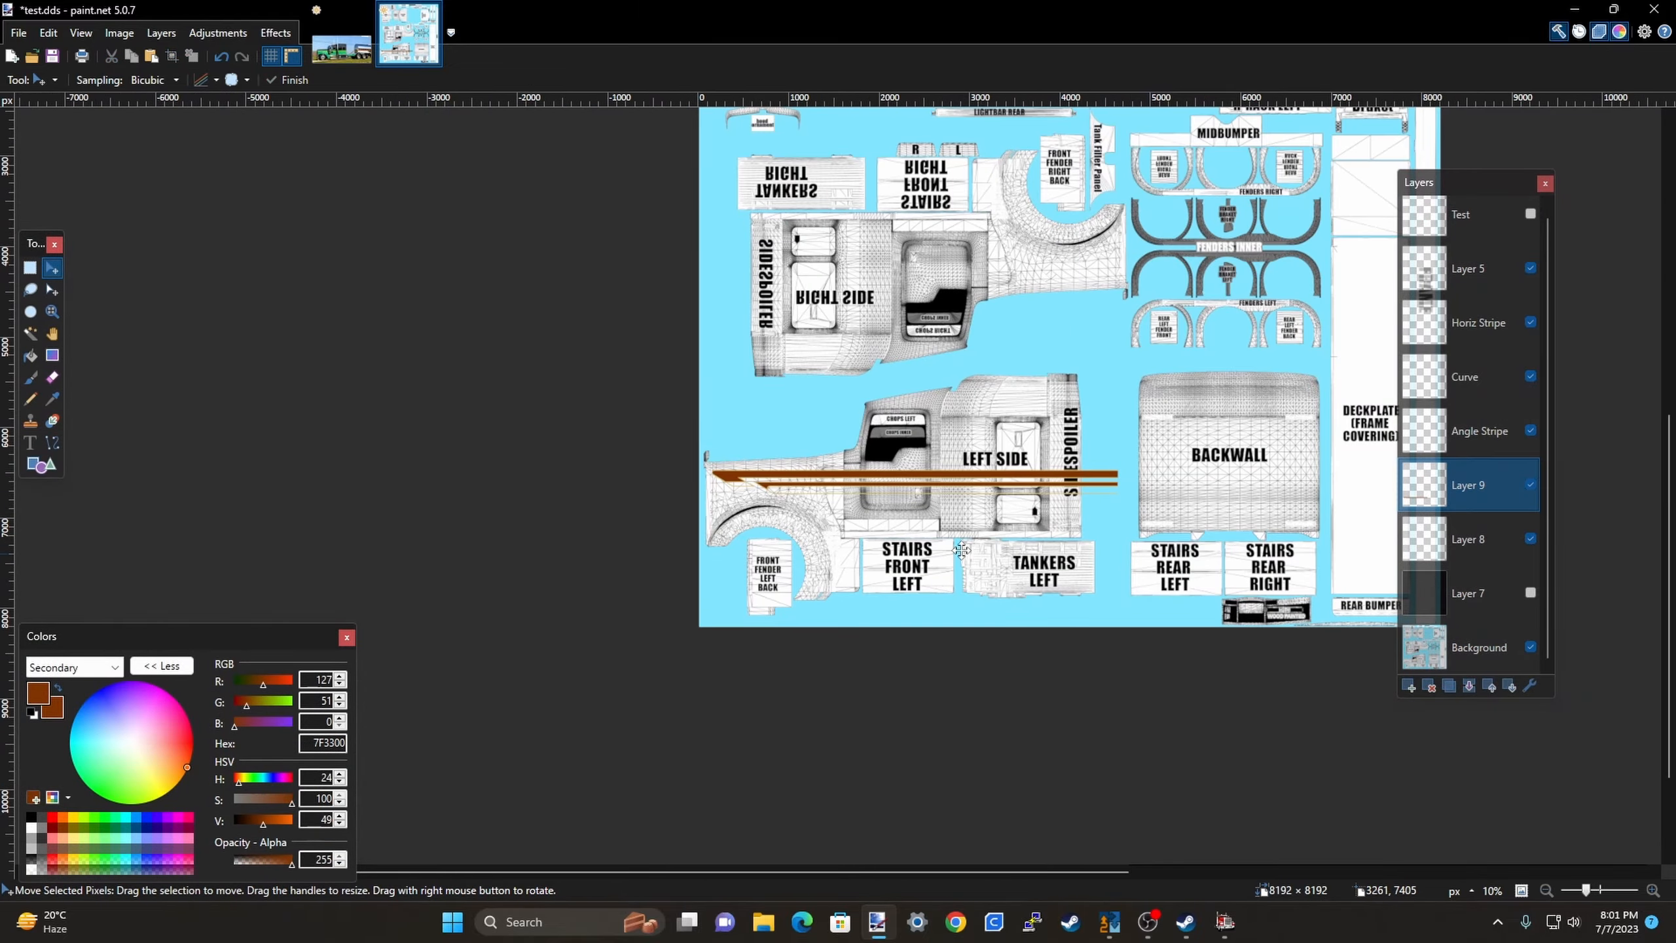
Check the stripe colours in the reference photo, select the lower brown stripe on Layer 9 with the Magic Wand, and fill it with black.
scroll(609, 473, "up", 3)
scroll(781, 503, "up", 4)
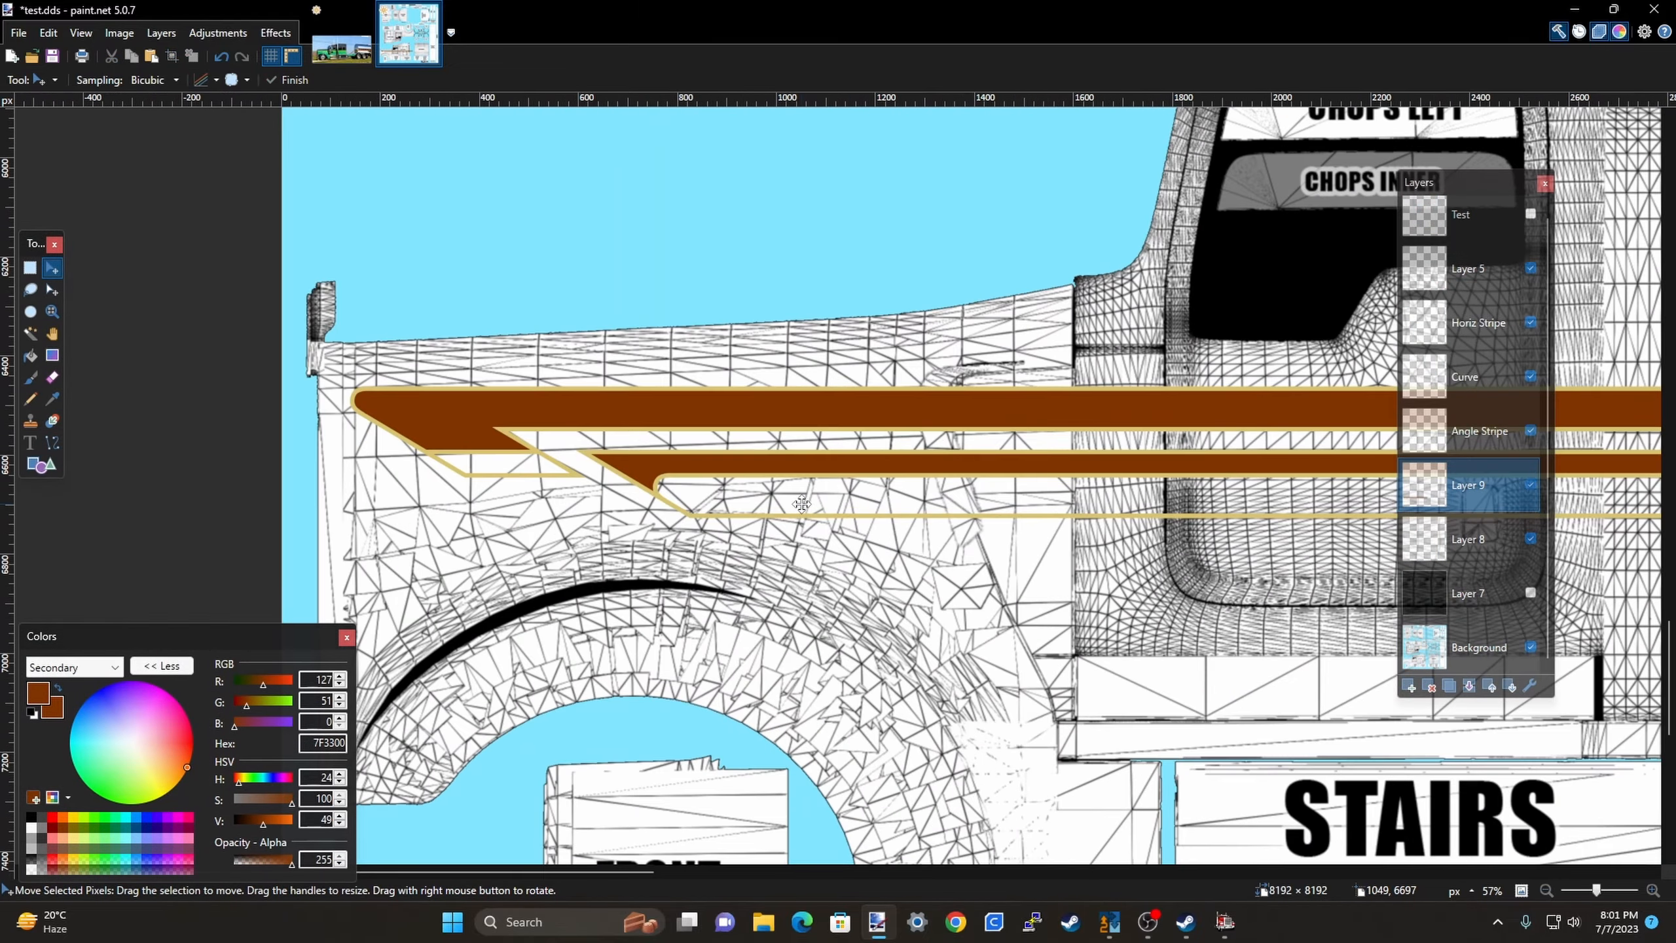
left_click(341, 53)
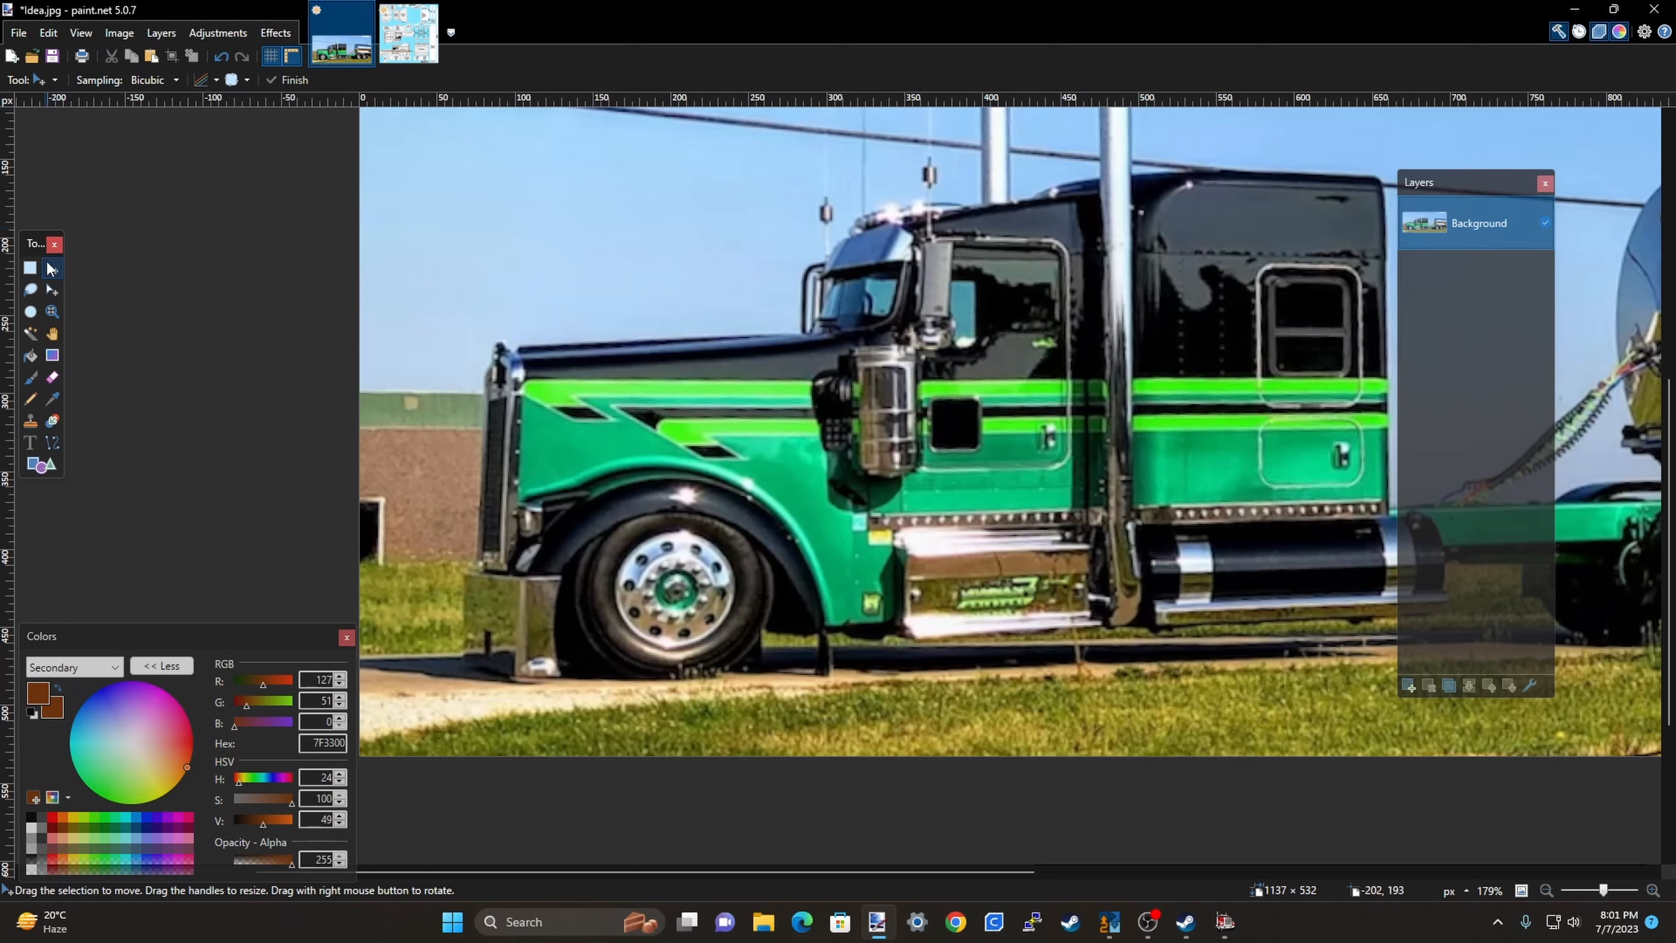
left_click(408, 33)
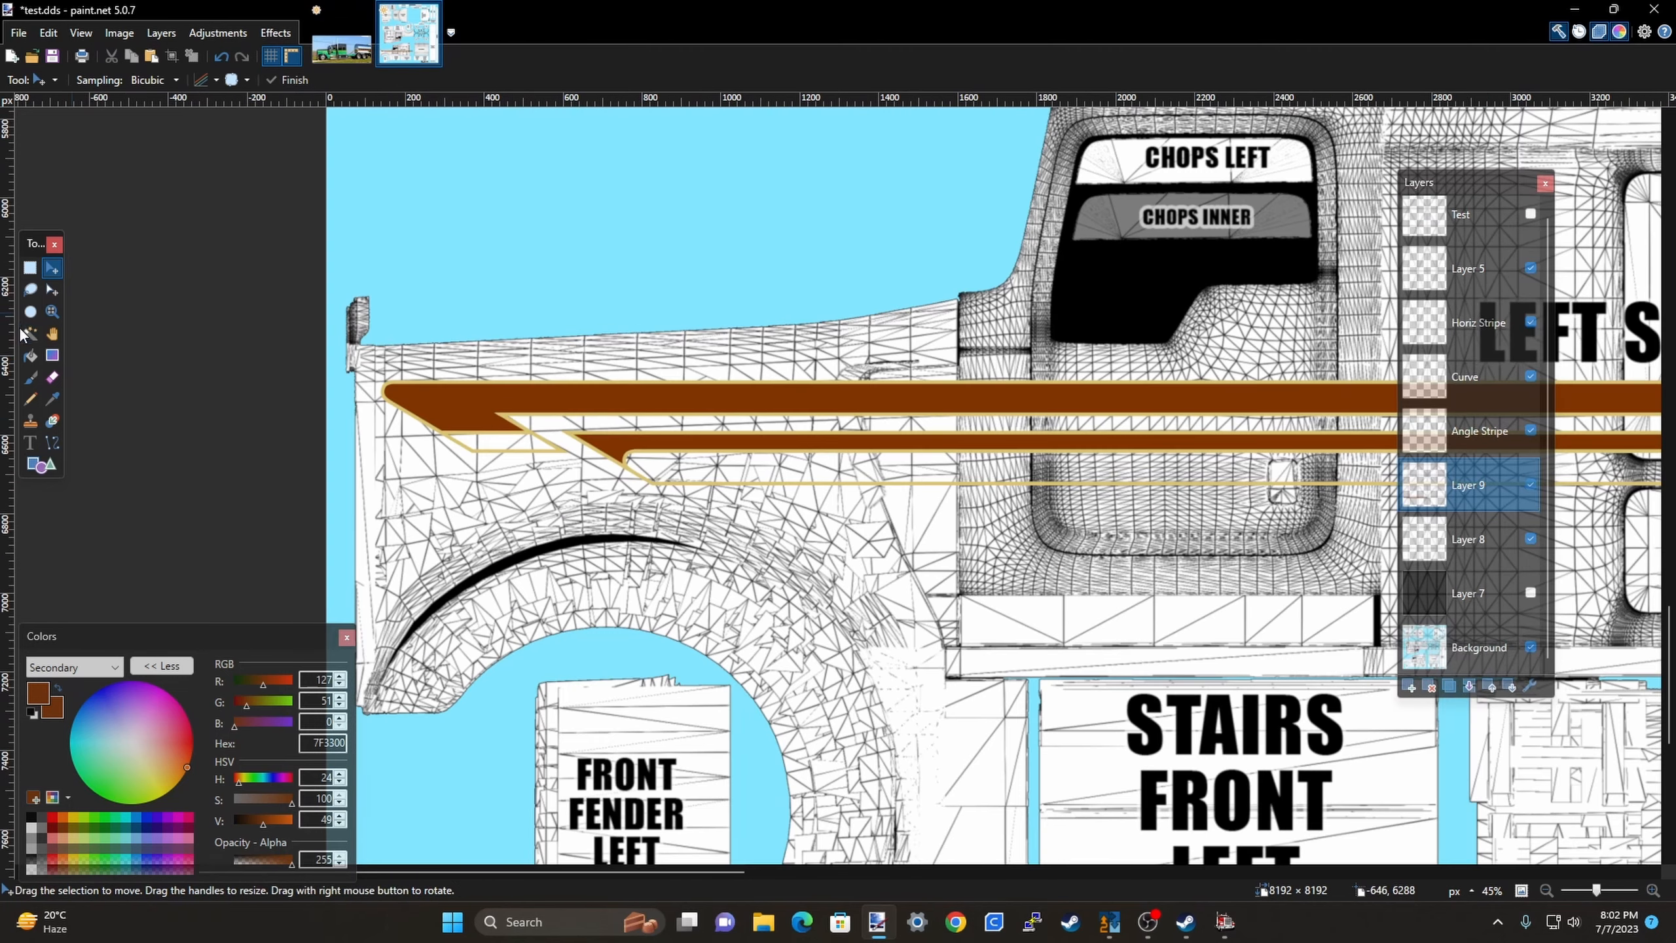
left_click(33, 335)
left_click(892, 450)
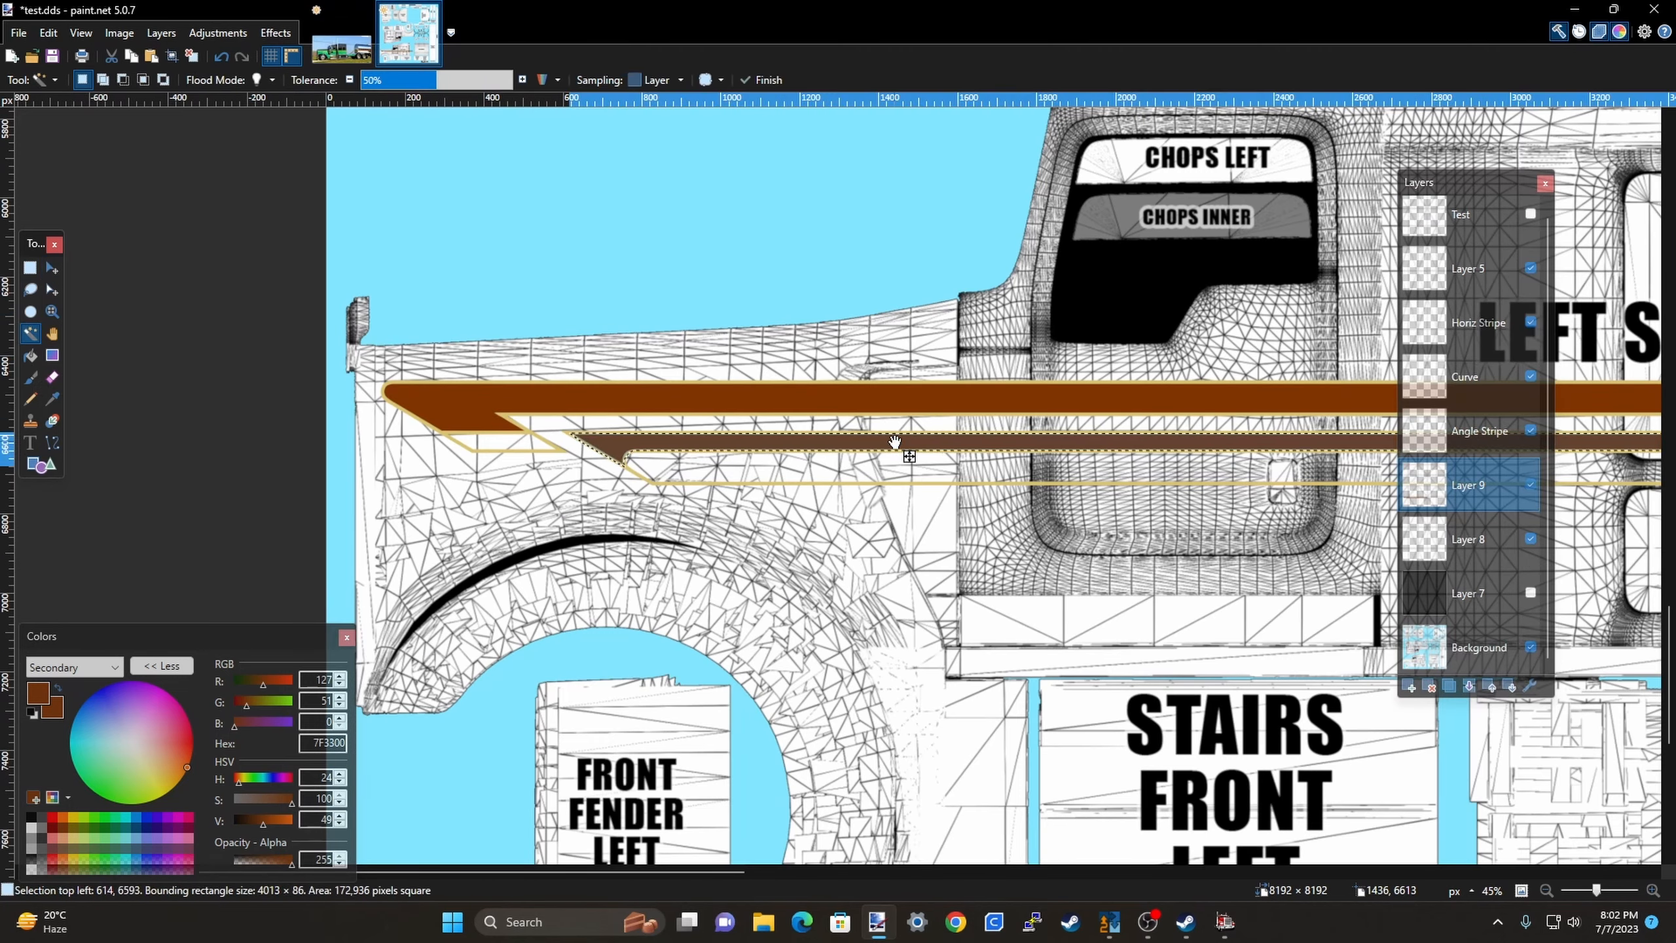
left_click(32, 818)
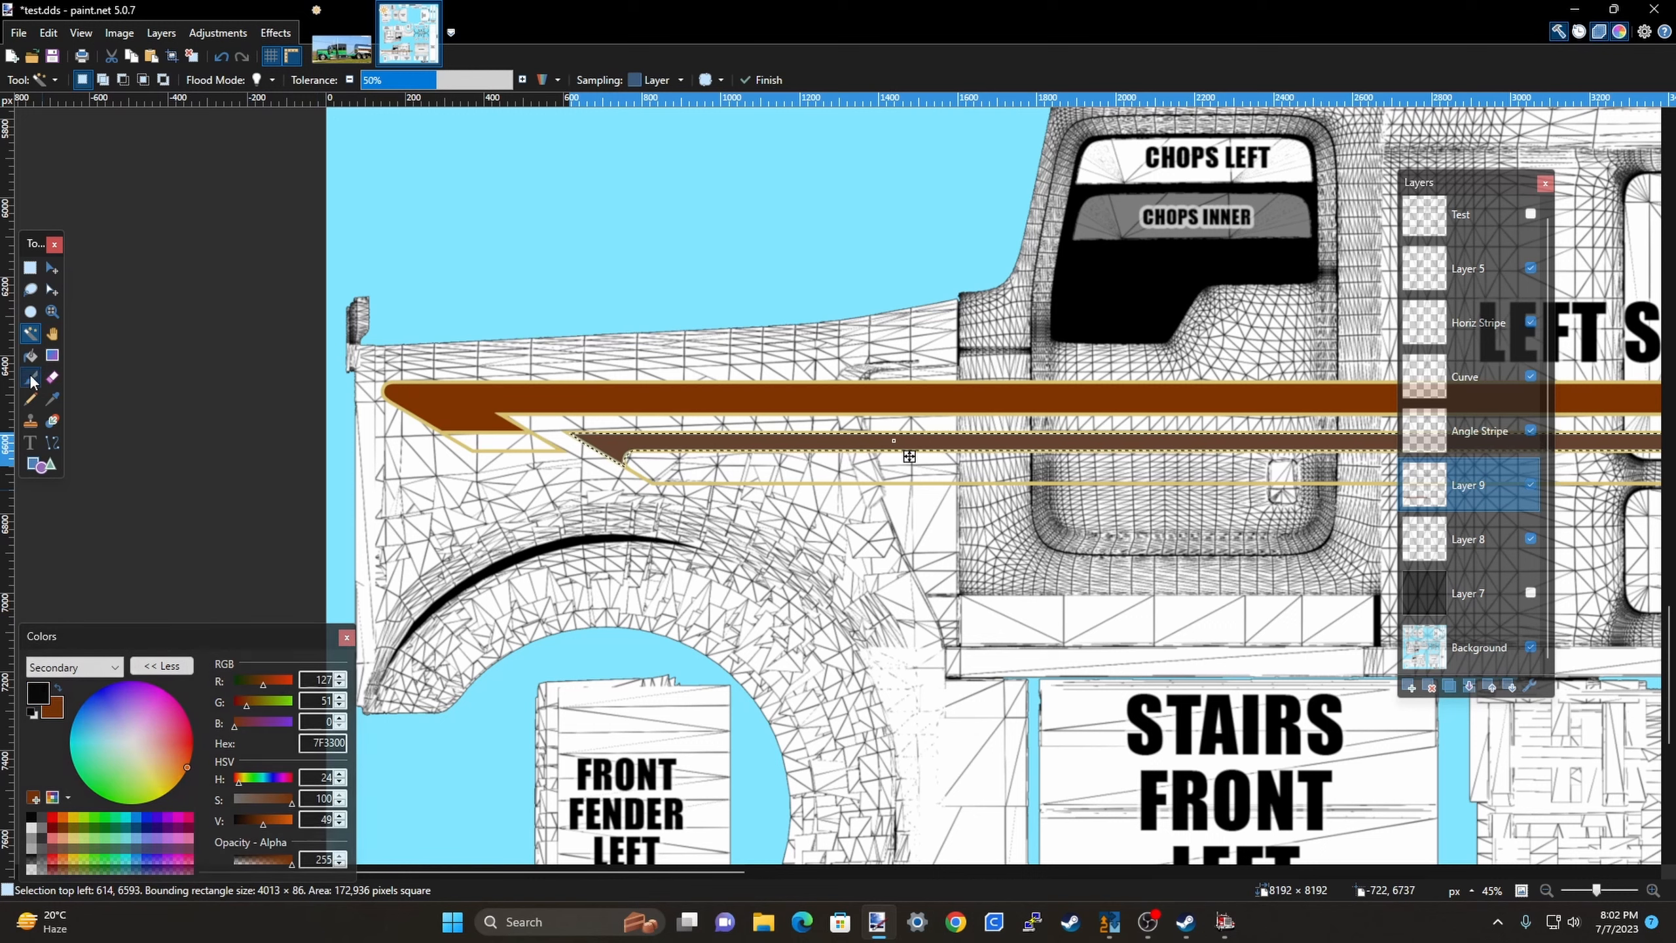
left_click(31, 356)
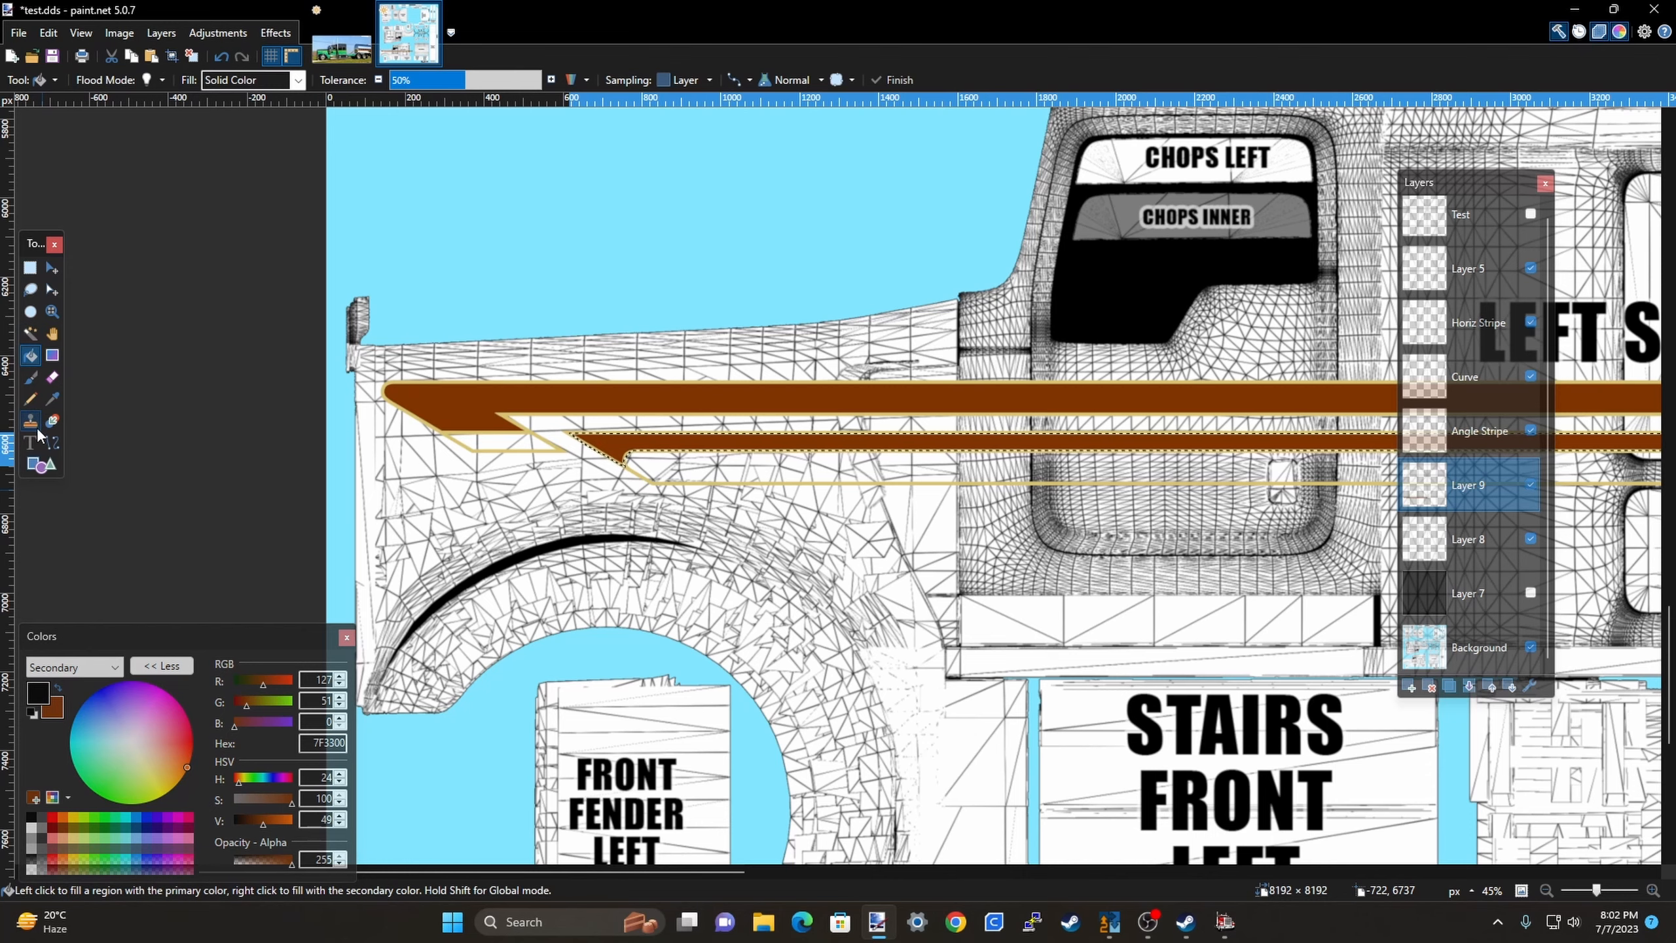
left_click(943, 438)
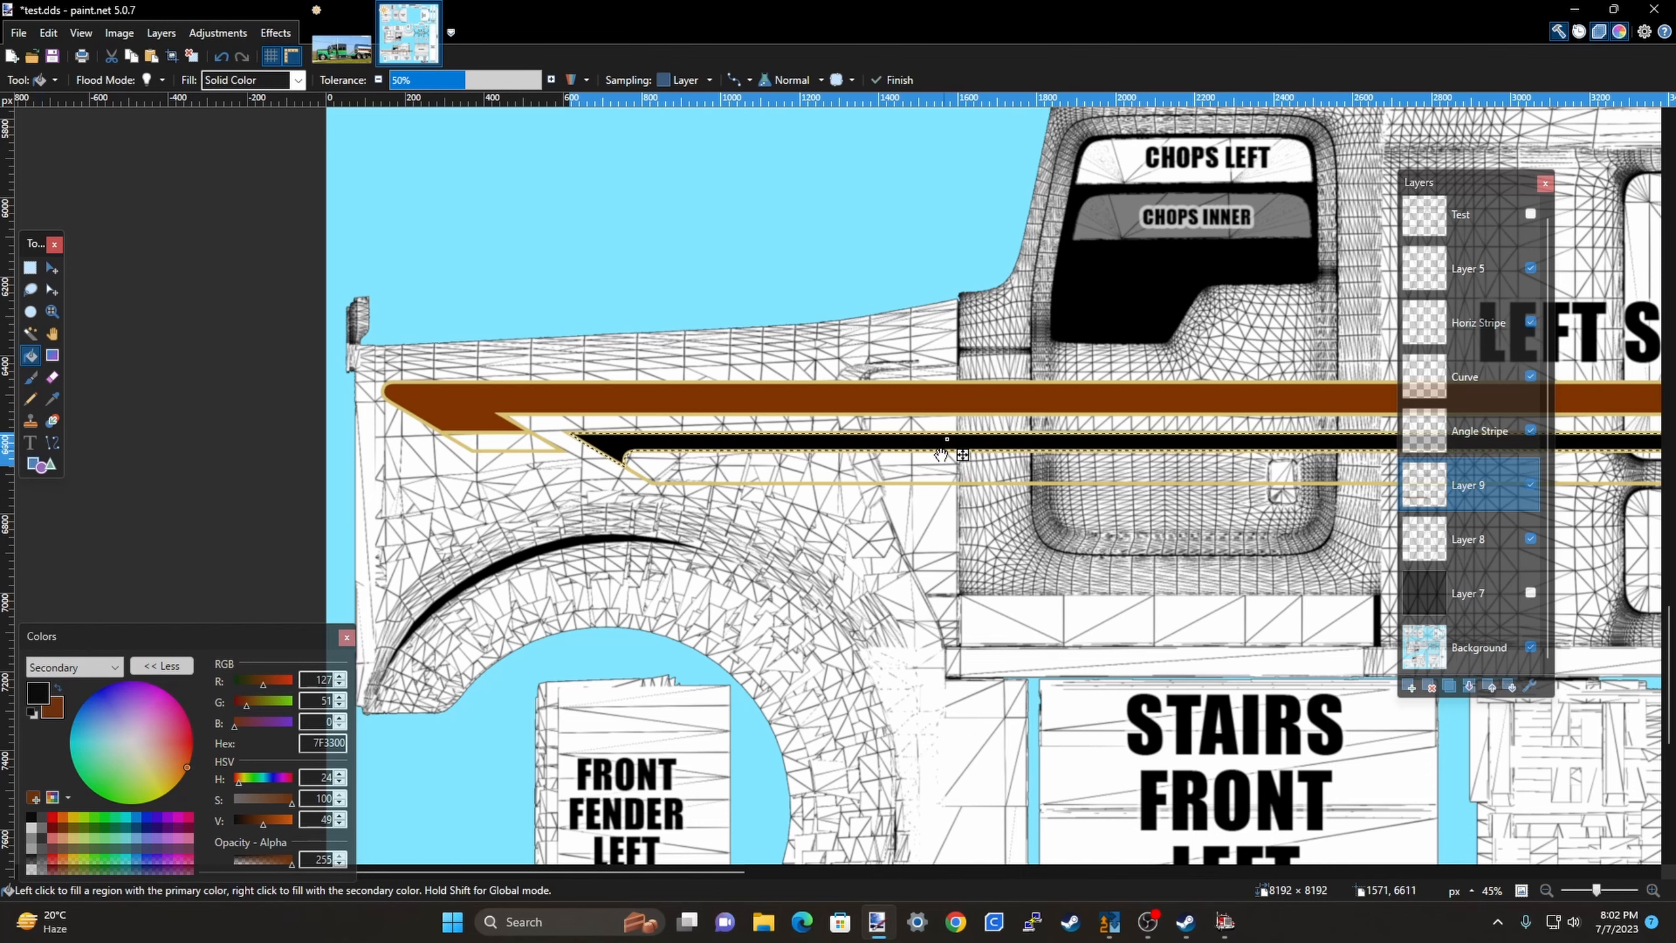
Examine the black lower stripe along the left side and compare the stripe arrangement with the reference truck photo.
scroll(855, 553, "down", 4)
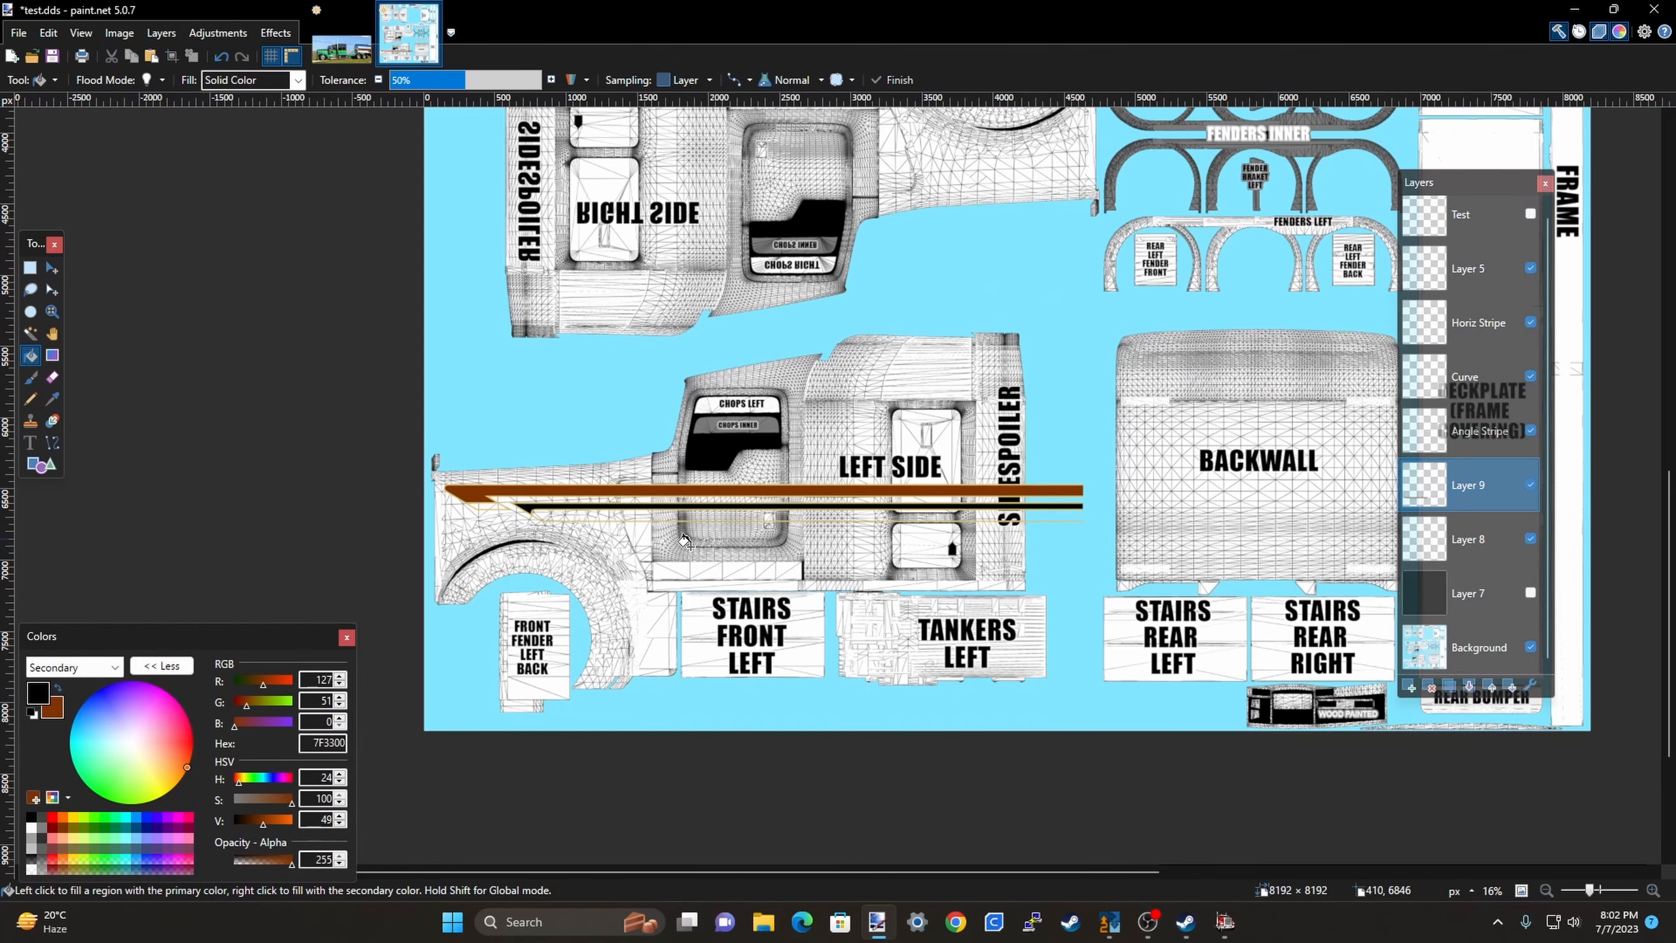
scroll(774, 492, "up", 2)
scroll(774, 492, "up", 4)
scroll(844, 499, "down", 4)
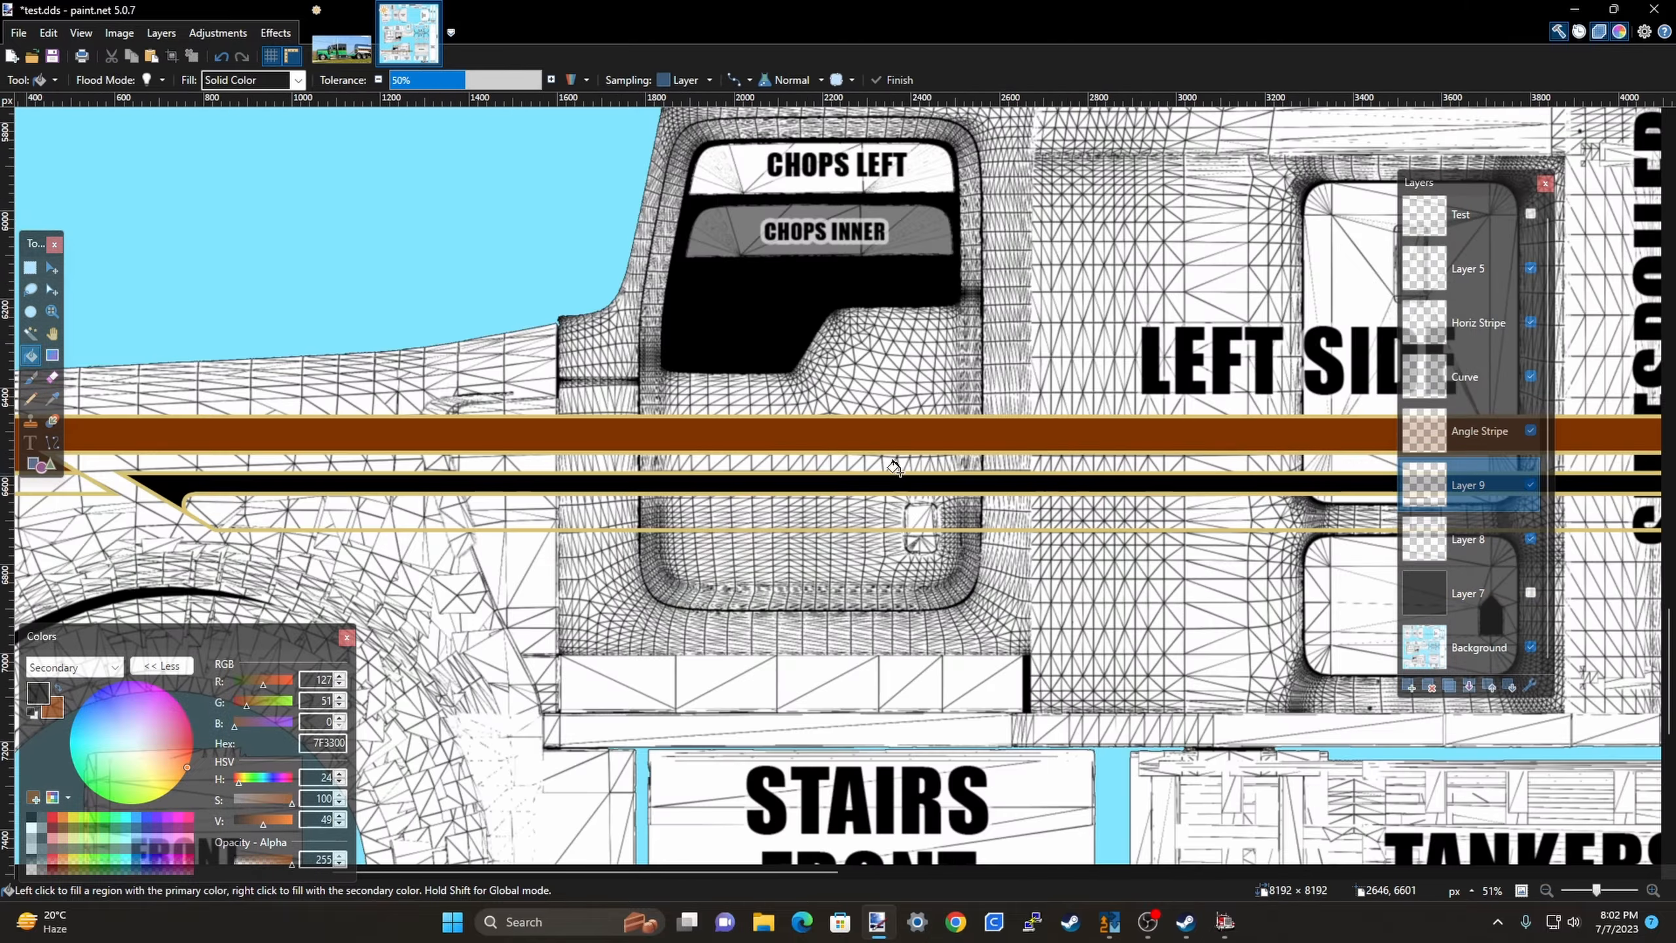
scroll(294, 470, "up", 3)
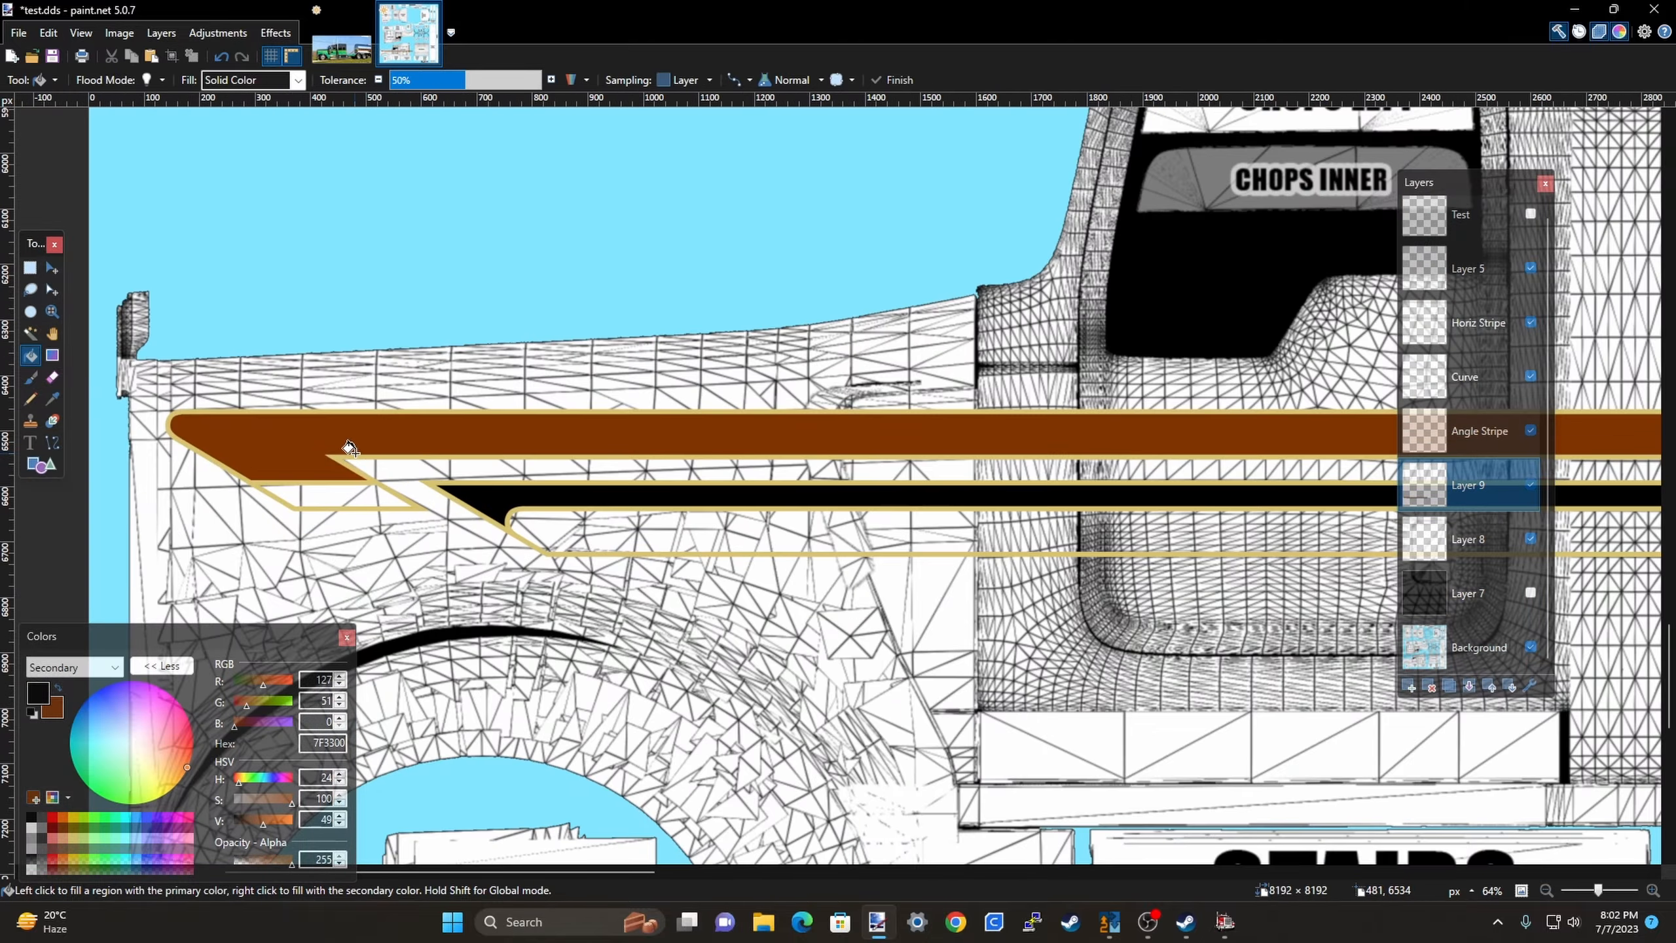
scroll(647, 439, "down", 1)
scroll(690, 435, "down", 3)
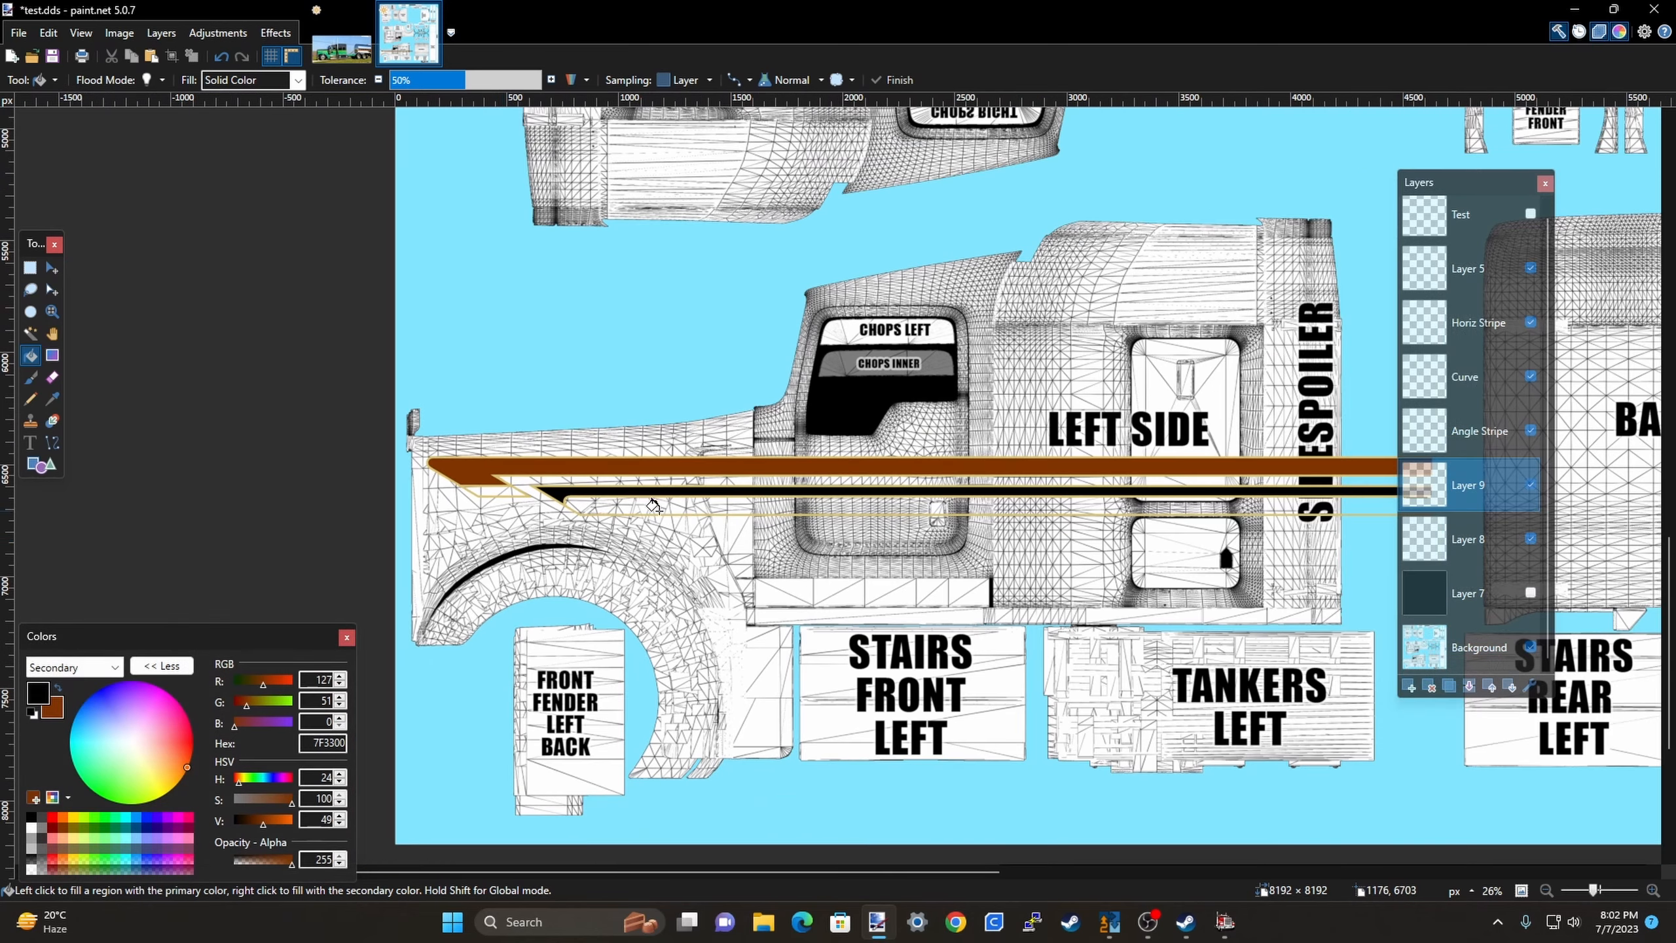
left_click(341, 47)
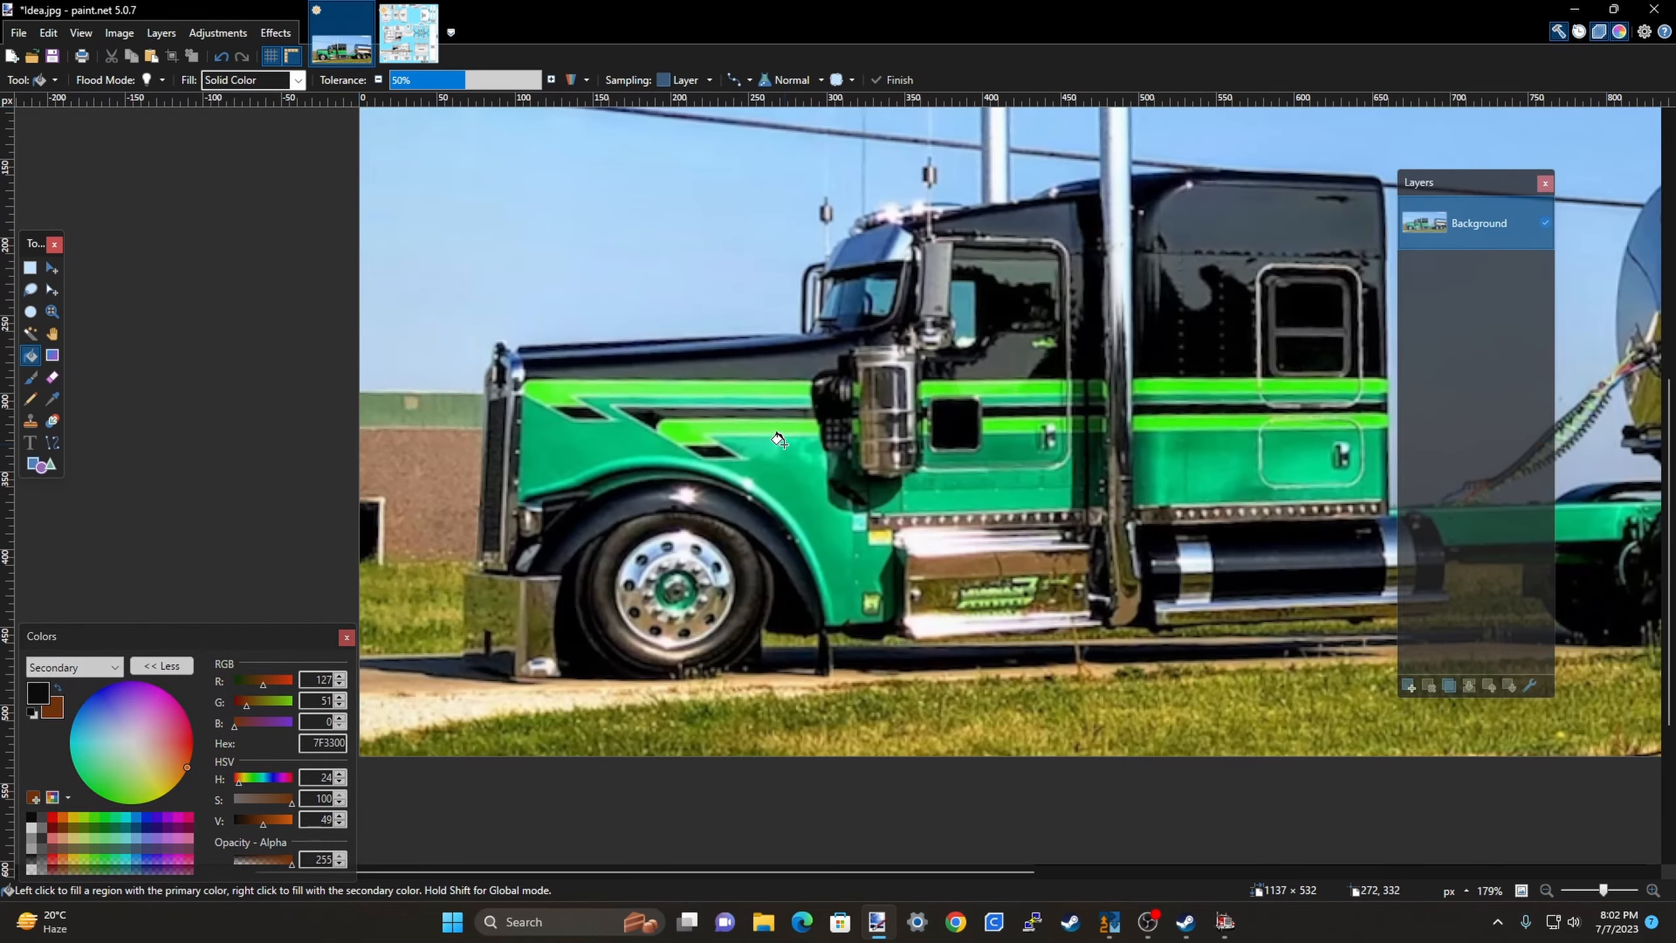
scroll(769, 445, "down", 2)
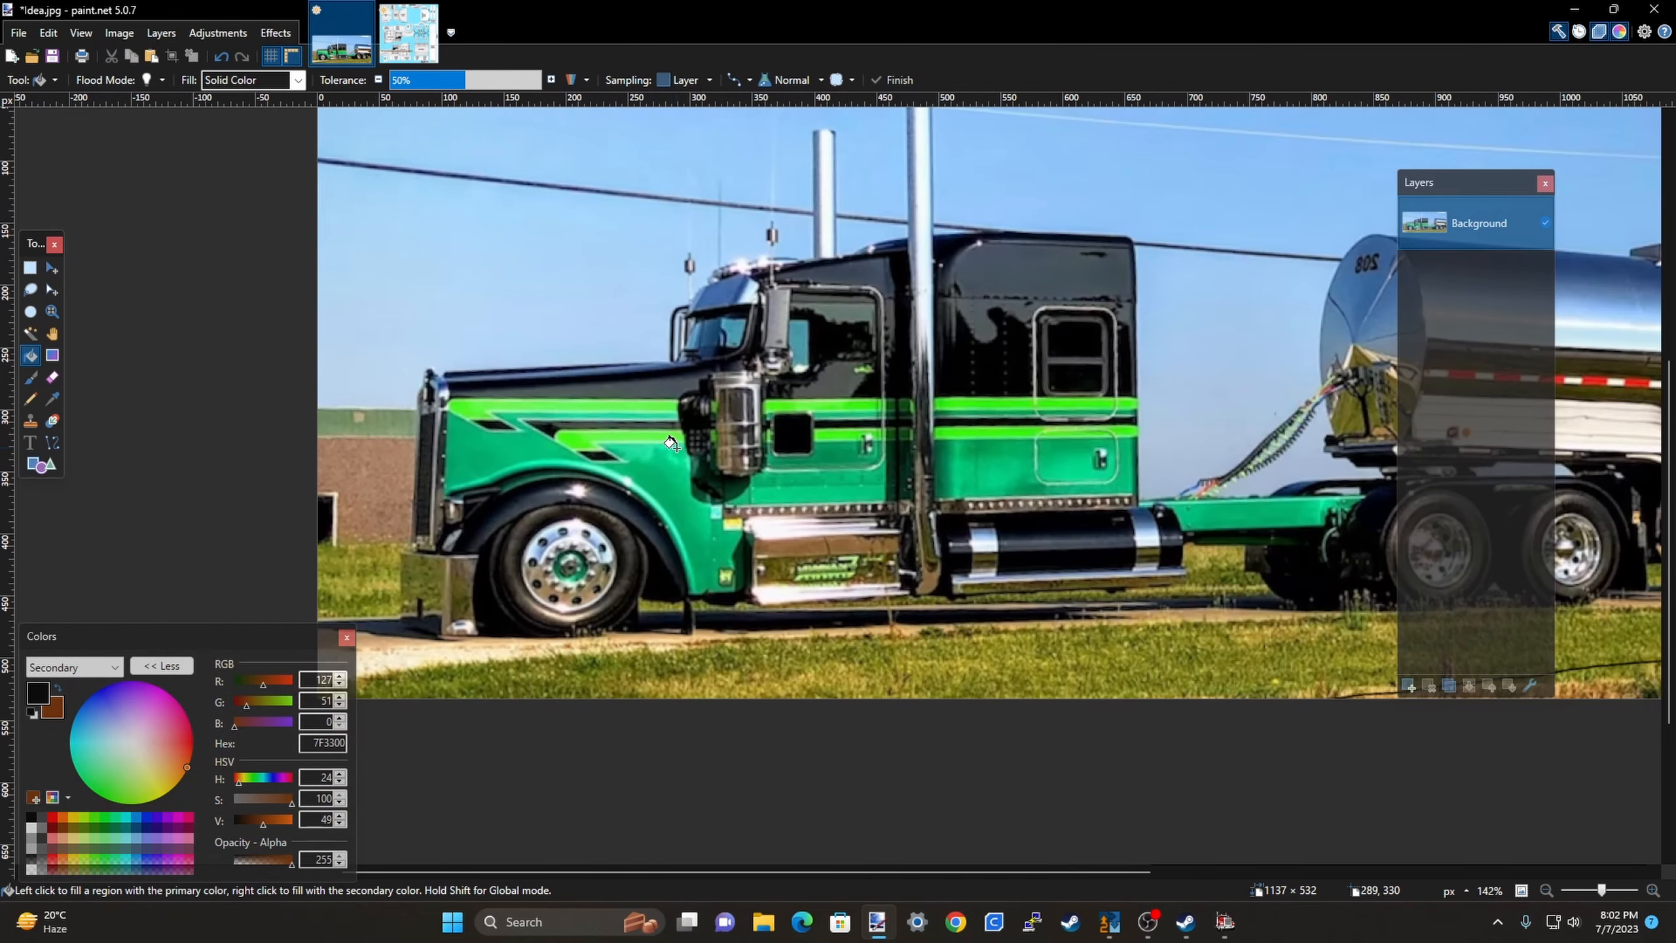
left_click(409, 32)
scroll(669, 455, "up", 3)
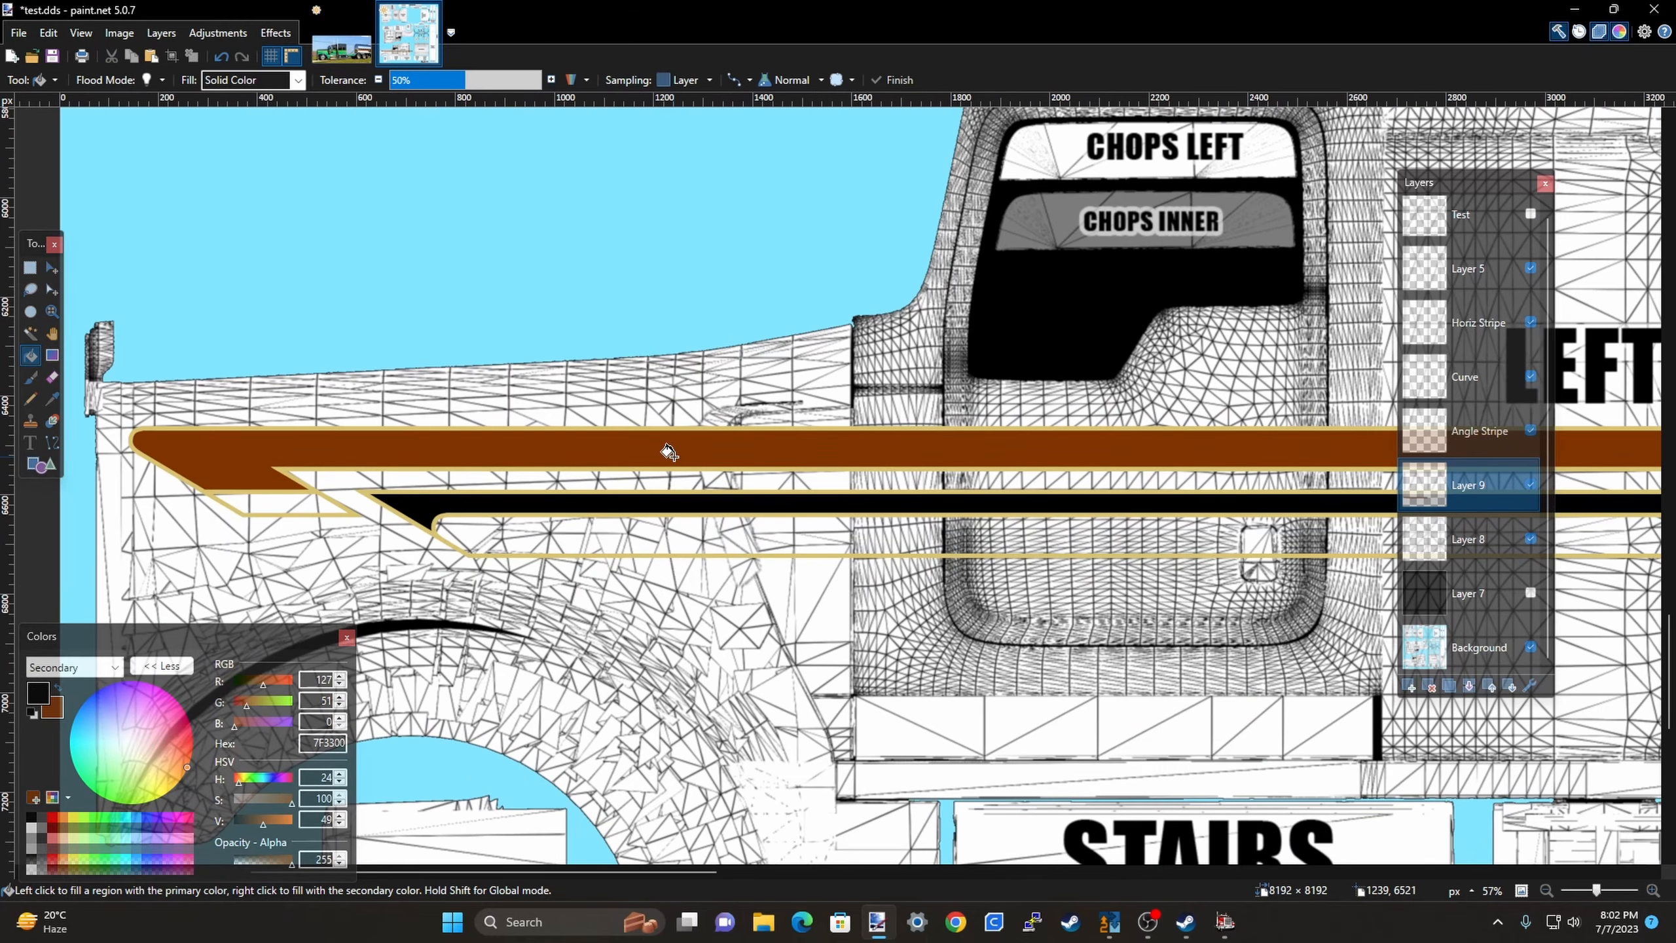
scroll(681, 452, "down", 3)
scroll(561, 429, "up", 3)
scroll(661, 571, "up", 2)
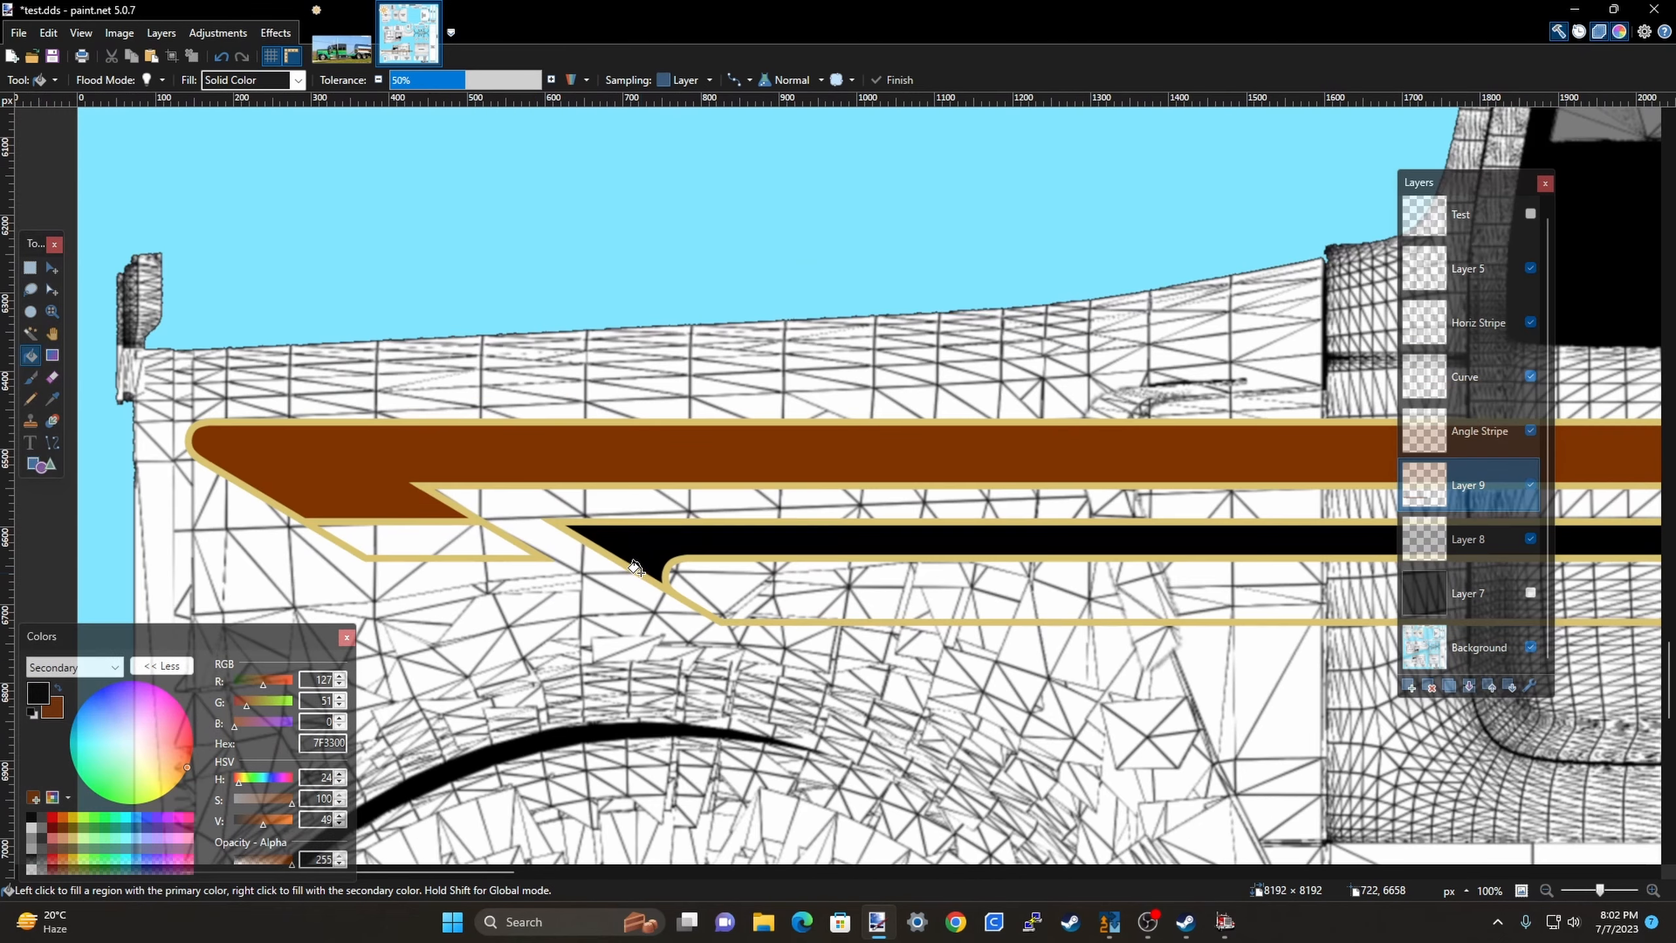
Study the stripes' angled front ends in the reference photo up close and compare them with the template's gold-outlined areas.
left_click(344, 53)
scroll(496, 429, "up", 3)
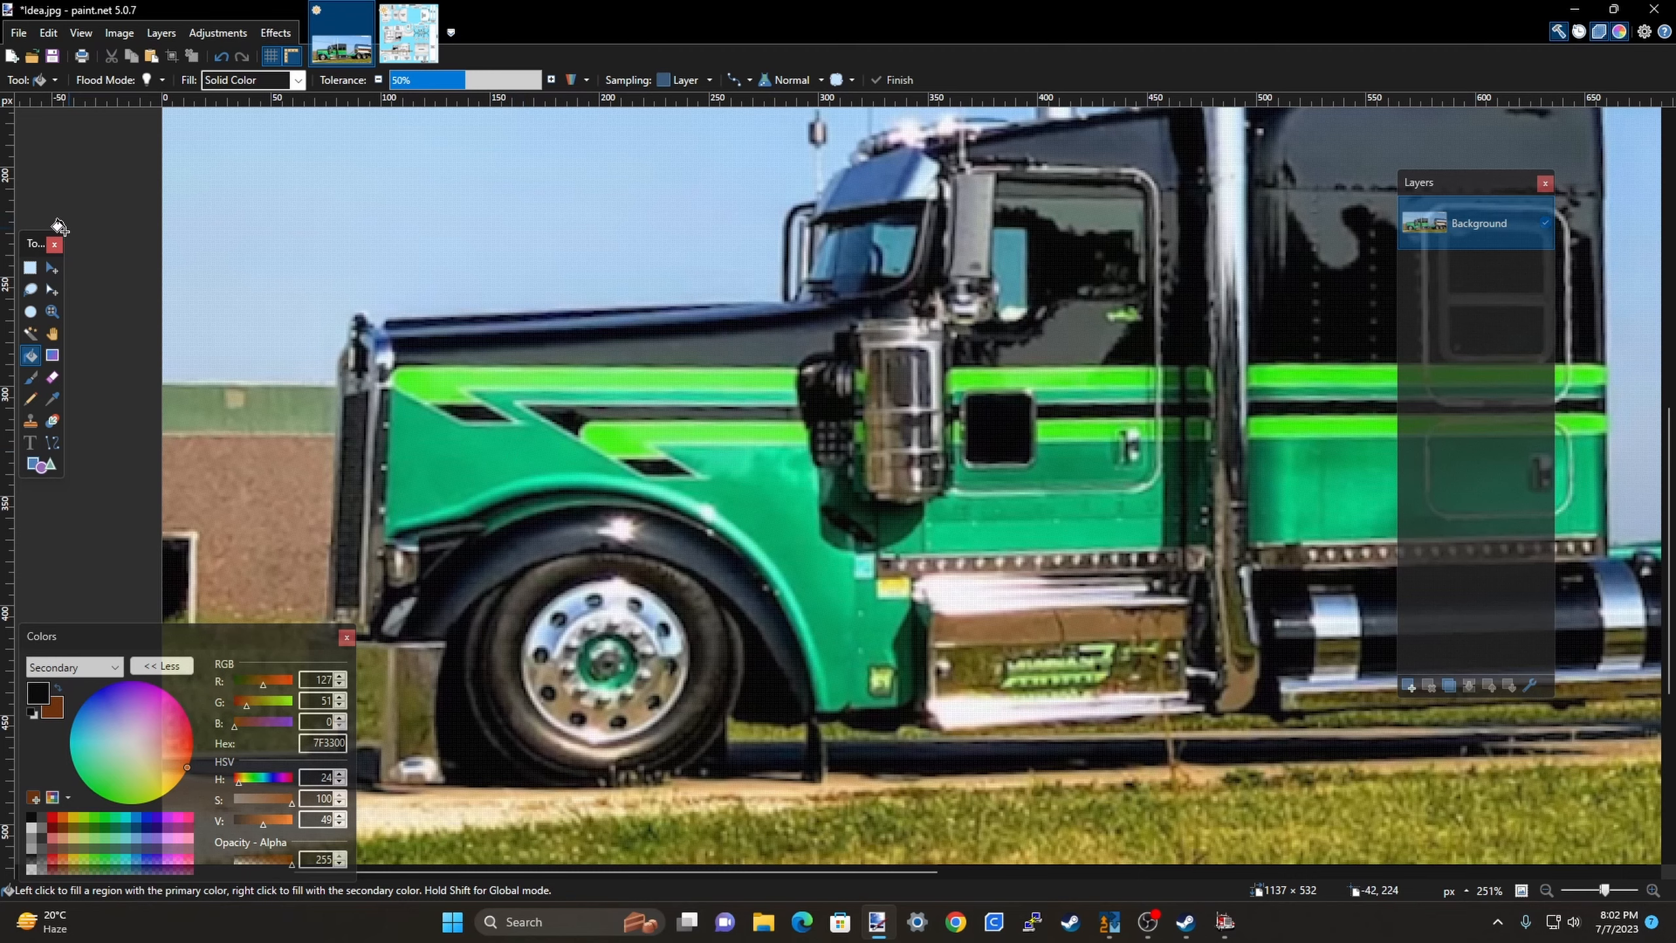
left_click(52, 267)
scroll(549, 439, "up", 1)
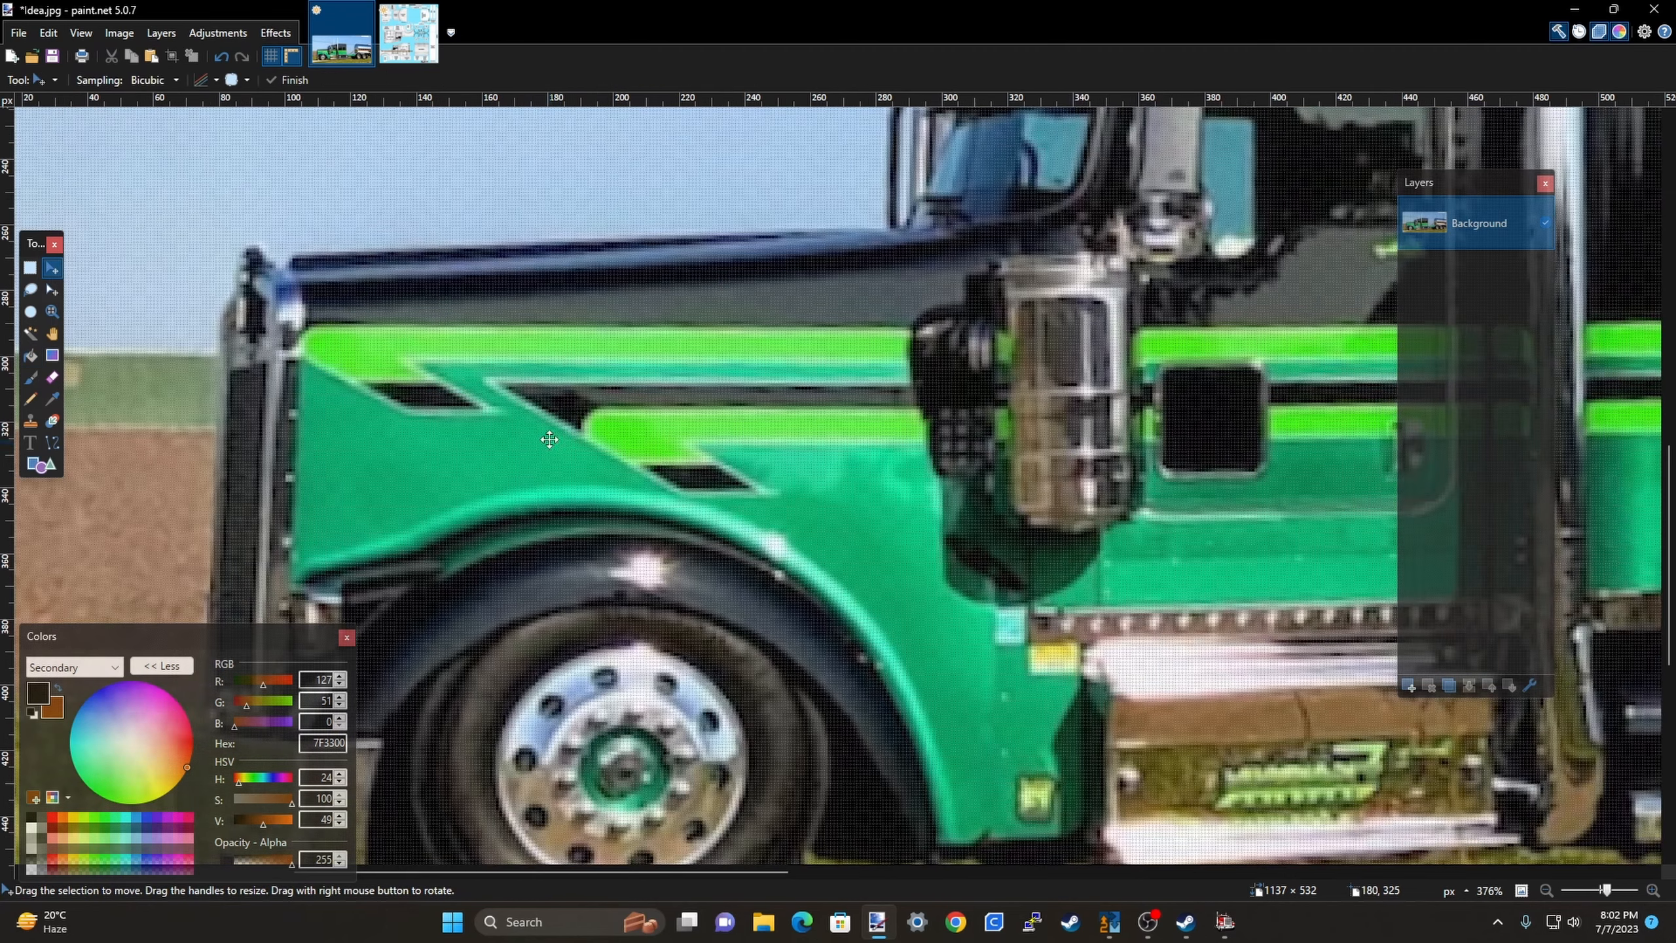
scroll(550, 439, "up", 1)
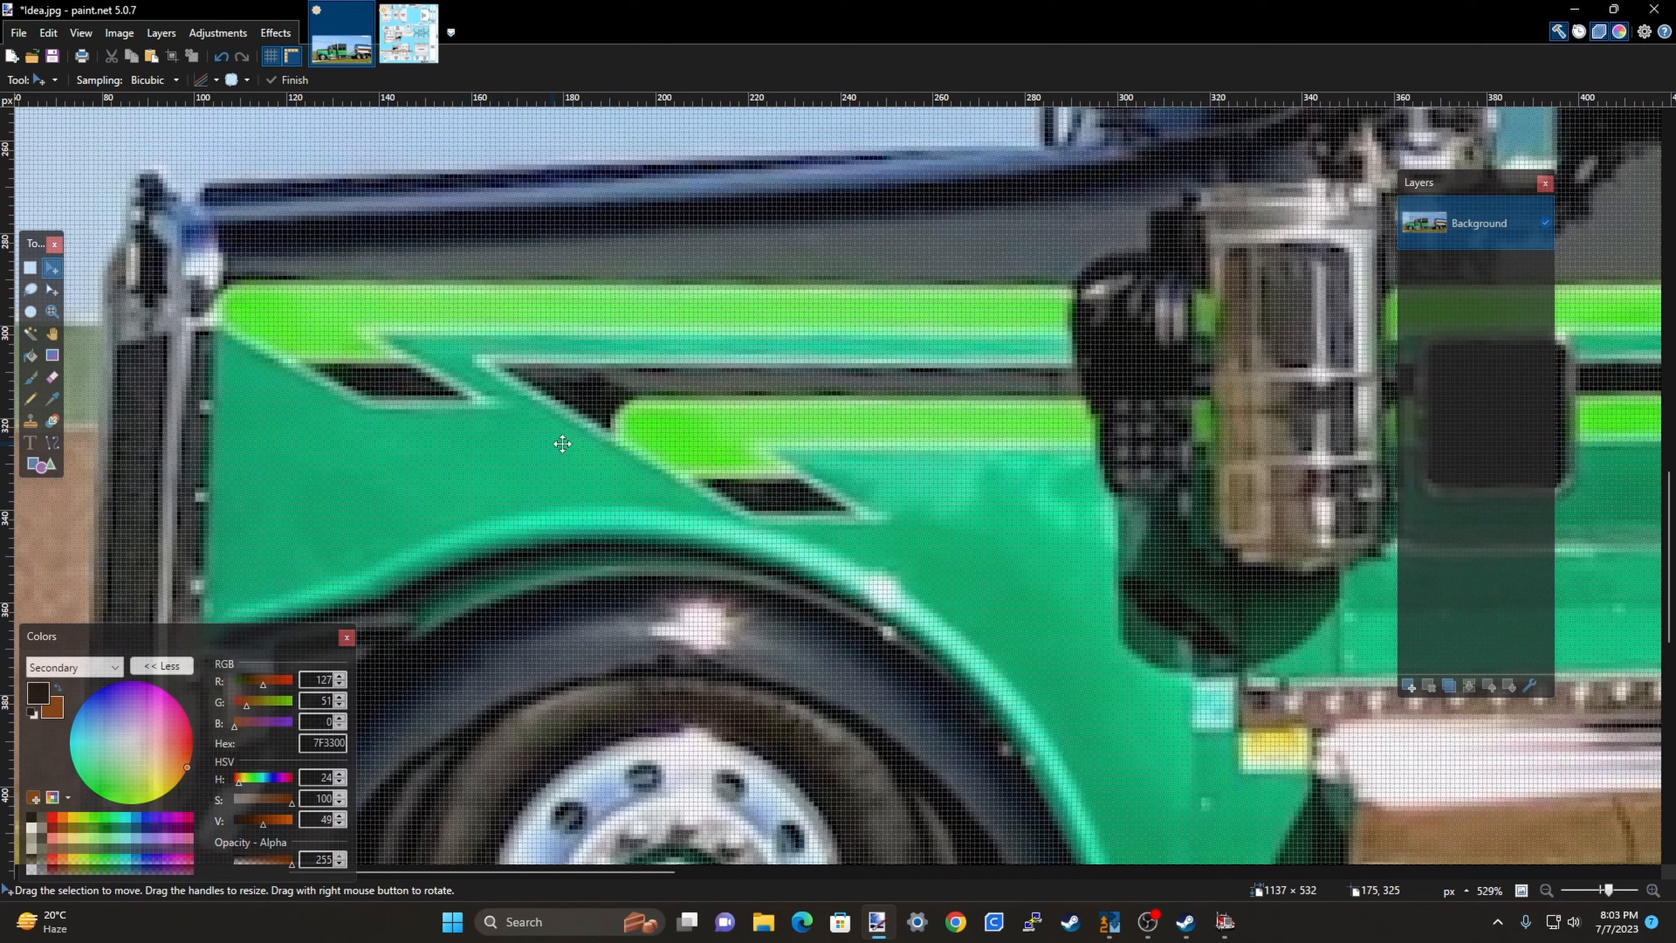
scroll(561, 442, "down", 3)
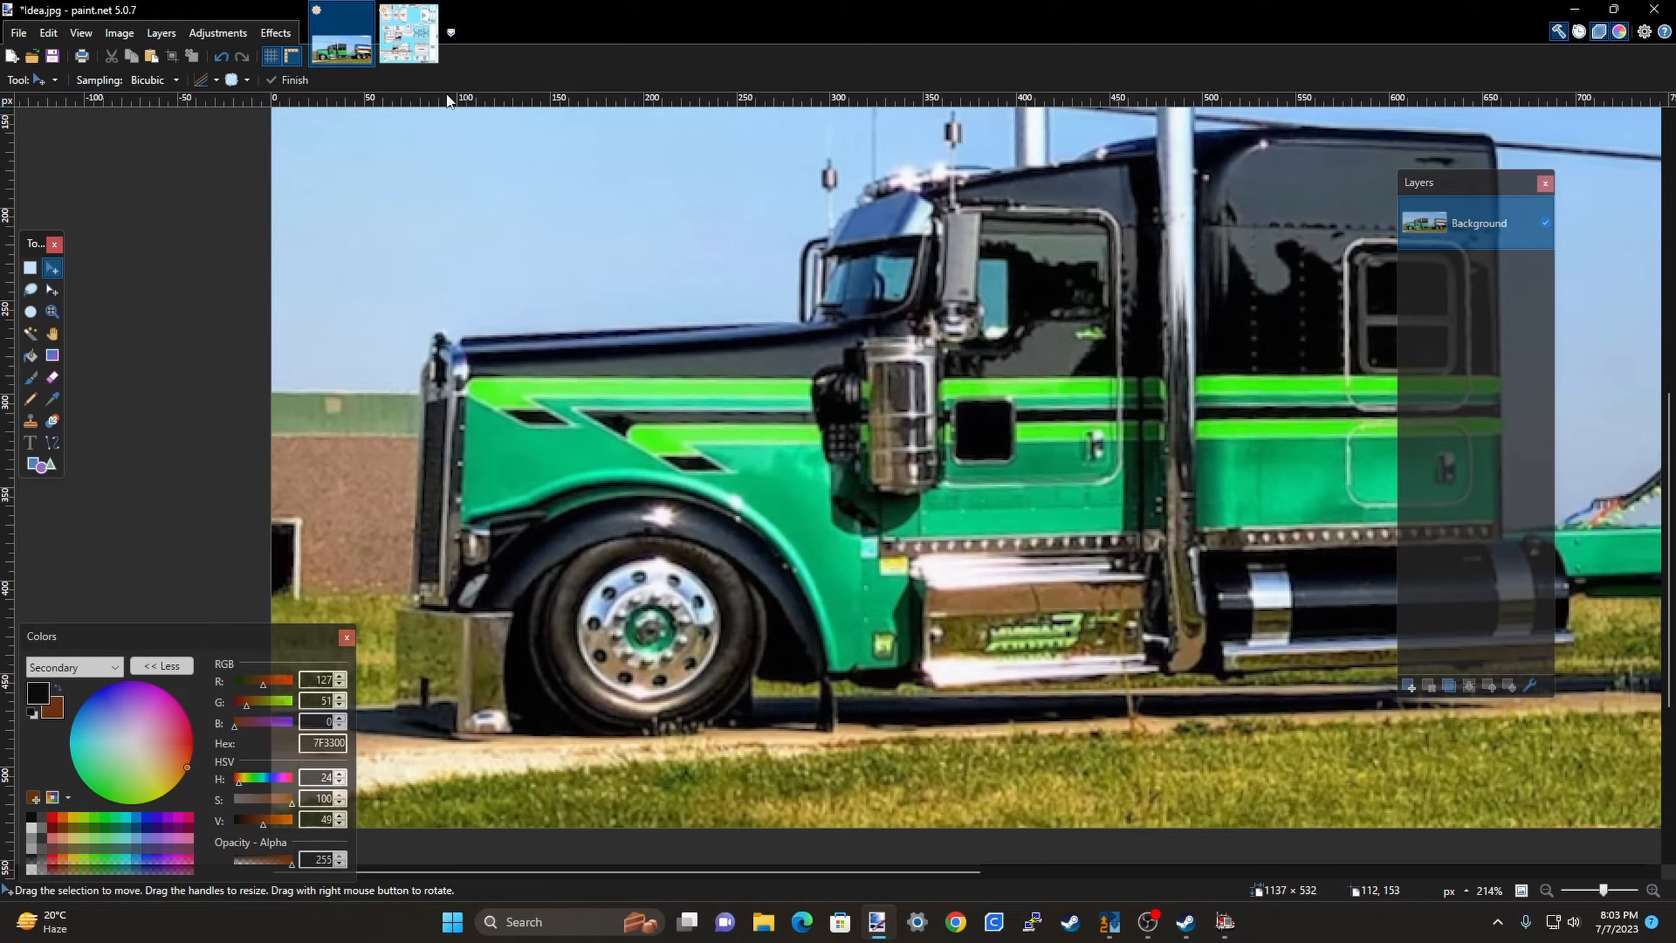
left_click(409, 36)
scroll(850, 433, "up", 5)
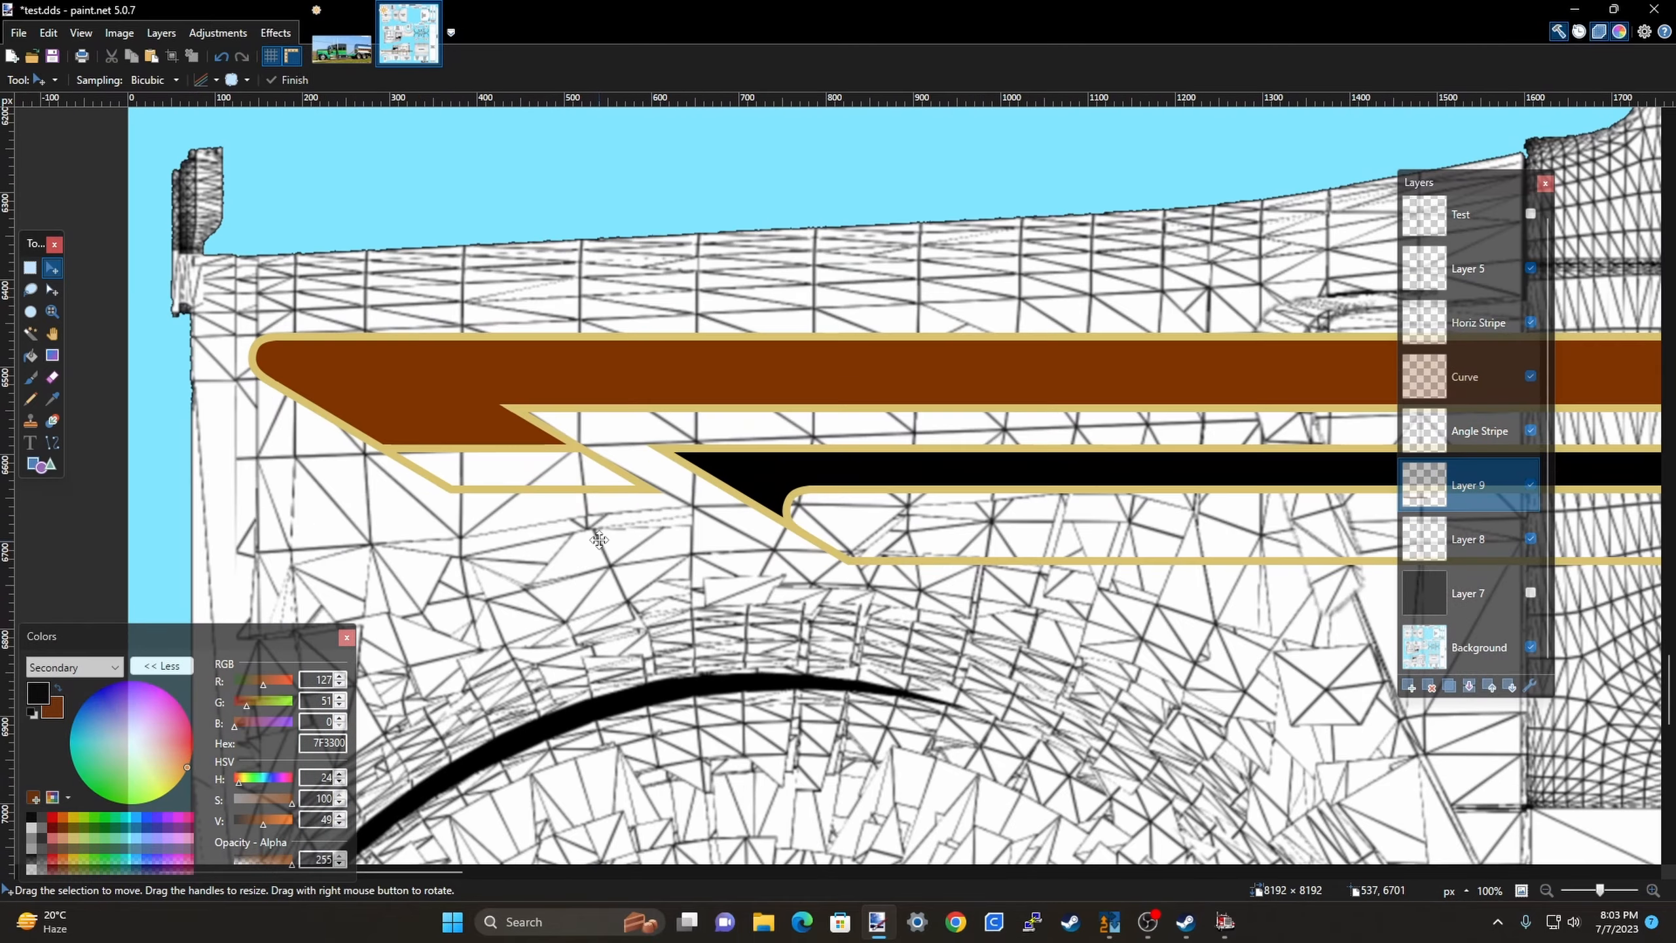
scroll(693, 424, "up", 2)
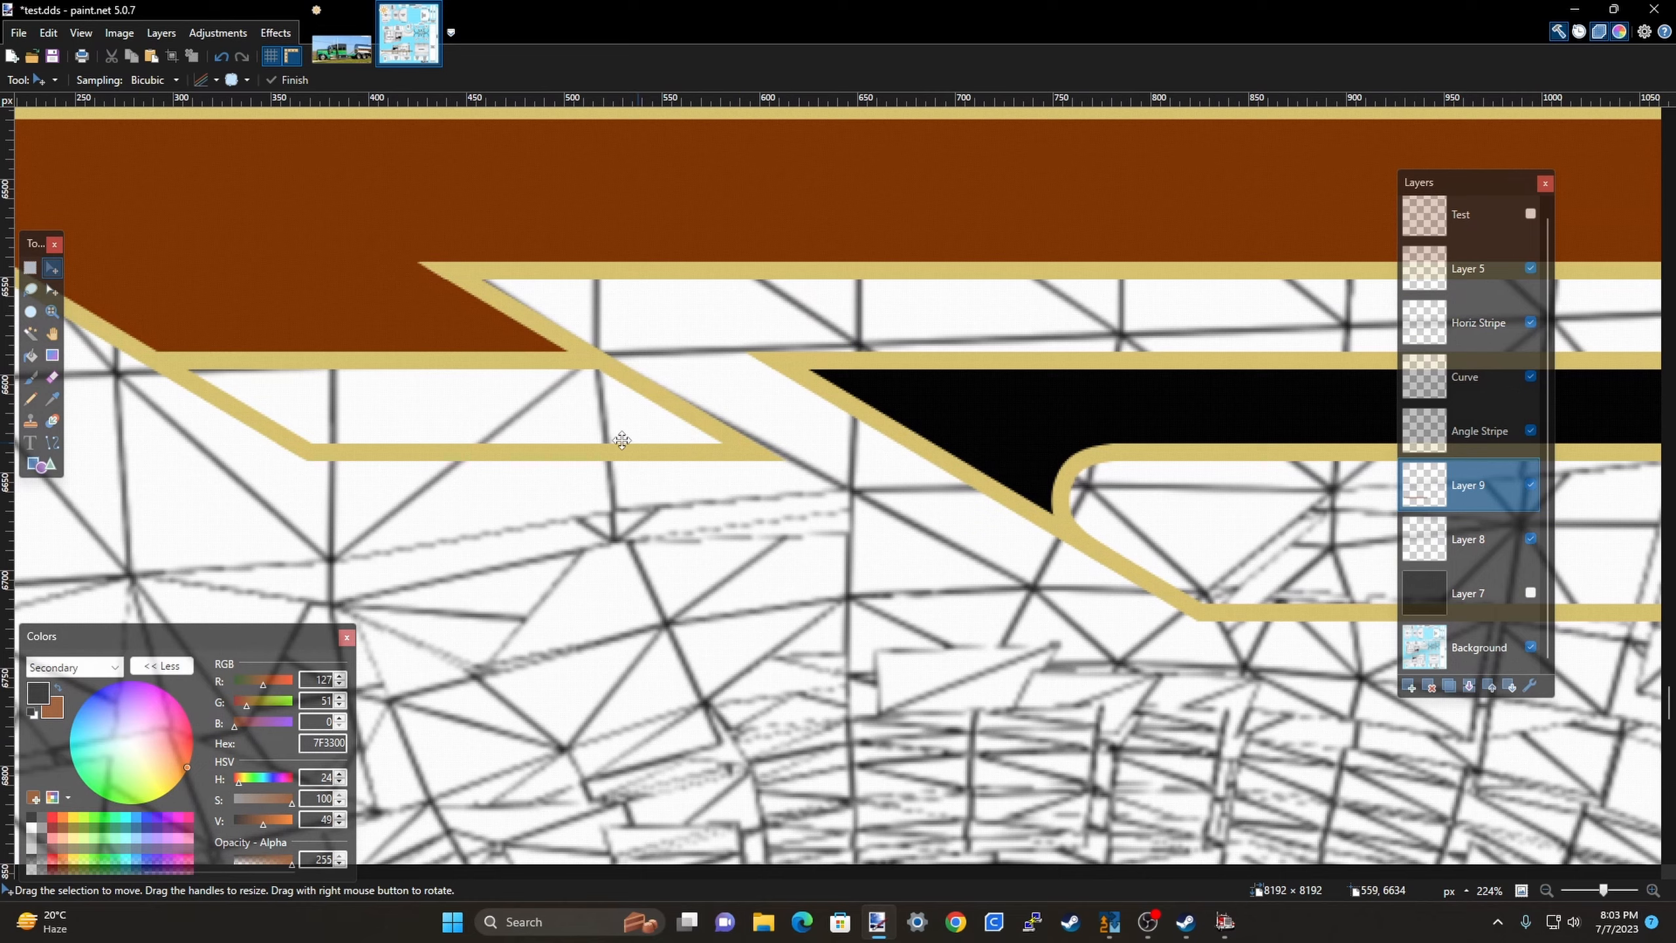
scroll(936, 387, "down", 3)
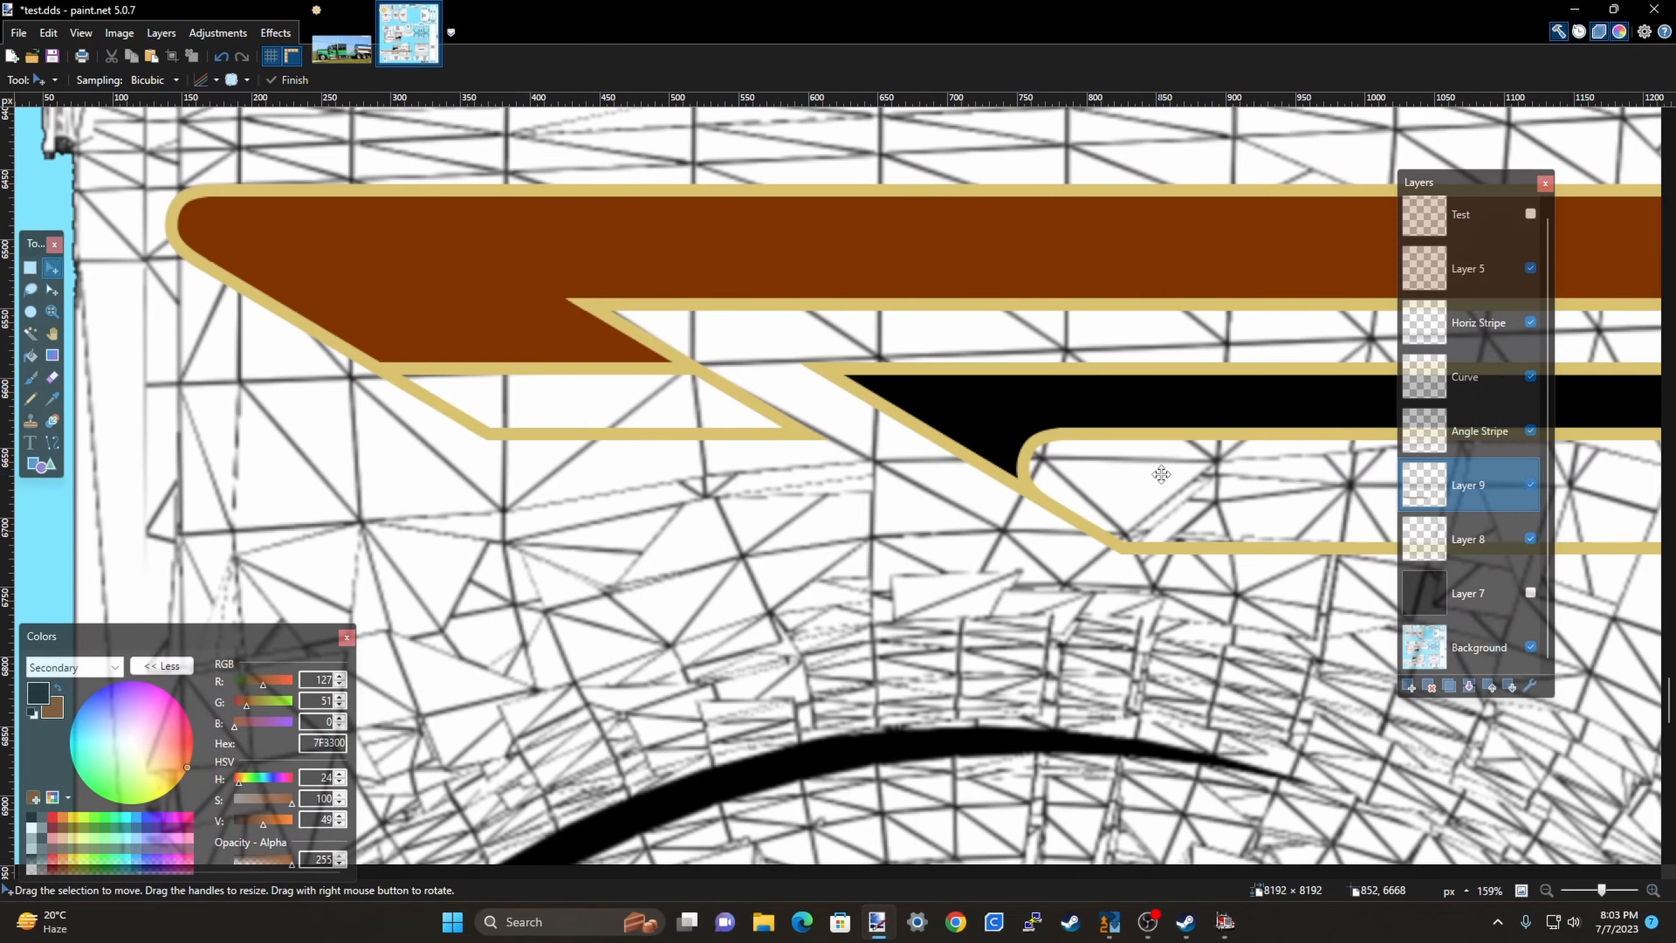
scroll(925, 495, "down", 5)
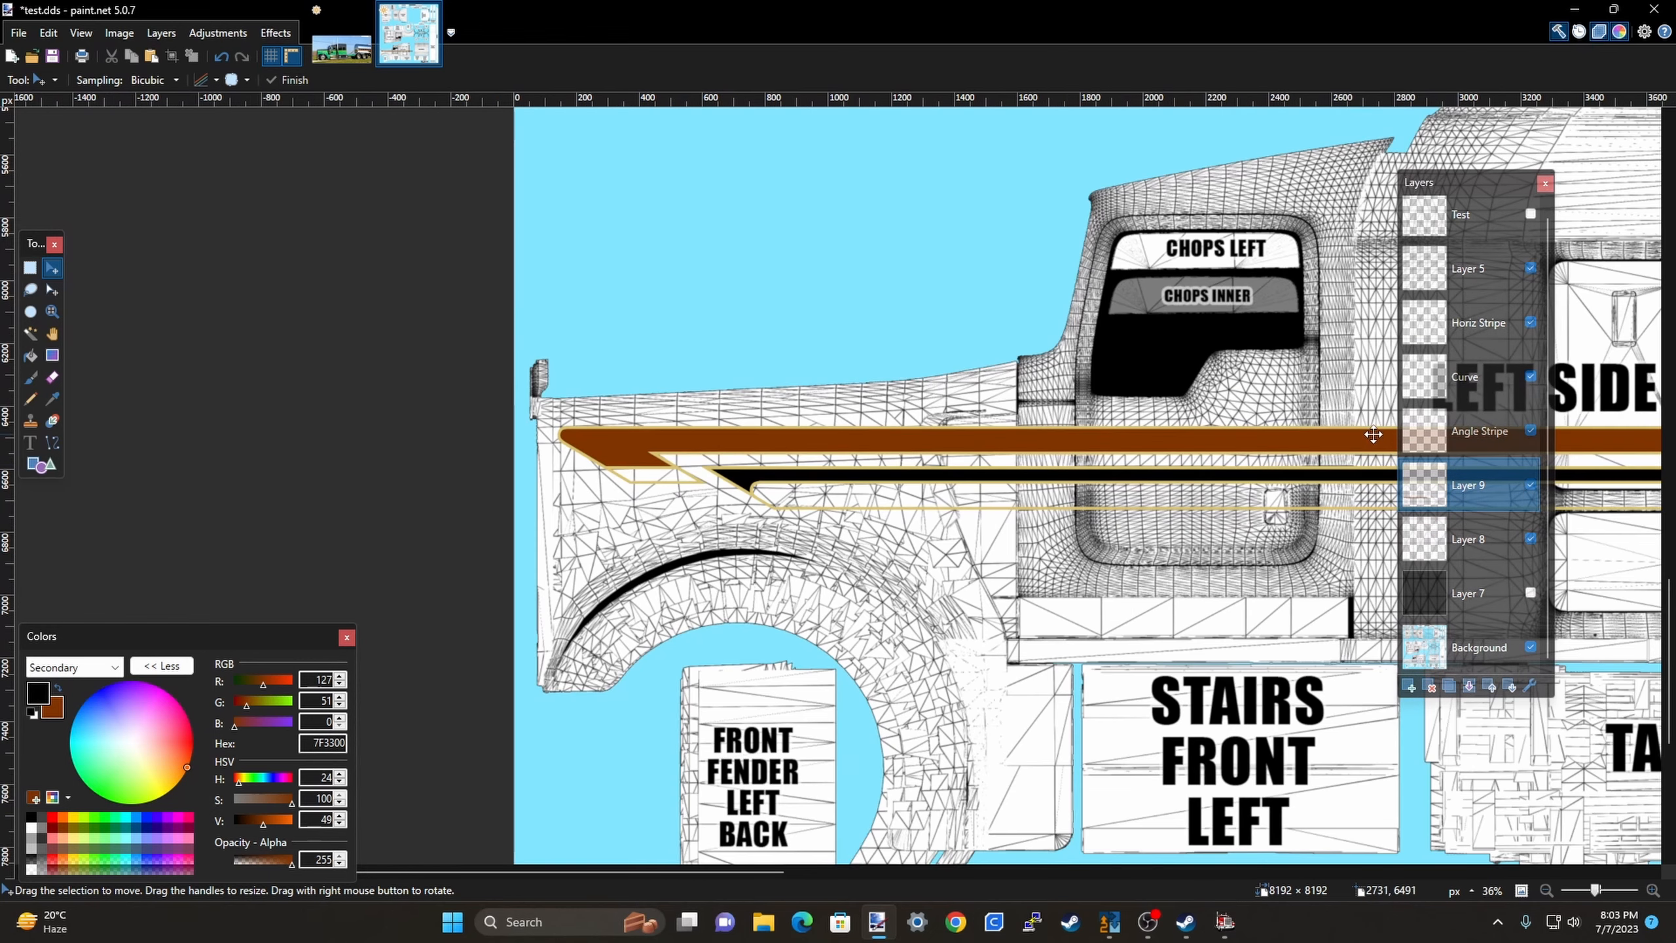
Merge the Horiz Stripe and Curve layers down into the Angle Stripe layer.
scroll(1511, 353, "up", 1)
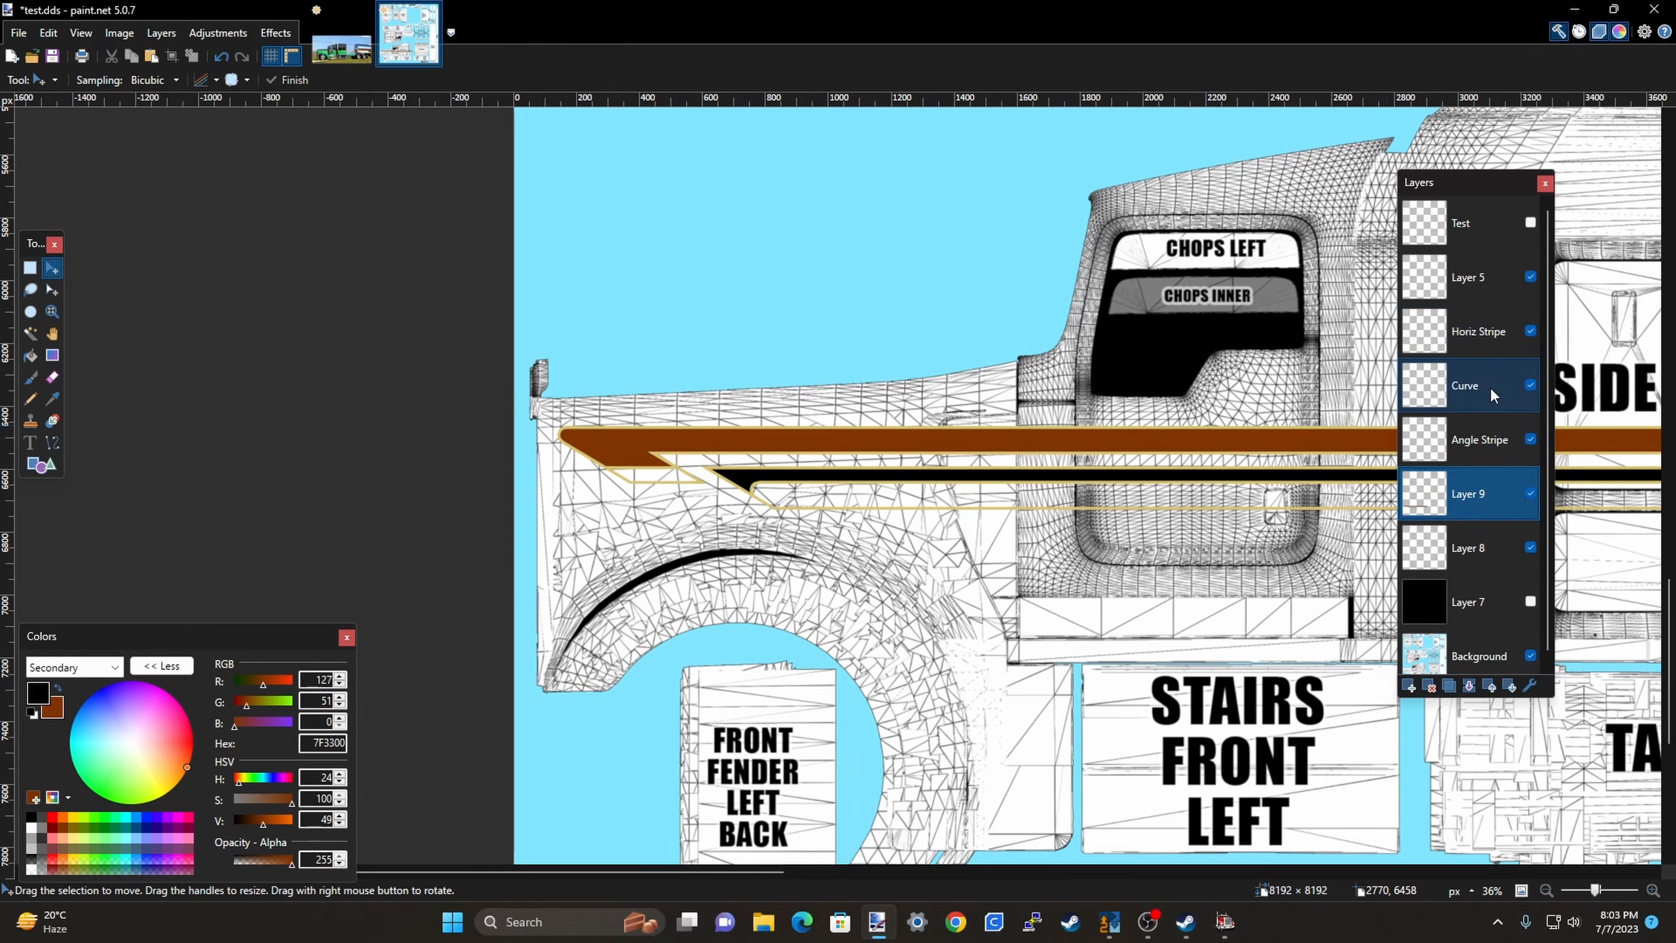
left_click(1485, 328)
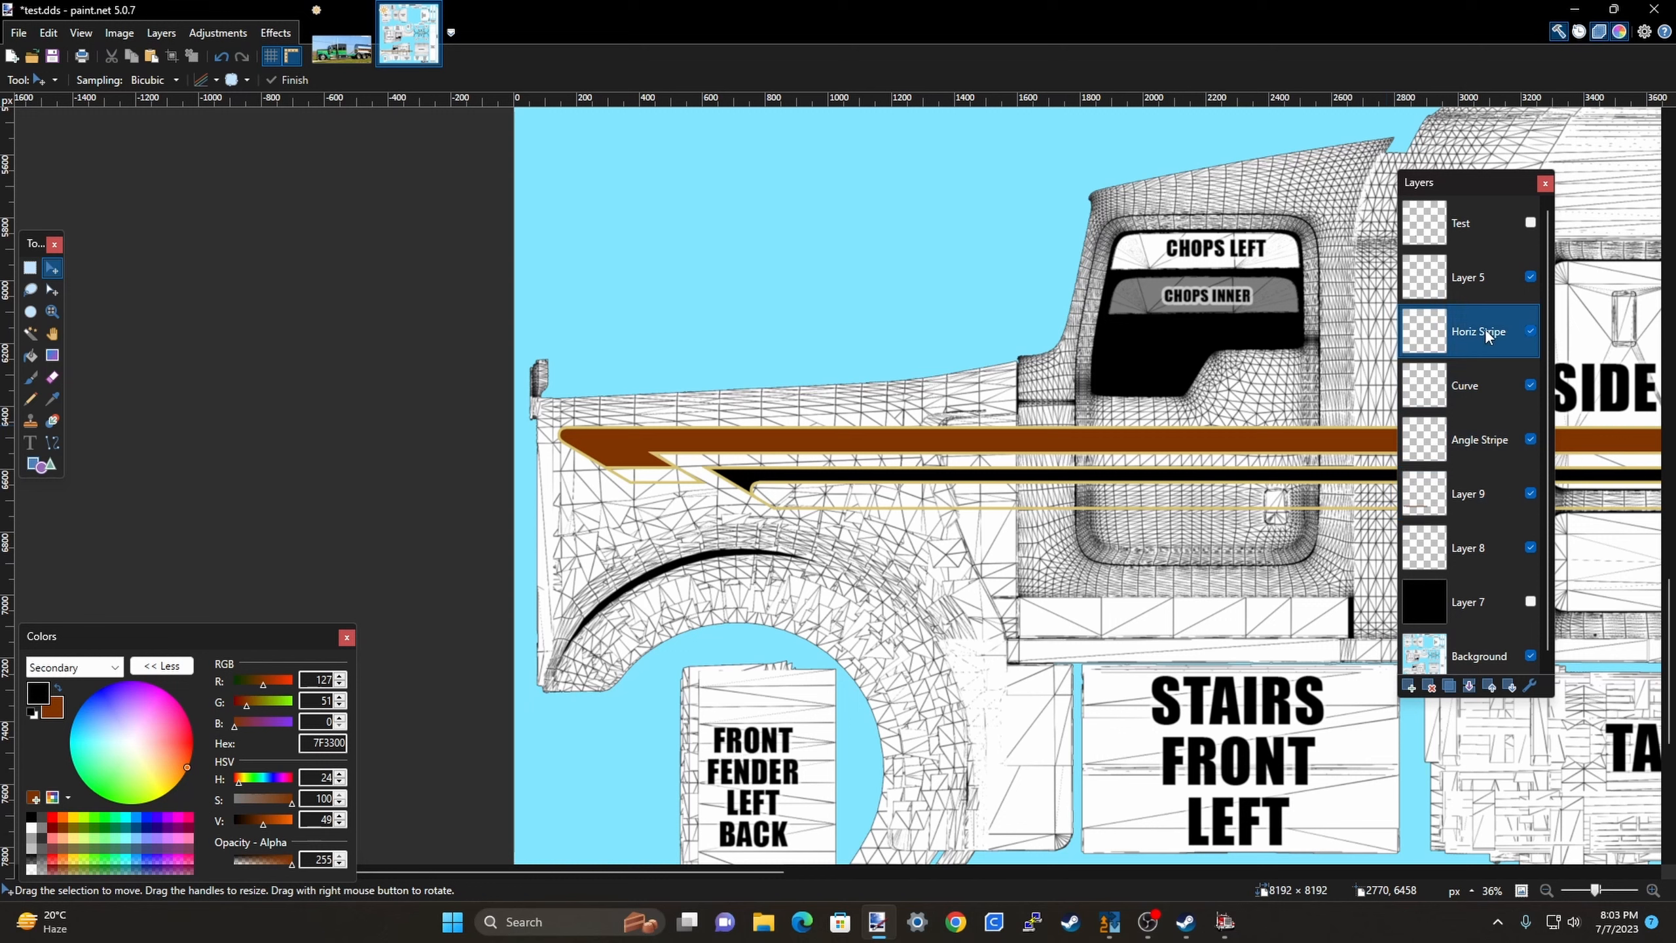
left_click(1469, 687)
left_click(1469, 687)
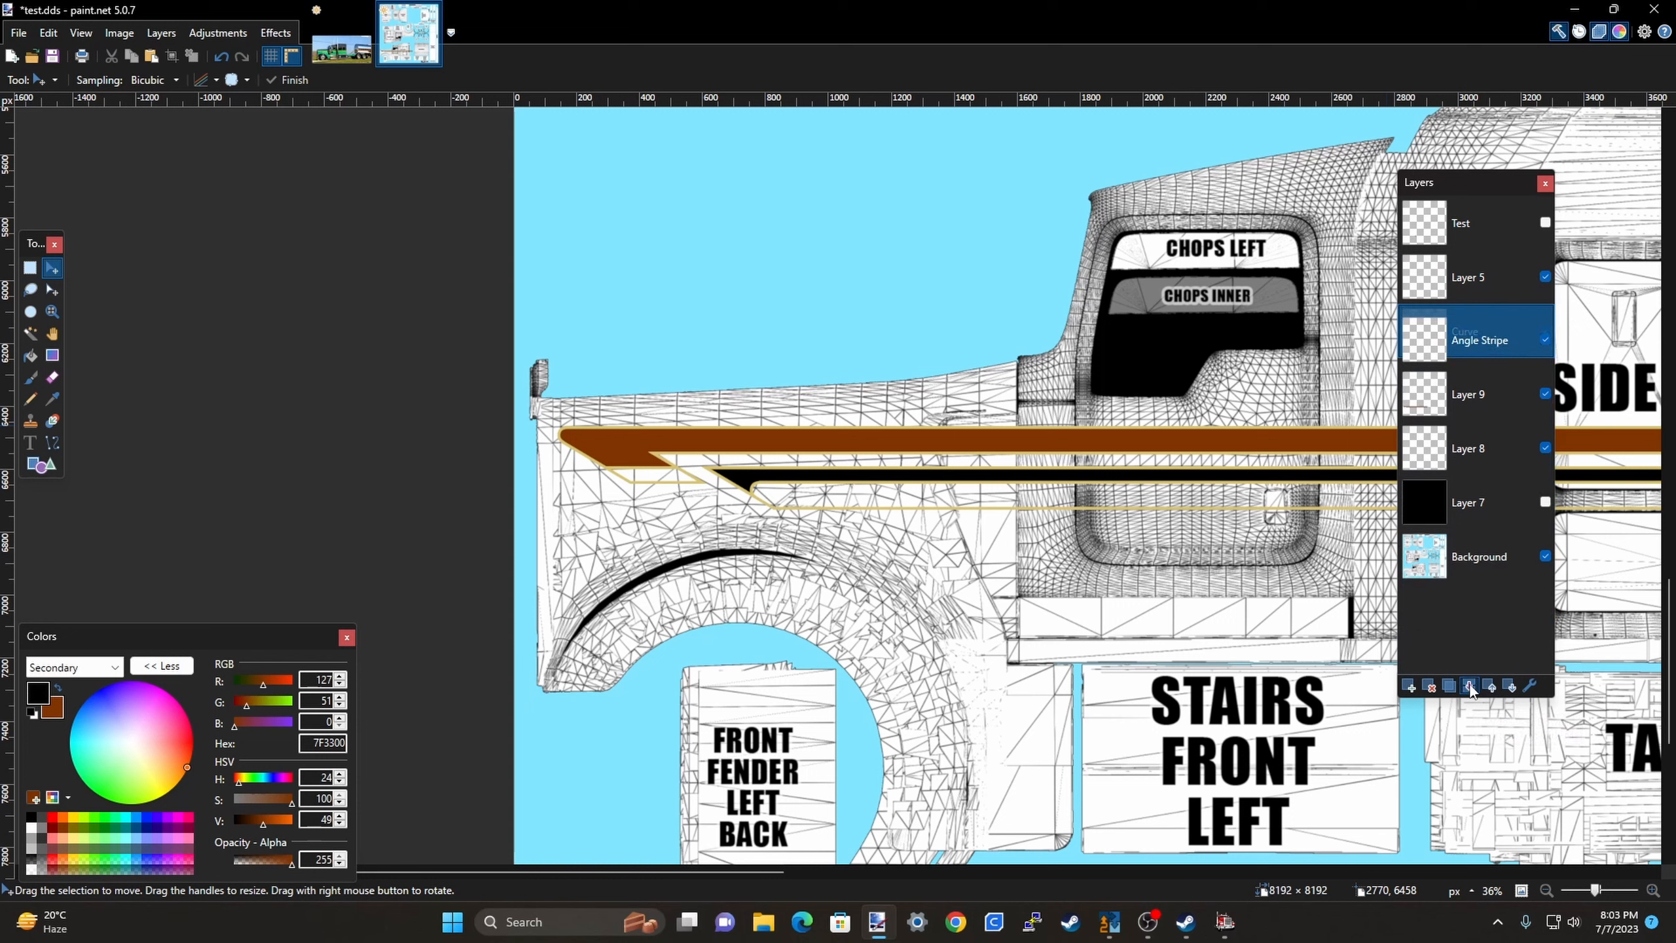
Rename the merged Angle Stripe layer as Stripe, and toggle its visibility to check the combined gold outline.
double_click(1478, 334)
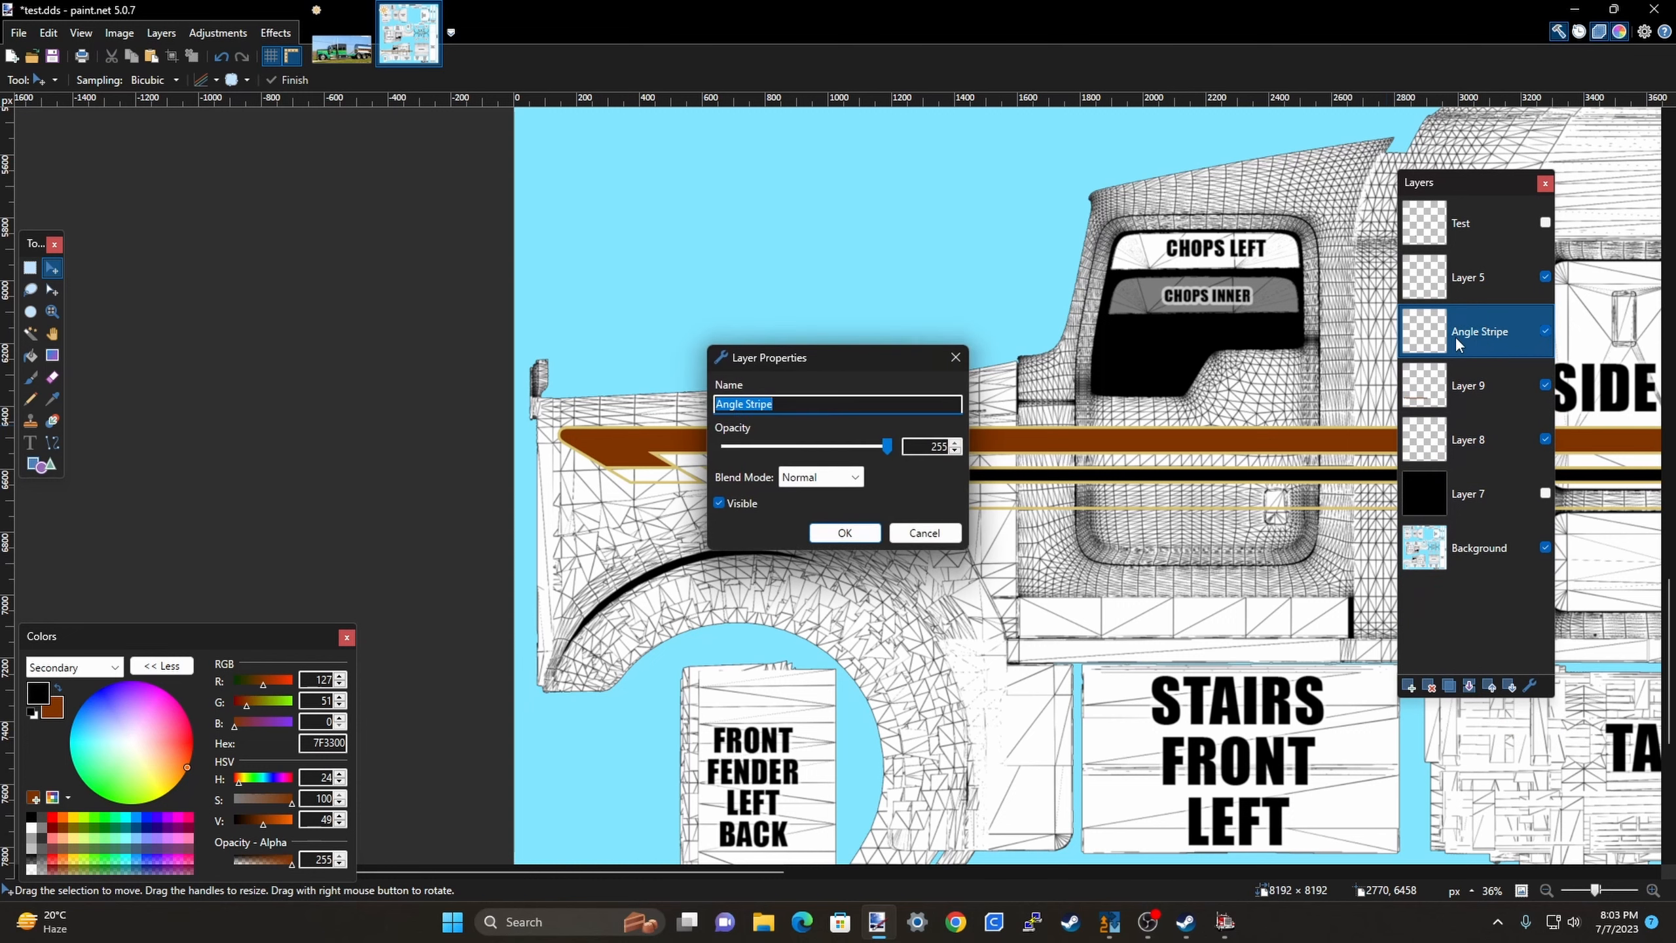
left_click_drag(748, 403, 716, 404)
key("BackSpace")
left_click(843, 528)
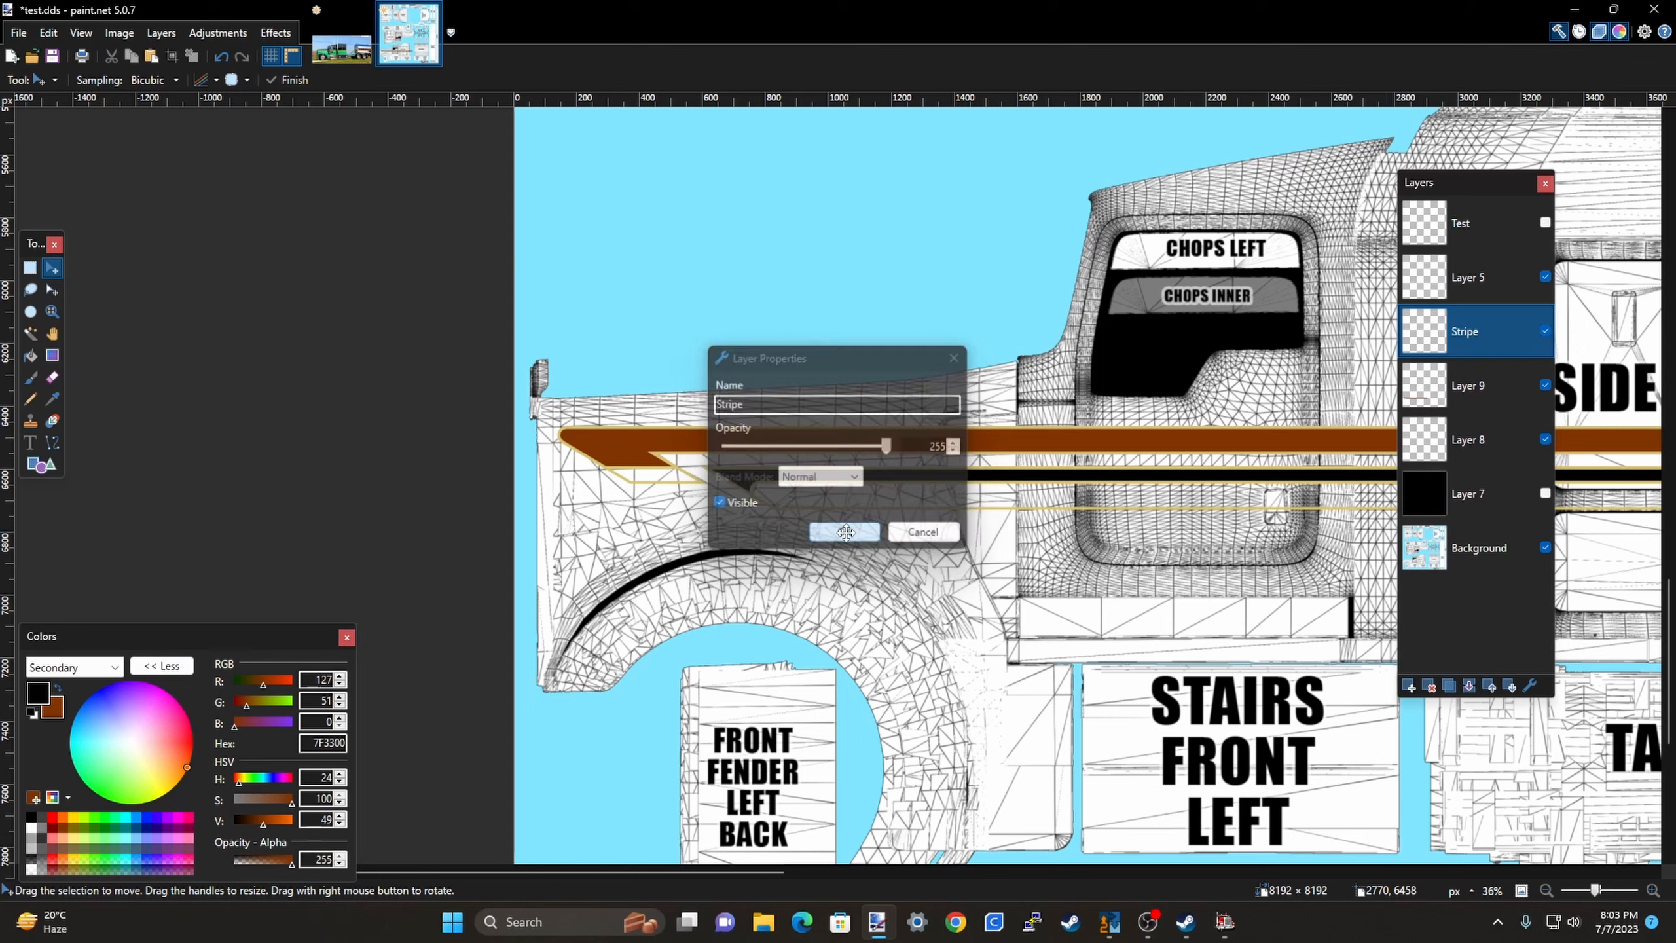
left_click(1544, 332)
left_click(1544, 331)
left_click(1544, 331)
left_click(1544, 331)
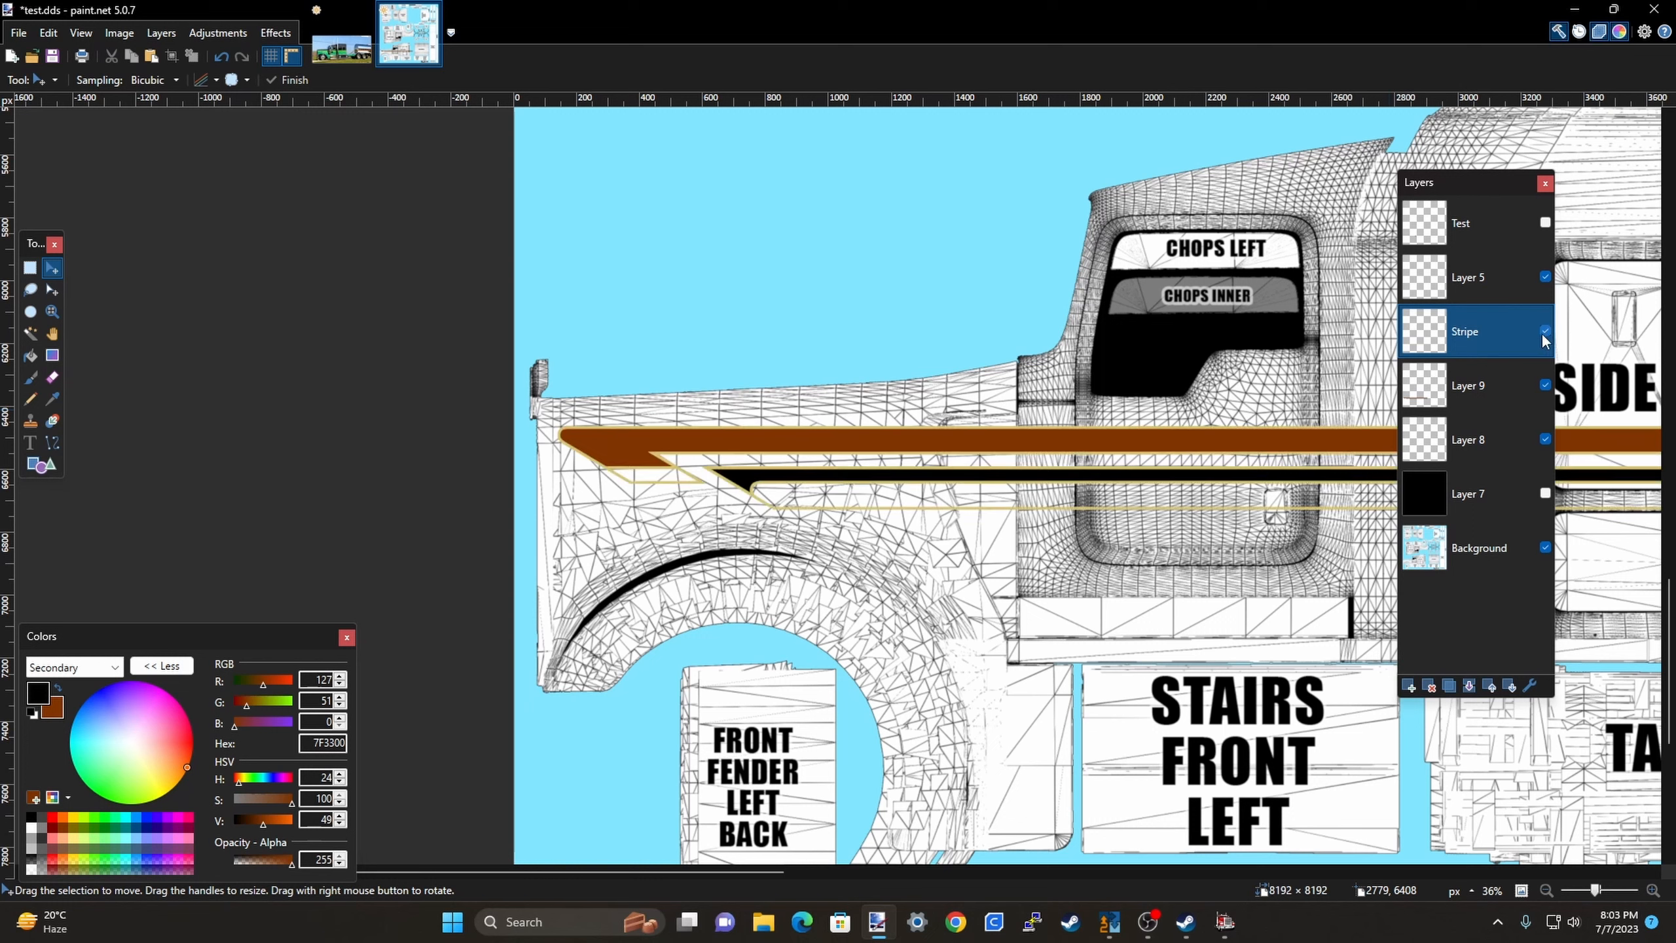